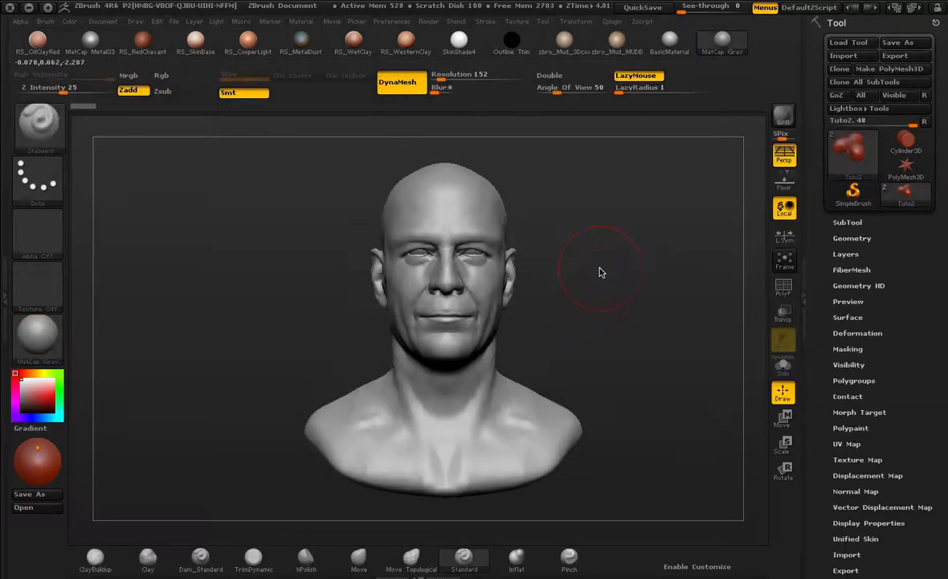
# Step: Examine the bust's DynaMesh wireframe around the eyes and nose, and its smooth shading from the front
pyautogui.moveTo(605, 280); pyautogui.dragTo(569, 322)
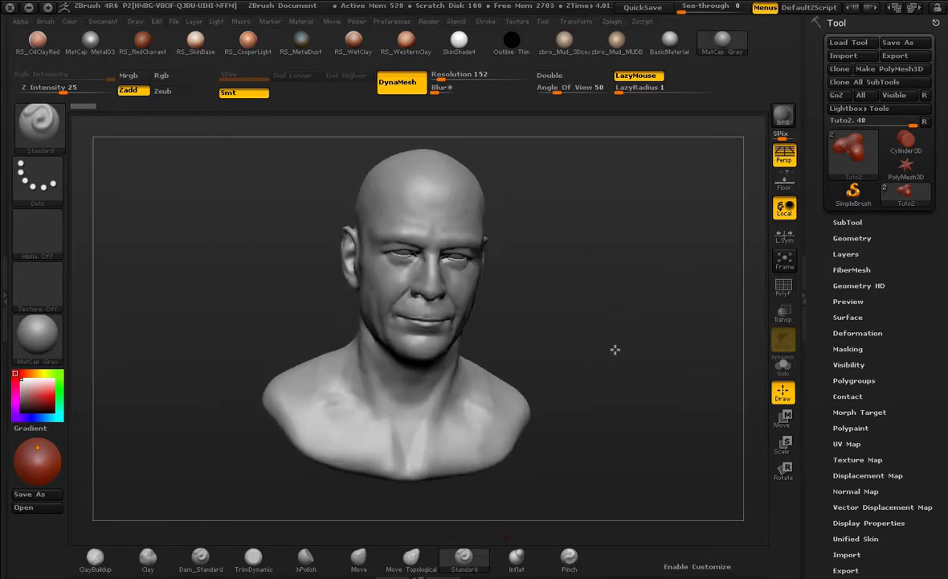
pyautogui.keyDown('alt'); pyautogui.moveTo(576, 240); pyautogui.dragTo(607, 298); pyautogui.keyUp('alt')
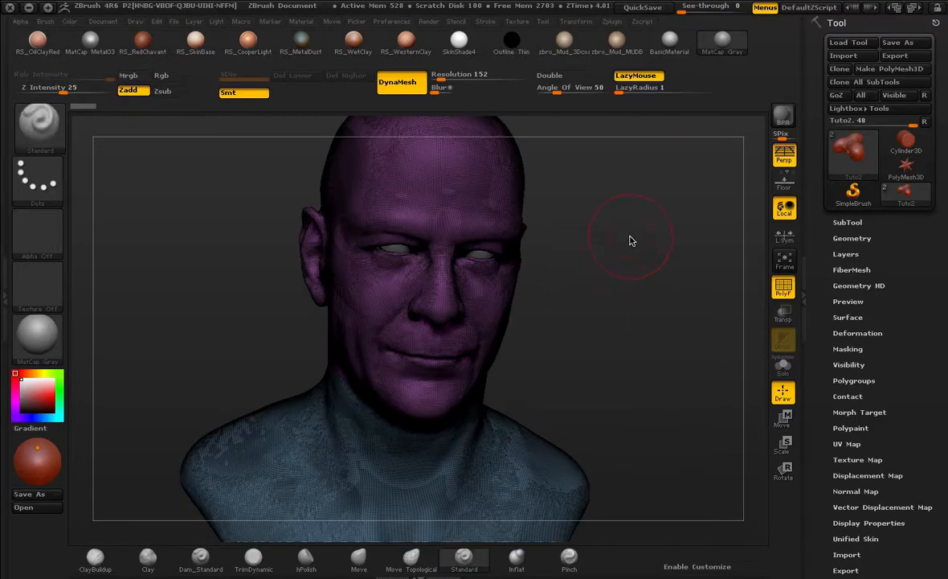
pyautogui.moveTo(631, 240)
pyautogui.mouseDown()
pyautogui.moveTo(730, 451)
pyautogui.moveTo(679, 432)
pyautogui.mouseUp()
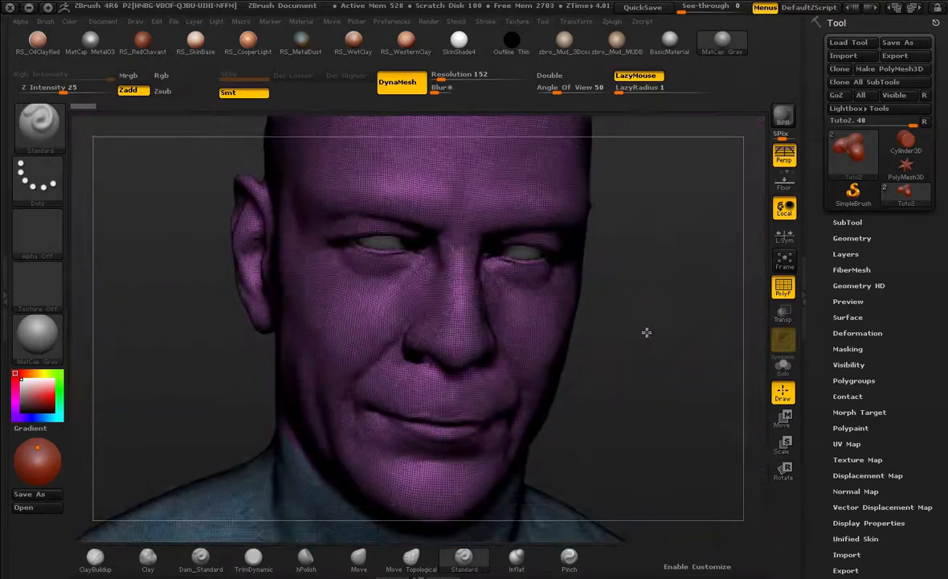
pyautogui.keyDown('alt'); pyautogui.moveTo(645, 332); pyautogui.dragTo(720, 482); pyautogui.keyUp('alt')
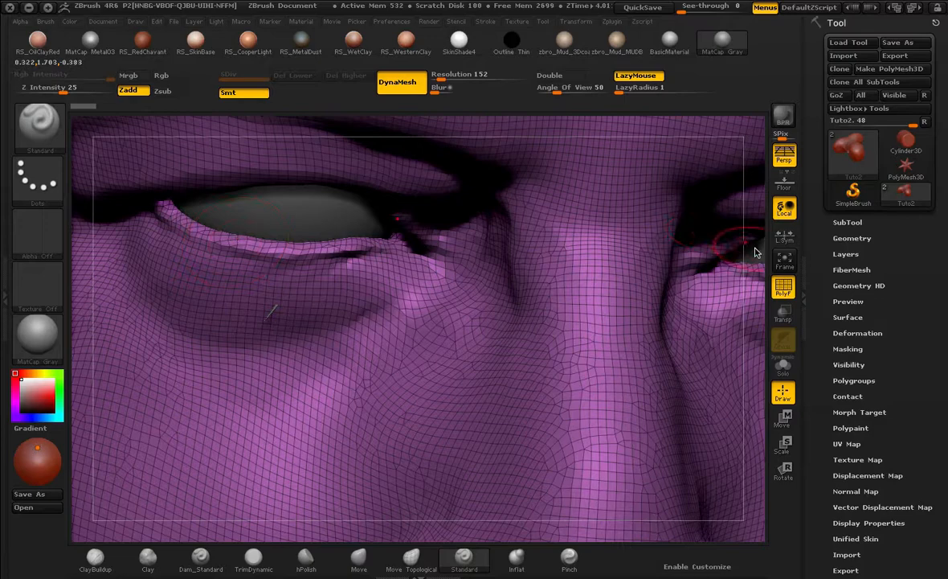
pyautogui.moveTo(727, 228)
pyautogui.mouseDown()
pyautogui.moveTo(679, 169)
pyautogui.moveTo(292, 369)
pyautogui.moveTo(891, 391)
pyautogui.mouseUp()
pyautogui.moveTo(734, 412)
pyautogui.keyDown('alt'); pyautogui.mouseDown()
pyautogui.moveTo(702, 262)
pyautogui.moveTo(657, 300)
pyautogui.moveTo(284, 378)
pyautogui.moveTo(303, 323)
pyautogui.moveTo(518, 273)
pyautogui.moveTo(614, 334)
pyautogui.mouseUp(); pyautogui.keyUp('alt')
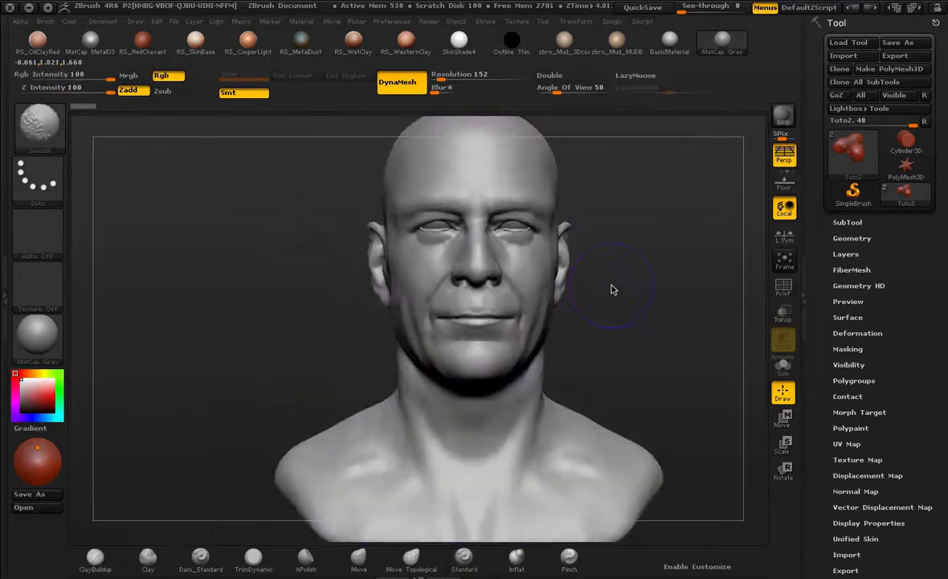
pyautogui.moveTo(635, 217)
pyautogui.keyDown('alt'); pyautogui.mouseDown()
pyautogui.moveTo(658, 280)
pyautogui.moveTo(663, 342)
pyautogui.mouseUp(); pyautogui.keyUp('alt')
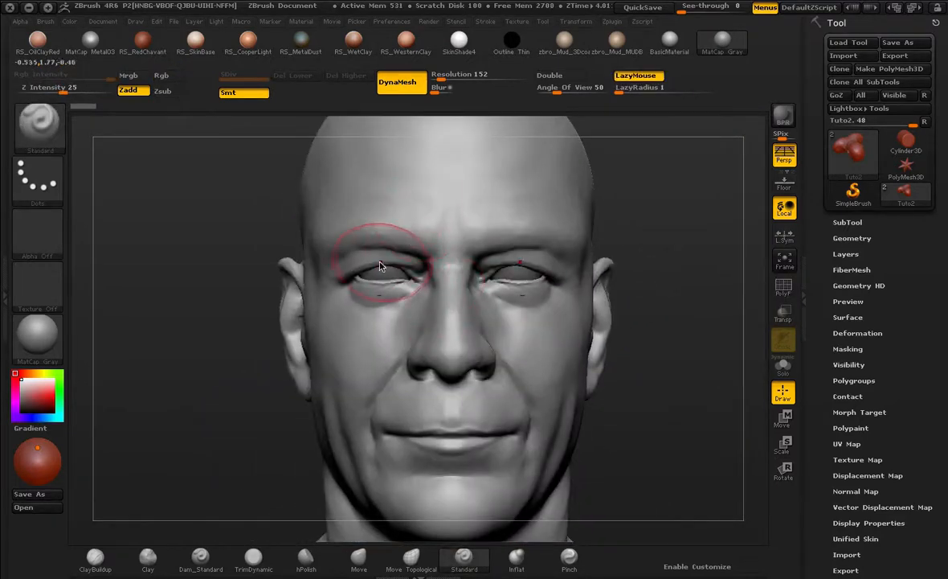
# Step: Try to pull the upper and lower eyelids further apart with the Move brush
pyautogui.press('b')
pyautogui.press('m')
pyautogui.press('v')
pyautogui.moveTo(380, 266); pyautogui.dragTo(382, 256)
pyautogui.moveTo(384, 292); pyautogui.dragTo(384, 301)
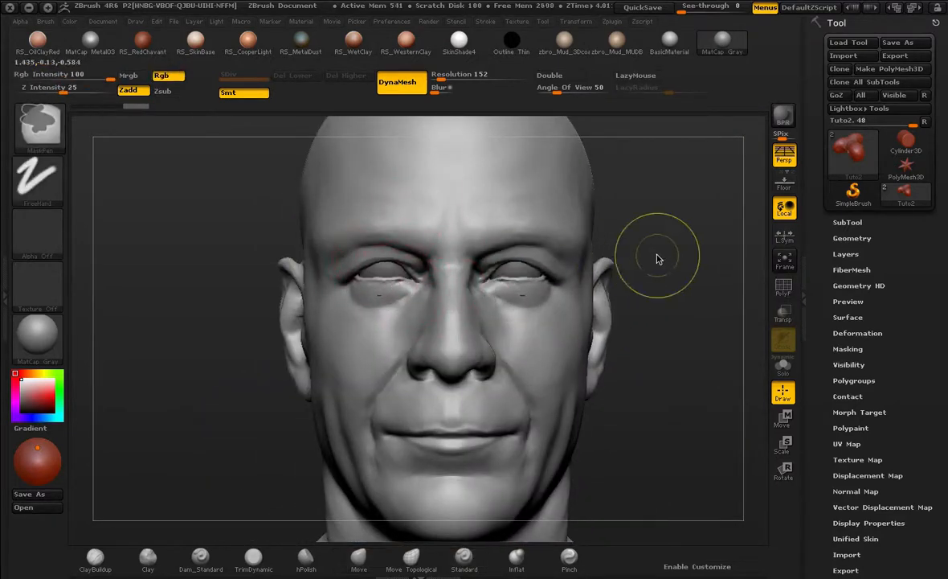
# Step: Examine the whole bust from the front and in three-quarter views
pyautogui.keyDown('alt'); pyautogui.moveTo(701, 345); pyautogui.dragTo(628, 244); pyautogui.keyUp('alt')
pyautogui.moveTo(526, 237); pyautogui.dragTo(599, 262)
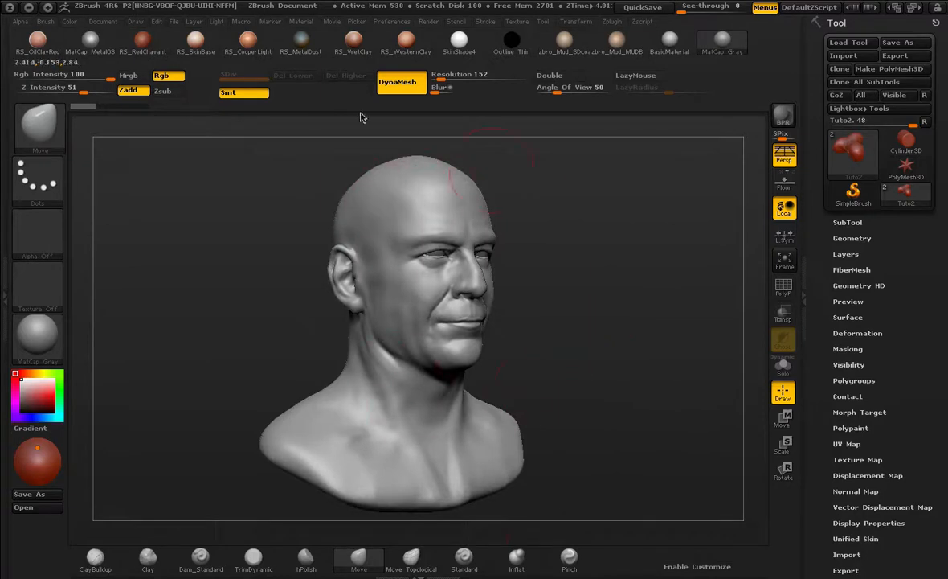
pyautogui.moveTo(627, 220)
pyautogui.mouseDown()
pyautogui.moveTo(649, 251)
pyautogui.moveTo(680, 254)
pyautogui.moveTo(630, 193)
pyautogui.moveTo(541, 161)
pyautogui.moveTo(412, 207)
pyautogui.moveTo(190, 218)
pyautogui.mouseUp()
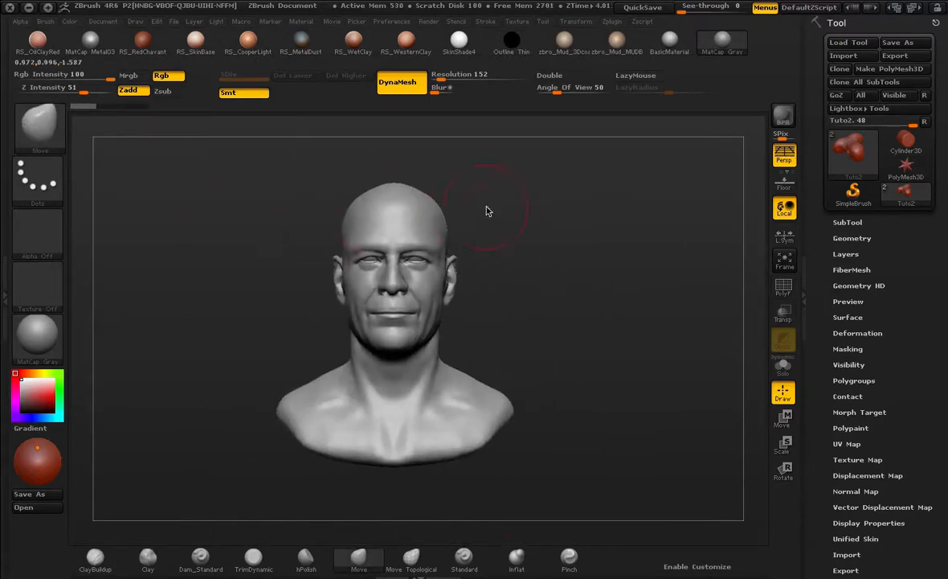
pyautogui.keyDown('alt'); pyautogui.moveTo(487, 210); pyautogui.dragTo(552, 205); pyautogui.keyUp('alt')
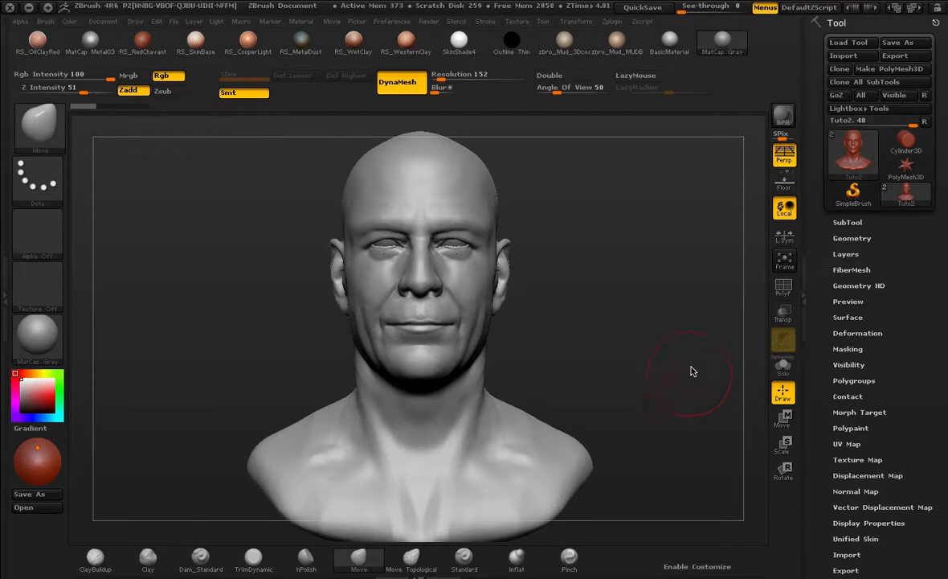
pyautogui.keyDown('alt'); pyautogui.moveTo(621, 244); pyautogui.dragTo(626, 273); pyautogui.keyUp('alt')
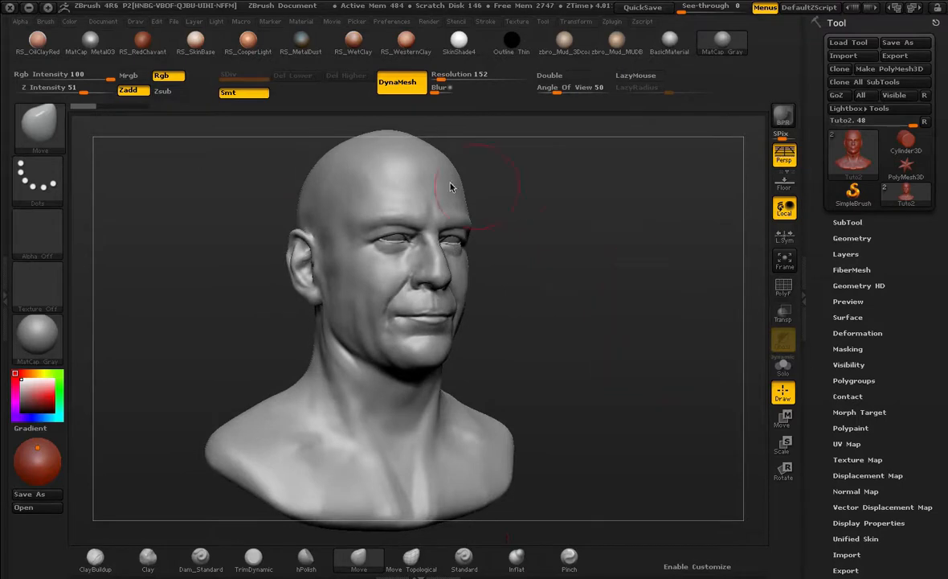
pyautogui.moveTo(554, 289); pyautogui.dragTo(368, 386)
pyautogui.keyDown('alt'); pyautogui.moveTo(651, 270); pyautogui.dragTo(606, 249); pyautogui.keyUp('alt')
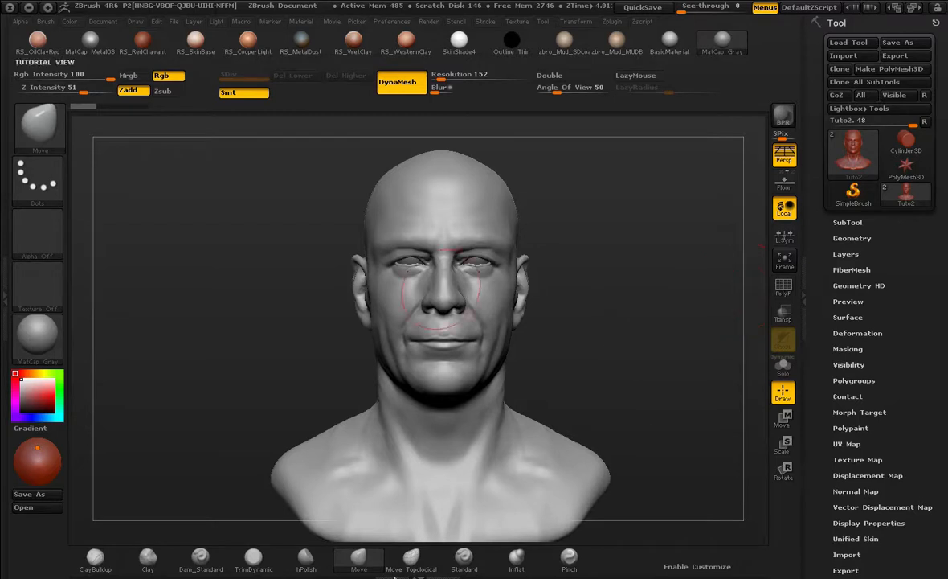
pyautogui.moveTo(608, 292); pyautogui.dragTo(623, 292)
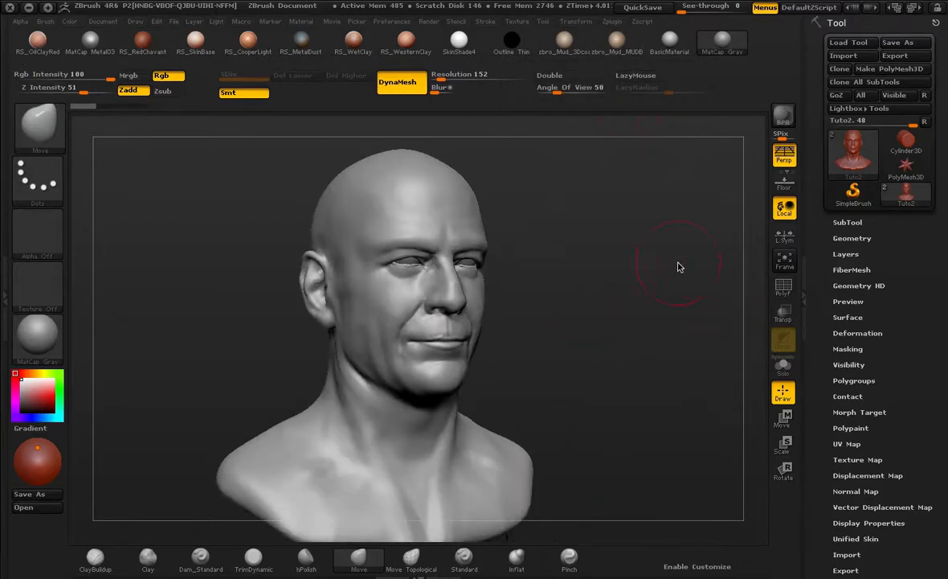
# Step: Pre-process the Tuto2 subtool in Decimation Master and decimate it
pyautogui.click(872, 224)
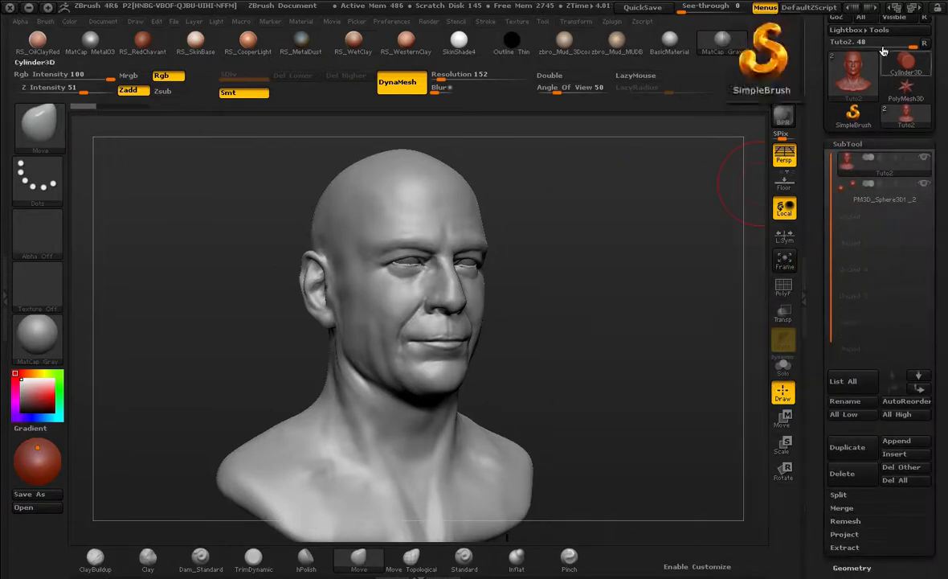
pyautogui.moveTo(866, 76)
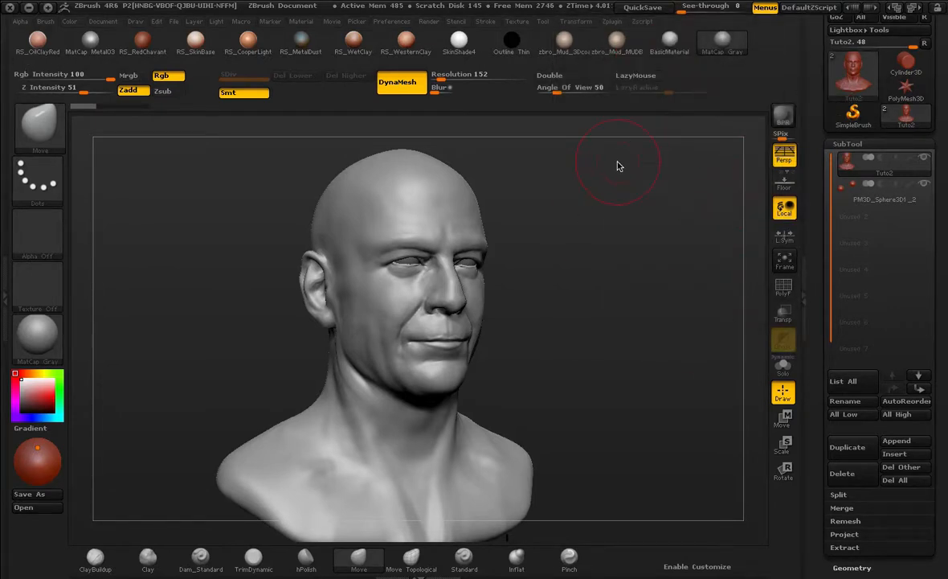
pyautogui.moveTo(599, 51)
pyautogui.click(612, 22)
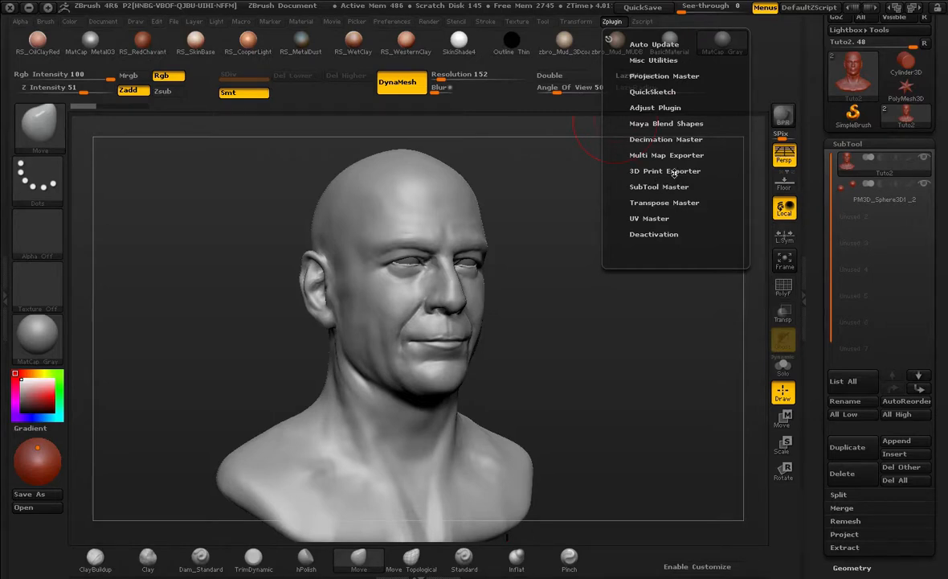
pyautogui.click(680, 140)
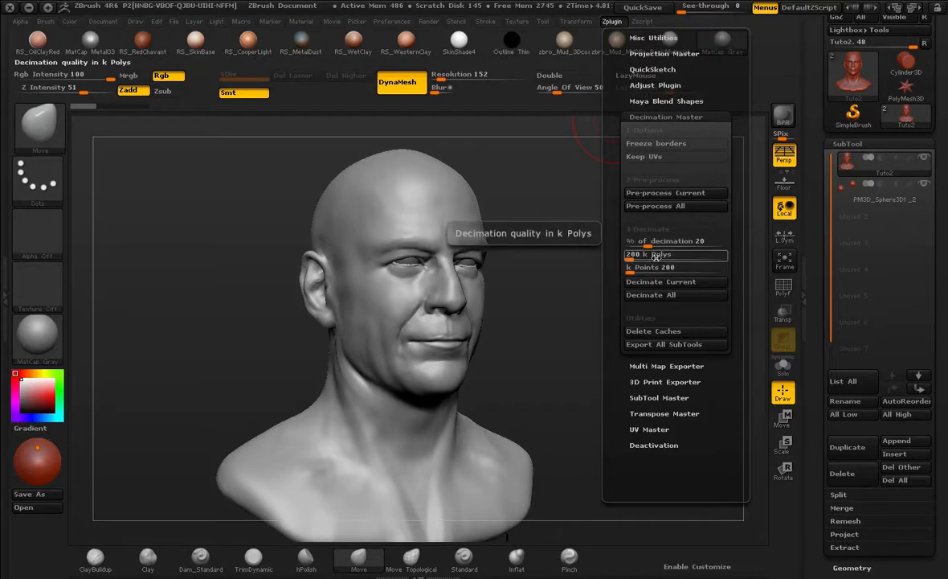
pyautogui.click(657, 256)
pyautogui.click(688, 195)
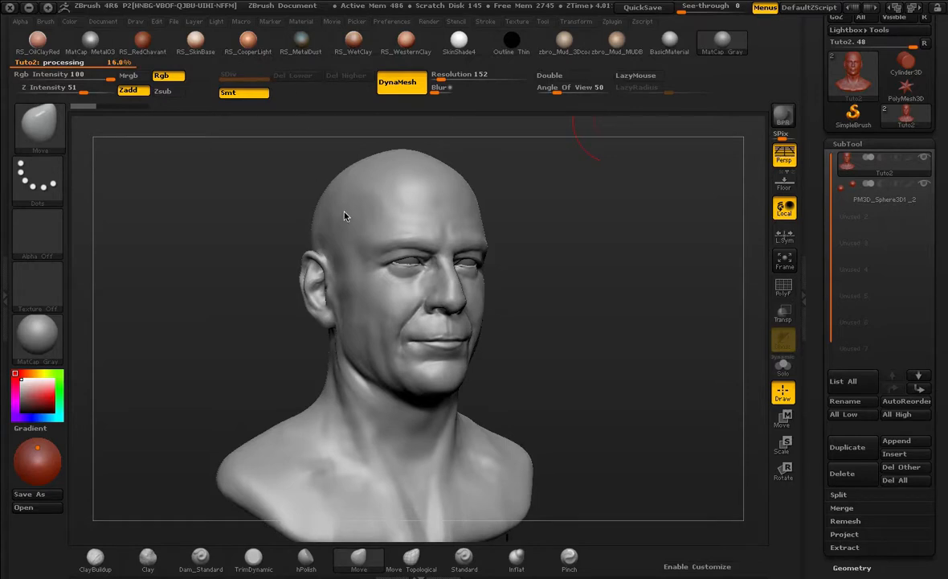
pyautogui.click(615, 24)
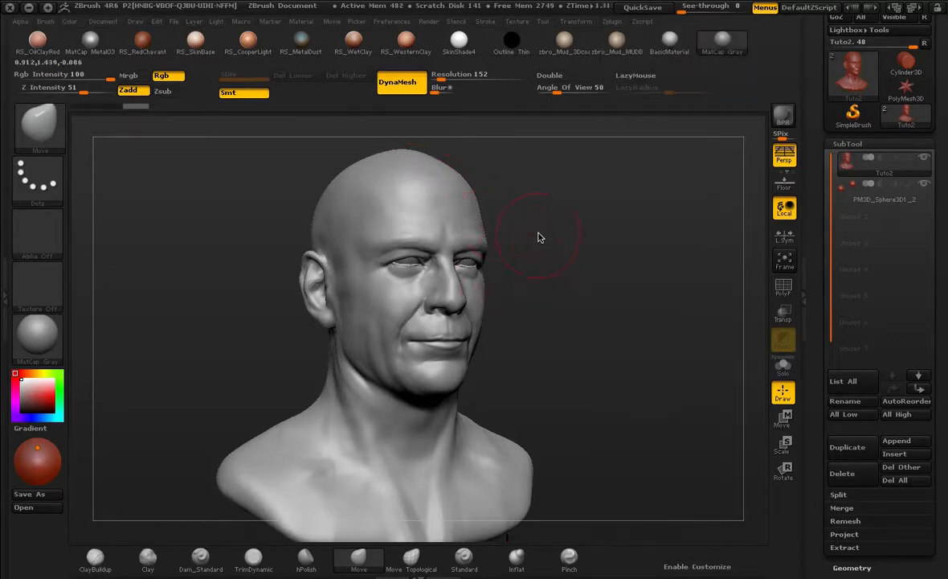
# Step: Examine the decimated head's triangle wireframe up close, and restore the plain shaded display
pyautogui.keyDown('alt'); pyautogui.moveTo(549, 242); pyautogui.dragTo(568, 311); pyautogui.keyUp('alt')
pyautogui.hotkey('shift', 'f')
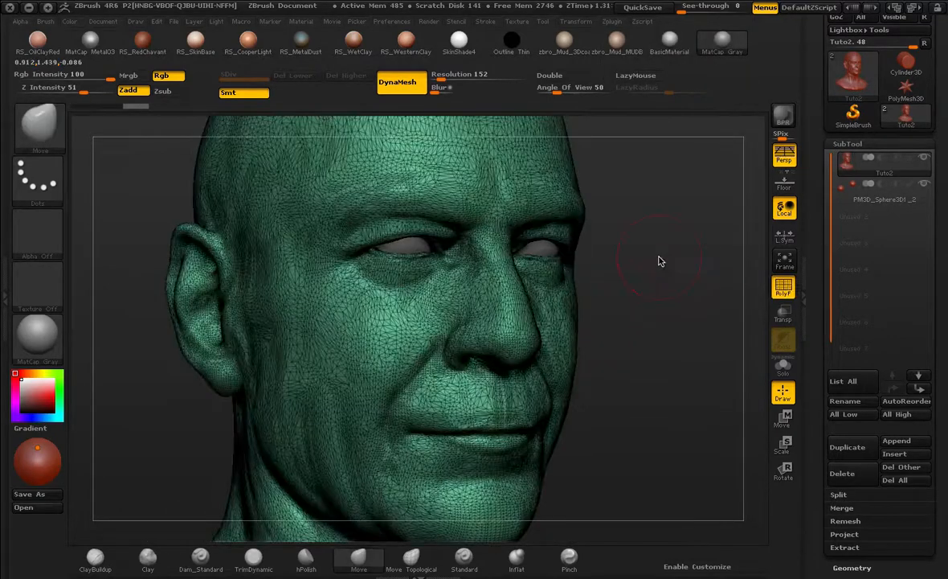
pyautogui.keyDown('alt'); pyautogui.moveTo(661, 260); pyautogui.dragTo(562, 174); pyautogui.keyUp('alt')
pyautogui.moveTo(610, 296); pyautogui.dragTo(645, 315)
pyautogui.hotkey('shift', 'f')
# Step: Export the decimated bust in OBJ format to the Bruce folder under the name Decimation
pyautogui.moveTo(941, 64); pyautogui.dragTo(937, 184)
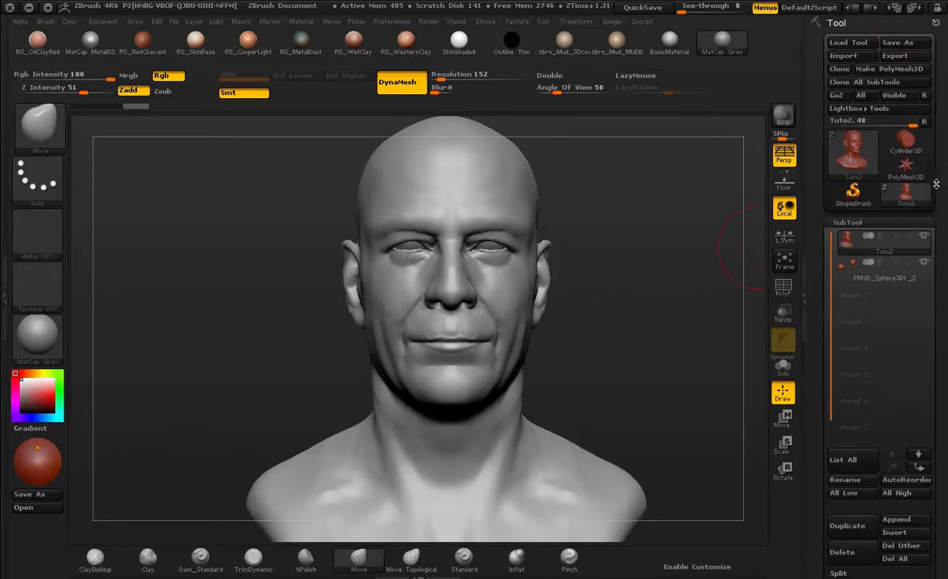
pyautogui.click(897, 57)
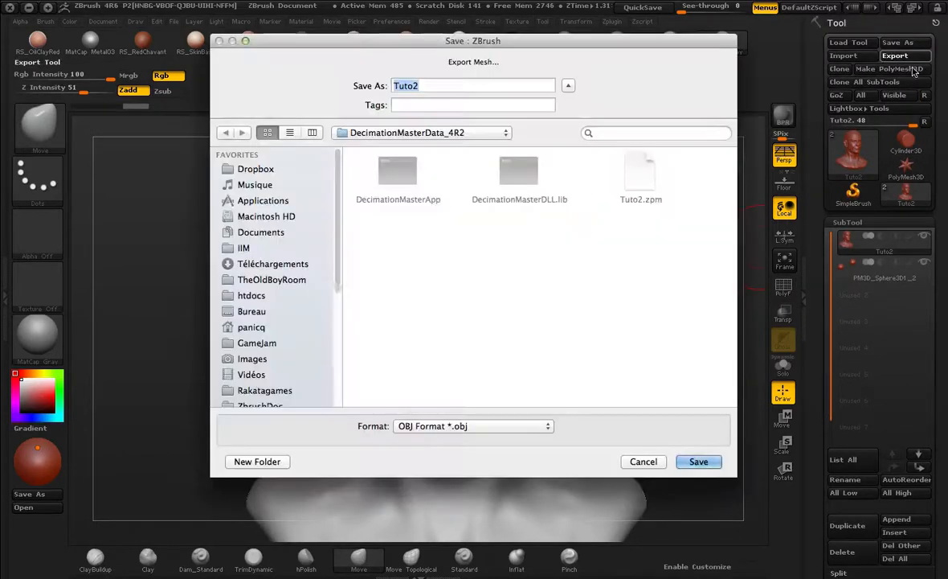
pyautogui.click(394, 132)
pyautogui.click(365, 231)
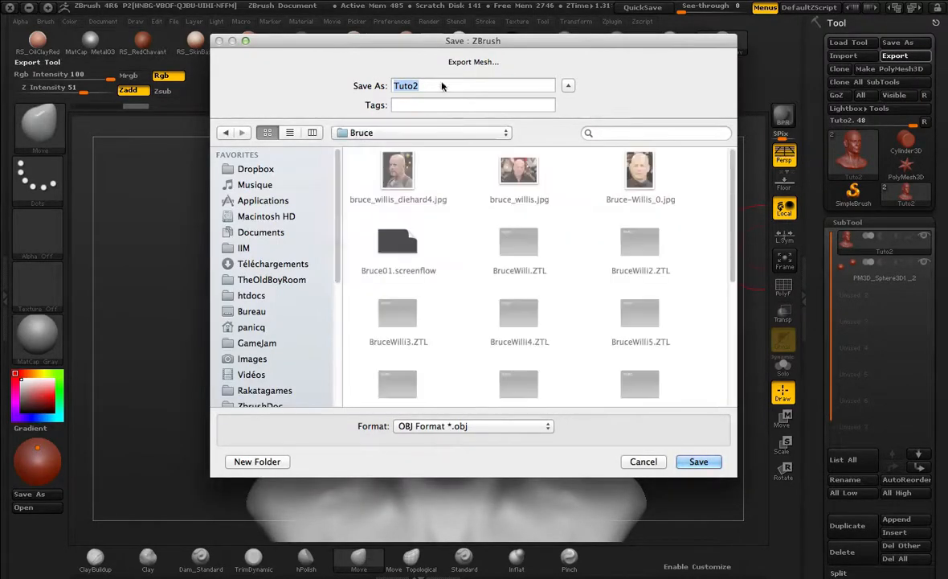
pyautogui.scroll(-5, 568, 193)
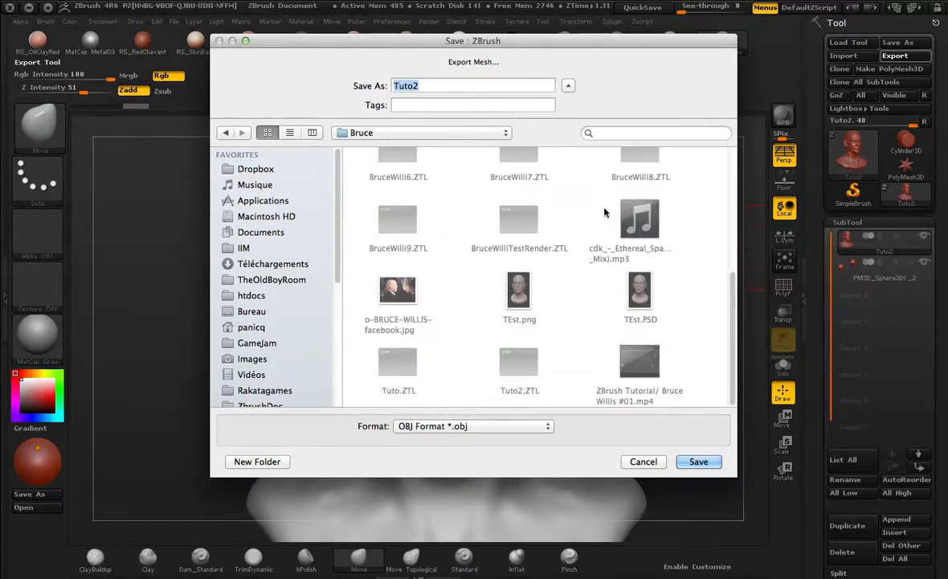
pyautogui.press('BackSpace')
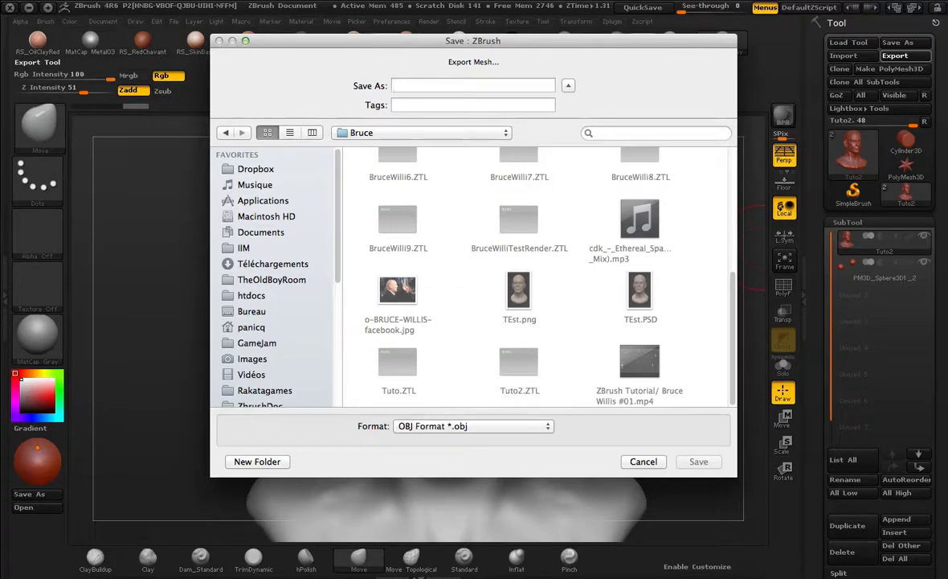
pyautogui.write('Decimation')
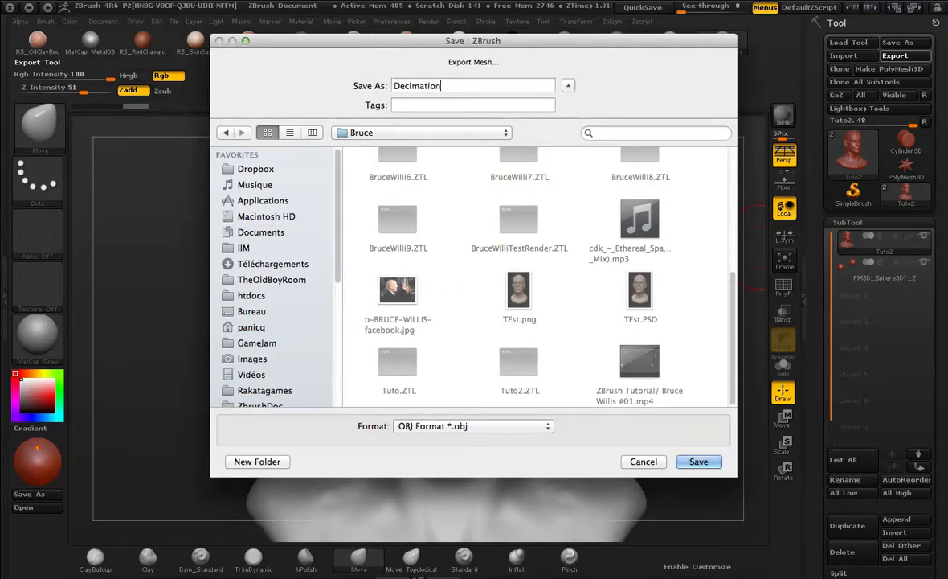
pyautogui.press('Return')
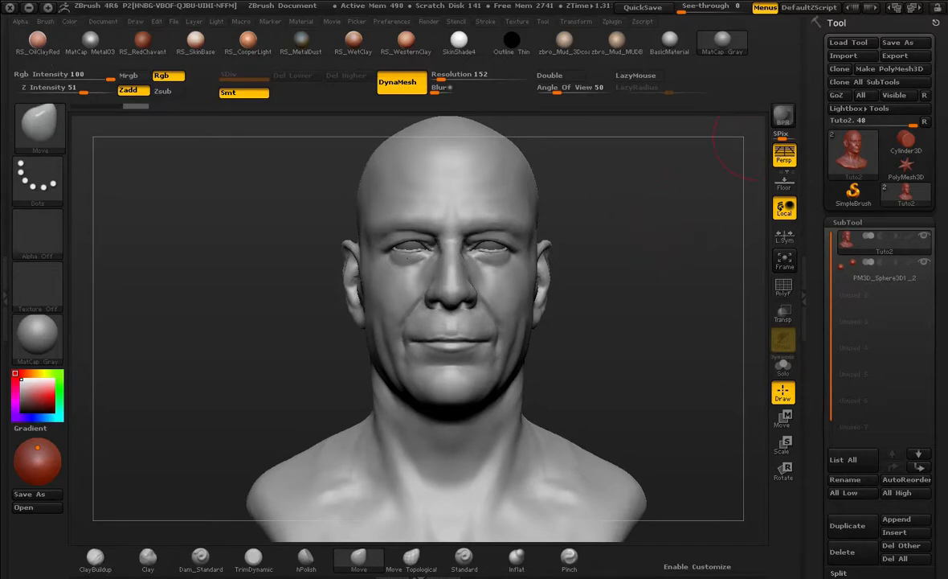
# Step: Switch to Blender and delete the default cube from the scene
pyautogui.click(914, 250)
pyautogui.click(229, 82)
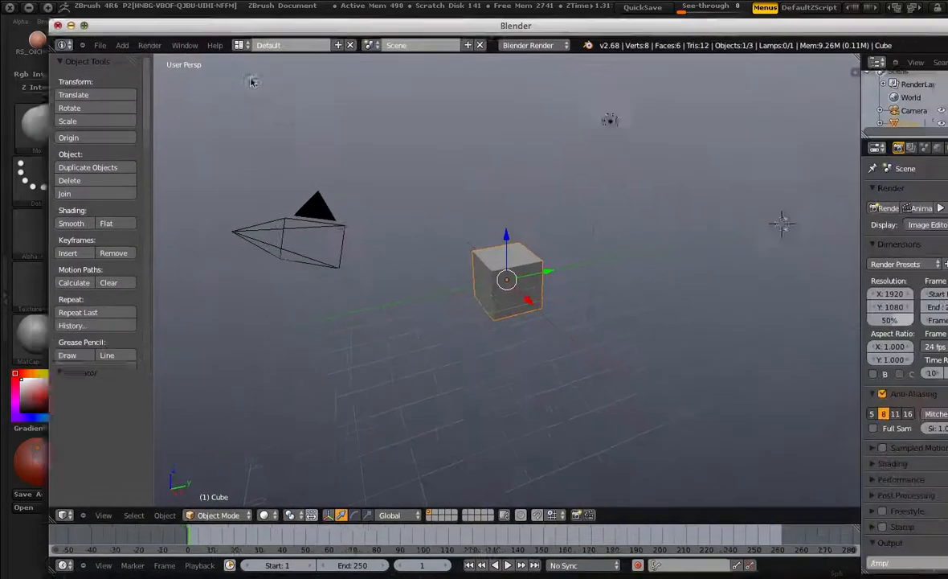
pyautogui.press('x')
pyautogui.click(539, 275)
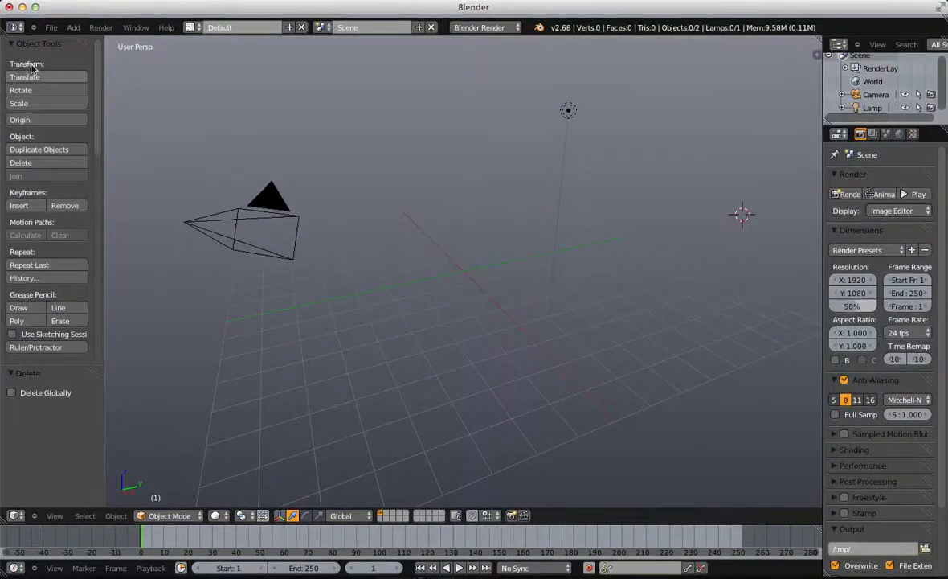
# Step: Import Decimation.OBJ from the Bruce folder inside ZbrushDoc as a Wavefront object
pyautogui.click(50, 28)
pyautogui.moveTo(73, 228)
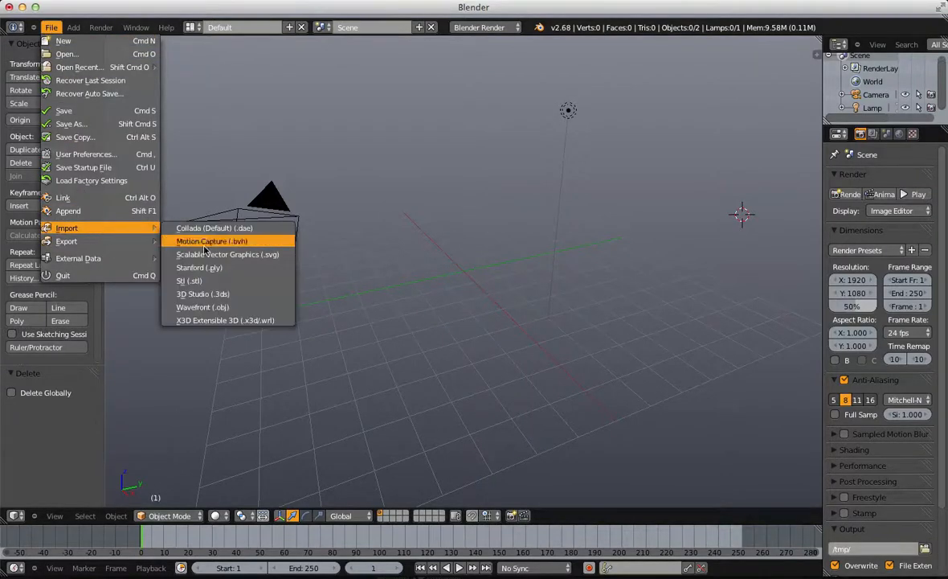
pyautogui.click(213, 307)
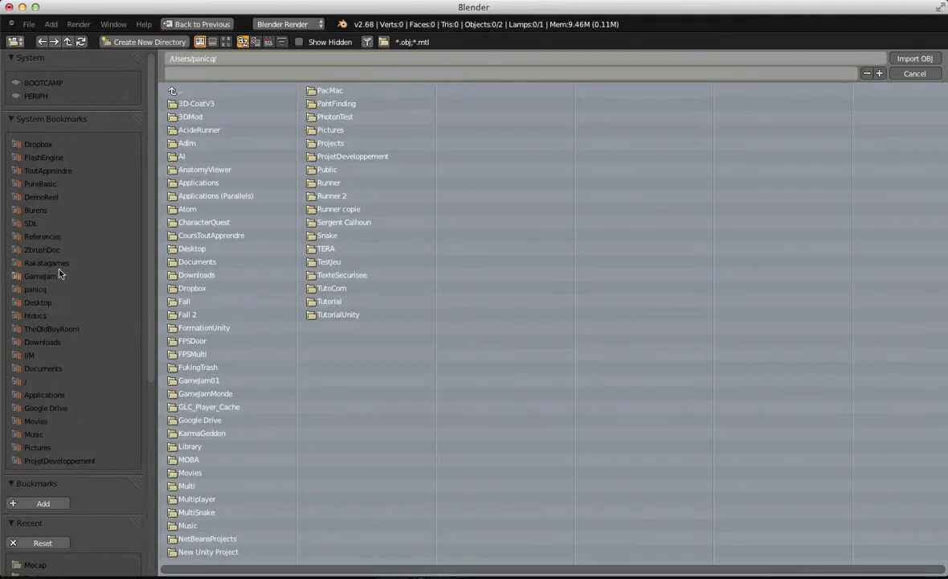
pyautogui.click(50, 250)
pyautogui.click(191, 143)
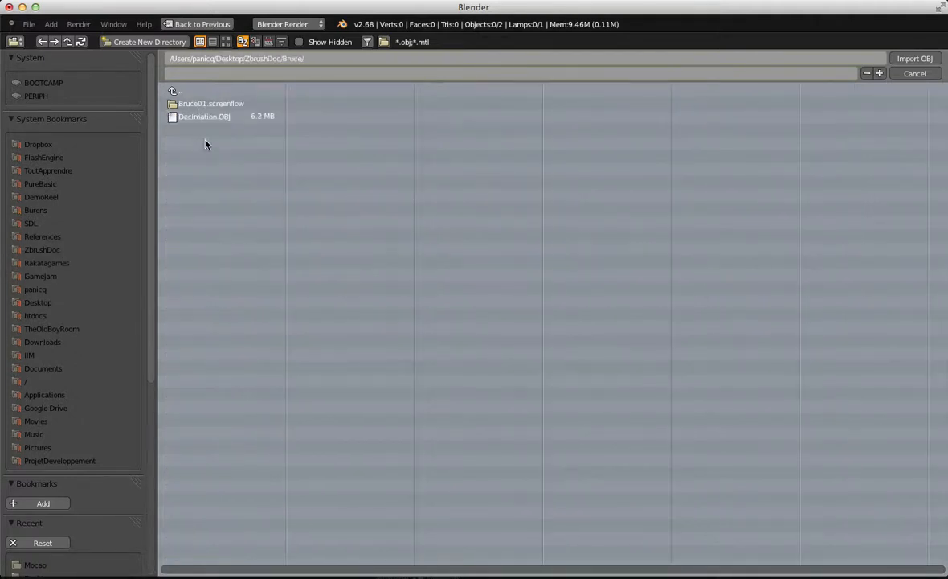
pyautogui.click(217, 118)
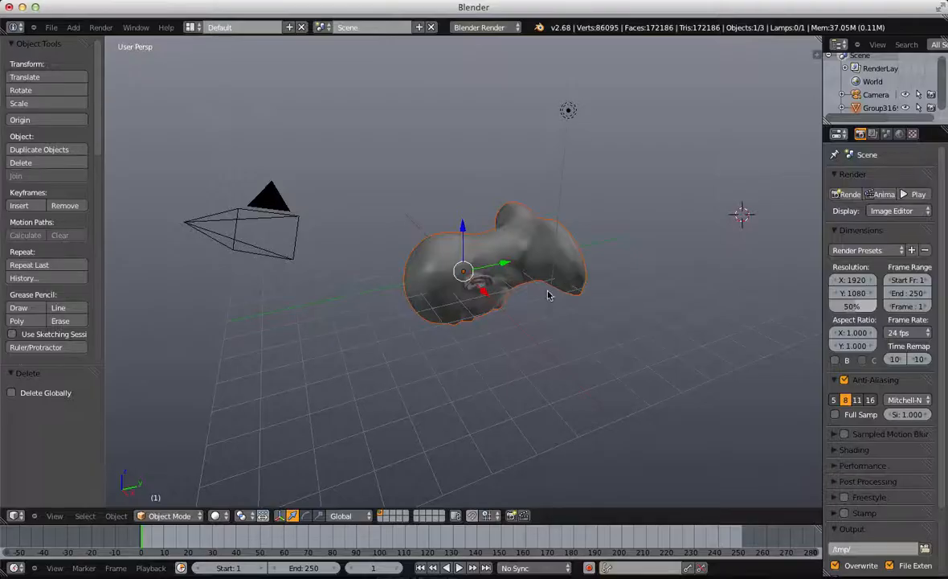
# Step: Deselect the imported bust and check its orientation on the grid from the right and bottom views
pyautogui.scroll(-4, 588, 289)
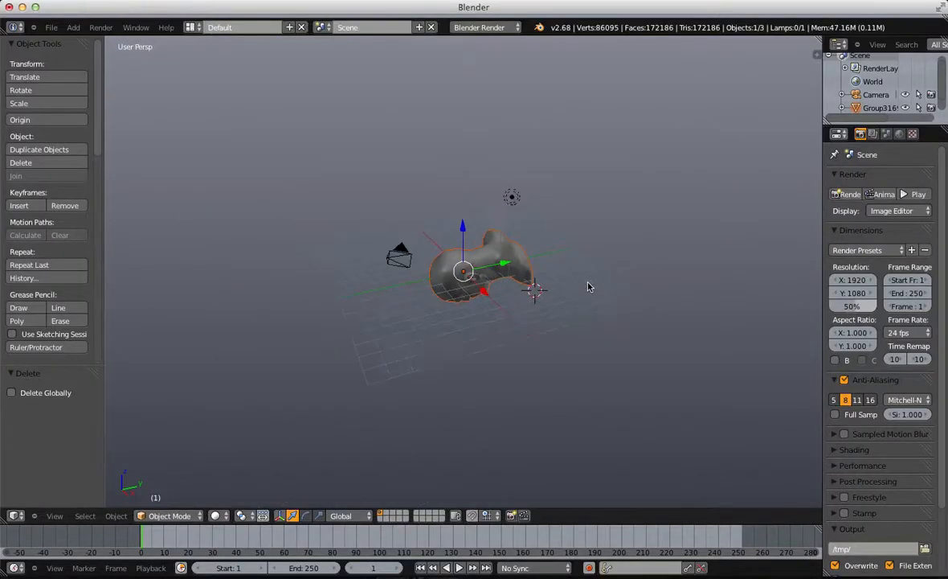
pyautogui.press('KP_1')
pyautogui.press('KP_5')
pyautogui.press('KP_3')
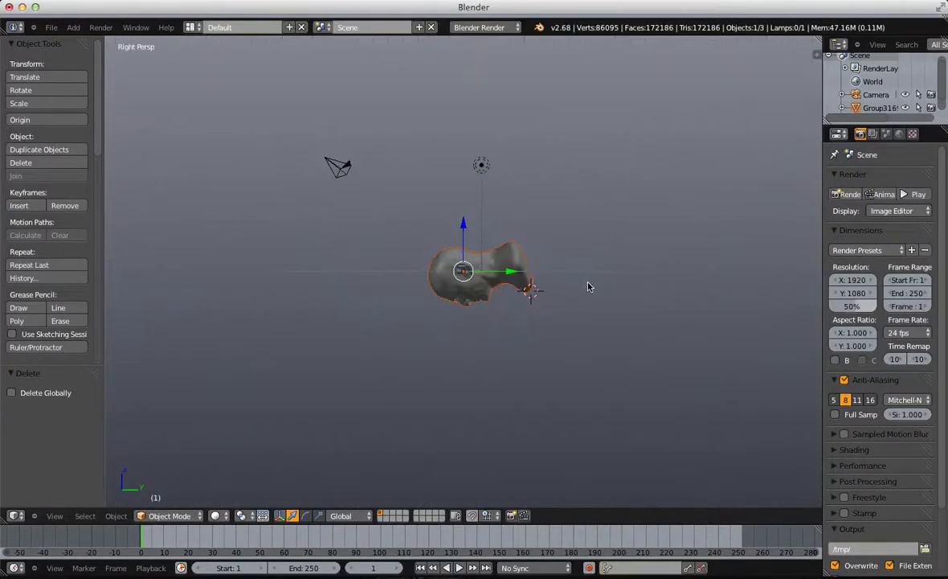
pyautogui.scroll(3, 590, 287)
pyautogui.scroll(-7, 628, 258)
pyautogui.moveTo(539, 276); pyautogui.dragTo(521, 233, button='middle')
pyautogui.scroll(7, 481, 325)
pyautogui.press('ctrl+KP_7')
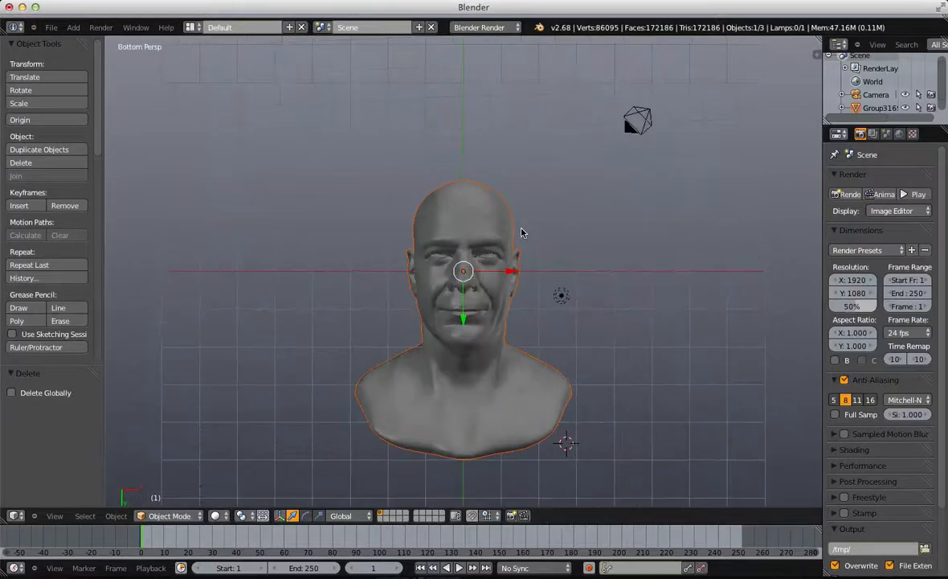
pyautogui.press('a')
pyautogui.scroll(5, 521, 233)
pyautogui.scroll(-6, 523, 229)
pyautogui.moveTo(530, 277)
pyautogui.mouseDown(button='middle')
pyautogui.moveTo(470, 210)
pyautogui.moveTo(524, 291)
pyautogui.mouseUp(button='middle')
pyautogui.press('ctrl+KP_7')
# Step: Switch to ZBrush, turn on the floor grid, and compare the sculpt's orientation with the bust imported in Blender
pyautogui.press('super+Tab')
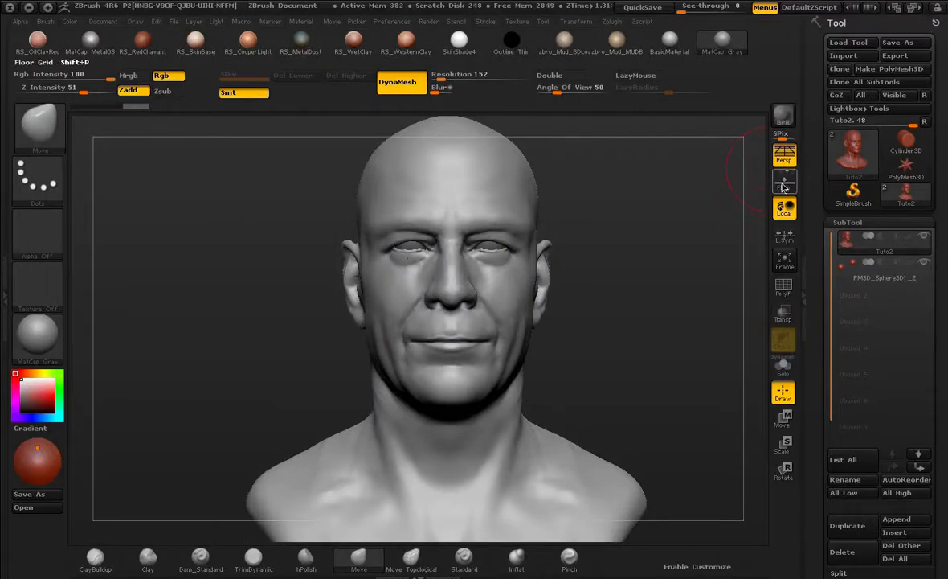
pyautogui.click(784, 184)
pyautogui.moveTo(699, 301); pyautogui.dragTo(579, 265)
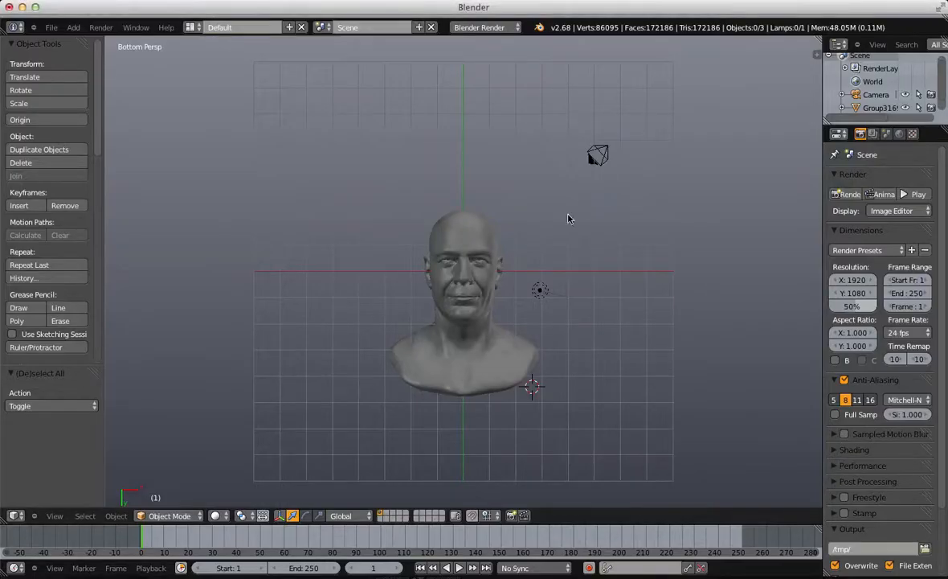
pyautogui.moveTo(570, 214)
pyautogui.mouseDown(button='middle')
pyautogui.moveTo(480, 394)
pyautogui.moveTo(614, 408)
pyautogui.moveTo(557, 194)
pyautogui.moveTo(492, 281)
pyautogui.mouseUp(button='middle')
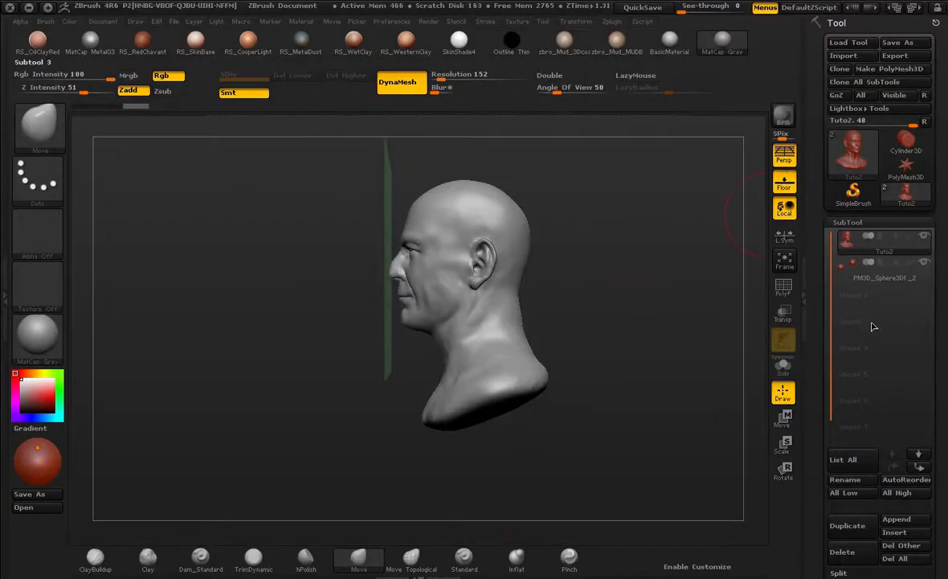
# Step: Merge the Tuto2 bust subtool down with the eye spheres subtool, accepting that it cannot be undone
pyautogui.moveTo(940, 377); pyautogui.dragTo(940, 339)
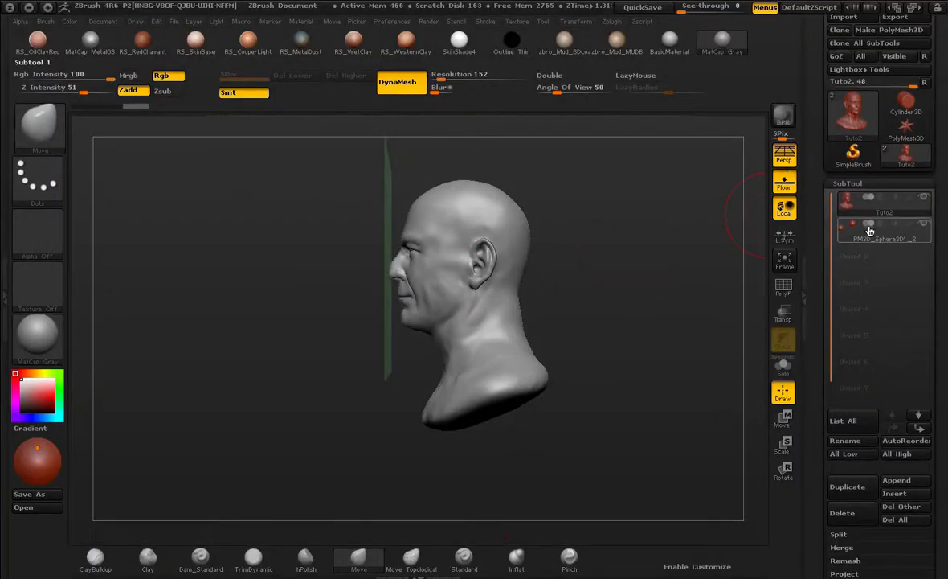
pyautogui.moveTo(940, 537); pyautogui.dragTo(932, 426)
pyautogui.click(856, 439)
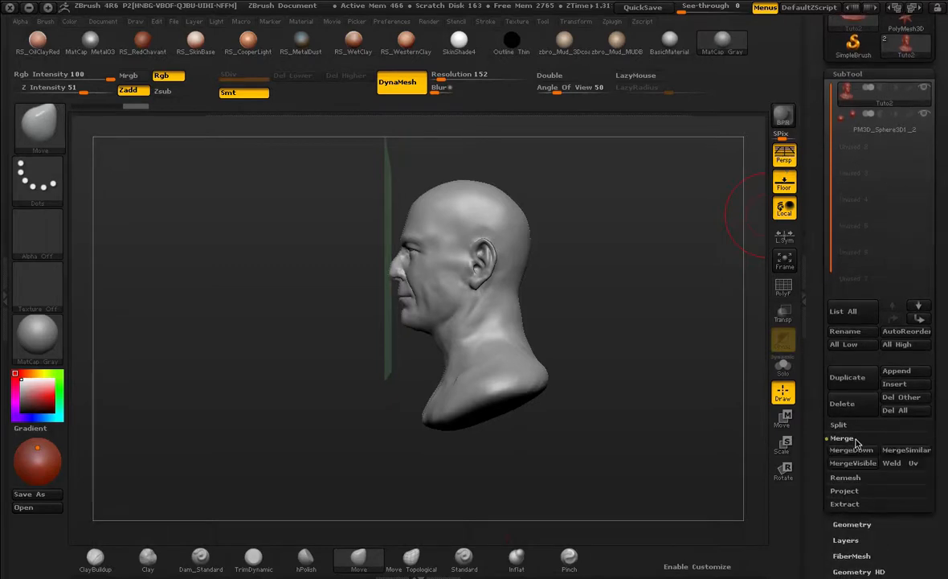
pyautogui.click(854, 450)
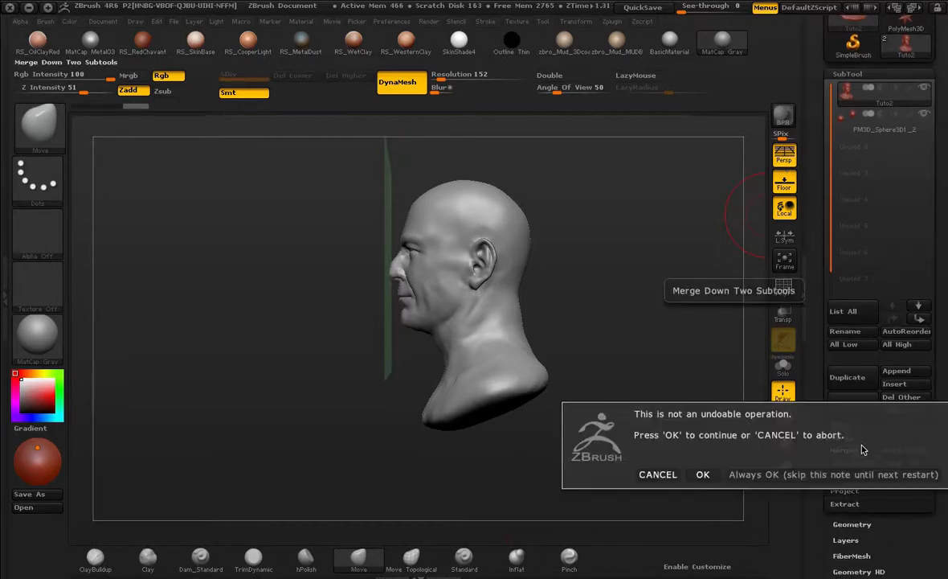
pyautogui.click(703, 475)
# Step: Turn off perspective in the side view and place a vertical transpose line through the bust from base to above the head
pyautogui.moveTo(652, 323); pyautogui.dragTo(681, 362)
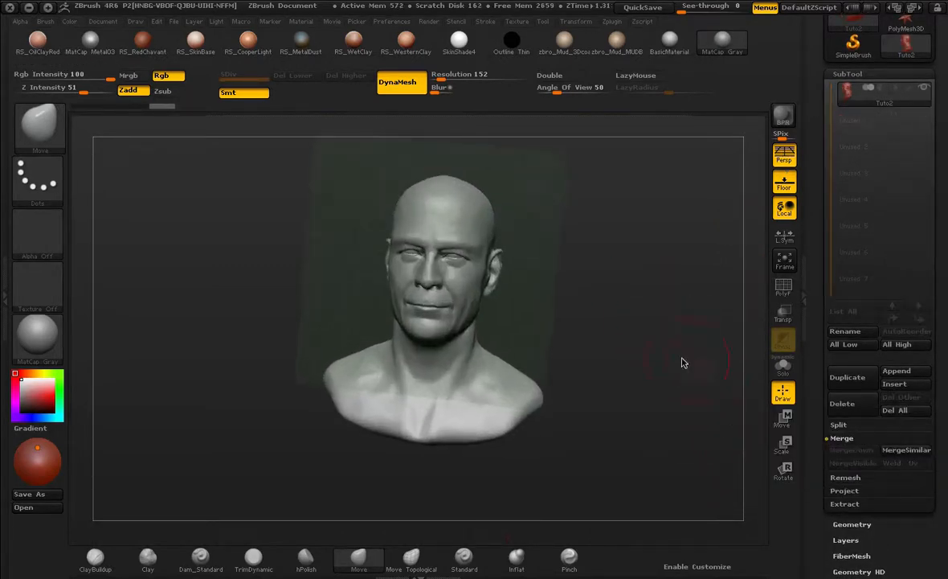
pyautogui.moveTo(688, 207); pyautogui.dragTo(603, 201)
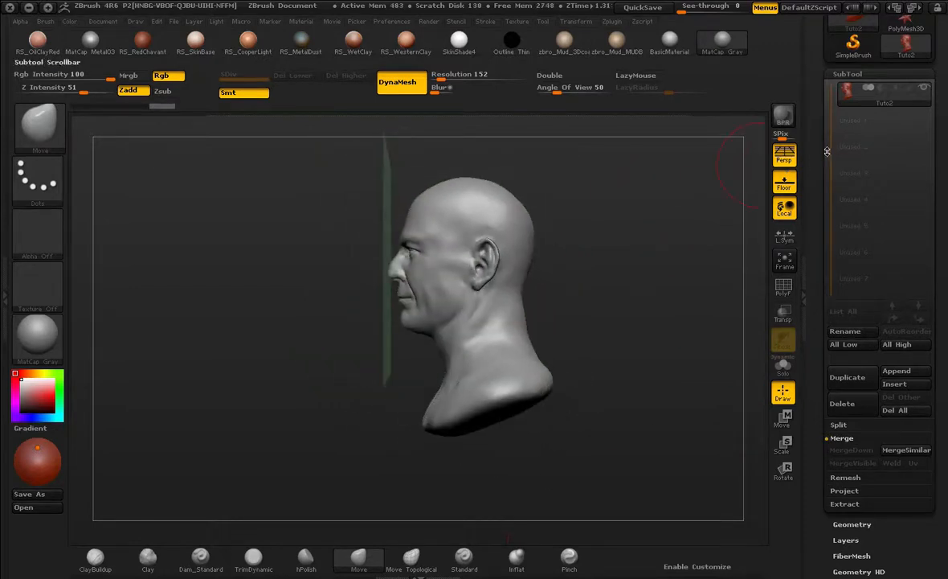
pyautogui.click(784, 155)
pyautogui.press('w')
pyautogui.moveTo(487, 421); pyautogui.dragTo(486, 138)
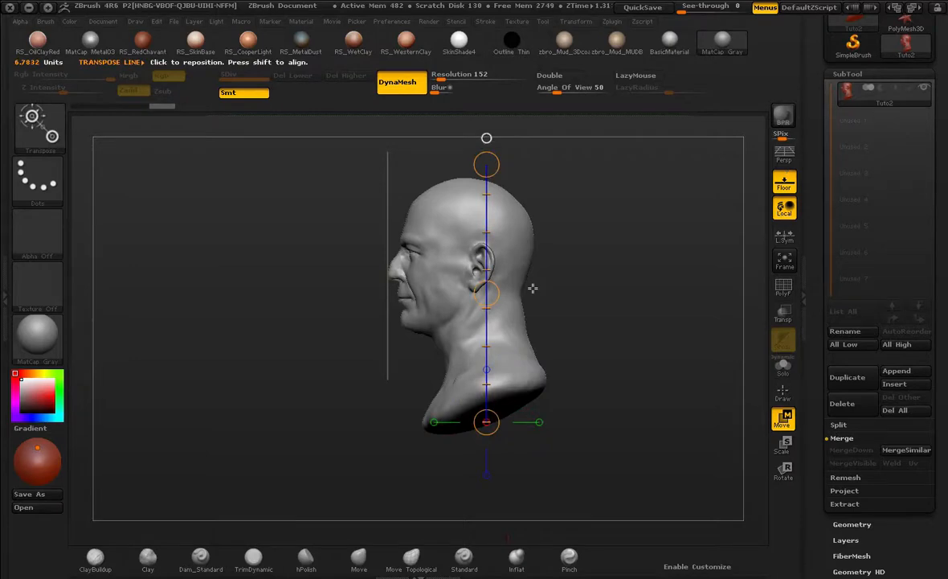
# Step: Rotate the merged bust a quarter turn clockwise in side view so its base faces the floor grid, with the polyframe shown
pyautogui.moveTo(537, 250)
pyautogui.keyDown('alt'); pyautogui.mouseDown()
pyautogui.moveTo(588, 229)
pyautogui.moveTo(612, 259)
pyautogui.moveTo(599, 239)
pyautogui.moveTo(673, 530)
pyautogui.moveTo(692, 452)
pyautogui.moveTo(724, 388)
pyautogui.moveTo(548, 261)
pyautogui.mouseUp(); pyautogui.keyUp('alt')
pyautogui.hotkey('shift', 'f')
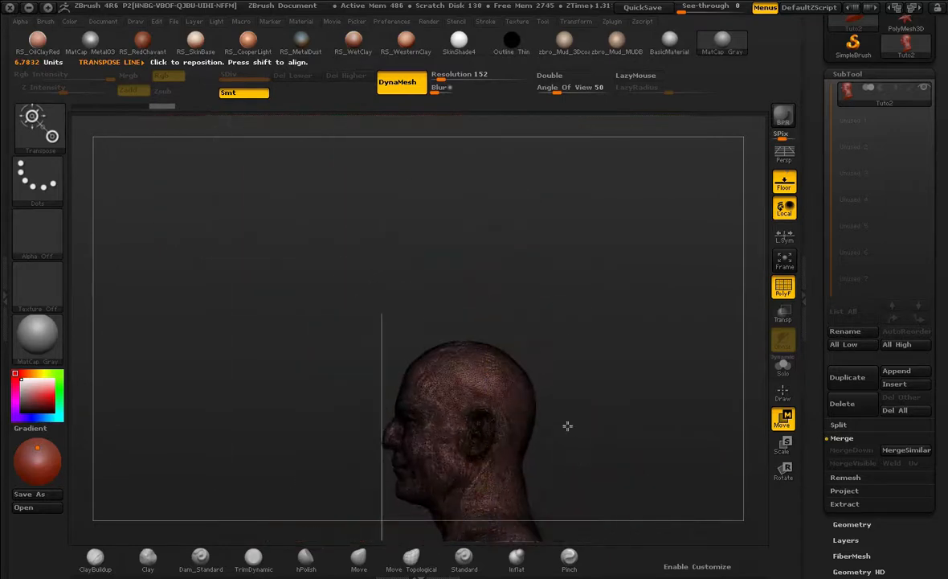
pyautogui.press('f')
pyautogui.press('r')
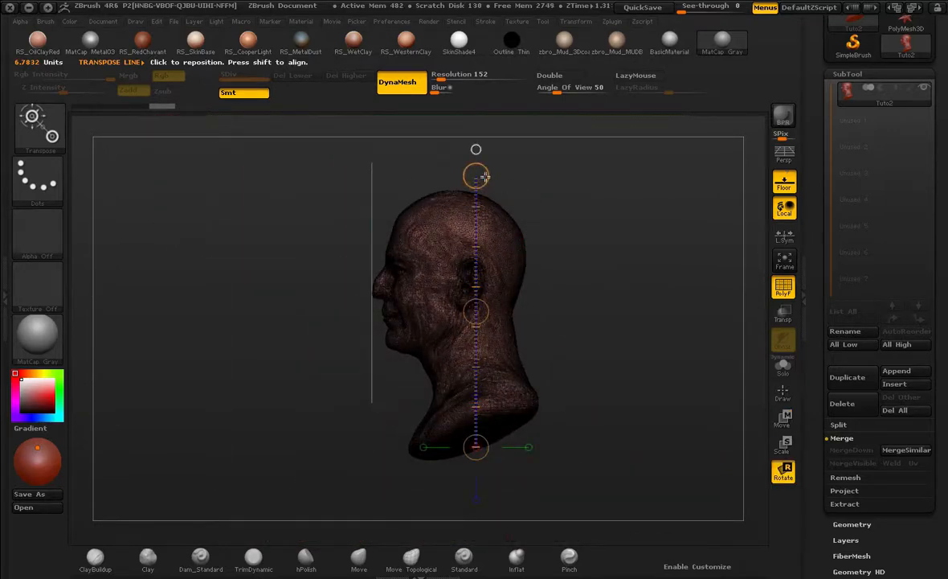
pyautogui.moveTo(485, 177); pyautogui.dragTo(681, 443)
# Step: Move the rotated bust so its base rests on the floor grid, and restore the plain shaded display and perspective
pyautogui.press('w')
pyautogui.moveTo(476, 311); pyautogui.dragTo(391, 176)
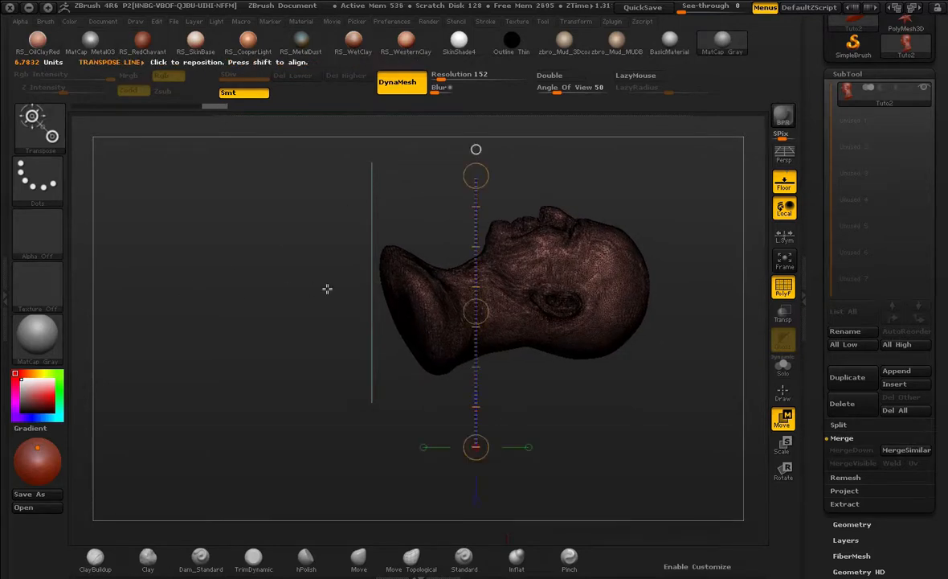
pyautogui.moveTo(327, 288); pyautogui.dragTo(605, 405)
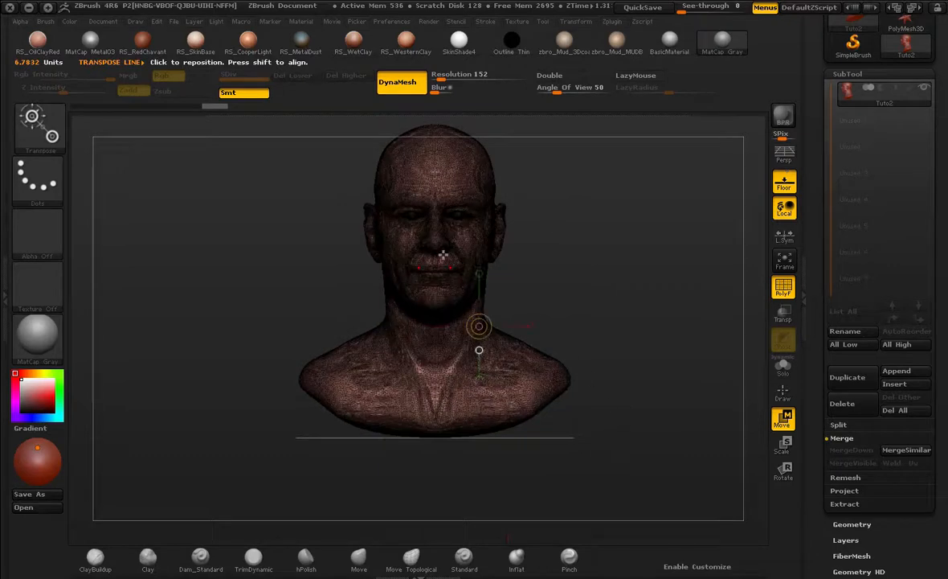
pyautogui.hotkey('shift', 'f')
pyautogui.keyDown('alt'); pyautogui.moveTo(604, 241); pyautogui.dragTo(608, 304); pyautogui.keyUp('alt')
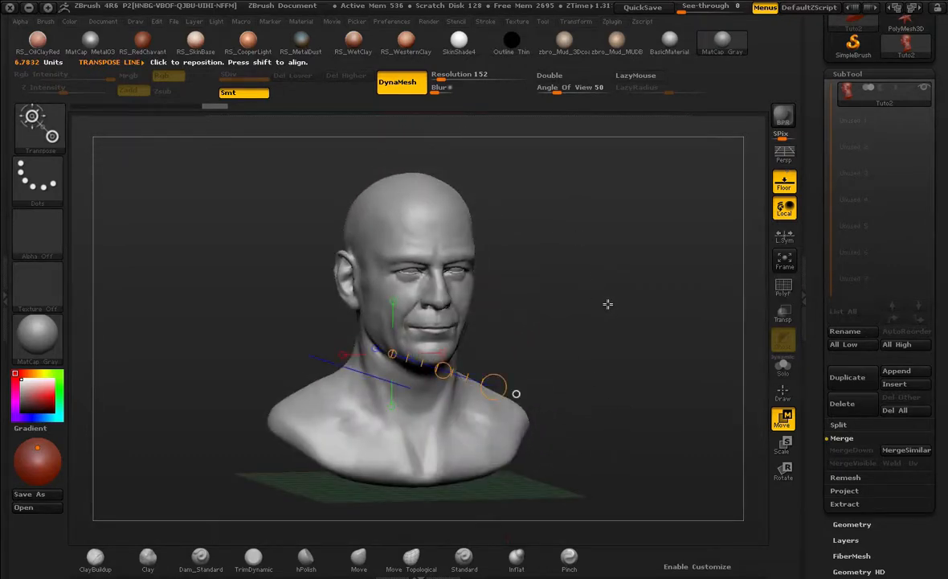
pyautogui.click(788, 156)
pyautogui.scroll(-1, 911, 202)
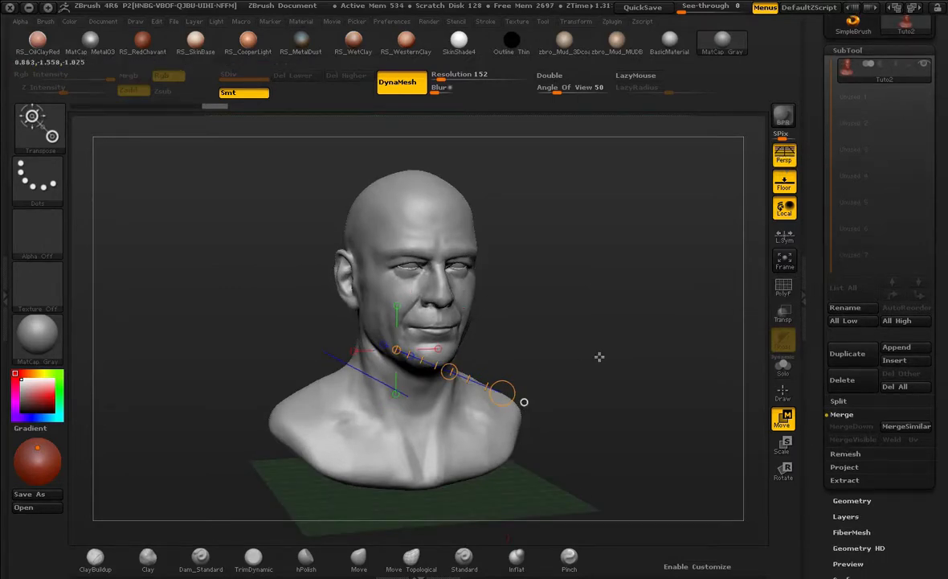
pyautogui.keyDown('alt'); pyautogui.moveTo(654, 270); pyautogui.dragTo(649, 222); pyautogui.keyUp('alt')
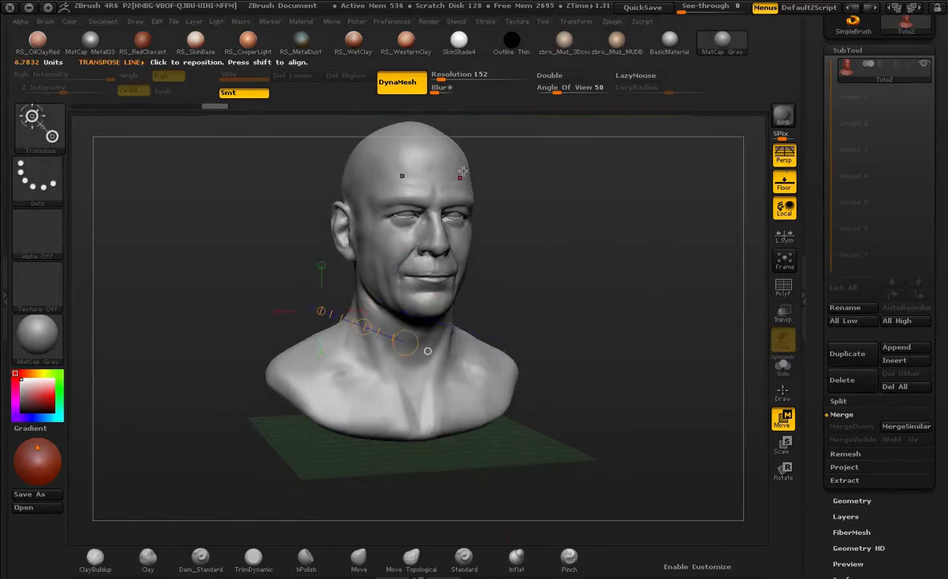
# Step: Split the merged bust into separate subtools by polygroup with Groups Split
pyautogui.moveTo(944, 391); pyautogui.dragTo(937, 368)
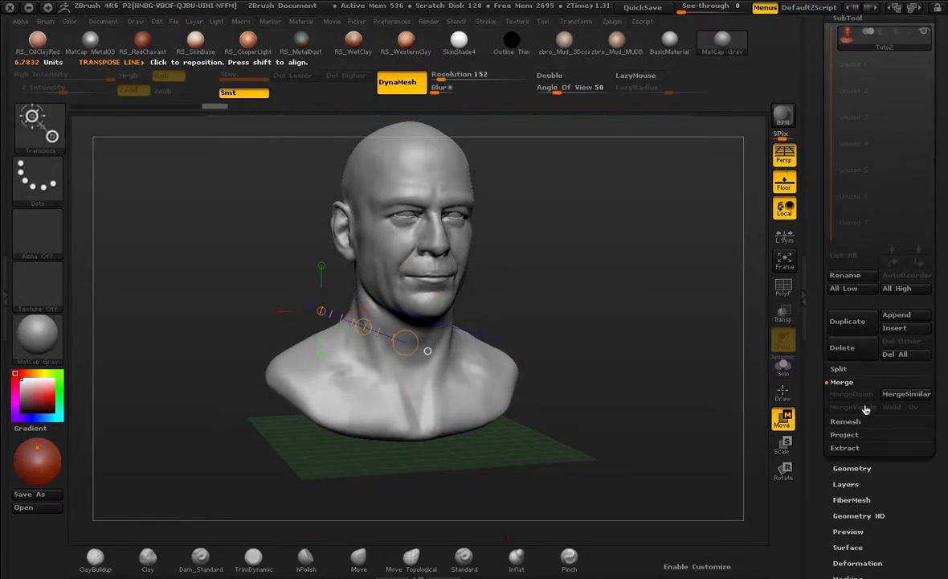
pyautogui.click(855, 370)
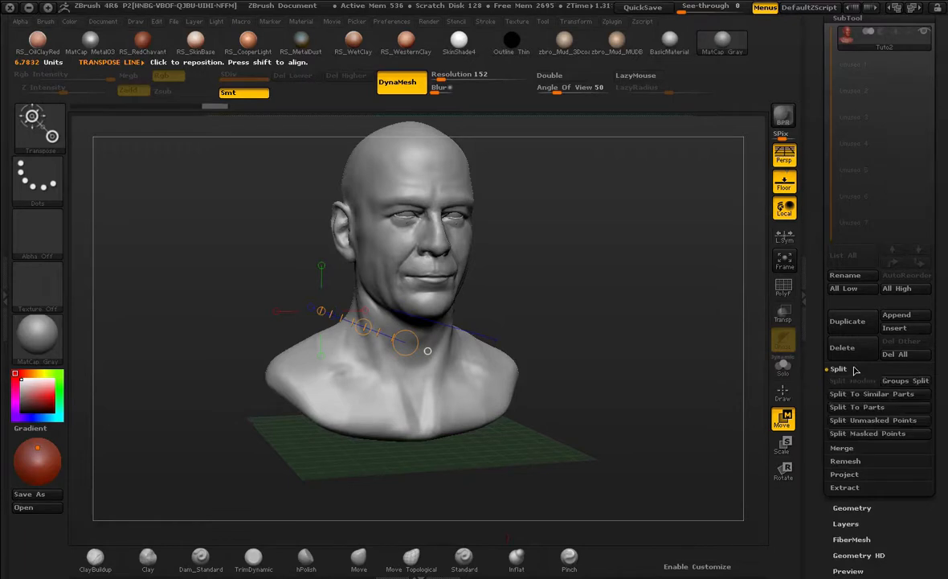
pyautogui.click(902, 383)
pyautogui.click(704, 408)
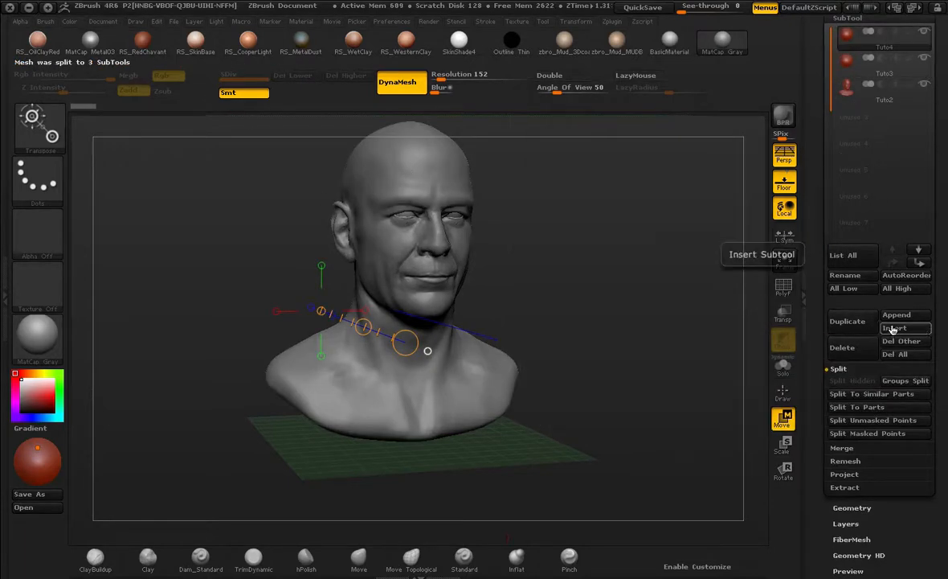
# Step: Merge the two separate eye subtools, Tuto4 and Tuto3, into one with MergeDown
pyautogui.click(843, 448)
pyautogui.click(850, 394)
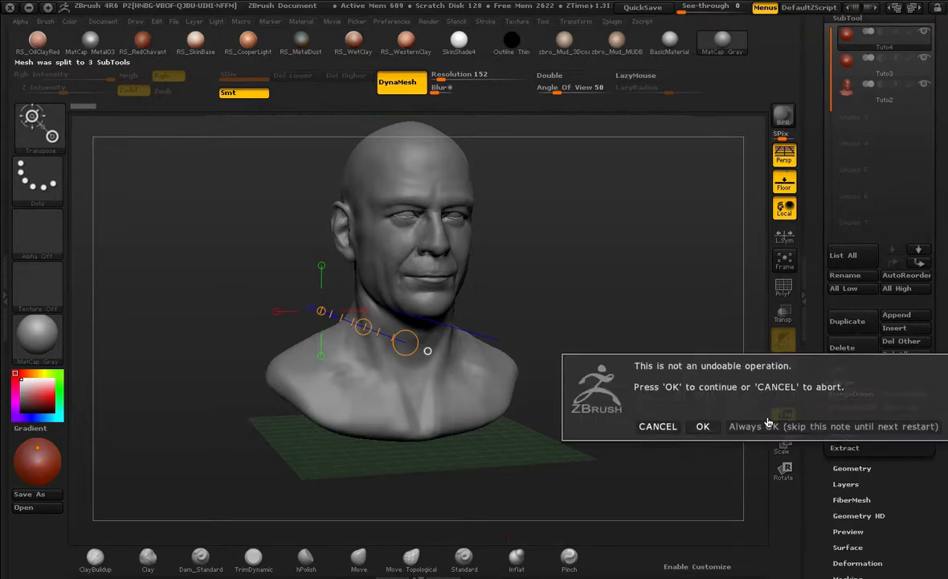
pyautogui.click(715, 430)
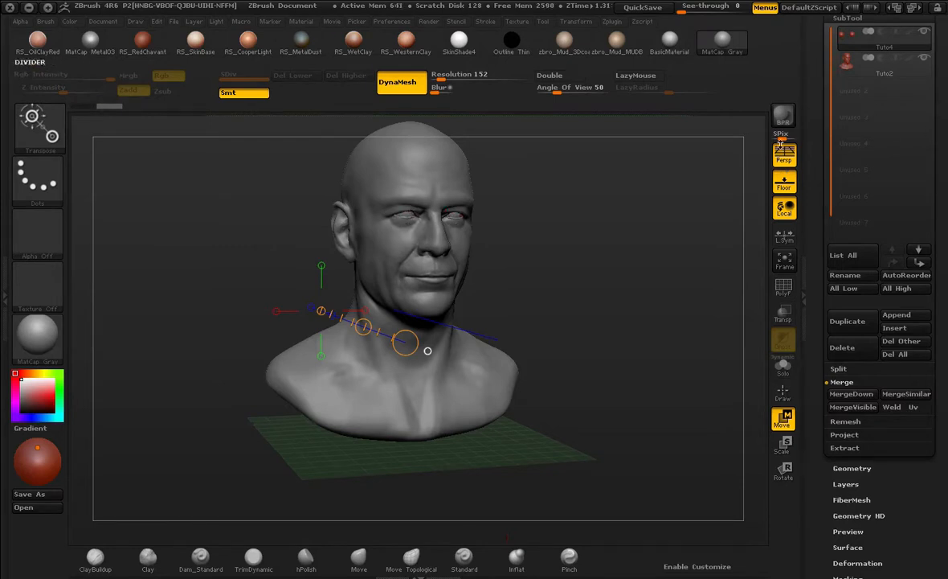
# Step: Reorder the subtools so that the Tuto2 bust sits above the Tuto4 eyes, and frame the bust
pyautogui.click(859, 66)
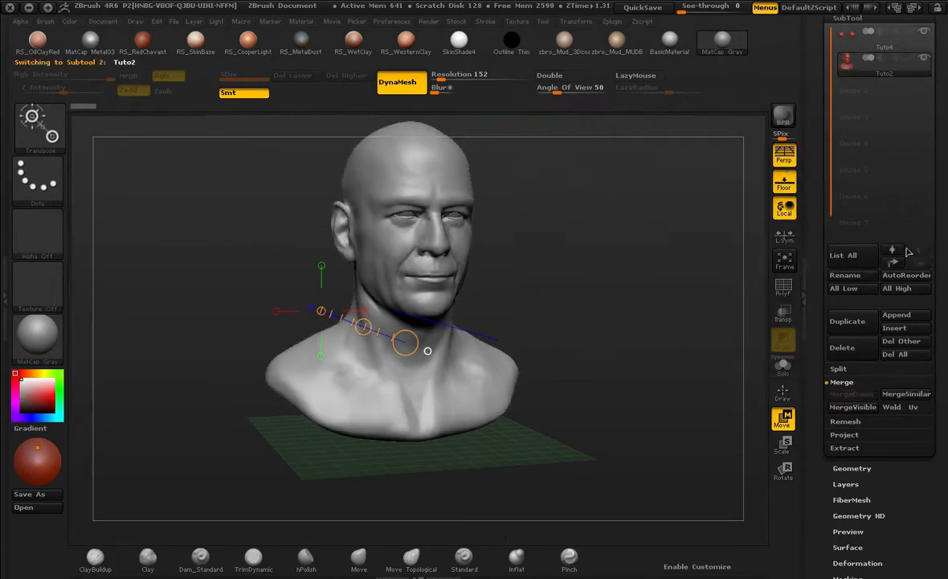
pyautogui.click(896, 252)
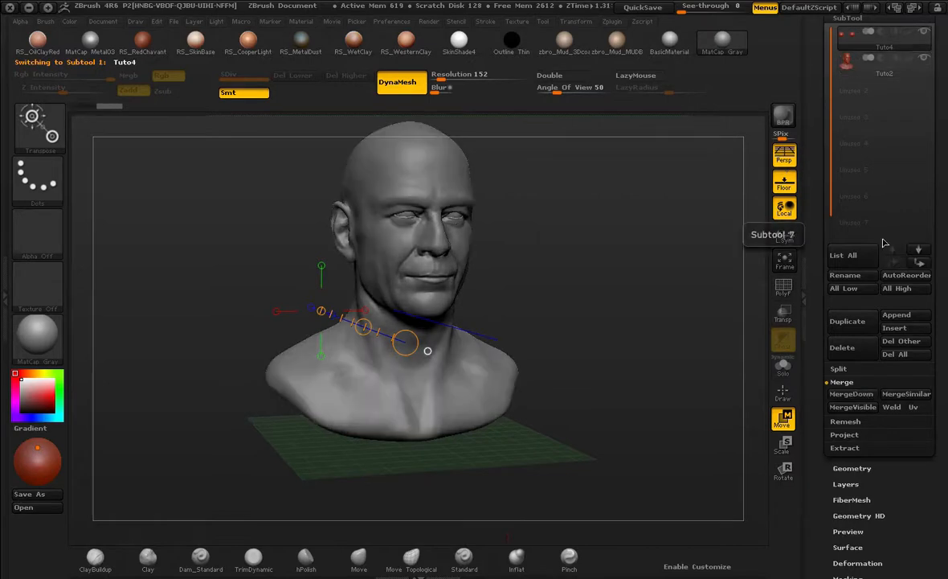
pyautogui.click(916, 254)
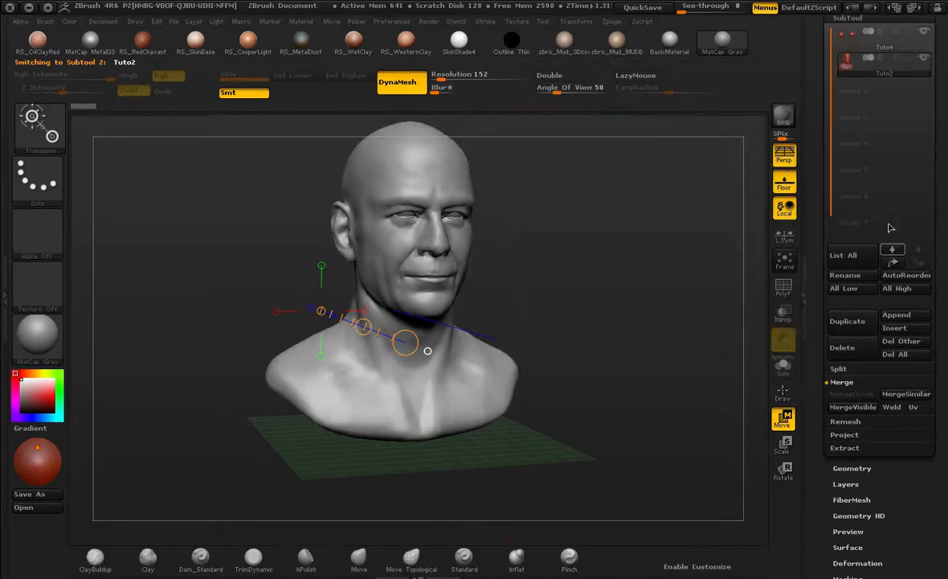
pyautogui.click(892, 263)
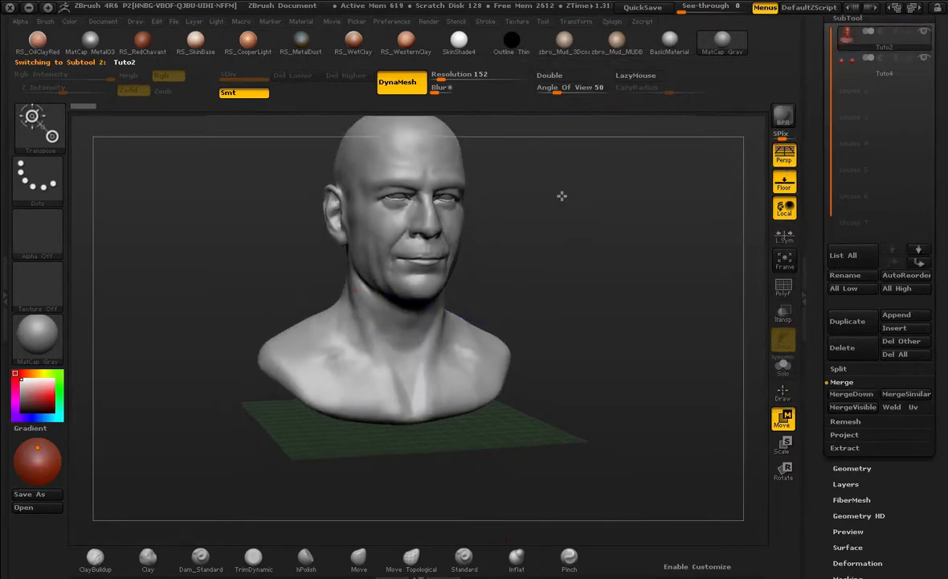
pyautogui.press('f')
# Step: Export the reoriented bust in OBJ format to the Bruce folder, replacing the existing Decimation.OBJ
pyautogui.scroll(3, 943, 70)
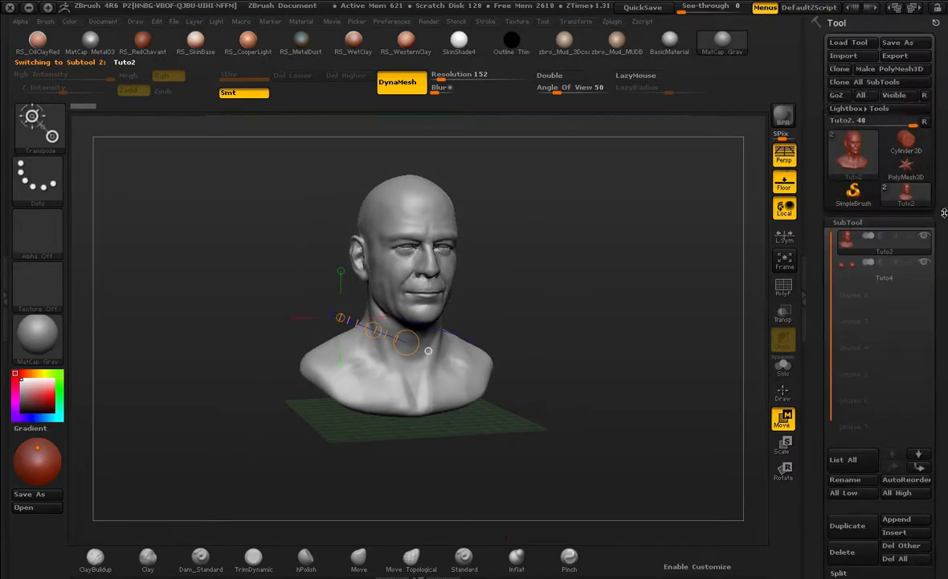
pyautogui.click(894, 55)
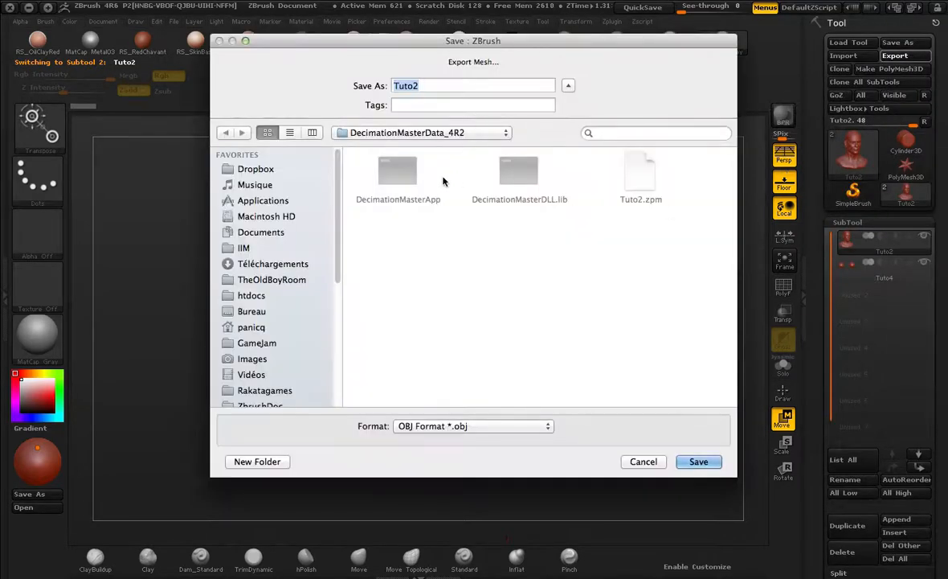
pyautogui.click(432, 133)
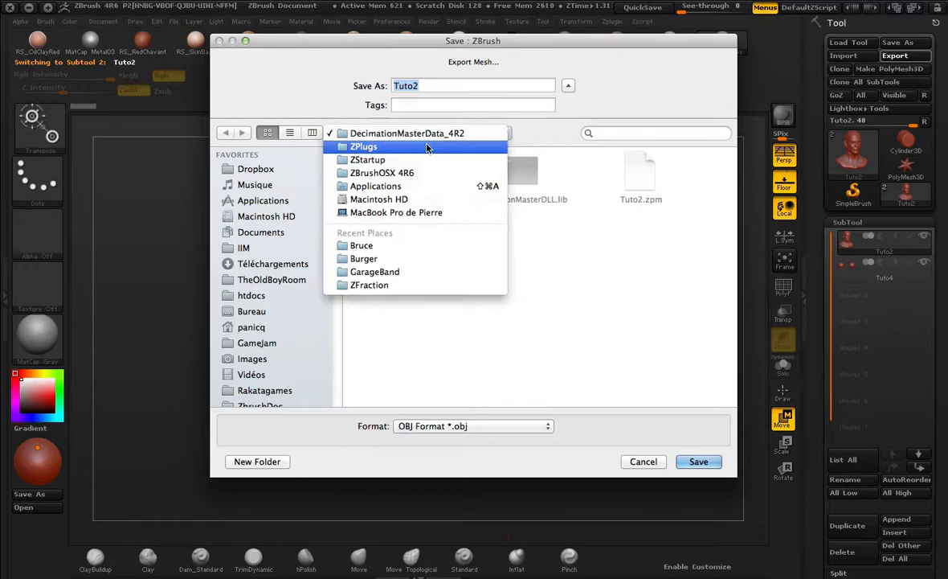
pyautogui.click(411, 233)
pyautogui.scroll(-8, 465, 217)
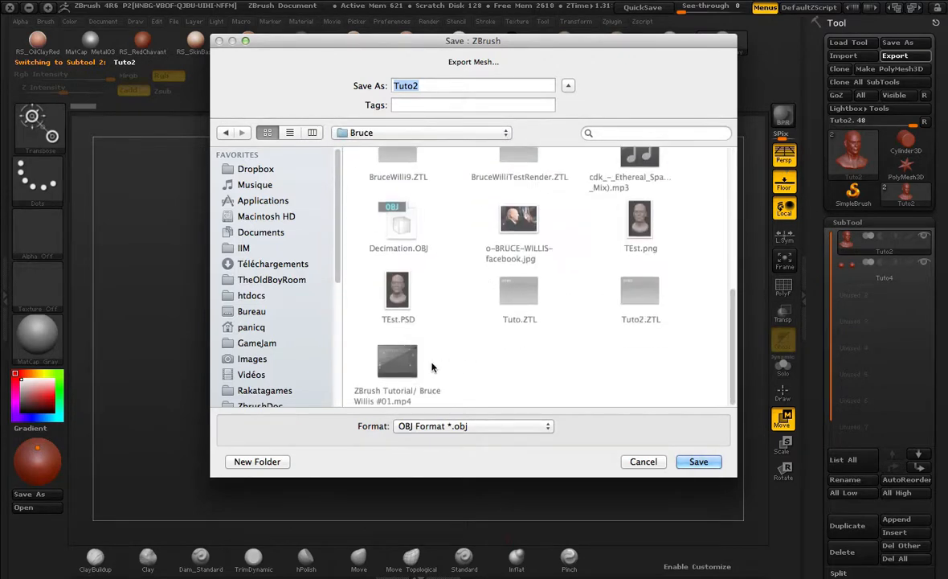
pyautogui.click(380, 217)
pyautogui.press('Return')
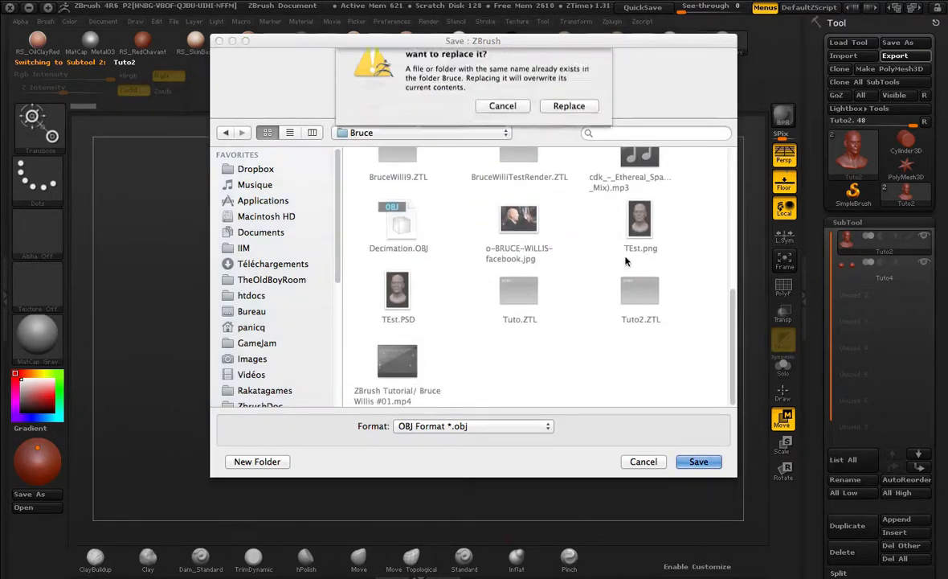
pyautogui.click(579, 129)
# Step: Switch to Blender and delete the wrongly oriented imported bust from the scene
pyautogui.press('super+Tab')
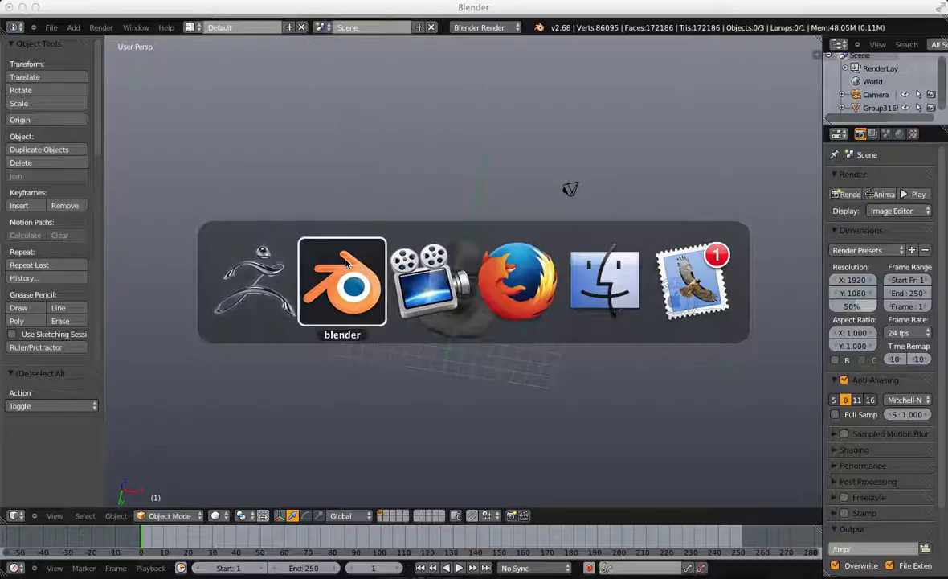
pyautogui.rightClick(442, 270)
pyautogui.press('x')
pyautogui.click(439, 272)
pyautogui.scroll(4, 569, 254)
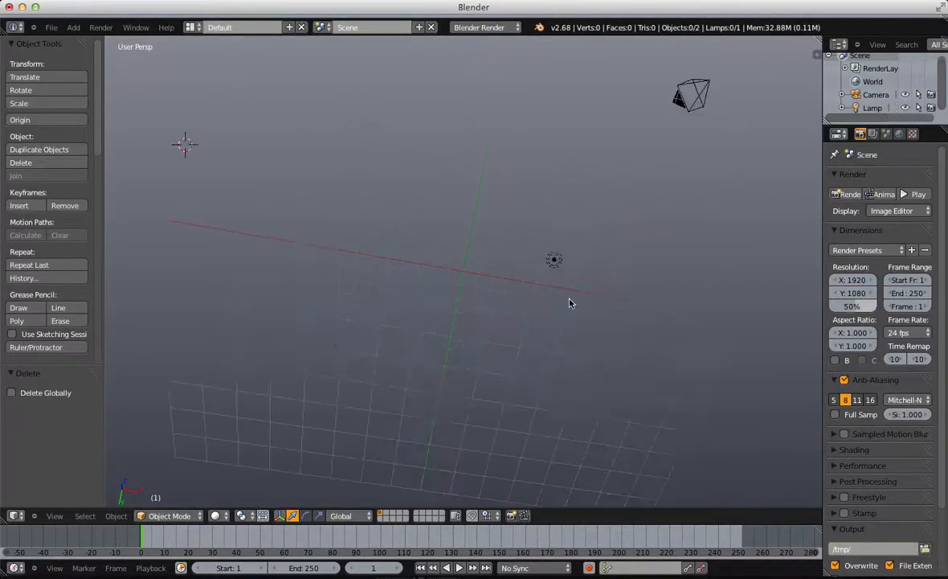
# Step: Reset the 3D cursor to the scene origin and delete the camera and the lamp
pyautogui.hotkey('shift', 'c')
pyautogui.scroll(-8, 508, 311)
pyautogui.moveTo(414, 407); pyautogui.dragTo(559, 380, button='middle')
pyautogui.scroll(6, 386, 276)
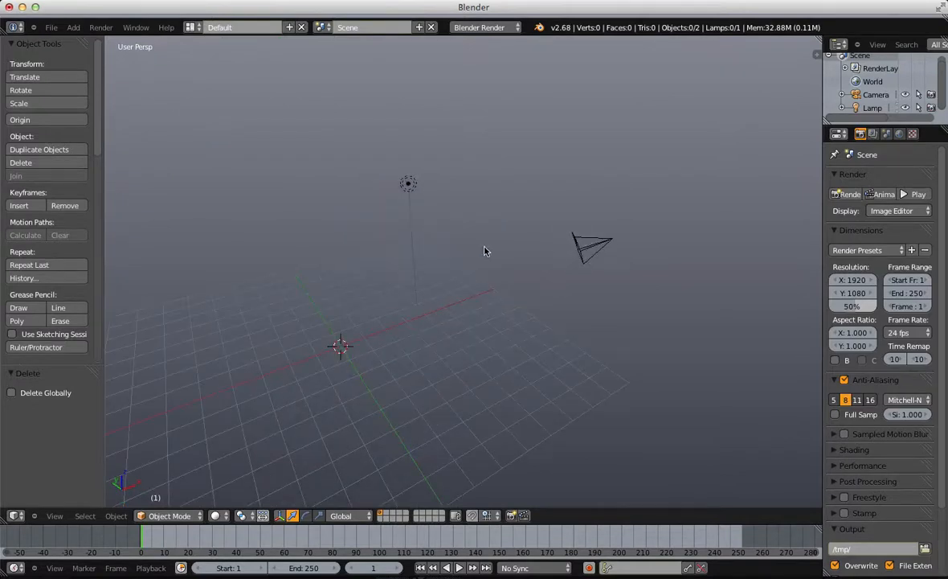
pyautogui.scroll(-1, 484, 251)
pyautogui.press('b')
pyautogui.moveTo(400, 157); pyautogui.dragTo(619, 254)
pyautogui.press('x')
pyautogui.click(619, 253)
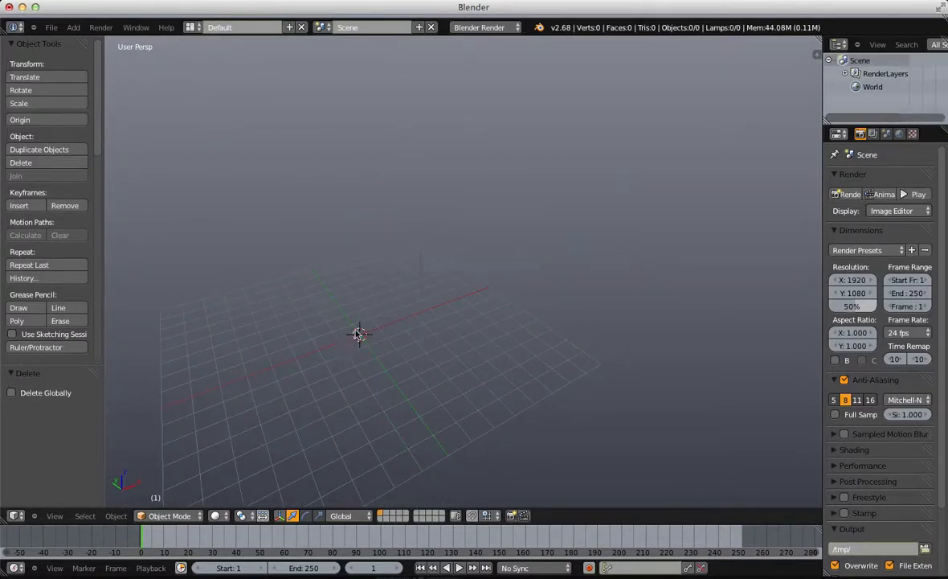
# Step: Import the reoriented bust into the empty scene from its Wavefront OBJ file
pyautogui.keyDown('shift'); pyautogui.moveTo(357, 334); pyautogui.dragTo(525, 254, button='middle'); pyautogui.keyUp('shift')
pyautogui.scroll(3, 658, 261)
pyautogui.keyDown('shift'); pyautogui.moveTo(658, 260); pyautogui.dragTo(604, 246, button='middle'); pyautogui.keyUp('shift')
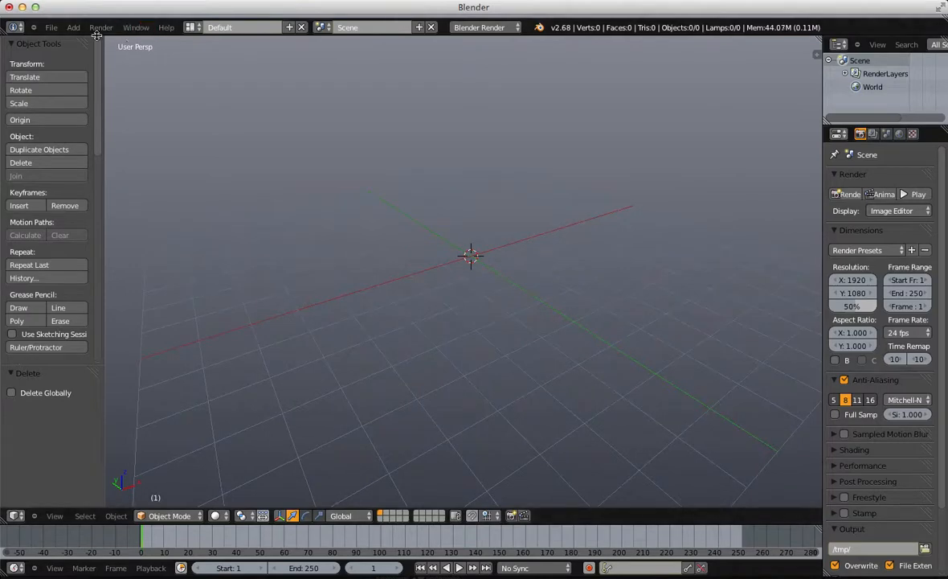
pyautogui.click(51, 27)
pyautogui.moveTo(123, 228)
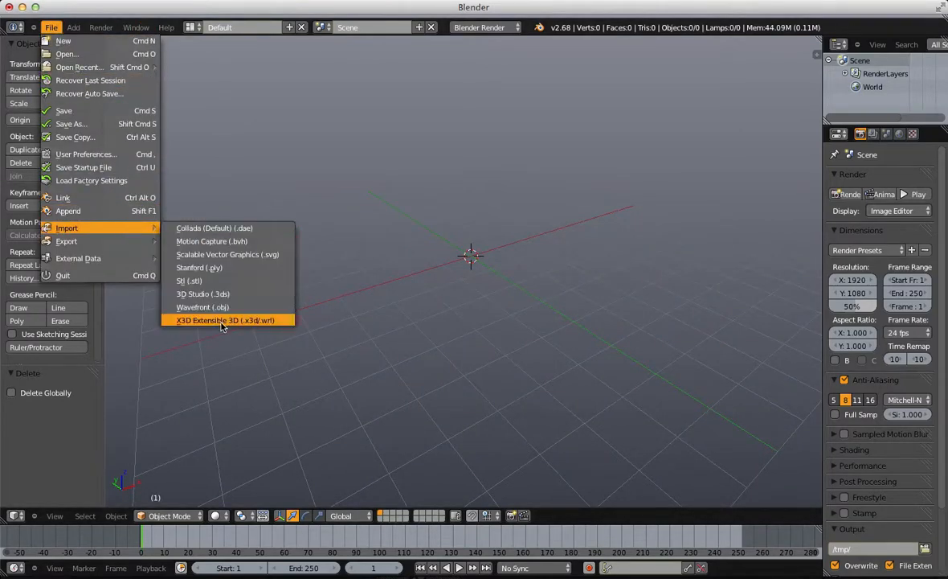
pyautogui.click(225, 310)
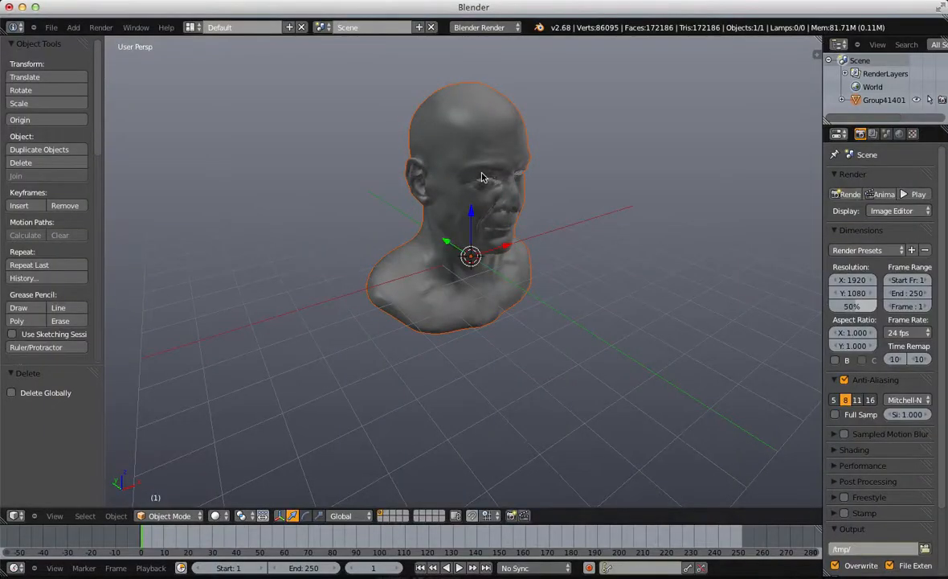
# Step: Deselect the bust and examine its orientation and facial detail in front orthographic view and from oblique angles
pyautogui.press('a')
pyautogui.moveTo(482, 176); pyautogui.dragTo(468, 212, button='middle')
pyautogui.press('KP_1')
pyautogui.press('KP_5')
pyautogui.scroll(7, 645, 267)
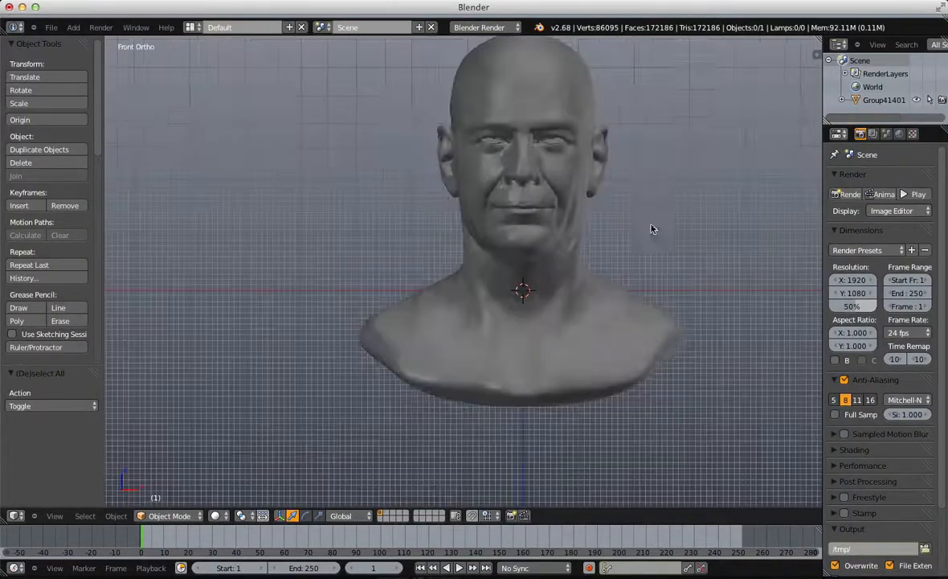
pyautogui.keyDown('shift'); pyautogui.moveTo(432, 163); pyautogui.dragTo(508, 186, button='middle'); pyautogui.keyUp('shift')
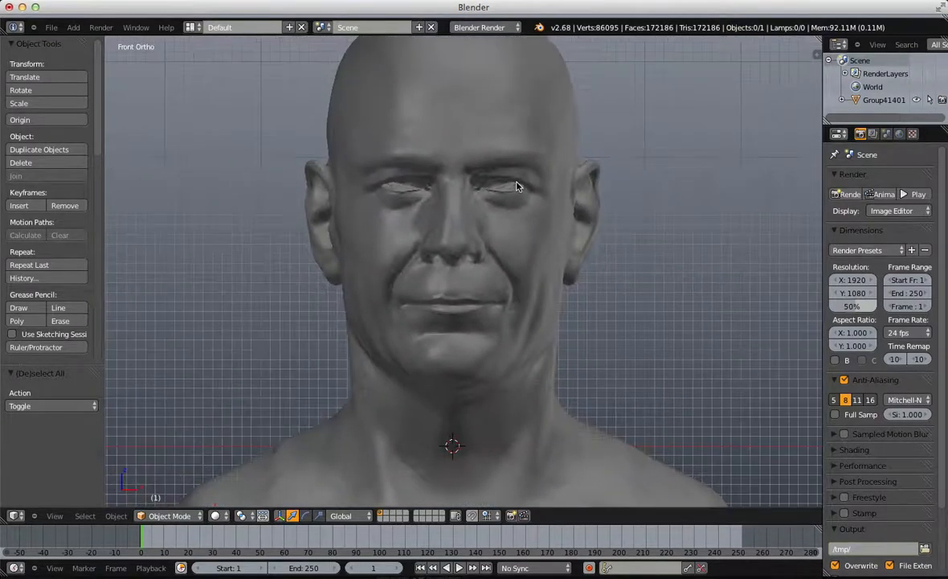
pyautogui.scroll(-3, 487, 300)
pyautogui.moveTo(487, 300); pyautogui.dragTo(535, 296, button='middle')
pyautogui.scroll(-5, 559, 291)
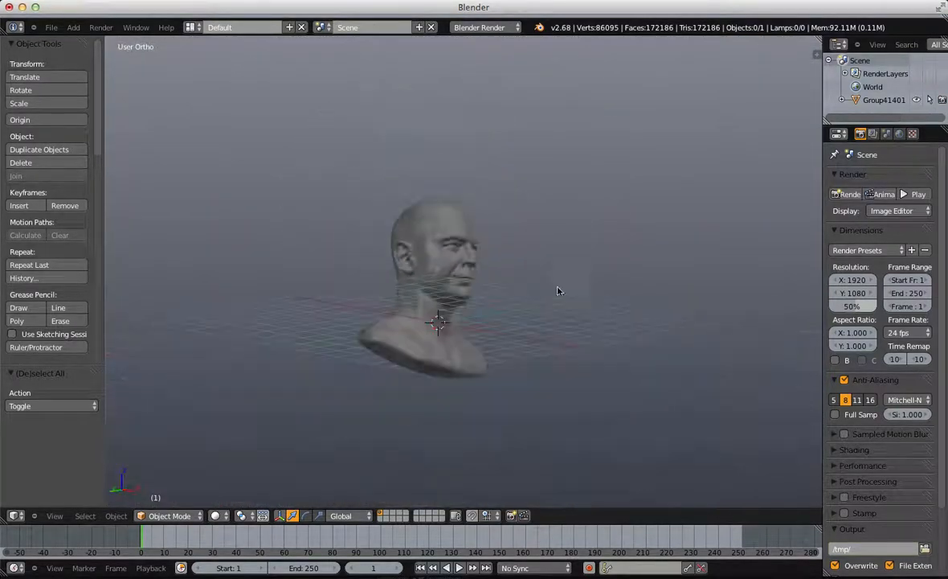
pyautogui.moveTo(512, 229); pyautogui.dragTo(404, 274, button='middle')
pyautogui.scroll(15, 405, 273)
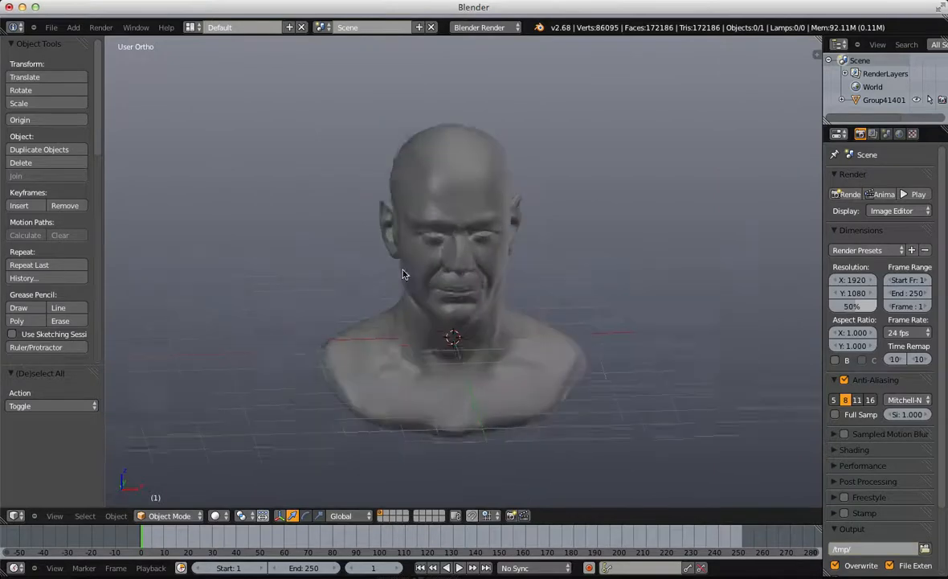
# Step: Apply smooth shading to the whole bust, then deselect it
pyautogui.press('a')
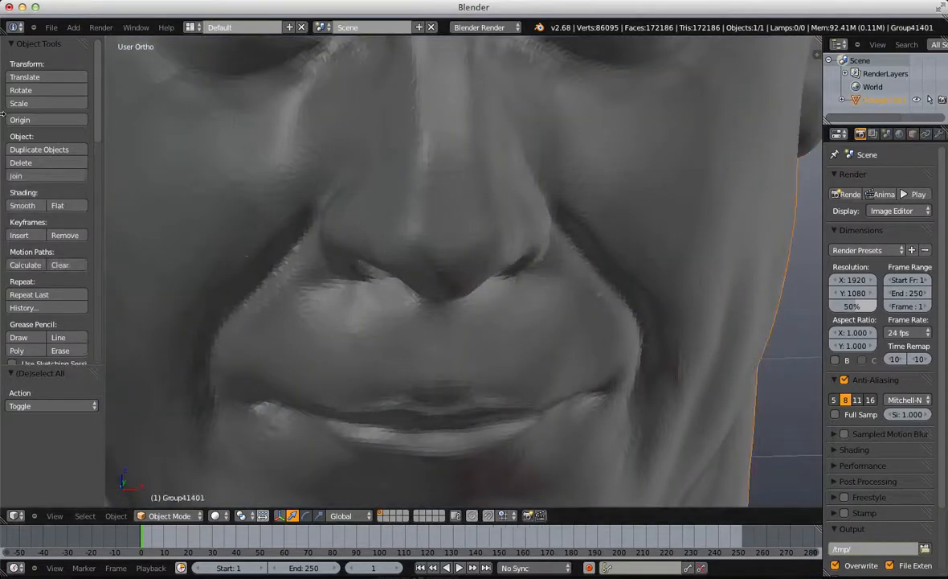
pyautogui.click(23, 205)
pyautogui.scroll(-8, 459, 199)
pyautogui.scroll(8, 470, 197)
pyautogui.press('a')
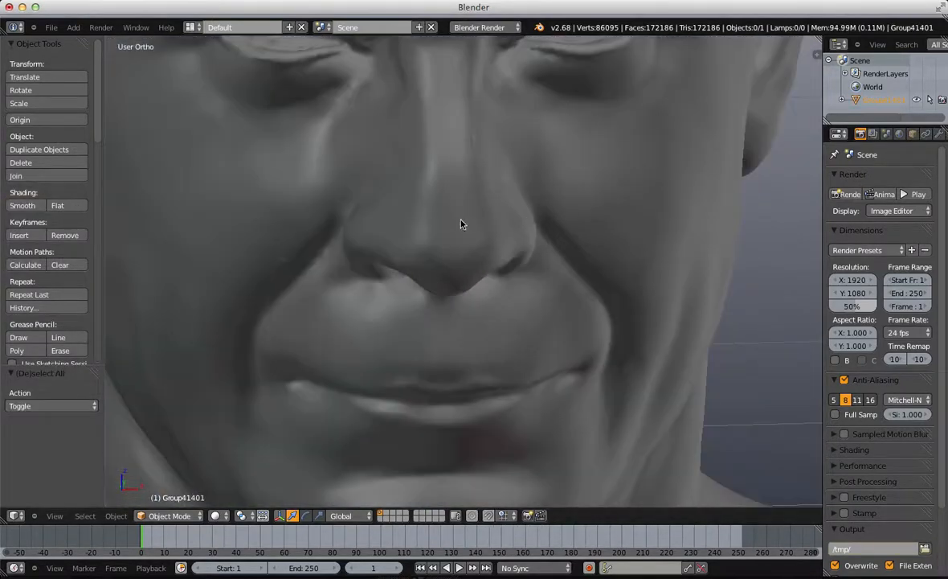
# Step: Examine the smooth-shaded bust from the front, comparing its solid surface with the wireframe display
pyautogui.scroll(-3, 461, 225)
pyautogui.moveTo(485, 167); pyautogui.dragTo(500, 194, button='middle')
pyautogui.scroll(-6, 402, 181)
pyautogui.press('KP_1')
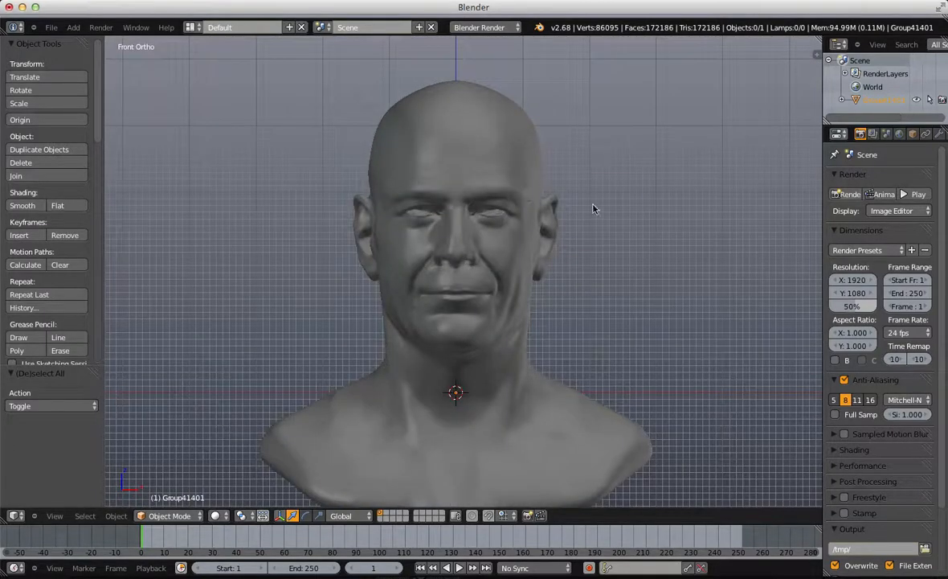
pyautogui.scroll(3, 555, 241)
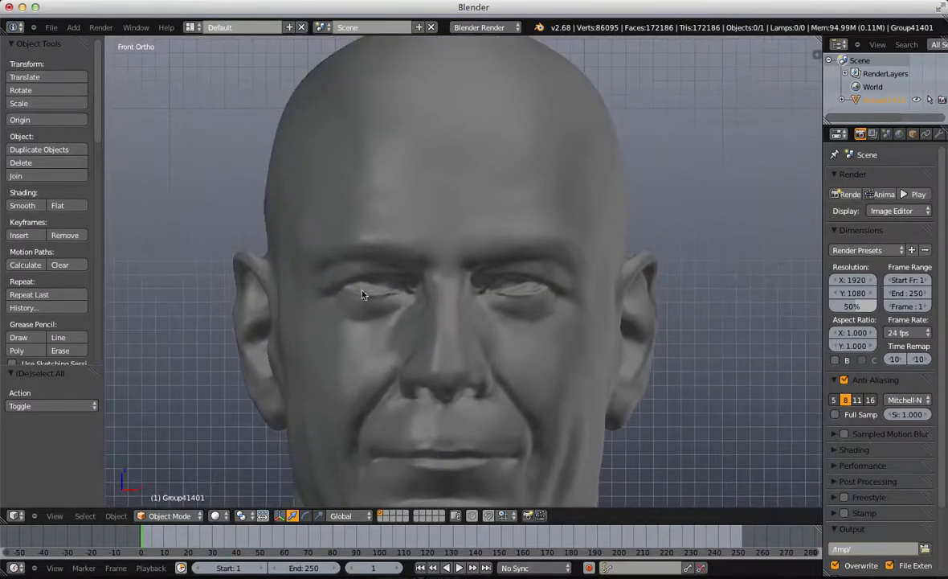
pyautogui.scroll(-3, 633, 274)
pyautogui.moveTo(602, 279)
pyautogui.keyDown('shift'); pyautogui.mouseDown(button='middle')
pyautogui.moveTo(567, 180)
pyautogui.moveTo(593, 213)
pyautogui.mouseUp(button='middle'); pyautogui.keyUp('shift')
pyautogui.scroll(2, 531, 332)
pyautogui.press('z')
pyautogui.press('z')
pyautogui.press('z')
pyautogui.press('z')
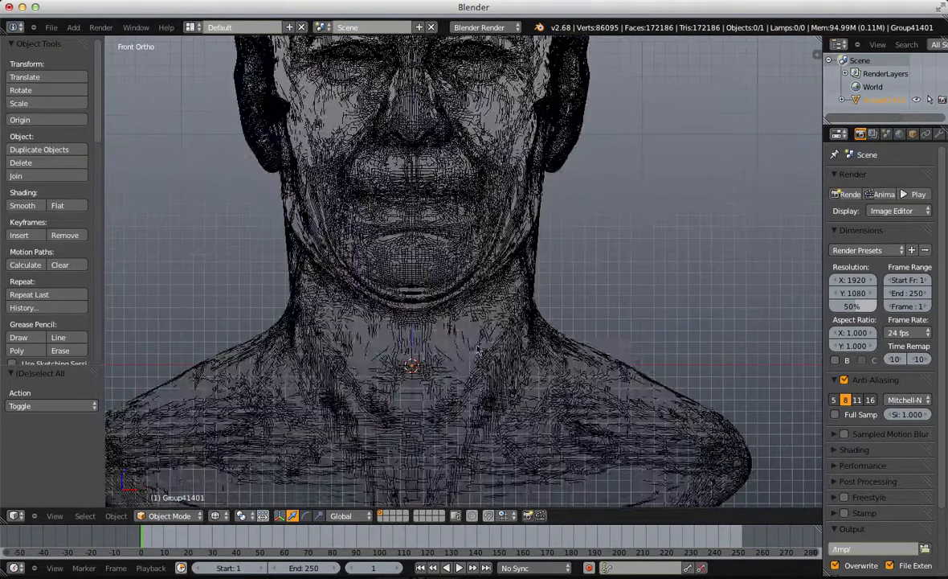
pyautogui.scroll(-2, 615, 324)
# Step: Add a cube at the origin and delete all its vertices in Edit Mode to leave an empty mesh object
pyautogui.hotkey('shift', 'a')
pyautogui.moveTo(608, 320)
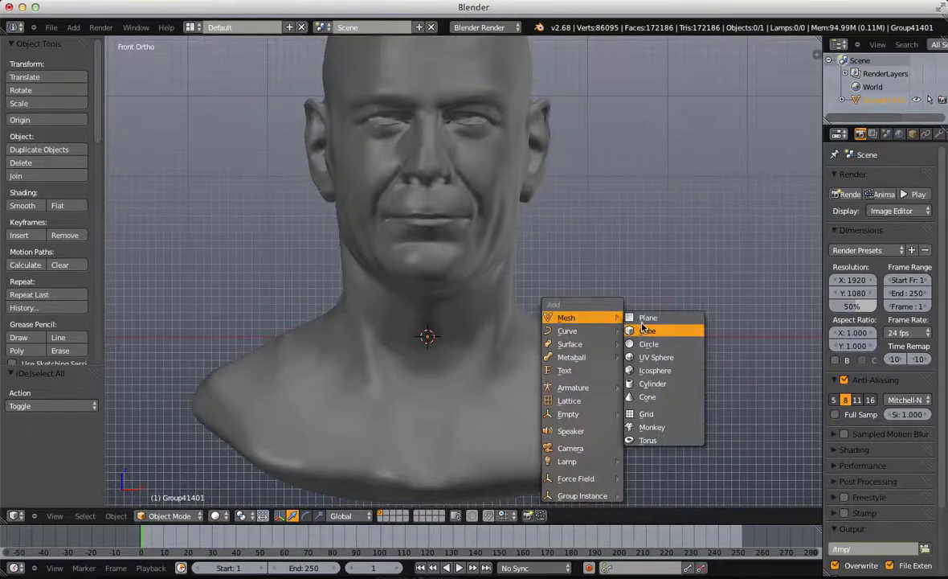
pyautogui.click(638, 332)
pyautogui.moveTo(639, 331)
pyautogui.mouseDown(button='middle')
pyautogui.moveTo(482, 377)
pyautogui.moveTo(517, 362)
pyautogui.moveTo(530, 265)
pyautogui.mouseUp(button='middle')
pyautogui.press('z')
pyautogui.press('KP_3')
pyautogui.press('Tab')
pyautogui.press('w')
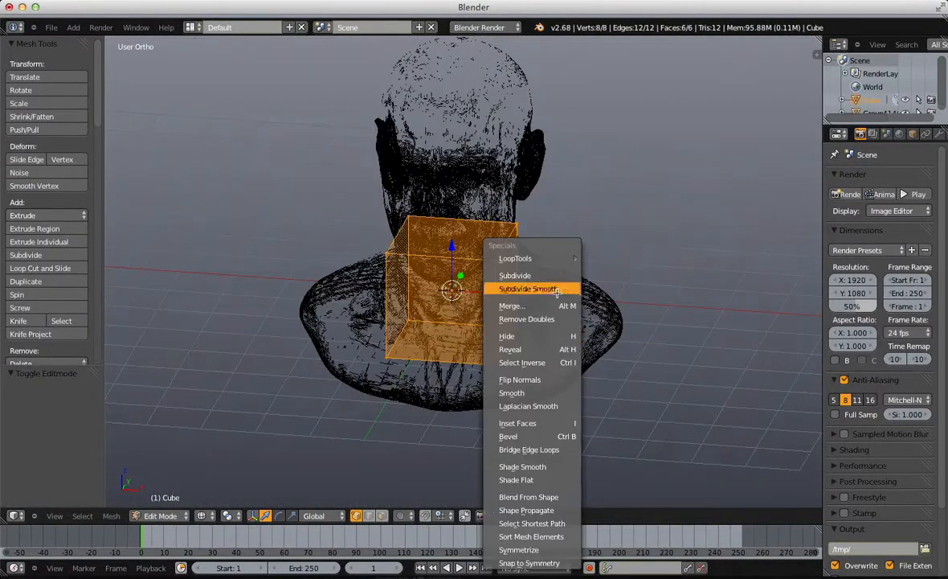
pyautogui.press('x')
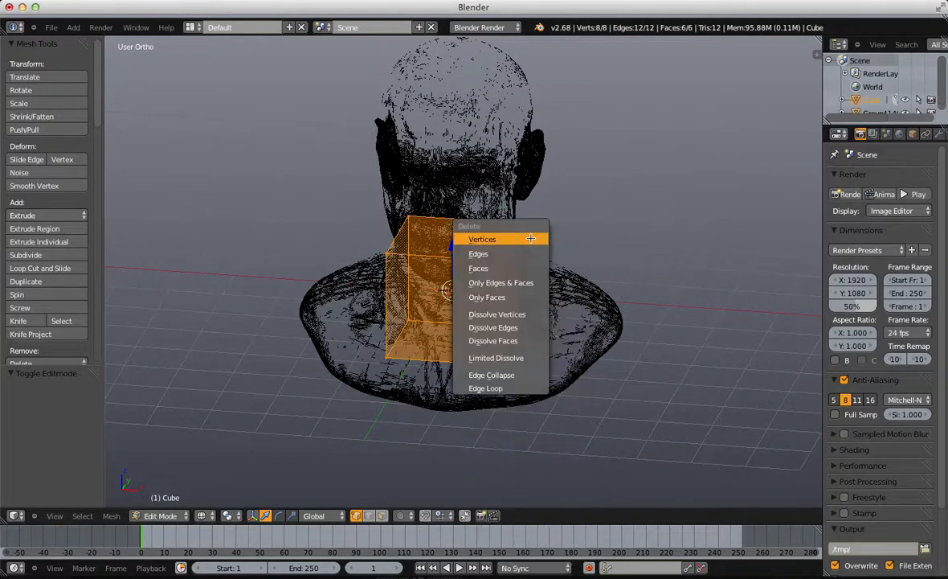
pyautogui.click(532, 238)
pyautogui.press('KP_1')
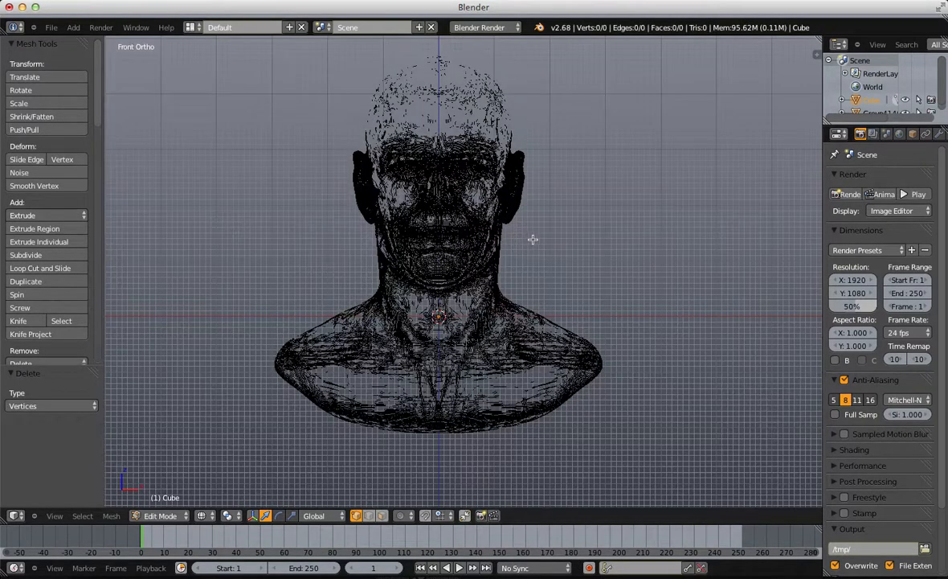
# Step: Return to solid display and put the empty Cube mesh back into Edit Mode
pyautogui.press('Tab')
pyautogui.press('z')
pyautogui.scroll(3, 536, 241)
pyautogui.press('Tab')
pyautogui.press('Tab')
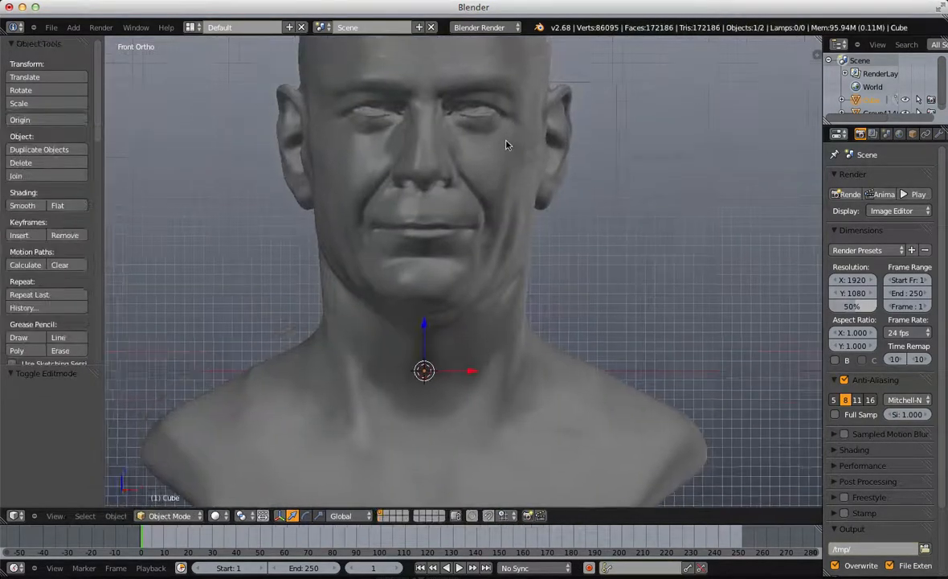
pyautogui.scroll(6, 526, 201)
pyautogui.press('Tab')
pyautogui.scroll(-5, 531, 177)
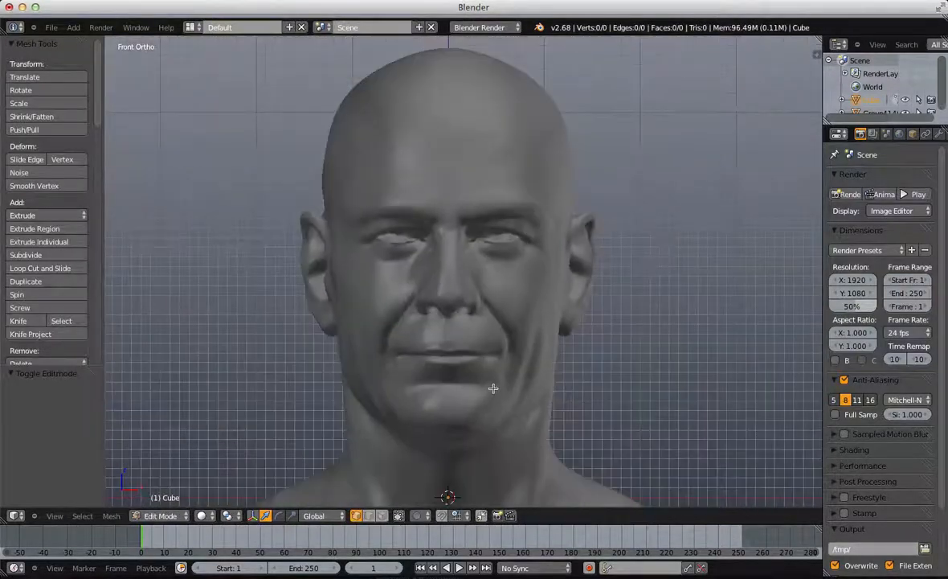
# Step: Set the snap element to Face for modelling on the bust's surface
pyautogui.keyDown('shift'); pyautogui.moveTo(491, 387); pyautogui.dragTo(503, 232, button='middle'); pyautogui.keyUp('shift')
pyautogui.scroll(6, 466, 330)
pyautogui.keyDown('shift'); pyautogui.moveTo(470, 341); pyautogui.dragTo(470, 174, button='middle'); pyautogui.keyUp('shift')
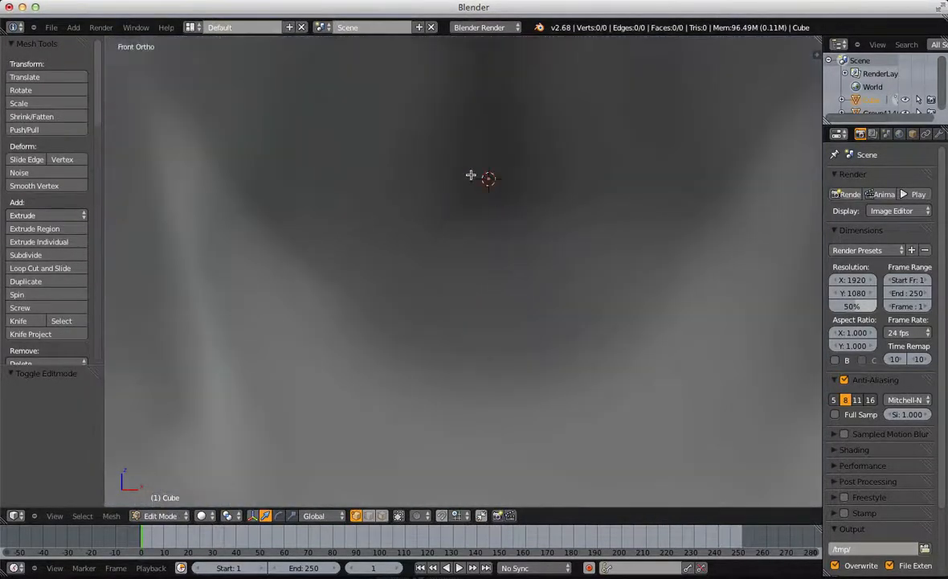
pyautogui.keyDown('shift'); pyautogui.moveTo(524, 177); pyautogui.dragTo(498, 340, button='middle'); pyautogui.keyUp('shift')
pyautogui.scroll(3, 545, 177)
pyautogui.moveTo(620, 219)
pyautogui.keyDown('shift'); pyautogui.mouseDown(button='middle')
pyautogui.moveTo(626, 225)
pyautogui.moveTo(616, 217)
pyautogui.mouseUp(button='middle'); pyautogui.keyUp('shift')
pyautogui.scroll(1, 645, 219)
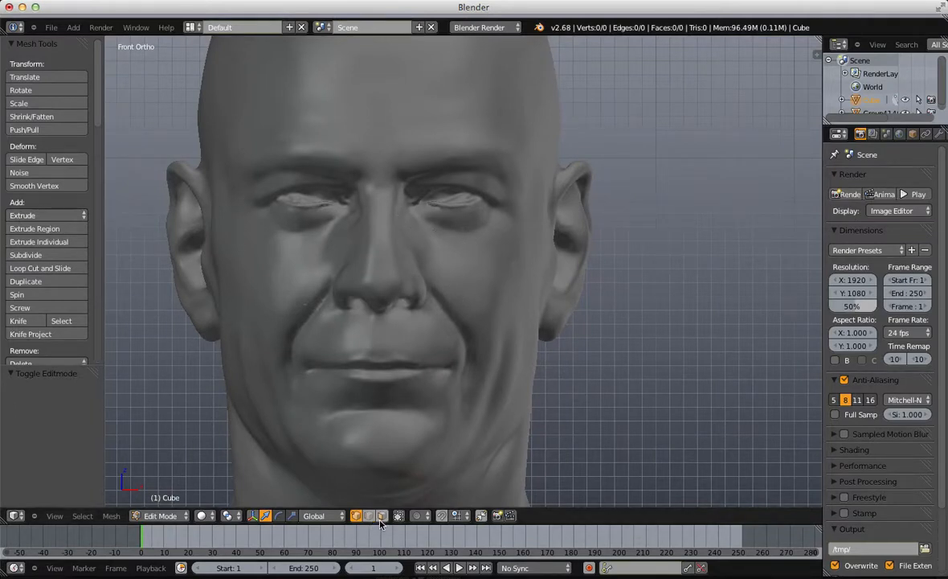
pyautogui.click(455, 515)
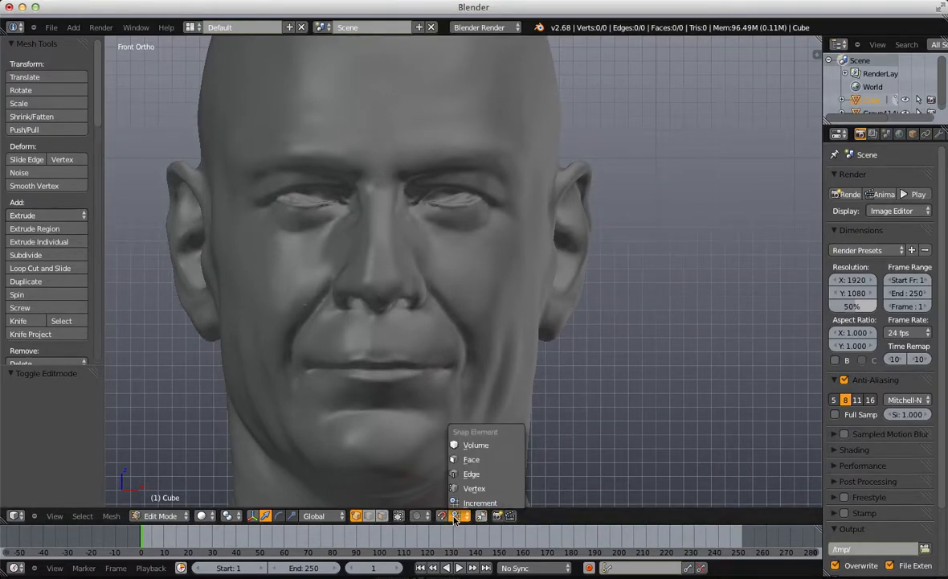
pyautogui.click(473, 461)
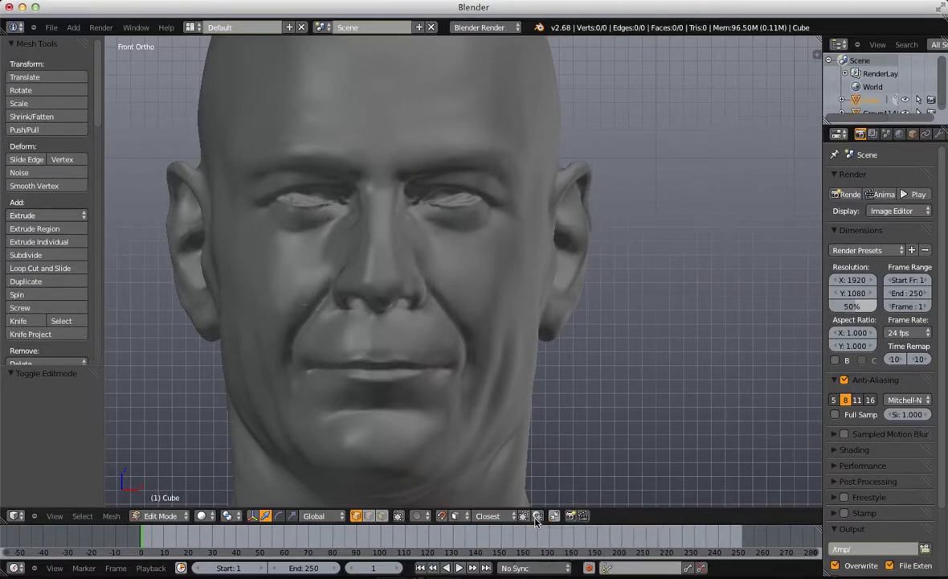
# Step: Place a first vertex on the bust's left eye and move it about -0.211 in X and -0.126 in Z to the inner corner
pyautogui.scroll(4, 450, 201)
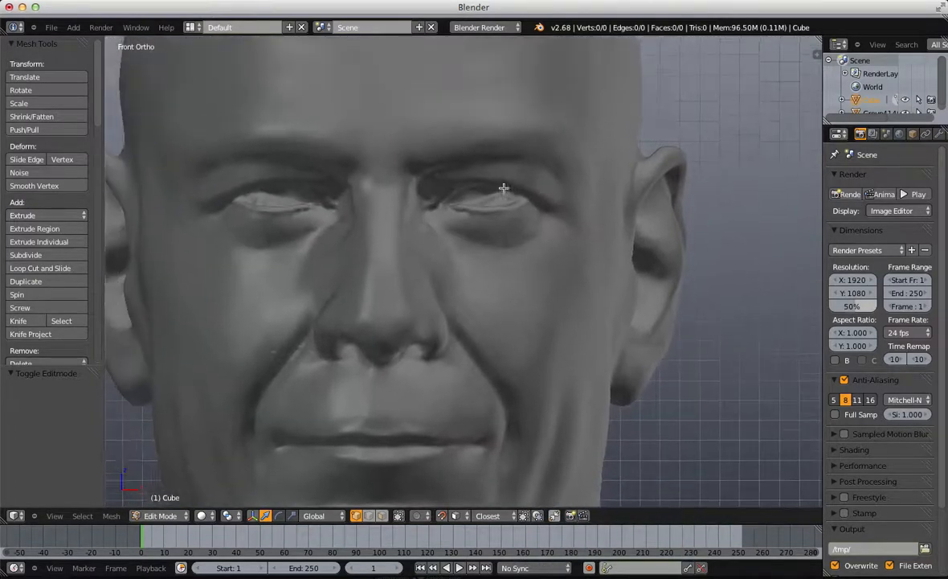
pyautogui.keyDown('ctrl'); pyautogui.click(475, 198); pyautogui.keyUp('ctrl')
pyautogui.scroll(3, 567, 199)
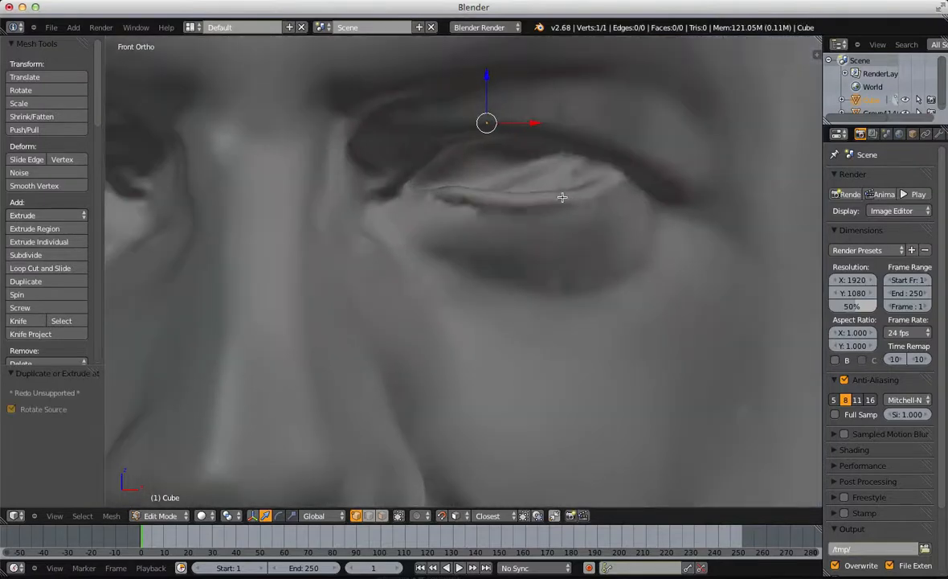
pyautogui.press('g')
pyautogui.click(419, 207)
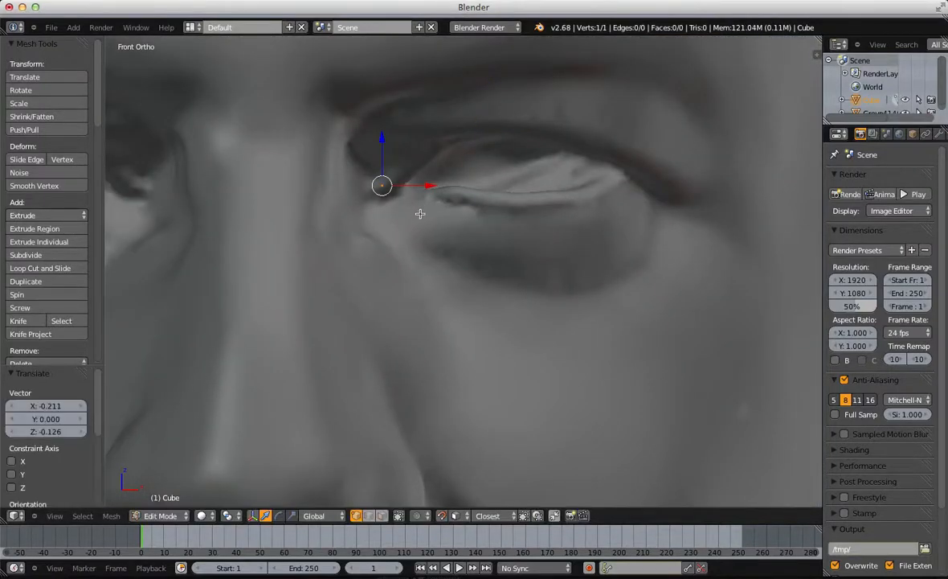
# Step: Extrude the vertex about 0.075 in X and 0.054 in Z along the upper eyelid, then extrude that edge upward into a four-sided face
pyautogui.scroll(2, 419, 210)
pyautogui.press('e')
pyautogui.click(421, 171)
pyautogui.scroll(-2, 433, 183)
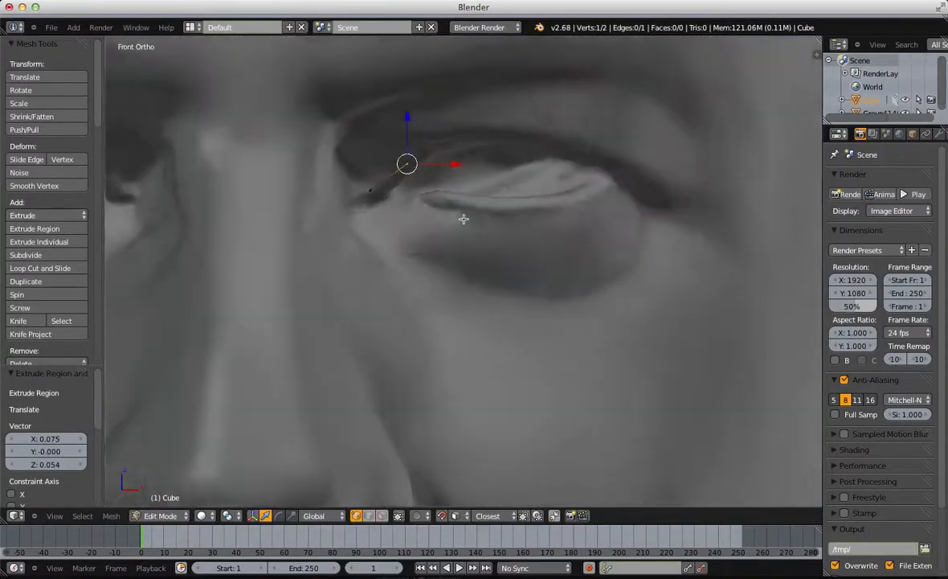
pyautogui.scroll(2, 463, 217)
pyautogui.press('e')
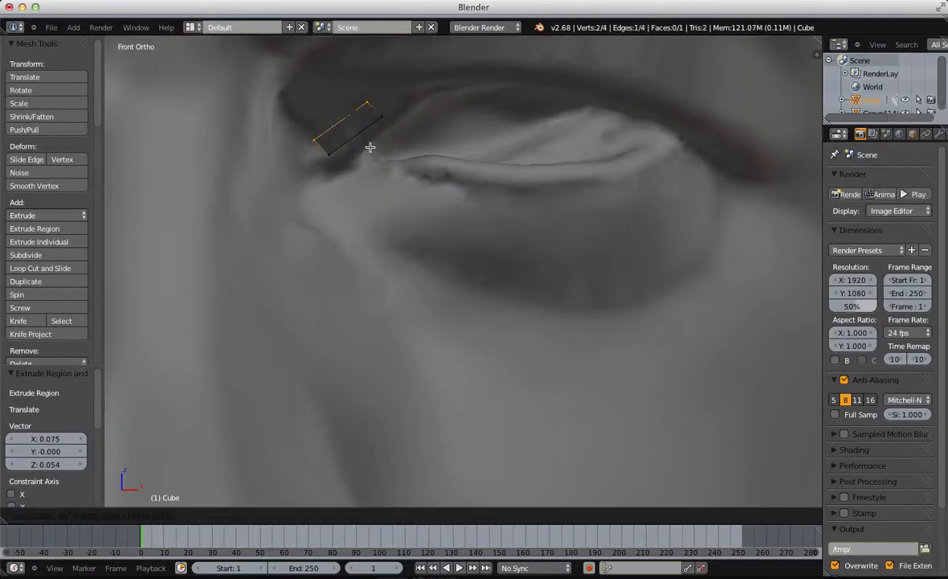
pyautogui.click(370, 147)
# Step: Shift the two vertices at the face's nose-side end toward the eye, the upper one by about 0.015 in X and -0.009 in Z
pyautogui.press('a')
pyautogui.rightClick(341, 154)
pyautogui.press('g')
pyautogui.click(355, 156)
pyautogui.press('a')
pyautogui.rightClick(311, 135)
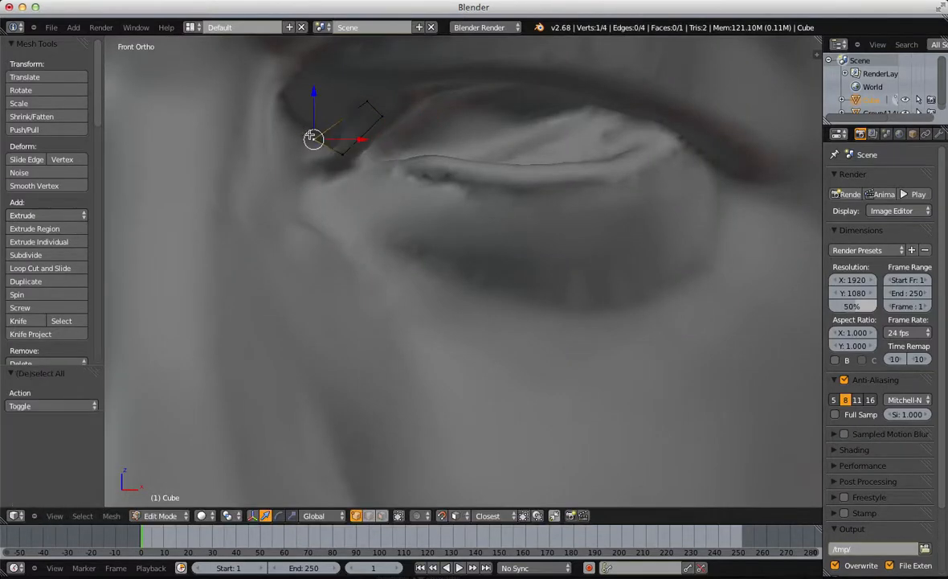
pyautogui.press('g')
pyautogui.click(320, 142)
# Step: Select the whole face and move it from the eye corner onto the forehead between the eyebrows, about -0.147 in X and 0.316 in Z
pyautogui.scroll(-3, 365, 135)
pyautogui.press('b')
pyautogui.moveTo(379, 163); pyautogui.dragTo(426, 204)
pyautogui.keyDown('shift'); pyautogui.moveTo(395, 164); pyautogui.dragTo(477, 263, button='middle'); pyautogui.keyUp('shift')
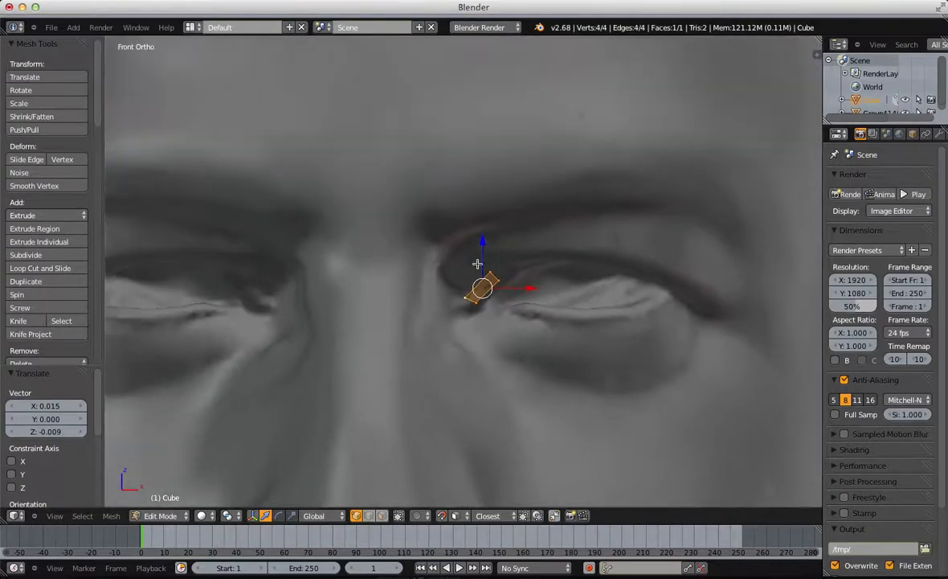
pyautogui.press('g')
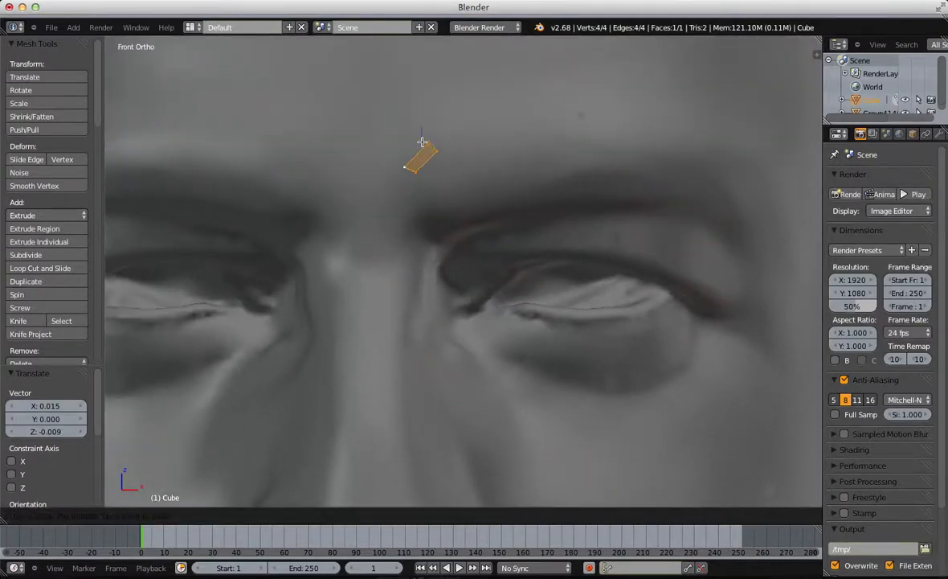
pyautogui.click(422, 142)
pyautogui.scroll(-5, 482, 193)
pyautogui.moveTo(516, 227); pyautogui.dragTo(414, 232, button='middle')
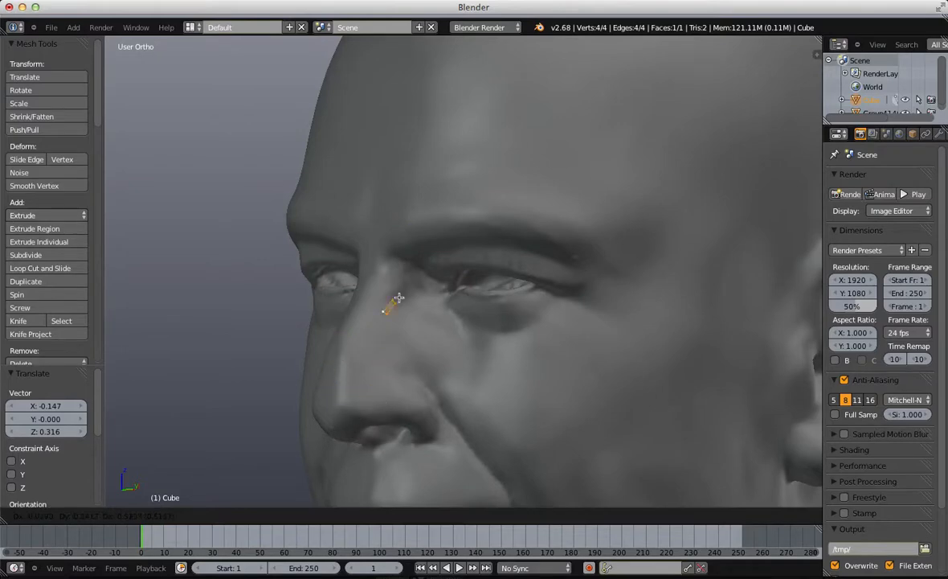
pyautogui.click(410, 221)
# Step: Rotate the face to lie roughly level on the forehead and scale it up by a factor of about 5.06
pyautogui.moveTo(410, 222); pyautogui.dragTo(483, 219, button='middle')
pyautogui.scroll(4, 480, 217)
pyautogui.press('r')
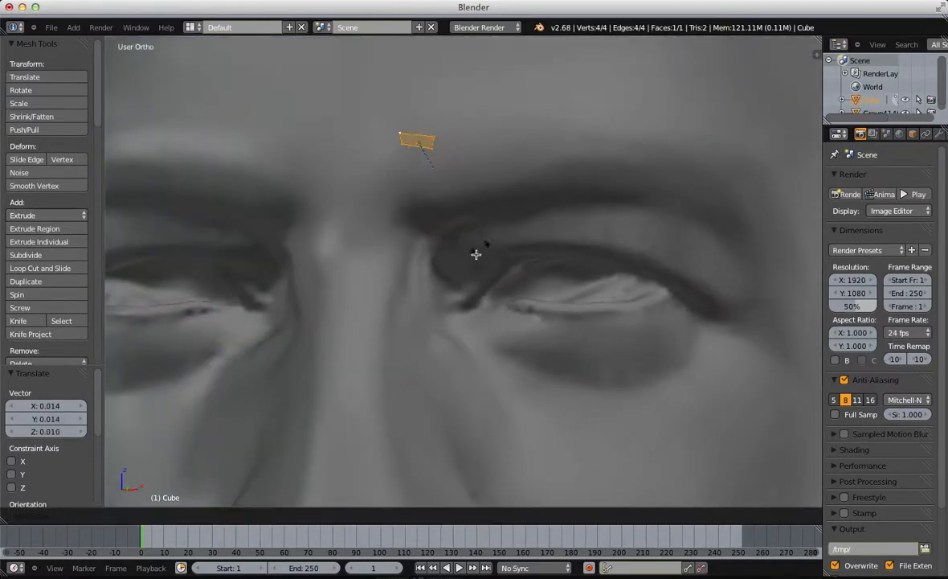
pyautogui.click(477, 255)
pyautogui.scroll(-4, 484, 190)
pyautogui.press('s')
pyautogui.click(540, 233)
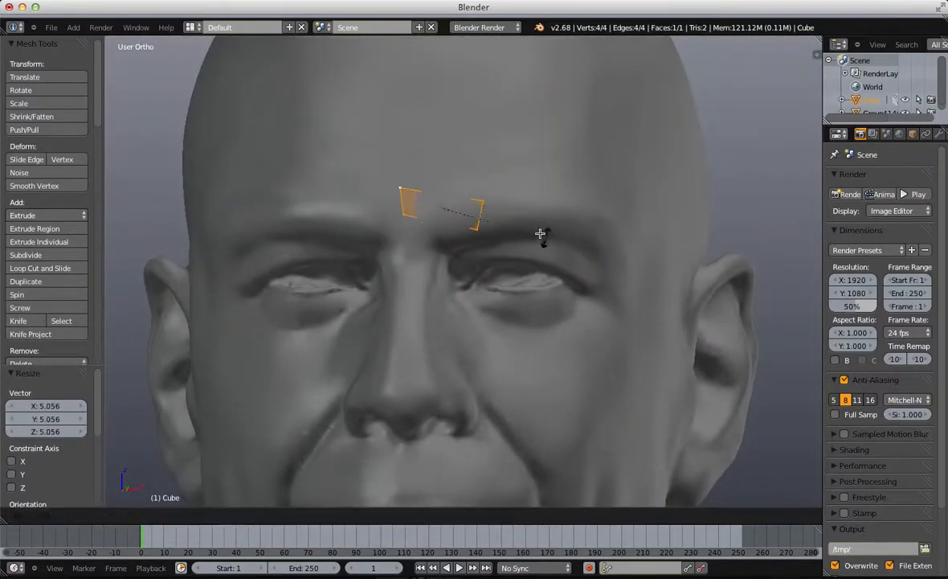
# Step: Scale the forehead face by 0.58, move it about 0.013 in X and -0.026 in Z, then shift it 0.024 along X
pyautogui.click(517, 218)
pyautogui.press('s')
pyautogui.click(487, 212)
pyautogui.press('g')
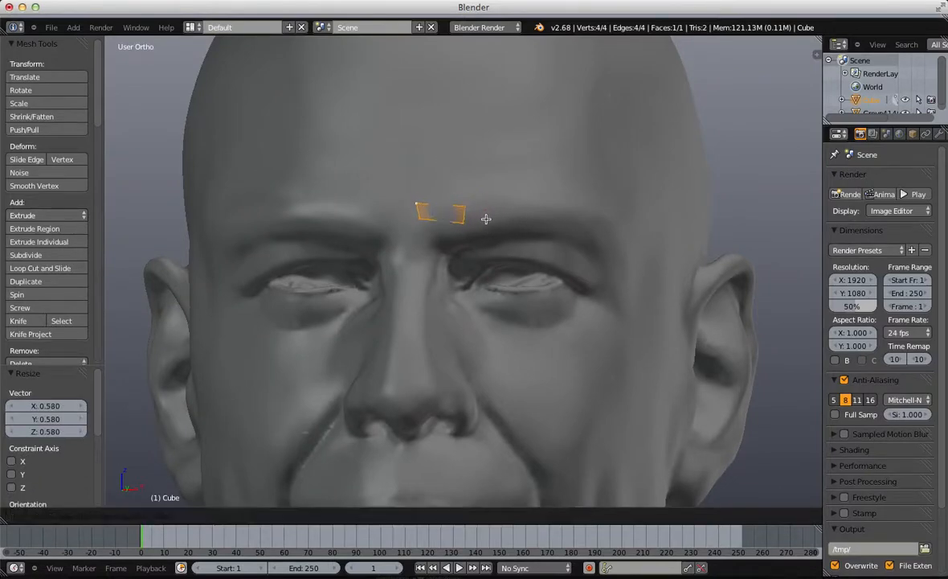
pyautogui.click(487, 219)
pyautogui.scroll(3, 488, 220)
pyautogui.scroll(-4, 488, 219)
pyautogui.scroll(4, 492, 219)
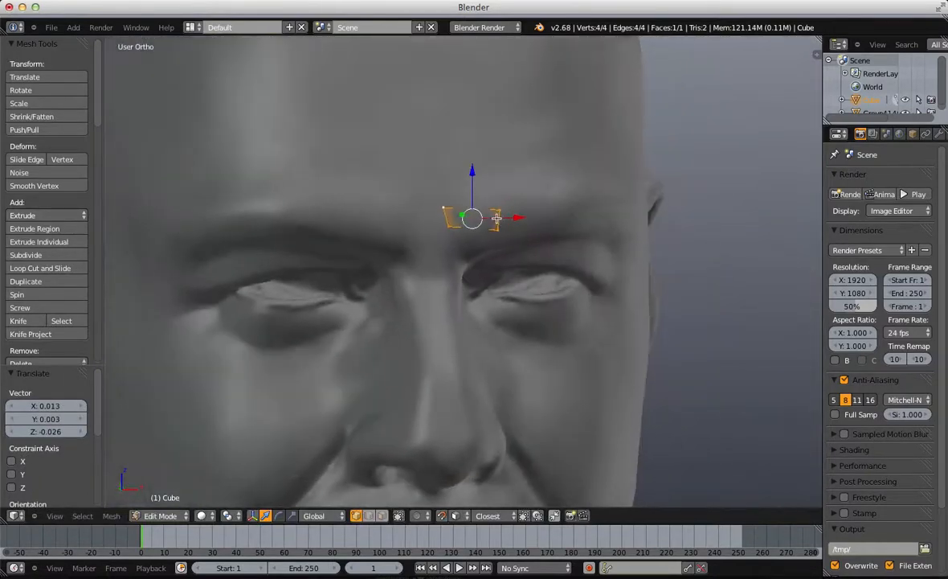
pyautogui.moveTo(478, 207); pyautogui.dragTo(484, 206)
# Step: Select the face's inner edge nearest the centre of the forehead, rotate it upright and scale it by 1.203
pyautogui.scroll(-3, 480, 221)
pyautogui.moveTo(439, 234); pyautogui.dragTo(444, 221, button='middle')
pyautogui.scroll(2, 444, 221)
pyautogui.scroll(2, 443, 221)
pyautogui.press('b')
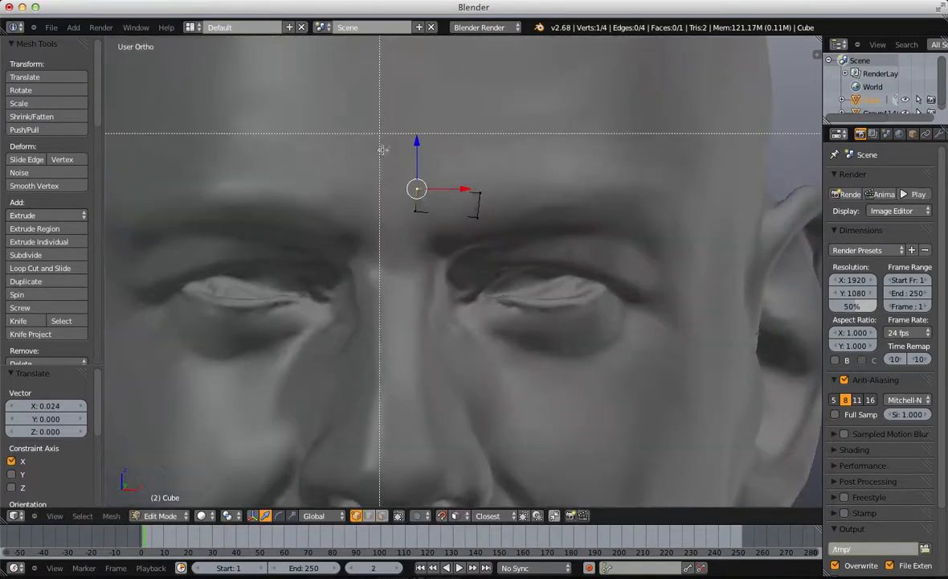
pyautogui.moveTo(381, 150); pyautogui.dragTo(442, 264)
pyautogui.press('r')
pyautogui.click(454, 269)
pyautogui.press('s')
pyautogui.click(476, 273)
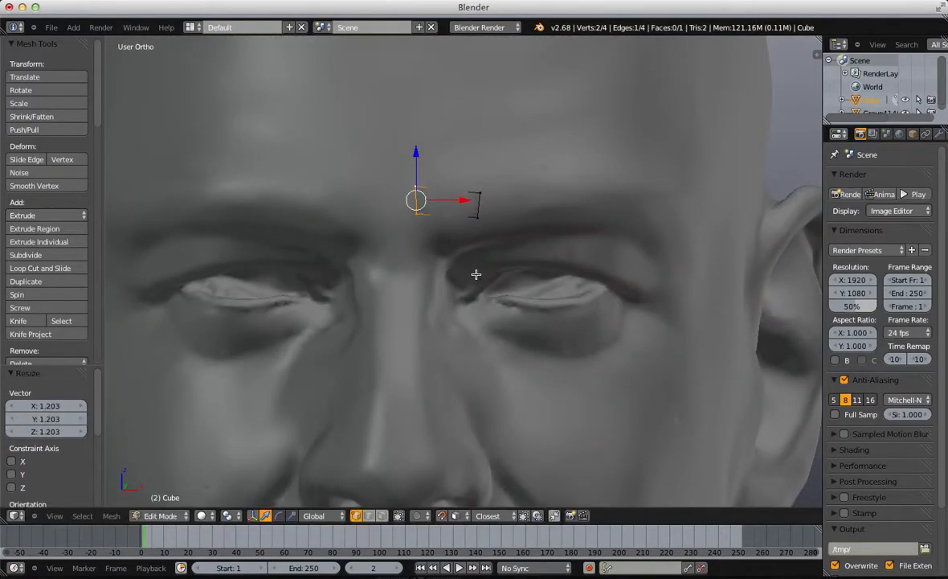
# Step: Return to Object Mode and add a Mirror modifier to the retopology mesh
pyautogui.moveTo(480, 226); pyautogui.dragTo(456, 222, button='middle')
pyautogui.press('q')
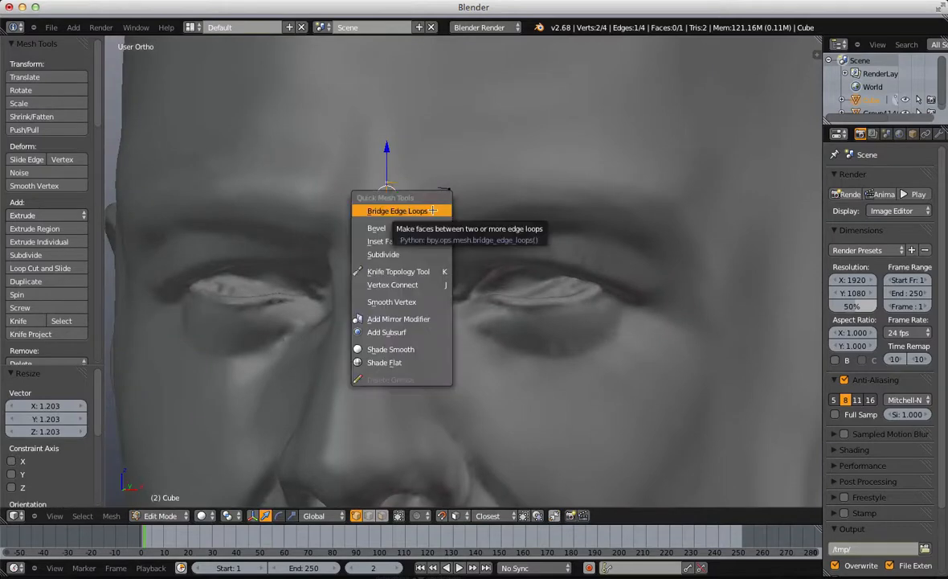
pyautogui.press('Tab')
pyautogui.press('q')
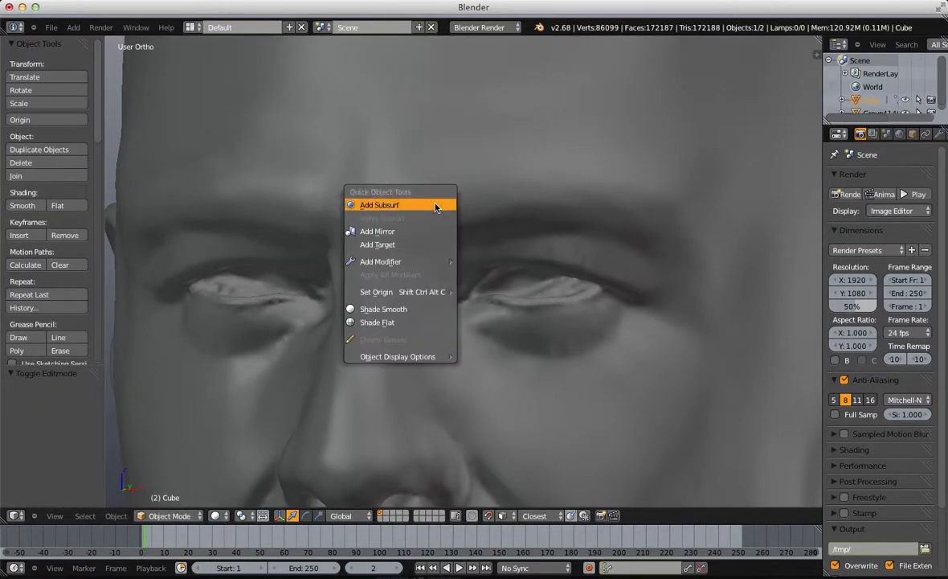
pyautogui.click(433, 233)
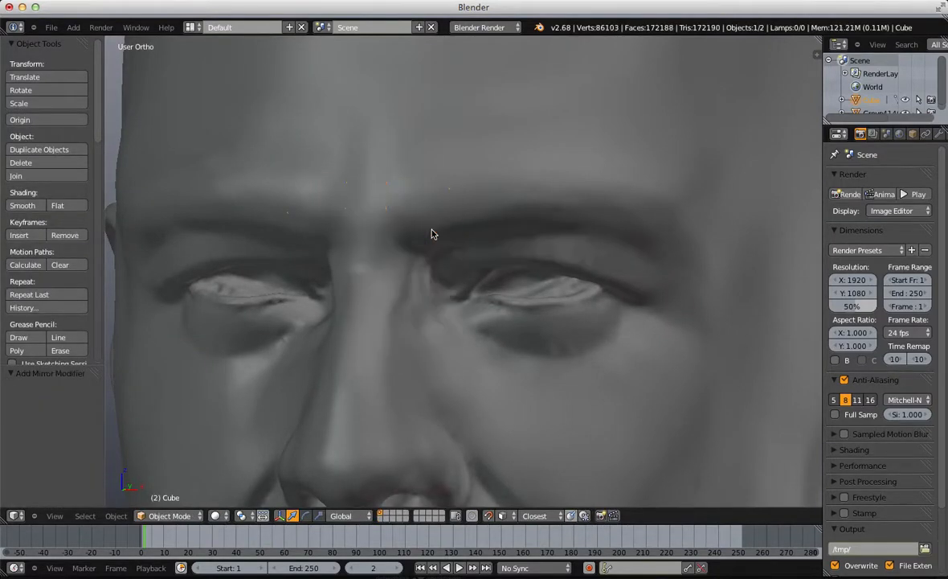
pyautogui.press('q')
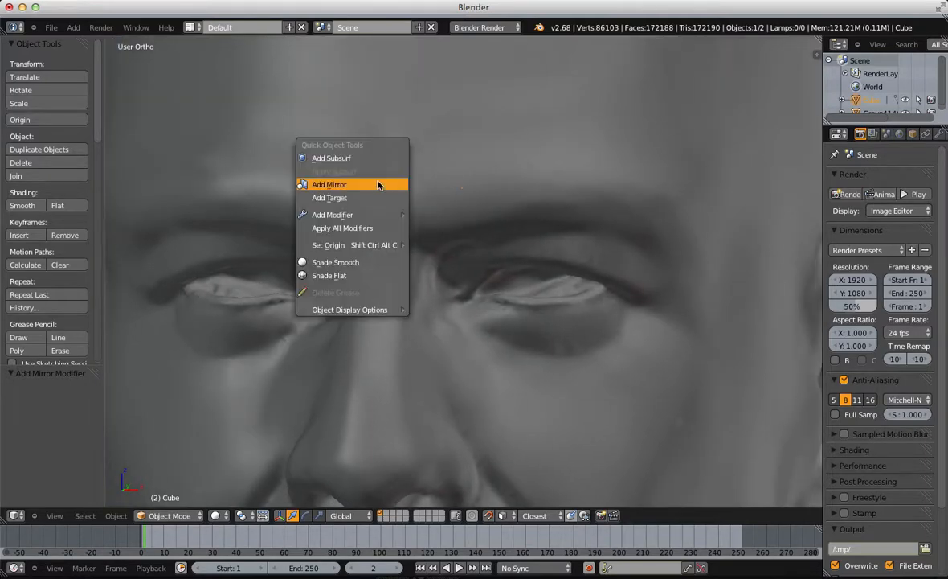
pyautogui.press('Escape')
# Step: In Edit Mode, move the face's inner edge along X onto the mirror centre line
pyautogui.press('Tab')
pyautogui.press('a')
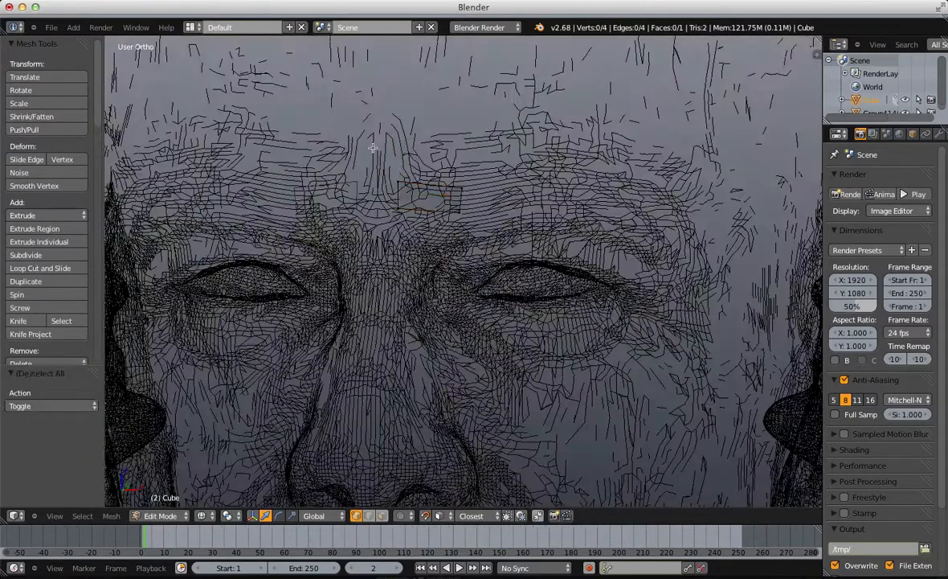
pyautogui.press('g')
pyautogui.press('x')
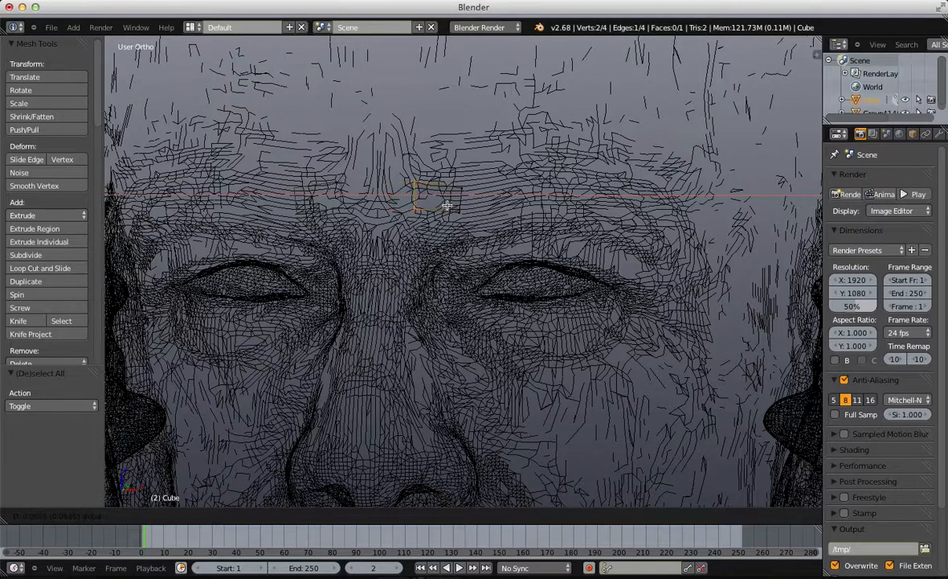
pyautogui.click(354, 232)
# Step: Select the face's two upper vertices, move them up the forehead and rotate them about -5.8° to level the top edge
pyautogui.press('a')
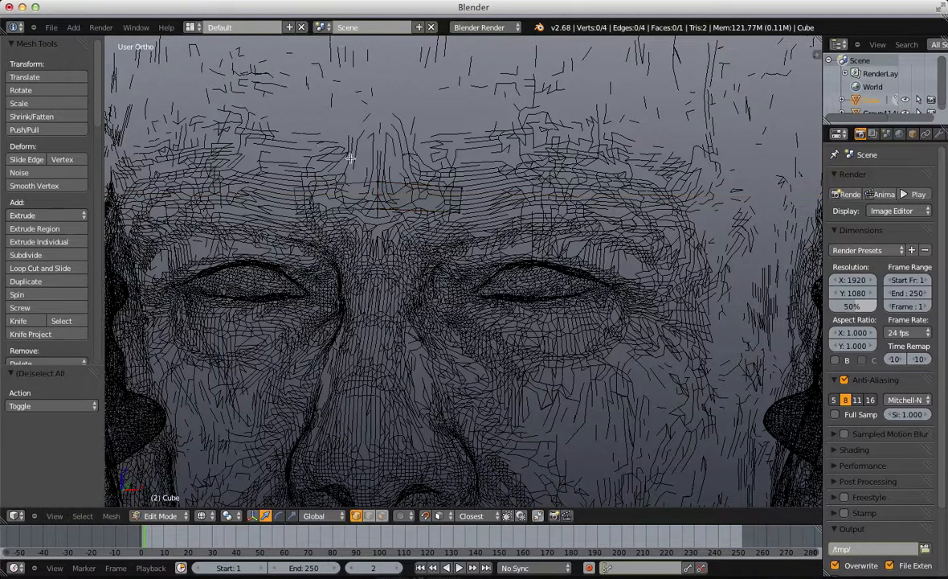
pyautogui.press('b')
pyautogui.moveTo(347, 135); pyautogui.dragTo(479, 196)
pyautogui.press('g')
pyautogui.click(476, 169)
pyautogui.press('r')
pyautogui.click(478, 164)
pyautogui.press('z')
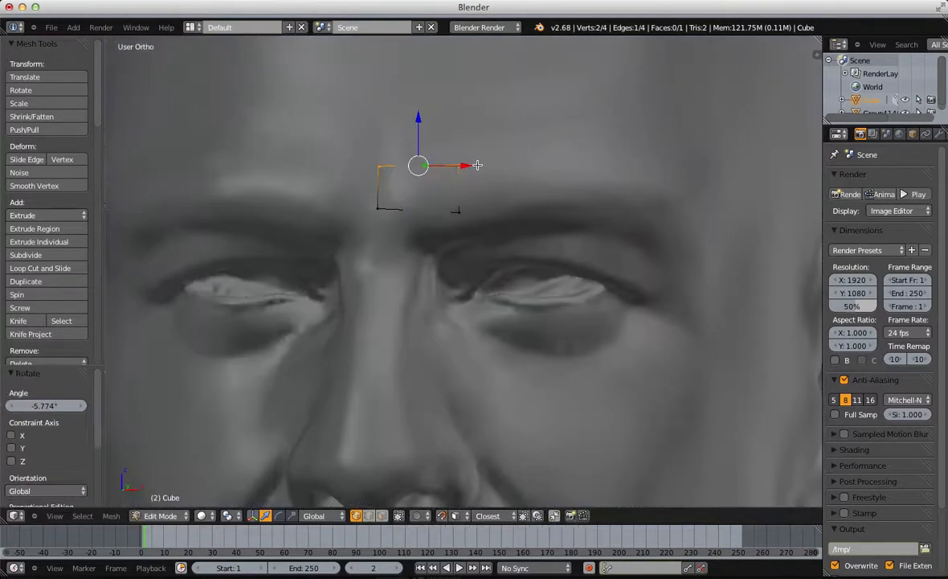
# Step: Enable X-Ray display for the retopology mesh in its object properties
pyautogui.press('Tab')
pyautogui.scroll(-3, 479, 181)
pyautogui.moveTo(478, 184); pyautogui.dragTo(419, 214, button='middle')
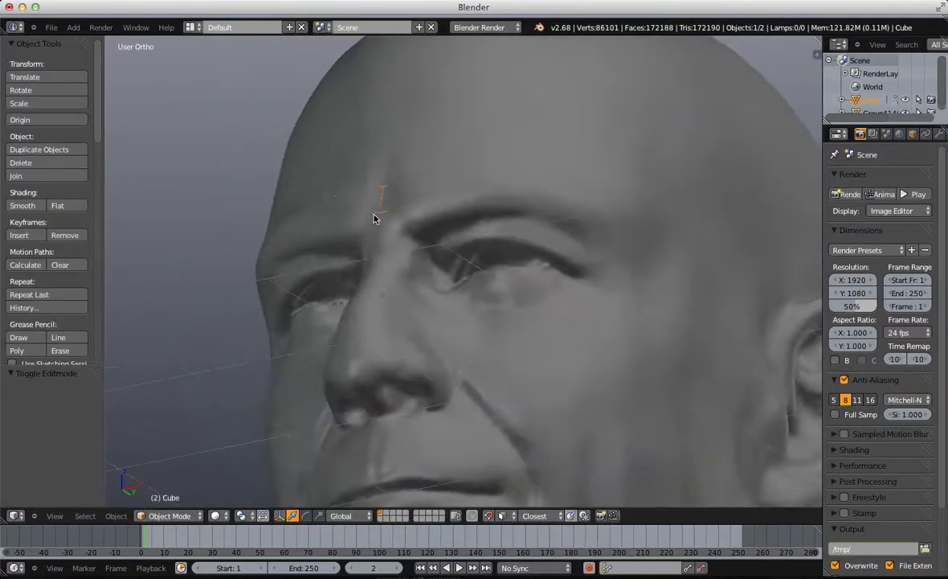
pyautogui.press('Tab')
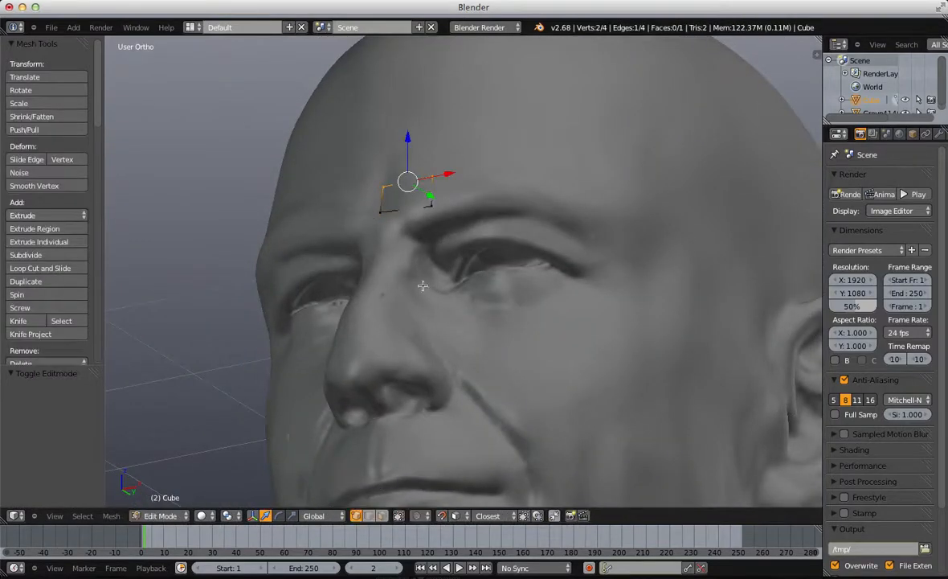
pyautogui.click(914, 134)
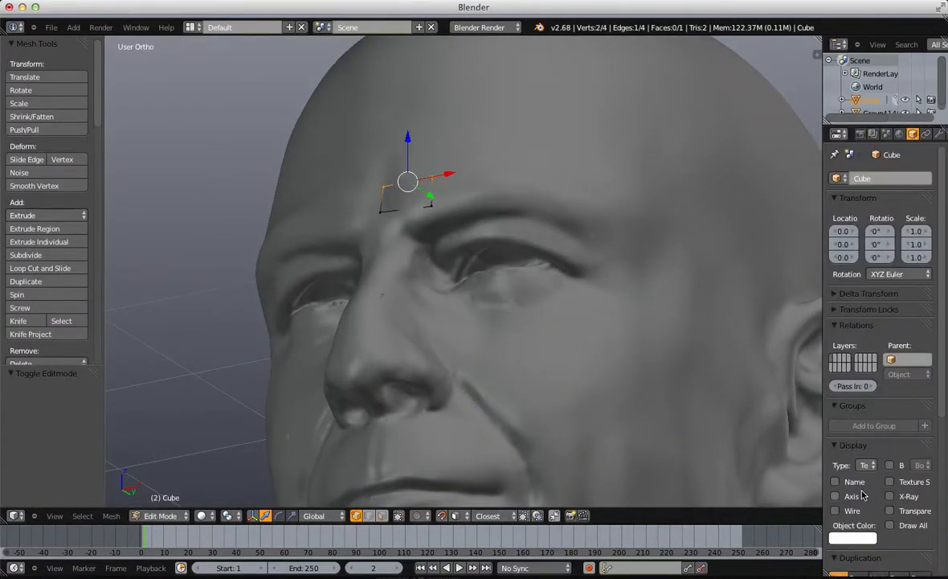
pyautogui.scroll(5, 407, 197)
# Step: Select the face's outer edge and move it toward the centre line, about -0.206 in X, -0.019 in Y and 0.014 in Z
pyautogui.press('a')
pyautogui.moveTo(346, 148); pyautogui.dragTo(414, 206, button='middle')
pyautogui.press('b')
pyautogui.moveTo(408, 11); pyautogui.dragTo(419, 41)
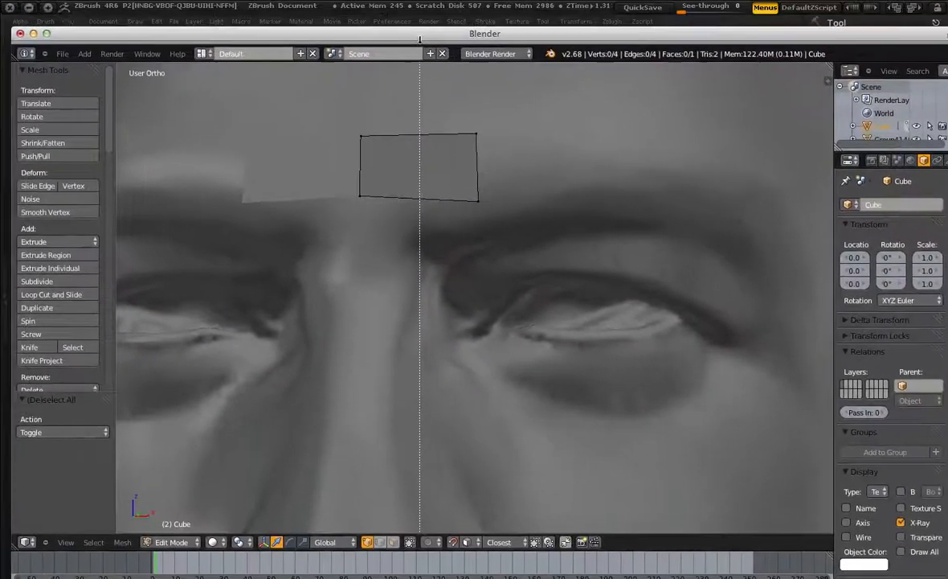
pyautogui.click(47, 33)
pyautogui.moveTo(388, 91); pyautogui.dragTo(491, 201)
pyautogui.scroll(-2, 486, 197)
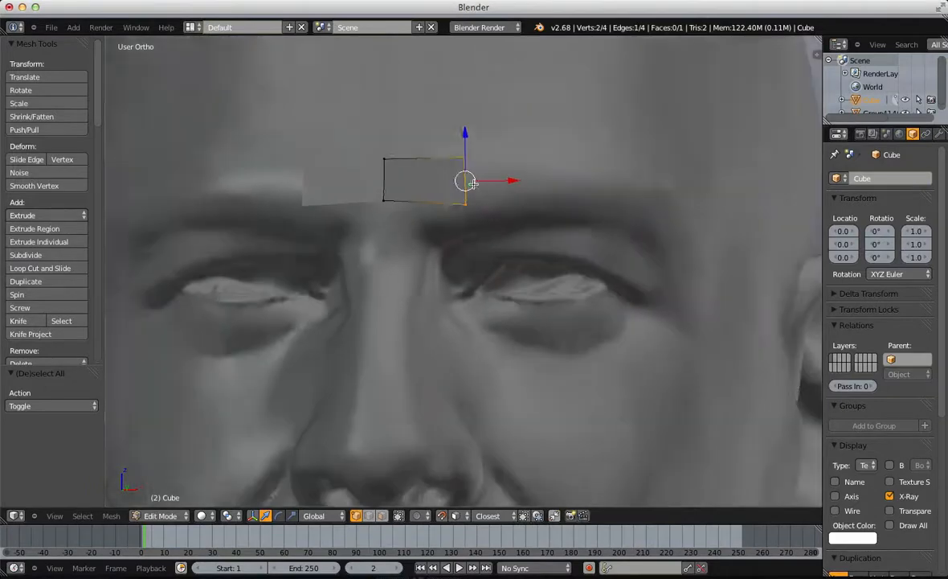
pyautogui.moveTo(470, 187); pyautogui.dragTo(503, 208, button='middle')
pyautogui.scroll(3, 502, 207)
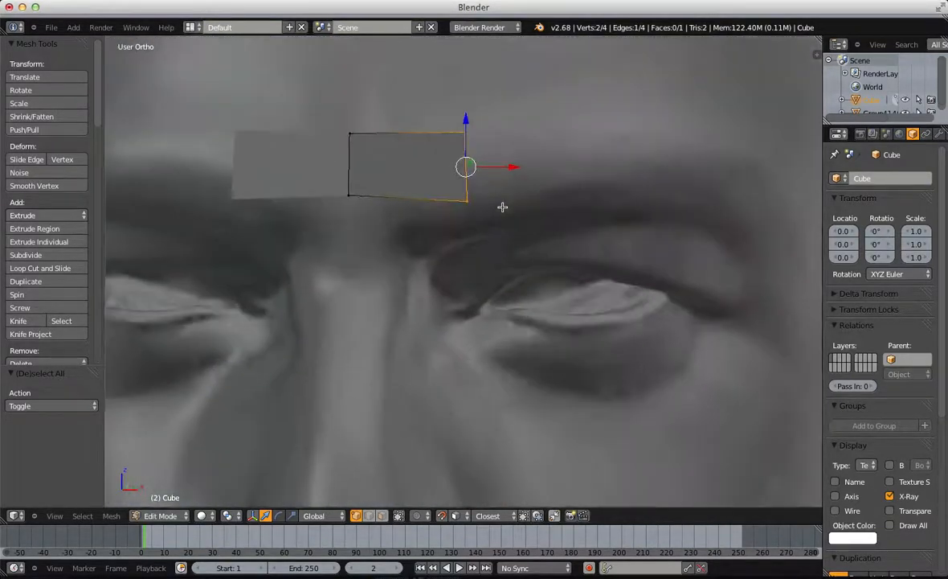
pyautogui.press('g')
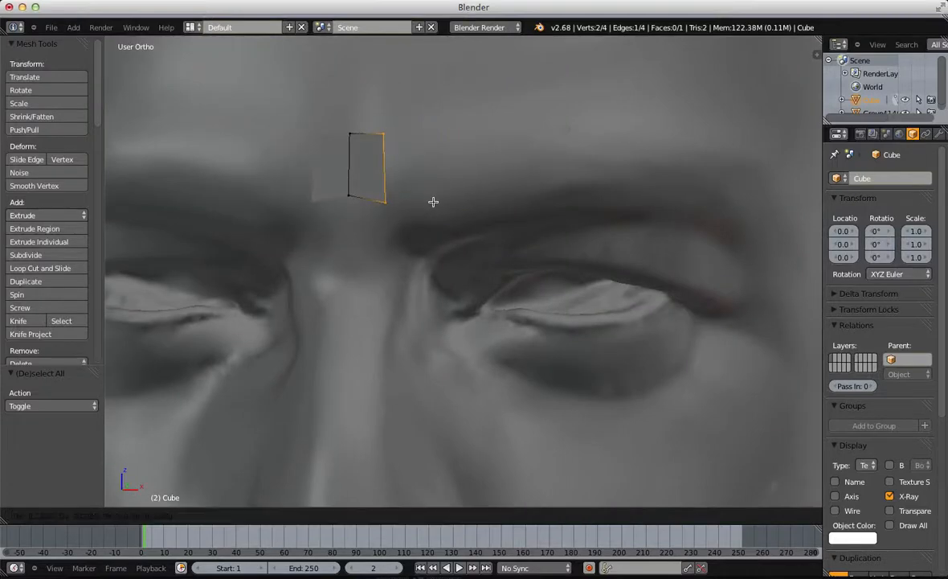
pyautogui.click(429, 194)
# Step: Extrude two faces outward above the eyebrow, shifting the first new edge about -0.025 in X and -0.021 in Z and rotating the second 17.51°
pyautogui.scroll(-3, 452, 224)
pyautogui.moveTo(451, 224); pyautogui.dragTo(384, 142, button='middle')
pyautogui.press('e')
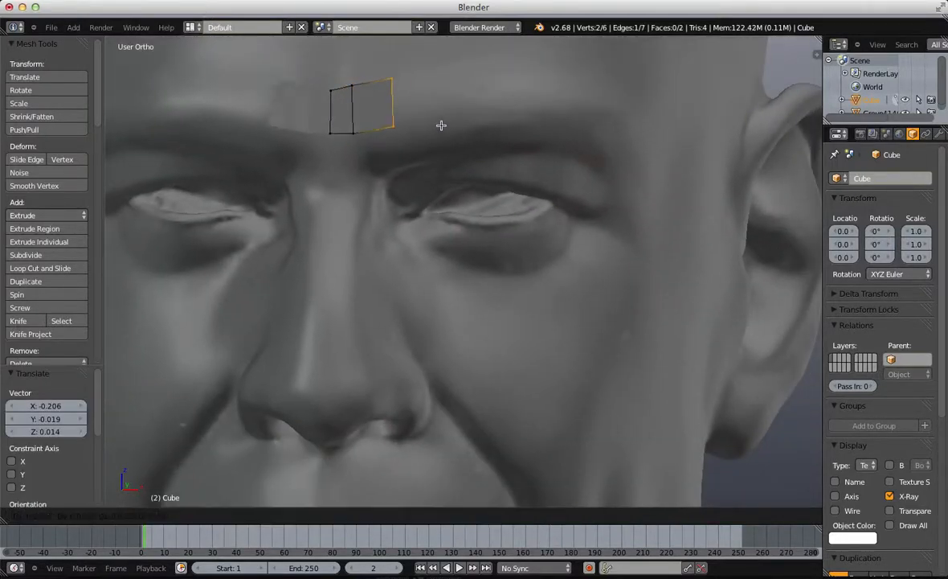
pyautogui.click(457, 115)
pyautogui.keyDown('shift'); pyautogui.moveTo(457, 114); pyautogui.dragTo(424, 151, button='middle'); pyautogui.keyUp('shift')
pyautogui.press('g')
pyautogui.click(415, 155)
pyautogui.press('e')
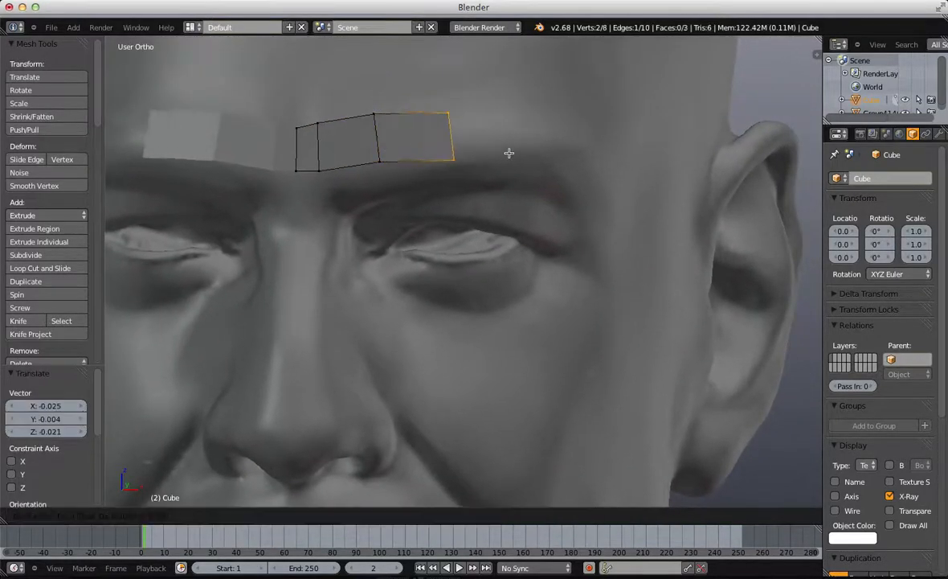
pyautogui.click(541, 150)
pyautogui.press('r')
pyautogui.click(524, 144)
# Step: Extrude two more faces along the outer eyebrow toward the temple, rotating each new edge to follow the curve, the first by about 17.2°
pyautogui.scroll(-1, 514, 157)
pyautogui.keyDown('shift'); pyautogui.moveTo(491, 178); pyautogui.dragTo(428, 127, button='middle'); pyautogui.keyUp('shift')
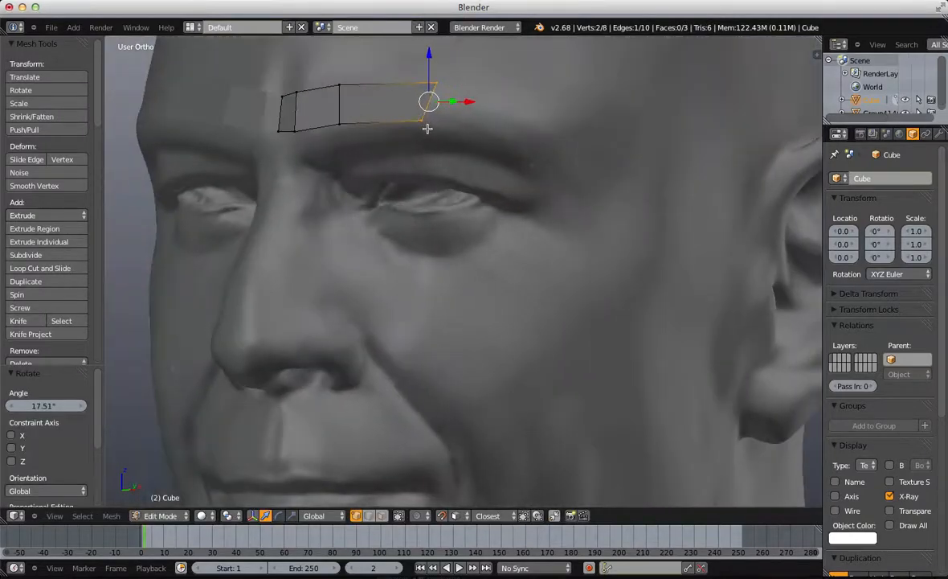
pyautogui.press('e')
pyautogui.click(508, 141)
pyautogui.press('r')
pyautogui.click(491, 165)
pyautogui.press('e')
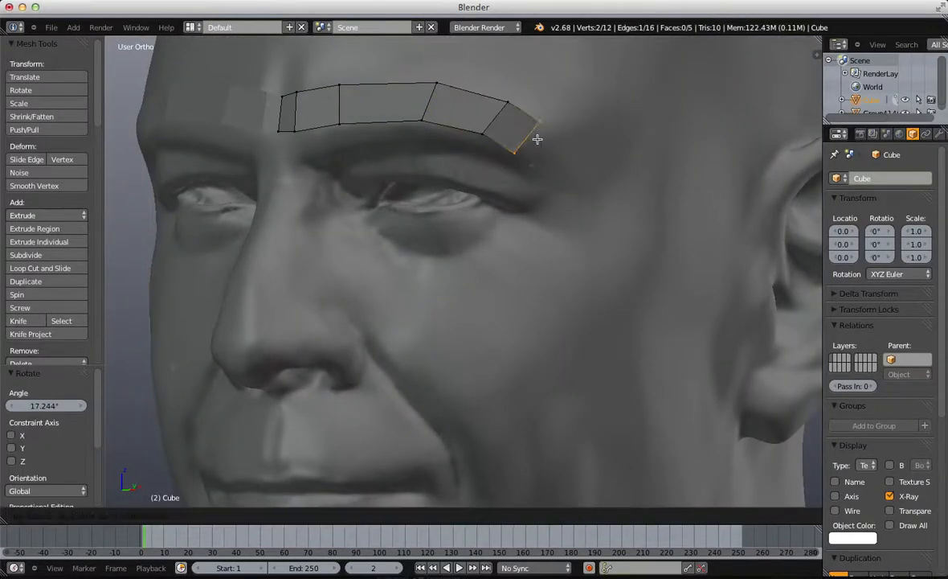
pyautogui.click(559, 160)
pyautogui.press('r')
pyautogui.click(557, 170)
# Step: Extrude a face downward beside the outer eye corner, rotate its end edge about 21° and shift it slightly outward
pyautogui.press('e')
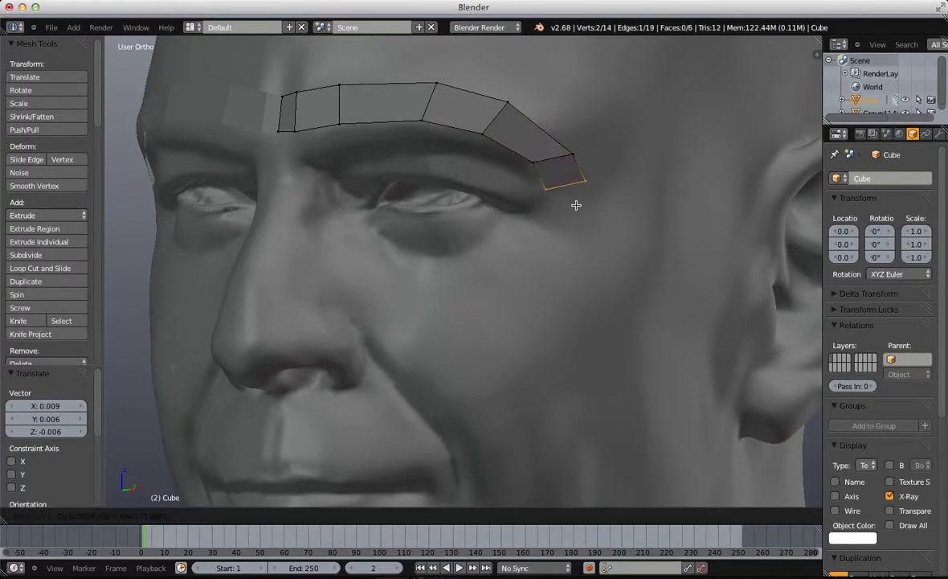
pyautogui.click(571, 199)
pyautogui.press('r')
pyautogui.click(680, 209)
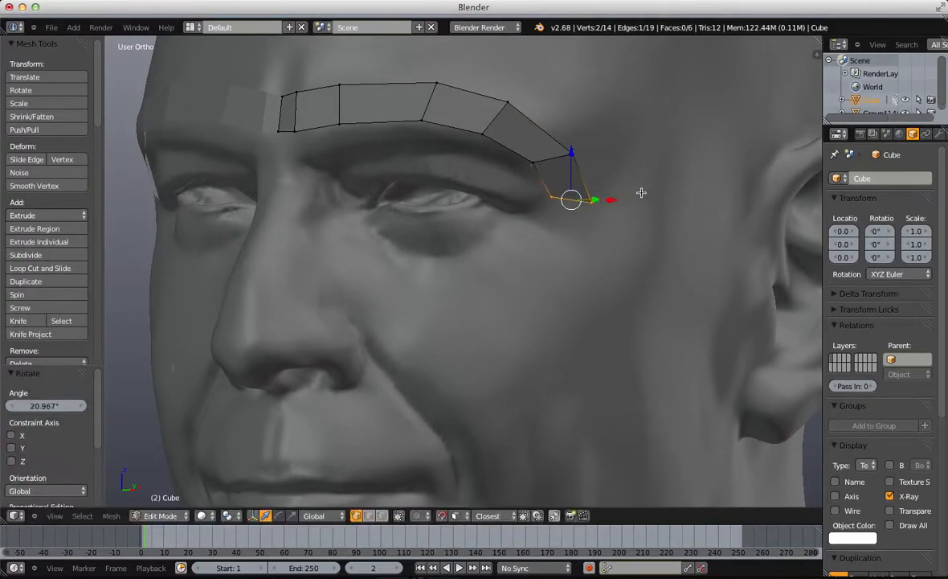
pyautogui.press('g')
pyautogui.click(618, 201)
# Step: Select the edge above the last face, move it about 0.025 in X and 0.091 in Z, then rotate and reposition it along the brow curve
pyautogui.press('a')
pyautogui.press('b')
pyautogui.moveTo(525, 114); pyautogui.dragTo(596, 179)
pyautogui.press('g')
pyautogui.click(614, 159)
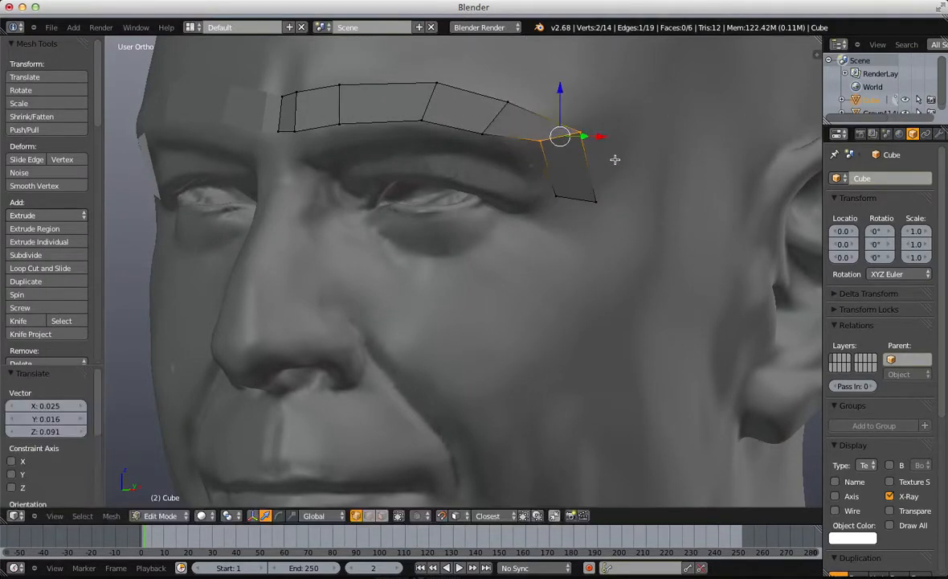
pyautogui.press('r')
pyautogui.click(625, 131)
pyautogui.press('g')
pyautogui.click(603, 146)
pyautogui.press('a')
# Step: Lower the second face from the centre line toward the eyebrow, then move the centre edge to line up with it
pyautogui.scroll(-3, 345, 240)
pyautogui.moveTo(346, 239); pyautogui.dragTo(374, 182, button='middle')
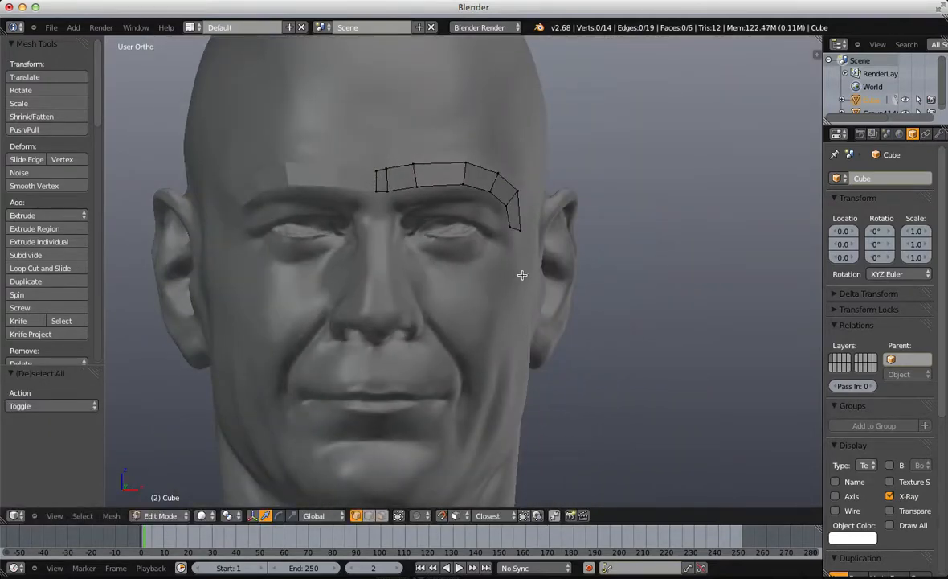
pyautogui.moveTo(523, 274); pyautogui.dragTo(523, 264, button='middle')
pyautogui.moveTo(455, 297); pyautogui.dragTo(578, 277, button='middle')
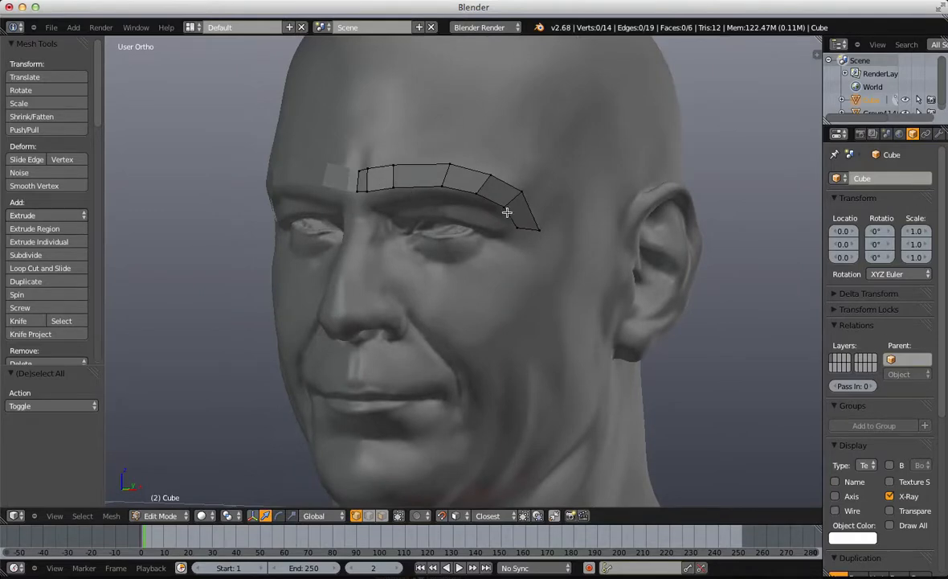
pyautogui.moveTo(391, 176); pyautogui.dragTo(360, 137, button='middle')
pyautogui.rightClick(360, 137)
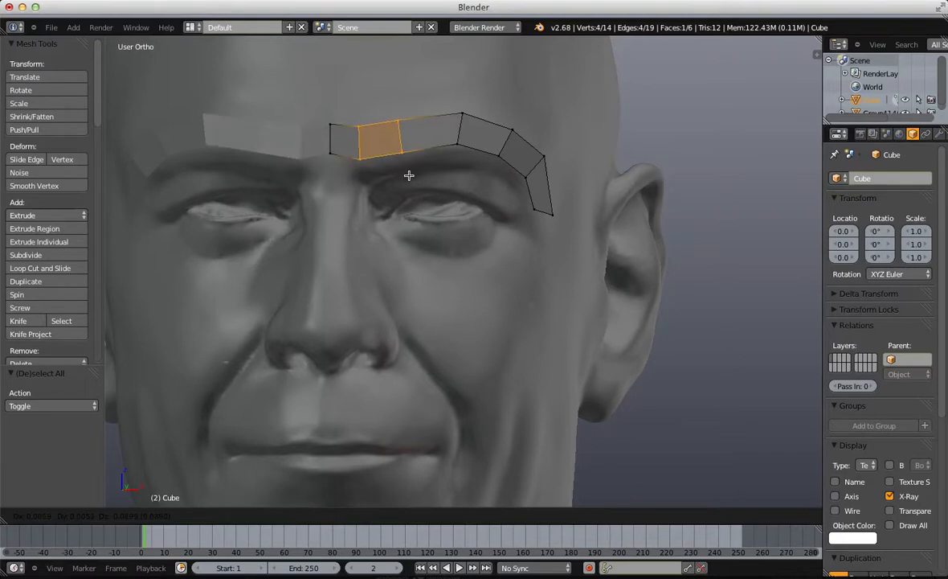
pyautogui.click(409, 175)
pyautogui.press('a')
pyautogui.press('b')
pyautogui.press('g')
pyautogui.click(348, 193)
pyautogui.press('a')
# Step: Extrude the strip's lower outer edge down onto the upper cheek and rotate the new edge about 15.8°
pyautogui.moveTo(349, 193); pyautogui.dragTo(508, 245, button='middle')
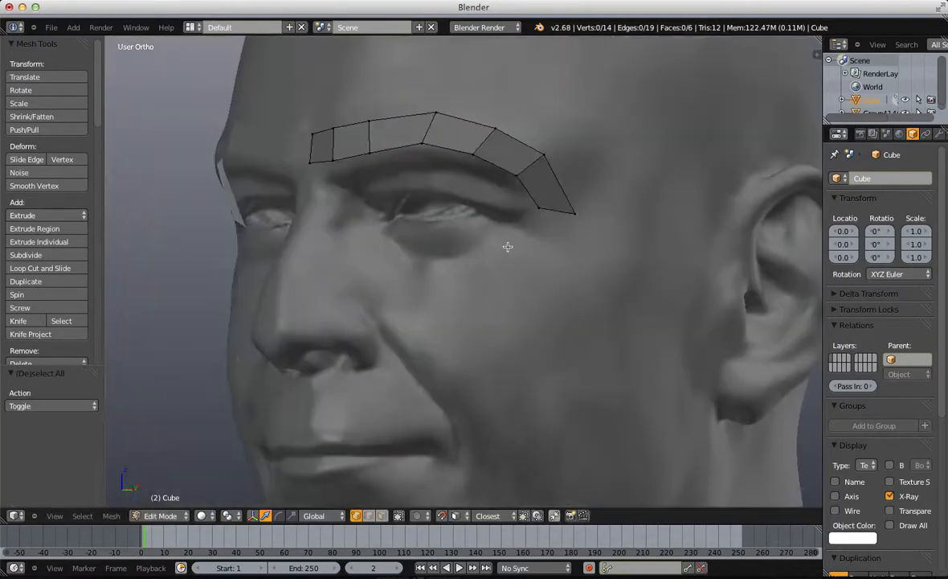
pyautogui.press('b')
pyautogui.moveTo(532, 200); pyautogui.dragTo(606, 245)
pyautogui.press('e')
pyautogui.click(598, 295)
pyautogui.press('r')
pyautogui.click(586, 313)
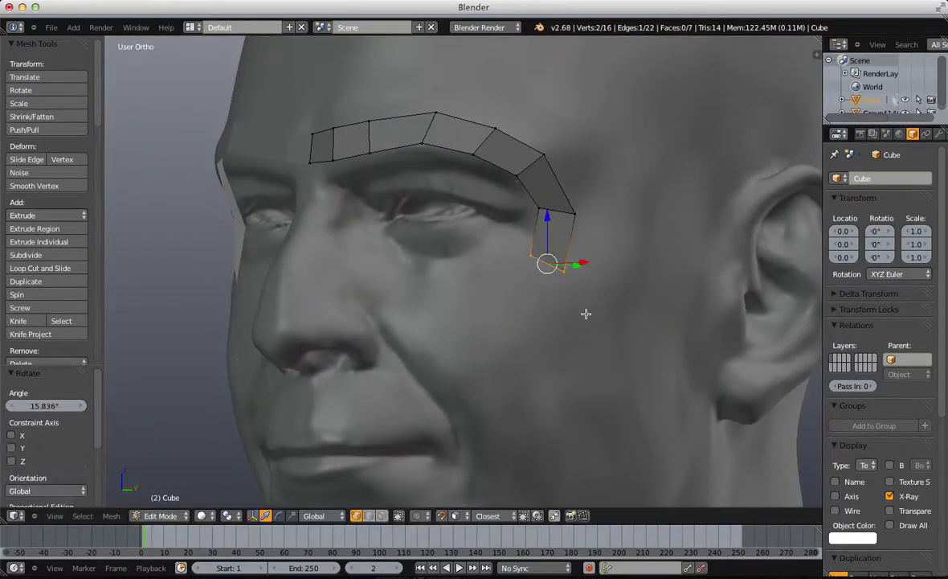
# Step: Extrude three more faces beneath the eye from the cheek toward the side of the nose
pyautogui.keyDown('ctrl'); pyautogui.rightClick(504, 287); pyautogui.keyUp('ctrl')
pyautogui.keyDown('ctrl'); pyautogui.rightClick(449, 296); pyautogui.keyUp('ctrl')
pyautogui.keyDown('ctrl'); pyautogui.rightClick(391, 281); pyautogui.keyUp('ctrl')
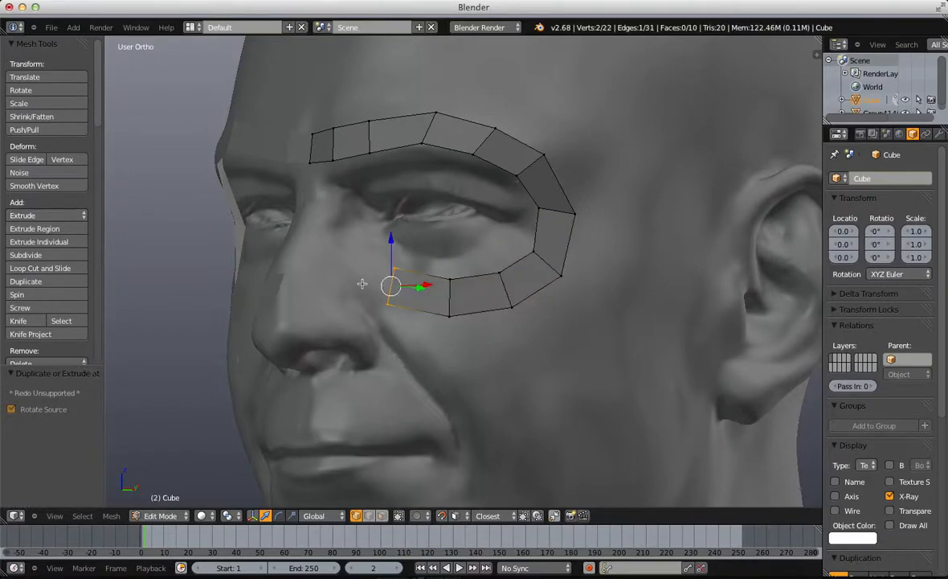
pyautogui.moveTo(358, 269); pyautogui.dragTo(352, 331, button='middle')
# Step: Reposition the edges of the strip below the outer eye so the faces follow the cheek evenly
pyautogui.press('b')
pyautogui.moveTo(431, 280); pyautogui.dragTo(533, 333)
pyautogui.press('b')
pyautogui.moveTo(476, 261); pyautogui.dragTo(562, 318)
pyautogui.press('g')
pyautogui.click(553, 311)
pyautogui.moveTo(553, 311); pyautogui.dragTo(488, 290, button='middle')
pyautogui.press('a')
pyautogui.press('g')
pyautogui.click(584, 311)
pyautogui.press('a')
# Step: Move the lower vertex at the strip's nose-side end about 0.018 in X, 0.010 in Y and 0.049 in Z
pyautogui.scroll(-4, 468, 283)
pyautogui.scroll(3, 488, 290)
pyautogui.rightClick(394, 303)
pyautogui.press('g')
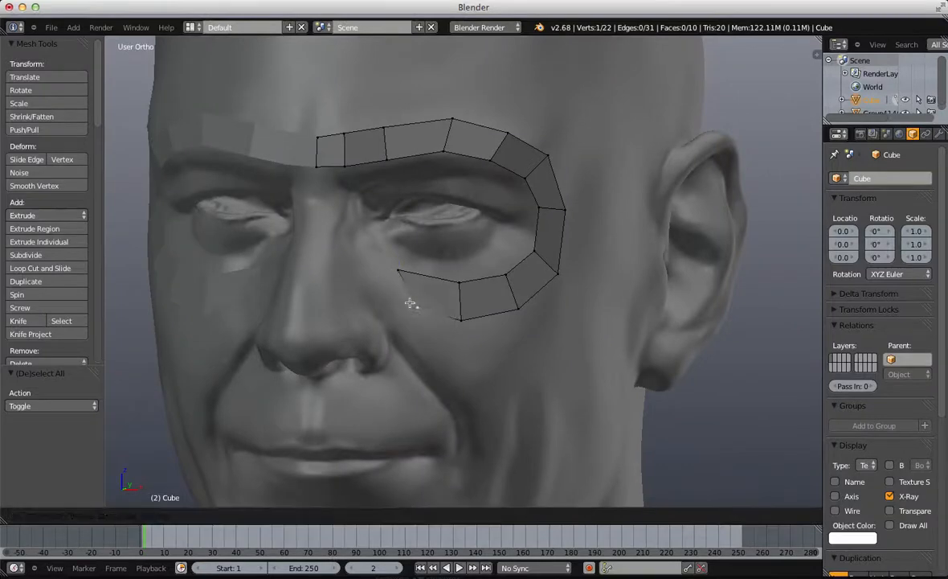
pyautogui.click(387, 289)
# Step: Scale down the strip's end edge beside the nose and move it slightly along the upper cheek
pyautogui.keyDown('shift'); pyautogui.moveTo(389, 284); pyautogui.dragTo(538, 267, button='middle'); pyautogui.keyUp('shift')
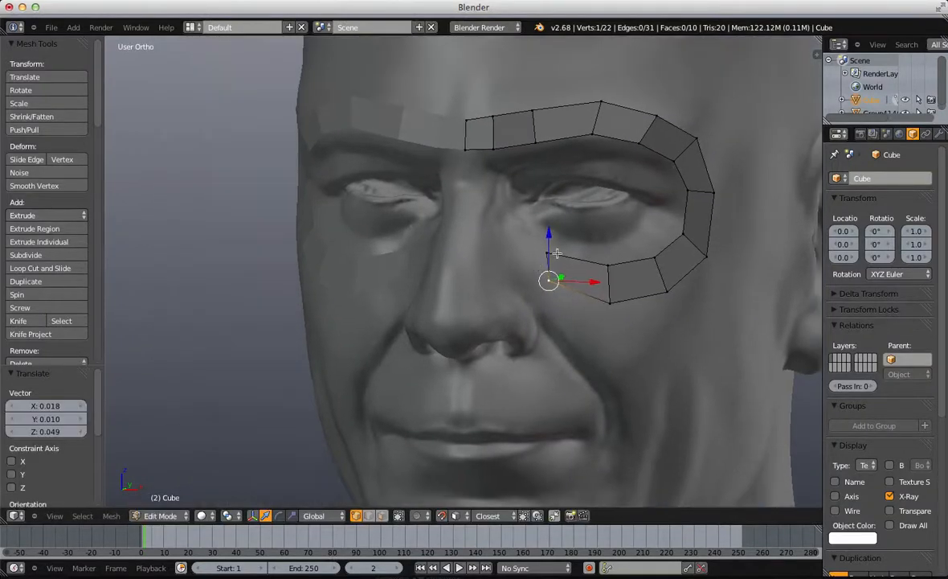
pyautogui.scroll(1, 555, 254)
pyautogui.press('b')
pyautogui.moveTo(541, 226); pyautogui.dragTo(593, 321)
pyautogui.moveTo(556, 227); pyautogui.dragTo(571, 258, button='middle')
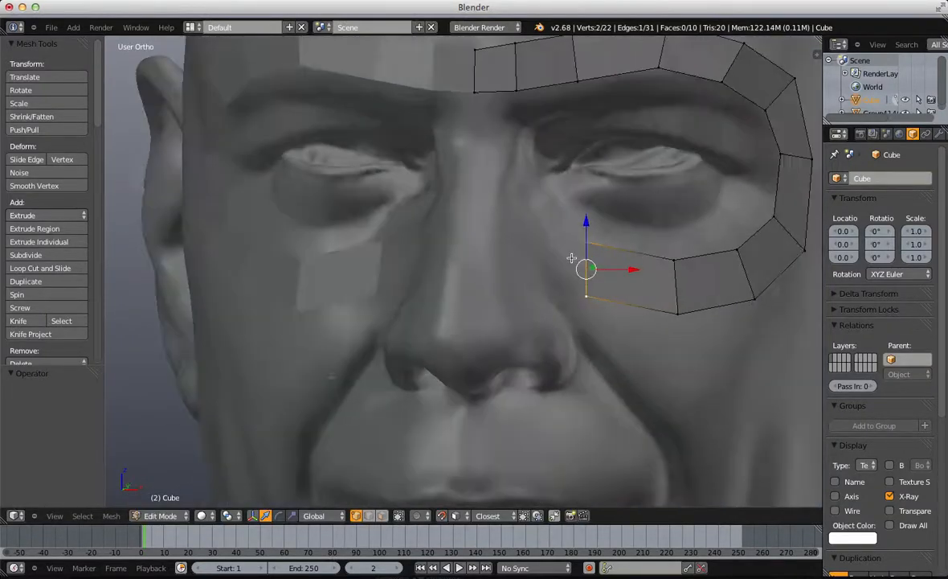
pyautogui.press('s')
pyautogui.click(611, 272)
pyautogui.press('g')
pyautogui.click(618, 275)
# Step: Reposition the two cross edges of the strip beneath the eye so the faces are spaced evenly along the cheek
pyautogui.scroll(-3, 635, 273)
pyautogui.moveTo(728, 269); pyautogui.dragTo(635, 255, button='middle')
pyautogui.press('a')
pyautogui.press('b')
pyautogui.moveTo(618, 242); pyautogui.dragTo(693, 312)
pyautogui.press('g')
pyautogui.click(680, 300)
pyautogui.press('a')
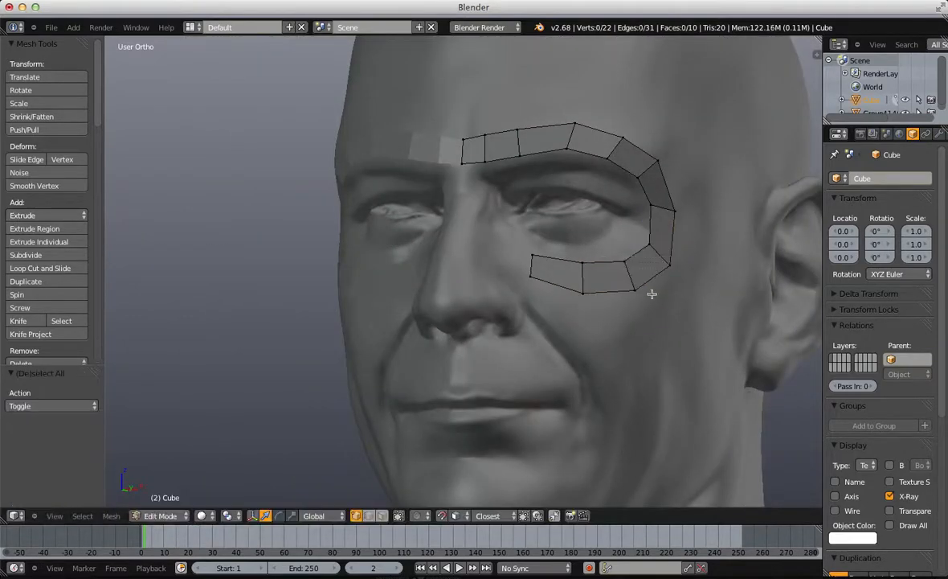
pyautogui.press('b')
pyautogui.moveTo(575, 258); pyautogui.dragTo(594, 301)
pyautogui.press('g')
pyautogui.click(595, 305)
pyautogui.press('a')
# Step: Rotate the strip's end edge beside the nose by about 6.5°
pyautogui.scroll(3, 566, 246)
pyautogui.moveTo(550, 254); pyautogui.dragTo(593, 244, button='middle')
pyautogui.press('b')
pyautogui.moveTo(593, 243); pyautogui.dragTo(639, 304)
pyautogui.press('r')
pyautogui.click(649, 312)
# Step: Extrude the end edge into three more faces across the side of the nose to the mirror line, rotating the first new edge
pyautogui.press('e')
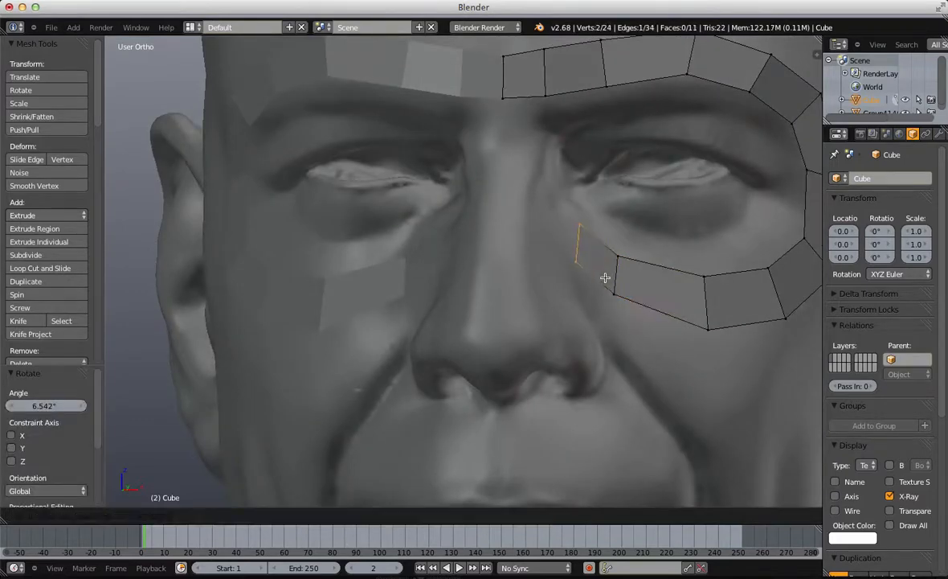
pyautogui.click(607, 273)
pyautogui.press('r')
pyautogui.click(614, 268)
pyautogui.press('e')
pyautogui.click(568, 259)
pyautogui.press('e')
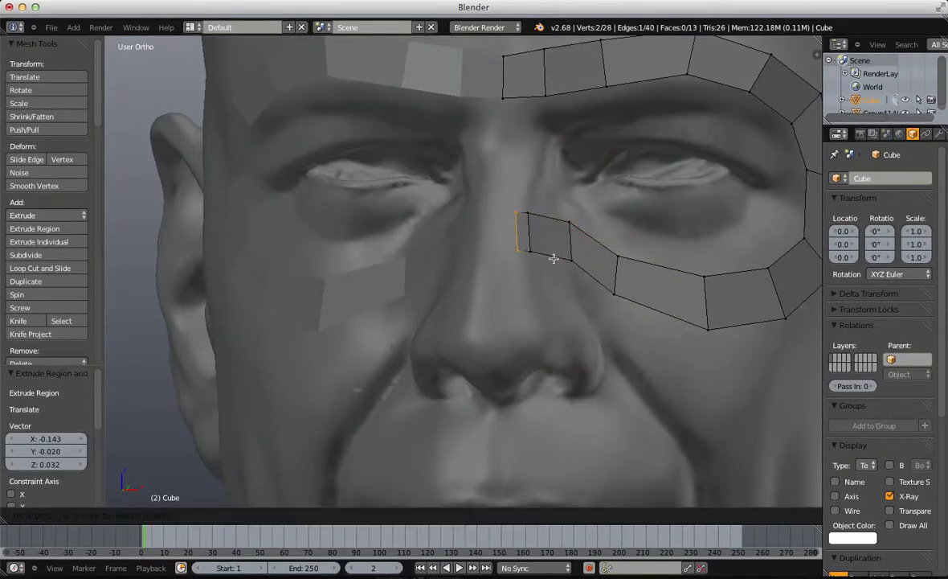
pyautogui.click(521, 255)
pyautogui.press('a')
# Step: Return to Object Mode, select the sculpted bust and add a new material to it
pyautogui.scroll(-5, 521, 255)
pyautogui.moveTo(523, 256); pyautogui.dragTo(540, 228, button='middle')
pyautogui.press('Tab')
pyautogui.rightClick(623, 334)
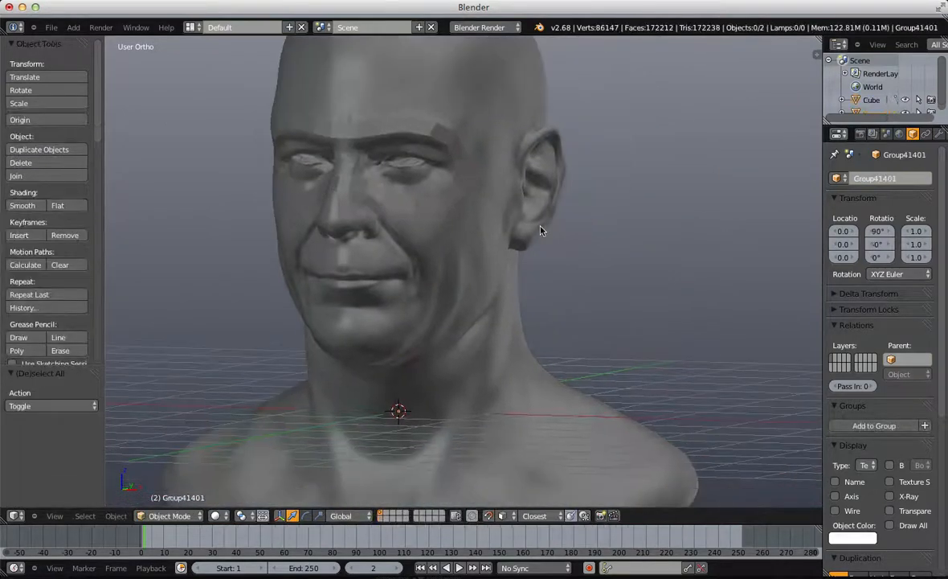
pyautogui.rightClick(474, 233)
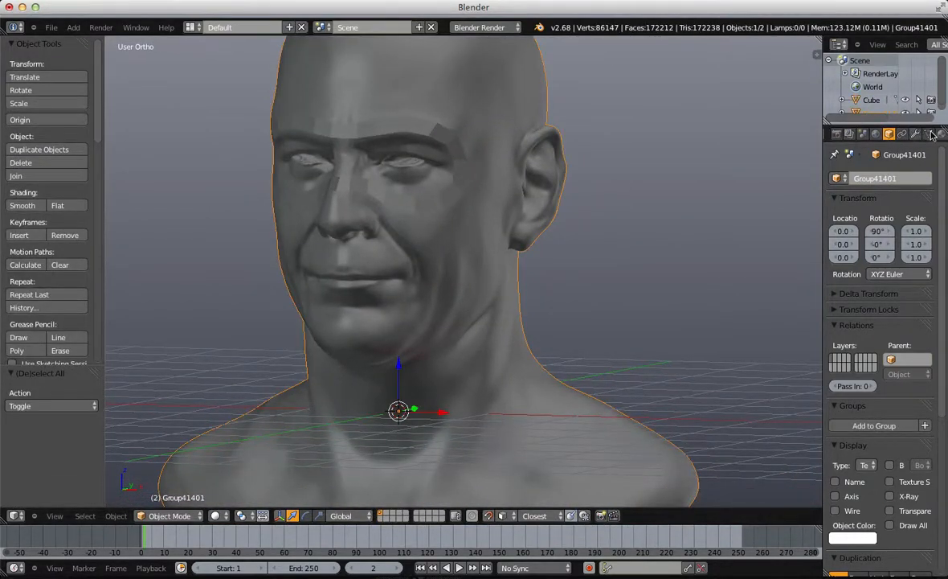
pyautogui.click(938, 135)
pyautogui.click(872, 234)
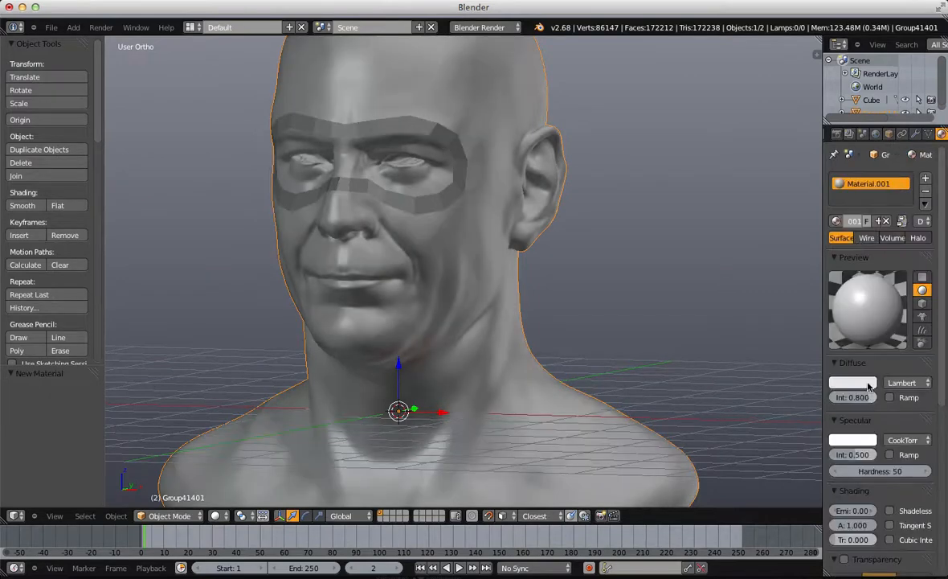
# Step: Set the bust material's diffuse colour to dark brown, R 0.240, G 0.194, B 0.125
pyautogui.click(867, 384)
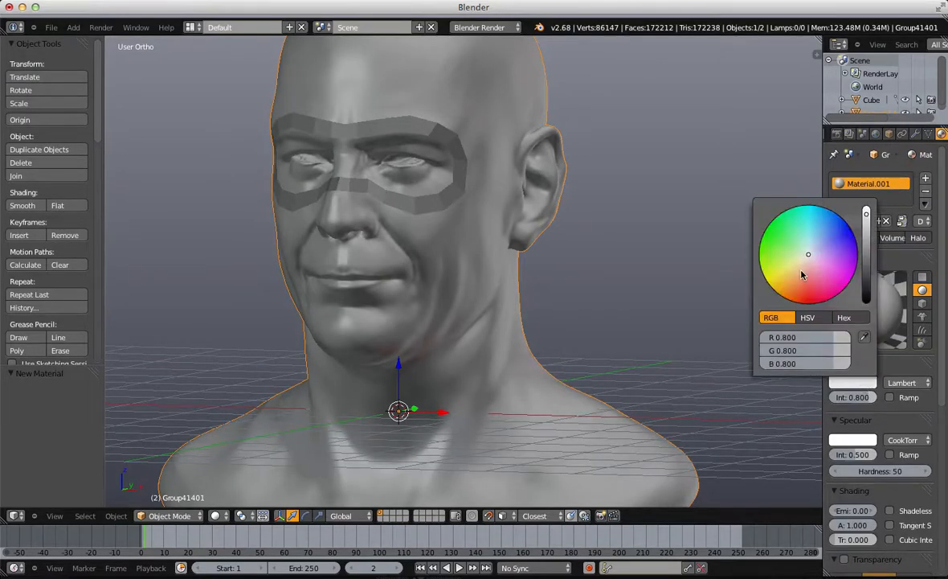
pyautogui.click(819, 236)
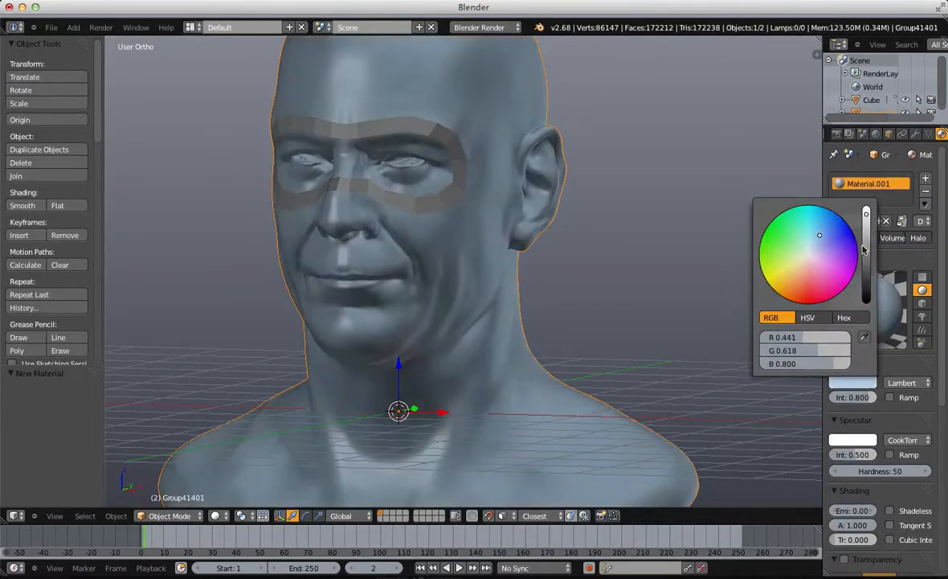
pyautogui.moveTo(866, 247); pyautogui.dragTo(795, 275)
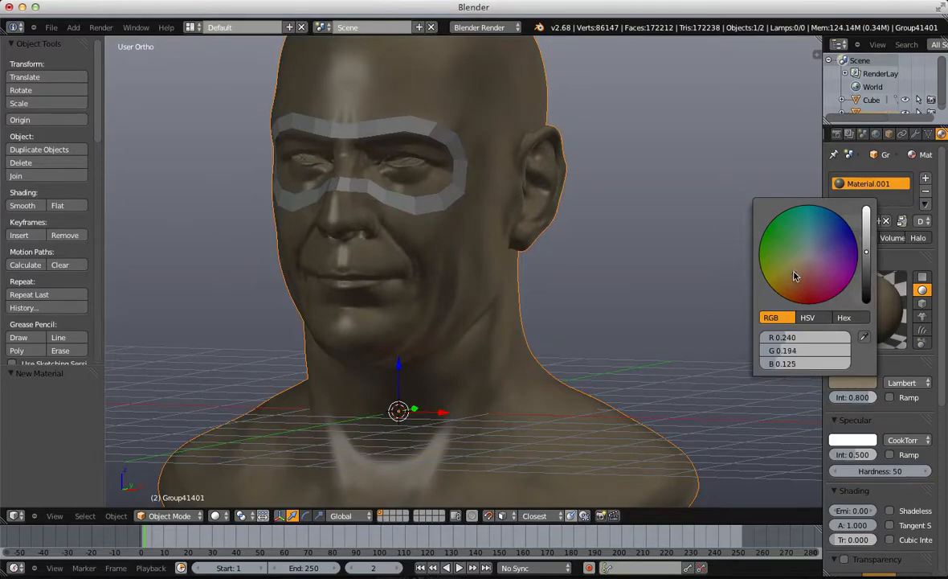
pyautogui.click(524, 258)
# Step: Switch the selection from the bust to the eye-loop mesh and open it in Edit Mode
pyautogui.press('a')
pyautogui.scroll(-5, 482, 269)
pyautogui.moveTo(434, 277); pyautogui.dragTo(477, 283, button='middle')
pyautogui.scroll(7, 327, 186)
pyautogui.keyDown('shift'); pyautogui.moveTo(328, 186); pyautogui.dragTo(440, 247, button='middle'); pyautogui.keyUp('shift')
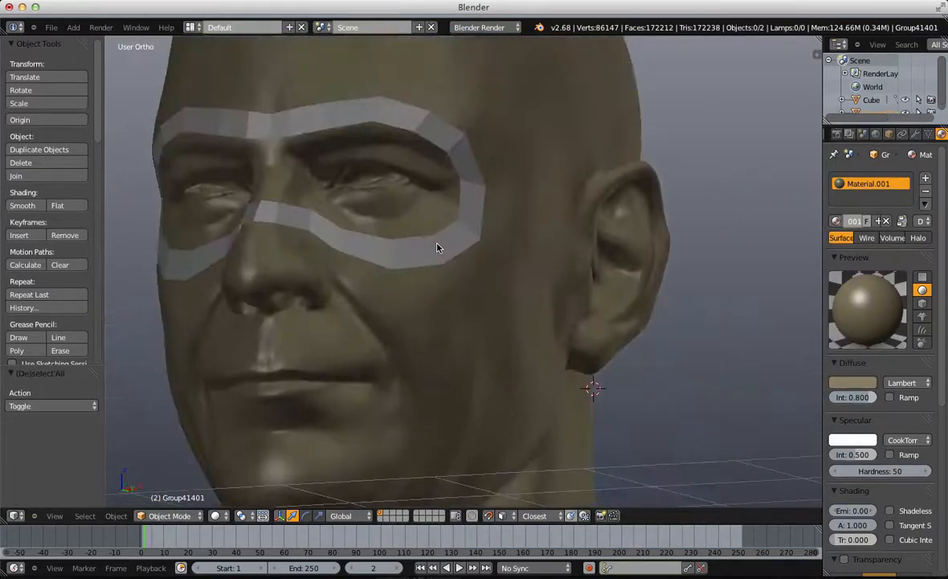
pyautogui.press('Tab')
pyautogui.press('Tab')
pyautogui.press('Tab')
pyautogui.press('Tab')
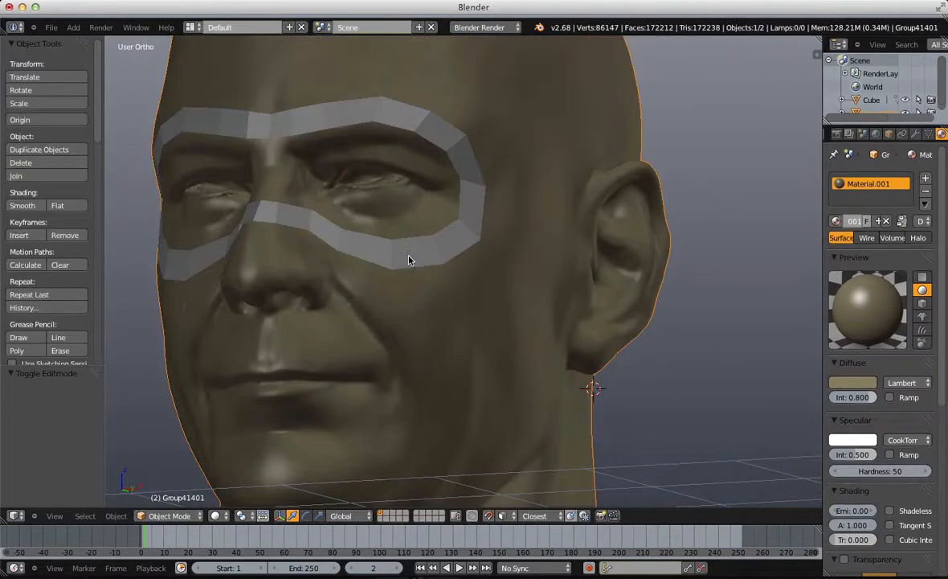
pyautogui.rightClick(409, 259)
pyautogui.press('Tab')
pyautogui.scroll(6, 377, 218)
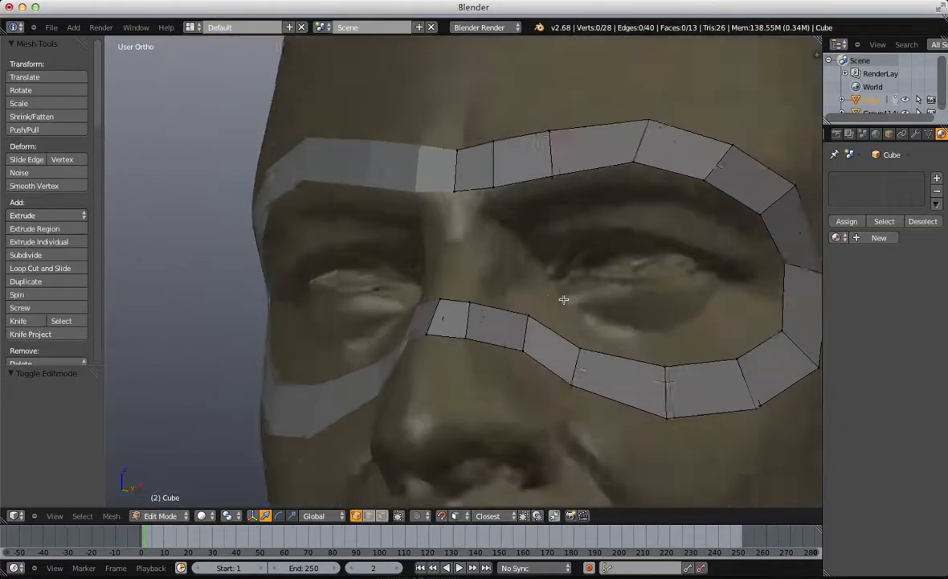
# Step: Select the inner edge loop of the eye strip and extrude it in place
pyautogui.scroll(-6, 627, 408)
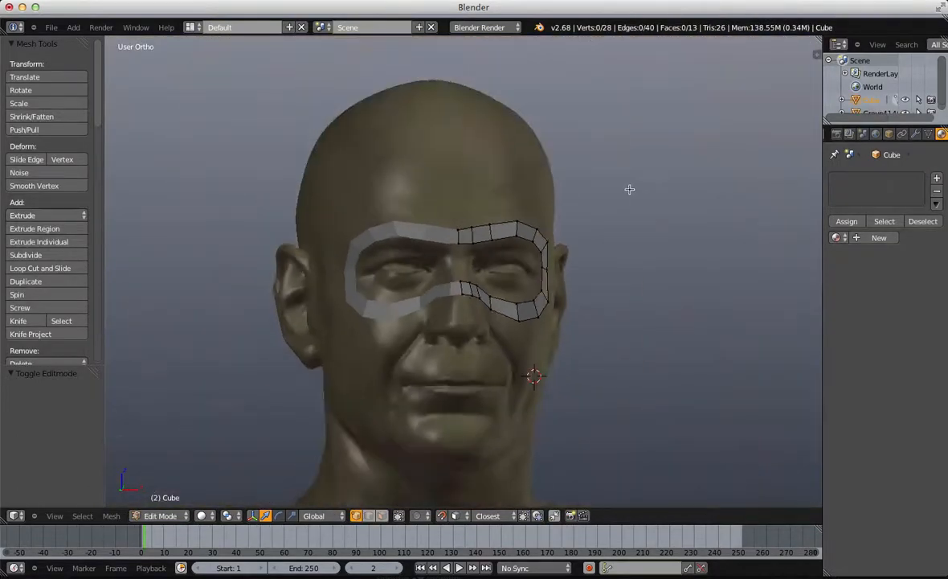
pyautogui.moveTo(628, 188); pyautogui.dragTo(425, 110, button='middle')
pyautogui.scroll(5, 614, 229)
pyautogui.keyDown('alt'); pyautogui.rightClick(432, 108); pyautogui.keyUp('alt')
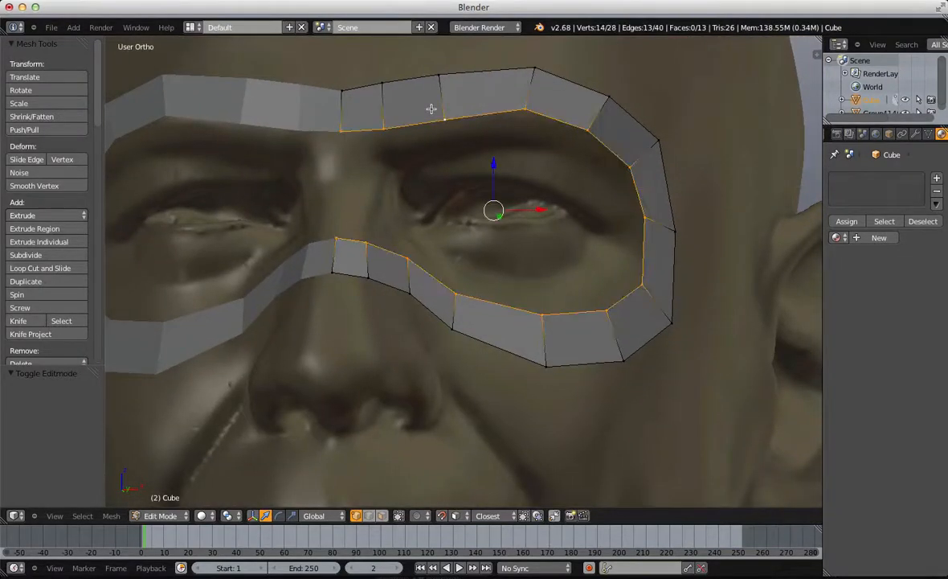
pyautogui.moveTo(615, 160); pyautogui.dragTo(604, 166, button='middle')
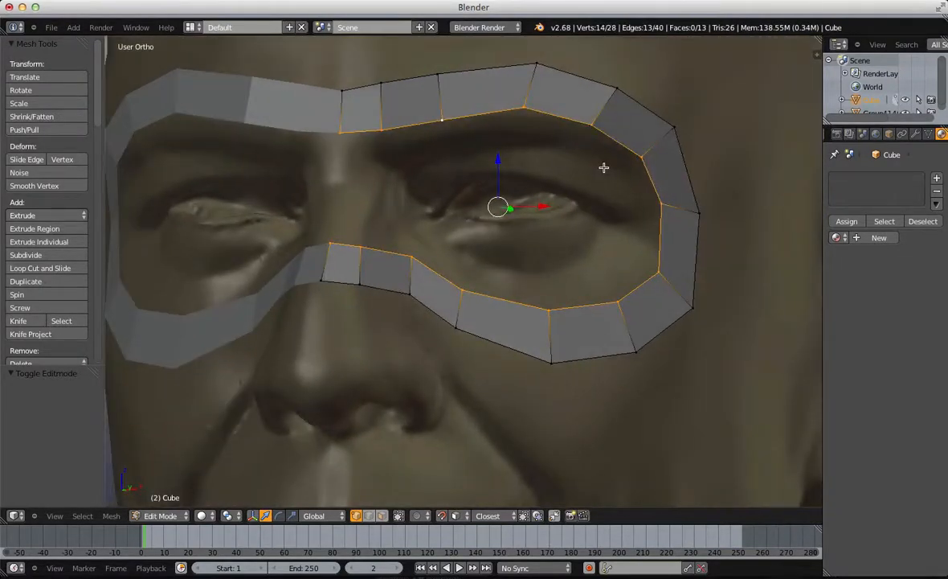
pyautogui.press('e')
pyautogui.press('Escape')
# Step: Scale the extruded loop inward to about 0.804, then scale it further along X only
pyautogui.hotkey('alt', 's')
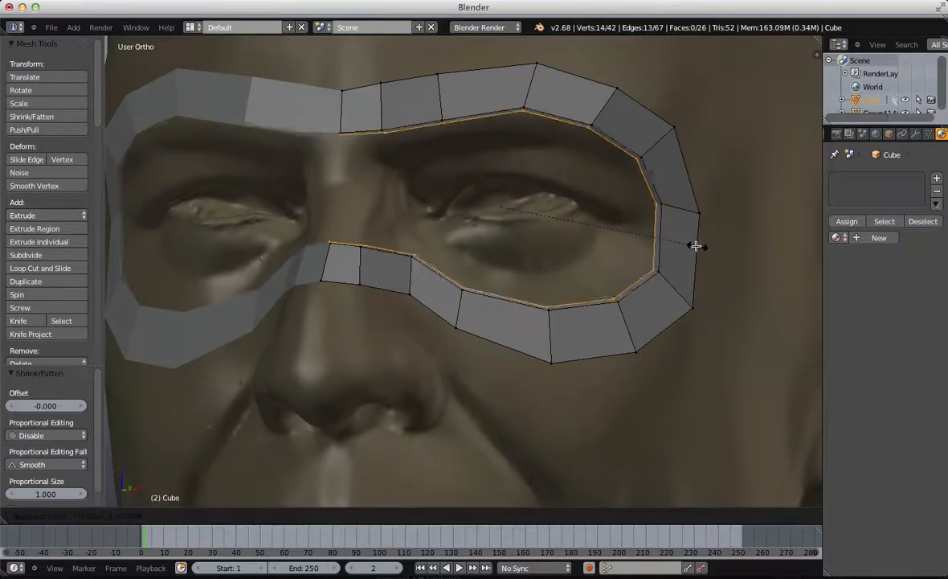
pyautogui.click(663, 234)
pyautogui.press('s')
pyautogui.press('x')
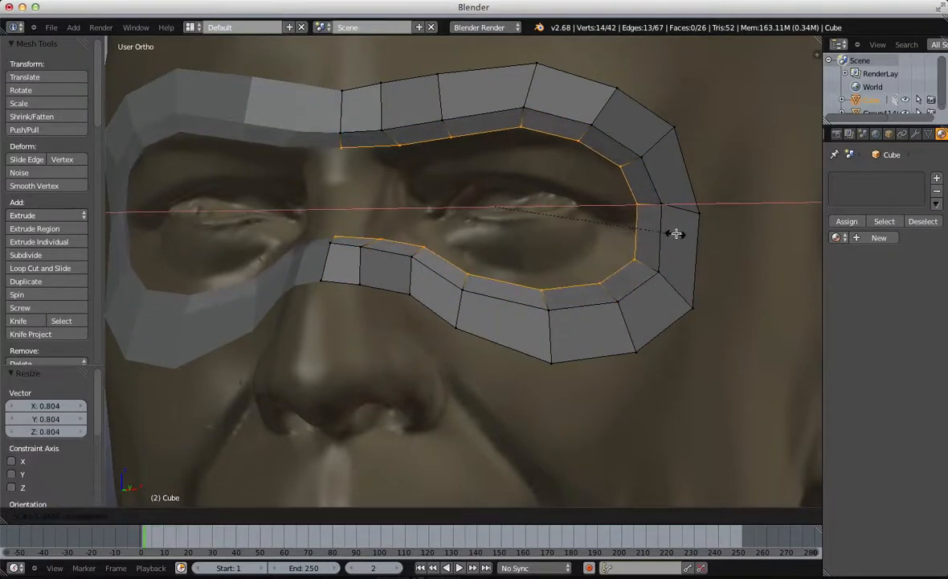
pyautogui.click(676, 234)
pyautogui.press('a')
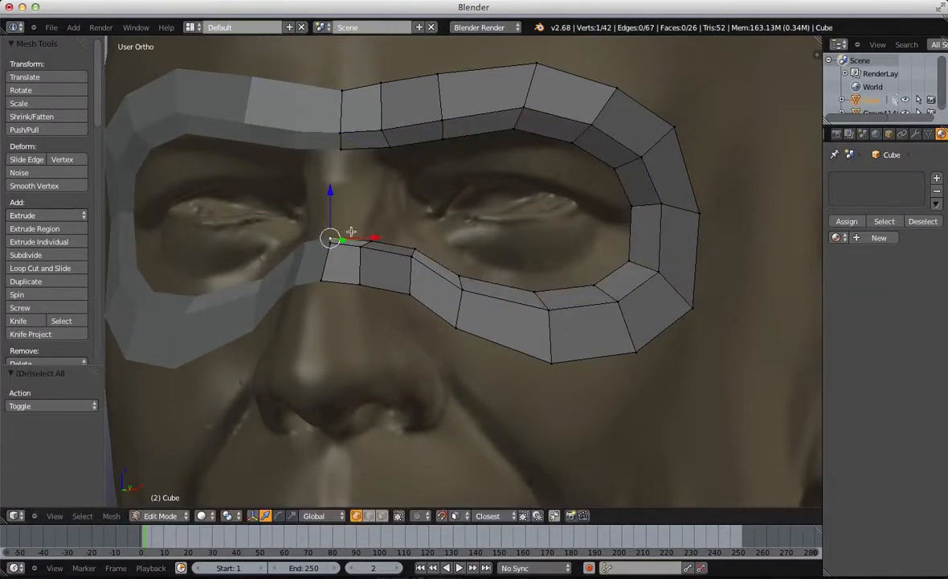
# Step: Move the new inner vertices across the nose bridge upward to widen the narrow faces there
pyautogui.press('g')
pyautogui.click(371, 218)
pyautogui.press('a')
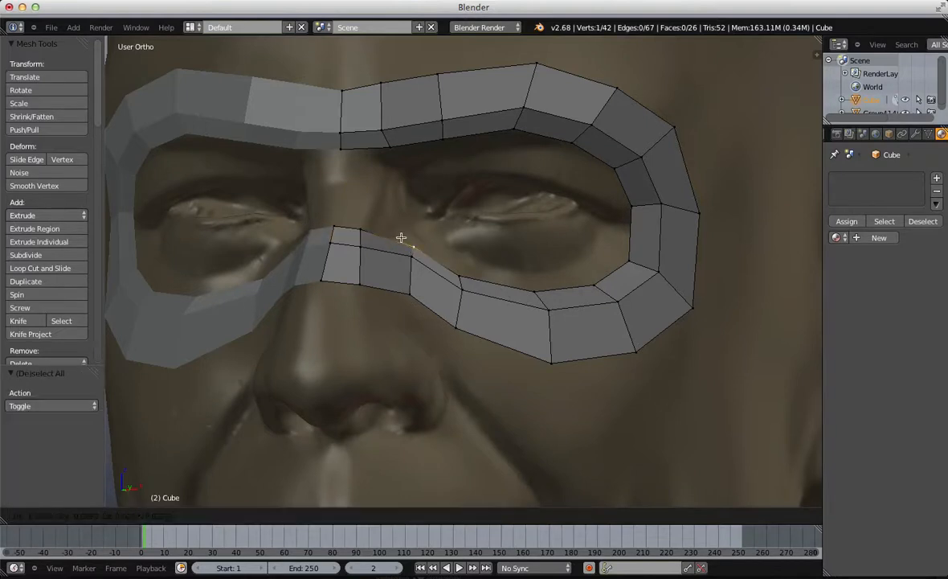
# Step: Edge-slide the middle loop of the eye strip outward to even out the widths of the two face rings
pyautogui.keyDown('alt'); pyautogui.rightClick(424, 268); pyautogui.keyUp('alt')
pyautogui.press('g')
pyautogui.press('g')
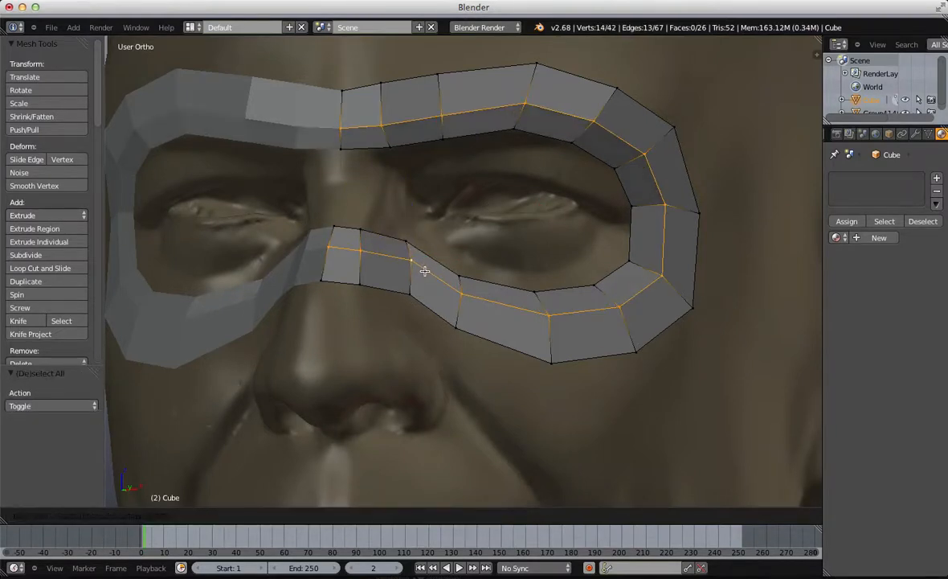
pyautogui.click(424, 269)
pyautogui.hotkey('ctrl', 'z')
pyautogui.moveTo(424, 268); pyautogui.dragTo(475, 224, button='middle')
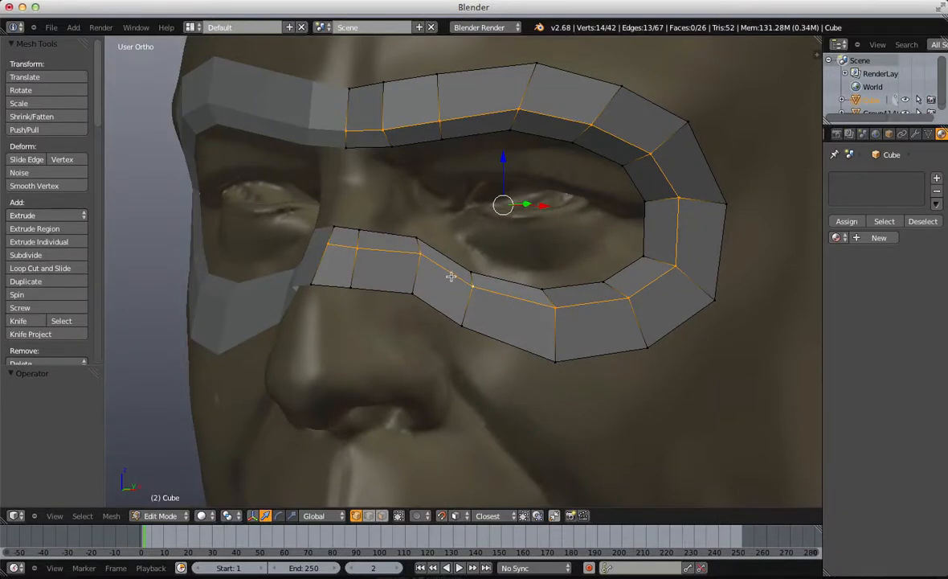
pyautogui.press('g')
pyautogui.press('g')
pyautogui.click(510, 284)
pyautogui.press('a')
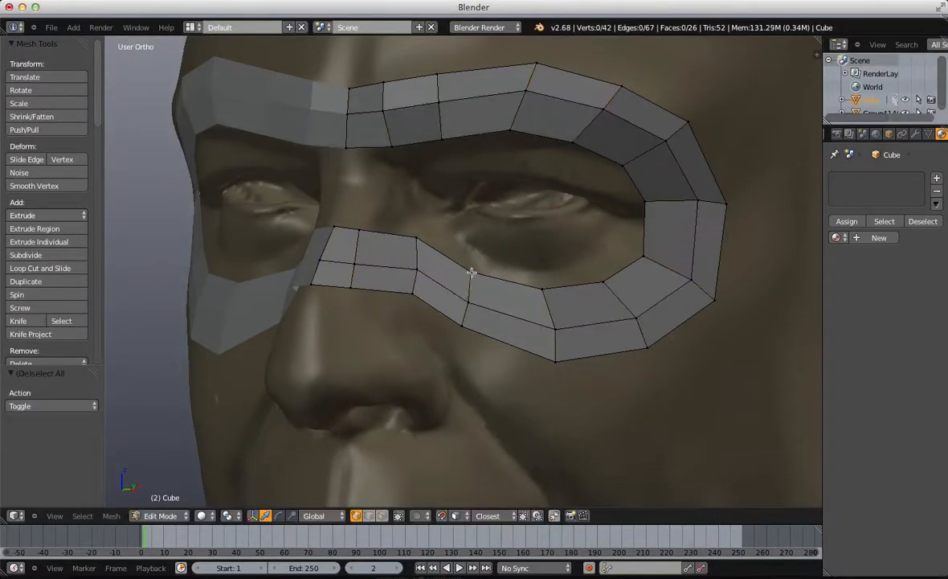
# Step: Nudge individual vertices of the inner and middle loops beneath the eye to even out the faces
pyautogui.moveTo(550, 279); pyautogui.dragTo(555, 276, button='right')
pyautogui.press('a')
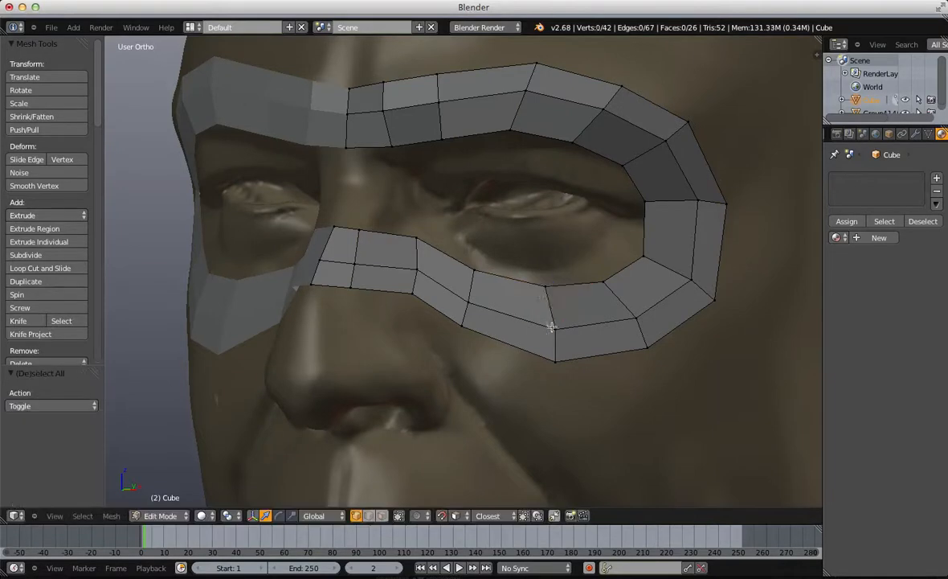
pyautogui.moveTo(552, 326); pyautogui.dragTo(546, 322, button='right')
pyautogui.press('a')
pyautogui.moveTo(598, 281); pyautogui.dragTo(623, 251, button='right')
pyautogui.press('a')
# Step: Move the inner vertex below the outer eye corner about -0.028 X, -0.016 Y, 0.014 Z, and lower the two vertices above it
pyautogui.rightClick(632, 255)
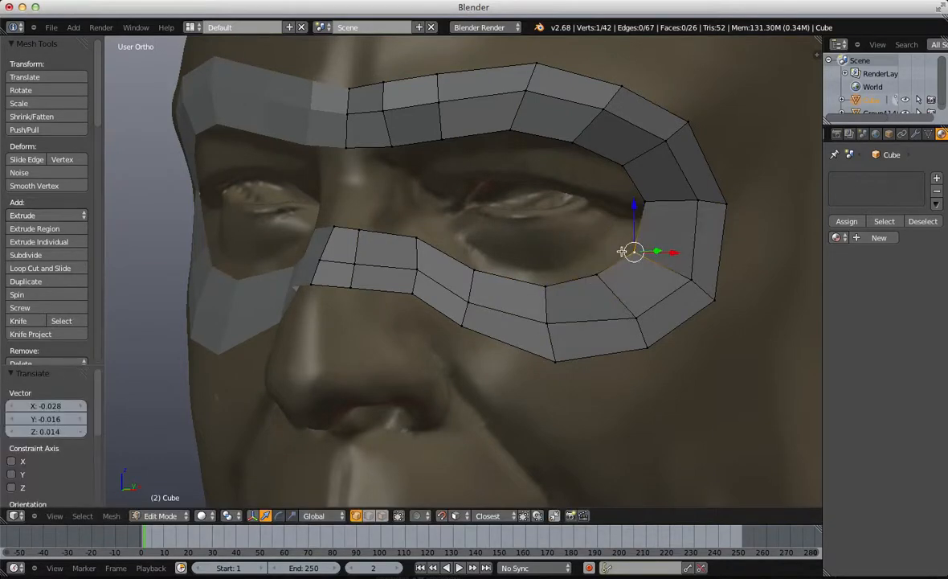
pyautogui.press('a')
pyautogui.moveTo(644, 193); pyautogui.dragTo(695, 204, button='right')
pyautogui.press('a')
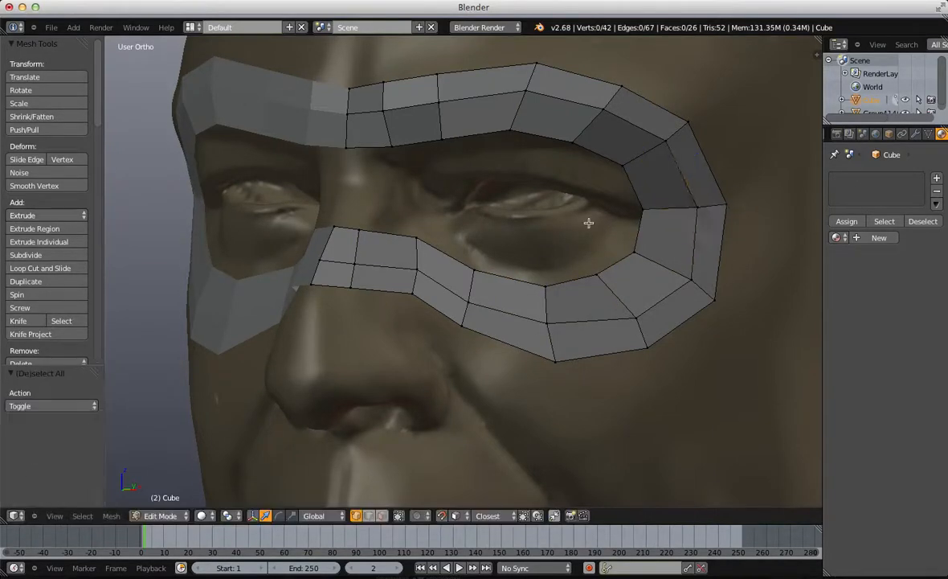
# Step: Reposition the inner-loop vertices under the outer end of the eyebrow to smooth the loop's curve
pyautogui.moveTo(589, 212); pyautogui.dragTo(627, 153, button='middle')
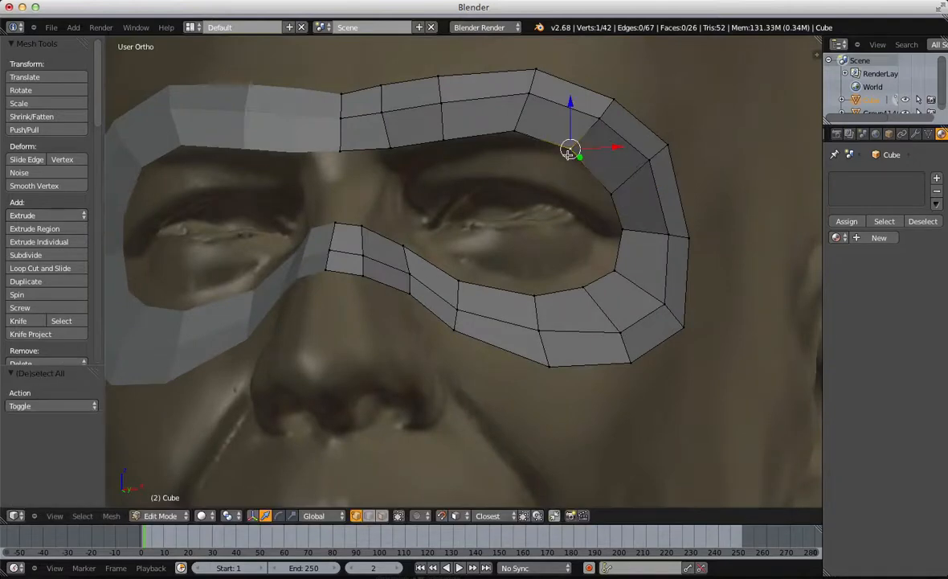
pyautogui.press('a')
pyautogui.press('a')
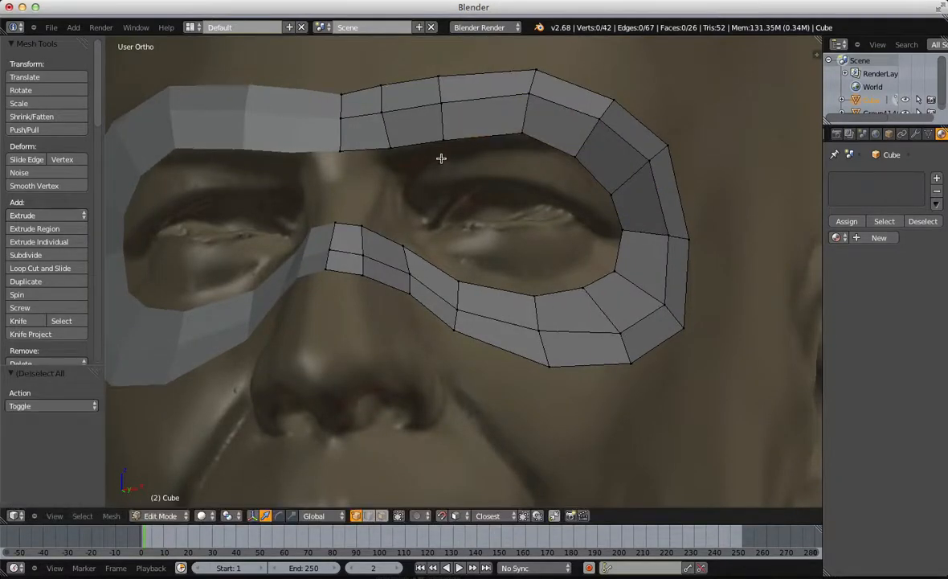
pyautogui.moveTo(440, 159); pyautogui.dragTo(426, 180, button='middle')
pyautogui.scroll(6, 410, 193)
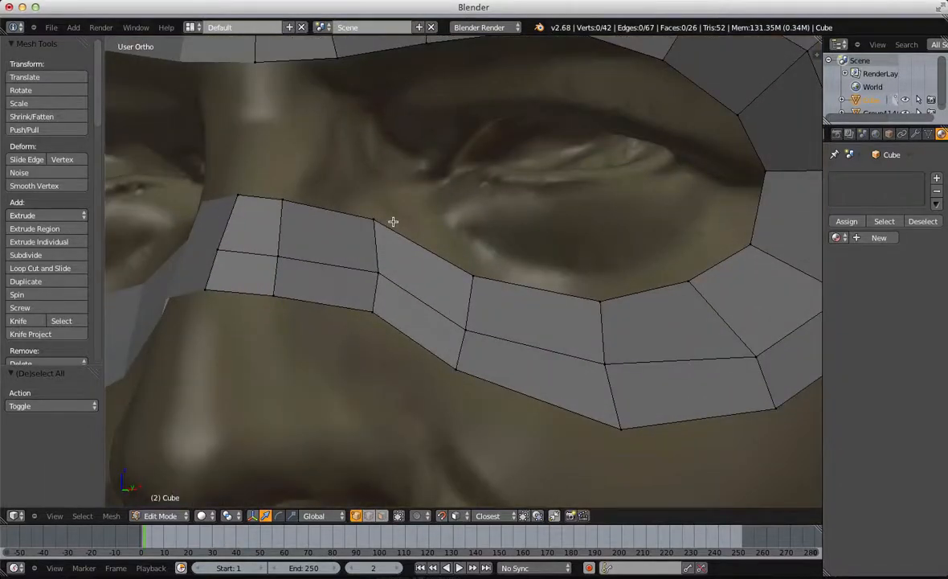
pyautogui.scroll(-3, 393, 221)
pyautogui.keyDown('alt'); pyautogui.rightClick(424, 142); pyautogui.keyUp('alt')
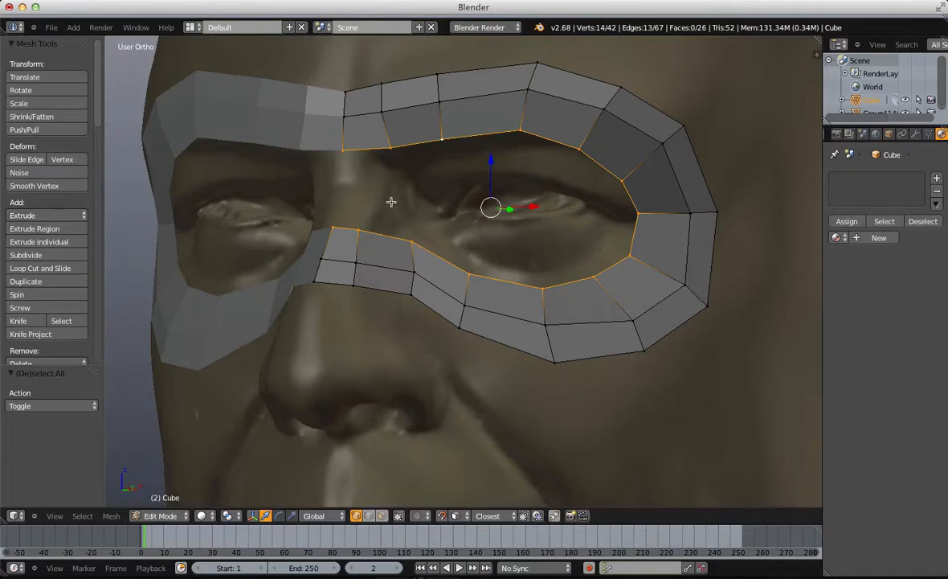
pyautogui.moveTo(391, 202); pyautogui.dragTo(374, 120, button='middle')
pyautogui.press('a')
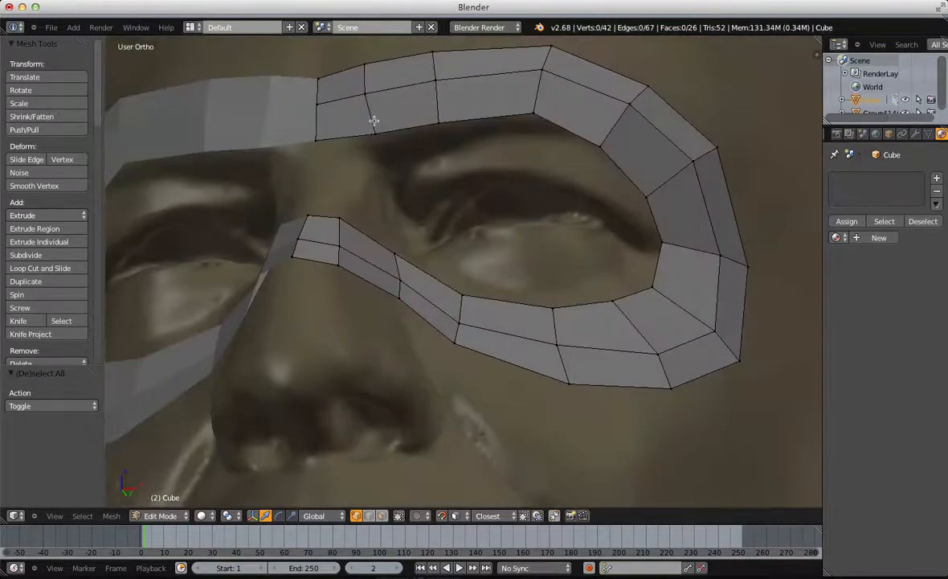
# Step: Extrude the eye ring's inner edge loop, leaving out the nose-bridge end vertices, and scale it inward to form a third ring
pyautogui.keyDown('alt'); pyautogui.rightClick(475, 122); pyautogui.keyUp('alt')
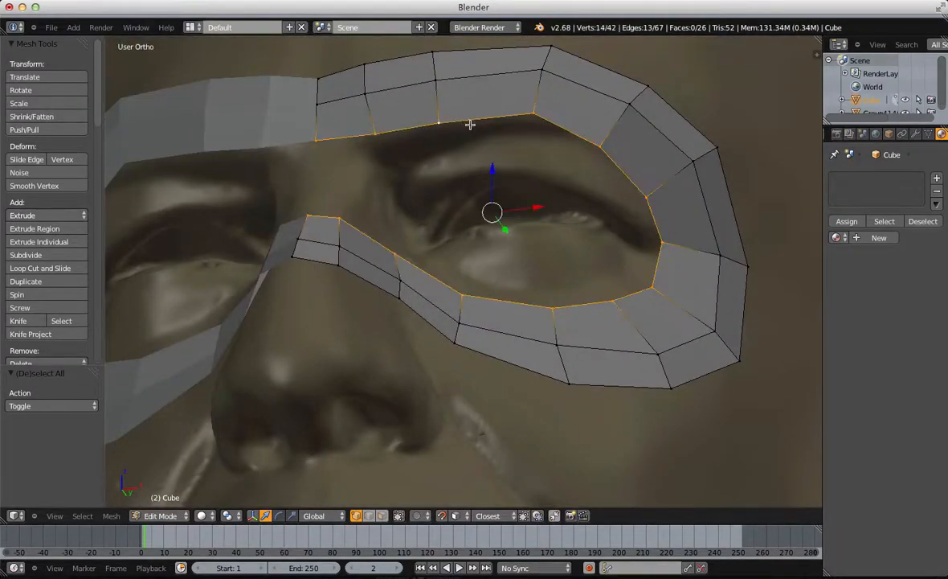
pyautogui.moveTo(470, 123); pyautogui.dragTo(383, 169, button='middle')
pyautogui.press('b')
pyautogui.moveTo(277, 104); pyautogui.dragTo(350, 247)
pyautogui.moveTo(350, 247); pyautogui.dragTo(351, 245, button='middle')
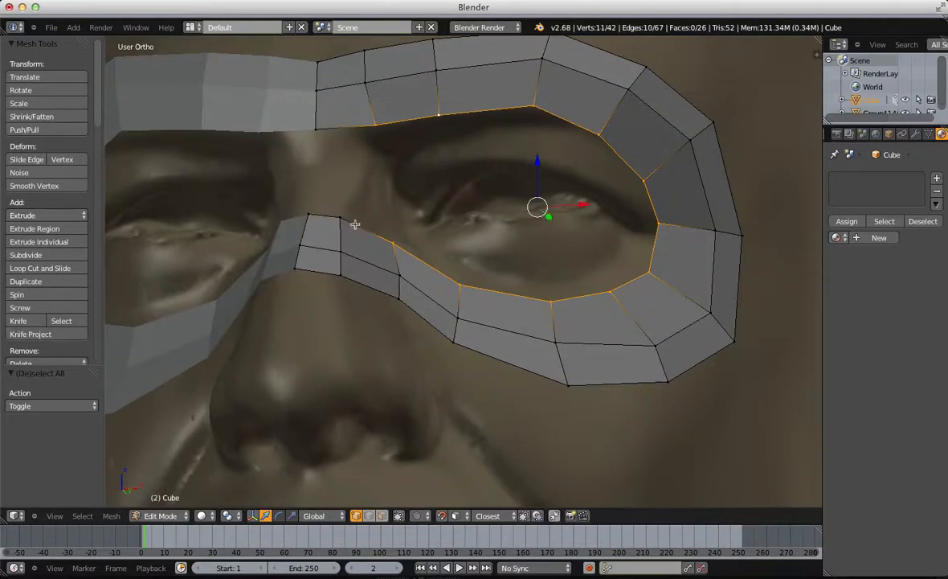
pyautogui.press('b')
pyautogui.moveTo(326, 72); pyautogui.dragTo(400, 244, button='middle')
pyautogui.scroll(1, 390, 193)
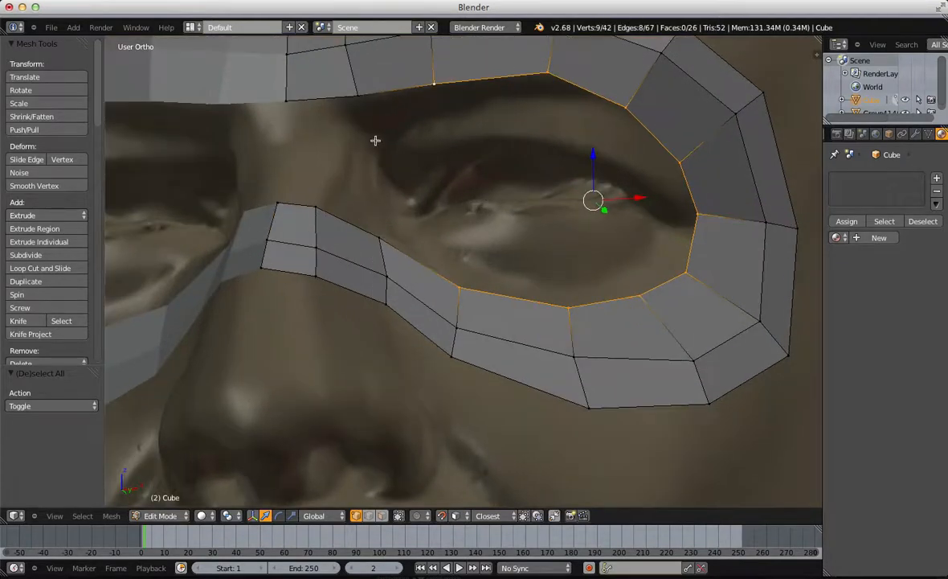
pyautogui.keyDown('shift'); pyautogui.rightClick(362, 94); pyautogui.keyUp('shift')
pyautogui.keyDown('shift'); pyautogui.rightClick(394, 236); pyautogui.keyUp('shift')
pyautogui.press('e')
pyautogui.rightClick(538, 214)
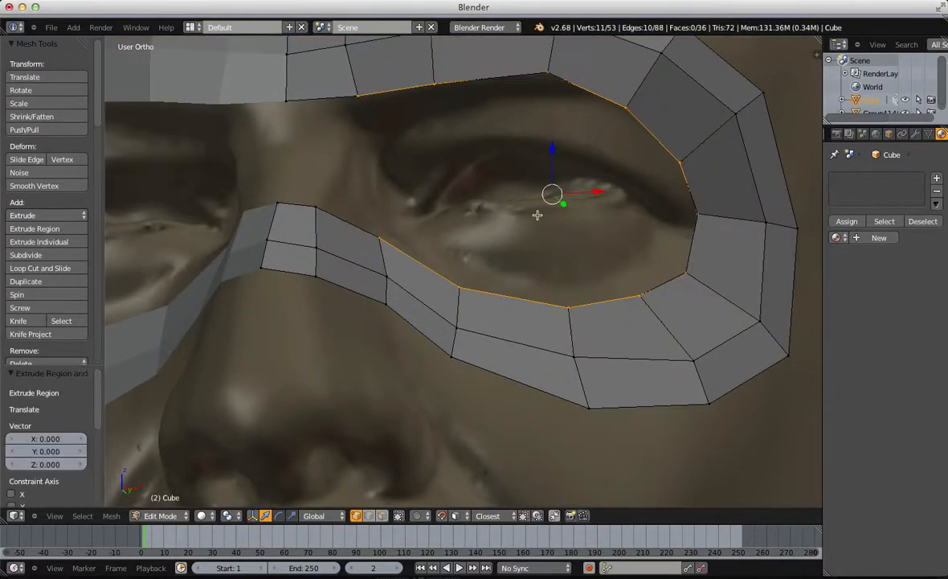
pyautogui.press('s')
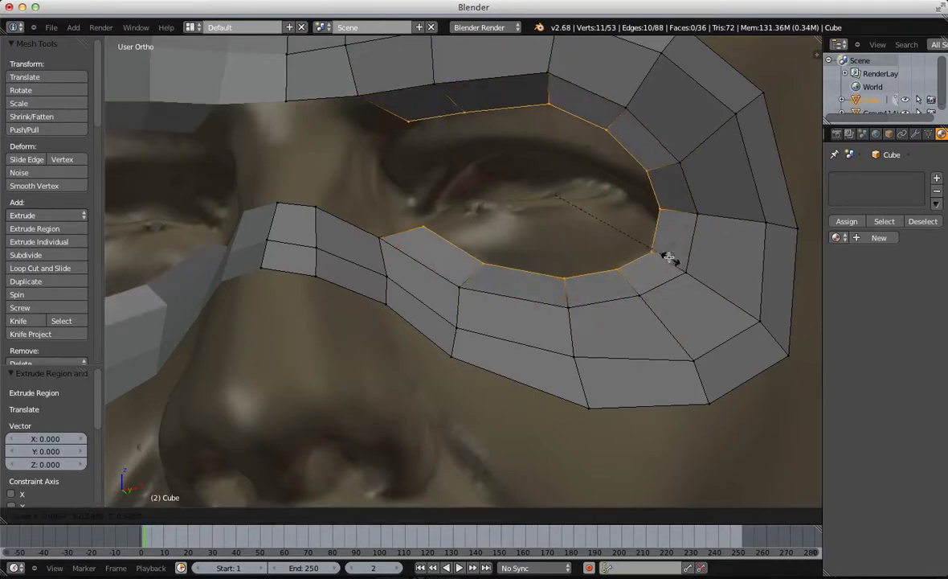
pyautogui.click(666, 254)
pyautogui.press('a')
# Step: Move the vertex where the new ring starts below the inner brow 0.015 X, 0.005 Y and -0.006 Z
pyautogui.rightClick(368, 106)
pyautogui.press('g')
pyautogui.click(374, 117)
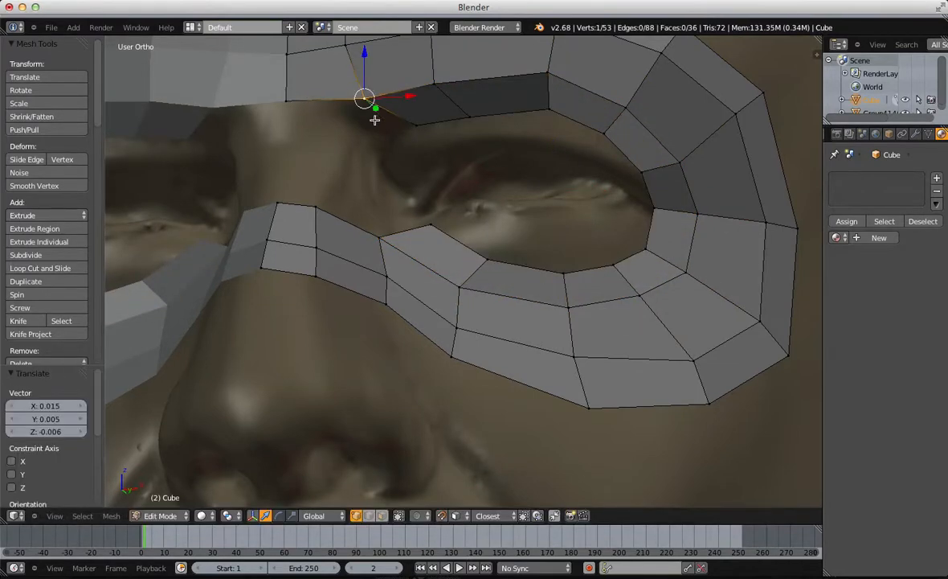
pyautogui.moveTo(375, 120); pyautogui.dragTo(388, 89, button='middle')
pyautogui.press('a')
pyautogui.click(401, 147)
pyautogui.press('a')
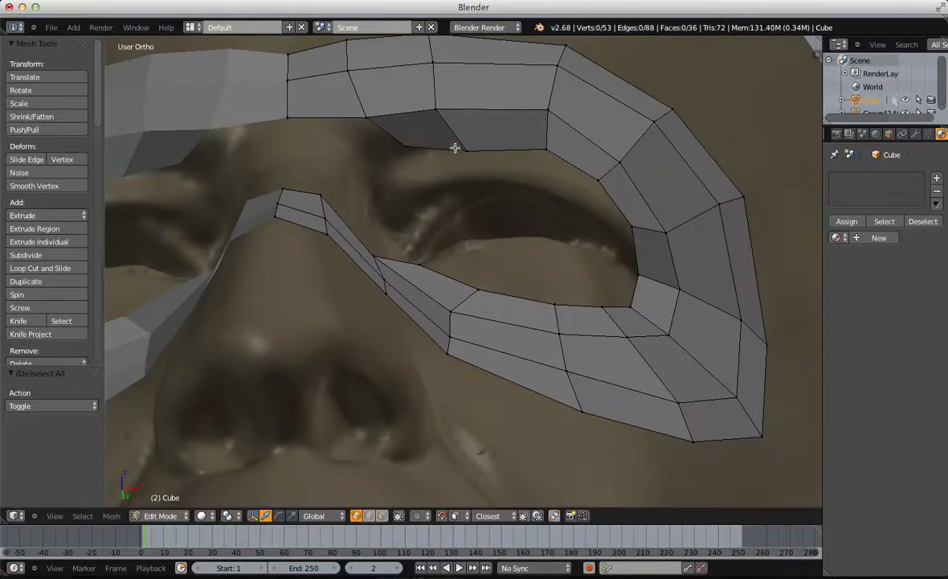
# Step: Raise the two new-loop vertices beneath the middle of the eyebrow
pyautogui.rightClick(461, 145)
pyautogui.press('g')
pyautogui.click(459, 128)
pyautogui.press('a')
pyautogui.rightClick(532, 143)
pyautogui.press('g')
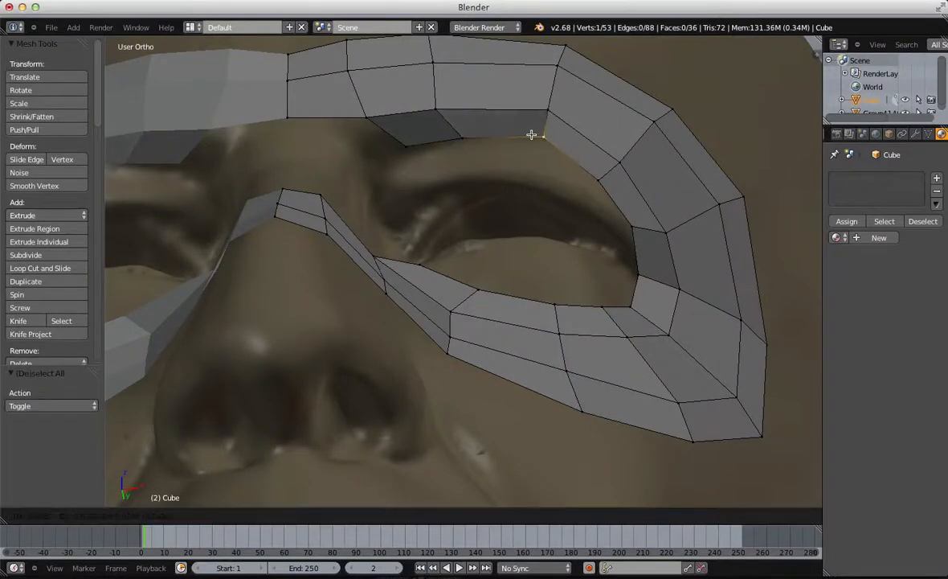
pyautogui.click(532, 135)
# Step: Pull the innermost-loop vertex out to the outer eye corner and nudge the one above it outward
pyautogui.moveTo(641, 184); pyautogui.dragTo(650, 180, button='middle')
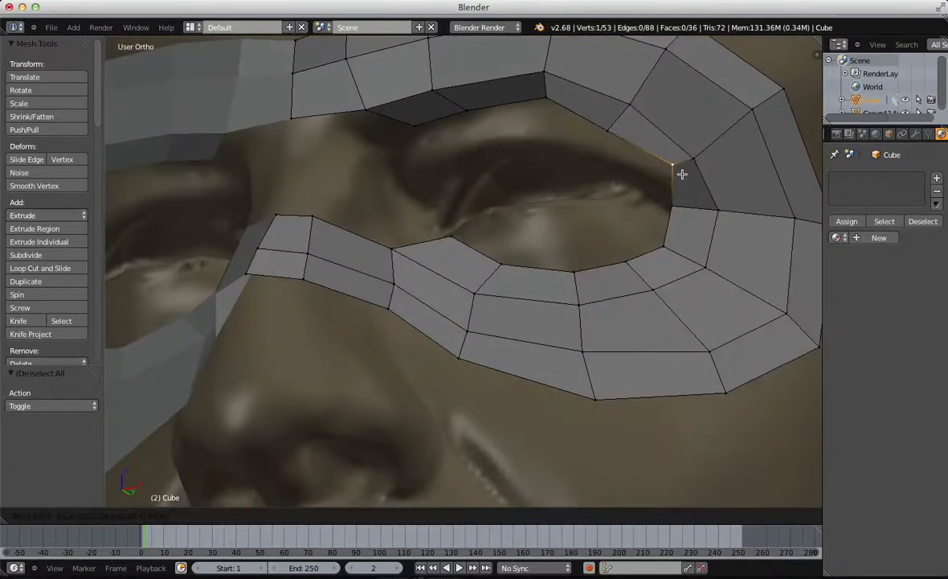
pyautogui.press('g')
pyautogui.click(707, 212)
pyautogui.press('a')
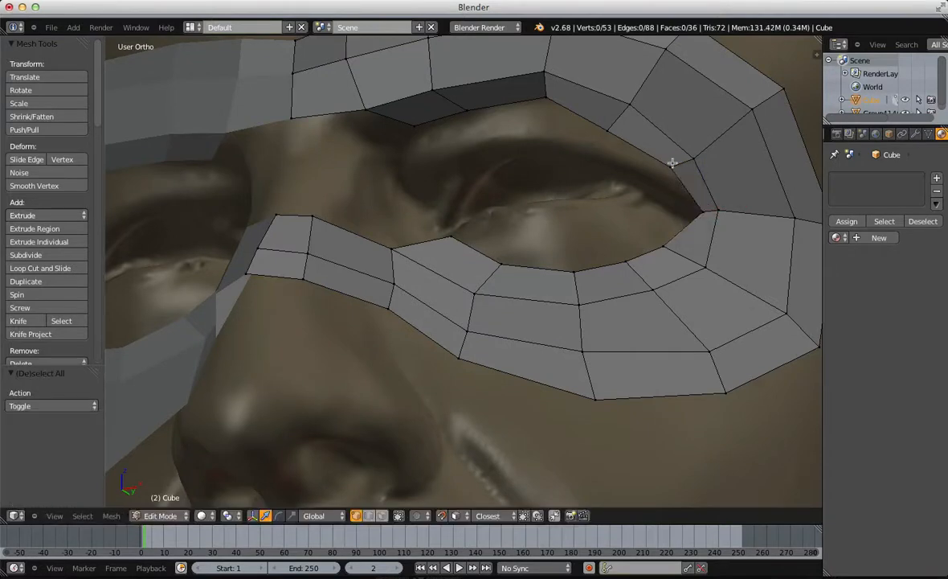
pyautogui.rightClick(671, 164)
pyautogui.press('g')
pyautogui.click(677, 161)
# Step: Shift the two vertices of the second loop beside the outer eye corner outward to widen the inner faces
pyautogui.press('a')
pyautogui.rightClick(693, 156)
pyautogui.keyDown('shift'); pyautogui.rightClick(725, 213); pyautogui.keyUp('shift')
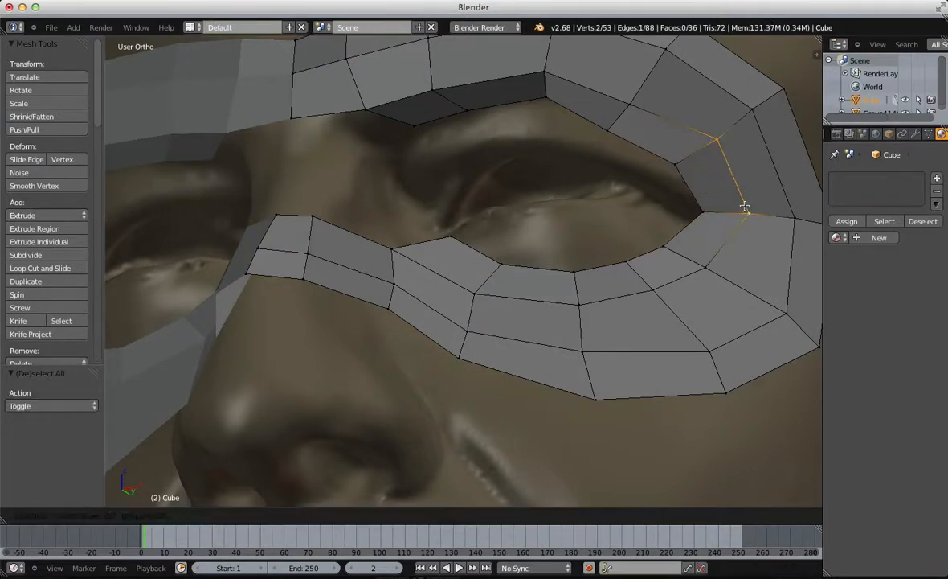
pyautogui.click(745, 206)
pyautogui.press('a')
# Step: Move the second loop's vertex below the outer eye corner outward and slide its neighbour along its edge to match
pyautogui.rightClick(708, 262)
pyautogui.press('g')
pyautogui.click(725, 274)
pyautogui.press('a')
pyautogui.rightClick(659, 286)
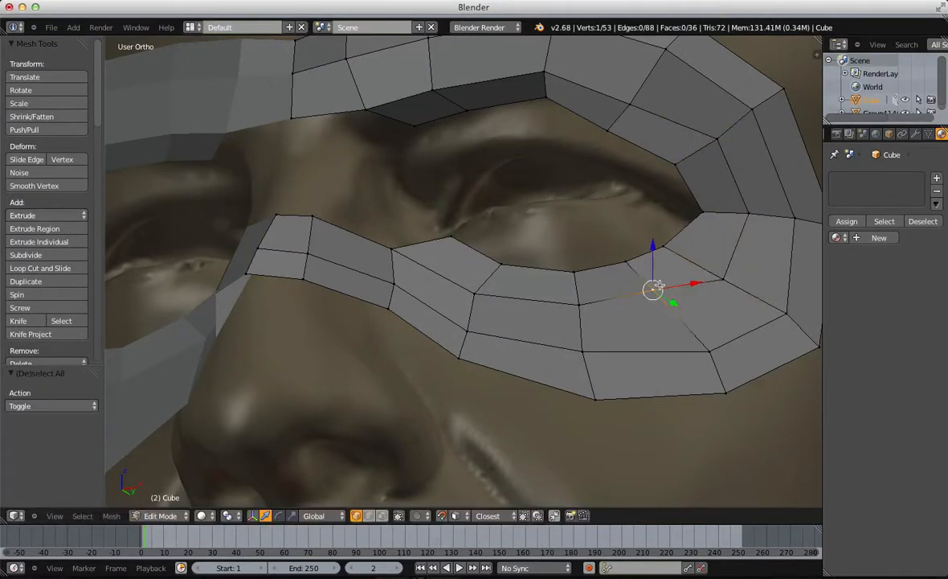
pyautogui.hotkey('shift', 'v')
pyautogui.click(671, 310)
pyautogui.press('a')
# Step: Raise the second-loop vertex under the outer brow slightly and bring the inner-loop vertex below it closer
pyautogui.rightClick(629, 100)
pyautogui.press('g')
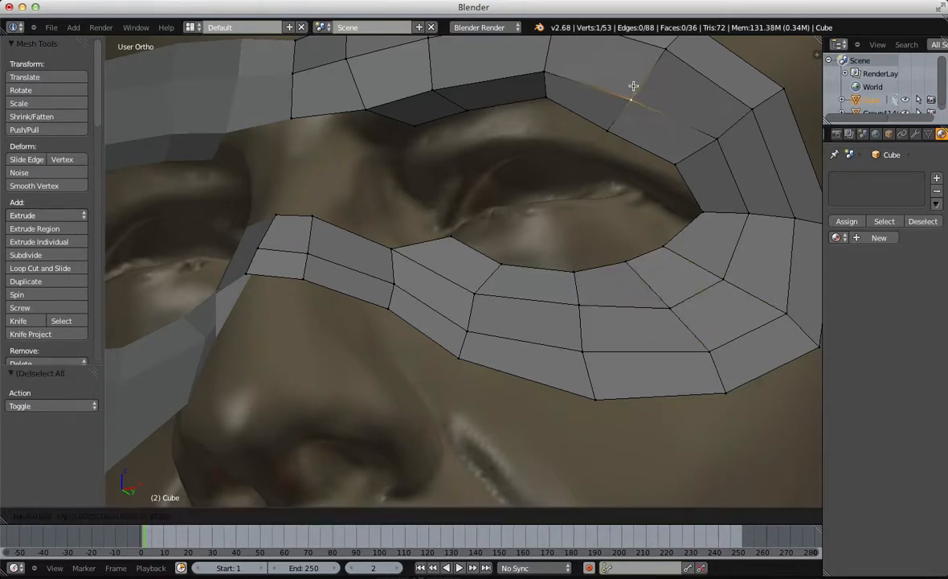
pyautogui.click(633, 92)
pyautogui.press('a')
pyautogui.rightClick(611, 129)
pyautogui.press('g')
pyautogui.click(625, 115)
# Step: Shift the innermost loop's vertices at and just above the outer eye corner outward onto the lid line
pyautogui.rightClick(678, 166)
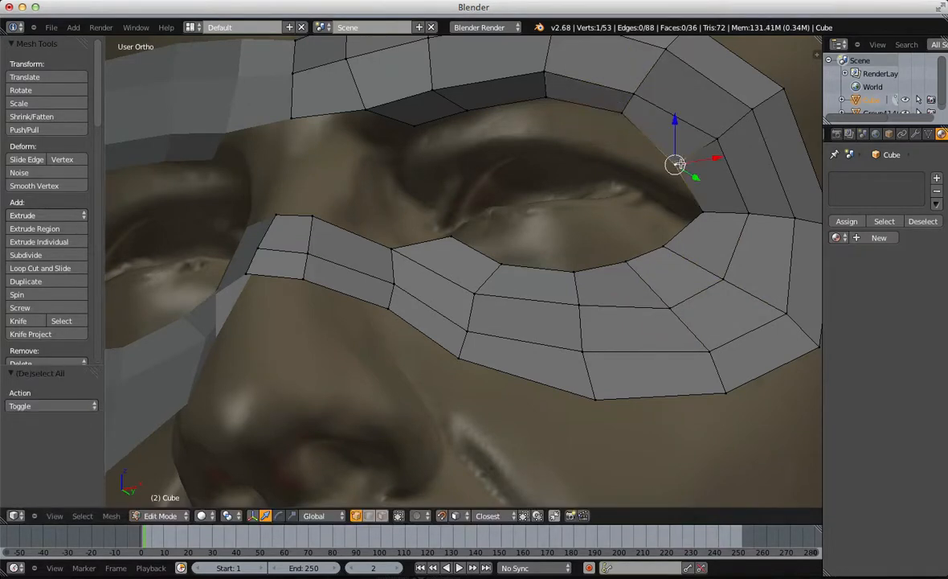
pyautogui.press('g')
pyautogui.click(696, 163)
pyautogui.press('a')
pyautogui.rightClick(706, 214)
pyautogui.press('g')
pyautogui.click(712, 215)
pyautogui.press('a')
# Step: Adjust the innermost vertices under the mid-eye and move the outer rim vertex below them toward the nose
pyautogui.moveTo(708, 213); pyautogui.dragTo(617, 304, button='middle')
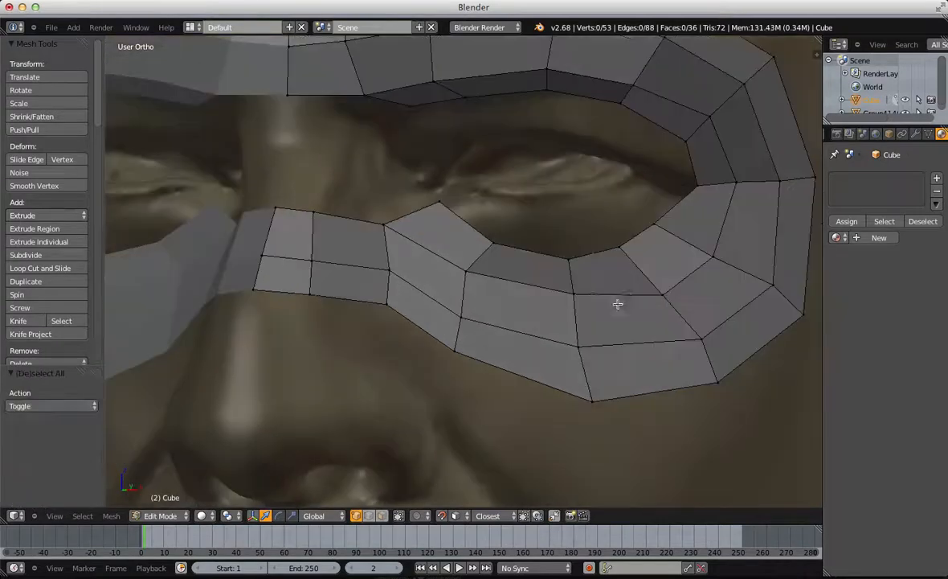
pyautogui.press('g')
pyautogui.click(564, 253)
pyautogui.press('a')
pyautogui.rightClick(596, 394)
pyautogui.press('g')
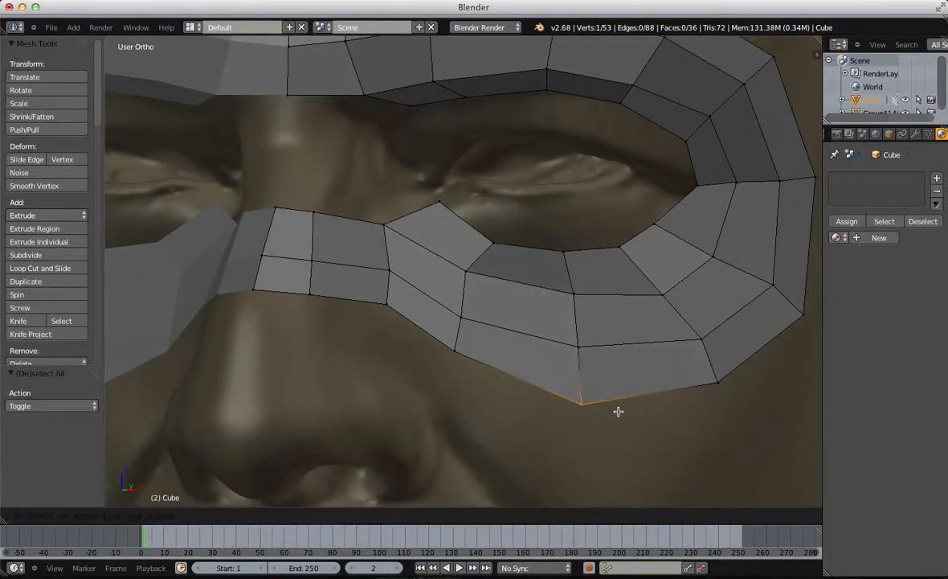
pyautogui.click(616, 410)
pyautogui.press('a')
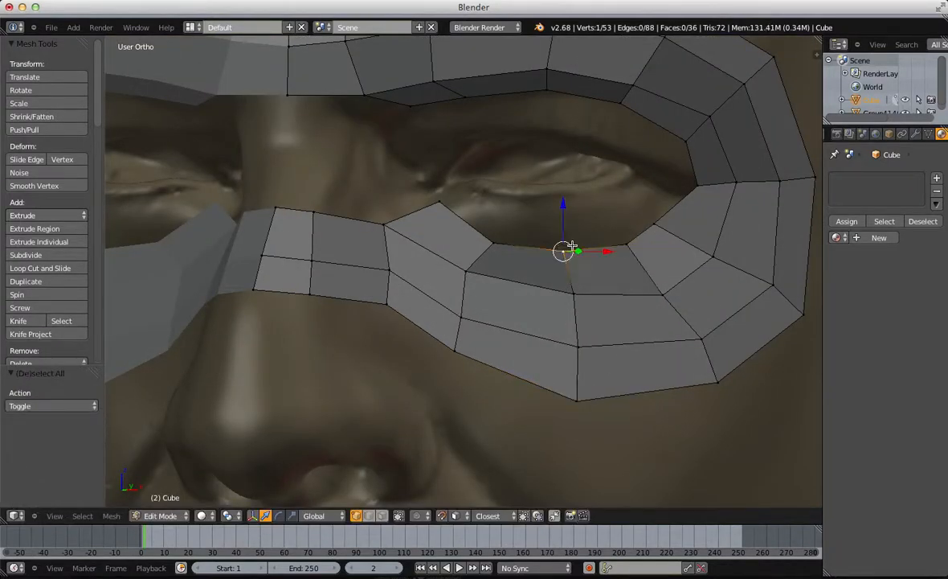
# Step: Move the innermost lower-lid vertex toward the nose and nudge the loop's end vertex near the tear duct
pyautogui.press('g')
pyautogui.click(483, 235)
pyautogui.press('a')
pyautogui.rightClick(449, 197)
pyautogui.press('g')
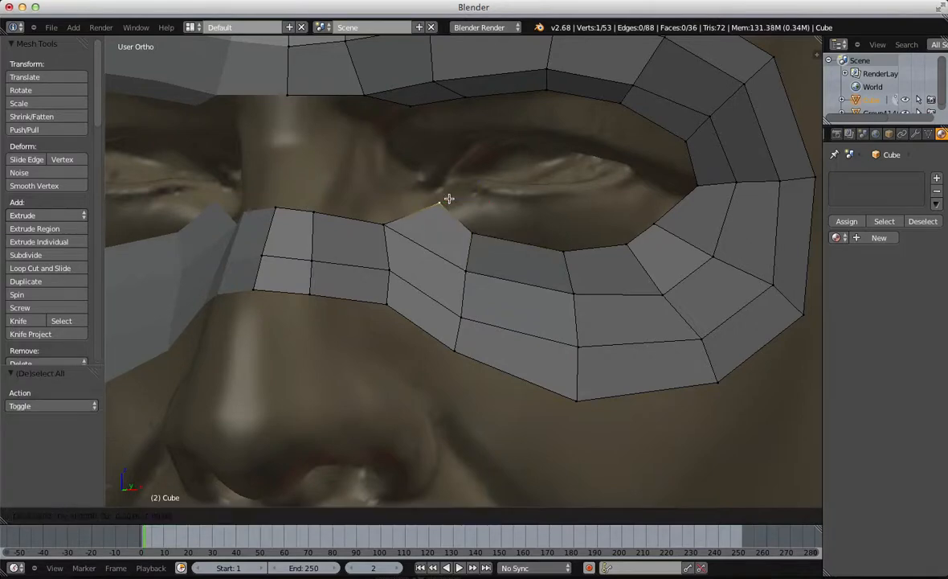
pyautogui.click(447, 200)
pyautogui.press('a')
# Step: Fill a quad between the upper and lower ends of the inner ring on the nose side of the eye
pyautogui.moveTo(438, 200); pyautogui.dragTo(415, 171, button='middle')
pyautogui.keyDown('shift'); pyautogui.rightClick(363, 240); pyautogui.keyUp('shift')
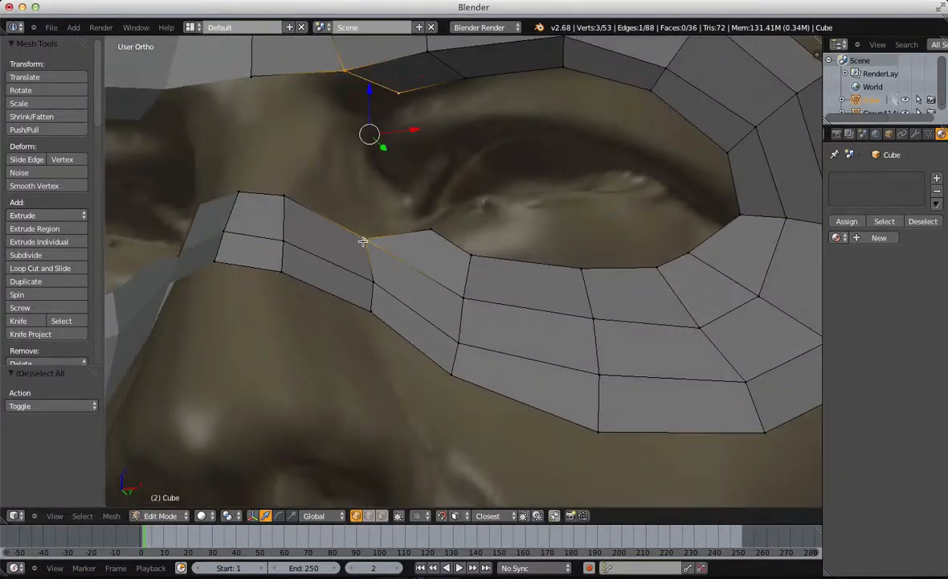
pyautogui.press('f')
pyautogui.press('a')
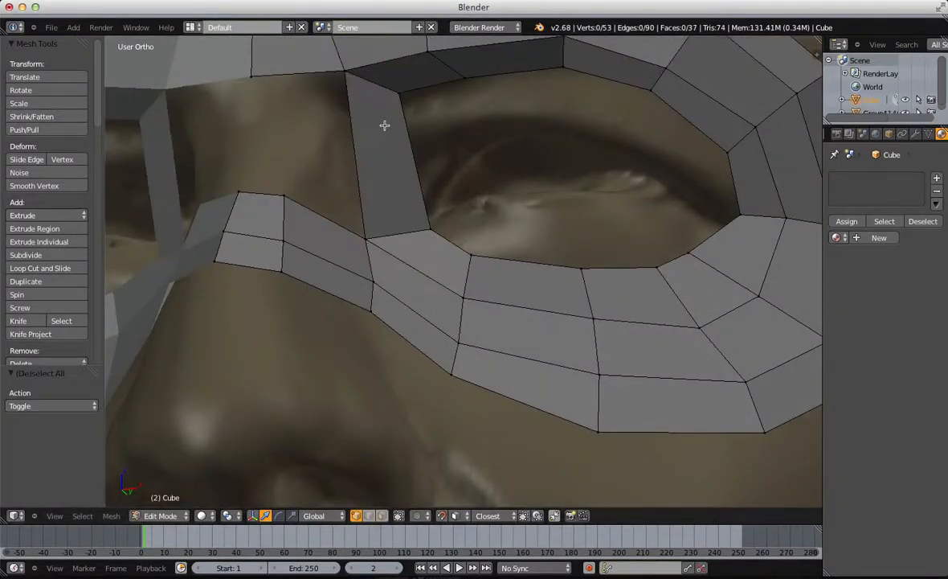
# Step: Add two evenly spaced loop cuts across the tall face beside the nose
pyautogui.hotkey('ctrl', 'Tab')
pyautogui.click(398, 215)
pyautogui.keyDown('alt'); pyautogui.rightClick(376, 74); pyautogui.keyUp('alt')
pyautogui.scroll(-5, 425, 80)
pyautogui.moveTo(498, 165); pyautogui.dragTo(459, 206, button='middle')
pyautogui.scroll(3, 459, 206)
pyautogui.press('a')
pyautogui.hotkey('ctrl', 'r')
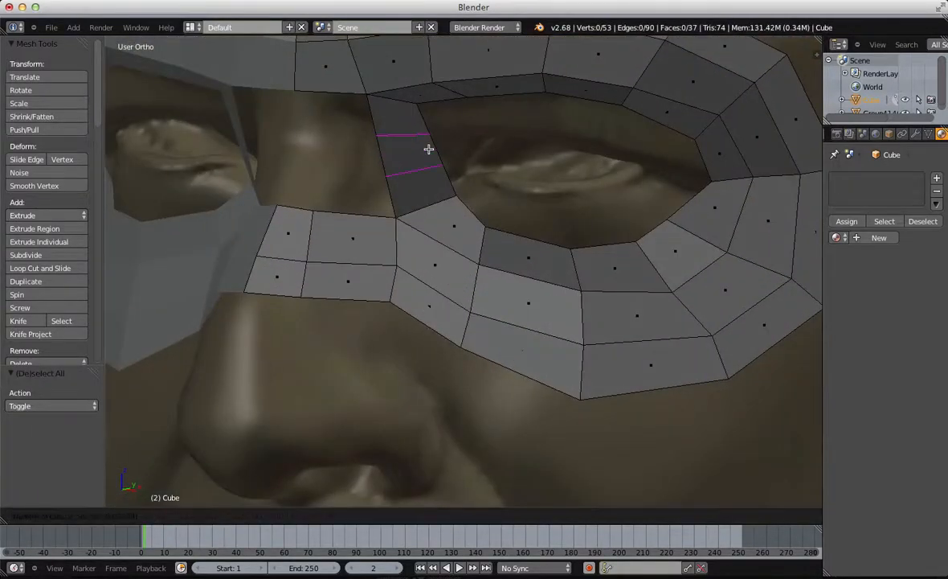
pyautogui.click(429, 149)
pyautogui.click(429, 149)
# Step: Move the two new cut edges -0.046 X, -0.004 Y and -0.021 Z toward the nose, and return to vertex selection
pyautogui.moveTo(429, 148); pyautogui.dragTo(446, 136, button='middle')
pyautogui.press('g')
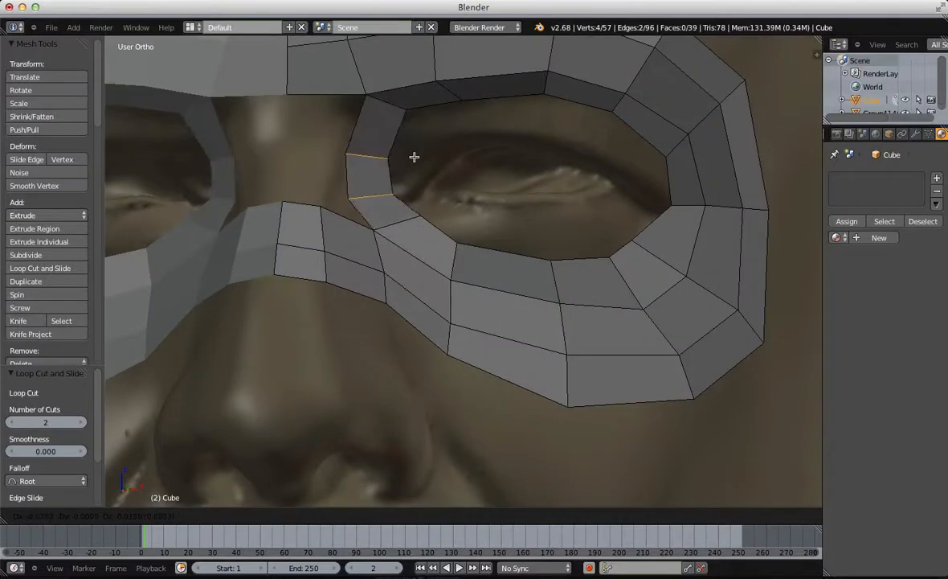
pyautogui.click(378, 145)
pyautogui.hotkey('ctrl', 'Tab')
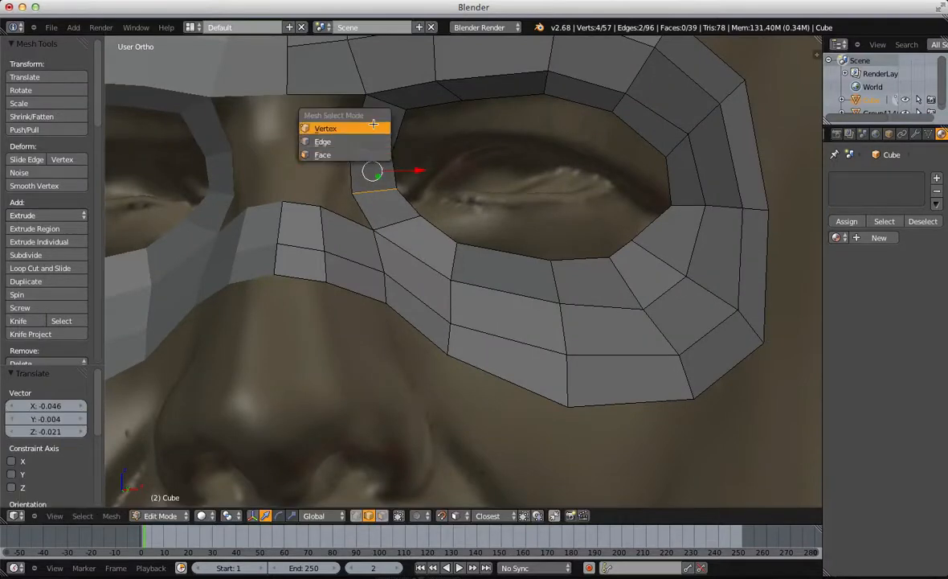
pyautogui.click(373, 127)
pyautogui.press('a')
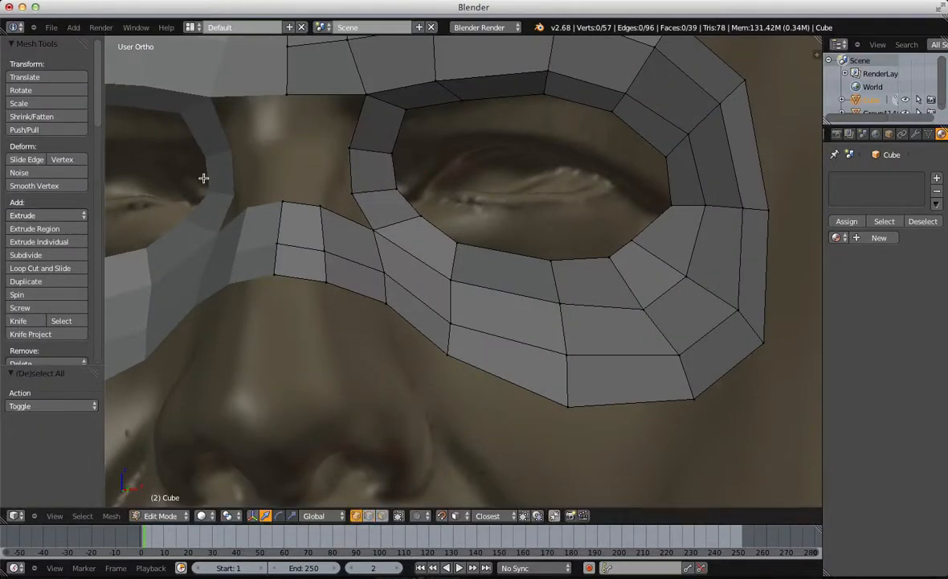
# Step: Move the lower nose-side vertex of the new strip 0.018 X, 0.006 Y and 0.018 Z to smooth the inner eye corner
pyautogui.moveTo(204, 178); pyautogui.dragTo(65, 187, button='middle')
pyautogui.moveTo(347, 176); pyautogui.dragTo(375, 197, button='middle')
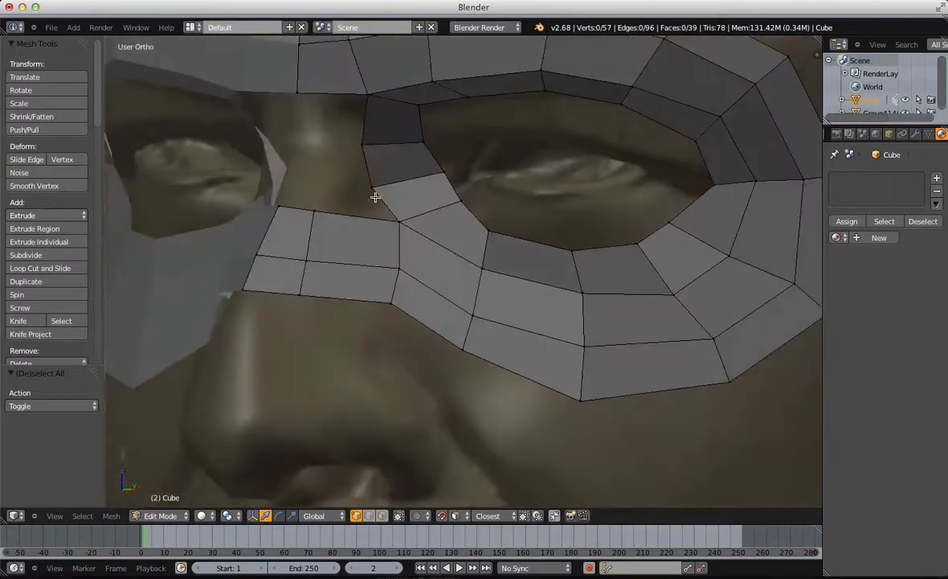
pyautogui.scroll(2, 477, 183)
pyautogui.keyDown('shift'); pyautogui.moveTo(351, 143); pyautogui.dragTo(383, 211, button='middle'); pyautogui.keyUp('shift')
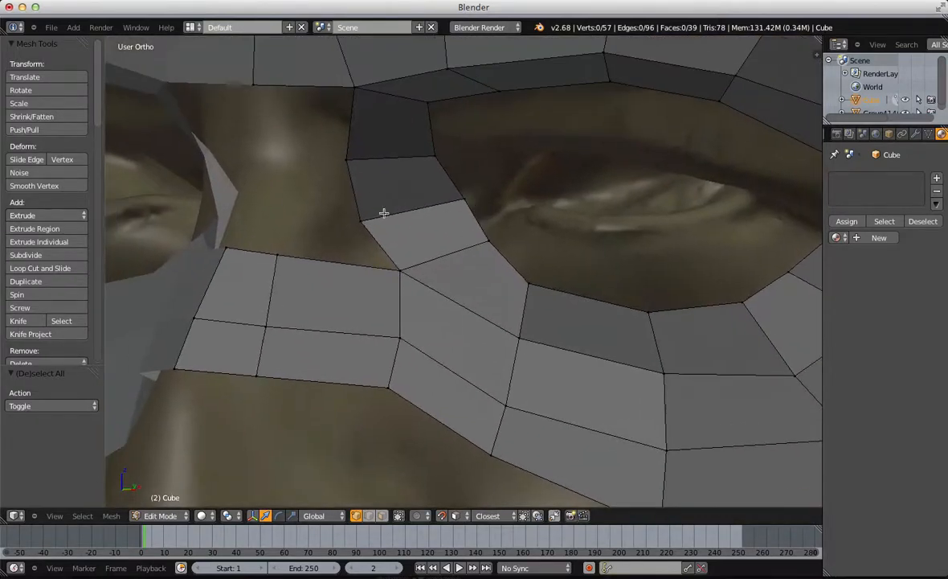
pyautogui.moveTo(201, 177); pyautogui.dragTo(227, 170, button='middle')
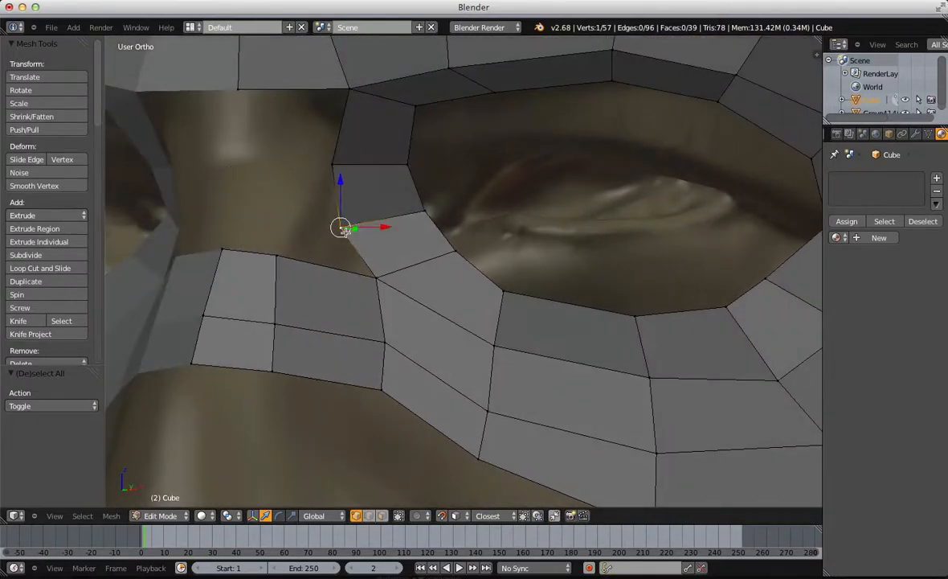
pyautogui.moveTo(345, 230); pyautogui.dragTo(336, 164)
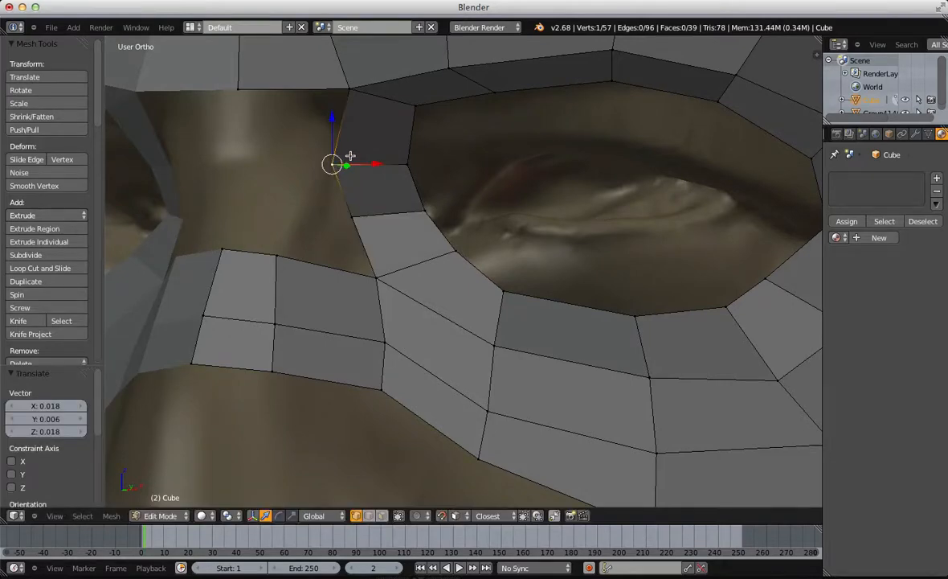
pyautogui.press('a')
pyautogui.scroll(-5, 366, 208)
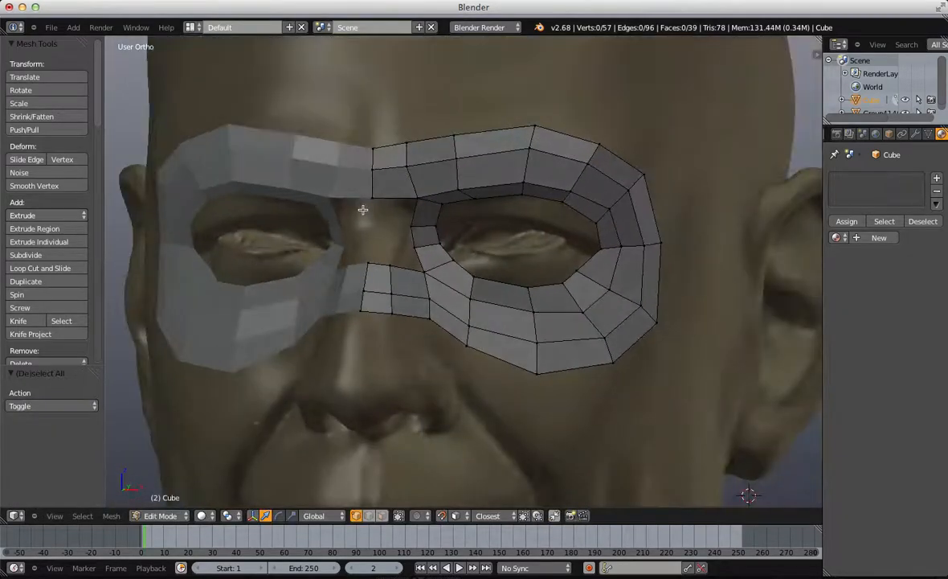
# Step: Look up the Mesh: F2 add-on in the user preferences and close them
pyautogui.hotkey('ctrl', 'alt', 'u')
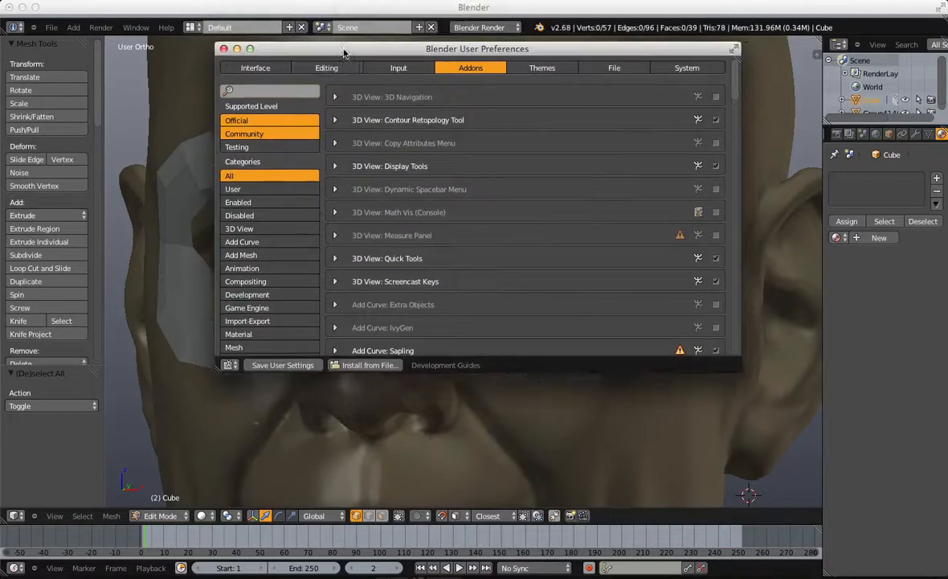
pyautogui.write('F2')
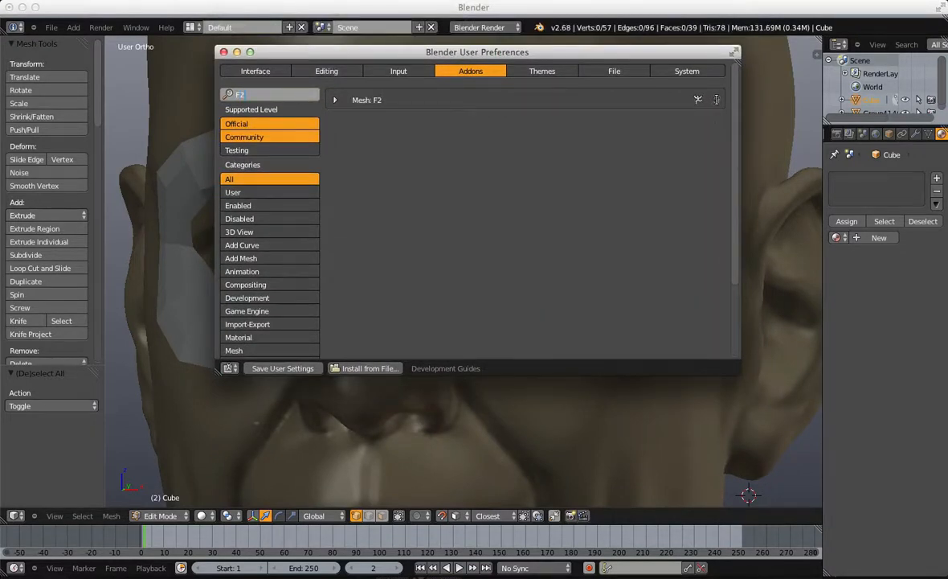
pyautogui.click(224, 52)
# Step: Fill a quad with F2 from the corner between nose bridge and eye ring, moving its new vertex 0.048 X, 0.010 Y, -0.019 Z
pyautogui.scroll(3, 258, 88)
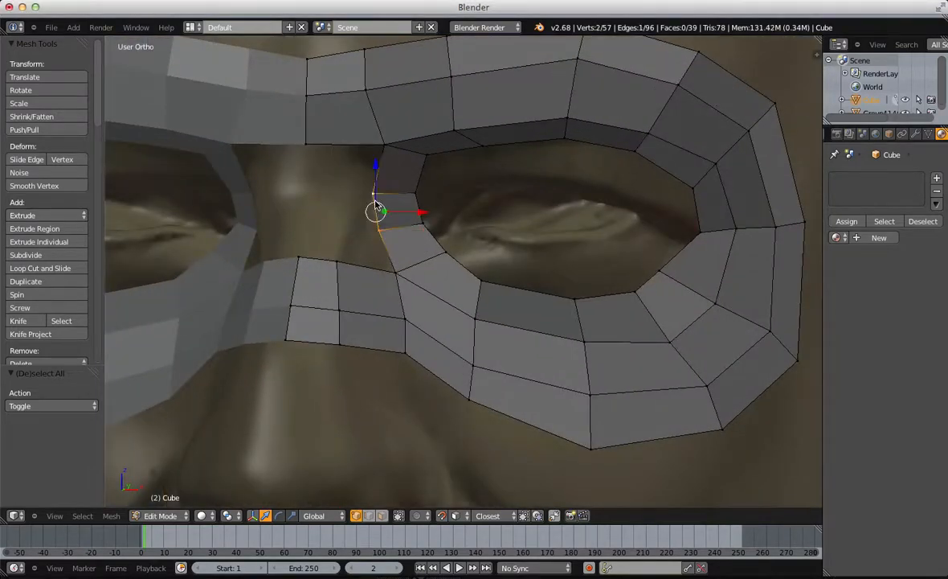
pyautogui.rightClick(392, 270)
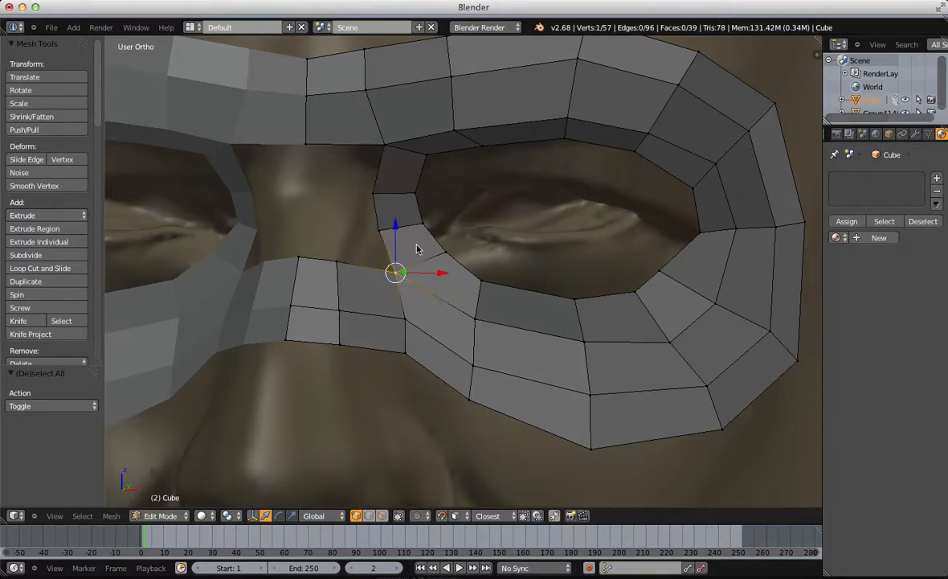
pyautogui.keyDown('ctrl'); pyautogui.click(325, 222); pyautogui.keyUp('ctrl')
pyautogui.press('f')
pyautogui.click(363, 246)
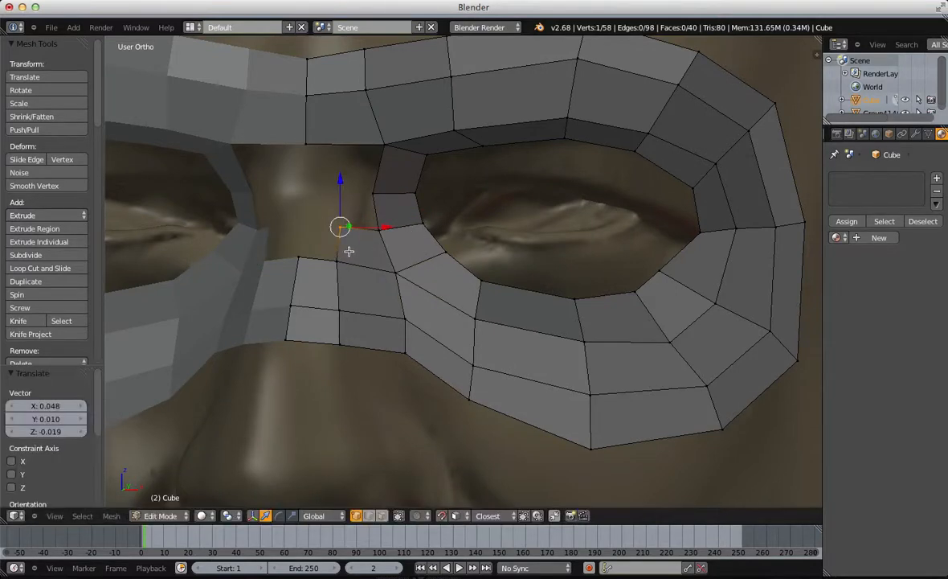
# Step: Fill the next nose-bridge quad toward the midline with F2, moving its new vertex 0.042 X, 0.009 Y and -0.008 Z
pyautogui.press('a')
pyautogui.rightClick(332, 263)
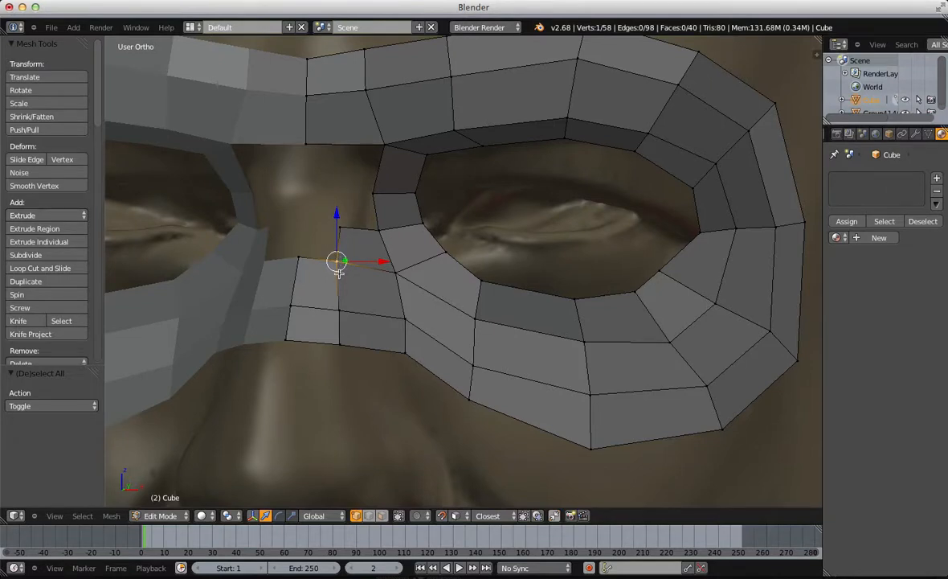
pyautogui.keyDown('ctrl'); pyautogui.click(301, 227); pyautogui.keyUp('ctrl')
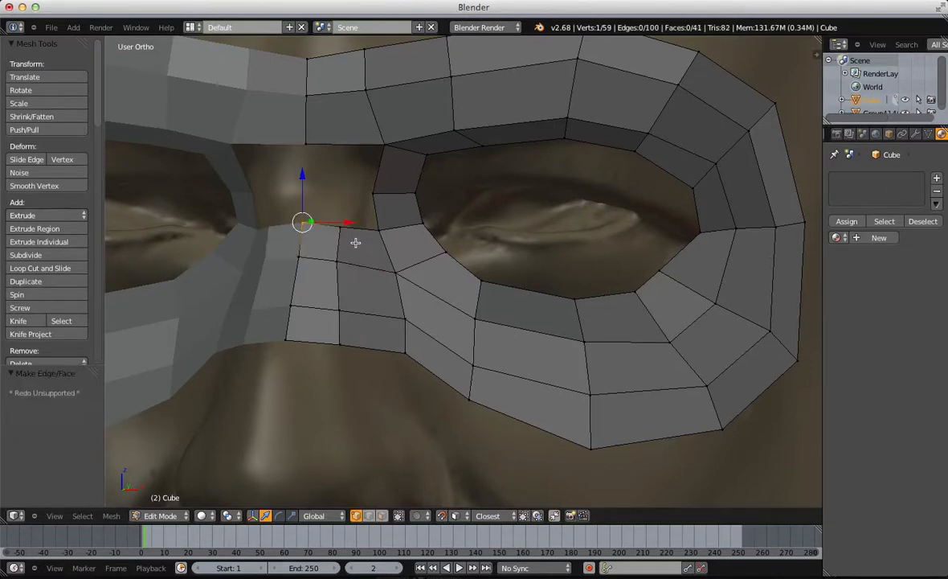
pyautogui.press('f')
pyautogui.press('g')
pyautogui.click(354, 251)
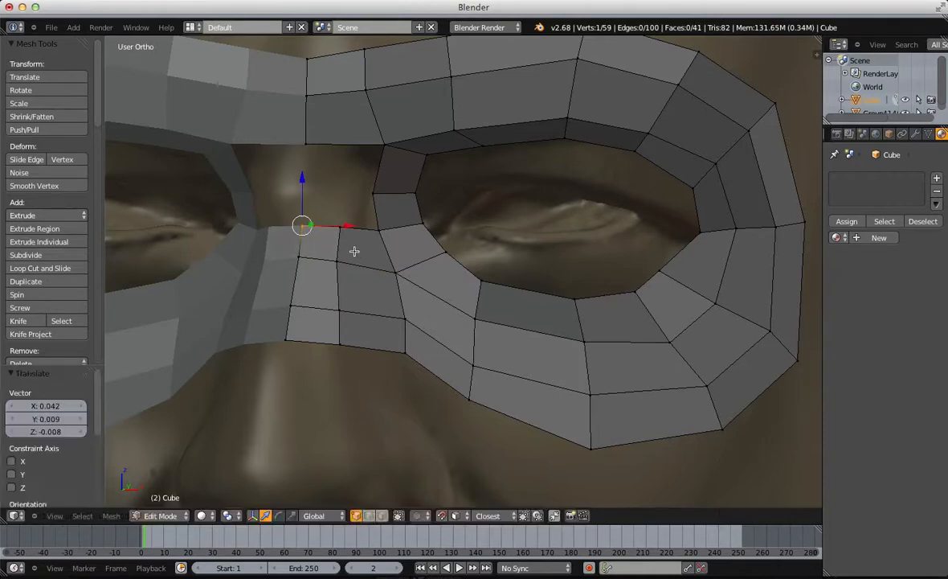
pyautogui.press('a')
# Step: Fill a quad with F2 one row higher beside the inner eye corner and reposition its new vertex
pyautogui.scroll(-4, 339, 239)
pyautogui.moveTo(339, 239)
pyautogui.mouseDown(button='middle')
pyautogui.moveTo(357, 148)
pyautogui.moveTo(336, 236)
pyautogui.mouseUp(button='middle')
pyautogui.scroll(2, 337, 236)
pyautogui.scroll(6, 337, 237)
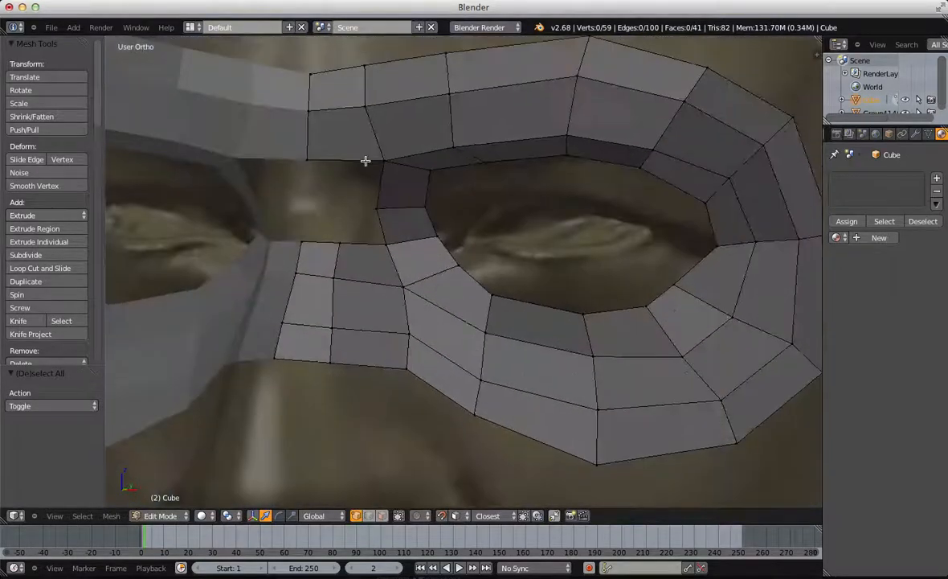
pyautogui.moveTo(364, 161); pyautogui.dragTo(410, 187, button='middle')
pyautogui.rightClick(468, 272)
pyautogui.press('f')
pyautogui.press('g')
pyautogui.click(434, 251)
pyautogui.press('a')
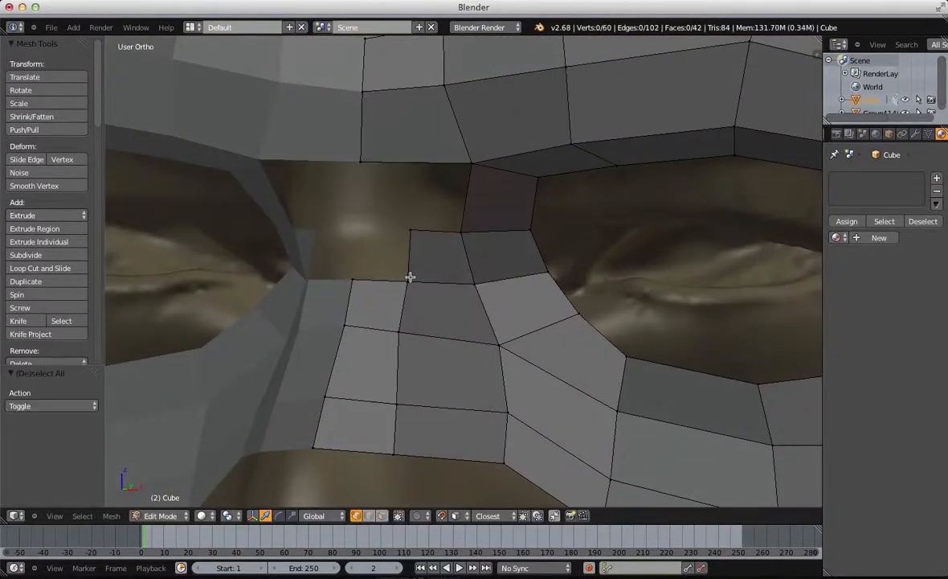
# Step: Fill the adjoining quad in that row up to the mirror midline and adjust its new vertex
pyautogui.rightClick(409, 278)
pyautogui.press('f')
pyautogui.press('g')
pyautogui.click(388, 256)
pyautogui.press('a')
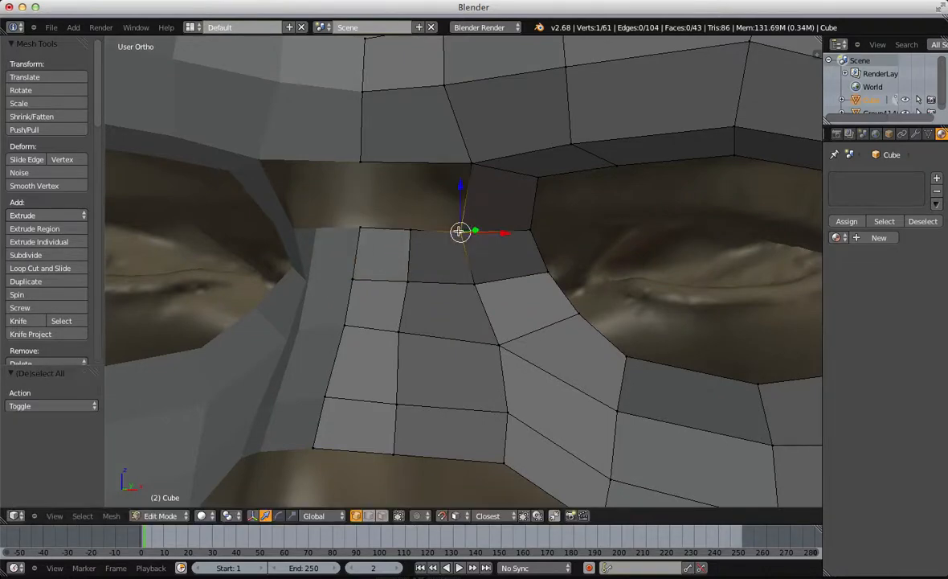
# Step: Add one loop cut through the two brow quads beside the midline and shift the new edges slightly
pyautogui.scroll(-5, 426, 187)
pyautogui.hotkey('ctrl', 'r')
pyautogui.click(435, 190)
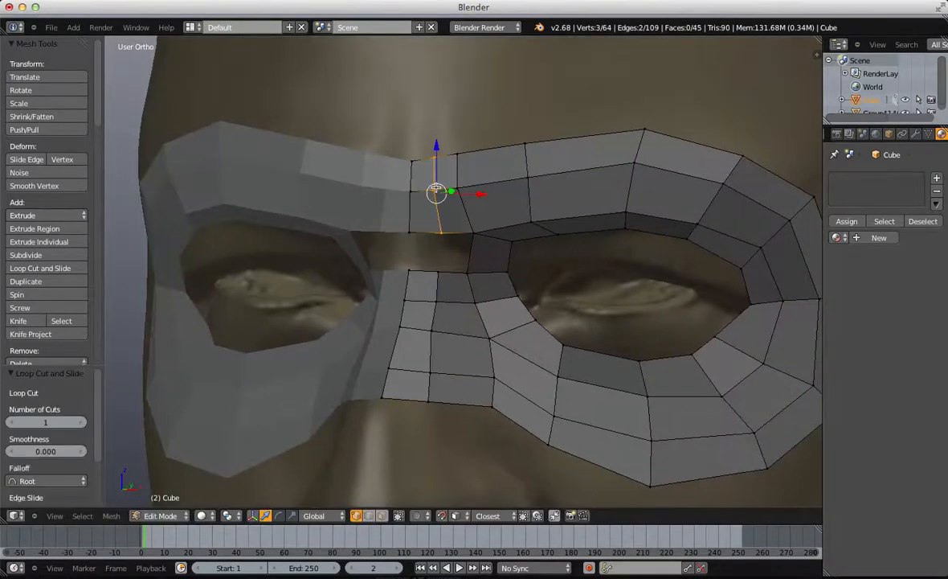
pyautogui.click(435, 189)
pyautogui.hotkey('ctrl', 'z')
pyautogui.scroll(5, 434, 186)
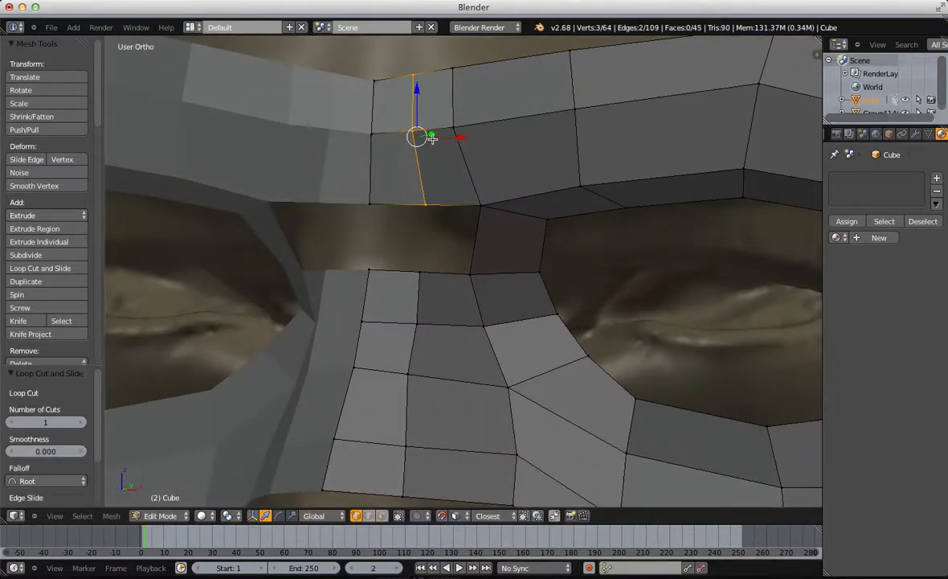
pyautogui.press('g')
pyautogui.click(433, 138)
pyautogui.press('a')
# Step: Close the remaining gap between brow and nose bridge with two quad faces
pyautogui.scroll(-3, 432, 140)
pyautogui.moveTo(431, 140); pyautogui.dragTo(373, 169, button='middle')
pyautogui.scroll(2, 426, 162)
pyautogui.press('b')
pyautogui.moveTo(373, 174); pyautogui.dragTo(487, 287)
pyautogui.press('f')
pyautogui.press('a')
pyautogui.press('b')
pyautogui.press('f')
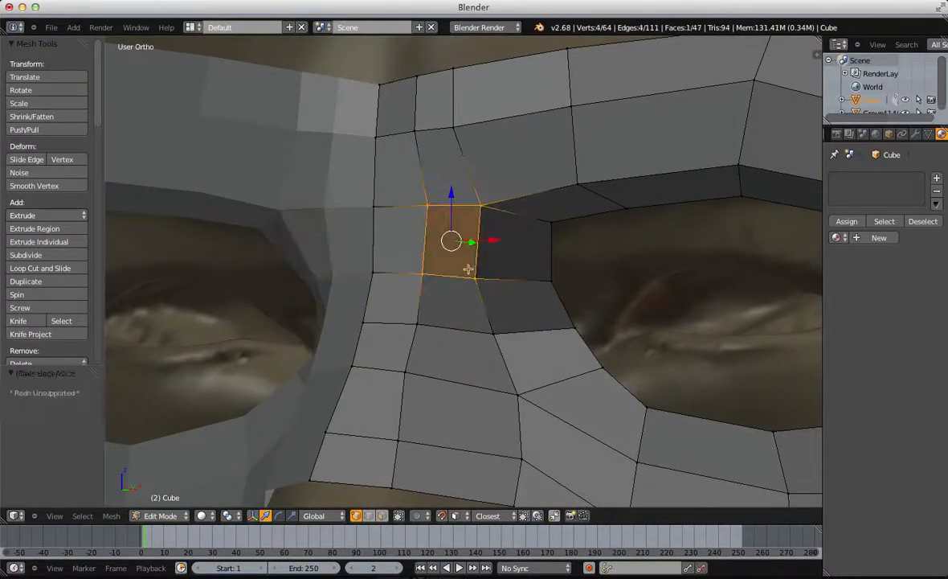
pyautogui.press('a')
# Step: Add one vertical loop cut through the column of quads running from the brow down the side of the nose
pyautogui.scroll(-4, 457, 230)
pyautogui.moveTo(457, 231); pyautogui.dragTo(473, 234, button='middle')
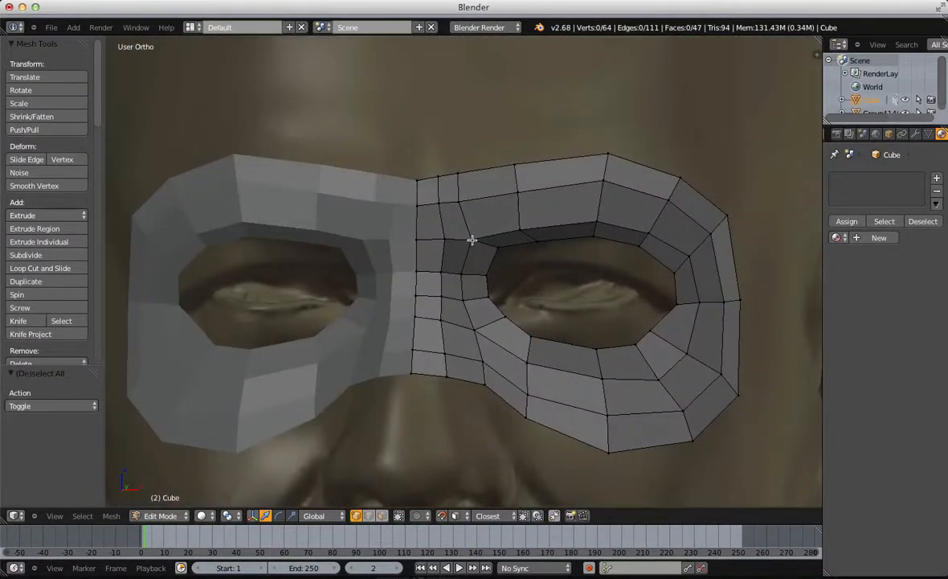
pyautogui.scroll(3, 472, 240)
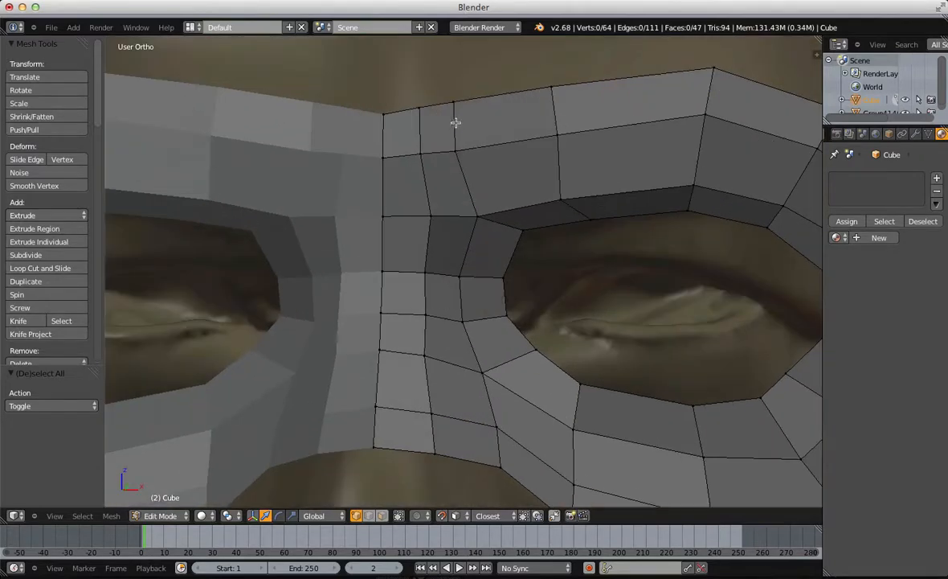
pyautogui.scroll(-3, 421, 267)
pyautogui.moveTo(434, 234); pyautogui.dragTo(447, 210, button='middle')
pyautogui.press('b')
pyautogui.moveTo(487, 207); pyautogui.dragTo(538, 295)
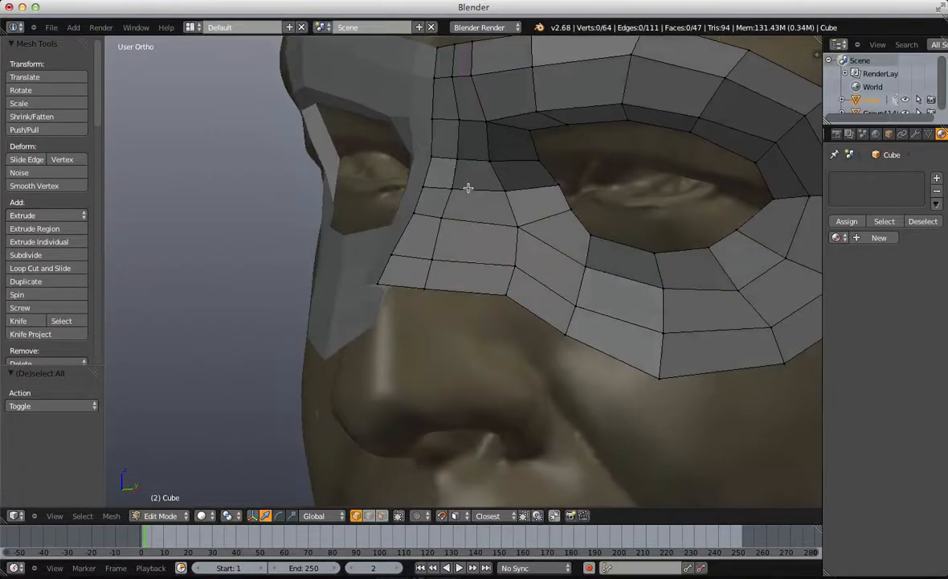
pyautogui.hotkey('ctrl', 'r')
pyautogui.click(470, 184)
pyautogui.rightClick(470, 184)
pyautogui.moveTo(470, 185); pyautogui.dragTo(432, 277, button='middle')
pyautogui.hotkey('ctrl', 'r')
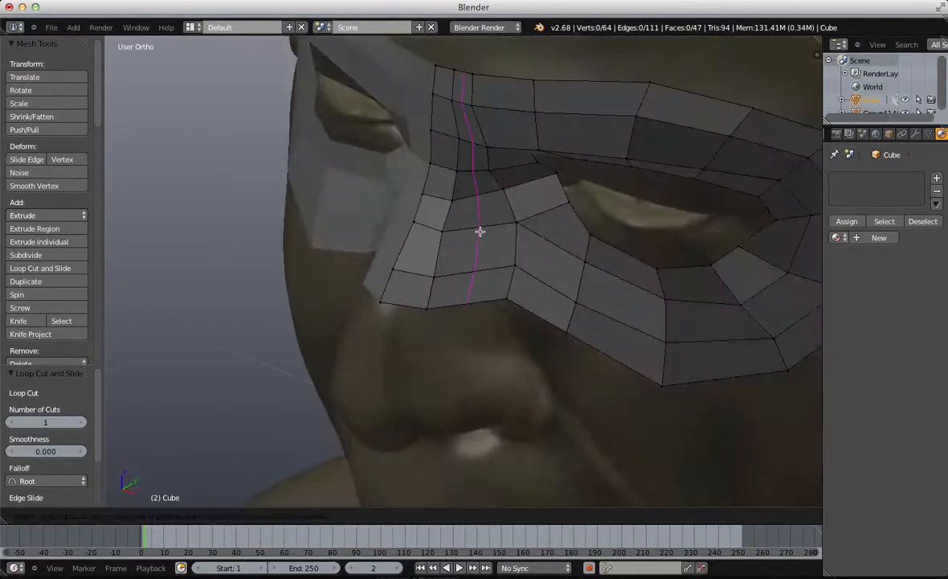
pyautogui.click(481, 228)
pyautogui.rightClick(481, 231)
pyautogui.press('a')
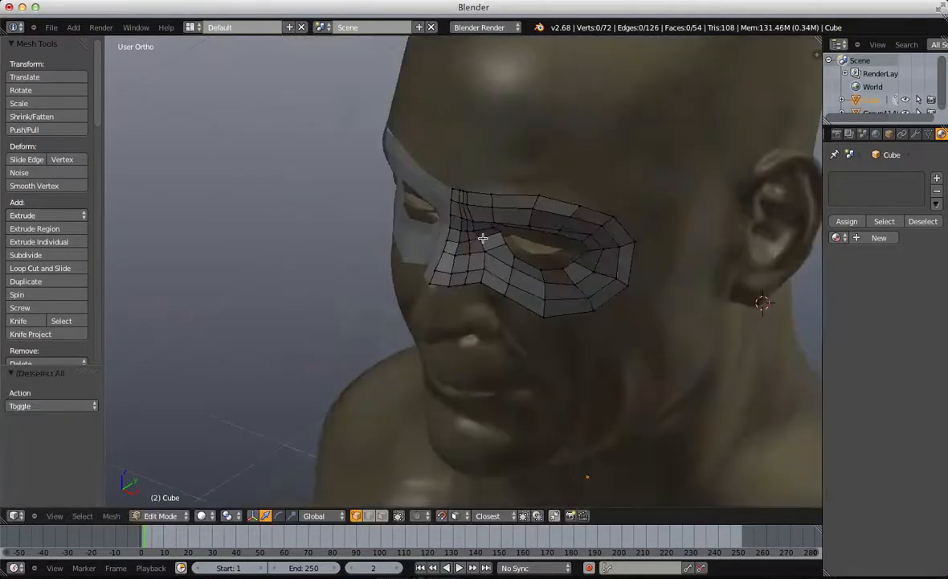
# Step: Edge-slide the four-vertex loop around the inner eye corner toward the eye with a factor of -0.300
pyautogui.moveTo(482, 238); pyautogui.dragTo(533, 213, button='middle')
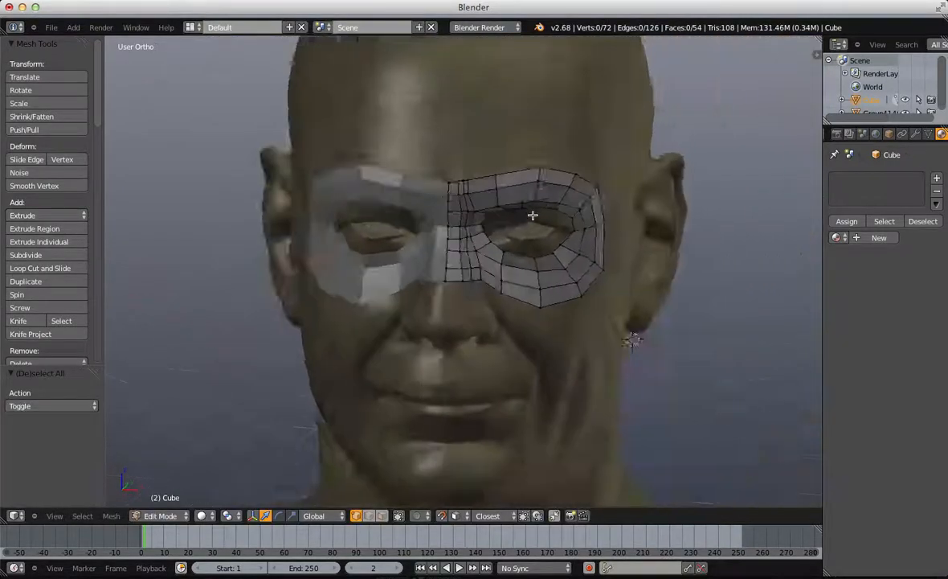
pyautogui.scroll(6, 482, 201)
pyautogui.keyDown('alt'); pyautogui.rightClick(479, 238); pyautogui.keyUp('alt')
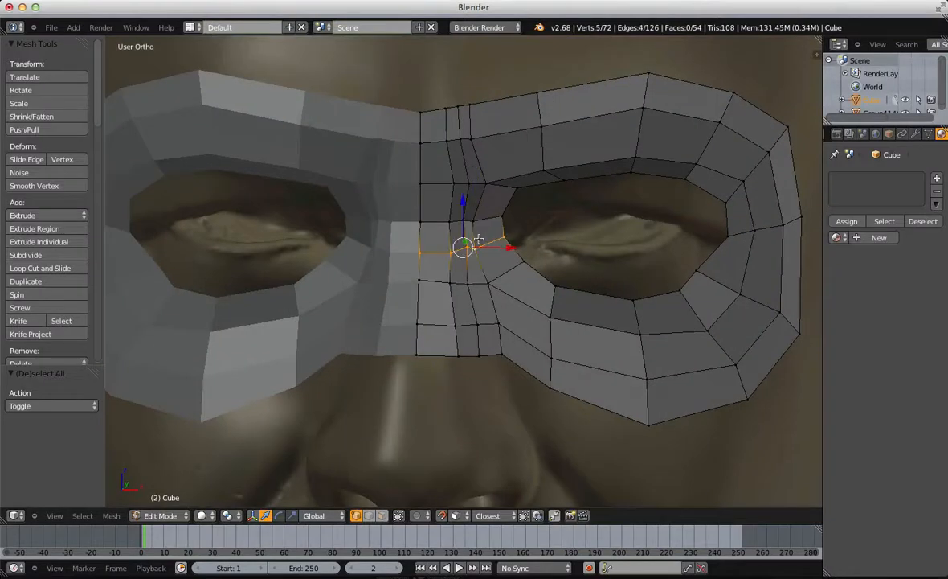
pyautogui.press('a')
pyautogui.keyDown('alt'); pyautogui.rightClick(480, 233); pyautogui.keyUp('alt')
pyautogui.press('g')
pyautogui.press('g')
pyautogui.click(498, 228)
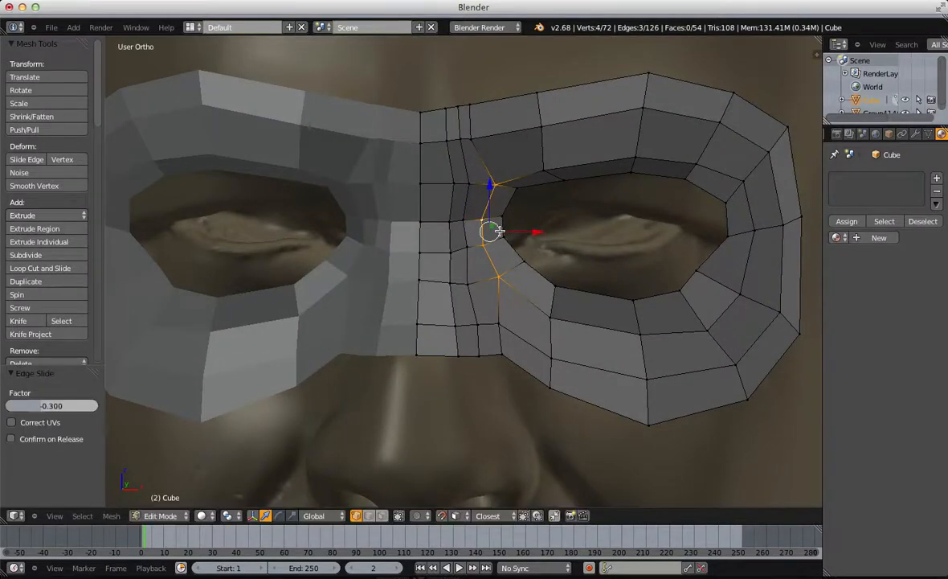
pyautogui.press('a')
# Step: Move the two lowest vertices of the nose-side loop outward and edge-slide the loop beside the midline by 0.300
pyautogui.press('b')
pyautogui.moveTo(487, 313); pyautogui.dragTo(533, 374)
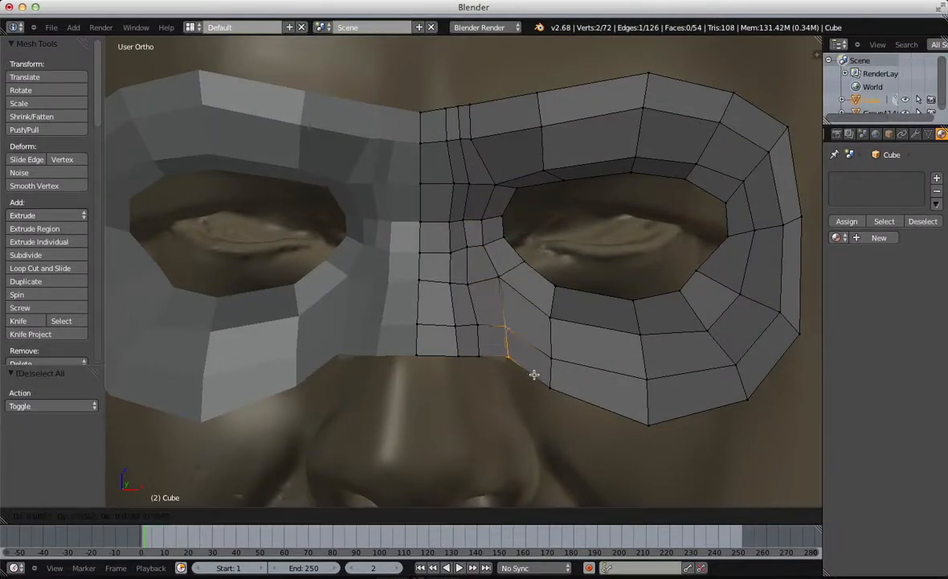
pyautogui.keyDown('alt'); pyautogui.rightClick(445, 314); pyautogui.keyUp('alt')
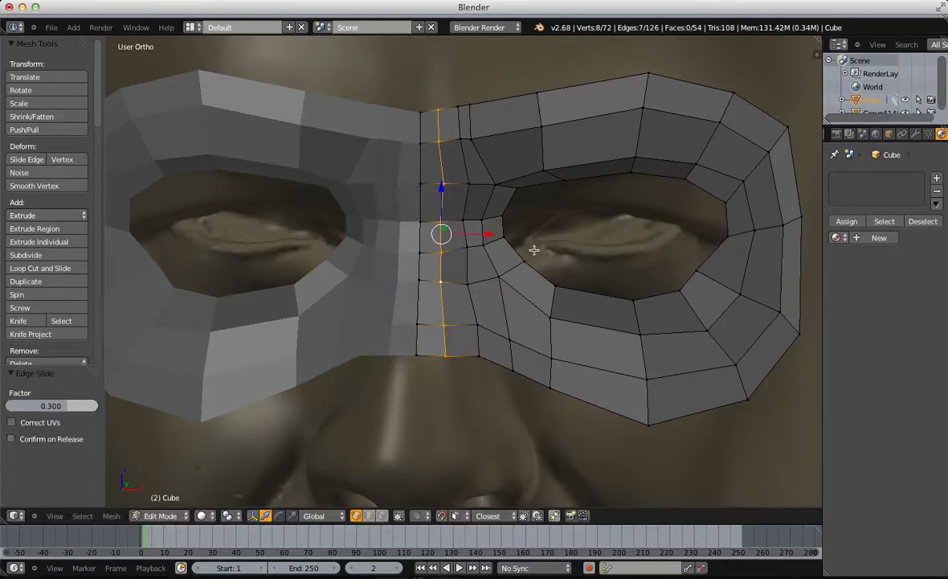
# Step: Check the mask in Object Mode, return to Edit Mode and move the brow vertex above the inner eye corner outward
pyautogui.press('Tab')
pyautogui.scroll(-6, 499, 249)
pyautogui.moveTo(494, 263); pyautogui.dragTo(442, 224, button='middle')
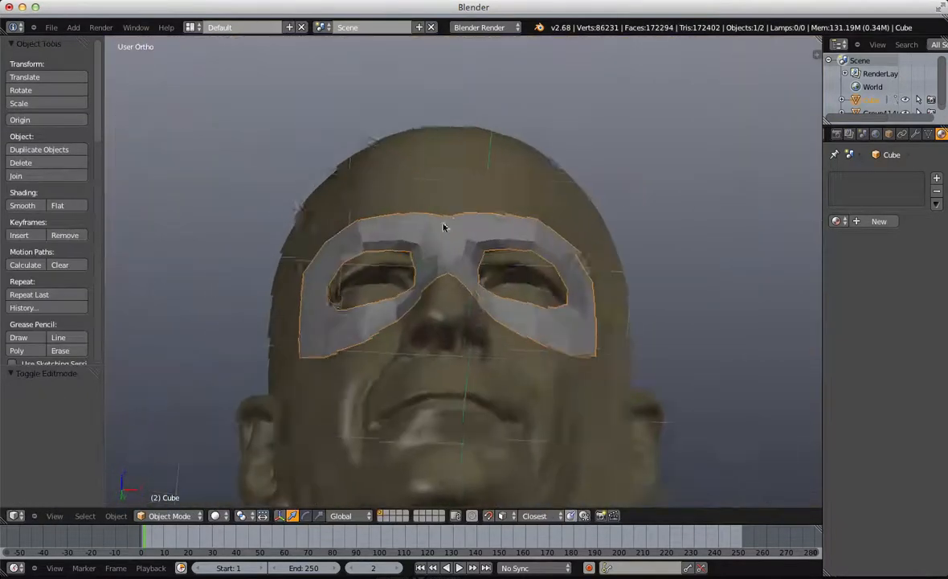
pyautogui.press('Tab')
pyautogui.scroll(8, 424, 108)
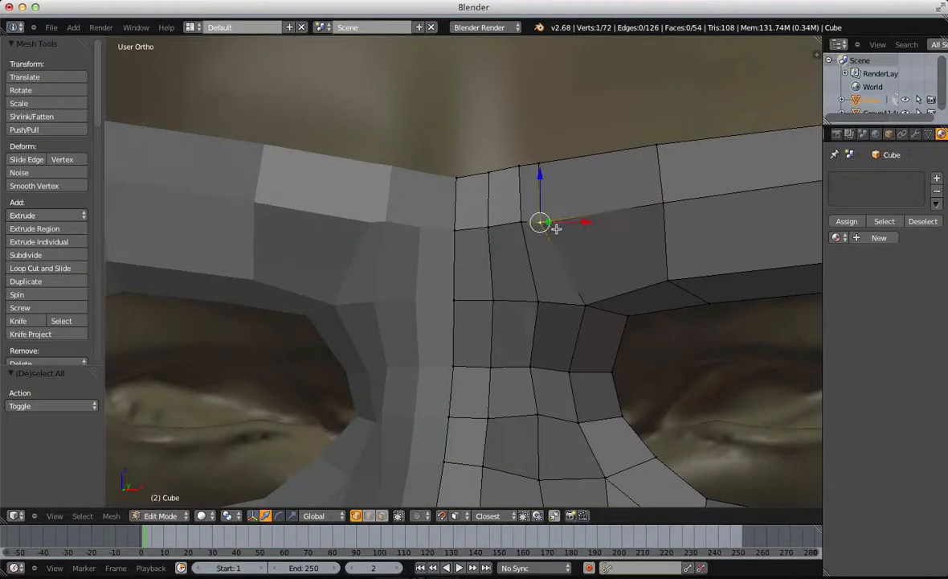
pyautogui.press('g')
pyautogui.click(566, 225)
pyautogui.press('a')
# Step: Extrude the short upper brow edge -0.021 X, -0.004 Y, 0.059 Z, and extrude again to the midline, rotated -42.565°
pyautogui.rightClick(479, 168)
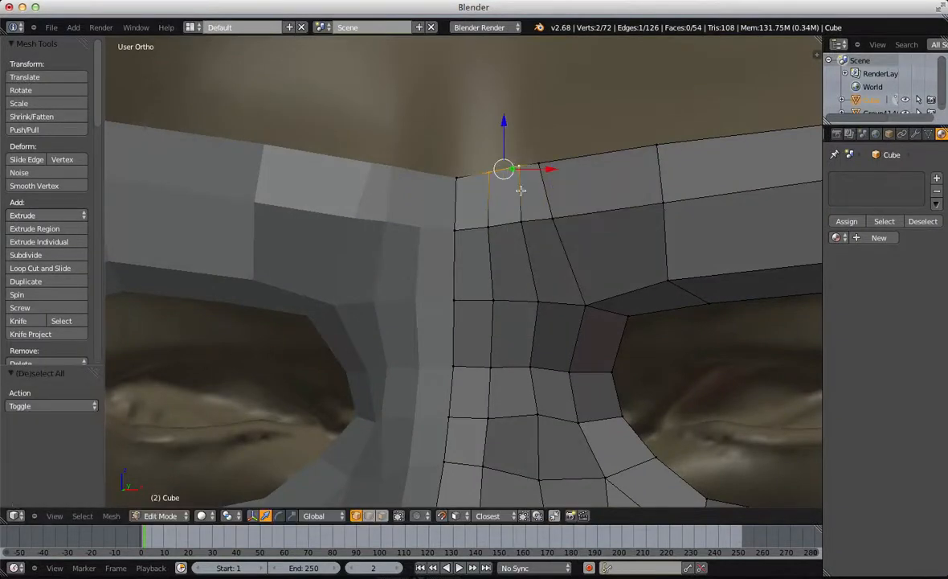
pyautogui.press('e')
pyautogui.click(483, 246)
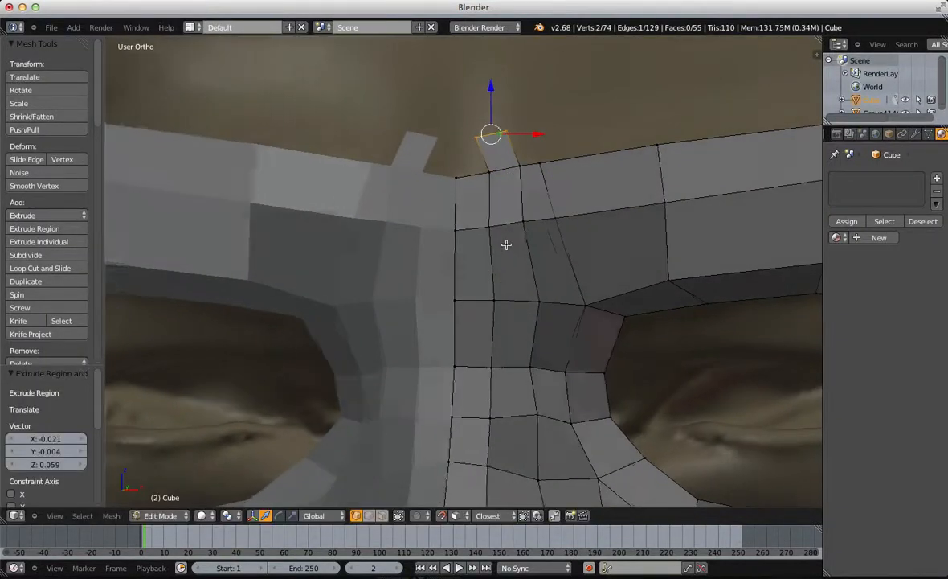
pyautogui.press('s')
pyautogui.click(538, 159)
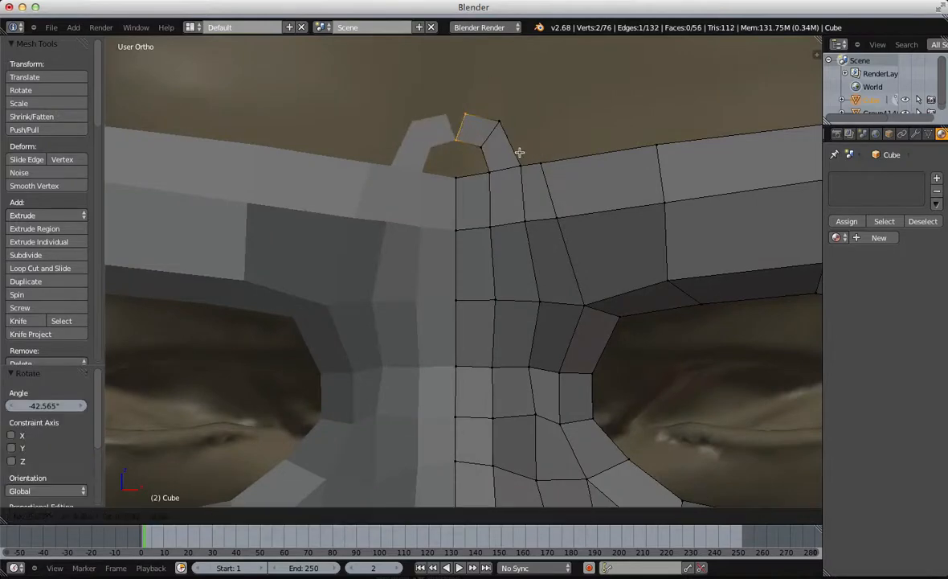
pyautogui.click(499, 151)
# Step: Fill the small gap enclosed by the new brow extrusion at the midline with a quad
pyautogui.press('a')
pyautogui.press('b')
pyautogui.moveTo(442, 131); pyautogui.dragTo(493, 194)
pyautogui.press('f')
pyautogui.press('a')
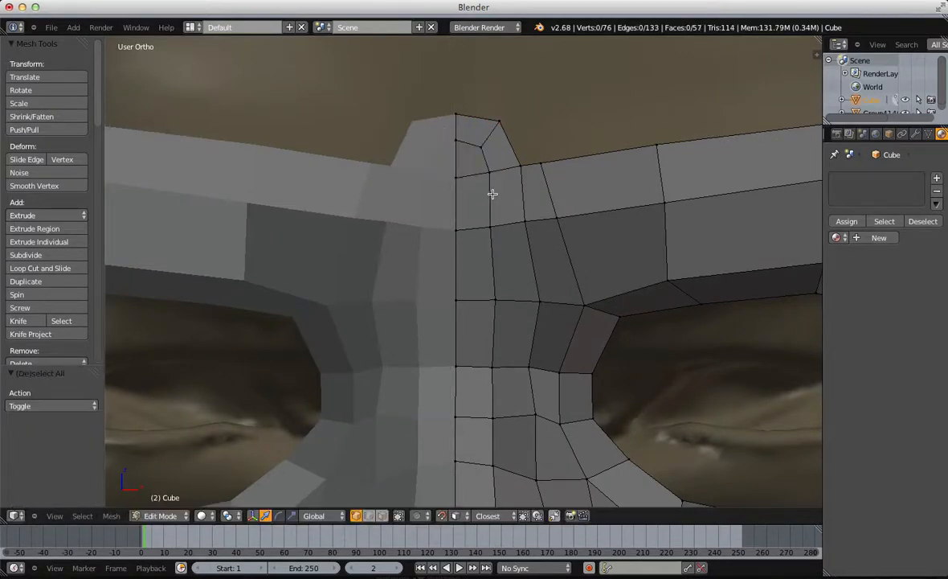
# Step: Slide the upper brow edge above the inner eye corner outward by a factor of -0.300, and rotate and reposition it
pyautogui.scroll(-6, 492, 193)
pyautogui.press('a')
pyautogui.moveTo(473, 298); pyautogui.dragTo(432, 300, button='middle')
pyautogui.press('a')
pyautogui.scroll(2, 447, 178)
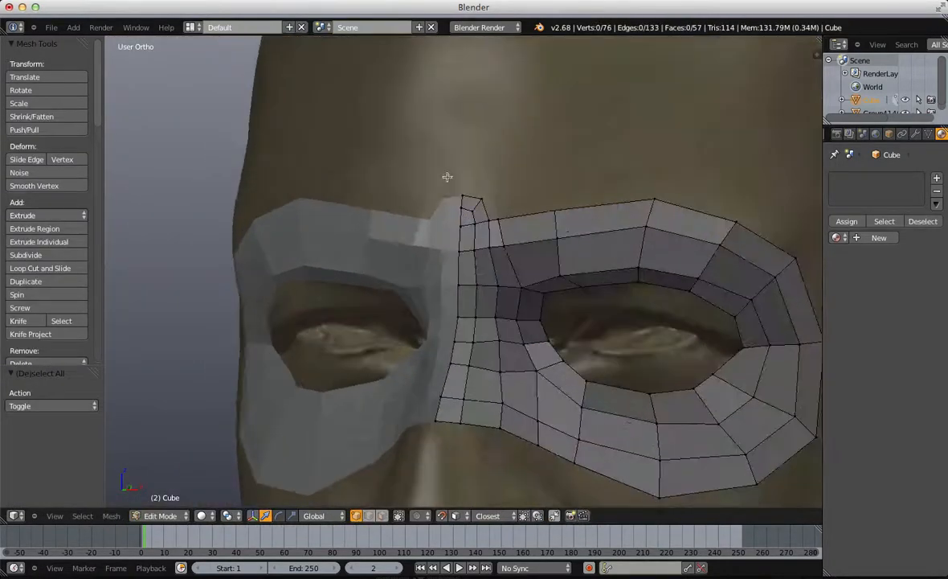
pyautogui.keyDown('shift'); pyautogui.rightClick(510, 241); pyautogui.keyUp('shift')
pyautogui.press('g')
pyautogui.click(578, 241)
pyautogui.press('r')
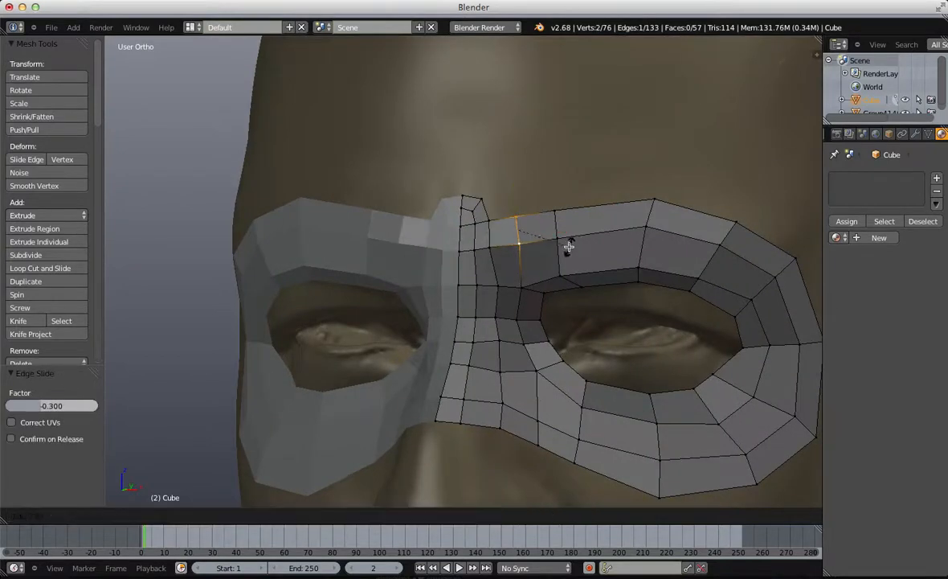
pyautogui.click(557, 250)
pyautogui.press('g')
pyautogui.click(552, 252)
pyautogui.press('a')
# Step: Slide the next brow edges above the eye outward to even out the quad spacing
pyautogui.press('b')
pyautogui.moveTo(548, 195); pyautogui.dragTo(599, 292)
pyautogui.click(582, 288)
pyautogui.press('b')
pyautogui.press('g')
pyautogui.press('g')
pyautogui.click(603, 287)
pyautogui.press('a')
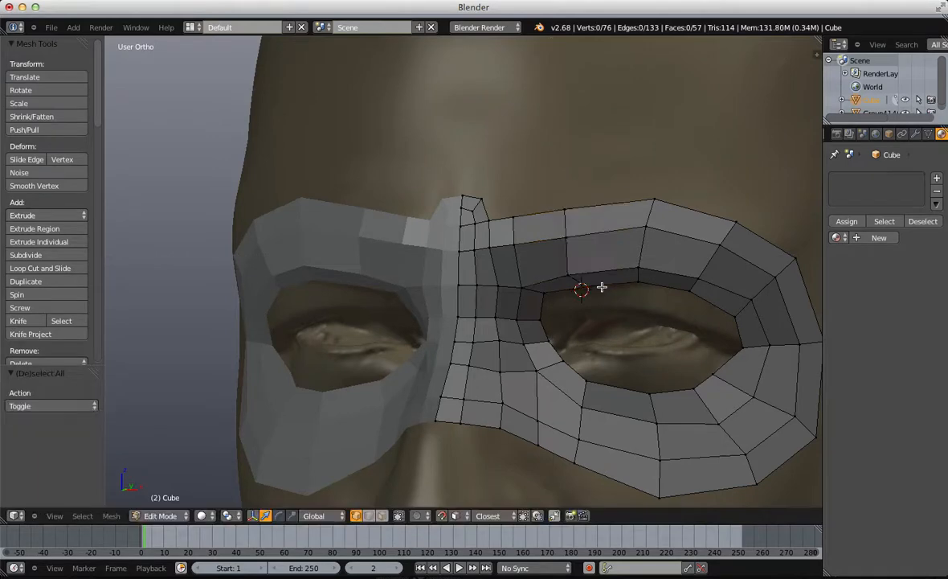
# Step: Fill a quad with F2 above the brow beside the midline extrusion and move its new vertex outward
pyautogui.press('a')
pyautogui.moveTo(578, 296); pyautogui.dragTo(480, 173, button='middle')
pyautogui.keyDown('shift'); pyautogui.moveTo(457, 125); pyautogui.dragTo(472, 211, button='middle'); pyautogui.keyUp('shift')
pyautogui.scroll(3, 469, 207)
pyautogui.rightClick(417, 135)
pyautogui.press('f')
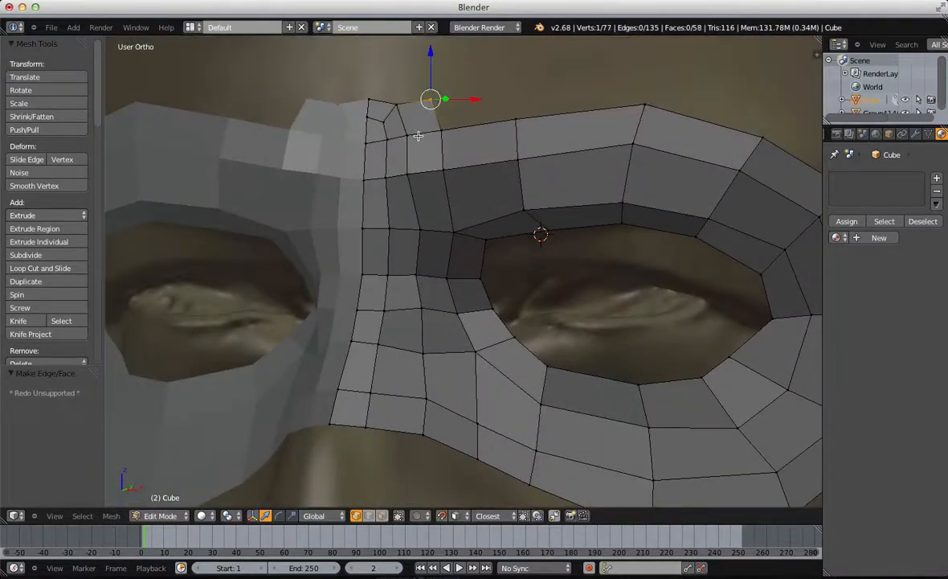
pyautogui.press('g')
pyautogui.click(469, 108)
pyautogui.press('a')
# Step: Move the upper brow vertex beside the new quad outward and fill another quad from it with F2
pyautogui.rightClick(452, 125)
pyautogui.press('g')
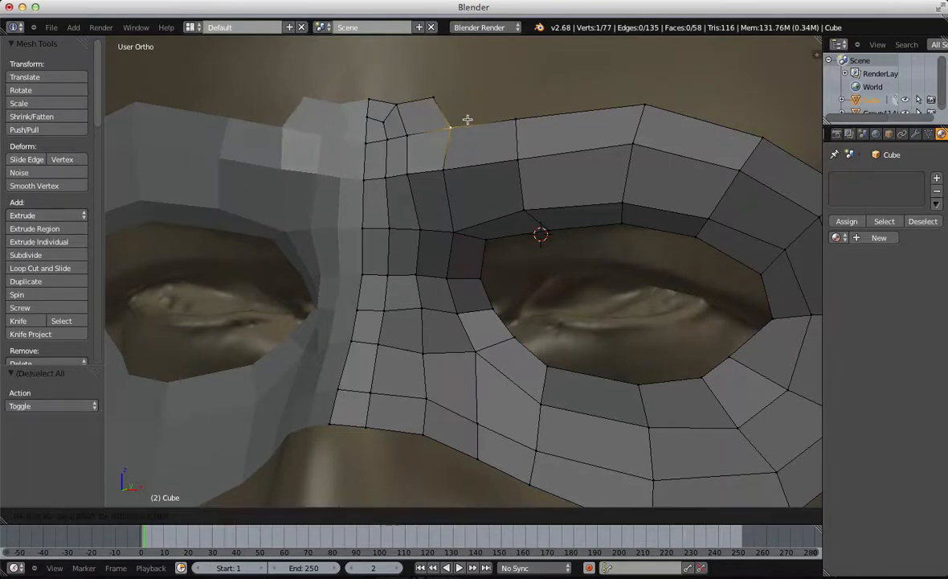
pyautogui.click(465, 120)
pyautogui.press('f')
pyautogui.press('a')
pyautogui.scroll(-1, 508, 144)
pyautogui.moveTo(508, 143); pyautogui.dragTo(419, 152, button='middle')
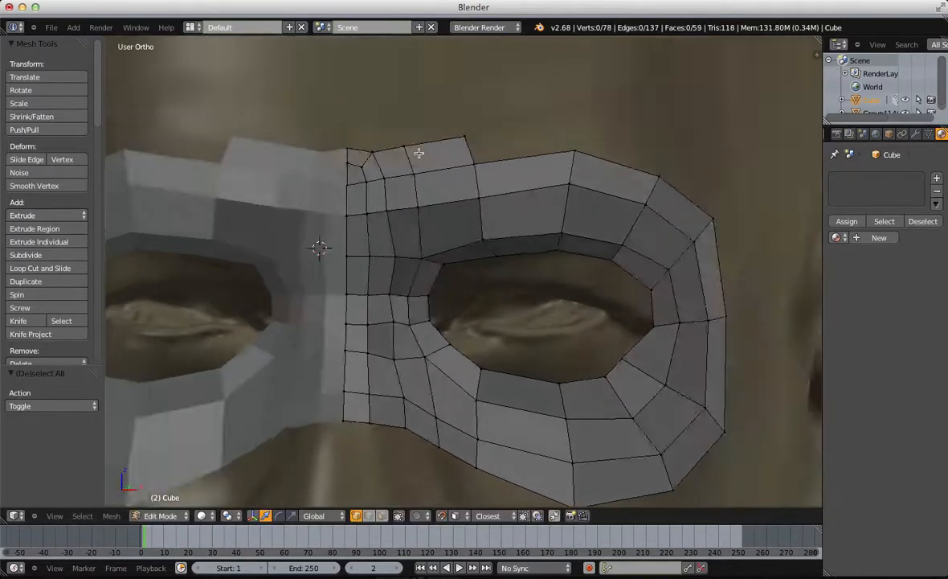
# Step: Reposition the upper vertices of the new brow row, raising the outermost one 0.001 Y and 0.042 Z
pyautogui.press('g')
pyautogui.click(463, 131)
pyautogui.press('r')
pyautogui.click(508, 148)
pyautogui.press('a')
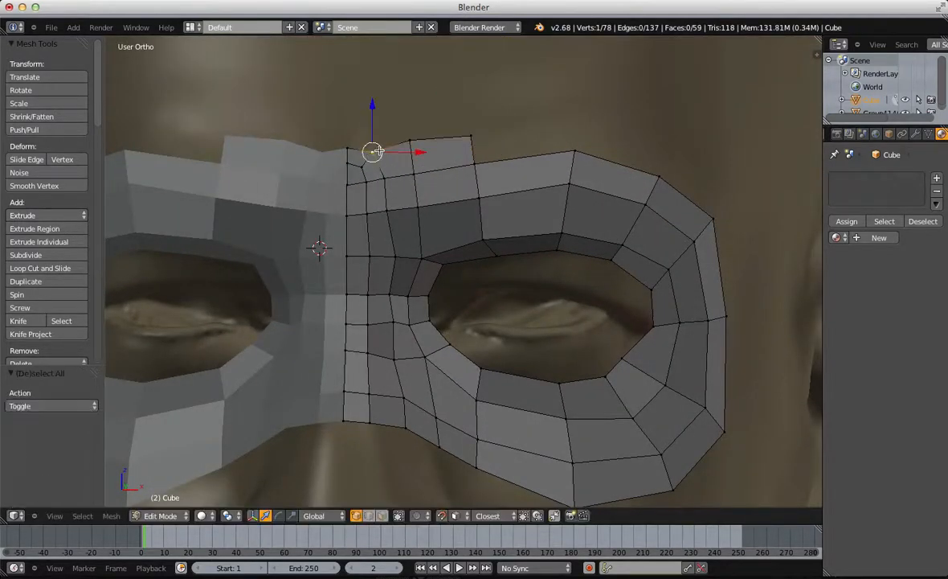
pyautogui.press('g')
pyautogui.click(382, 146)
pyautogui.press('a')
pyautogui.rightClick(474, 136)
pyautogui.press('g')
pyautogui.click(474, 122)
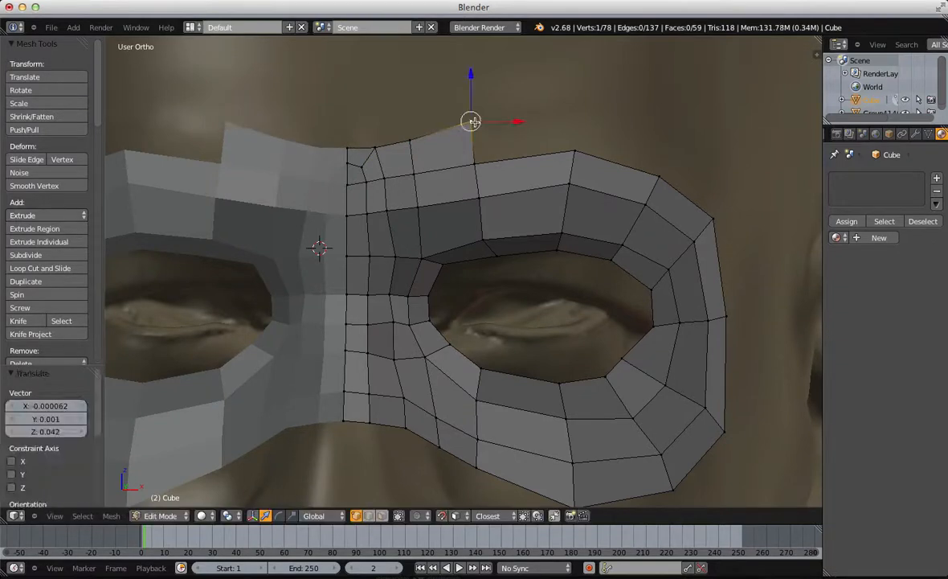
# Step: Continue the new outer ring over the brow and down the outer side of the eye with five F2 quads
pyautogui.press('a')
pyautogui.rightClick(475, 163)
pyautogui.press('f')
pyautogui.rightClick(575, 150)
pyautogui.press('f')
pyautogui.rightClick(655, 174)
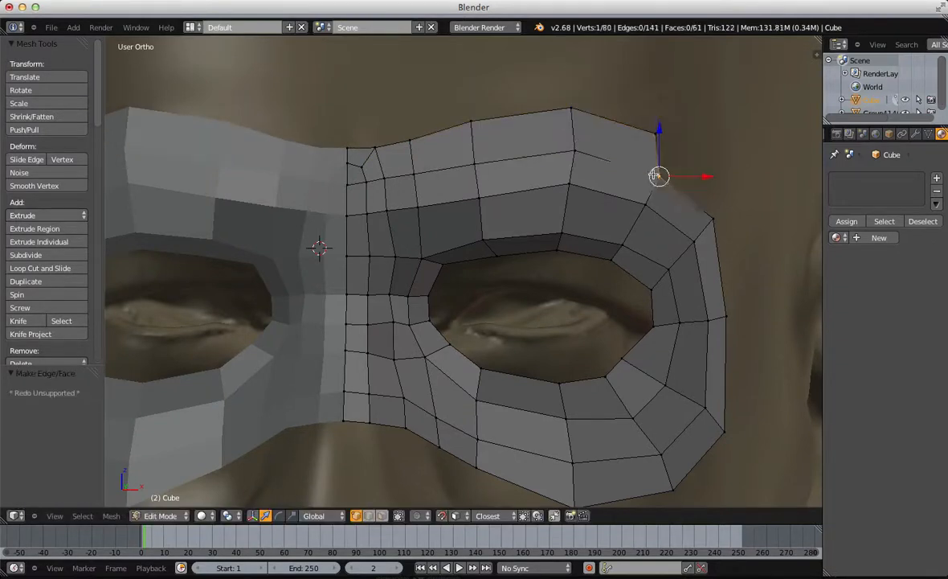
pyautogui.press('f')
pyautogui.press('f')
pyautogui.press('f')
pyautogui.moveTo(657, 175); pyautogui.dragTo(666, 295, button='middle')
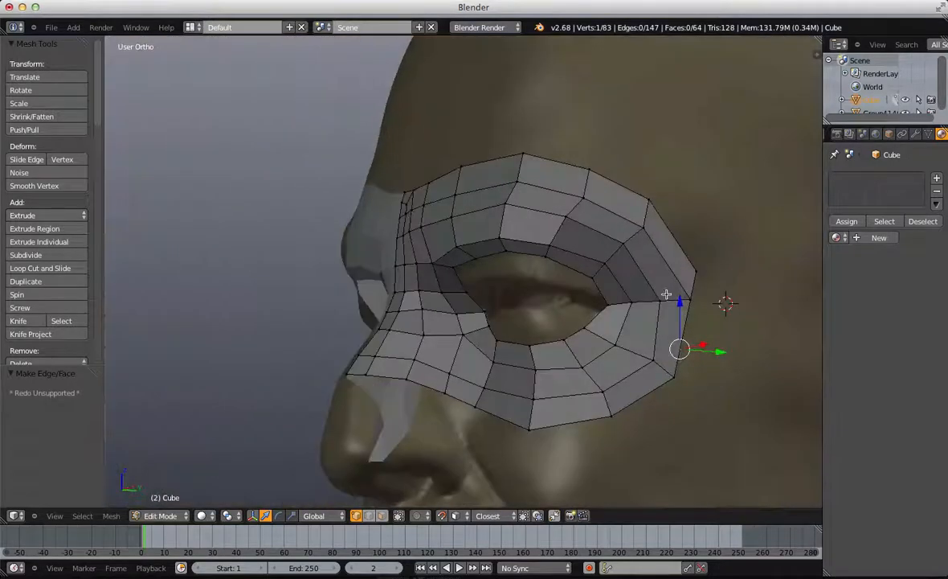
# Step: Undo the last filled quad and move the two outer-ring vertices nearest the eye's outer corner farther outward
pyautogui.hotkey('ctrl', 'z')
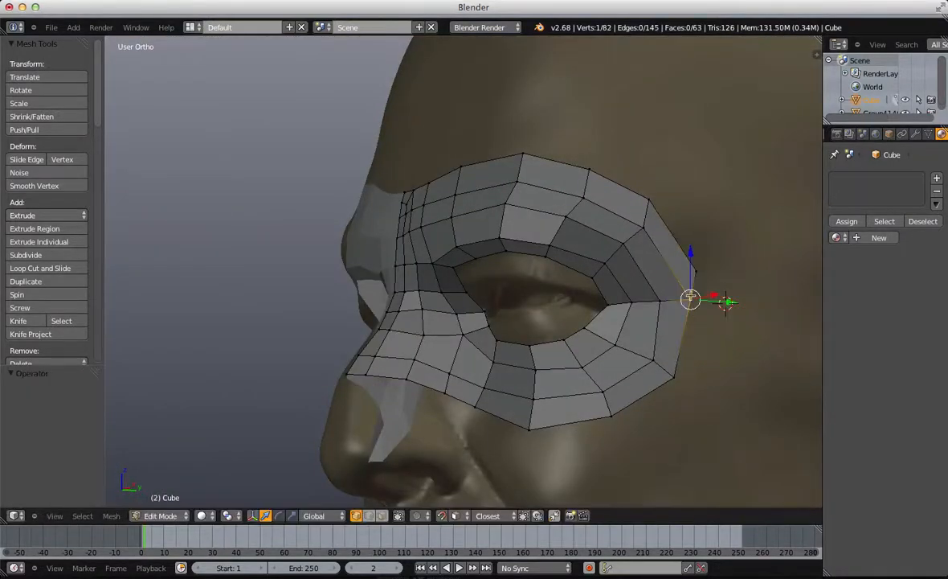
pyautogui.click(724, 292)
pyautogui.press('a')
pyautogui.rightClick(650, 198)
pyautogui.press('g')
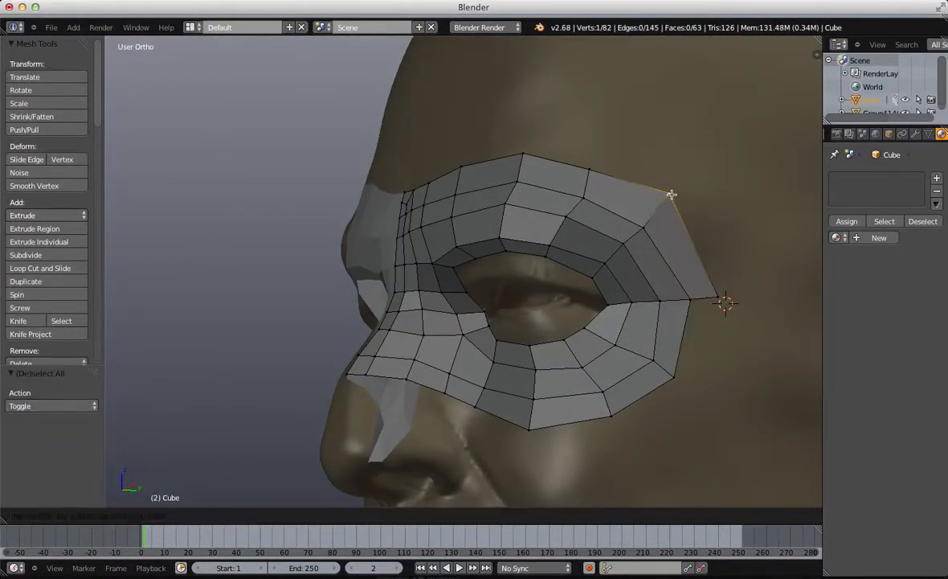
pyautogui.click(673, 195)
pyautogui.press('a')
# Step: Move the two outer-ring vertices above the brow slightly outward toward the temple
pyautogui.rightClick(597, 166)
pyautogui.press('g')
pyautogui.click(617, 157)
pyautogui.press('a')
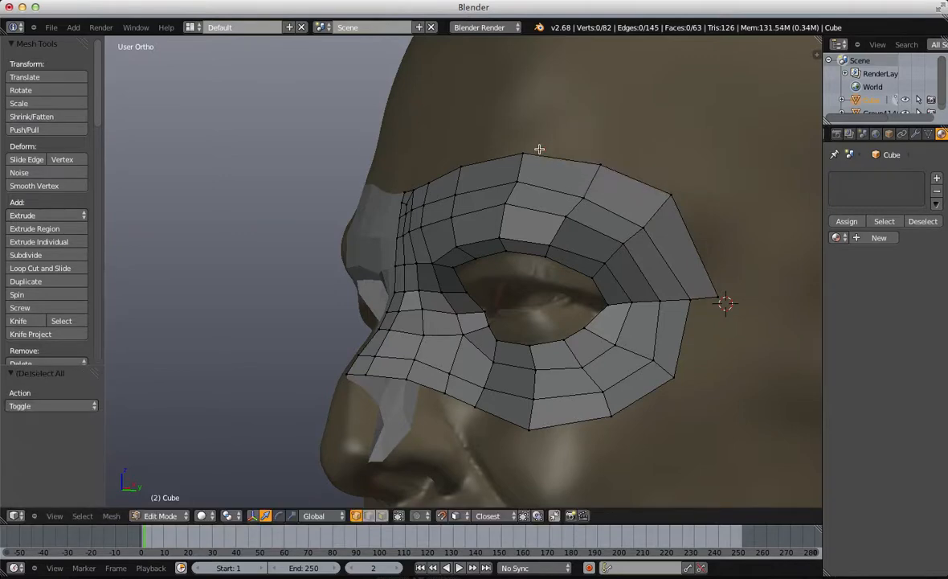
pyautogui.rightClick(538, 151)
pyautogui.press('g')
pyautogui.click(549, 143)
pyautogui.press('a')
# Step: Slide the two-vertex edge in the ring above the upper eyelid and check the mesh in Object Mode
pyautogui.keyDown('shift'); pyautogui.rightClick(567, 220); pyautogui.keyUp('shift')
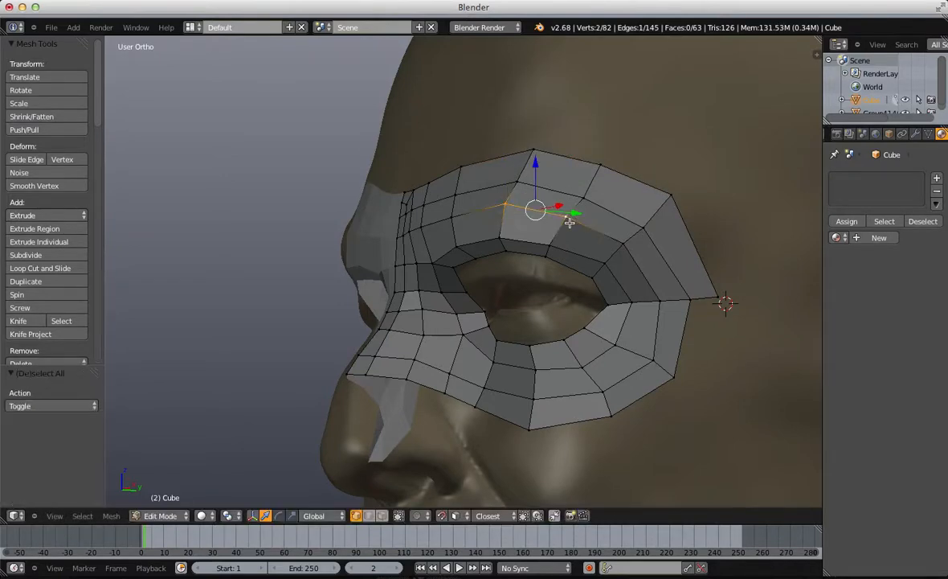
pyautogui.press('g')
pyautogui.press('g')
pyautogui.click(571, 228)
pyautogui.press('Tab')
pyautogui.scroll(-3, 587, 224)
pyautogui.moveTo(586, 224); pyautogui.dragTo(618, 269, button='middle')
# Step: Fill an F2 quad below the eye's outer corner and move its new vertex onto the cheekbone
pyautogui.press('Tab')
pyautogui.press('a')
pyautogui.scroll(4, 596, 297)
pyautogui.keyDown('shift'); pyautogui.moveTo(617, 341); pyautogui.dragTo(585, 162, button='middle'); pyautogui.keyUp('shift')
pyautogui.moveTo(575, 266); pyautogui.dragTo(506, 274, button='middle')
pyautogui.rightClick(708, 143)
pyautogui.press('f')
pyautogui.press('g')
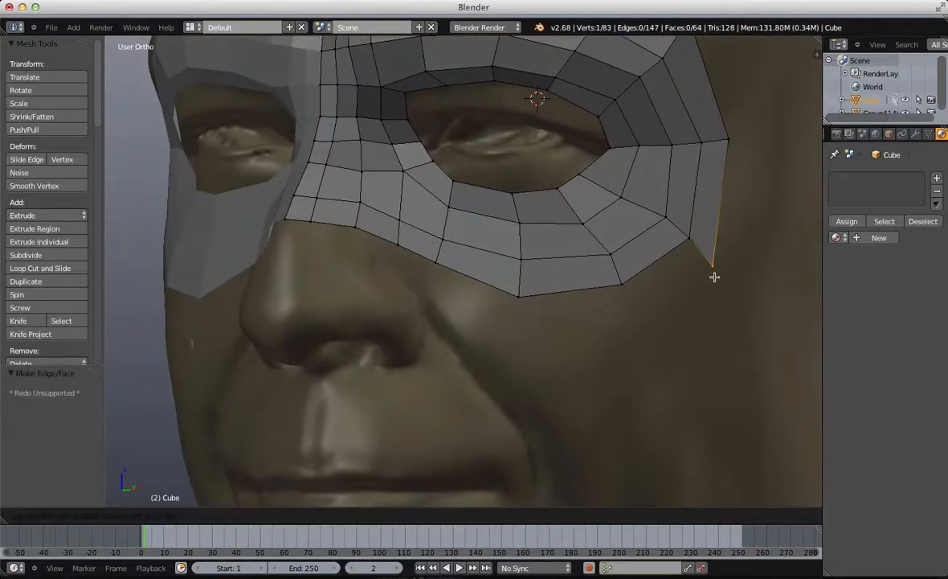
pyautogui.click(714, 275)
pyautogui.press('a')
# Step: Continue the outer ring under the eye with two more F2 quads, moving each new vertex down onto the cheek
pyautogui.rightClick(692, 244)
pyautogui.press('f')
pyautogui.press('g')
pyautogui.click(628, 325)
pyautogui.press('a')
pyautogui.rightClick(620, 281)
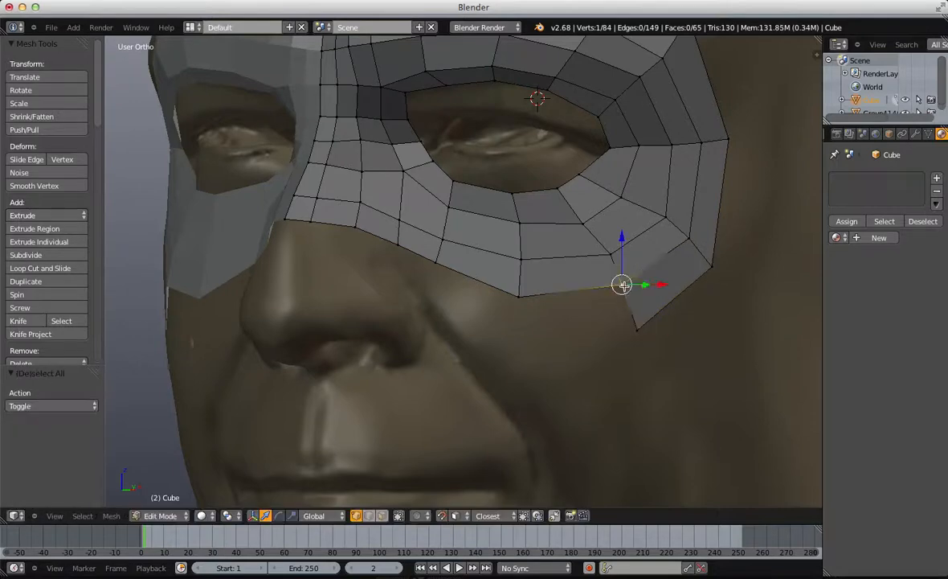
pyautogui.press('f')
pyautogui.press('g')
pyautogui.click(506, 326)
pyautogui.press('a')
# Step: Fill five more F2 quads along the ring's lower border from the cheek to the nose midline
pyautogui.rightClick(519, 297)
pyautogui.press('f')
pyautogui.press('f')
pyautogui.press('f')
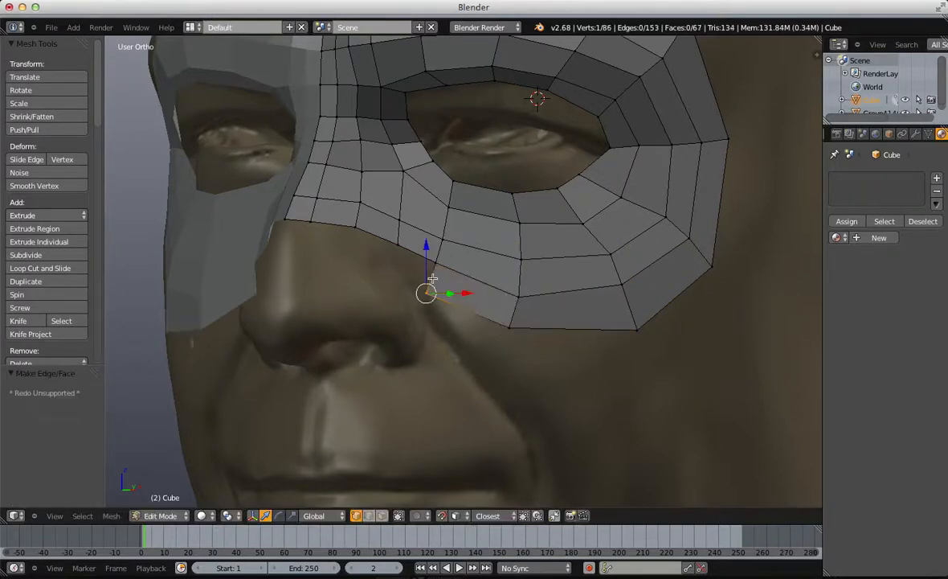
pyautogui.press('f')
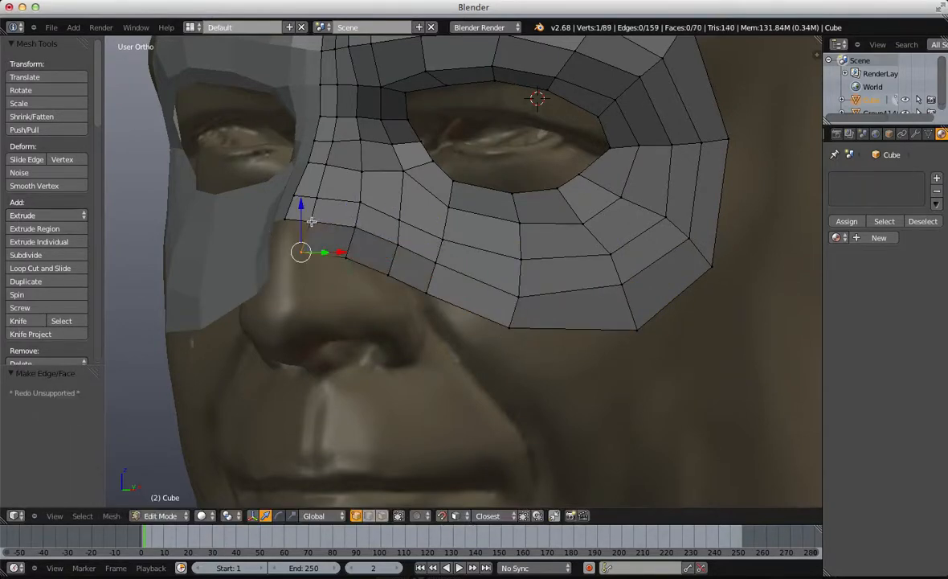
pyautogui.press('f')
pyautogui.moveTo(360, 226); pyautogui.dragTo(341, 249, button='middle')
pyautogui.press('a')
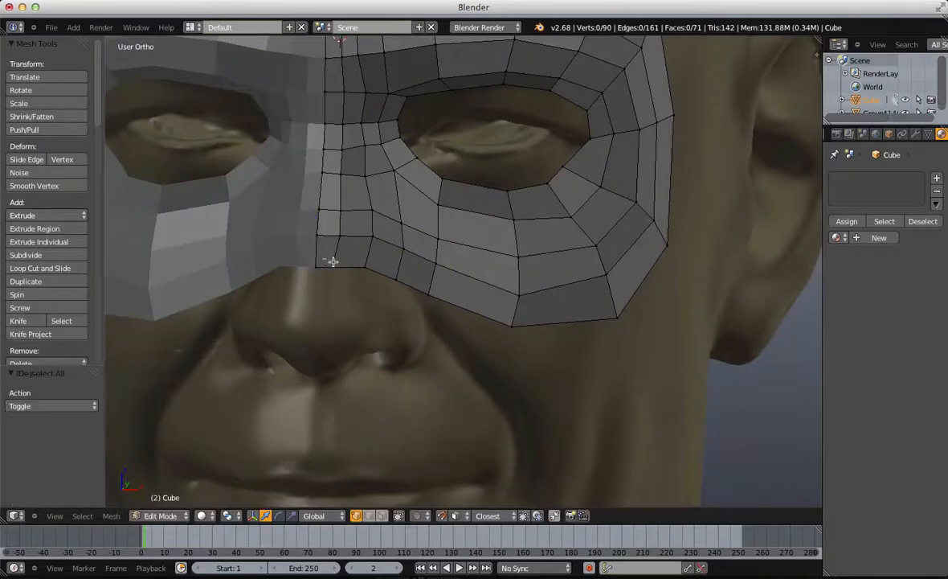
# Step: Reposition vertices along the mesh's lower border across the nose and cheek
pyautogui.rightClick(333, 266)
pyautogui.keyDown('shift'); pyautogui.rightClick(378, 277); pyautogui.keyUp('shift')
pyautogui.rightClick(391, 285)
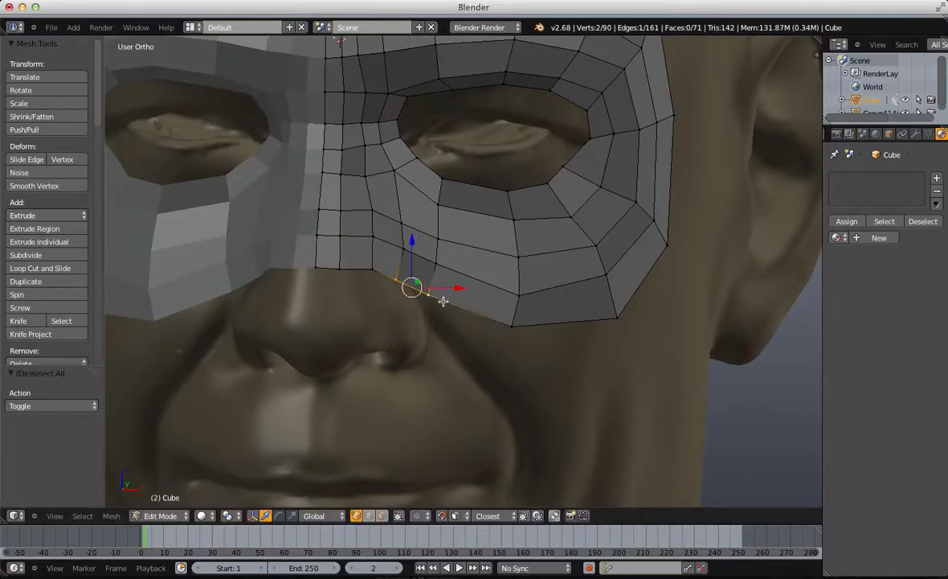
pyautogui.moveTo(518, 328); pyautogui.dragTo(629, 318, button='middle')
pyautogui.rightClick(634, 315)
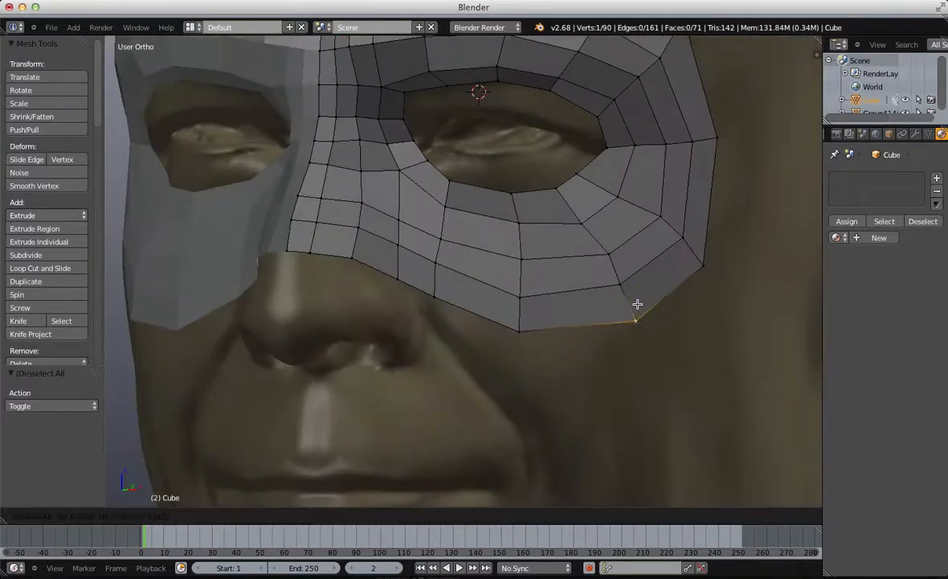
pyautogui.moveTo(636, 306); pyautogui.dragTo(636, 306, button='right')
pyautogui.press('a')
pyautogui.moveTo(609, 245); pyautogui.dragTo(582, 216, button='right')
pyautogui.press('a')
pyautogui.press('a')
# Step: Isolate the retopology mesh in Object Mode, shade it smooth and unhide the bust
pyautogui.scroll(-8, 581, 216)
pyautogui.press('Tab')
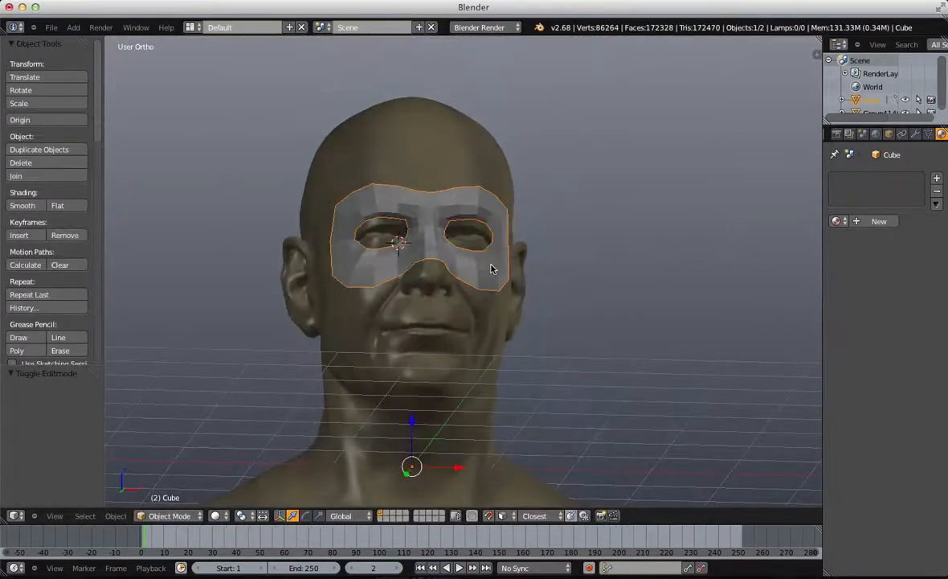
pyautogui.hotkey('shift', 'h')
pyautogui.scroll(-3, 498, 265)
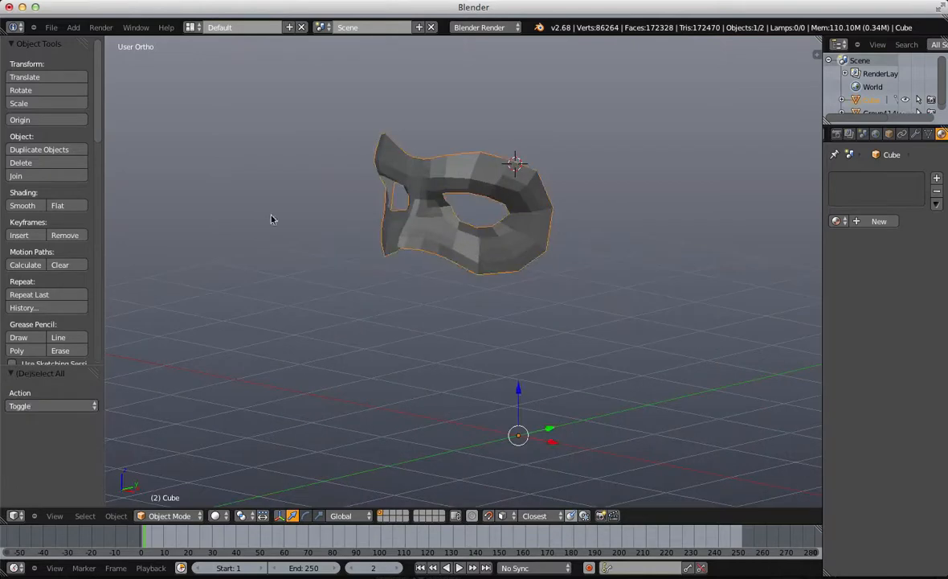
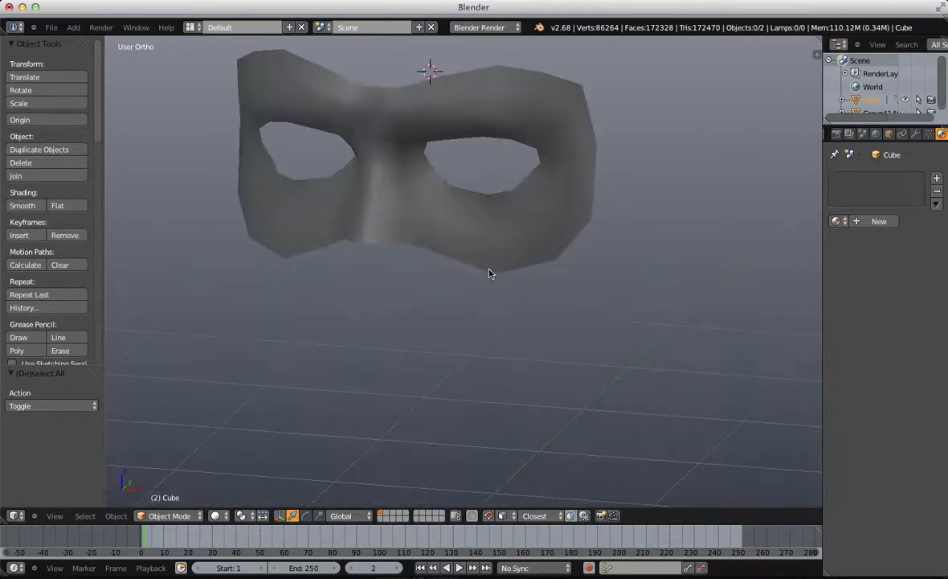
pyautogui.hotkey('alt', 'h')
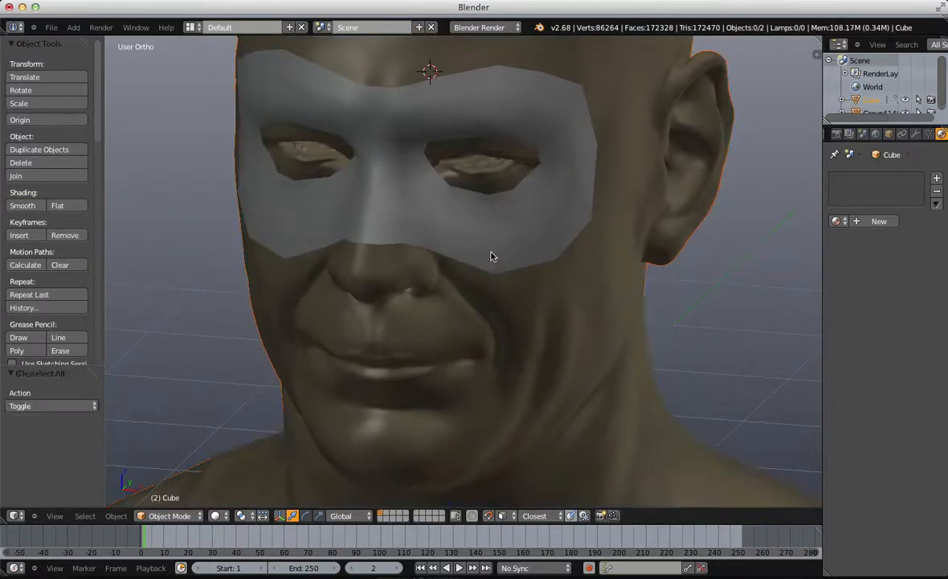
# Step: Extrude the retopology mesh's eye-opening edge loop and scale the new loop inward to 0.779
pyautogui.rightClick(527, 227)
pyautogui.rightClick(526, 226)
pyautogui.press('Tab')
pyautogui.scroll(6, 523, 136)
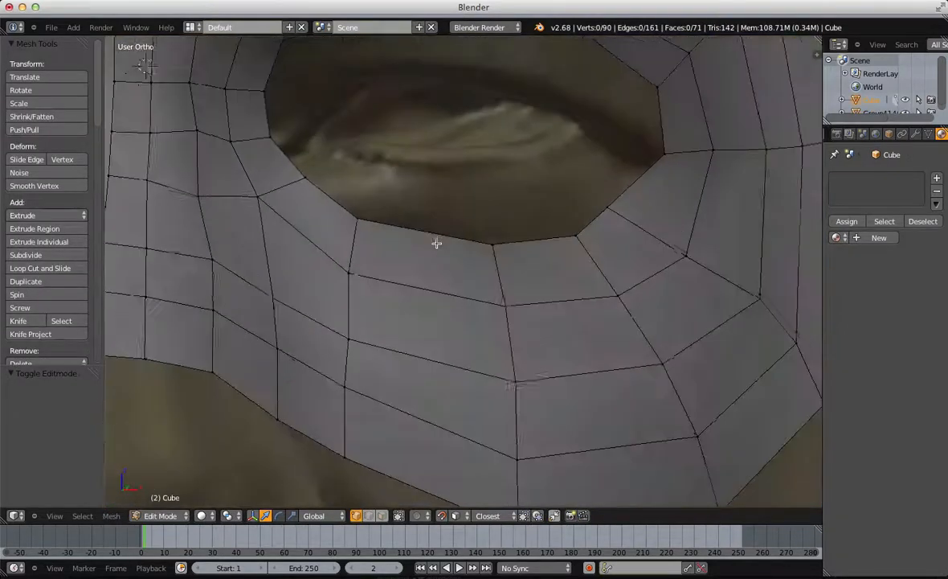
pyautogui.keyDown('alt'); pyautogui.rightClick(408, 214); pyautogui.keyUp('alt')
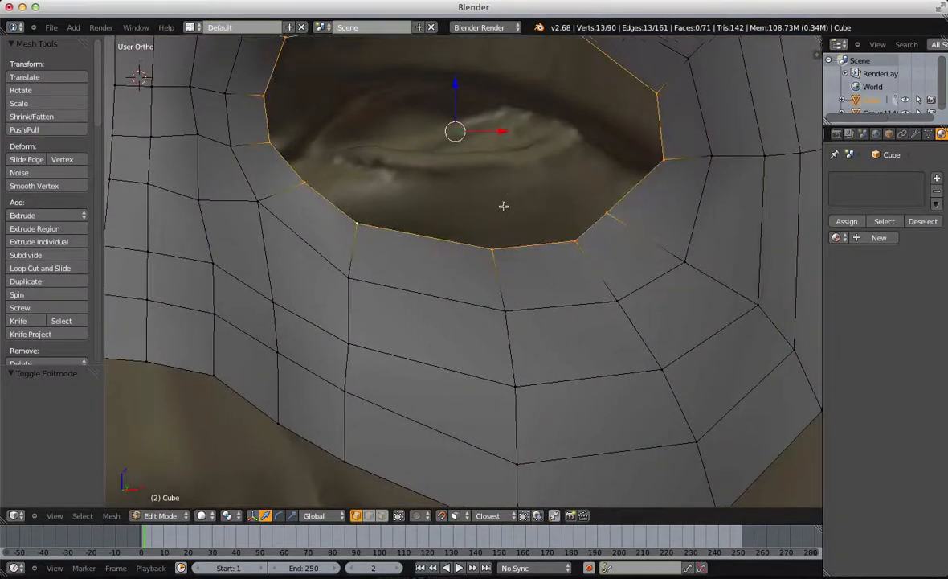
pyautogui.moveTo(504, 206); pyautogui.dragTo(522, 290, button='middle')
pyautogui.press('e')
pyautogui.rightClick(651, 350)
pyautogui.press('s')
pyautogui.click(495, 320)
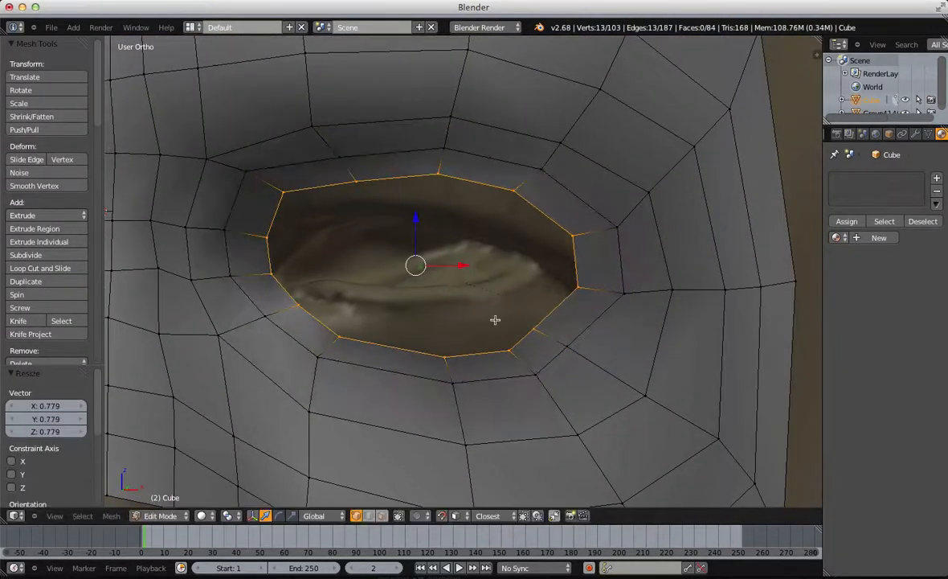
pyautogui.press('a')
# Step: Move two rim vertices at the eye's inner corner and the adjoining second-ring vertex toward the nose
pyautogui.click(262, 289)
pyautogui.rightClick(292, 301)
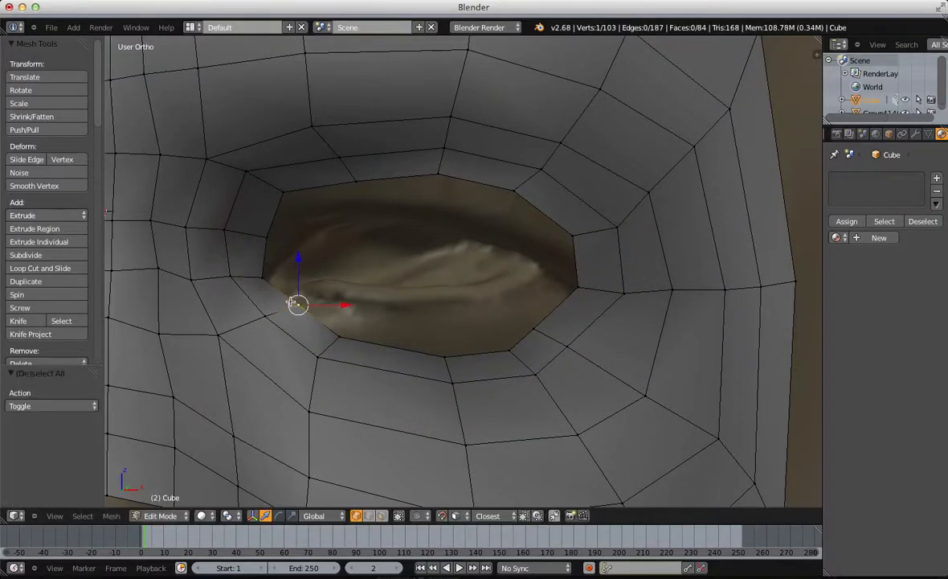
pyautogui.press('g')
pyautogui.click(264, 285)
pyautogui.rightClick(257, 316)
pyautogui.press('g')
pyautogui.click(246, 310)
# Step: Adjust the ring vertex diagonally below the eye's inner corner and the one level with that corner beside the nose bridge
pyautogui.rightClick(217, 335)
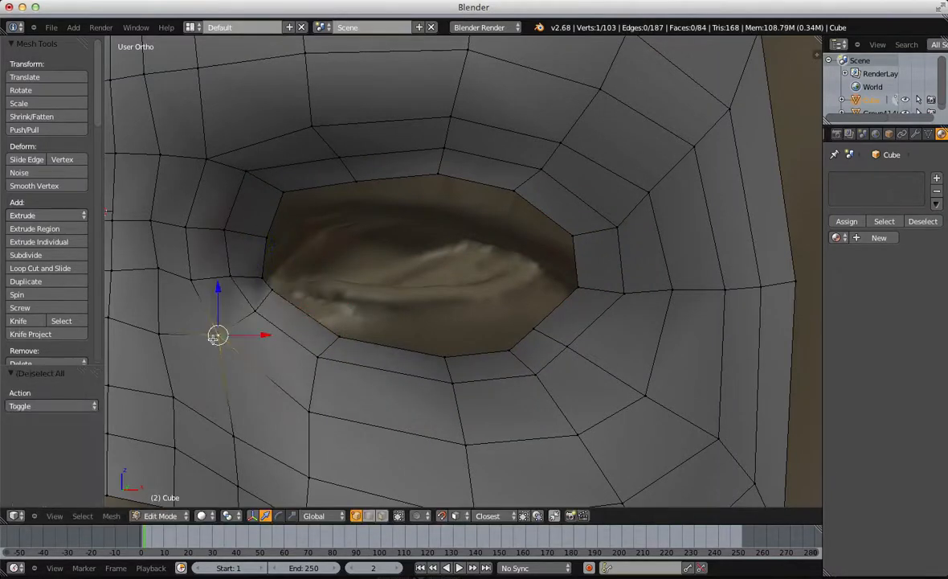
pyautogui.press('g')
pyautogui.click(209, 324)
pyautogui.press('a')
pyautogui.keyDown('shift'); pyautogui.moveTo(167, 261); pyautogui.dragTo(352, 244, button='middle'); pyautogui.keyUp('shift')
pyautogui.rightClick(336, 256)
pyautogui.press('g')
pyautogui.click(334, 263)
pyautogui.press('a')
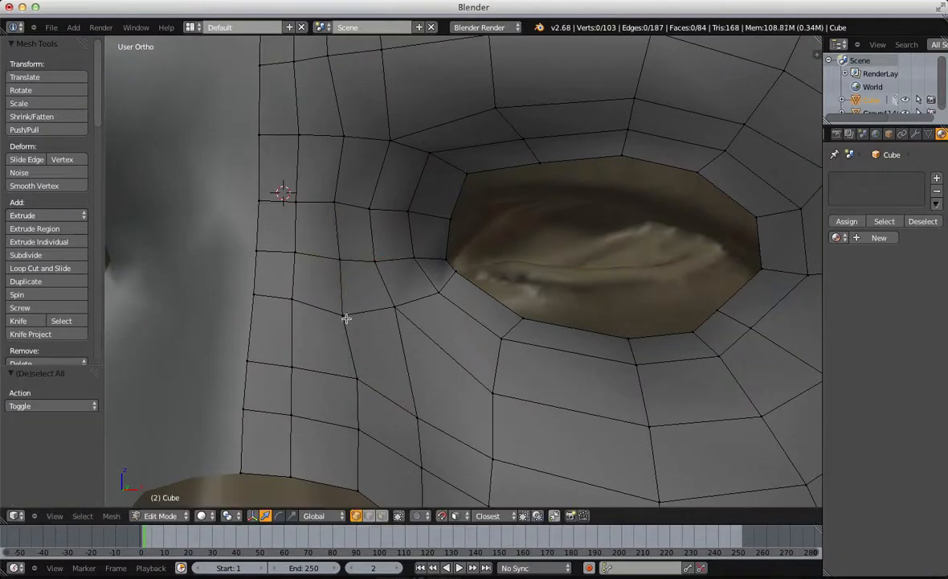
# Step: Raise the vertex beside the nose below the inner corner and shift the upper bridge-side vertex 0.008 X and 0.001 Z
pyautogui.rightClick(346, 318)
pyautogui.press('g')
pyautogui.click(346, 312)
pyautogui.press('a')
pyautogui.rightClick(338, 199)
pyautogui.press('g')
pyautogui.click(342, 199)
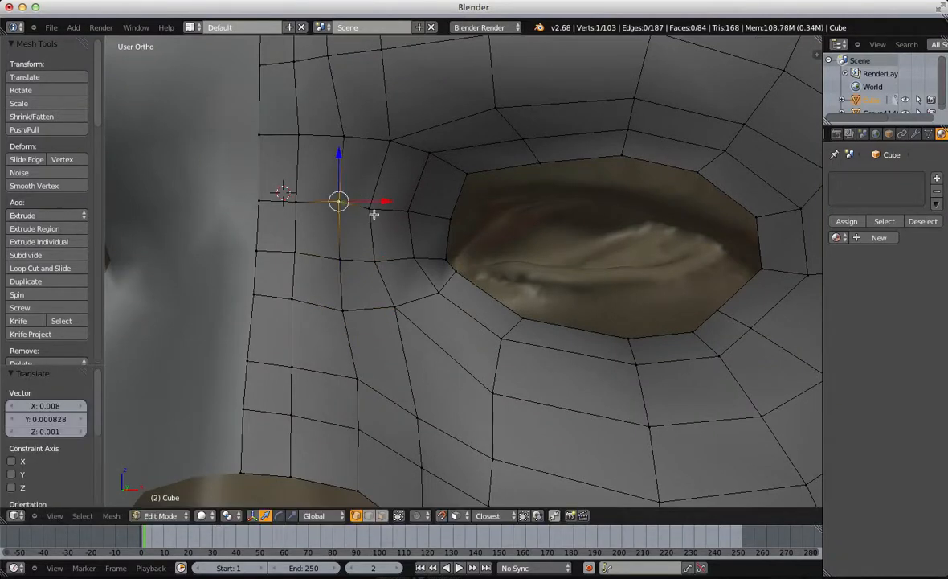
pyautogui.press('a')
# Step: Nudge the next ring vertex toward the eye and the vertex above it beside the nose bridge to even their spacing
pyautogui.rightClick(375, 211)
pyautogui.press('g')
pyautogui.click(377, 210)
pyautogui.press('a')
pyautogui.rightClick(355, 141)
pyautogui.press('g')
pyautogui.click(354, 141)
pyautogui.press('a')
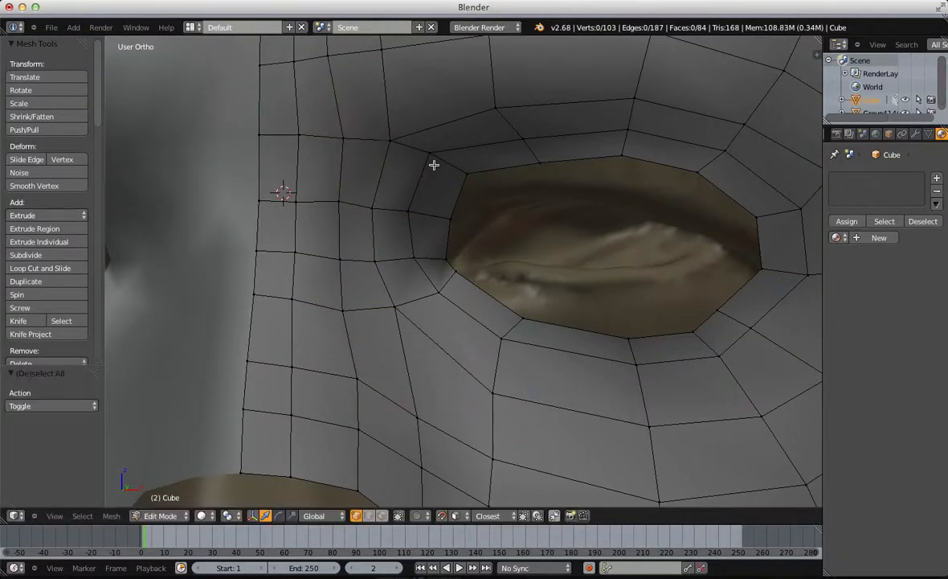
# Step: Move the two innermost ring vertices above the eye's inner corner down toward the eye opening
pyautogui.rightClick(434, 162)
pyautogui.press('g')
pyautogui.click(441, 170)
pyautogui.press('a')
pyautogui.rightClick(475, 180)
pyautogui.press('g')
pyautogui.click(479, 186)
pyautogui.press('a')
# Step: Slide the six-vertex radial edge row below the middle of the eye toward the nose
pyautogui.scroll(-4, 479, 245)
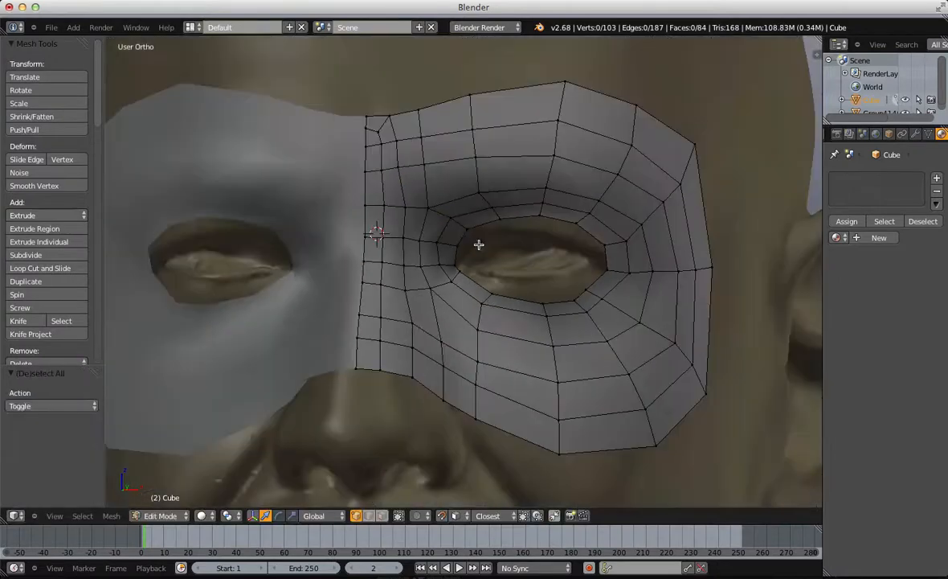
pyautogui.scroll(1, 628, 308)
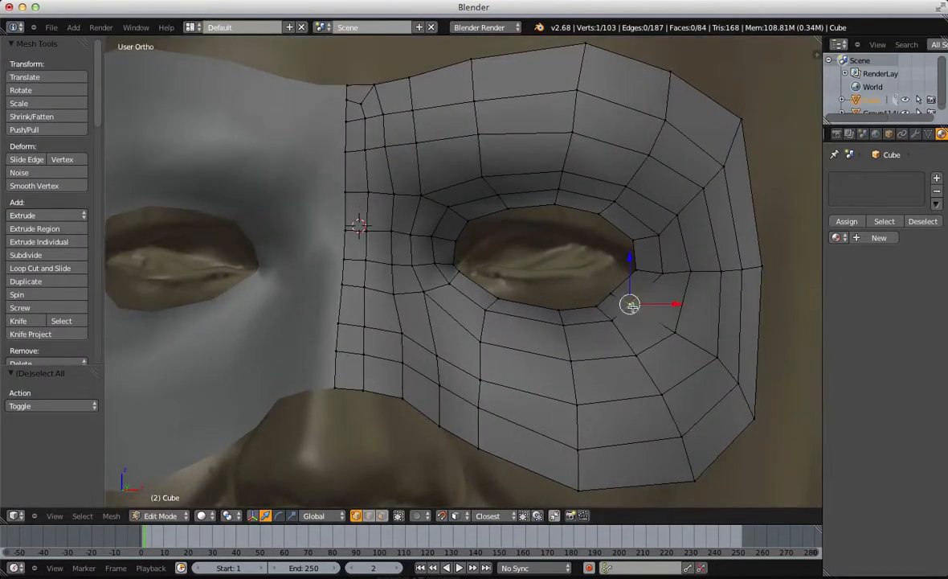
pyautogui.press('a')
pyautogui.press('g')
pyautogui.press('g')
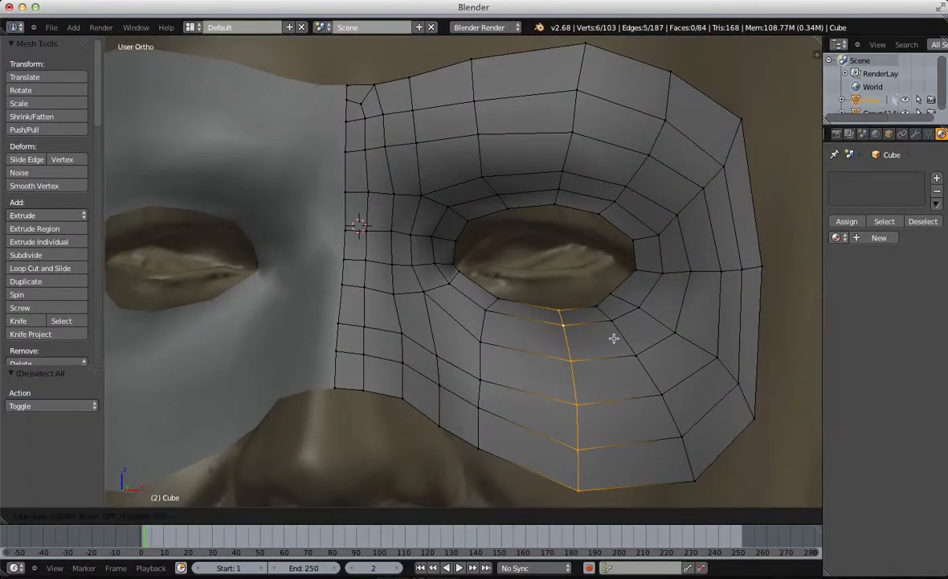
pyautogui.click(596, 341)
pyautogui.press('a')
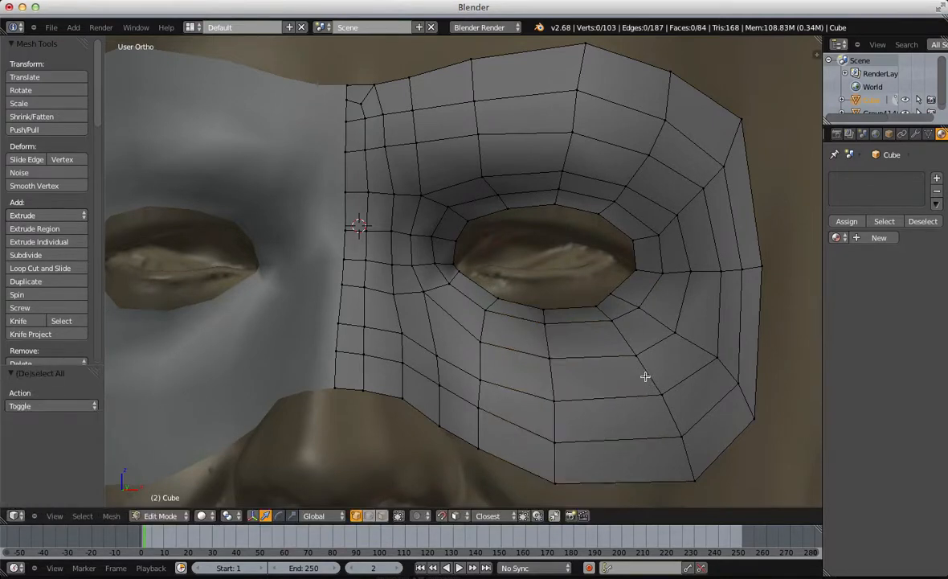
# Step: Slide the neighbouring radial edge row on the cheek side toward the nose to even the spacing below the eye
pyautogui.press('g')
pyautogui.press('g')
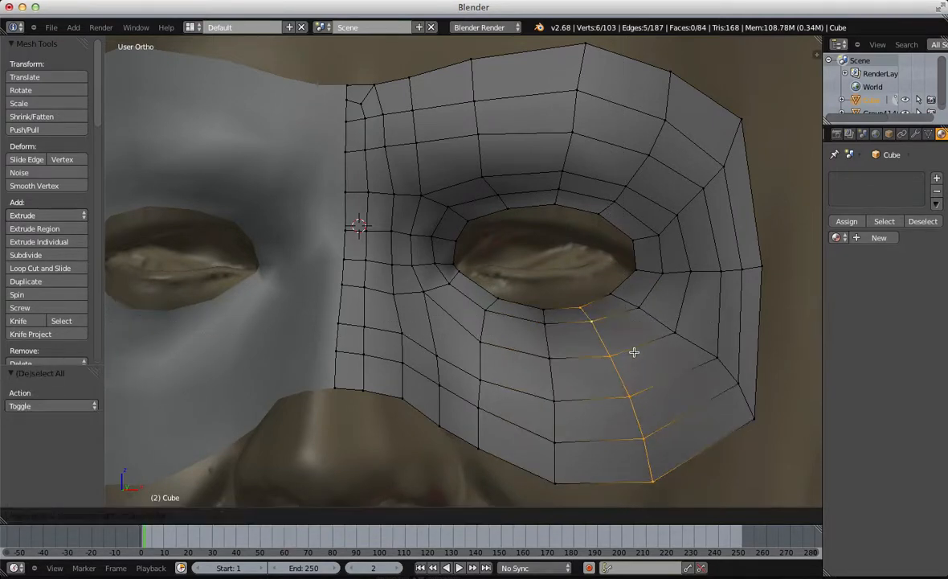
pyautogui.click(635, 364)
pyautogui.press('a')
pyautogui.moveTo(625, 291); pyautogui.dragTo(630, 292, button='right')
pyautogui.press('a')
# Step: Move the two rim vertices just above the eye's inner corner inward along the upper eyelid edge
pyautogui.scroll(4, 446, 298)
pyautogui.press('g')
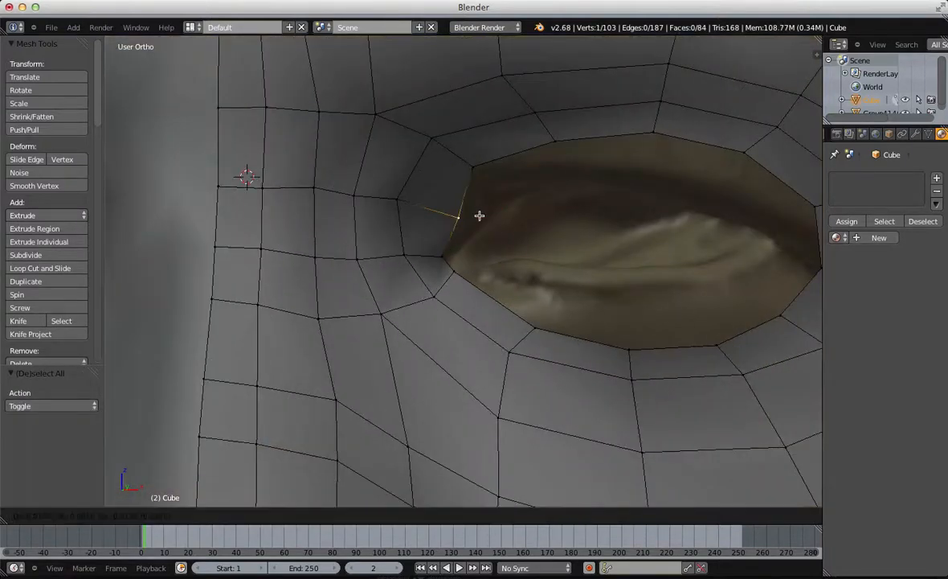
pyautogui.click(479, 215)
pyautogui.press('a')
pyautogui.rightClick(476, 166)
pyautogui.press('g')
pyautogui.click(501, 193)
pyautogui.press('a')
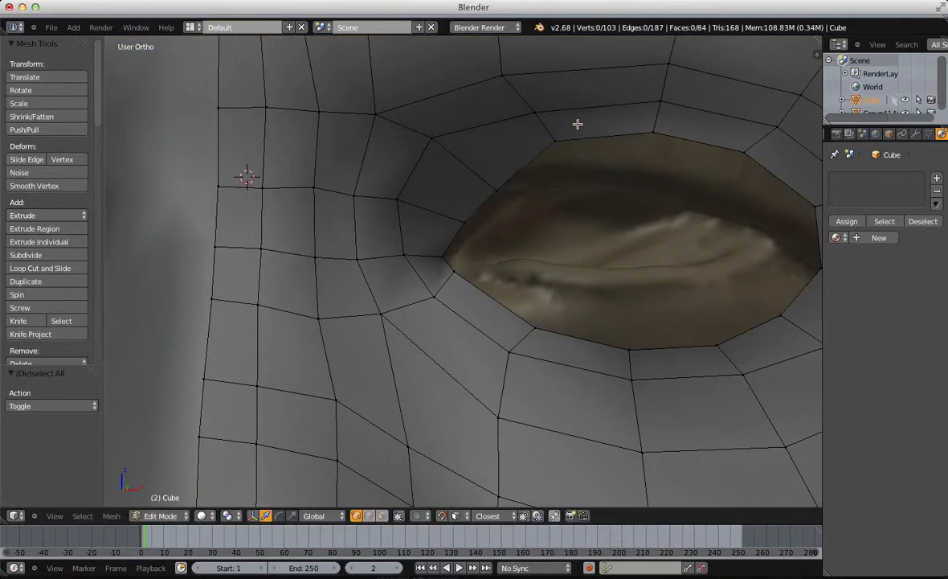
# Step: Lower the two middle vertices of the upper eye rim onto the upper eyelid edge
pyautogui.rightClick(563, 138)
pyautogui.press('g')
pyautogui.click(561, 162)
pyautogui.press('a')
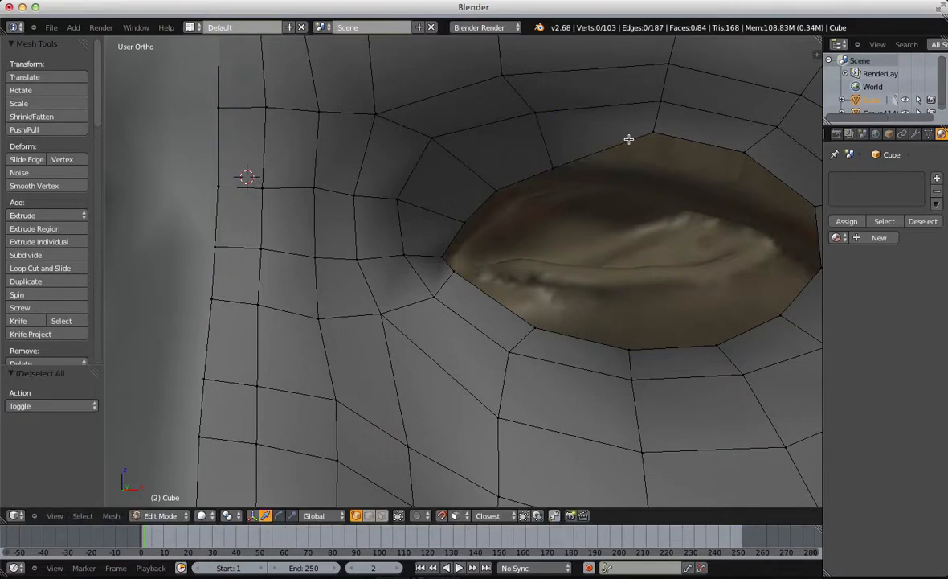
pyautogui.rightClick(645, 143)
pyautogui.press('g')
pyautogui.click(639, 191)
pyautogui.press('a')
# Step: Move the two outer vertices of the upper eye rim down and inward onto the eyelid edge
pyautogui.keyDown('shift'); pyautogui.moveTo(752, 192); pyautogui.dragTo(564, 88, button='middle'); pyautogui.keyUp('shift')
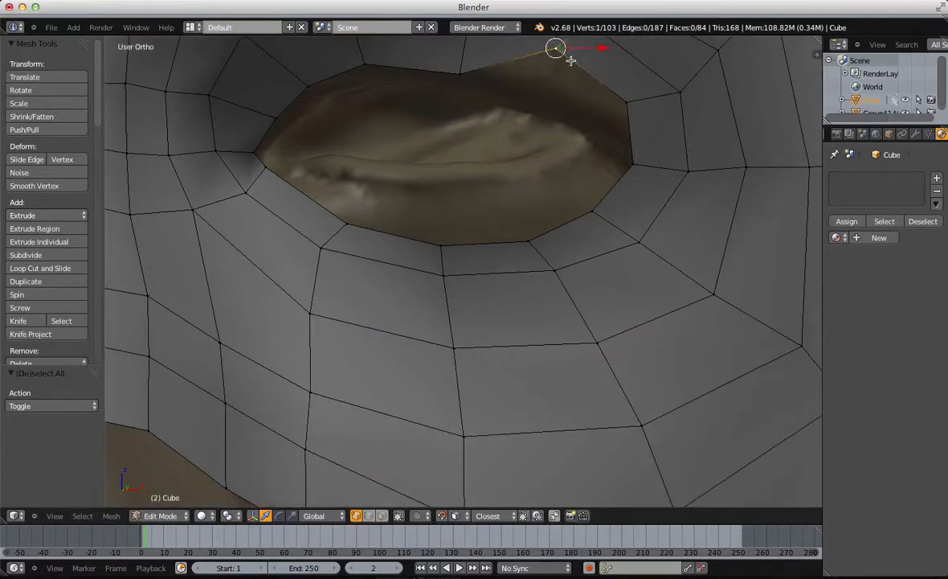
pyautogui.press('g')
pyautogui.click(564, 110)
pyautogui.press('a')
pyautogui.rightClick(623, 111)
pyautogui.press('g')
pyautogui.click(605, 138)
pyautogui.press('a')
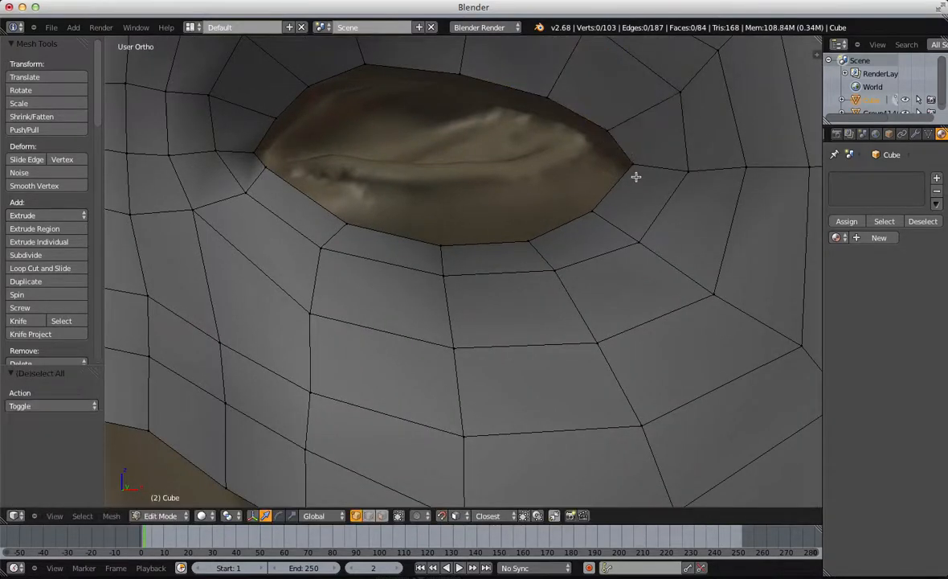
# Step: Move the rim vertex at the eye's outer corner inward and up toward the eyelid
pyautogui.rightClick(635, 176)
pyautogui.press('g')
pyautogui.press('g')
pyautogui.click(617, 147)
pyautogui.press('g')
pyautogui.click(605, 156)
pyautogui.press('a')
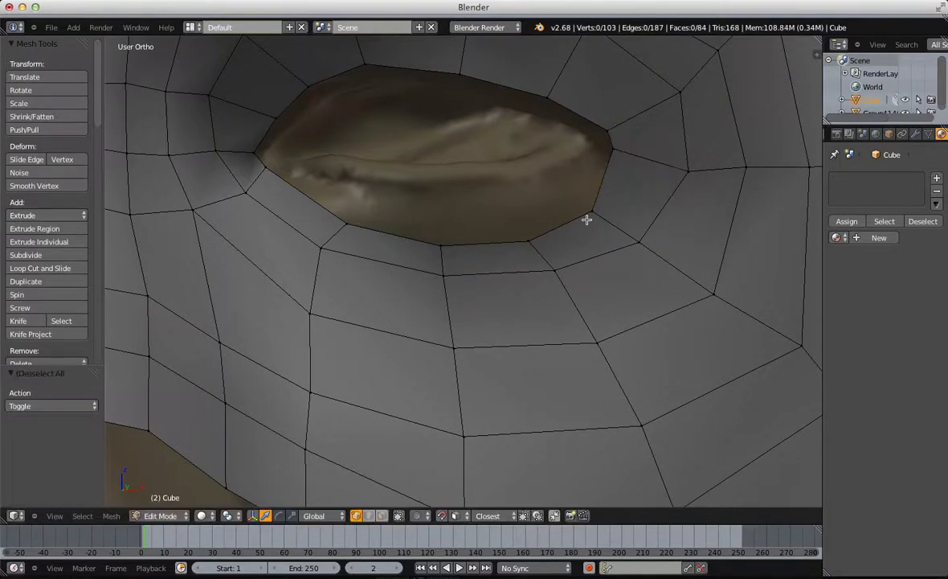
# Step: Raise the two outer vertices of the lower eye rim onto the lower eyelid edge
pyautogui.rightClick(587, 217)
pyautogui.press('g')
pyautogui.click(555, 165)
pyautogui.press('a')
pyautogui.rightClick(525, 247)
pyautogui.press('g')
pyautogui.click(498, 183)
pyautogui.press('a')
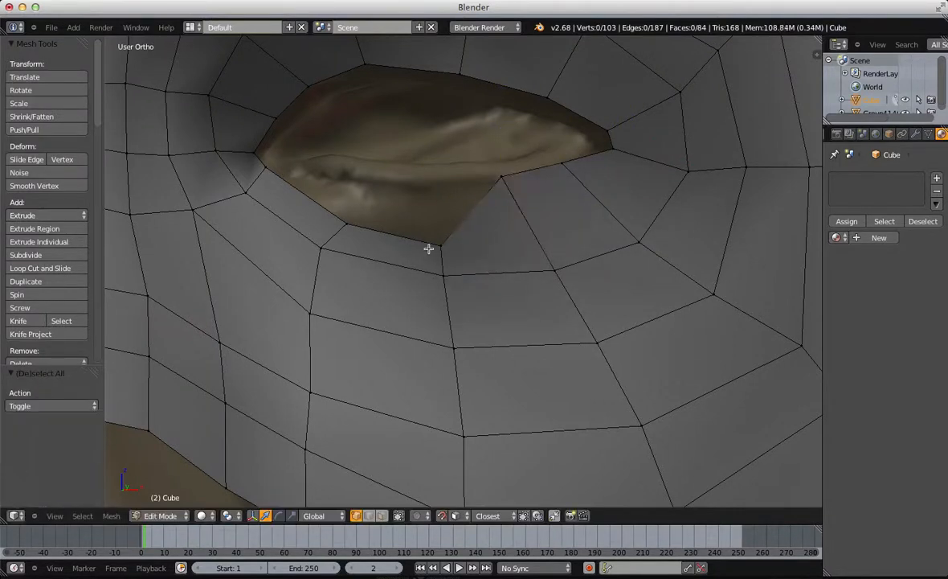
# Step: Raise the middle and inner vertices of the lower eye rim onto the lower eyelid edge
pyautogui.rightClick(428, 249)
pyautogui.press('g')
pyautogui.click(426, 188)
pyautogui.press('a')
pyautogui.rightClick(345, 220)
pyautogui.press('g')
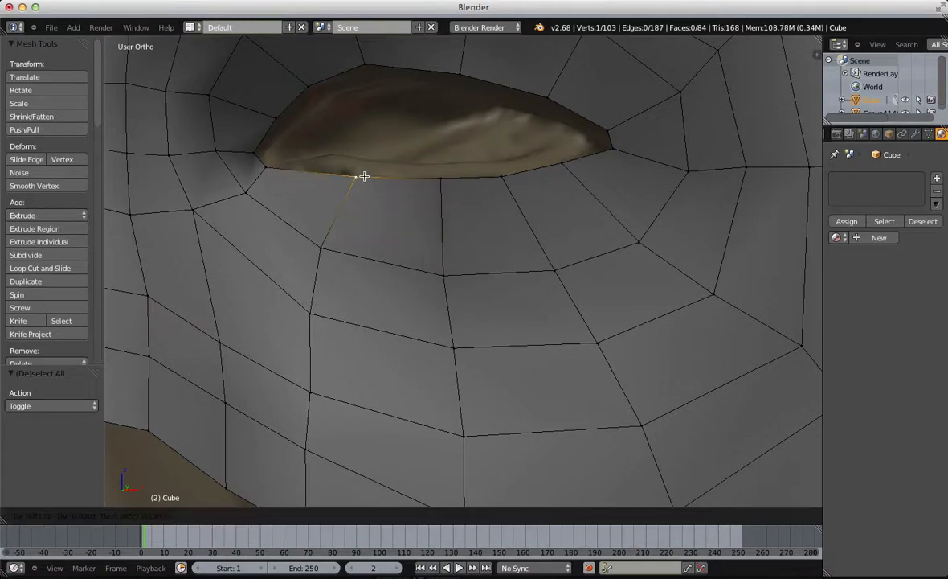
pyautogui.click(362, 176)
pyautogui.scroll(-5, 333, 176)
pyautogui.press('a')
pyautogui.scroll(3, 555, 209)
# Step: Add an edge loop around the eye, midway between the eyelid rim and the next ring, and snap it to the sculpt
pyautogui.hotkey('ctrl', 'r')
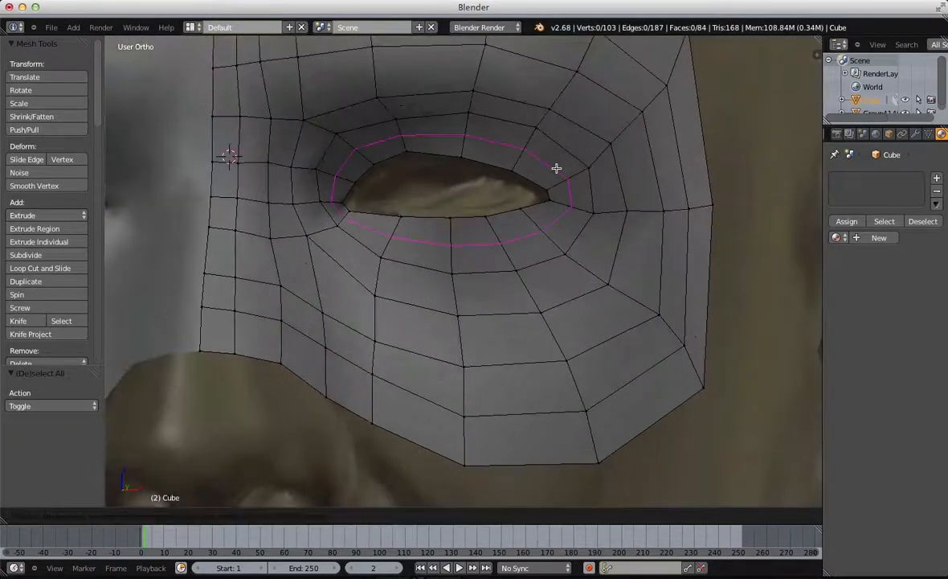
pyautogui.click(556, 168)
pyautogui.click(556, 168)
pyautogui.press('g')
pyautogui.click(556, 168)
pyautogui.moveTo(495, 241); pyautogui.dragTo(470, 163, button='middle')
# Step: Lower the upper rim vertex near the eye's inner side slightly, and select the eye opening's whole edge loop
pyautogui.press('a')
pyautogui.scroll(4, 385, 155)
pyautogui.keyDown('alt'); pyautogui.rightClick(436, 188); pyautogui.keyUp('alt')
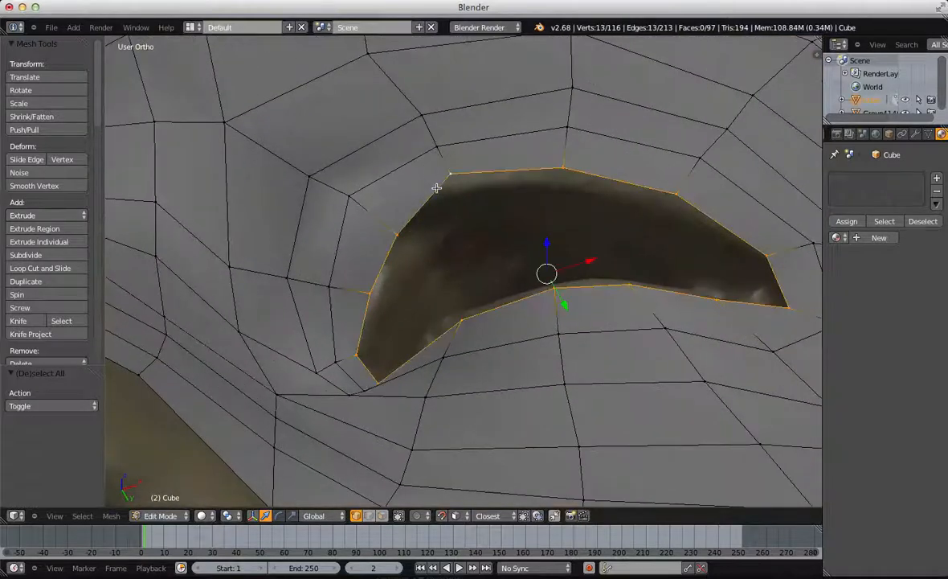
pyautogui.rightClick(437, 173)
pyautogui.press('g')
pyautogui.click(441, 189)
pyautogui.keyDown('alt'); pyautogui.rightClick(529, 168); pyautogui.keyUp('alt')
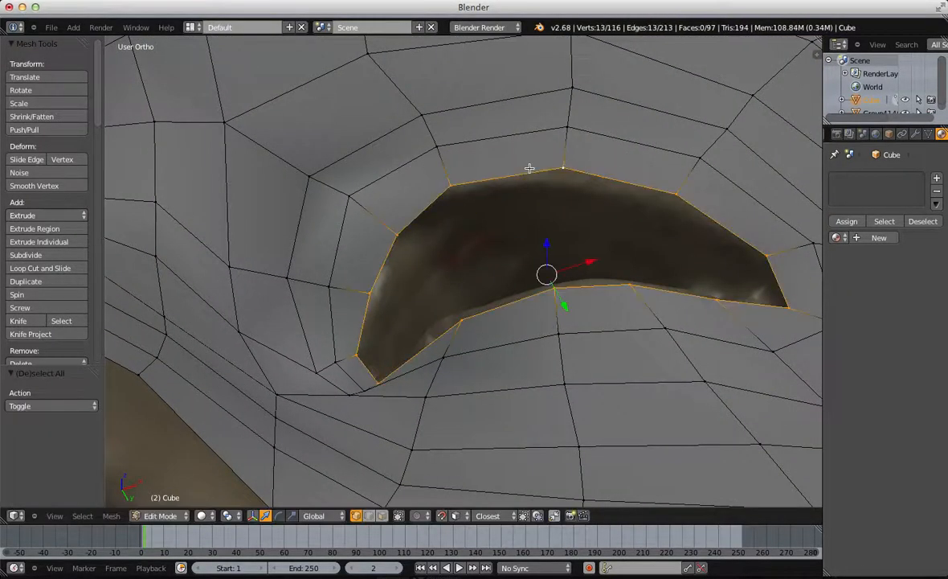
# Step: Try to extrude the eye opening's edge loop inward at a scale of 0.926 and snap it to the sculpt
pyautogui.press('e')
pyautogui.click(530, 168)
pyautogui.press('s')
pyautogui.click(689, 237)
pyautogui.press('g')
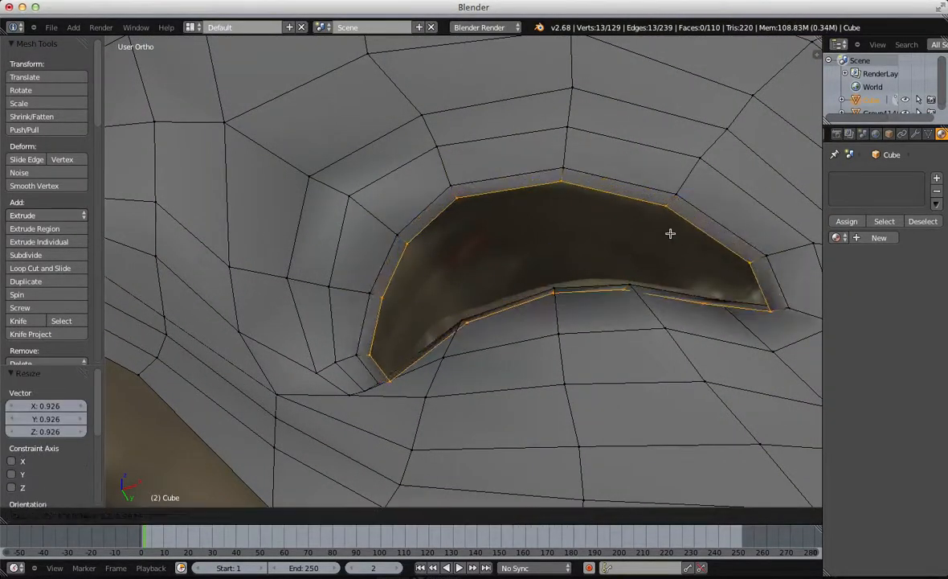
pyautogui.click(671, 234)
pyautogui.moveTo(708, 239); pyautogui.dragTo(700, 274, button='middle')
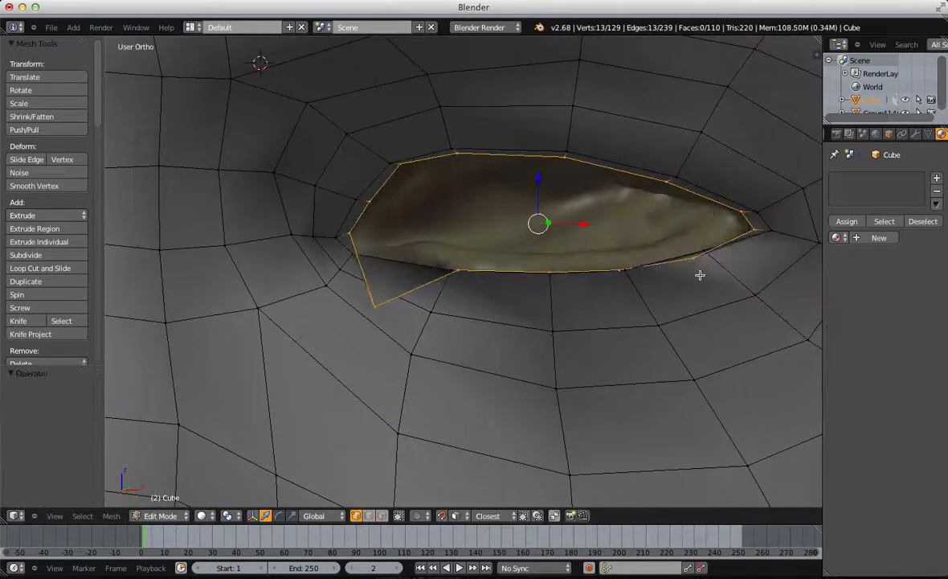
pyautogui.hotkey('ctrl', 'z')
pyautogui.hotkey('ctrl', 'z')
pyautogui.hotkey('ctrl', 'z')
# Step: Extrude the eye opening's edge loop and scale the new rim inward to 0.881
pyautogui.press('s')
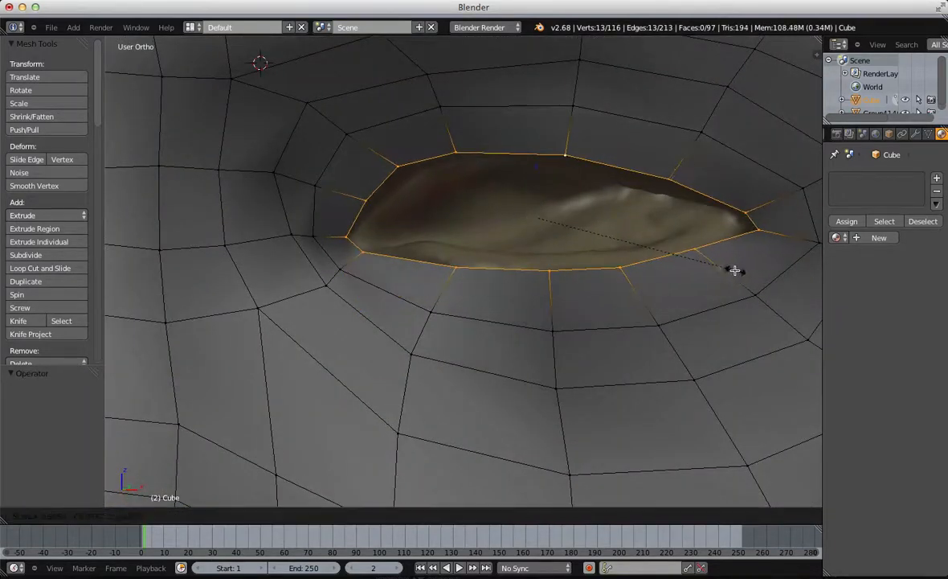
pyautogui.rightClick(735, 269)
pyautogui.press('e')
pyautogui.click(735, 270)
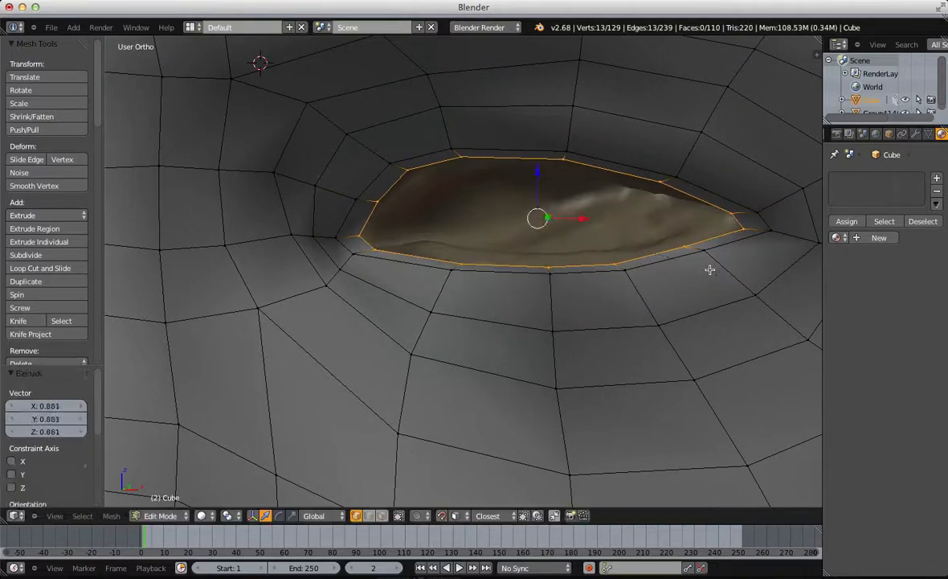
pyautogui.press('a')
# Step: Nudge the upper vertices of the new inner eye rim to fit the underside of the upper eyelid
pyautogui.moveTo(709, 268); pyautogui.dragTo(447, 239, button='middle')
pyautogui.moveTo(447, 240); pyautogui.dragTo(454, 243, button='right')
pyautogui.press('a')
pyautogui.moveTo(482, 185); pyautogui.dragTo(490, 178, button='right')
pyautogui.press('a')
pyautogui.moveTo(507, 155); pyautogui.dragTo(578, 148, button='middle')
pyautogui.rightClick(715, 166)
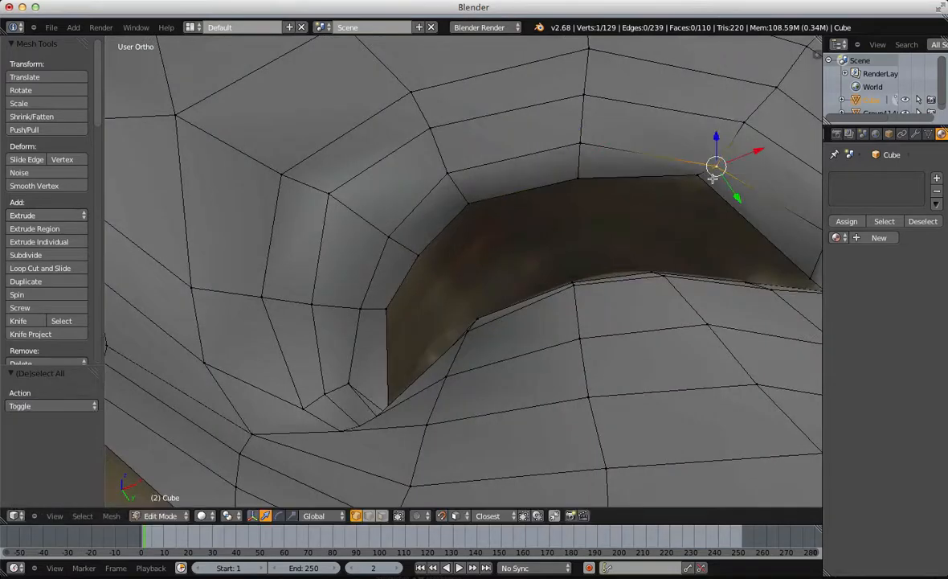
pyautogui.press('a')
# Step: Adjust the two lower rim vertices nearest the eye's inner corner to follow the lower eyelid
pyautogui.moveTo(698, 196); pyautogui.dragTo(446, 224, button='middle')
pyautogui.press('a')
pyautogui.rightClick(459, 203)
pyautogui.press('a')
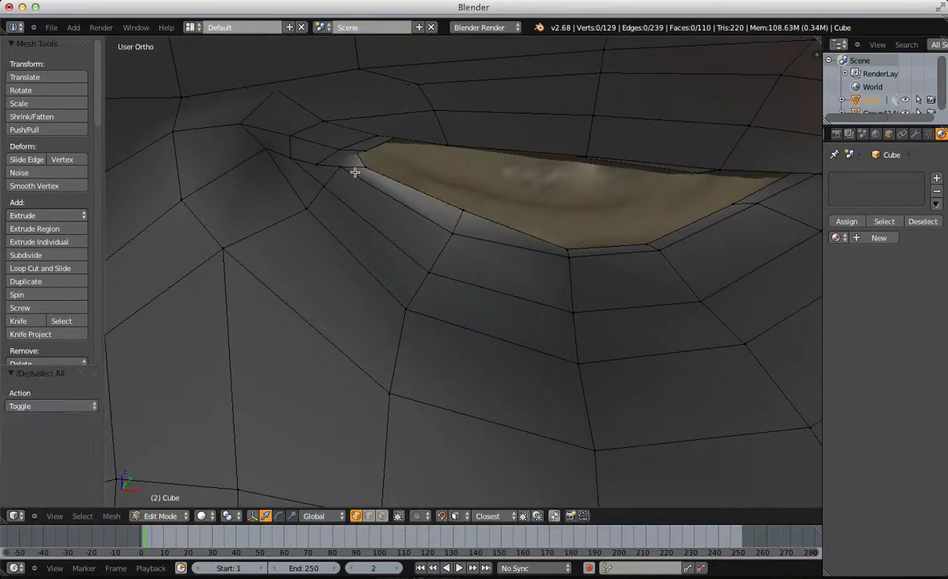
pyautogui.moveTo(346, 185); pyautogui.dragTo(347, 185, button='right')
pyautogui.press('a')
# Step: Shift the middle and outer vertices of the lower inner rim onto the lower eyelid's inner edge
pyautogui.moveTo(565, 243); pyautogui.dragTo(564, 218, button='right')
pyautogui.press('a')
pyautogui.moveTo(645, 232); pyautogui.dragTo(643, 229, button='right')
pyautogui.moveTo(663, 210); pyautogui.dragTo(565, 241, button='middle')
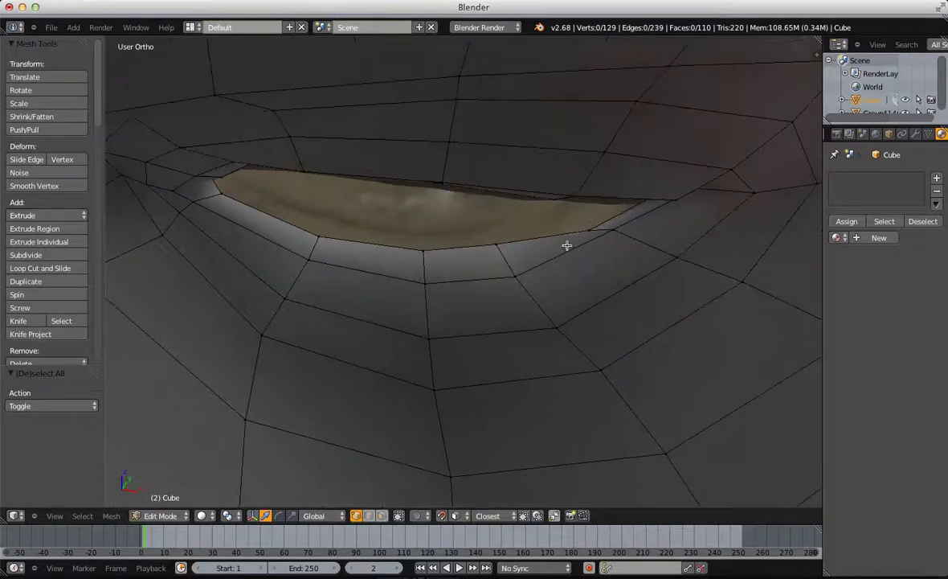
pyautogui.rightClick(573, 231)
pyautogui.moveTo(572, 216); pyautogui.dragTo(571, 216, button='right')
pyautogui.press('a')
# Step: Review the whole mirrored mask in Object Mode, and return to Edit Mode
pyautogui.press('Tab')
pyautogui.scroll(-7, 561, 241)
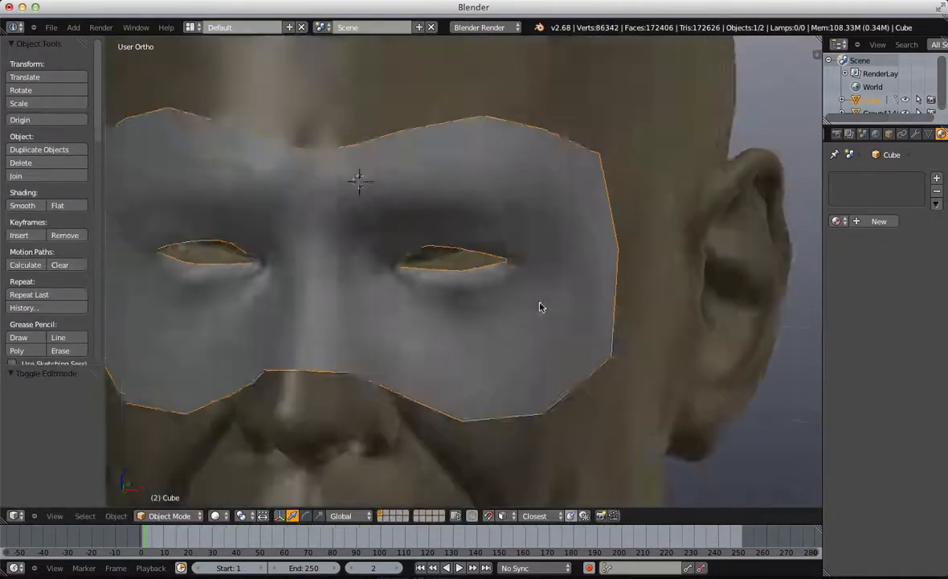
pyautogui.moveTo(540, 303); pyautogui.dragTo(481, 304, button='middle')
pyautogui.press('Tab')
pyautogui.press('a')
# Step: Adjust the inner rim vertices at the eye's outer and inner corners to even out the eyelid edge
pyautogui.scroll(6, 599, 254)
pyautogui.press('a')
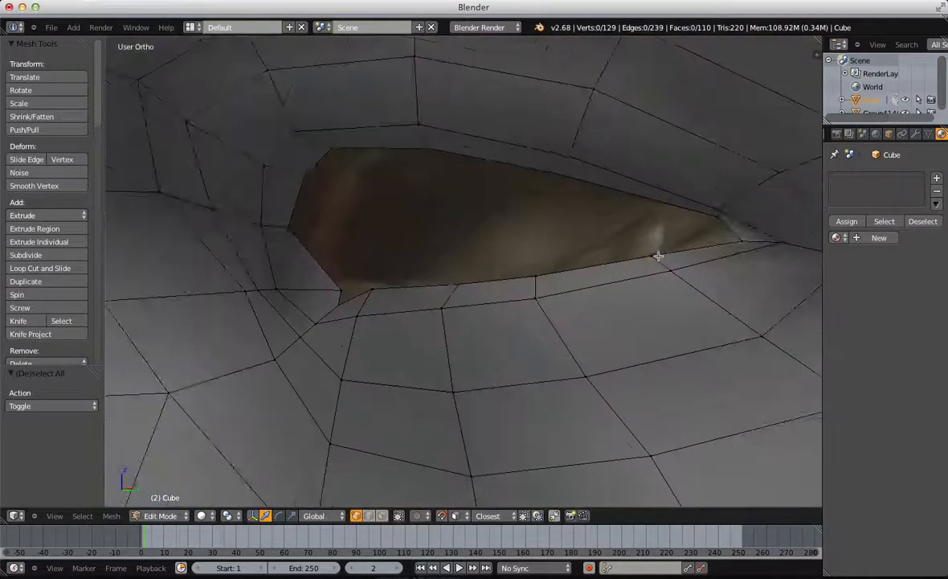
pyautogui.moveTo(703, 192); pyautogui.dragTo(688, 199, button='right')
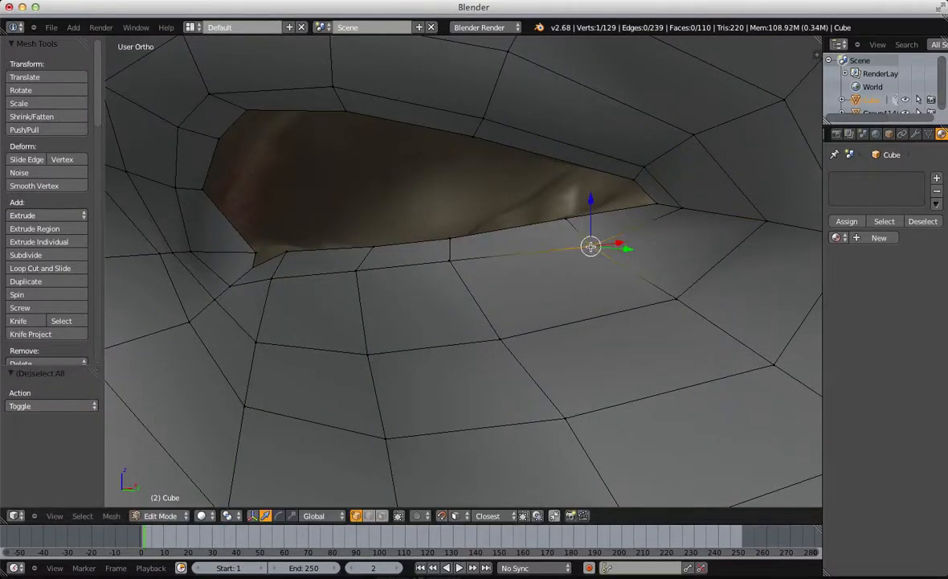
pyautogui.press('a')
pyautogui.moveTo(588, 243); pyautogui.dragTo(411, 321, button='middle')
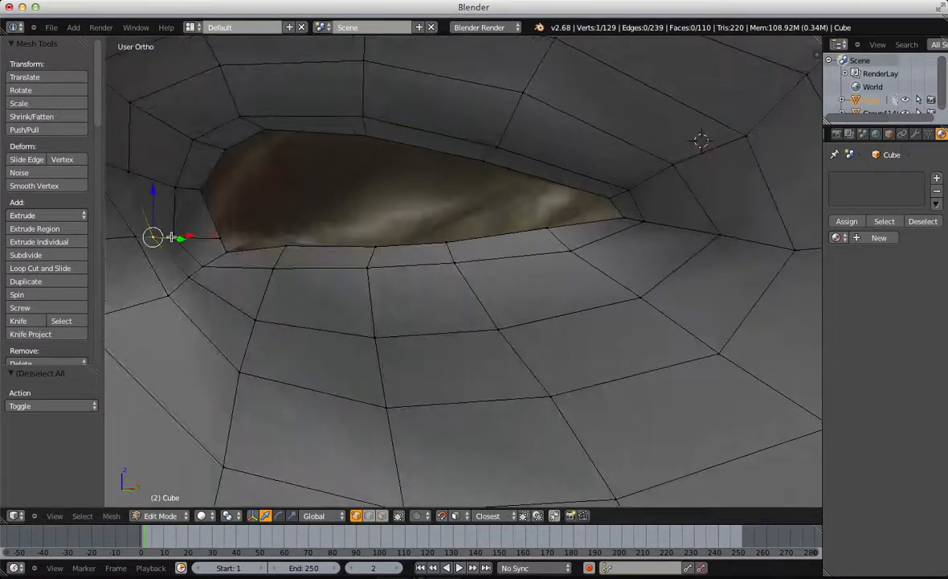
pyautogui.scroll(-6, 187, 234)
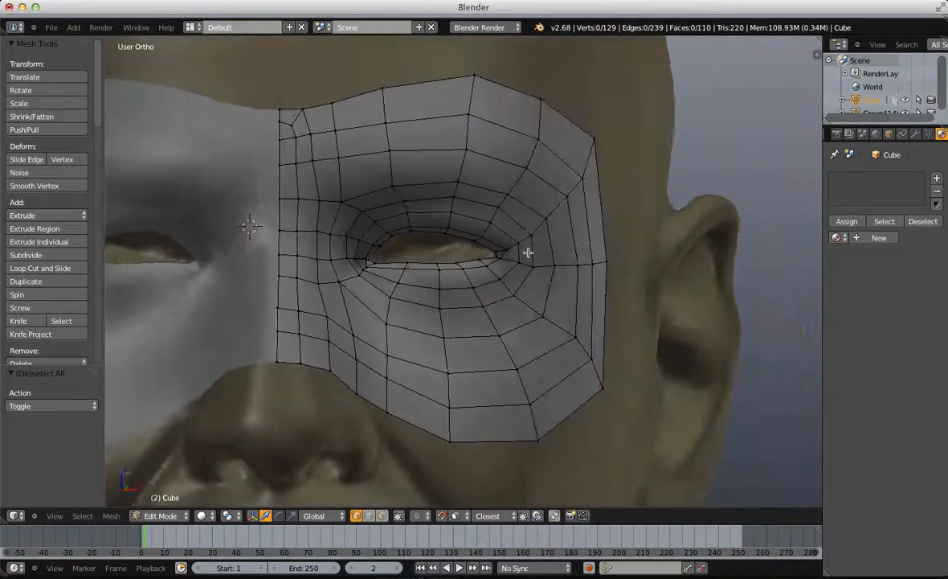
# Step: Add a centred loop cut running from the eye's outer corner across the rings to the mask's outer edge
pyautogui.scroll(3, 511, 254)
pyautogui.hotkey('ctrl', 'r')
pyautogui.click(612, 227)
pyautogui.rightClick(611, 229)
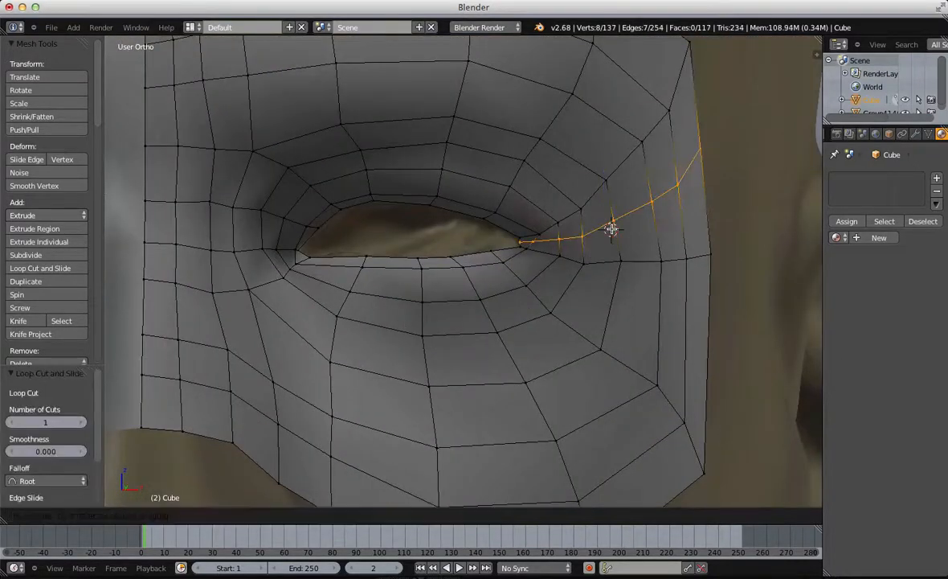
pyautogui.press('a')
# Step: Move the new loop's two vertices nearest the eye opening outward into the outer corner
pyautogui.scroll(2, 554, 227)
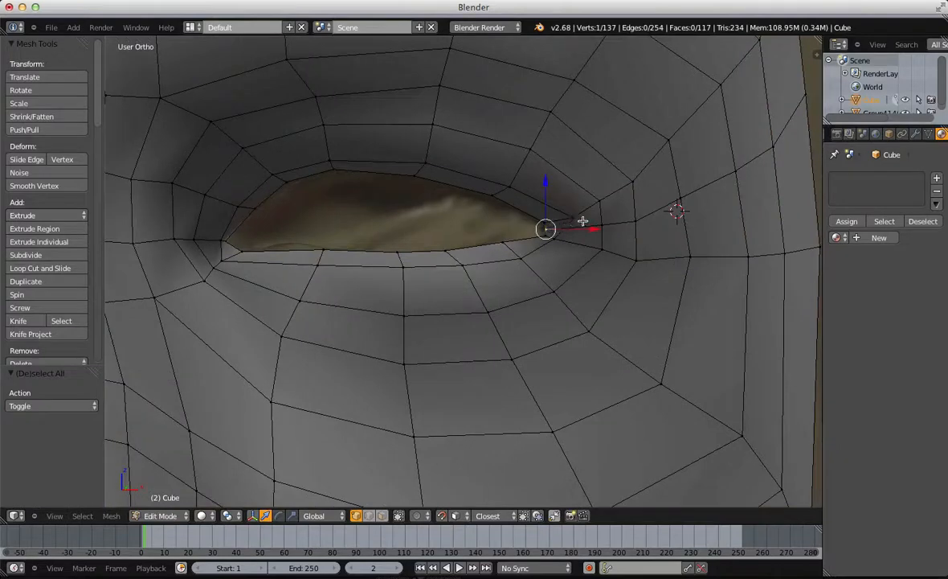
pyautogui.scroll(2, 583, 221)
pyautogui.press('g')
pyautogui.click(598, 210)
pyautogui.scroll(1, 617, 201)
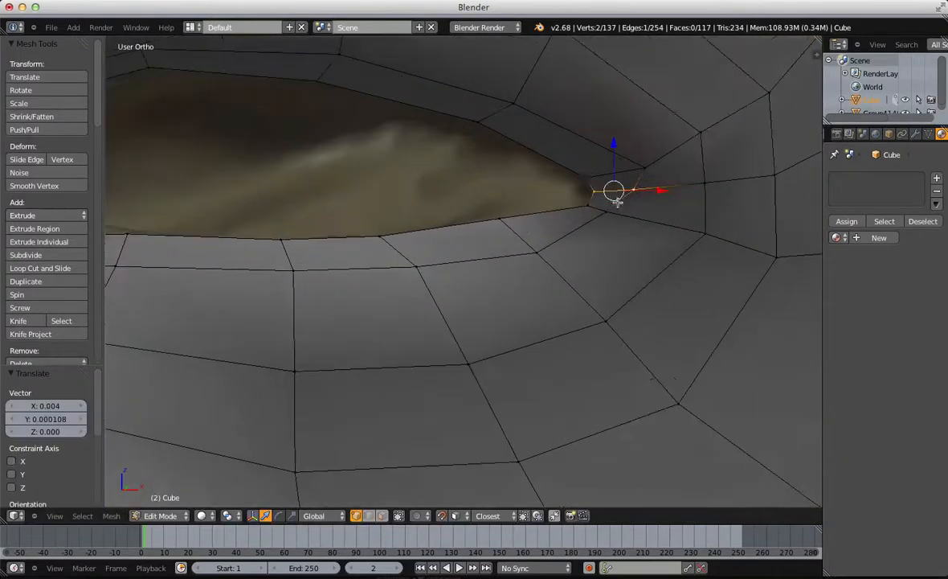
pyautogui.press('a')
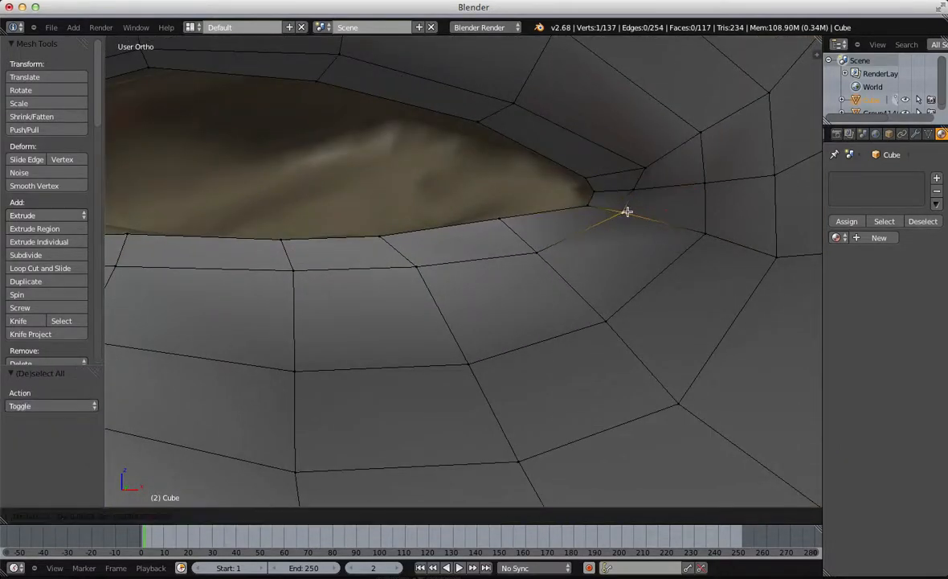
# Step: Raise the two ring vertices closest to the eye's outer corner just above the new edge loop
pyautogui.rightClick(643, 163)
pyautogui.press('g')
pyautogui.click(644, 139)
pyautogui.press('a')
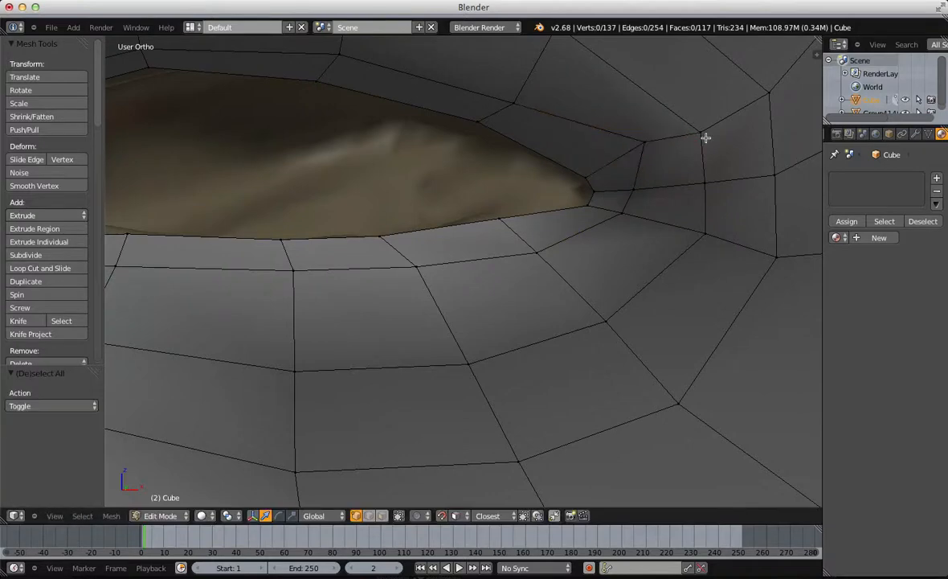
pyautogui.rightClick(704, 137)
pyautogui.press('g')
pyautogui.click(701, 113)
pyautogui.press('g')
pyautogui.click(705, 142)
pyautogui.press('a')
pyautogui.scroll(-4, 687, 151)
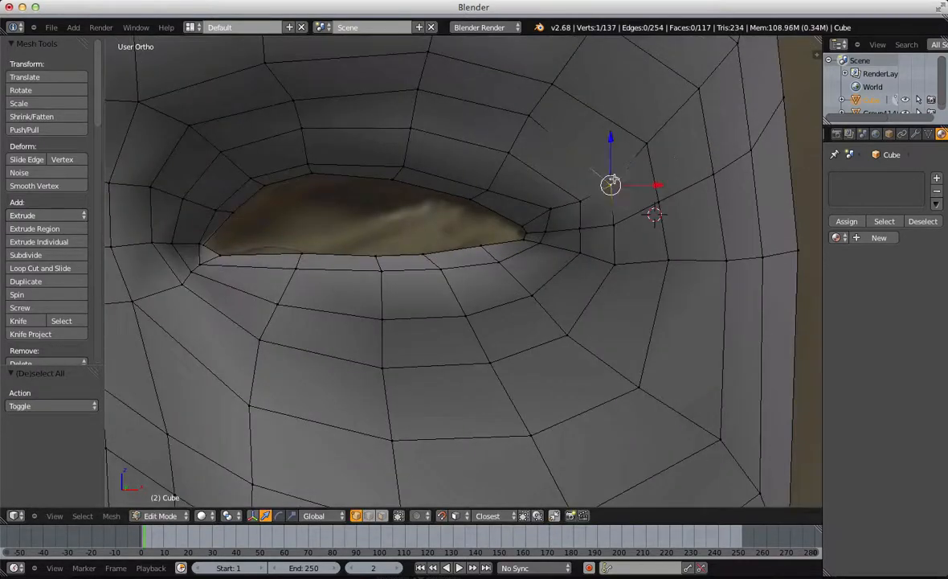
# Step: Raise the next ring vertex above the new loop and lower the two ring vertices just below it
pyautogui.press('g')
pyautogui.click(614, 169)
pyautogui.press('a')
pyautogui.rightClick(584, 254)
pyautogui.press('g')
pyautogui.click(580, 262)
pyautogui.press('a')
pyautogui.rightClick(618, 263)
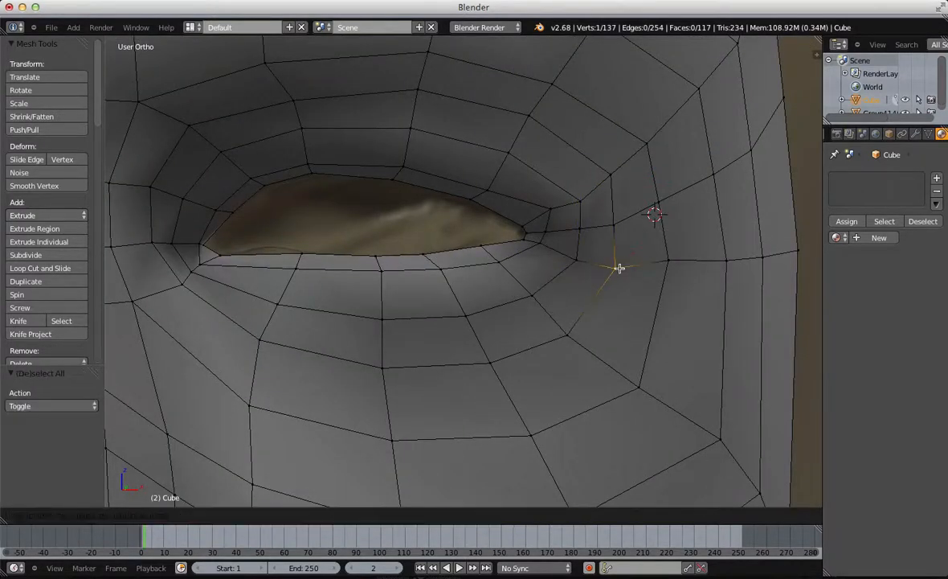
pyautogui.click(620, 267)
pyautogui.press('a')
# Step: Pull the first ring vertex above the outer corner down and inward, and raise the neighbouring ring vertex slightly
pyautogui.rightClick(541, 201)
pyautogui.press('g')
pyautogui.click(532, 209)
pyautogui.press('a')
pyautogui.rightClick(575, 192)
pyautogui.press('g')
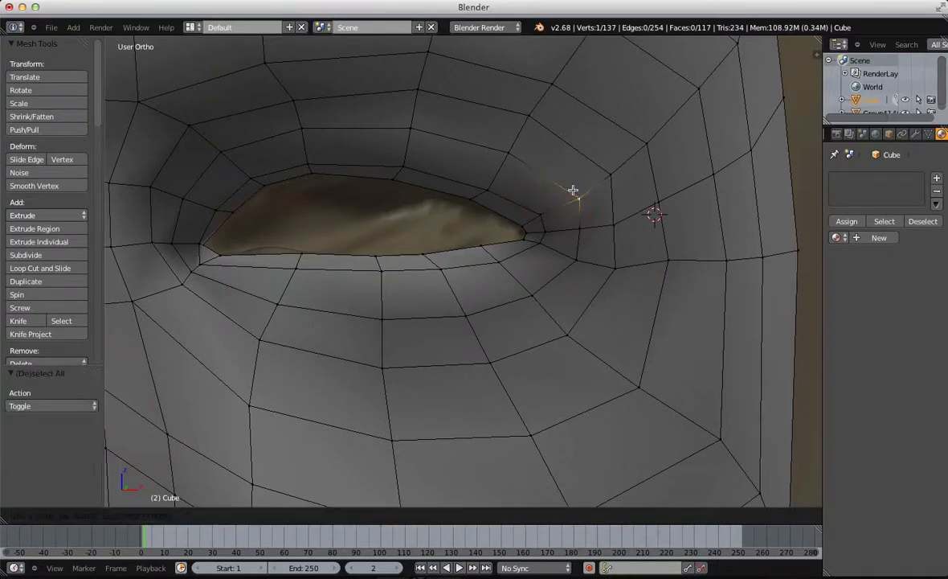
pyautogui.click(575, 191)
pyautogui.press('a')
# Step: Lower the next ring vertex farther out, just below the new edge loop beside the eye
pyautogui.rightClick(681, 274)
pyautogui.press('g')
pyautogui.click(681, 282)
pyautogui.press('a')
pyautogui.scroll(-5, 659, 271)
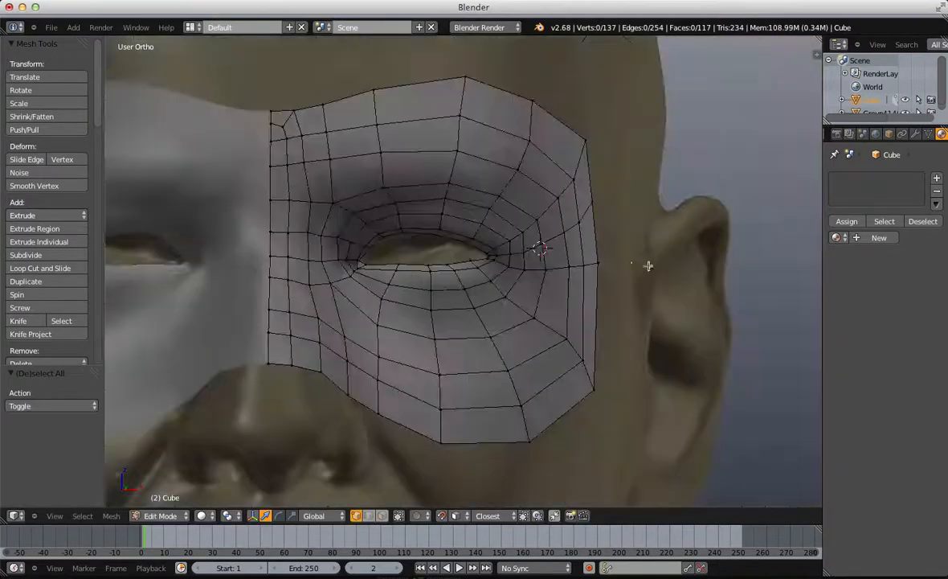
pyautogui.scroll(1, 620, 224)
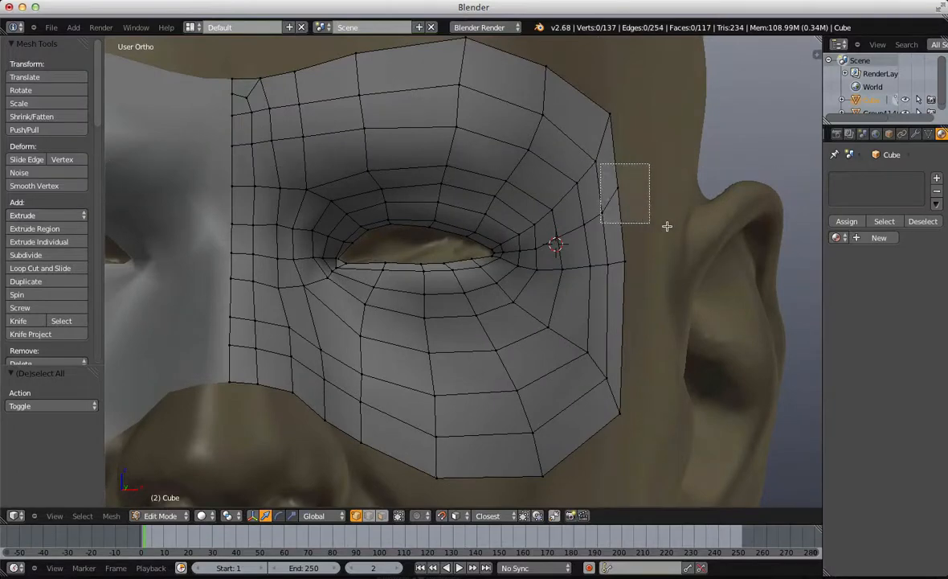
# Step: From the side, nudge the ring vertices just above the eye's outer corner to even out the ring spacing
pyautogui.moveTo(667, 226); pyautogui.dragTo(735, 193, button='middle')
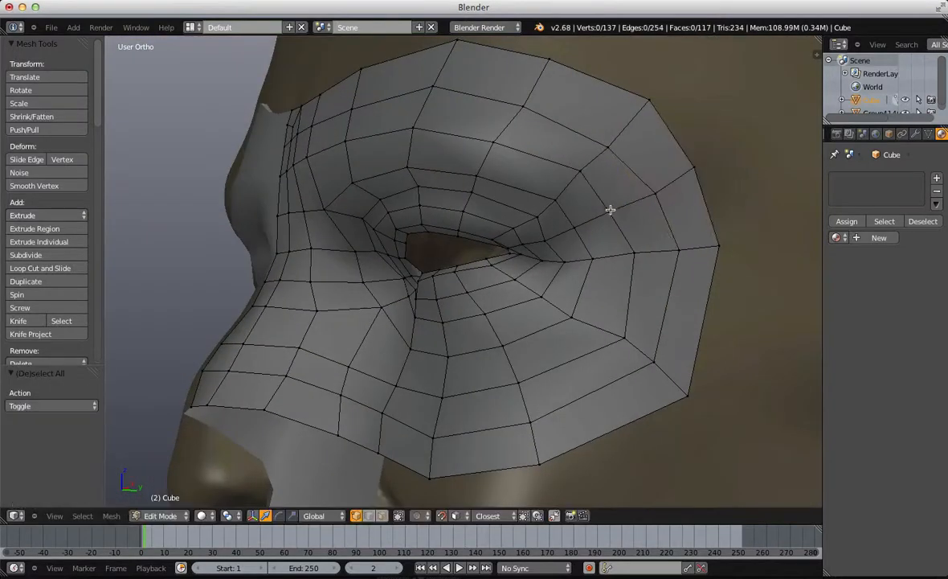
pyautogui.rightClick(546, 198)
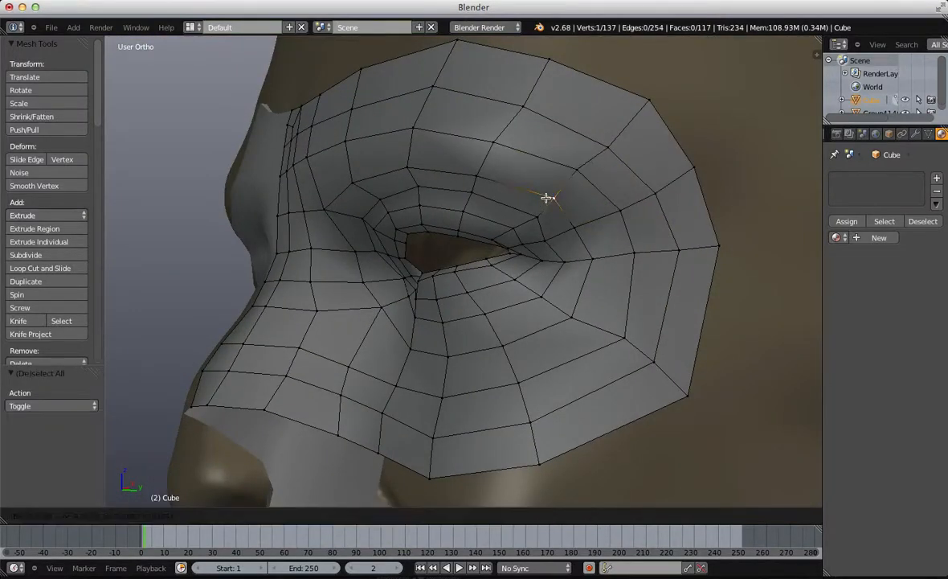
pyautogui.moveTo(546, 198); pyautogui.dragTo(546, 198, button='right')
pyautogui.press('a')
pyautogui.moveTo(537, 218); pyautogui.dragTo(548, 244, button='right')
pyautogui.press('a')
pyautogui.press('a')
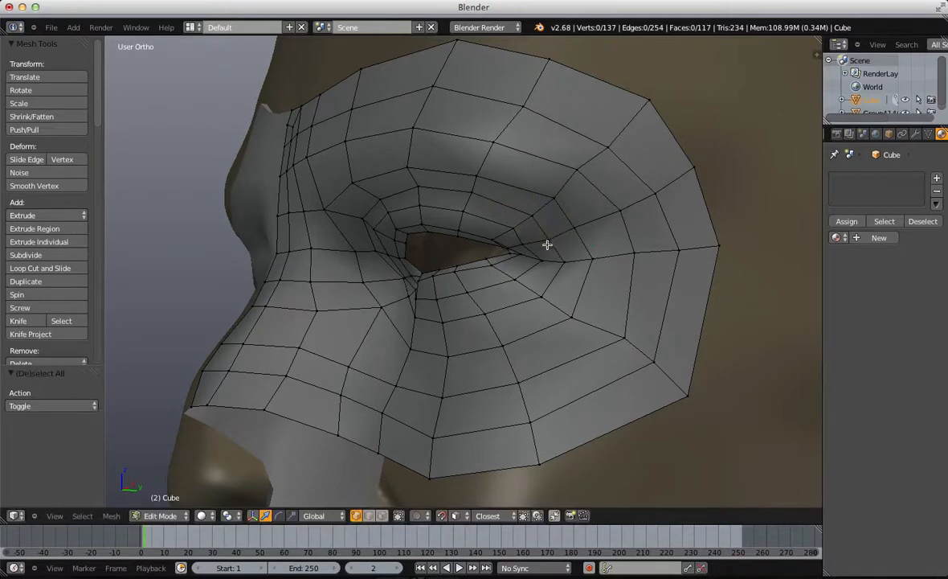
pyautogui.scroll(2, 547, 245)
pyautogui.moveTo(548, 245); pyautogui.dragTo(580, 262, button='middle')
pyautogui.scroll(3, 580, 262)
pyautogui.keyDown('alt'); pyautogui.rightClick(599, 248); pyautogui.keyUp('alt')
pyautogui.scroll(-3, 600, 247)
pyautogui.press('a')
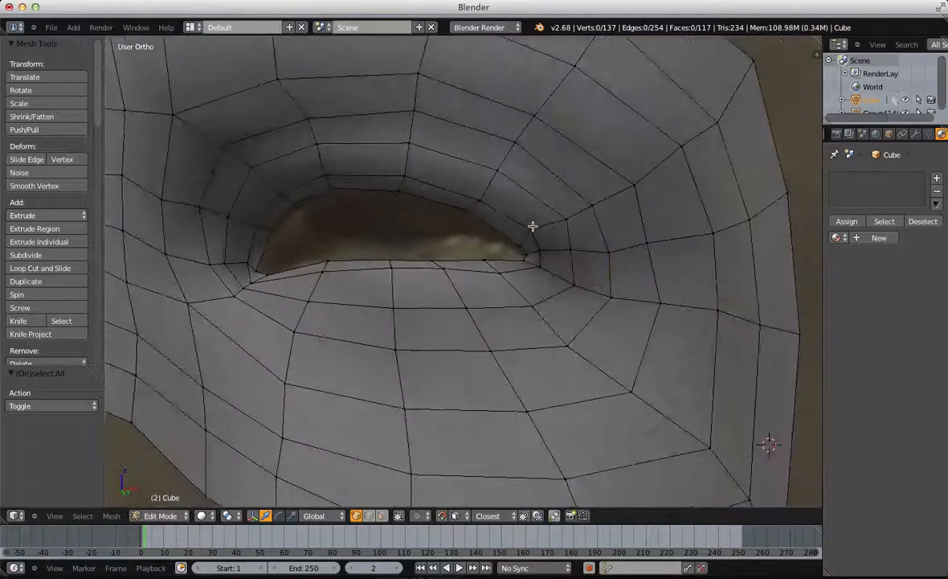
# Step: Try to flatten the group of vertices at the eye's outer corner by scaling it along Z
pyautogui.press('b')
pyautogui.moveTo(440, 192); pyautogui.dragTo(619, 303)
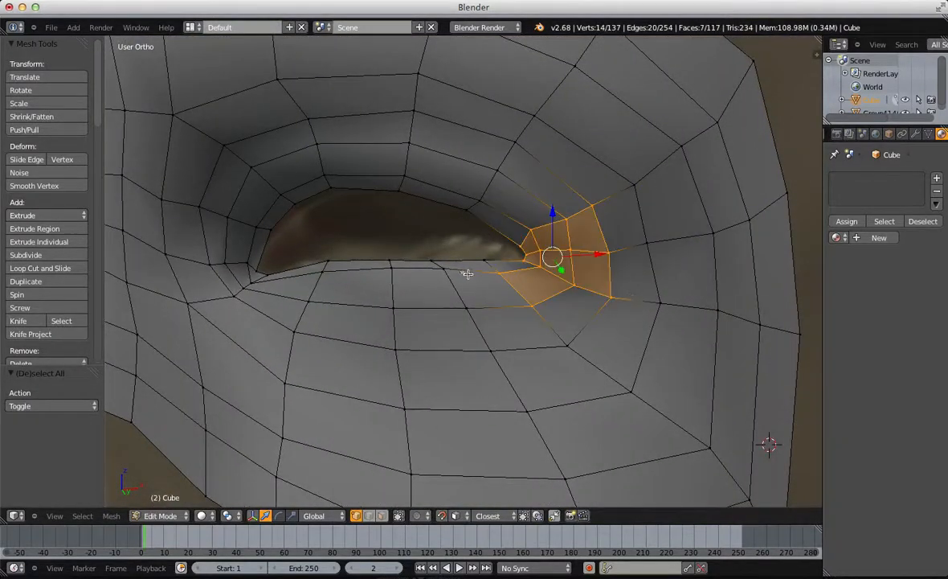
pyautogui.press('s')
pyautogui.press('z')
pyautogui.click(564, 252)
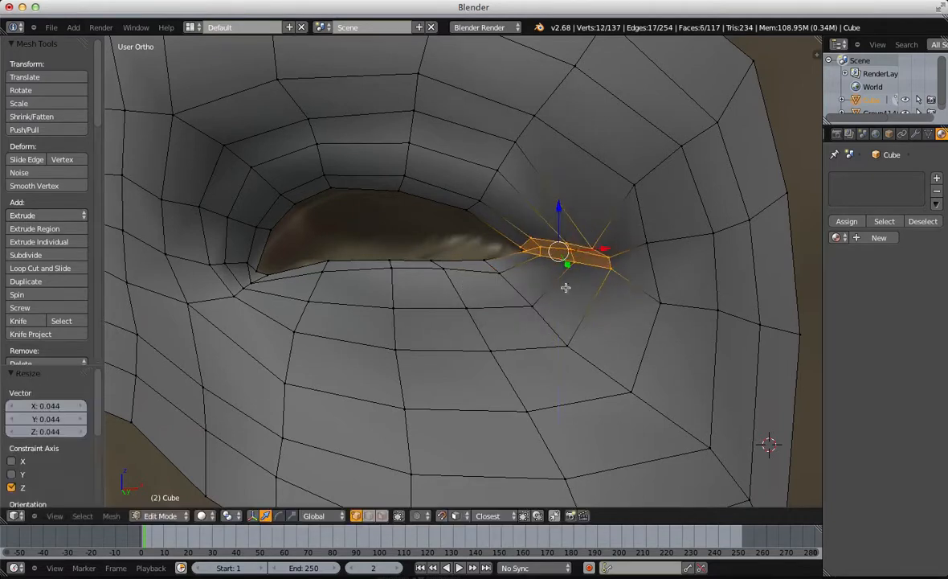
pyautogui.hotkey('ctrl', 'z')
pyautogui.press('s')
pyautogui.press('z')
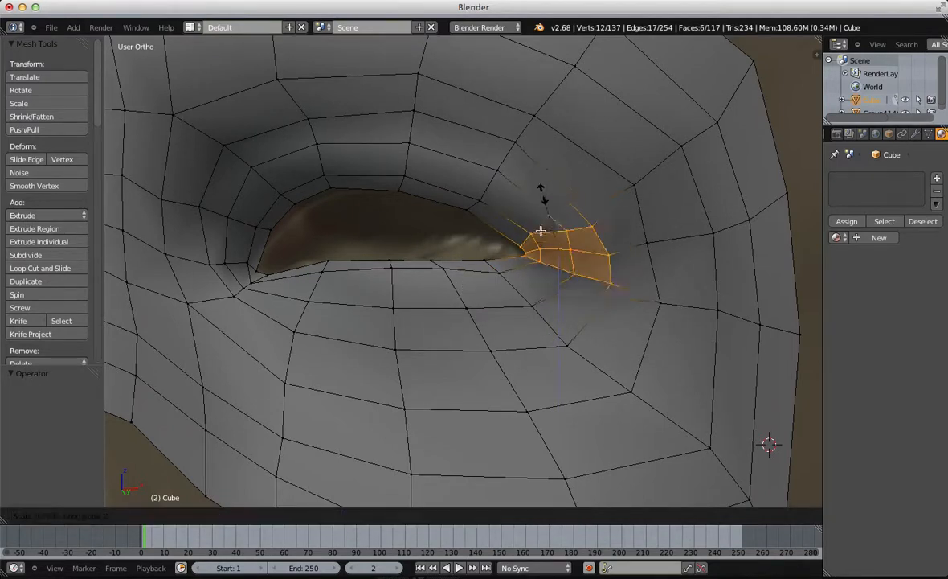
pyautogui.click(508, 203)
pyautogui.hotkey('ctrl', 'z')
# Step: Try to flatten the loop around the eye opening by scaling it along Z
pyautogui.press('a')
pyautogui.keyDown('alt'); pyautogui.rightClick(444, 201); pyautogui.keyUp('alt')
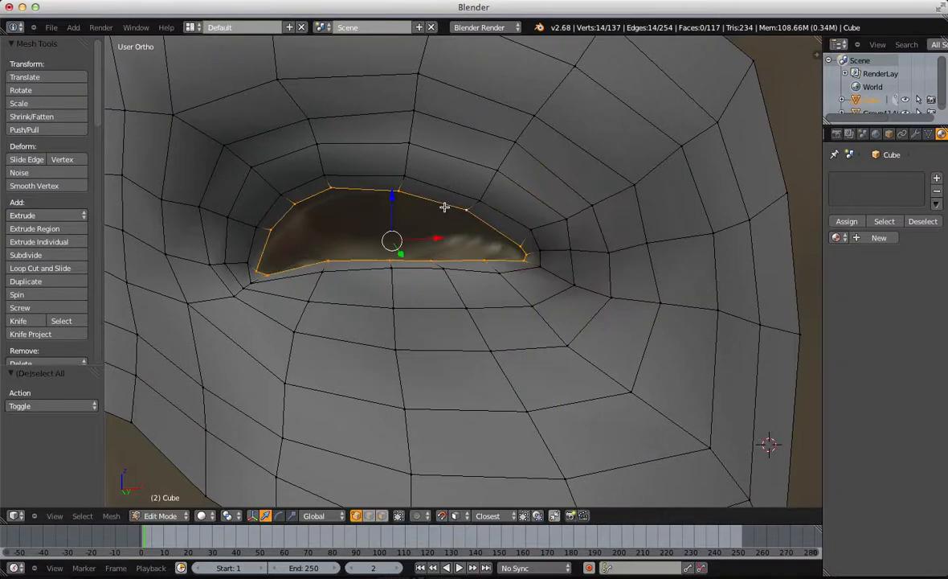
pyautogui.click(429, 239)
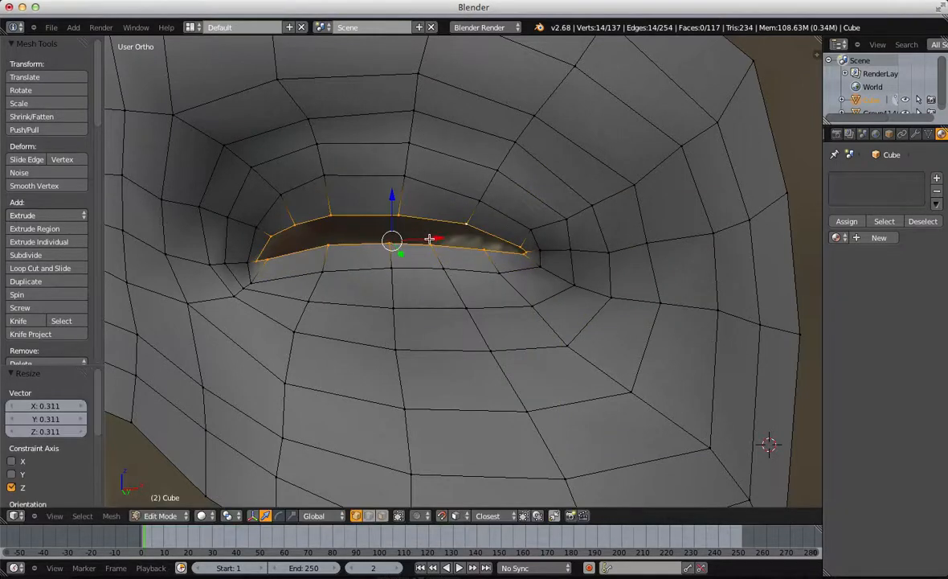
pyautogui.scroll(-3, 518, 241)
pyautogui.press('s')
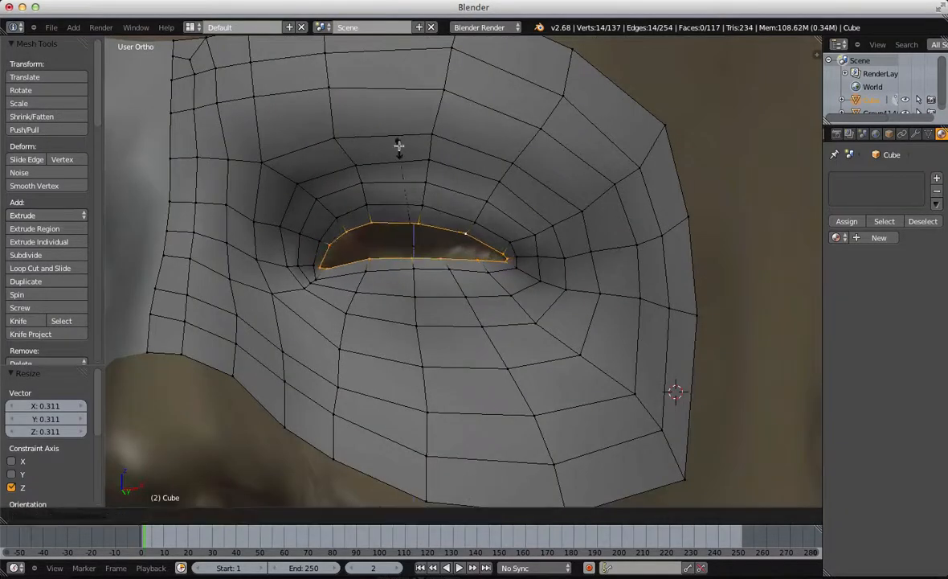
pyautogui.click(410, 155)
pyautogui.hotkey('ctrl', 'z')
pyautogui.press('z')
pyautogui.press('z')
pyautogui.press('a')
pyautogui.scroll(-3, 472, 254)
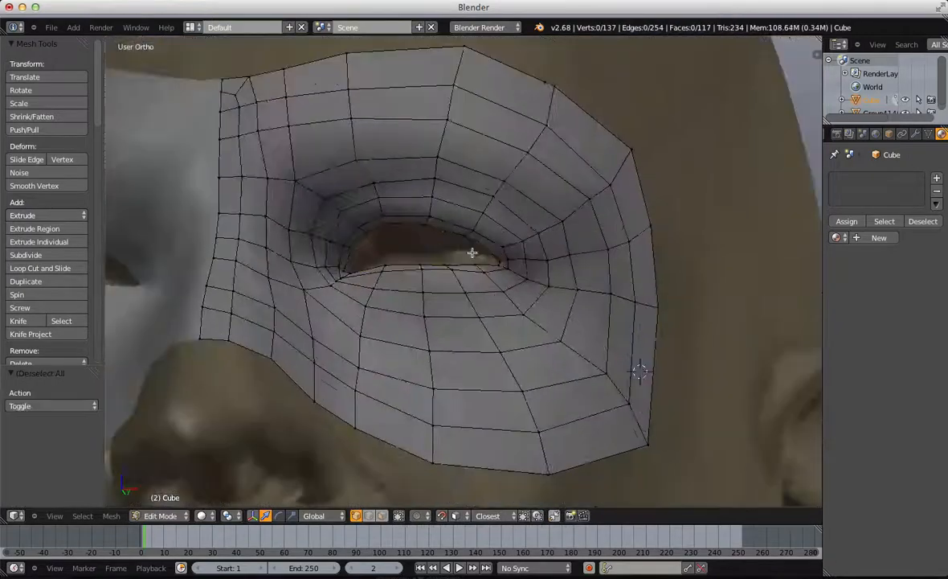
# Step: Lower the rim and neighbouring ring vertices just above the eye's inner corner, nudging them one at a time
pyautogui.moveTo(383, 269); pyautogui.dragTo(446, 276, button='middle')
pyautogui.scroll(6, 447, 277)
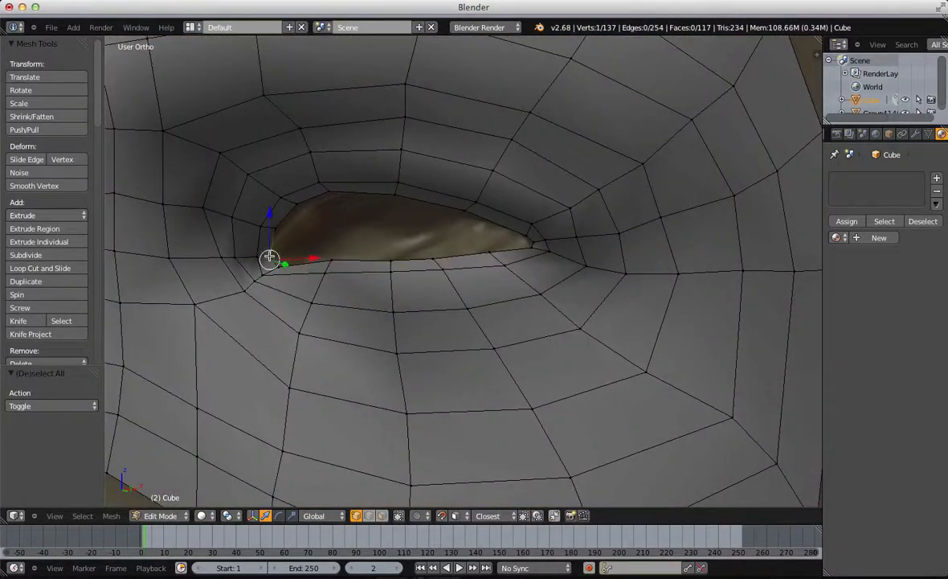
pyautogui.press('a')
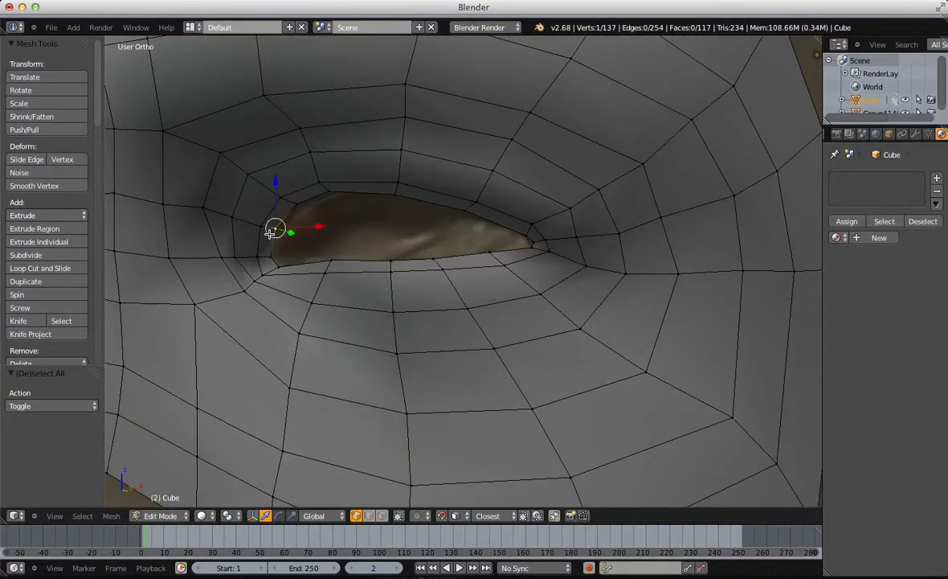
pyautogui.press('g')
pyautogui.click(266, 245)
pyautogui.press('a')
pyautogui.rightClick(258, 227)
pyautogui.press('g')
pyautogui.click(259, 239)
pyautogui.press('a')
pyautogui.rightClick(275, 235)
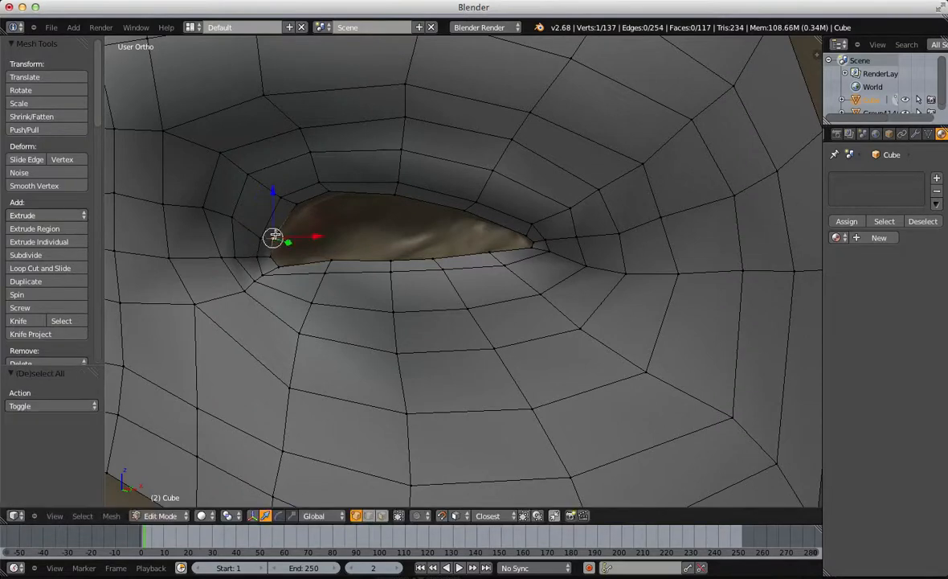
pyautogui.press('g')
pyautogui.click(272, 239)
pyautogui.press('a')
# Step: Lower the ring vertex above the eye's inner corner, and move the one below the corner up and toward the nose
pyautogui.moveTo(272, 240); pyautogui.dragTo(507, 221, button='middle')
pyautogui.scroll(2, 205, 235)
pyautogui.rightClick(434, 168)
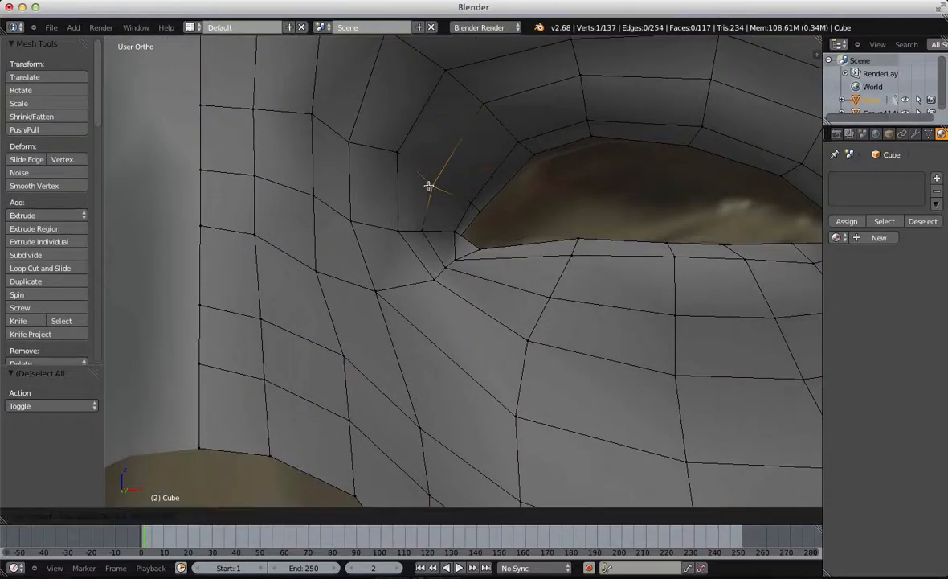
pyautogui.press('a')
pyautogui.scroll(2, 403, 227)
pyautogui.moveTo(403, 226); pyautogui.dragTo(410, 248, button='middle')
pyautogui.rightClick(435, 276)
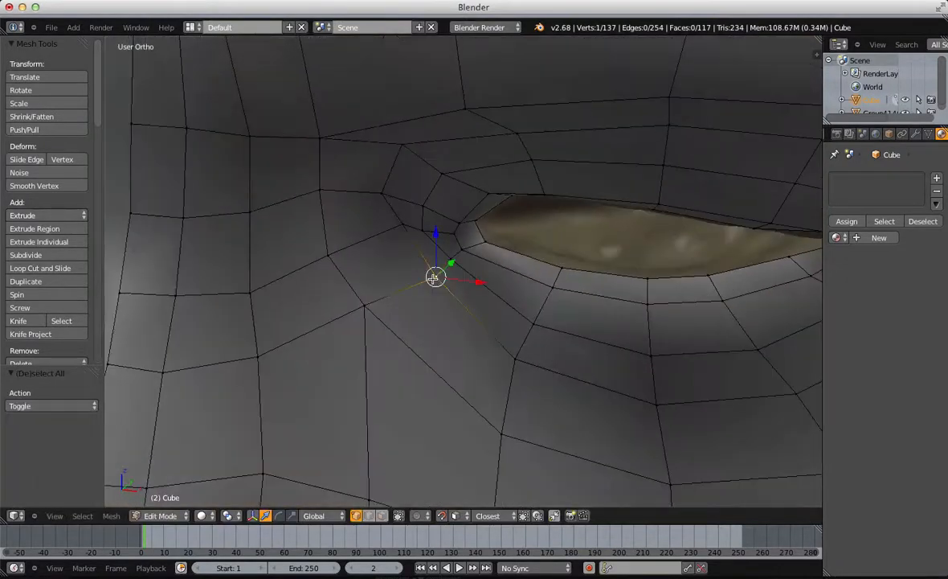
pyautogui.press('g')
pyautogui.click(425, 265)
pyautogui.press('a')
# Step: Shift the two ring vertices beside and below the eye's inner corner down and toward the nose
pyautogui.rightClick(399, 235)
pyautogui.press('g')
pyautogui.click(391, 240)
pyautogui.press('a')
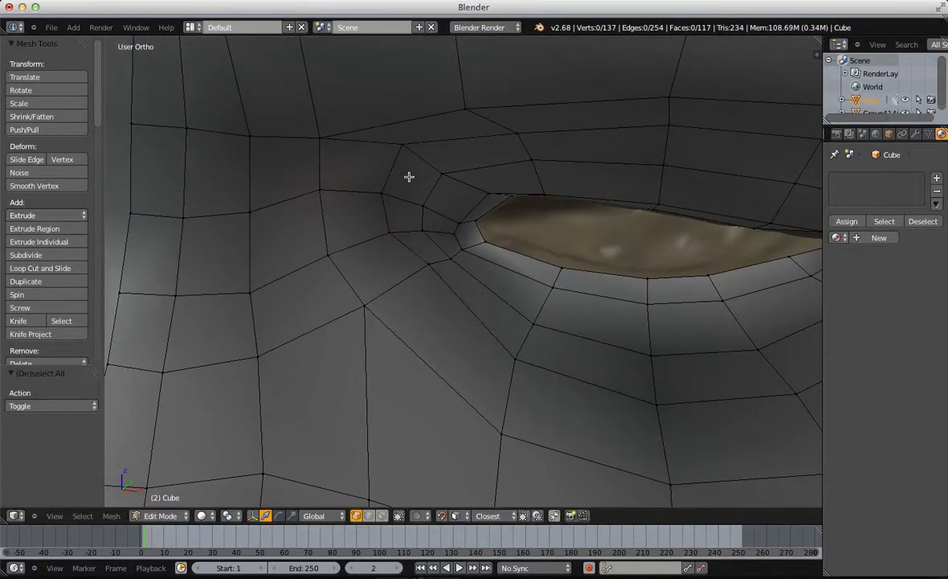
pyautogui.rightClick(438, 265)
pyautogui.press('g')
pyautogui.click(416, 287)
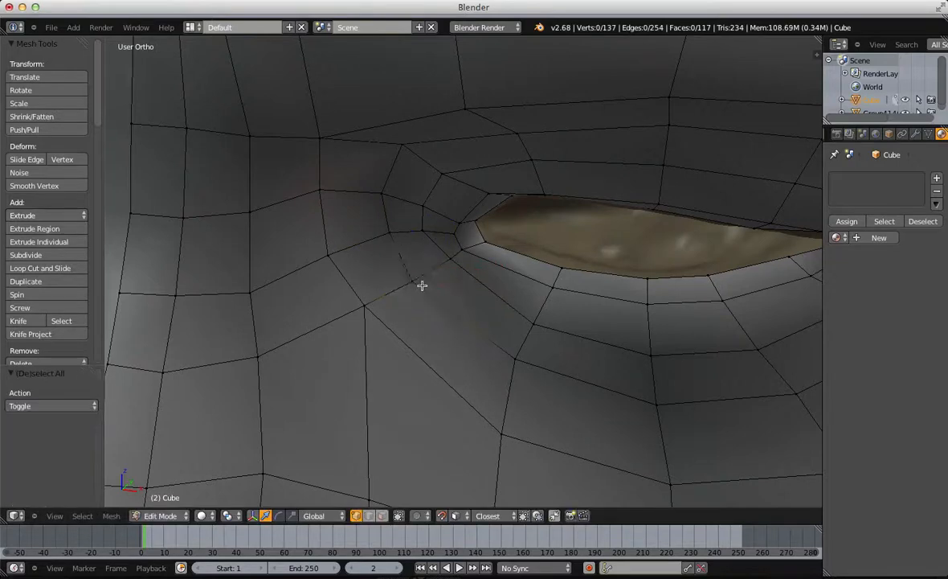
pyautogui.press('a')
# Step: Inspect the eye patch against the whole head from the side and front, in both object and edit mode, including its outer boundary loop
pyautogui.scroll(-7, 522, 371)
pyautogui.scroll(-6, 486, 354)
pyautogui.moveTo(483, 340); pyautogui.dragTo(547, 282, button='middle')
pyautogui.press('Tab')
pyautogui.press('Tab')
pyautogui.scroll(4, 598, 337)
pyautogui.scroll(-1, 590, 296)
pyautogui.press('a')
pyautogui.press('Tab')
pyautogui.scroll(-4, 575, 320)
pyautogui.scroll(3, 614, 318)
pyautogui.press('Tab')
pyautogui.press('a')
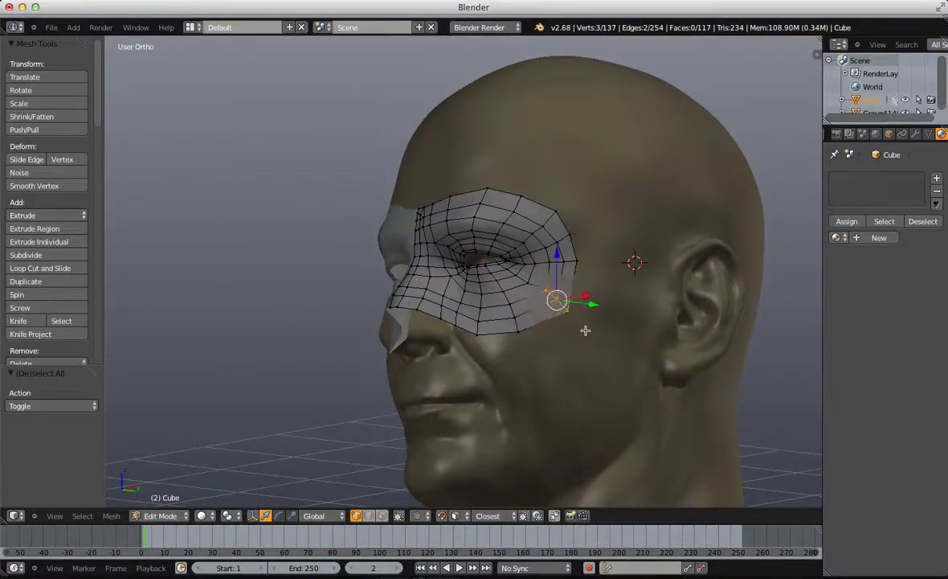
pyautogui.press('Tab')
pyautogui.scroll(-3, 518, 451)
pyautogui.moveTo(518, 452); pyautogui.dragTo(493, 280, button='middle')
pyautogui.scroll(4, 536, 265)
pyautogui.press('Tab')
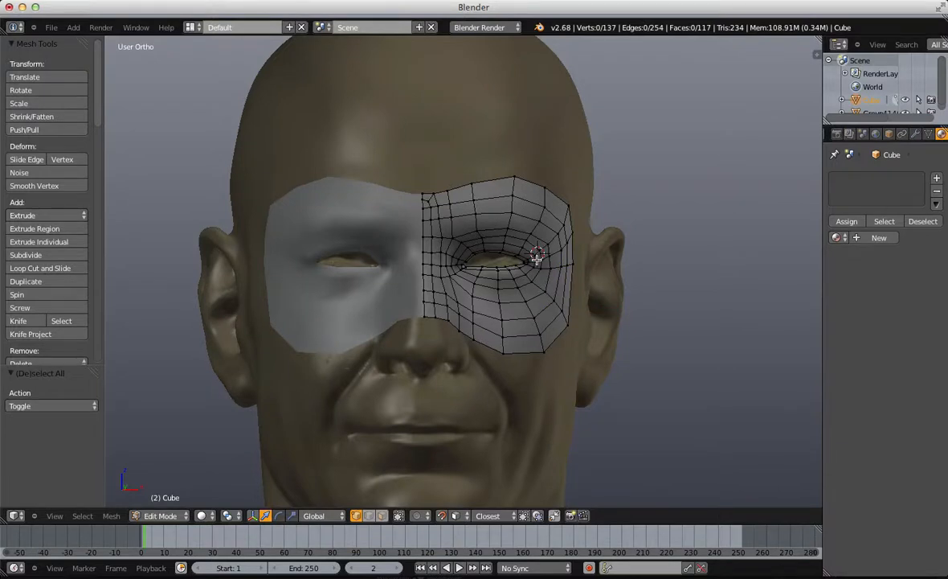
pyautogui.keyDown('shift'); pyautogui.moveTo(525, 253); pyautogui.dragTo(505, 122, button='middle'); pyautogui.keyUp('shift')
pyautogui.moveTo(532, 176); pyautogui.dragTo(520, 231, button='middle')
pyautogui.scroll(2, 490, 186)
pyautogui.keyDown('alt'); pyautogui.rightClick(474, 194); pyautogui.keyUp('alt')
pyautogui.scroll(-2, 482, 181)
pyautogui.scroll(2, 519, 231)
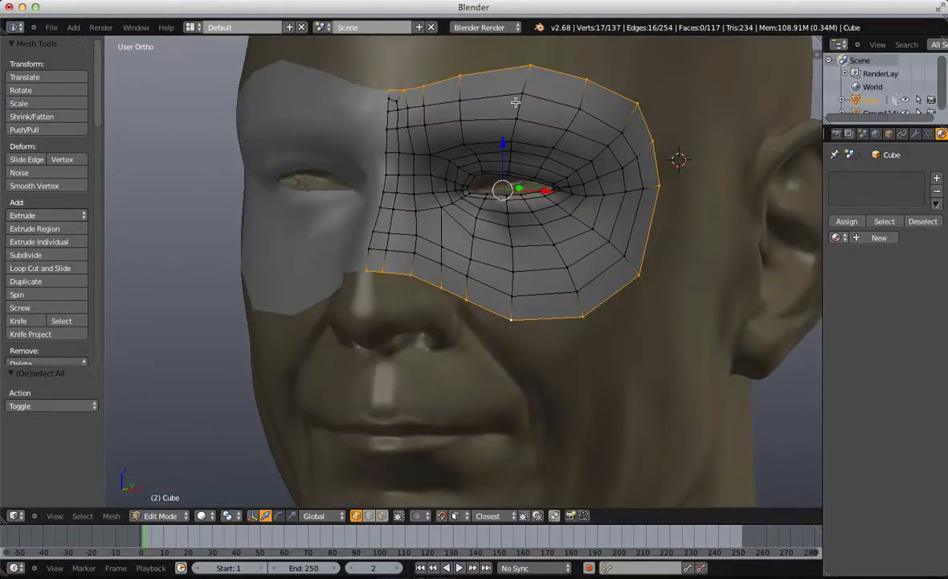
pyautogui.press('a')
# Step: Raise the block of vertices at the patch's lower edge on the nose, and the adjoining six-vertex block on the cheek
pyautogui.moveTo(407, 257); pyautogui.dragTo(434, 247, button='middle')
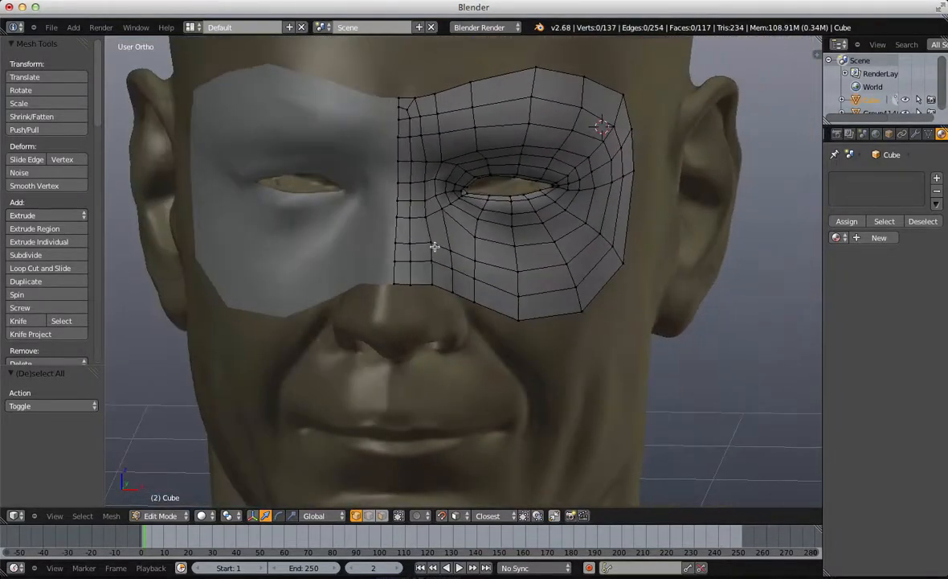
pyautogui.moveTo(440, 285); pyautogui.dragTo(452, 287)
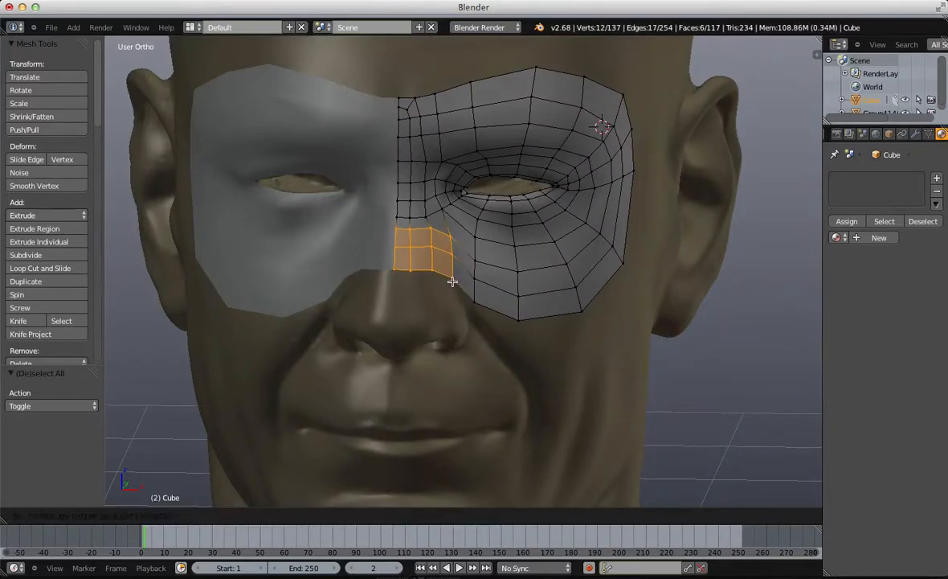
pyautogui.press('a')
pyautogui.moveTo(548, 319); pyautogui.dragTo(548, 318)
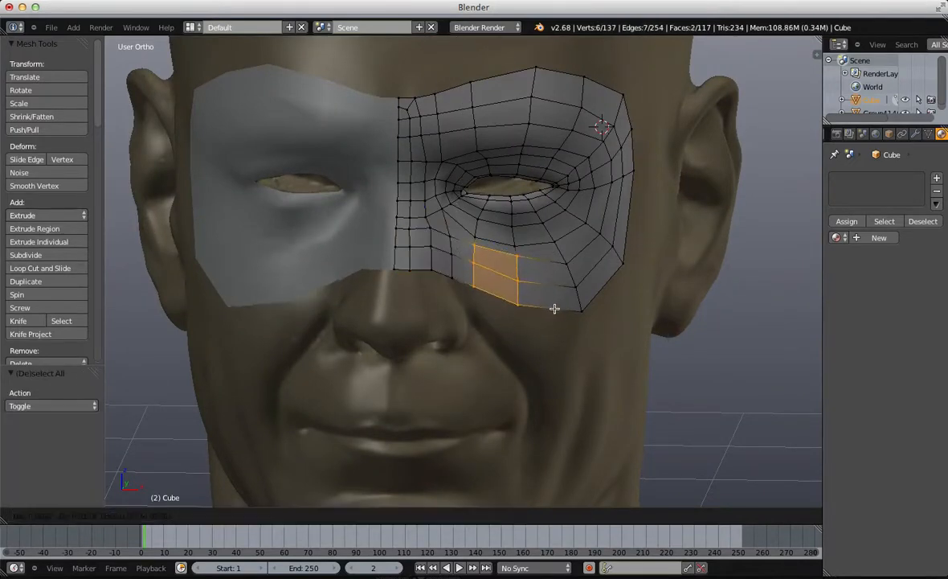
pyautogui.click(554, 309)
pyautogui.press('a')
# Step: Raise the lowest three vertices of the next cheek column toward the outer side of the face
pyautogui.moveTo(607, 296); pyautogui.dragTo(549, 281, button='middle')
pyautogui.press('b')
pyautogui.moveTo(548, 255); pyautogui.dragTo(608, 323)
pyautogui.press('g')
pyautogui.click(609, 316)
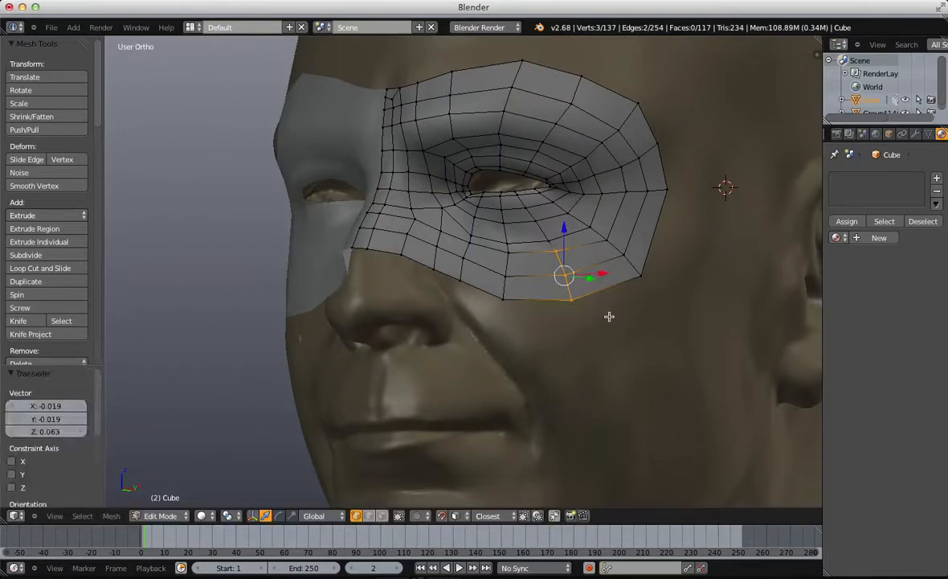
# Step: Move the two vertices at the patch's lower outer corner slightly up and toward the eye
pyautogui.press('a')
pyautogui.press('b')
pyautogui.moveTo(597, 233); pyautogui.dragTo(655, 290)
pyautogui.press('g')
pyautogui.click(641, 274)
pyautogui.press('a')
# Step: Edge-slide the four-vertex loop segment below the eye upward by a factor of 0.4
pyautogui.scroll(2, 605, 206)
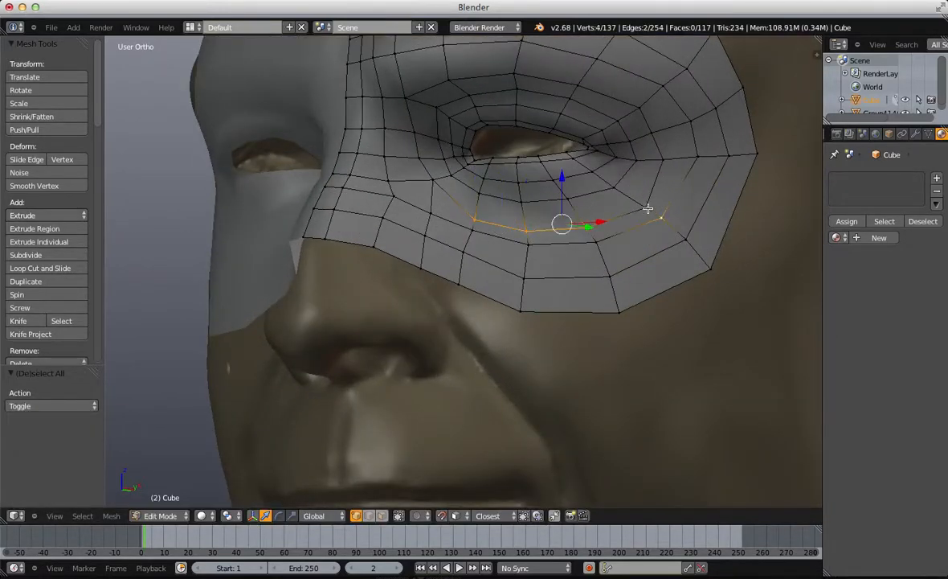
pyautogui.press('g')
pyautogui.click(598, 211)
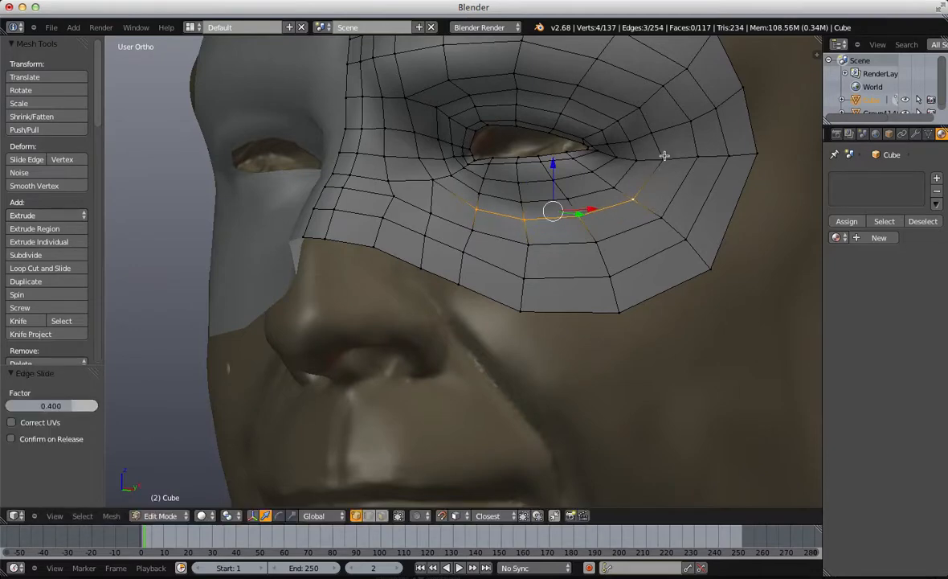
# Step: Pull the lower outer corner vertices slightly inward again, and raise the bottom-edge cheek vertices a little
pyautogui.press('b')
pyautogui.moveTo(643, 191); pyautogui.dragTo(730, 275)
pyautogui.press('g')
pyautogui.click(720, 270)
pyautogui.press('a')
pyautogui.press('b')
pyautogui.moveTo(491, 281); pyautogui.dragTo(656, 328)
pyautogui.press('g')
pyautogui.click(653, 325)
pyautogui.press('a')
# Step: Examine how the lower face loop runs from the nose around the eye using face selection, and return to vertex selection
pyautogui.moveTo(653, 325); pyautogui.dragTo(455, 320, button='middle')
pyautogui.scroll(3, 454, 319)
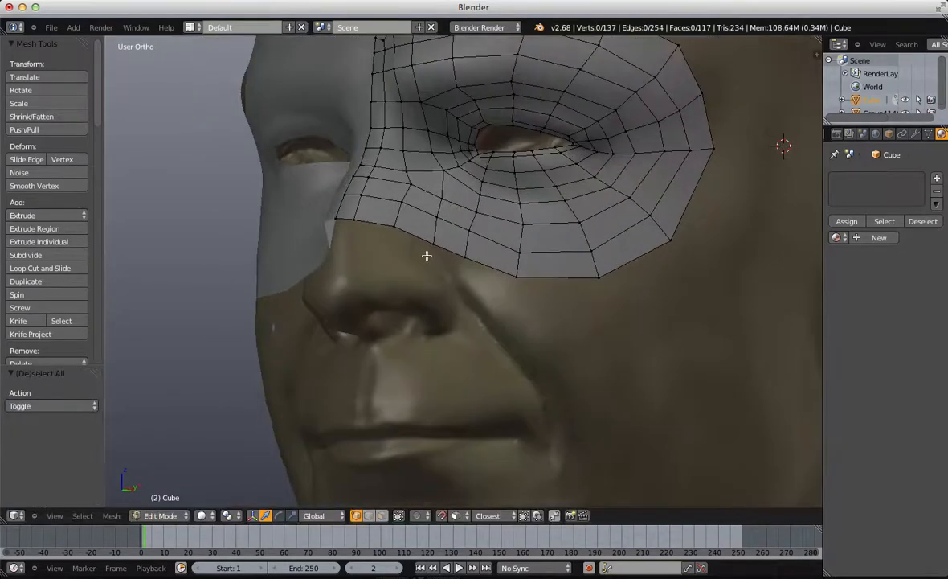
pyautogui.moveTo(639, 229); pyautogui.dragTo(580, 322, button='middle')
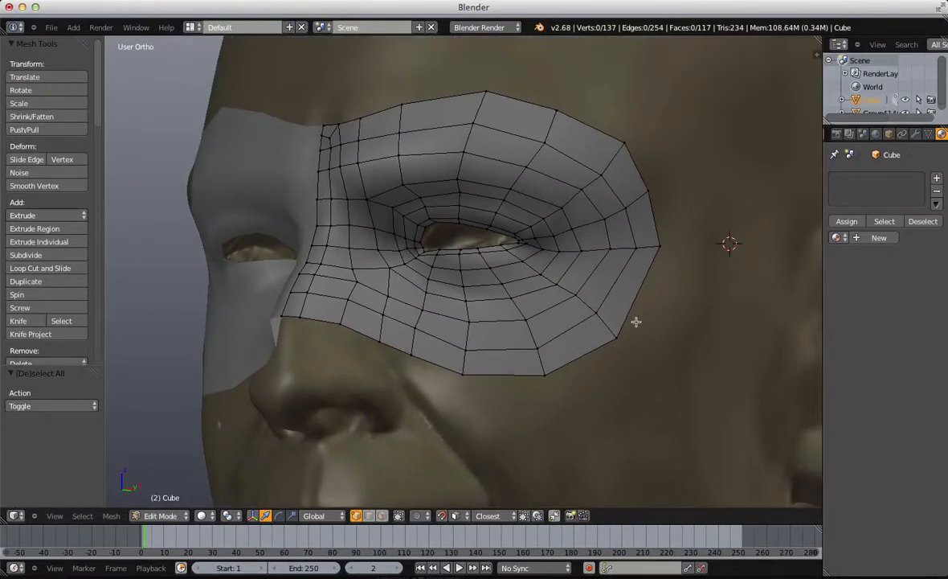
pyautogui.hotkey('ctrl', 'Tab')
pyautogui.click(255, 339)
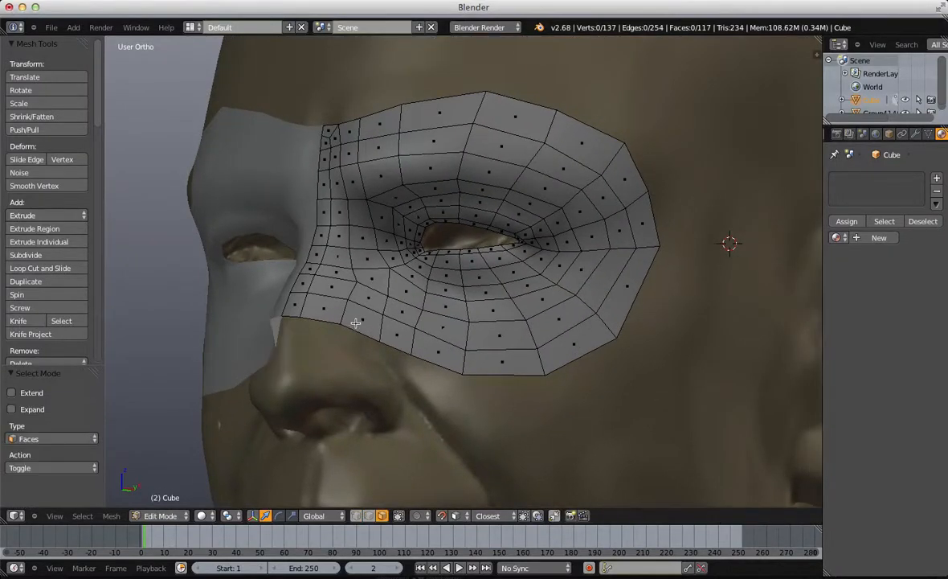
pyautogui.moveTo(255, 340); pyautogui.dragTo(319, 356, button='middle')
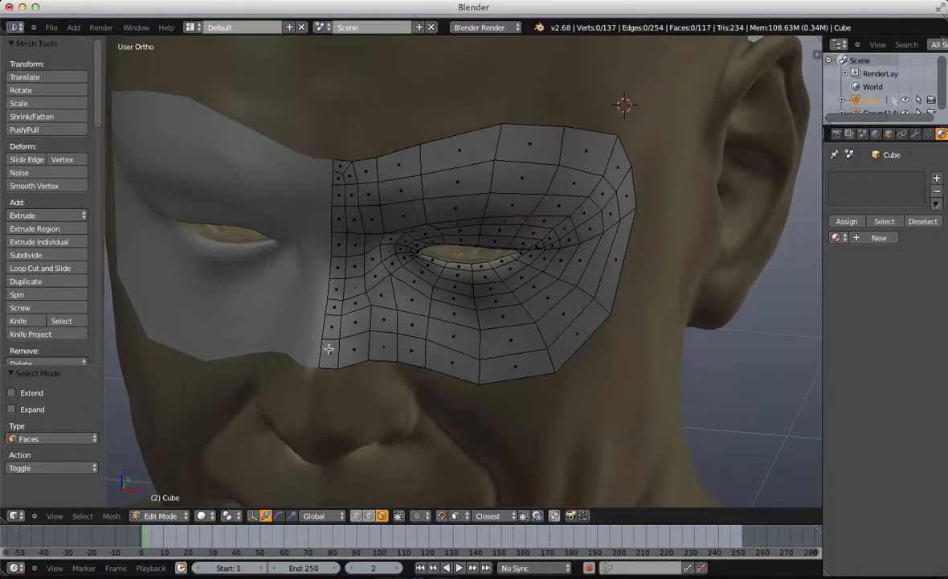
pyautogui.keyDown('alt'); pyautogui.rightClick(342, 346); pyautogui.keyUp('alt')
pyautogui.scroll(-2, 410, 363)
pyautogui.moveTo(417, 371); pyautogui.dragTo(438, 359, button='middle')
pyautogui.press('e')
pyautogui.click(422, 347)
pyautogui.press('a')
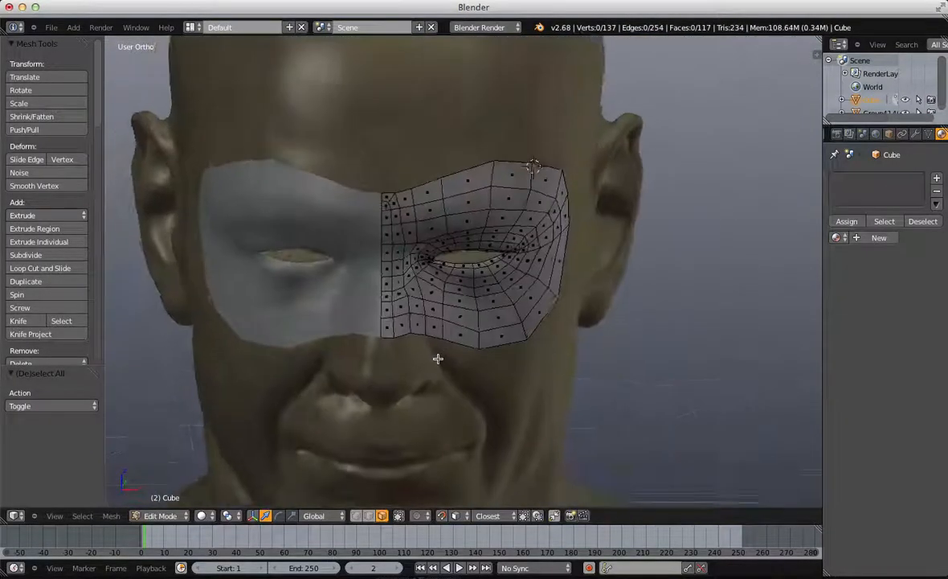
pyautogui.scroll(3, 438, 359)
pyautogui.keyDown('shift'); pyautogui.moveTo(383, 385); pyautogui.dragTo(459, 294, button='middle'); pyautogui.keyUp('shift')
pyautogui.hotkey('ctrl', 'Tab')
pyautogui.click(439, 216)
# Step: Scale the nine vertices at the patch's lower nose corner along Z to about 0.498 and move them upward
pyautogui.moveTo(440, 217); pyautogui.dragTo(402, 282, button='middle')
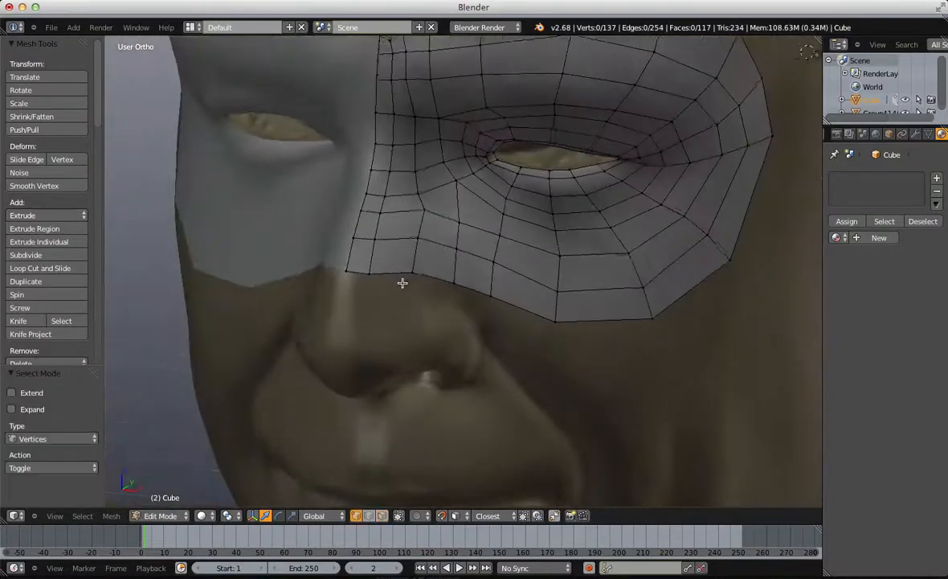
pyautogui.press('b')
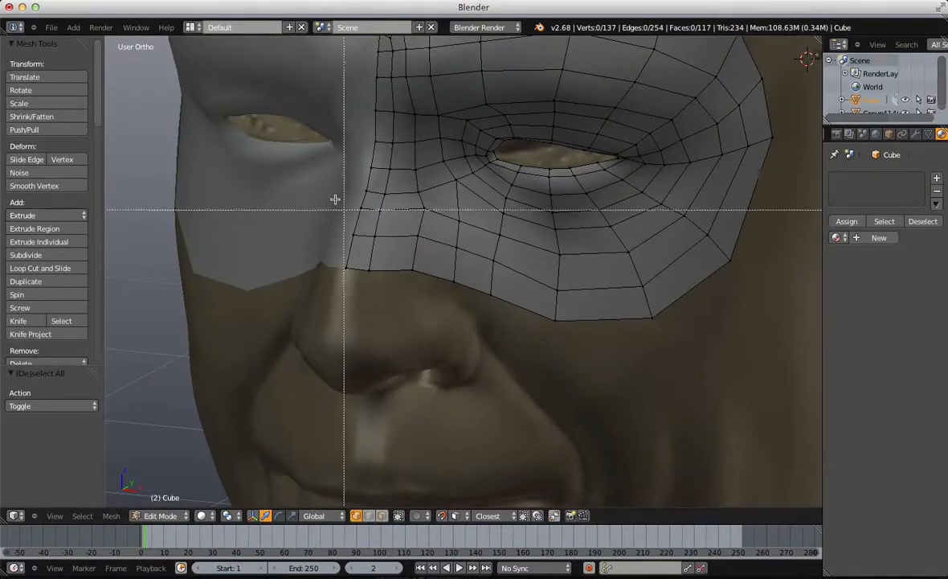
pyautogui.moveTo(431, 283); pyautogui.dragTo(432, 284)
pyautogui.moveTo(345, 193); pyautogui.dragTo(421, 165, button='middle')
pyautogui.press('s')
pyautogui.press('z')
pyautogui.click(445, 213)
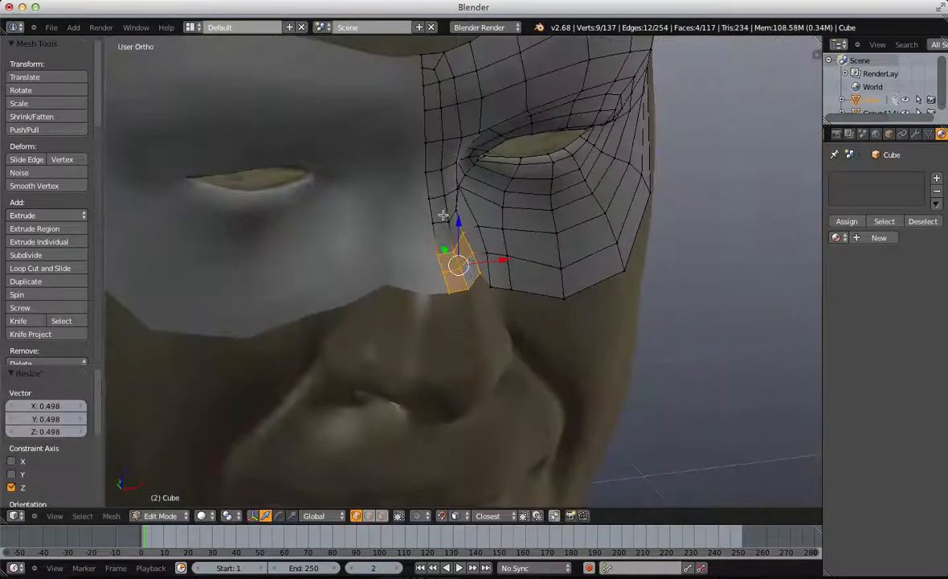
pyautogui.moveTo(482, 221); pyautogui.dragTo(422, 235, button='middle')
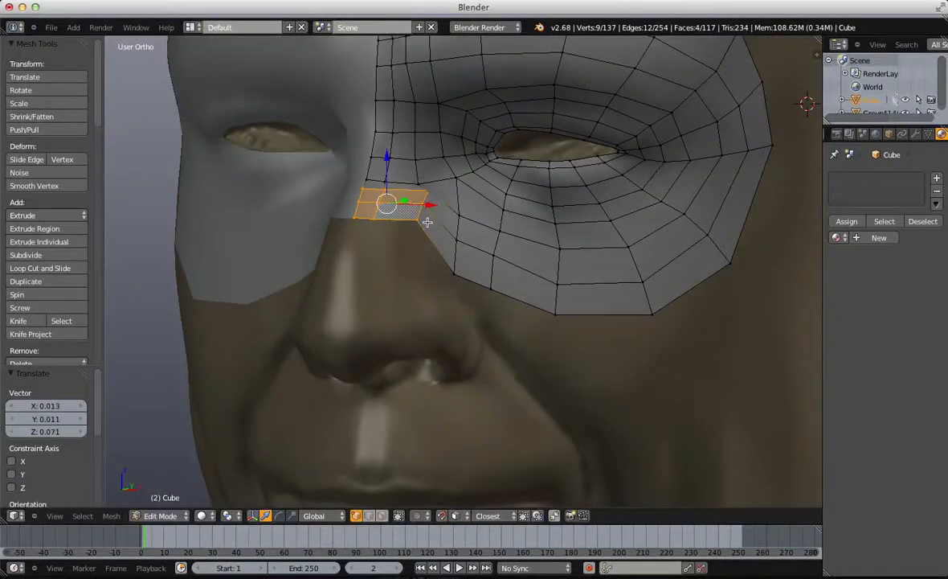
# Step: Lower the two bottom vertices on the outer side of the nose block, and shift the one above them down and toward the nose
pyautogui.press('a')
pyautogui.rightClick(429, 201)
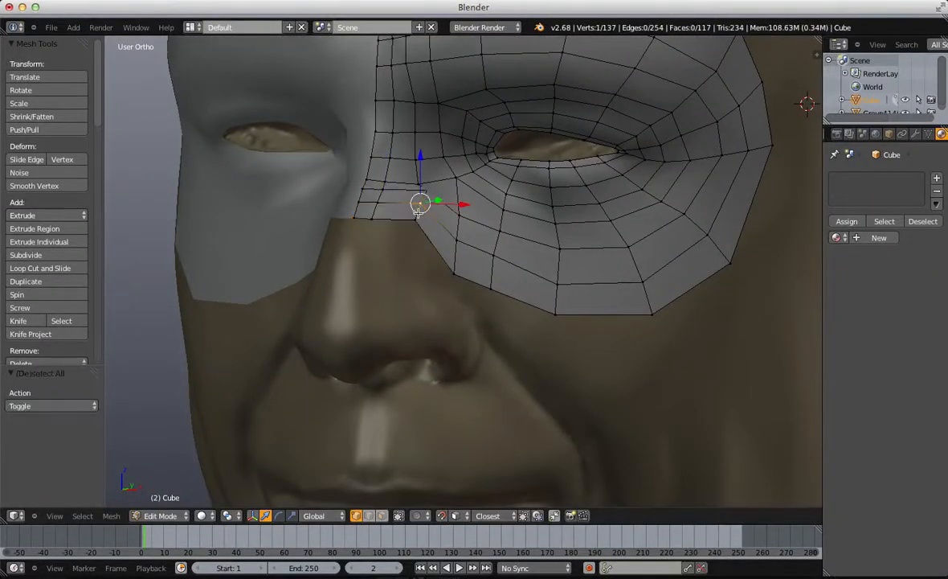
pyautogui.keyDown('shift'); pyautogui.rightClick(417, 217); pyautogui.keyUp('shift')
pyautogui.press('g')
pyautogui.click(413, 227)
pyautogui.press('a')
pyautogui.rightClick(423, 197)
pyautogui.press('g')
pyautogui.click(417, 201)
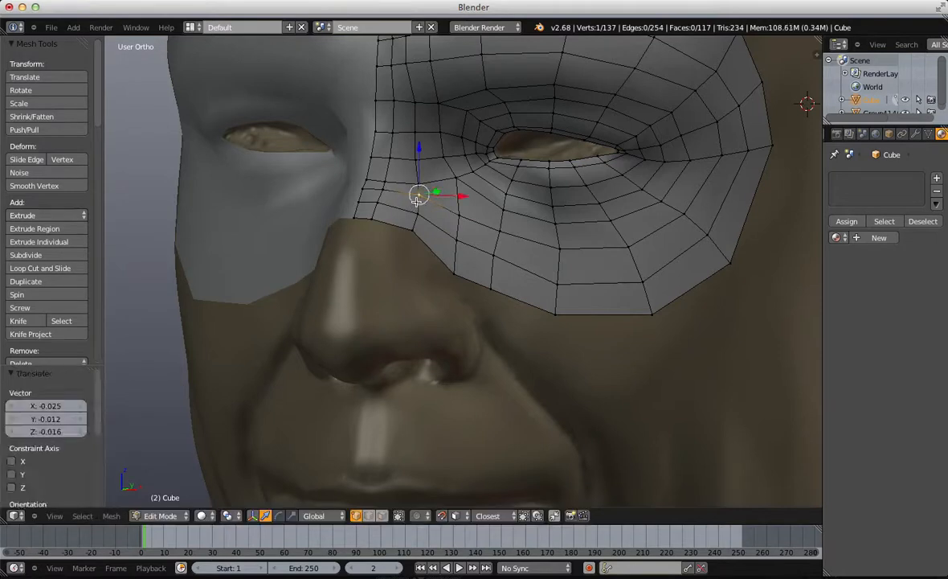
# Step: Edge-slide the three-vertex row on the side of the nose upward, and adjust the row above it to even the spacing
pyautogui.press('a')
pyautogui.keyDown('shift'); pyautogui.rightClick(412, 173); pyautogui.keyUp('shift')
pyautogui.press('g')
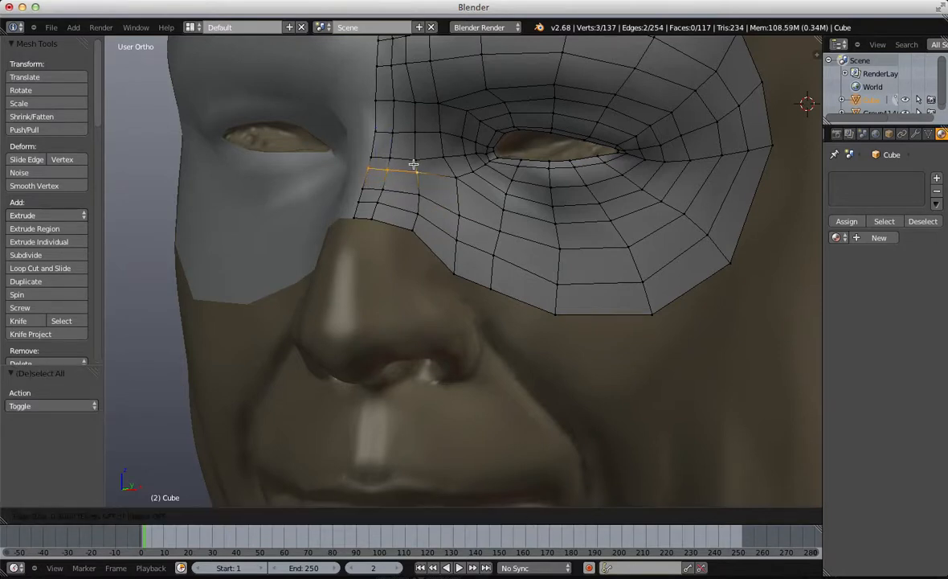
pyautogui.press('Escape')
pyautogui.rightClick(372, 154)
pyautogui.press('g')
pyautogui.press('Escape')
# Step: Raise the lowest three vertices of the column where the nose meets the cheek
pyautogui.rightClick(444, 254)
pyautogui.moveTo(465, 269); pyautogui.dragTo(471, 289)
pyautogui.press('g')
pyautogui.click(470, 272)
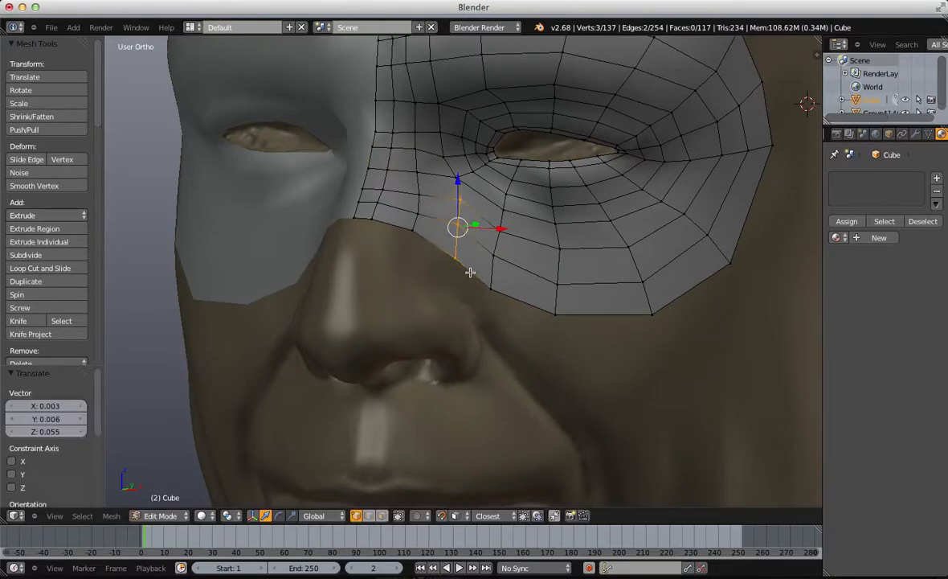
# Step: Raise the lower vertices of the next column outward on the cheek slightly
pyautogui.press('a')
pyautogui.press('b')
pyautogui.moveTo(490, 221); pyautogui.dragTo(512, 298)
pyautogui.press('g')
pyautogui.click(513, 292)
pyautogui.press('a')
# Step: Raise the single cheek vertex one row above the patch's bottom edge, directly below the eye
pyautogui.scroll(-5, 562, 270)
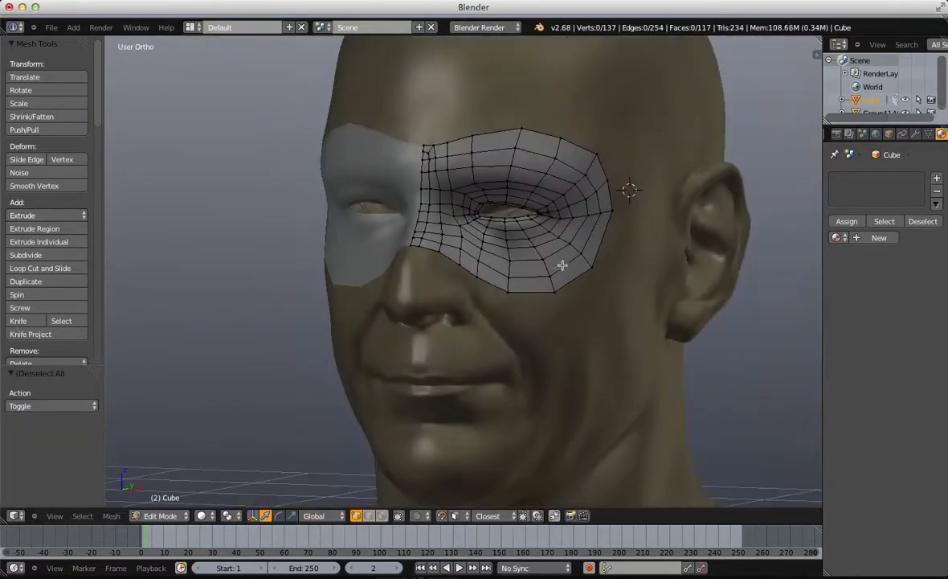
pyautogui.scroll(5, 510, 268)
pyautogui.moveTo(562, 274); pyautogui.dragTo(535, 275, button='middle')
pyautogui.rightClick(540, 273)
pyautogui.press('g')
pyautogui.click(544, 268)
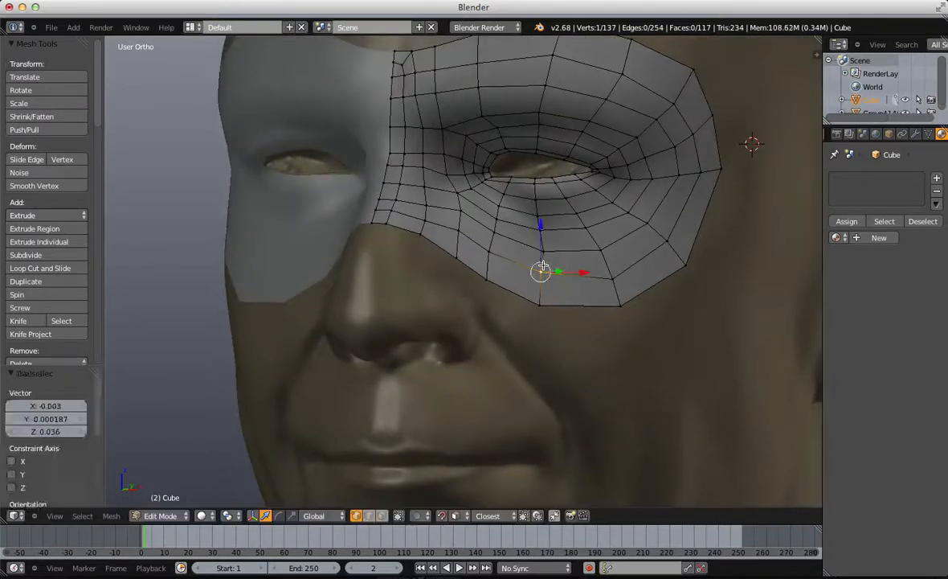
pyautogui.press('a')
pyautogui.moveTo(470, 278); pyautogui.dragTo(396, 209, button='middle')
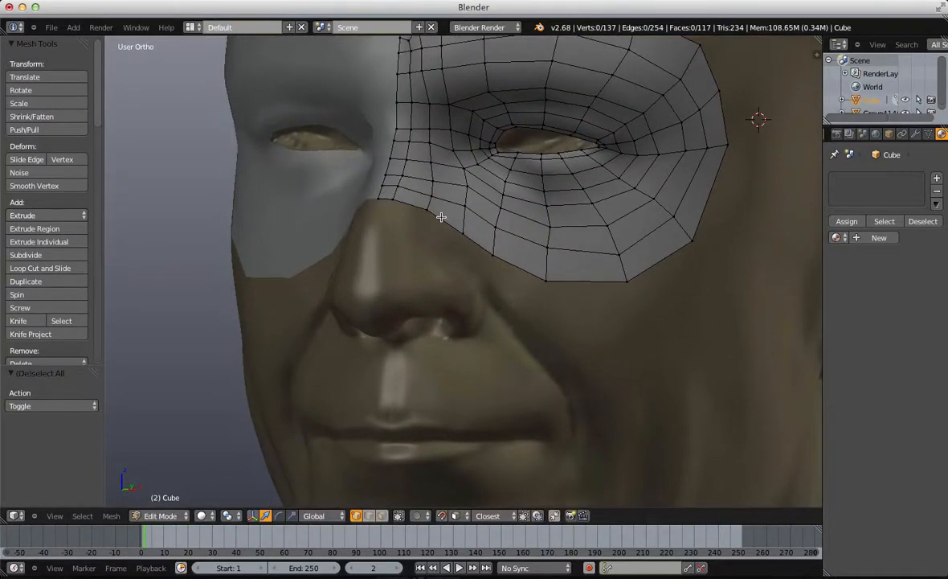
# Step: Select the outermost edge loop around the eye patch and bring up the delete options for its vertices
pyautogui.keyDown('alt'); pyautogui.rightClick(441, 217); pyautogui.keyUp('alt')
pyautogui.scroll(-4, 441, 217)
pyautogui.press('w')
pyautogui.press('Escape')
pyautogui.press('x')
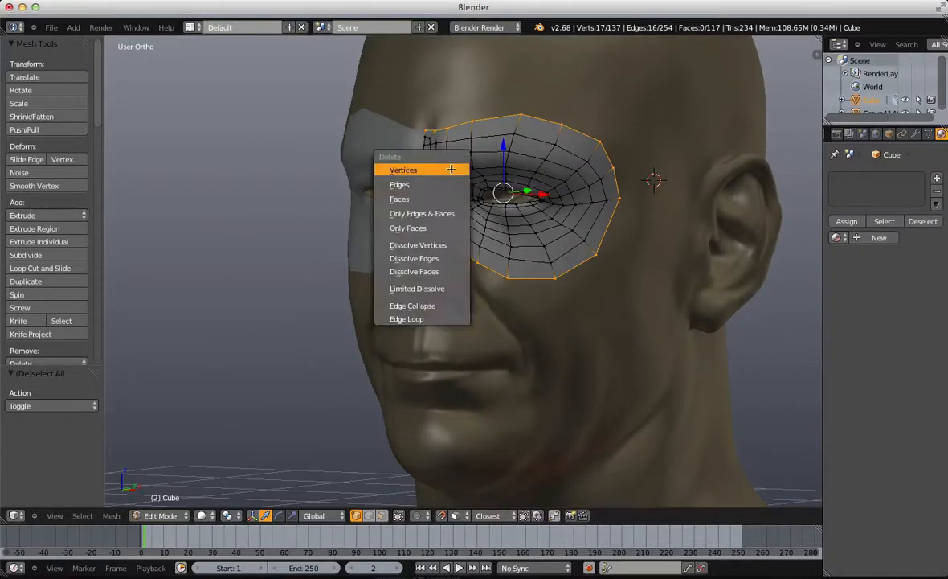
# Step: Delete the outermost vertex loop of the eye mesh and the leftover vertices above the nose bridge
pyautogui.click(451, 169)
pyautogui.scroll(2, 465, 165)
pyautogui.keyDown('shift'); pyautogui.moveTo(474, 131); pyautogui.dragTo(499, 240, button='middle'); pyautogui.keyUp('shift')
pyautogui.scroll(2, 500, 239)
pyautogui.moveTo(482, 201)
pyautogui.mouseDown(button='middle')
pyautogui.moveTo(519, 180)
pyautogui.moveTo(489, 205)
pyautogui.mouseUp(button='middle')
pyautogui.scroll(3, 464, 180)
pyautogui.press('x')
pyautogui.click(507, 196)
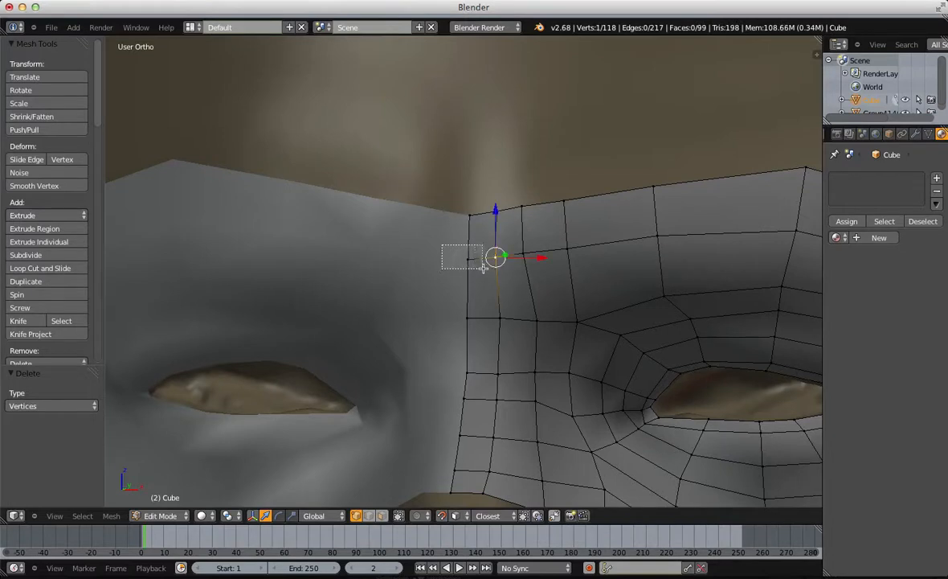
# Step: Reposition the second-row vertices at the nose bridge, lowering the inner two and shifting the third toward the centre line
pyautogui.moveTo(482, 211); pyautogui.dragTo(484, 220)
pyautogui.press('a')
pyautogui.rightClick(525, 245)
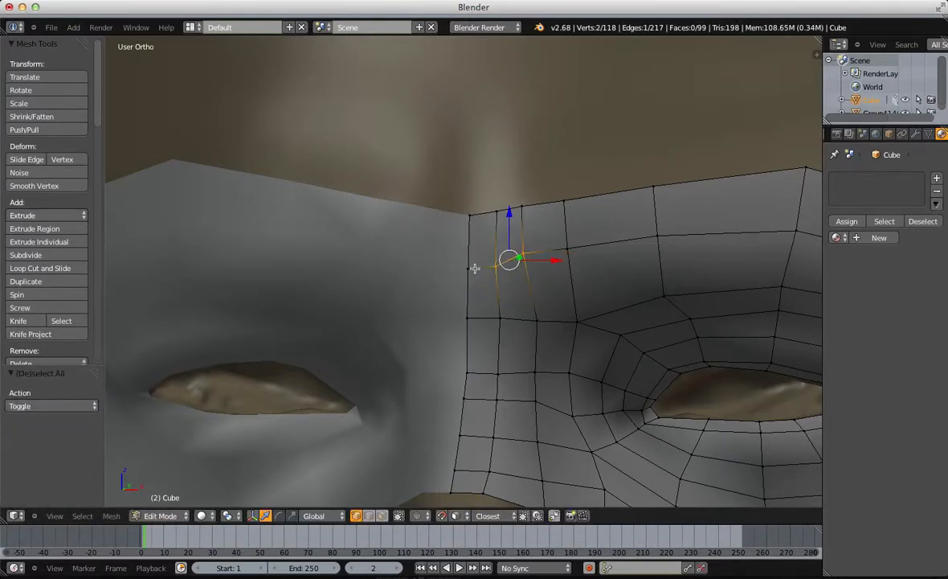
pyautogui.press('a')
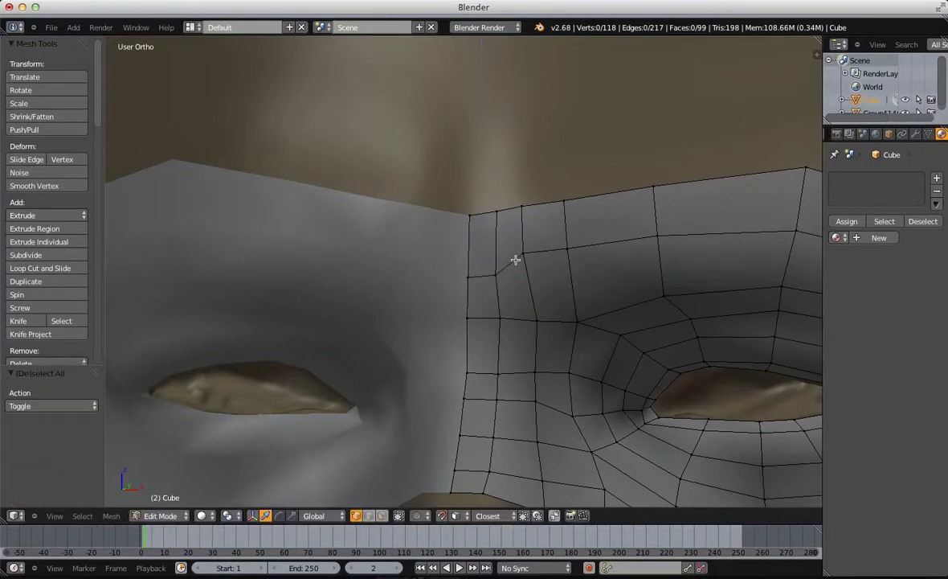
pyautogui.moveTo(523, 256); pyautogui.dragTo(514, 245)
pyautogui.press('a')
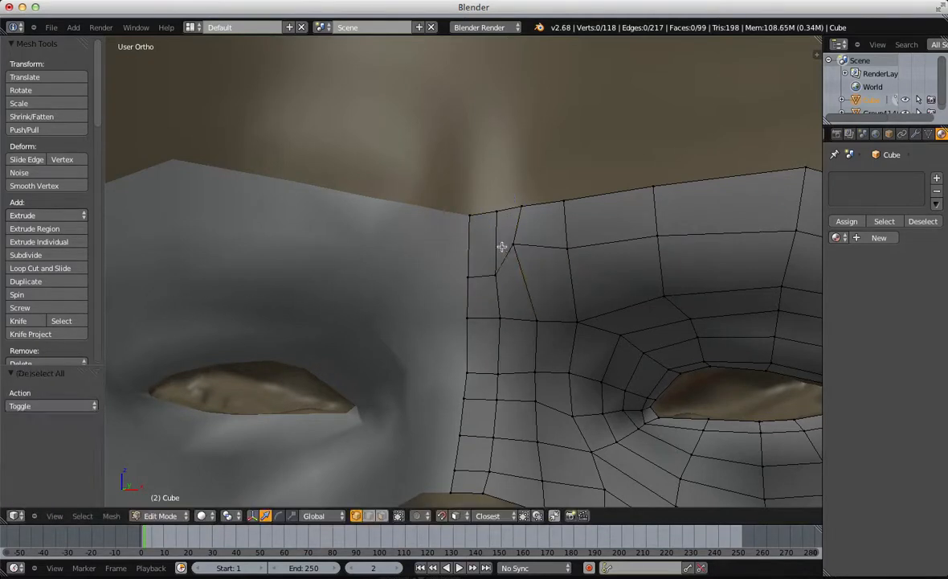
# Step: Delete the two uppermost faces beside the centre line at the nose bridge
pyautogui.click(498, 282)
pyautogui.hotkey('ctrl', 'Tab')
pyautogui.rightClick(478, 249)
pyautogui.keyDown('shift'); pyautogui.rightClick(506, 235); pyautogui.keyUp('shift')
pyautogui.press('x')
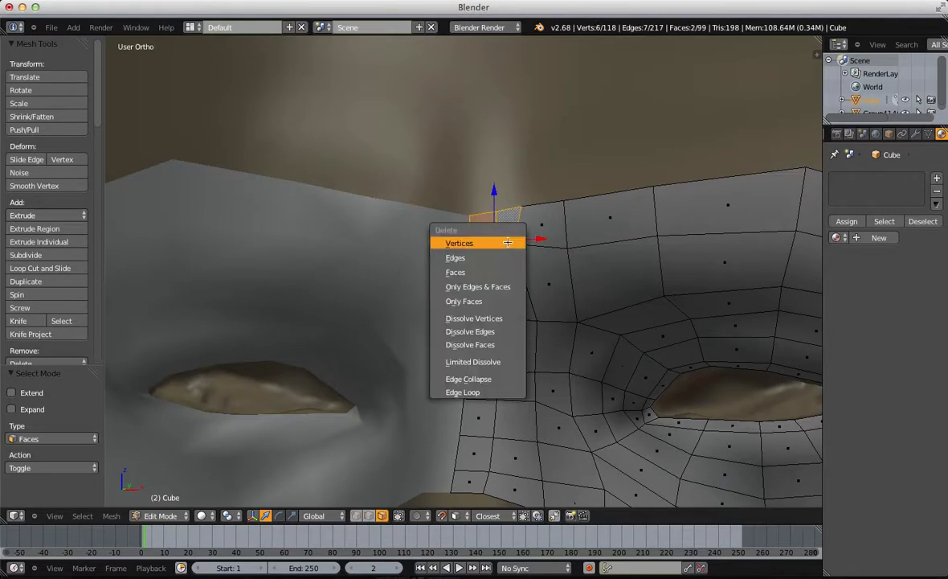
pyautogui.click(500, 268)
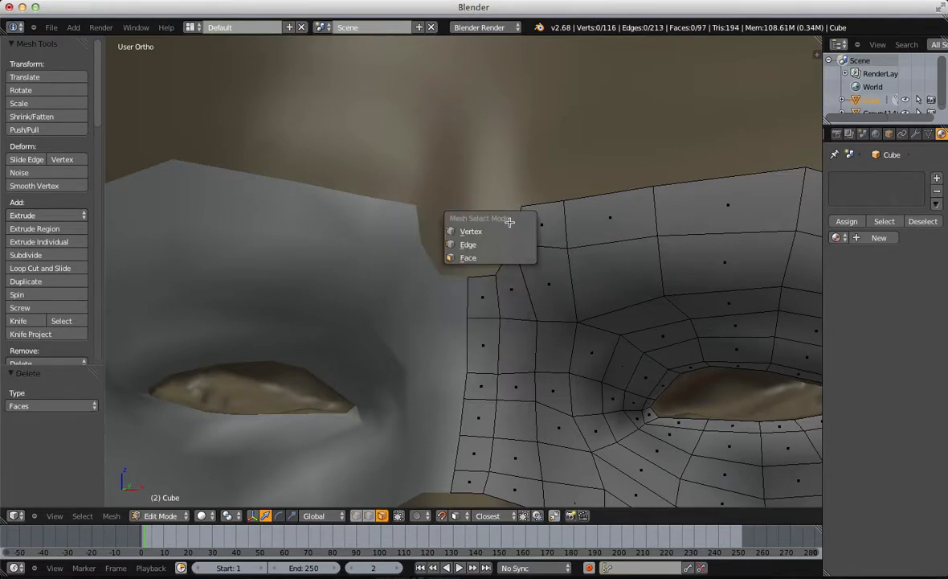
# Step: Extrude the open brow edge across to the centre line and fill the remaining gap below it with a face
pyautogui.click(510, 231)
pyautogui.rightClick(517, 244)
pyautogui.keyDown('shift'); pyautogui.rightClick(528, 210); pyautogui.keyUp('shift')
pyautogui.press('e')
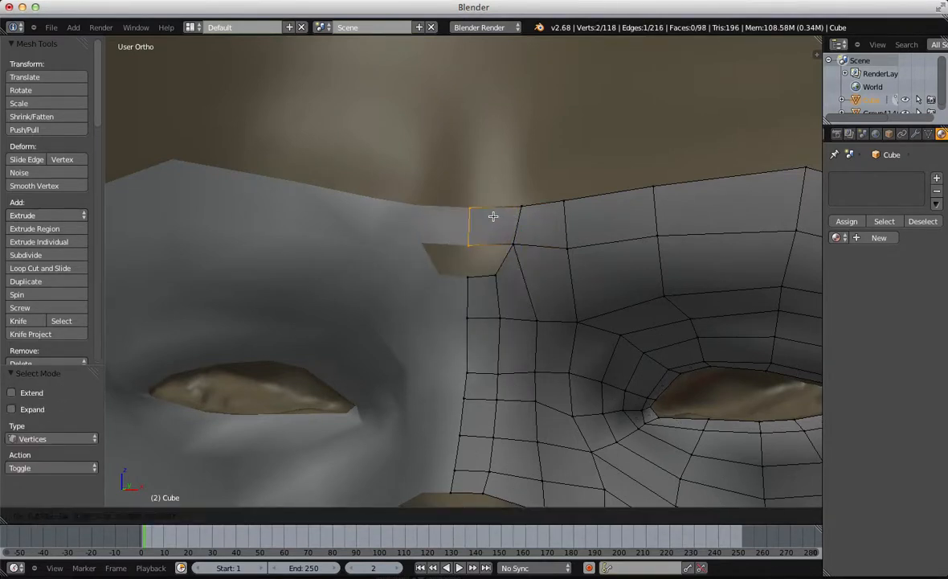
pyautogui.click(493, 216)
pyautogui.press('a')
pyautogui.press('Tab')
pyautogui.press('Tab')
pyautogui.scroll(-4, 497, 239)
pyautogui.press('a')
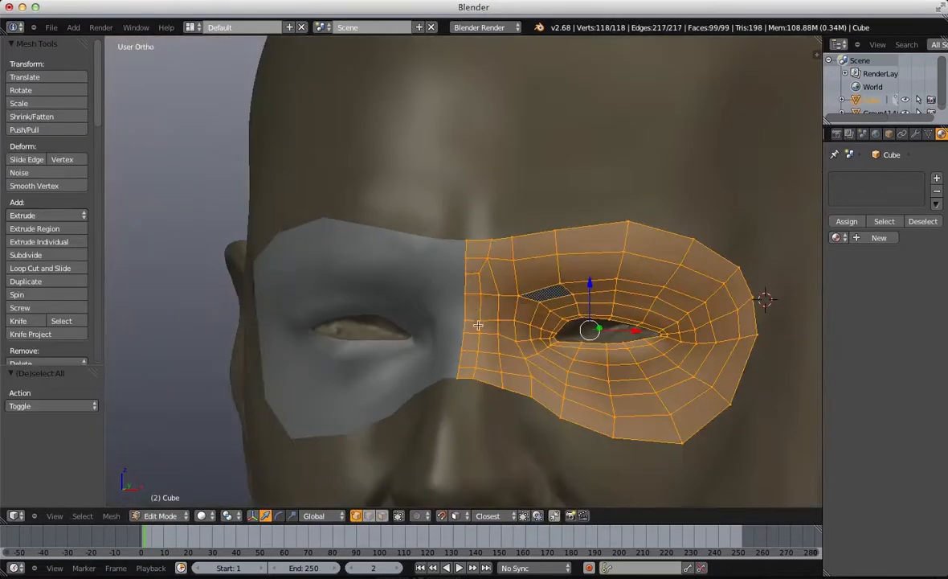
pyautogui.hotkey('ctrl', 'Tab')
pyautogui.click(481, 370)
pyautogui.press('a')
pyautogui.moveTo(485, 265); pyautogui.dragTo(422, 326, button='middle')
pyautogui.hotkey('ctrl', 'Tab')
pyautogui.click(420, 299)
pyautogui.moveTo(487, 394); pyautogui.dragTo(485, 307, button='middle')
pyautogui.scroll(3, 508, 265)
pyautogui.scroll(-4, 507, 265)
pyautogui.moveTo(508, 264); pyautogui.dragTo(448, 254, button='middle')
pyautogui.scroll(4, 448, 254)
pyautogui.hotkey('ctrl', 'r')
pyautogui.click(449, 156)
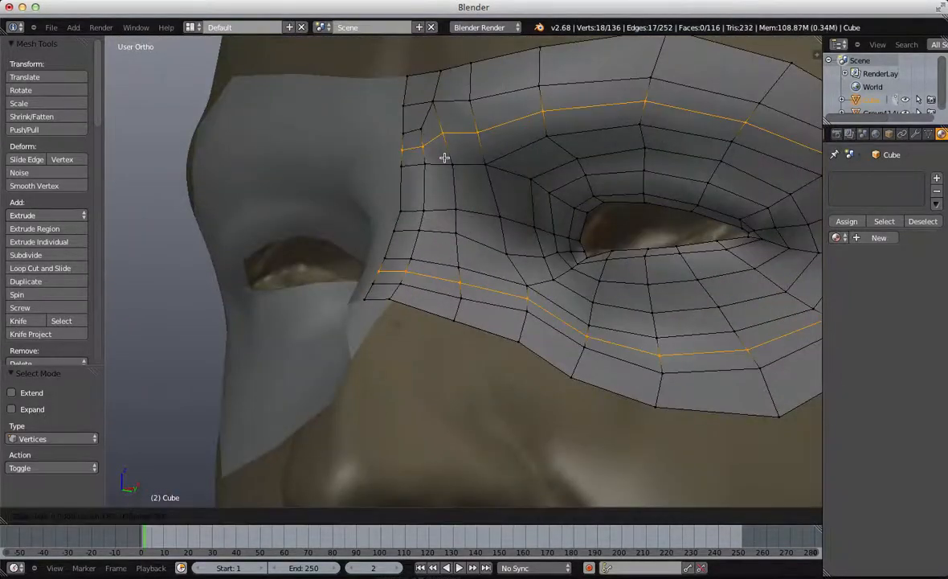
pyautogui.click(450, 156)
pyautogui.hotkey('ctrl', 'z')
# Step: Edge-slide the vertical loop on the side of the nose toward the eye and add a loop cut between it and the centre line
pyautogui.press('g')
pyautogui.press('g')
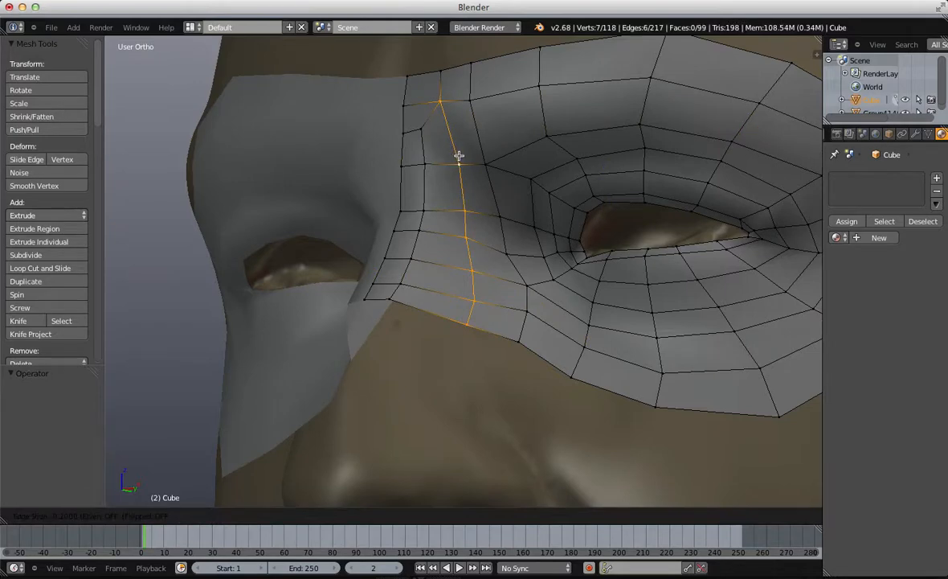
pyautogui.click(459, 156)
pyautogui.moveTo(462, 155); pyautogui.dragTo(430, 179, button='middle')
pyautogui.hotkey('ctrl', 'r')
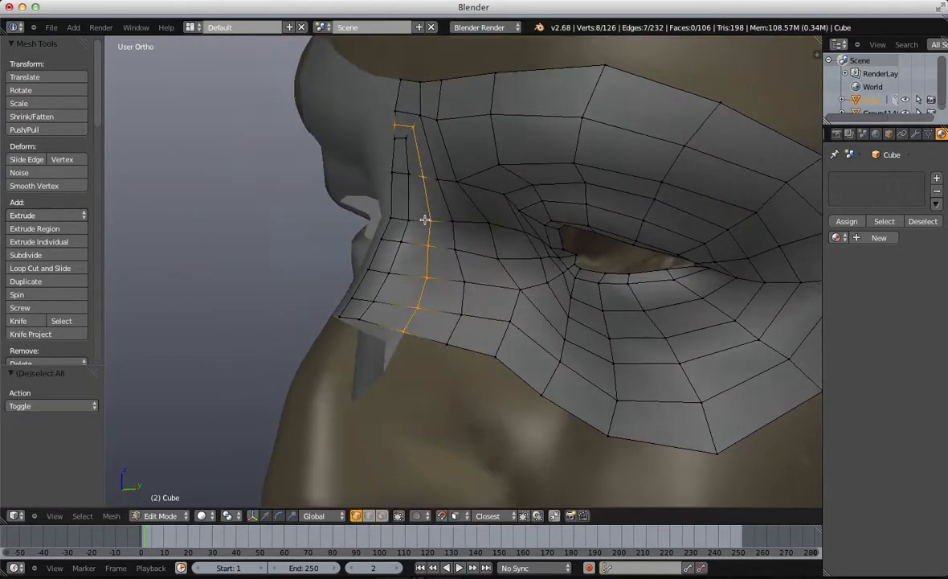
pyautogui.click(424, 218)
pyautogui.click(423, 218)
pyautogui.press('a')
pyautogui.moveTo(387, 237); pyautogui.dragTo(474, 232, button='middle')
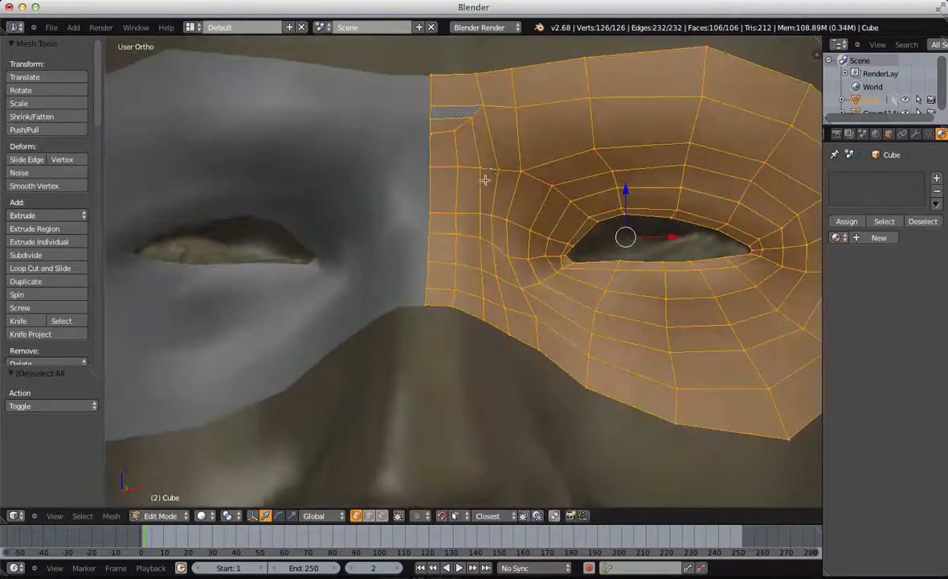
# Step: Reposition the vertices between the brows to space the new edge loop evenly along the centre line
pyautogui.rightClick(482, 110)
pyautogui.keyDown('shift'); pyautogui.rightClick(493, 166); pyautogui.keyUp('shift')
pyautogui.press('a')
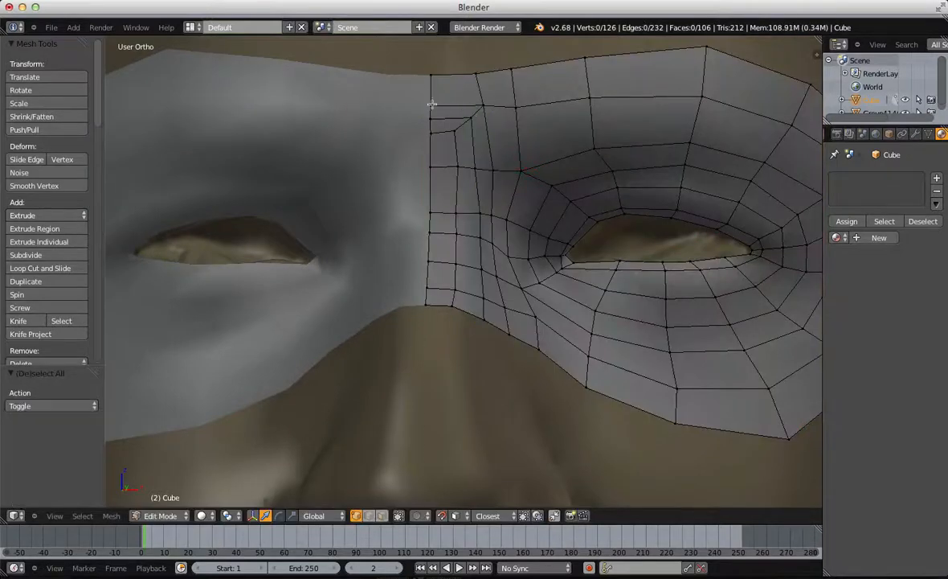
pyautogui.press('a')
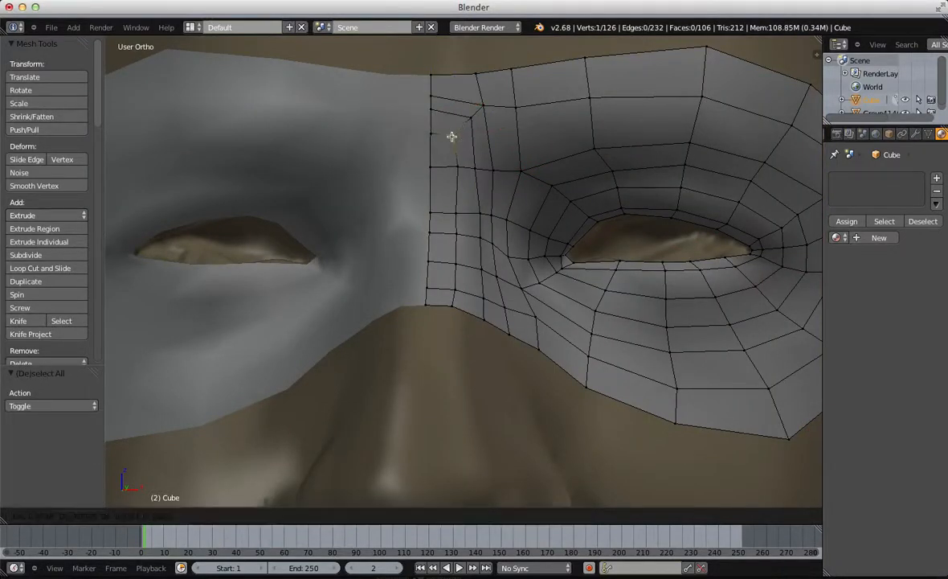
pyautogui.moveTo(473, 106); pyautogui.dragTo(472, 106, button='right')
pyautogui.moveTo(432, 107); pyautogui.dragTo(434, 112, button='right')
pyautogui.moveTo(432, 96); pyautogui.dragTo(433, 102, button='right')
# Step: Examine the mirrored mask's overall shape in Object Mode and its topology around the nose bridge in Edit Mode
pyautogui.press('Tab')
pyautogui.scroll(-5, 487, 226)
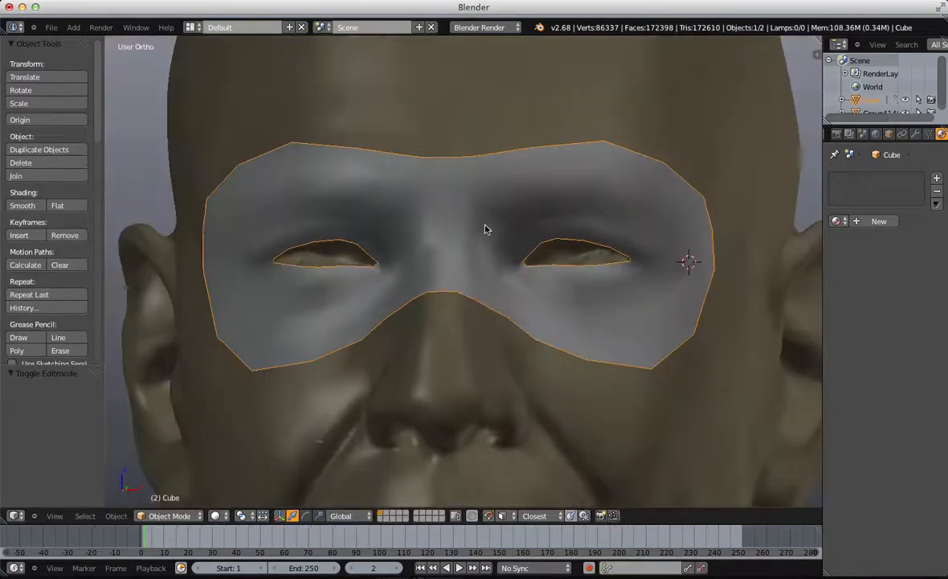
pyautogui.moveTo(487, 227); pyautogui.dragTo(433, 214, button='middle')
pyautogui.scroll(4, 438, 219)
pyautogui.press('Tab')
pyautogui.press('a')
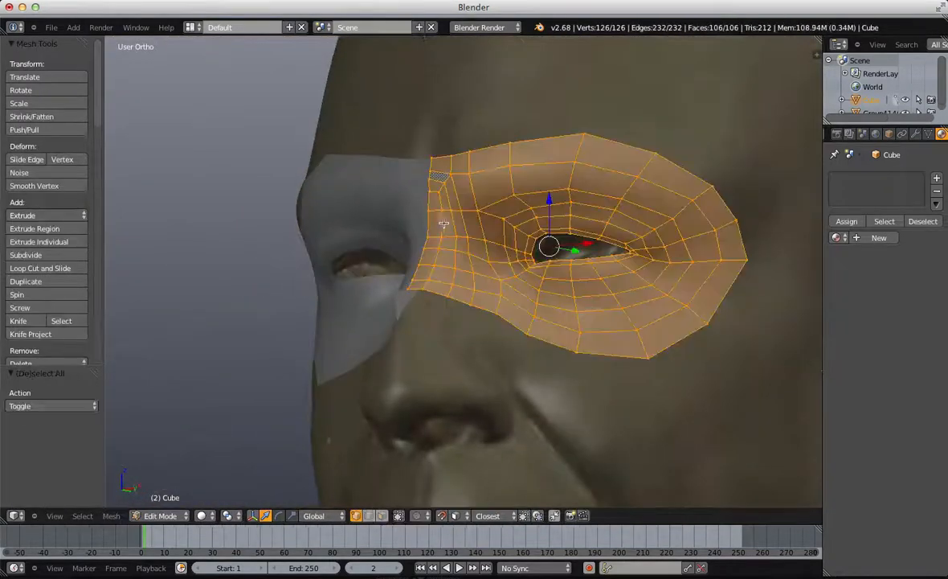
pyautogui.press('a')
pyautogui.scroll(3, 440, 219)
pyautogui.rightClick(508, 151)
pyautogui.press('a')
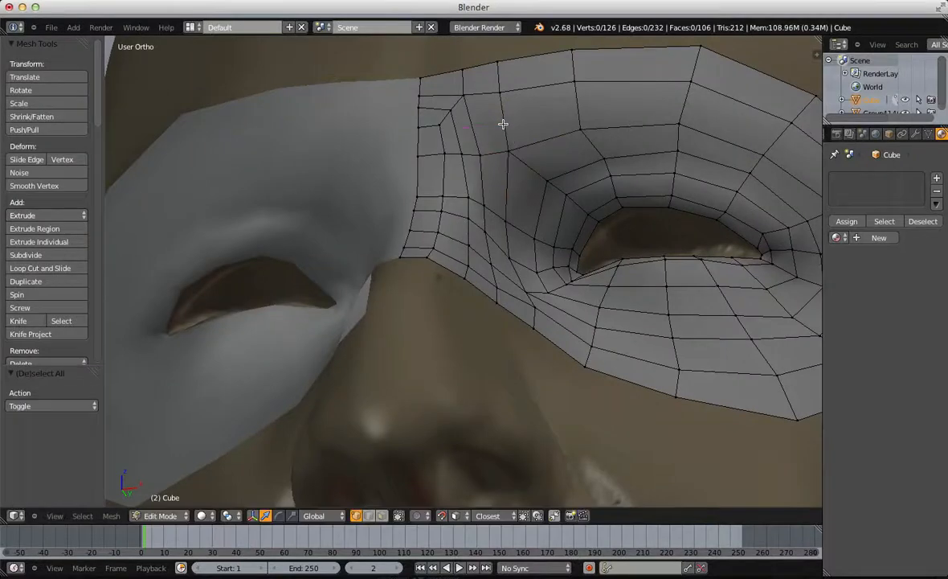
# Step: Try adding extra loop cuts around the mask's outer bands, and undo them
pyautogui.hotkey('ctrl', 'r')
pyautogui.press('Escape')
pyautogui.scroll(-2, 501, 122)
pyautogui.moveTo(502, 123); pyautogui.dragTo(483, 178, button='middle')
pyautogui.hotkey('ctrl', 'r')
pyautogui.click(483, 178)
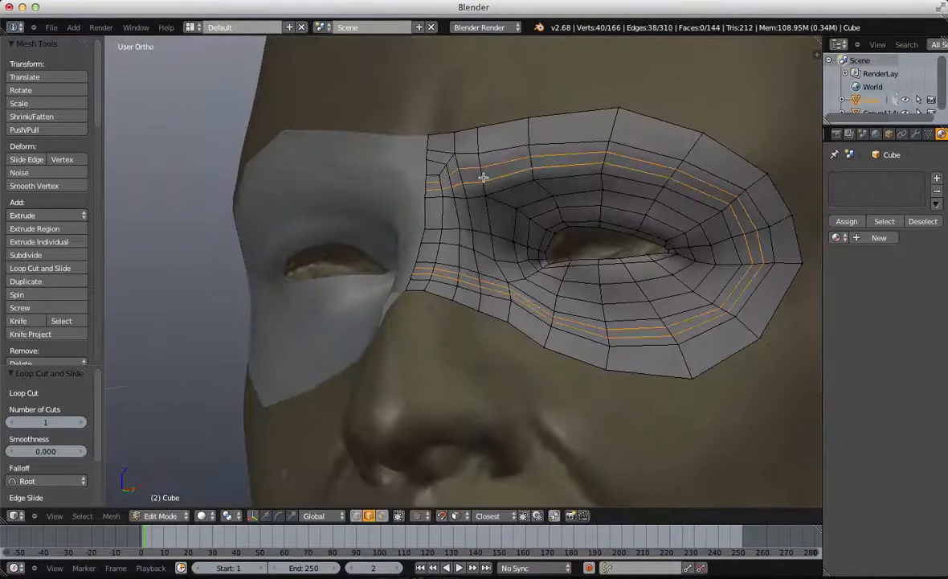
pyautogui.press('a')
pyautogui.hotkey('ctrl', 'r')
pyautogui.doubleClick(480, 137)
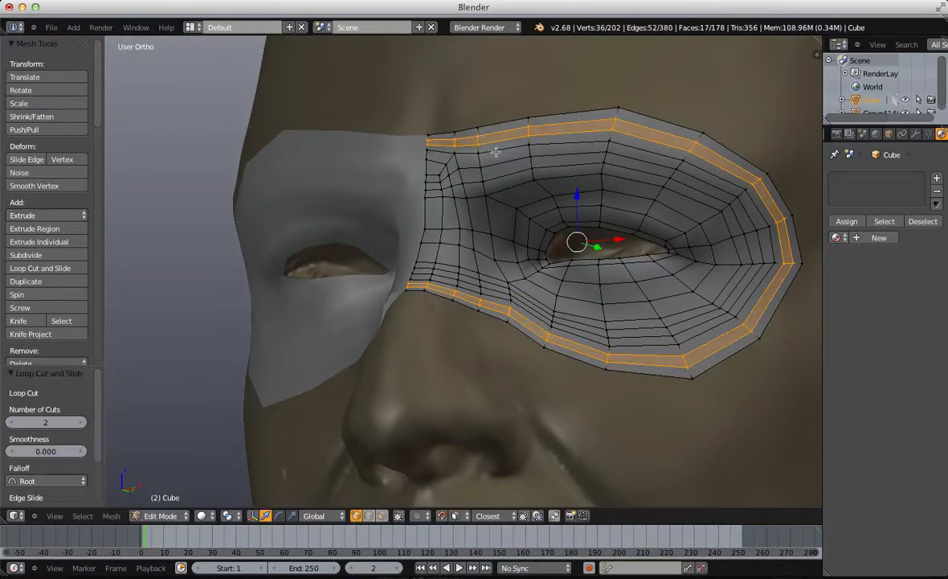
pyautogui.press('a')
pyautogui.scroll(-2, 495, 151)
pyautogui.moveTo(494, 200); pyautogui.dragTo(488, 231, button='middle')
pyautogui.hotkey('ctrl', 'z')
pyautogui.hotkey('ctrl', 'z')
pyautogui.hotkey('ctrl', 'z')
pyautogui.hotkey('ctrl', 'z')
pyautogui.scroll(2, 512, 232)
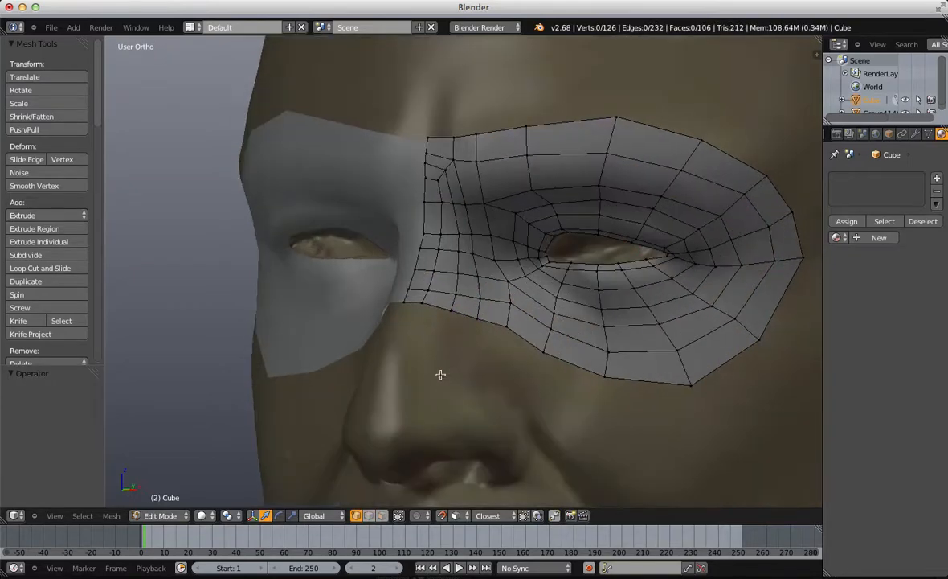
# Step: Reposition the vertices along the mask's lower edge beside the nose to even out their spacing
pyautogui.keyDown('shift'); pyautogui.moveTo(440, 375); pyautogui.dragTo(451, 264, button='middle'); pyautogui.keyUp('shift')
pyautogui.moveTo(376, 220); pyautogui.dragTo(424, 216, button='middle')
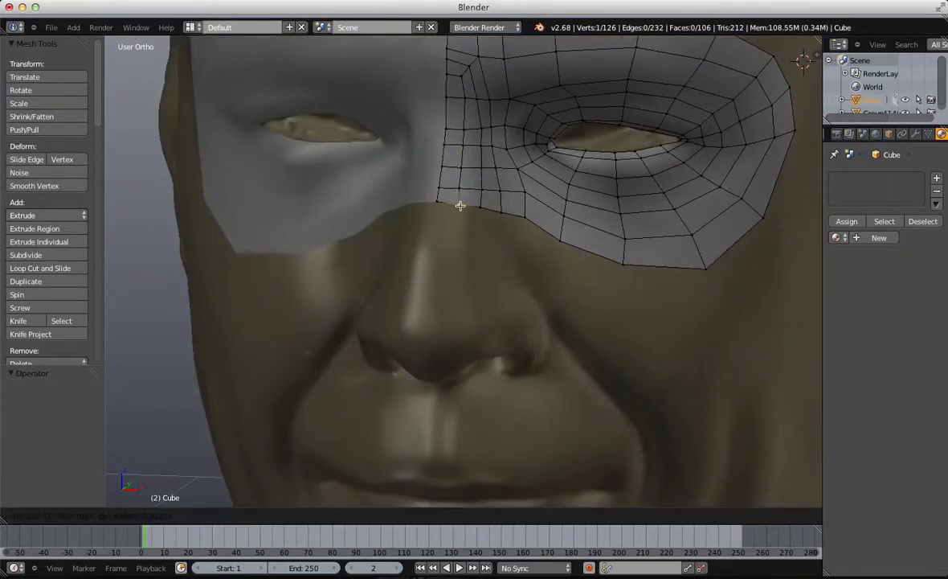
pyautogui.press('a')
pyautogui.press('a')
pyautogui.moveTo(487, 231); pyautogui.dragTo(487, 229)
pyautogui.press('a')
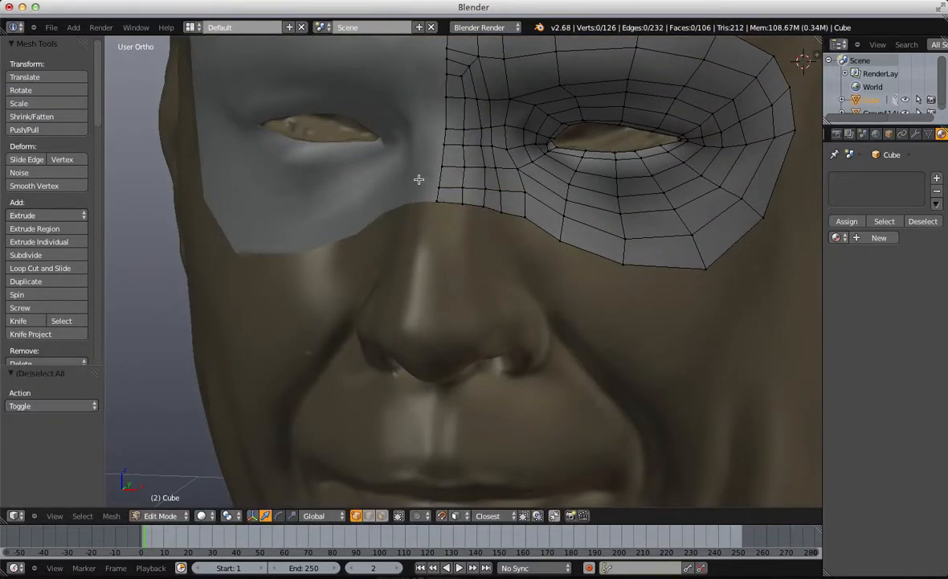
pyautogui.moveTo(436, 201); pyautogui.dragTo(472, 211)
pyautogui.moveTo(473, 211); pyautogui.dragTo(451, 229, button='middle')
pyautogui.press('e')
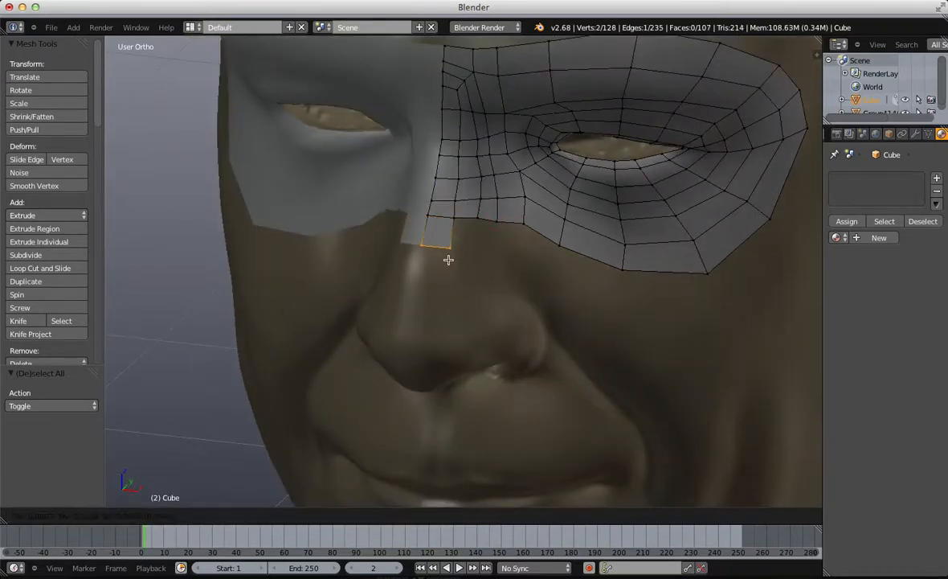
pyautogui.click(448, 260)
pyautogui.press('a')
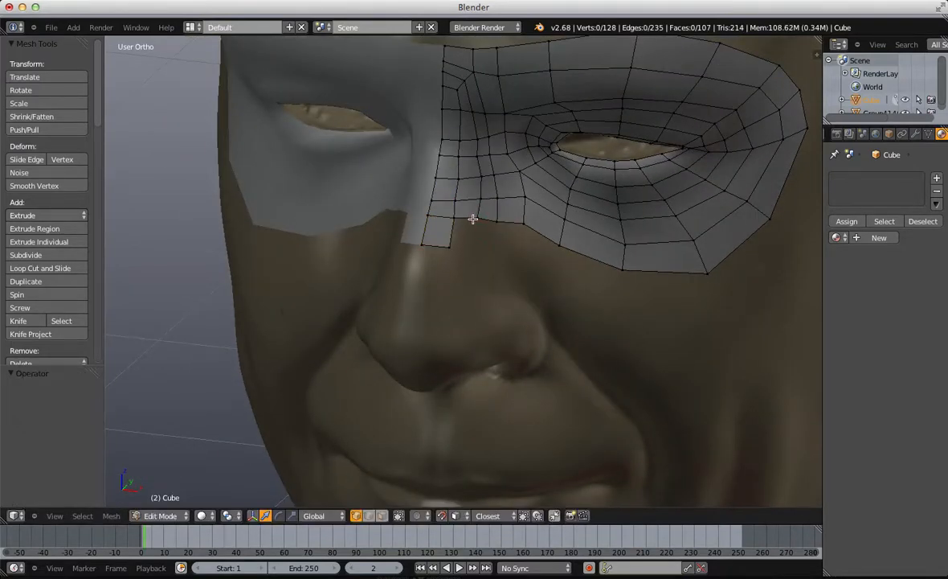
pyautogui.press('e')
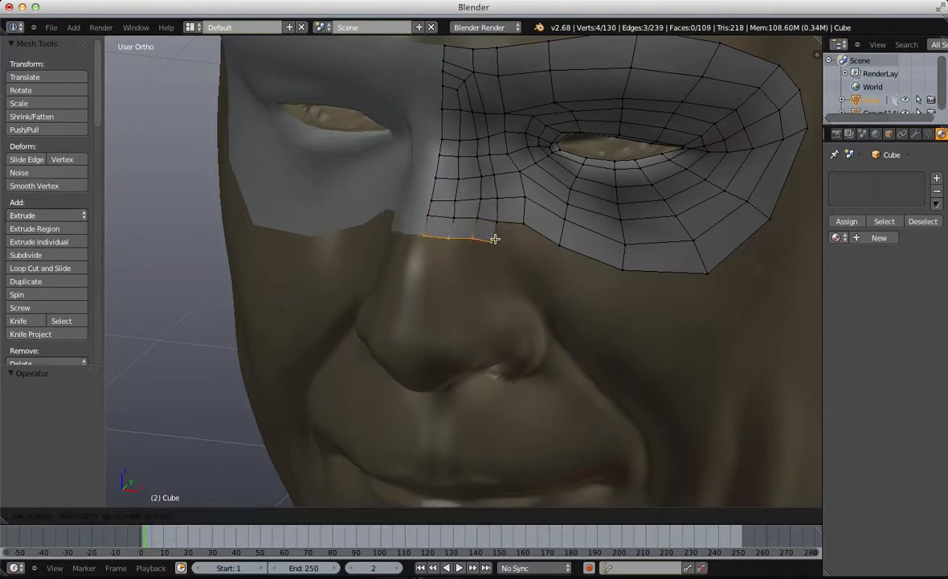
pyautogui.click(496, 249)
pyautogui.hotkey('ctrl', 'z')
pyautogui.press('e')
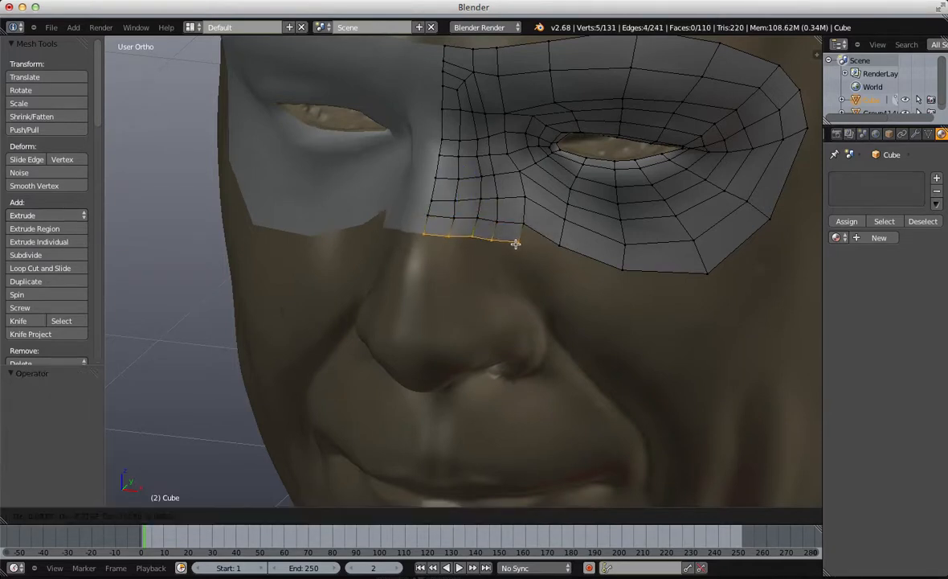
pyautogui.click(514, 243)
pyautogui.hotkey('ctrl', 'z')
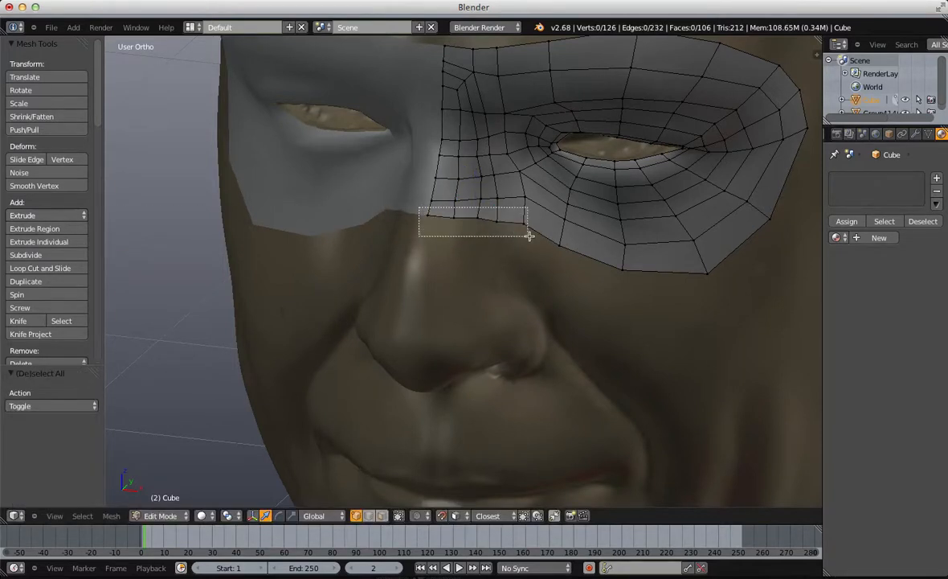
# Step: Extrude the mask's lower edge from the centre line down over the nose, and move and rotate its outer end
pyautogui.moveTo(512, 237); pyautogui.dragTo(512, 237)
pyautogui.press('e')
pyautogui.click(505, 272)
pyautogui.press('a')
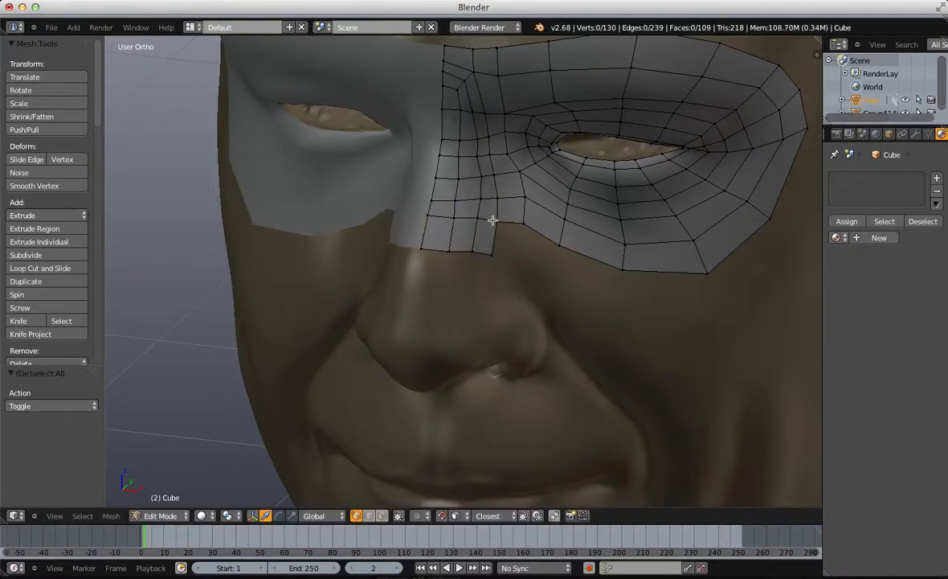
pyautogui.press('g')
pyautogui.click(518, 260)
pyautogui.press('r')
pyautogui.click(525, 261)
# Step: Reposition the vertices where the outer end of the nose strip meets the cheek
pyautogui.keyDown('shift'); pyautogui.moveTo(508, 256); pyautogui.dragTo(461, 162, button='middle'); pyautogui.keyUp('shift')
pyautogui.scroll(1, 454, 196)
pyautogui.press('a')
pyautogui.press('g')
pyautogui.click(495, 192)
pyautogui.press('a')
pyautogui.rightClick(475, 146)
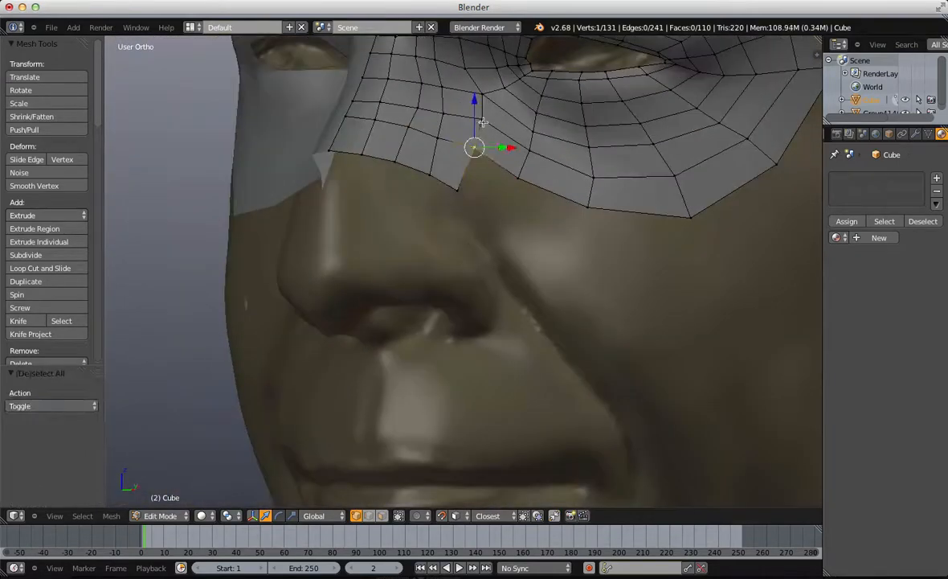
pyautogui.keyDown('shift'); pyautogui.rightClick(484, 121); pyautogui.keyUp('shift')
pyautogui.press('g')
pyautogui.click(480, 123)
# Step: Extrude the nose strip's outer end edge toward the cheek by about X 0.14, Y 0.11, Z -0.26, and rotate it
pyautogui.rightClick(472, 148)
pyautogui.keyDown('shift'); pyautogui.rightClick(454, 200); pyautogui.keyUp('shift')
pyautogui.press('e')
pyautogui.click(543, 259)
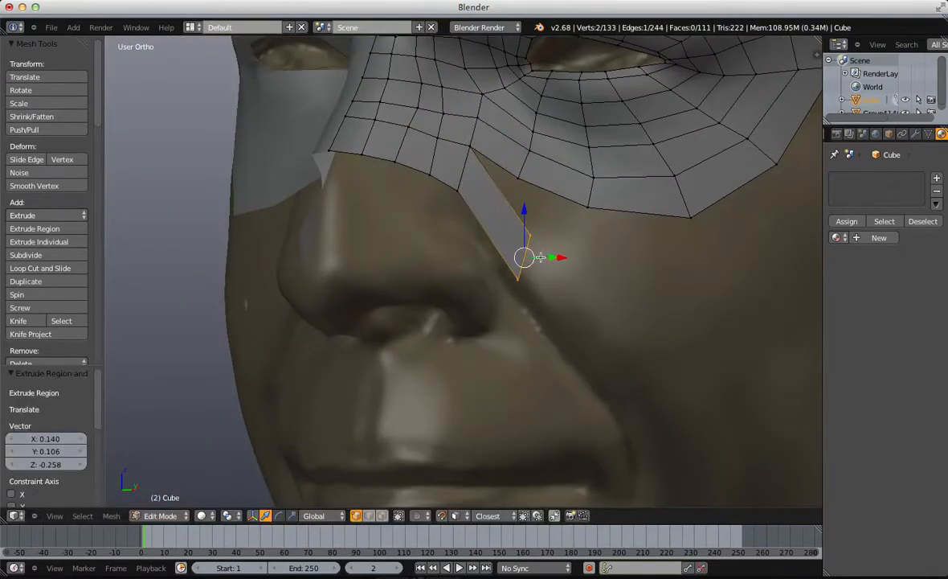
pyautogui.press('r')
pyautogui.click(544, 271)
# Step: Move the extruded cheek edge outward by about X 0.14, Y 0.11, and rotate it square to the strip
pyautogui.scroll(-2, 541, 269)
pyautogui.keyDown('shift'); pyautogui.moveTo(537, 268); pyautogui.dragTo(512, 180, button='middle'); pyautogui.keyUp('shift')
pyautogui.press('g')
pyautogui.click(549, 175)
pyautogui.press('r')
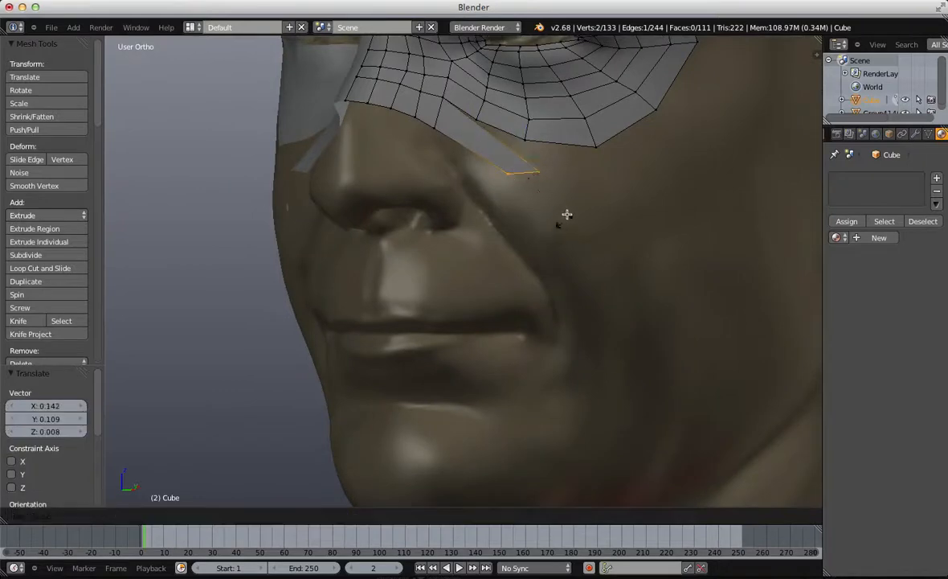
pyautogui.click(573, 170)
pyautogui.keyDown('shift'); pyautogui.moveTo(529, 225); pyautogui.dragTo(506, 163, button='middle'); pyautogui.keyUp('shift')
# Step: Extrude the strip's end edge down the cheek along the smile line and rotate the new edge by about 15.6°
pyautogui.press('e')
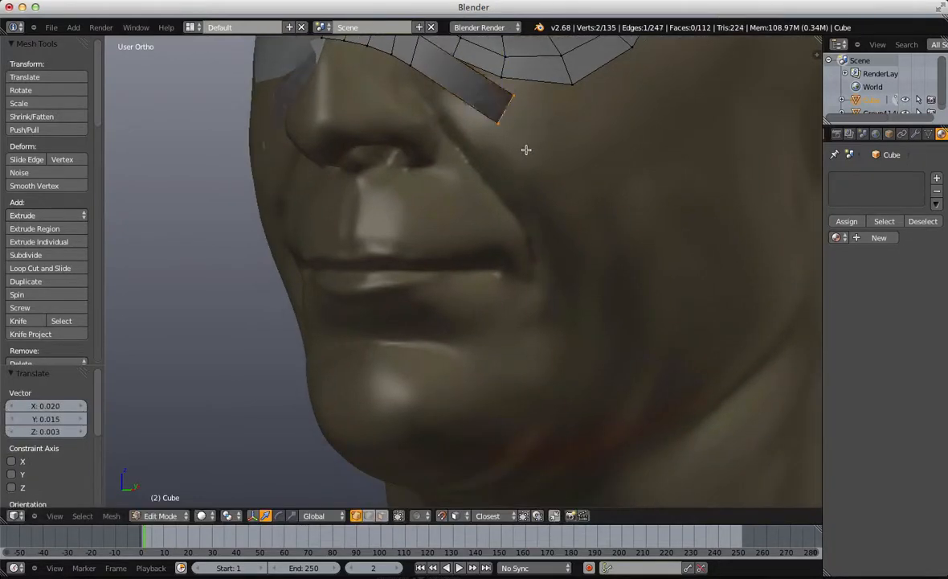
pyautogui.click(612, 269)
pyautogui.press('r')
pyautogui.click(596, 297)
pyautogui.keyDown('shift'); pyautogui.moveTo(596, 297); pyautogui.dragTo(559, 208, button='middle'); pyautogui.keyUp('shift')
pyautogui.scroll(-4, 585, 225)
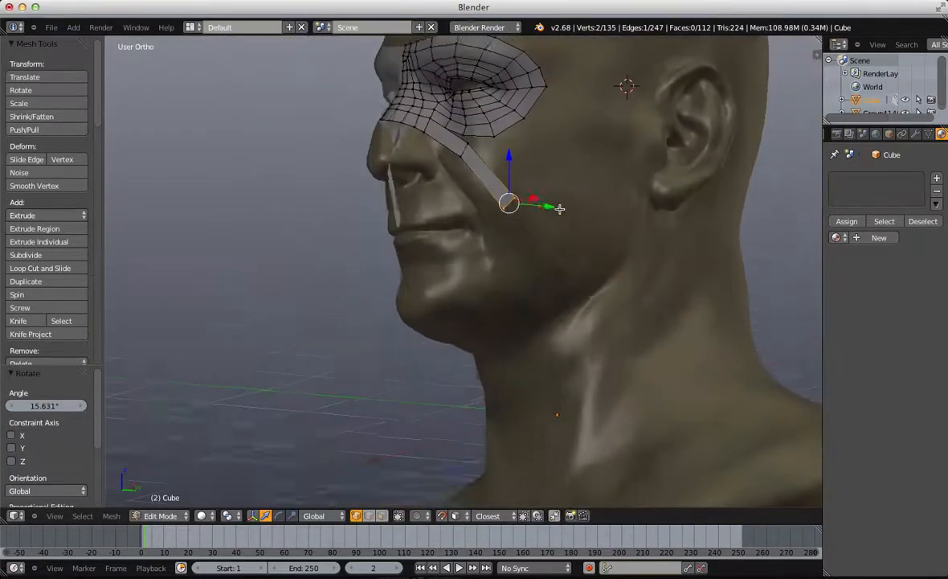
# Step: Extrude the strip beside the mouth corner by about X -0.02, Y 0.07, Z -0.36, then level and reposition its end edge
pyautogui.scroll(3, 573, 205)
pyautogui.click(590, 229)
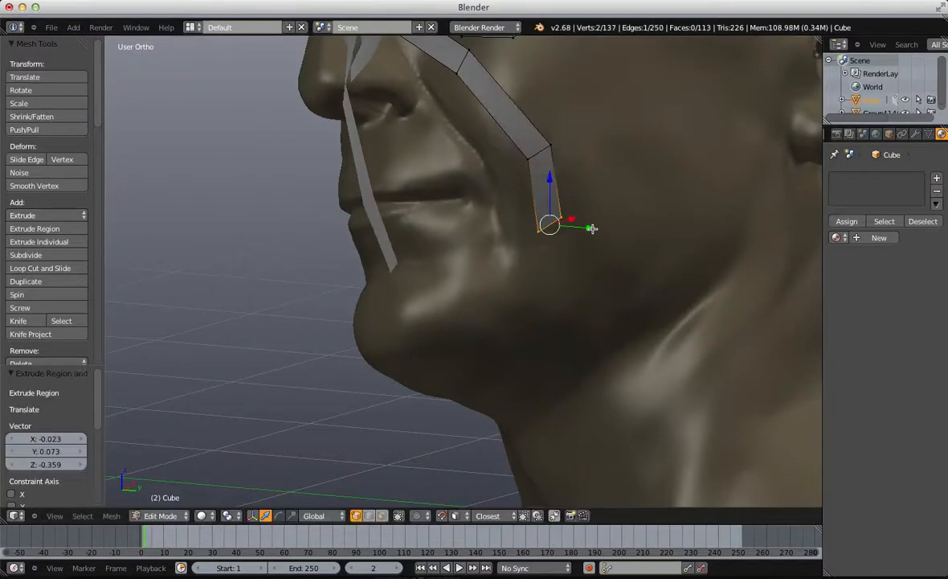
pyautogui.press('r')
pyautogui.click(592, 258)
pyautogui.click(611, 252)
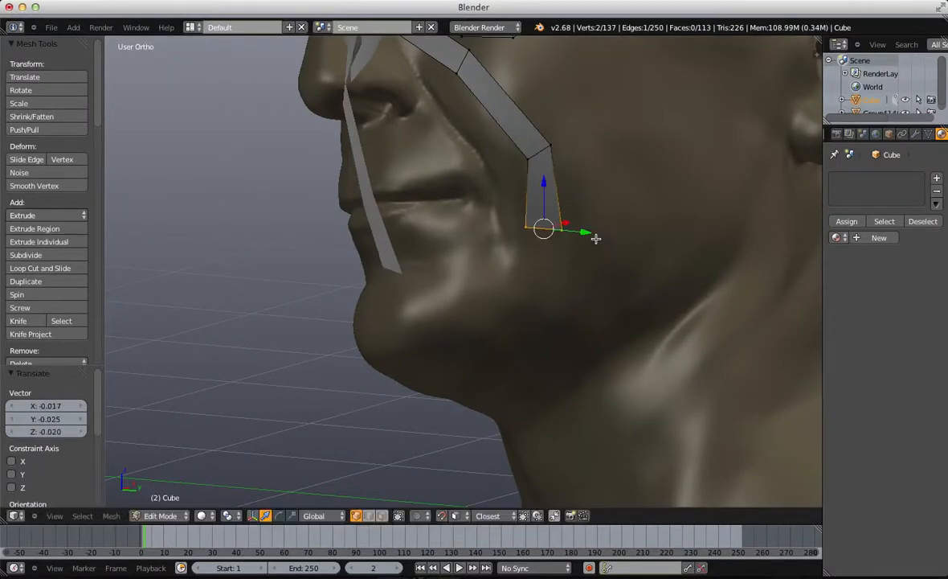
# Step: Widen the strip's edge beside the mouth corner and move its end edge by about X 0.029, Y 0.029, Z 0.075
pyautogui.press('a')
pyautogui.click(550, 146)
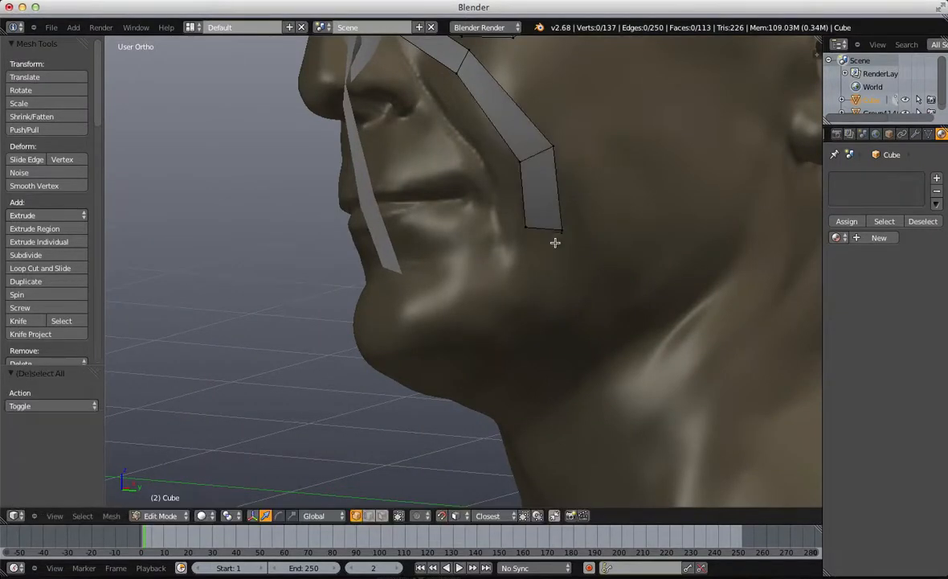
pyautogui.click(573, 222)
pyautogui.press('b')
pyautogui.moveTo(495, 183); pyautogui.dragTo(608, 243)
pyautogui.keyDown('shift'); pyautogui.moveTo(621, 234); pyautogui.dragTo(662, 185, button='middle'); pyautogui.keyUp('shift')
# Step: Extrude the strip's end edge down to the jaw, rotate it toward the chin and shift it by about X -0.032, Y -0.050, Z -0.023
pyautogui.press('e')
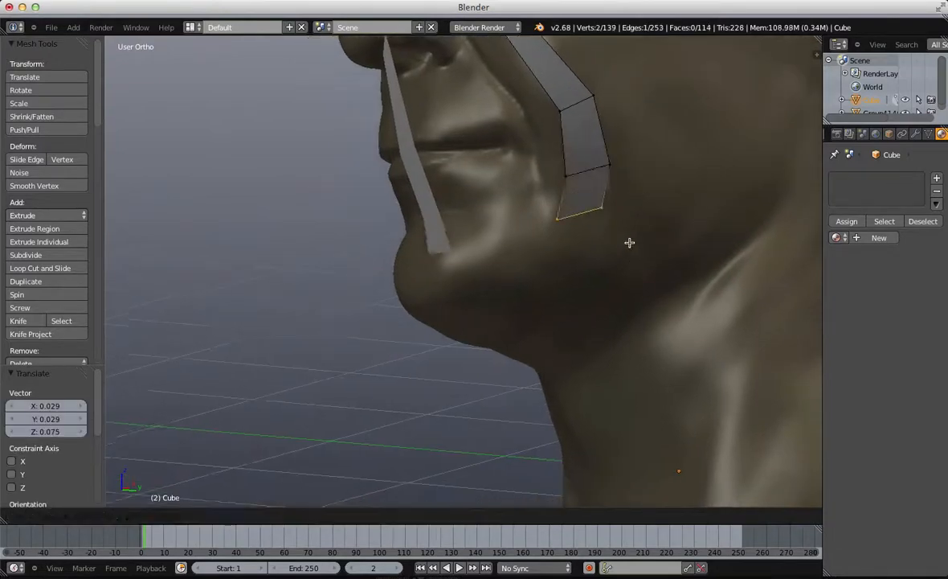
pyautogui.click(635, 272)
pyautogui.press('r')
pyautogui.click(626, 287)
# Step: Extrude the strip in successive segments along the underside of the jaw until it reaches the mirror line under the chin
pyautogui.press('e')
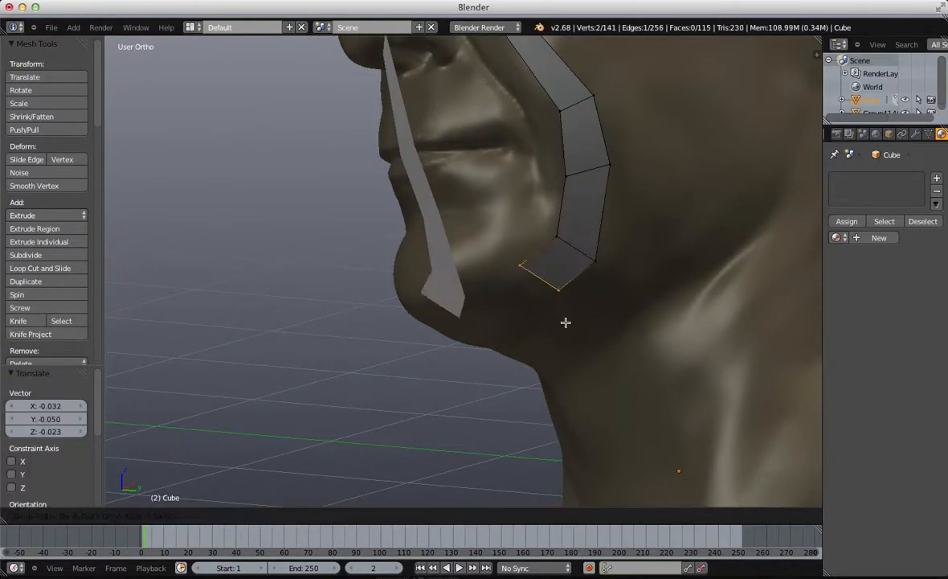
pyautogui.click(565, 321)
pyautogui.moveTo(565, 321); pyautogui.dragTo(526, 315, button='middle')
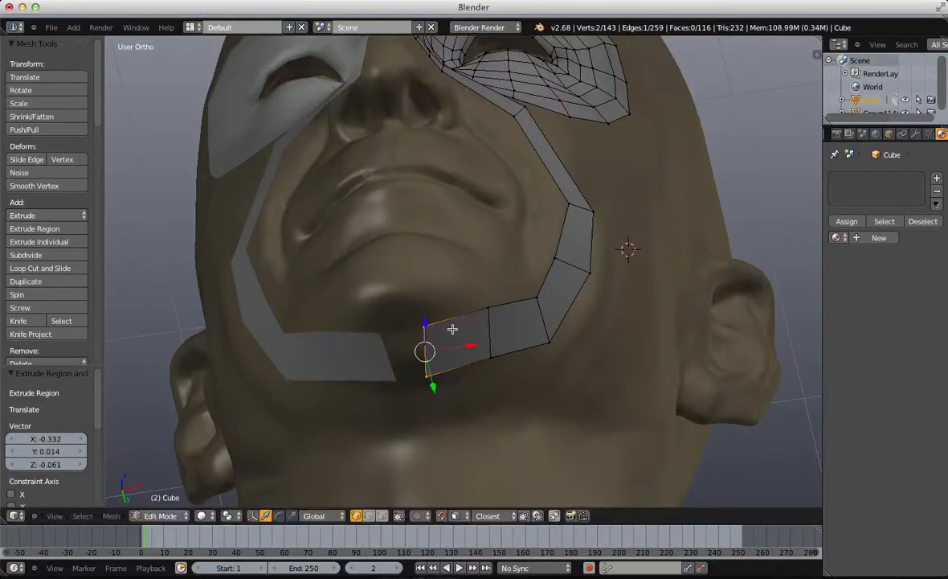
pyautogui.click(405, 337)
# Step: Move the middle edge under the chin by about X 0.129, Y -0.005, Z 0.023, rotate it, and check the loop in Object Mode
pyautogui.press('a')
pyautogui.click(478, 332)
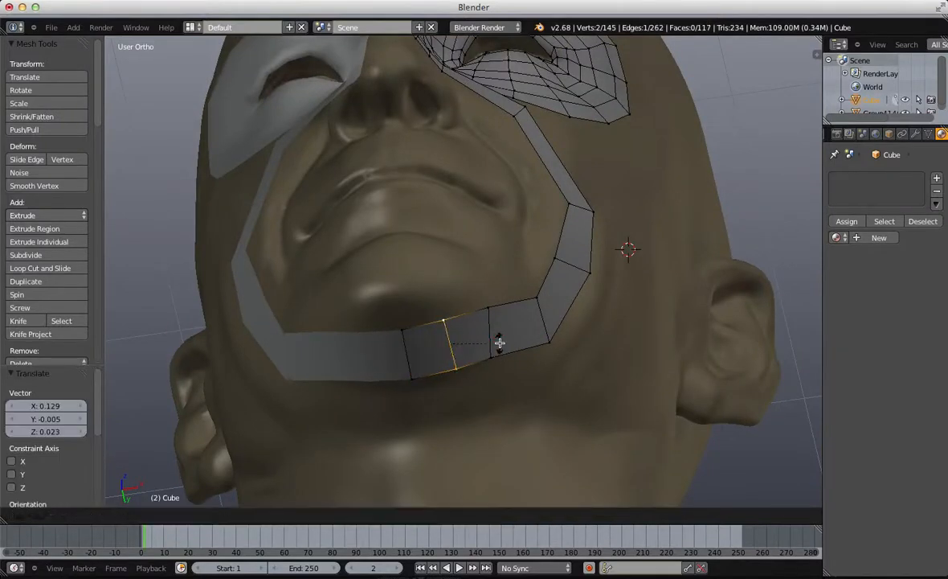
pyautogui.press('a')
pyautogui.scroll(-6, 534, 314)
pyautogui.press('Tab')
pyautogui.moveTo(534, 313)
pyautogui.mouseDown(button='middle')
pyautogui.moveTo(454, 343)
pyautogui.moveTo(537, 315)
pyautogui.mouseUp(button='middle')
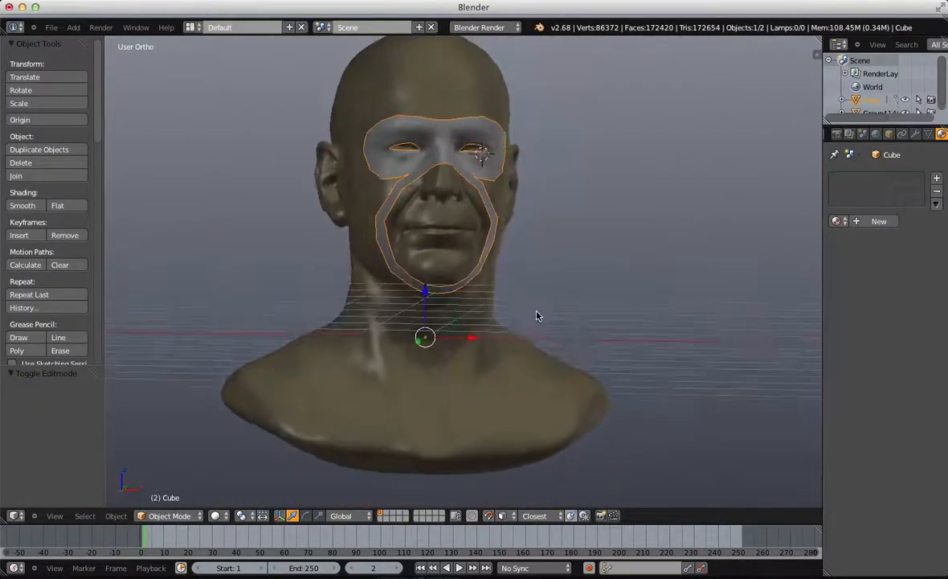
# Step: Return to Edit Mode and reposition the outer loop's cross edges beside the mouth corner
pyautogui.scroll(5, 538, 315)
pyautogui.moveTo(542, 241); pyautogui.dragTo(533, 181, button='middle')
pyautogui.press('Tab')
pyautogui.press('a')
pyautogui.press('a')
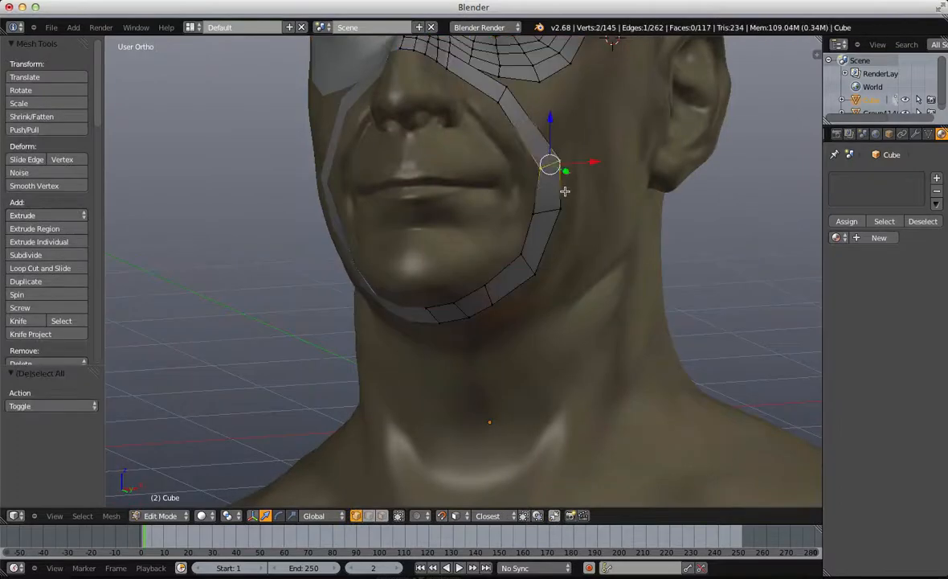
pyautogui.moveTo(544, 209); pyautogui.dragTo(570, 226)
pyautogui.press('g')
pyautogui.click(570, 235)
pyautogui.press('a')
# Step: Rotate, scale and nudge the outer loop's cross edge just below mouth-corner level to even out its curve
pyautogui.moveTo(572, 241); pyautogui.dragTo(510, 253, button='middle')
pyautogui.moveTo(528, 221); pyautogui.dragTo(590, 195)
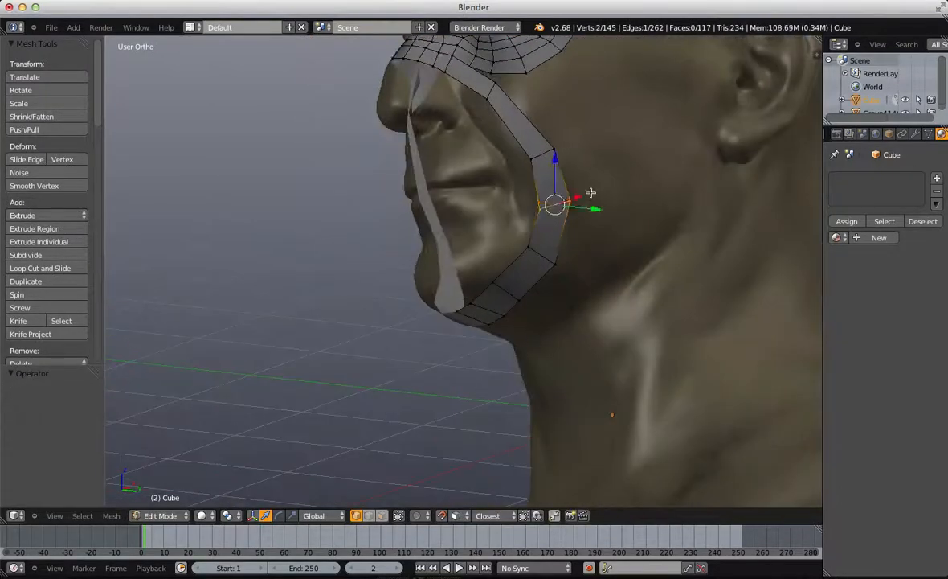
pyautogui.press('r')
pyautogui.click(584, 211)
pyautogui.press('s')
pyautogui.click(581, 213)
pyautogui.press('g')
pyautogui.click(582, 214)
pyautogui.press('a')
# Step: Move the outer loop's corner vertices at the jaw outward to round the bend
pyautogui.rightClick(534, 248)
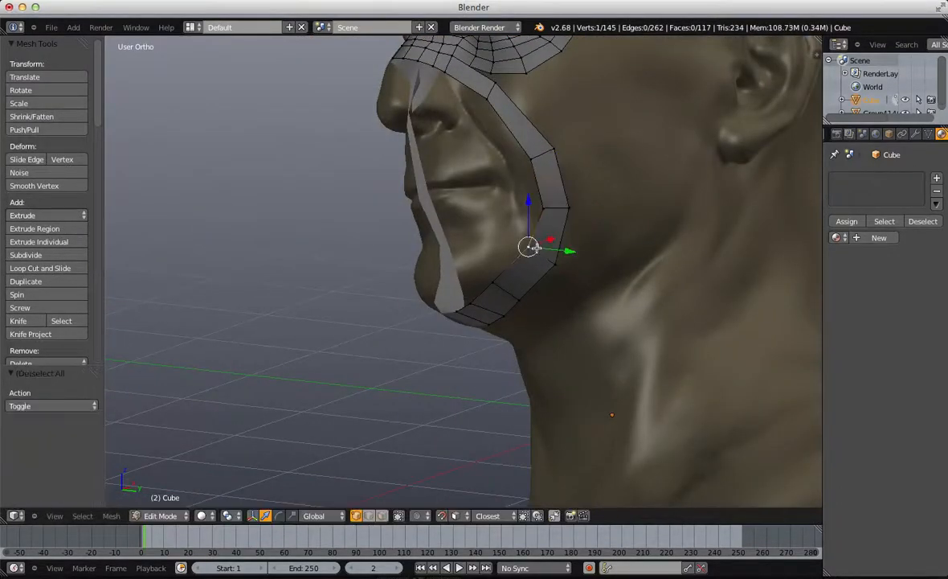
pyautogui.press('g')
pyautogui.click(554, 271)
pyautogui.press('a')
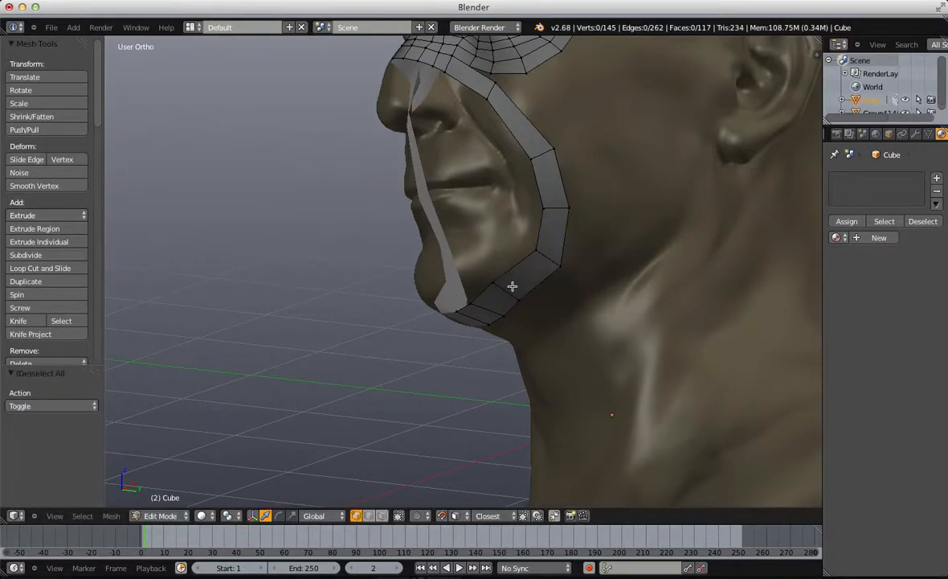
# Step: Move the loop's edge under the jaw by about X 0.019, Y 0.040, Z -0.016, then rotate and scale it
pyautogui.moveTo(503, 287); pyautogui.dragTo(528, 248, button='middle')
pyautogui.press('g')
pyautogui.click(537, 252)
pyautogui.press('r')
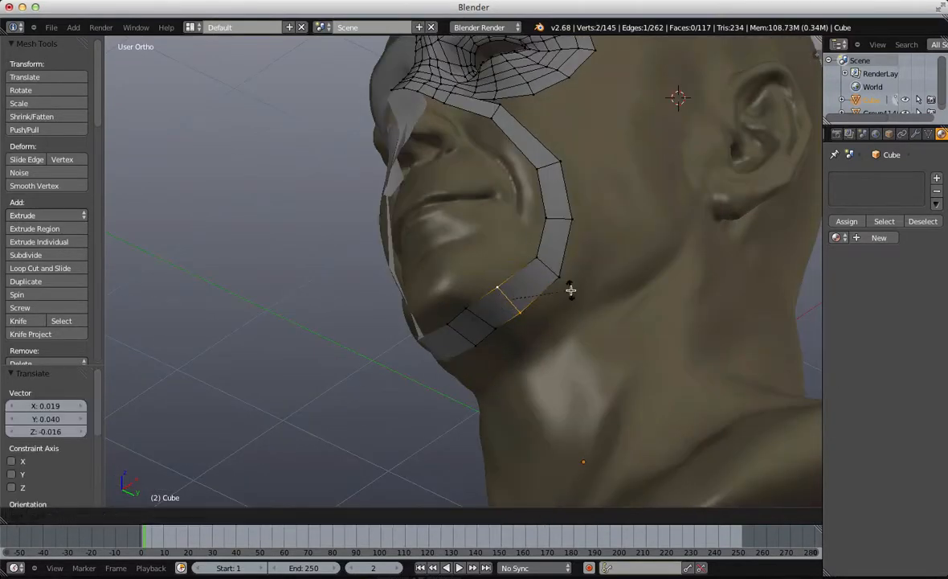
pyautogui.click(570, 291)
pyautogui.press('s')
pyautogui.click(570, 294)
pyautogui.press('a')
# Step: Create a separate edge beside the nose wing, rotate it upright and shift it by about X -0.013, Y -0.004, Z 0.022
pyautogui.moveTo(571, 292); pyautogui.dragTo(598, 287, button='middle')
pyautogui.scroll(3, 599, 287)
pyautogui.scroll(1, 554, 134)
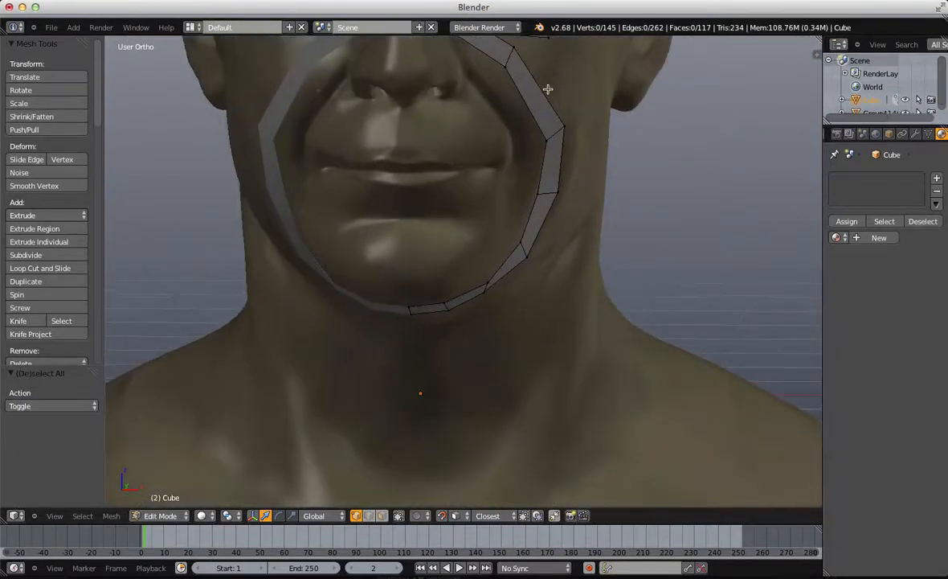
pyautogui.keyDown('shift'); pyautogui.moveTo(549, 89); pyautogui.dragTo(548, 233, button='middle'); pyautogui.keyUp('shift')
pyautogui.moveTo(549, 233); pyautogui.dragTo(468, 243, button='middle')
pyautogui.scroll(2, 466, 242)
pyautogui.keyDown('shift'); pyautogui.moveTo(389, 183); pyautogui.dragTo(482, 212, button='middle'); pyautogui.keyUp('shift')
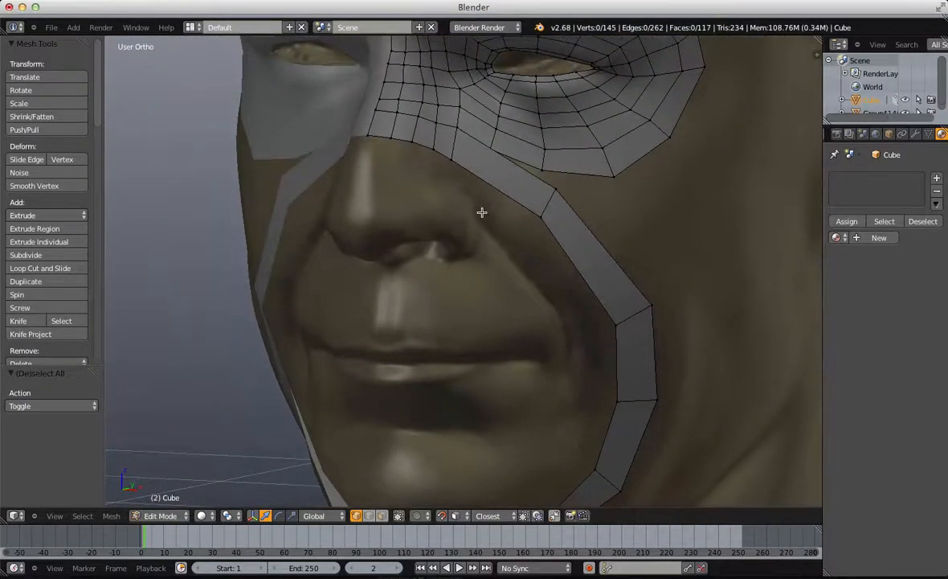
pyautogui.press('g')
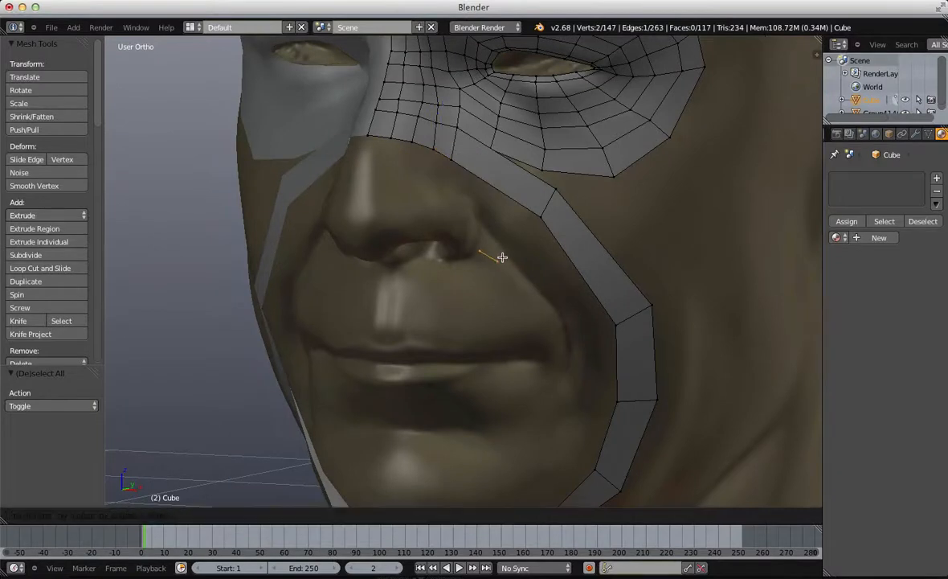
pyautogui.click(500, 237)
pyautogui.press('r')
pyautogui.click(480, 262)
pyautogui.click(477, 258)
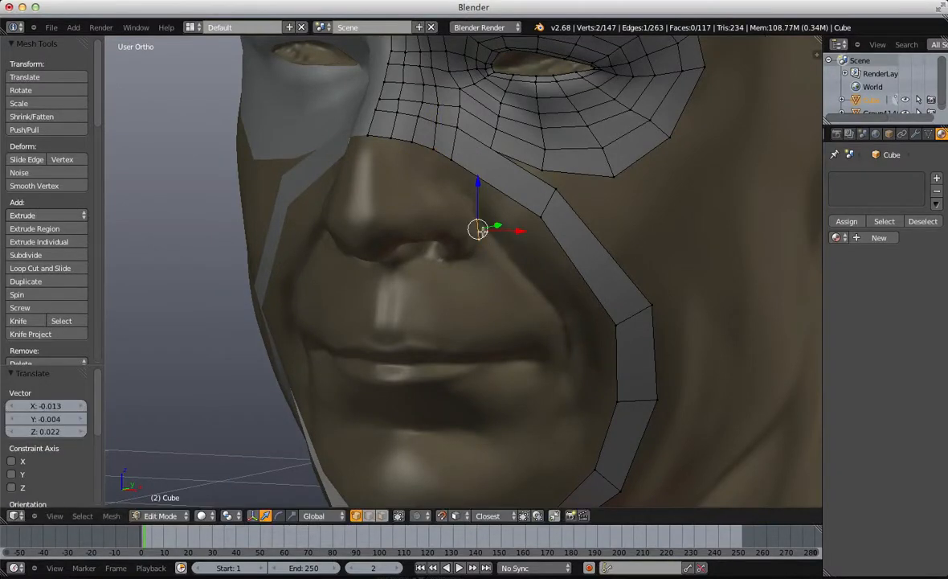
pyautogui.press('e')
pyautogui.click(492, 228)
pyautogui.hotkey('ctrl', 'z')
# Step: Raise the new edge along the nose wing by about X -0.004, Y 0.003, Z 0.047, rotate it and fine-tune its position
pyautogui.press('g')
pyautogui.click(500, 218)
pyautogui.press('r')
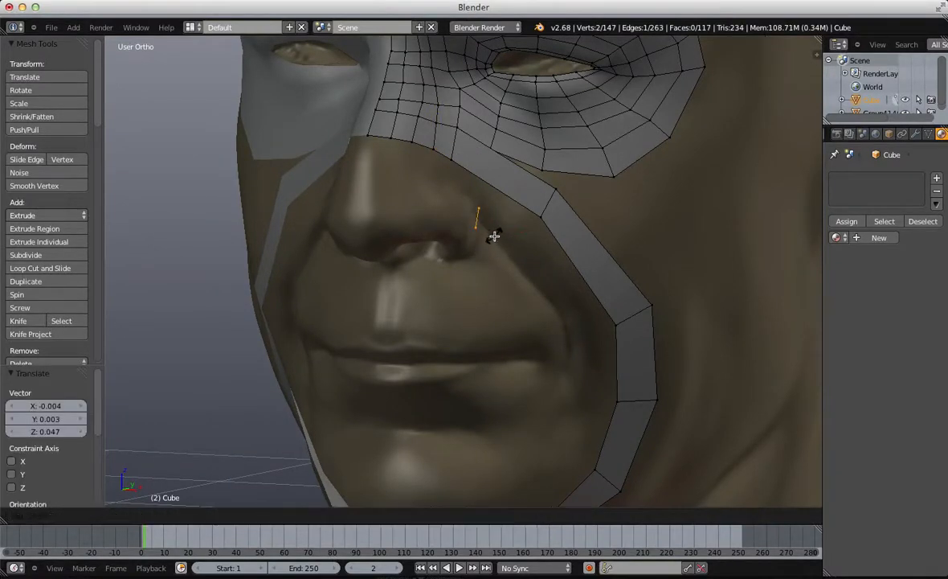
pyautogui.click(495, 236)
pyautogui.press('g')
pyautogui.click(502, 240)
# Step: Extrude the nose-wing edge down the smile line by about X 0.208, Y 0.082, Z -0.186, and rotate the new edge
pyautogui.press('e')
pyautogui.click(561, 289)
pyautogui.keyDown('shift'); pyautogui.moveTo(576, 275); pyautogui.dragTo(590, 178, button='middle'); pyautogui.keyUp('shift')
pyautogui.press('r')
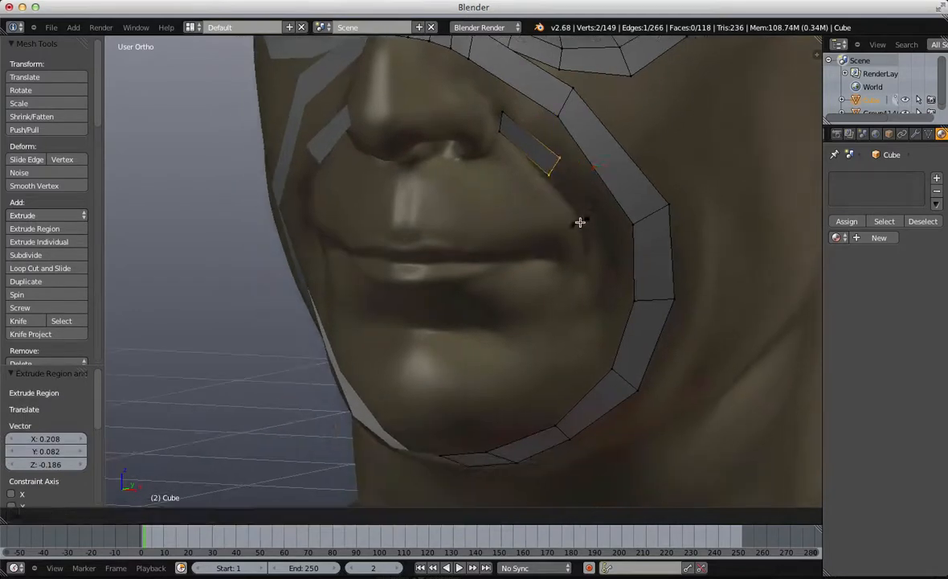
pyautogui.click(580, 220)
# Step: Extrude the inner strip down to the mouth corner, rotate and scale its end edge, and shift it by about X 0.024, Y 0.008, Z -0.006
pyautogui.moveTo(580, 217); pyautogui.dragTo(601, 178, button='middle')
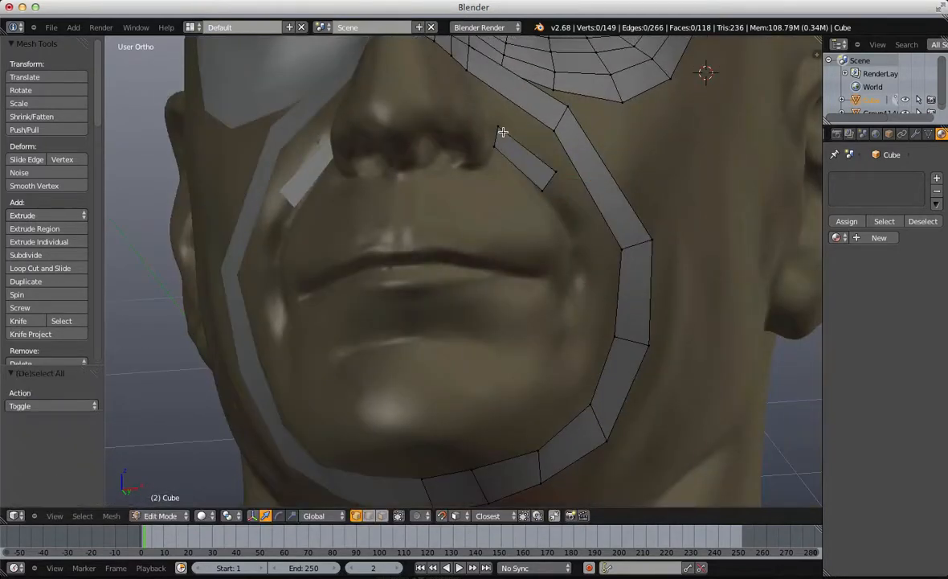
pyautogui.keyDown('shift'); pyautogui.rightClick(556, 171); pyautogui.keyUp('shift')
pyautogui.press('e')
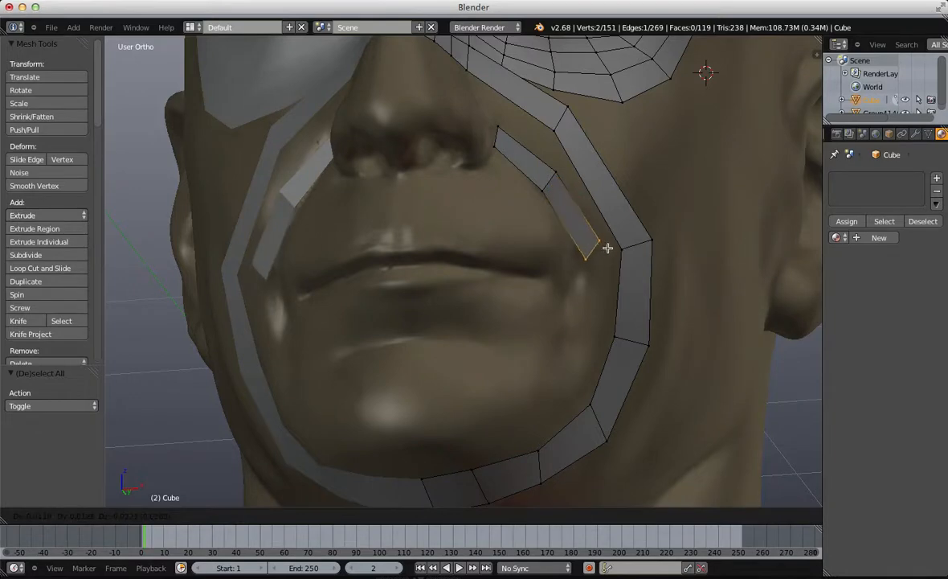
pyautogui.click(607, 249)
pyautogui.press('r')
pyautogui.click(621, 280)
pyautogui.press('s')
pyautogui.click(634, 271)
pyautogui.press('g')
pyautogui.click(641, 276)
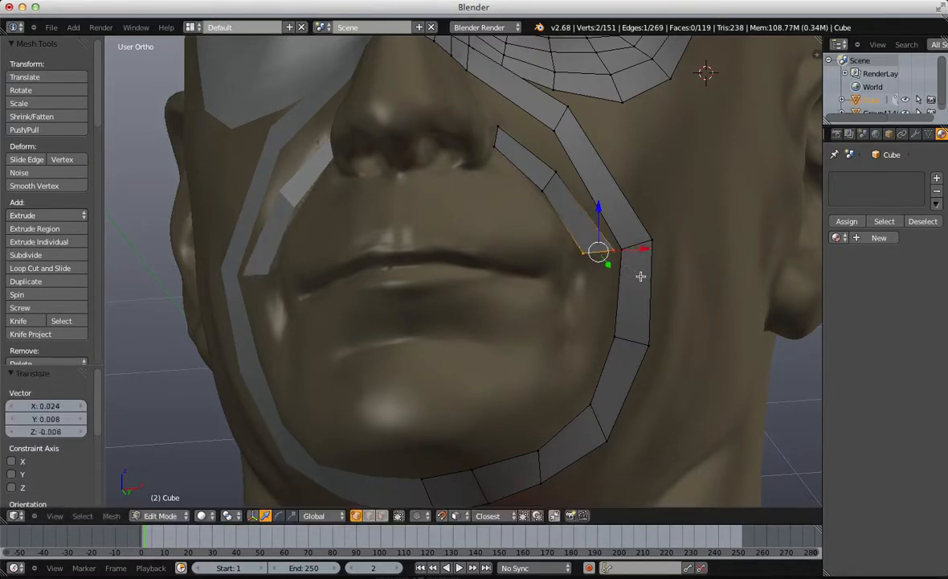
# Step: Extrude the inner strip straight down past the mouth corner and rotate its end edge
pyautogui.press('e')
pyautogui.click(630, 364)
pyautogui.press('r')
pyautogui.click(622, 383)
# Step: Extrude the inner strip inward toward the chin, shift its end edge by about X -0.012, Y -0.012, Z 0.010, and rotate it
pyautogui.keyDown('shift'); pyautogui.moveTo(622, 384); pyautogui.dragTo(598, 252, button='middle'); pyautogui.keyUp('shift')
pyautogui.keyDown('ctrl'); pyautogui.click(597, 252); pyautogui.keyUp('ctrl')
pyautogui.press('g')
pyautogui.click(612, 252)
pyautogui.press('r')
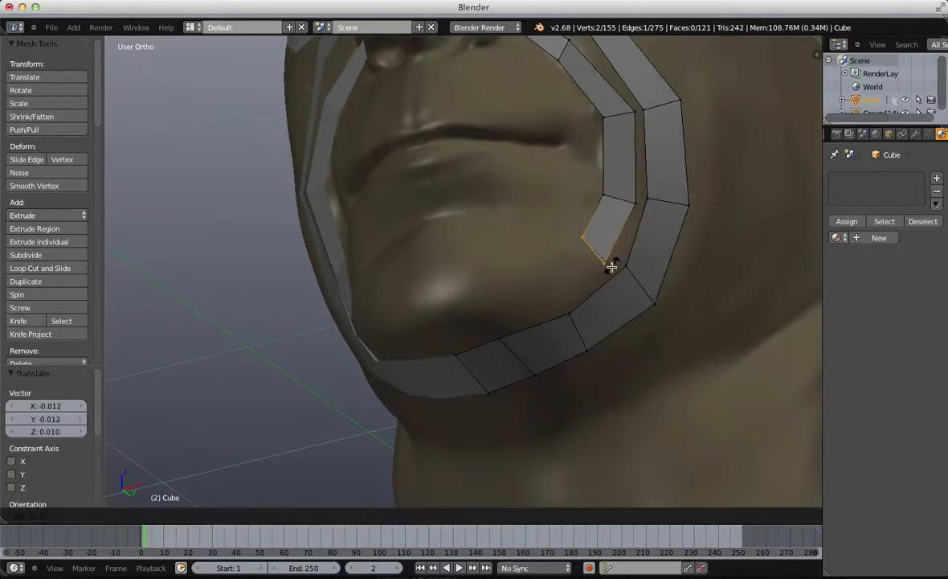
pyautogui.click(612, 266)
pyautogui.keyDown('ctrl'); pyautogui.click(549, 276); pyautogui.keyUp('ctrl')
pyautogui.keyDown('ctrl'); pyautogui.click(491, 265); pyautogui.keyUp('ctrl')
pyautogui.moveTo(490, 266); pyautogui.dragTo(334, 294, button='middle')
pyautogui.hotkey('ctrl', 'z')
pyautogui.hotkey('ctrl', 'z')
# Step: Move the inner strip's end edge up by about X -0.020, Y -0.035, Z 0.064, and adjust its angle
pyautogui.keyDown('shift'); pyautogui.moveTo(575, 257); pyautogui.dragTo(586, 296, button='middle'); pyautogui.keyUp('shift')
pyautogui.press('g')
pyautogui.click(628, 309)
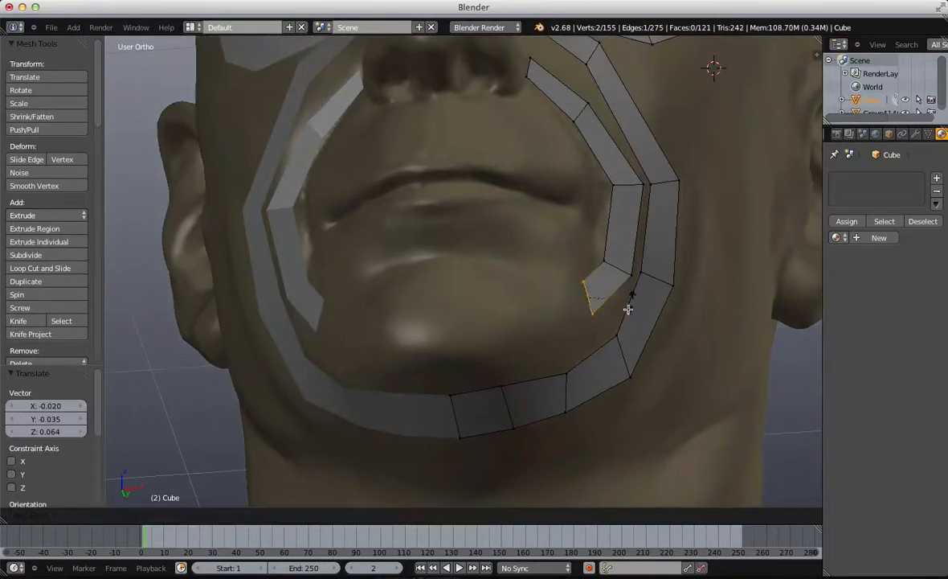
pyautogui.click(622, 303)
# Step: Extrude the inner strip diagonally up toward the lower lip and rotate its end edge by about 30°
pyautogui.press('e')
pyautogui.click(578, 268)
pyautogui.press('r')
pyautogui.click(559, 283)
# Step: Extrude the inner strip below the lower lip in two segments to the mirror line, straightening the edge between them
pyautogui.press('e')
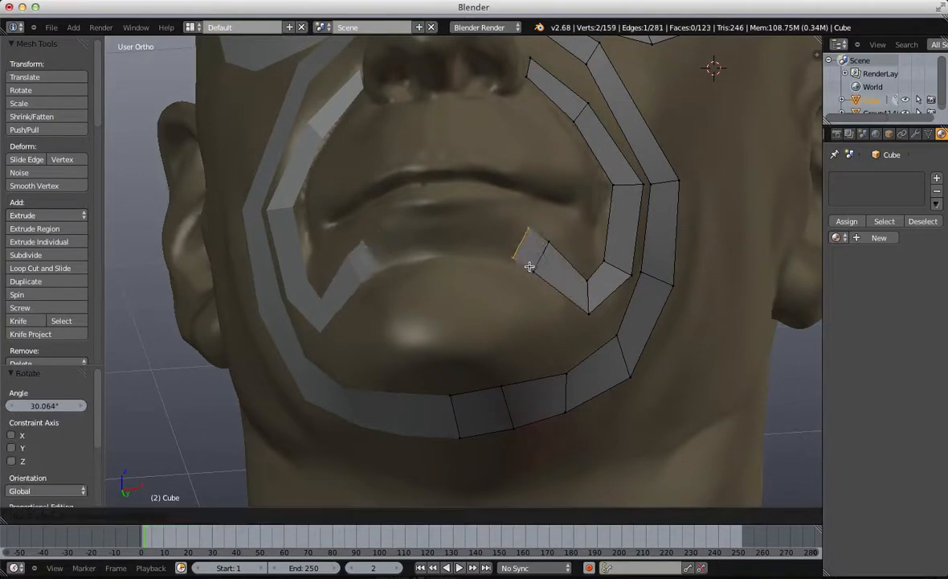
pyautogui.click(505, 257)
pyautogui.press('r')
pyautogui.click(540, 245)
pyautogui.press('g')
pyautogui.click(529, 247)
pyautogui.press('e')
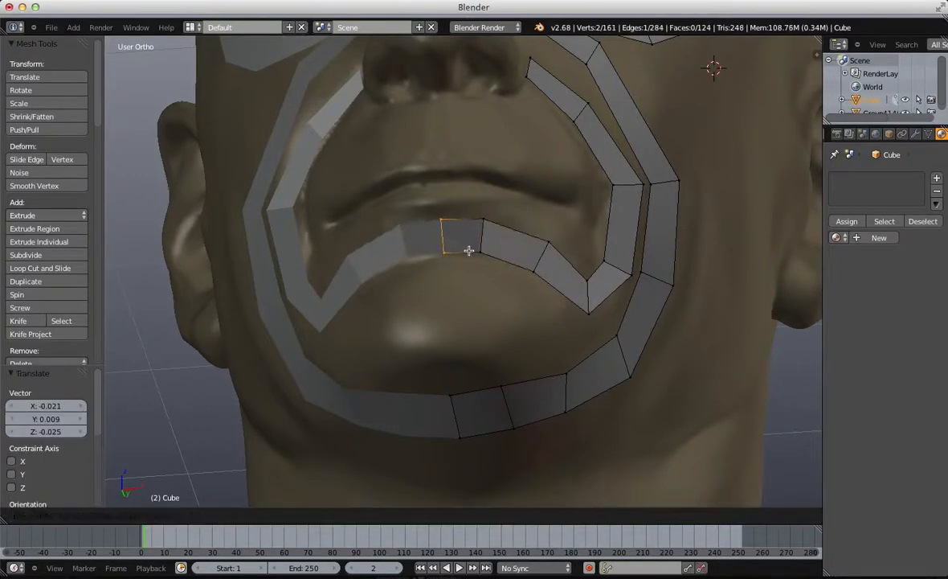
pyautogui.click(469, 250)
# Step: Raise the inner loop's cross edges below the mouth corner to soften its sharp bend
pyautogui.press('a')
pyautogui.press('b')
pyautogui.press('g')
pyautogui.moveTo(520, 228); pyautogui.dragTo(613, 332)
pyautogui.click(560, 280)
pyautogui.press('a')
pyautogui.press('b')
pyautogui.press('g')
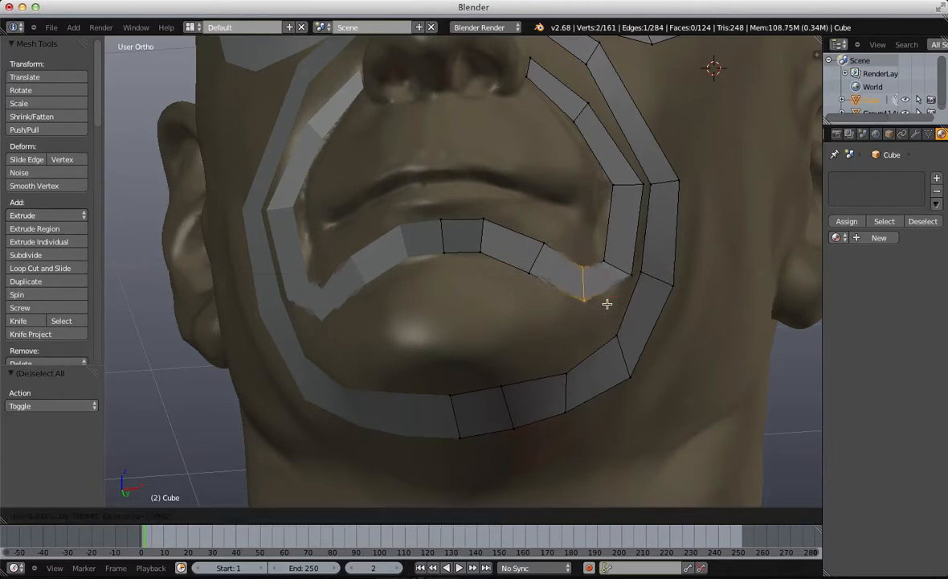
pyautogui.click(607, 302)
# Step: Move the inner vertex at the loop's lower bend upward toward the mouth corner
pyautogui.rightClick(611, 256)
pyautogui.press('g')
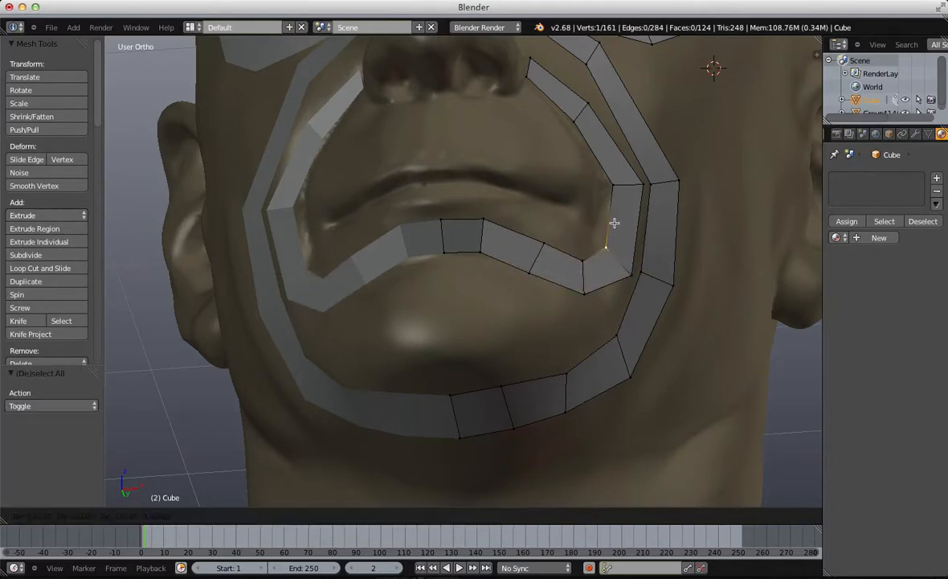
pyautogui.click(614, 222)
pyautogui.press('a')
# Step: Move the inner strip's end edge at the nose wing by about X 0.014, Y 0.007, Z -0.018, and rotate it
pyautogui.scroll(-4, 614, 223)
pyautogui.moveTo(614, 221); pyautogui.dragTo(529, 208, button='middle')
pyautogui.scroll(4, 529, 208)
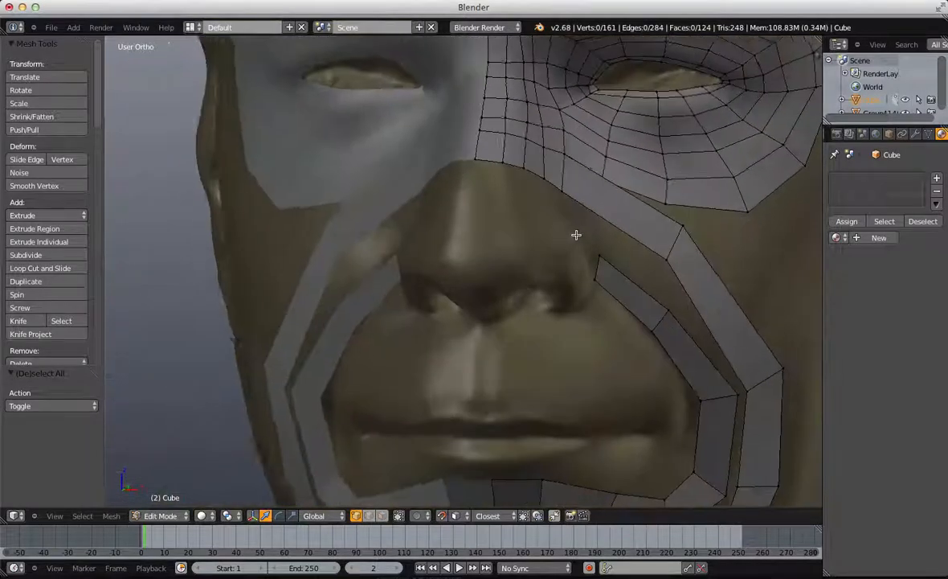
pyautogui.moveTo(575, 233); pyautogui.dragTo(555, 236, button='middle')
pyautogui.keyDown('shift'); pyautogui.rightClick(603, 289); pyautogui.keyUp('shift')
pyautogui.press('g')
pyautogui.click(609, 292)
pyautogui.press('r')
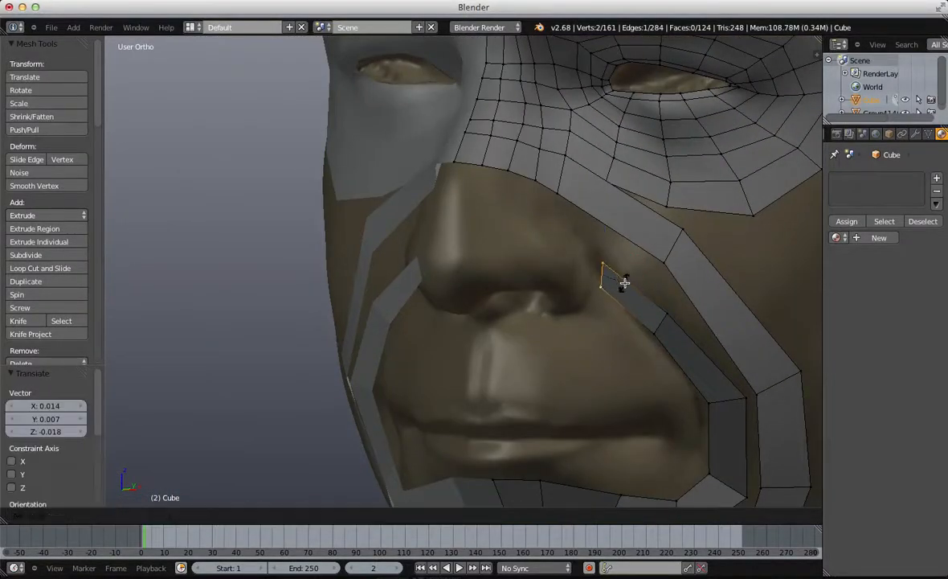
pyautogui.click(623, 281)
pyautogui.press('a')
# Step: Extrude the inner strip's end edge a short way into the nose-wing crease, then rotate and reposition the strip's edges there
pyautogui.moveTo(499, 156); pyautogui.dragTo(527, 163, button='middle')
pyautogui.moveTo(447, 355); pyautogui.dragTo(557, 247, button='middle')
pyautogui.moveTo(489, 250); pyautogui.dragTo(597, 274, button='middle')
pyautogui.press('e')
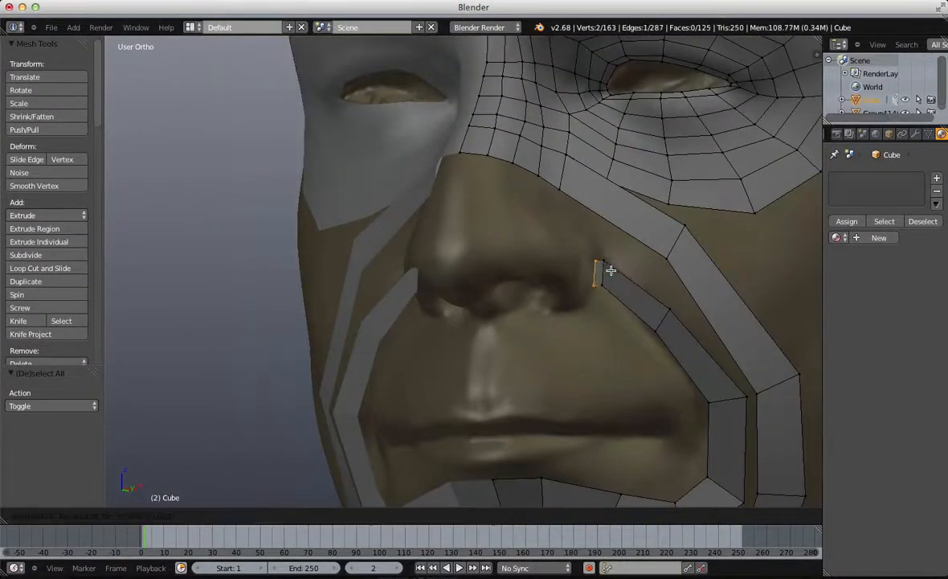
pyautogui.click(609, 269)
pyautogui.press('r')
pyautogui.click(609, 265)
pyautogui.press('g')
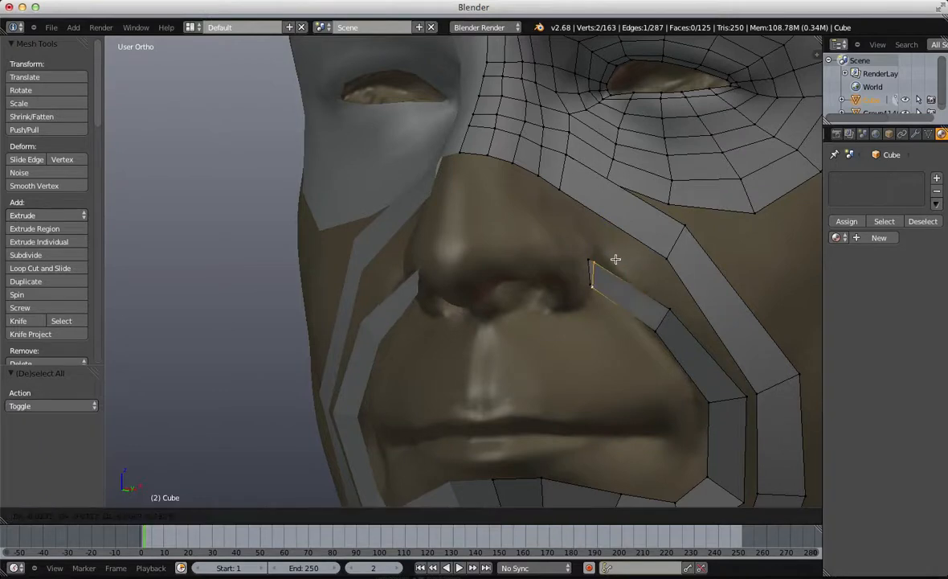
pyautogui.click(618, 258)
# Step: Extrude the short face's upper edge up along the nose wing, rotate it and scale it by about 2.407
pyautogui.scroll(4, 622, 256)
pyautogui.keyDown('shift'); pyautogui.moveTo(639, 220); pyautogui.dragTo(508, 259, button='middle'); pyautogui.keyUp('shift')
pyautogui.press('a')
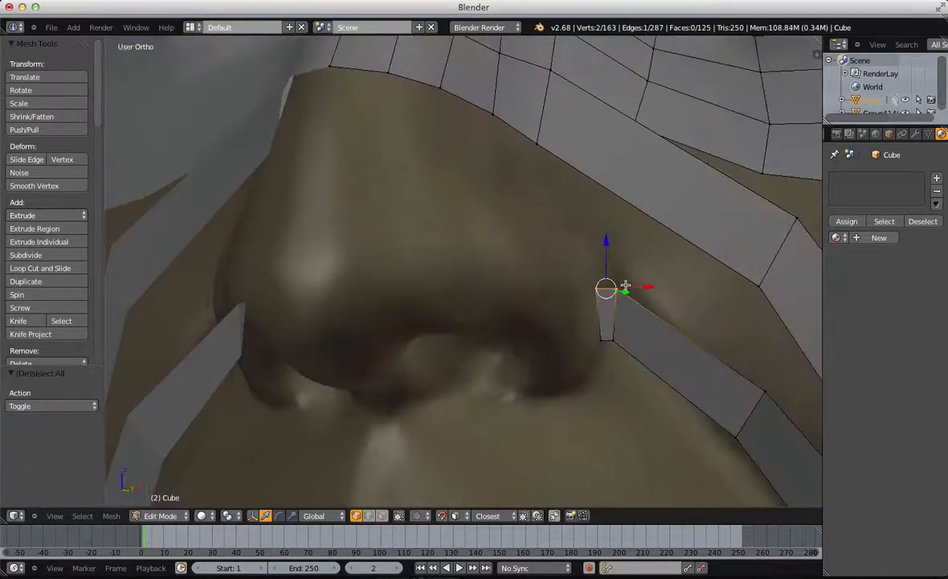
pyautogui.press('e')
pyautogui.click(563, 174)
pyautogui.press('r')
pyautogui.click(635, 159)
pyautogui.press('s')
pyautogui.click(753, 123)
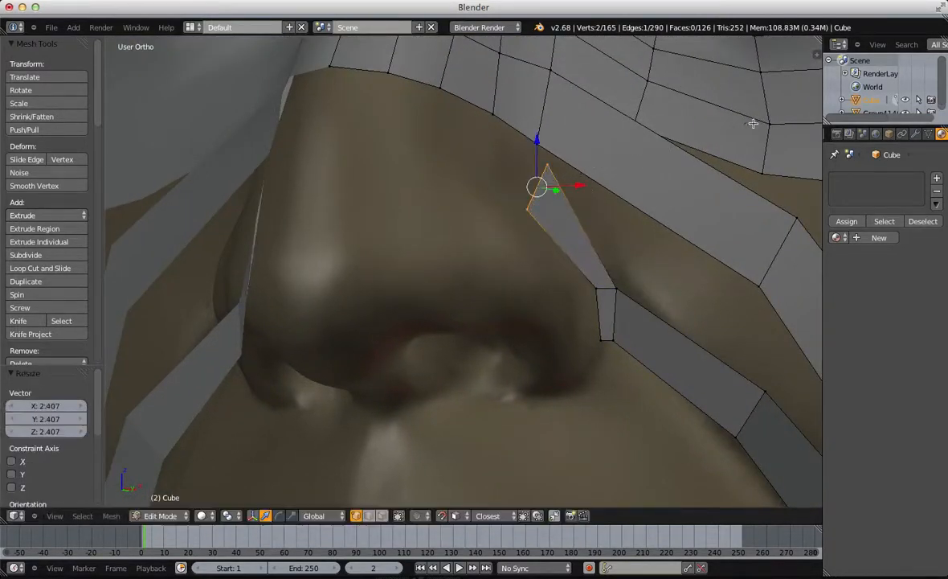
# Step: Scale the strip's upper end edge by about 0.763 and extrude it across the nose to near the centreline
pyautogui.press('a')
pyautogui.moveTo(753, 123); pyautogui.dragTo(481, 241, button='middle')
pyautogui.press('s')
pyautogui.click(515, 218)
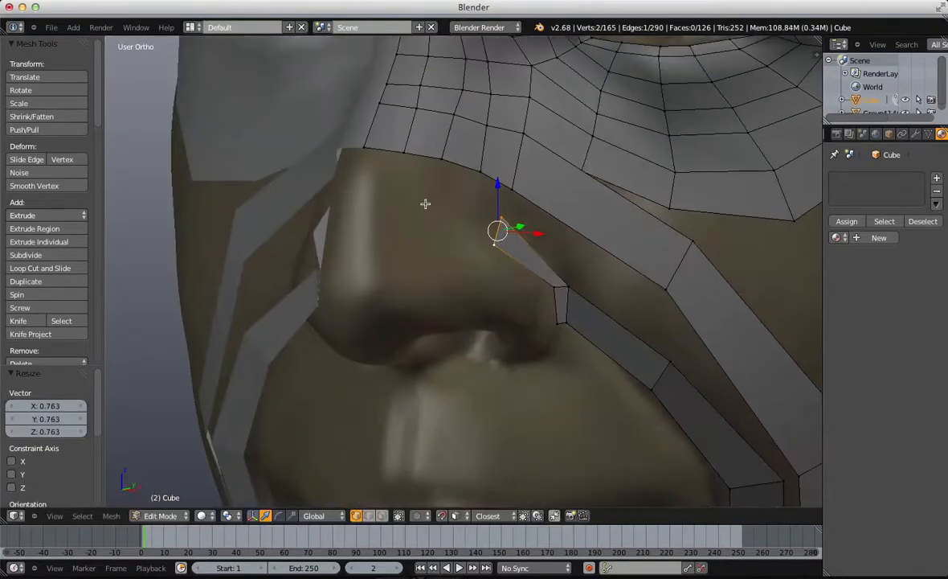
pyautogui.keyDown('ctrl'); pyautogui.click(359, 191); pyautogui.keyUp('ctrl')
pyautogui.press('a')
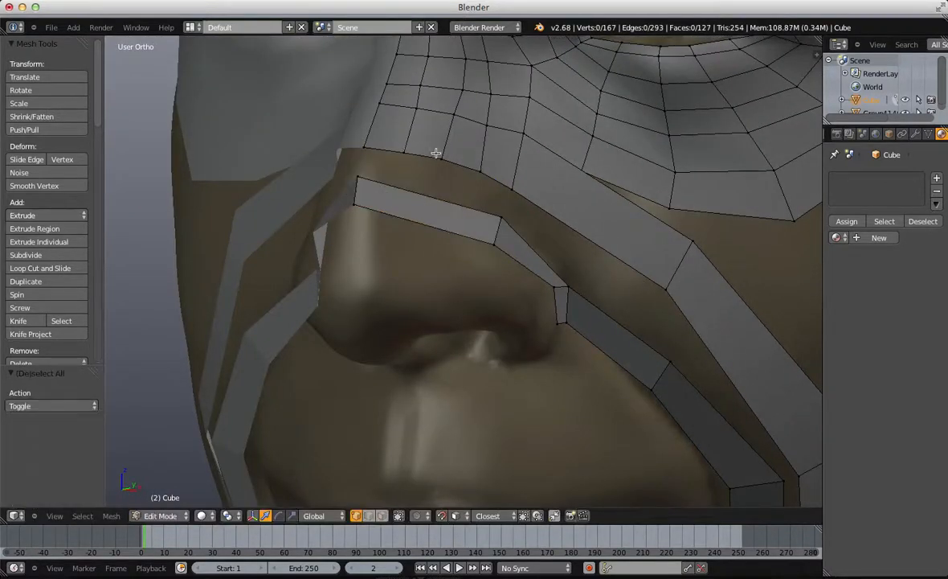
# Step: Add three loop cuts across the long face over the nose and shift the new edges onto the nose surface
pyautogui.press('k')
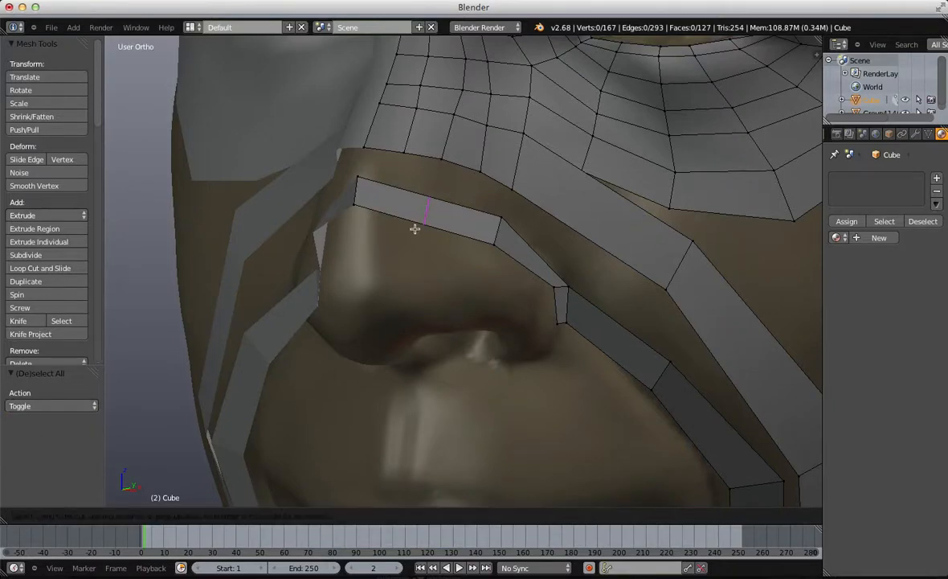
pyautogui.scroll(1, 423, 211)
pyautogui.click(423, 211)
pyautogui.click(424, 211)
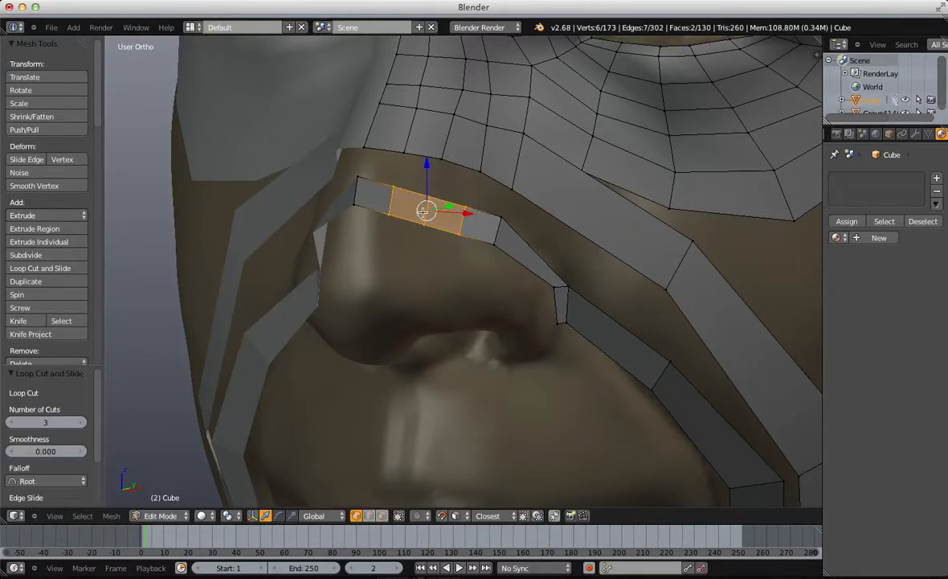
pyautogui.press('g')
pyautogui.click(423, 212)
pyautogui.moveTo(381, 285); pyautogui.dragTo(434, 267, button='middle')
# Step: Fill a face between the lower nose-bridge edge and the strip beside the centreline, and make all normals consistent
pyautogui.moveTo(504, 233); pyautogui.dragTo(393, 124, button='middle')
pyautogui.press('b')
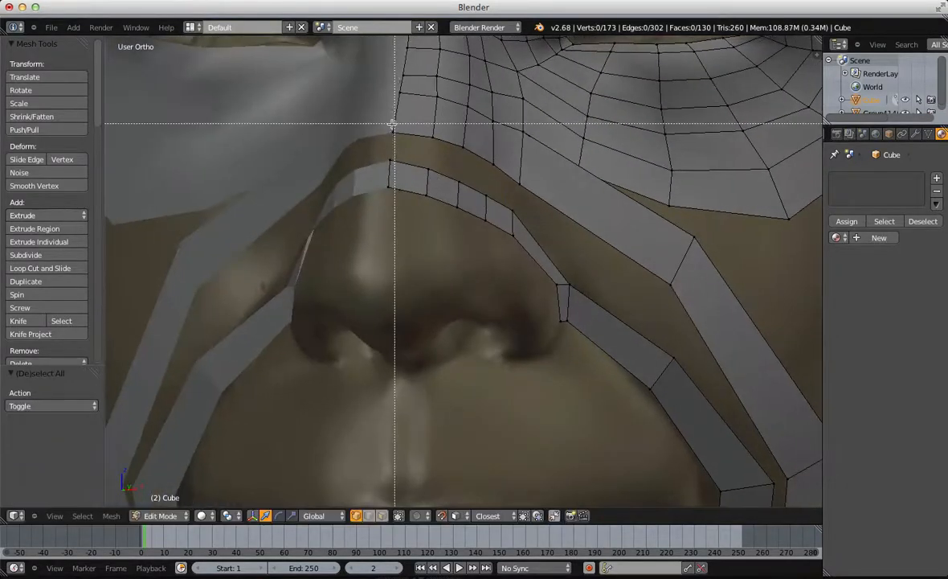
pyautogui.press('f')
pyautogui.press('a')
pyautogui.moveTo(430, 167); pyautogui.dragTo(392, 150, button='middle')
pyautogui.click(386, 176)
pyautogui.press('a')
pyautogui.press('a')
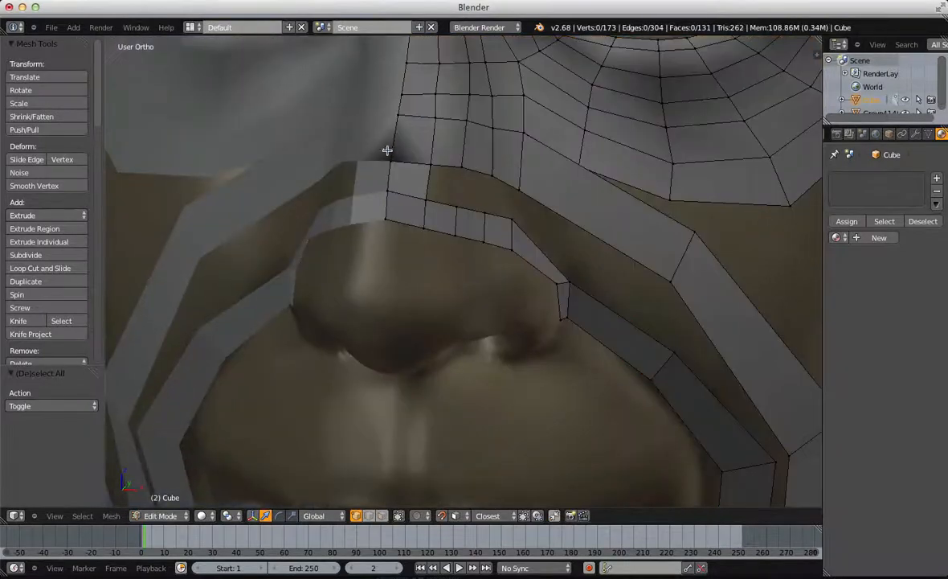
pyautogui.press('a')
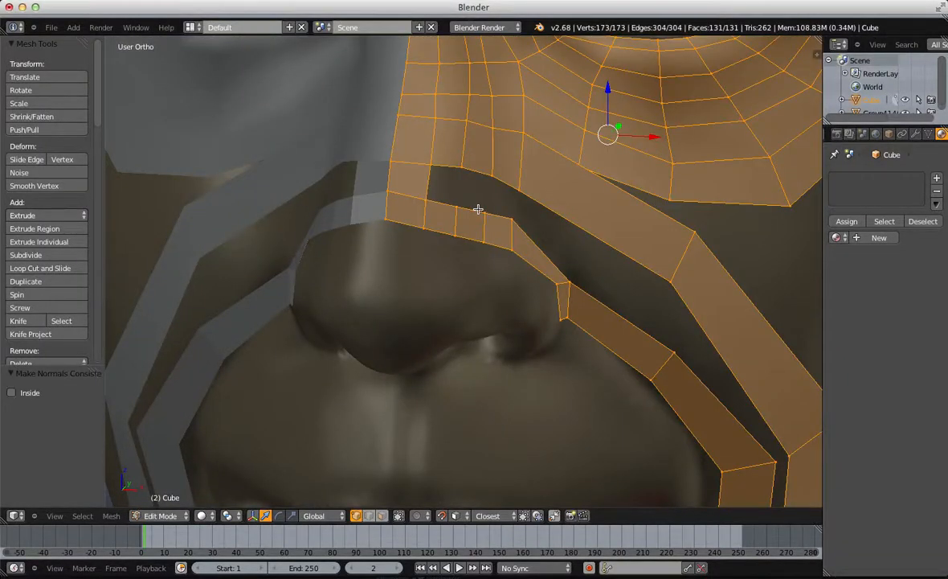
pyautogui.press('a')
# Step: Fill the three remaining faces of the gap between the nose bridge and the strip, using edge selection
pyautogui.scroll(-1, 478, 209)
pyautogui.moveTo(478, 209); pyautogui.dragTo(445, 191, button='middle')
pyautogui.rightClick(441, 165)
pyautogui.moveTo(480, 162); pyautogui.dragTo(451, 162, button='middle')
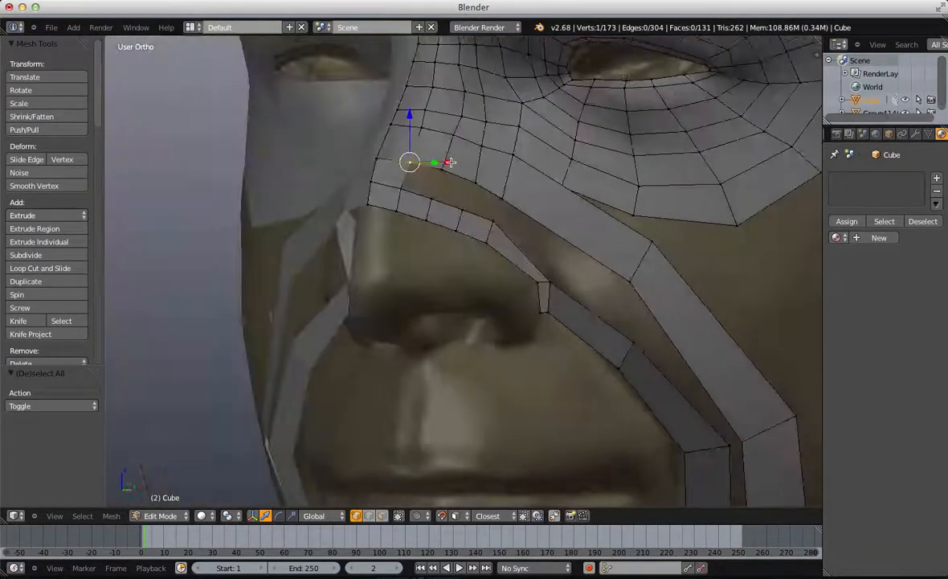
pyautogui.hotkey('ctrl', 'Tab')
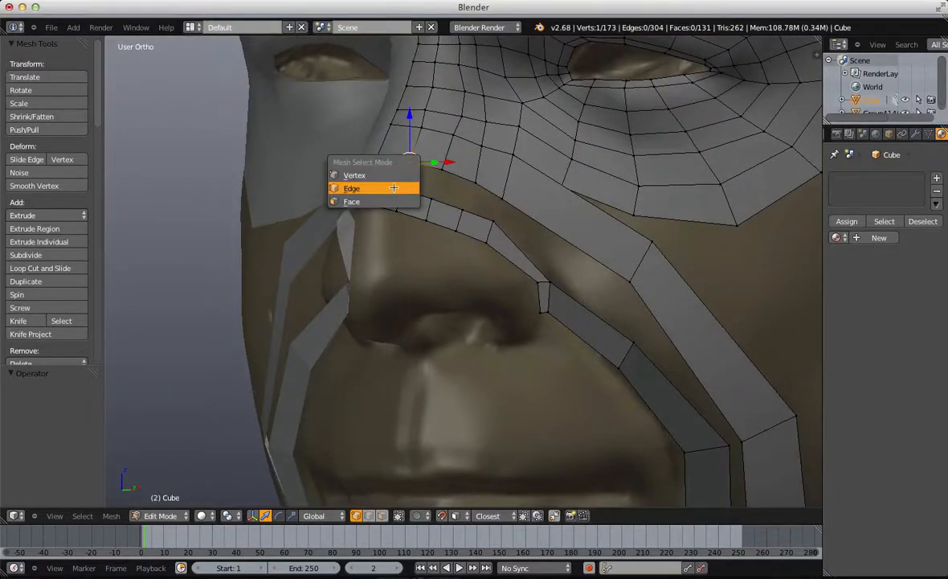
pyautogui.click(394, 184)
pyautogui.press('a')
pyautogui.press('a')
pyautogui.rightClick(402, 174)
pyautogui.moveTo(402, 174); pyautogui.dragTo(529, 201, button='middle')
pyautogui.press('f')
pyautogui.press('f')
pyautogui.press('f')
pyautogui.hotkey('ctrl', 'Tab')
pyautogui.click(449, 204)
# Step: Adjust the vertex on the nose's side and move the strip's lower centreline vertex by about X -0.002, Y -0.0006, Z -0.018
pyautogui.rightClick(495, 226)
pyautogui.click(498, 226)
pyautogui.press('a')
pyautogui.press('a')
pyautogui.moveTo(459, 237); pyautogui.dragTo(429, 202, button='middle')
pyautogui.moveTo(410, 195); pyautogui.dragTo(408, 203, button='right')
pyautogui.click(408, 203)
# Step: Extrude the two lower edges beside the centreline down by about Z -0.096, extrude them again, and scale by about 0.834
pyautogui.keyDown('shift'); pyautogui.rightClick(440, 198); pyautogui.keyUp('shift')
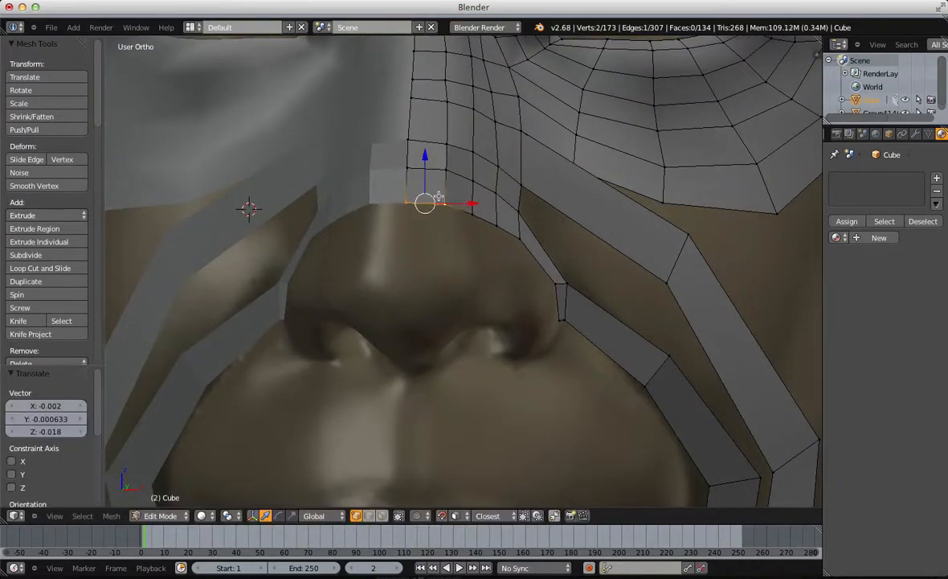
pyautogui.press('e')
pyautogui.click(470, 246)
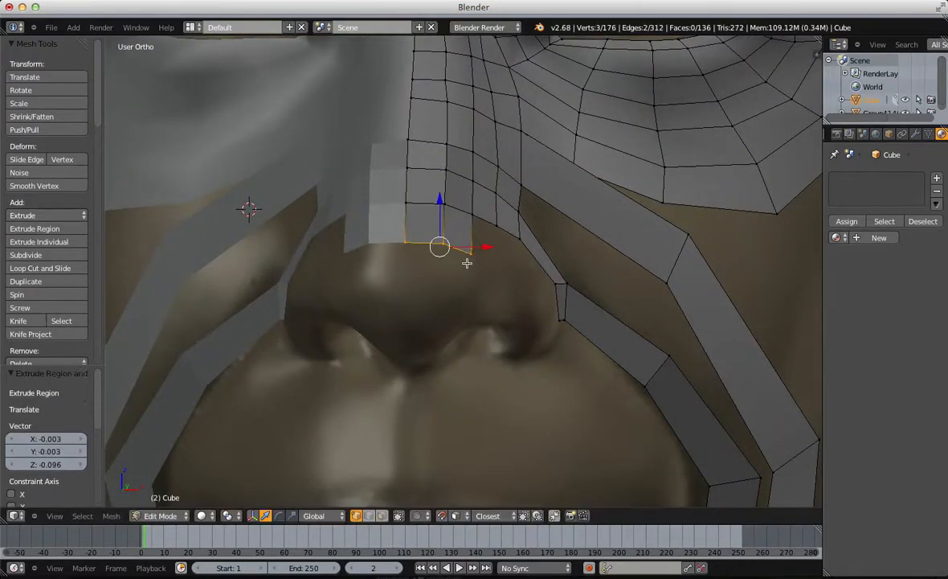
pyautogui.moveTo(466, 263); pyautogui.dragTo(461, 250, button='middle')
pyautogui.press('e')
pyautogui.click(489, 288)
pyautogui.moveTo(480, 287); pyautogui.dragTo(449, 271, button='middle')
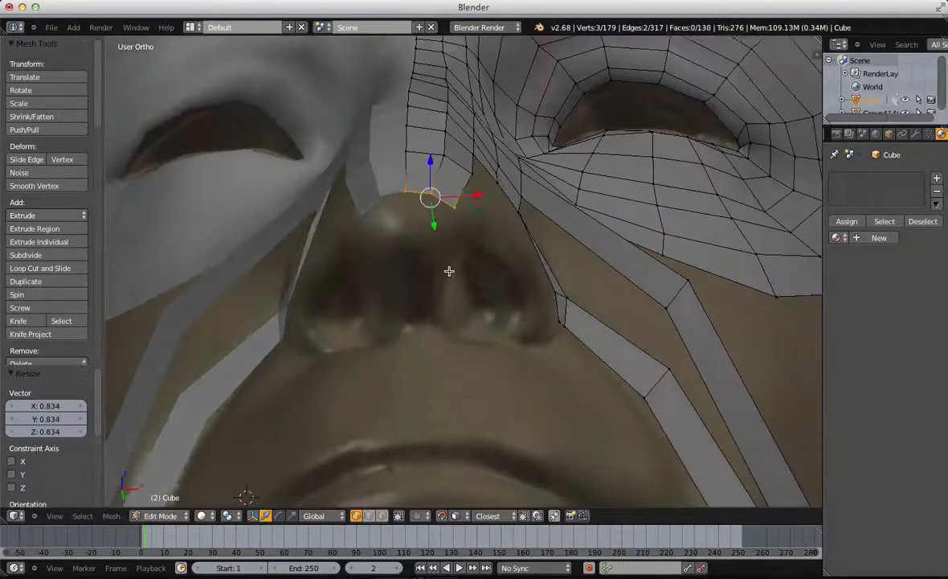
# Step: Extrude the row under the nose tip, rotate it about -23°, narrow it, and move it by about X -0.003, Y 0.003, Z -0.004
pyautogui.press('e')
pyautogui.click(447, 274)
pyautogui.press('r')
pyautogui.click(480, 264)
pyautogui.press('s')
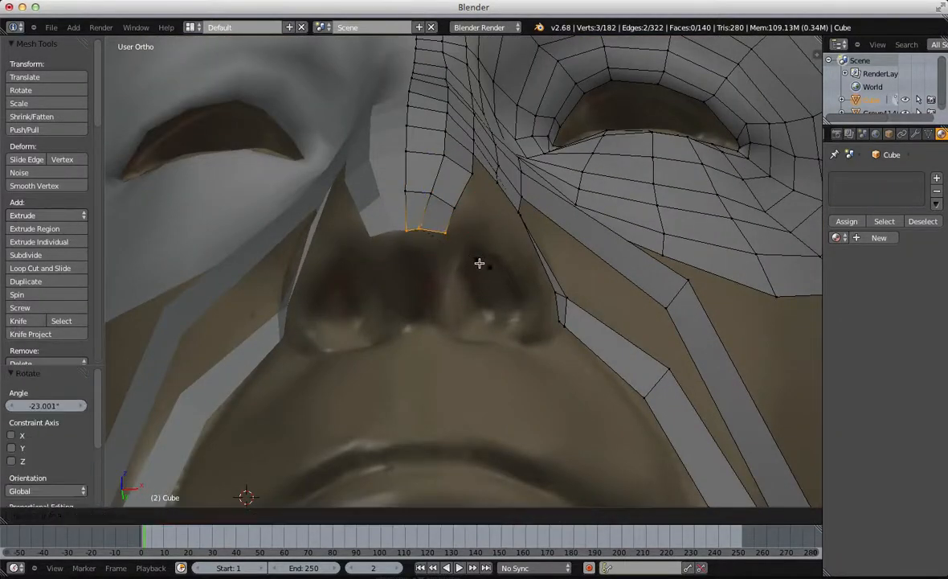
pyautogui.click(464, 262)
pyautogui.press('g')
pyautogui.click(460, 262)
# Step: Extrude the row between the nostrils down to the base of the nose and check the mesh in Object Mode
pyautogui.press('e')
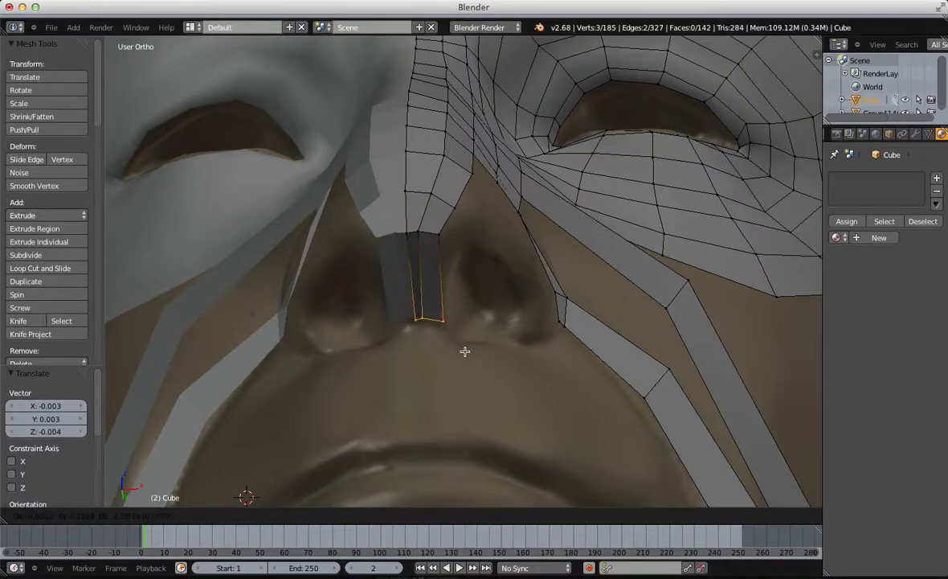
pyautogui.click(465, 351)
pyautogui.press('Tab')
pyautogui.moveTo(478, 328); pyautogui.dragTo(327, 293, button='middle')
pyautogui.press('Tab')
# Step: Move the outer vertex of the row at the nose tip slightly outward and down
pyautogui.press('a')
pyautogui.scroll(3, 400, 300)
pyautogui.press('b')
pyautogui.moveTo(291, 270); pyautogui.dragTo(374, 308)
pyautogui.moveTo(358, 300); pyautogui.dragTo(456, 268, button='middle')
pyautogui.press('a')
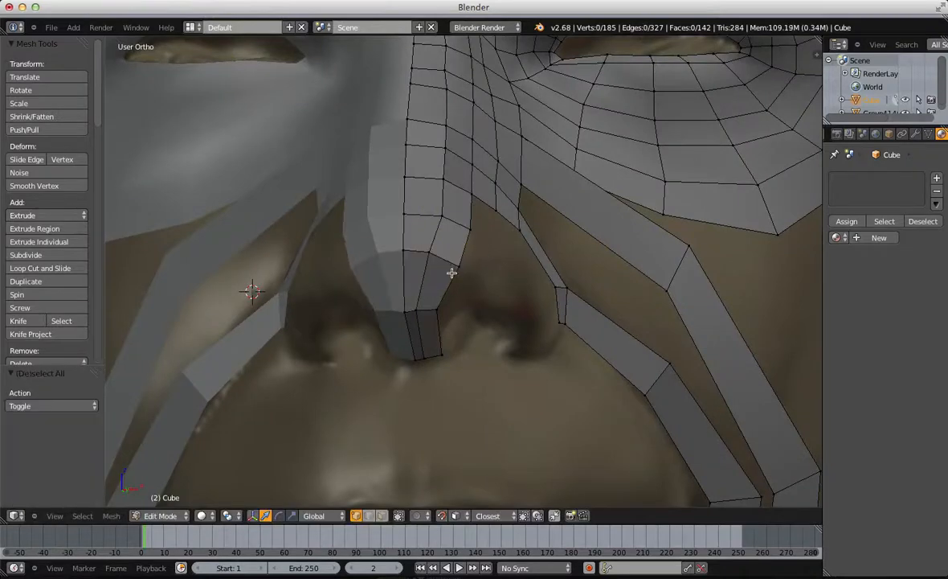
pyautogui.keyDown('shift'); pyautogui.rightClick(460, 268); pyautogui.keyUp('shift')
pyautogui.press('g')
pyautogui.click(466, 273)
pyautogui.press('a')
# Step: Move the edge just beneath the nose tip slightly outward and rotate it to follow the tip's curve
pyautogui.rightClick(421, 305)
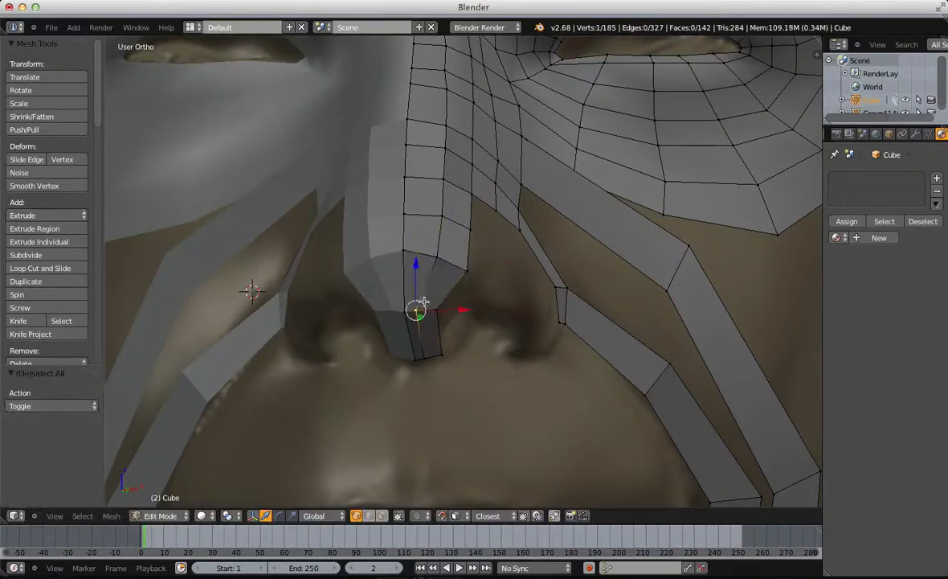
pyautogui.keyDown('shift'); pyautogui.rightClick(440, 306); pyautogui.keyUp('shift')
pyautogui.press('g')
pyautogui.click(449, 307)
pyautogui.press('r')
pyautogui.click(451, 290)
pyautogui.press('a')
pyautogui.moveTo(434, 257); pyautogui.dragTo(441, 280, button='middle')
pyautogui.scroll(-1, 441, 279)
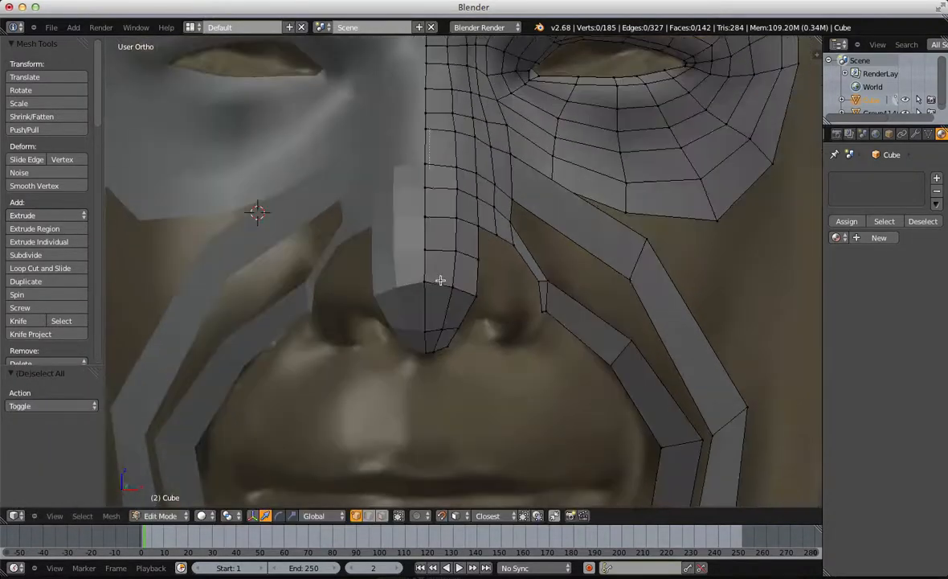
# Step: Lower the nose-tip row's inner edge, rotate it by about -11.5°, and adjust the row's outer vertex
pyautogui.moveTo(454, 290); pyautogui.dragTo(459, 295)
pyautogui.press('g')
pyautogui.click(451, 311)
pyautogui.press('r')
pyautogui.click(462, 299)
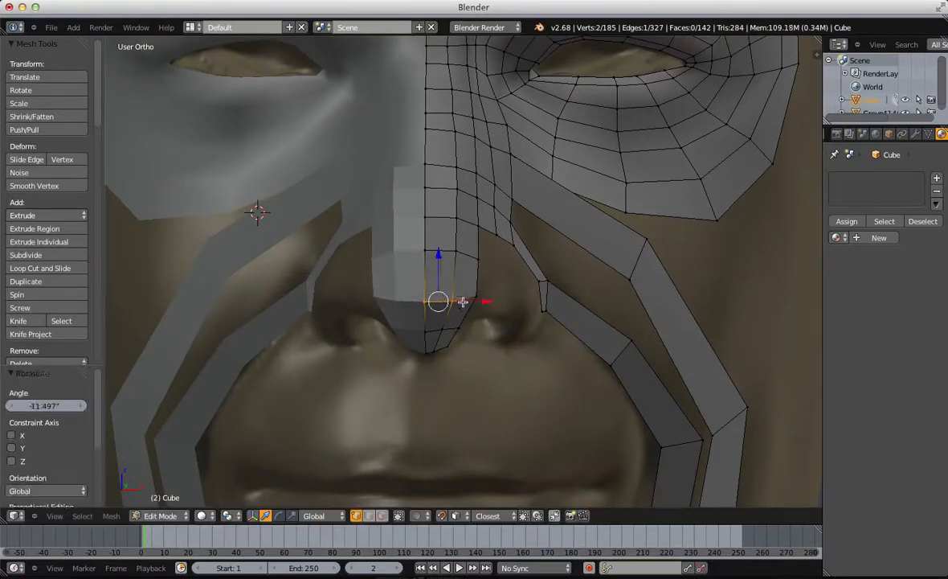
pyautogui.press('a')
pyautogui.rightClick(478, 298)
pyautogui.press('g')
pyautogui.click(478, 299)
# Step: Lower and rotate the inner edge of the row above the tip, and move its outer vertex by about X 0.004, Z 0.002
pyautogui.press('a')
pyautogui.rightClick(426, 250)
pyautogui.keyDown('shift'); pyautogui.rightClick(457, 249); pyautogui.keyUp('shift')
pyautogui.press('g')
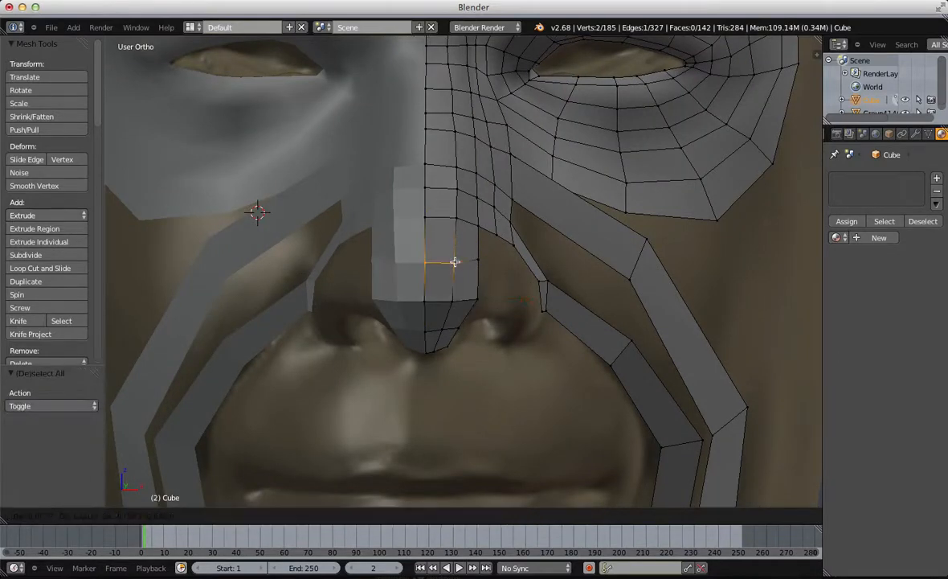
pyautogui.click(453, 262)
pyautogui.press('r')
pyautogui.click(457, 259)
pyautogui.press('a')
pyautogui.rightClick(476, 257)
pyautogui.press('g')
pyautogui.click(478, 255)
# Step: Fill a face between the nose tip's side edge and the short edge at the nose-wing crease
pyautogui.scroll(-3, 528, 284)
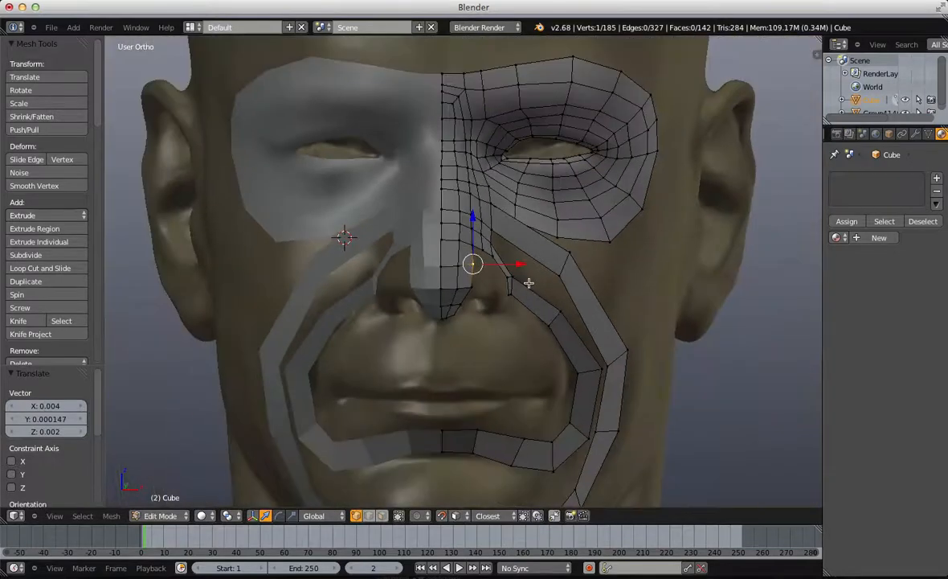
pyautogui.moveTo(505, 276); pyautogui.dragTo(449, 270, button='middle')
pyautogui.press('a')
pyautogui.scroll(5, 450, 257)
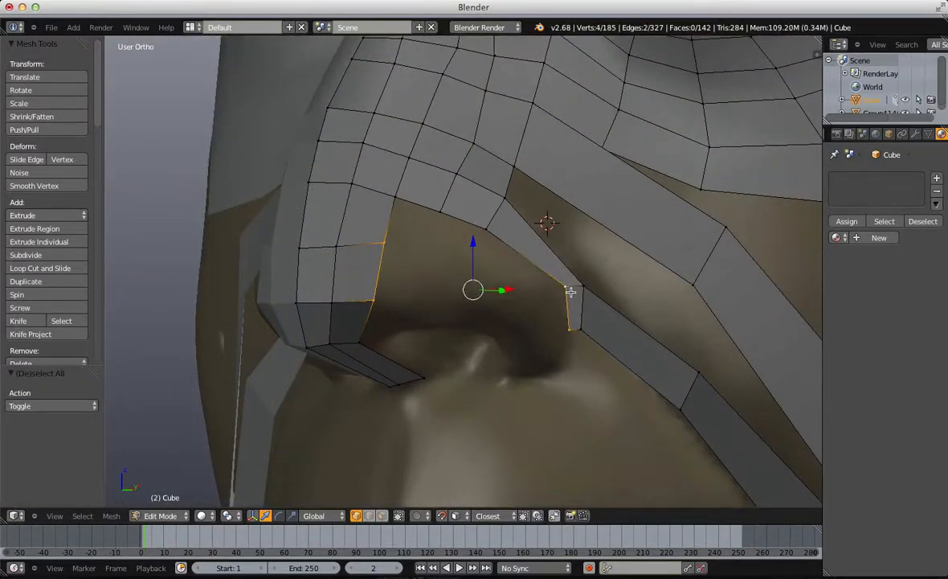
pyautogui.press('f')
pyautogui.press('a')
pyautogui.hotkey('ctrl', 'r')
pyautogui.click(453, 261)
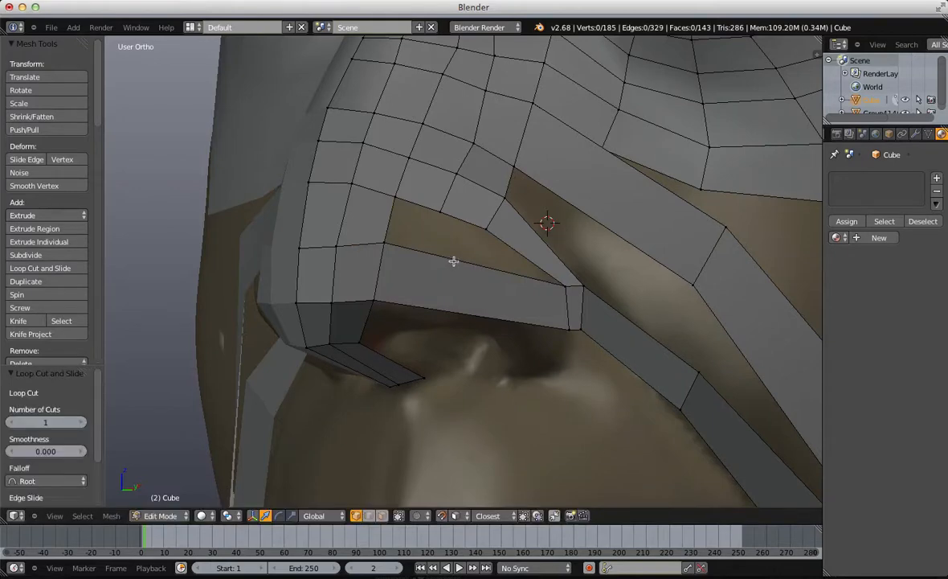
pyautogui.press('a')
# Step: Add one loop cut across the outer strip's first long face beside the nose, sliding it toward the lower eye loops
pyautogui.moveTo(490, 217); pyautogui.dragTo(507, 211, button='middle')
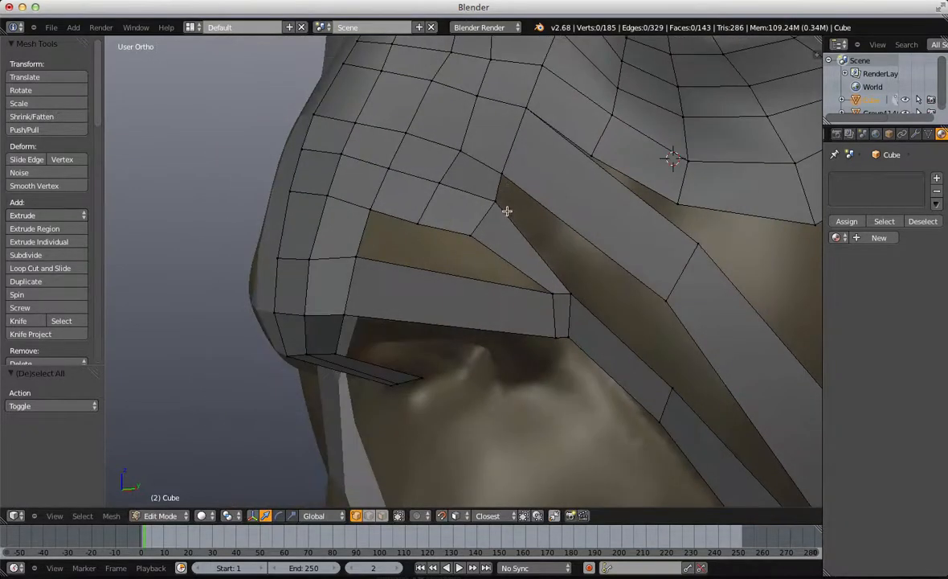
pyautogui.scroll(-5, 485, 251)
pyautogui.scroll(2, 480, 268)
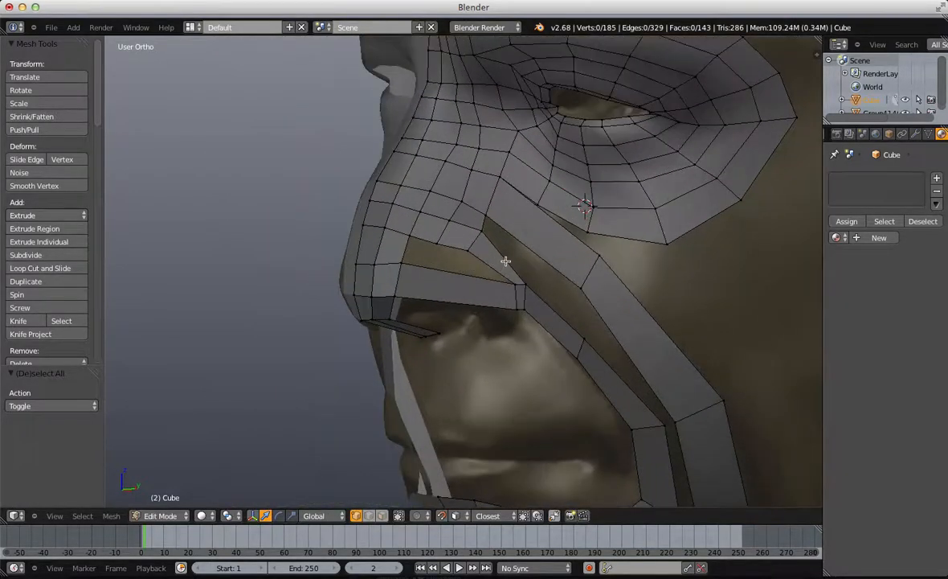
pyautogui.scroll(2, 533, 258)
pyautogui.hotkey('ctrl', 'r')
pyautogui.click(561, 192)
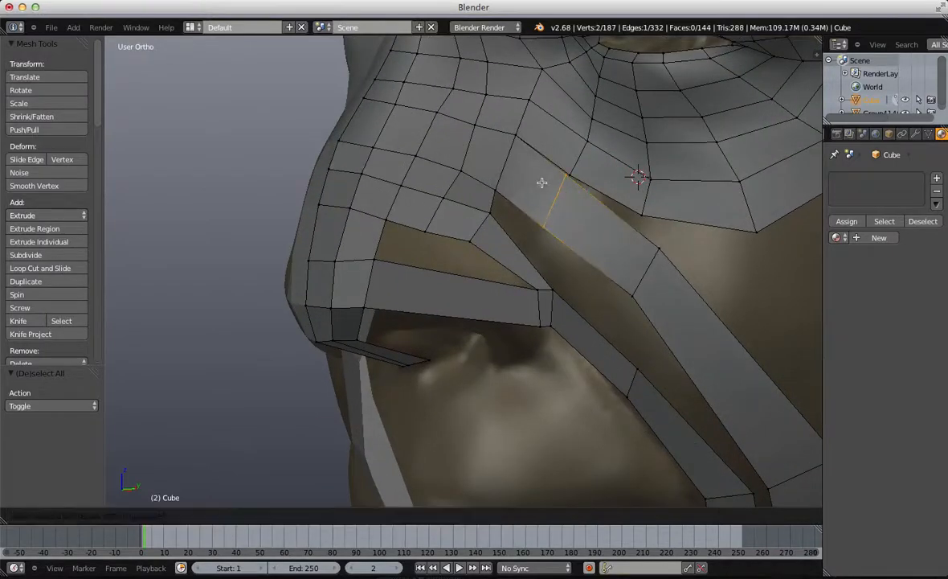
pyautogui.click(549, 182)
# Step: Merge the cut's upper vertex with the neighbouring eye-loop vertex at center
pyautogui.press('a')
pyautogui.press('w')
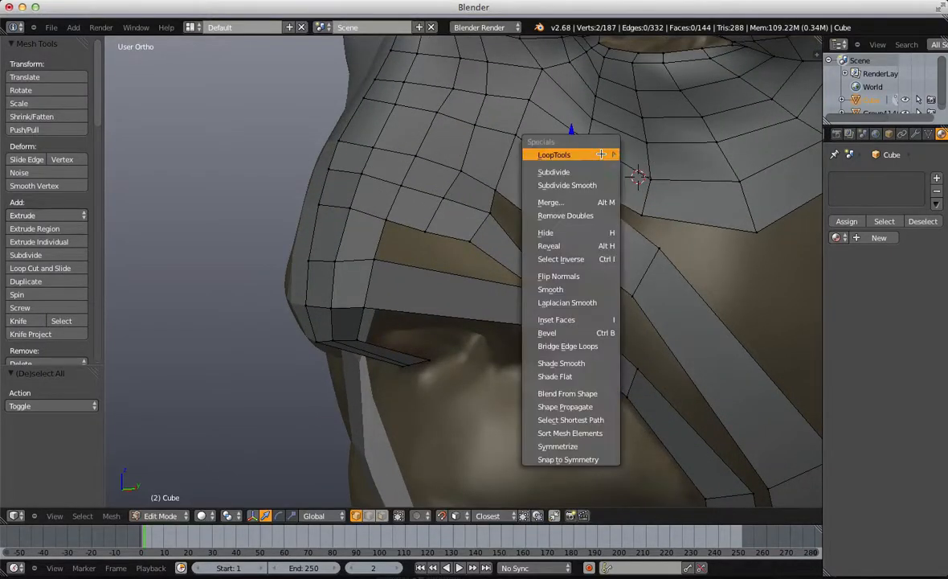
pyautogui.click(596, 198)
pyautogui.click(555, 192)
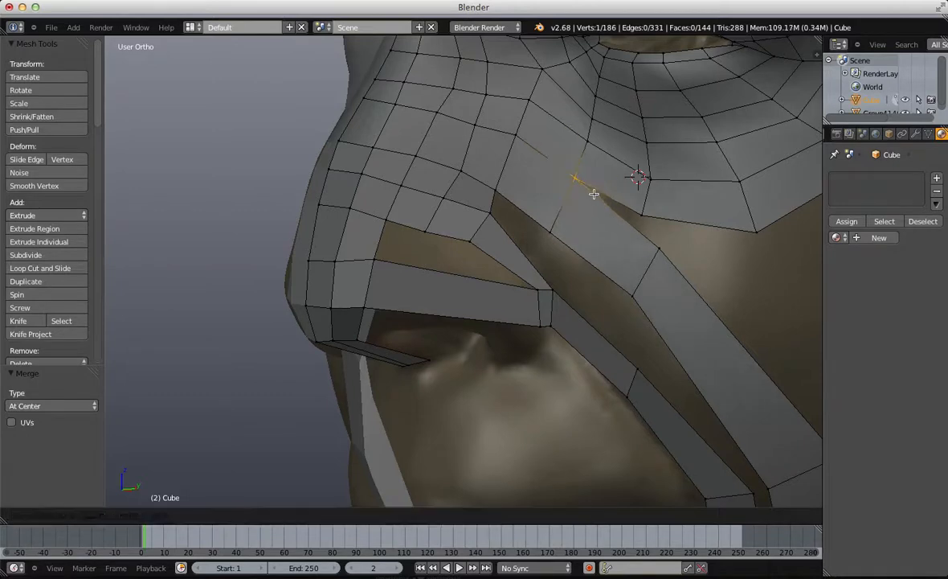
# Step: Add one loop cut across the nose-wing face and fill a face from it to the outer strip's new edge
pyautogui.moveTo(544, 227); pyautogui.dragTo(531, 229, button='middle')
pyautogui.hotkey('ctrl', 'r')
pyautogui.click(530, 227)
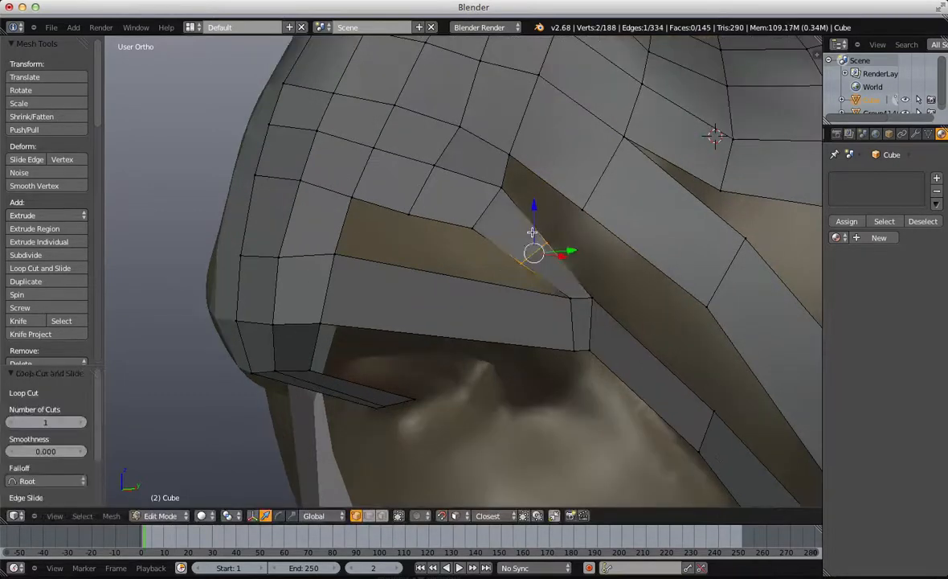
pyautogui.click(534, 240)
pyautogui.press('a')
pyautogui.rightClick(546, 231)
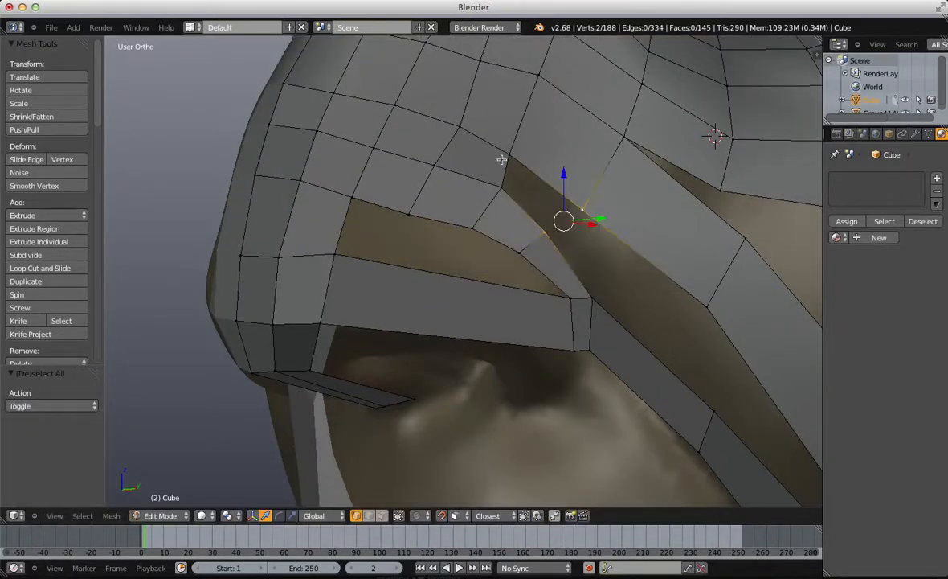
pyautogui.press('f')
pyautogui.press('a')
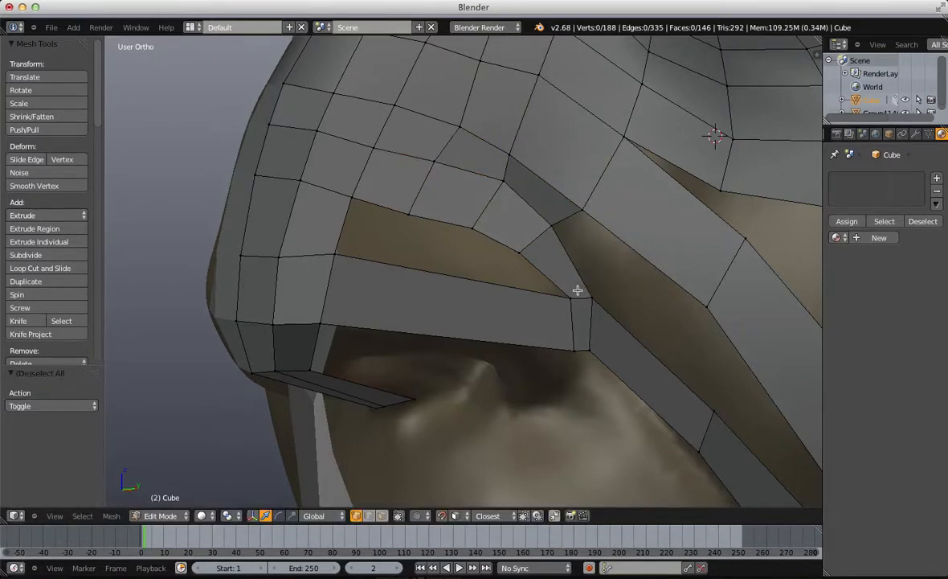
# Step: Add one centred loop cut across the faces between the nostrils
pyautogui.hotkey('ctrl', 'r')
pyautogui.rightClick(492, 328)
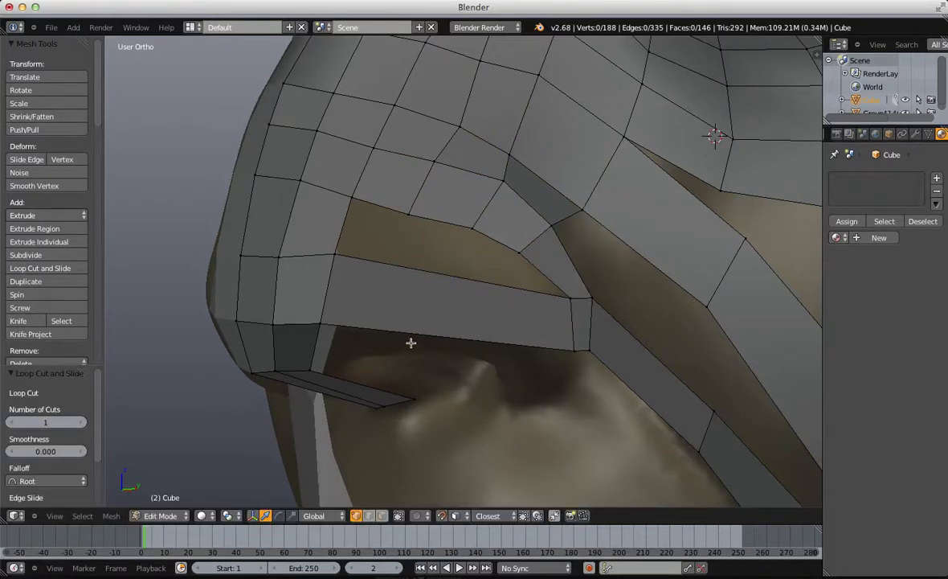
pyautogui.moveTo(411, 341); pyautogui.dragTo(413, 291, button='middle')
pyautogui.hotkey('ctrl', 'r')
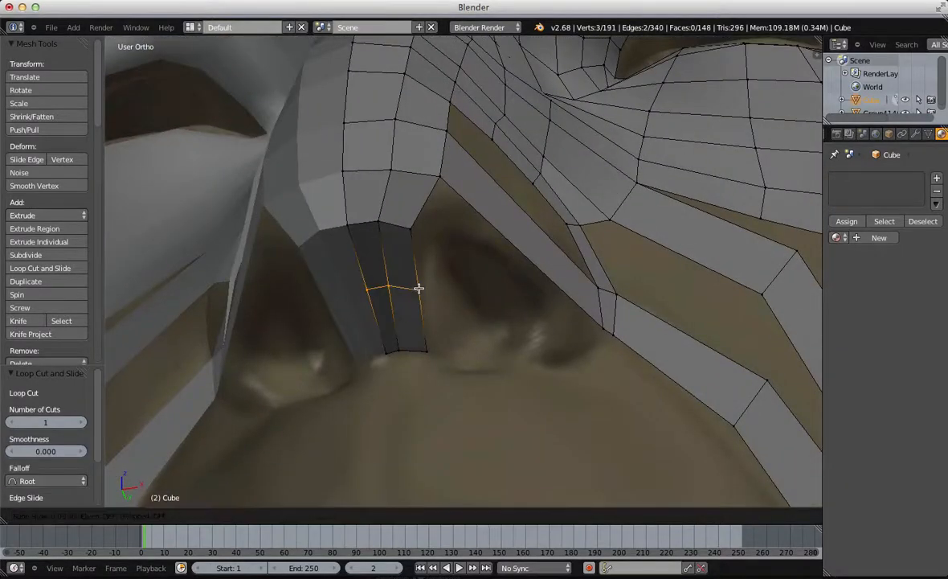
pyautogui.click(420, 289)
pyautogui.rightClick(421, 289)
# Step: Slide the centreline vertex of the new middle row between the nostrils along its edge
pyautogui.press('a')
pyautogui.rightClick(373, 286)
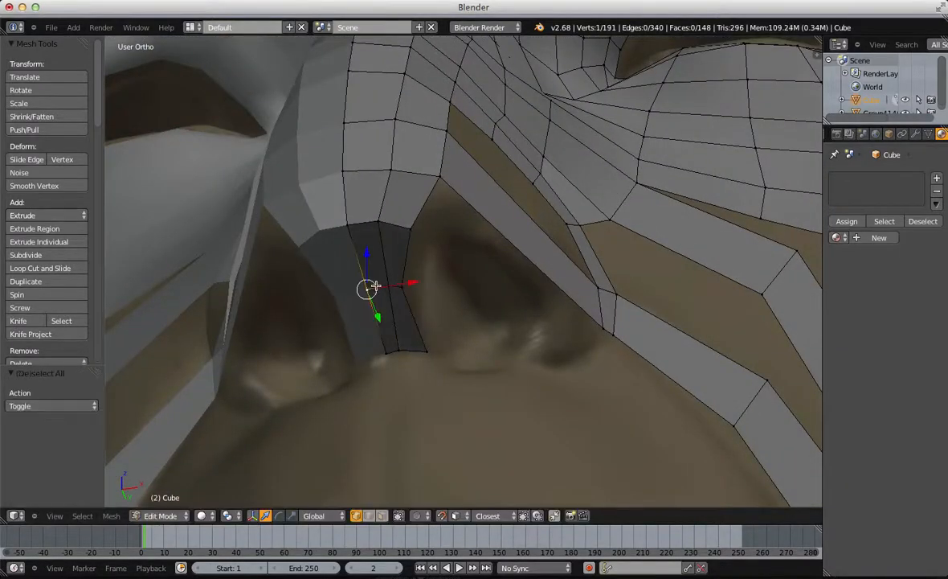
pyautogui.hotkey('shift', 'v')
pyautogui.click(379, 286)
pyautogui.press('a')
# Step: Move the middle row between the nostrils by about X -0.006, Y 0.002, Z -0.002
pyautogui.moveTo(377, 287); pyautogui.dragTo(350, 265, button='middle')
pyautogui.press('b')
pyautogui.moveTo(367, 222); pyautogui.dragTo(448, 263)
pyautogui.press('g')
pyautogui.click(440, 254)
# Step: Try scaling the middle row between the nostrils along Z
pyautogui.press('s')
pyautogui.press('z')
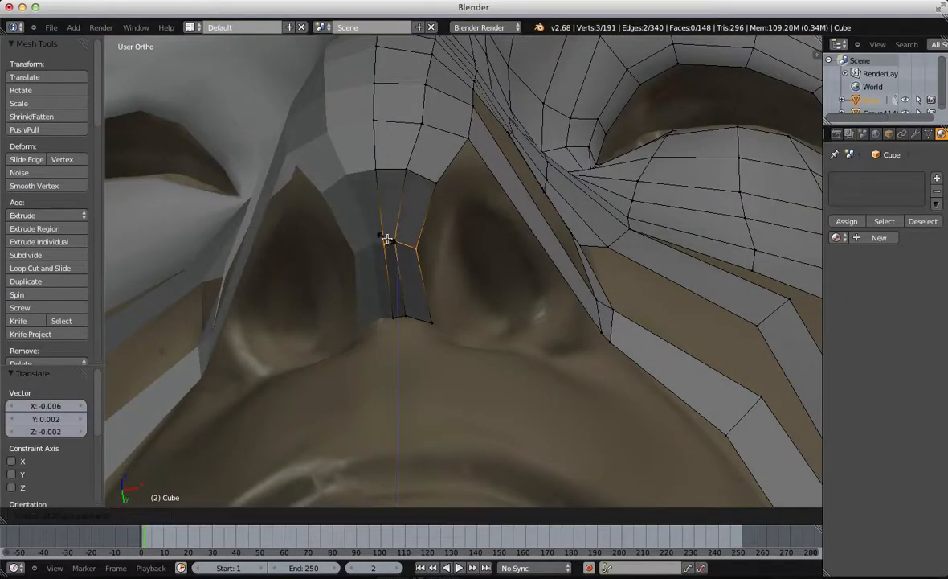
pyautogui.click(387, 240)
pyautogui.press('super+z')
# Step: Flatten the middle row between the nostrils by scaling it along Y
pyautogui.press('s')
pyautogui.press('y')
pyautogui.click(423, 292)
pyautogui.press('a')
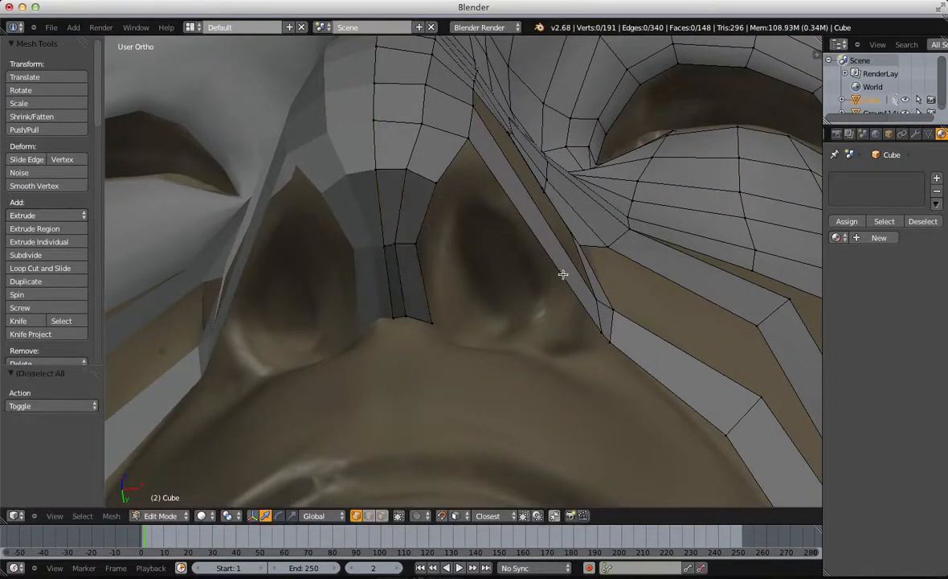
# Step: Move the outer vertex at the base of the strip between the nostrils inward toward the centreline
pyautogui.moveTo(417, 312); pyautogui.dragTo(419, 291, button='middle')
pyautogui.rightClick(421, 294)
pyautogui.press('g')
pyautogui.click(410, 280)
pyautogui.press('a')
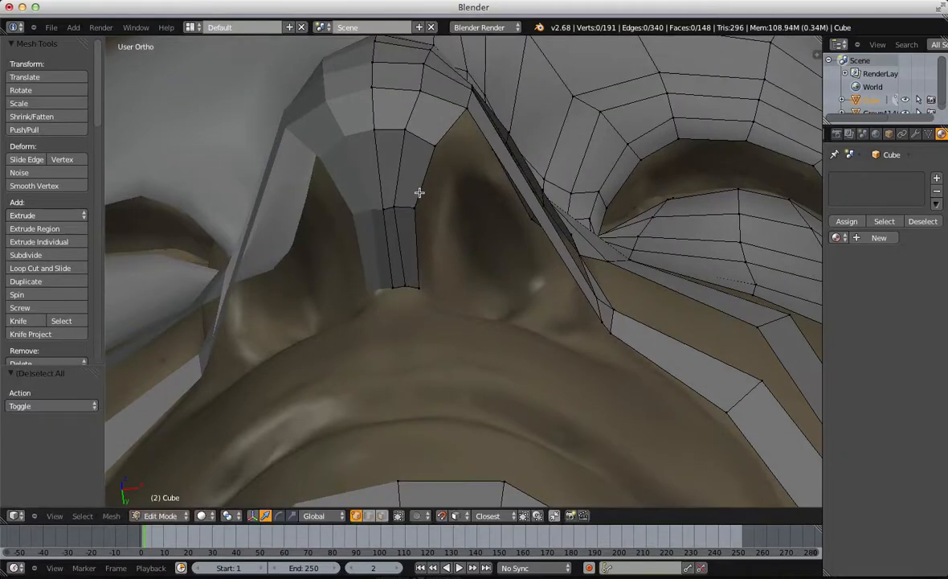
# Step: Duplicate the strip edge beside the nostril onto the nostril rim and extrude its lower end by X 0.010, Y 0.111, Z -0.067
pyautogui.moveTo(432, 163); pyautogui.dragTo(416, 184, button='middle')
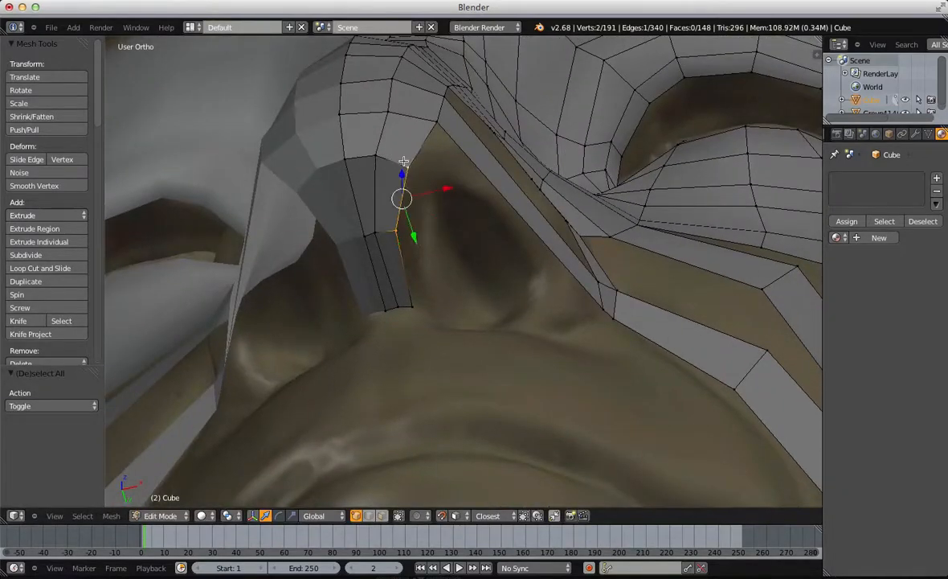
pyautogui.hotkey('shift', 'd')
pyautogui.click(438, 186)
pyautogui.press('a')
pyautogui.rightClick(423, 243)
pyautogui.press('e')
pyautogui.click(448, 319)
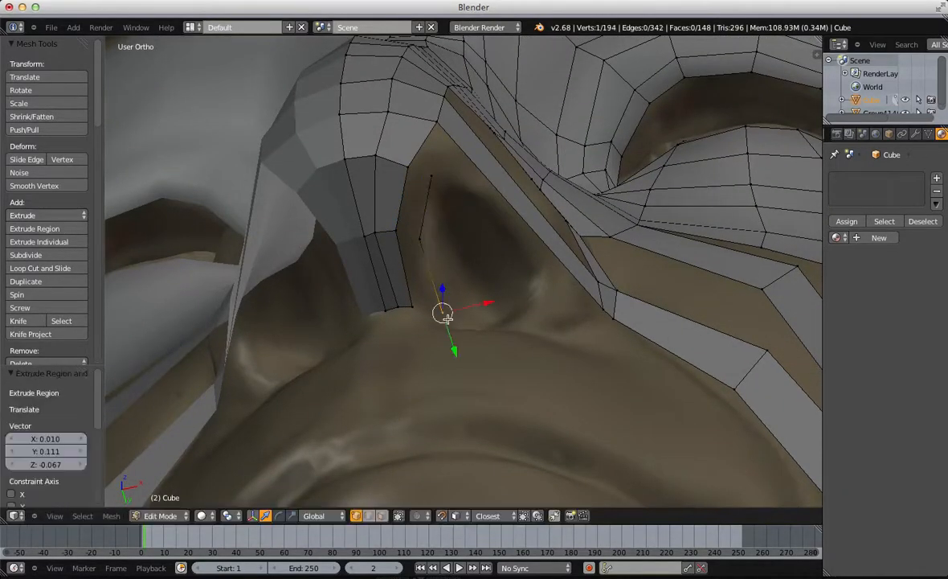
# Step: Extrude further vertices one by one along the lower and outer rim of the nostril opening
pyautogui.moveTo(448, 317); pyautogui.dragTo(444, 302, button='middle')
pyautogui.press('e')
pyautogui.click(491, 326)
pyautogui.moveTo(491, 325); pyautogui.dragTo(478, 372, button='middle')
pyautogui.press('e')
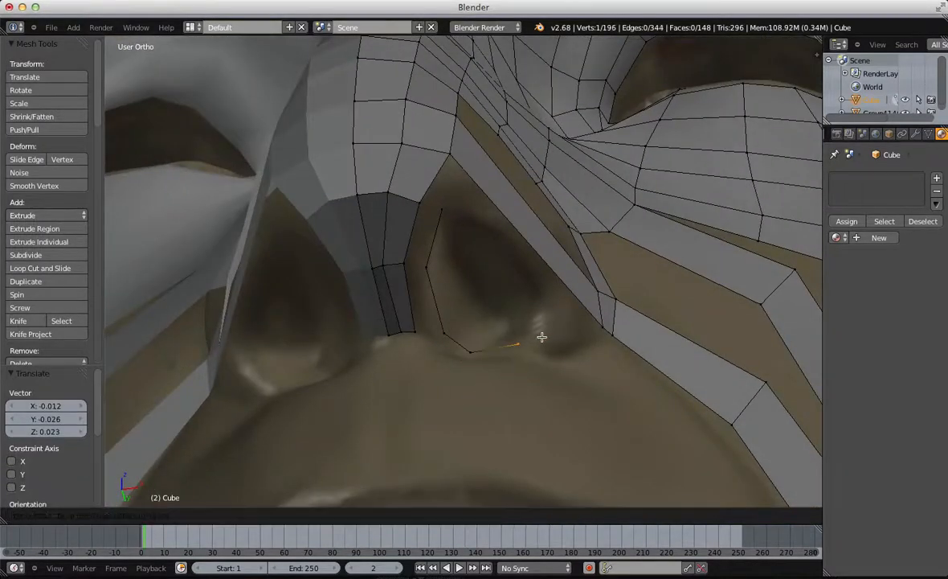
pyautogui.click(541, 337)
pyautogui.press('e')
pyautogui.click(571, 281)
pyautogui.press('e')
pyautogui.click(536, 218)
pyautogui.press('e')
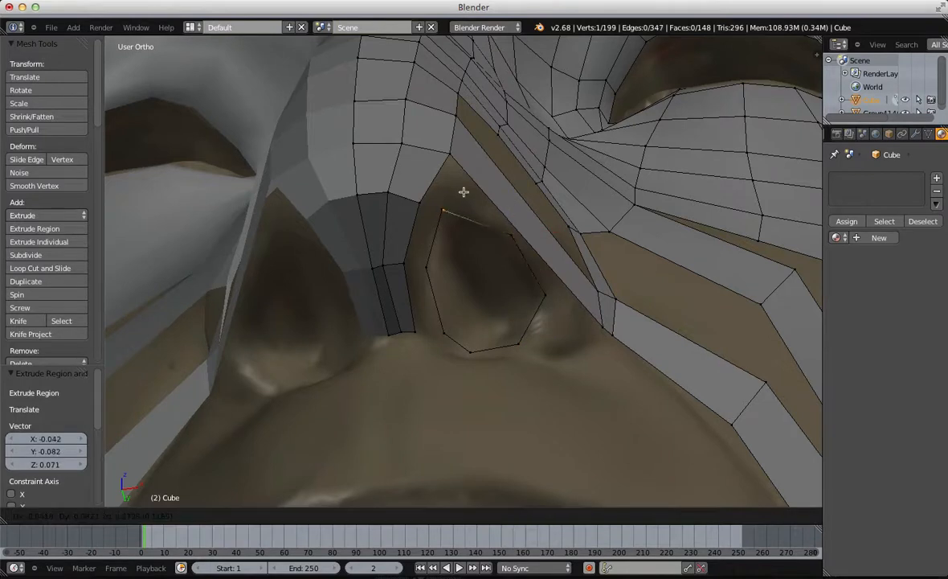
pyautogui.click(484, 188)
pyautogui.hotkey('ctrl', 'z')
pyautogui.press('g')
pyautogui.click(504, 220)
pyautogui.hotkey('ctrl', 'z')
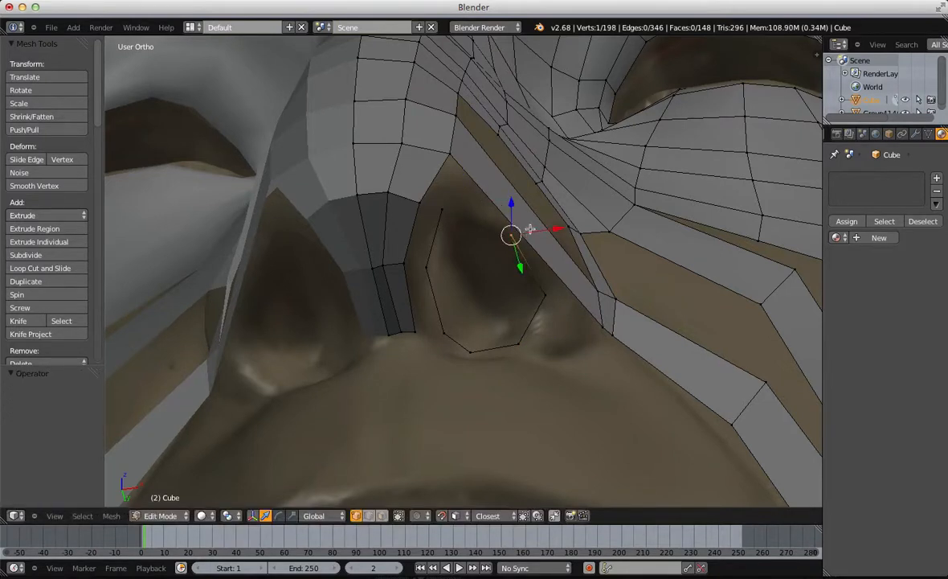
# Step: Extrude one more vertex at the front of the nostril and join it to the first vertex, closing the loop
pyautogui.press('e')
pyautogui.click(486, 203)
pyautogui.keyDown('shift'); pyautogui.rightClick(448, 209); pyautogui.keyUp('shift')
pyautogui.press('f')
# Step: Scale the whole nostril loop down slightly, extrude it in place, and scale the new outer loop by 1.281
pyautogui.press('a')
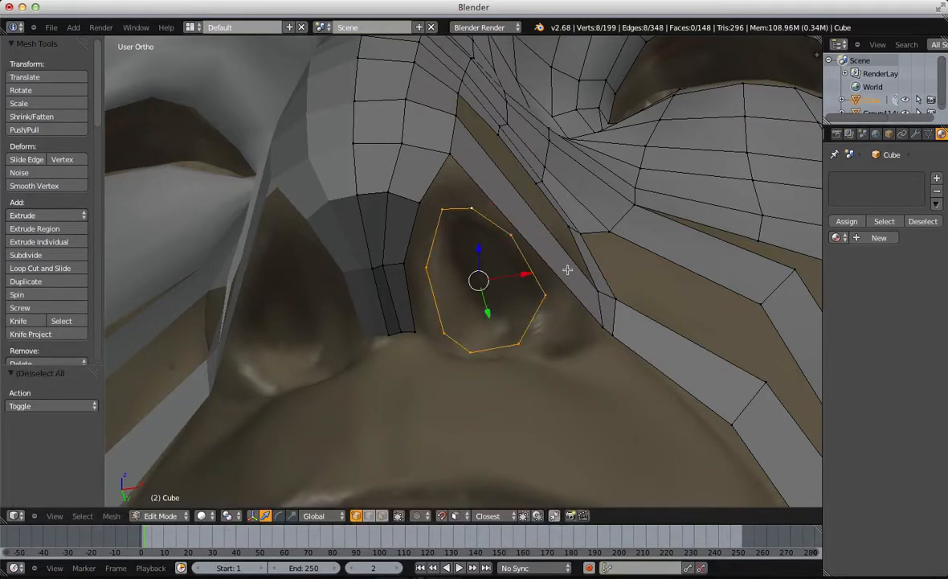
pyautogui.press('s')
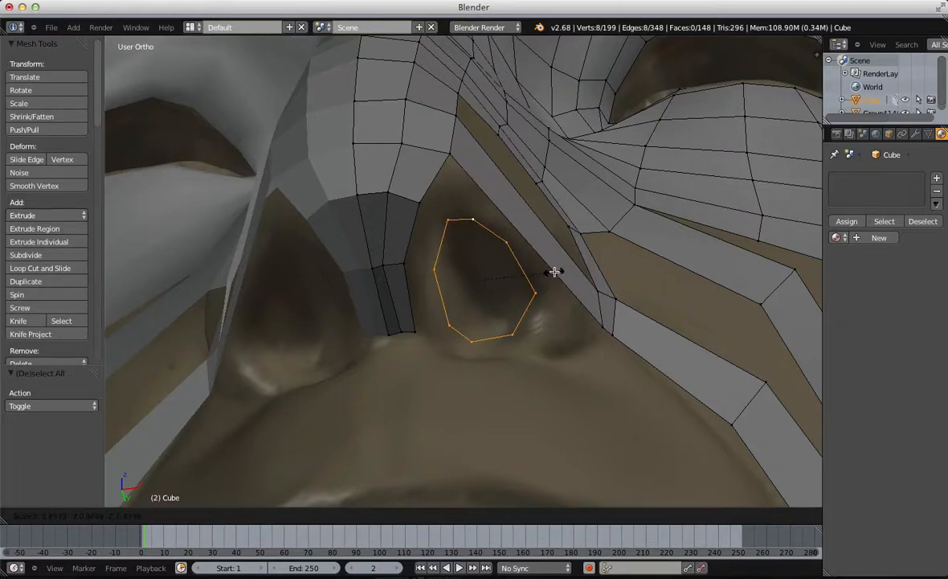
pyautogui.click(555, 271)
pyautogui.press('e')
pyautogui.click(555, 270)
pyautogui.press('s')
pyautogui.click(581, 262)
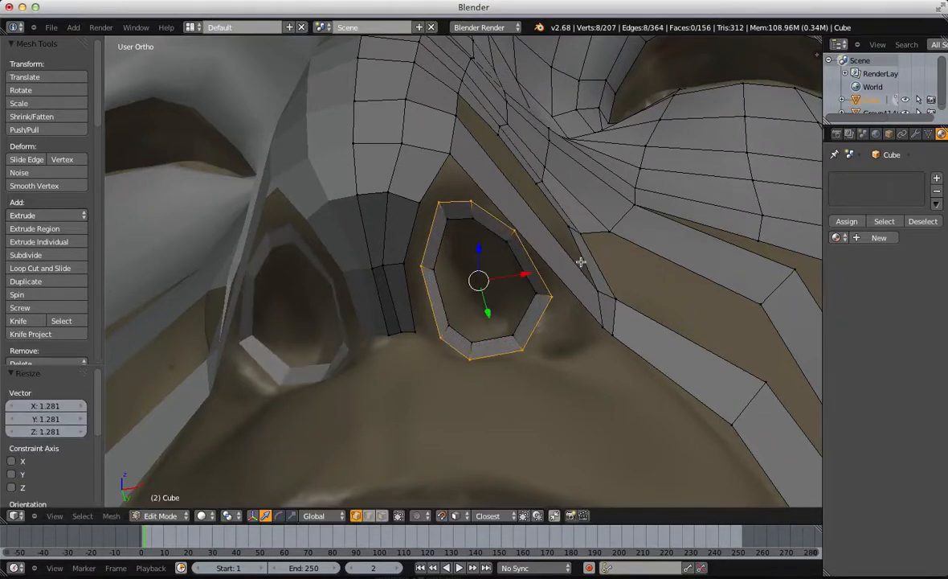
# Step: Raise the lowest outer vertex of the nostril ring so it follows the sculpt
pyautogui.scroll(-3, 581, 262)
pyautogui.press('Tab')
pyautogui.moveTo(581, 262); pyautogui.dragTo(535, 384, button='middle')
pyautogui.scroll(3, 451, 345)
pyautogui.press('Tab')
pyautogui.press('a')
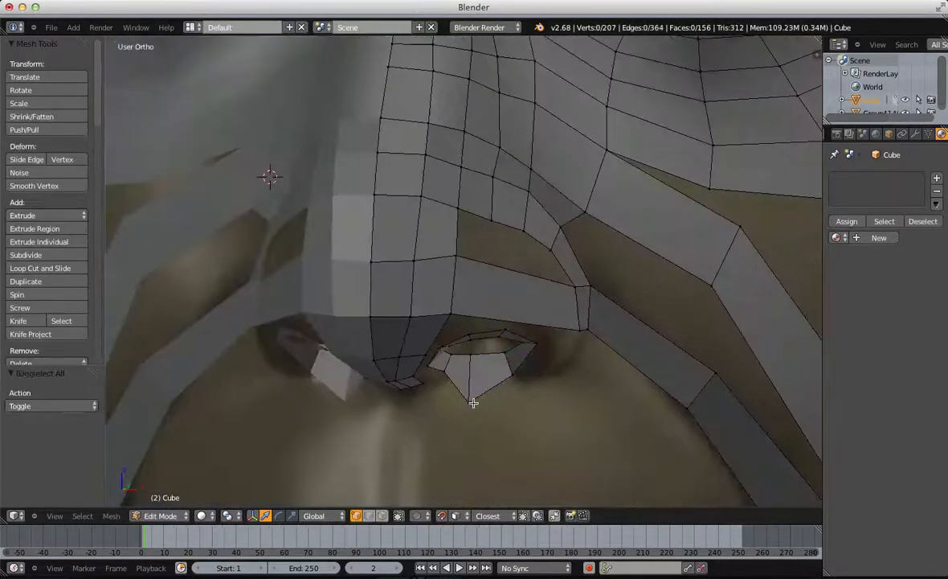
pyautogui.rightClick(474, 402)
pyautogui.press('g')
pyautogui.click(474, 377)
pyautogui.press('a')
# Step: Fill two faces between the side of the middle strip and the nostril ring
pyautogui.moveTo(474, 377); pyautogui.dragTo(425, 304, button='middle')
pyautogui.scroll(2, 333, 269)
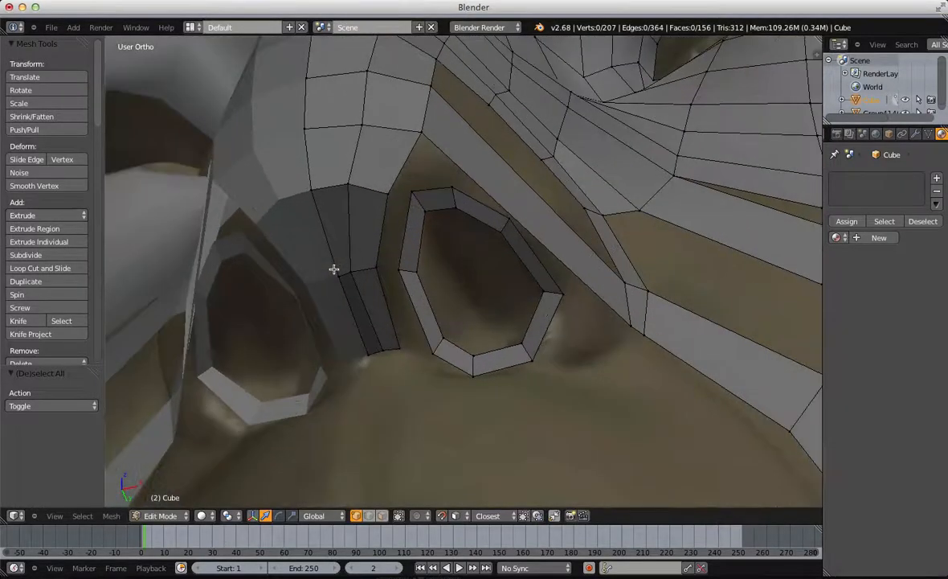
pyautogui.press('f')
pyautogui.press('a')
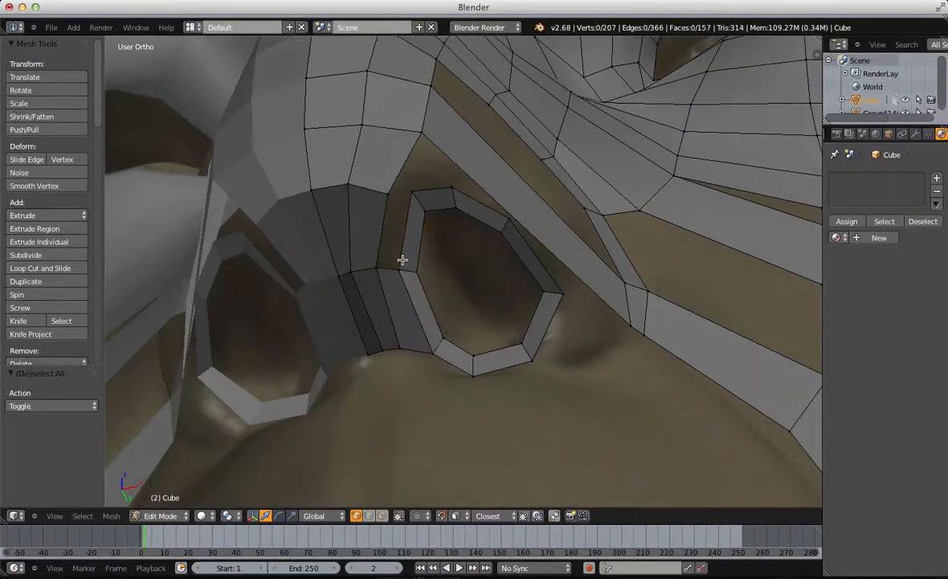
pyautogui.scroll(-3, 368, 246)
pyautogui.press('f')
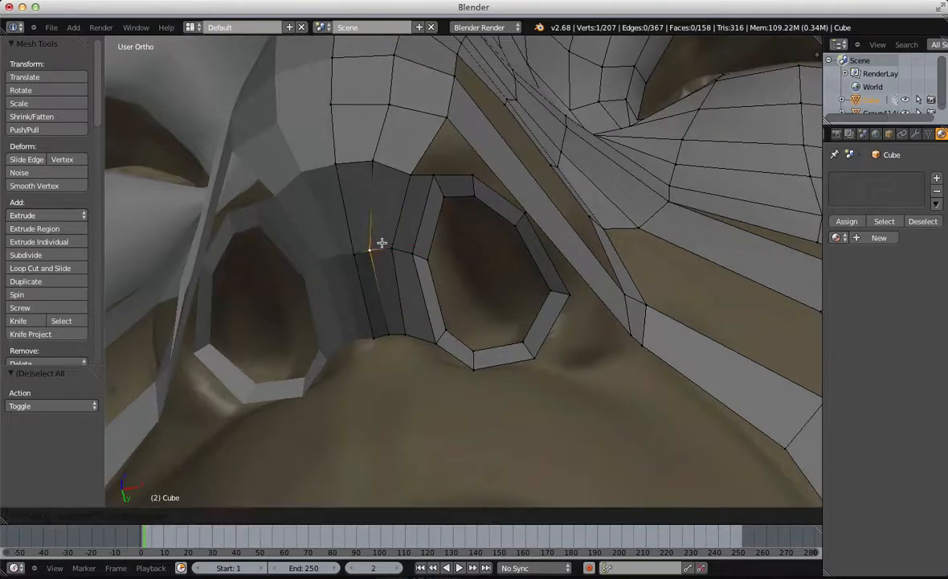
pyautogui.press('a')
# Step: Add a loop cut with two cuts across the long wing strip above the nostril, reposition both, and scale them by 0.682
pyautogui.moveTo(409, 235); pyautogui.dragTo(405, 268, button='middle')
pyautogui.scroll(4, 483, 245)
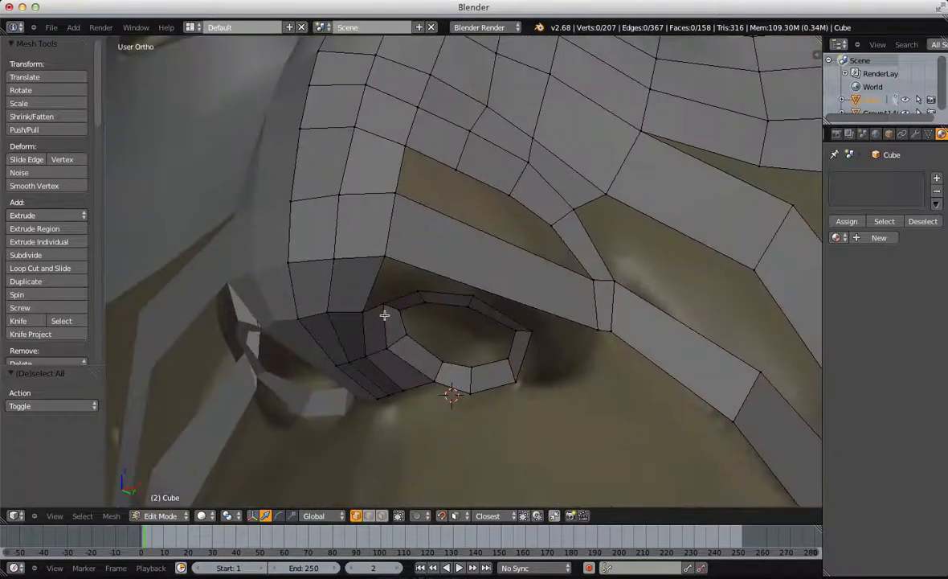
pyautogui.moveTo(384, 315); pyautogui.dragTo(482, 245, button='middle')
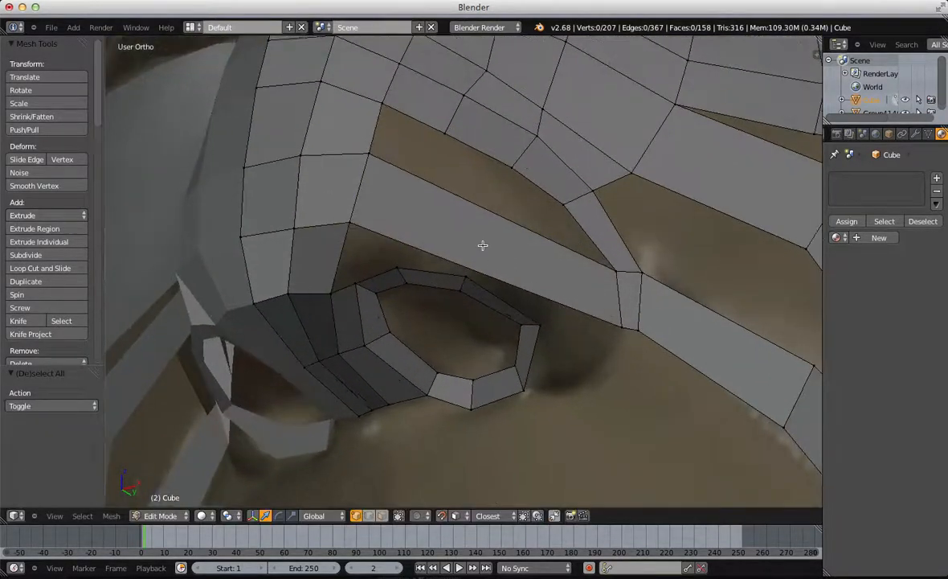
pyautogui.click(456, 208)
pyautogui.press('g')
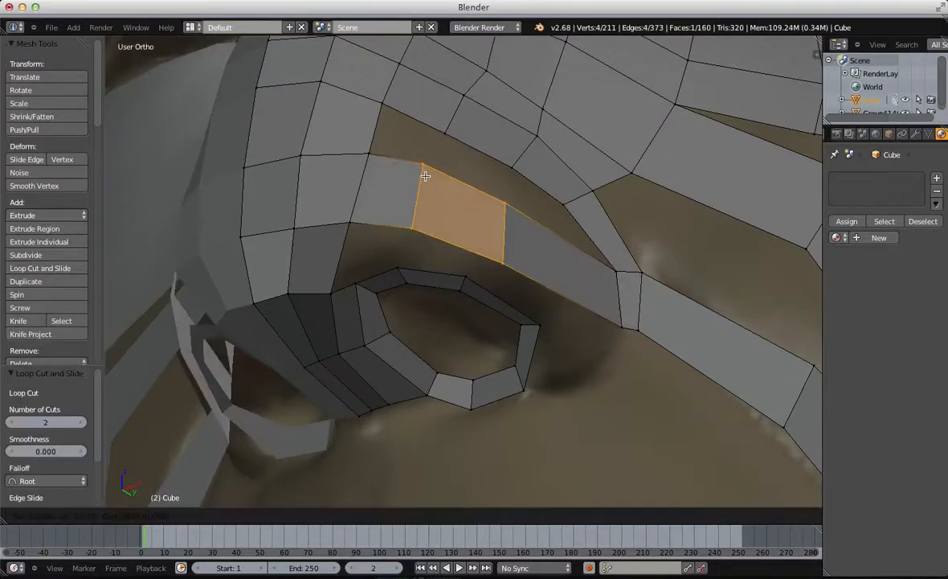
pyautogui.click(426, 175)
pyautogui.press('s')
pyautogui.click(555, 267)
# Step: Move the rear of the two new cuts backward along the wing strip and rotate it slightly
pyautogui.moveTo(555, 268); pyautogui.dragTo(503, 295, button='middle')
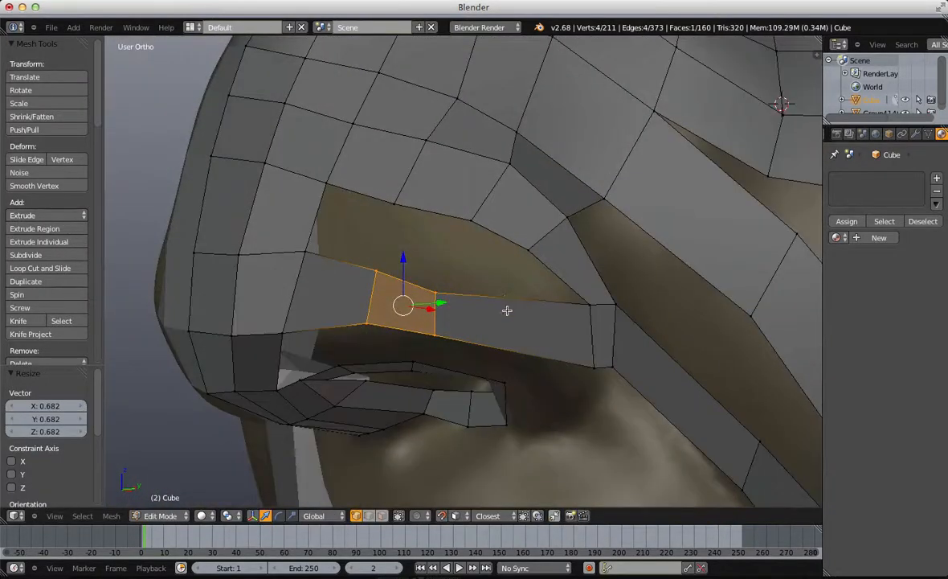
pyautogui.press('a')
pyautogui.rightClick(437, 295)
pyautogui.keyDown('shift'); pyautogui.rightClick(437, 331); pyautogui.keyUp('shift')
pyautogui.press('g')
pyautogui.click(496, 307)
pyautogui.press('r')
pyautogui.click(507, 310)
pyautogui.press('a')
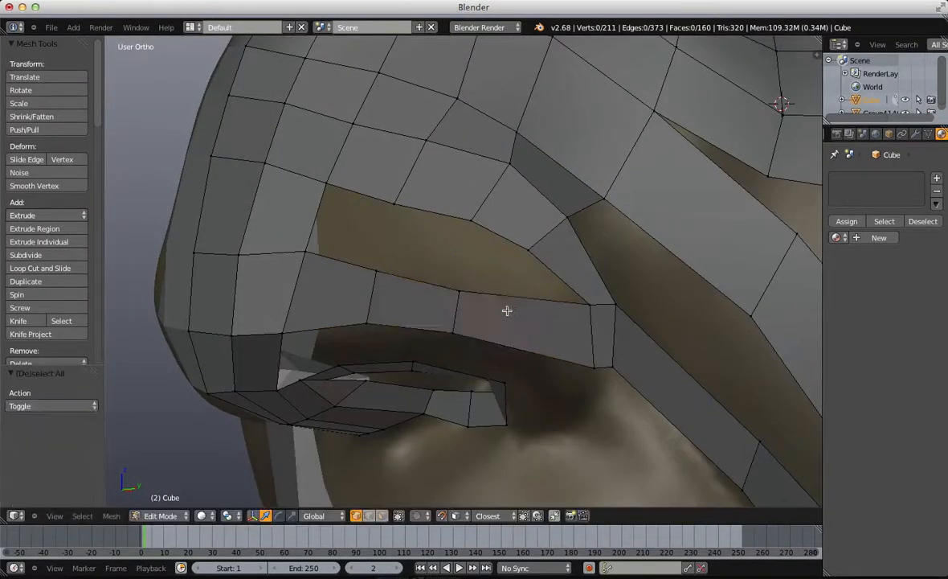
# Step: Fill the rear part of the gap above the wing strip, then shift its front edge and the adjacent upper vertex backward
pyautogui.press('j')
pyautogui.press('a')
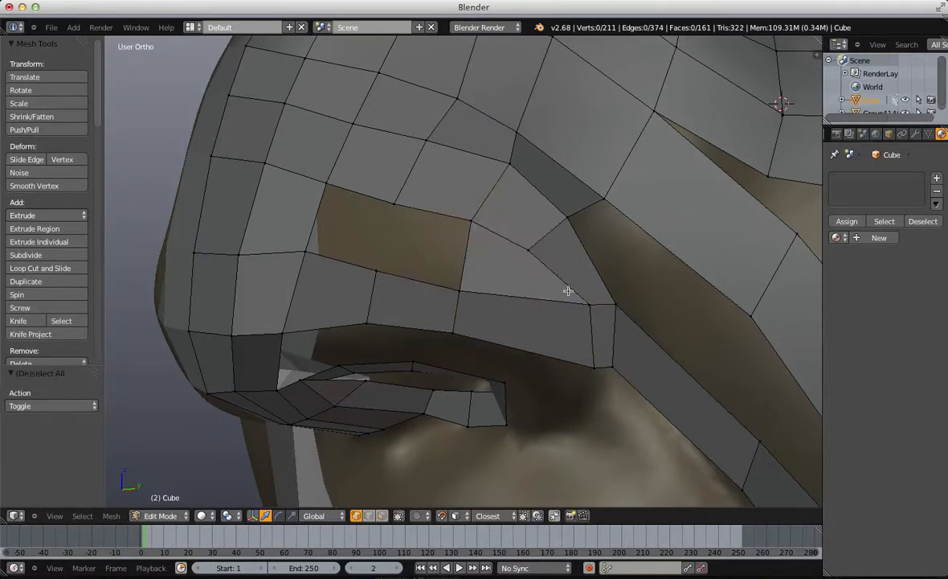
pyautogui.keyDown('shift'); pyautogui.rightClick(474, 226); pyautogui.keyUp('shift')
pyautogui.press('g')
pyautogui.click(503, 234)
pyautogui.rightClick(537, 248)
pyautogui.press('g')
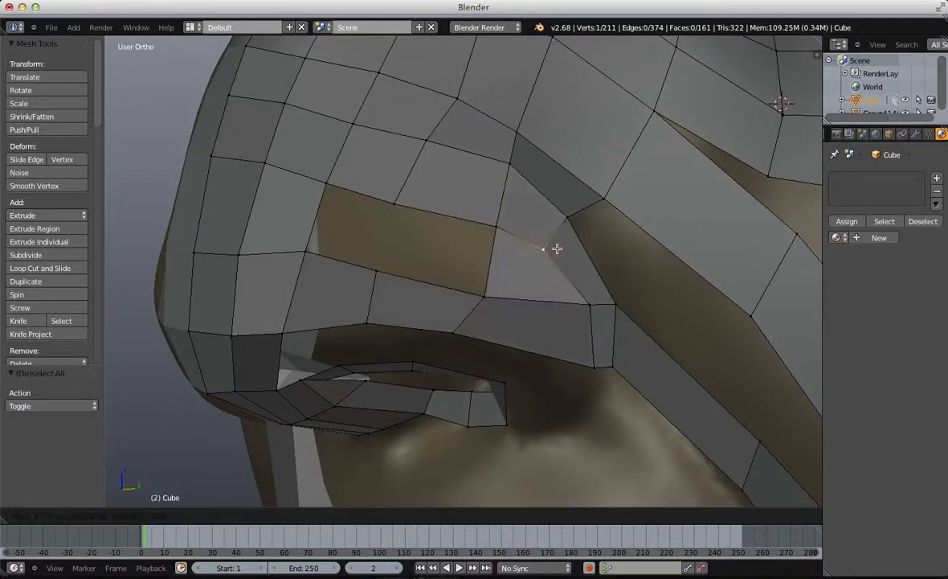
pyautogui.click(559, 248)
pyautogui.press('a')
# Step: Move the lower and upper vertices of the rear wing cut farther back one at a time
pyautogui.rightClick(479, 334)
pyautogui.press('g')
pyautogui.click(502, 340)
pyautogui.press('a')
pyautogui.rightClick(485, 300)
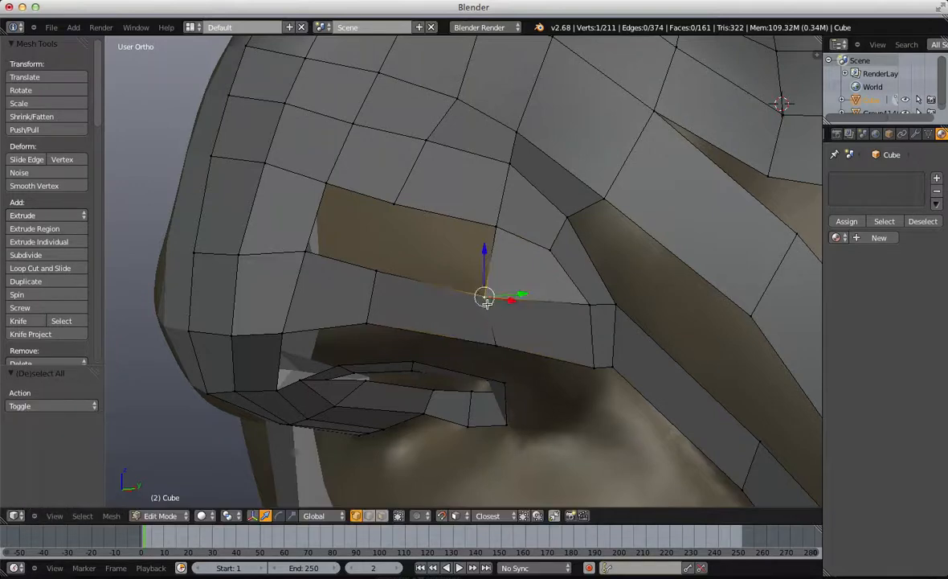
pyautogui.press('g')
pyautogui.click(511, 299)
pyautogui.press('a')
# Step: Fill the remaining two faces of the gap above the wing strip
pyautogui.rightClick(366, 266)
pyautogui.keyDown('shift'); pyautogui.rightClick(512, 296); pyautogui.keyUp('shift')
pyautogui.press('f')
pyautogui.press('a')
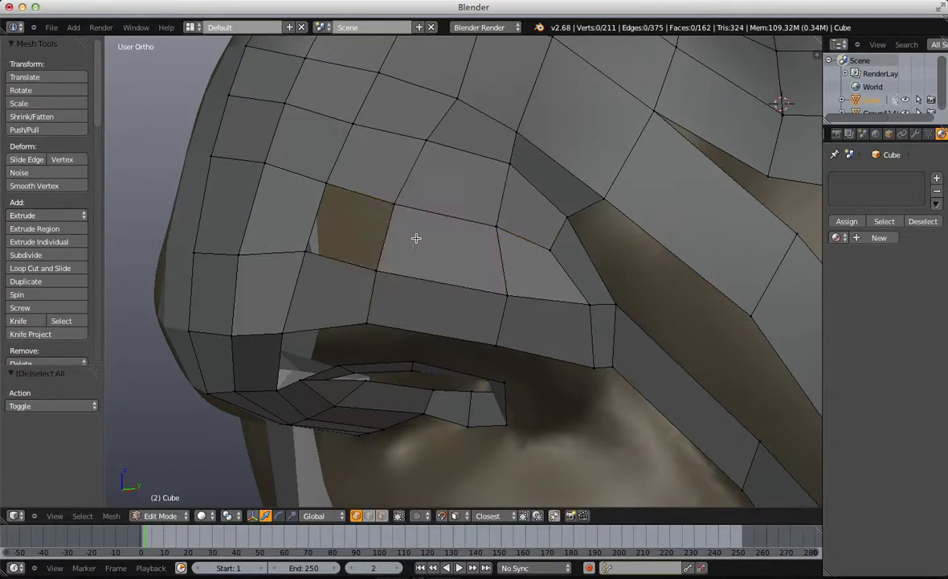
pyautogui.keyDown('alt'); pyautogui.rightClick(370, 207); pyautogui.keyUp('alt')
pyautogui.press('f')
pyautogui.press('a')
# Step: Move the front cut edge of the wing strip to fit the sculpted nostril wing
pyautogui.moveTo(399, 284); pyautogui.dragTo(418, 277, button='middle')
pyautogui.press('g')
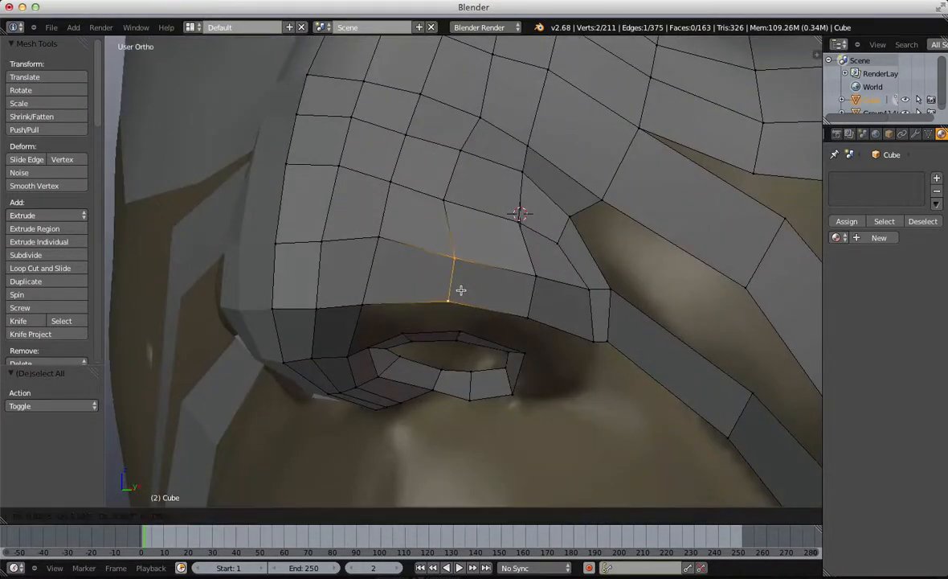
pyautogui.click(460, 290)
pyautogui.press('a')
# Step: Shift the wing vertex near the nose tip by X -0.003, Y -0.002, Z -0.010 and even out the vertex behind it
pyautogui.rightClick(380, 235)
pyautogui.press('g')
pyautogui.click(379, 241)
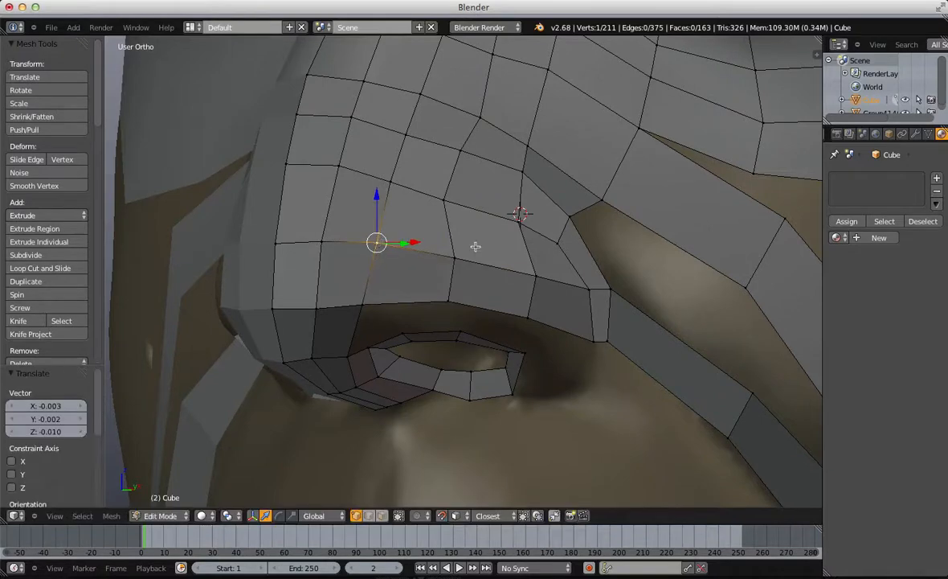
pyautogui.press('a')
pyautogui.press('g')
pyautogui.click(470, 206)
pyautogui.press('a')
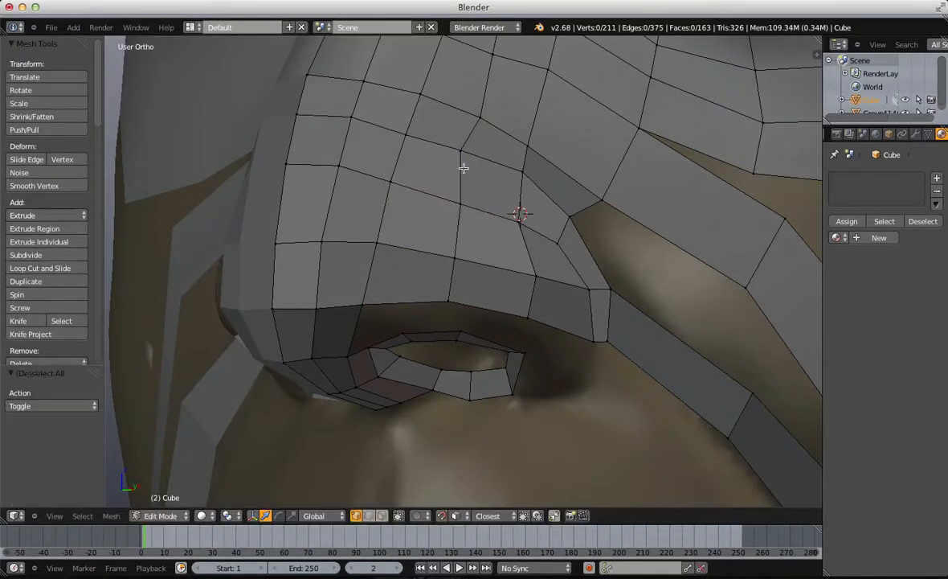
# Step: Leave mesh editing, shade the face mesh smooth, and isolate it from the sculpt to check the nose
pyautogui.scroll(-6, 391, 241)
pyautogui.moveTo(390, 254); pyautogui.dragTo(471, 269, button='middle')
pyautogui.scroll(-5, 471, 268)
pyautogui.press('Tab')
pyautogui.moveTo(559, 382); pyautogui.dragTo(476, 370, button='middle')
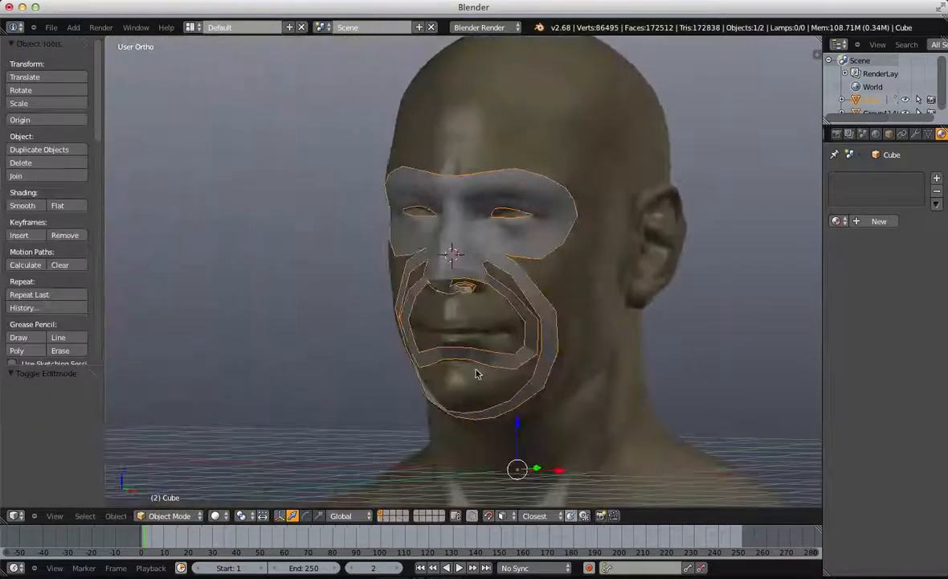
pyautogui.hotkey('shift', 'h')
pyautogui.press('a')
pyautogui.moveTo(343, 263); pyautogui.dragTo(349, 285, button='middle')
pyautogui.scroll(5, 349, 284)
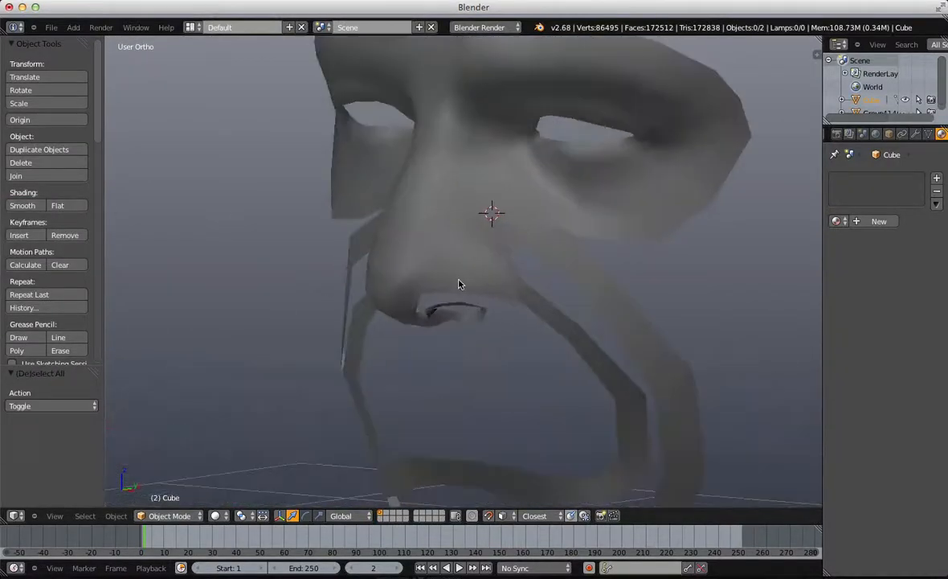
pyautogui.moveTo(454, 278); pyautogui.dragTo(453, 254, button='middle')
pyautogui.scroll(2, 518, 272)
# Step: Recalculate the normals of the entire face mesh so they all face outward
pyautogui.scroll(-4, 500, 247)
pyautogui.press('Tab')
pyautogui.press('Tab')
pyautogui.press('Tab')
pyautogui.scroll(3, 345, 227)
pyautogui.scroll(-3, 424, 312)
pyautogui.scroll(6, 459, 264)
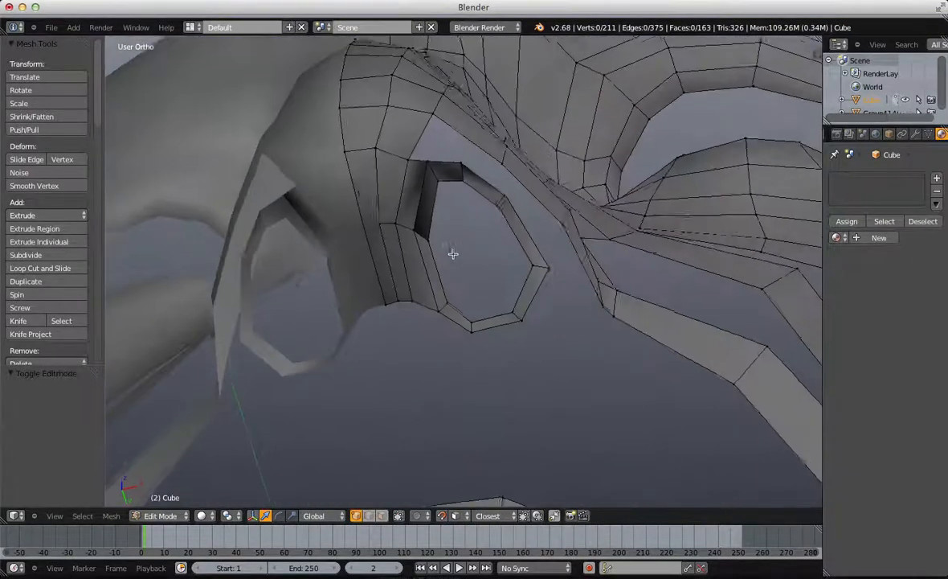
pyautogui.press('a')
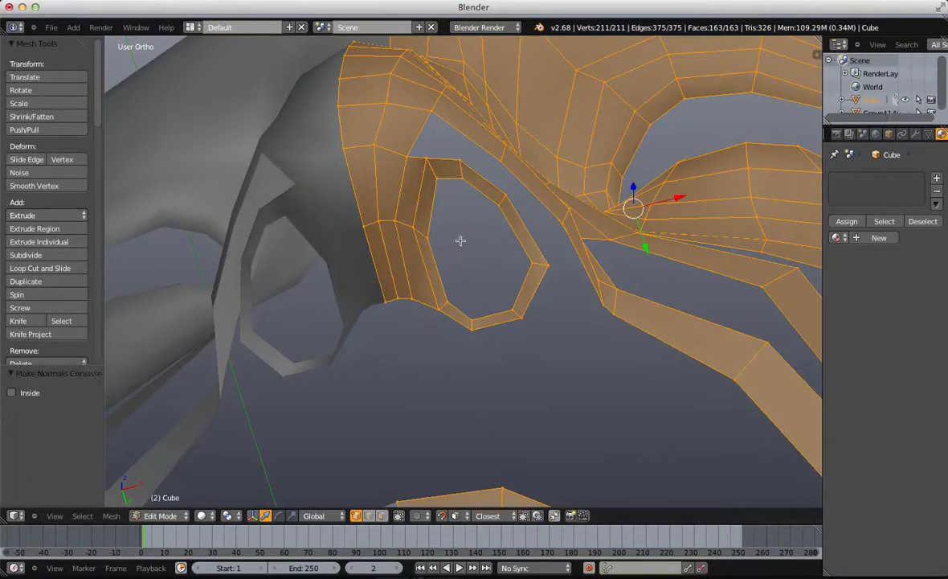
# Step: Check the nose shading in object mode, show the sculpted head again, and return to editing the mesh
pyautogui.press('Tab')
pyautogui.scroll(-3, 475, 244)
pyautogui.moveTo(474, 244); pyautogui.dragTo(465, 290, button='middle')
pyautogui.scroll(4, 465, 290)
pyautogui.press('Tab')
pyautogui.scroll(3, 468, 286)
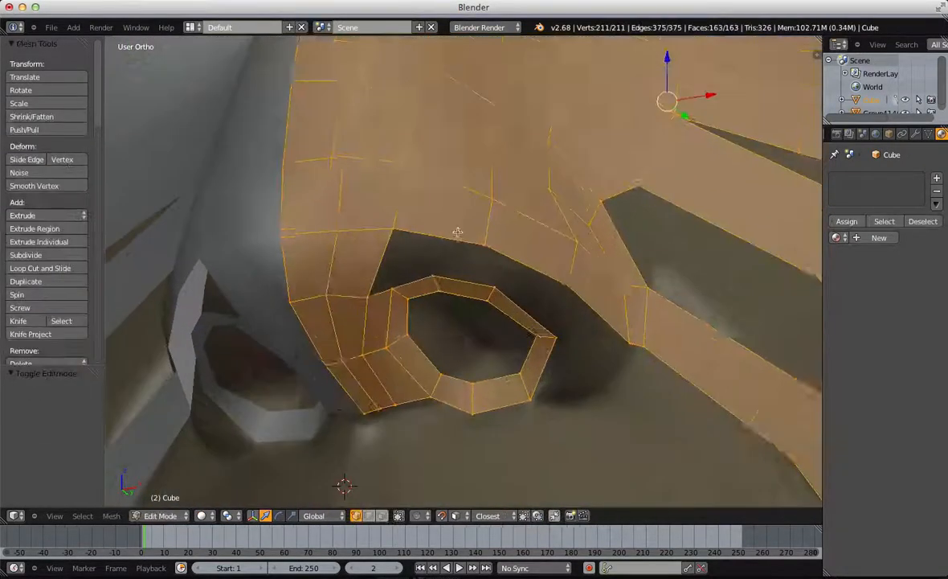
# Step: Fill a quad at the front corner of the gap above the nostril ring and position its new vertex
pyautogui.press('a')
pyautogui.rightClick(409, 270)
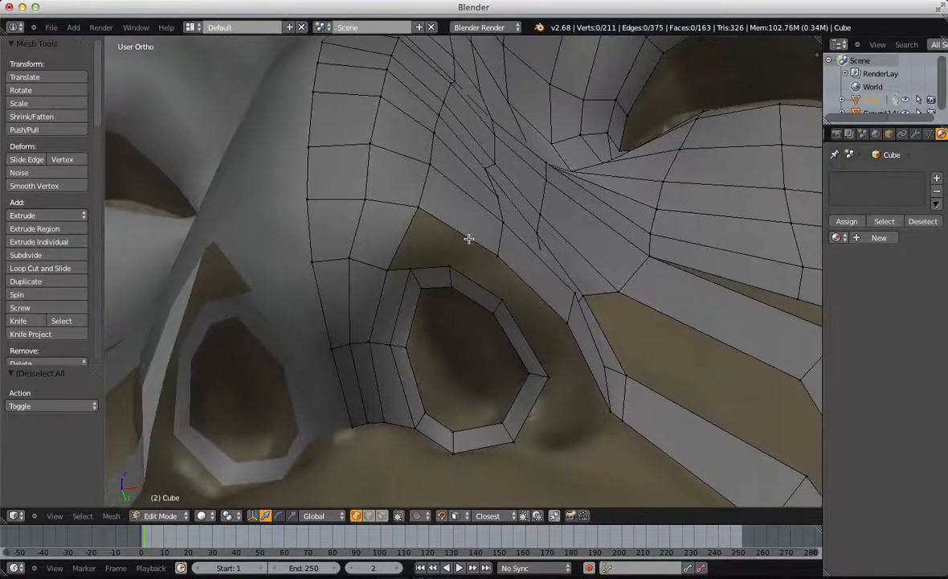
pyautogui.moveTo(468, 238); pyautogui.dragTo(380, 275, button='middle')
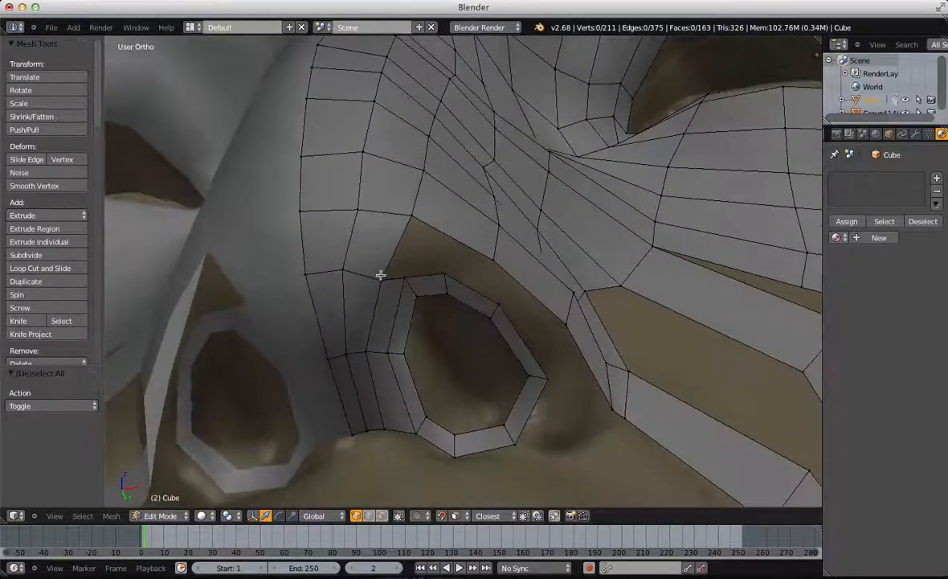
pyautogui.press('f')
pyautogui.press('g')
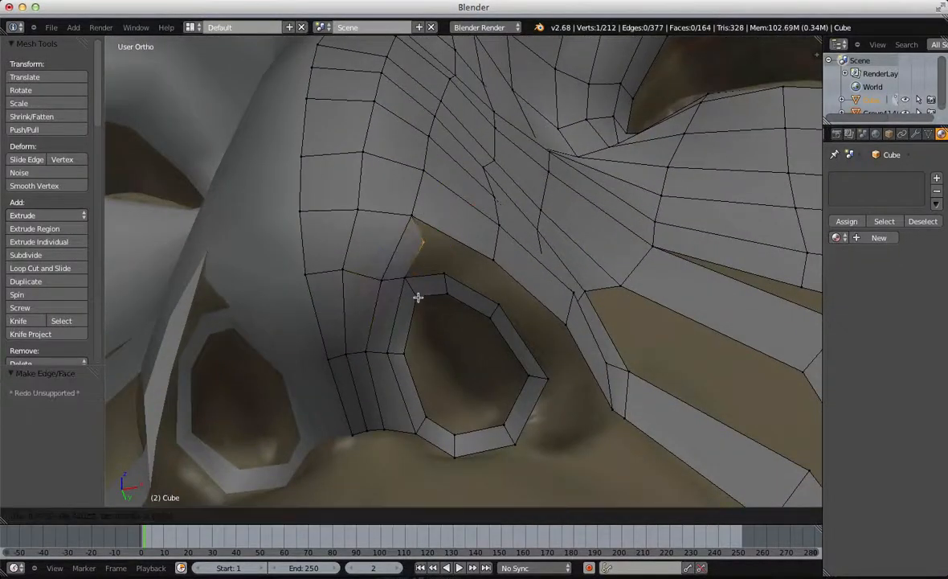
pyautogui.click(416, 300)
pyautogui.press('a')
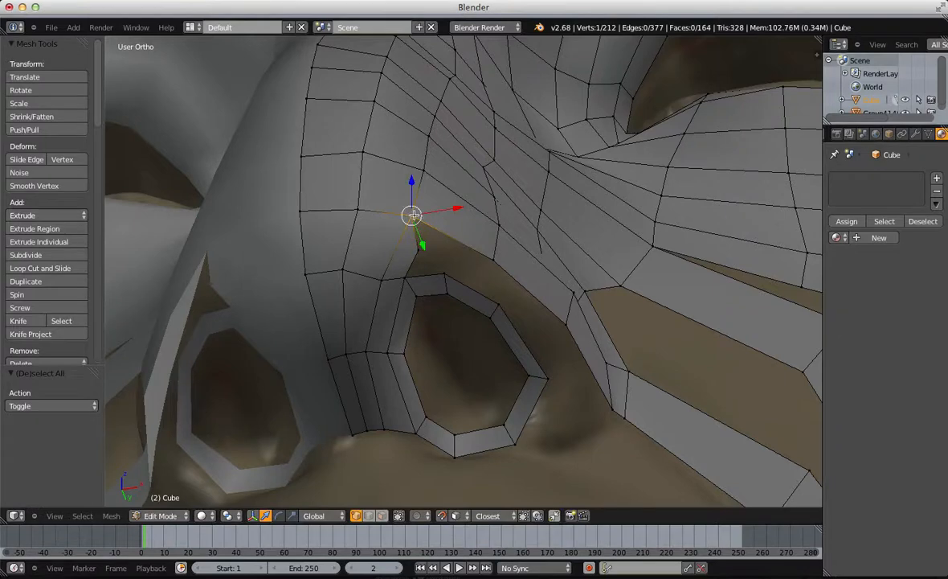
# Step: Fill the next quad along the underside of the nostril wing and place its new vertex near the ring
pyautogui.press('f')
pyautogui.press('g')
pyautogui.click(482, 275)
pyautogui.press('a')
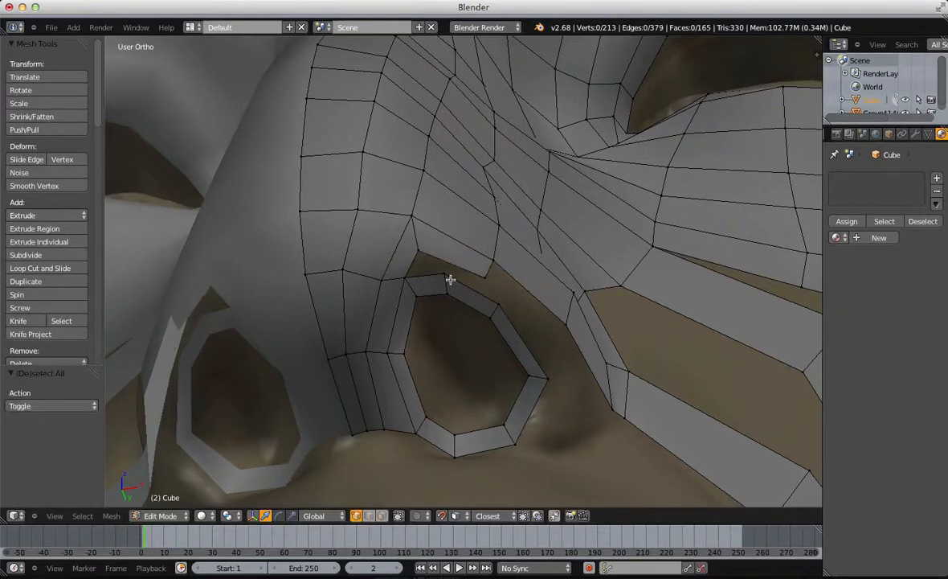
# Step: Fill another quad along the underside of the nose wing and position its new vertex further back
pyautogui.moveTo(467, 288); pyautogui.dragTo(470, 265, button='middle')
pyautogui.rightClick(483, 252)
pyautogui.press('f')
pyautogui.moveTo(541, 352); pyautogui.dragTo(519, 332, button='middle')
pyautogui.press('g')
pyautogui.click(520, 332)
pyautogui.press('a')
pyautogui.moveTo(408, 328); pyautogui.dragTo(478, 287, button='middle')
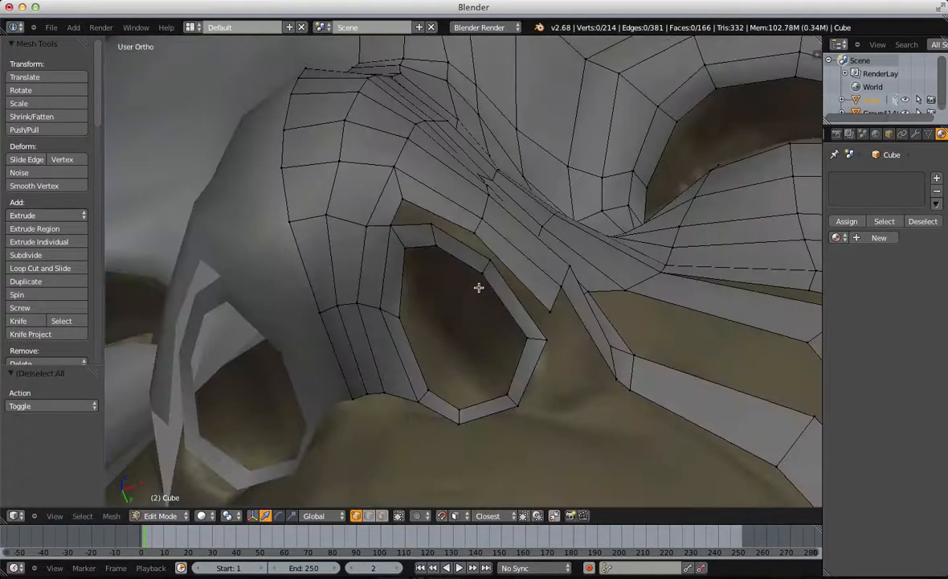
# Step: Reposition and rotate the upper edges across the nostril ring so they line up with the wing's edges
pyautogui.keyDown('shift'); pyautogui.rightClick(435, 243); pyautogui.keyUp('shift')
pyautogui.press('g')
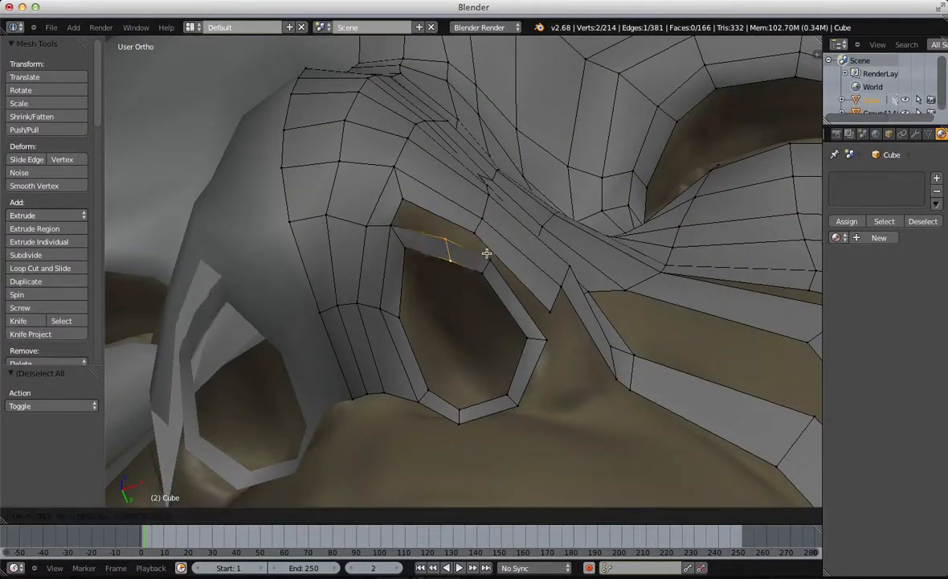
pyautogui.click(482, 255)
pyautogui.press('r')
pyautogui.click(476, 264)
pyautogui.press('a')
pyautogui.rightClick(488, 262)
pyautogui.keyDown('shift'); pyautogui.rightClick(484, 271); pyautogui.keyUp('shift')
pyautogui.press('g')
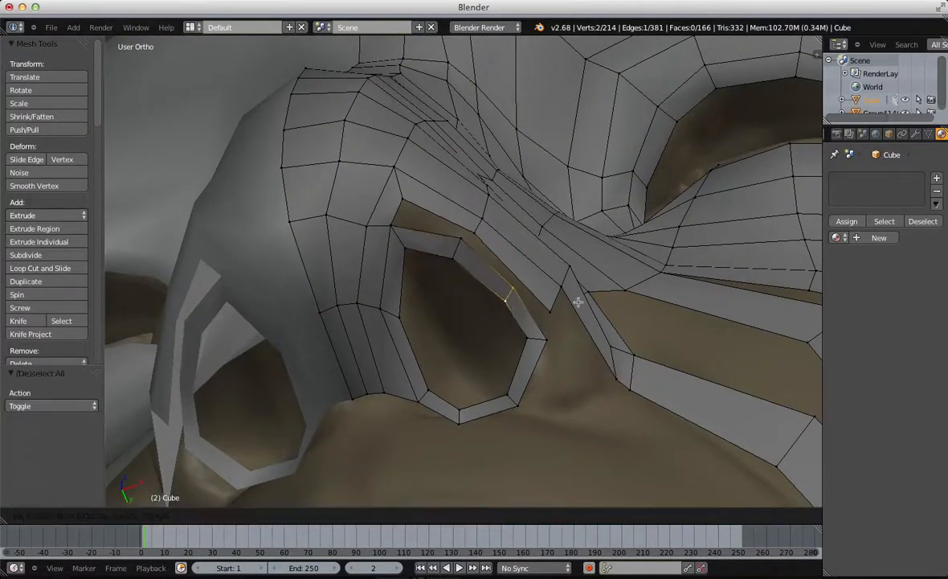
pyautogui.click(506, 296)
pyautogui.press('a')
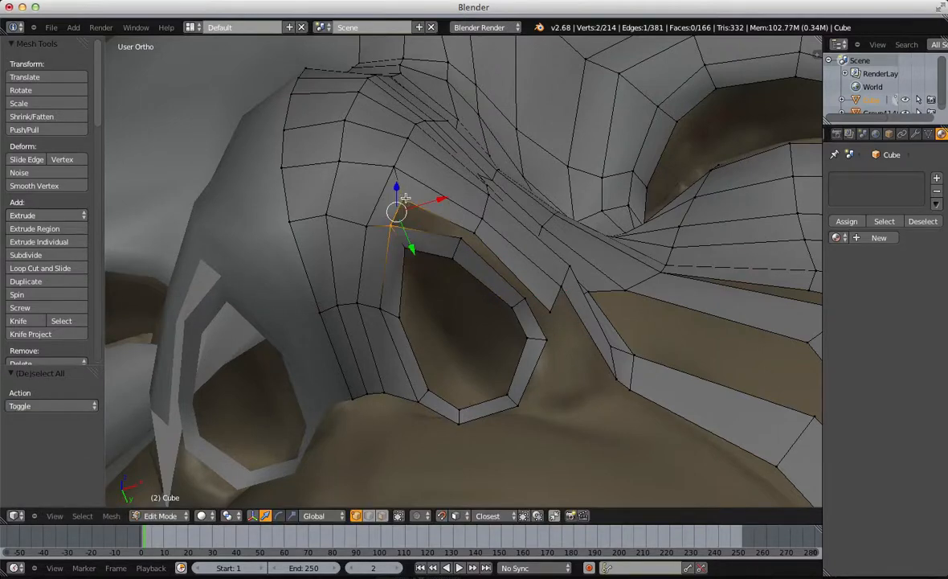
# Step: Fill the front gap between the wing's underside and the nostril ring with a quad and check the shading in object mode
pyautogui.keyDown('shift'); pyautogui.rightClick(472, 231); pyautogui.keyUp('shift')
pyautogui.press('f')
pyautogui.press('a')
pyautogui.scroll(-3, 426, 236)
pyautogui.press('Tab')
pyautogui.press('Tab')
pyautogui.scroll(1, 338, 234)
pyautogui.press('a')
pyautogui.press('a')
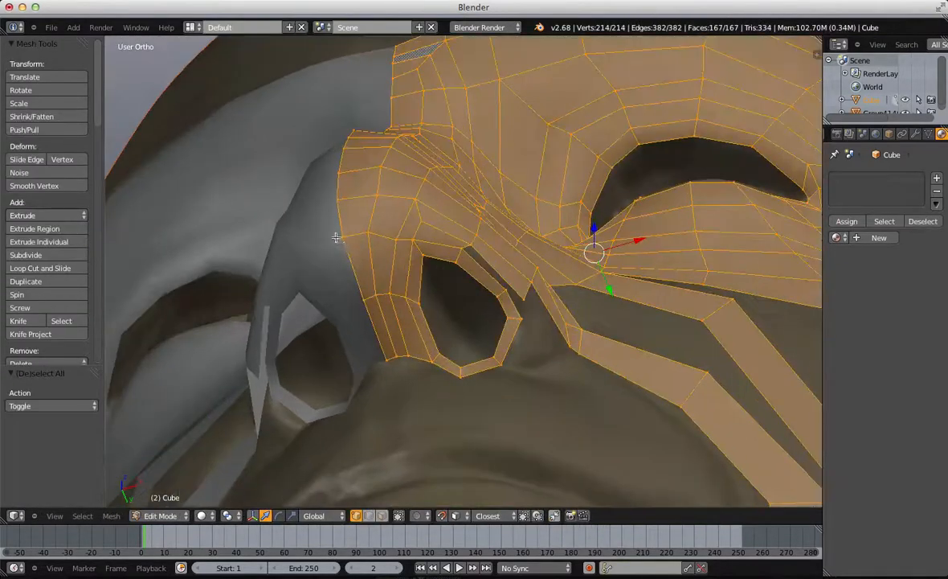
# Step: Reposition a vertex on the outer edge of the upper nostril ring and check the face loop running past it
pyautogui.hotkey('ctrl', 'Tab')
pyautogui.click(424, 252)
pyautogui.keyDown('alt'); pyautogui.rightClick(412, 220); pyautogui.keyUp('alt')
pyautogui.moveTo(421, 216); pyautogui.dragTo(352, 210, button='middle')
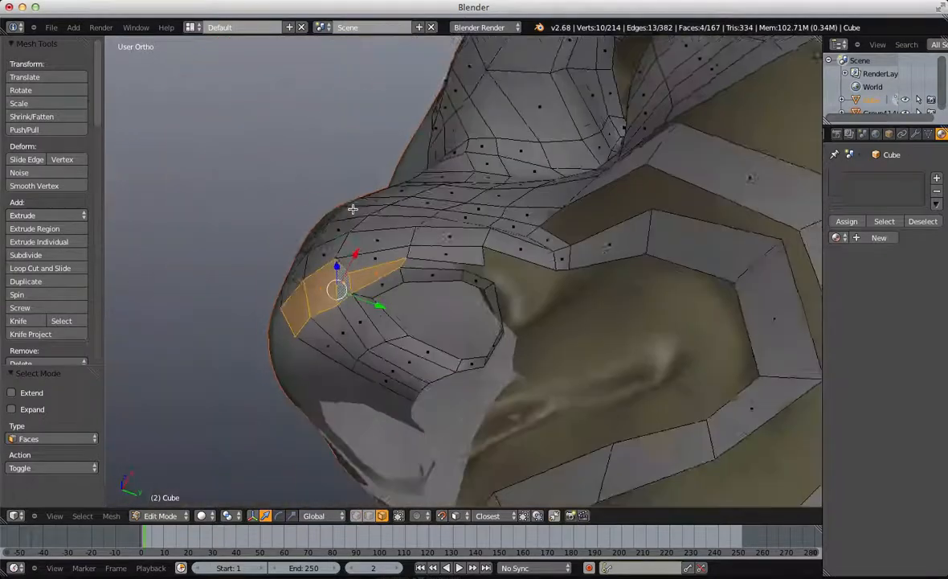
pyautogui.scroll(2, 377, 235)
pyautogui.hotkey('ctrl', 'Tab')
pyautogui.click(353, 210)
pyautogui.press('a')
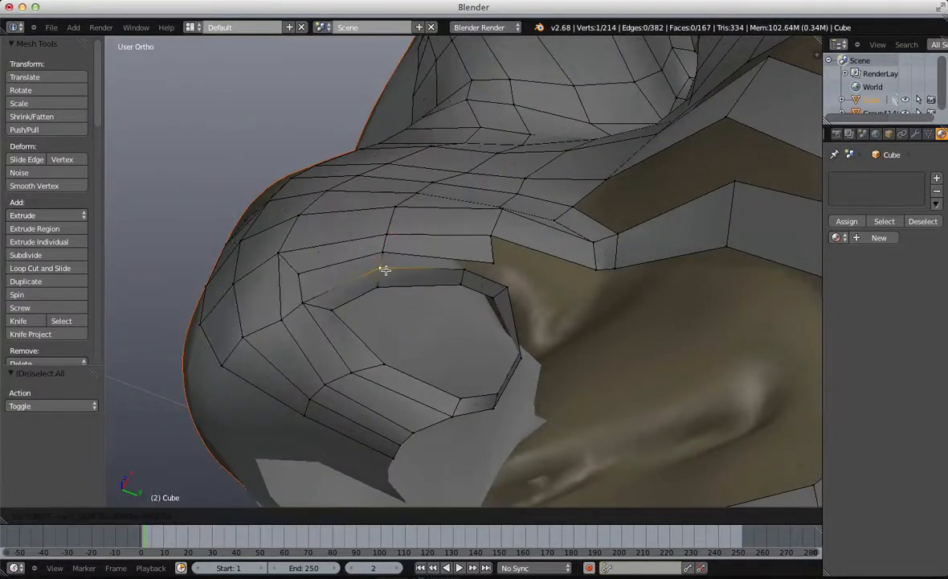
pyautogui.click(321, 286)
pyautogui.keyDown('alt'); pyautogui.rightClick(298, 266); pyautogui.keyUp('alt')
pyautogui.moveTo(298, 265); pyautogui.dragTo(446, 320, button='middle')
pyautogui.press('a')
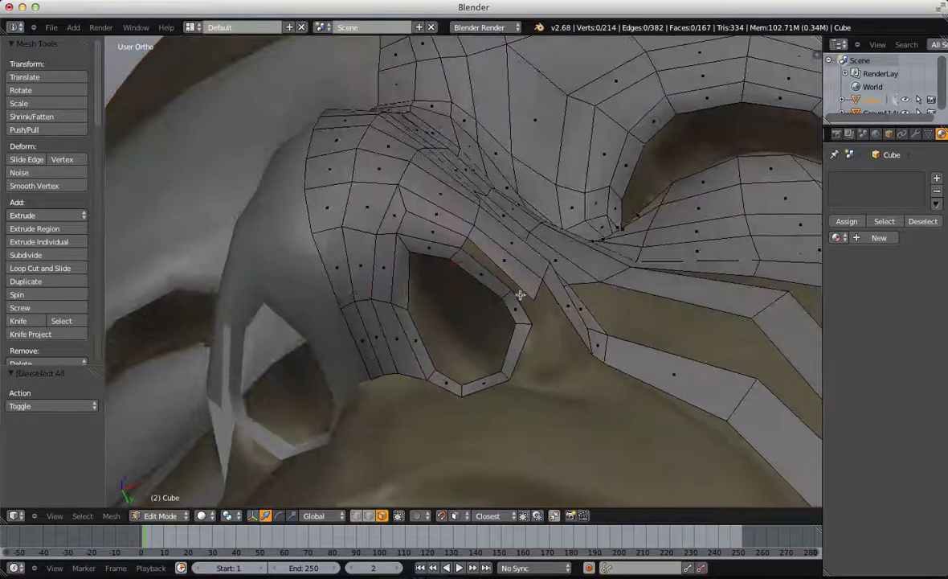
# Step: Move the wing's rear lower vertex toward the nostril ring, fill the remaining gap with a quad and adjust its corner
pyautogui.hotkey('ctrl', 'Tab')
pyautogui.click(515, 262)
pyautogui.press('g')
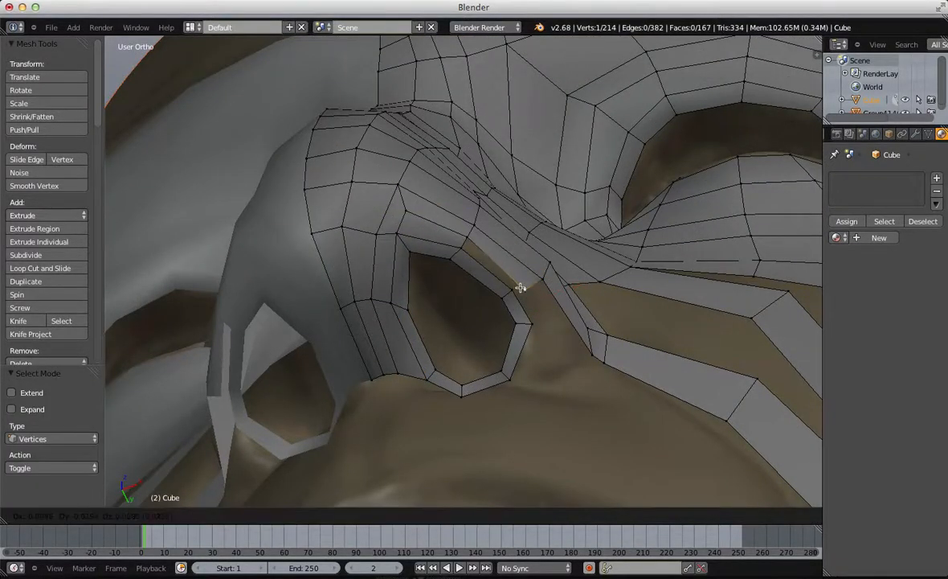
pyautogui.click(523, 287)
pyautogui.press('f')
pyautogui.press('a')
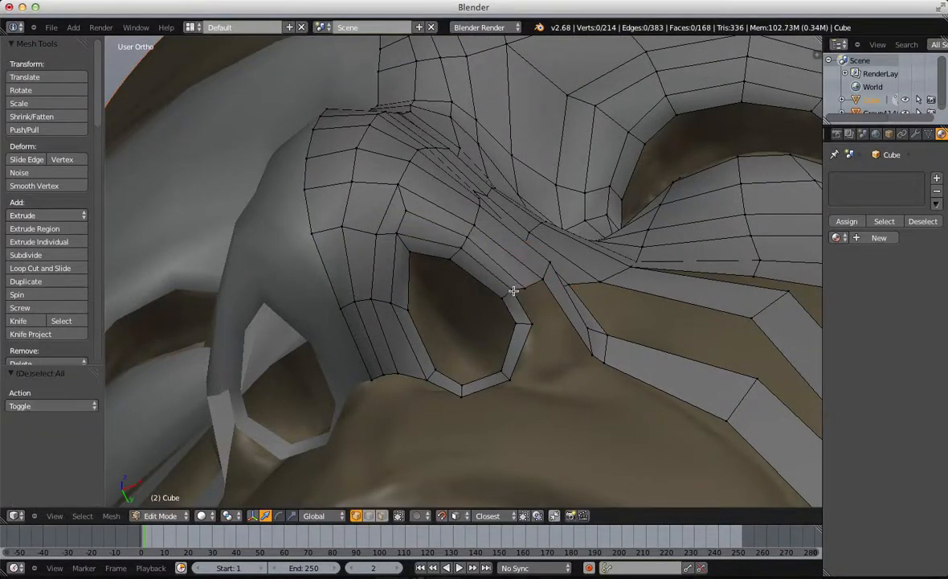
pyautogui.scroll(1, 514, 290)
pyautogui.rightClick(521, 294)
pyautogui.press('g')
pyautogui.click(526, 295)
pyautogui.press('a')
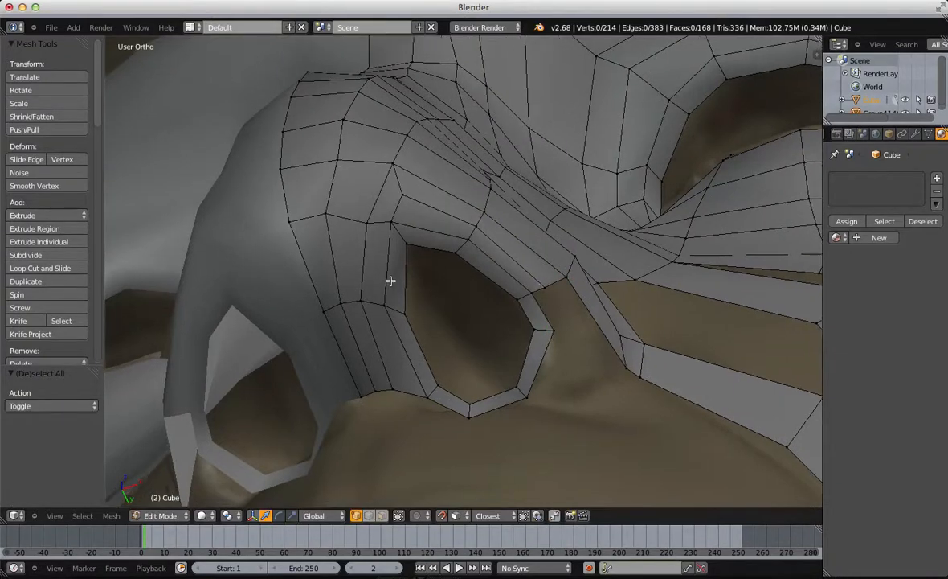
# Step: Move the septum's lower vertex beneath the nostril ring and fill a new quad along the ring's bottom edge
pyautogui.moveTo(389, 279); pyautogui.dragTo(449, 278, button='middle')
pyautogui.hotkey('ctrl', 'Tab')
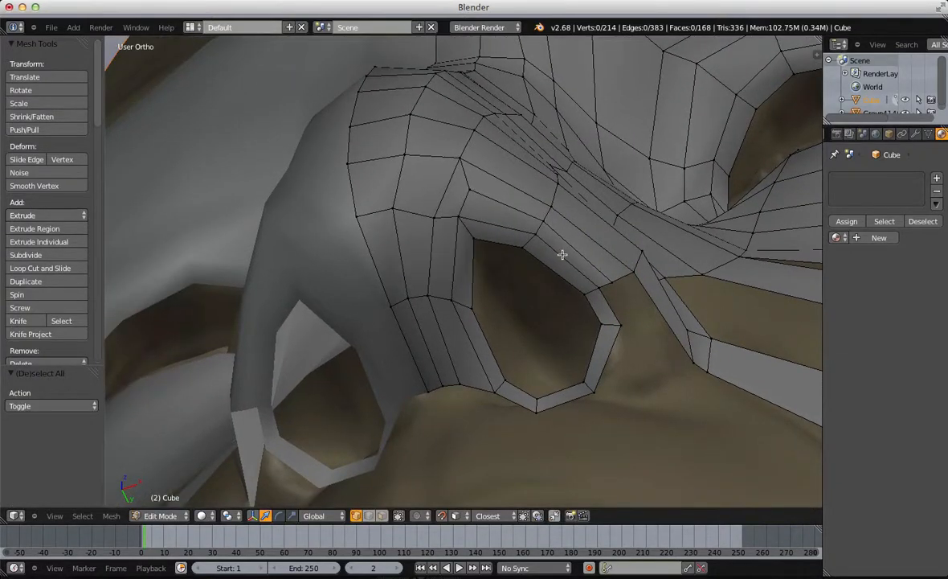
pyautogui.moveTo(536, 308); pyautogui.dragTo(398, 328, button='middle')
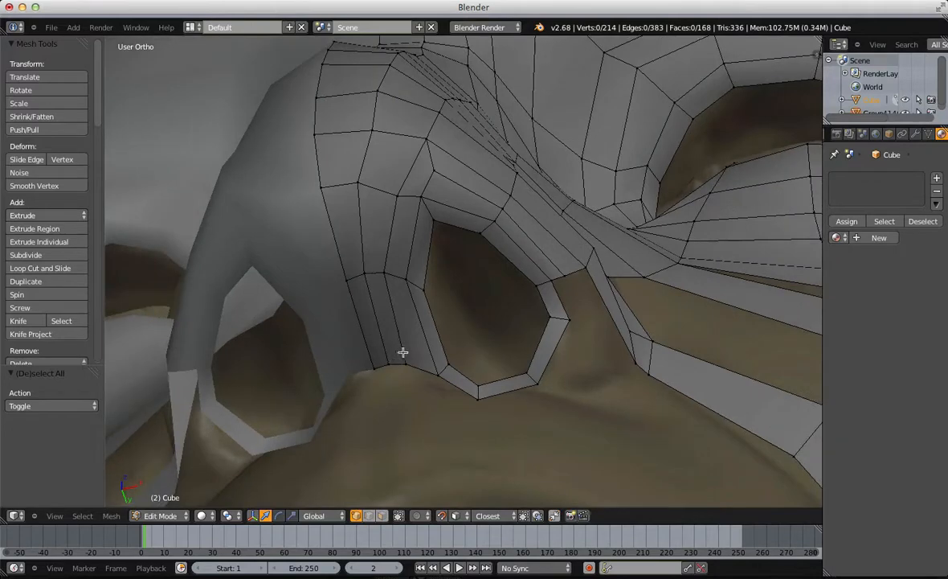
pyautogui.press('g')
pyautogui.click(417, 384)
pyautogui.press('f')
pyautogui.press('g')
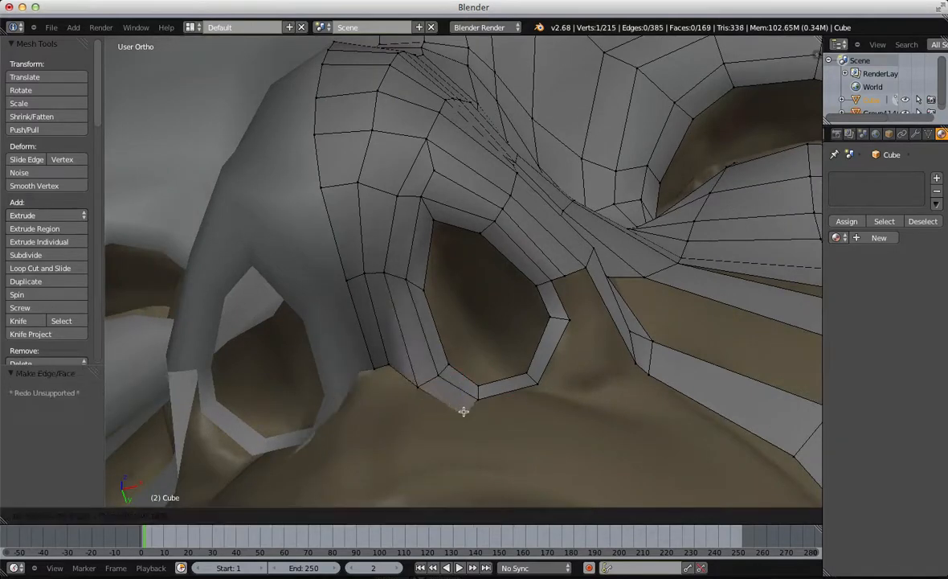
pyautogui.click(478, 418)
# Step: Raise the lower vertices of the quads beneath the nostril so they sit just below the ring
pyautogui.moveTo(479, 420); pyautogui.dragTo(520, 343, button='middle')
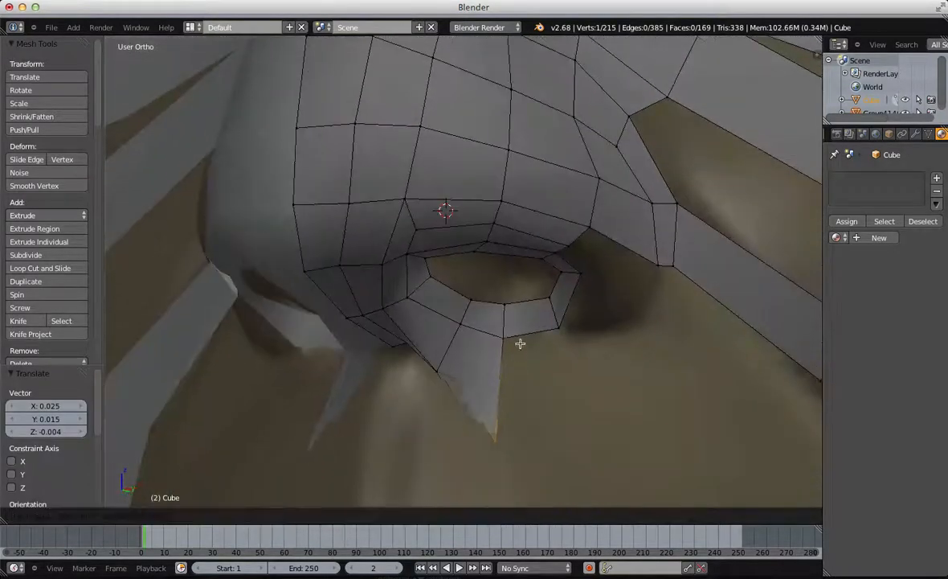
pyautogui.click(520, 284)
pyautogui.rightClick(437, 374)
pyautogui.press('g')
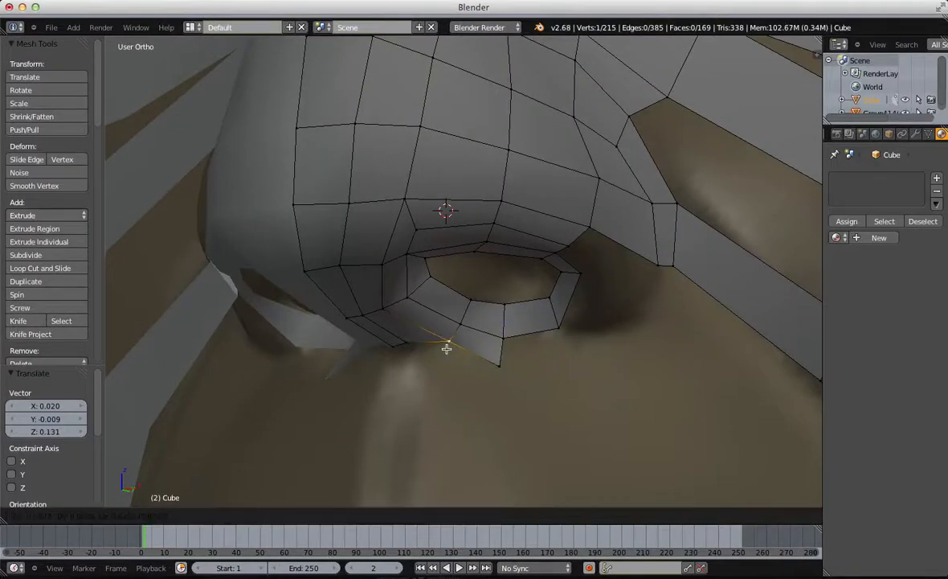
pyautogui.click(446, 349)
pyautogui.press('a')
pyautogui.rightClick(499, 360)
pyautogui.press('g')
pyautogui.click(503, 352)
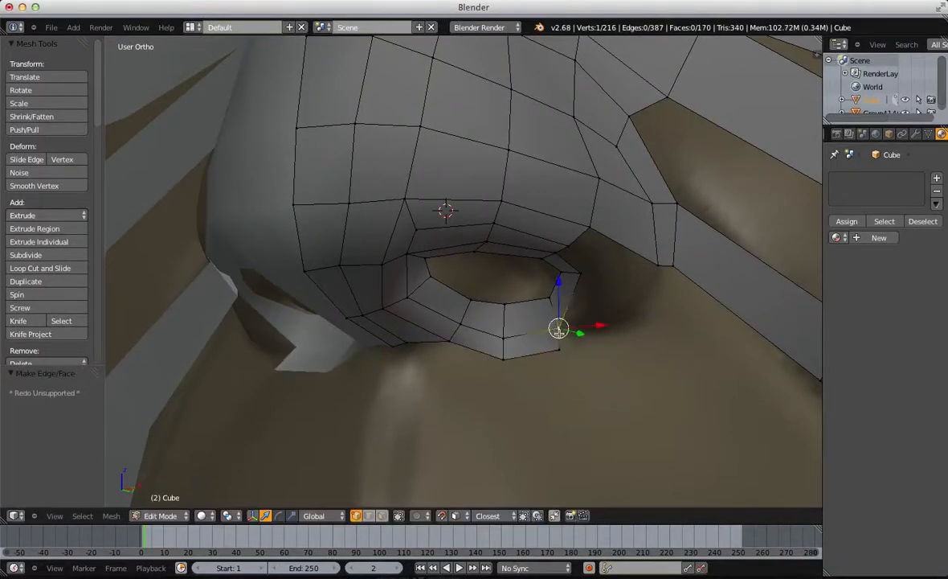
# Step: Continue the quad strip around the lower outer corner of the nostril ring and place its corner vertex
pyautogui.press('g')
pyautogui.rightClick(568, 334)
pyautogui.press('f')
pyautogui.rightClick(559, 349)
pyautogui.press('g')
pyautogui.click(584, 337)
pyautogui.press('a')
# Step: Try moving the strip's end vertex outward, closing the gap to the wing with a quad and checking the nostril's face loops
pyautogui.rightClick(593, 290)
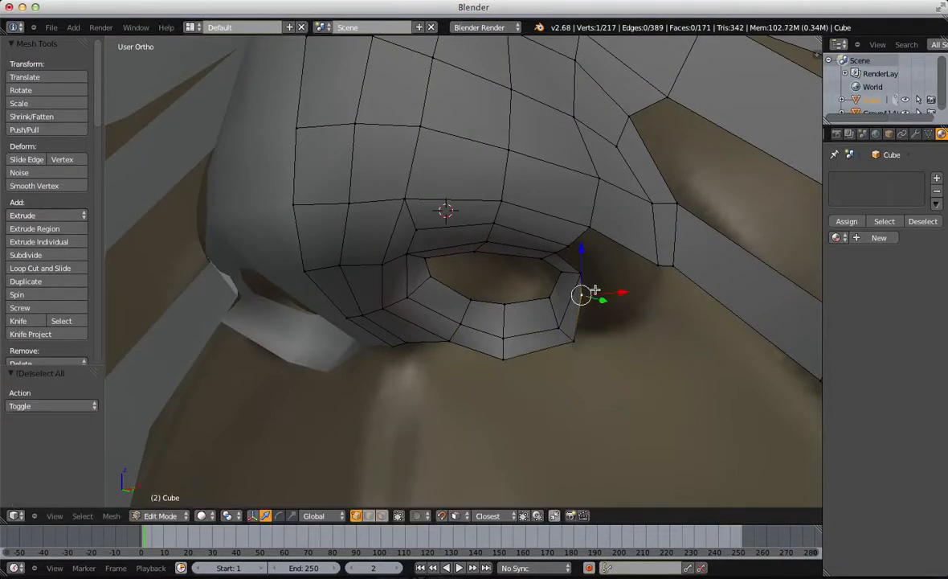
pyautogui.press('g')
pyautogui.click(618, 291)
pyautogui.moveTo(618, 292); pyautogui.dragTo(622, 254, button='middle')
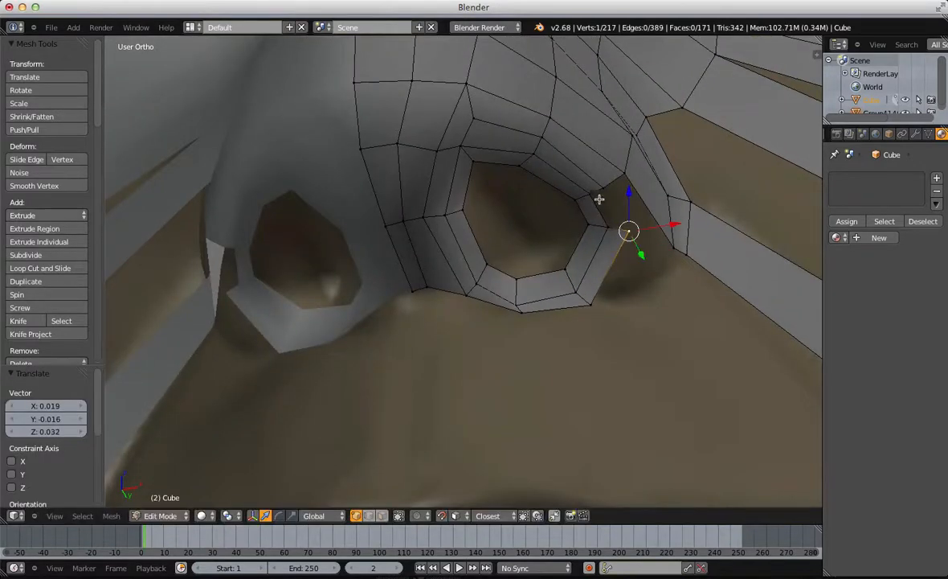
pyautogui.press('a')
pyautogui.hotkey('ctrl', 'Tab')
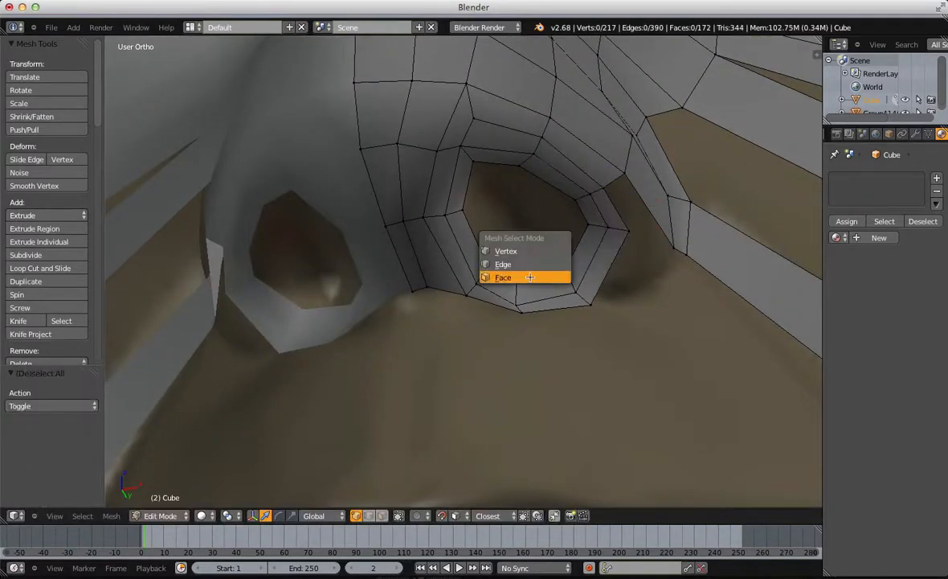
pyautogui.click(516, 334)
pyautogui.keyDown('alt'); pyautogui.rightClick(530, 158); pyautogui.keyUp('alt')
pyautogui.keyDown('alt'); pyautogui.rightClick(533, 149); pyautogui.keyUp('alt')
pyautogui.keyDown('alt'); pyautogui.rightClick(541, 151); pyautogui.keyUp('alt')
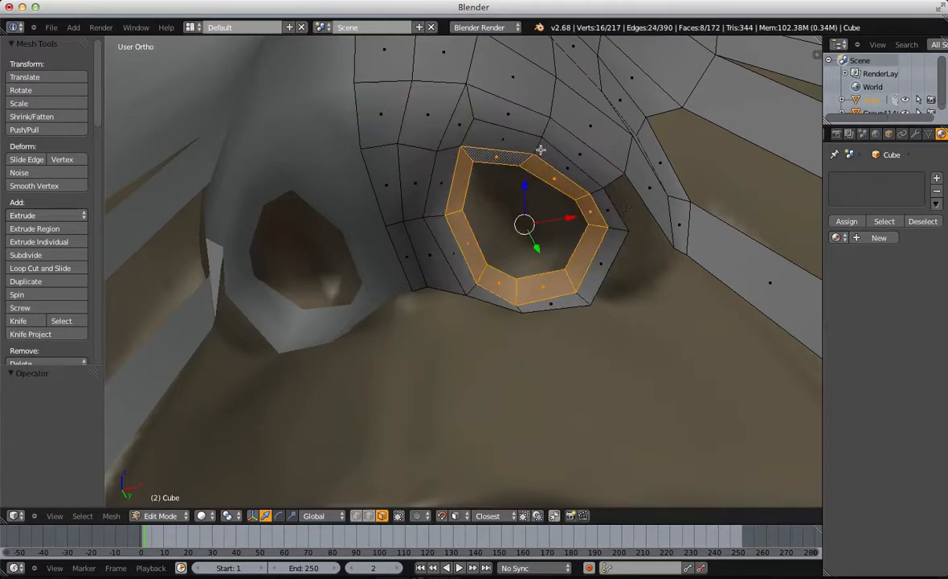
pyautogui.press('a')
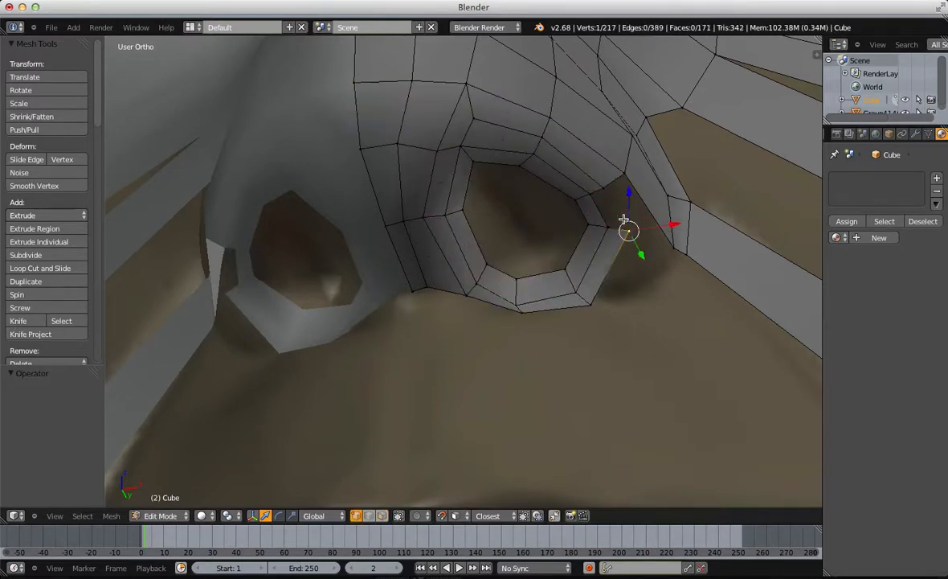
# Step: Undo the last quad fill and vertex move at the outer side of the nostril ring
pyautogui.hotkey('ctrl', 'z')
pyautogui.hotkey('ctrl', 'z')
pyautogui.press('a')
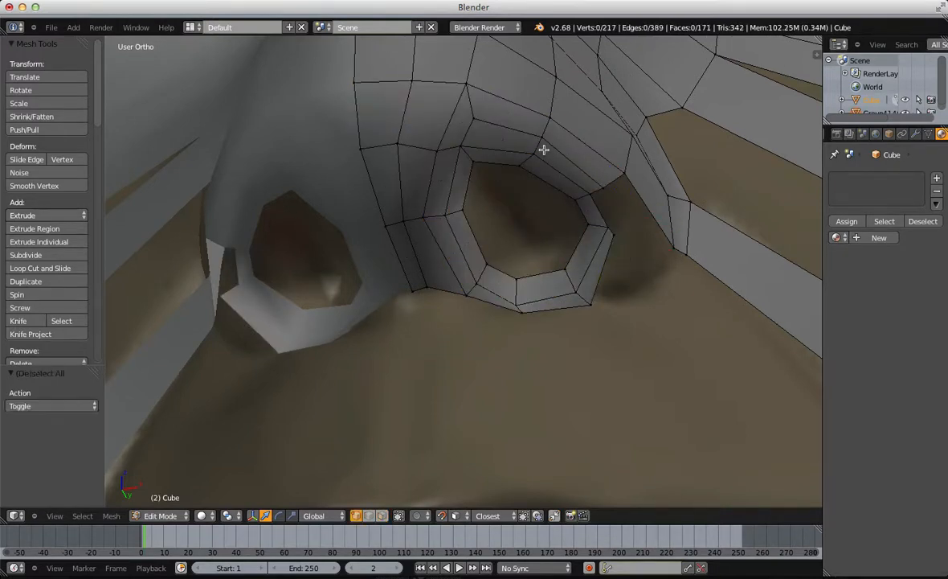
# Step: Merge two pairs of close vertices at center along the upper outer edge of the nostril ring
pyautogui.press('w')
pyautogui.click(544, 127)
pyautogui.click(568, 131)
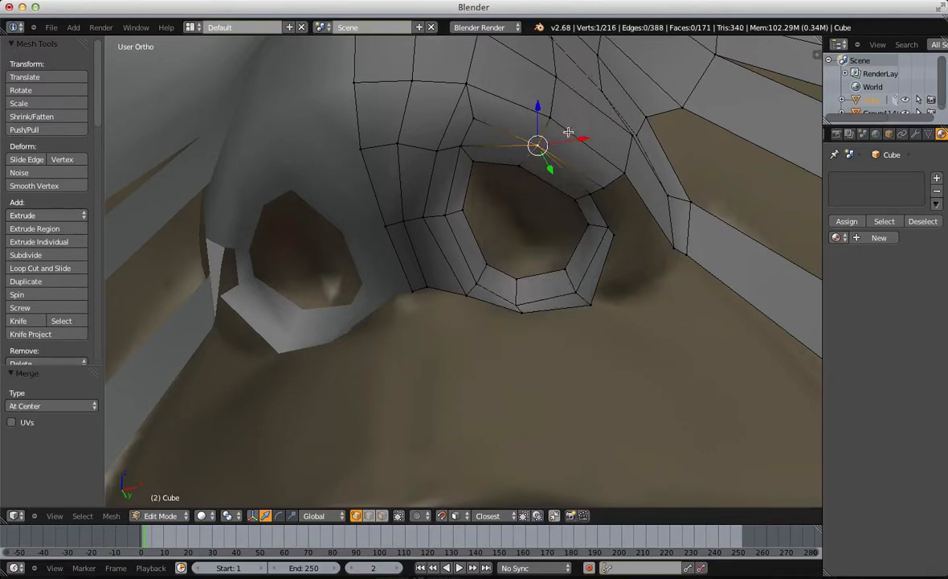
pyautogui.press('w')
pyautogui.click(578, 187)
pyautogui.click(523, 165)
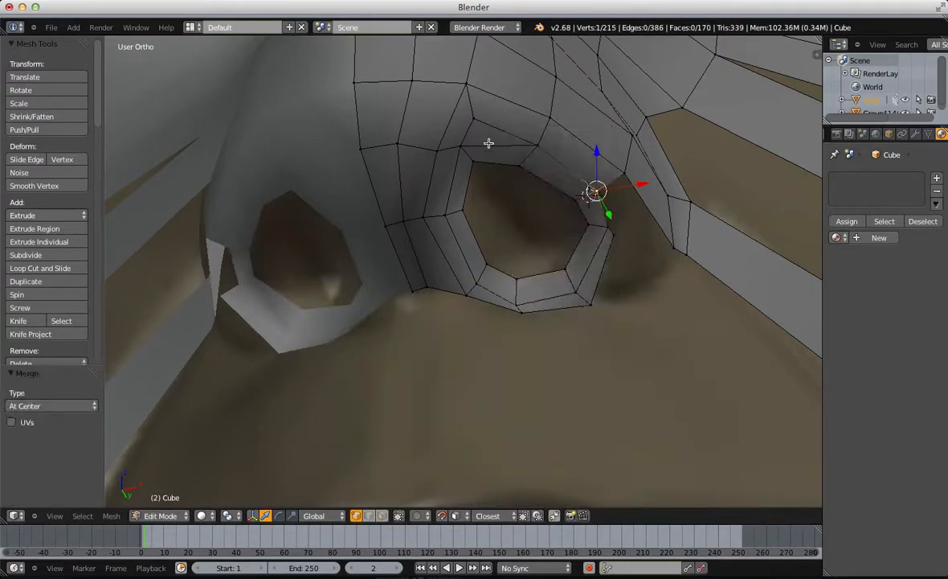
# Step: Merge the vertex pair at the ring's upper inner corner at center and shift the merged vertex slightly
pyautogui.keyDown('shift'); pyautogui.rightClick(462, 146); pyautogui.keyUp('shift')
pyautogui.press('w')
pyautogui.click(462, 146)
pyautogui.click(464, 147)
pyautogui.press('g')
pyautogui.click(478, 140)
pyautogui.press('a')
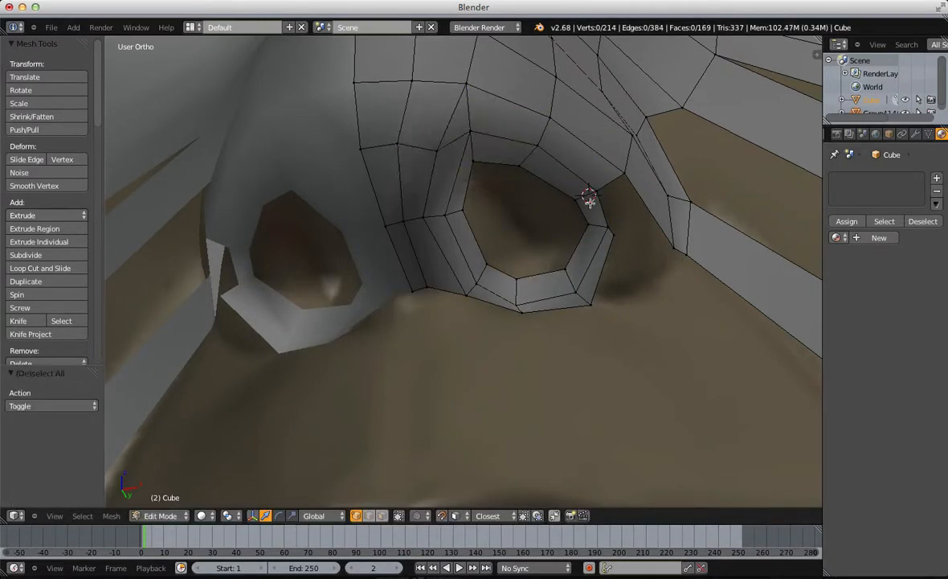
# Step: Move the strip's end vertex outward and fill the quad that connects it to the nose wing
pyautogui.press('g')
pyautogui.click(647, 218)
pyautogui.keyDown('shift'); pyautogui.rightClick(614, 231); pyautogui.keyUp('shift')
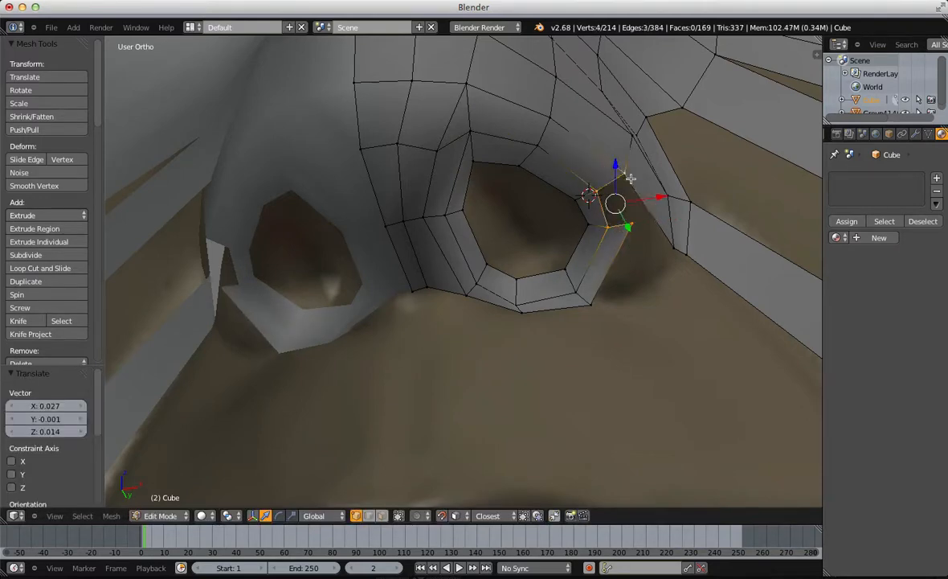
pyautogui.press('f')
pyautogui.press('a')
pyautogui.press('a')
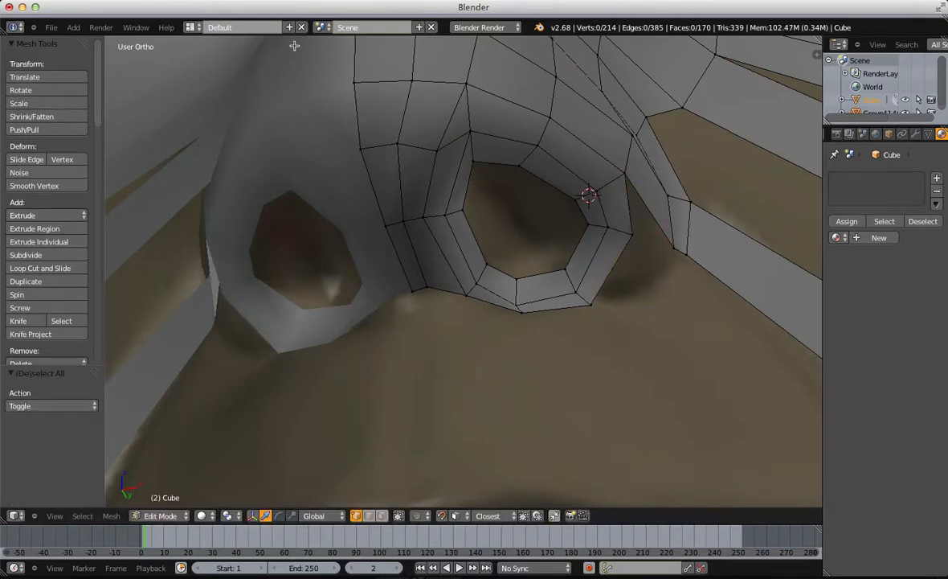
# Step: Examine the face loops on the nose wing and around the nostril ring
pyautogui.moveTo(633, 248); pyautogui.dragTo(465, 206, button='middle')
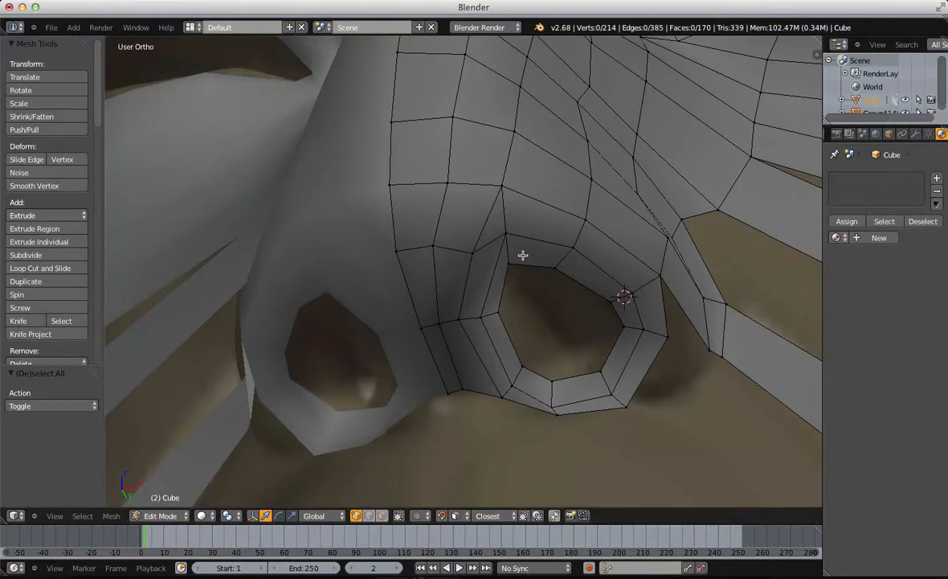
pyautogui.hotkey('ctrl', 'Tab')
pyautogui.click(470, 338)
pyautogui.rightClick(446, 210)
pyautogui.press('a')
pyautogui.keyDown('alt'); pyautogui.rightClick(571, 235); pyautogui.keyUp('alt')
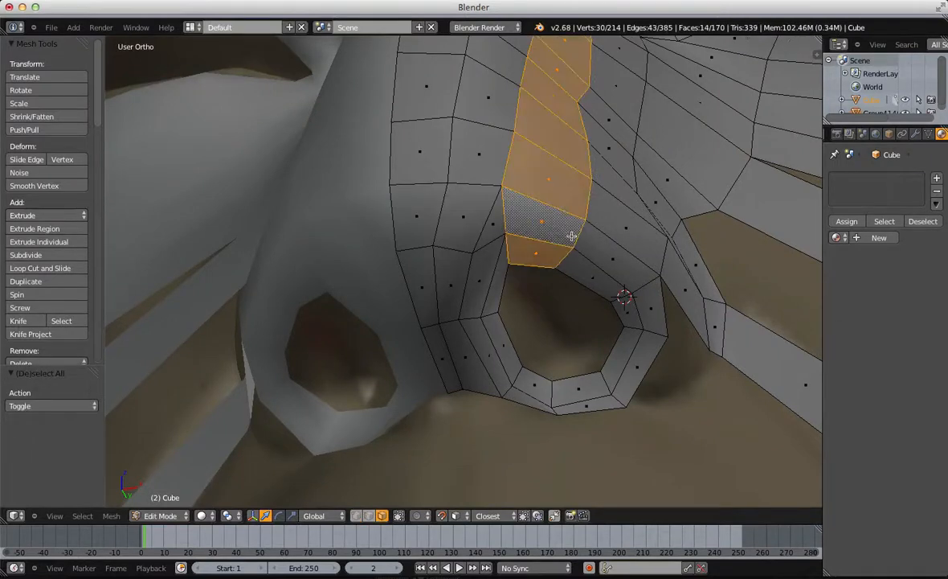
pyautogui.keyDown('alt'); pyautogui.rightClick(579, 236); pyautogui.keyUp('alt')
pyautogui.hotkey('ctrl', 'Tab')
pyautogui.click(450, 195)
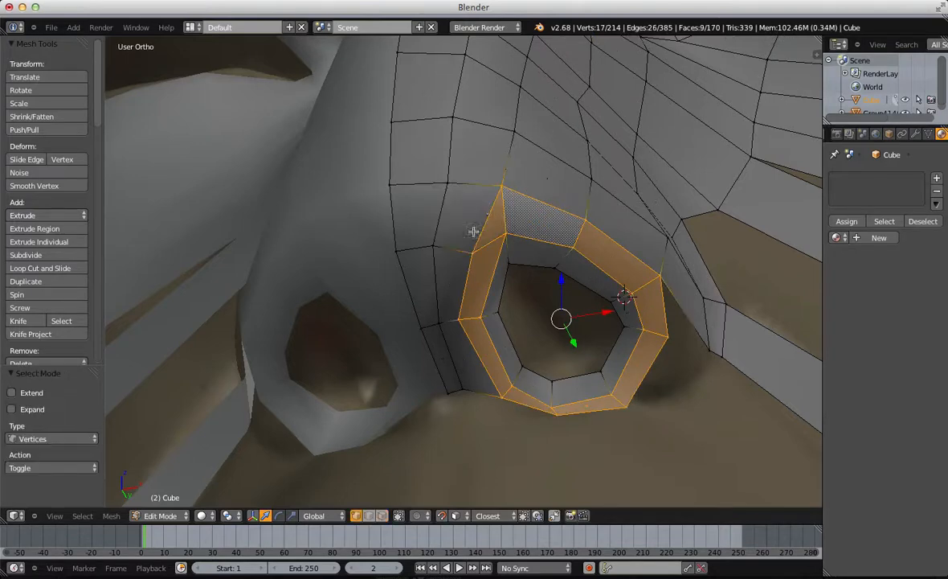
# Step: Merge the two outer vertices of the loop at the nostril's upper inner corner at center and check the adjacent face loops
pyautogui.rightClick(476, 249)
pyautogui.keyDown('shift'); pyautogui.rightClick(503, 187); pyautogui.keyUp('shift')
pyautogui.hotkey('alt', 'm')
pyautogui.click(508, 176)
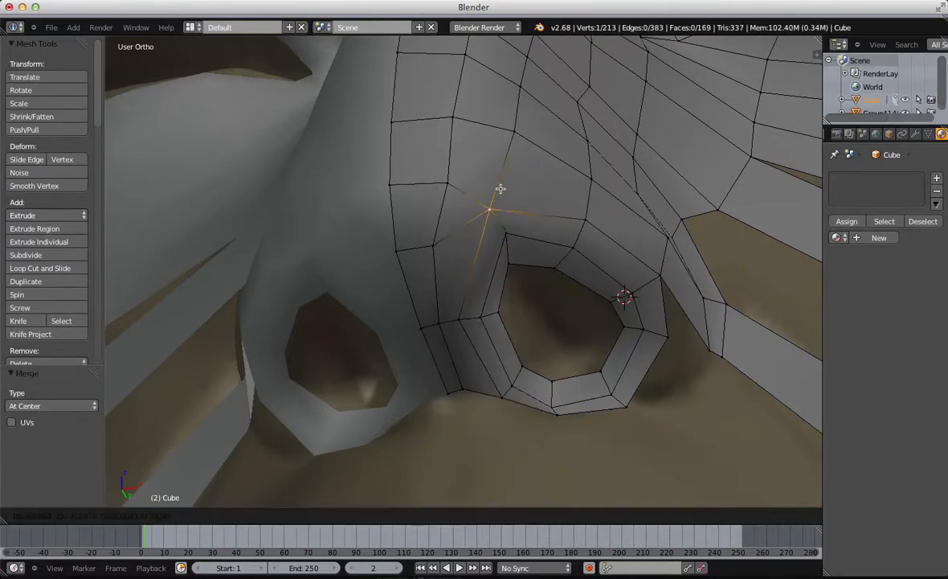
pyautogui.hotkey('ctrl', 'Tab')
pyautogui.click(482, 281)
pyautogui.keyDown('alt'); pyautogui.rightClick(508, 232); pyautogui.keyUp('alt')
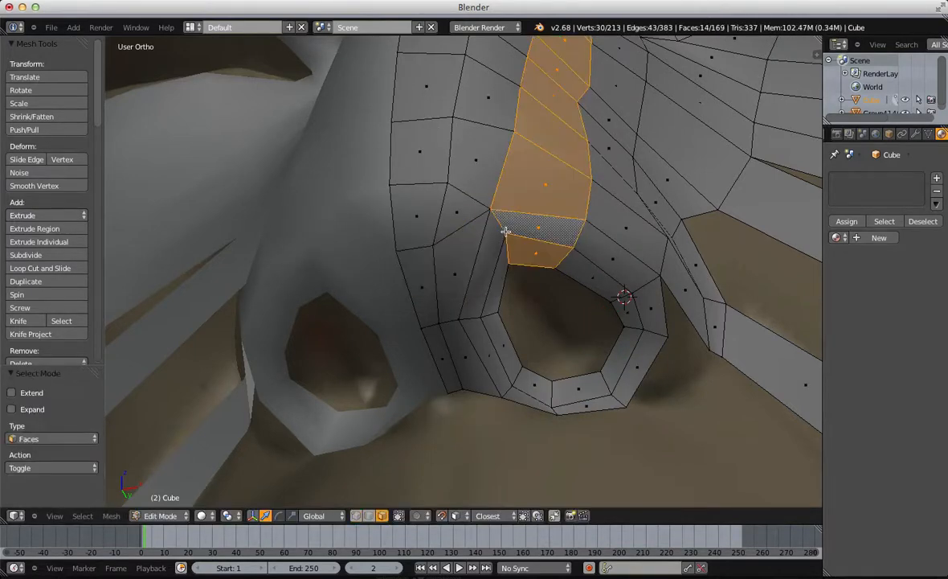
pyautogui.press('a')
pyautogui.keyDown('alt'); pyautogui.rightClick(501, 226); pyautogui.keyUp('alt')
pyautogui.press('a')
# Step: Collapse the two short edges on the underside of the nose tip that connect adjacent loops near the centerline
pyautogui.hotkey('ctrl', 'Tab')
pyautogui.click(444, 207)
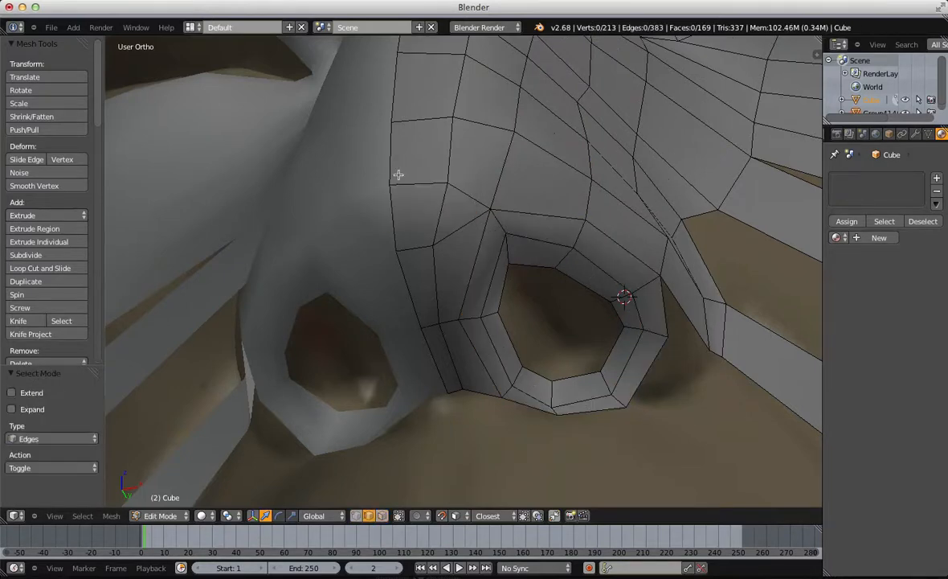
pyautogui.press('w')
pyautogui.click(428, 188)
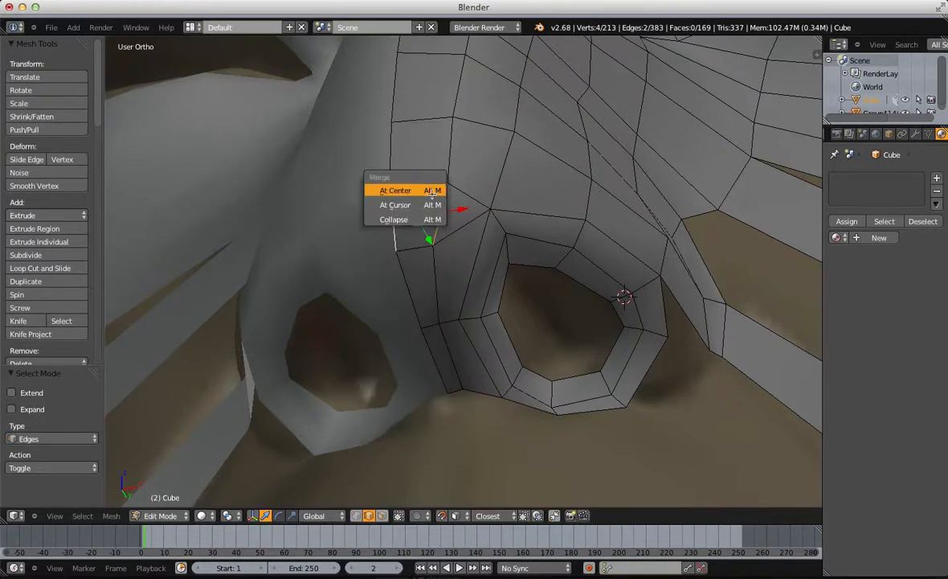
pyautogui.click(434, 217)
pyautogui.press('a')
# Step: Insert an edge loop across the underside of the nose between the tip and the columella
pyautogui.scroll(-4, 494, 153)
pyautogui.moveTo(495, 210); pyautogui.dragTo(428, 290, button='middle')
pyautogui.moveTo(362, 283); pyautogui.dragTo(292, 287, button='middle')
pyautogui.scroll(1, 292, 286)
pyautogui.moveTo(350, 366); pyautogui.dragTo(410, 296, button='middle')
pyautogui.scroll(2, 473, 240)
pyautogui.hotkey('ctrl', 'r')
pyautogui.doubleClick(485, 235)
pyautogui.press('g')
pyautogui.press('a')
# Step: Insert an edge loop running from the nose tip above the nostril and along the strip around the mouth
pyautogui.hotkey('ctrl', 'r')
pyautogui.doubleClick(280, 287)
pyautogui.scroll(-3, 278, 294)
pyautogui.press('g')
pyautogui.click(301, 297)
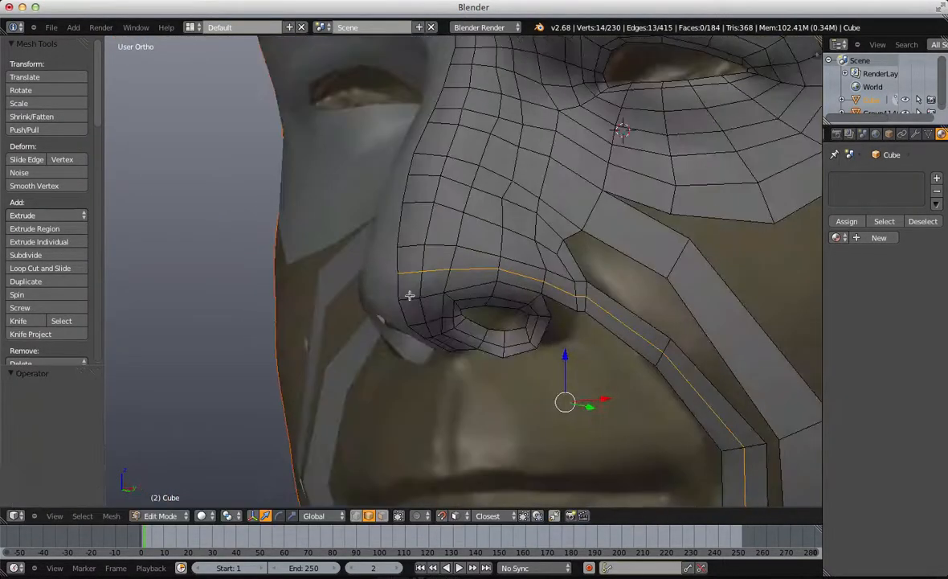
pyautogui.press('g')
pyautogui.click(471, 301)
# Step: Check the nose in Object Mode and return to Edit Mode with vertex selection
pyautogui.scroll(-5, 473, 307)
pyautogui.press('Tab')
pyautogui.press('Tab')
pyautogui.press('a')
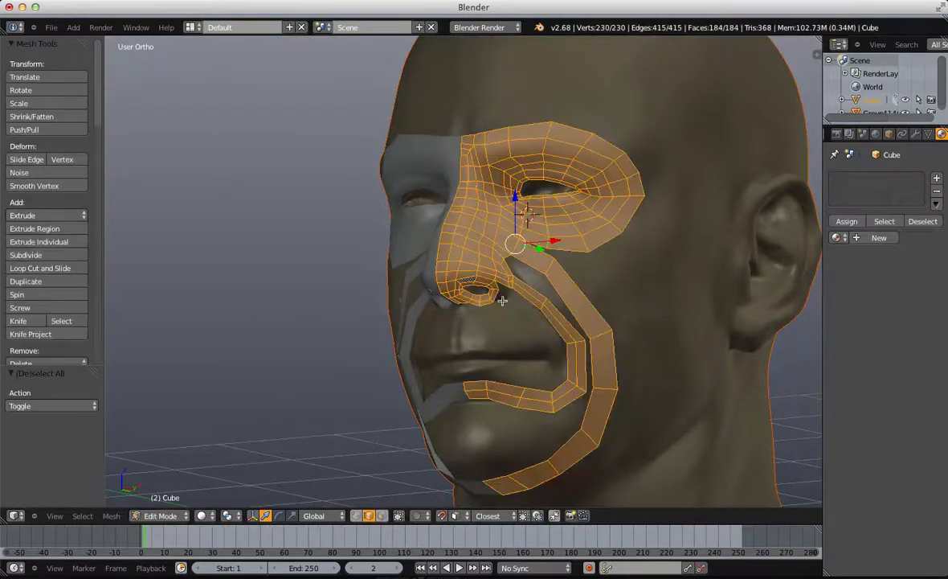
pyautogui.press('a')
pyautogui.scroll(2, 514, 297)
pyautogui.hotkey('ctrl', 'Tab')
pyautogui.click(521, 310)
pyautogui.scroll(3, 442, 387)
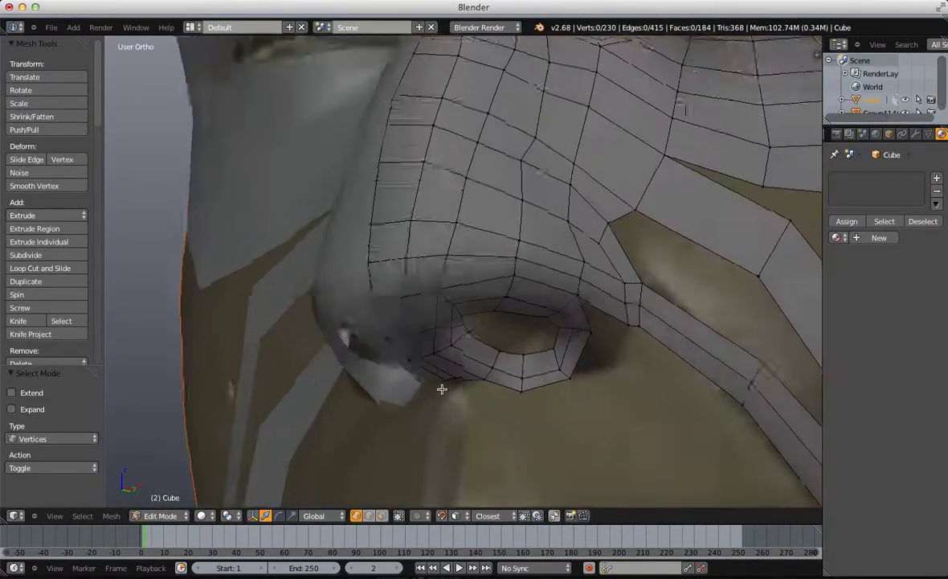
# Step: Try to insert an extra edge loop across the columella and rescale it
pyautogui.moveTo(442, 386); pyautogui.dragTo(461, 254, button='middle')
pyautogui.hotkey('ctrl', 'r')
pyautogui.click(483, 282)
pyautogui.click(485, 281)
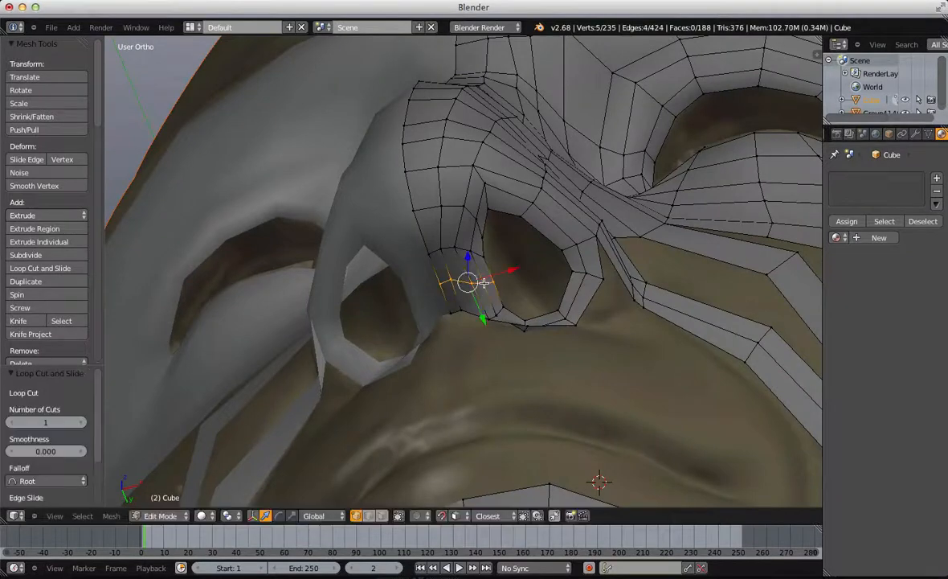
pyautogui.press('g')
pyautogui.click(484, 285)
pyautogui.press('s')
pyautogui.click(508, 285)
pyautogui.hotkey('ctrl', 'z')
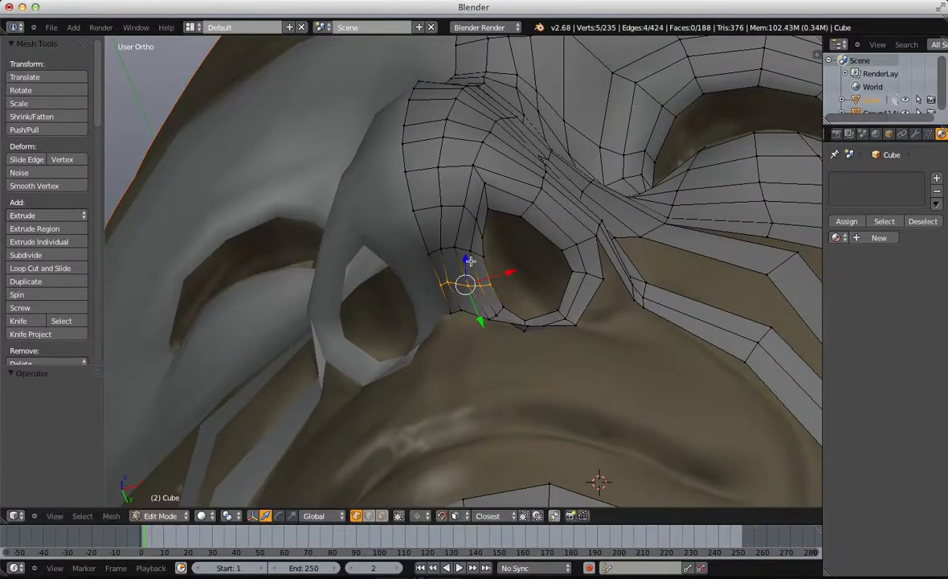
# Step: Slide the existing edge loop across the columella toward the upper lip to even the row spacing
pyautogui.press('g')
pyautogui.press('g')
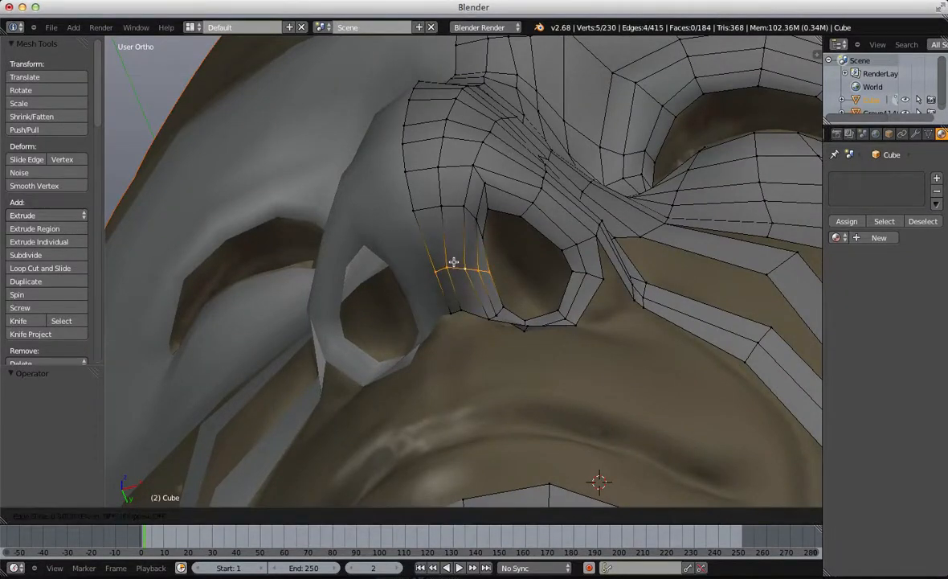
pyautogui.click(456, 261)
pyautogui.scroll(2, 500, 249)
pyautogui.press('a')
# Step: Reposition the columella vertices beside the nostril's inner edge so the vertical loops curve evenly
pyautogui.rightClick(487, 203)
pyautogui.press('g')
pyautogui.click(498, 206)
pyautogui.press('a')
pyautogui.rightClick(481, 195)
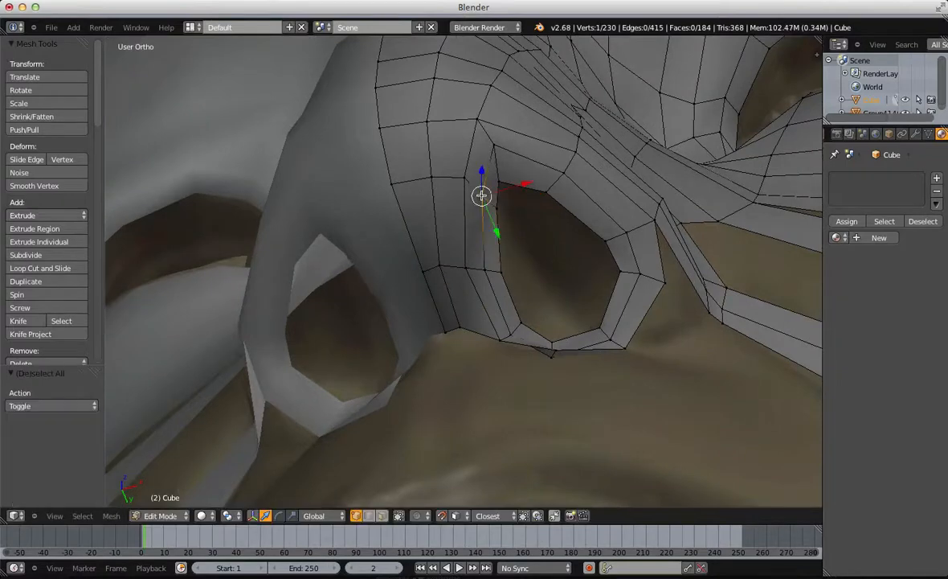
pyautogui.rightClick(466, 177)
pyautogui.press('g')
pyautogui.click(459, 185)
pyautogui.press('a')
# Step: Move the upper inner vertex of the nostril opening outward and adjust a neighbouring vertex on its inner rim
pyautogui.rightClick(500, 178)
pyautogui.press('g')
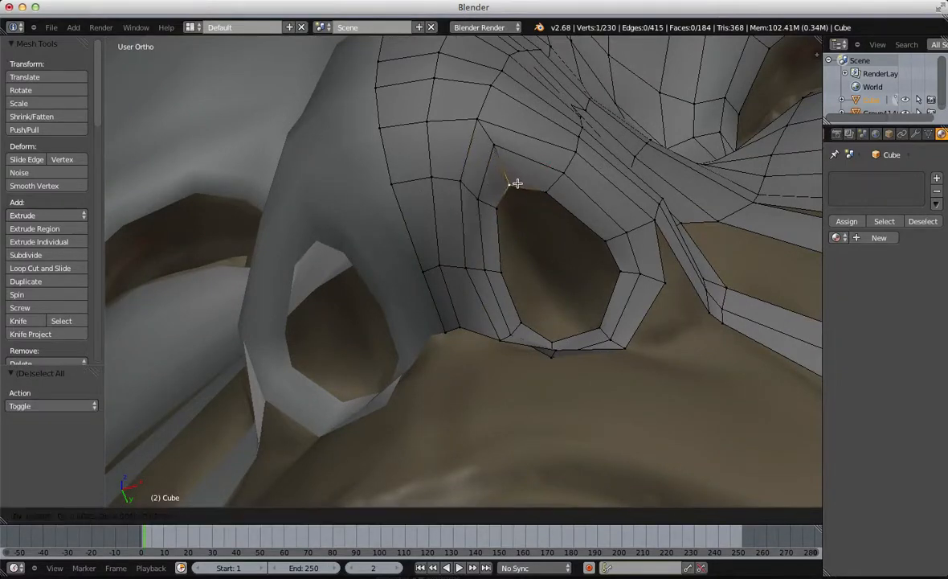
pyautogui.click(516, 182)
pyautogui.press('a')
pyautogui.moveTo(493, 225); pyautogui.dragTo(489, 333, button='middle')
pyautogui.rightClick(496, 312)
pyautogui.press('g')
pyautogui.click(504, 307)
pyautogui.press('a')
# Step: Isolate the retopology mesh in Object Mode by hiding the sculpted head and examine its nose from farther out
pyautogui.scroll(-7, 464, 313)
pyautogui.press('Tab')
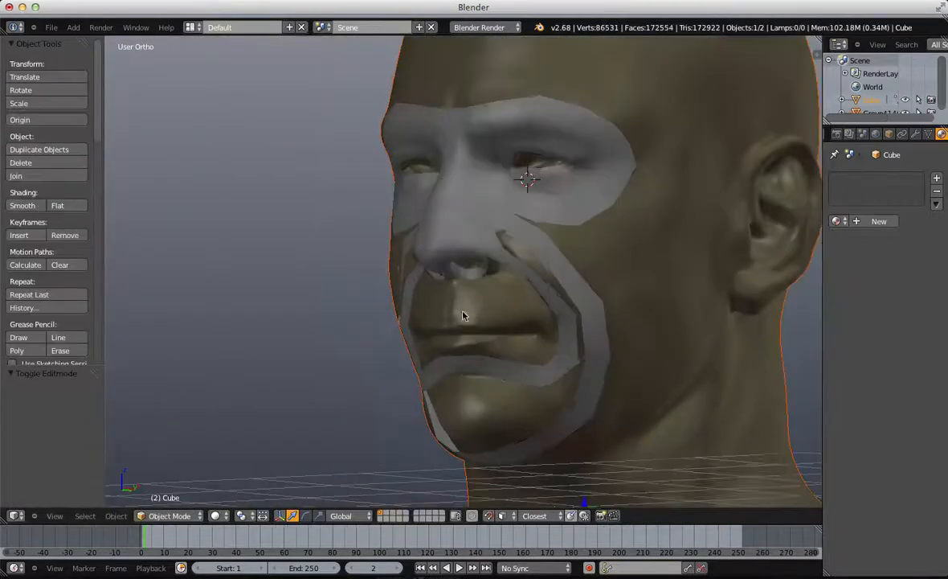
pyautogui.scroll(-1, 467, 236)
pyautogui.rightClick(474, 229)
pyautogui.rightClick(477, 224)
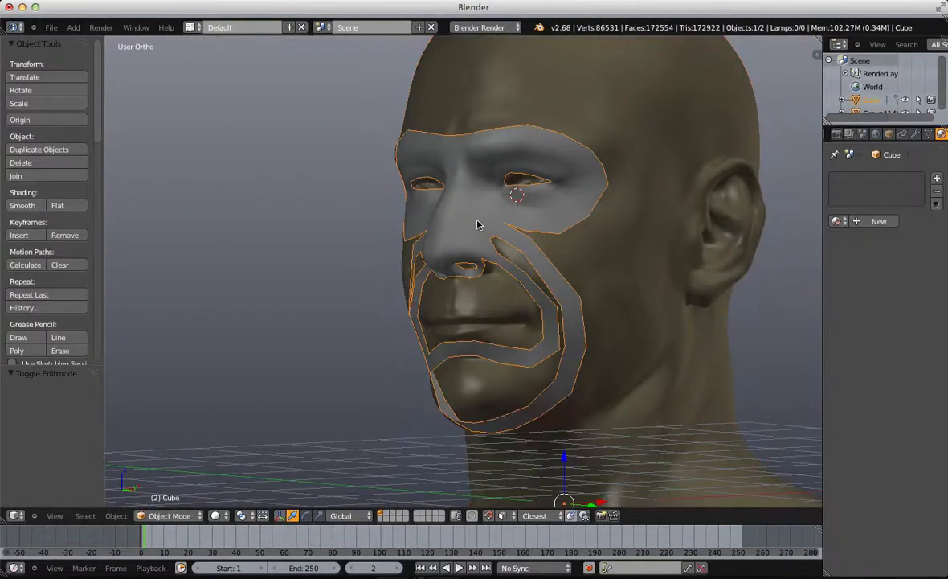
pyautogui.hotkey('shift', 'h')
pyautogui.scroll(-5, 478, 226)
pyautogui.moveTo(478, 226); pyautogui.dragTo(523, 237, button='middle')
pyautogui.scroll(5, 514, 261)
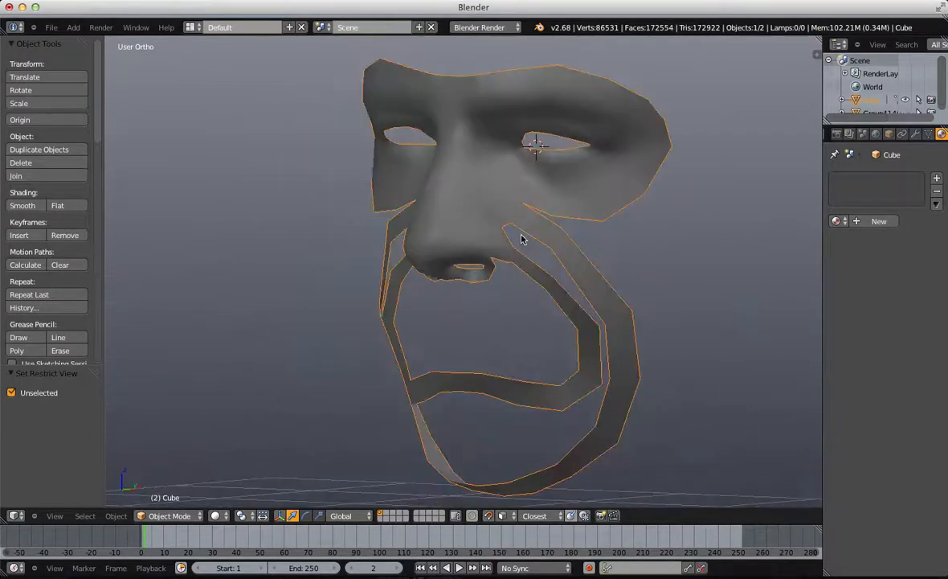
# Step: Unhide the sculpted head and reopen the retopology mesh in Edit Mode
pyautogui.hotkey('alt', 'h')
pyautogui.scroll(2, 560, 233)
pyautogui.press('a')
pyautogui.rightClick(532, 187)
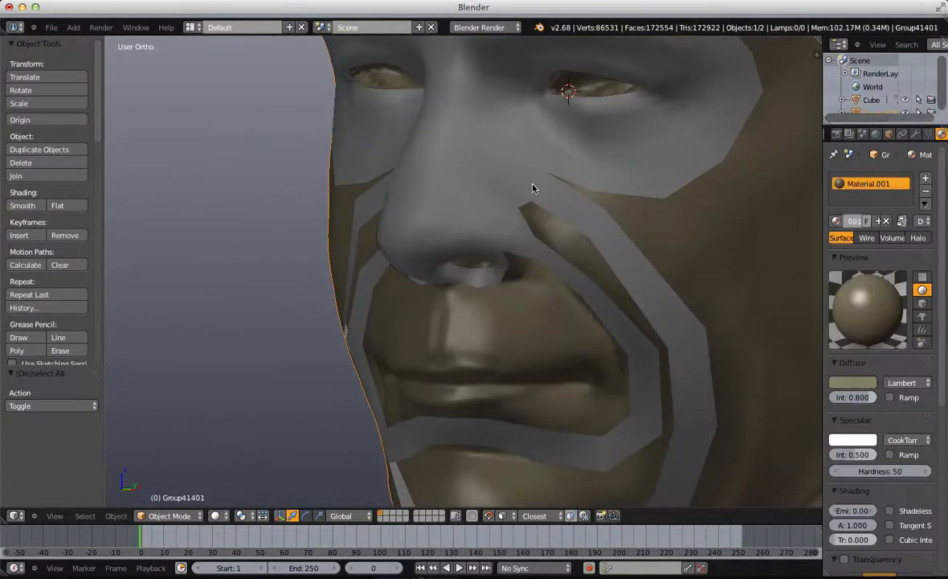
pyautogui.rightClick(534, 187)
pyautogui.press('Tab')
pyautogui.scroll(2, 553, 217)
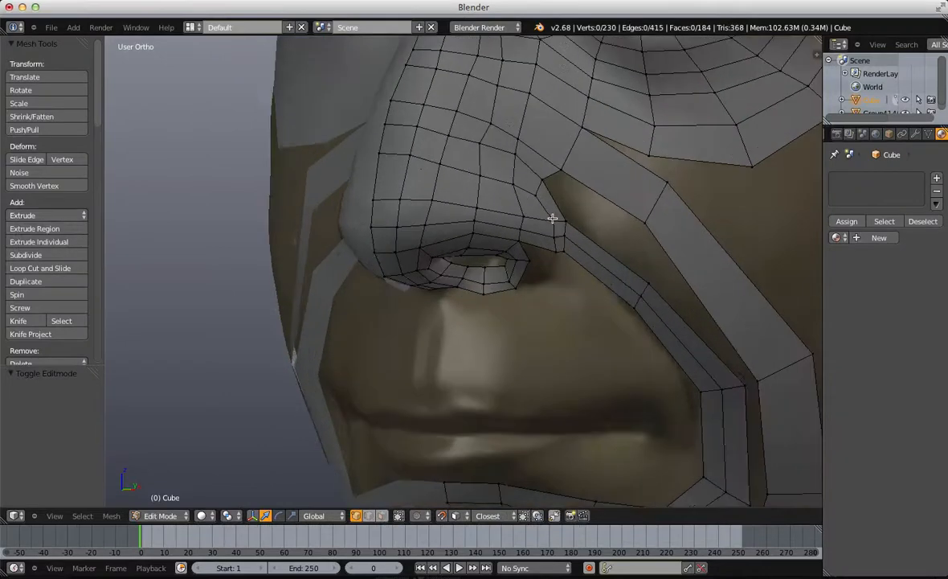
# Step: Extrude the two bottom edges of the columella downward onto the upper lip
pyautogui.scroll(-3, 552, 214)
pyautogui.keyDown('shift'); pyautogui.moveTo(377, 300); pyautogui.dragTo(330, 153, button='middle'); pyautogui.keyUp('shift')
pyautogui.press('a')
pyautogui.moveTo(199, 246); pyautogui.dragTo(229, 217, button='middle')
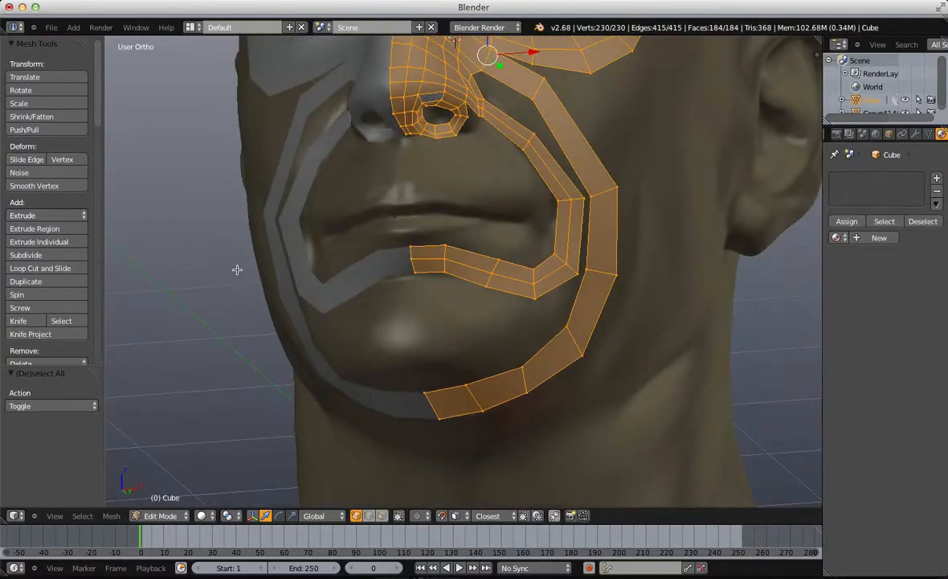
pyautogui.scroll(5, 307, 197)
pyautogui.press('a')
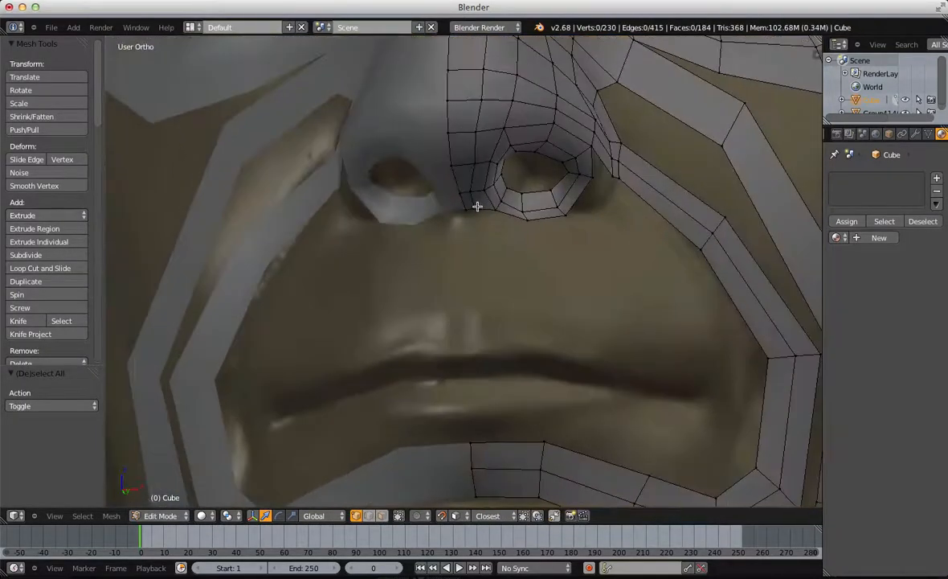
pyautogui.press('e')
pyautogui.click(503, 249)
pyautogui.press('a')
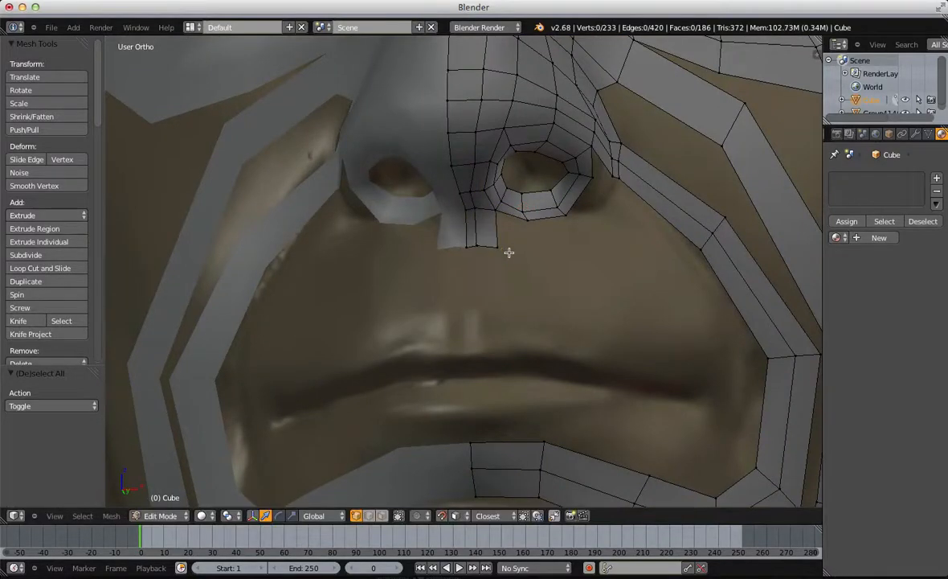
# Step: Raise the two inner vertices of the extruded lower edge and shift the middle one outward
pyautogui.scroll(3, 510, 233)
pyautogui.moveTo(500, 193); pyautogui.dragTo(462, 213, button='middle')
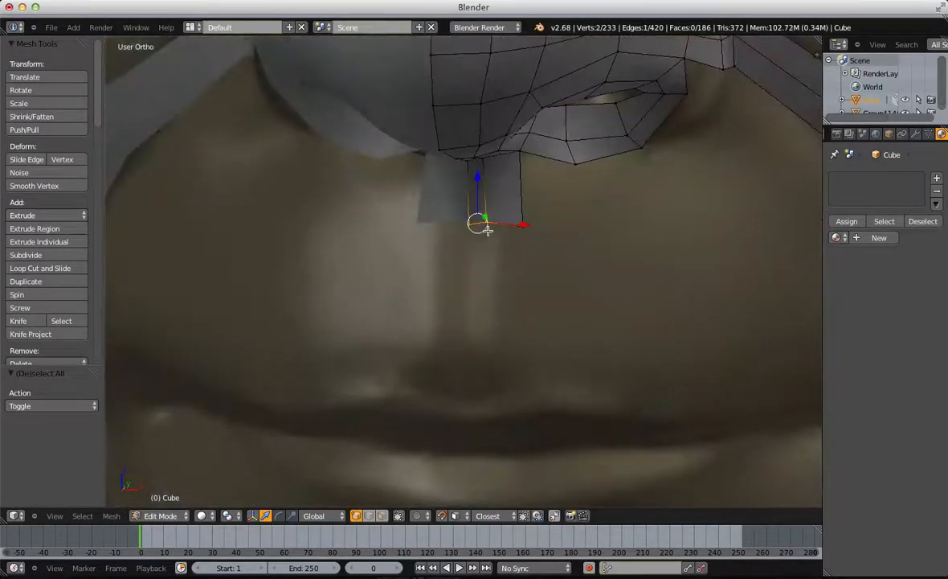
pyautogui.press('g')
pyautogui.click(487, 213)
pyautogui.rightClick(497, 203)
pyautogui.press('g')
pyautogui.click(507, 203)
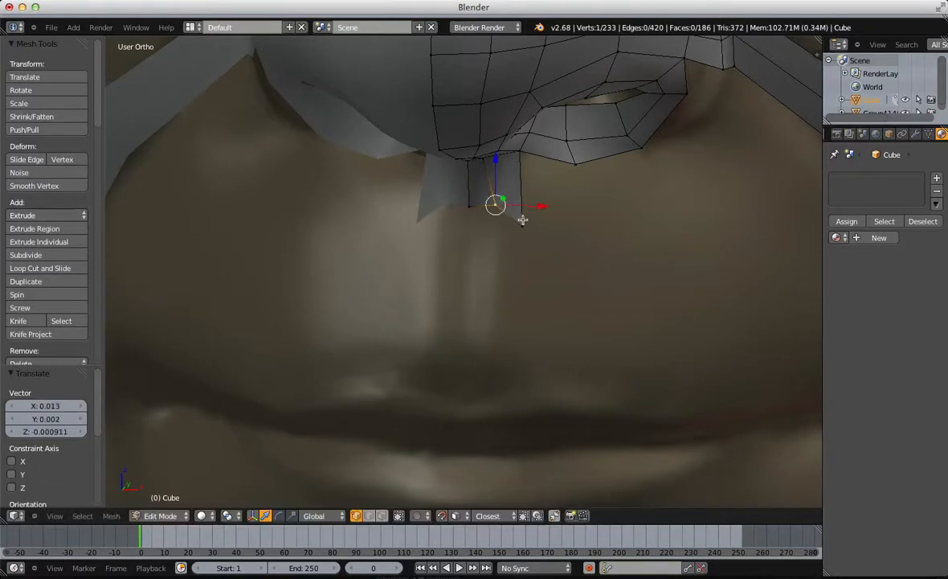
pyautogui.press('a')
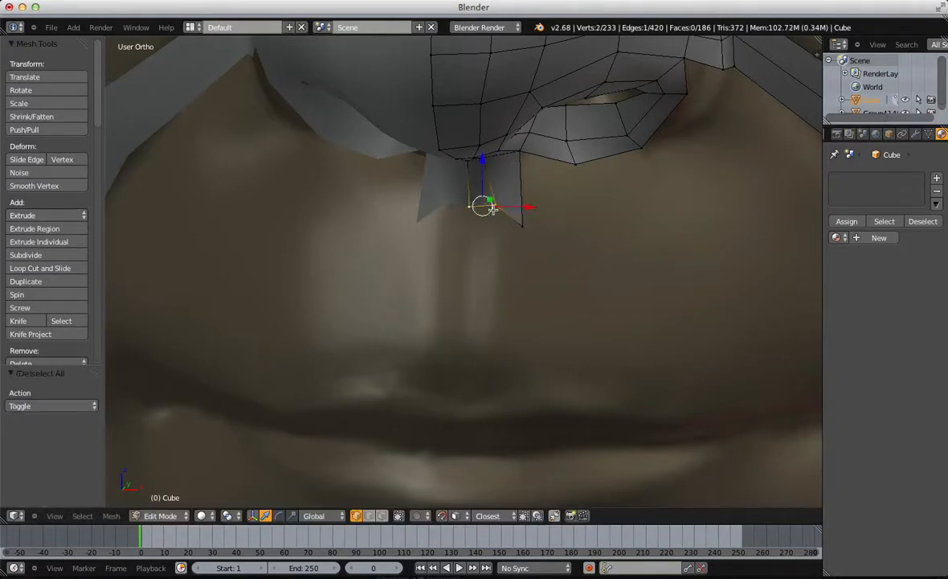
# Step: Extrude the strip's outer corner vertex across to the centerline and fill the quad closing the strip's lower end
pyautogui.keyDown('shift'); pyautogui.rightClick(518, 225); pyautogui.keyUp('shift')
pyautogui.press('f')
pyautogui.press('a')
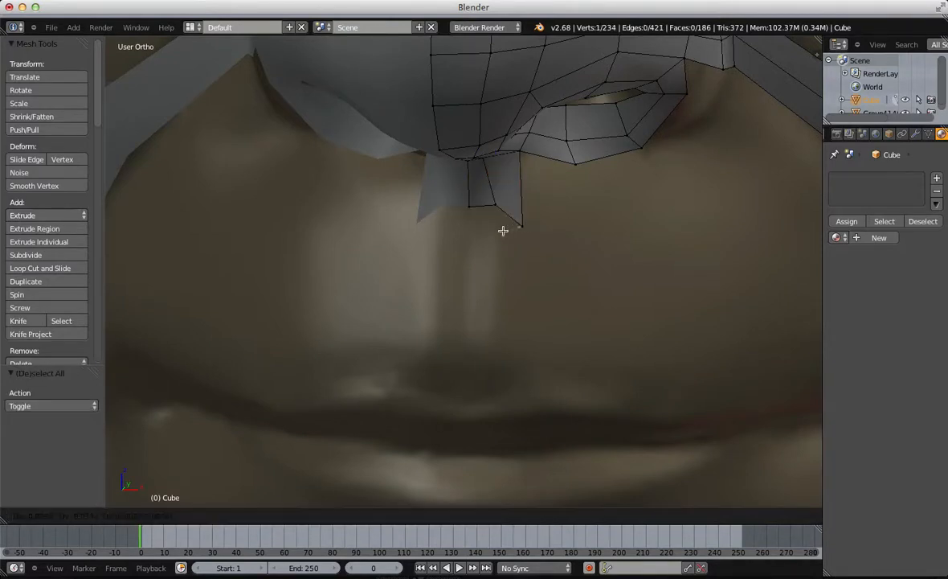
pyautogui.click(422, 230)
pyautogui.press('b')
pyautogui.moveTo(462, 197); pyautogui.dragTo(549, 252)
pyautogui.press('f')
pyautogui.press('a')
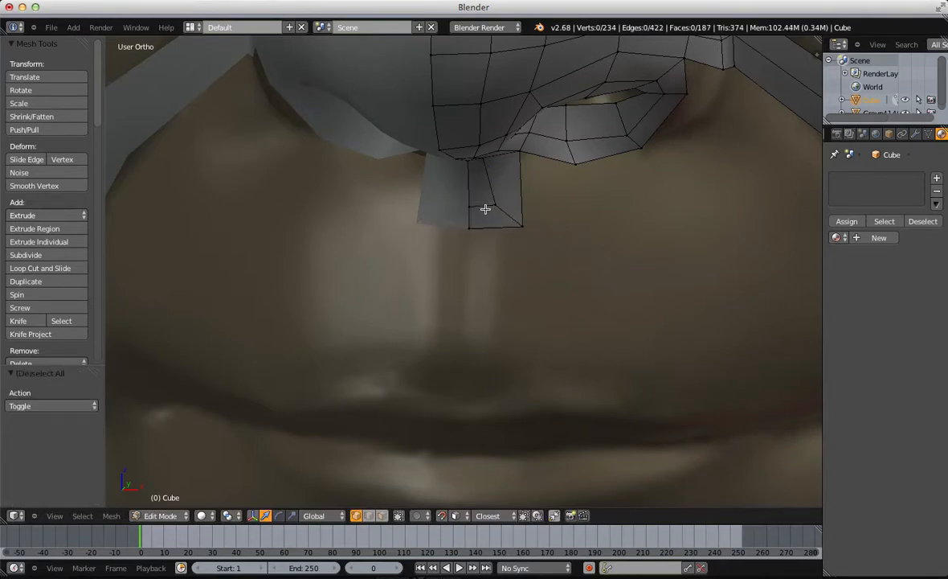
# Step: Narrow the end quad by shifting its upper outer and lower outer corner vertices toward the centerline
pyautogui.rightClick(488, 203)
pyautogui.press('g')
pyautogui.click(508, 218)
pyautogui.press('a')
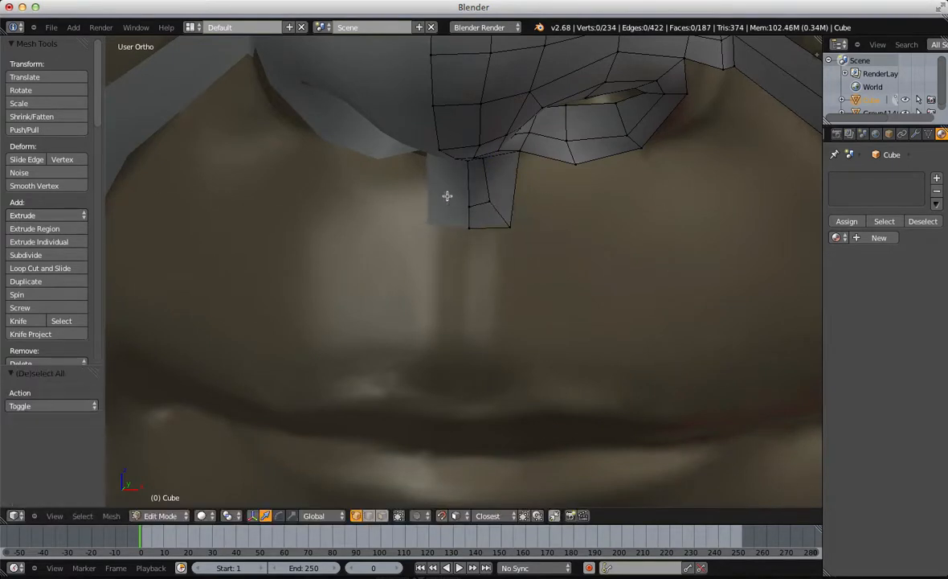
# Step: Move the strip's end quad down to just above the upper lip, lengthening the strip over the philtrum
pyautogui.press('b')
pyautogui.moveTo(449, 222); pyautogui.dragTo(556, 266)
pyautogui.scroll(-1, 501, 230)
pyautogui.keyDown('shift'); pyautogui.moveTo(405, 201); pyautogui.dragTo(421, 161, button='middle'); pyautogui.keyUp('shift')
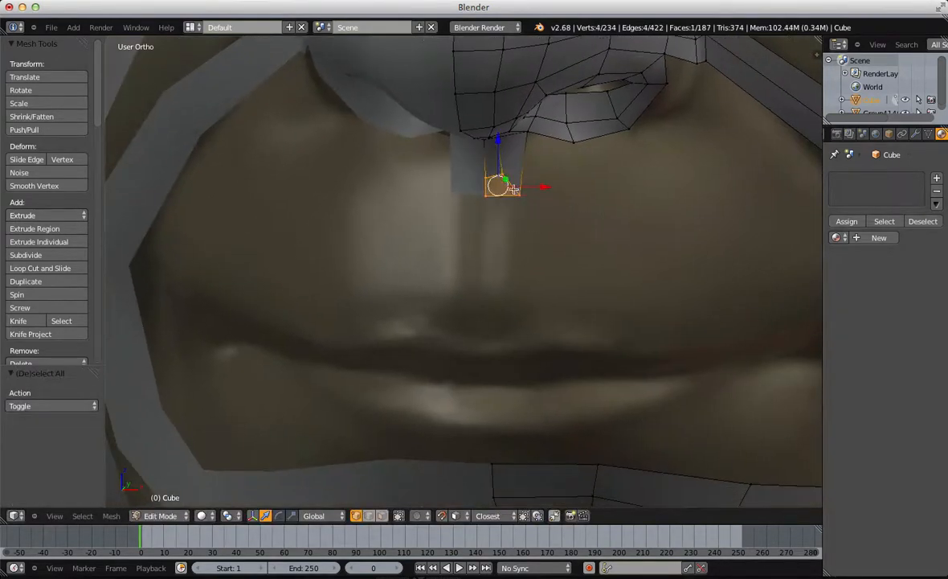
pyautogui.press('e')
pyautogui.click(497, 277)
pyautogui.press('a')
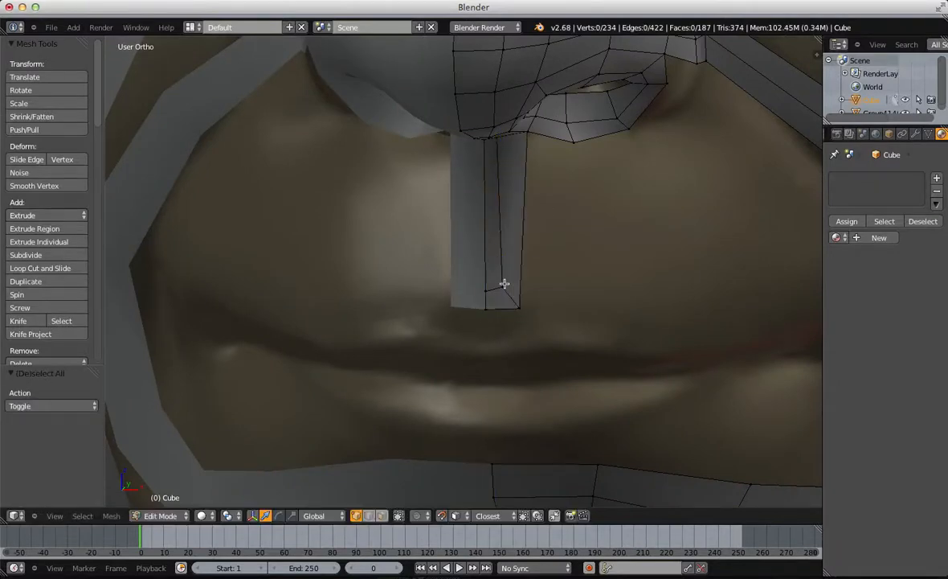
# Step: Insert two edge loops across the philtrum strip and check the shape in Object Mode
pyautogui.moveTo(520, 199); pyautogui.dragTo(516, 160, button='middle')
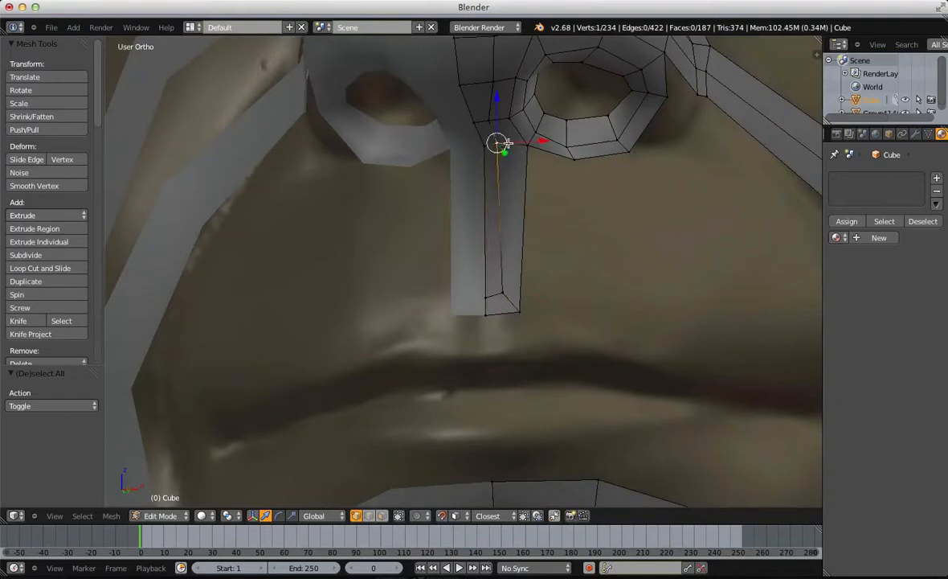
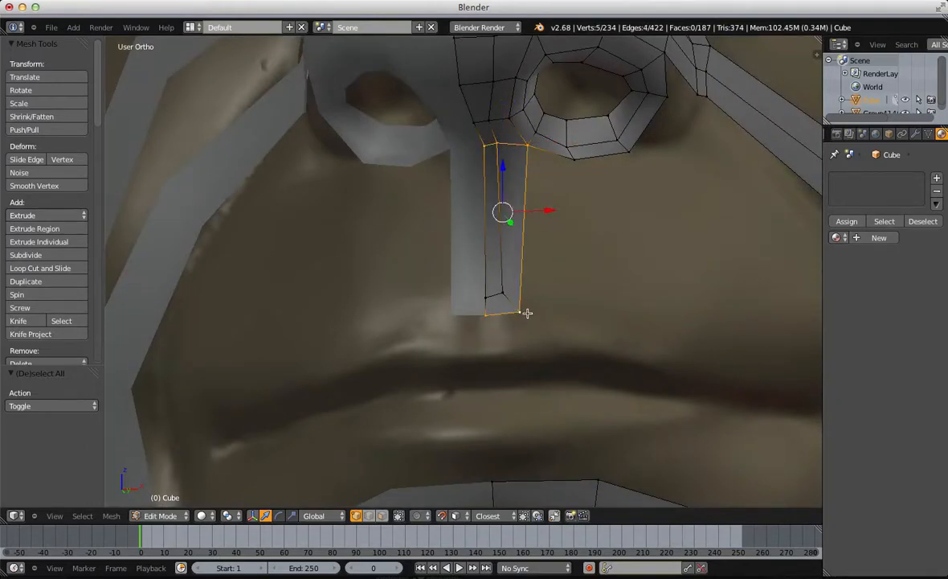
pyautogui.press('k')
pyautogui.click(516, 213)
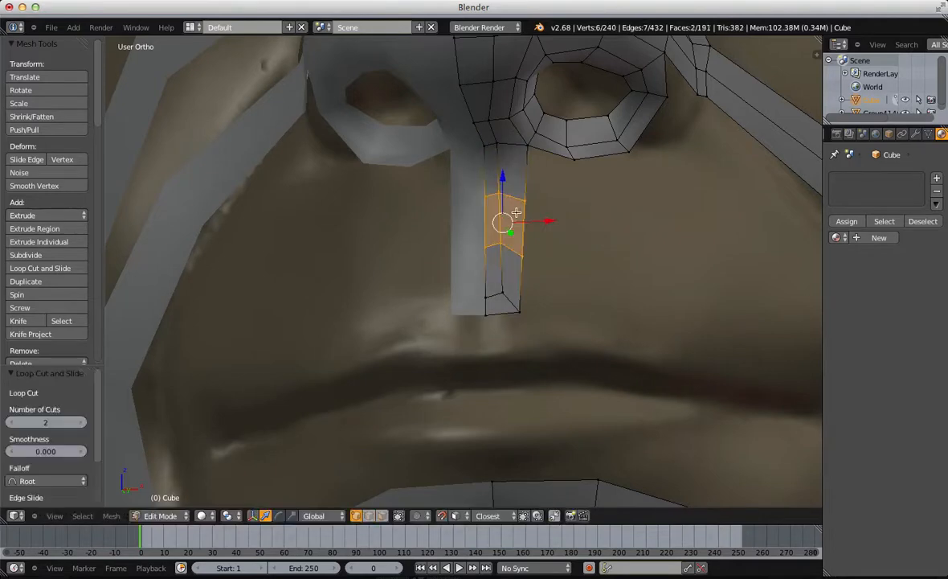
pyautogui.click(512, 215)
pyautogui.scroll(-4, 508, 215)
pyautogui.press('Tab')
pyautogui.moveTo(508, 215); pyautogui.dragTo(510, 273, button='middle')
pyautogui.scroll(3, 510, 273)
pyautogui.press('Tab')
pyautogui.press('a')
pyautogui.press('a')
pyautogui.press('a')
# Step: Move the lower outer corner vertex of the philtrum strip slightly up and inward
pyautogui.scroll(1, 504, 331)
pyautogui.keyDown('shift'); pyautogui.moveTo(504, 338); pyautogui.dragTo(478, 252, button='middle'); pyautogui.keyUp('shift')
pyautogui.rightClick(489, 255)
pyautogui.press('g')
pyautogui.click(486, 247)
pyautogui.press('b')
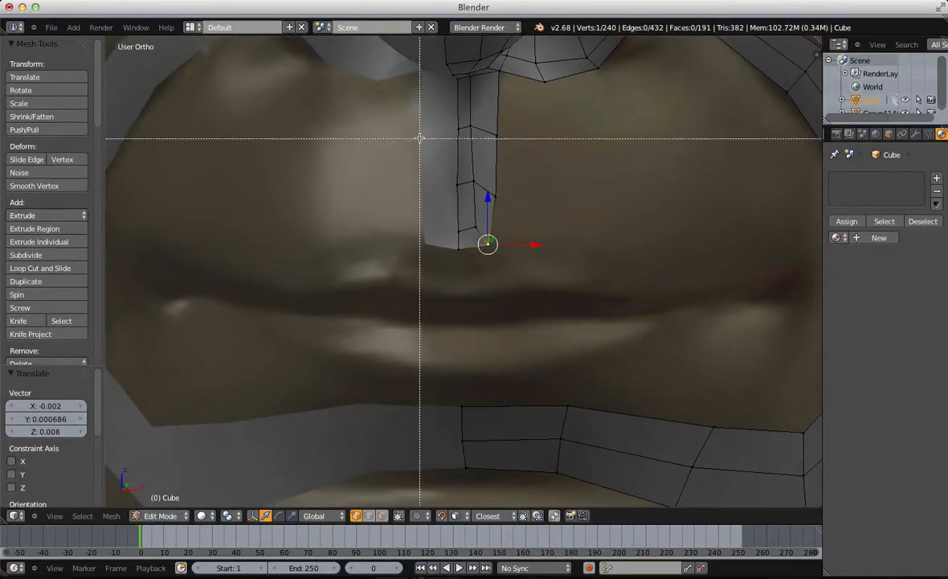
pyautogui.moveTo(419, 122); pyautogui.dragTo(589, 307)
pyautogui.press('a')
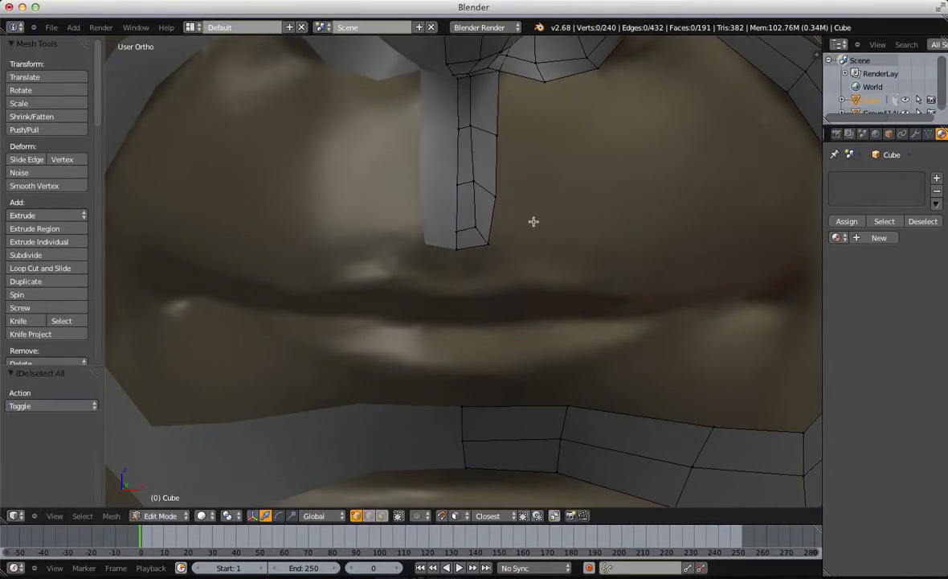
# Step: Raise the outer-edge vertices of the philtrum strip's two crossing loops to level the loops
pyautogui.press('b')
pyautogui.moveTo(451, 111); pyautogui.dragTo(537, 138)
pyautogui.click(540, 138)
pyautogui.press('a')
pyautogui.rightClick(496, 196)
pyautogui.press('g')
pyautogui.click(498, 179)
pyautogui.press('a')
pyautogui.rightClick(497, 126)
pyautogui.press('g')
pyautogui.click(482, 114)
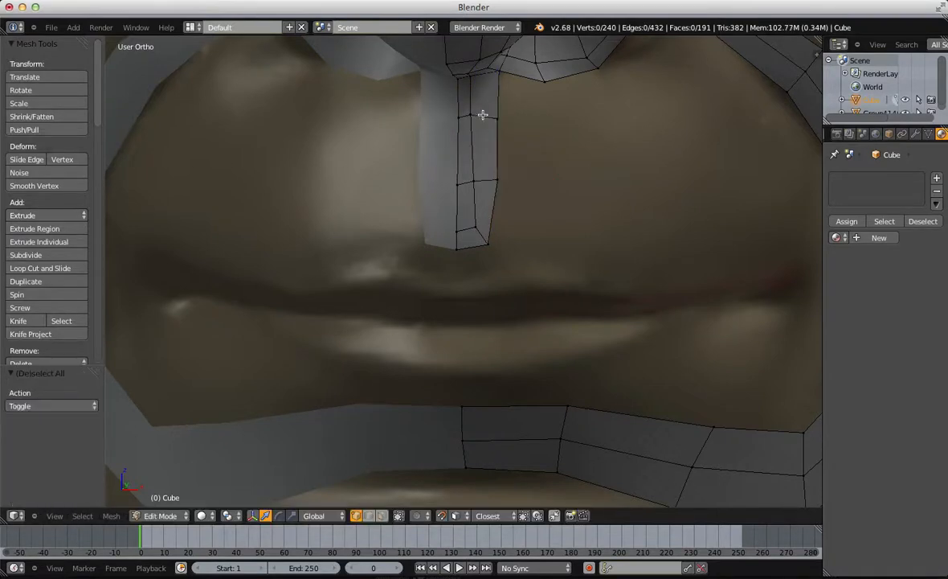
# Step: Shift the middle vertex of the lower crossing loop outward to even the quads and check the whole face
pyautogui.press('a')
pyautogui.rightClick(476, 179)
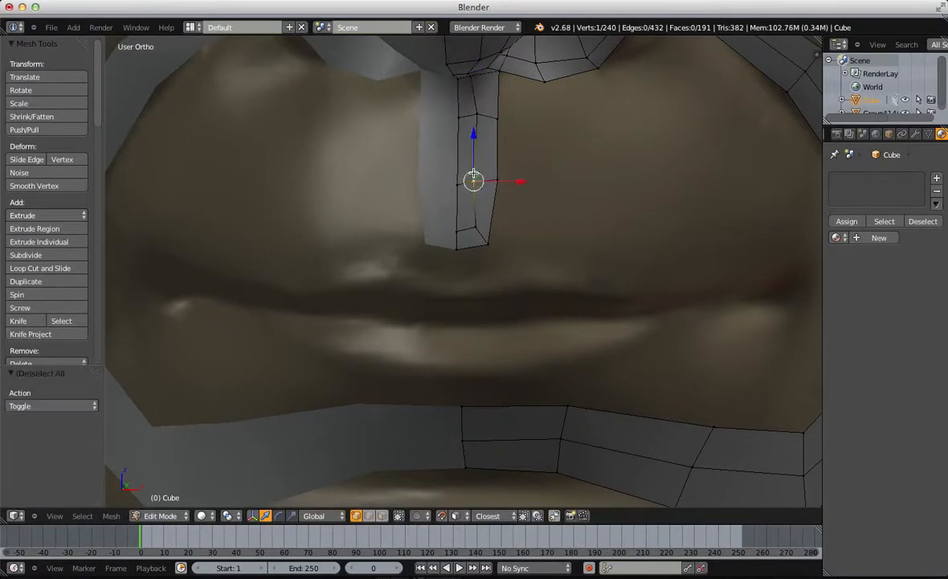
pyautogui.press('g')
pyautogui.click(484, 175)
pyautogui.scroll(-8, 517, 190)
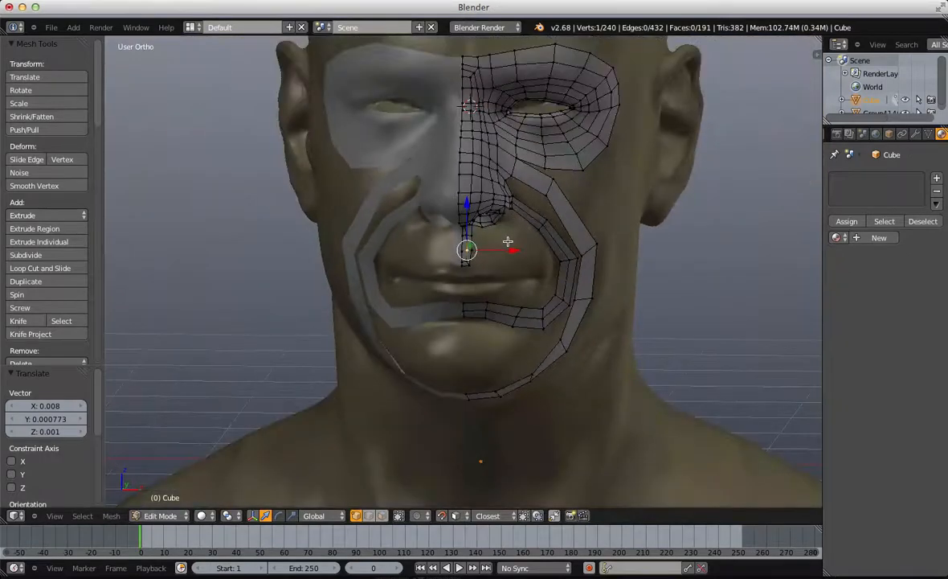
pyautogui.scroll(8, 470, 265)
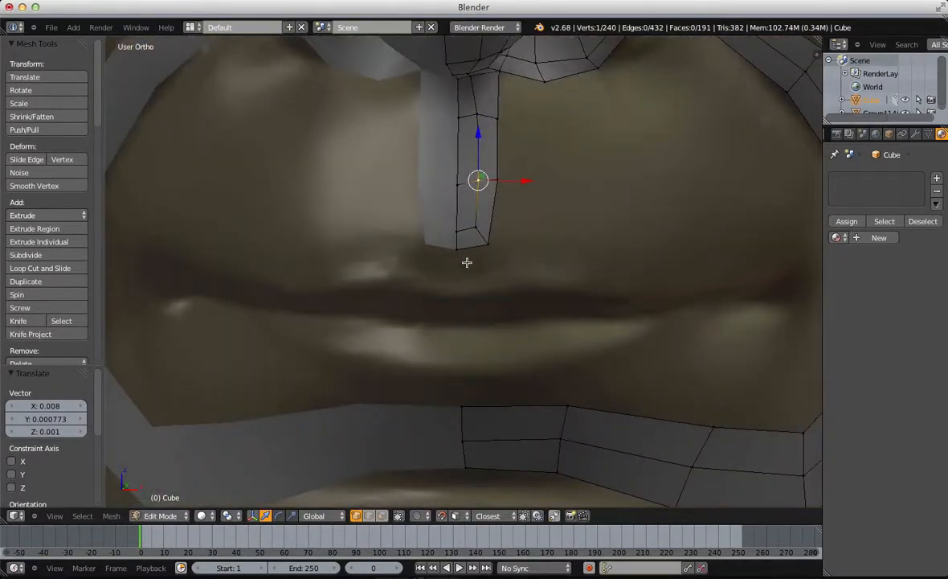
# Step: Compress the lower part of the philtrum strip vertically by scaling its vertices along Z
pyautogui.press('a')
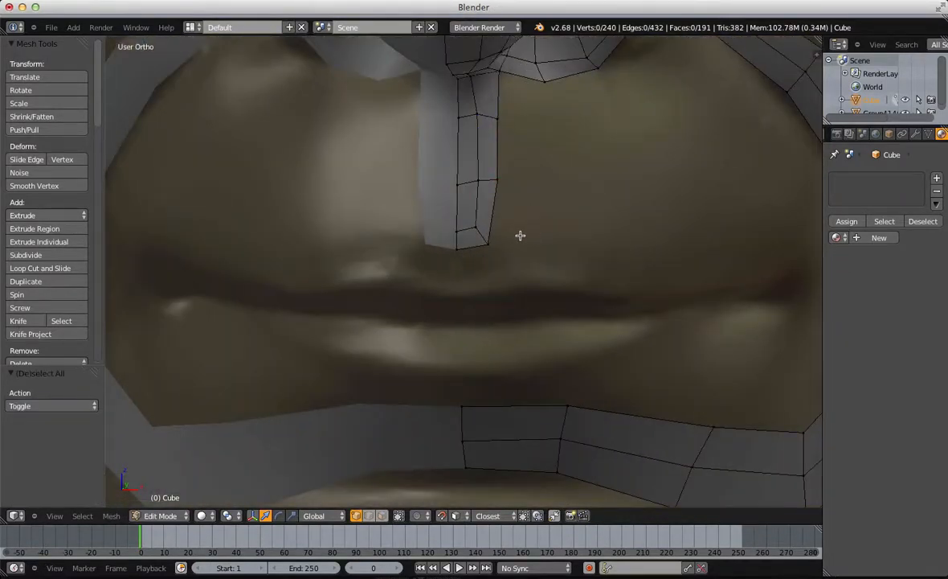
pyautogui.keyDown('shift'); pyautogui.moveTo(487, 247); pyautogui.dragTo(487, 187, button='middle'); pyautogui.keyUp('shift')
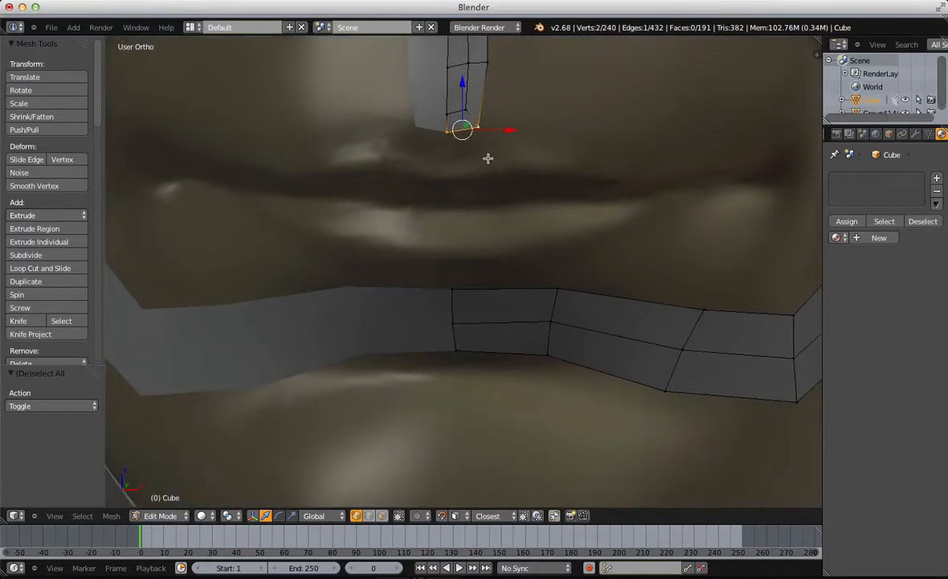
pyautogui.scroll(-2, 444, 146)
pyautogui.press('s')
pyautogui.press('z')
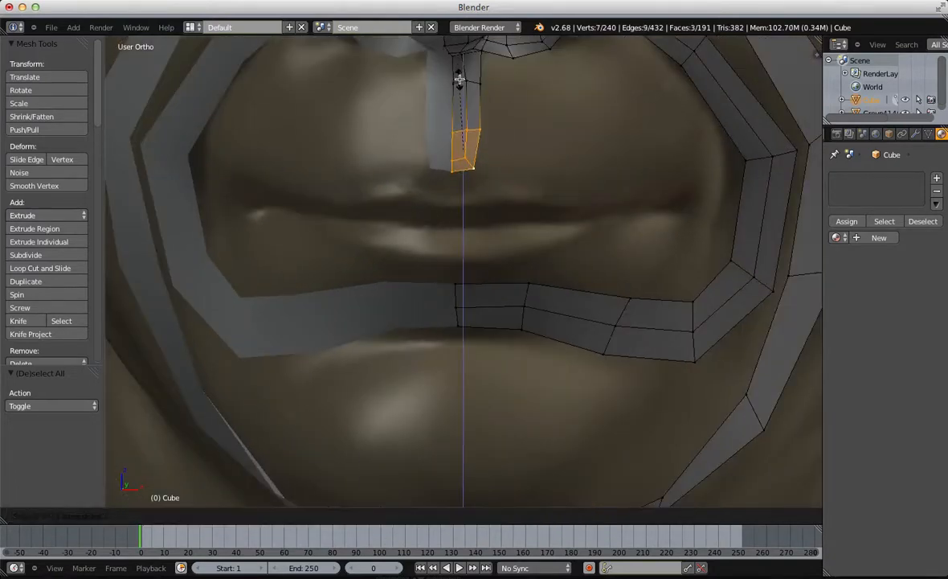
pyautogui.click(459, 79)
pyautogui.moveTo(466, 102); pyautogui.dragTo(465, 94)
pyautogui.press('a')
# Step: Extrude the philtrum strip's bottom edge a short way down toward the upper lip
pyautogui.press('b')
pyautogui.moveTo(480, 143); pyautogui.dragTo(448, 161)
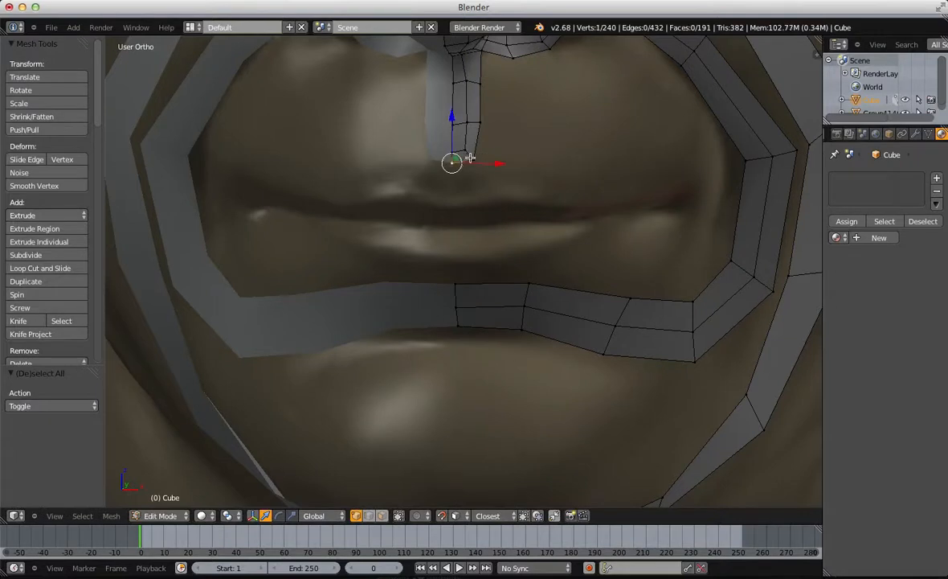
pyautogui.press('e')
pyautogui.click(480, 174)
pyautogui.press('r')
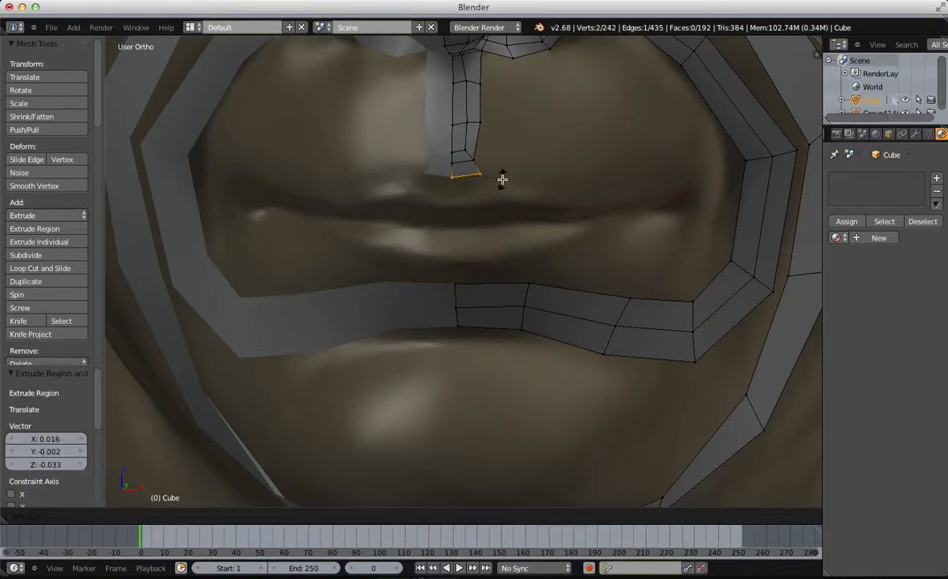
pyautogui.rightClick(501, 178)
pyautogui.press('a')
# Step: Extrude the outer side edge of the philtrum's lowest quad outward above the upper lip and rotate the new edge
pyautogui.moveTo(485, 164); pyautogui.dragTo(484, 160)
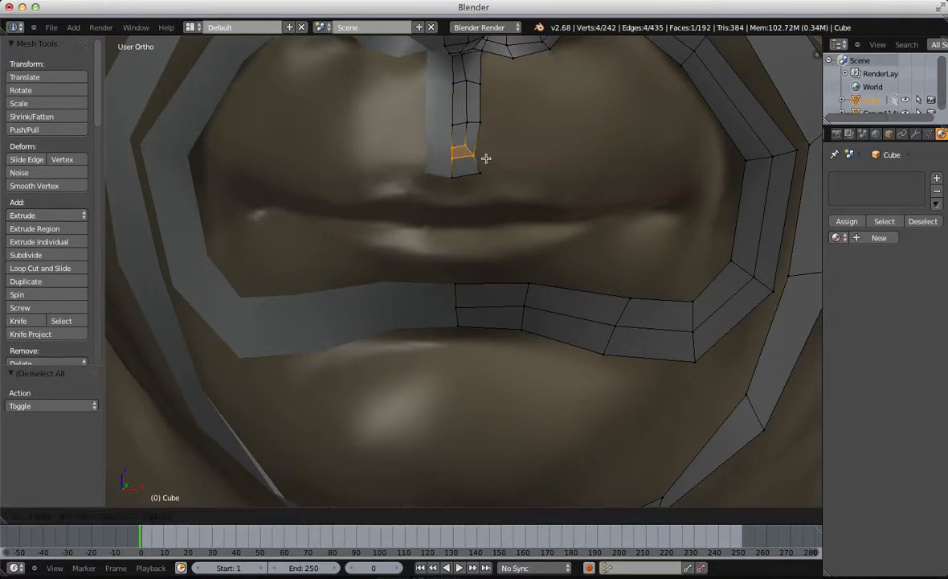
pyautogui.click(548, 164)
pyautogui.press('r')
pyautogui.click(542, 165)
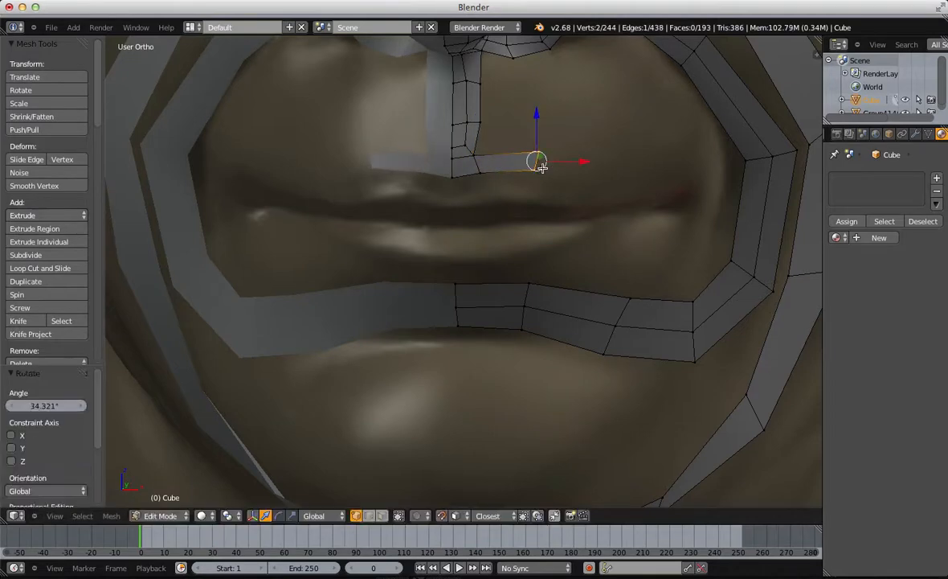
# Step: Extend the upper-lip strip with a long quad toward the mouth corner and angle its end edge
pyautogui.moveTo(541, 166); pyautogui.dragTo(513, 151, button='middle')
pyautogui.keyDown('ctrl'); pyautogui.click(661, 176); pyautogui.keyUp('ctrl')
pyautogui.press('g')
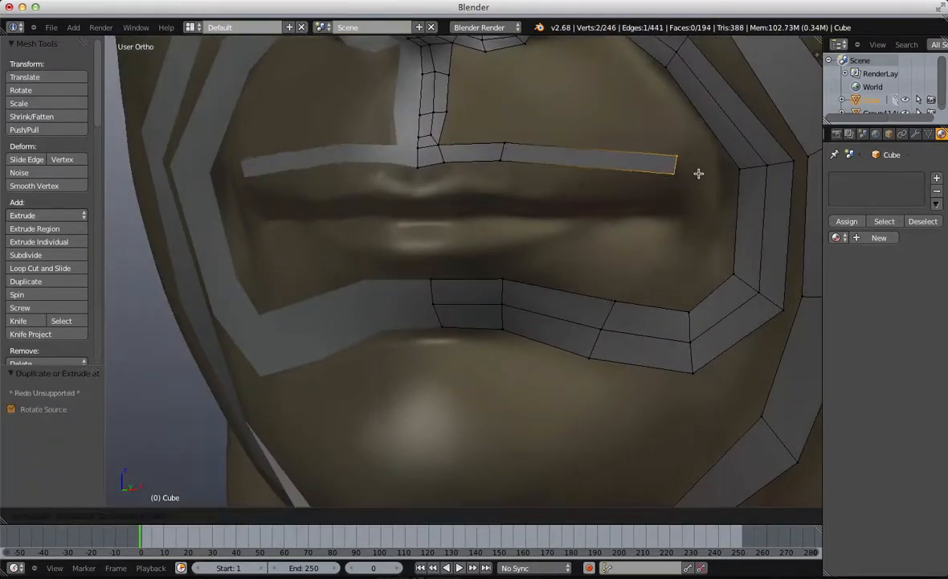
pyautogui.click(701, 183)
pyautogui.press('r')
pyautogui.click(716, 195)
# Step: Extrude two short quads around the mouth corner, rotating each new end edge to follow the turn
pyautogui.keyDown('ctrl'); pyautogui.click(707, 199); pyautogui.keyUp('ctrl')
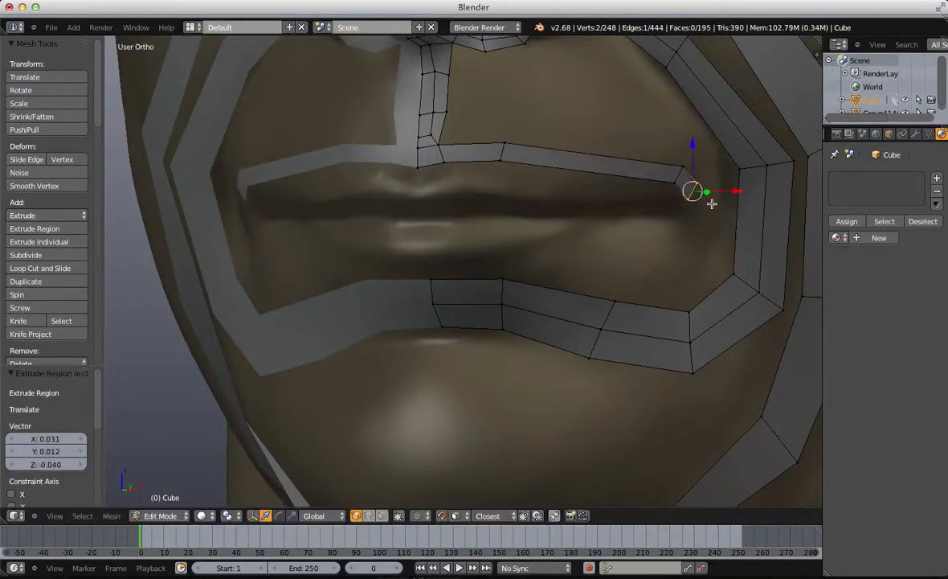
pyautogui.press('r')
pyautogui.click(718, 206)
pyautogui.press('g')
pyautogui.click(720, 212)
pyautogui.press('e')
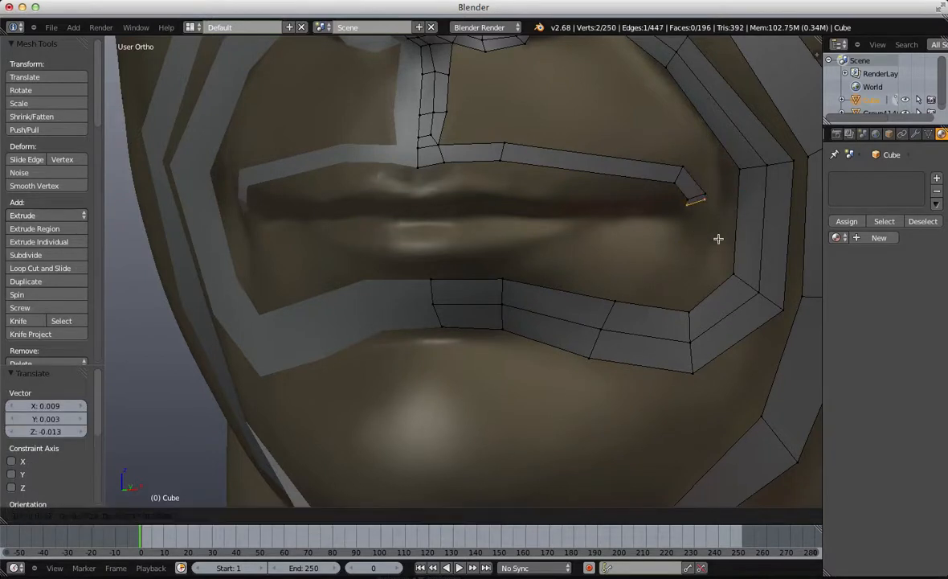
pyautogui.click(721, 240)
pyautogui.press('r')
pyautogui.click(705, 272)
# Step: Scale the mouth-corner vertices closer together along Z and shift the corner's upper crossing edge outward
pyautogui.press('b')
pyautogui.moveTo(658, 159); pyautogui.dragTo(722, 240)
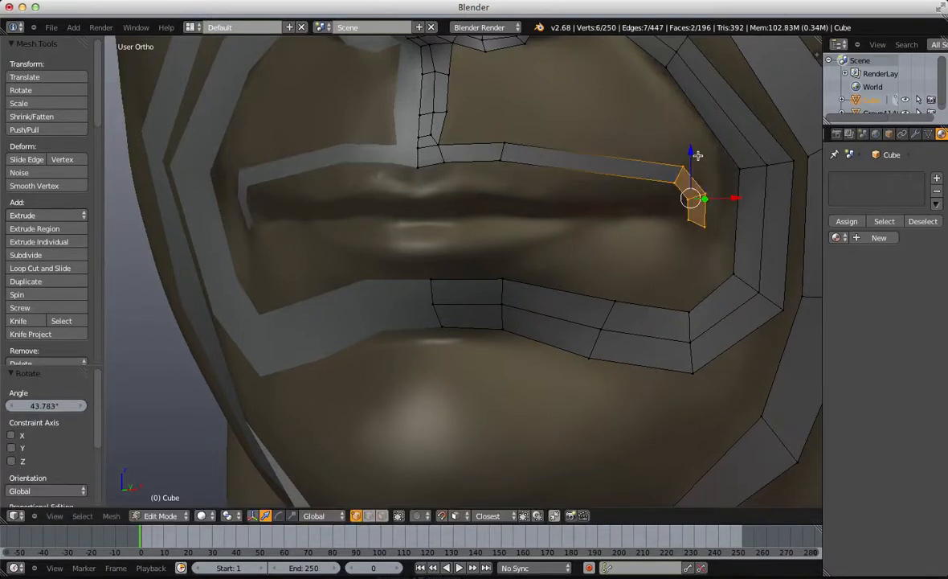
pyautogui.press('s')
pyautogui.press('z')
pyautogui.click(709, 184)
pyautogui.press('s')
pyautogui.press('z')
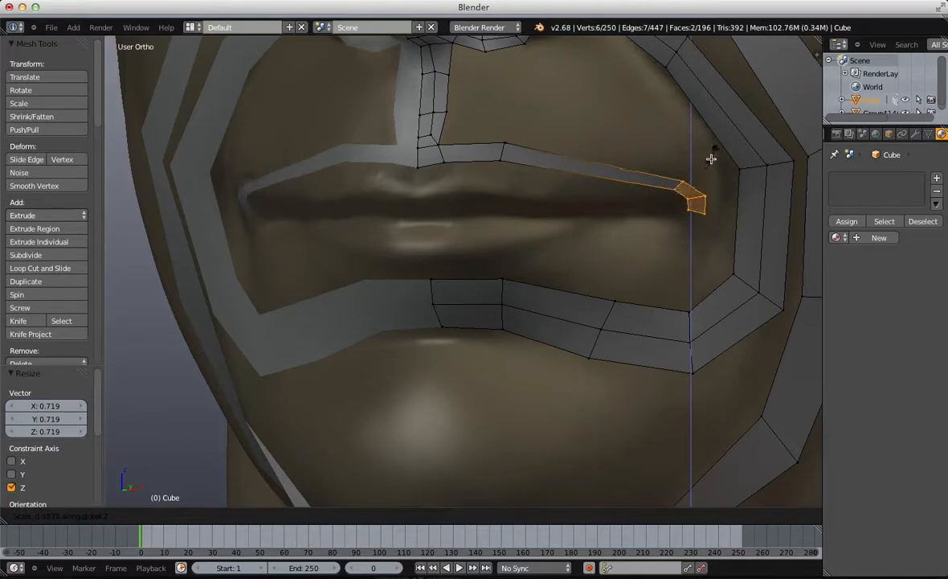
pyautogui.click(699, 181)
pyautogui.press('a')
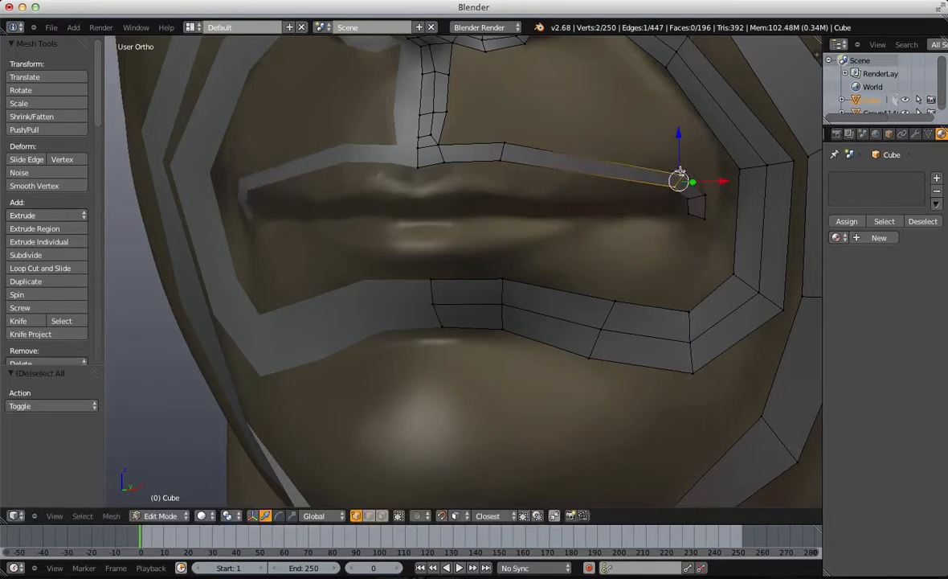
# Step: Extrude the corner's lower edge along the underside of the lower lip, then rotate and position the new end edge
pyautogui.press('e')
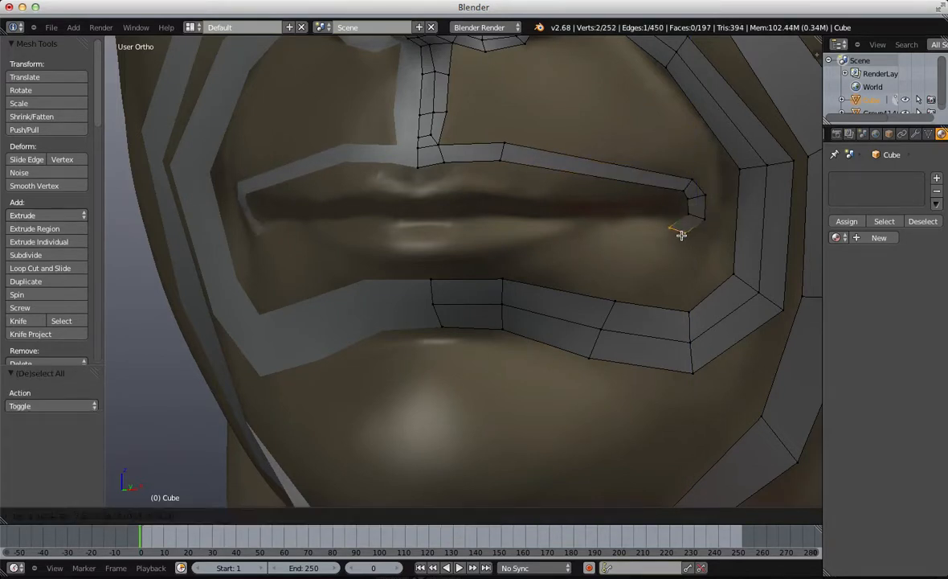
pyautogui.click(682, 233)
pyautogui.press('r')
pyautogui.click(681, 272)
pyautogui.press('g')
pyautogui.click(533, 242)
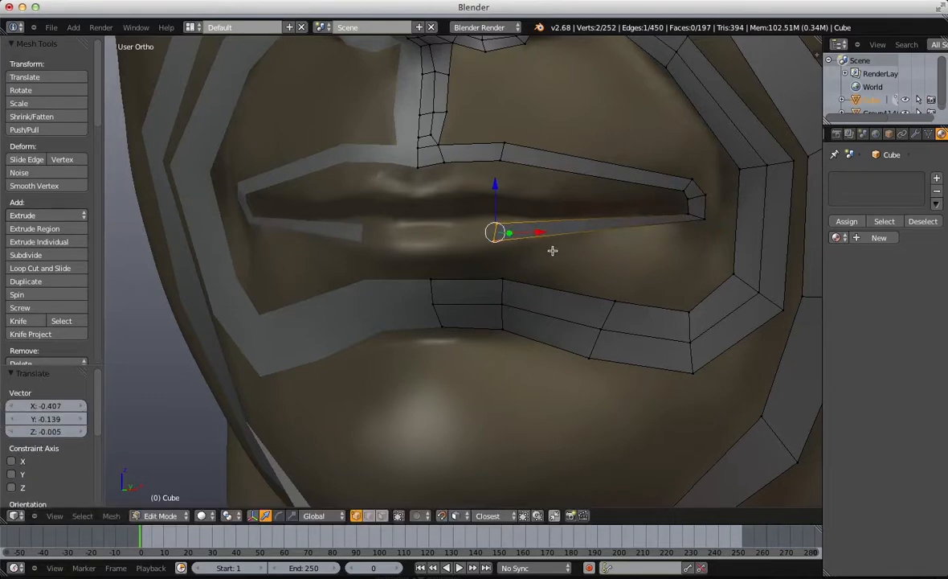
pyautogui.press('r')
pyautogui.click(561, 229)
pyautogui.press('g')
pyautogui.click(584, 255)
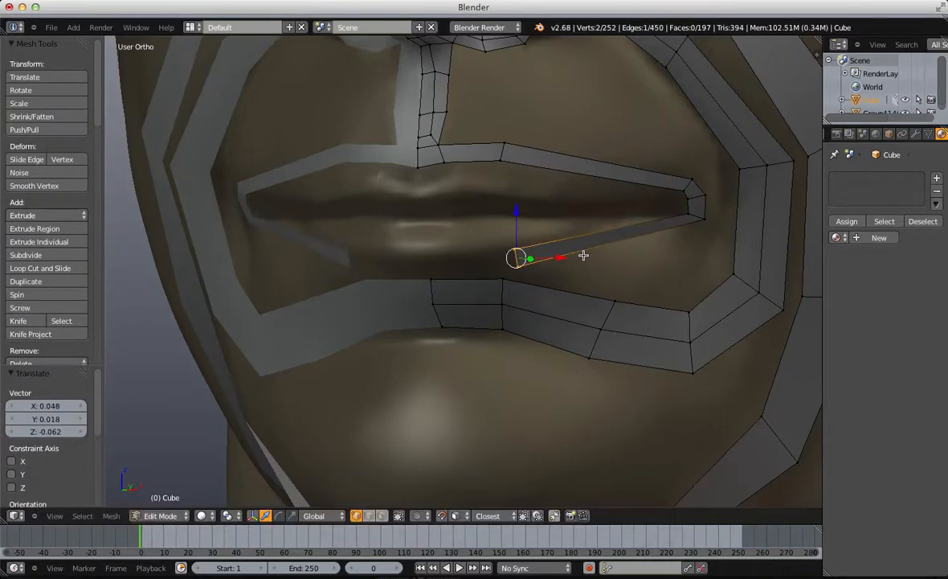
# Step: Extrude the lower-lip strip's end edge to the face's centre line
pyautogui.keyDown('shift'); pyautogui.moveTo(554, 269); pyautogui.dragTo(584, 212, button='middle'); pyautogui.keyUp('shift')
pyautogui.scroll(2, 584, 212)
pyautogui.moveTo(510, 229); pyautogui.dragTo(522, 205, button='middle')
pyautogui.press('e')
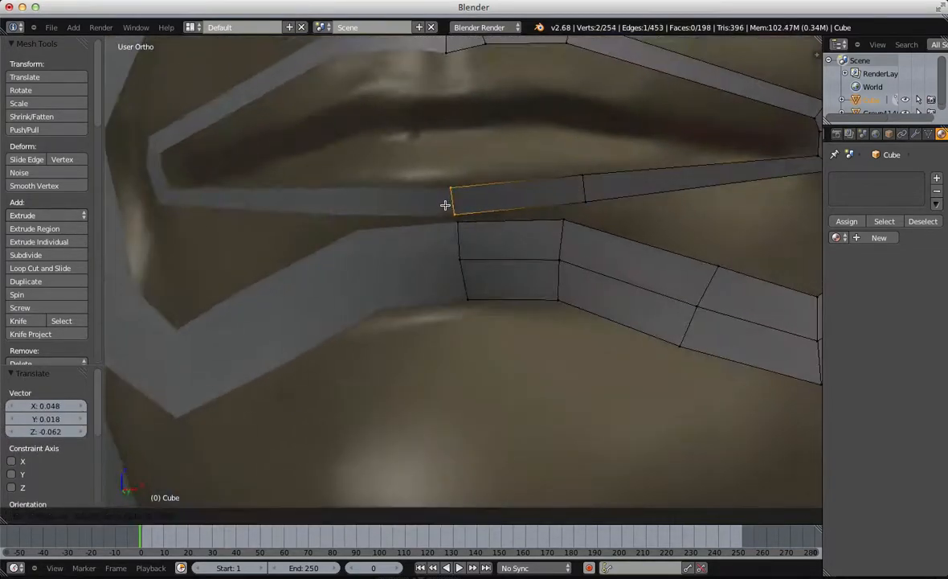
pyautogui.click(447, 203)
# Step: Fill the central gap between the lower-lip strip and the chin-side loop, and shift the strip's nearby bottom vertex inward
pyautogui.press('a')
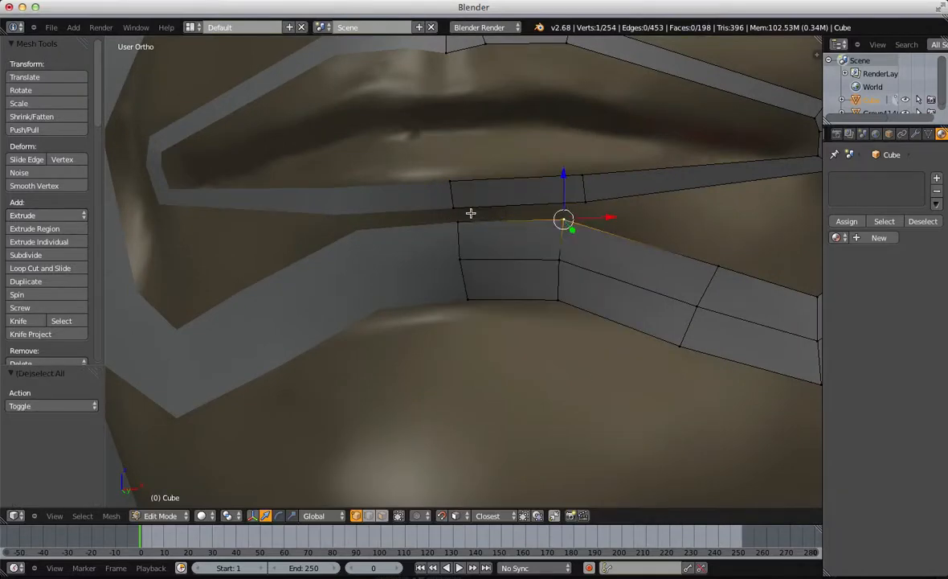
pyautogui.press('f')
pyautogui.press('a')
pyautogui.moveTo(576, 195); pyautogui.dragTo(558, 197, button='right')
pyautogui.press('a')
# Step: Lower the two bottom vertices beneath the philtrum to meet the upper lip's border
pyautogui.scroll(-3, 567, 165)
pyautogui.keyDown('shift'); pyautogui.moveTo(571, 156); pyautogui.dragTo(518, 266, button='middle'); pyautogui.keyUp('shift')
pyautogui.scroll(4, 552, 226)
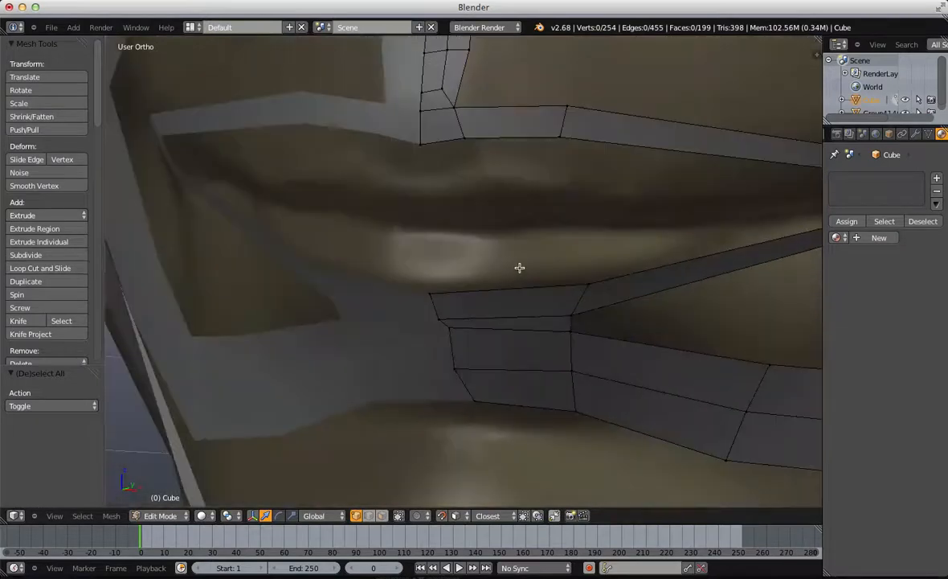
pyautogui.scroll(-1, 517, 263)
pyautogui.press('b')
pyautogui.moveTo(420, 151); pyautogui.dragTo(485, 169)
pyautogui.press('g')
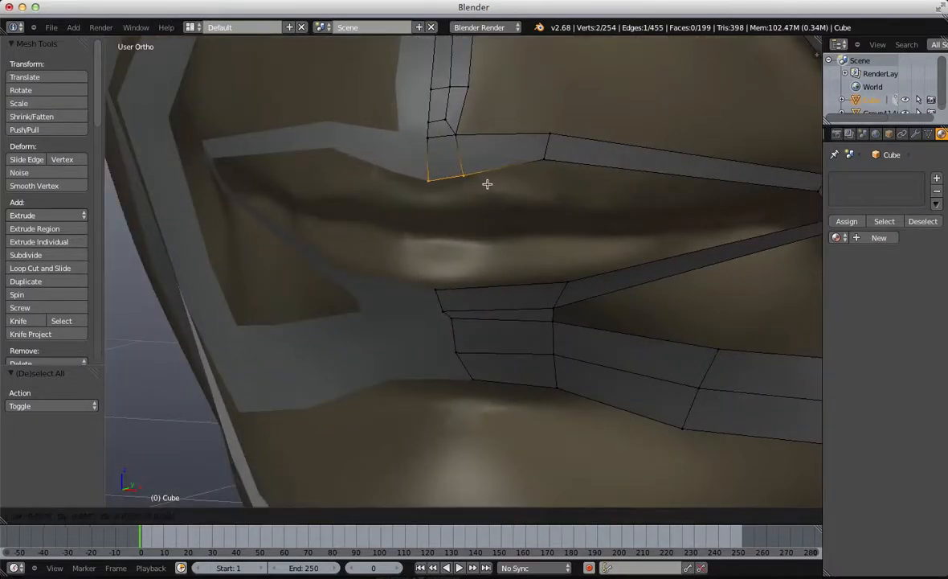
pyautogui.click(490, 175)
pyautogui.press('a')
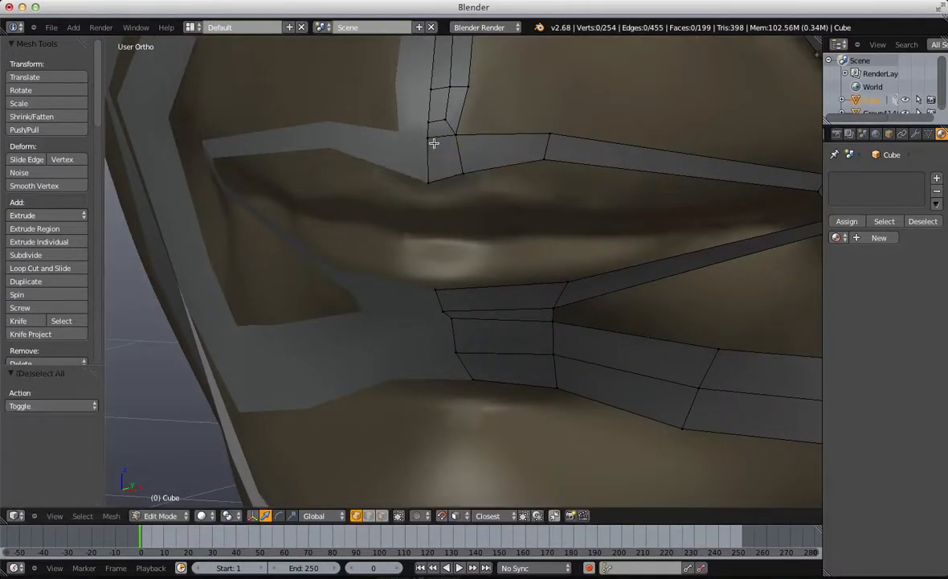
# Step: Lower the next bottom-edge vertex of the upper-lip strip toward the lip border
pyautogui.rightClick(560, 160)
pyautogui.press('g')
pyautogui.click(564, 176)
pyautogui.press('a')
# Step: Insert two edge loops across the long upper-lip quad, then move and rotate them to follow the lip's curve
pyautogui.scroll(-2, 613, 193)
pyautogui.hotkey('ctrl', 'r')
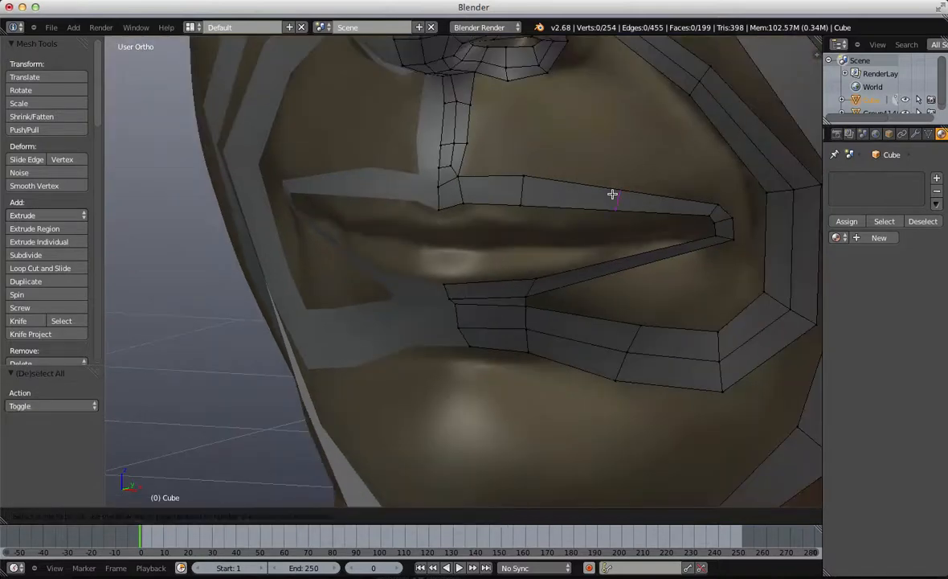
pyautogui.click(612, 194)
pyautogui.press('g')
pyautogui.click(608, 205)
pyautogui.press('r')
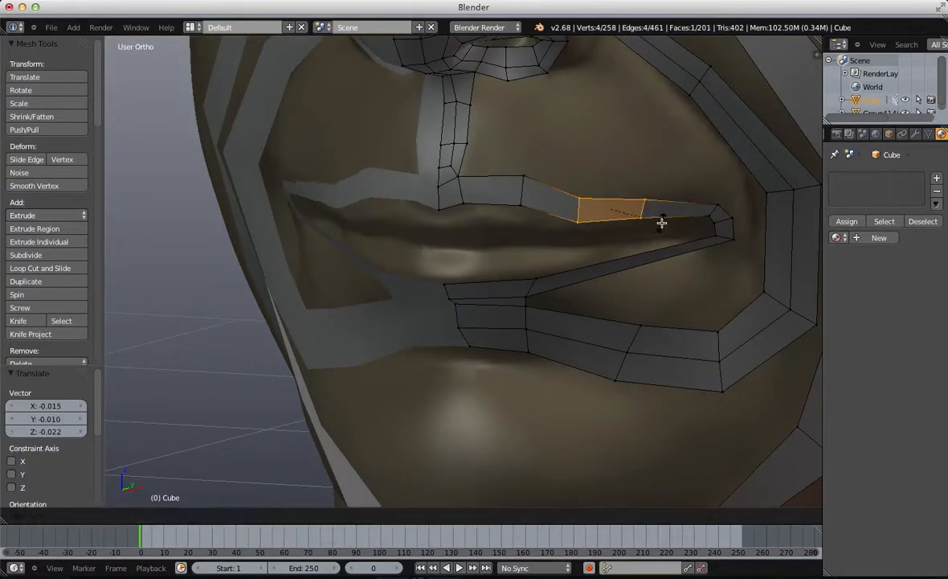
pyautogui.click(661, 225)
pyautogui.press('a')
# Step: Shift the upper-lip strip's crossing edge nearest the philtrum slightly inward
pyautogui.moveTo(661, 226); pyautogui.dragTo(515, 155, button='middle')
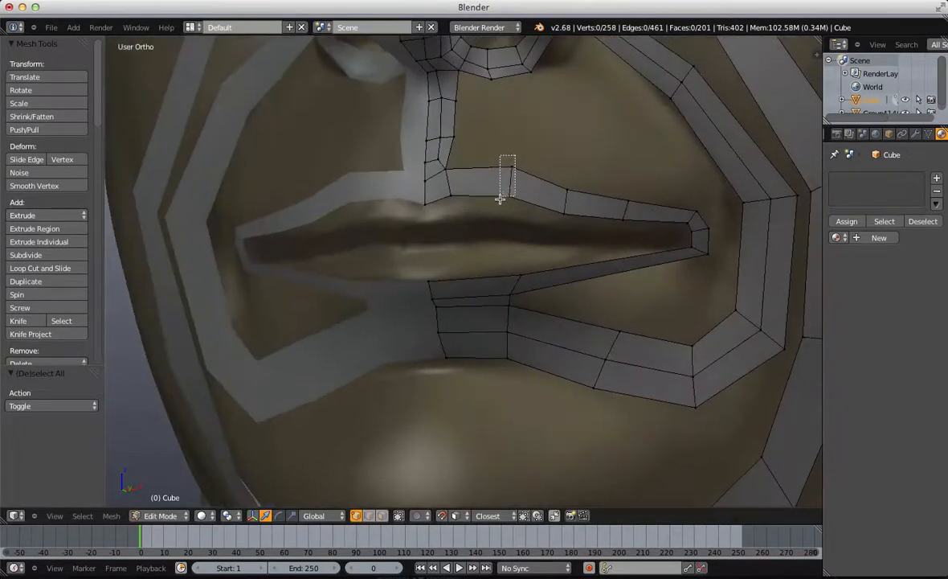
pyautogui.moveTo(499, 199); pyautogui.dragTo(513, 195)
pyautogui.press('a')
# Step: Insert two edge loops across the long lower-lip quad and lower them to curve the strip
pyautogui.moveTo(593, 256); pyautogui.dragTo(502, 278, button='middle')
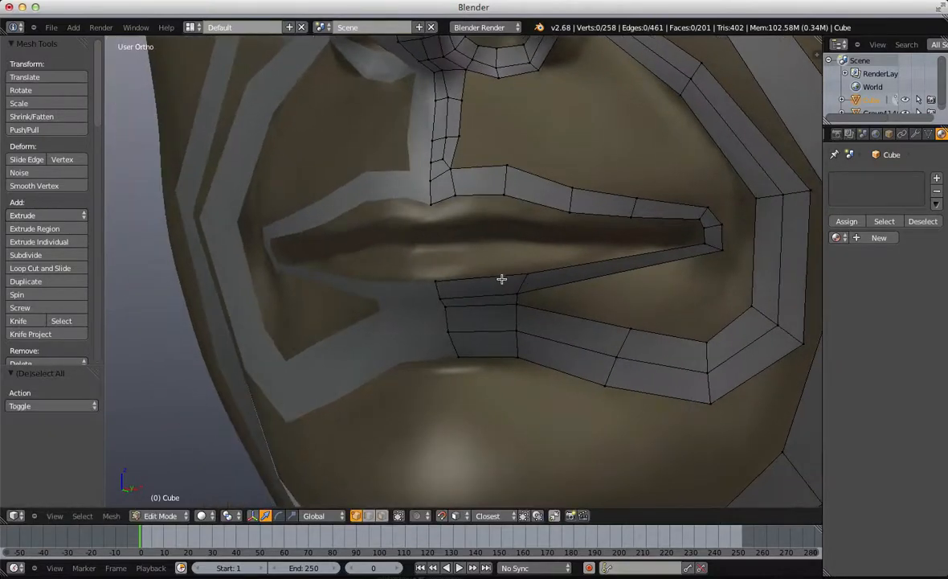
pyautogui.hotkey('ctrl', 'r')
pyautogui.scroll(1, 627, 265)
pyautogui.click(627, 265)
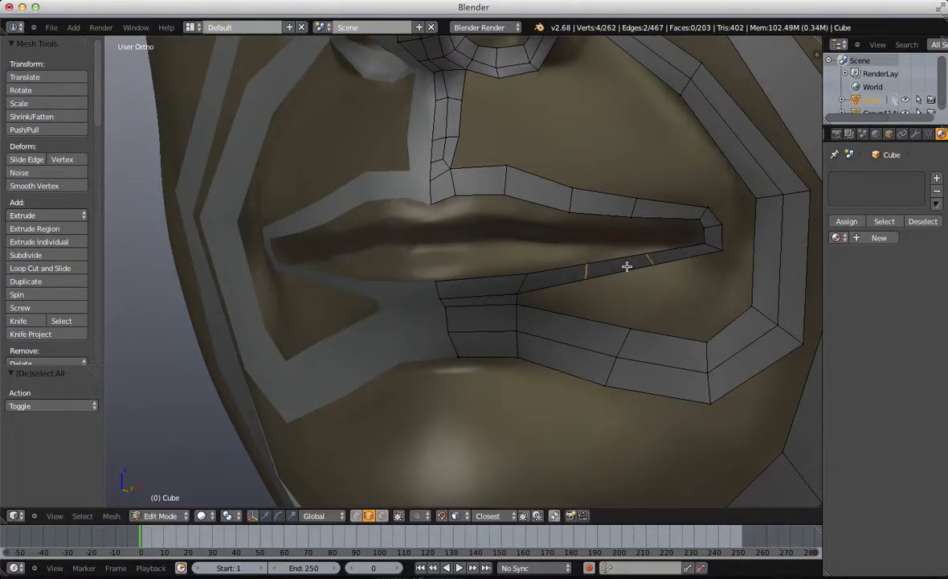
pyautogui.click(627, 265)
pyautogui.press('g')
pyautogui.click(627, 272)
pyautogui.press('a')
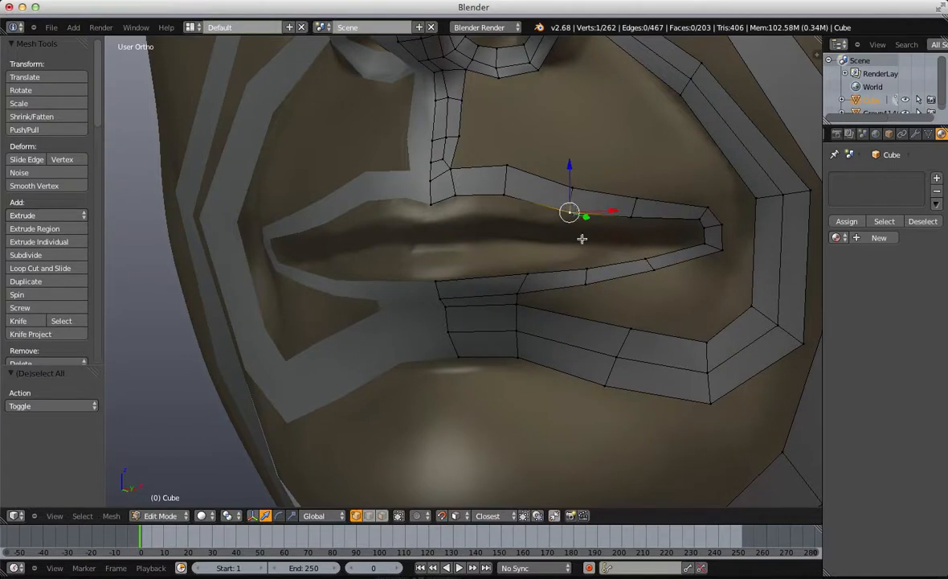
# Step: Try filling a face across the mouth opening between the upper-lip and lower-lip strips, and undo it
pyautogui.keyDown('shift'); pyautogui.rightClick(631, 217); pyautogui.keyUp('shift')
pyautogui.press('f')
pyautogui.press('a')
pyautogui.hotkey('ctrl', 'z')
pyautogui.hotkey('ctrl', 'z')
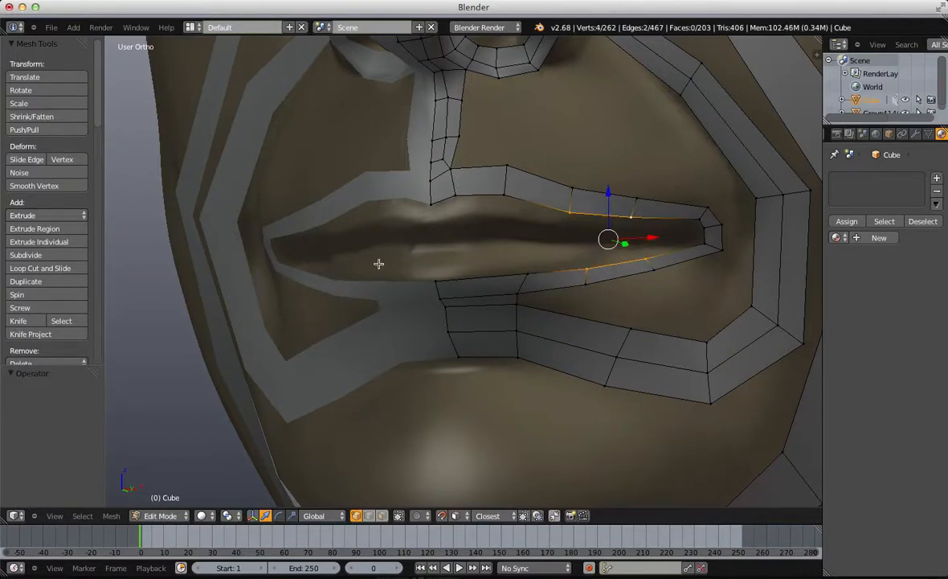
# Step: Adjust three upper-edge vertices of the lower-lip strip inward and upward to follow the lip contour
pyautogui.press('a')
pyautogui.scroll(1, 411, 238)
pyautogui.rightClick(546, 276)
pyautogui.press('g')
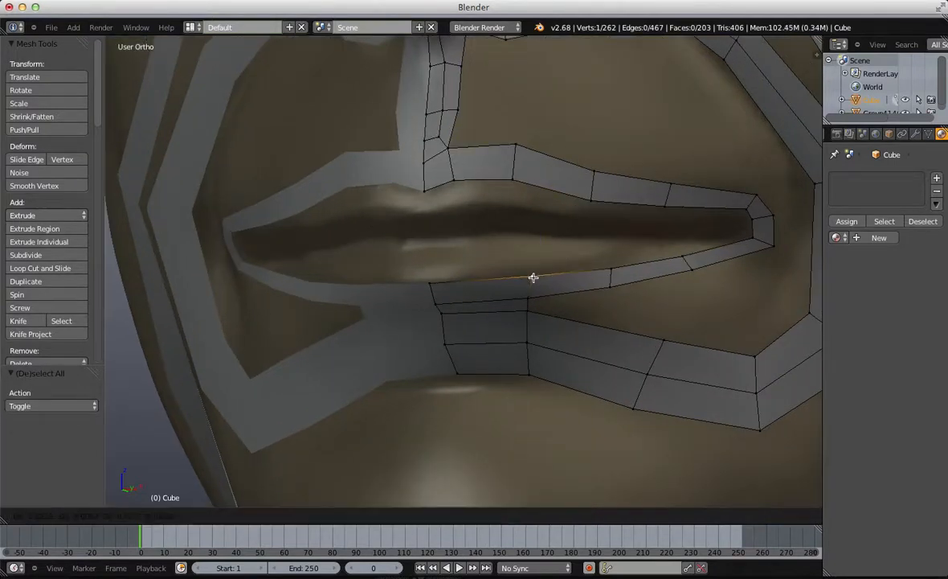
pyautogui.click(533, 278)
pyautogui.press('a')
pyautogui.rightClick(613, 264)
pyautogui.press('g')
pyautogui.click(608, 259)
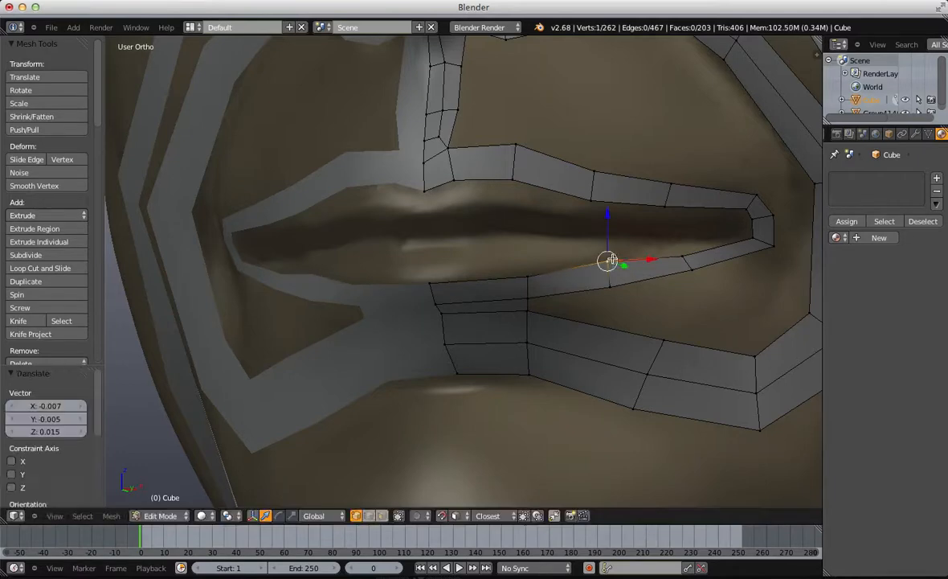
pyautogui.rightClick(684, 256)
pyautogui.press('g')
pyautogui.click(676, 248)
pyautogui.press('a')
# Step: Lower the central edge two rows beneath the lower lip to even out the quad heights
pyautogui.scroll(-6, 675, 249)
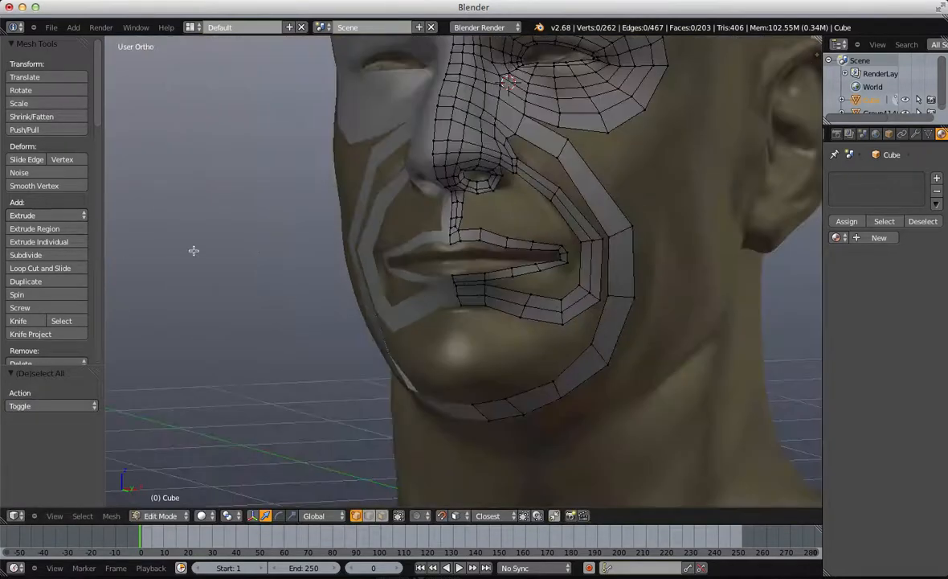
pyautogui.moveTo(193, 250); pyautogui.dragTo(269, 222, button='middle')
pyautogui.scroll(5, 528, 246)
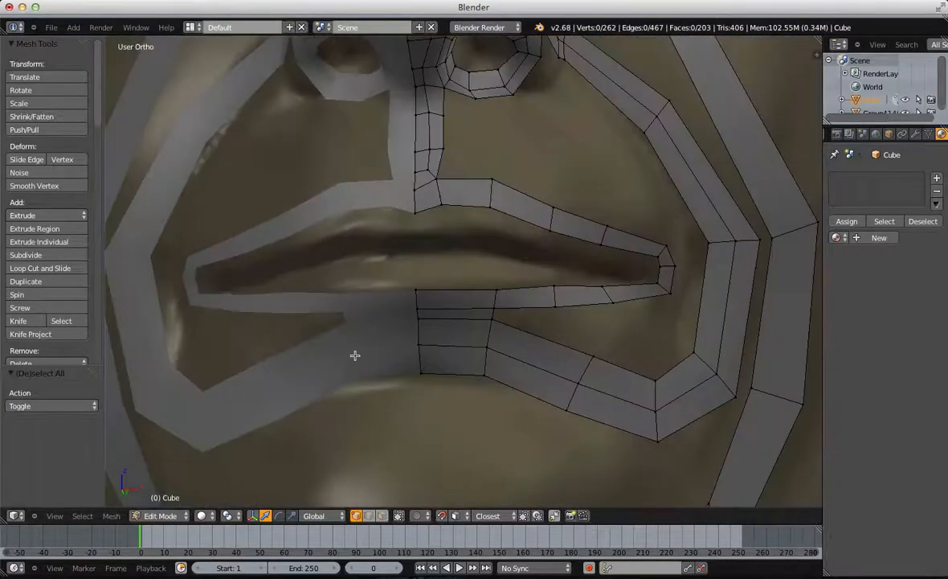
pyautogui.keyDown('shift'); pyautogui.rightClick(487, 322); pyautogui.keyUp('shift')
pyautogui.press('g')
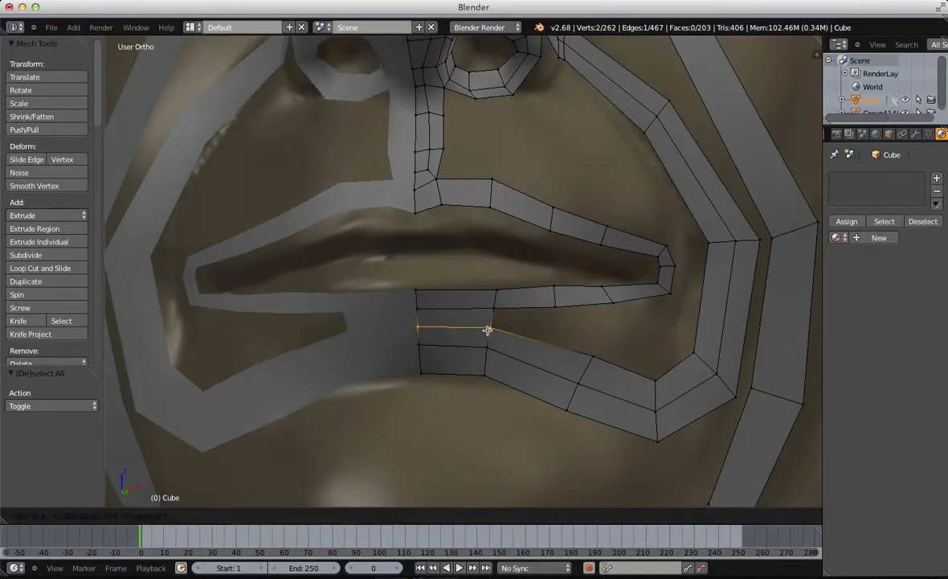
pyautogui.rightClick(488, 329)
# Step: Fill a new row of quads beneath the lower-lip strip from the centre faces out to the mouth corner
pyautogui.rightClick(493, 309)
pyautogui.press('f')
pyautogui.press('g')
pyautogui.click(585, 339)
pyautogui.press('a')
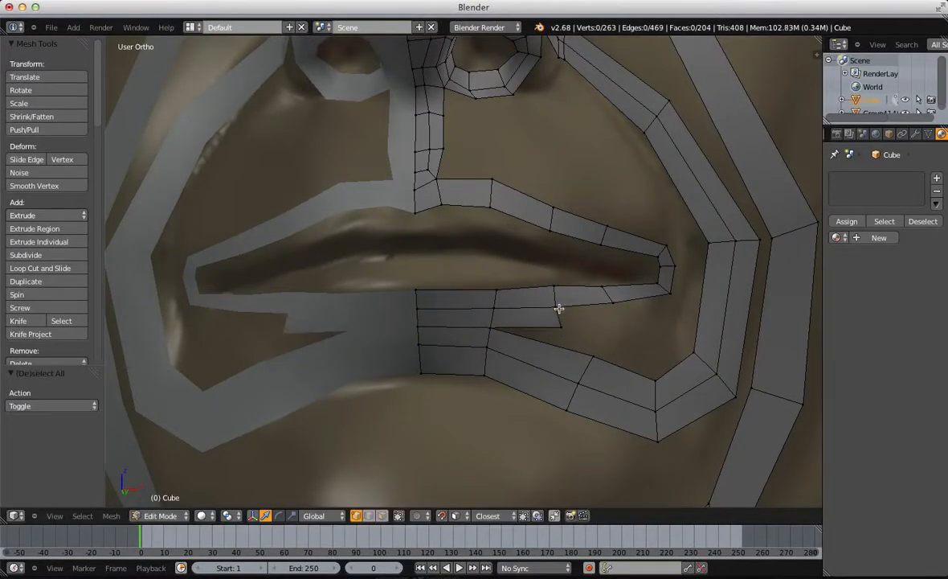
pyautogui.rightClick(558, 308)
pyautogui.press('f')
pyautogui.rightClick(615, 302)
pyautogui.press('f')
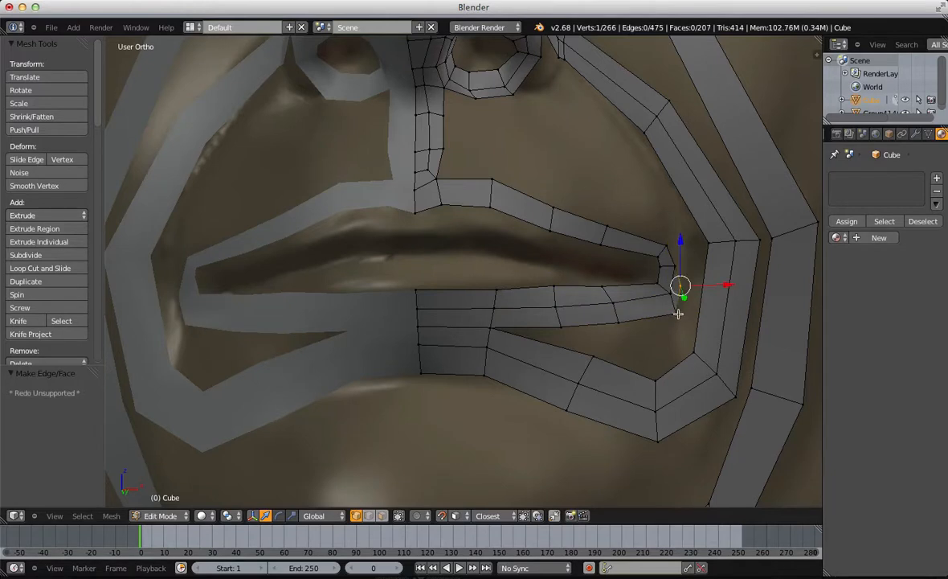
# Step: Nudge the lower-edge vertices of the lower-lip strip near the mouth corner to smooth its outline
pyautogui.press('a')
pyautogui.rightClick(618, 322)
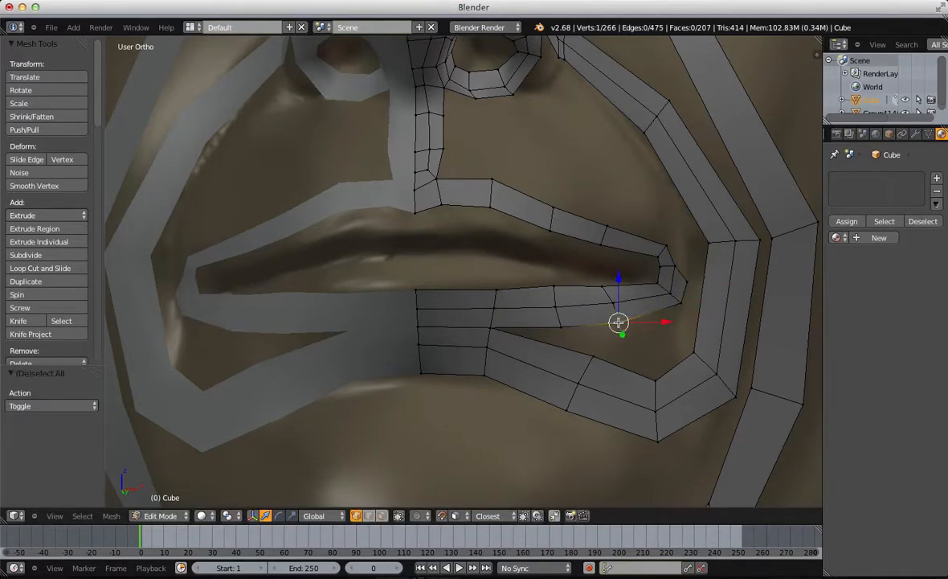
pyautogui.press('a')
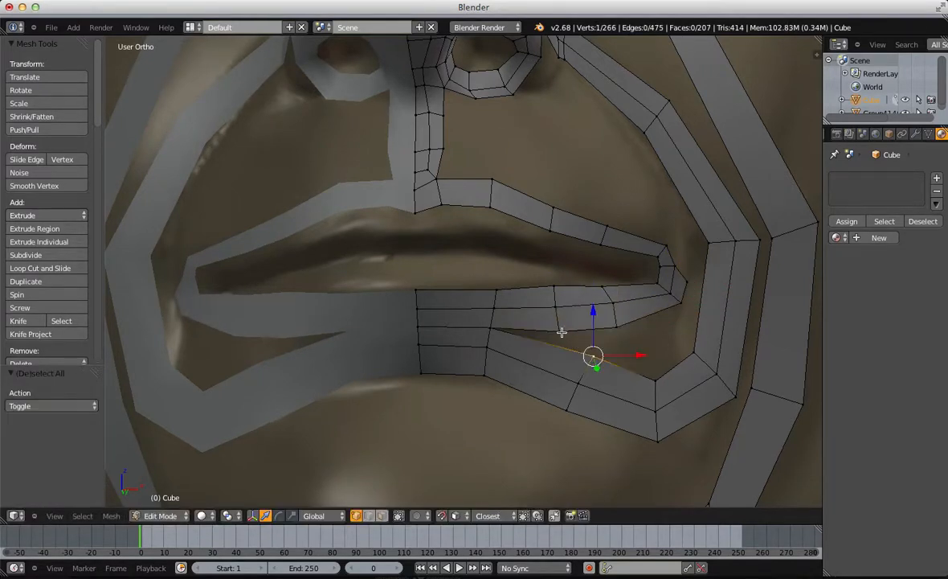
# Step: Try merging the lower-lip strip's bottom vertex with the nearest vertex of the loop beneath it at center, and undo the merge
pyautogui.keyDown('shift'); pyautogui.rightClick(562, 332); pyautogui.keyUp('shift')
pyautogui.press('w')
pyautogui.click(562, 335)
pyautogui.hotkey('ctrl', 'z')
pyautogui.press('w')
pyautogui.click(590, 274)
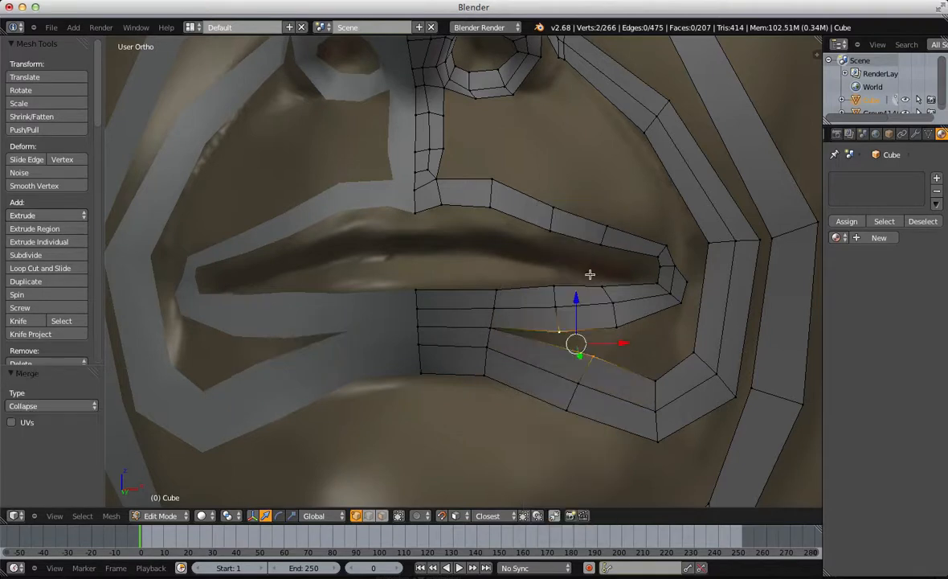
pyautogui.press('w')
pyautogui.click(555, 303)
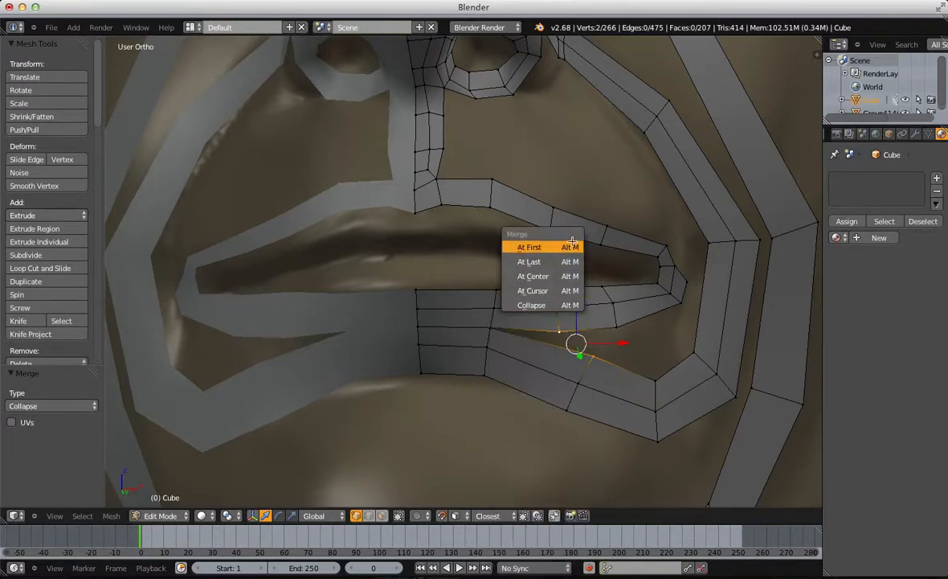
pyautogui.click(560, 276)
pyautogui.press('a')
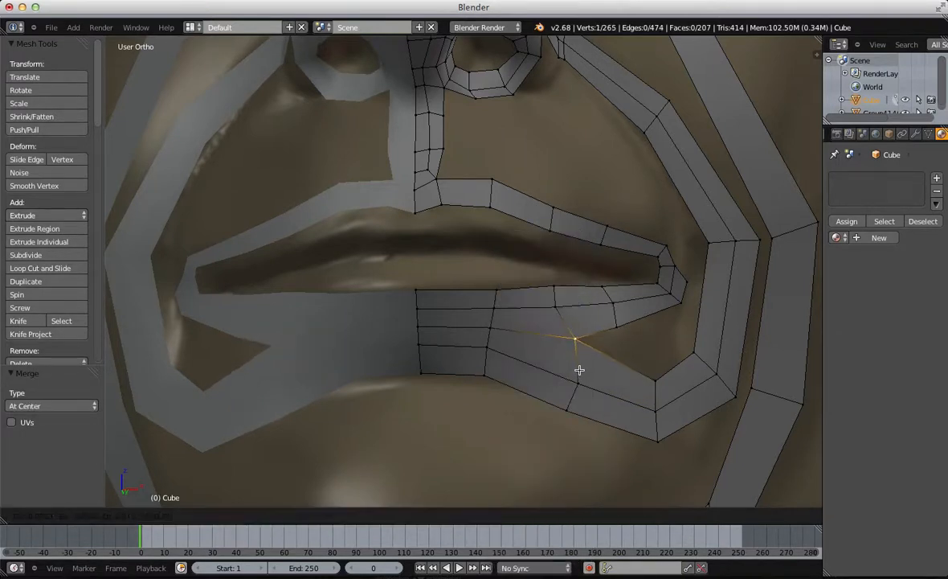
pyautogui.hotkey('ctrl', 'z')
pyautogui.hotkey('ctrl', 'z')
pyautogui.press('a')
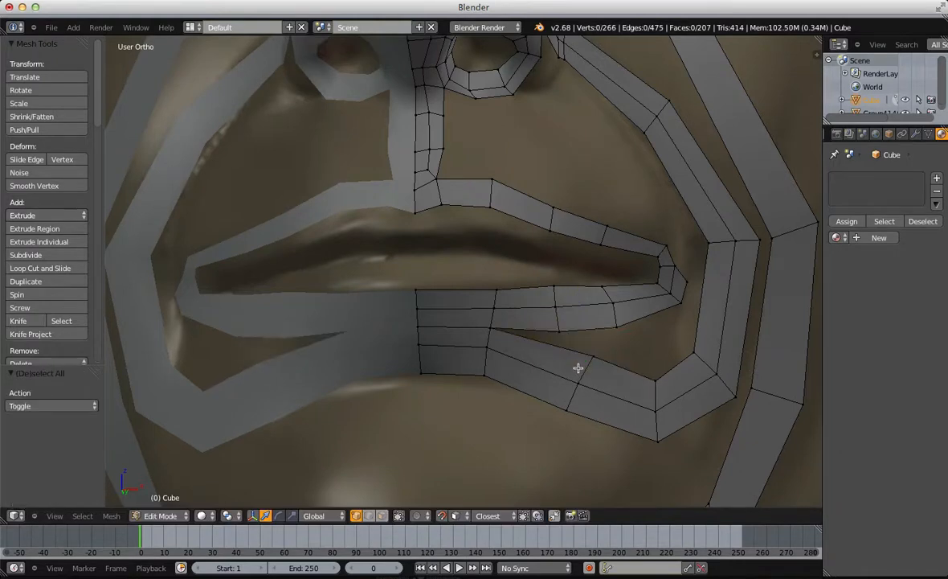
# Step: Rip the central edge shared by the lower-lip strip and the loop beneath it, and move the detached central edges slightly down
pyautogui.hotkey('ctrl', 'Tab')
pyautogui.click(518, 332)
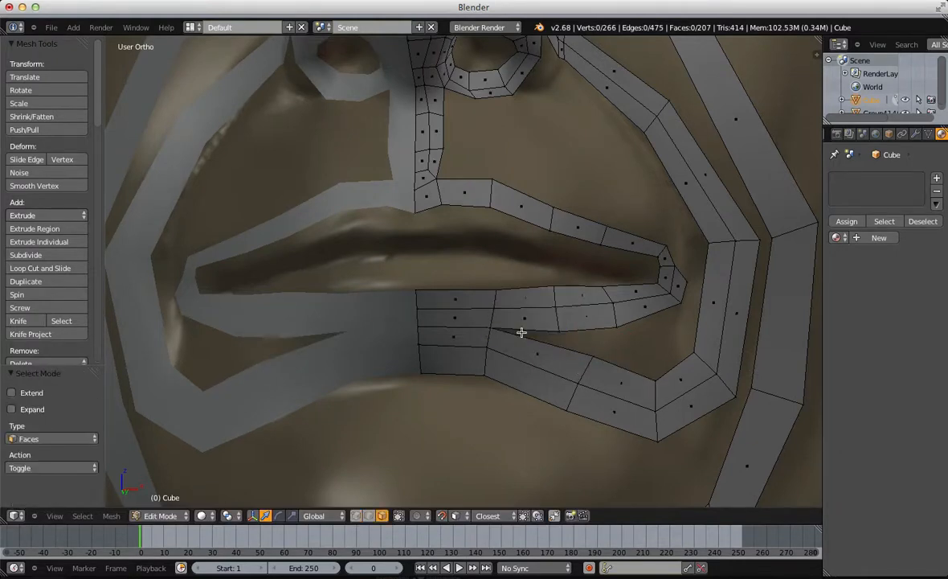
pyautogui.hotkey('ctrl', 'Tab')
pyautogui.click(474, 320)
pyautogui.rightClick(475, 328)
pyautogui.hotkey('shift', 'd')
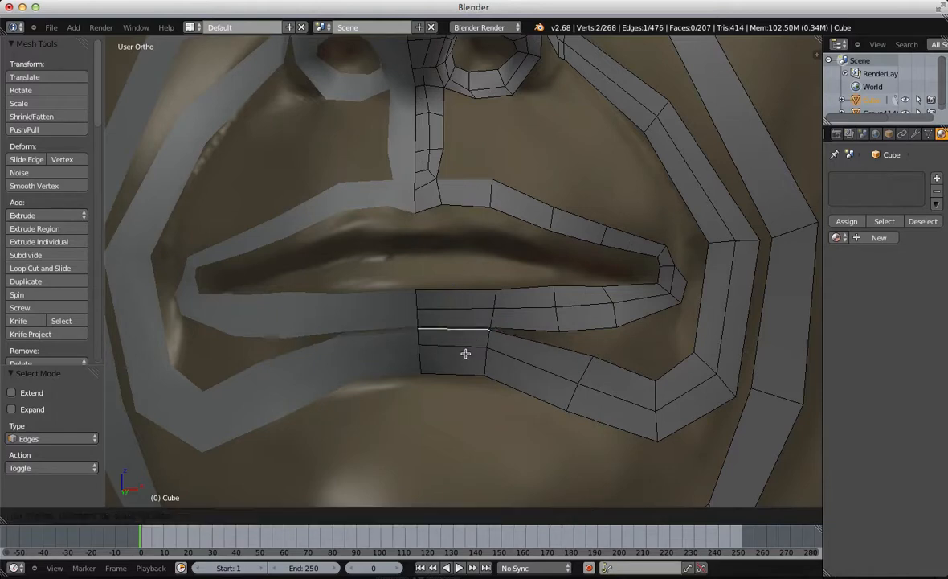
pyautogui.rightClick(465, 356)
pyautogui.press('g')
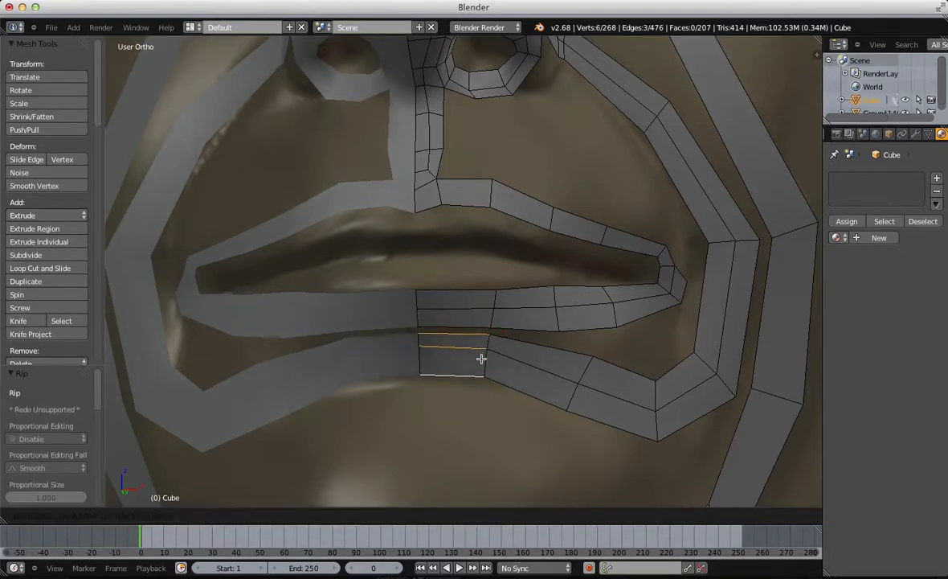
pyautogui.click(482, 363)
pyautogui.press('a')
# Step: Raise the outermost vertex of the lip loop at the mouth corner to prepare the turn onto the upper lip
pyautogui.moveTo(693, 273); pyautogui.dragTo(622, 310, button='middle')
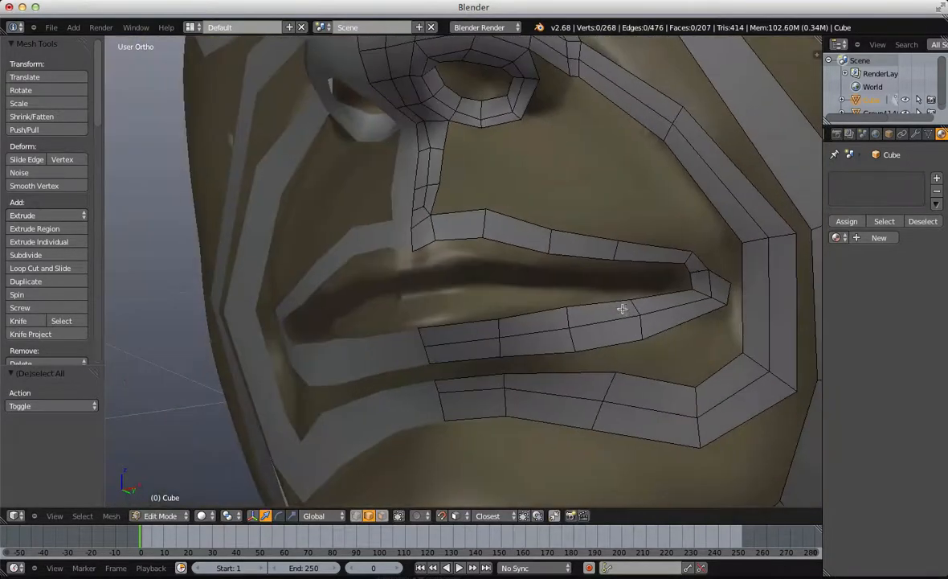
pyautogui.hotkey('ctrl', 'Tab')
pyautogui.click(706, 259)
pyautogui.rightClick(730, 282)
pyautogui.press('g')
pyautogui.click(737, 259)
pyautogui.press('a')
# Step: Fill quads from the mouth corner around onto the upper-lip strip, positioning each new vertex above the existing edge
pyautogui.rightClick(712, 269)
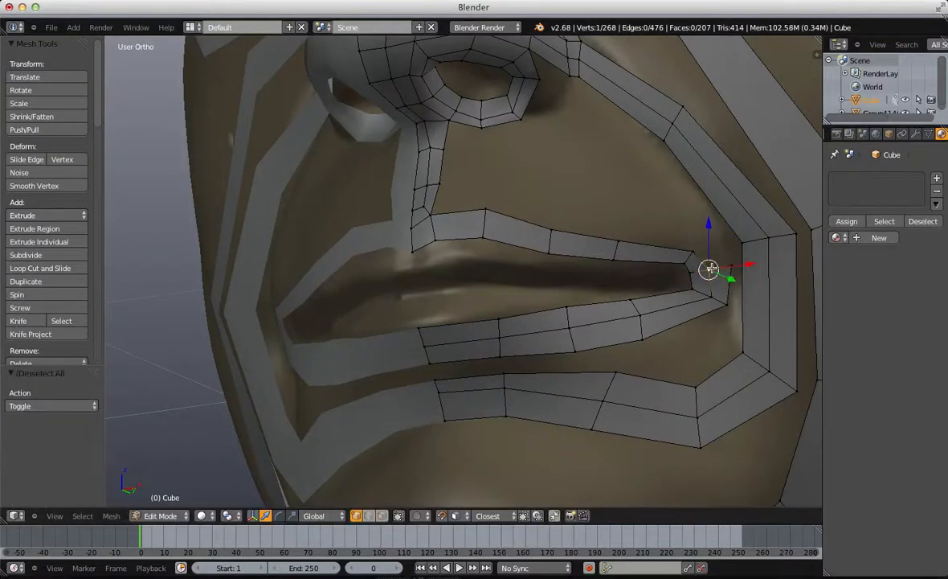
pyautogui.press('f')
pyautogui.press('g')
pyautogui.click(726, 223)
pyautogui.press('a')
pyautogui.rightClick(696, 247)
pyautogui.press('f')
pyautogui.press('g')
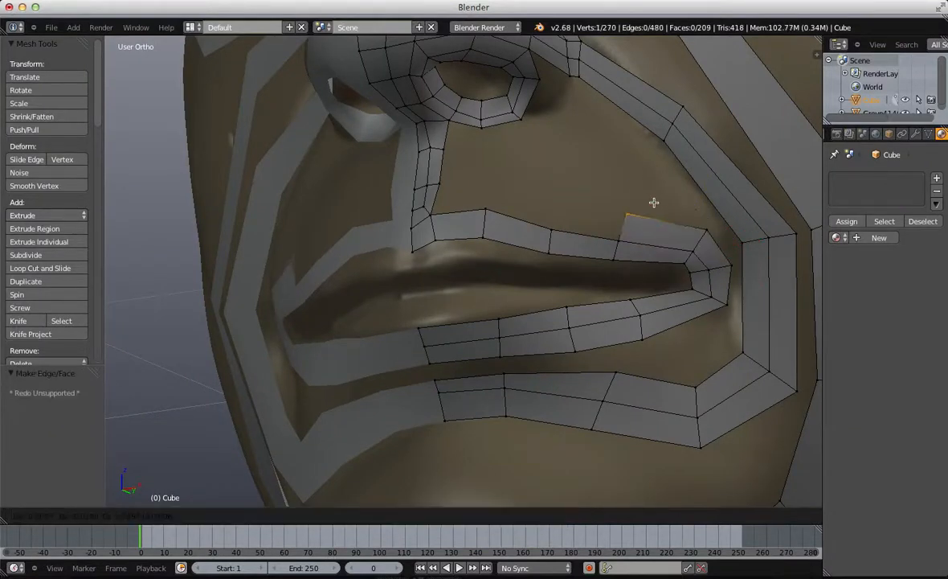
pyautogui.click(655, 201)
# Step: Continue the row of quads along the top of the upper-lip strip until it joins the philtrum strip
pyautogui.press('a')
pyautogui.rightClick(625, 242)
pyautogui.press('f')
pyautogui.press('g')
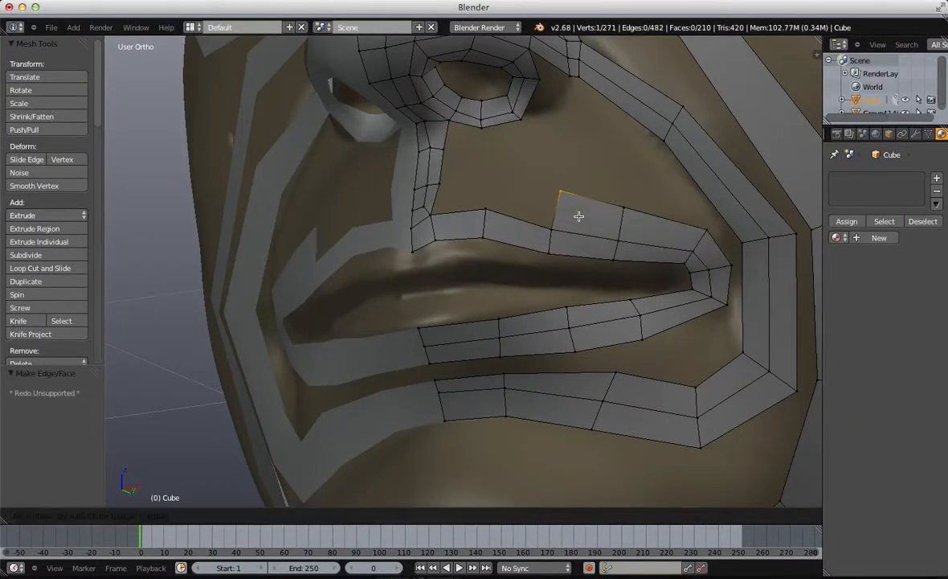
pyautogui.click(577, 213)
pyautogui.press('a')
pyautogui.moveTo(561, 212); pyautogui.dragTo(498, 205, button='middle')
pyautogui.rightClick(463, 203)
pyautogui.press('f')
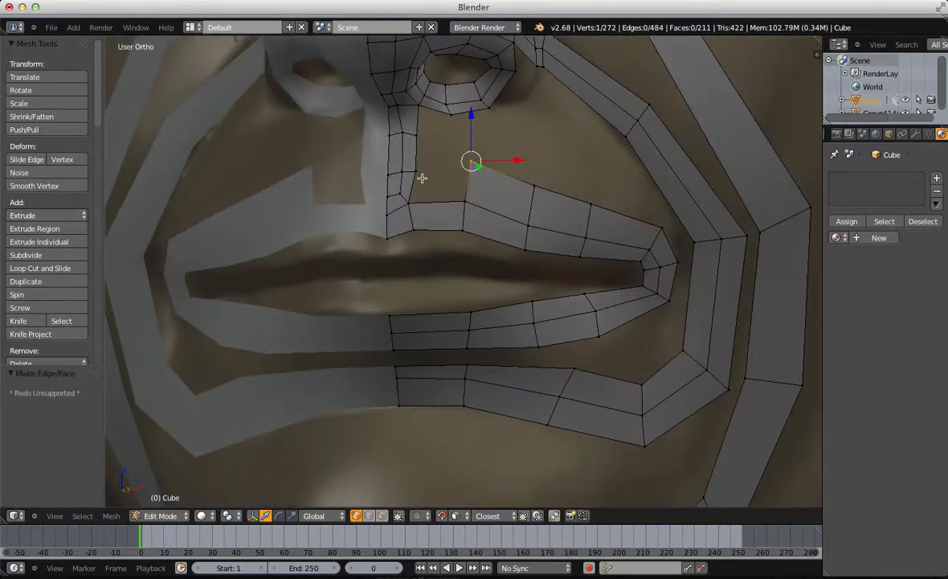
pyautogui.press('f')
pyautogui.press('a')
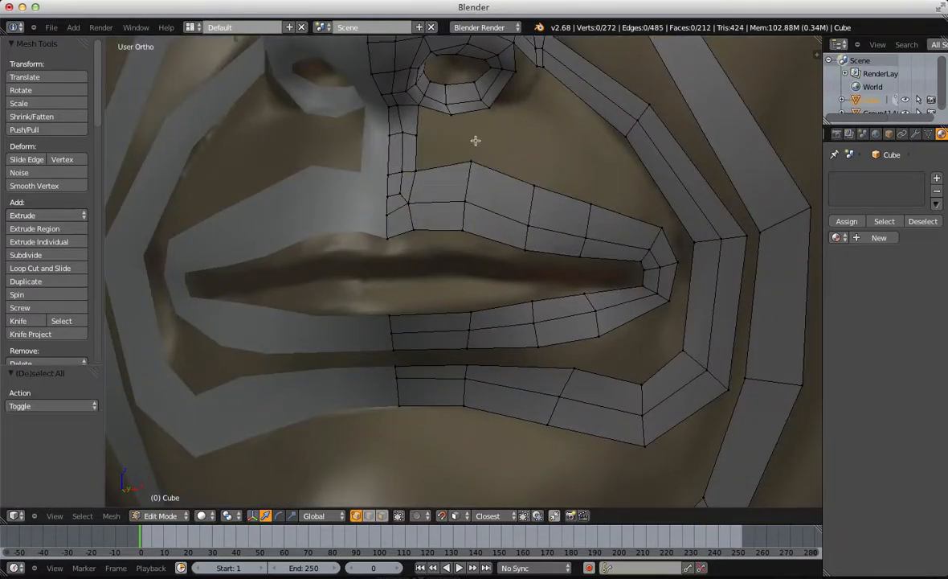
# Step: Lower the peak vertex of the new upper-lip row beside the philtrum to flatten its outline
pyautogui.press('g')
pyautogui.click(474, 177)
pyautogui.scroll(-4, 476, 296)
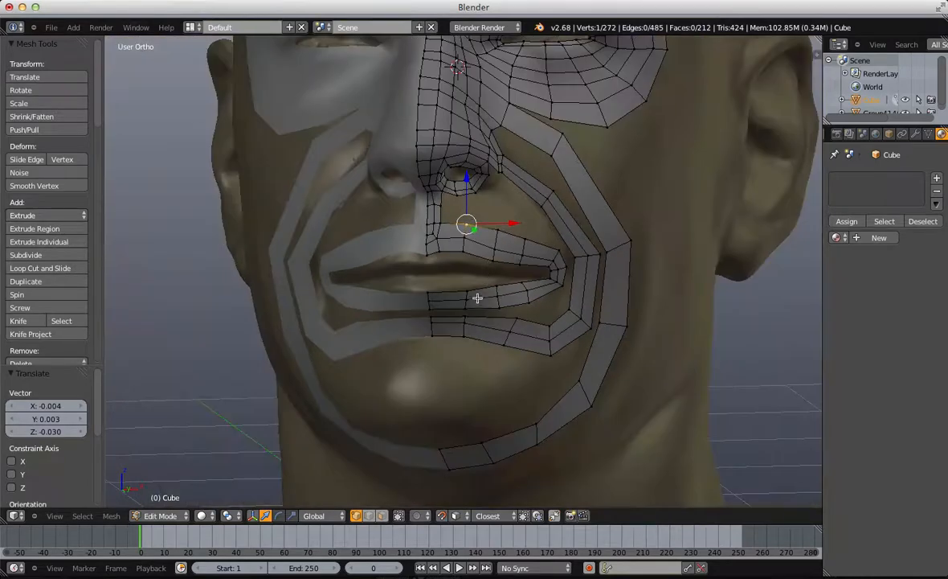
# Step: Try loop cuts along the outer and inner quad rows around the lips, and undo them
pyautogui.scroll(1, 488, 301)
pyautogui.scroll(1, 488, 300)
pyautogui.hotkey('ctrl', 'Tab')
pyautogui.click(378, 257)
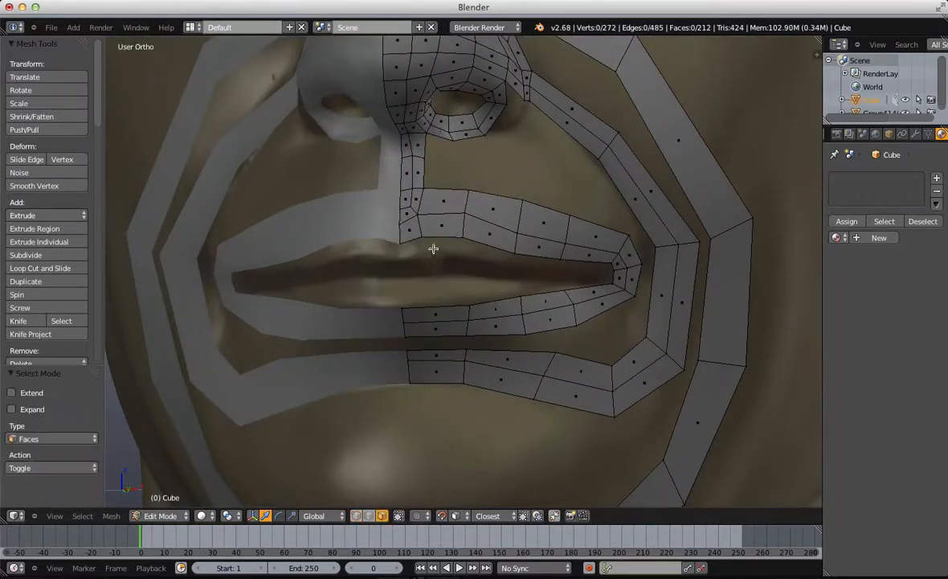
pyautogui.press('a')
pyautogui.press('a')
pyautogui.hotkey('ctrl', 'r')
pyautogui.click(462, 203)
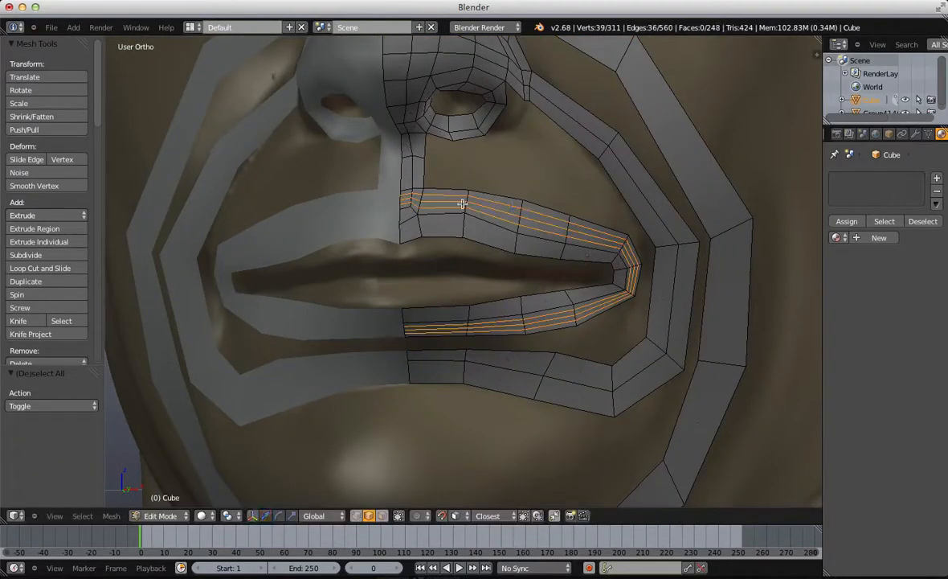
pyautogui.click(462, 203)
pyautogui.hotkey('ctrl', 'z')
pyautogui.hotkey('ctrl', 'z')
pyautogui.hotkey('ctrl', 'shift', 'z')
pyautogui.hotkey('ctrl', 'r')
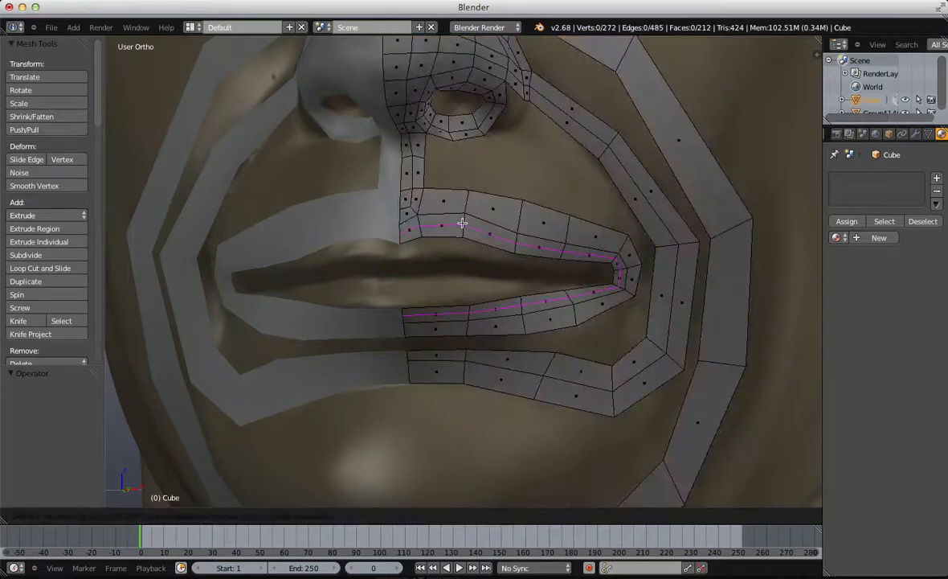
pyautogui.click(463, 223)
pyautogui.click(463, 222)
pyautogui.hotkey('ctrl', 'z')
# Step: Move the upper inner vertices at the mouth corner closer to the lip line and check the whole lip shape in Object Mode
pyautogui.scroll(2, 432, 263)
pyautogui.hotkey('ctrl', 'Tab')
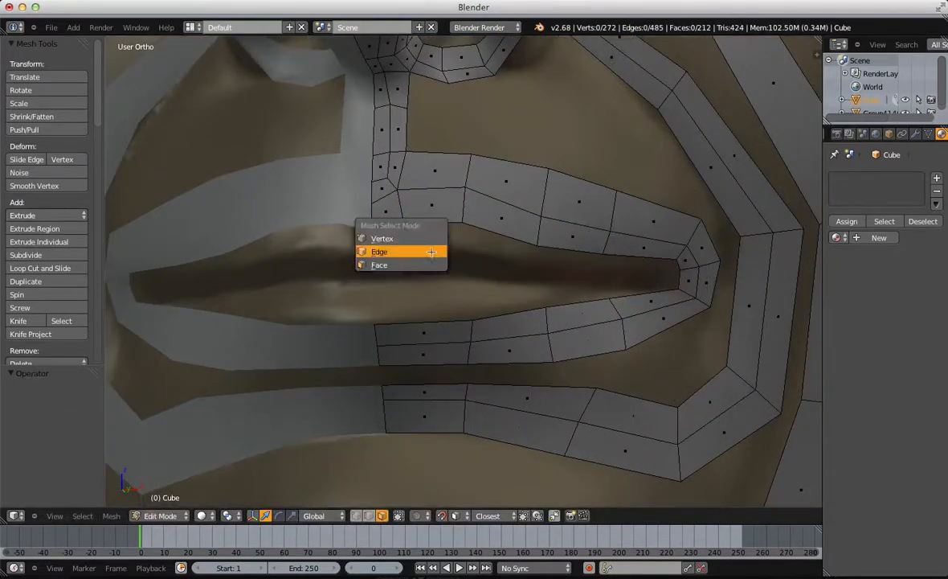
pyautogui.click(431, 252)
pyautogui.keyDown('alt'); pyautogui.rightClick(519, 238); pyautogui.keyUp('alt')
pyautogui.scroll(2, 687, 300)
pyautogui.hotkey('ctrl', 'Tab')
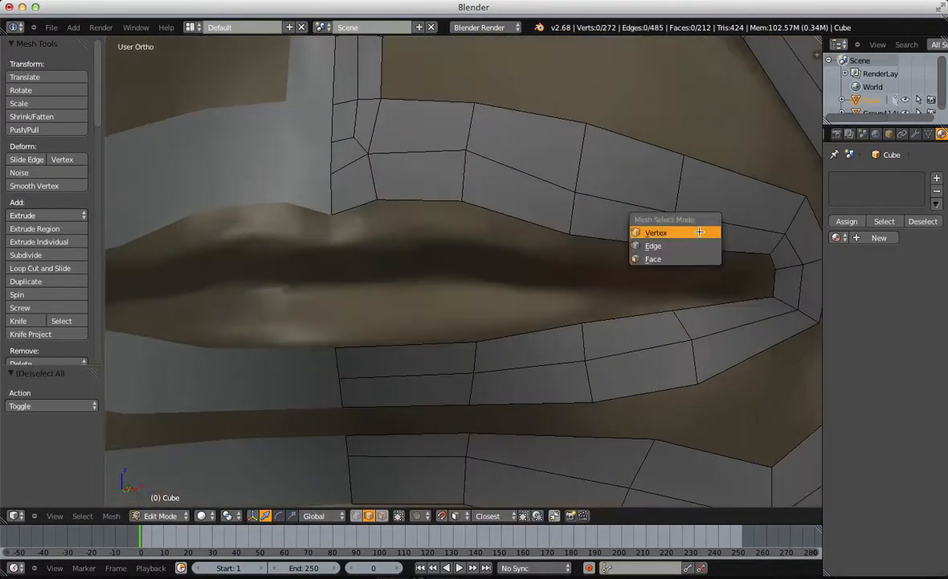
pyautogui.click(655, 241)
pyautogui.rightClick(766, 273)
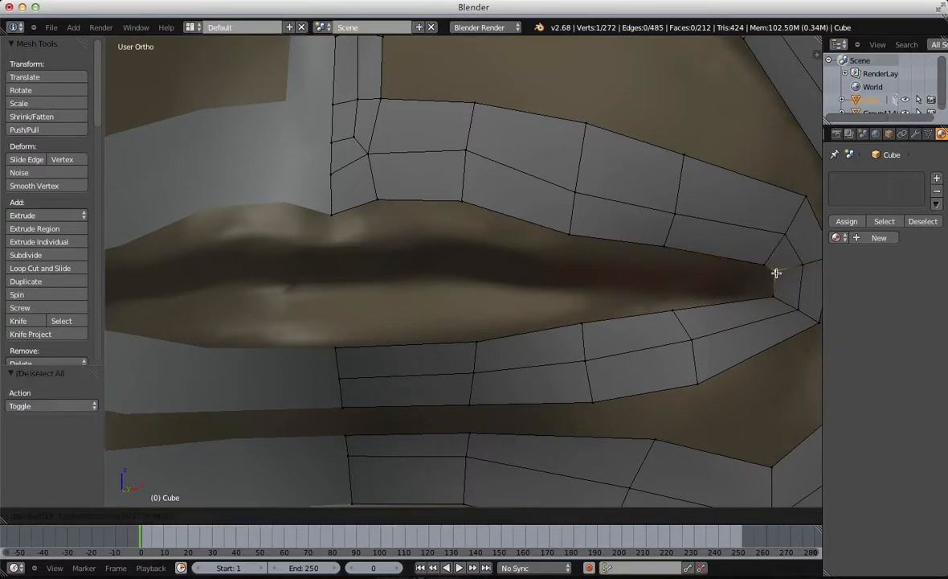
pyautogui.press('Tab')
pyautogui.scroll(-5, 547, 322)
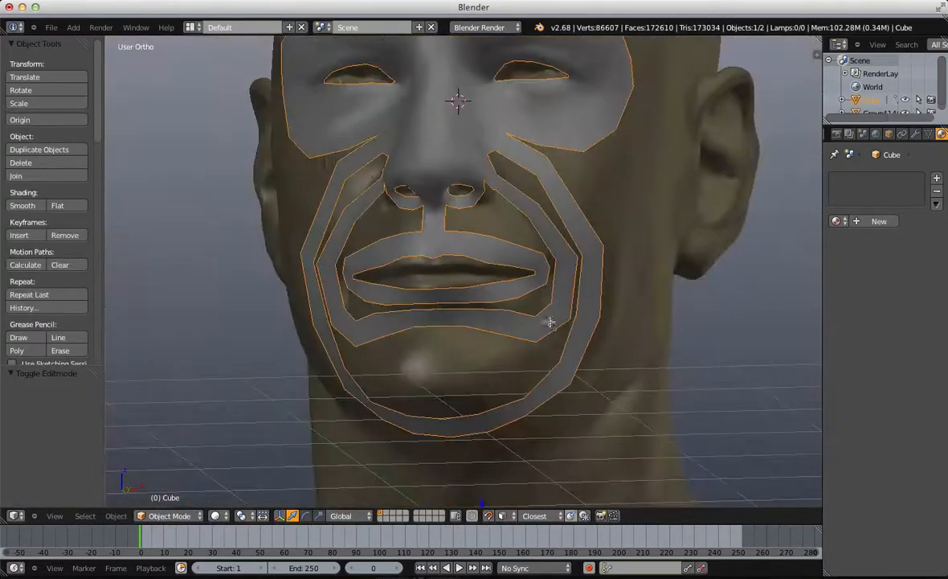
pyautogui.press('Tab')
pyautogui.scroll(5, 512, 311)
# Step: Extrude the inner edge loop of the lips in place and scale it inward along Z
pyautogui.press('a')
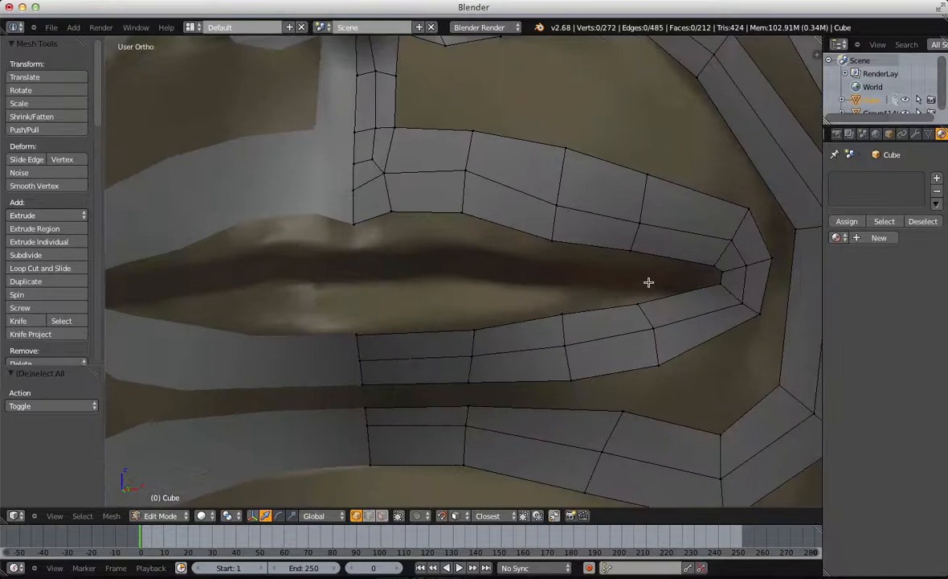
pyautogui.keyDown('alt'); pyautogui.rightClick(454, 209); pyautogui.keyUp('alt')
pyautogui.press('e')
pyautogui.rightClick(548, 187)
pyautogui.press('s')
pyautogui.press('z')
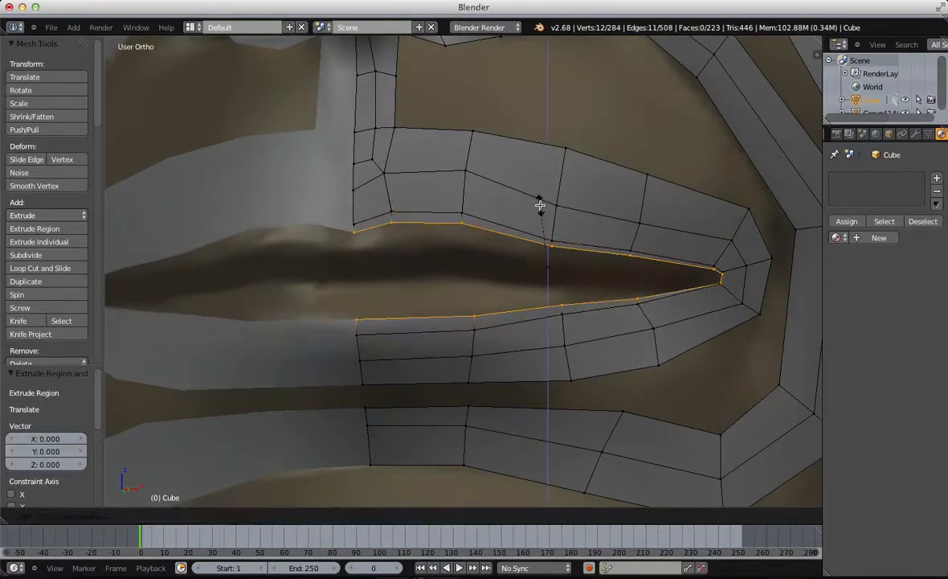
pyautogui.click(540, 205)
# Step: Raise the extruded lower-lip edge to the mouth line, moving its vertices from the centre out towards the corner
pyautogui.press('a')
pyautogui.keyDown('shift'); pyautogui.rightClick(478, 318); pyautogui.keyUp('shift')
pyautogui.press('g')
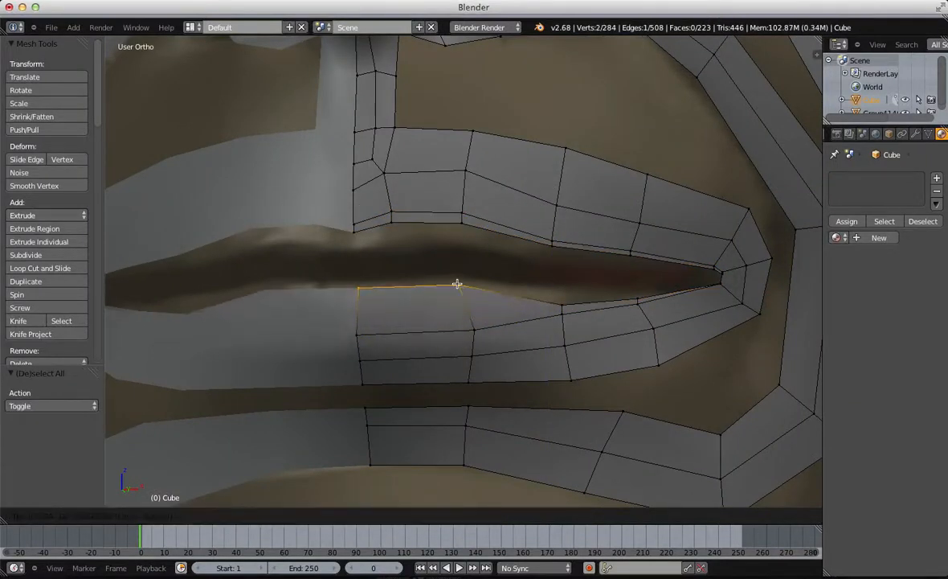
pyautogui.click(458, 280)
pyautogui.press('a')
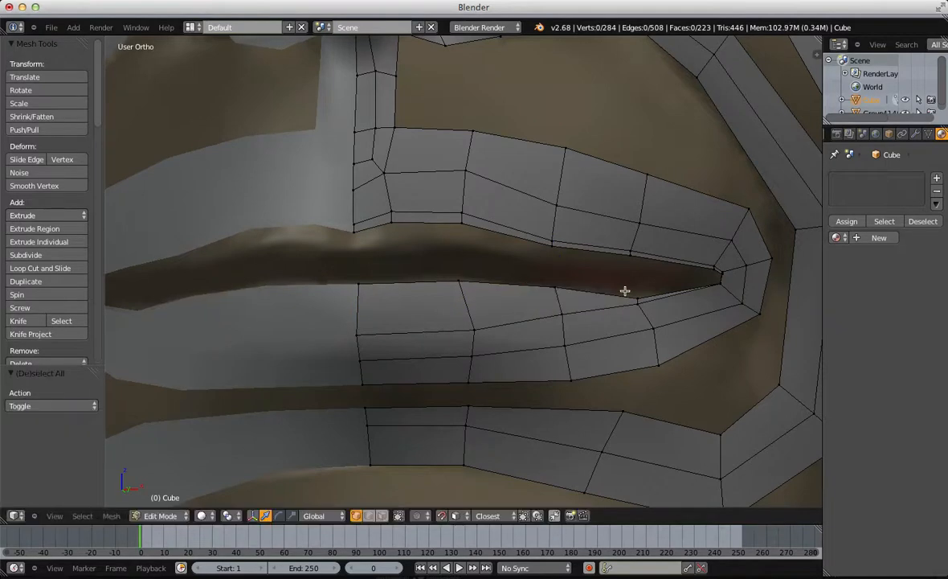
pyautogui.press('g')
pyautogui.click(632, 275)
# Step: Move the lower inner vertex at the mouth corner up and inward to give the extruded row an even width
pyautogui.keyDown('shift'); pyautogui.moveTo(623, 275); pyautogui.dragTo(442, 246, button='middle'); pyautogui.keyUp('shift')
pyautogui.scroll(5, 443, 247)
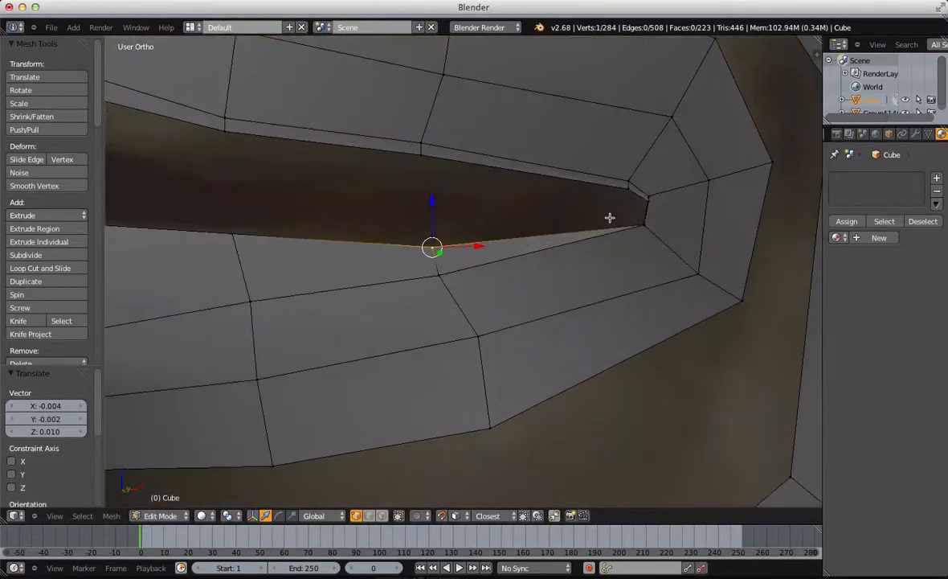
pyautogui.press('z')
pyautogui.press('z')
pyautogui.scroll(4, 656, 225)
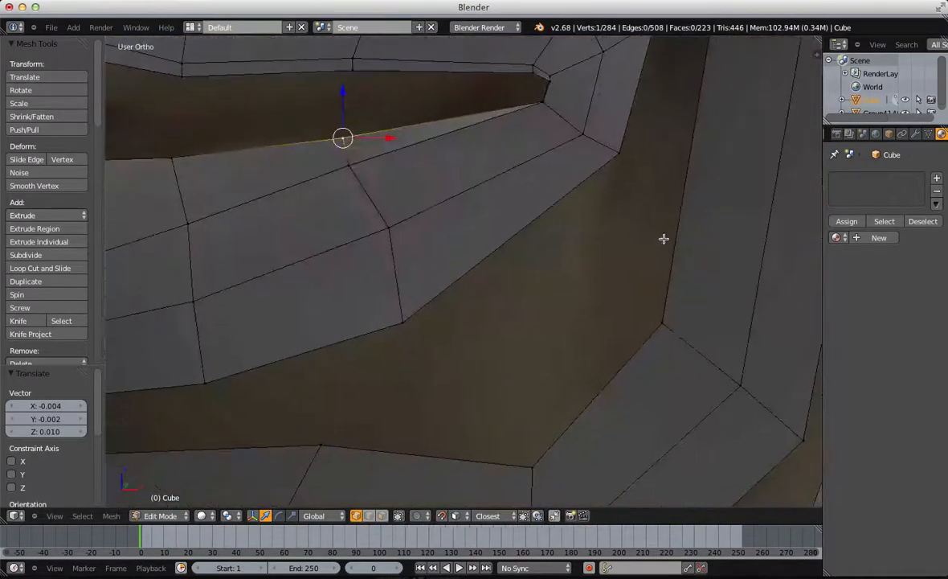
pyautogui.press('z')
pyautogui.rightClick(541, 105)
pyautogui.press('g')
pyautogui.click(534, 89)
pyautogui.press('z')
pyautogui.moveTo(550, 133)
pyautogui.keyDown('shift'); pyautogui.mouseDown(button='middle')
pyautogui.moveTo(565, 178)
pyautogui.moveTo(633, 266)
pyautogui.mouseUp(button='middle'); pyautogui.keyUp('shift')
pyautogui.moveTo(633, 266)
pyautogui.mouseDown(button='middle')
pyautogui.moveTo(574, 189)
pyautogui.moveTo(576, 199)
pyautogui.mouseUp(button='middle')
pyautogui.press('g')
pyautogui.click(656, 282)
pyautogui.scroll(-3, 658, 291)
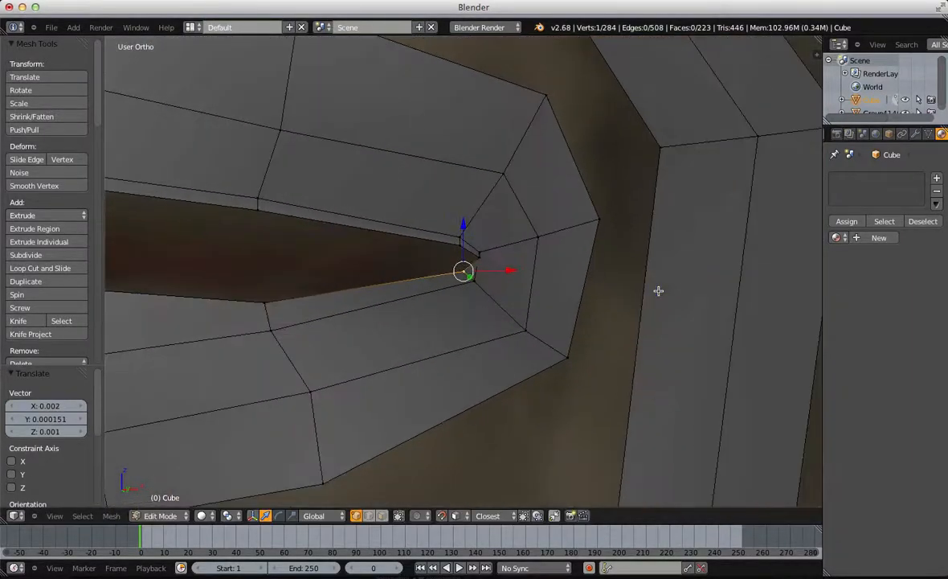
# Step: Reposition the tip vertex and the upper inner vertex of the extruded row to close the mouth corner neatly
pyautogui.scroll(3, 423, 271)
pyautogui.press('a')
pyautogui.scroll(2, 534, 266)
pyautogui.rightClick(527, 238)
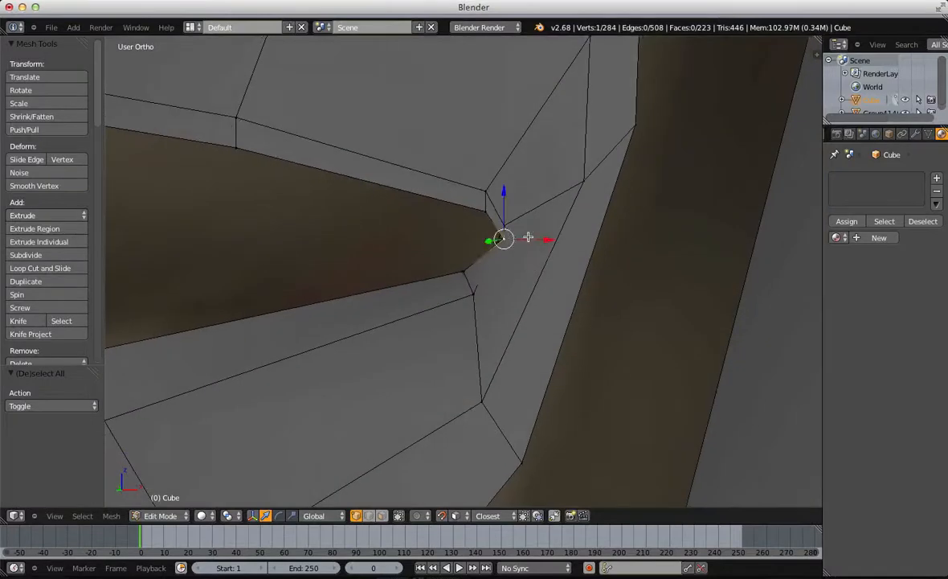
pyautogui.press('g')
pyautogui.click(528, 237)
pyautogui.moveTo(528, 237); pyautogui.dragTo(465, 231, button='middle')
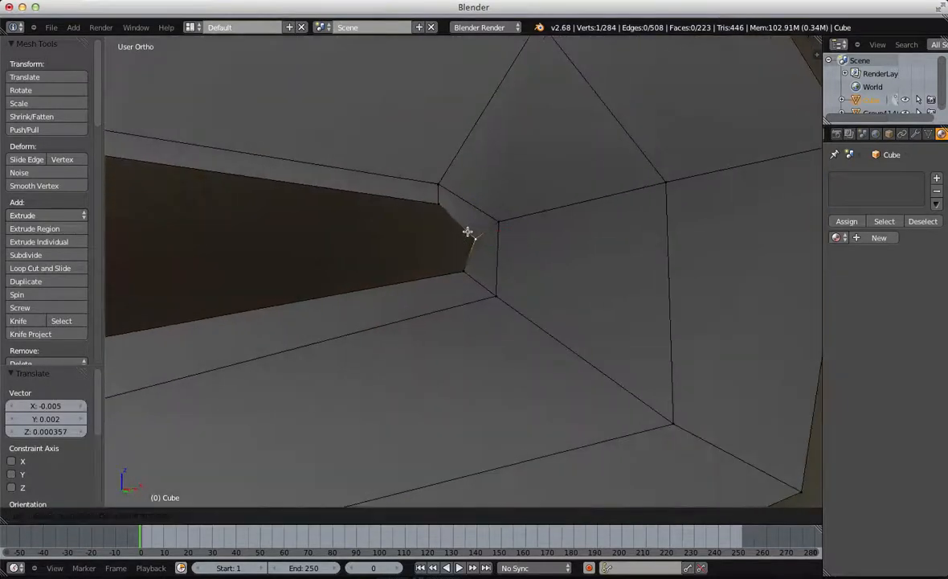
pyautogui.press('a')
pyautogui.press('Tab')
pyautogui.press('Tab')
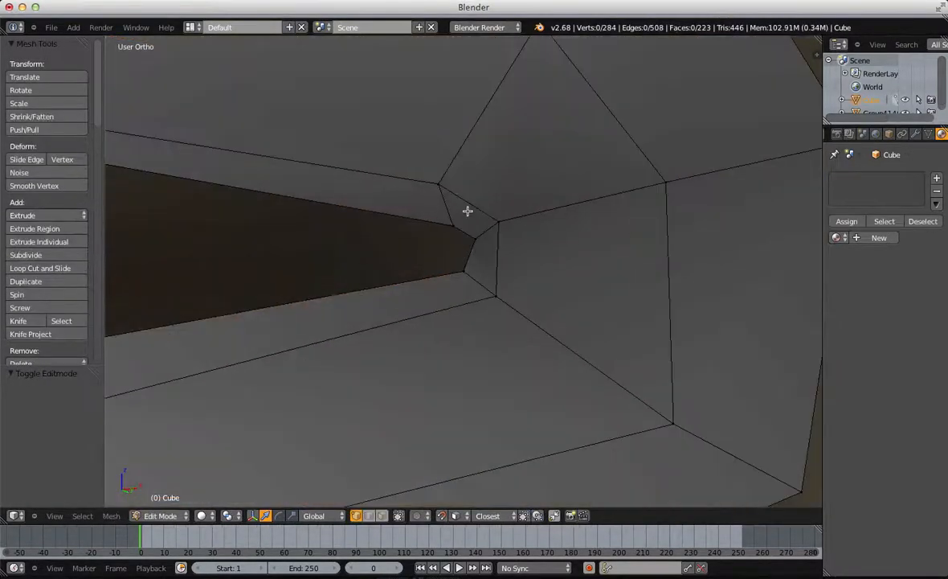
# Step: Adjust the upper and lower vertices of the ring just outside the extruded row to even out the mouth-corner quads
pyautogui.rightClick(477, 198)
pyautogui.click(472, 186)
pyautogui.press('a')
pyautogui.rightClick(496, 291)
pyautogui.press('g')
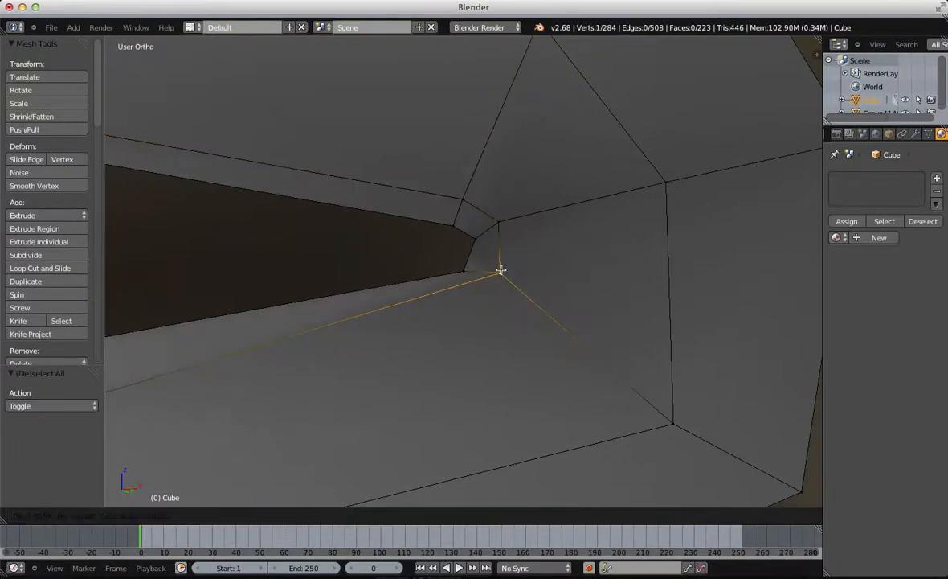
pyautogui.click(495, 285)
pyautogui.press('a')
pyautogui.scroll(-8, 494, 288)
pyautogui.scroll(-5, 494, 288)
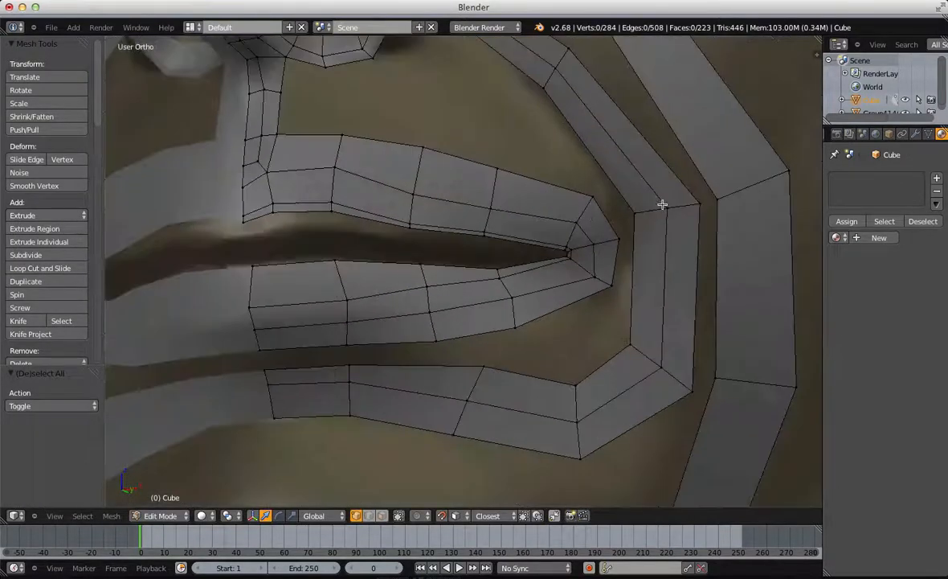
# Step: Shift the upper vertices of the outer lip rings at the mouth corner slightly down and outward
pyautogui.keyDown('shift'); pyautogui.rightClick(589, 200); pyautogui.keyUp('shift')
pyautogui.press('g')
pyautogui.click(597, 214)
pyautogui.press('a')
pyautogui.scroll(7, 615, 224)
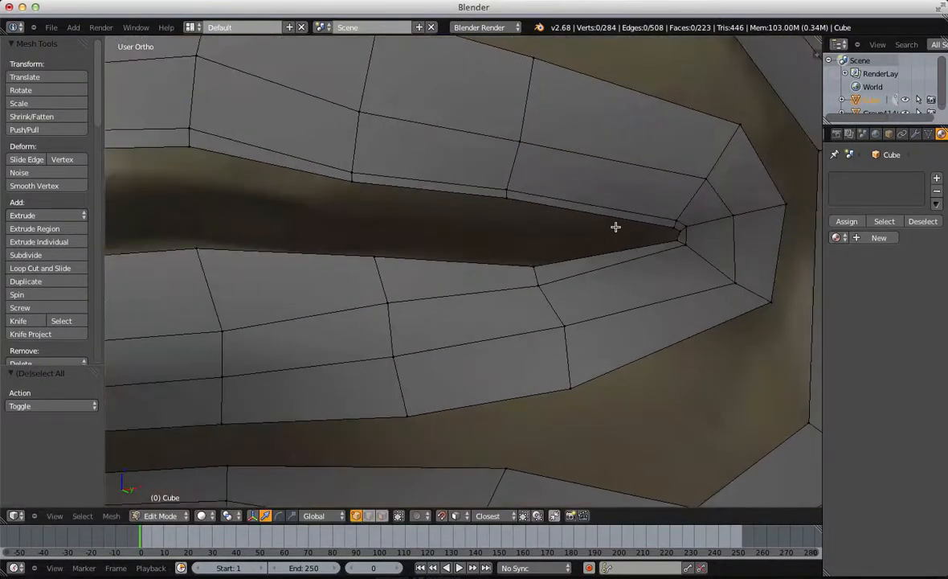
# Step: Move the innermost vertices at the mouth corner slightly toward the middle of the mouth
pyautogui.scroll(-1, 741, 217)
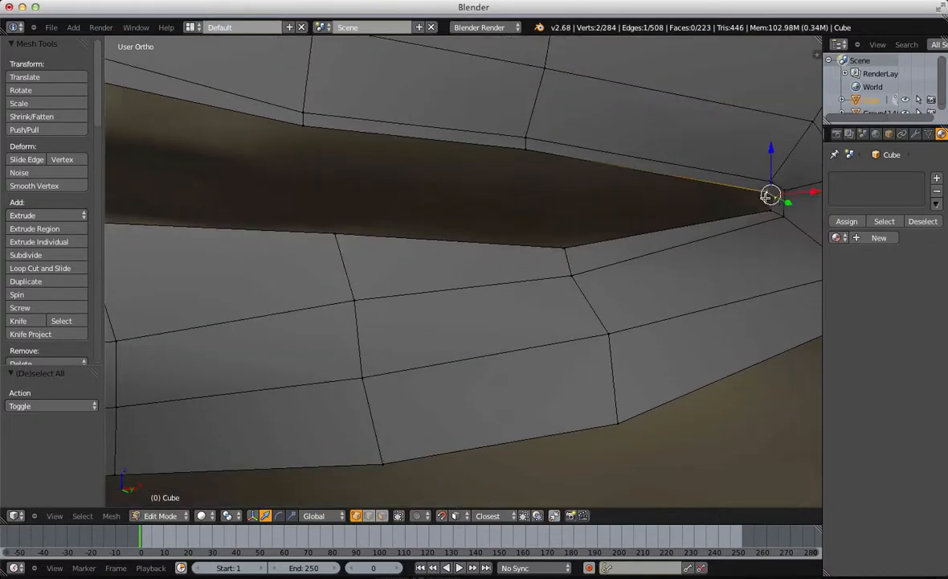
pyautogui.keyDown('shift'); pyautogui.rightClick(764, 210); pyautogui.keyUp('shift')
pyautogui.press('g')
pyautogui.click(746, 212)
pyautogui.press('a')
pyautogui.scroll(-8, 745, 211)
pyautogui.press('Tab')
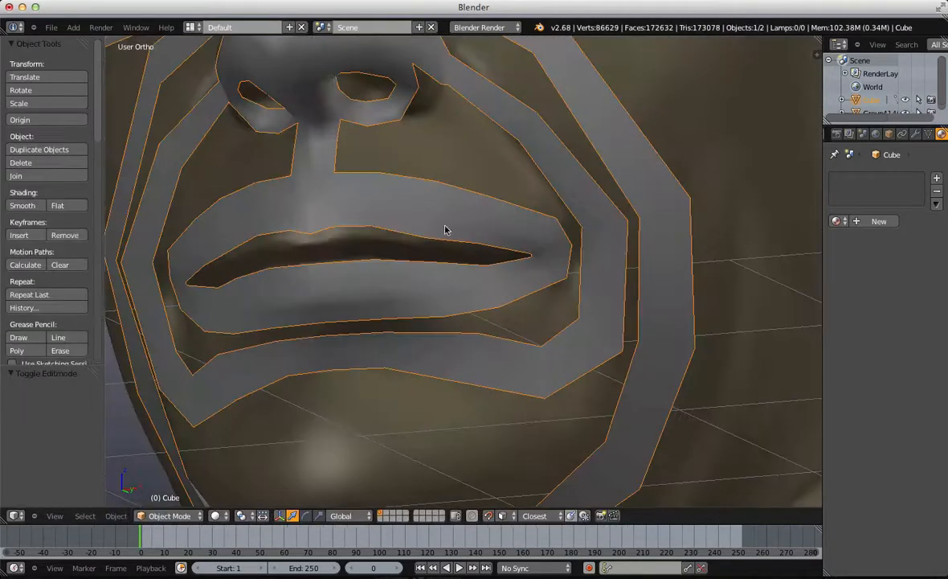
# Step: Lower the centre vertex of the upper lip's inner edge and its neighbour toward the mouth line
pyautogui.moveTo(447, 228); pyautogui.dragTo(506, 245, button='middle')
pyautogui.scroll(4, 506, 245)
pyautogui.press('Tab')
pyautogui.press('a')
pyautogui.press('a')
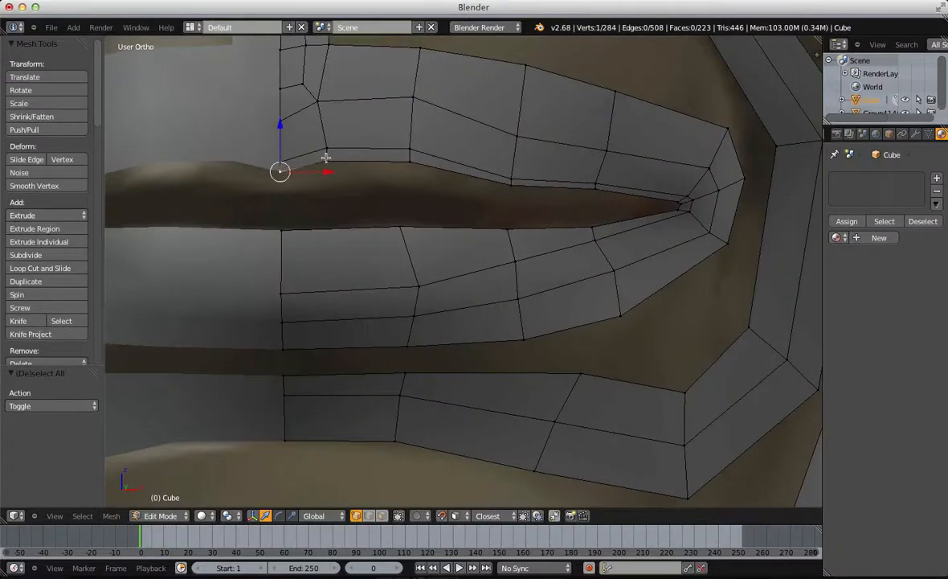
pyautogui.keyDown('shift'); pyautogui.rightClick(326, 158); pyautogui.keyUp('shift')
pyautogui.moveTo(326, 159); pyautogui.dragTo(320, 156, button='middle')
pyautogui.press('g')
pyautogui.click(320, 183)
pyautogui.press('g')
pyautogui.click(344, 175)
pyautogui.press('a')
# Step: Lower the remaining three vertices of the upper lip's inner edge one by one out towards the mouth corner
pyautogui.rightClick(409, 137)
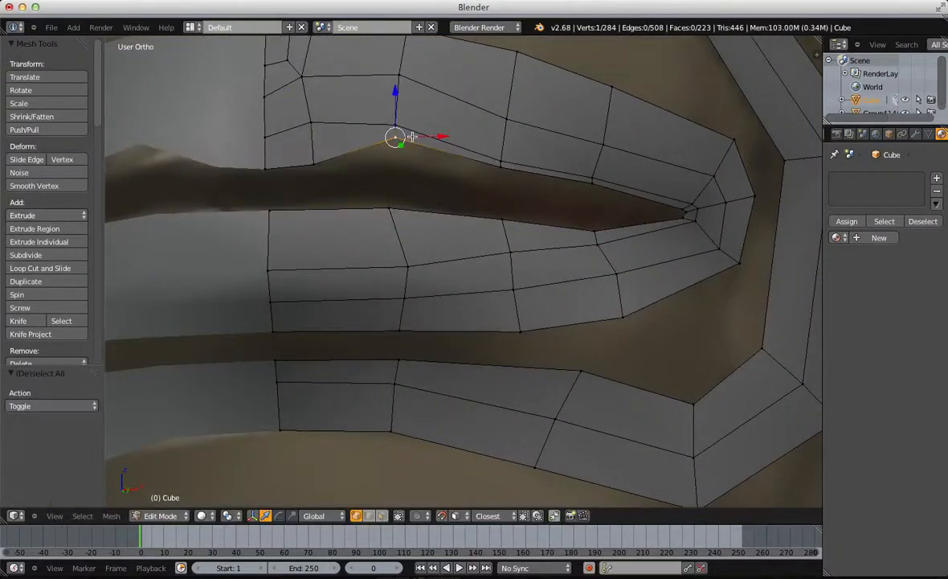
pyautogui.press('g')
pyautogui.click(395, 166)
pyautogui.press('a')
pyautogui.press('g')
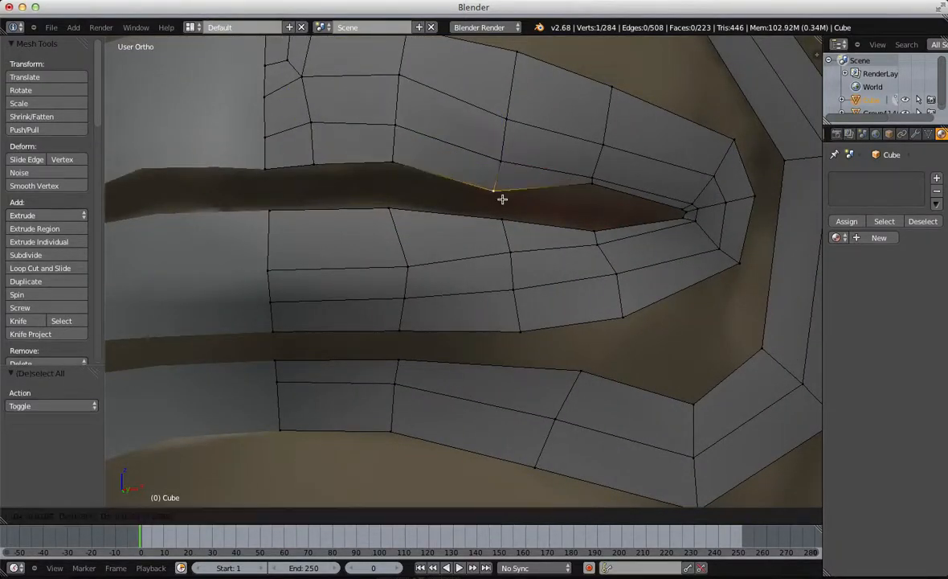
pyautogui.click(502, 197)
pyautogui.press('a')
pyautogui.rightClick(593, 188)
pyautogui.press('g')
pyautogui.click(593, 210)
pyautogui.press('a')
pyautogui.keyDown('alt'); pyautogui.rightClick(411, 161); pyautogui.keyUp('alt')
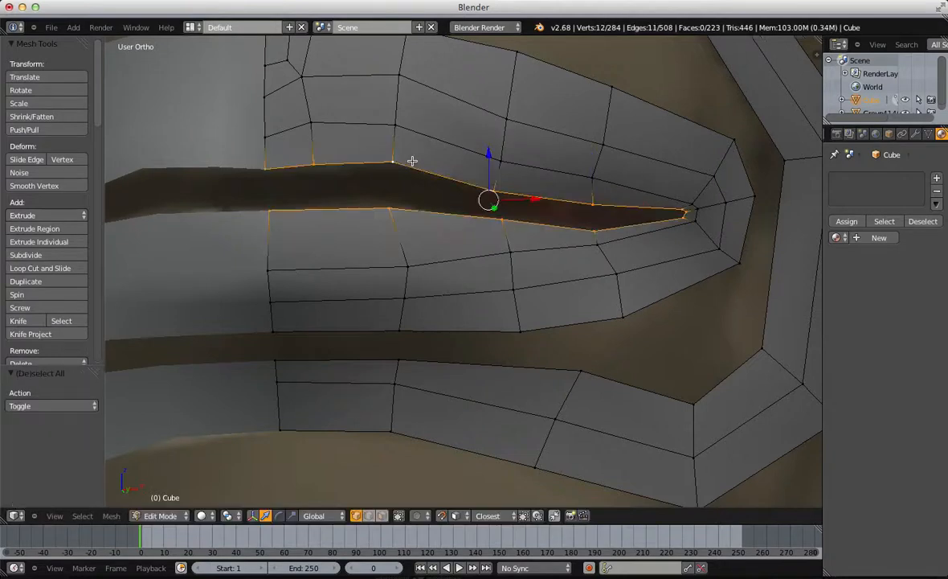
pyautogui.press('a')
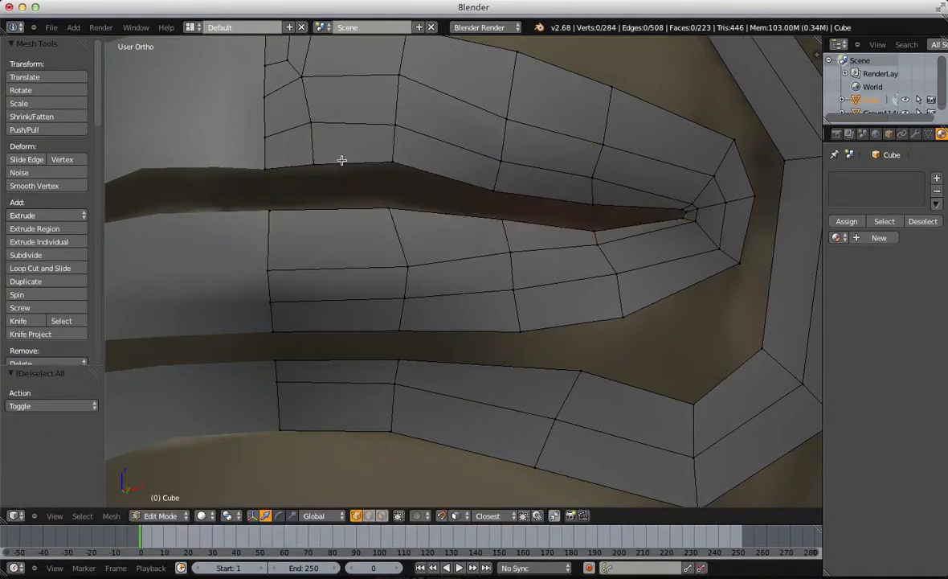
# Step: Bring the upper lip's inner edge down to just above the lower lip, working from the two centre vertices outward
pyautogui.press('b')
pyautogui.moveTo(253, 160); pyautogui.dragTo(344, 185)
pyautogui.press('g')
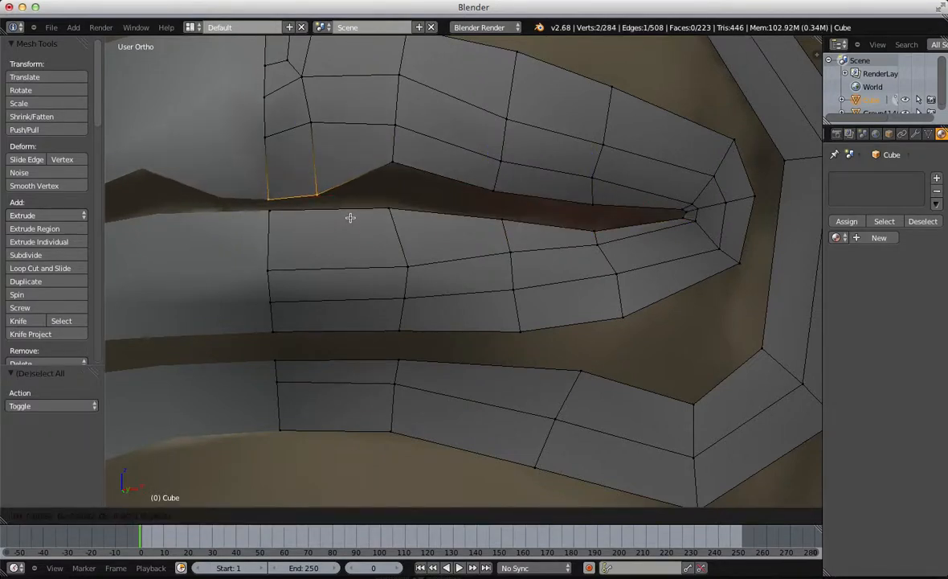
pyautogui.click(351, 217)
pyautogui.press('a')
pyautogui.rightClick(391, 160)
pyautogui.press('g')
pyautogui.click(389, 193)
pyautogui.press('a')
pyautogui.rightClick(499, 196)
pyautogui.press('g')
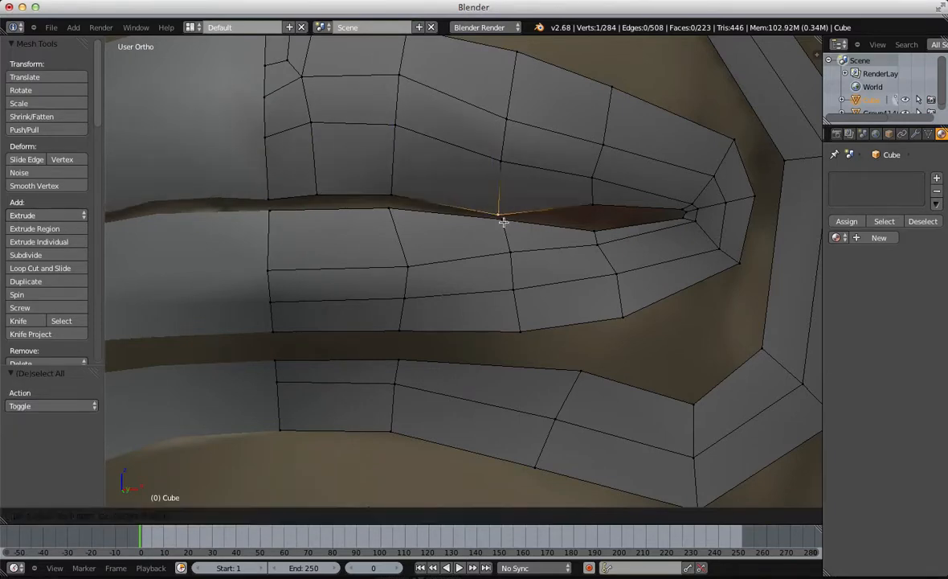
pyautogui.click(594, 216)
# Step: Reposition the innermost vertices at the mouth corner so the upper and lower lip edges nearly meet
pyautogui.scroll(3, 793, 197)
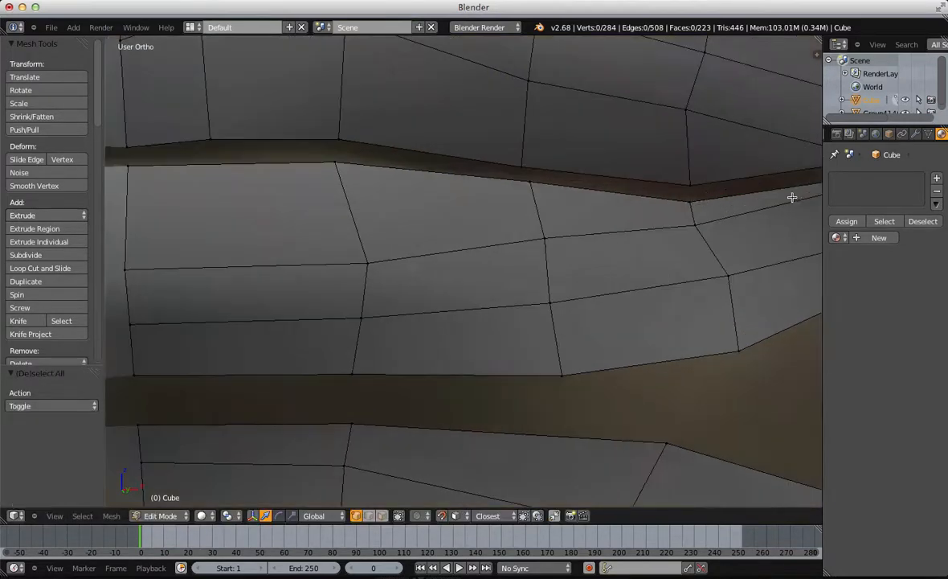
pyautogui.moveTo(792, 196); pyautogui.dragTo(522, 251, button='middle')
pyautogui.press('g')
pyautogui.click(449, 266)
pyautogui.press('a')
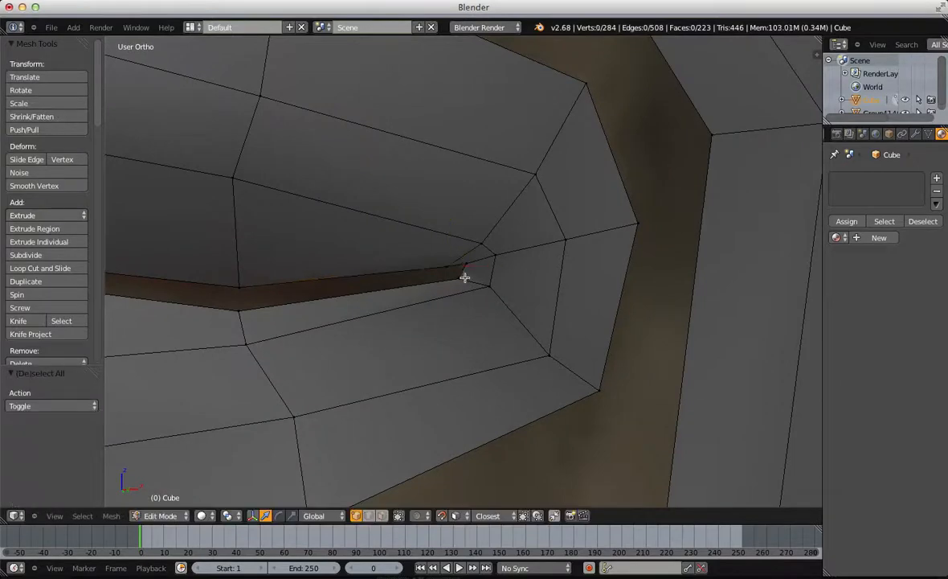
pyautogui.rightClick(464, 278)
pyautogui.press('g')
pyautogui.click(459, 273)
pyautogui.press('a')
pyautogui.rightClick(466, 265)
pyautogui.click(464, 267)
pyautogui.press('a')
# Step: Line up the two lower-lip edge vertices nearest the mouth corner with the upper-lip vertices above them
pyautogui.moveTo(460, 268); pyautogui.dragTo(655, 245, button='middle')
pyautogui.rightClick(662, 241)
pyautogui.press('g')
pyautogui.click(666, 235)
pyautogui.press('a')
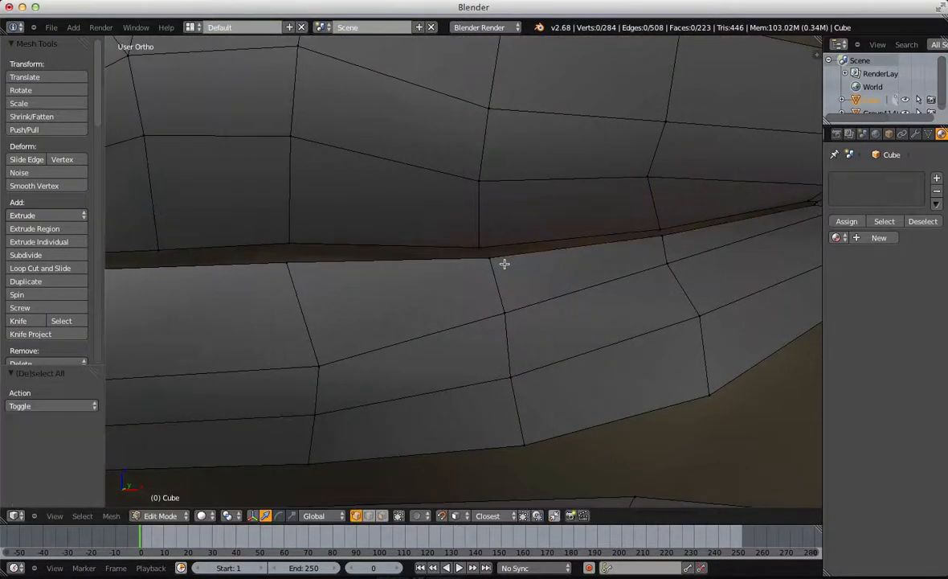
pyautogui.rightClick(485, 264)
pyautogui.press('g')
pyautogui.click(471, 264)
pyautogui.press('a')
pyautogui.keyDown('shift'); pyautogui.moveTo(202, 270); pyautogui.dragTo(408, 247, button='middle'); pyautogui.keyUp('shift')
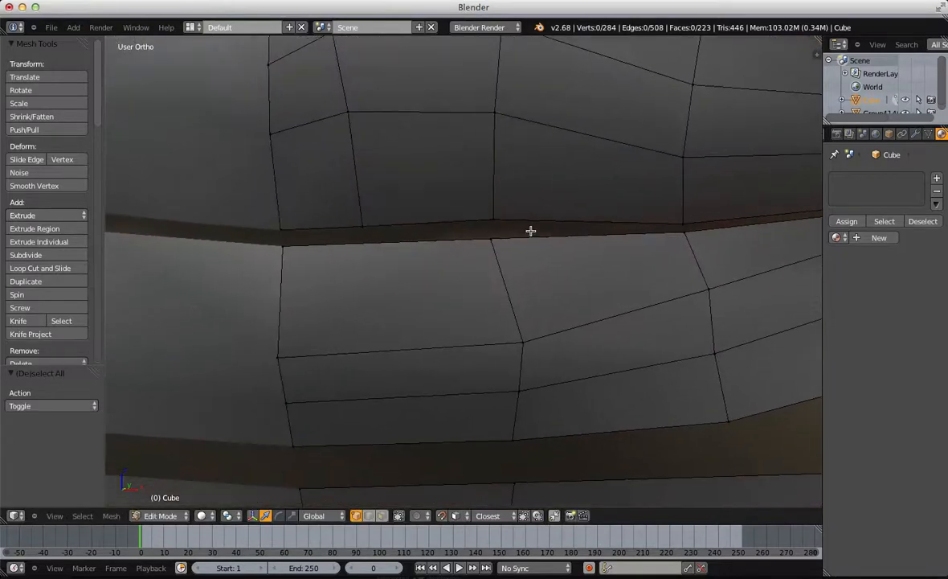
pyautogui.press('a')
# Step: Cut a new vertical edge loop through the lower lip between the centre line and the first column of vertices
pyautogui.scroll(-4, 312, 344)
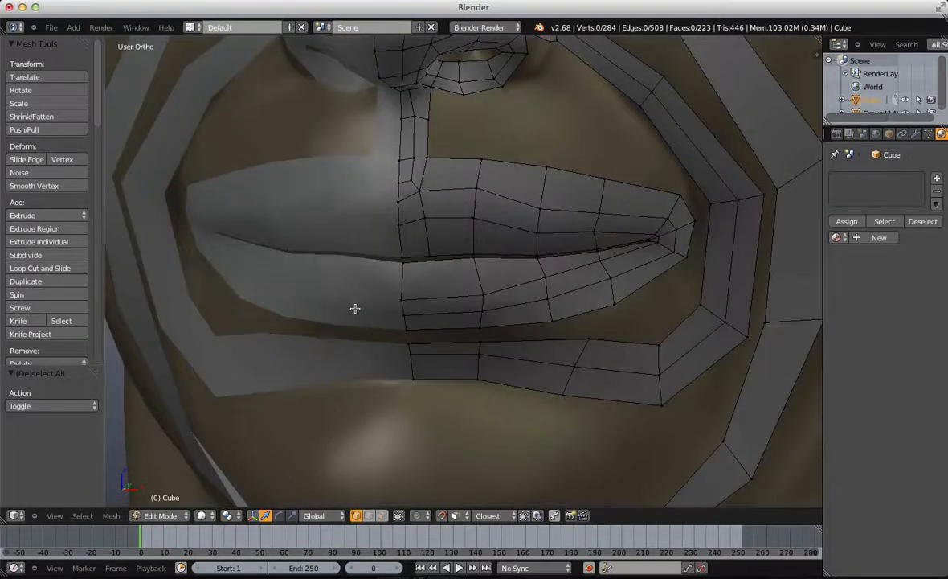
pyautogui.scroll(1, 355, 309)
pyautogui.moveTo(361, 305); pyautogui.dragTo(406, 267, button='middle')
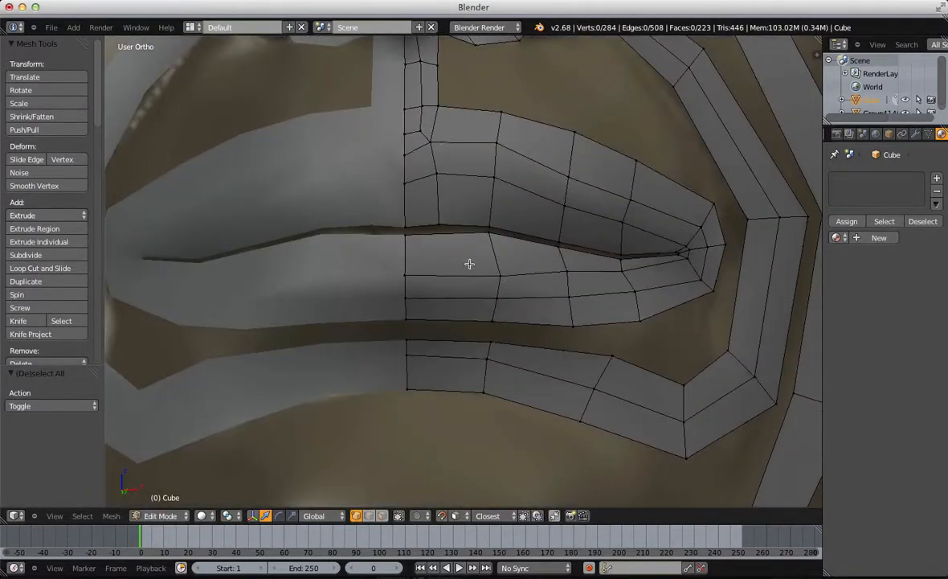
pyautogui.hotkey('ctrl', 'r')
pyautogui.click(462, 275)
pyautogui.click(450, 278)
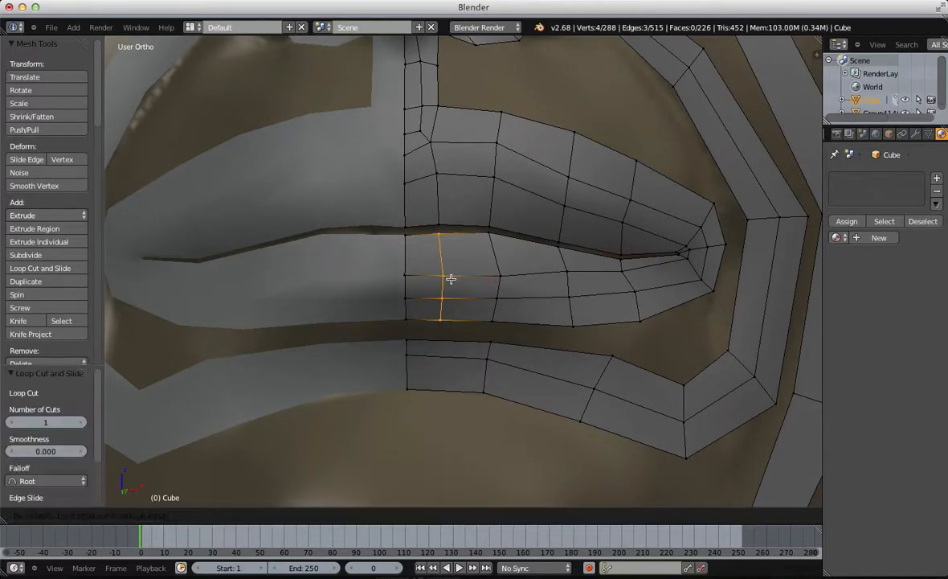
pyautogui.press('a')
# Step: Scale the edge loop around the mouth opening to 0.706 along Z and rotate it slightly to narrow the gap
pyautogui.scroll(3, 416, 255)
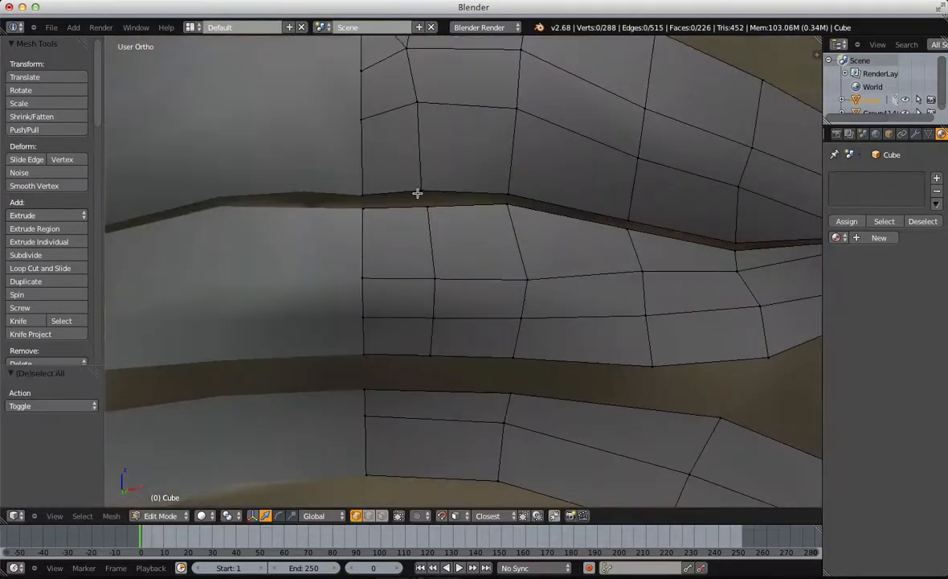
pyautogui.scroll(2, 377, 156)
pyautogui.keyDown('shift'); pyautogui.moveTo(375, 185); pyautogui.dragTo(387, 228, button='middle'); pyautogui.keyUp('shift')
pyautogui.keyDown('alt'); pyautogui.rightClick(385, 233); pyautogui.keyUp('alt')
pyautogui.scroll(-1, 604, 222)
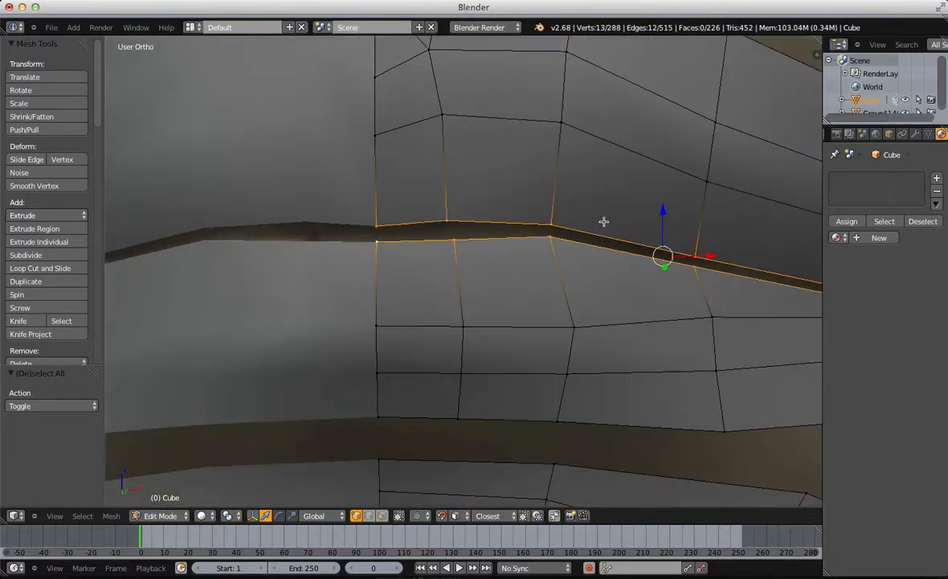
pyautogui.keyDown('shift'); pyautogui.moveTo(626, 217); pyautogui.dragTo(472, 179, button='middle'); pyautogui.keyUp('shift')
pyautogui.press('s')
pyautogui.press('z')
pyautogui.click(508, 177)
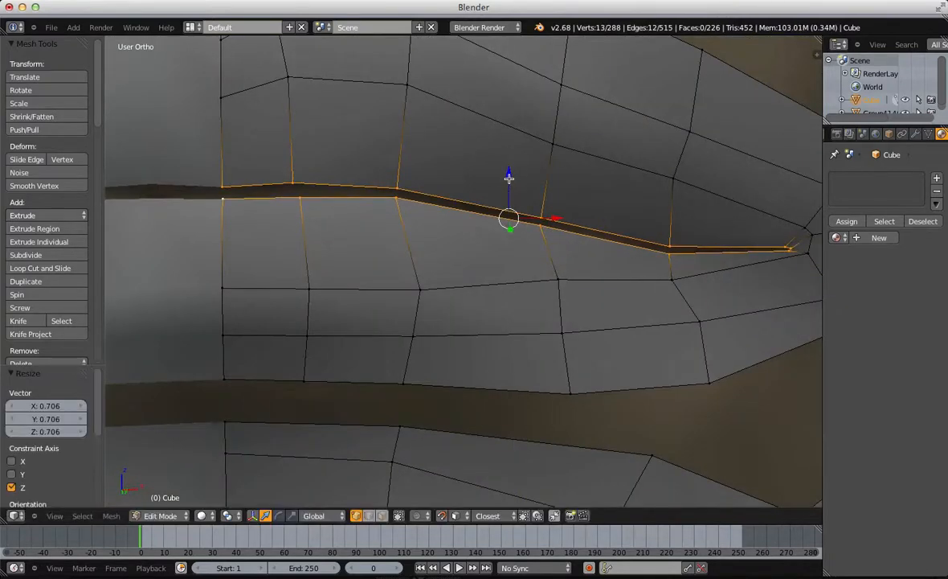
pyautogui.press('r')
pyautogui.rightClick(681, 258)
pyautogui.press('a')
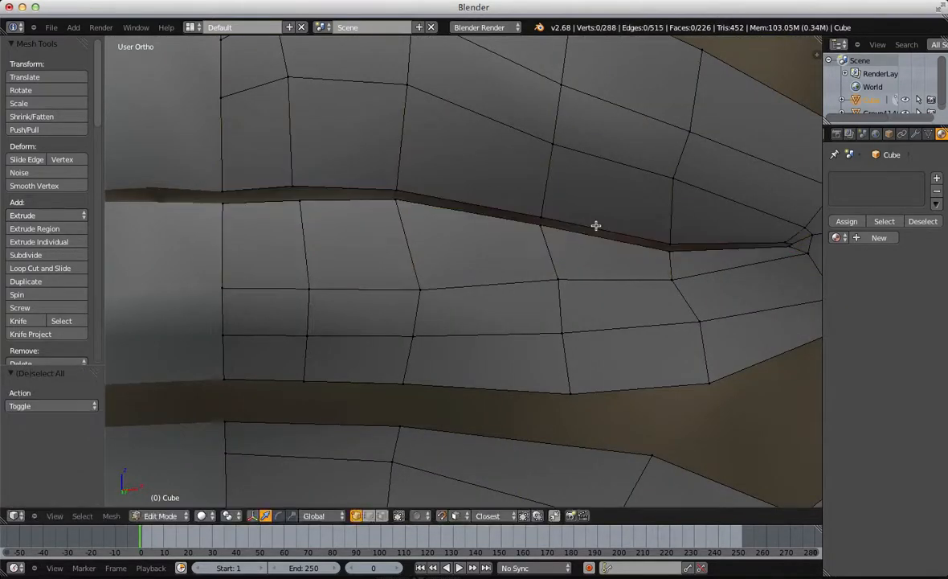
# Step: Add a centred edge loop through the innermost row of lip faces and move it along the Y axis
pyautogui.hotkey('ctrl', 'r')
pyautogui.click(314, 243)
pyautogui.rightClick(311, 243)
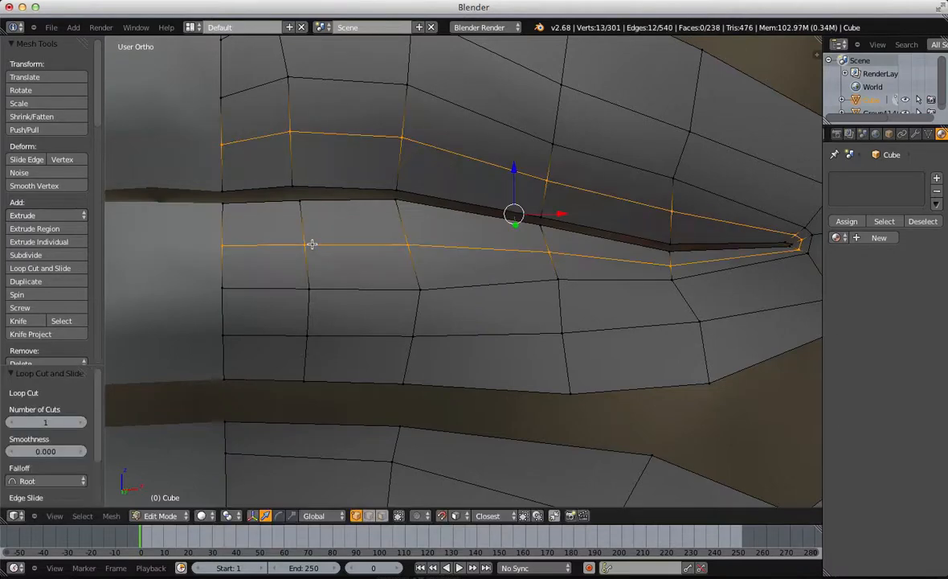
pyautogui.press('g')
pyautogui.press('y')
pyautogui.click(312, 244)
# Step: Examine the shape of the closed lips from several angles, with and without the mesh edges shown
pyautogui.press('Tab')
pyautogui.scroll(-9, 368, 227)
pyautogui.press('a')
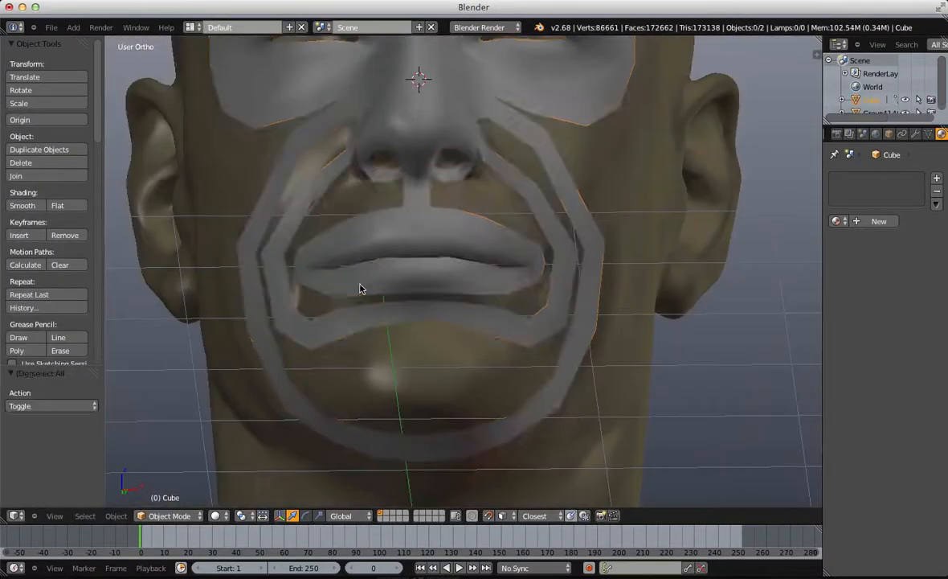
pyautogui.moveTo(362, 288)
pyautogui.mouseDown(button='middle')
pyautogui.moveTo(425, 314)
pyautogui.moveTo(368, 333)
pyautogui.moveTo(347, 281)
pyautogui.mouseUp(button='middle')
pyautogui.press('Tab')
pyautogui.scroll(4, 455, 266)
pyautogui.press('a')
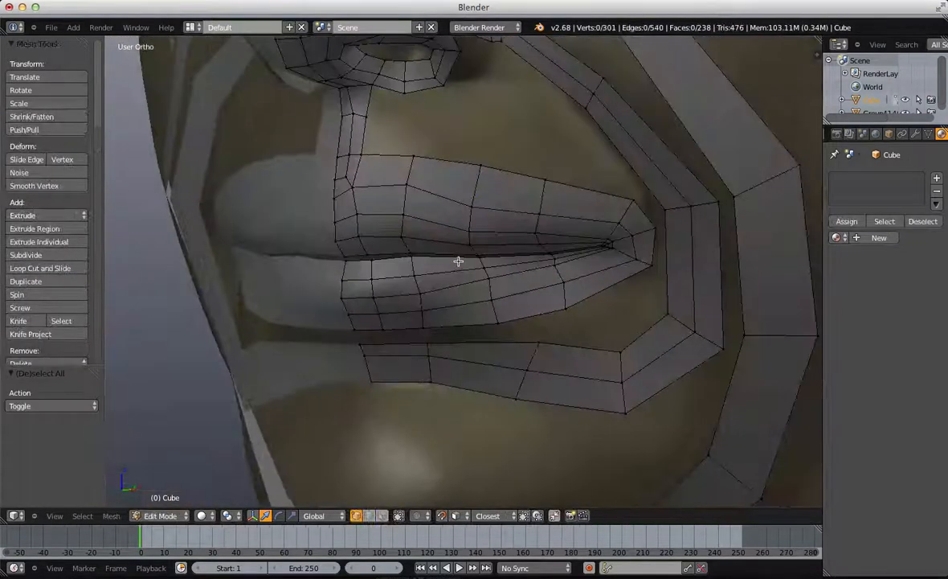
pyautogui.scroll(1, 450, 277)
pyautogui.press('Tab')
pyautogui.scroll(-5, 449, 281)
pyautogui.press('Tab')
pyautogui.scroll(5, 448, 279)
pyautogui.scroll(2, 374, 179)
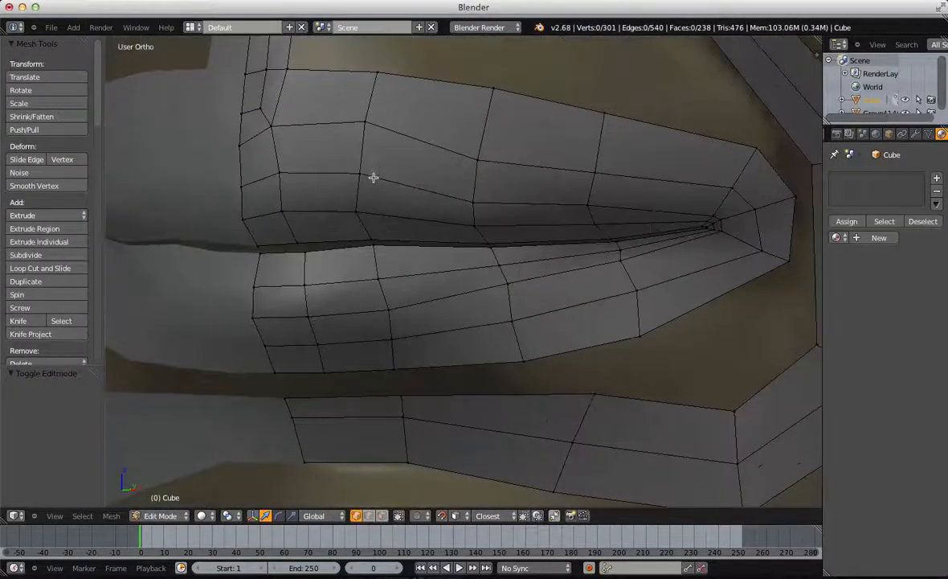
# Step: Try an extra edge loop around both lips, slid close to the existing loop on its outer side
pyautogui.hotkey('ctrl', 'r')
pyautogui.click(360, 189)
pyautogui.click(360, 179)
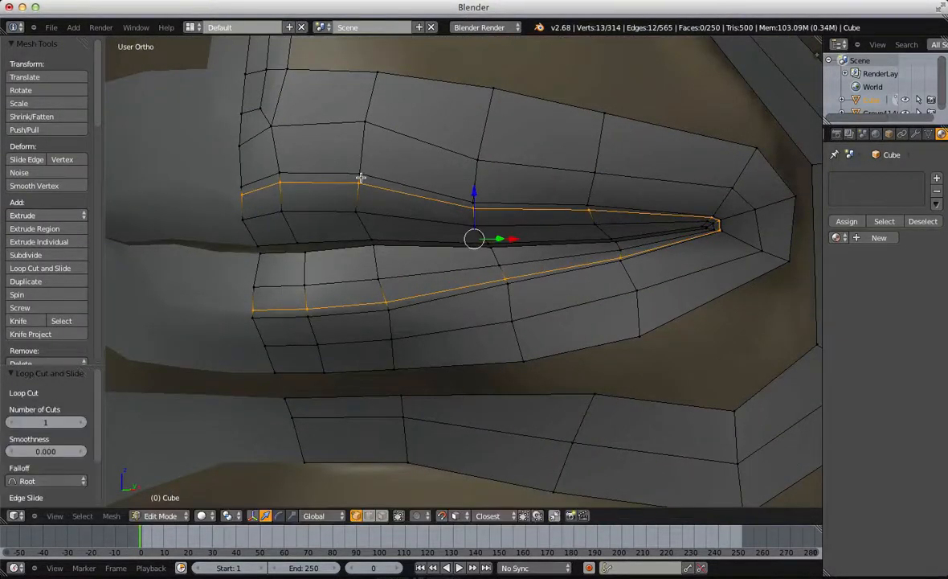
# Step: Isolate the retopology mesh from the head sculpt and examine its lips from several angles
pyautogui.press('Tab')
pyautogui.scroll(-6, 385, 260)
pyautogui.scroll(2, 429, 212)
pyautogui.moveTo(429, 211); pyautogui.dragTo(383, 244, button='middle')
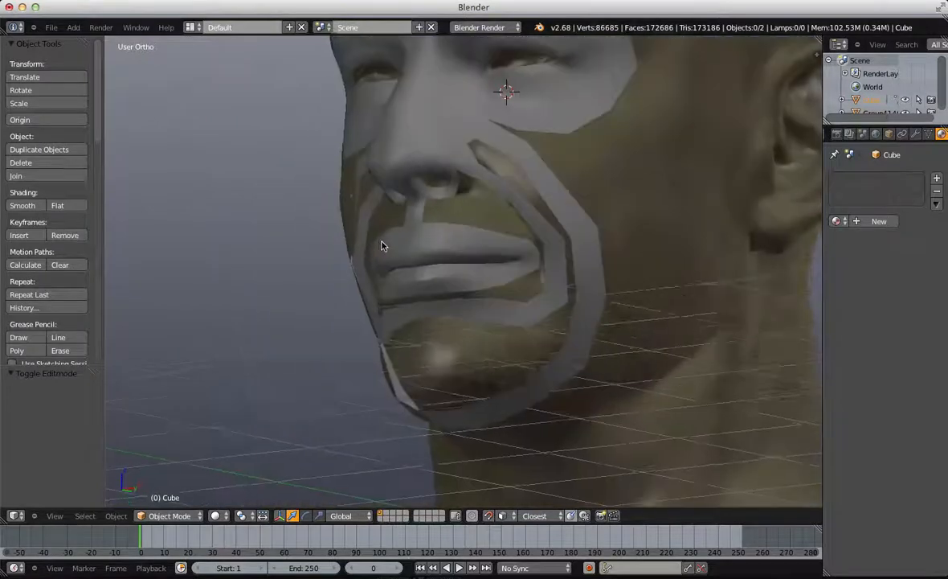
pyautogui.scroll(4, 430, 256)
pyautogui.rightClick(443, 286)
pyautogui.rightClick(446, 283)
pyautogui.scroll(-6, 448, 283)
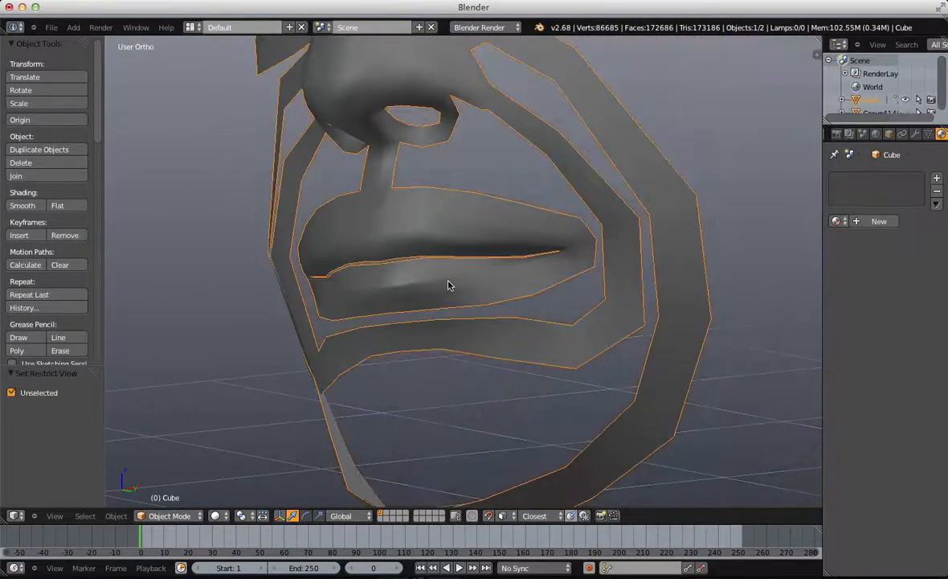
pyautogui.press('a')
pyautogui.moveTo(448, 314); pyautogui.dragTo(555, 314, button='middle')
pyautogui.scroll(9, 512, 295)
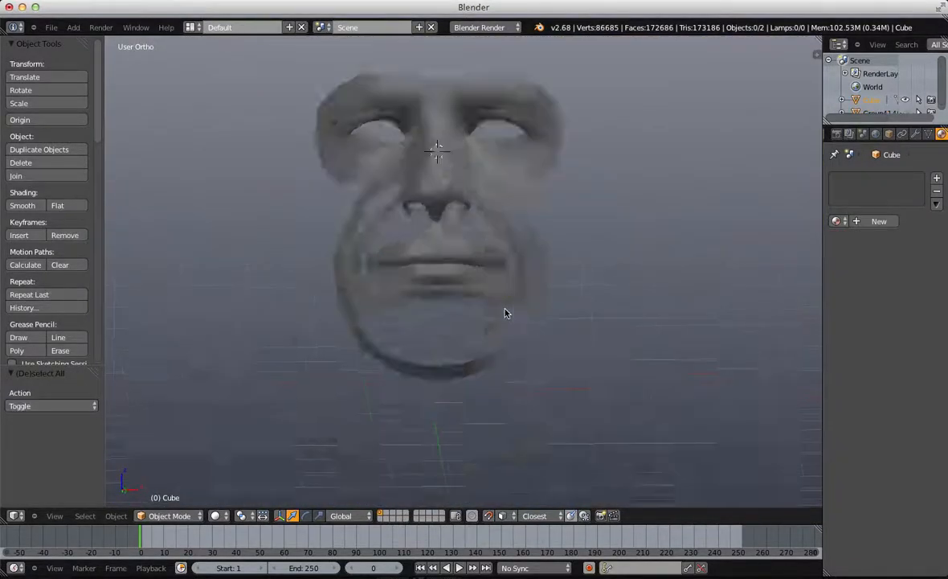
# Step: Show the head sculpt again and compare the lips with and without the mesh edges
pyautogui.rightClick(633, 260)
pyautogui.scroll(3, 598, 278)
pyautogui.press('a')
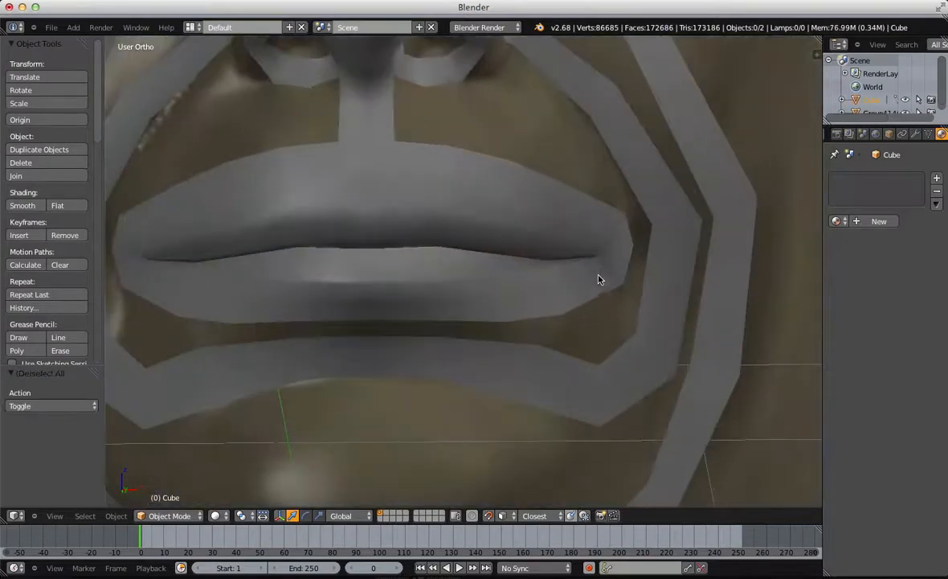
pyautogui.press('Tab')
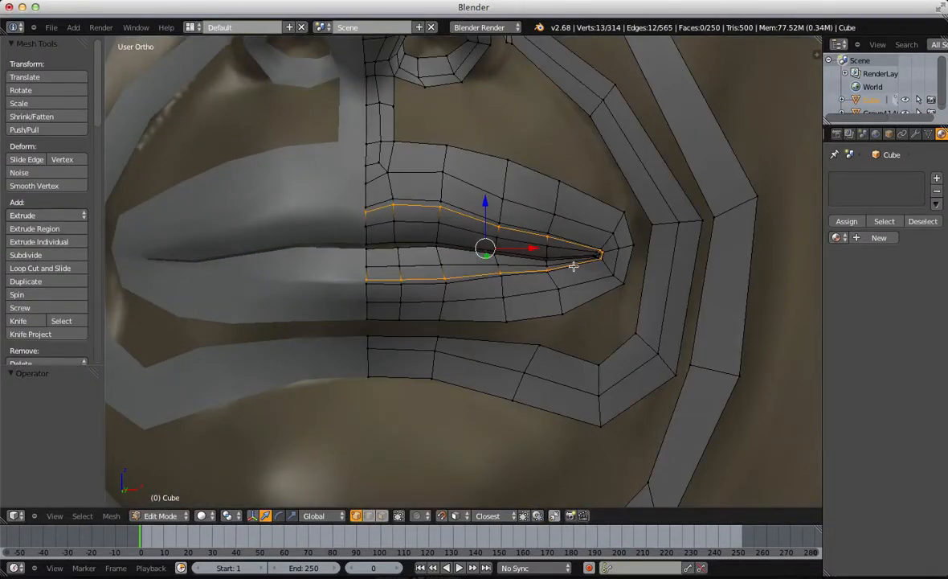
pyautogui.press('Tab')
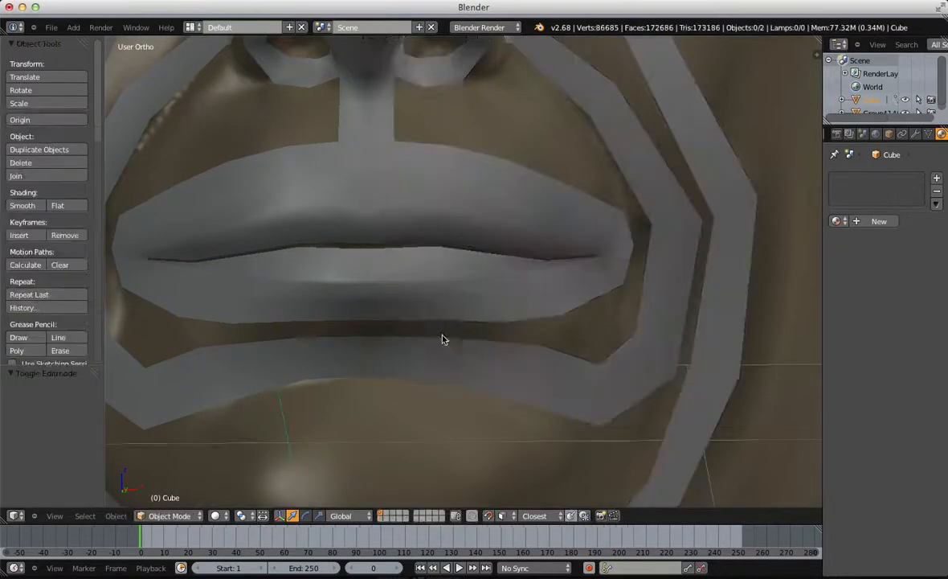
# Step: Delete the extra edge loop just added around the lips
pyautogui.press('Tab')
pyautogui.press('w')
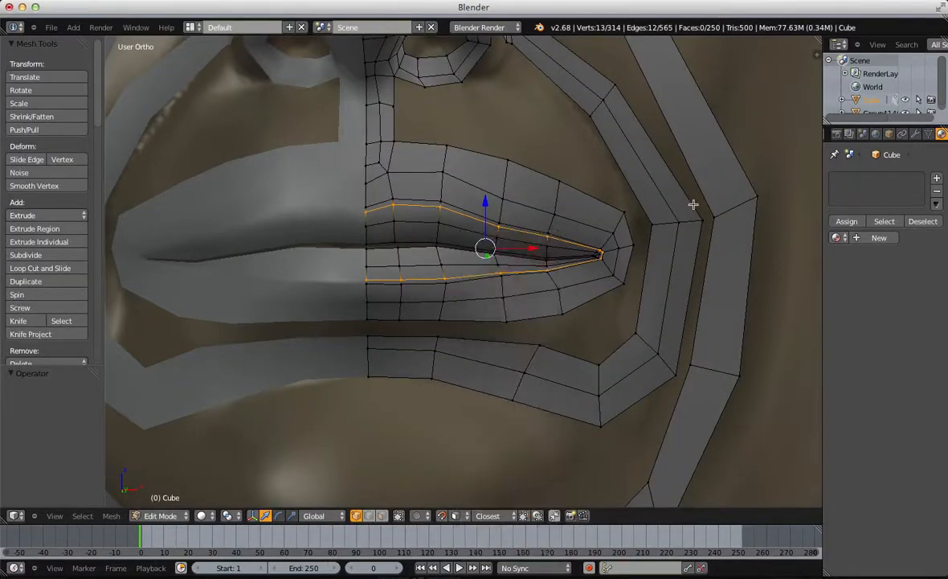
pyautogui.press('x')
pyautogui.click(605, 300)
# Step: Rotate the three-vertex cross edge of the face loop outside the mouth corner by -8.92°
pyautogui.press('Tab')
pyautogui.moveTo(643, 301); pyautogui.dragTo(533, 287, button='middle')
pyautogui.scroll(-4, 533, 288)
pyautogui.scroll(2, 540, 281)
pyautogui.press('Tab')
pyautogui.press('a')
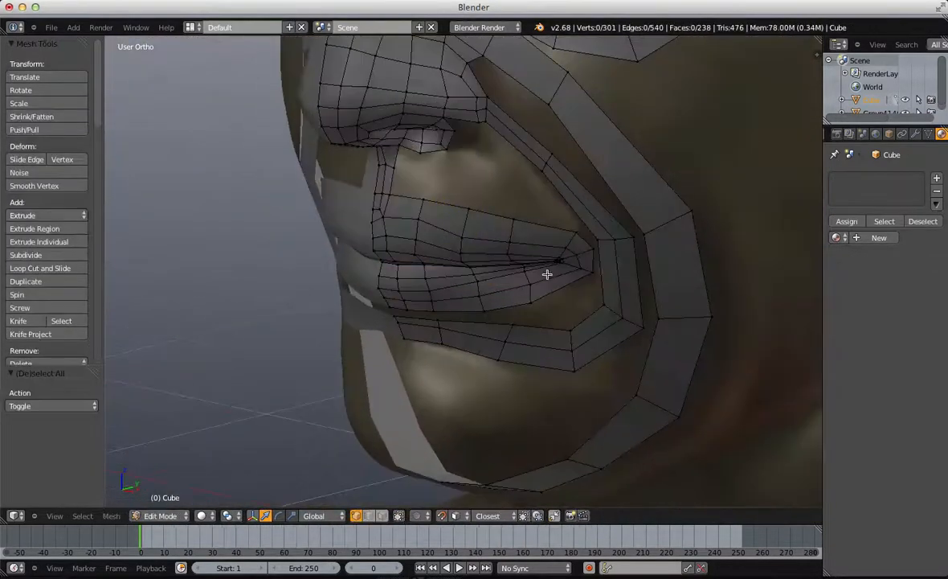
pyautogui.moveTo(441, 245); pyautogui.dragTo(448, 282, button='middle')
pyautogui.scroll(2, 482, 298)
pyautogui.keyDown('shift'); pyautogui.moveTo(590, 341); pyautogui.dragTo(638, 263, button='middle'); pyautogui.keyUp('shift')
pyautogui.press('b')
pyautogui.moveTo(606, 211); pyautogui.dragTo(668, 261)
pyautogui.press('r')
pyautogui.click(671, 247)
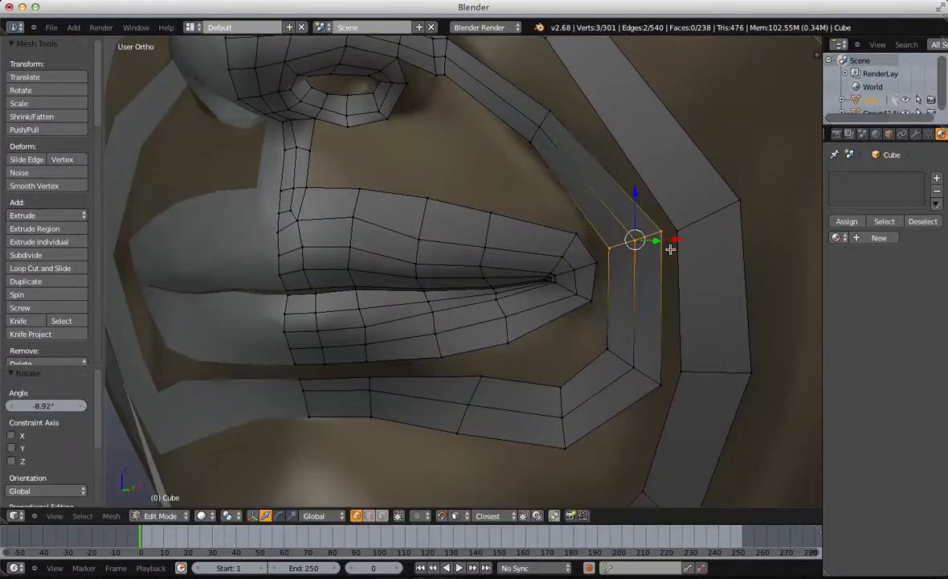
# Step: Reposition the rotated three-vertex cross edge outside the mouth corner and the neighbouring cross edge of the outer cheek loop
pyautogui.press('g')
pyautogui.click(672, 252)
pyautogui.press('a')
pyautogui.press('b')
pyautogui.moveTo(675, 151); pyautogui.dragTo(748, 268)
pyautogui.press('g')
pyautogui.click(749, 251)
pyautogui.press('a')
pyautogui.scroll(-1, 710, 260)
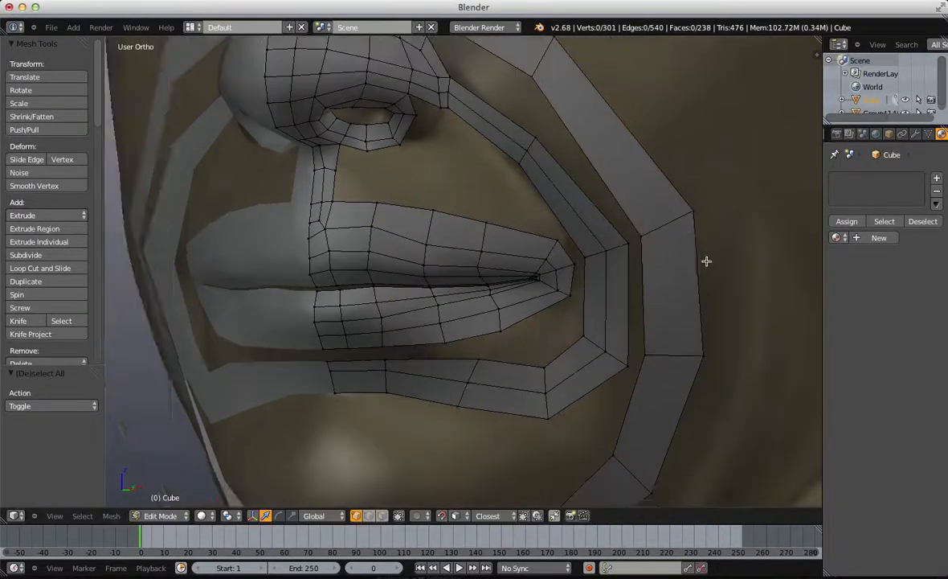
# Step: Add a cross cut to the nose-to-mouth strip just above the mouth corner, then rotate and move it to follow the crease
pyautogui.keyDown('shift'); pyautogui.moveTo(707, 261); pyautogui.dragTo(637, 268, button='middle'); pyautogui.keyUp('shift')
pyautogui.scroll(2, 587, 250)
pyautogui.hotkey('ctrl', 'r')
pyautogui.click(551, 216)
pyautogui.press('r')
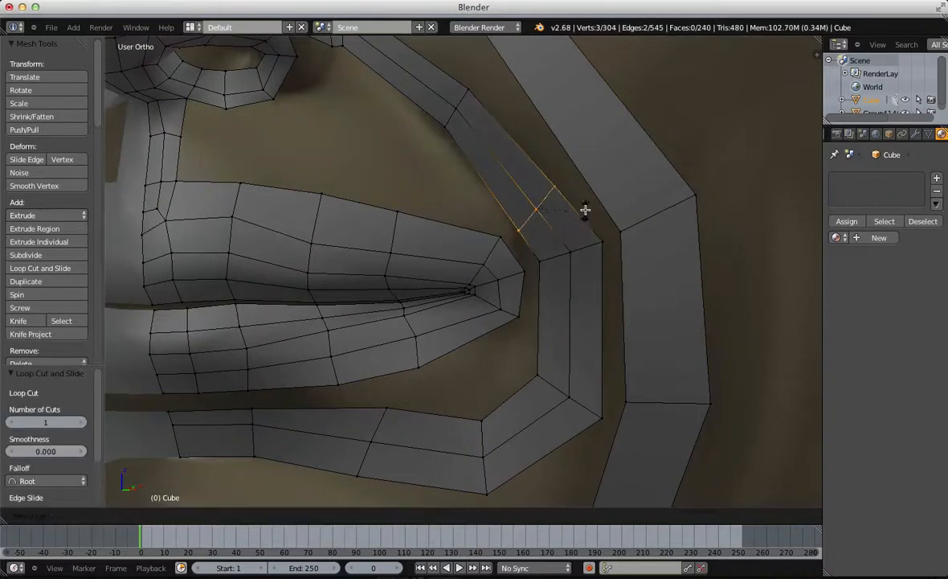
pyautogui.click(582, 211)
pyautogui.press('g')
pyautogui.click(580, 205)
pyautogui.press('a')
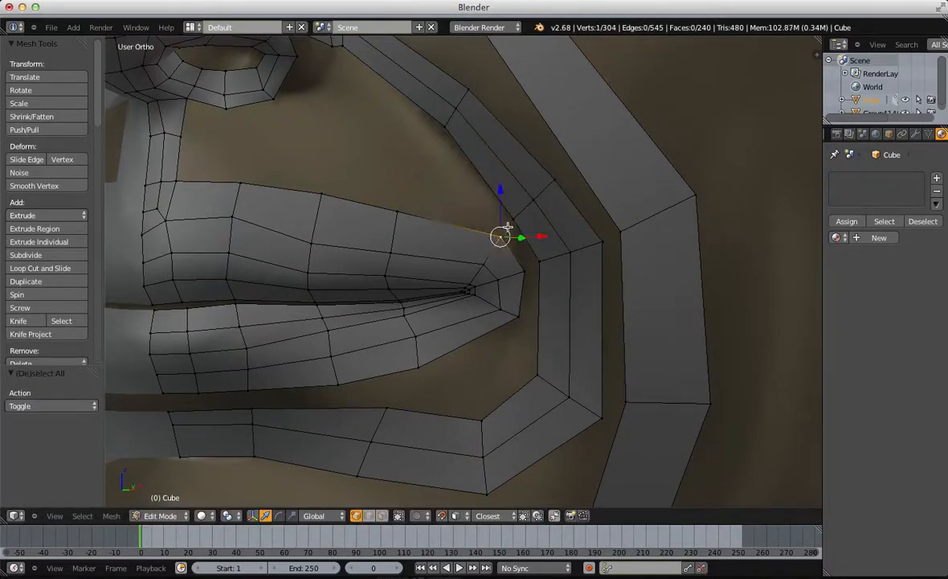
# Step: Raise the mouth loop's lower corner cross edge and fill the gap between the lip corner and the loop with faces
pyautogui.press('b')
pyautogui.moveTo(518, 354); pyautogui.dragTo(607, 434)
pyautogui.press('g')
pyautogui.click(541, 328)
pyautogui.press('a')
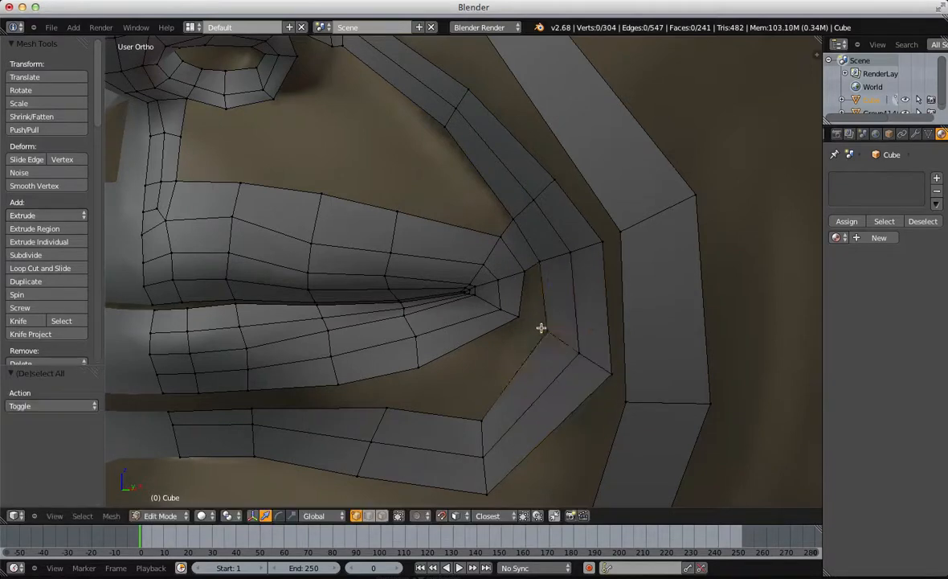
pyautogui.press('f')
pyautogui.press('a')
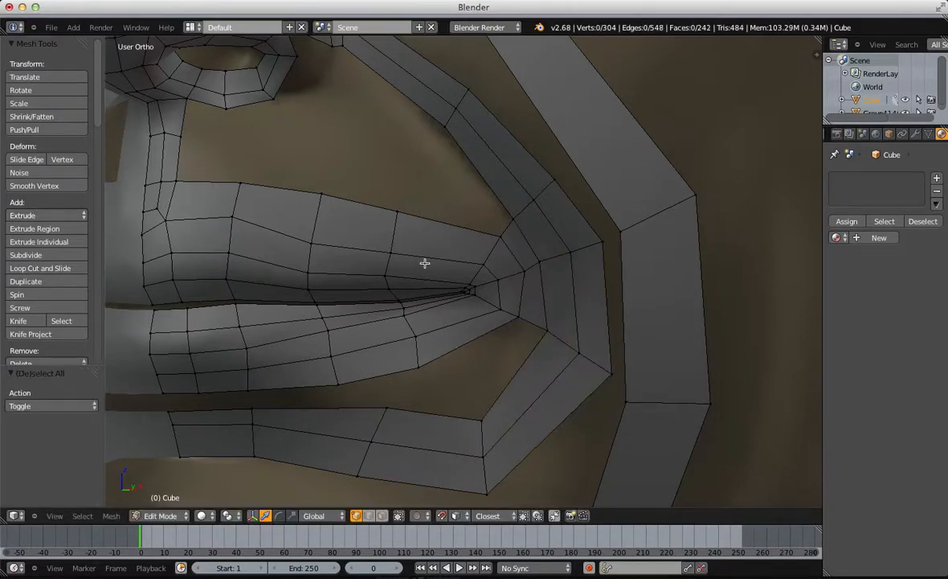
# Step: Cut a cross edge into the outer cheek loop and slide it down level with the mouth loop's new cross edge
pyautogui.hotkey('ctrl', 'e')
pyautogui.hotkey('ctrl', 'r')
pyautogui.click(549, 108)
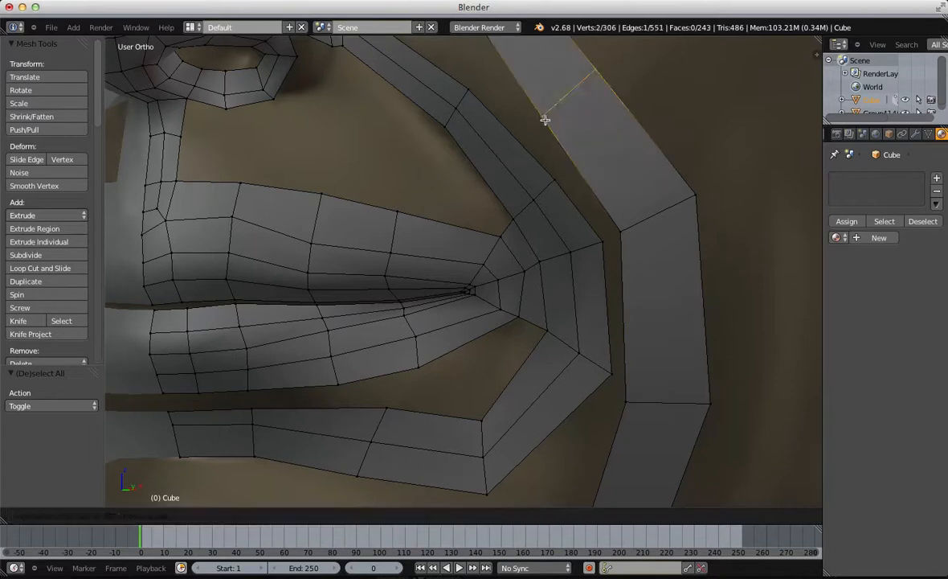
pyautogui.click(574, 162)
pyautogui.press('a')
# Step: Bridge the gap between the mouth loop and the outer cheek loop with two faces beside the mouth corner
pyautogui.hotkey('ctrl', 'Tab')
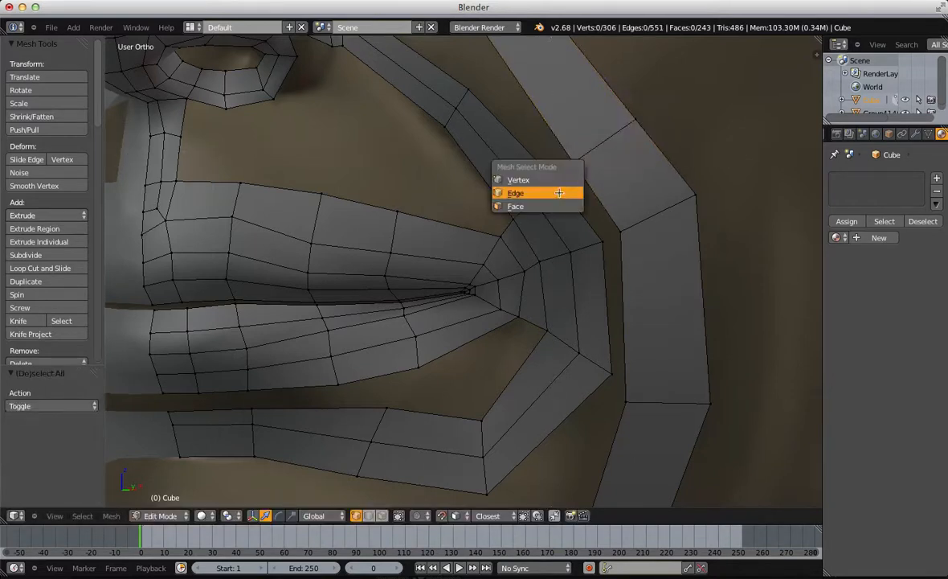
pyautogui.click(561, 193)
pyautogui.rightClick(577, 208)
pyautogui.keyDown('shift'); pyautogui.rightClick(598, 194); pyautogui.keyUp('shift')
pyautogui.press('f')
pyautogui.press('a')
pyautogui.keyDown('shift'); pyautogui.moveTo(606, 331); pyautogui.dragTo(594, 304, button='middle'); pyautogui.keyUp('shift')
pyautogui.rightClick(598, 302)
pyautogui.keyDown('shift'); pyautogui.rightClick(622, 300); pyautogui.keyUp('shift')
pyautogui.press('f')
pyautogui.press('a')
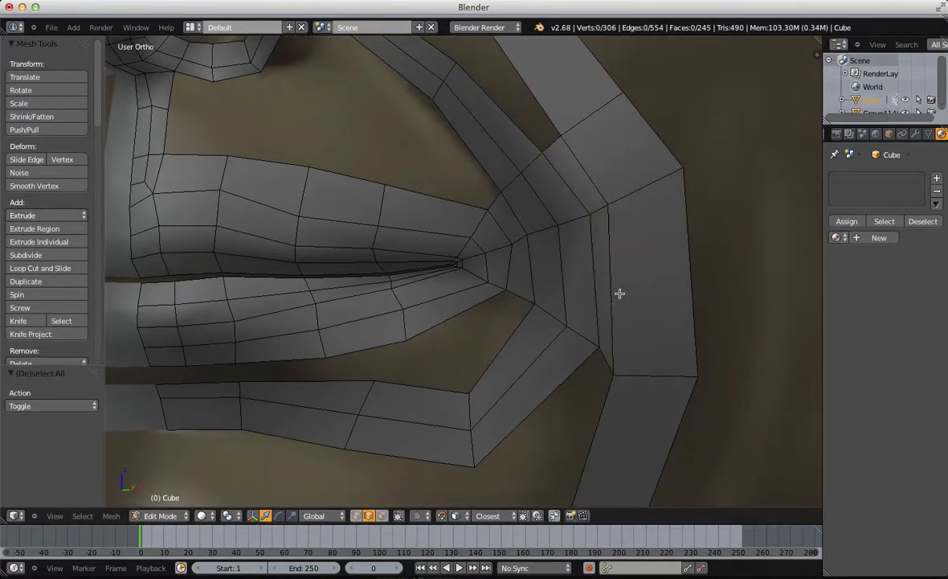
# Step: Move the outer loop's inner vertex below the mouth corner up, in line with the mouth loop's cross edge
pyautogui.hotkey('ctrl', 'Tab')
pyautogui.click(605, 255)
pyautogui.rightClick(618, 371)
pyautogui.press('g')
pyautogui.click(624, 344)
pyautogui.press('a')
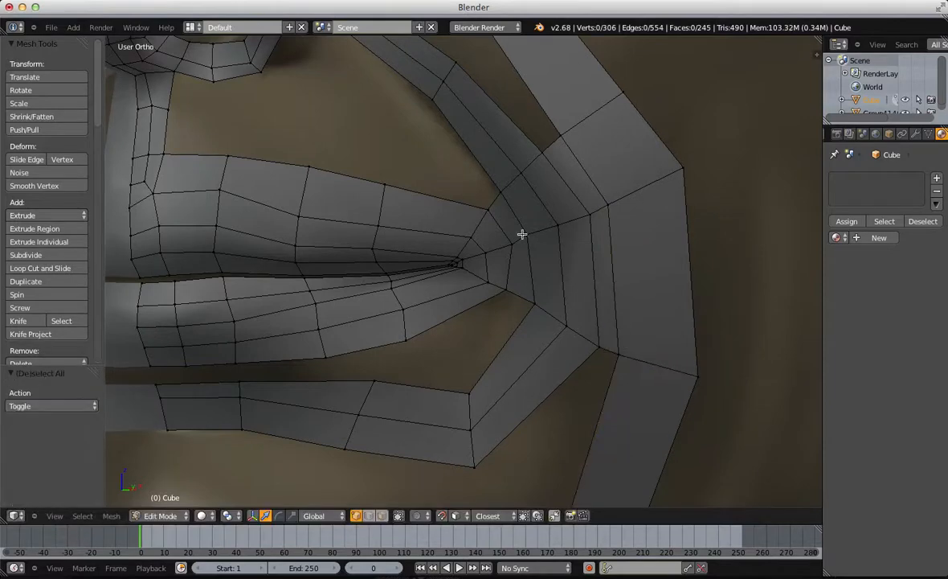
# Step: Merge the outer loop's upper cheek vertex with the adjacent lower vertex of the eye loops and shift its inner neighbour toward the nose
pyautogui.scroll(-6, 537, 219)
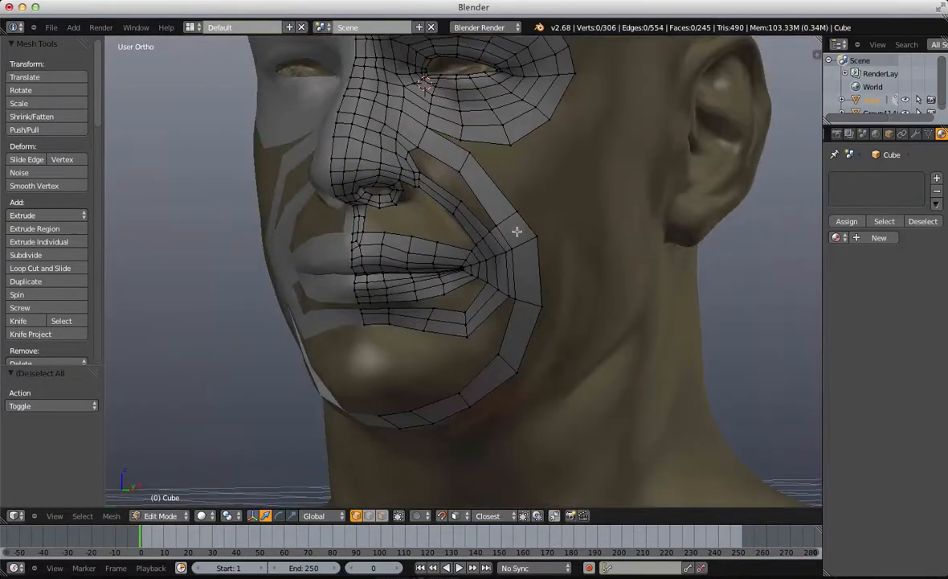
pyautogui.scroll(3, 517, 231)
pyautogui.keyDown('shift'); pyautogui.moveTo(517, 166); pyautogui.dragTo(523, 289, button='middle'); pyautogui.keyUp('shift')
pyautogui.scroll(1, 521, 187)
pyautogui.scroll(-3, 506, 240)
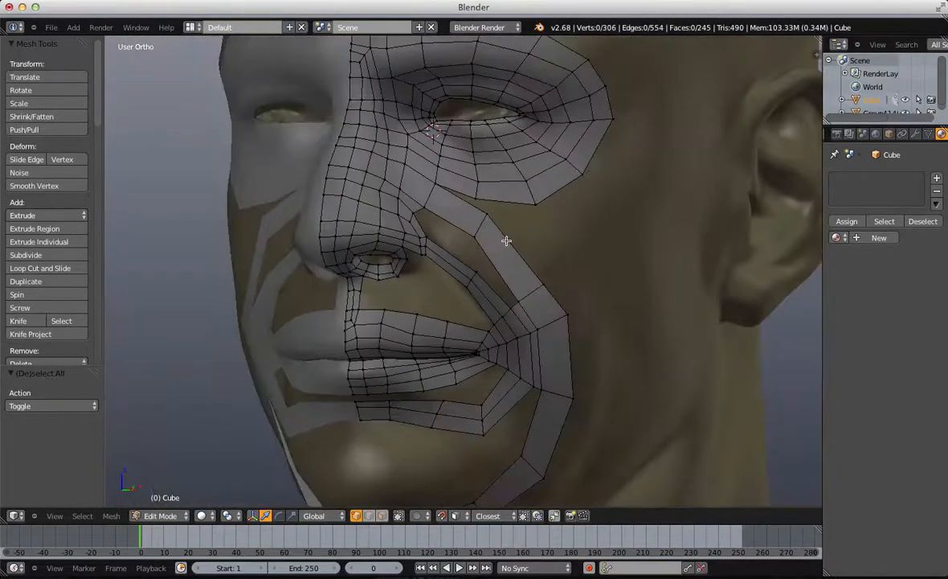
pyautogui.scroll(2, 506, 241)
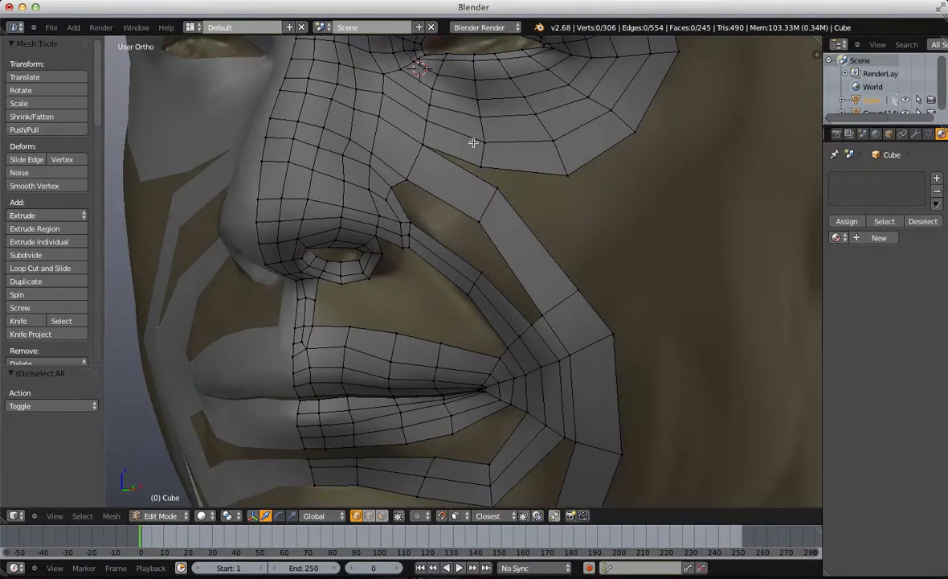
pyautogui.keyDown('shift'); pyautogui.moveTo(473, 142); pyautogui.dragTo(460, 203, button='middle'); pyautogui.keyUp('shift')
pyautogui.scroll(1, 454, 205)
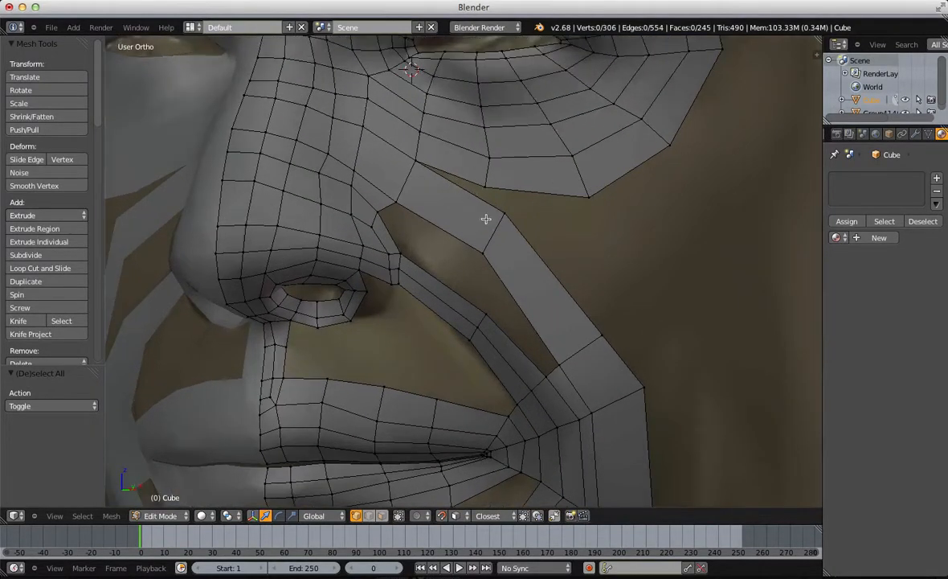
pyautogui.press('g')
pyautogui.click(478, 205)
pyautogui.press('a')
pyautogui.press('b')
pyautogui.moveTo(460, 167); pyautogui.dragTo(508, 213)
pyautogui.press('w')
pyautogui.click(510, 212)
pyautogui.click(472, 222)
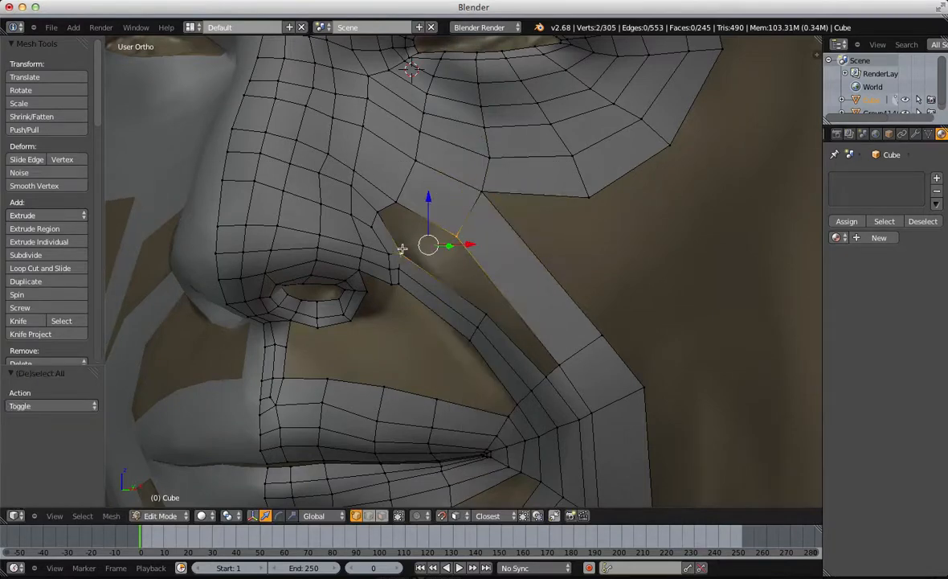
# Step: Fill the face between the nostril wing and the outer cheek loop and move its outer vertex closer to the nose
pyautogui.press('f')
pyautogui.press('a')
pyautogui.rightClick(450, 220)
pyautogui.press('g')
pyautogui.click(435, 213)
pyautogui.press('a')
# Step: Adjust the two vertices along the edge of the nostril wing to even out the faces around it
pyautogui.rightClick(397, 245)
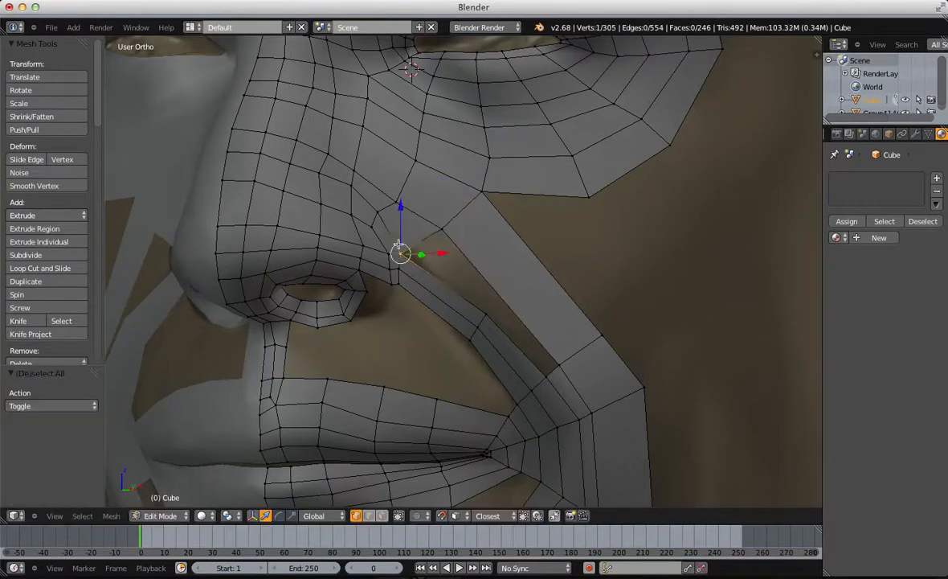
pyautogui.press('g')
pyautogui.click(393, 240)
pyautogui.press('a')
pyautogui.rightClick(376, 212)
pyautogui.press('g')
pyautogui.click(382, 215)
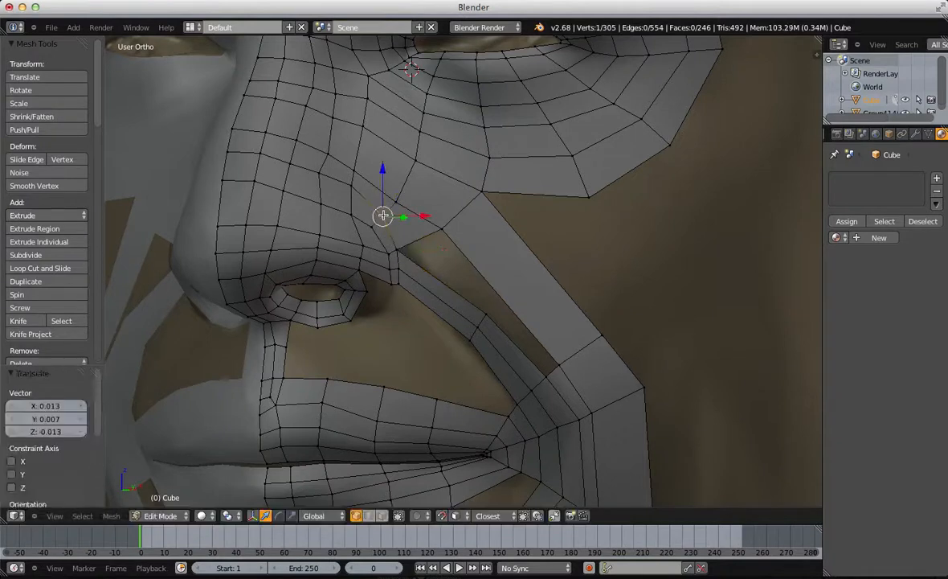
pyautogui.press('a')
# Step: Examine how the edge loop and face loop run from the nose past the nostril wing toward the lower eyelid
pyautogui.hotkey('ctrl', 'Tab')
pyautogui.click(386, 273)
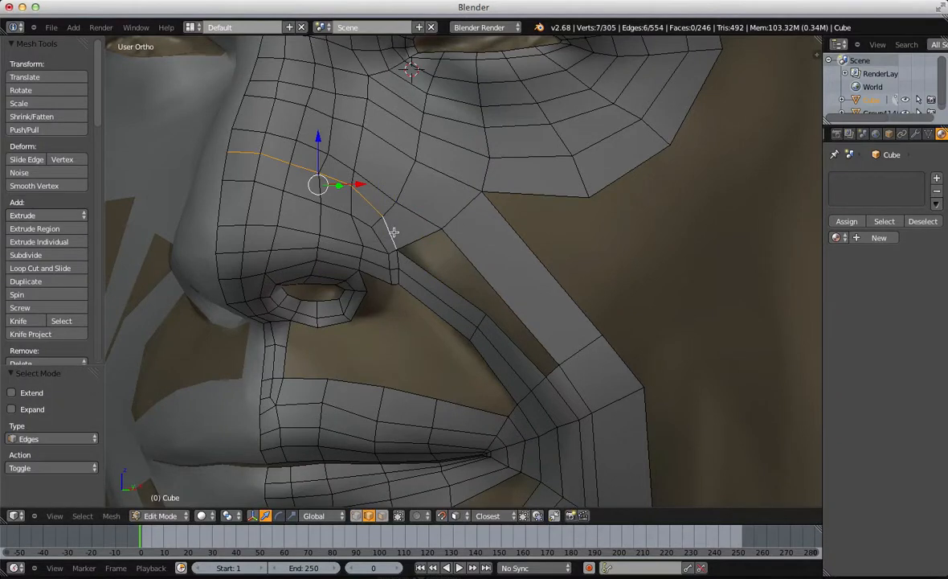
pyautogui.hotkey('ctrl', 'Tab')
pyautogui.click(337, 334)
pyautogui.keyDown('alt'); pyautogui.rightClick(396, 232); pyautogui.keyUp('alt')
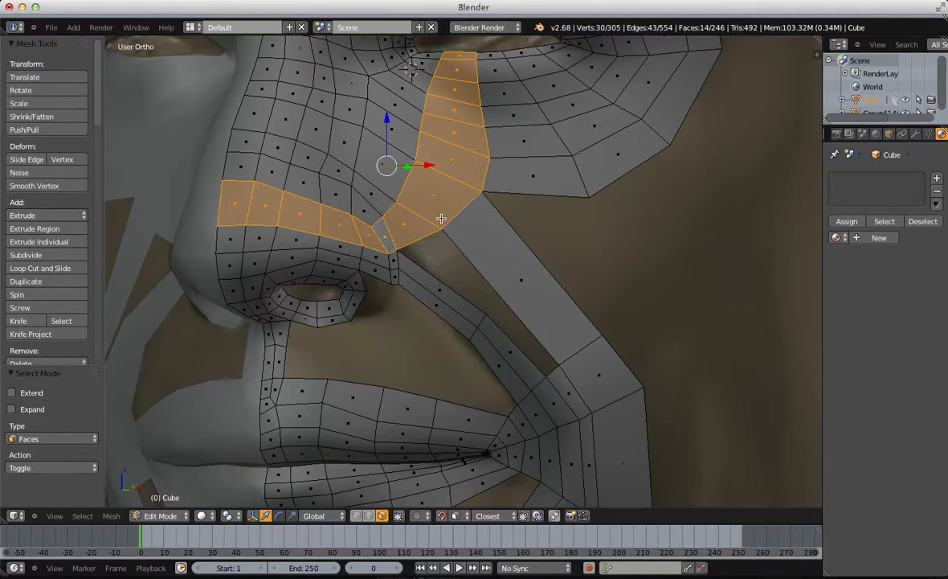
pyautogui.hotkey('ctrl', 'Tab')
pyautogui.click(410, 184)
pyautogui.press('a')
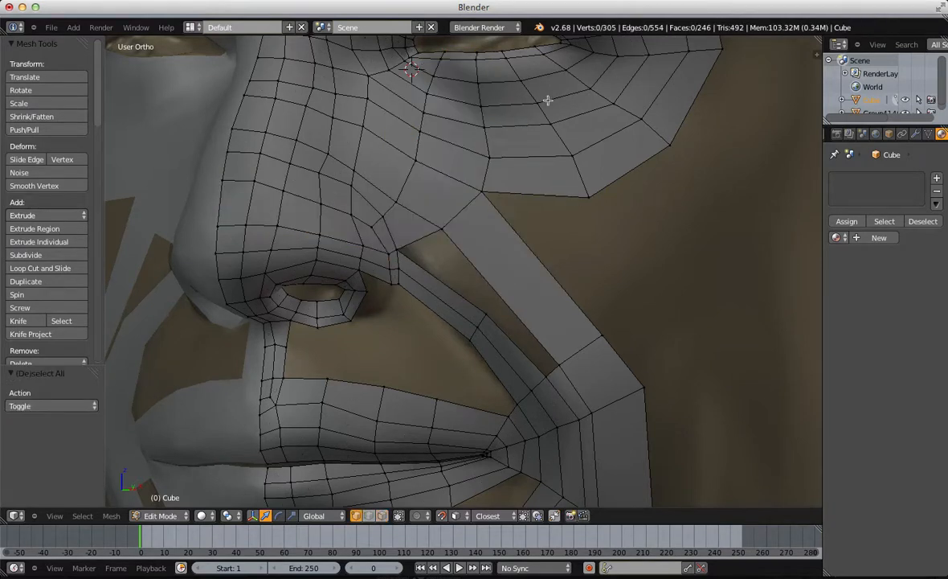
# Step: Delete the long face of the outer loop that links the eye loops to the mouth corner
pyautogui.hotkey('ctrl', 'z')
pyautogui.hotkey('ctrl', 'Tab')
pyautogui.click(497, 314)
pyautogui.rightClick(519, 272)
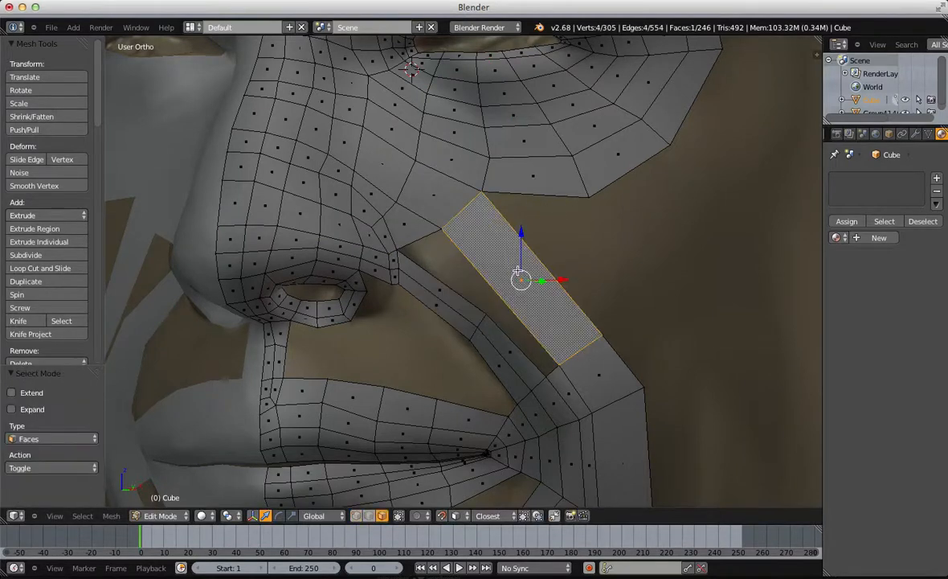
pyautogui.press('x')
pyautogui.click(482, 153)
# Step: Cut a cross edge into the nose-to-mouth strip near the nostril wing and rotate it
pyautogui.hotkey('ctrl', 'Tab')
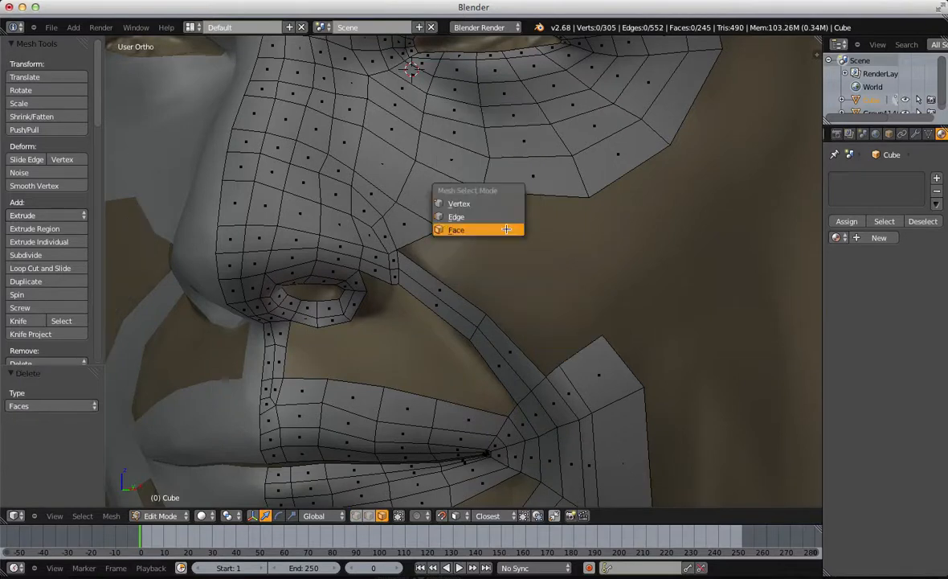
pyautogui.click(450, 206)
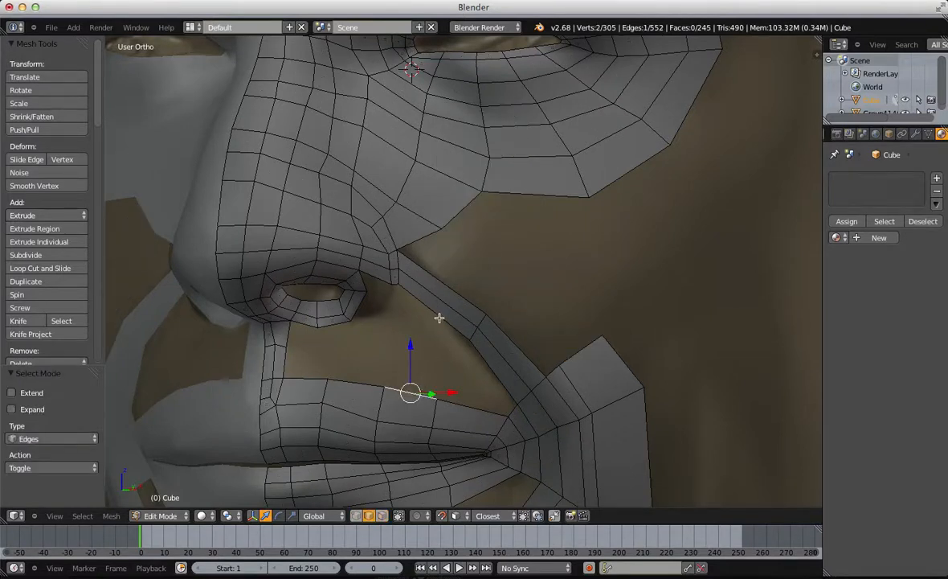
pyautogui.press('a')
pyautogui.press('k')
pyautogui.click(419, 263)
pyautogui.press('r')
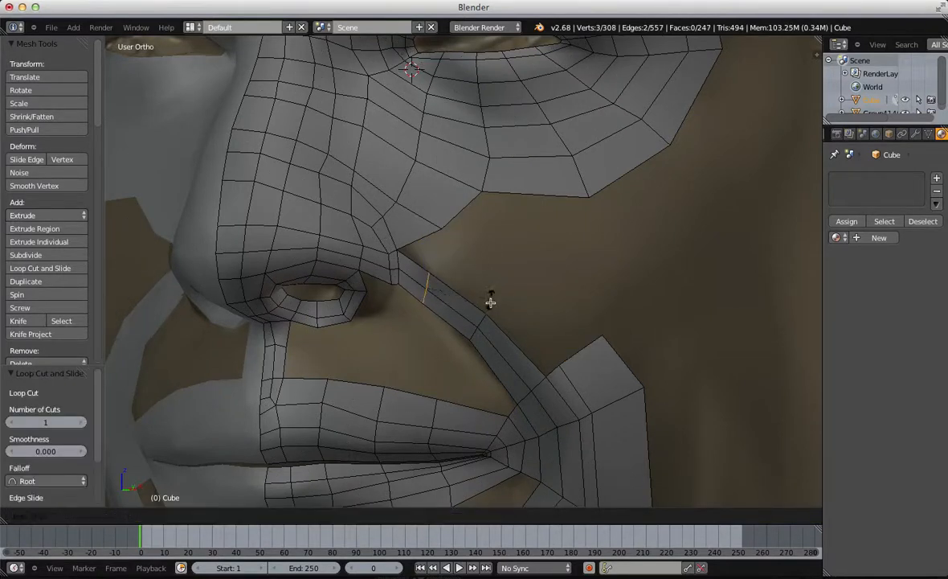
pyautogui.click(489, 317)
pyautogui.press('a')
# Step: Move the strip's middle cross edge down along the crease toward the mouth corner
pyautogui.keyDown('alt'); pyautogui.rightClick(484, 319); pyautogui.keyUp('alt')
pyautogui.press('g')
pyautogui.click(506, 340)
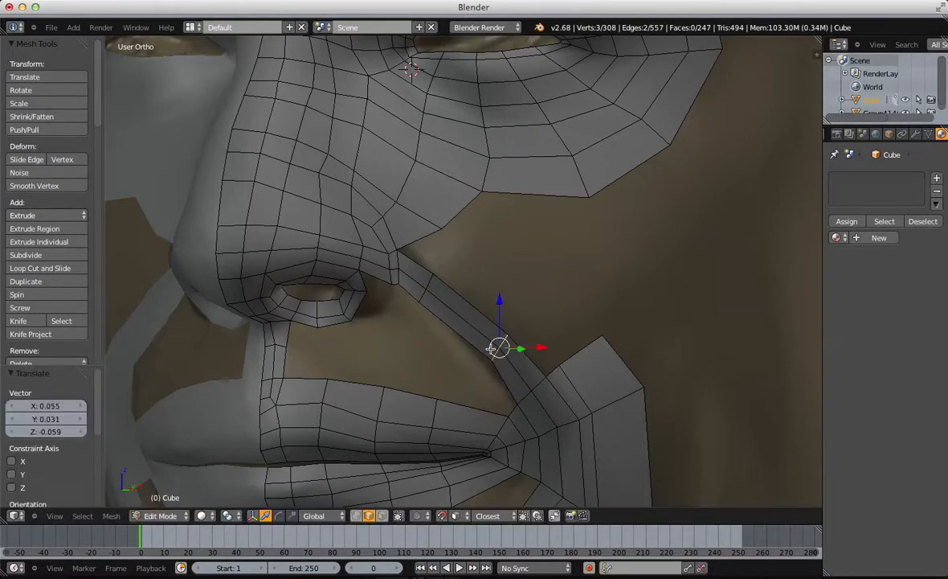
pyautogui.press('a')
# Step: Fill one face from the upper lip to the crease strip and another from the strip to the lower eye loop
pyautogui.rightClick(412, 391)
pyautogui.keyDown('shift'); pyautogui.rightClick(457, 331); pyautogui.keyUp('shift')
pyautogui.press('f')
pyautogui.press('a')
pyautogui.keyDown('shift'); pyautogui.rightClick(531, 197); pyautogui.keyUp('shift')
pyautogui.press('f')
pyautogui.press('a')
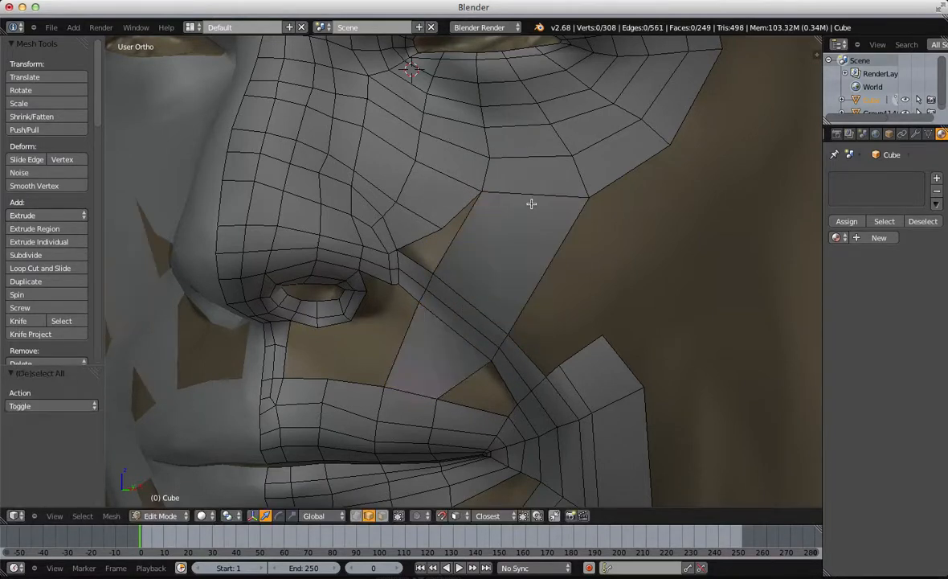
# Step: Raise the cheek vertex beside the nostril wing slightly and cut a cross edge through the new cheek face
pyautogui.hotkey('ctrl', 'Tab')
pyautogui.click(477, 221)
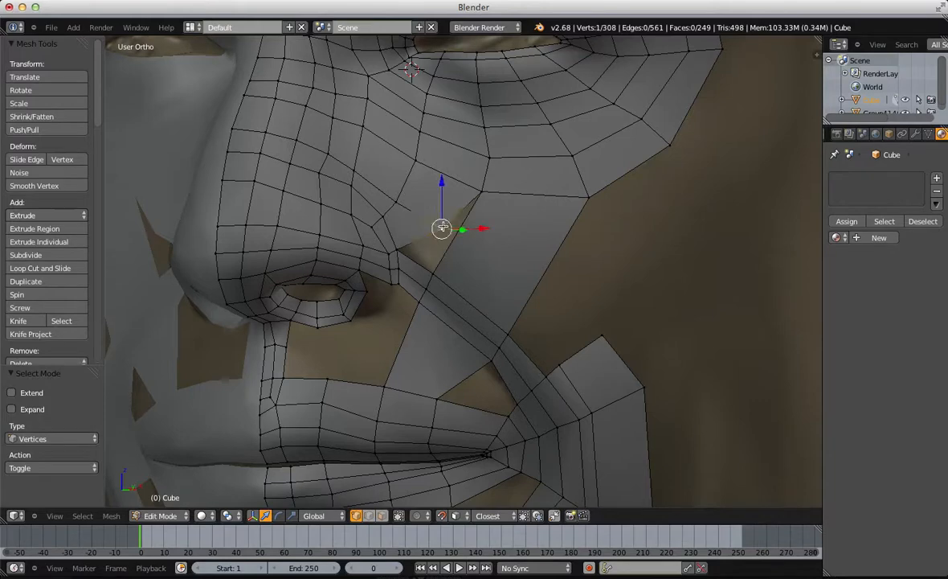
pyautogui.press('g')
pyautogui.click(440, 217)
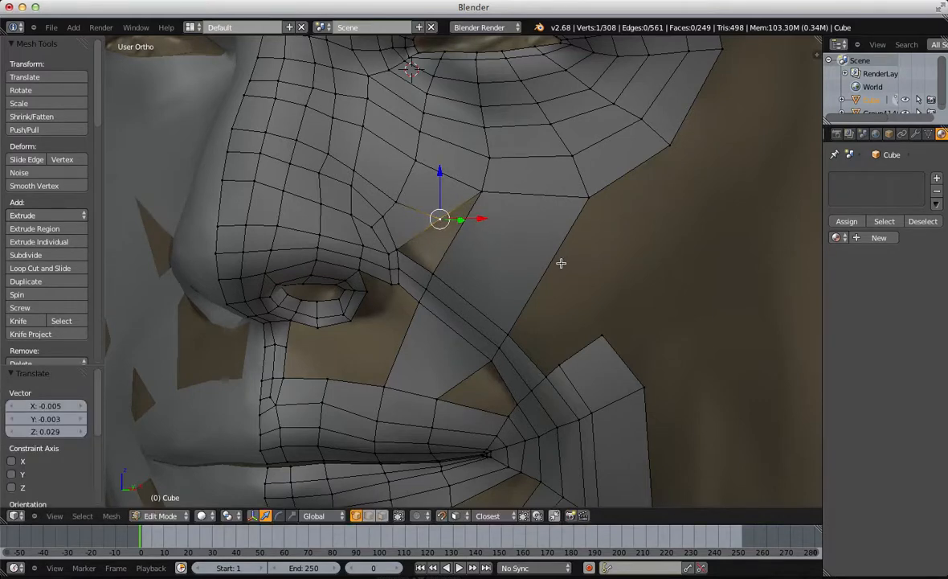
pyautogui.press('k')
pyautogui.press('a')
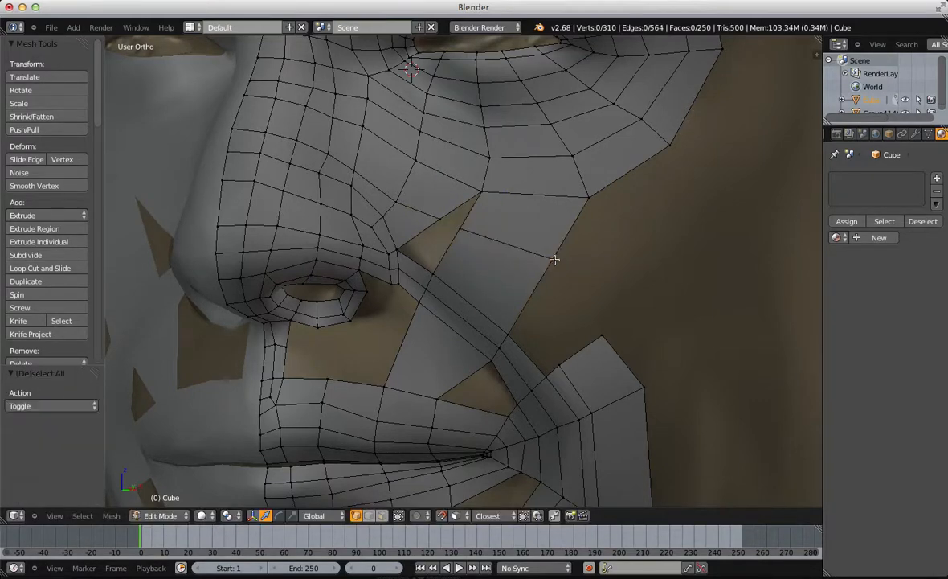
# Step: Slide the two edge loops running from the lower eyelid to the cheek along the mesh to even their spacing
pyautogui.scroll(-4, 554, 258)
pyautogui.press('g')
pyautogui.press('g')
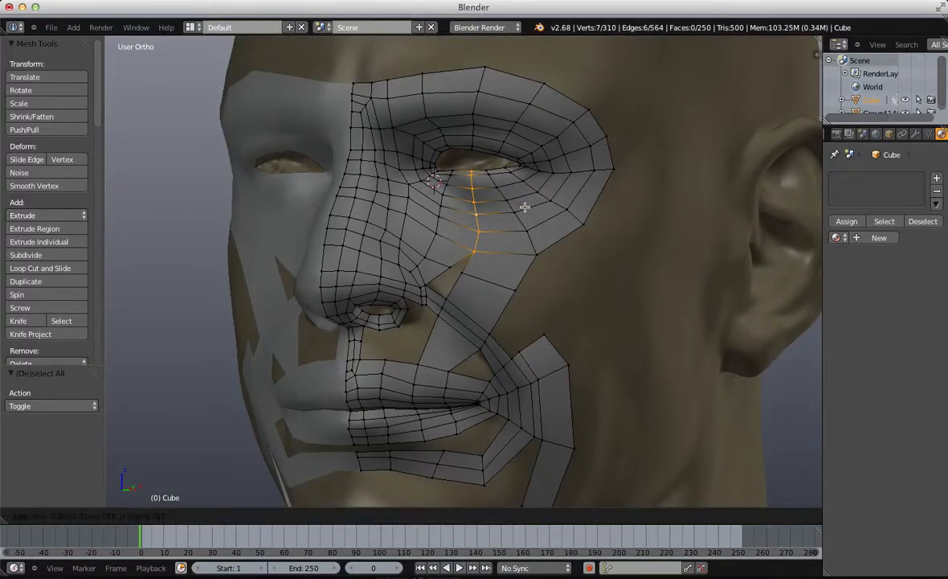
pyautogui.click(530, 209)
pyautogui.press('a')
pyautogui.press('g')
pyautogui.press('g')
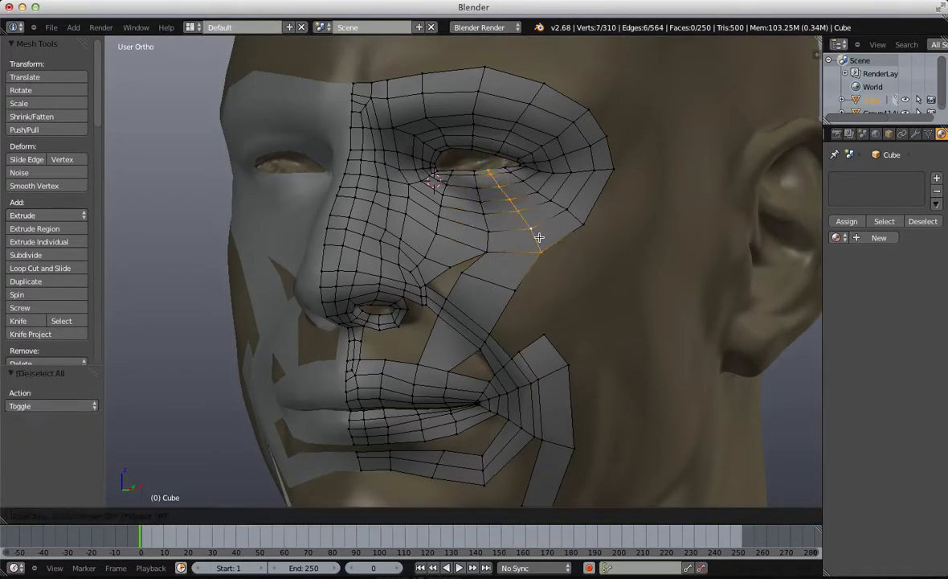
pyautogui.click(540, 238)
pyautogui.press('a')
pyautogui.scroll(3, 497, 221)
pyautogui.keyDown('shift'); pyautogui.moveTo(495, 220); pyautogui.dragTo(511, 279, button='middle'); pyautogui.keyUp('shift')
pyautogui.hotkey('ctrl', 'r')
pyautogui.click(476, 252)
pyautogui.rightClick(478, 240)
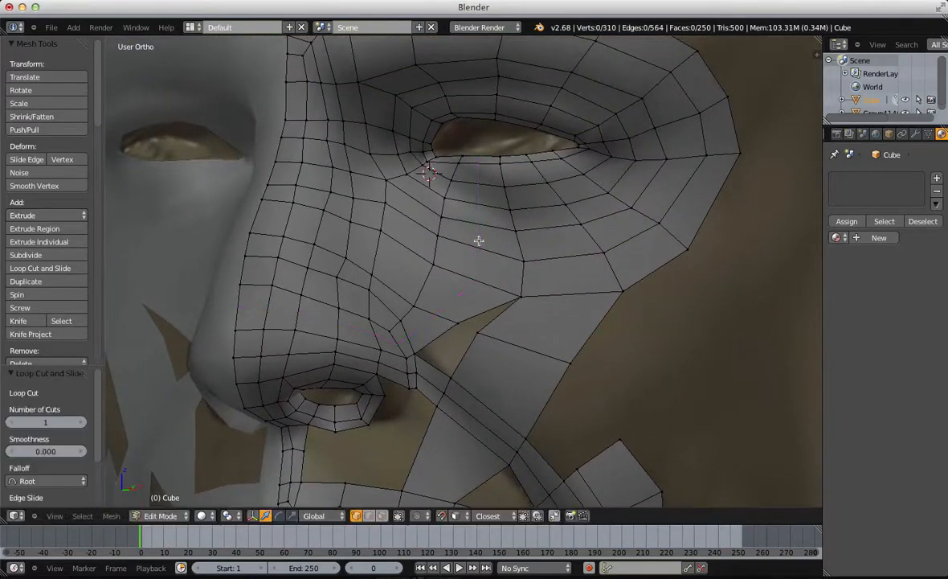
# Step: Switch the mesh selection to edges for filling the gap beside the nostril wing
pyautogui.hotkey('ctrl', 'Tab')
pyautogui.hotkey('ctrl', 'Tab')
pyautogui.click(478, 369)
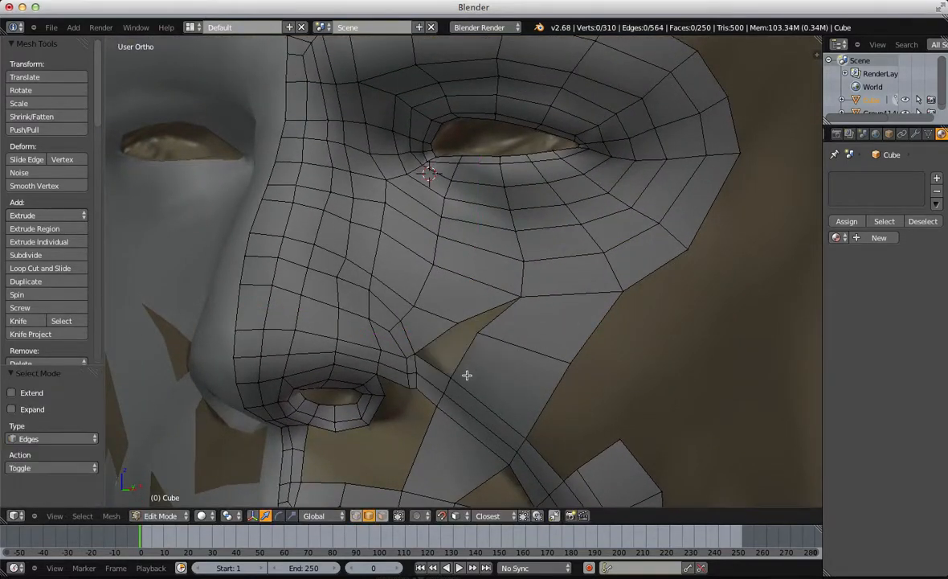
# Step: Delete the stretched face between the nose and the cheek just below the inner eye
pyautogui.hotkey('ctrl', 'Tab')
pyautogui.click(464, 391)
pyautogui.rightClick(457, 311)
pyautogui.press('x')
pyautogui.click(460, 301)
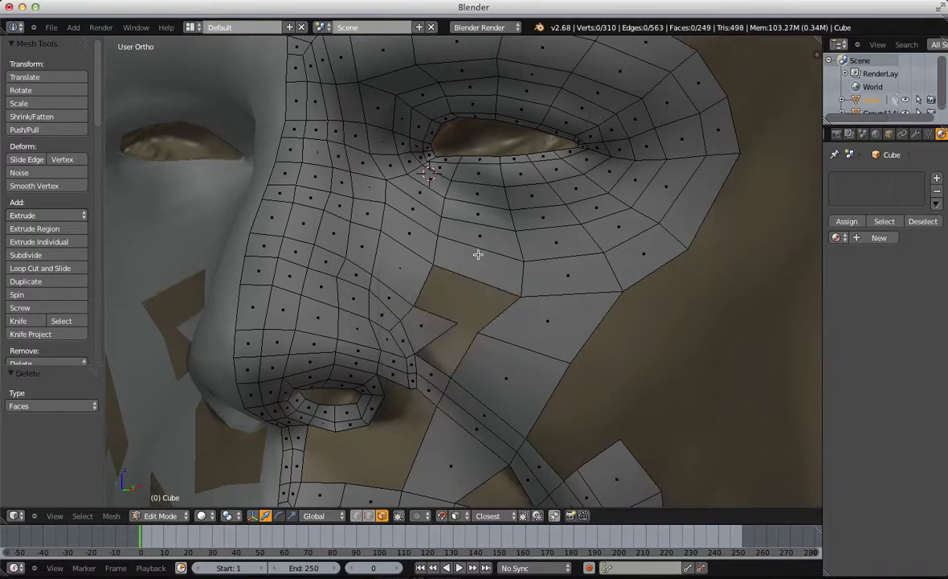
# Step: Add a single centred loop cut through the faces running down from the lower eyelid
pyautogui.hotkey('ctrl', 'r')
pyautogui.click(480, 219)
pyautogui.click(479, 223)
pyautogui.click(479, 223)
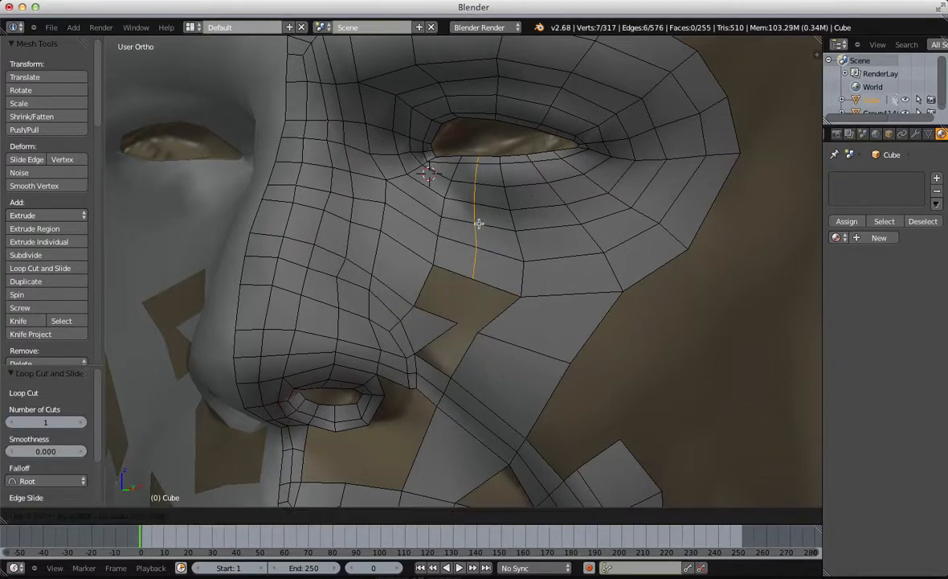
pyautogui.press('a')
# Step: Slide the vertical edge loop below the inner eye corner sideways with an edge slide factor of about 0.2
pyautogui.moveTo(479, 224); pyautogui.dragTo(496, 242, button='middle')
pyautogui.hotkey('ctrl', 'Tab')
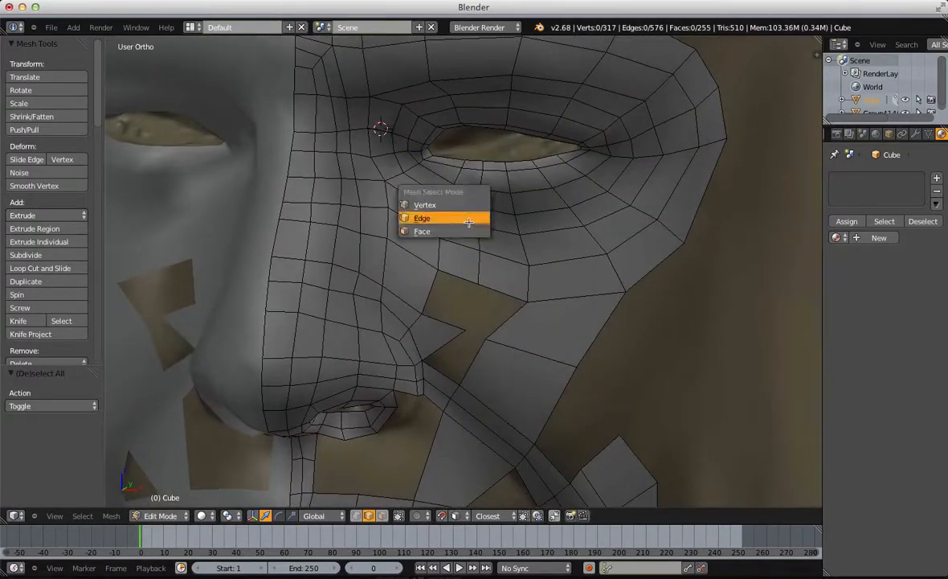
pyautogui.click(434, 217)
pyautogui.keyDown('alt'); pyautogui.rightClick(450, 211); pyautogui.keyUp('alt')
pyautogui.click(444, 211)
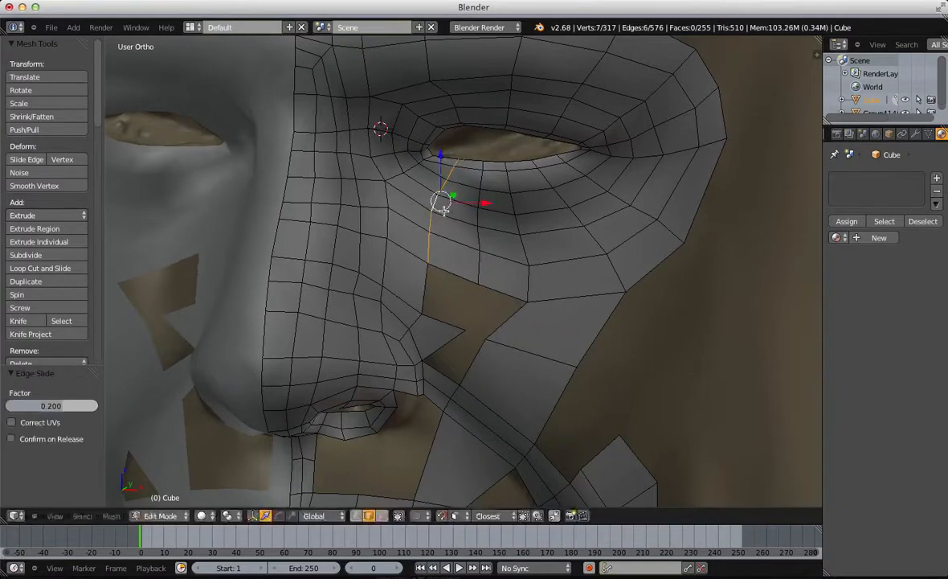
pyautogui.click(440, 210)
pyautogui.press('a')
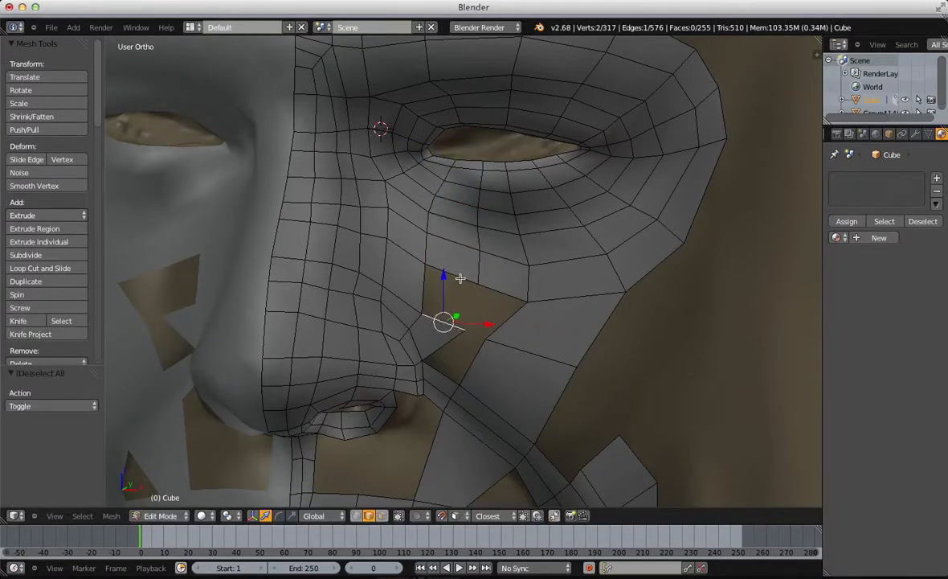
# Step: Fill a face between the lower boundary edge of the eye ring and the open edge beside the nose
pyautogui.keyDown('shift'); pyautogui.rightClick(460, 278); pyautogui.keyUp('shift')
pyautogui.press('f')
pyautogui.press('a')
# Step: Move the new face's outer lower corner vertex slightly inward toward the nose
pyautogui.hotkey('ctrl', 'Tab')
pyautogui.click(466, 258)
pyautogui.rightClick(466, 321)
pyautogui.press('g')
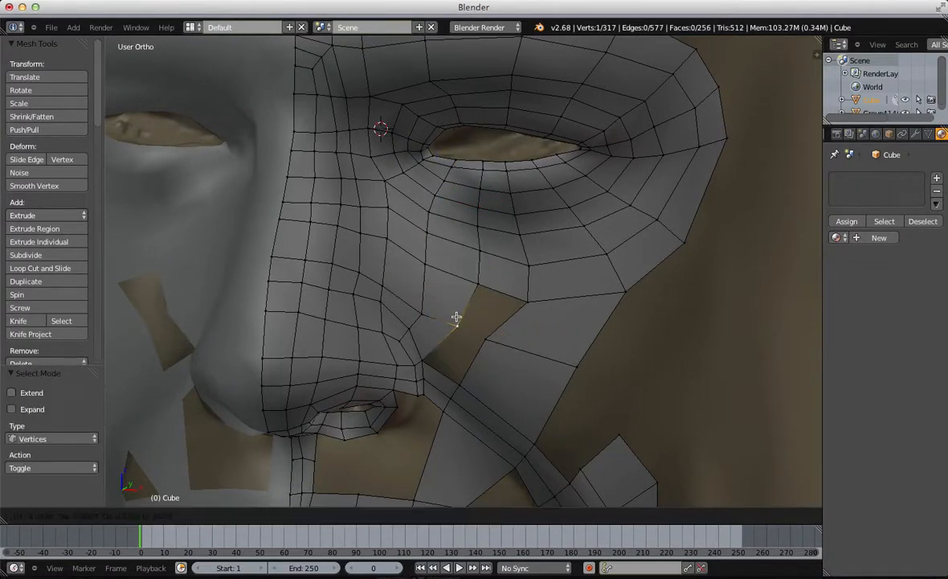
pyautogui.click(456, 317)
pyautogui.hotkey('ctrl', 'Tab')
pyautogui.press('Escape')
pyautogui.press('a')
# Step: Fill the remaining gap between the eye ring, the nose side and the cheek strip with faces
pyautogui.hotkey('ctrl', 'Tab')
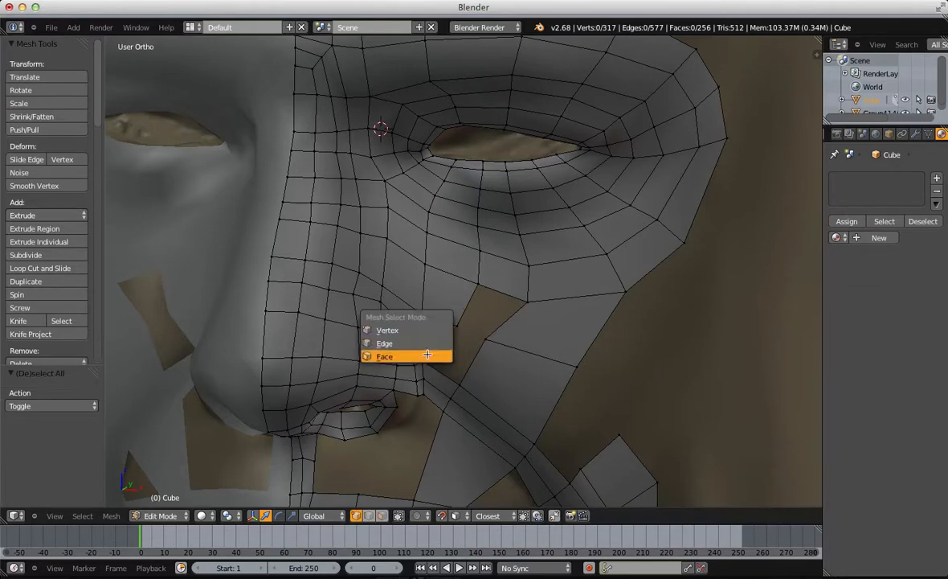
pyautogui.click(402, 336)
pyautogui.keyDown('alt'); pyautogui.rightClick(448, 276); pyautogui.keyUp('alt')
pyautogui.keyDown('shift'); pyautogui.moveTo(524, 341); pyautogui.dragTo(518, 264, button='middle'); pyautogui.keyUp('shift')
pyautogui.scroll(2, 518, 264)
pyautogui.press('a')
pyautogui.hotkey('ctrl', 'Tab')
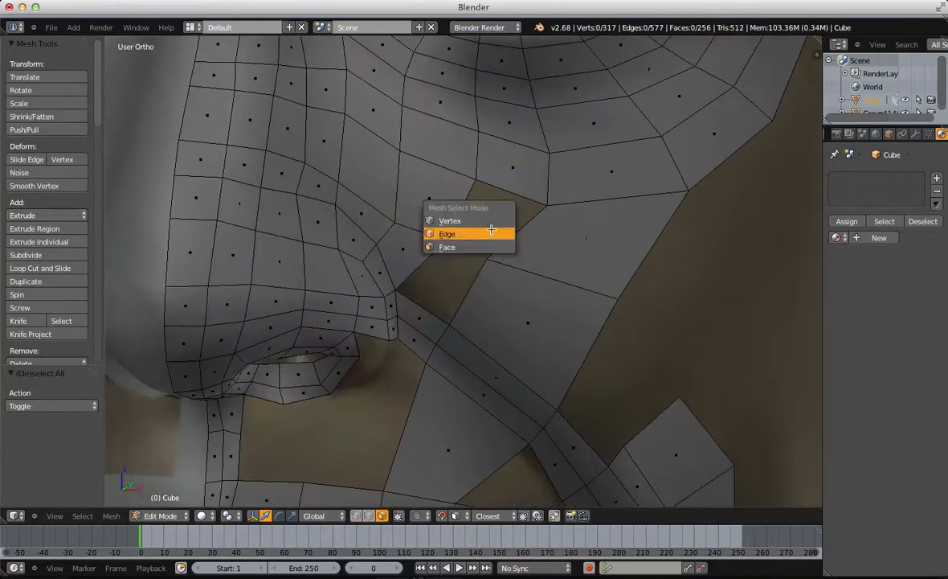
pyautogui.click(491, 230)
pyautogui.rightClick(510, 191)
pyautogui.press('f')
pyautogui.press('a')
# Step: Move the shared edge between the new faces and the cheek strip to even out the spacing
pyautogui.scroll(-4, 442, 301)
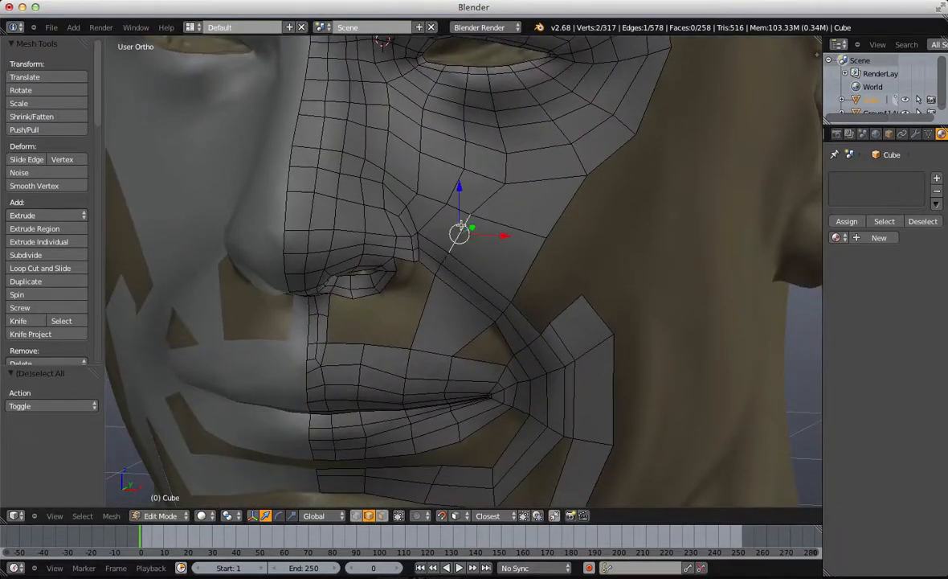
pyautogui.press('g')
pyautogui.click(529, 228)
pyautogui.press('t')
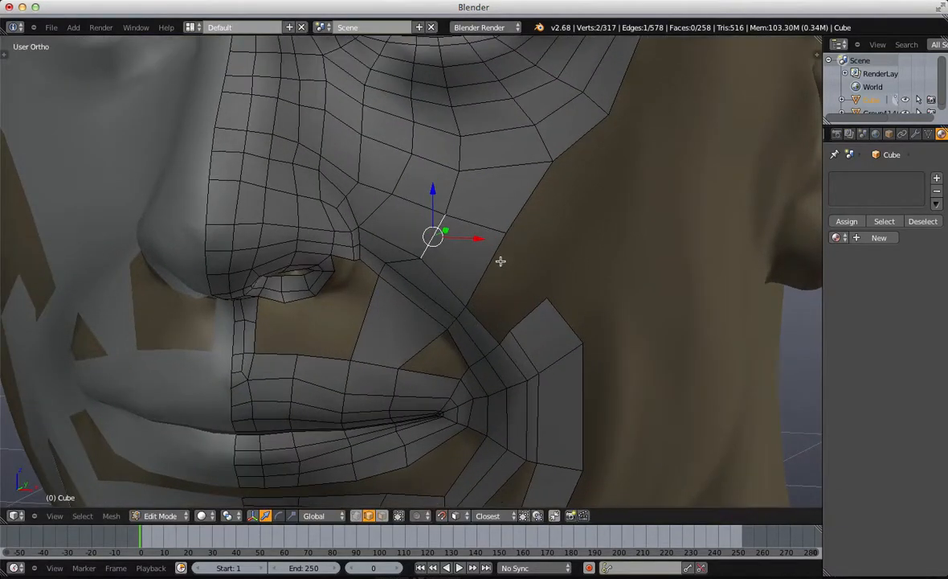
# Step: Move the short edge across the fold strip beside the nostril into line and adjust its scale
pyautogui.moveTo(501, 261); pyautogui.dragTo(410, 265, button='middle')
pyautogui.press('g')
pyautogui.click(399, 272)
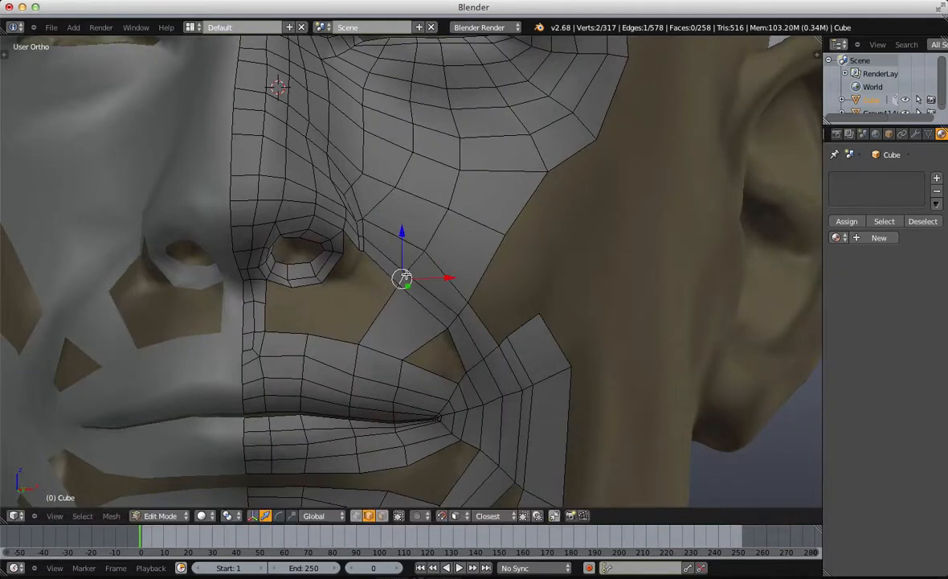
pyautogui.press('t')
pyautogui.scroll(1, 435, 299)
pyautogui.keyDown('shift'); pyautogui.moveTo(436, 299); pyautogui.dragTo(494, 241, button='middle'); pyautogui.keyUp('shift')
pyautogui.press('s')
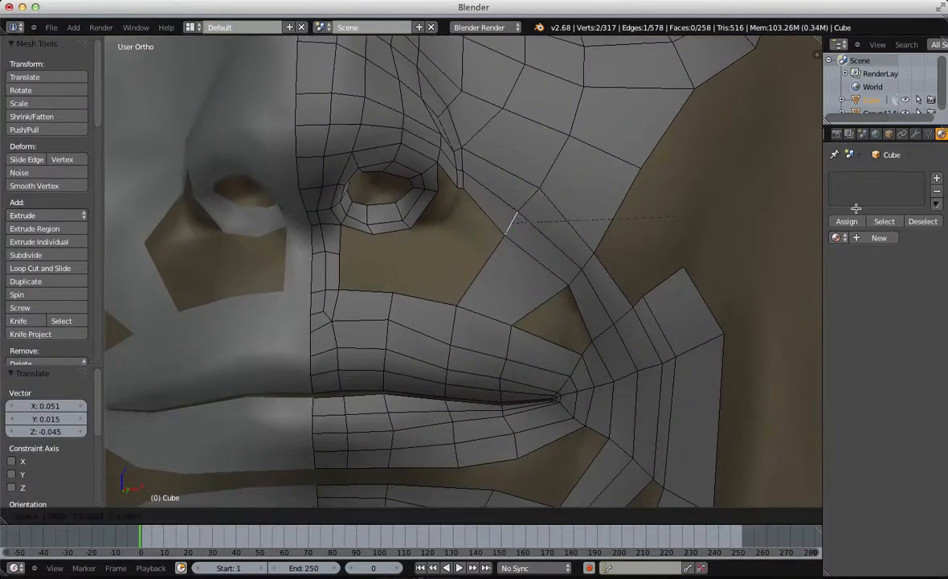
pyautogui.click(857, 208)
pyautogui.press('s')
pyautogui.click(573, 275)
pyautogui.press('a')
# Step: Select the face loop crossing the cheek fold to check how it flows
pyautogui.hotkey('ctrl', 'Tab')
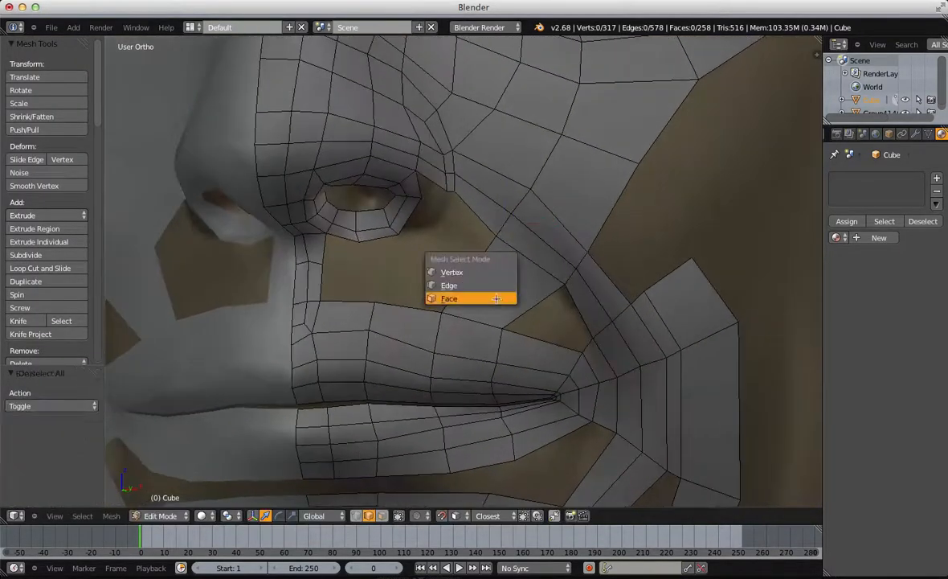
pyautogui.click(498, 299)
pyautogui.keyDown('alt'); pyautogui.rightClick(553, 233); pyautogui.keyUp('alt')
pyautogui.scroll(-3, 560, 228)
pyautogui.moveTo(575, 220); pyautogui.dragTo(560, 233, button='middle')
pyautogui.press('a')
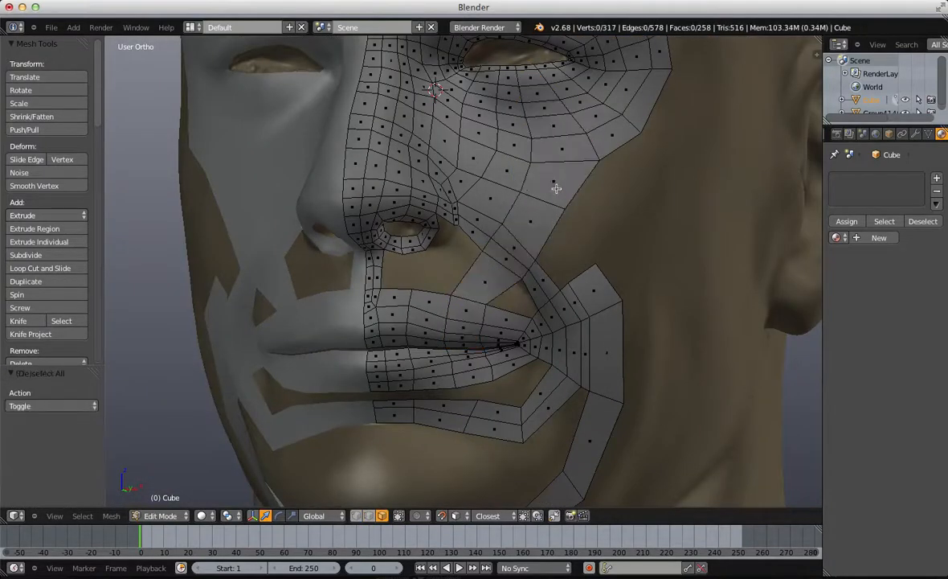
# Step: Extrude the bottom edge of the narrow strip at the nostril wing downward, then rotate and position it
pyautogui.hotkey('ctrl', 'Tab')
pyautogui.click(534, 156)
pyautogui.scroll(4, 481, 239)
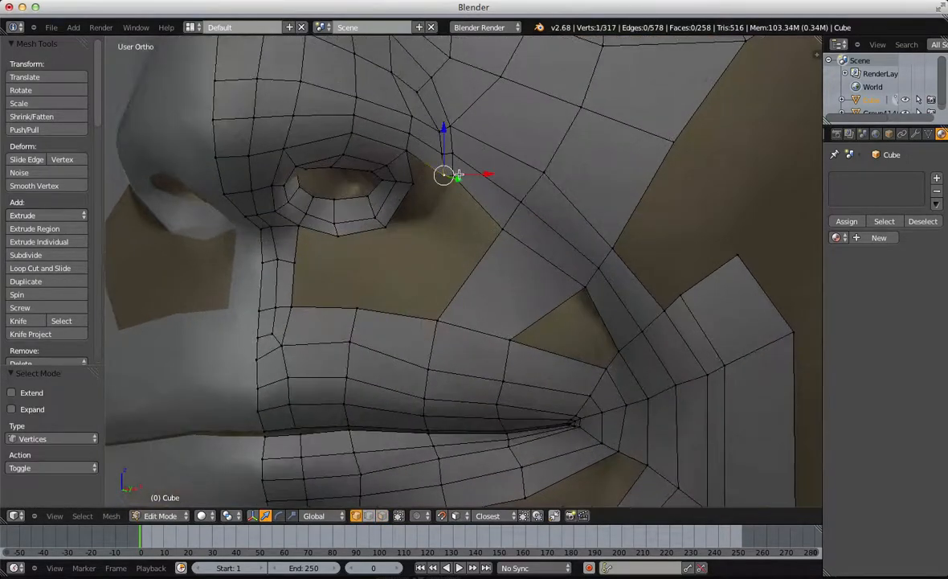
pyautogui.keyDown('shift'); pyautogui.rightClick(458, 175); pyautogui.keyUp('shift')
pyautogui.moveTo(434, 237); pyautogui.dragTo(407, 191, button='middle')
pyautogui.press('e')
pyautogui.click(425, 225)
pyautogui.moveTo(425, 225); pyautogui.dragTo(453, 257, button='middle')
pyautogui.press('r')
pyautogui.click(453, 257)
pyautogui.press('g')
pyautogui.click(463, 212)
# Step: Extrude the strip's end edge further around under the nostril, rotating and moving it to follow the curve
pyautogui.press('e')
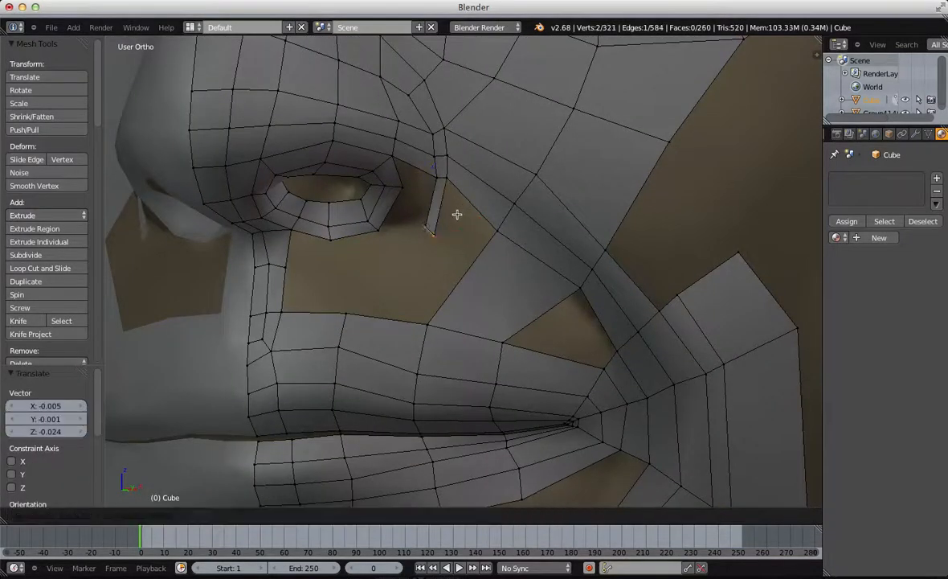
pyautogui.click(416, 241)
pyautogui.press('r')
pyautogui.click(411, 263)
pyautogui.press('g')
pyautogui.click(401, 260)
# Step: Extrude another strip segment toward the philtrum and rotate its end edge by about 39 degrees
pyautogui.press('e')
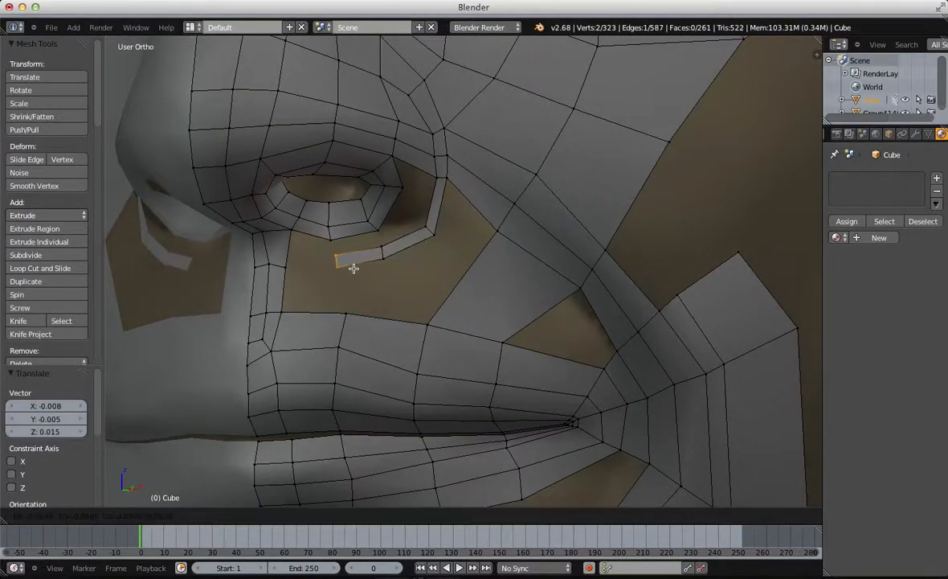
pyautogui.click(348, 270)
pyautogui.press('r')
pyautogui.click(269, 251)
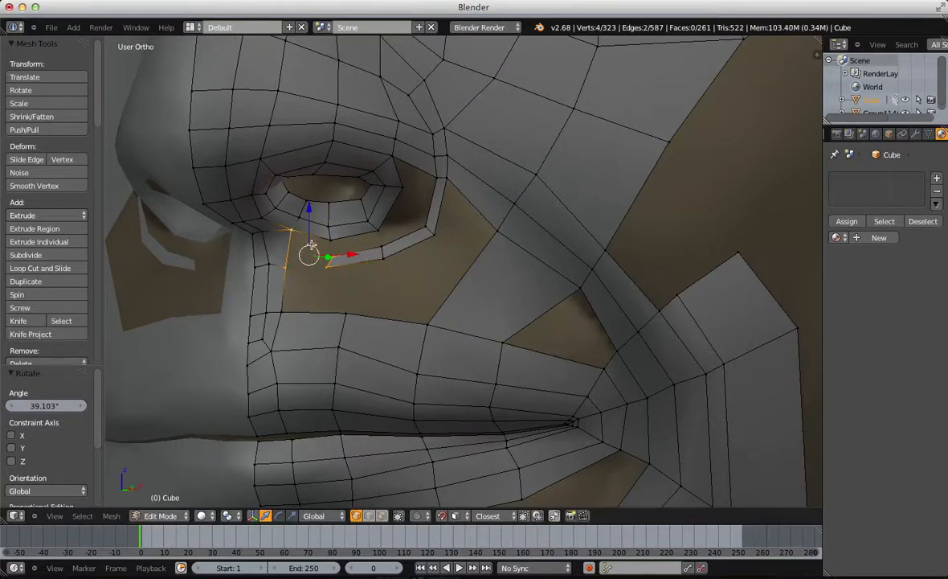
# Step: Move the upper vertex at the end of the under-nostril strip closer to the philtrum
pyautogui.press('a')
pyautogui.scroll(2, 312, 244)
pyautogui.keyDown('shift'); pyautogui.moveTo(323, 237); pyautogui.dragTo(418, 234, button='middle'); pyautogui.keyUp('shift')
pyautogui.rightClick(376, 240)
pyautogui.press('g')
pyautogui.click(356, 233)
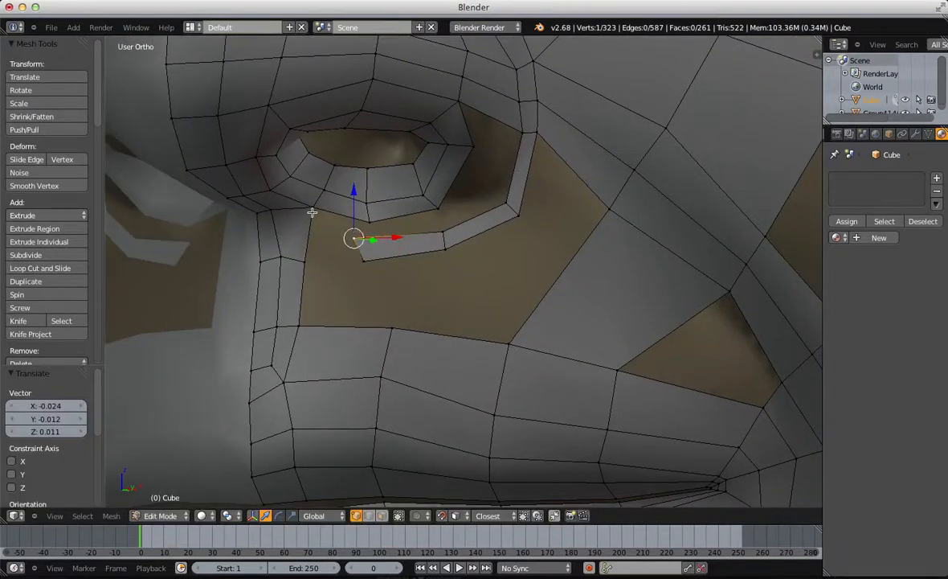
# Step: Add a horizontal loop cut across the philtrum strip just below the nose
pyautogui.press('a')
pyautogui.keyDown('shift'); pyautogui.moveTo(360, 234); pyautogui.dragTo(449, 255, button='middle'); pyautogui.keyUp('shift')
pyautogui.hotkey('ctrl', 'r')
pyautogui.click(384, 251)
pyautogui.click(385, 251)
pyautogui.press('a')
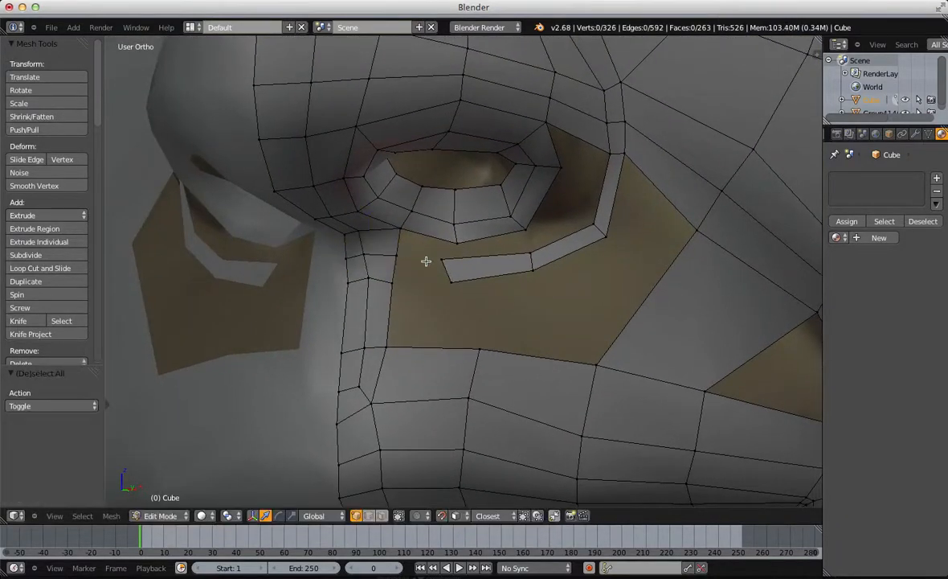
# Step: Move the bottom vertex of the nostril rim slightly upward
pyautogui.scroll(2, 426, 262)
pyautogui.rightClick(445, 222)
pyautogui.press('g')
pyautogui.click(444, 220)
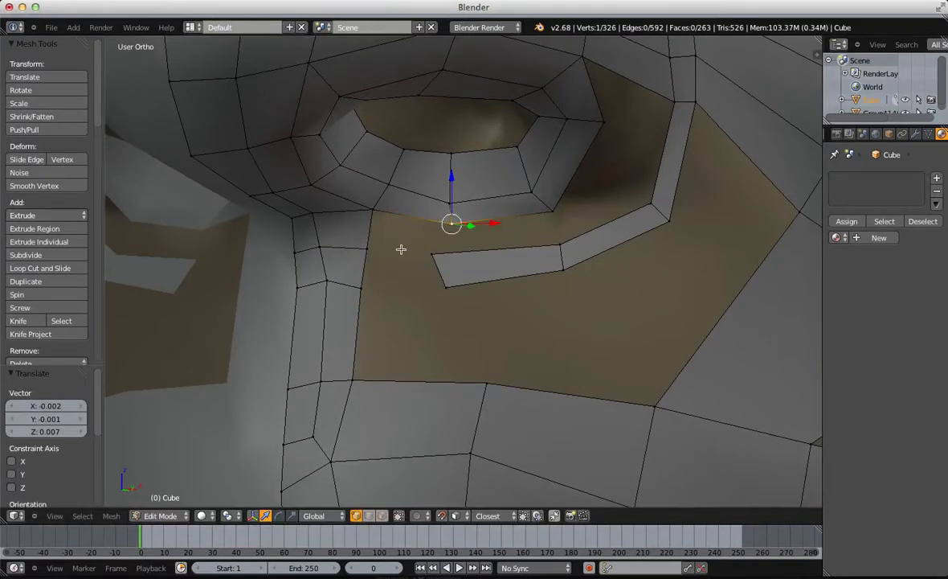
pyautogui.press('a')
pyautogui.rightClick(374, 210)
pyautogui.press('f')
pyautogui.press('g')
pyautogui.click(445, 231)
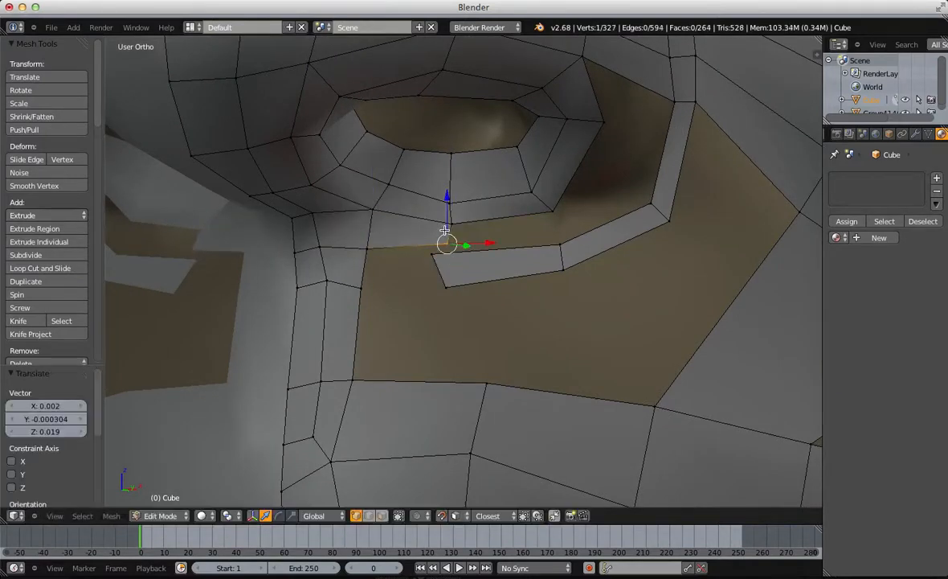
pyautogui.hotkey('ctrl', 'z')
pyautogui.hotkey('ctrl', 'z')
pyautogui.hotkey('ctrl', 'z')
# Step: Rotate the free end edge of the under-nostril strip upright and move it up beneath the nostril rim
pyautogui.keyDown('shift'); pyautogui.rightClick(448, 288); pyautogui.keyUp('shift')
pyautogui.press('r')
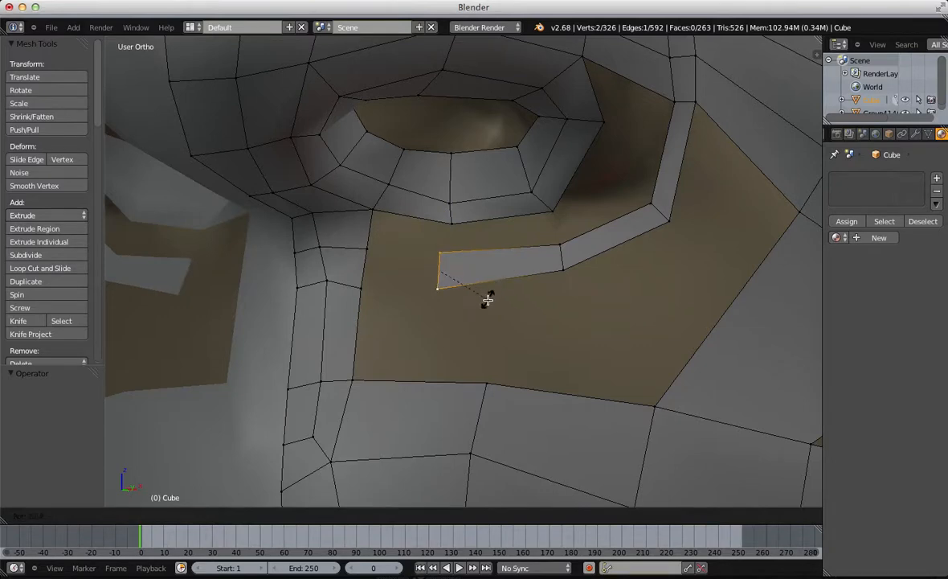
pyautogui.click(488, 299)
pyautogui.press('g')
pyautogui.click(487, 274)
pyautogui.press('g')
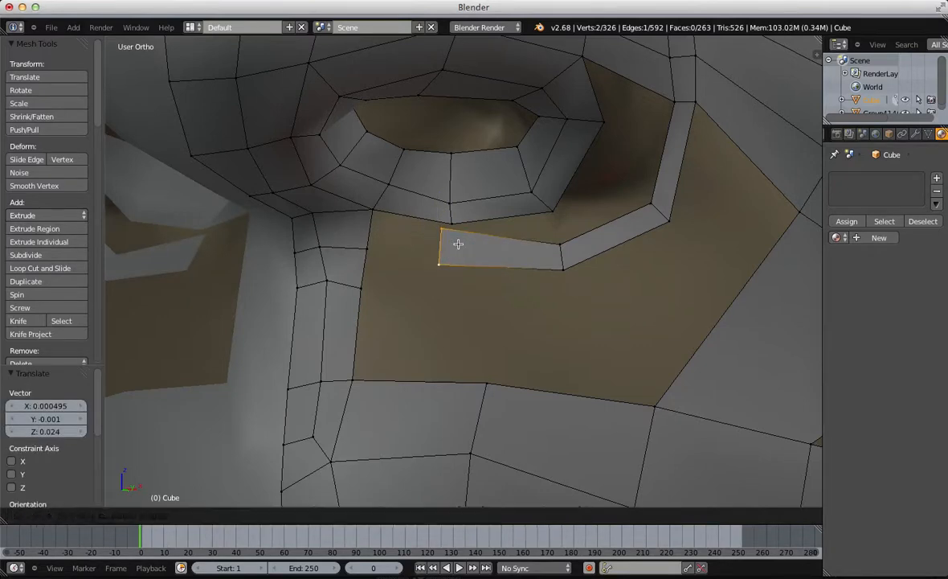
pyautogui.click(448, 238)
# Step: Fill a face between the under-nostril strip's end edge and the upper edge of the philtrum strip
pyautogui.keyDown('shift'); pyautogui.rightClick(369, 246); pyautogui.keyUp('shift')
pyautogui.hotkey('shift', 'f')
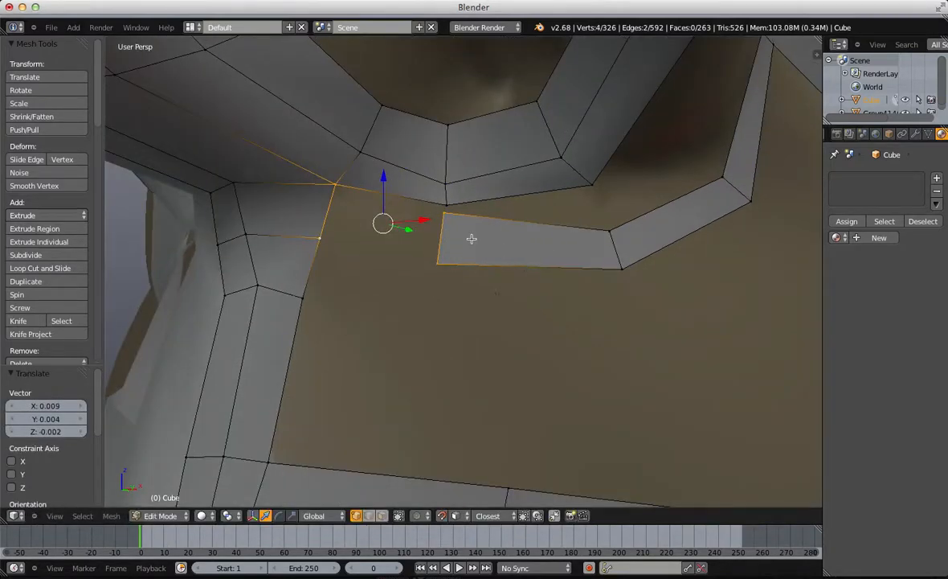
pyautogui.press('f')
pyautogui.press('a')
# Step: Merge the lower nostril rim vertices with the adjacent vertices of the surrounding strip
pyautogui.scroll(-4, 466, 231)
pyautogui.press('b')
pyautogui.moveTo(433, 209); pyautogui.dragTo(472, 243)
pyautogui.press('w')
pyautogui.click(472, 249)
pyautogui.press('a')
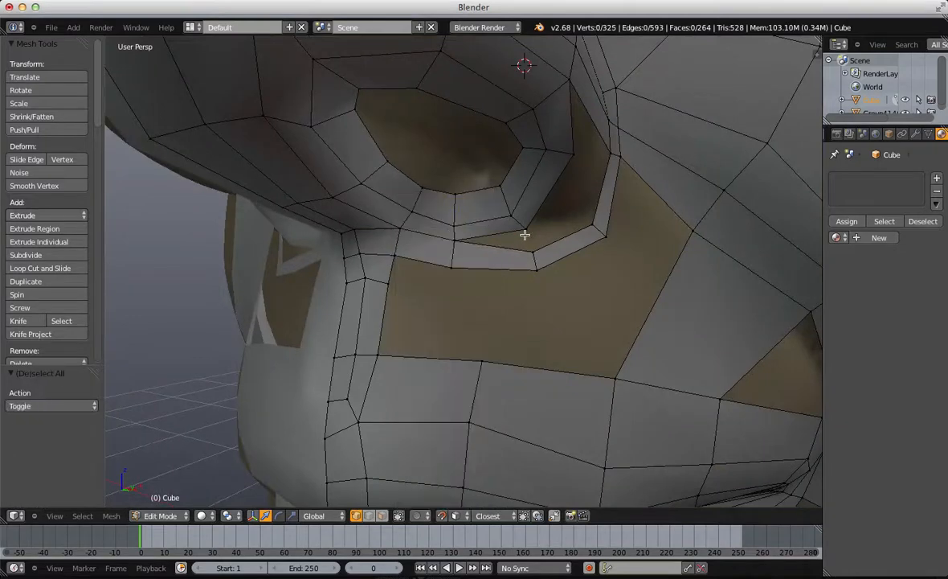
pyautogui.hotkey('alt', 'm')
pyautogui.click(581, 224)
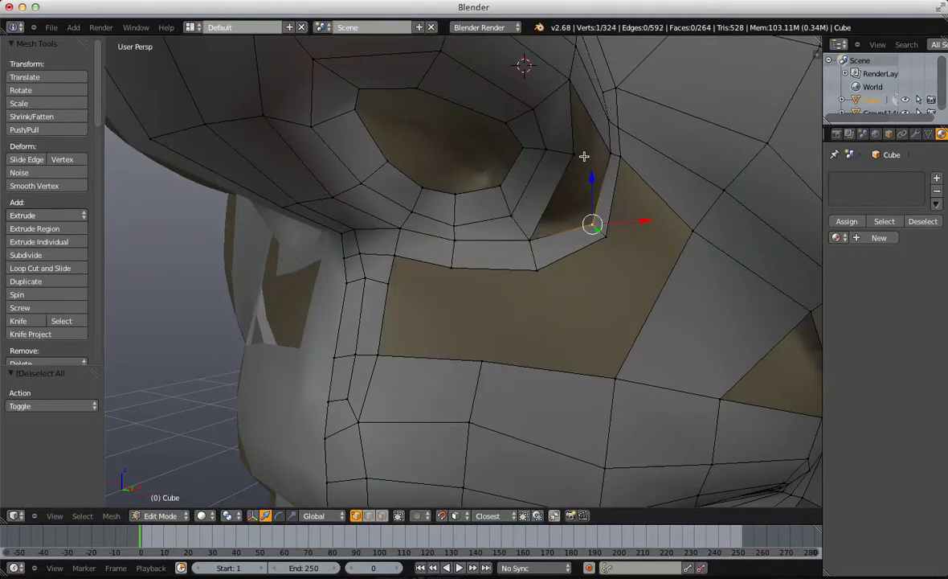
pyautogui.press('a')
# Step: Merge the nostril's outer rim vertex into the neighbouring vertex of the surrounding strip with At Last
pyautogui.moveTo(585, 156); pyautogui.dragTo(501, 185, button='middle')
pyautogui.rightClick(476, 198)
pyautogui.press('g')
pyautogui.rightClick(524, 197)
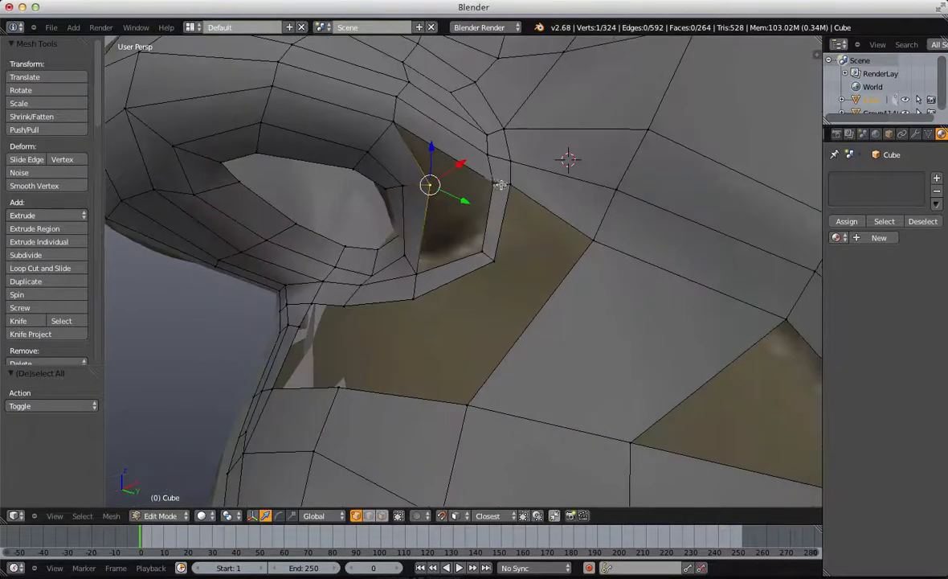
pyautogui.press('w')
pyautogui.click(492, 177)
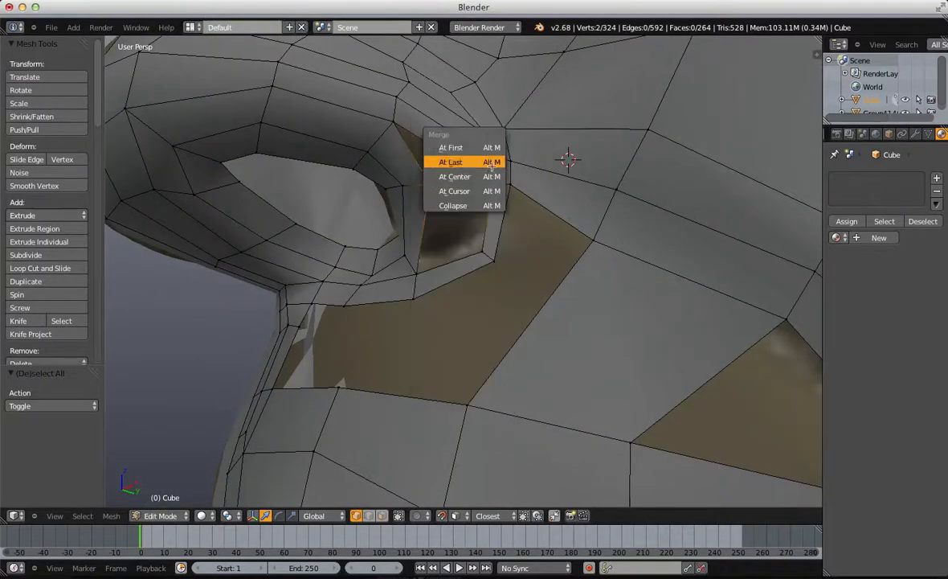
pyautogui.click(495, 151)
pyautogui.hotkey('ctrl', 'z')
pyautogui.press('w')
pyautogui.click(487, 162)
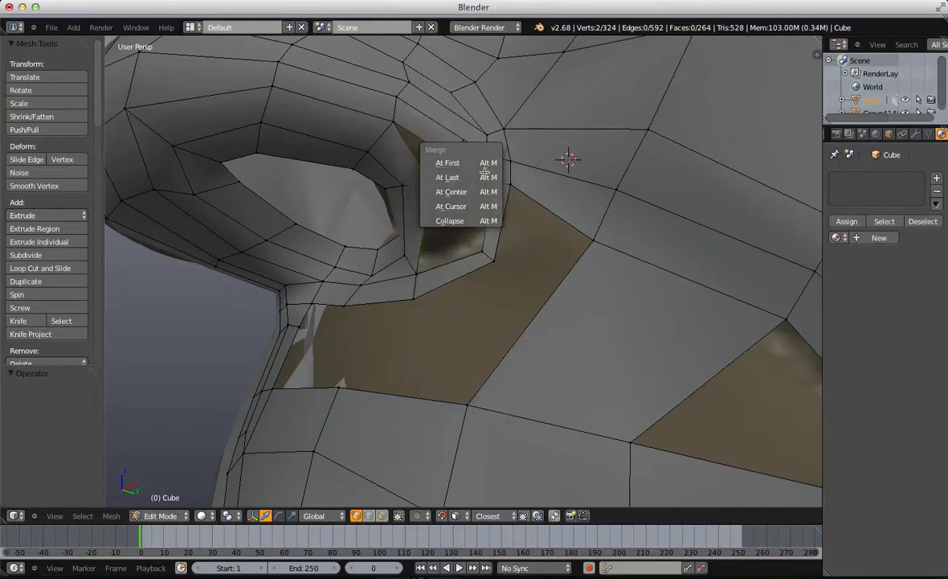
pyautogui.click(485, 176)
pyautogui.press('g')
pyautogui.rightClick(482, 178)
pyautogui.press('a')
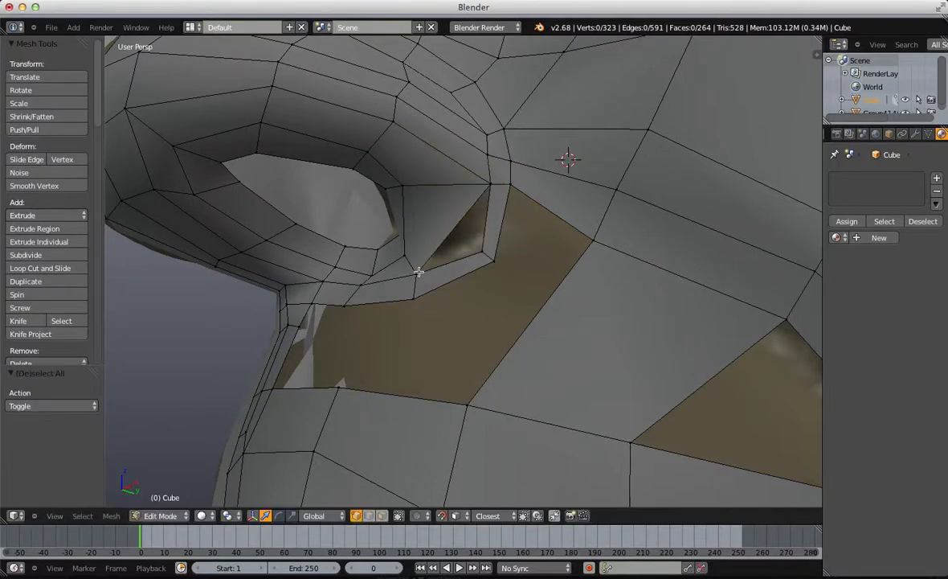
# Step: Add a single loop cut across the outer side faces of the nostril and shift it slightly
pyautogui.moveTo(438, 255); pyautogui.dragTo(459, 217, button='middle')
pyautogui.press('a')
pyautogui.hotkey('ctrl', 'r')
pyautogui.doubleClick(459, 218)
pyautogui.press('g')
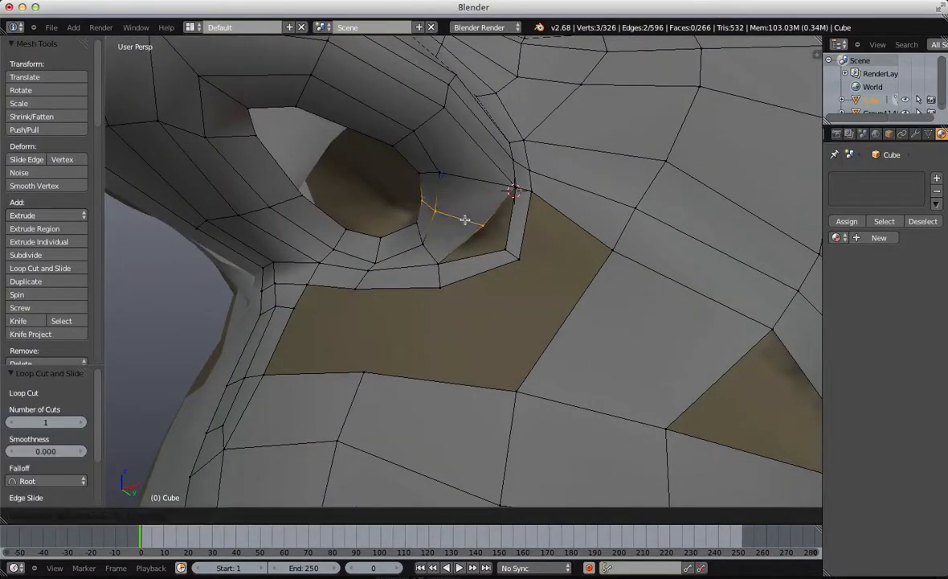
pyautogui.click(472, 220)
# Step: Merge the loop cut's outer vertex with the strip's corner vertex and move the merged vertex toward the nostril
pyautogui.press('a')
pyautogui.hotkey('alt', 'm')
pyautogui.click(500, 241)
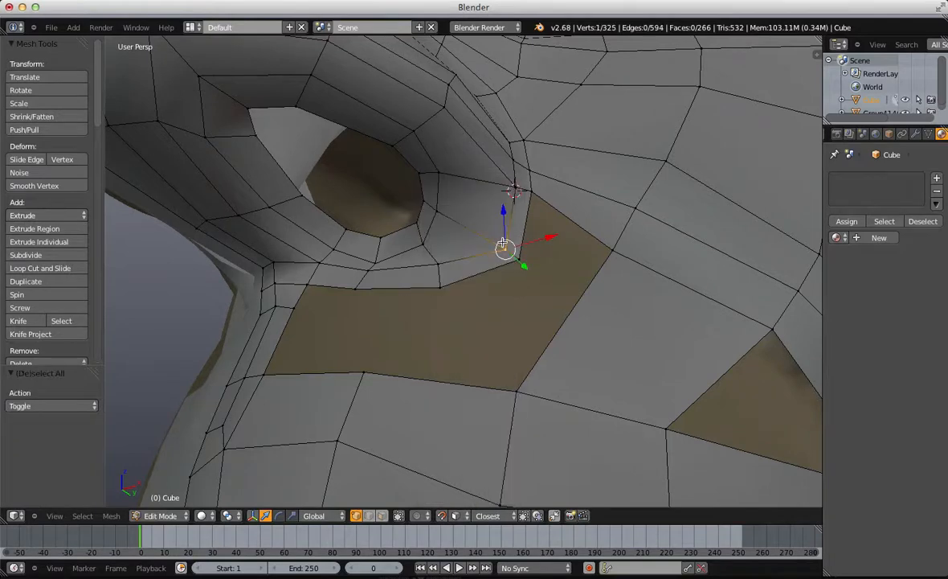
pyautogui.press('g')
pyautogui.click(491, 220)
pyautogui.press('a')
# Step: Refine the position of the outer corner vertex so the nostril rim curves evenly
pyautogui.rightClick(514, 187)
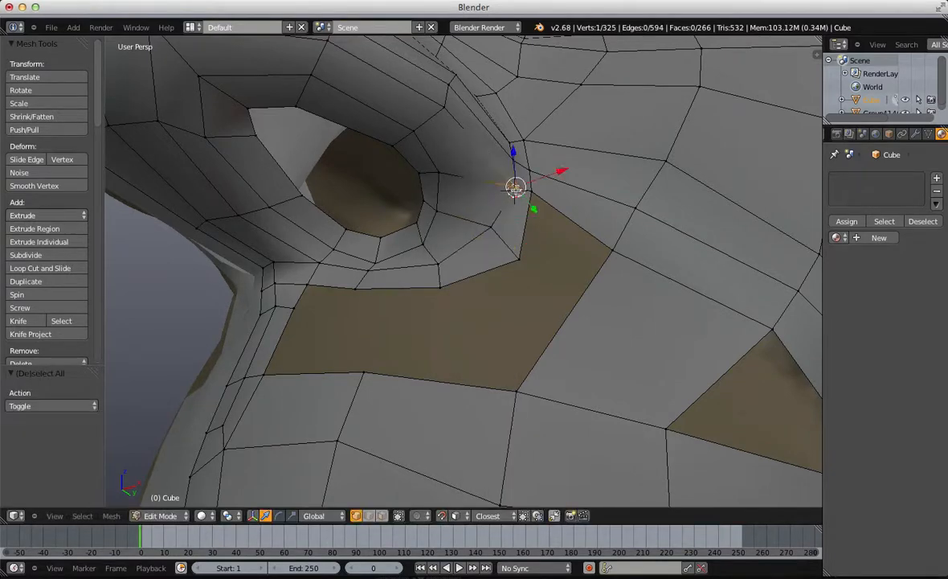
pyautogui.moveTo(515, 189); pyautogui.dragTo(370, 264, button='middle')
pyautogui.rightClick(495, 256)
pyautogui.press('g')
pyautogui.click(487, 225)
pyautogui.press('a')
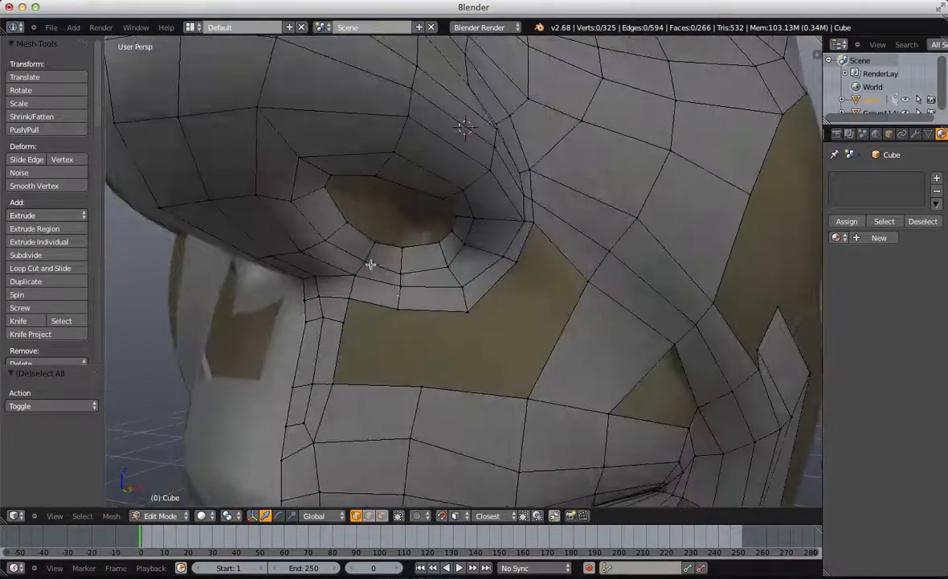
# Step: Scale the vertex pair in the middle of the nostril's lower rim along Z and adjust its position
pyautogui.keyDown('shift'); pyautogui.rightClick(398, 304); pyautogui.keyUp('shift')
pyautogui.hotkey('shift', 'g')
pyautogui.press('s')
pyautogui.press('z')
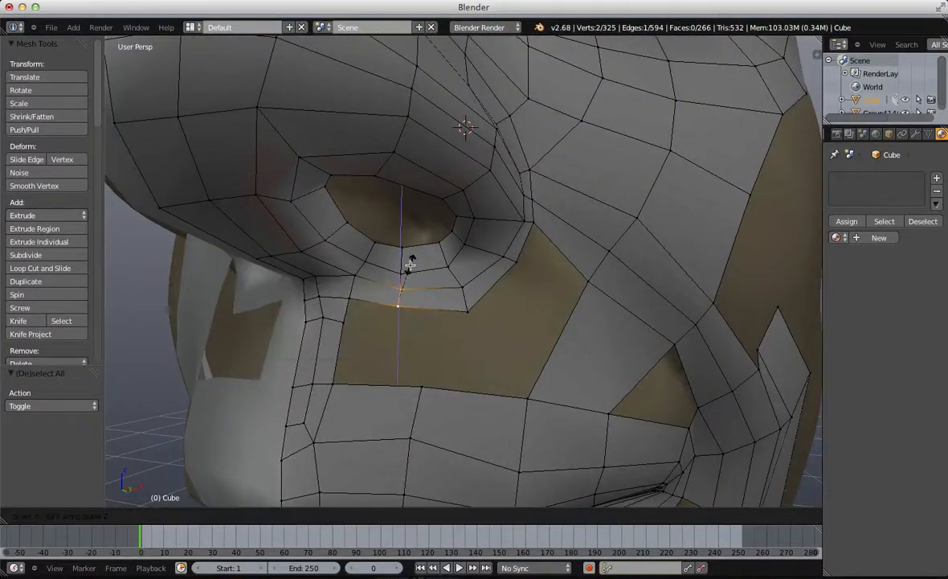
pyautogui.click(410, 266)
pyautogui.press('g')
pyautogui.click(472, 299)
# Step: Reposition the inner and outer vertices at the nostril rim's lower outer corner and inspect the surface in Object Mode
pyautogui.press('a')
pyautogui.press('g')
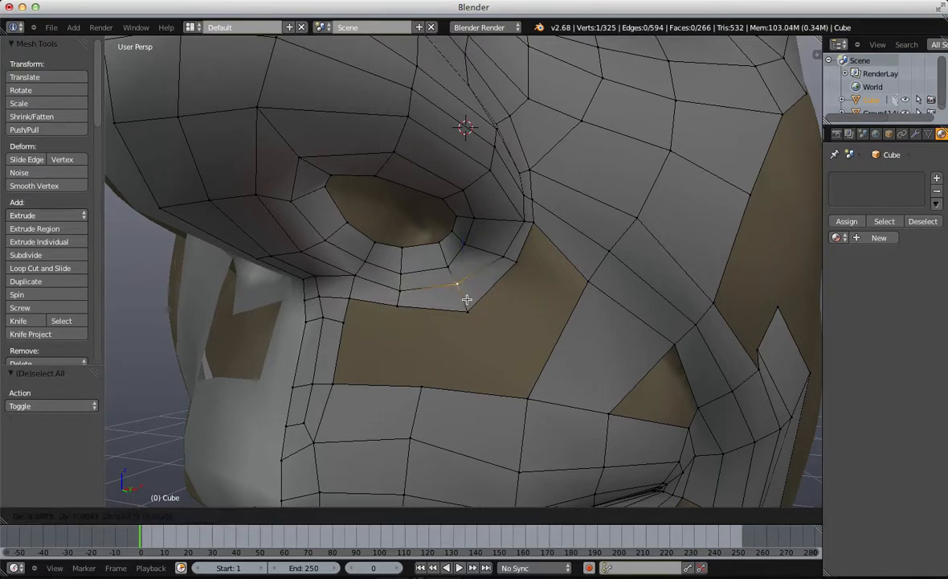
pyautogui.rightClick(468, 302)
pyautogui.rightClick(468, 305)
pyautogui.press('g')
pyautogui.click(467, 295)
pyautogui.keyDown('shift'); pyautogui.rightClick(469, 294); pyautogui.keyUp('shift')
pyautogui.press('g')
pyautogui.press('Tab')
pyautogui.scroll(-4, 475, 306)
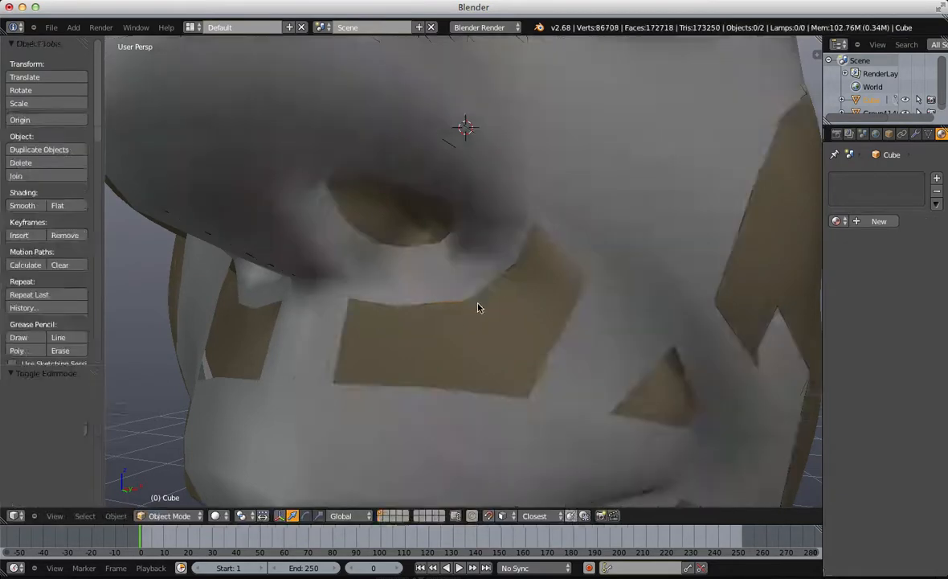
pyautogui.moveTo(477, 307); pyautogui.dragTo(347, 342, button='middle')
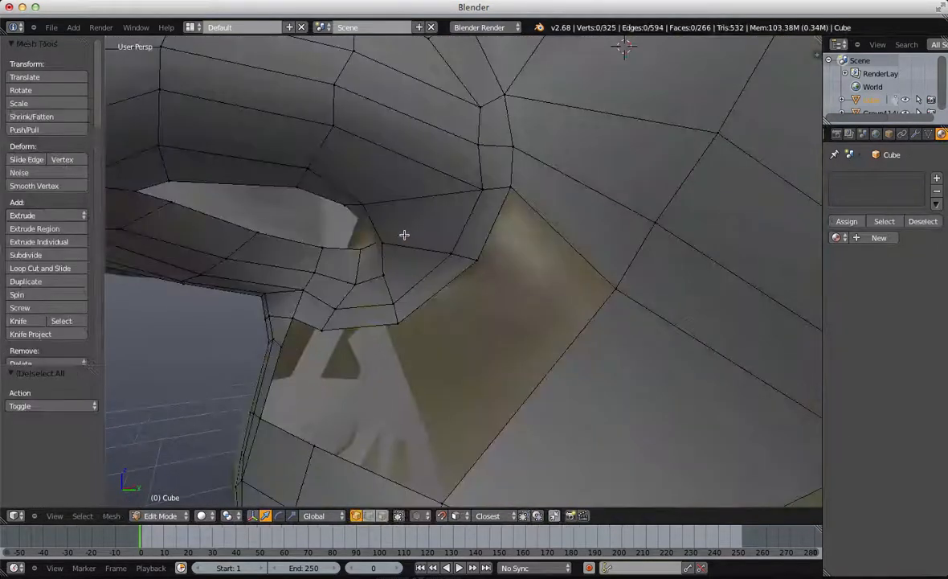
# Step: Add a loop cut around the inside of the nostril and shift part of the nostril's edge flow
pyautogui.hotkey('ctrl', 'r')
pyautogui.click(402, 186)
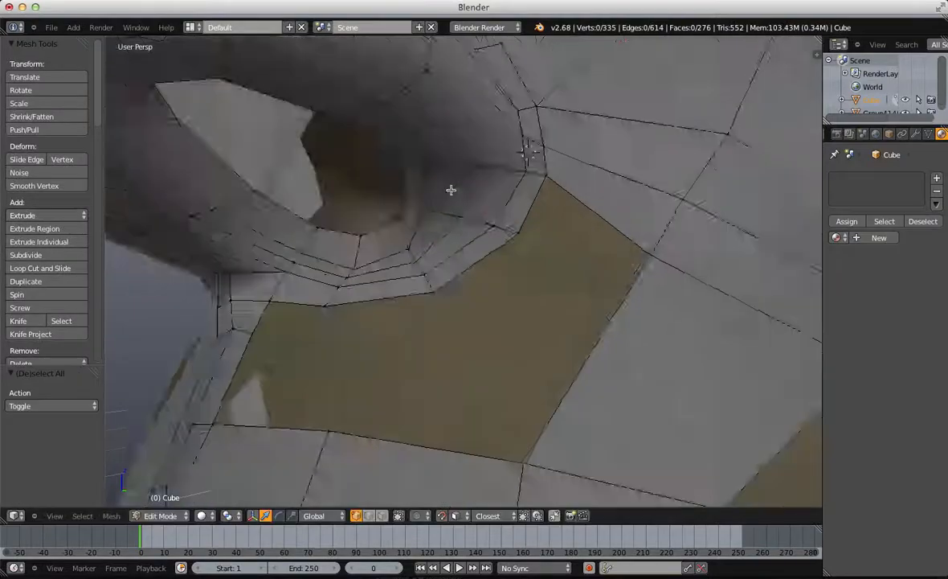
pyautogui.scroll(-3, 451, 190)
pyautogui.moveTo(451, 190); pyautogui.dragTo(409, 320, button='middle')
pyautogui.keyDown('alt'); pyautogui.rightClick(513, 215); pyautogui.keyUp('alt')
pyautogui.press('g')
pyautogui.click(502, 214)
pyautogui.press('a')
pyautogui.scroll(3, 409, 320)
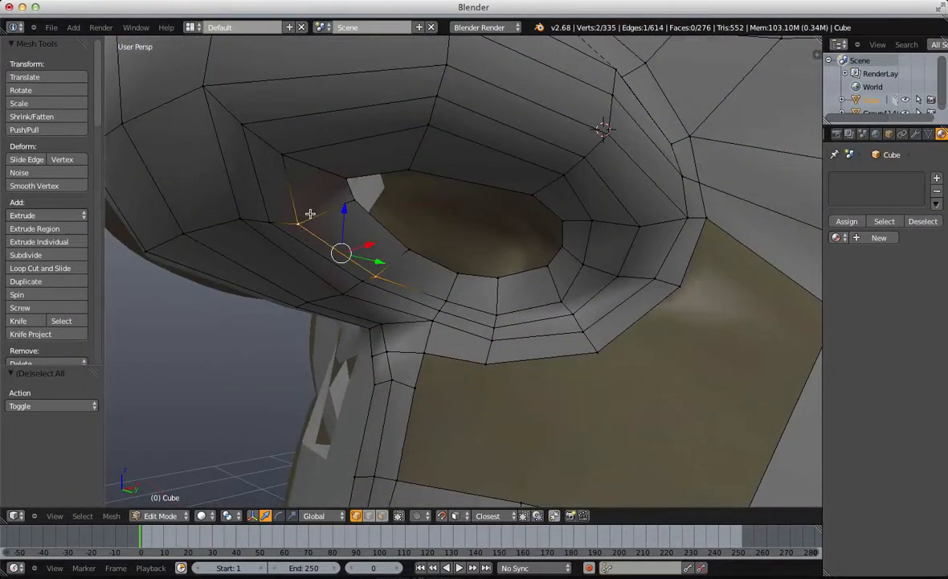
# Step: Move the vertex at the front inner corner of the nostril toward the opening
pyautogui.press('a')
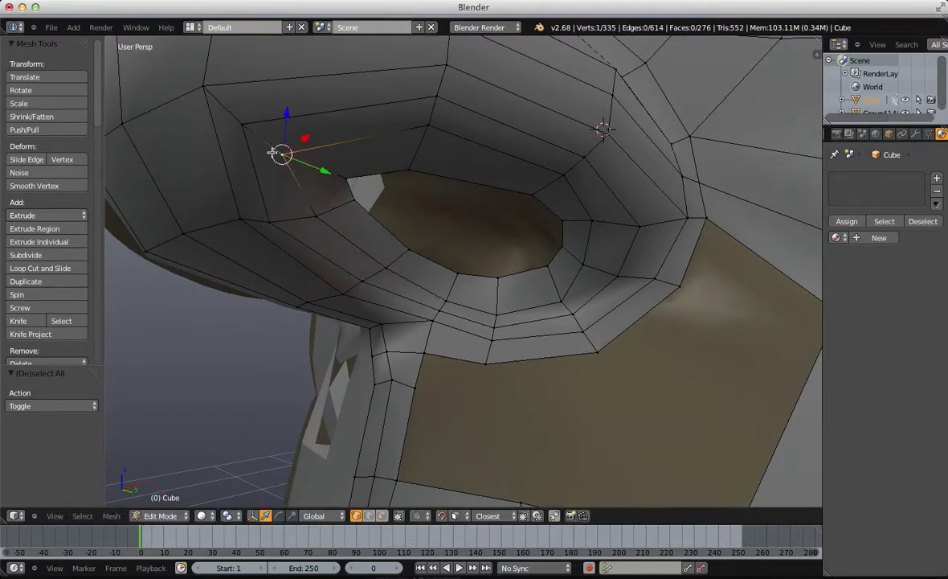
pyautogui.moveTo(309, 201); pyautogui.dragTo(326, 146, button='middle')
pyautogui.press('g')
pyautogui.click(358, 157)
pyautogui.moveTo(378, 164); pyautogui.dragTo(630, 284, button='middle')
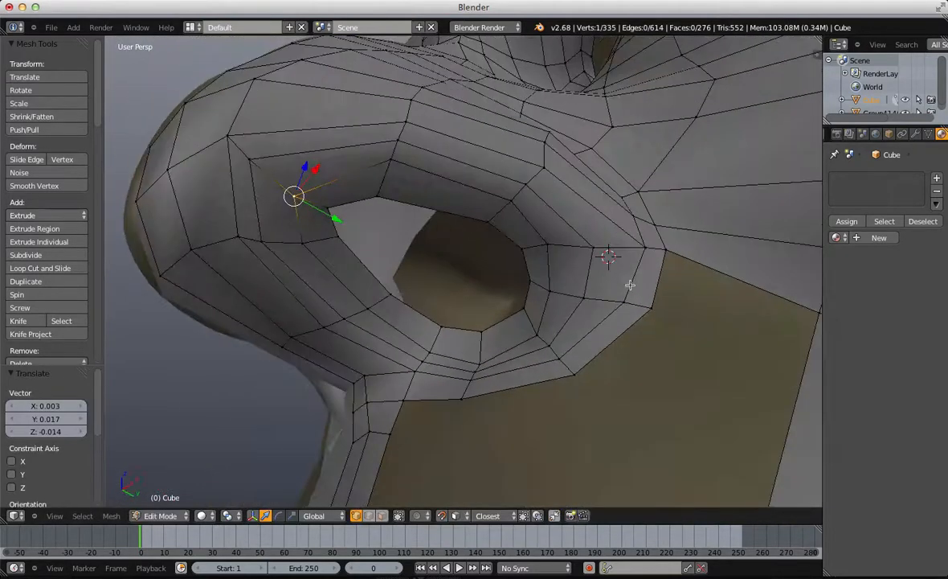
# Step: Reposition the vertex on the nostril's outer inside wall
pyautogui.press('a')
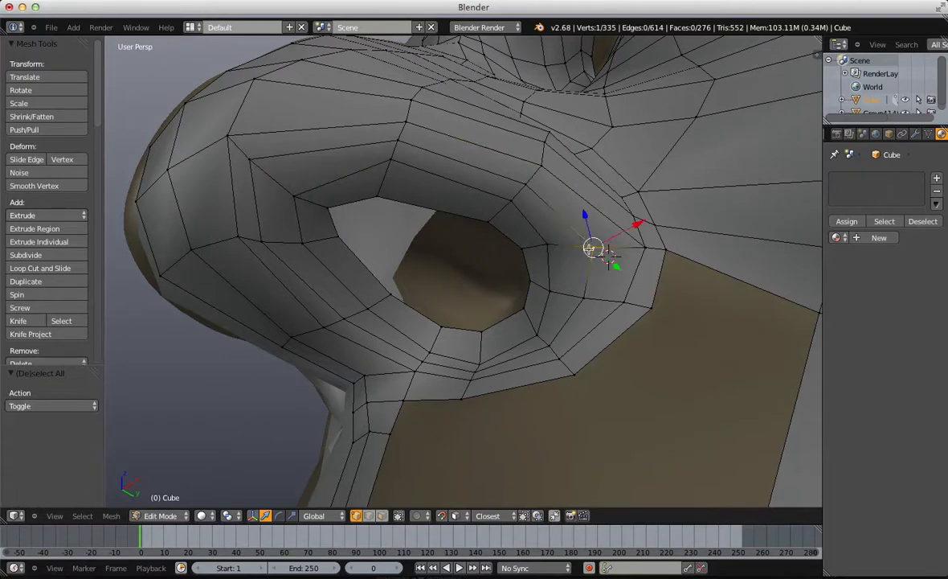
pyautogui.press('g')
pyautogui.click(587, 285)
pyautogui.press('a')
pyautogui.moveTo(585, 288); pyautogui.dragTo(525, 382, button='middle')
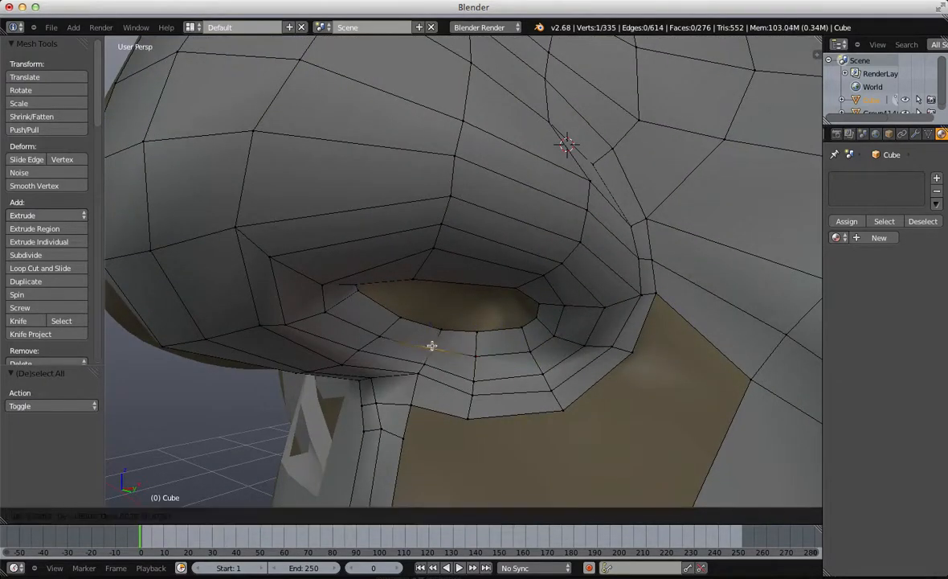
# Step: Raise the vertices along the lower edge of the nostril opening to round its outline
pyautogui.press('a')
pyautogui.moveTo(378, 334); pyautogui.dragTo(394, 304, button='right')
pyautogui.press('a')
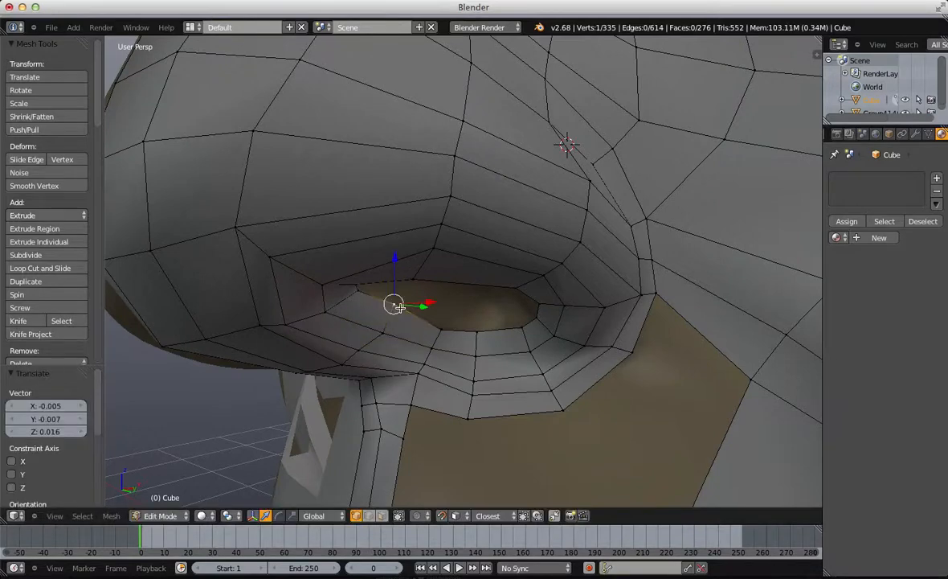
pyautogui.press('a')
pyautogui.moveTo(450, 327); pyautogui.dragTo(449, 323, button='right')
pyautogui.press('a')
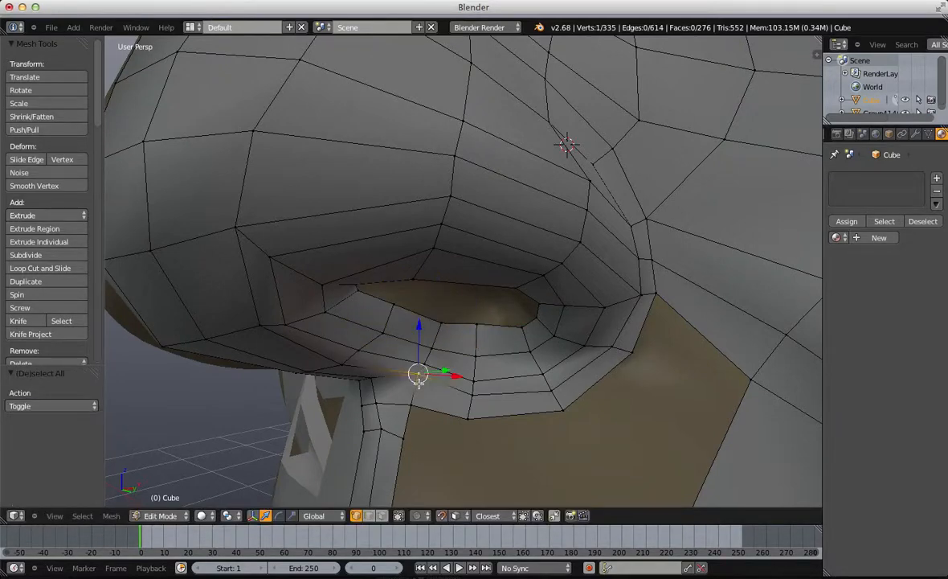
# Step: Adjust the lower nostril rim vertices near the base of the nose for smoother spacing
pyautogui.moveTo(418, 384); pyautogui.dragTo(415, 393, button='right')
pyautogui.press('a')
pyautogui.moveTo(358, 413); pyautogui.dragTo(409, 358, button='middle')
pyautogui.moveTo(409, 357); pyautogui.dragTo(369, 335, button='right')
pyautogui.press('a')
pyautogui.press('a')
# Step: Move the cheek strip's short edge beside the nostril wing downward along the smile line
pyautogui.scroll(-9, 599, 343)
pyautogui.scroll(2, 531, 389)
pyautogui.moveTo(599, 343); pyautogui.dragTo(564, 318, button='middle')
pyautogui.scroll(4, 564, 318)
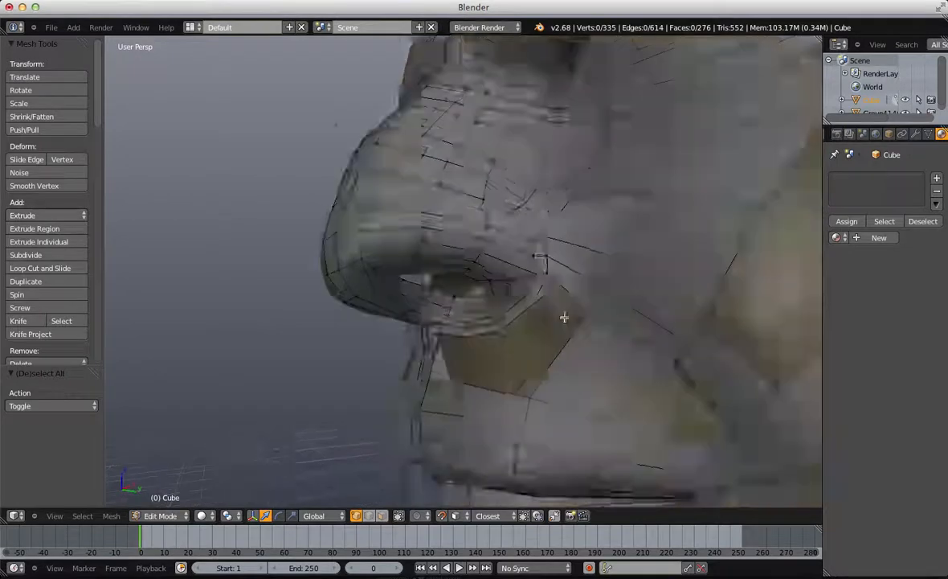
pyautogui.scroll(1, 564, 318)
pyautogui.scroll(-1, 604, 271)
pyautogui.moveTo(603, 271); pyautogui.dragTo(568, 337, button='middle')
pyautogui.moveTo(589, 283); pyautogui.dragTo(639, 336)
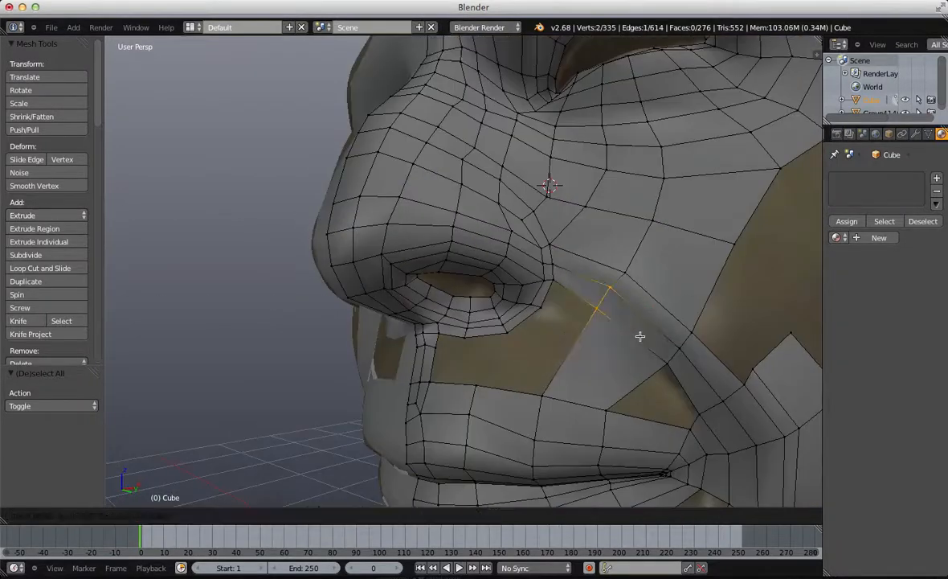
pyautogui.click(641, 344)
pyautogui.press('a')
# Step: Fill the triangular gap between the upper lip strip and the smile line with a face in edge select mode
pyautogui.scroll(-4, 604, 360)
pyautogui.keyDown('shift'); pyautogui.moveTo(546, 386); pyautogui.dragTo(512, 307, button='middle'); pyautogui.keyUp('shift')
pyautogui.scroll(3, 482, 266)
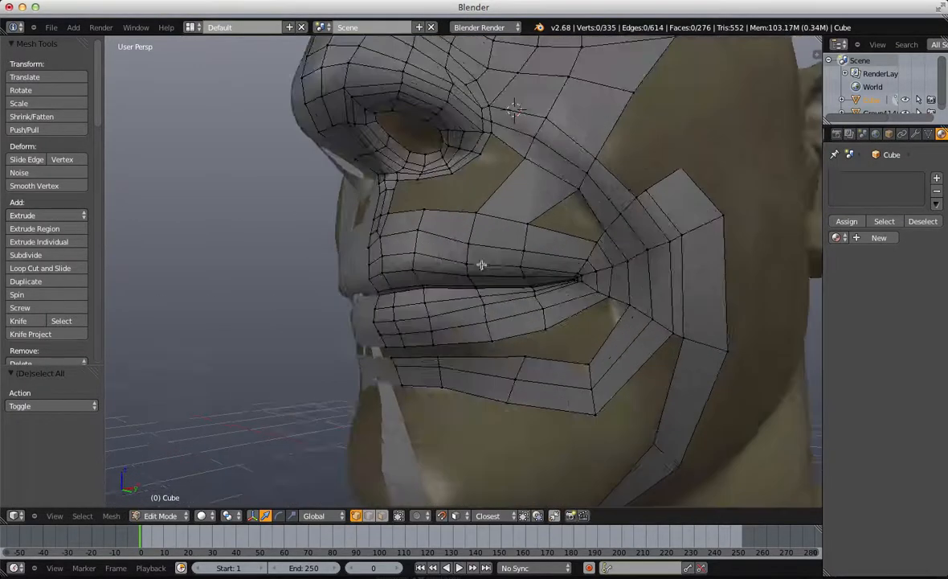
pyautogui.moveTo(481, 265); pyautogui.dragTo(632, 331, button='middle')
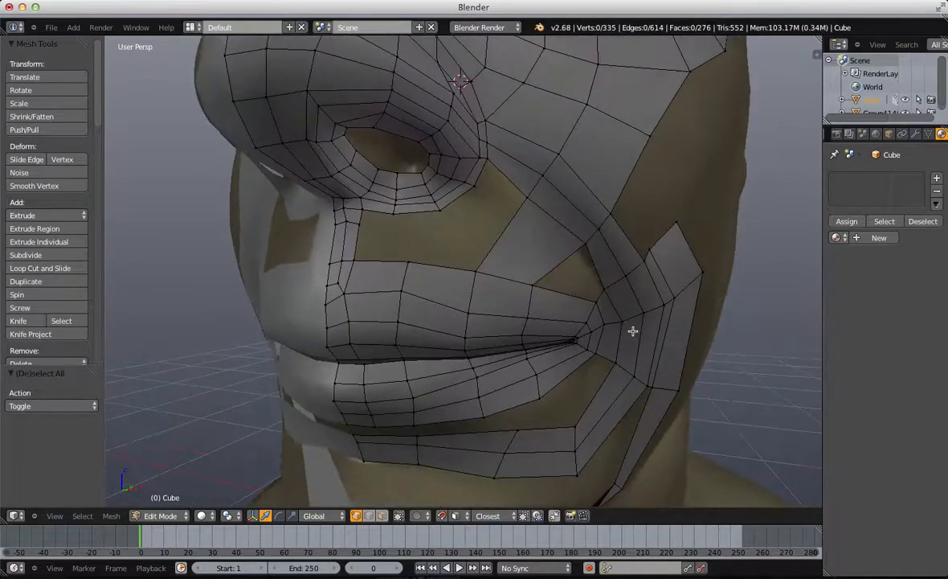
pyautogui.hotkey('ctrl', 'Tab')
pyautogui.click(546, 287)
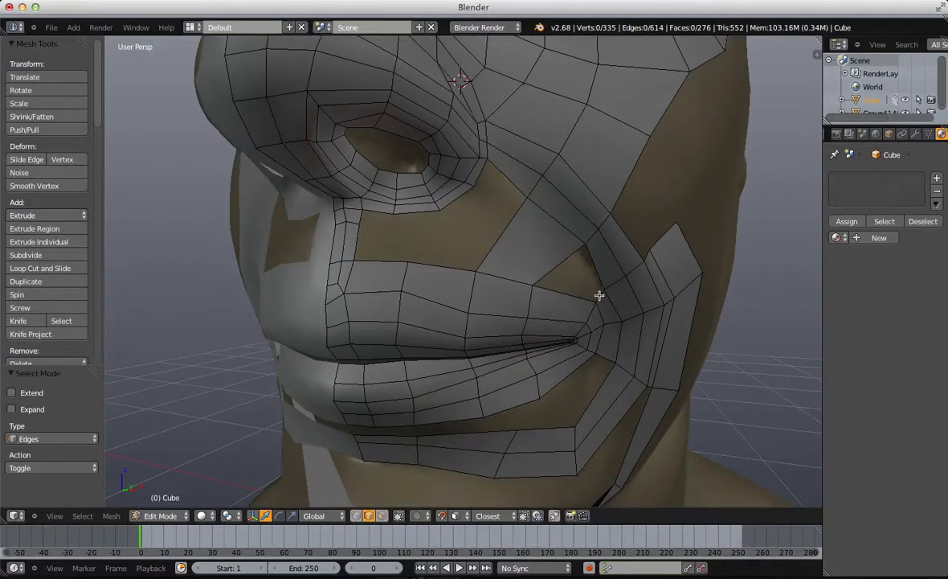
pyautogui.keyDown('shift'); pyautogui.rightClick(572, 258); pyautogui.keyUp('shift')
pyautogui.press('f')
pyautogui.press('a')
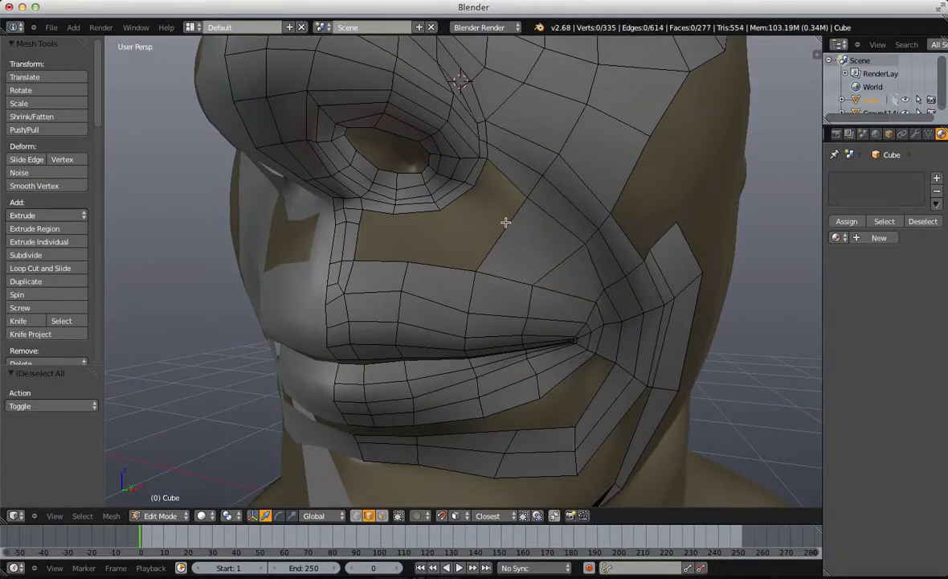
# Step: Rip the cheek faces' lower edge away from the upper lip strip, then move and rotate the freed edge toward the smile line
pyautogui.hotkey('ctrl', 'Tab')
pyautogui.click(487, 210)
pyautogui.rightClick(474, 270)
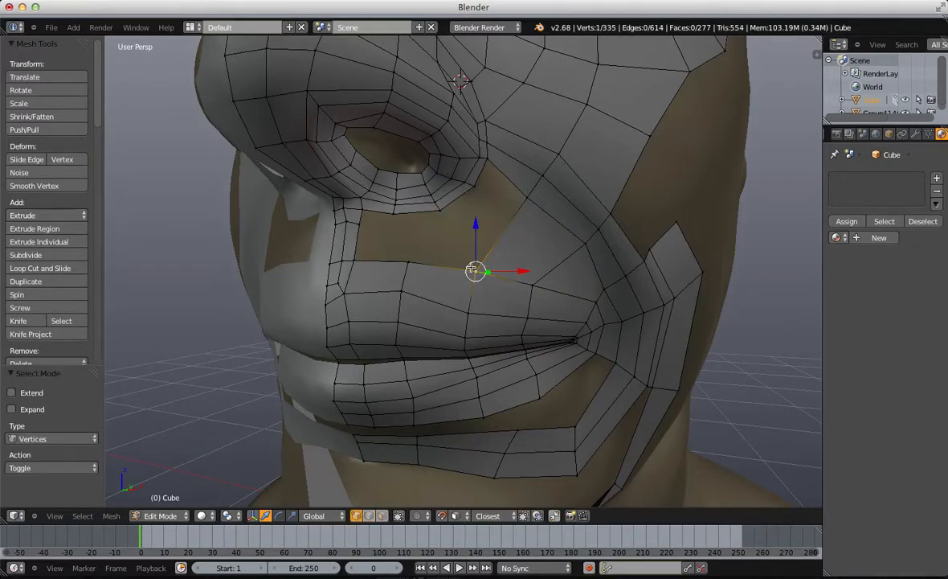
pyautogui.press('v')
pyautogui.click(508, 243)
pyautogui.hotkey('ctrl', 'z')
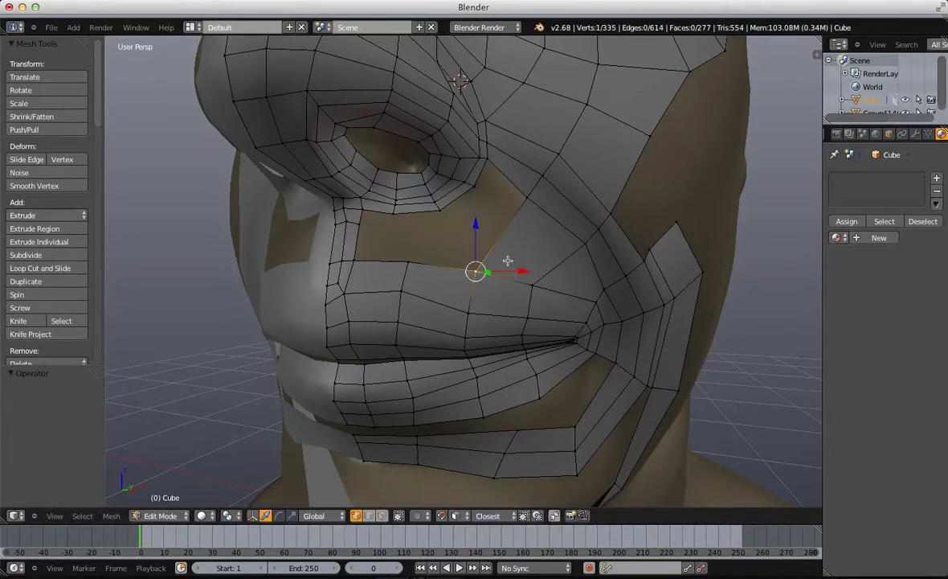
pyautogui.press('v')
pyautogui.click(561, 247)
pyautogui.press('r')
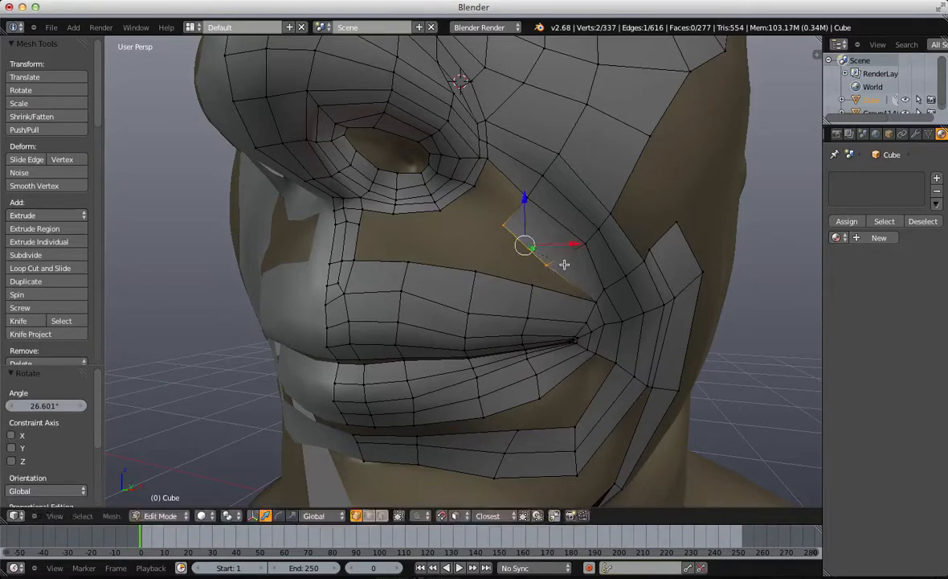
pyautogui.click(578, 256)
pyautogui.click(578, 255)
pyautogui.press('a')
pyautogui.scroll(1, 601, 283)
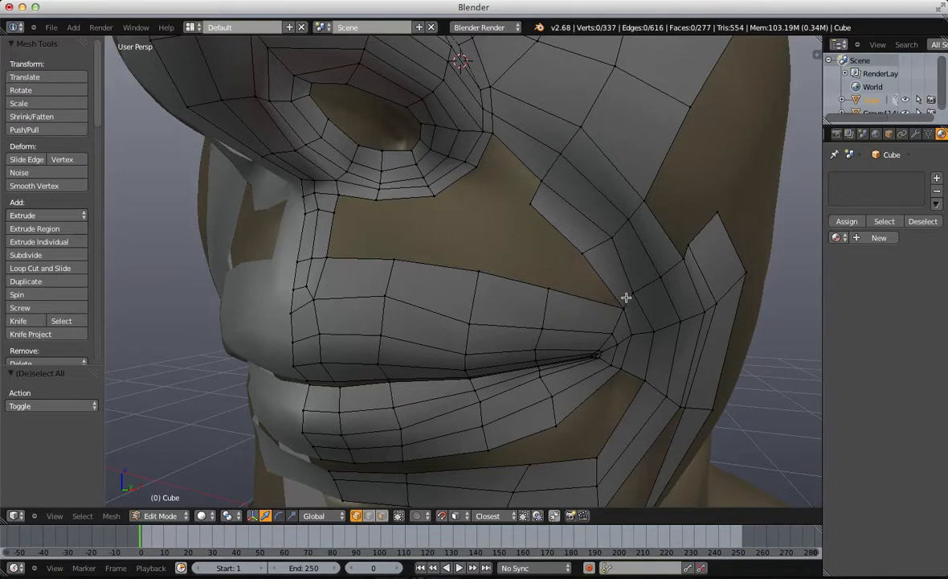
# Step: Move the upper lip strip's top vertex toward the cheek and fill a face between the lip and the freed cheek edge
pyautogui.rightClick(478, 269)
pyautogui.press('g')
pyautogui.click(501, 249)
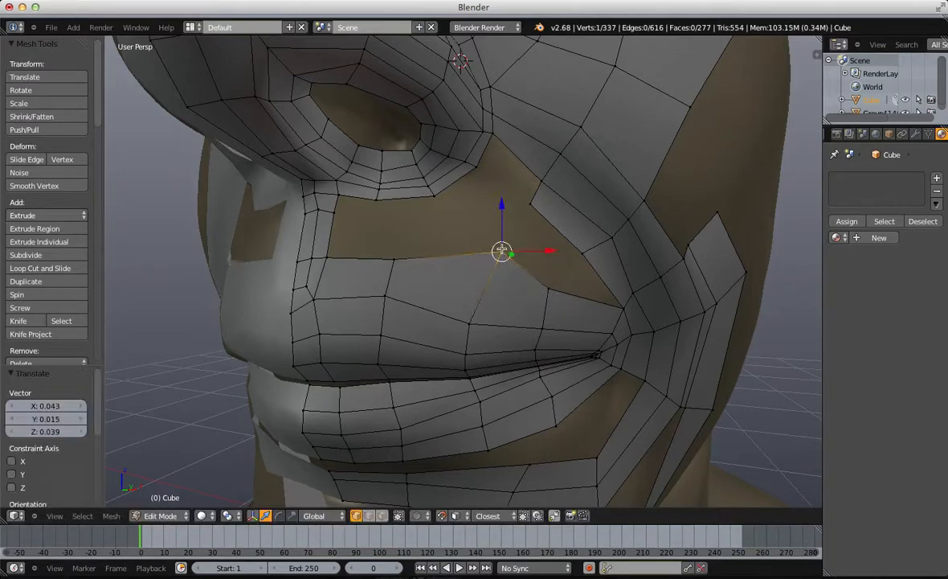
pyautogui.keyDown('shift'); pyautogui.rightClick(534, 203); pyautogui.keyUp('shift')
pyautogui.press('f')
pyautogui.press('a')
# Step: Rip the three-vertex edge loop beside the mouth corner and pull it outward from the lips
pyautogui.keyDown('shift'); pyautogui.moveTo(623, 304); pyautogui.dragTo(588, 255, button='middle'); pyautogui.keyUp('shift')
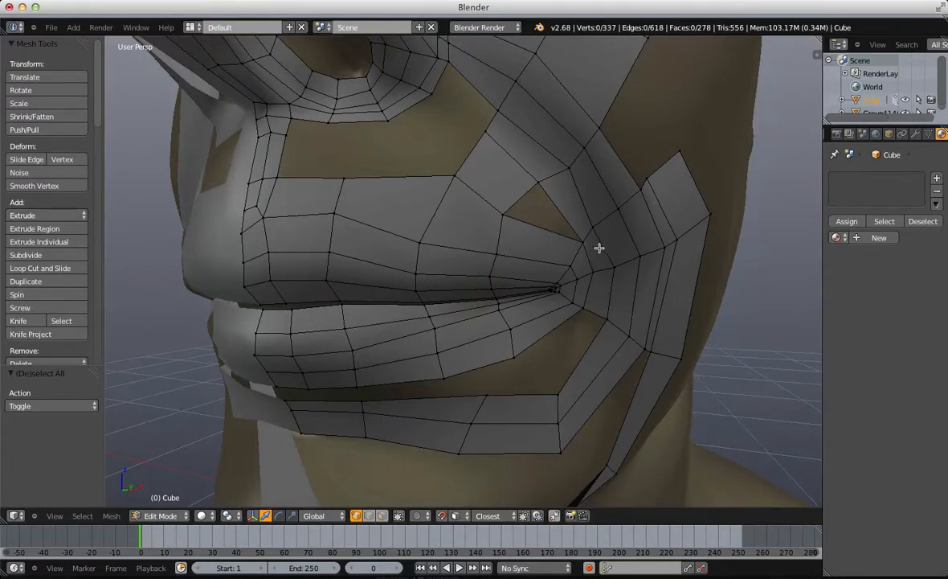
pyautogui.scroll(1, 599, 247)
pyautogui.rightClick(601, 244)
pyautogui.hotkey('shift', 'd')
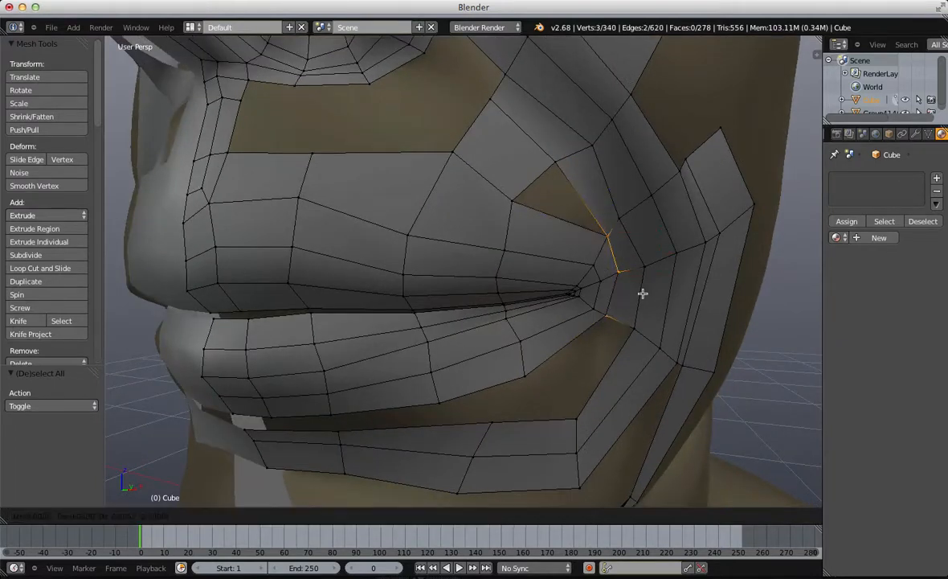
pyautogui.click(651, 291)
pyautogui.press('a')
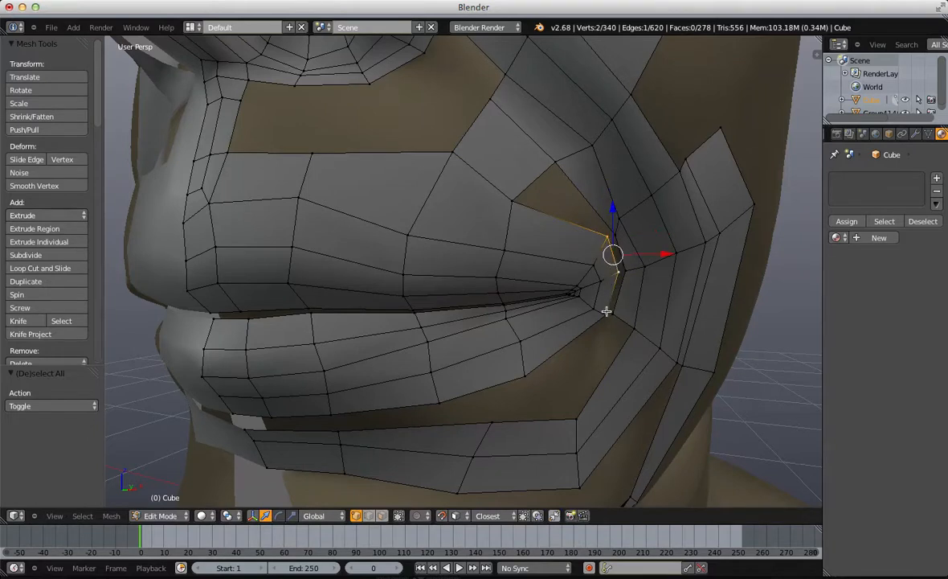
# Step: Shift the lips' outer edge at the mouth corner and reposition the ripped loop's upper vertex
pyautogui.keyDown('shift'); pyautogui.rightClick(607, 311); pyautogui.keyUp('shift')
pyautogui.press('g')
pyautogui.click(615, 301)
pyautogui.press('a')
pyautogui.rightClick(616, 233)
pyautogui.press('g')
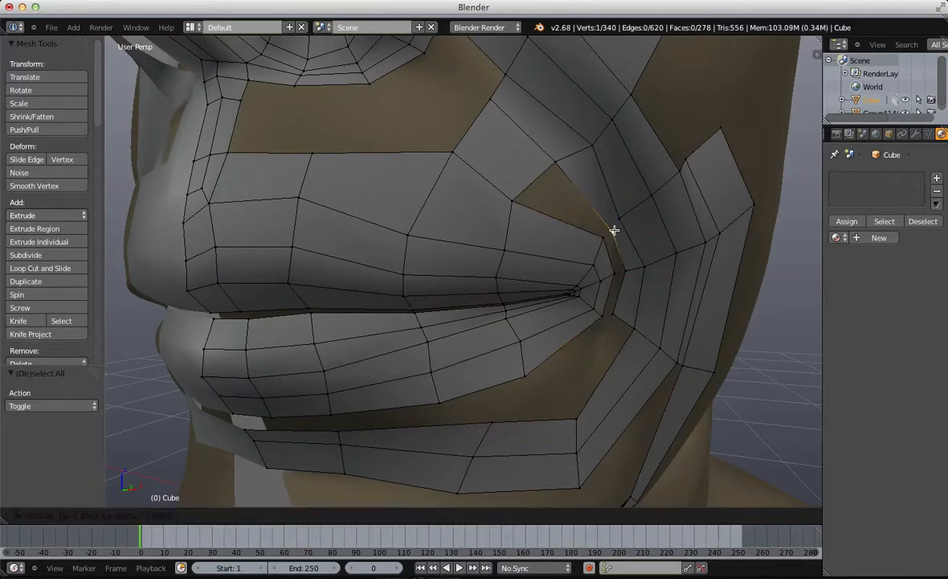
pyautogui.click(614, 231)
# Step: Fill the triangular gap above the mouth corner with a face and nudge the lip's outer corner vertex
pyautogui.keyDown('shift'); pyautogui.rightClick(577, 225); pyautogui.keyUp('shift')
pyautogui.keyDown('shift'); pyautogui.rightClick(561, 168); pyautogui.keyUp('shift')
pyautogui.press('f')
pyautogui.press('a')
pyautogui.rightClick(599, 241)
pyautogui.press('g')
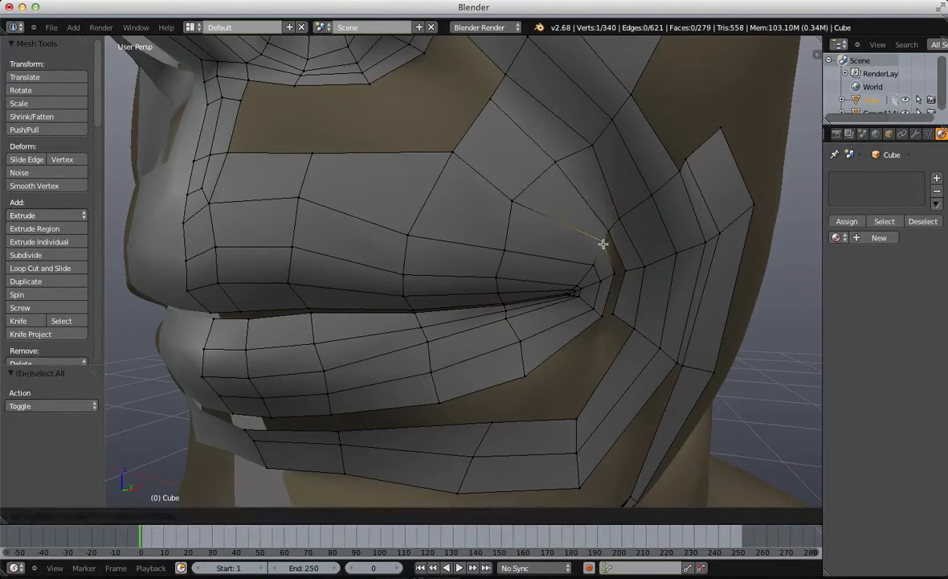
pyautogui.click(602, 244)
# Step: Bridge the ripped gap beside the mouth corner with two faces in edge select mode and adjust the adjoining edge
pyautogui.hotkey('ctrl', 'Tab')
pyautogui.click(613, 251)
pyautogui.rightClick(613, 242)
pyautogui.press('f')
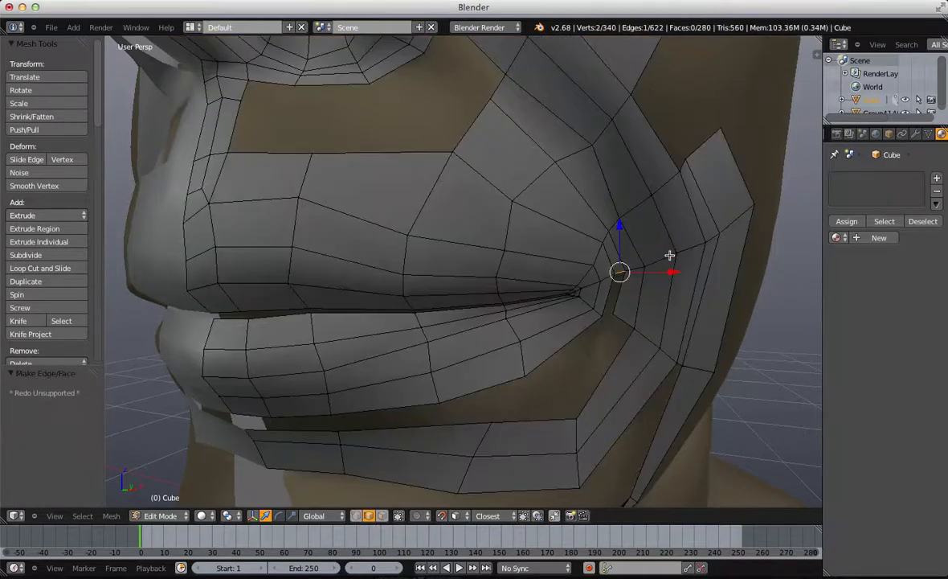
pyautogui.press('r')
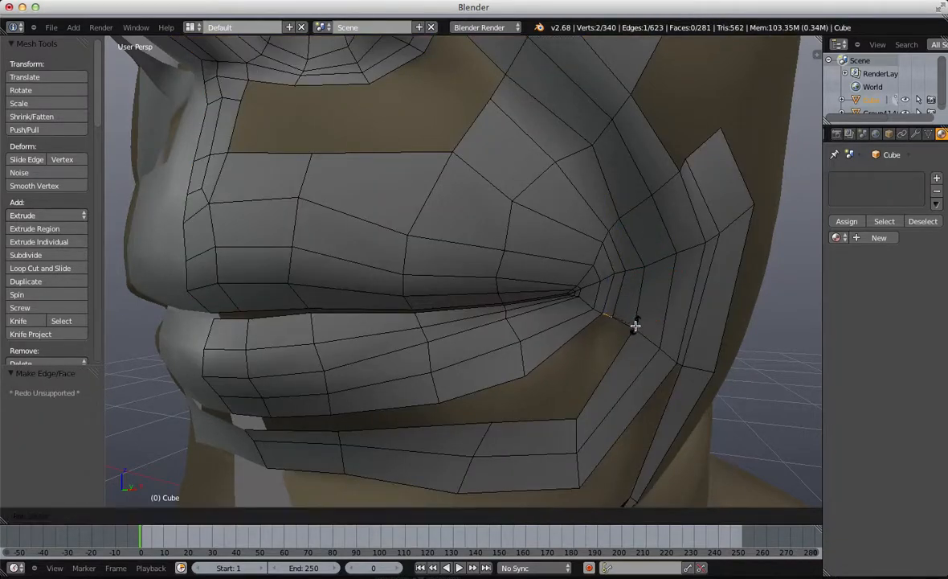
pyautogui.click(635, 324)
pyautogui.press('g')
pyautogui.click(637, 323)
pyautogui.press('a')
pyautogui.scroll(1, 634, 284)
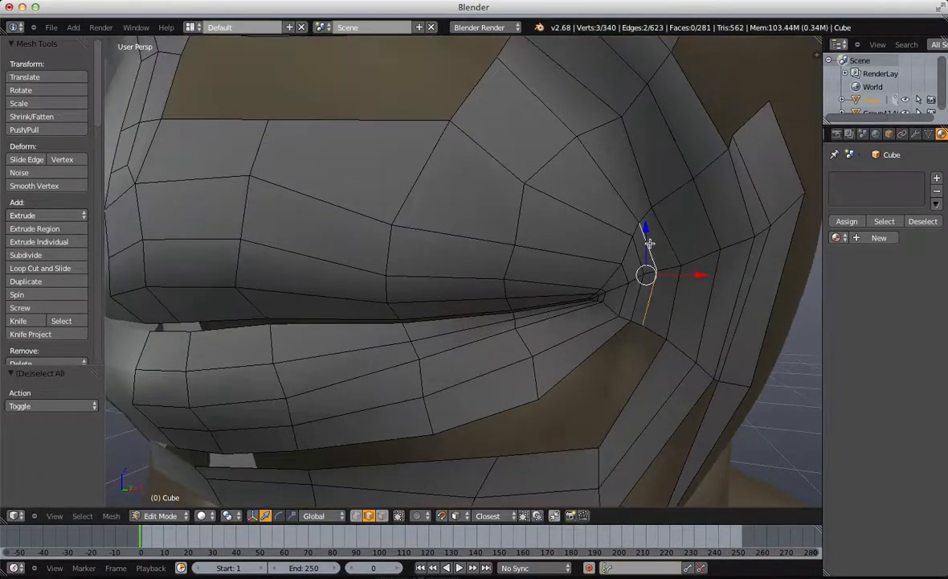
# Step: Return to vertex select mode and nudge the lip's outer vertex above the mouth corner
pyautogui.press('a')
pyautogui.hotkey('ctrl', 'Tab')
pyautogui.click(562, 184)
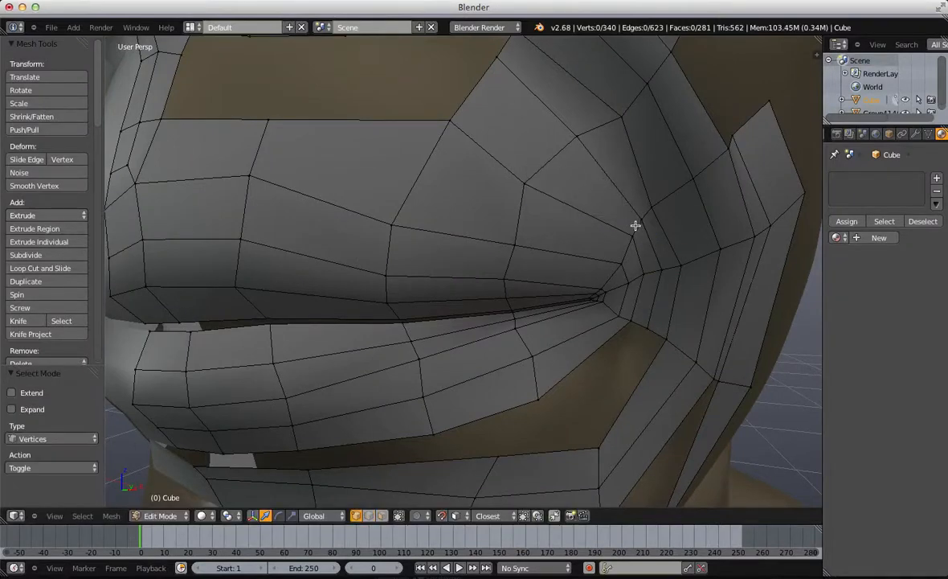
pyautogui.rightClick(633, 234)
pyautogui.press('g')
pyautogui.click(631, 237)
pyautogui.press('a')
# Step: Reposition the vertex midway between the upper lip and the smile line to even out the surrounding quads
pyautogui.rightClick(521, 180)
pyautogui.press('g')
pyautogui.click(538, 174)
pyautogui.press('a')
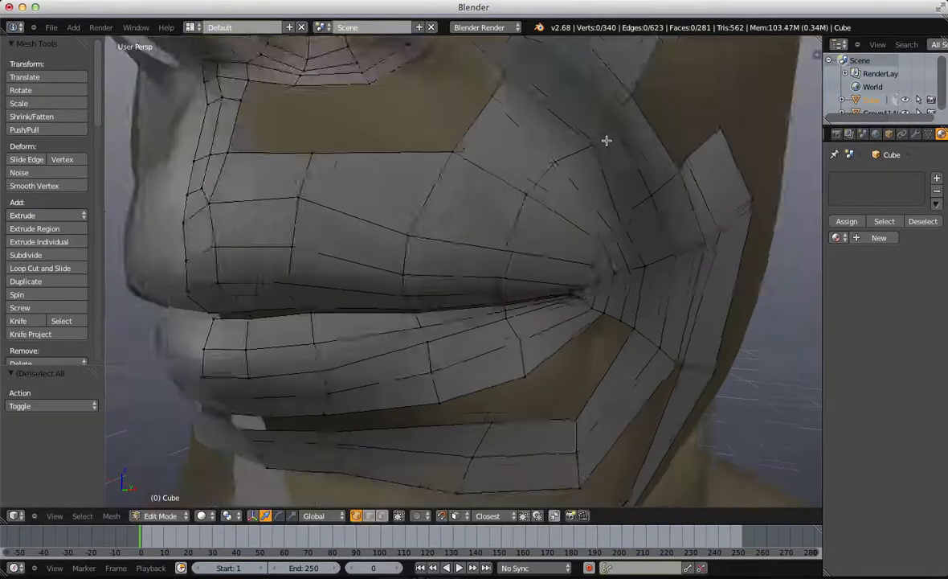
pyautogui.scroll(-5, 607, 141)
pyautogui.scroll(2, 567, 167)
pyautogui.rightClick(537, 192)
pyautogui.press('g')
pyautogui.click(531, 196)
pyautogui.press('a')
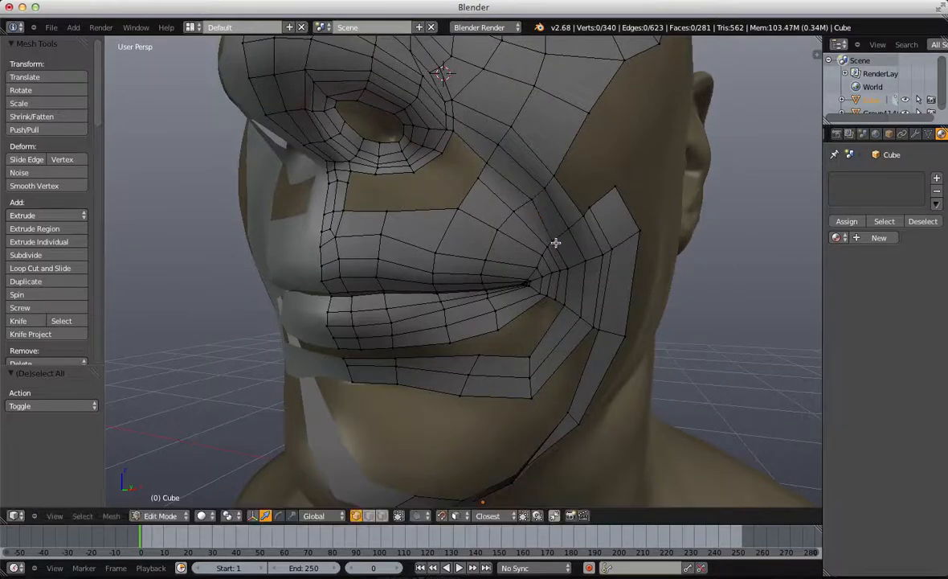
# Step: Move the two vertices of the edge loop beside the mouth corner slightly outward
pyautogui.rightClick(567, 262)
pyautogui.press('g')
pyautogui.click(575, 271)
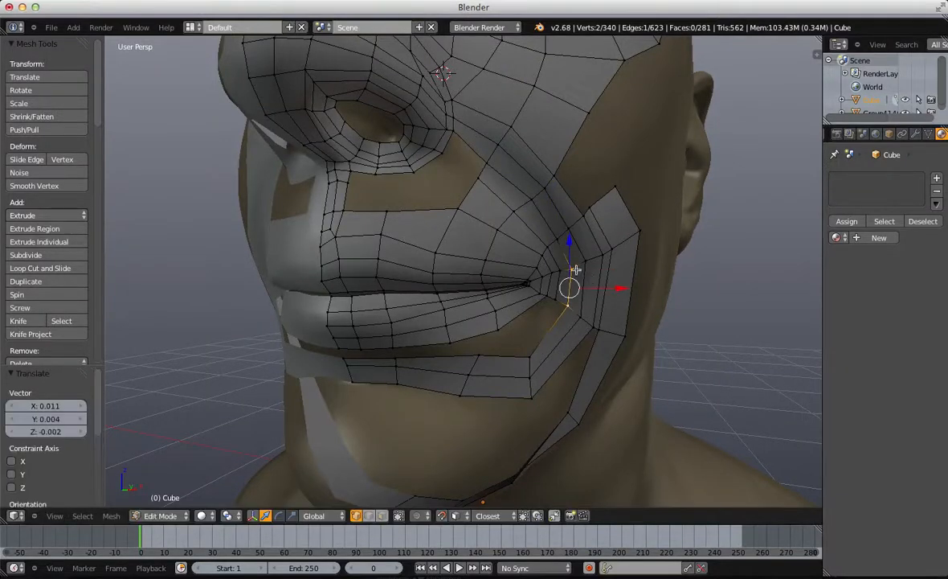
# Step: Nudge the vertex beside the mouth corner and the neighbouring vertex above the upper lip to even out the quads
pyautogui.press('a')
pyautogui.scroll(2, 574, 269)
pyautogui.rightClick(569, 264)
pyautogui.press('g')
pyautogui.click(561, 258)
pyautogui.rightClick(500, 243)
pyautogui.press('g')
pyautogui.click(497, 240)
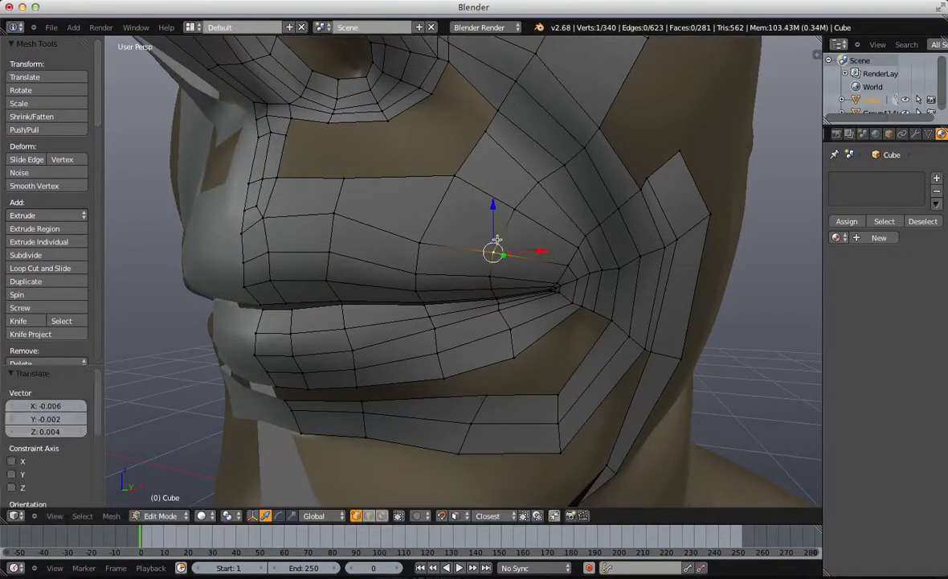
# Step: Shift the three vertices between the upper lip and the smile line, including two on the open border, towards the nose
pyautogui.press('a')
pyautogui.rightClick(516, 206)
pyautogui.press('g')
pyautogui.click(509, 208)
pyautogui.press('a')
pyautogui.rightClick(441, 170)
pyautogui.click(427, 177)
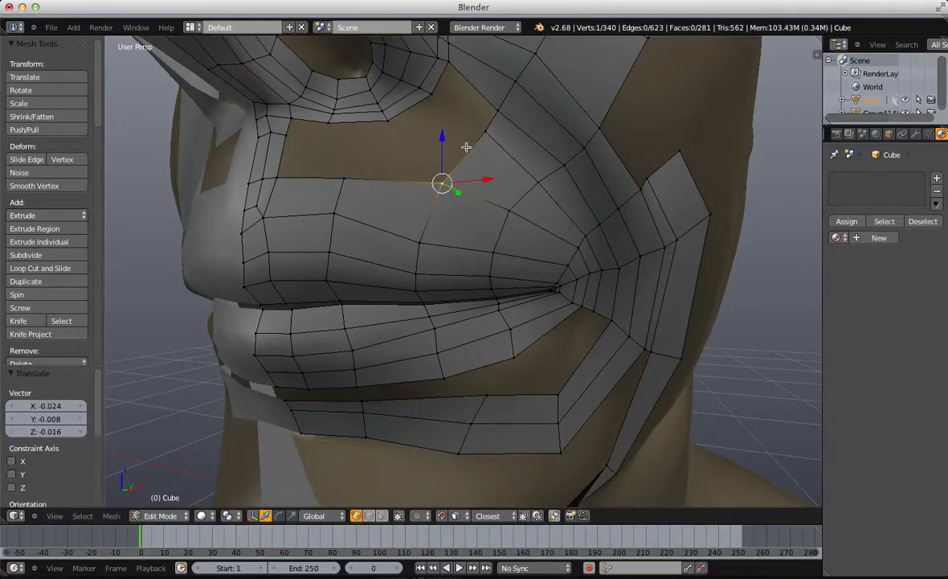
pyautogui.press('a')
pyautogui.rightClick(475, 138)
pyautogui.press('g')
pyautogui.click(468, 139)
# Step: Extrude the border edge beside the smile line towards the nostril and rotate the extruded edge by about 33°
pyautogui.scroll(-1, 518, 271)
pyautogui.keyDown('shift'); pyautogui.moveTo(472, 131); pyautogui.dragTo(521, 286, button='middle'); pyautogui.keyUp('shift')
pyautogui.press('a')
pyautogui.scroll(-3, 515, 277)
pyautogui.press('Tab')
pyautogui.press('Tab')
pyautogui.scroll(2, 509, 285)
pyautogui.scroll(2, 530, 269)
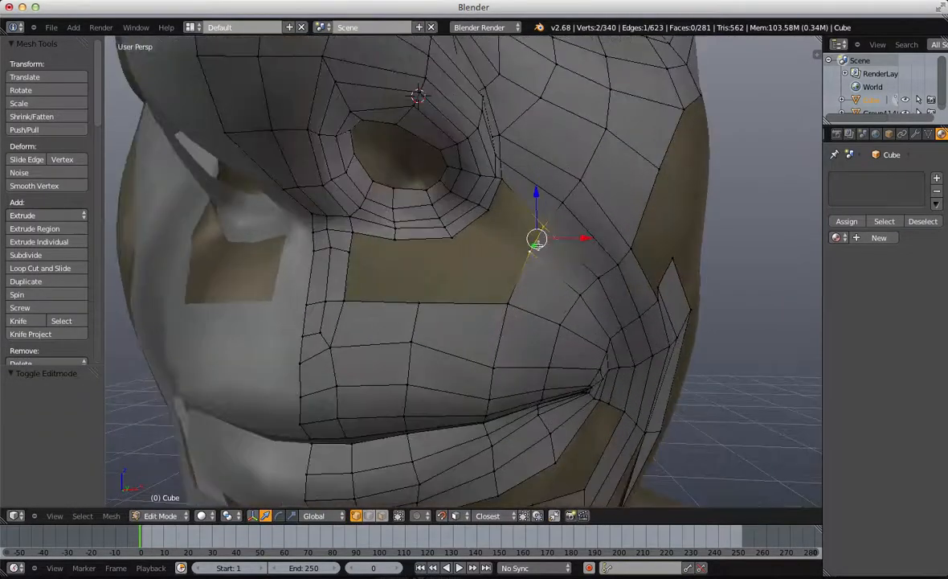
pyautogui.press('e')
pyautogui.click(508, 223)
pyautogui.press('r')
pyautogui.click(563, 216)
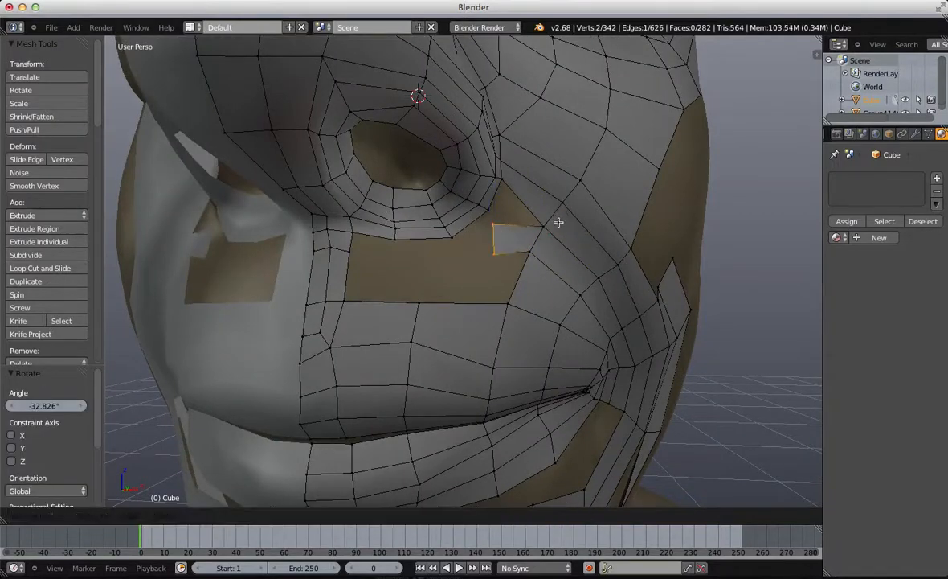
# Step: Fill the gap between the extruded quad and the nostril wing with a face and nudge the shared smile-line vertex
pyautogui.press('a')
pyautogui.scroll(-3, 554, 265)
pyautogui.moveTo(571, 270); pyautogui.dragTo(603, 243, button='middle')
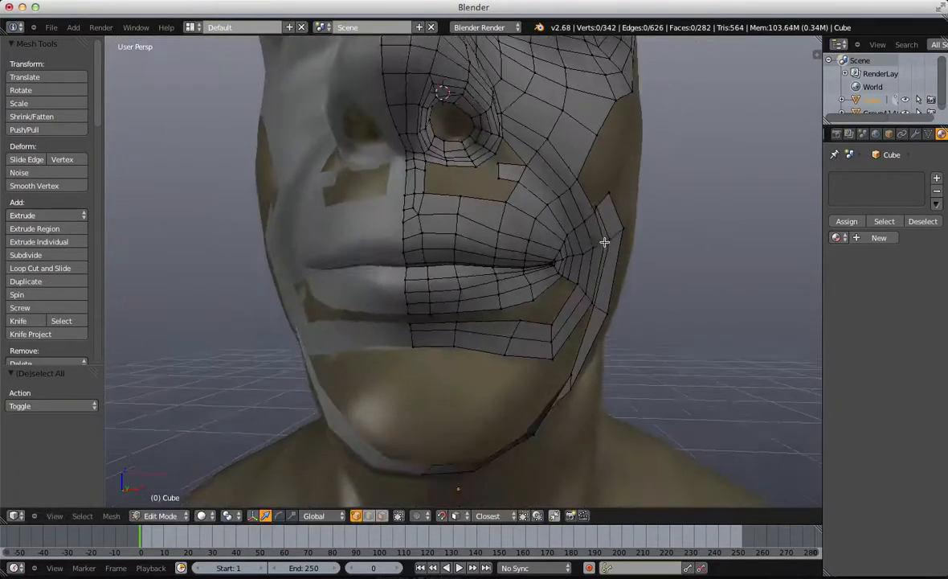
pyautogui.scroll(4, 598, 211)
pyautogui.moveTo(525, 209); pyautogui.dragTo(523, 231, button='middle')
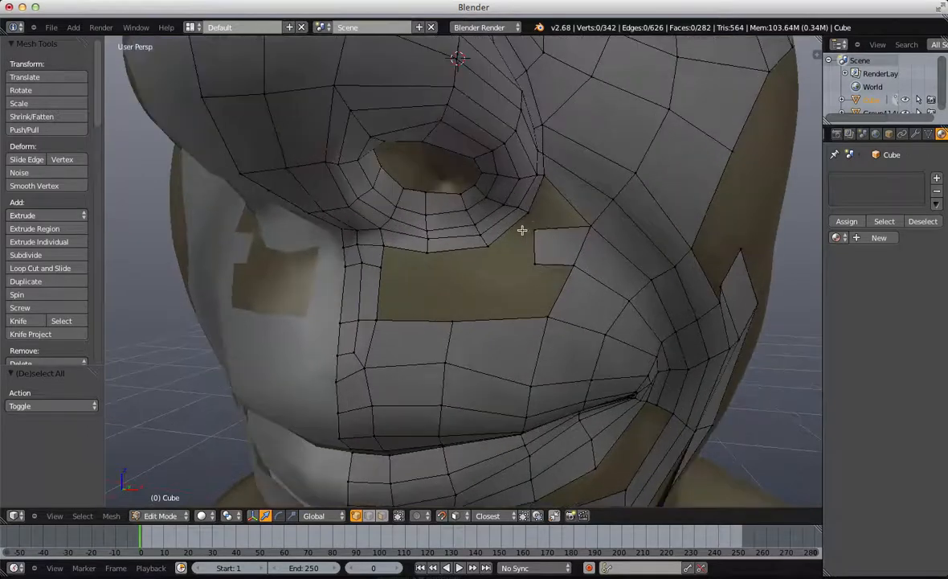
pyautogui.keyDown('shift'); pyautogui.rightClick(589, 225); pyautogui.keyUp('shift')
pyautogui.press('f')
pyautogui.press('a')
pyautogui.rightClick(592, 223)
pyautogui.press('g')
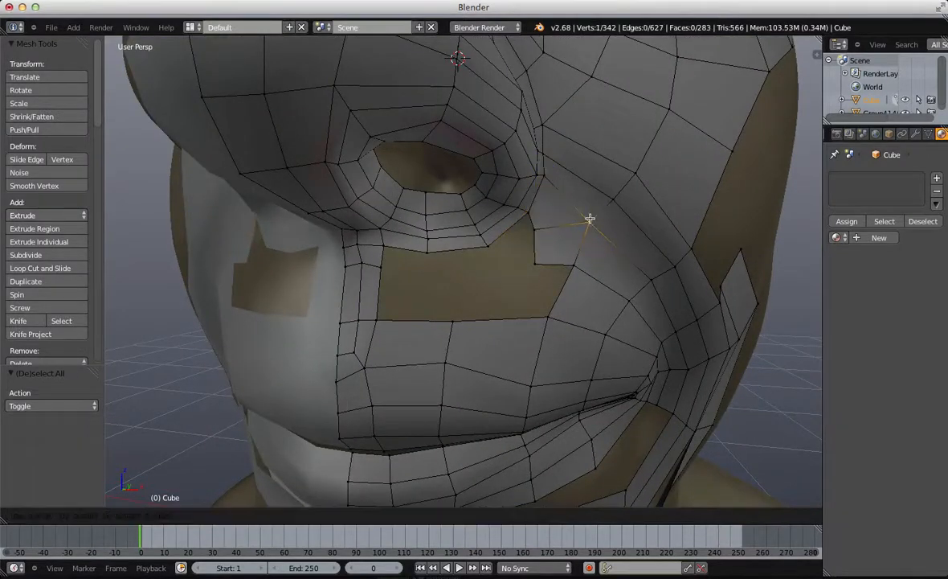
pyautogui.click(589, 218)
# Step: Adjust the extruded quad's upper inner vertex and fill three faces in a row beneath the nostril
pyautogui.press('a')
pyautogui.rightClick(535, 227)
pyautogui.press('g')
pyautogui.click(534, 227)
pyautogui.press('f')
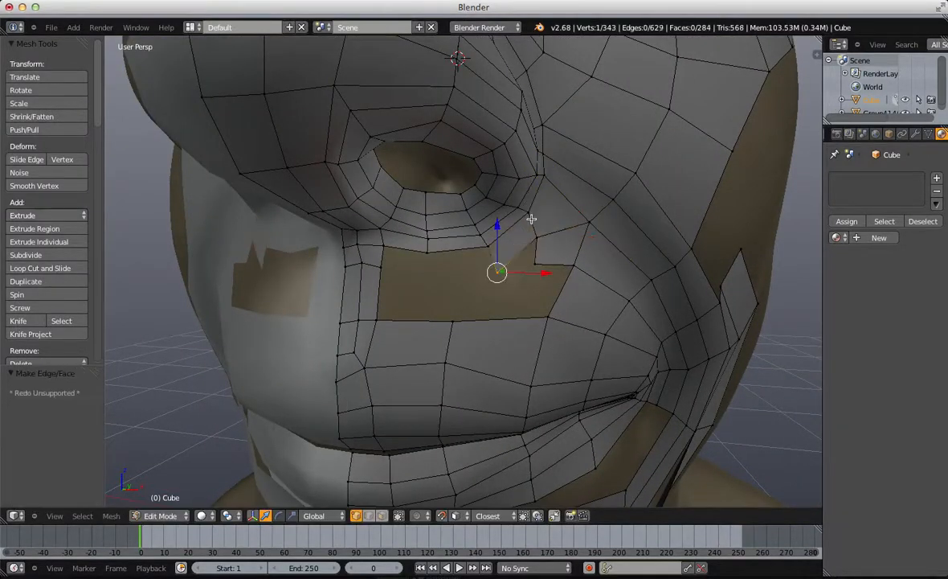
pyautogui.press('f')
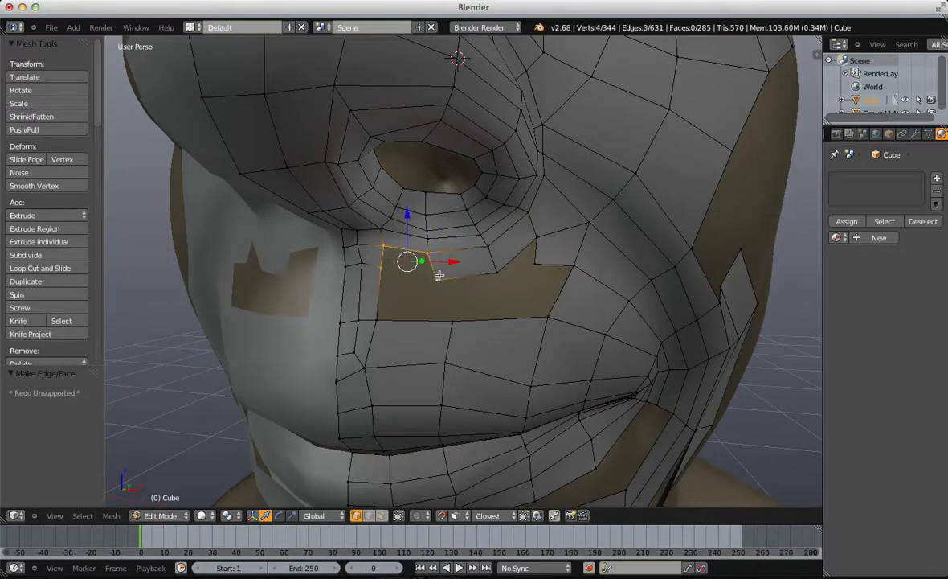
pyautogui.press('f')
# Step: Move the two lower vertices of the new row beneath the nostril upward to narrow the faces
pyautogui.press('a')
pyautogui.press('b')
pyautogui.moveTo(413, 265); pyautogui.dragTo(525, 299)
pyautogui.press('g')
pyautogui.click(523, 267)
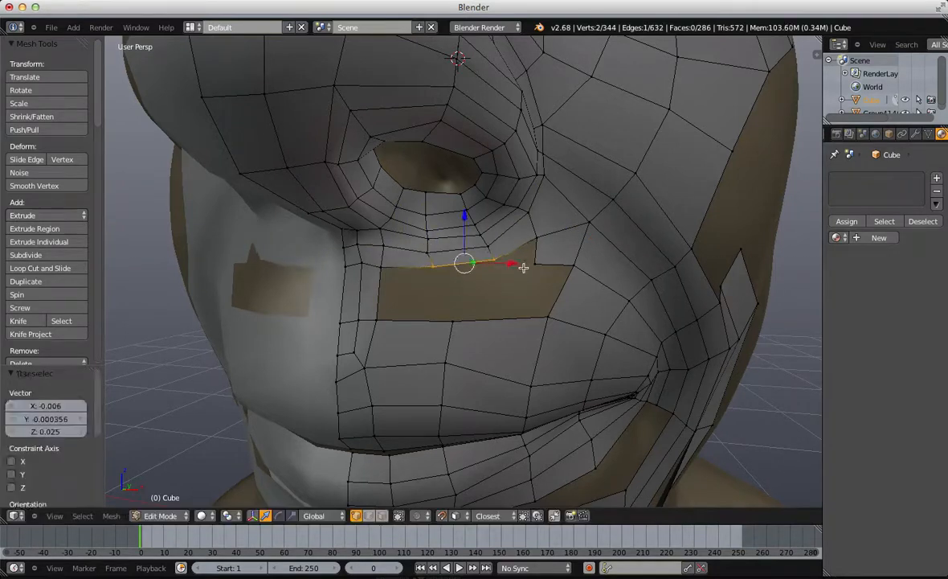
# Step: Adjust the edge at the nostril's outer corner and the lower inner vertex of the extruded quad
pyautogui.press('a')
pyautogui.press('g')
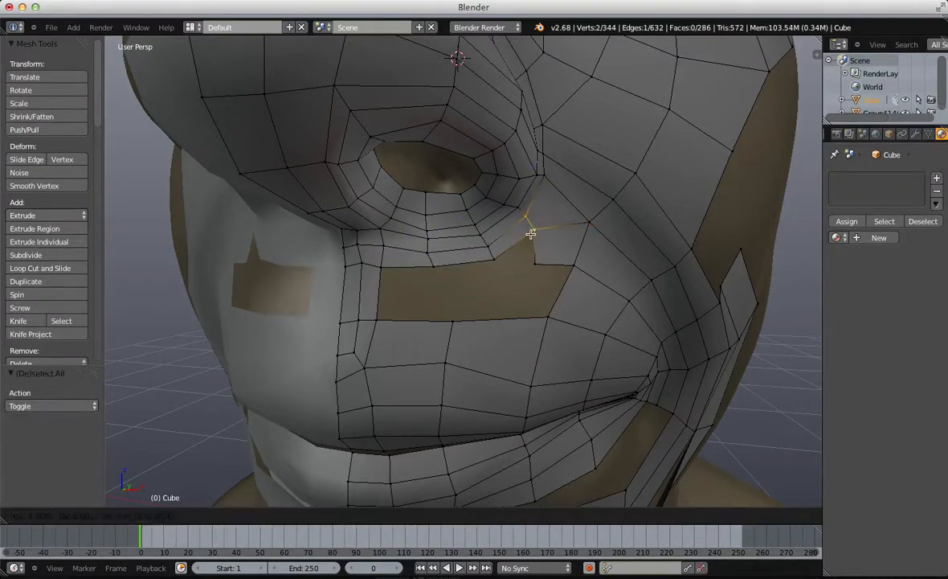
pyautogui.click(531, 233)
pyautogui.press('a')
pyautogui.rightClick(535, 264)
pyautogui.press('g')
pyautogui.click(539, 270)
# Step: Fill two more faces beneath the nostril row, working from the extruded quad towards the centre
pyautogui.press('a')
pyautogui.rightClick(539, 230)
pyautogui.press('f')
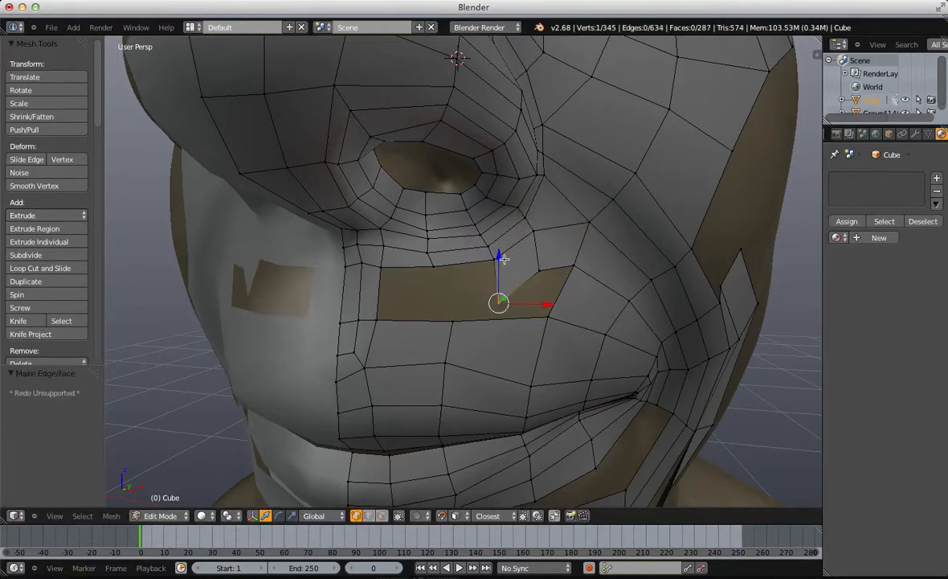
pyautogui.rightClick(496, 259)
pyautogui.press('f')
# Step: Add a loop cut across the column strips beneath the nose and fill the face joining them to the second row
pyautogui.hotkey('ctrl', 'r')
pyautogui.click(348, 290)
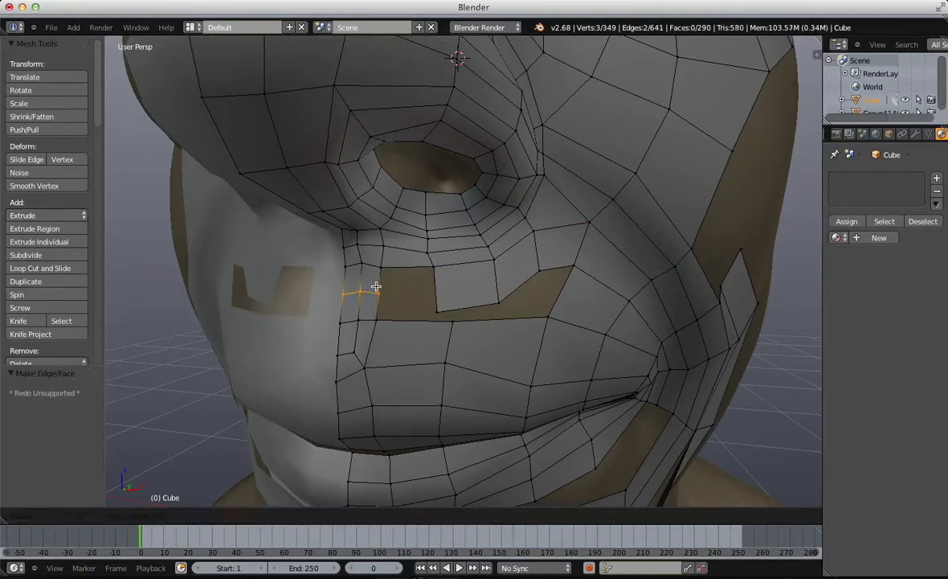
pyautogui.click(376, 287)
pyautogui.press('a')
pyautogui.rightClick(379, 264)
pyautogui.keyDown('shift'); pyautogui.rightClick(438, 309); pyautogui.keyUp('shift')
pyautogui.keyDown('shift'); pyautogui.rightClick(436, 269); pyautogui.keyUp('shift')
pyautogui.press('f')
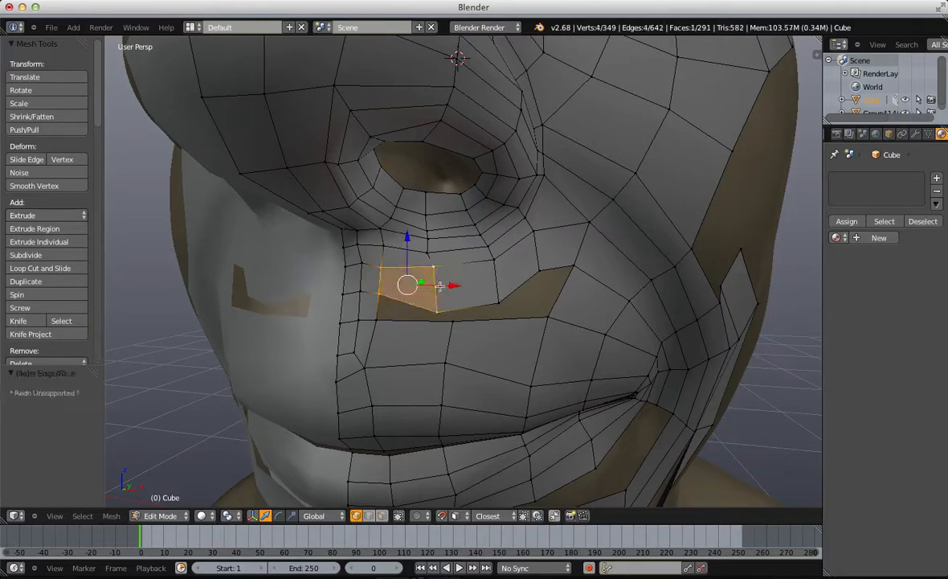
# Step: Move the two lower vertices of the second row beneath the nostril upward
pyautogui.press('a')
pyautogui.rightClick(439, 307)
pyautogui.keyDown('shift'); pyautogui.rightClick(496, 298); pyautogui.keyUp('shift')
pyautogui.press('g')
pyautogui.click(493, 269)
pyautogui.press('a')
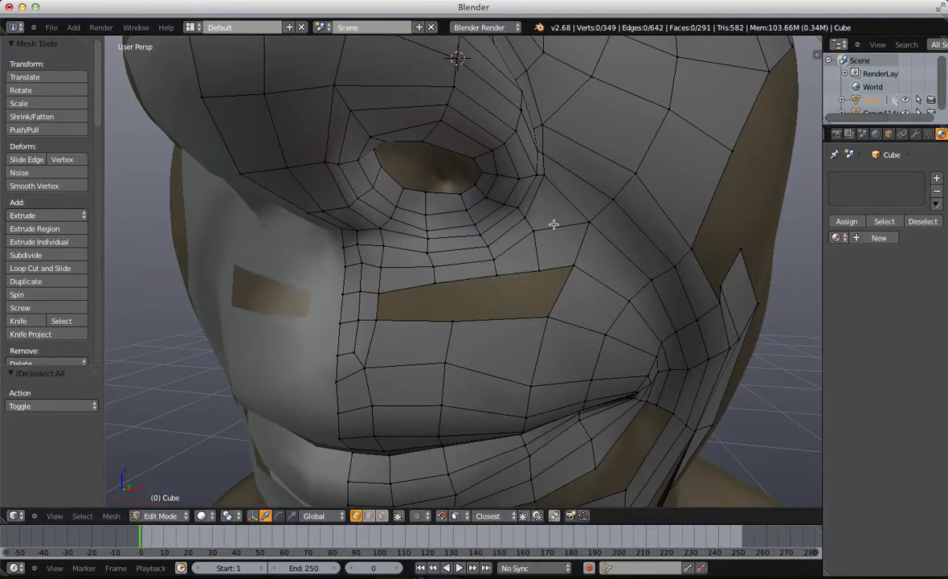
# Step: Move the two vertices between the nostril wing and the smile line slightly downward to even out the quads
pyautogui.rightClick(580, 222)
pyautogui.press('g')
pyautogui.click(576, 235)
pyautogui.press('a')
pyautogui.rightClick(574, 272)
pyautogui.press('g')
pyautogui.click(567, 287)
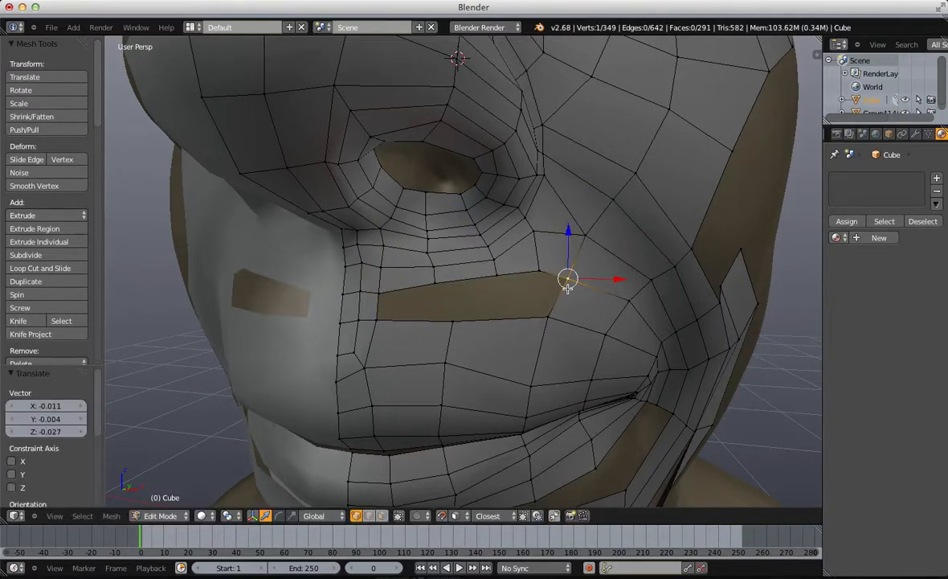
# Step: Switch to face select mode and check the face loops running from beneath the nose to the mouth corner and cheek
pyautogui.hotkey('ctrl', 'Tab')
pyautogui.moveTo(568, 285)
pyautogui.mouseDown(button='middle')
pyautogui.moveTo(522, 291)
pyautogui.moveTo(577, 295)
pyautogui.mouseUp(button='middle')
pyautogui.click(523, 301)
pyautogui.keyDown('alt'); pyautogui.rightClick(549, 246); pyautogui.keyUp('alt')
pyautogui.scroll(-5, 553, 268)
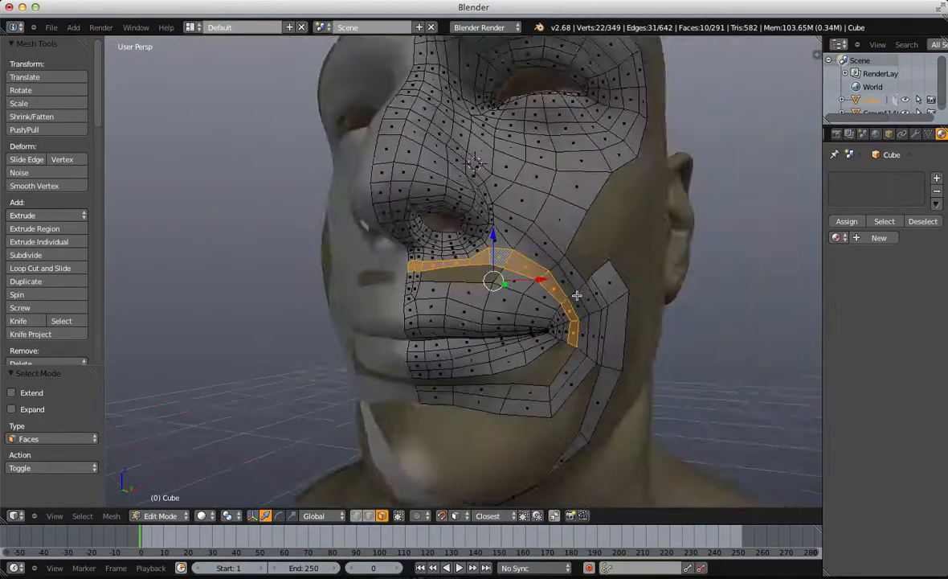
pyautogui.moveTo(456, 334); pyautogui.dragTo(428, 290, button='middle')
pyautogui.scroll(1, 508, 201)
pyautogui.press('a')
pyautogui.keyDown('alt'); pyautogui.rightClick(517, 227); pyautogui.keyUp('alt')
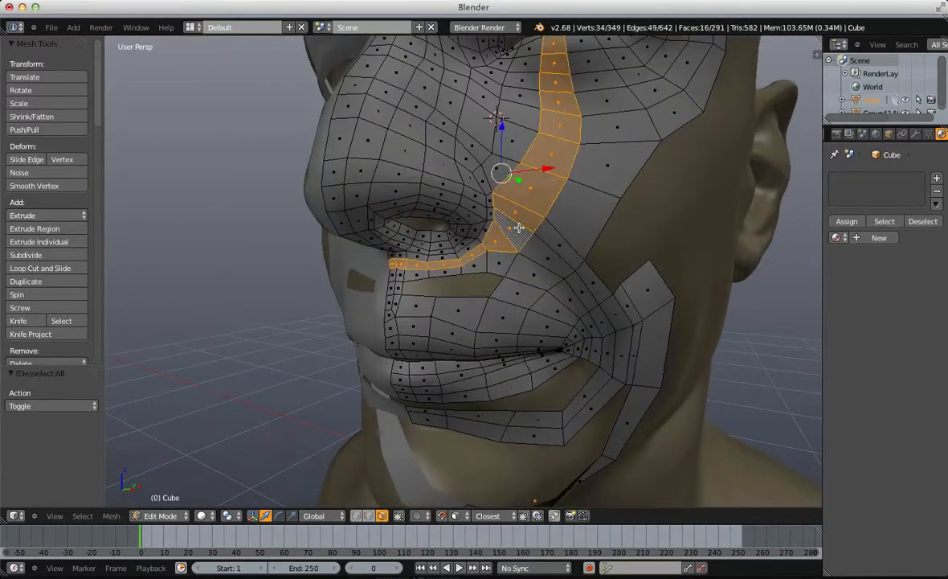
# Step: Inspect the face loops crossing the nose, the cheek and the area under the nostril by selecting each in turn
pyautogui.scroll(-3, 517, 227)
pyautogui.moveTo(448, 239); pyautogui.dragTo(514, 249, button='middle')
pyautogui.scroll(4, 515, 249)
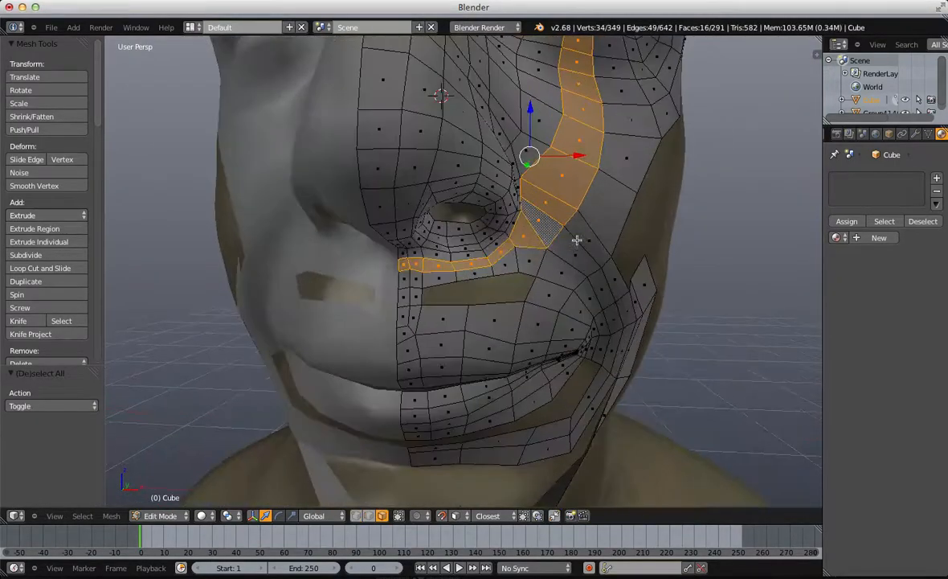
pyautogui.moveTo(576, 241); pyautogui.dragTo(518, 281, button='middle')
pyautogui.press('a')
pyautogui.keyDown('alt'); pyautogui.rightClick(455, 131); pyautogui.keyUp('alt')
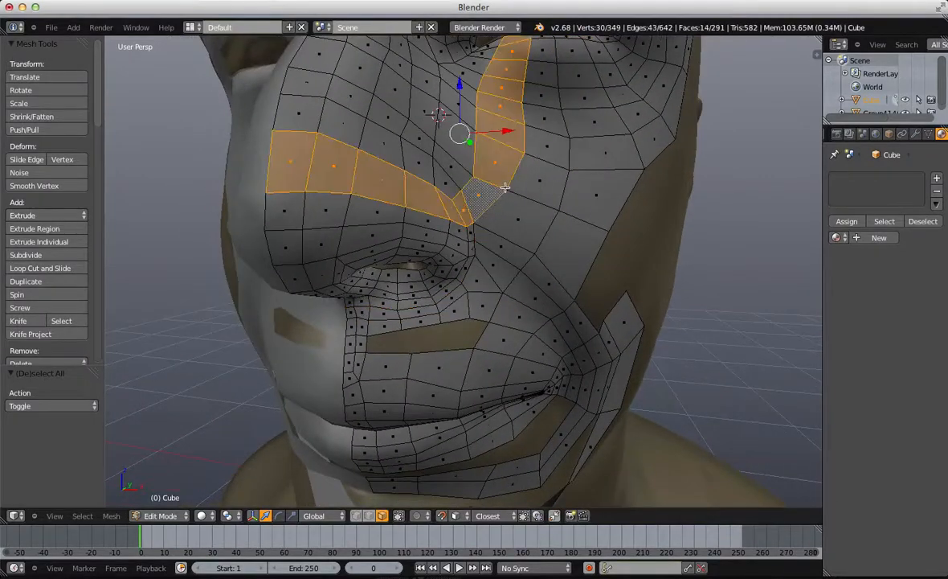
pyautogui.moveTo(455, 131); pyautogui.dragTo(530, 247, button='middle')
pyautogui.press('a')
pyautogui.keyDown('alt'); pyautogui.rightClick(551, 227); pyautogui.keyUp('alt')
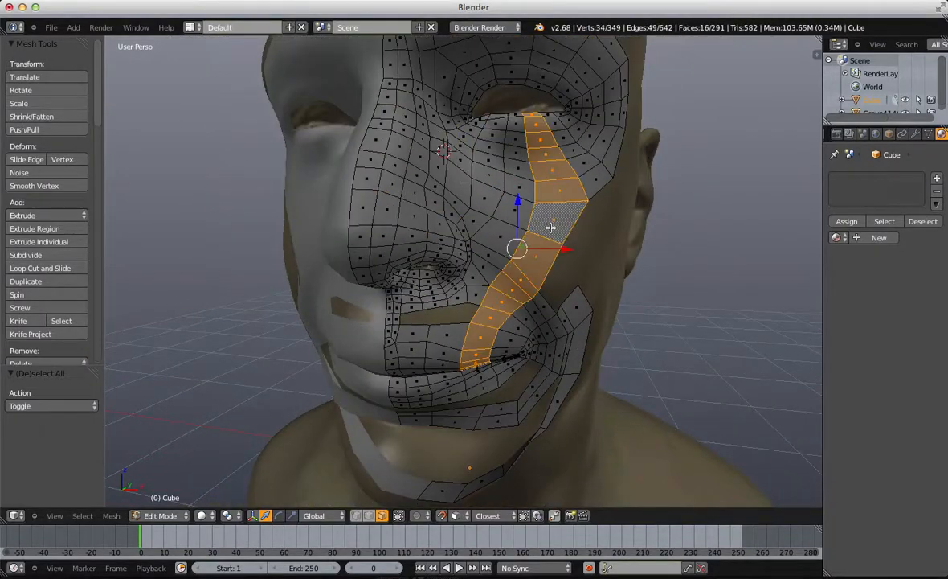
pyautogui.scroll(3, 457, 384)
pyautogui.press('a')
pyautogui.keyDown('alt'); pyautogui.rightClick(506, 256); pyautogui.keyUp('alt')
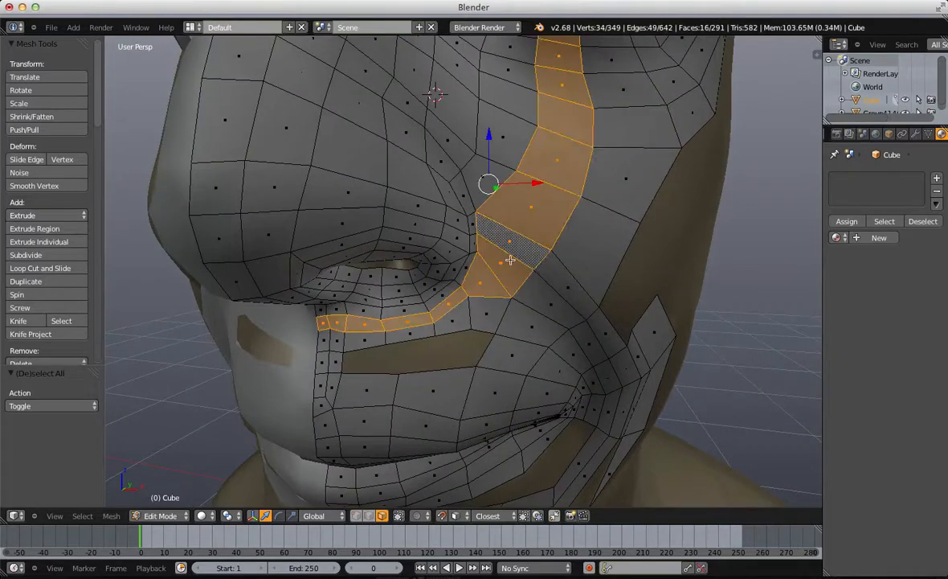
# Step: Return to vertex select mode and add a vertical loop cut through the lips below the open gap
pyautogui.hotkey('ctrl', 'Tab')
pyautogui.click(518, 231)
pyautogui.scroll(2, 493, 269)
pyautogui.press('a')
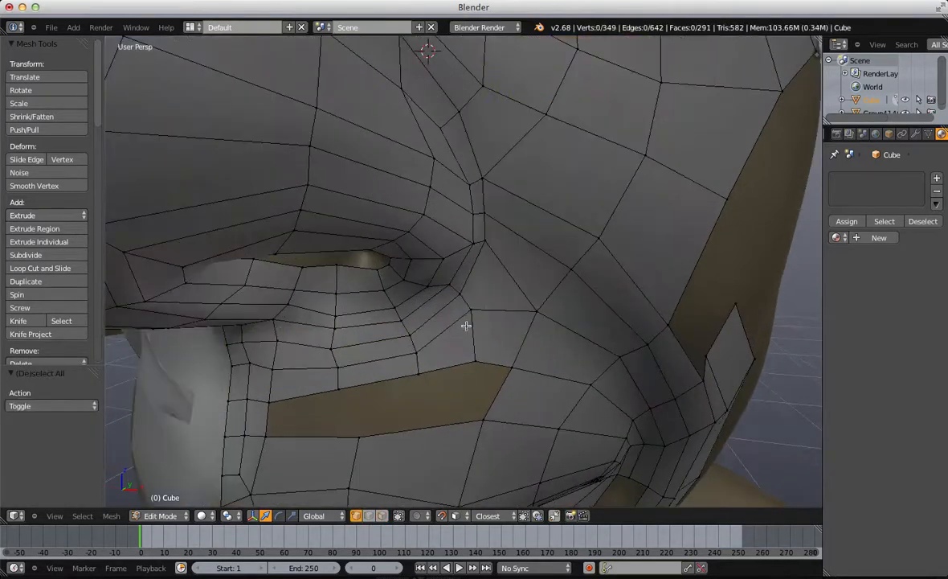
pyautogui.hotkey('ctrl', 'z')
pyautogui.press('a')
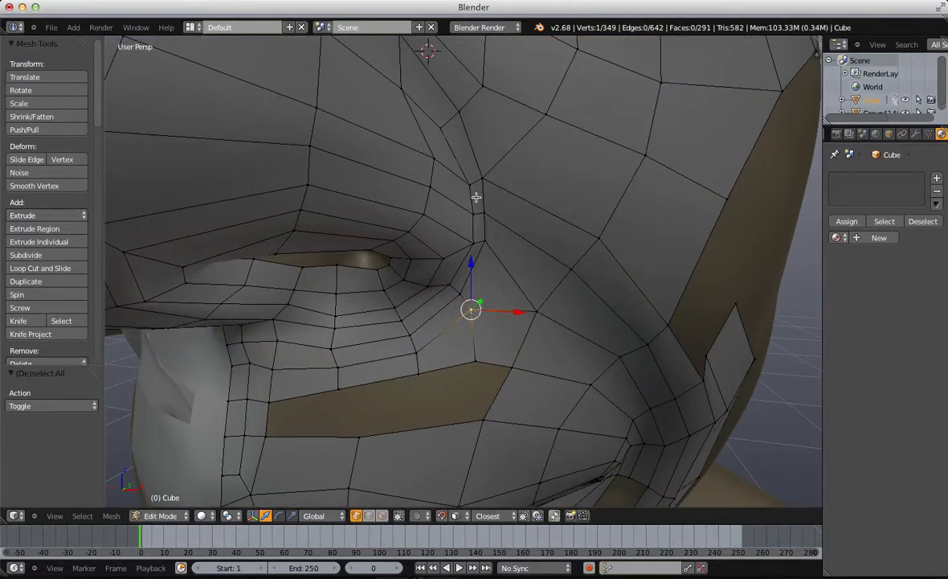
pyautogui.scroll(-3, 436, 446)
pyautogui.keyDown('shift'); pyautogui.moveTo(435, 442); pyautogui.dragTo(454, 396, button='middle'); pyautogui.keyUp('shift')
pyautogui.press('a')
pyautogui.hotkey('ctrl', 'r')
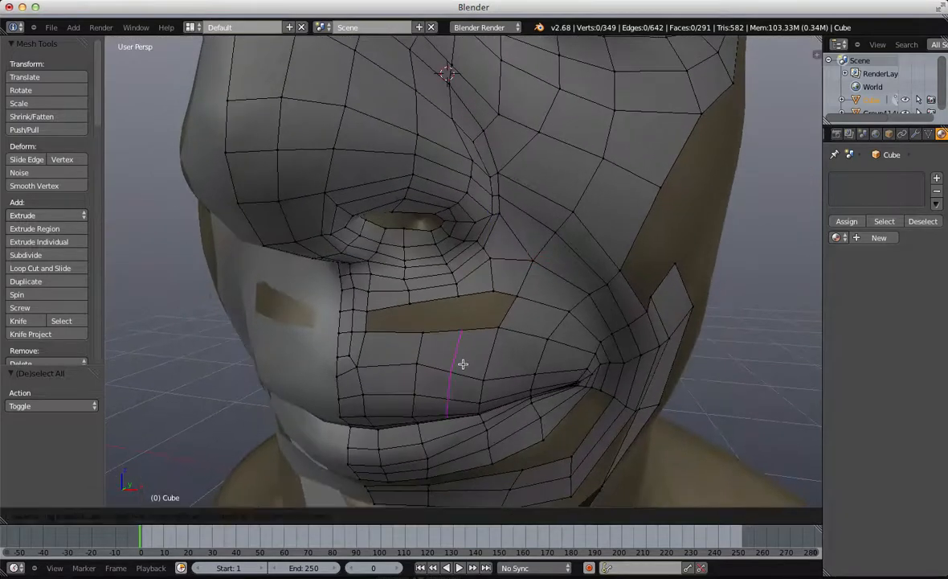
pyautogui.doubleClick(463, 349)
# Step: Delete the vertices between the nostril's outer corner and the smile line to reopen that area
pyautogui.press('a')
pyautogui.scroll(3, 487, 241)
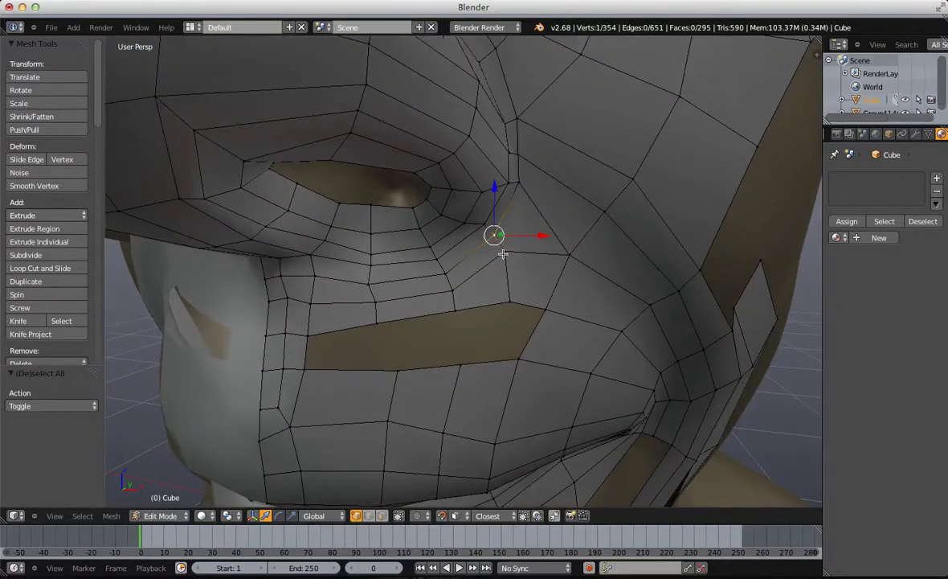
pyautogui.press('x')
pyautogui.click(462, 354)
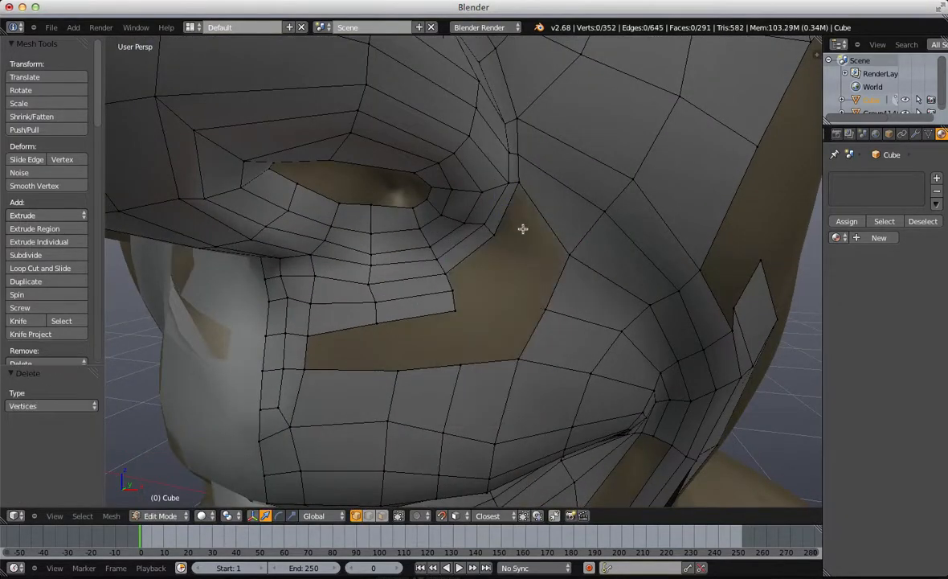
# Step: Fill a quad from the nostril wing and smile-line vertices down to the outer two vertices of the upper-lip border
pyautogui.keyDown('shift'); pyautogui.rightClick(568, 250); pyautogui.keyUp('shift')
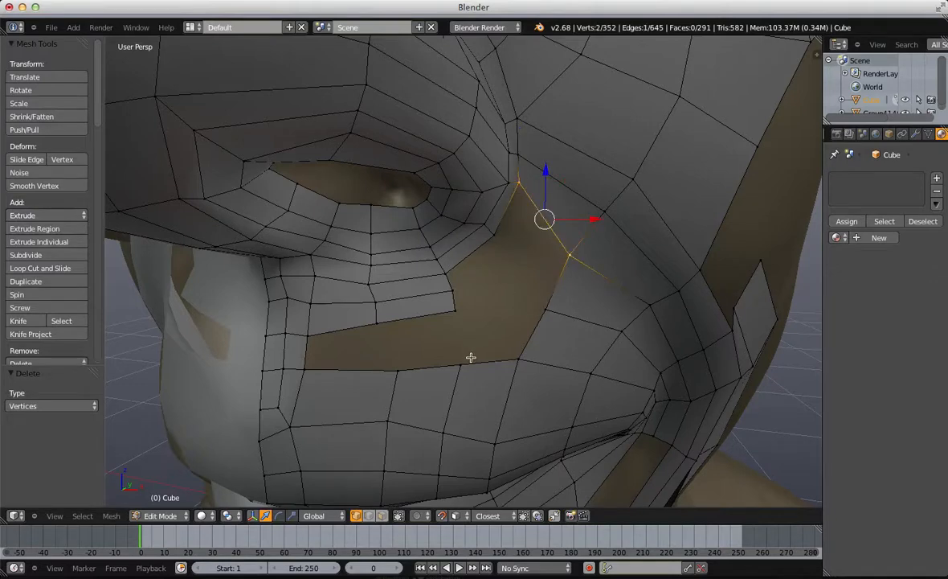
pyautogui.scroll(-2, 499, 319)
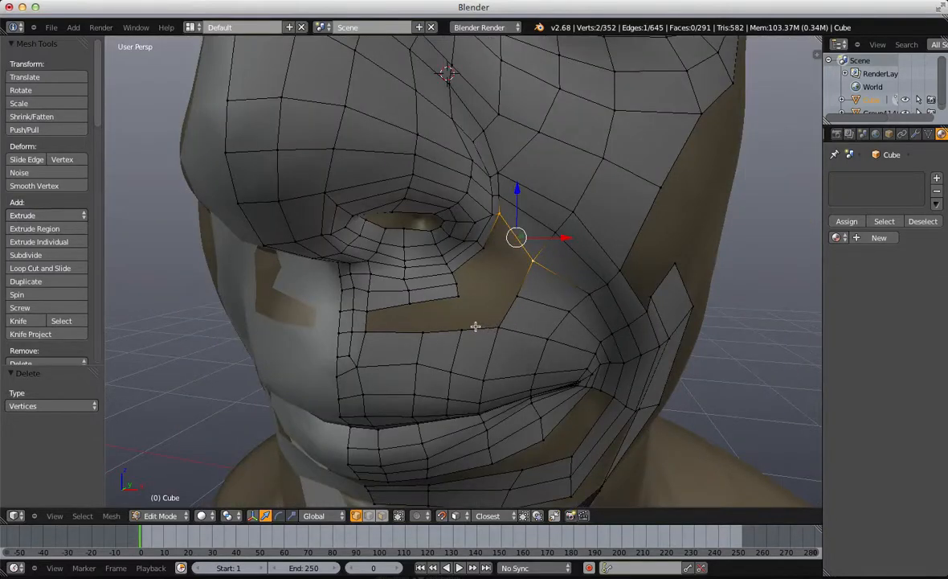
pyautogui.scroll(1, 475, 325)
pyautogui.press('f')
pyautogui.press('a')
# Step: Add a loop cut across the new quad and merge its outer end with the adjacent smile-line vertex at center
pyautogui.scroll(2, 530, 314)
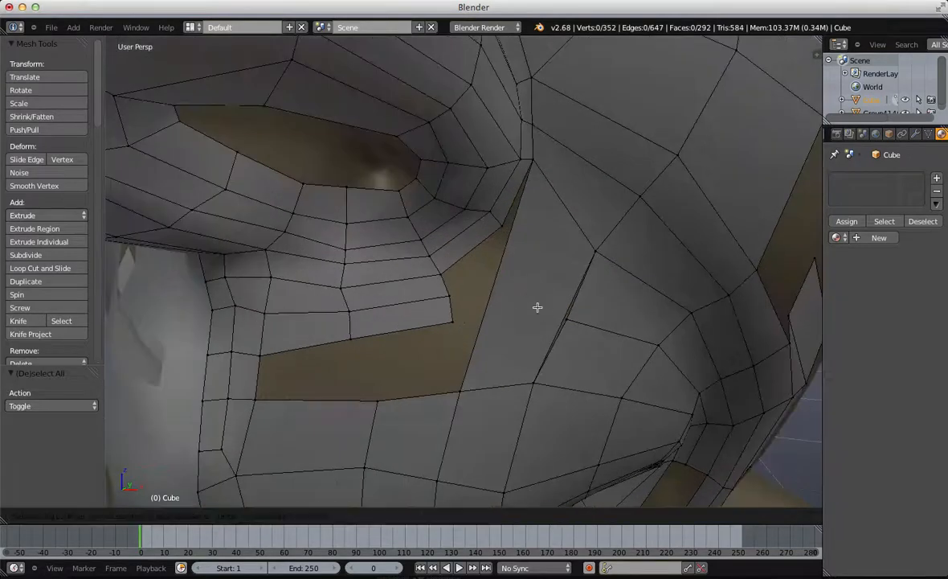
pyautogui.click(548, 327)
pyautogui.press('a')
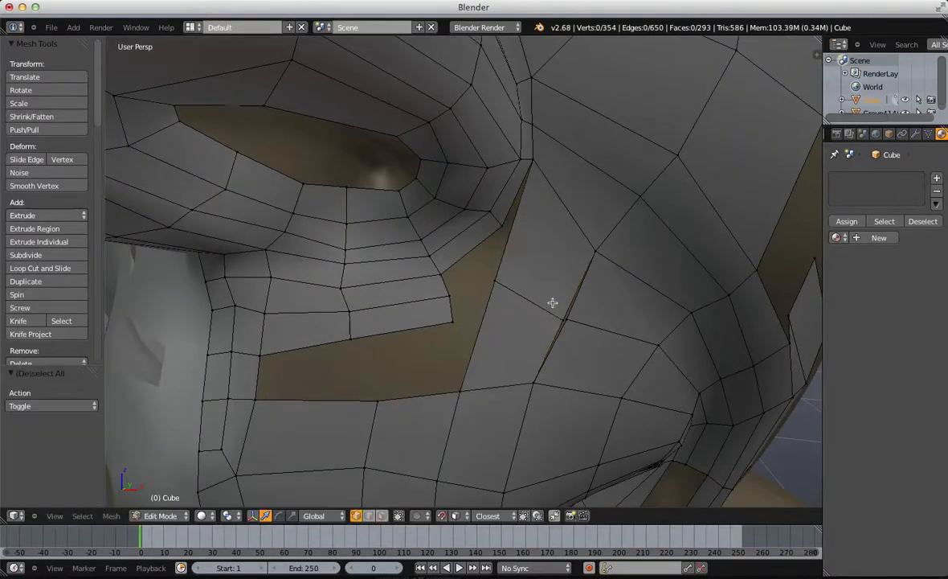
pyautogui.press('w')
pyautogui.click(609, 305)
pyautogui.click(582, 318)
pyautogui.press('a')
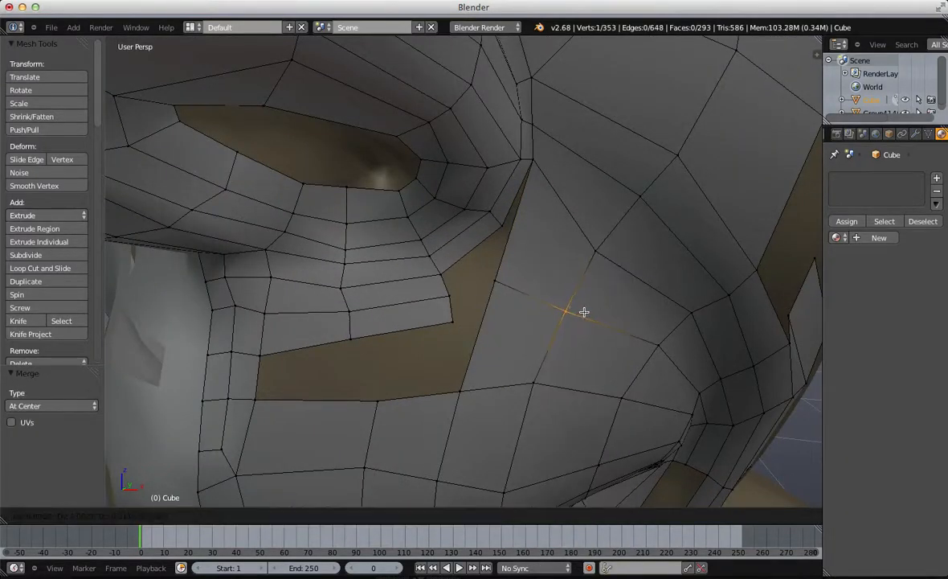
# Step: Slide the cut's inner vertex up along its edge and merge it with the nostril's outer vertex at center
pyautogui.rightClick(498, 265)
pyautogui.hotkey('shift', 'v')
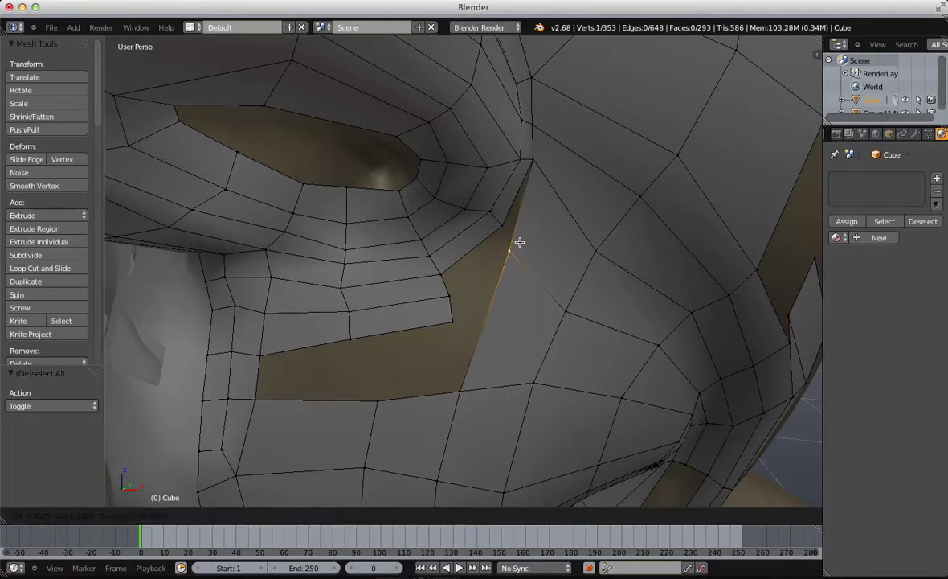
pyautogui.click(511, 226)
pyautogui.press('w')
pyautogui.click(518, 243)
pyautogui.click(516, 240)
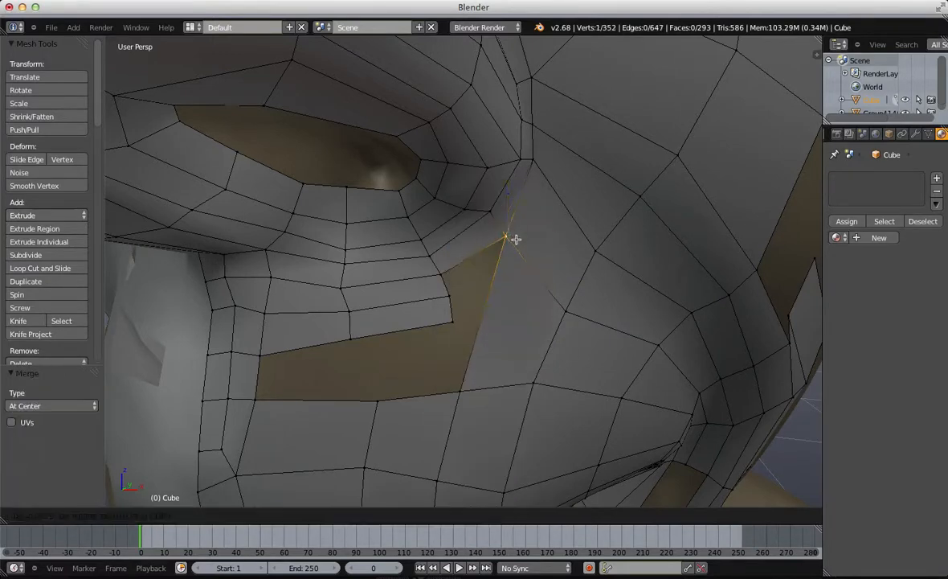
pyautogui.press('a')
pyautogui.scroll(-3, 459, 271)
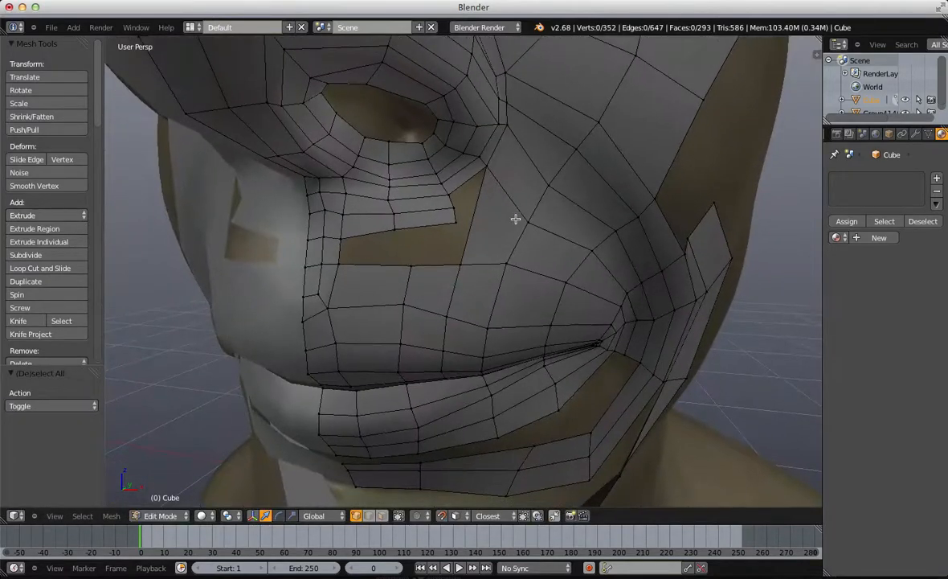
# Step: Reposition the smile-line vertex beside the nostril wing and delete the leftover vertices along the open gap under the nostril
pyautogui.click(549, 170)
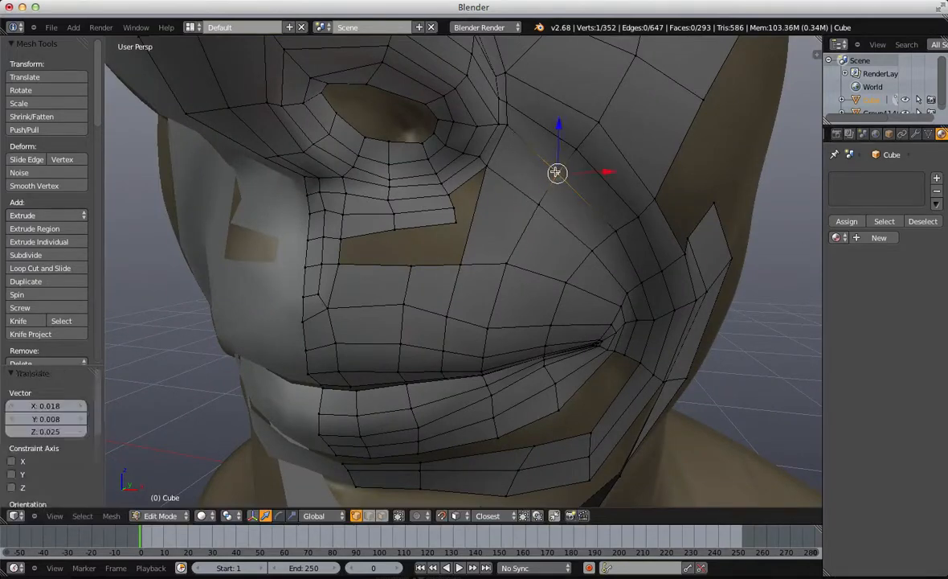
pyautogui.press('a')
pyautogui.moveTo(438, 219); pyautogui.dragTo(455, 256, button='middle')
pyautogui.scroll(1, 455, 256)
pyautogui.press('b')
pyautogui.moveTo(409, 260); pyautogui.dragTo(504, 296)
pyautogui.press('b')
pyautogui.moveTo(440, 315); pyautogui.dragTo(394, 262)
pyautogui.press('x')
pyautogui.click(400, 259)
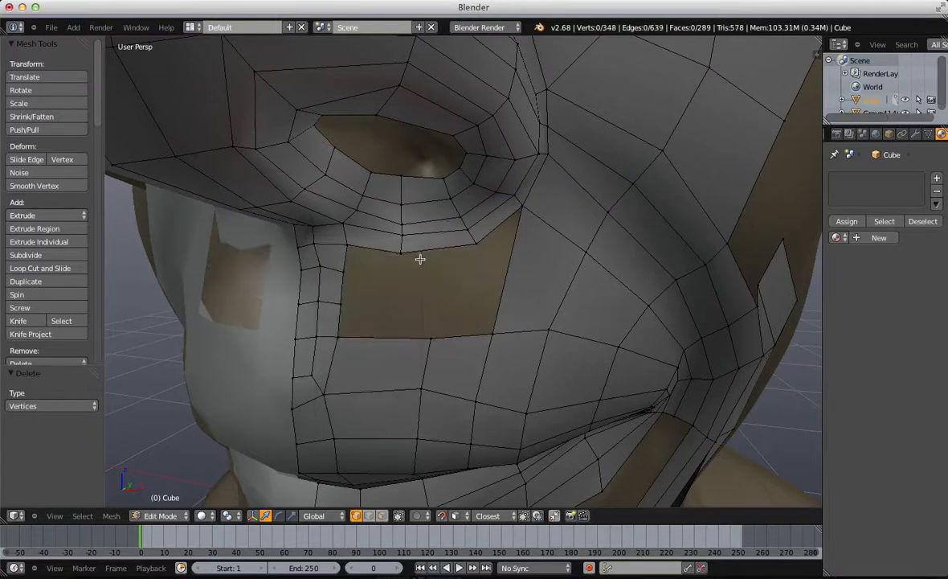
# Step: Shift the middle vertex of the gap's lower border and the outer vertex of the nostril's lower rim slightly toward the midline
pyautogui.scroll(-2, 419, 258)
pyautogui.moveTo(418, 258); pyautogui.dragTo(442, 249, button='middle')
pyautogui.scroll(1, 399, 290)
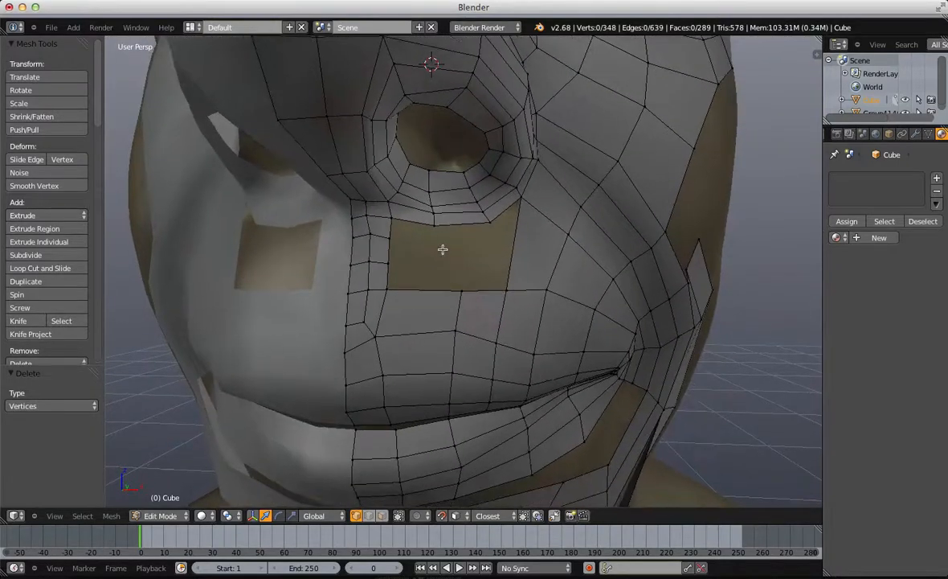
pyautogui.rightClick(460, 294)
pyautogui.press('g')
pyautogui.click(454, 291)
pyautogui.press('a')
pyautogui.rightClick(488, 224)
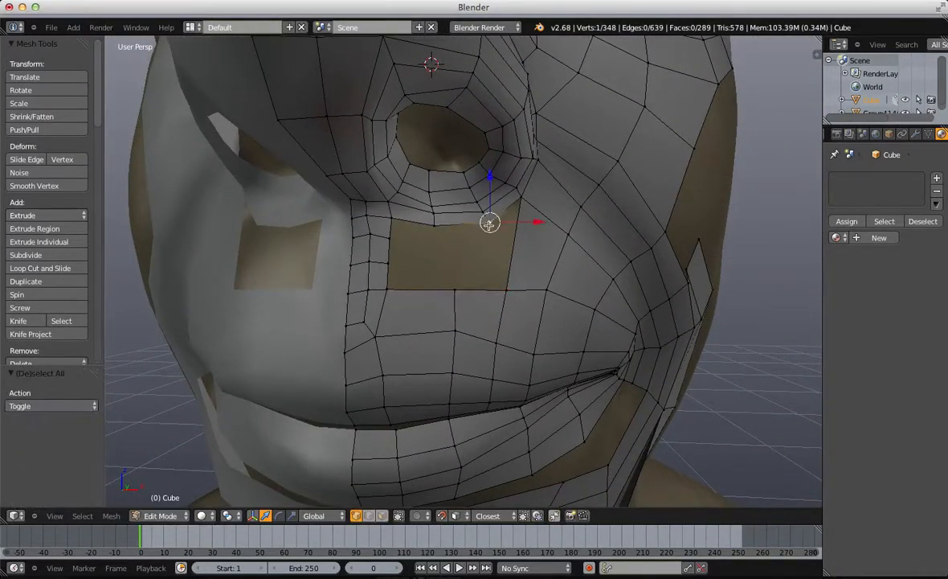
pyautogui.press('g')
pyautogui.click(482, 226)
pyautogui.press('a')
# Step: Raise and slightly rotate the three outer vertices of the gap's lower border, then lower the outermost one a little
pyautogui.scroll(-3, 515, 251)
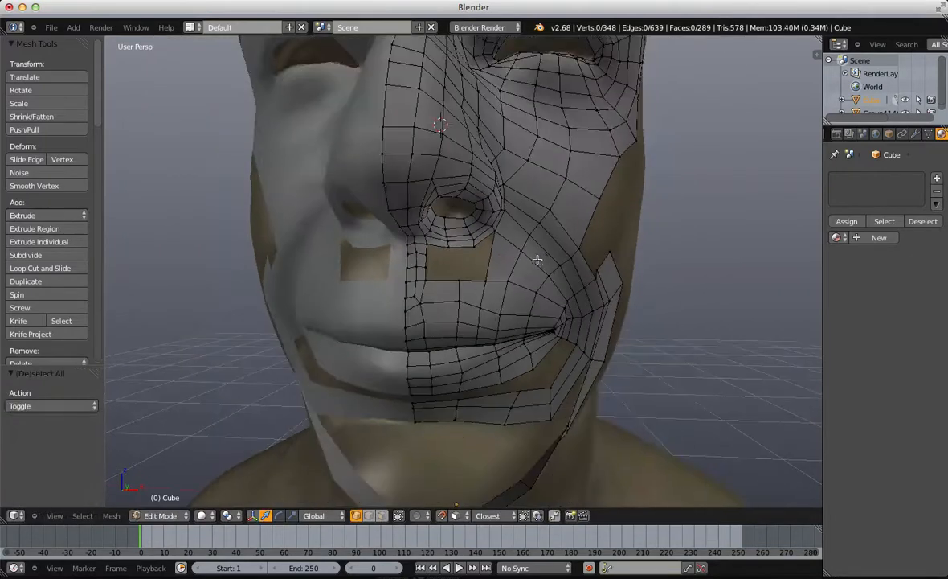
pyautogui.moveTo(535, 258); pyautogui.dragTo(490, 279, button='middle')
pyautogui.scroll(1, 476, 265)
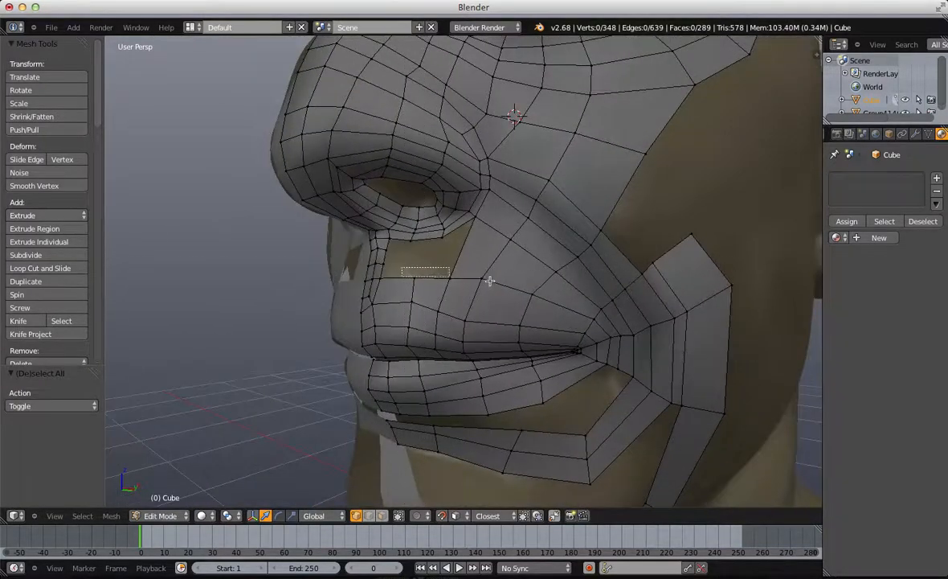
pyautogui.press('g')
pyautogui.click(495, 272)
pyautogui.press('r')
pyautogui.click(498, 277)
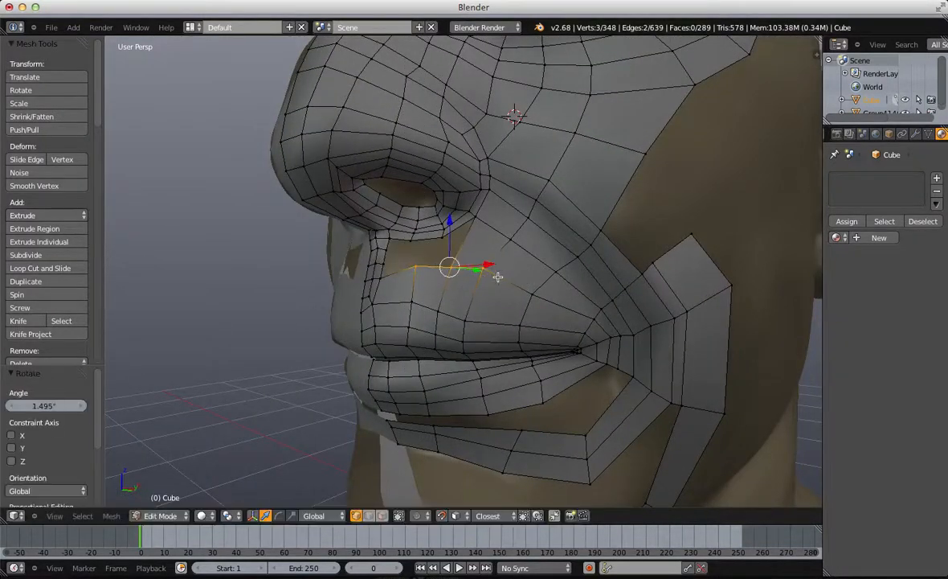
pyautogui.rightClick(490, 275)
pyautogui.press('g')
pyautogui.click(494, 280)
pyautogui.press('a')
# Step: Fill a quad at the outer end of the gap under the nostril and lower its free corner vertex slightly outward
pyautogui.scroll(2, 398, 267)
pyautogui.moveTo(398, 267); pyautogui.dragTo(494, 241, button='middle')
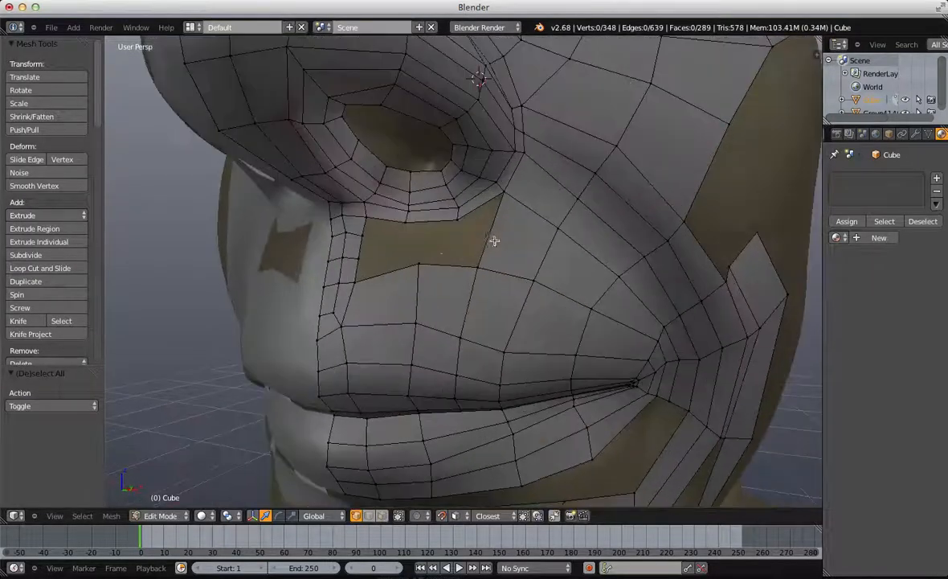
pyautogui.press('f')
pyautogui.press('a')
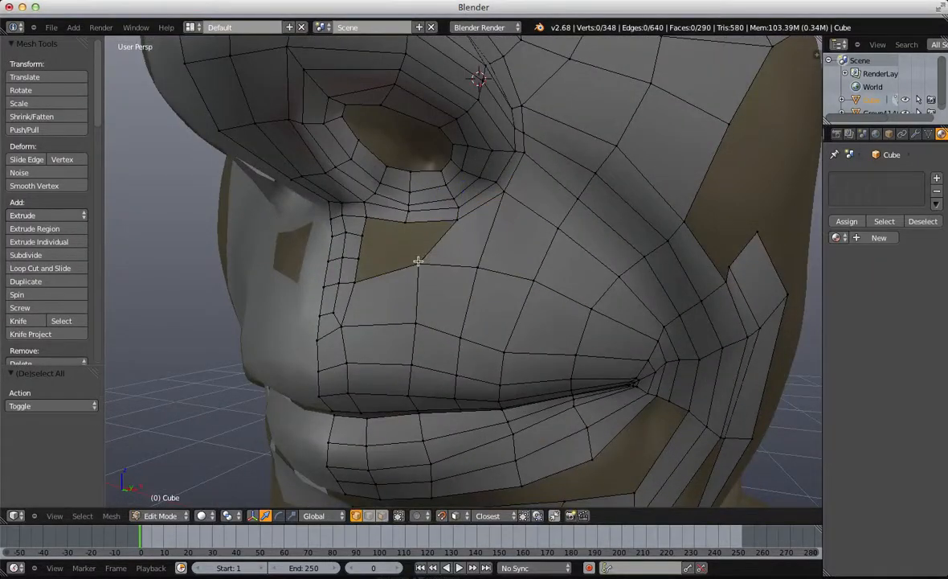
pyautogui.rightClick(418, 262)
pyautogui.press('g')
pyautogui.click(428, 273)
pyautogui.press('a')
# Step: Delete two horizontal edge loops across the narrow strip between the nostril gap and the midline
pyautogui.scroll(1, 426, 271)
pyautogui.moveTo(411, 272); pyautogui.dragTo(348, 253, button='middle')
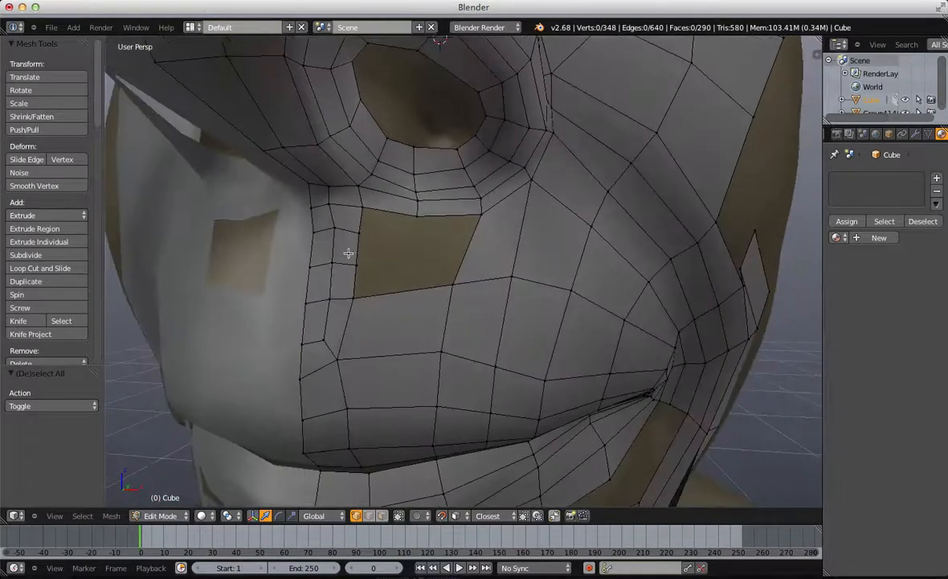
pyautogui.press('a')
pyautogui.keyDown('alt'); pyautogui.rightClick(350, 228); pyautogui.keyUp('alt')
pyautogui.press('w')
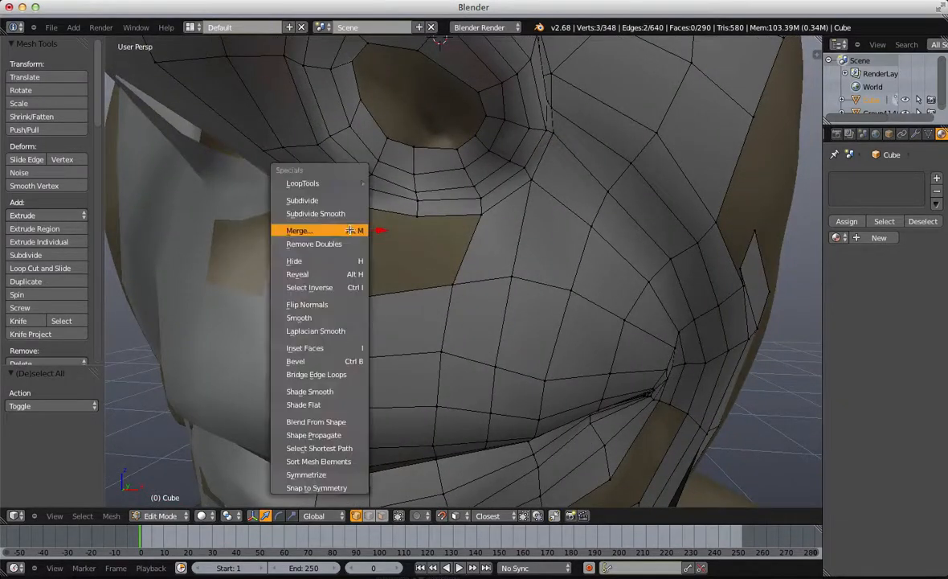
pyautogui.press('x')
pyautogui.click(476, 405)
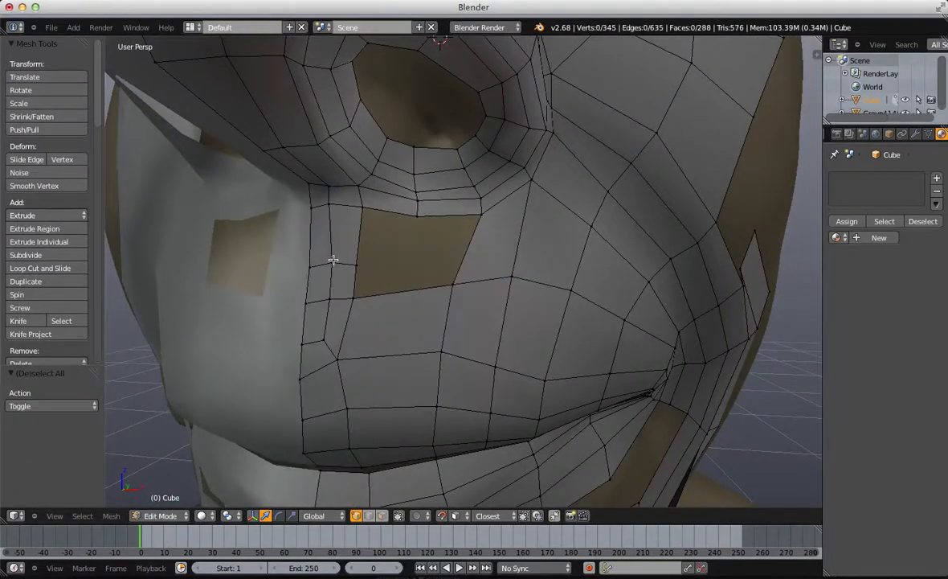
pyautogui.keyDown('alt'); pyautogui.rightClick(332, 265); pyautogui.keyUp('alt')
pyautogui.press('x')
pyautogui.click(322, 324)
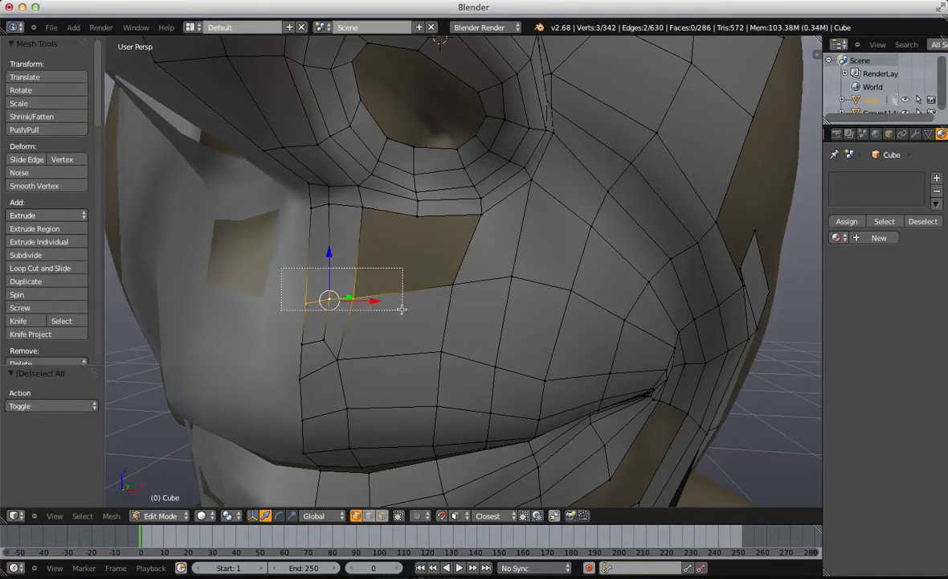
# Step: Raise the remaining three-vertex row of the philtrum strip and rotate it about 4° to align with the gap's lower border
pyautogui.press('g')
pyautogui.press('g')
pyautogui.click(398, 280)
pyautogui.press('r')
pyautogui.click(398, 287)
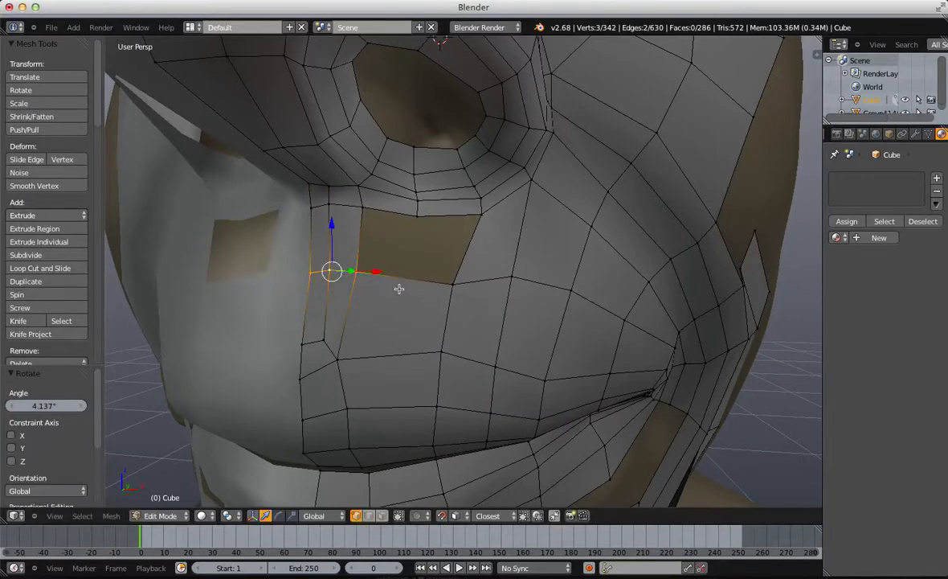
pyautogui.press('a')
# Step: Add a vertical loop cut through the wide column of upper-lip faces below the nostril gap
pyautogui.hotkey('ctrl', 'r')
pyautogui.doubleClick(400, 366)
pyautogui.scroll(-3, 401, 366)
pyautogui.moveTo(383, 383); pyautogui.dragTo(391, 362, button='middle')
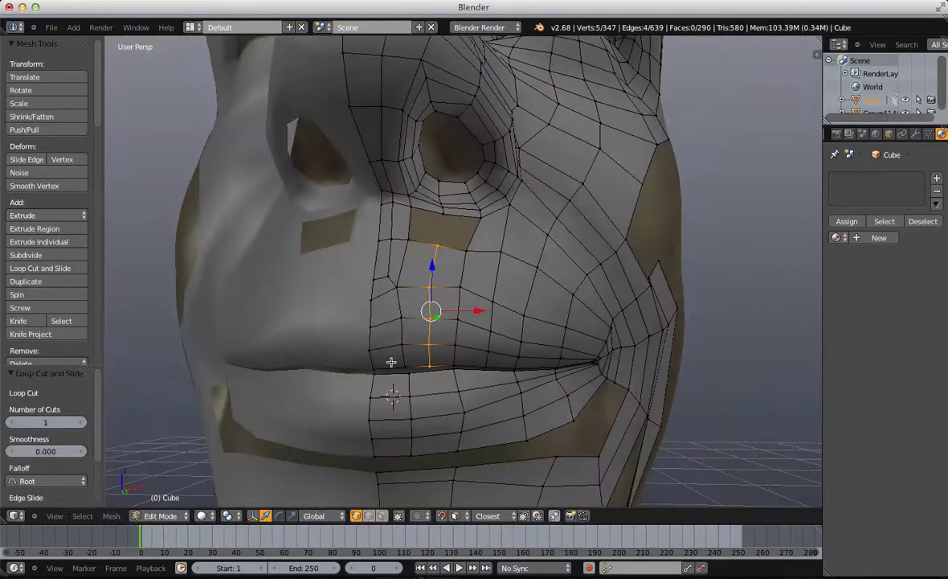
pyautogui.press('a')
# Step: Fill the remaining hole under the nostril with two quads, working from its outer edge in edge select mode
pyautogui.moveTo(458, 285); pyautogui.dragTo(442, 274, button='middle')
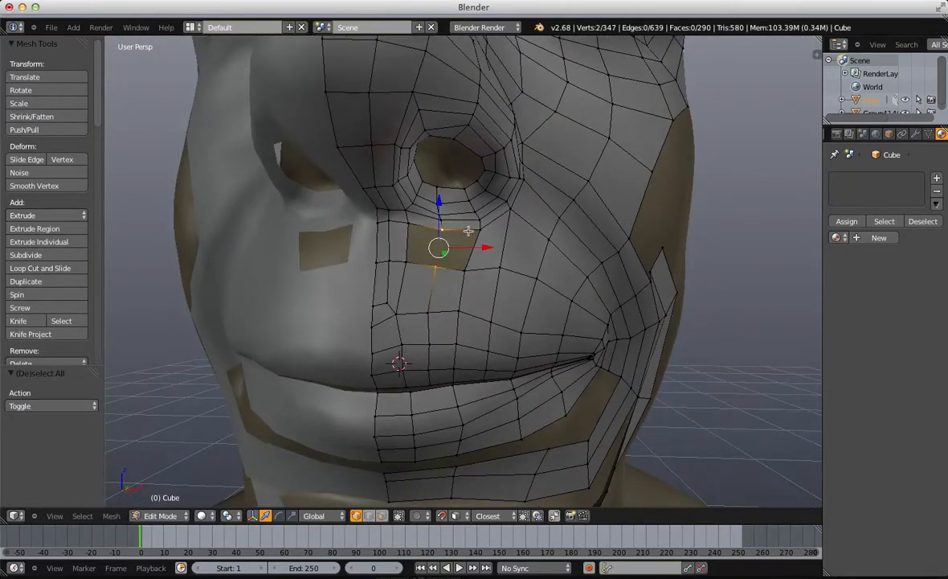
pyautogui.press('f')
pyautogui.press('a')
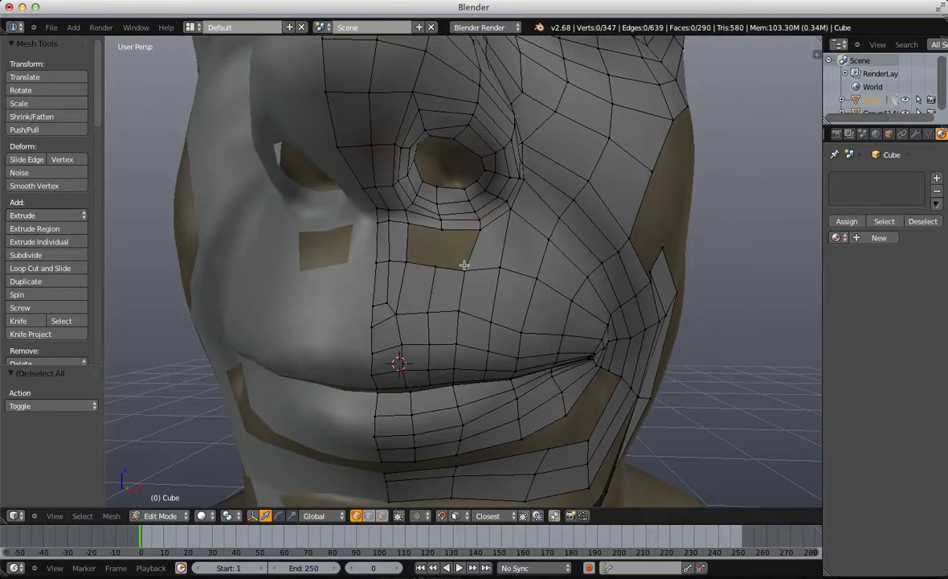
pyautogui.hotkey('ctrl', 'Tab')
pyautogui.click(461, 279)
pyautogui.rightClick(490, 258)
pyautogui.press('f')
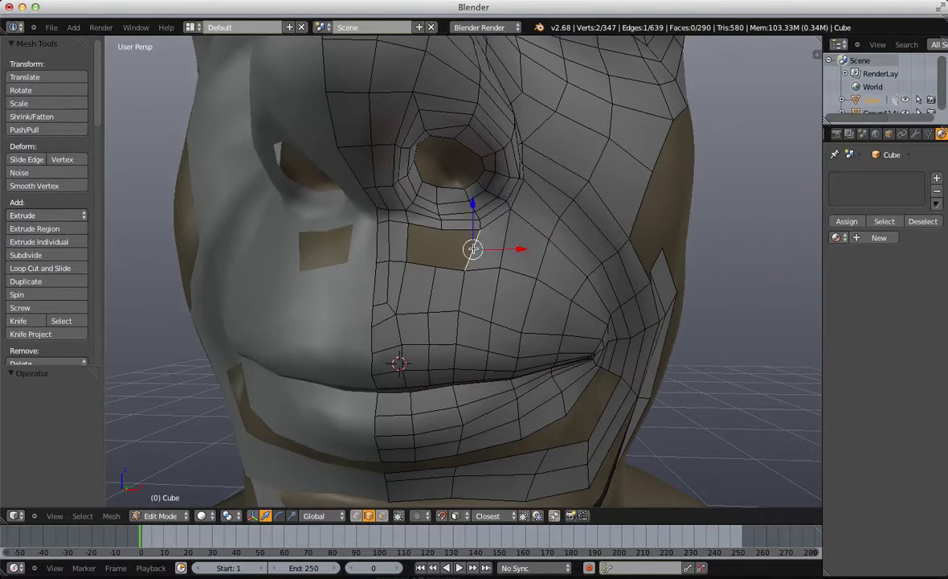
pyautogui.press('f')
pyautogui.press('f')
pyautogui.press('a')
# Step: Try to add a vertical loop cut across the inner part of the lower lip
pyautogui.scroll(-4, 472, 268)
pyautogui.moveTo(472, 268)
pyautogui.mouseDown(button='middle')
pyautogui.moveTo(455, 309)
pyautogui.moveTo(472, 252)
pyautogui.mouseUp(button='middle')
pyautogui.scroll(3, 472, 251)
pyautogui.hotkey('ctrl', 'r')
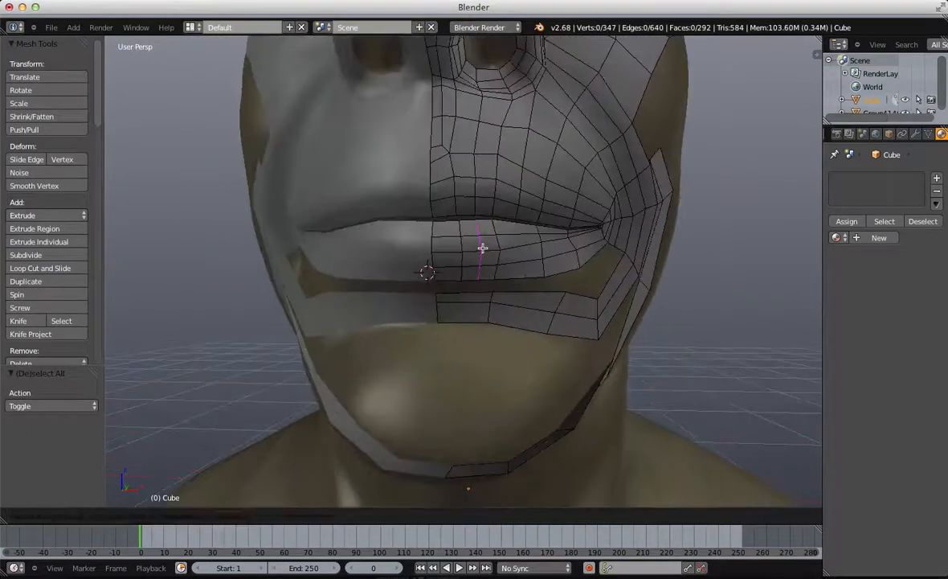
pyautogui.click(483, 247)
pyautogui.rightClick(482, 248)
pyautogui.press('a')
pyautogui.press('g')
pyautogui.press('g')
pyautogui.click(506, 261)
pyautogui.press('a')
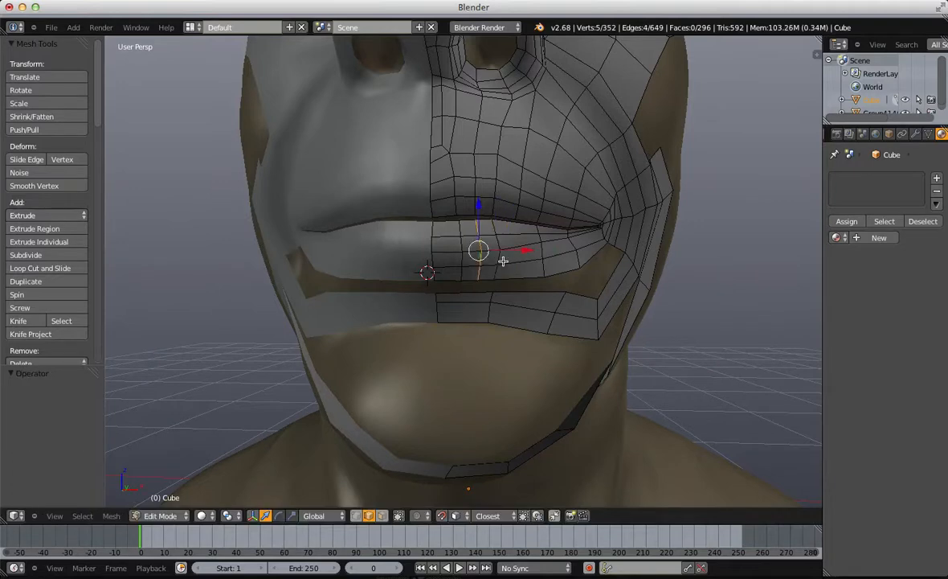
# Step: Slide the lower lip's second vertical edge loop outward and adjust the innermost loop to even out their spacing
pyautogui.press('a')
pyautogui.keyDown('alt'); pyautogui.rightClick(497, 263); pyautogui.keyUp('alt')
pyautogui.press('g')
pyautogui.press('g')
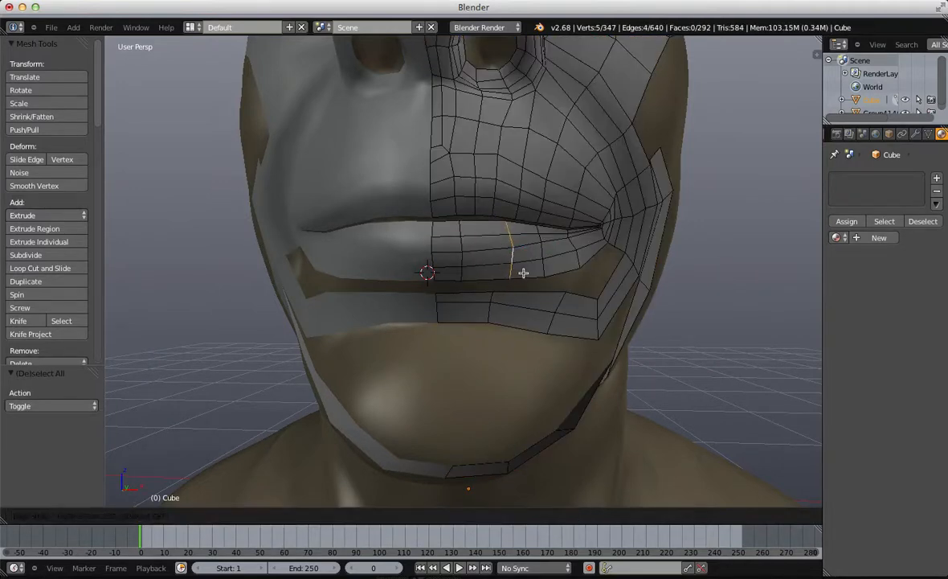
pyautogui.click(524, 274)
pyautogui.press('a')
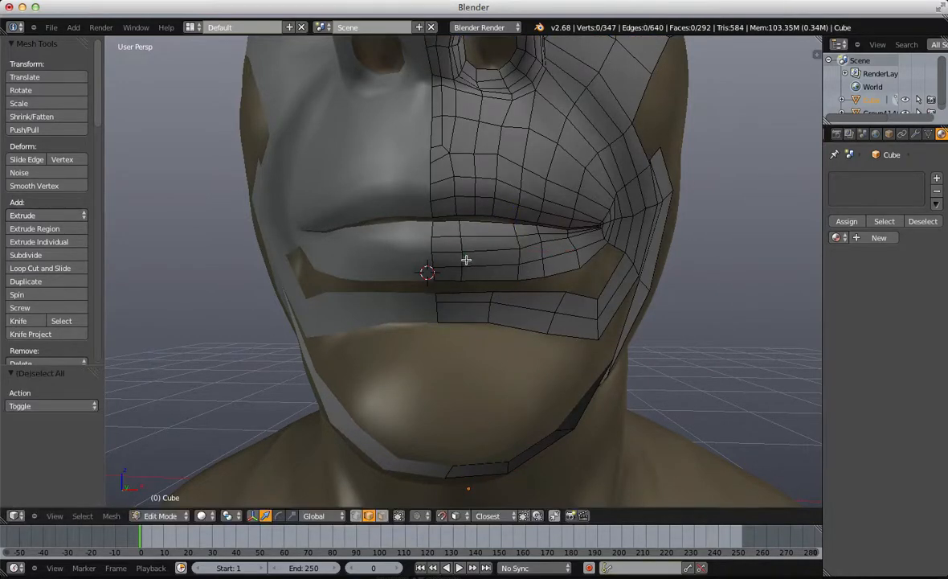
pyautogui.keyDown('alt'); pyautogui.rightClick(466, 259); pyautogui.keyUp('alt')
pyautogui.press('g')
pyautogui.click(489, 258)
pyautogui.press('a')
# Step: Add two vertical loop cuts through the inner half of the lower lip
pyautogui.scroll(2, 490, 241)
pyautogui.hotkey('ctrl', 'r')
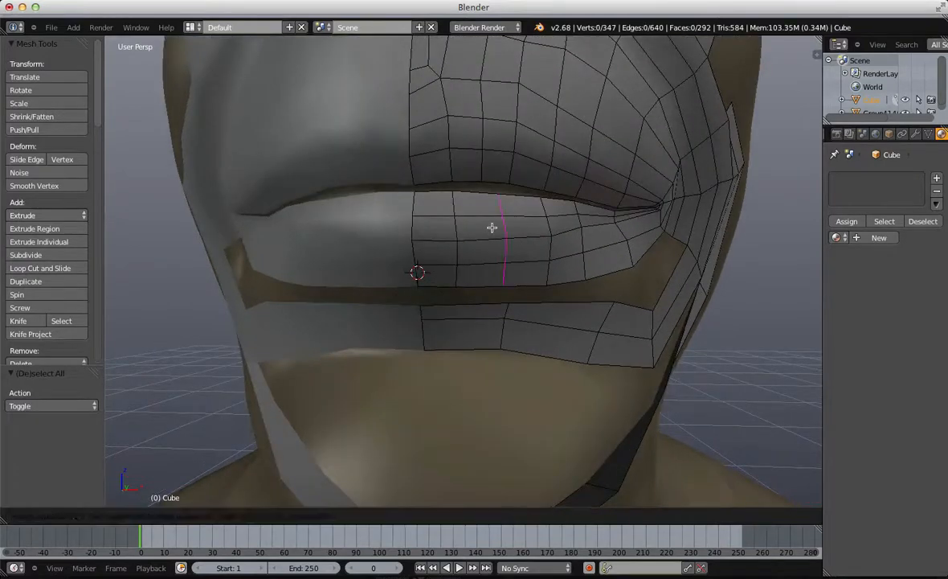
pyautogui.click(493, 227)
pyautogui.press('g')
pyautogui.click(495, 228)
pyautogui.press('a')
# Step: Switch to vertex select mode and move the inner end of the strip below the lower lip down toward the chin
pyautogui.scroll(-6, 498, 231)
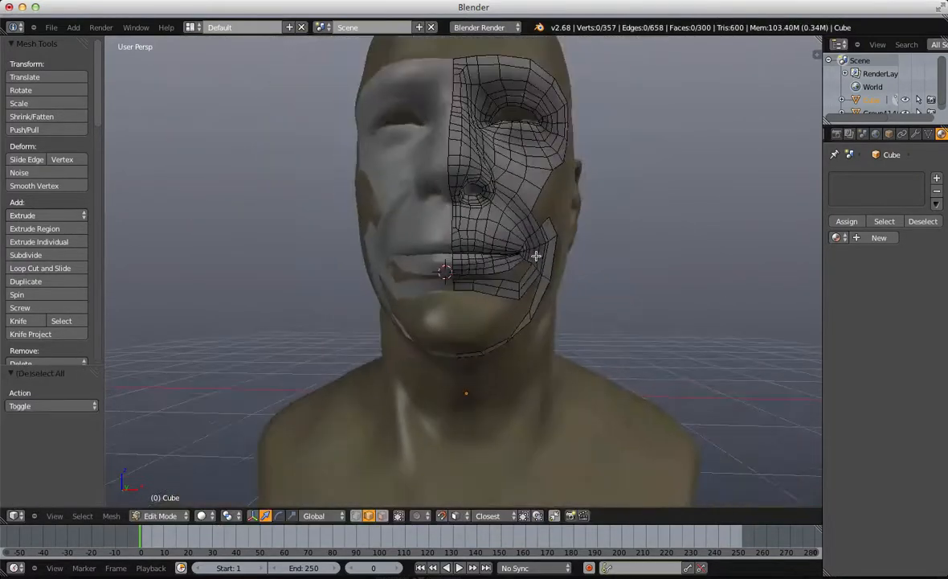
pyautogui.moveTo(535, 256); pyautogui.dragTo(494, 265, button='middle')
pyautogui.scroll(5, 498, 265)
pyautogui.hotkey('ctrl', 'Tab')
pyautogui.click(480, 233)
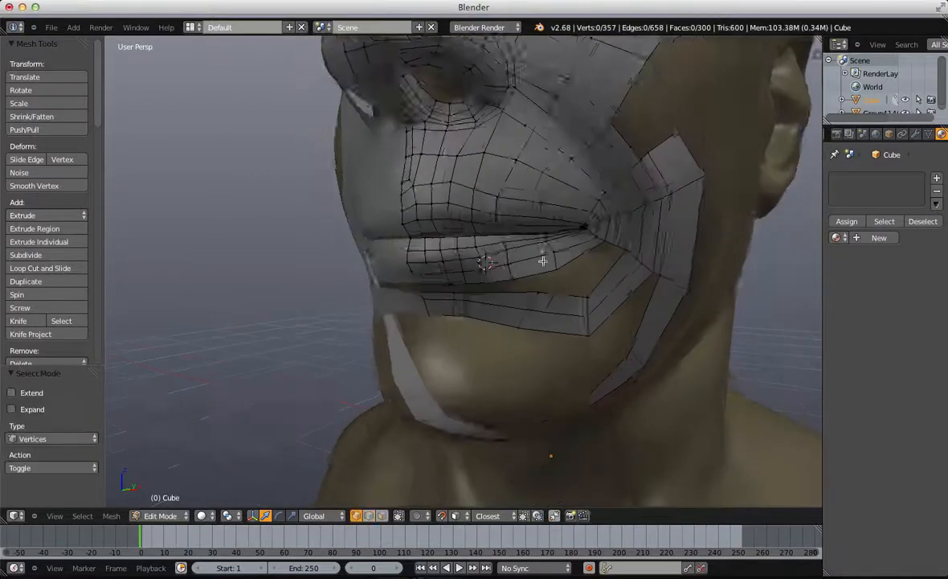
pyautogui.moveTo(417, 341); pyautogui.dragTo(459, 326, button='middle')
pyautogui.press('b')
pyautogui.moveTo(430, 278); pyautogui.dragTo(502, 314)
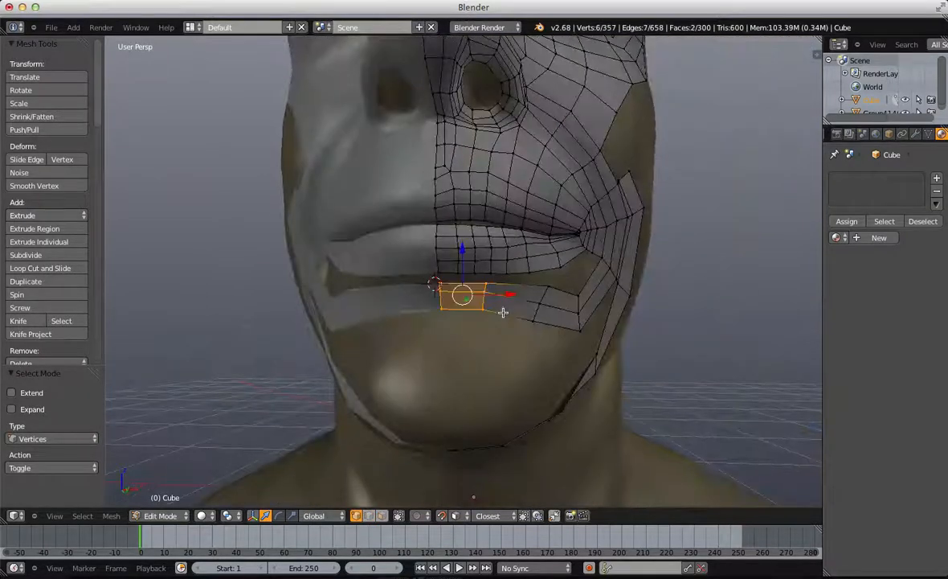
pyautogui.press('g')
pyautogui.click(498, 359)
pyautogui.press('a')
# Step: Move the strip's next vertex column down to follow the lowered inner end
pyautogui.press('b')
pyautogui.moveTo(530, 278); pyautogui.dragTo(554, 332)
pyautogui.press('g')
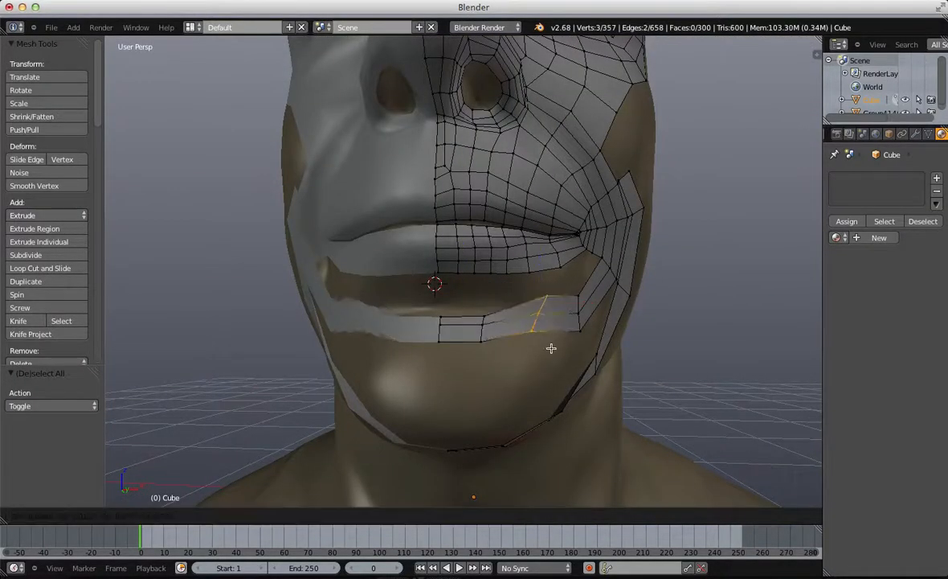
pyautogui.click(547, 362)
pyautogui.press('a')
# Step: Fill a new row of quads along the lower lip's bottom border from the mouth corner to the midline
pyautogui.moveTo(547, 362); pyautogui.dragTo(598, 249, button='middle')
pyautogui.scroll(1, 634, 227)
pyautogui.rightClick(678, 187)
pyautogui.press('f')
pyautogui.press('g')
pyautogui.click(676, 237)
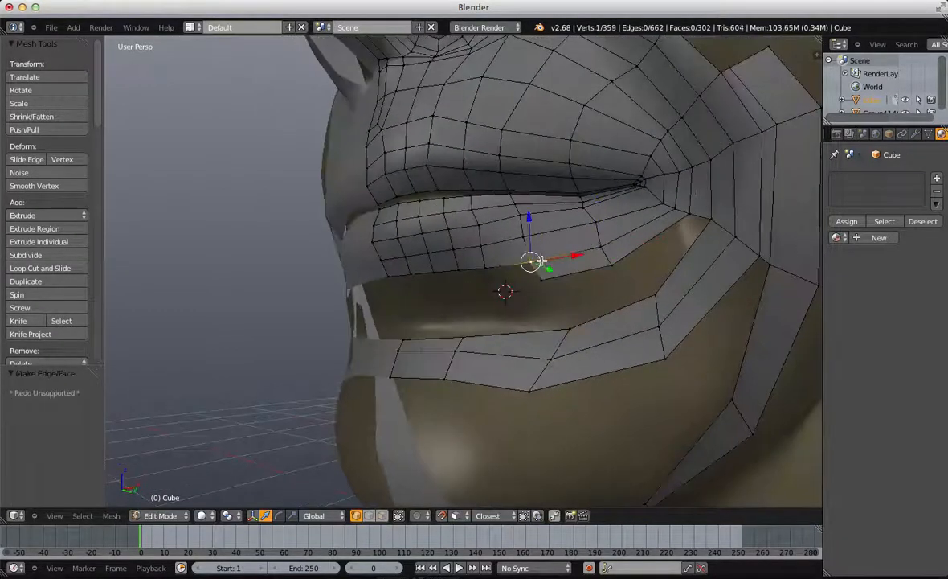
pyautogui.moveTo(542, 262); pyautogui.dragTo(516, 262, button='middle')
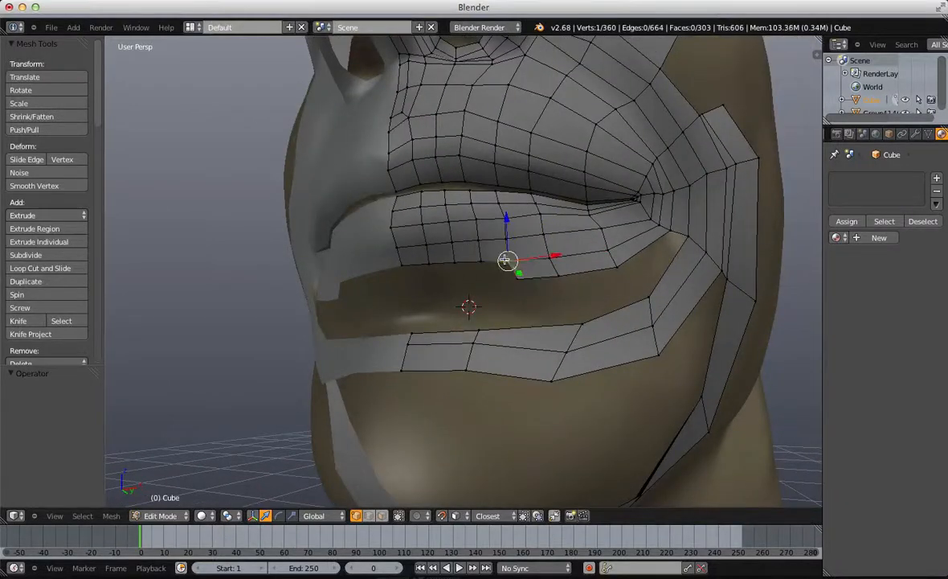
pyautogui.moveTo(423, 265); pyautogui.dragTo(429, 271, button='middle')
pyautogui.press('g')
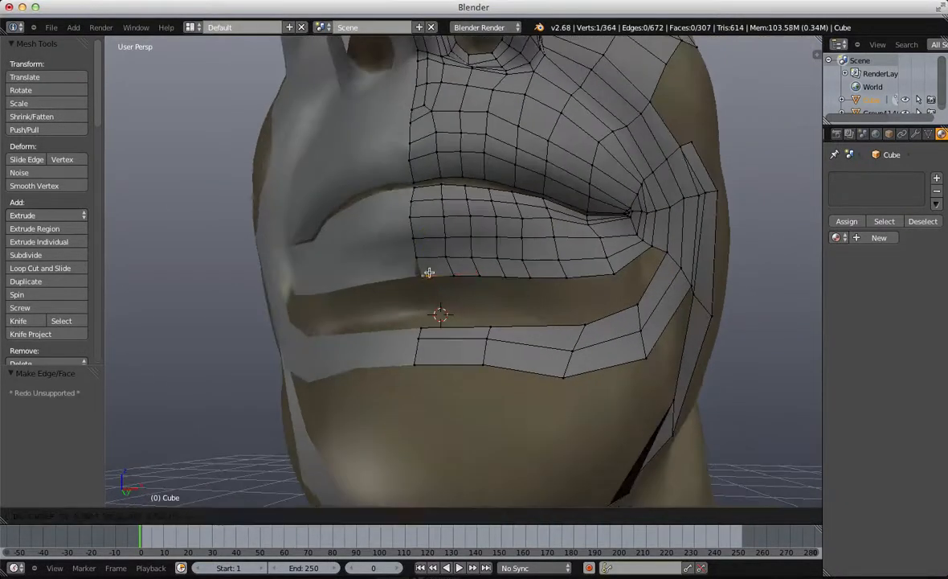
pyautogui.click(424, 271)
pyautogui.press('a')
# Step: Nudge the four inner vertices along the upper edge of the new lower-lip row
pyautogui.press('b')
pyautogui.moveTo(543, 256); pyautogui.dragTo(544, 256)
pyautogui.press('g')
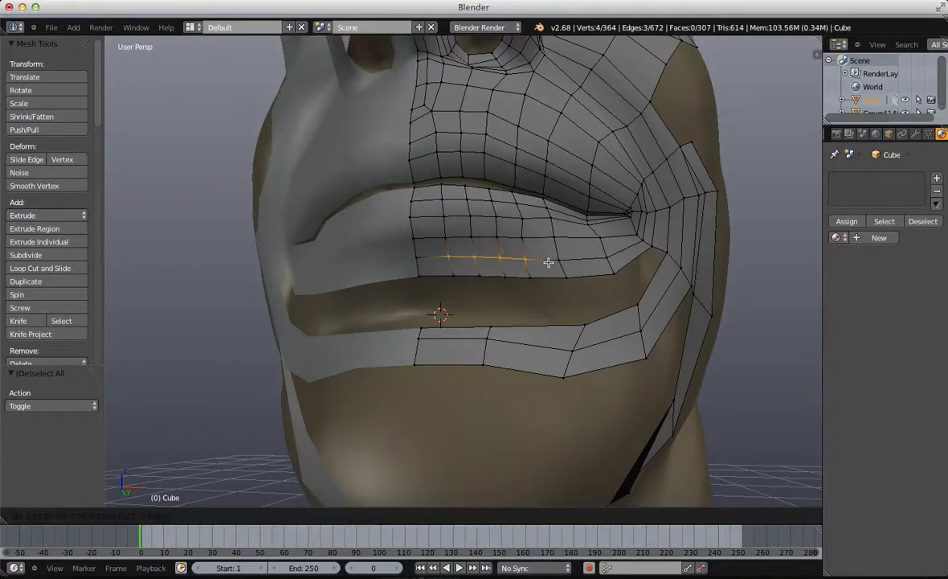
pyautogui.click(547, 262)
pyautogui.press('a')
# Step: Delete the second vertical edge loop from the lower lip's midline and slide the neighbouring loop inward to close the spacing
pyautogui.moveTo(546, 262); pyautogui.dragTo(539, 283, button='middle')
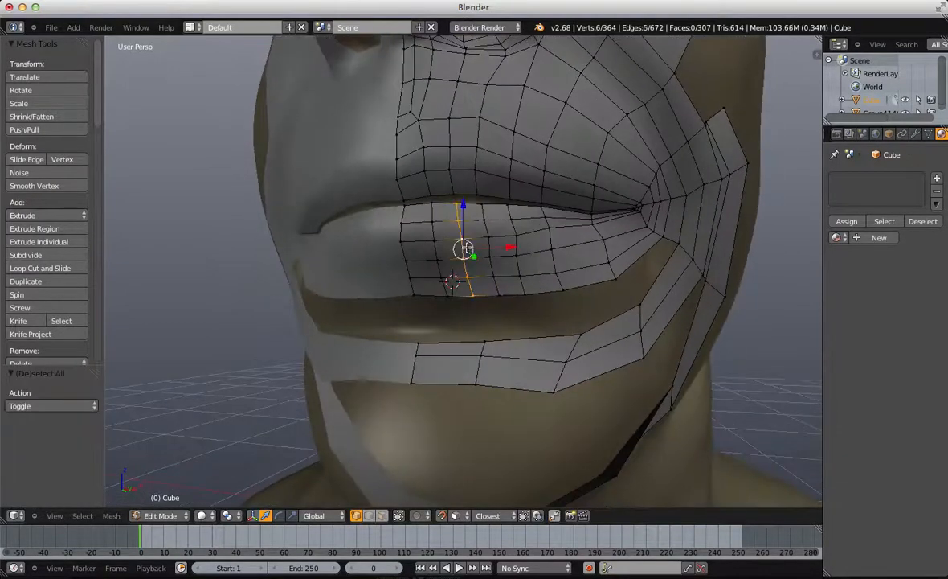
pyautogui.press('x')
pyautogui.click(467, 247)
pyautogui.press('a')
pyautogui.keyDown('alt'); pyautogui.rightClick(491, 246); pyautogui.keyUp('alt')
pyautogui.press('g')
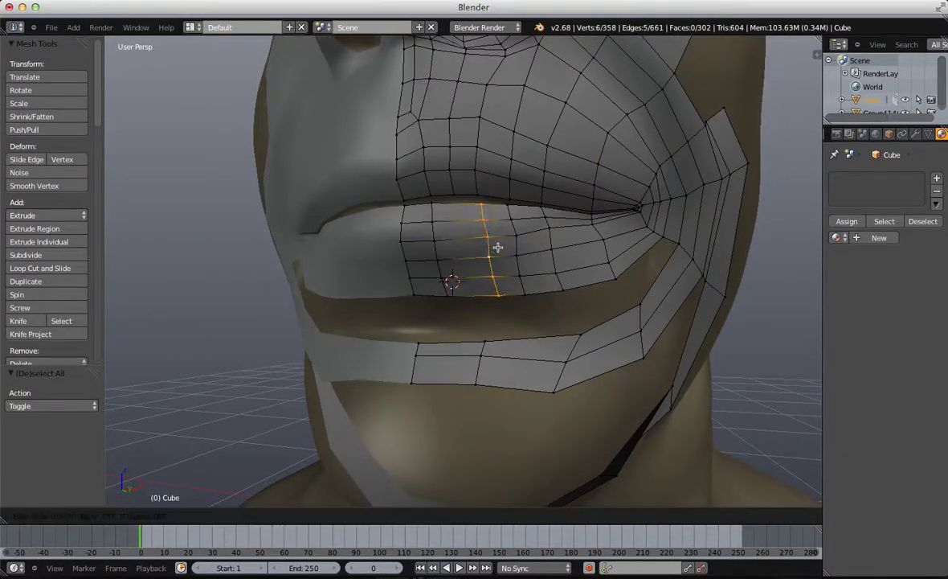
pyautogui.click(483, 251)
pyautogui.press('a')
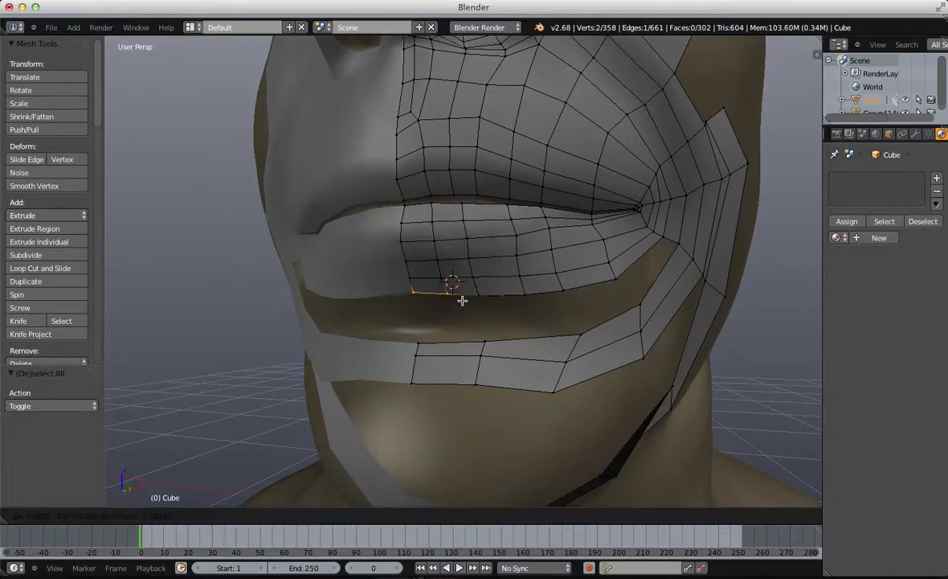
# Step: Slide the lower lip's fourth vertical edge loop from the midline to even out the column spacing
pyautogui.press('Tab')
pyautogui.moveTo(531, 282); pyautogui.dragTo(467, 349, button='middle')
pyautogui.scroll(-2, 493, 298)
pyautogui.scroll(4, 467, 350)
pyautogui.press('Tab')
pyautogui.moveTo(620, 319); pyautogui.dragTo(565, 273, button='middle')
pyautogui.press('a')
pyautogui.press('a')
pyautogui.keyDown('alt'); pyautogui.rightClick(569, 252); pyautogui.keyUp('alt')
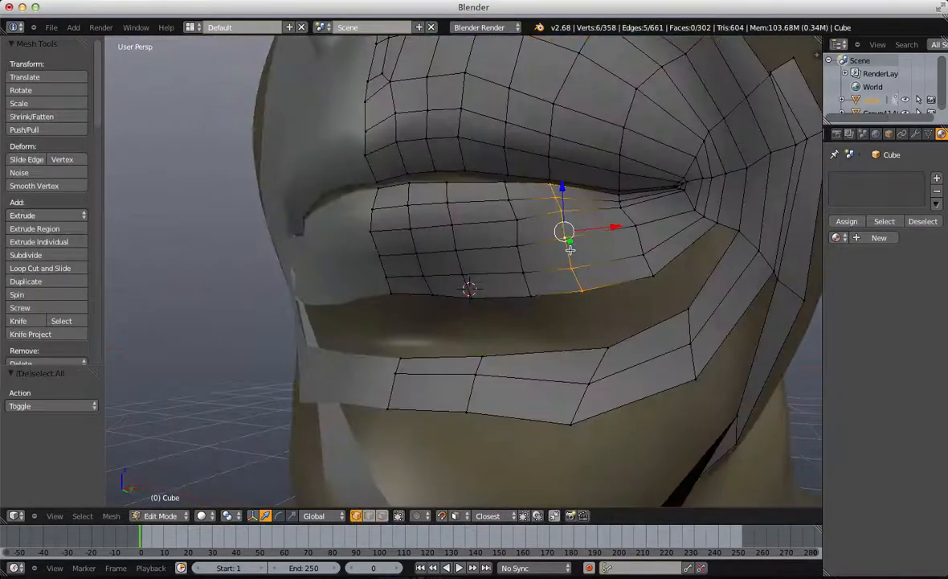
pyautogui.press('g')
pyautogui.press('g')
pyautogui.click(604, 249)
pyautogui.press('a')
pyautogui.scroll(-4, 540, 288)
pyautogui.press('Tab')
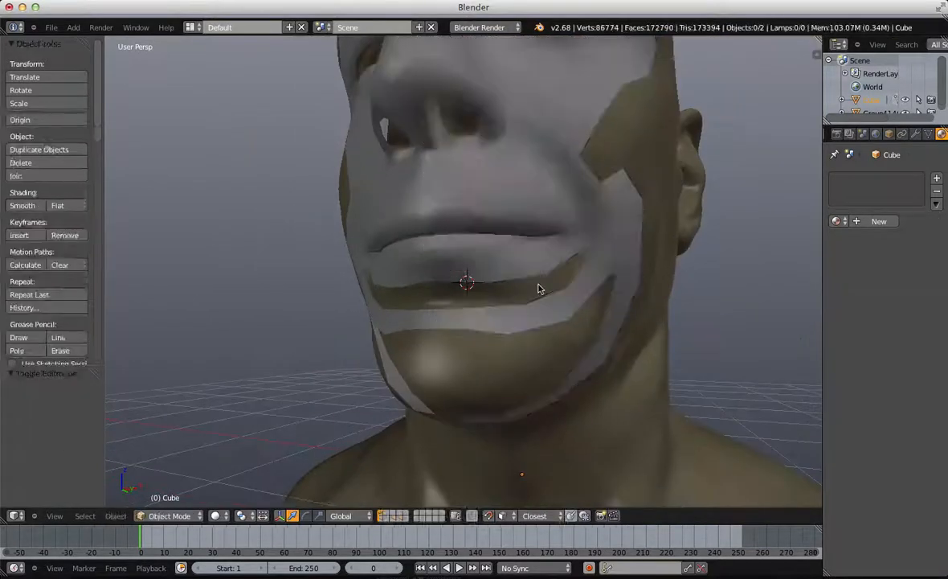
# Step: Reposition the upper and lower border vertices of the chin strip's next column inward of the mouth corner
pyautogui.press('Tab')
pyautogui.scroll(-2, 548, 269)
pyautogui.scroll(4, 547, 269)
pyautogui.moveTo(468, 317); pyautogui.dragTo(552, 324, button='middle')
pyautogui.rightClick(552, 323)
pyautogui.press('g')
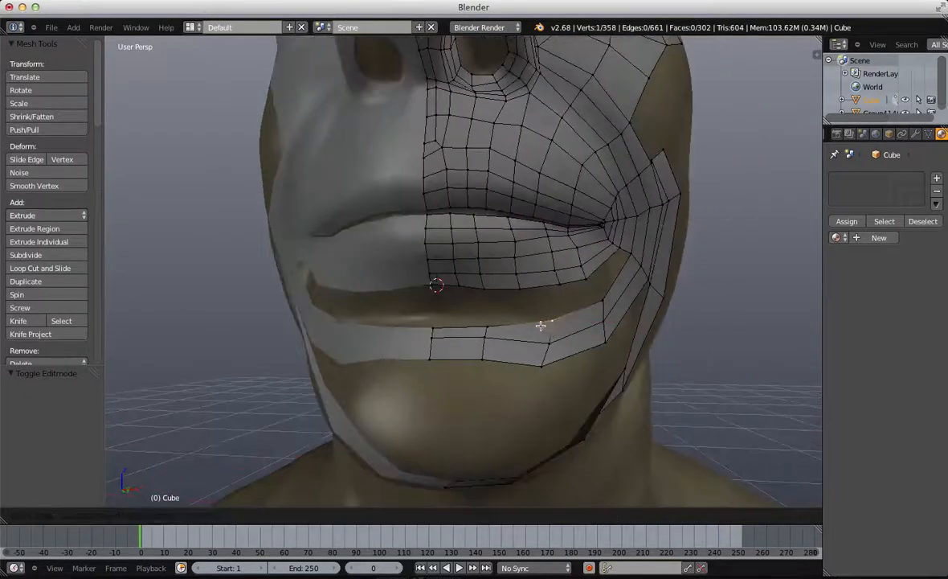
pyautogui.click(541, 325)
pyautogui.press('a')
pyautogui.rightClick(531, 365)
pyautogui.press('g')
pyautogui.click(548, 368)
pyautogui.press('a')
# Step: Fill the outermost quad between lower lip and chin strip, then rotate, scale to about 0.75 and move its leading edge
pyautogui.moveTo(551, 394); pyautogui.dragTo(627, 205, button='middle')
pyautogui.hotkey('ctrl', 'Tab')
pyautogui.click(626, 220)
pyautogui.rightClick(657, 227)
pyautogui.press('f')
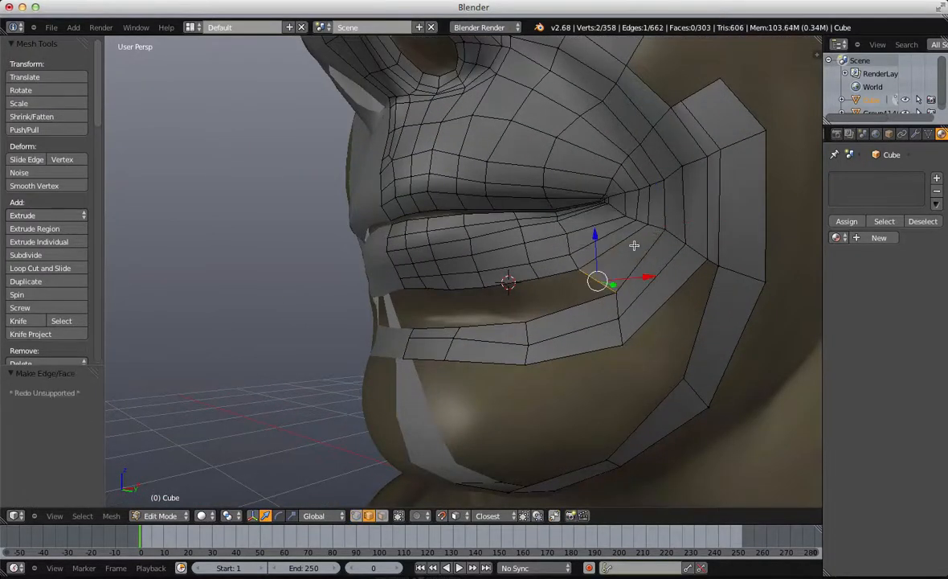
pyautogui.moveTo(632, 245); pyautogui.dragTo(678, 259, button='middle')
pyautogui.press('r')
pyautogui.click(655, 320)
pyautogui.press('s')
pyautogui.click(641, 312)
pyautogui.press('g')
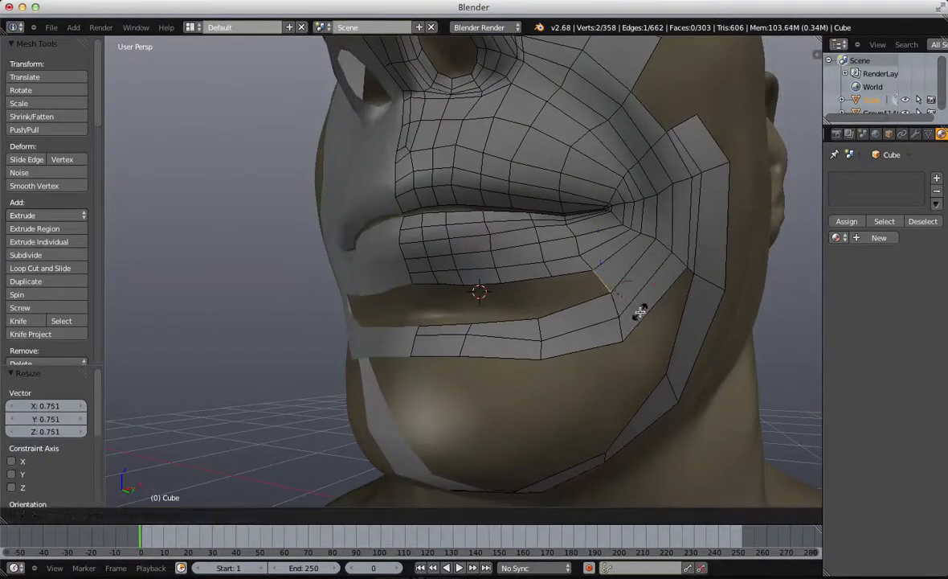
pyautogui.click(637, 315)
# Step: Fill two more quads toward the midline, rotating the first one's leading edge about -16 degrees and scaling it
pyautogui.press('f')
pyautogui.press('r')
pyautogui.click(588, 323)
pyautogui.press('s')
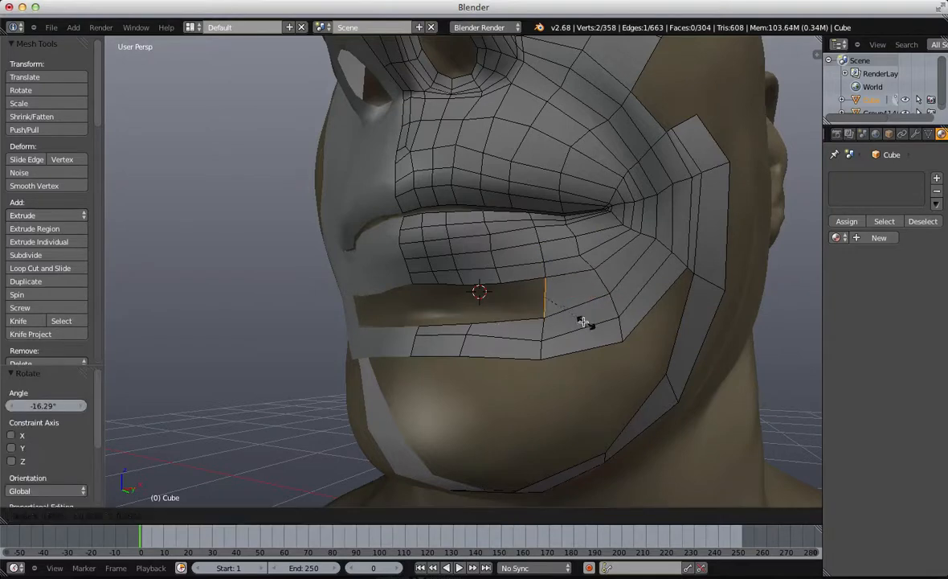
pyautogui.click(576, 320)
pyautogui.press('f')
pyautogui.press('a')
# Step: Move the chin strip's innermost vertical edge column outward, away from the midline, to line up with the lip columns
pyautogui.moveTo(444, 326); pyautogui.dragTo(479, 331, button='middle')
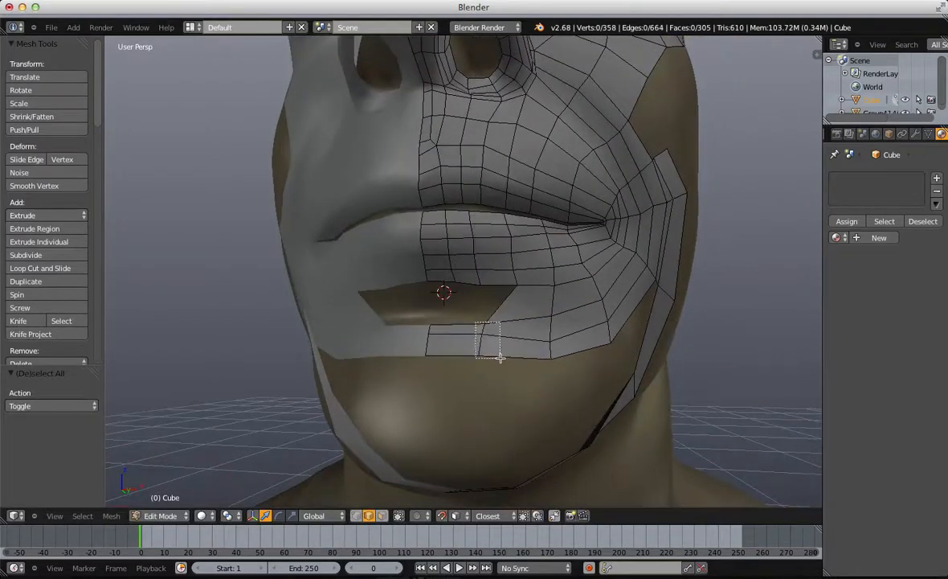
pyautogui.moveTo(500, 358); pyautogui.dragTo(502, 358)
pyautogui.press('g')
pyautogui.click(535, 361)
pyautogui.press('t')
pyautogui.click(545, 355)
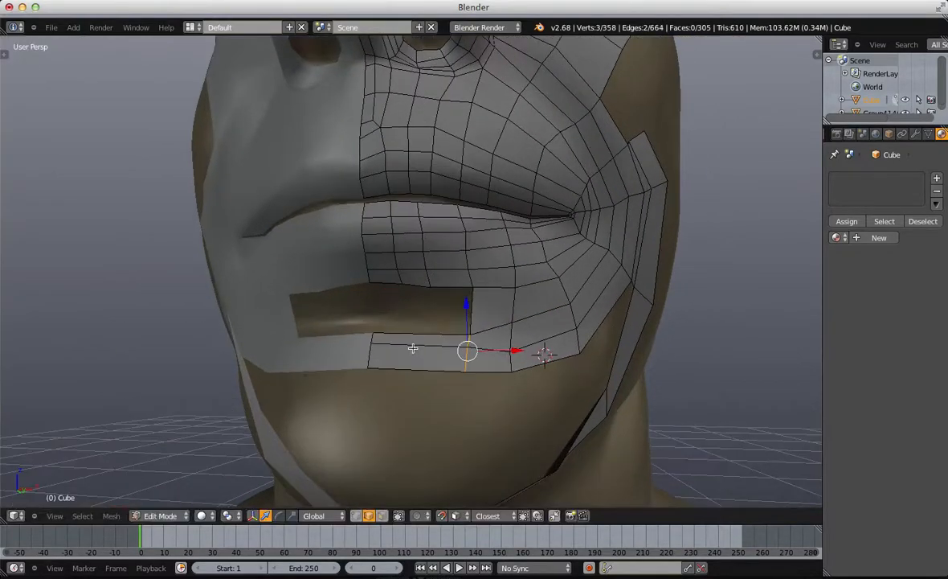
# Step: Cut two vertical loops through the chin strip's inner section and fill the remaining gap to the midline with quads
pyautogui.hotkey('ctrl', 'r')
pyautogui.click(407, 342)
pyautogui.press('a')
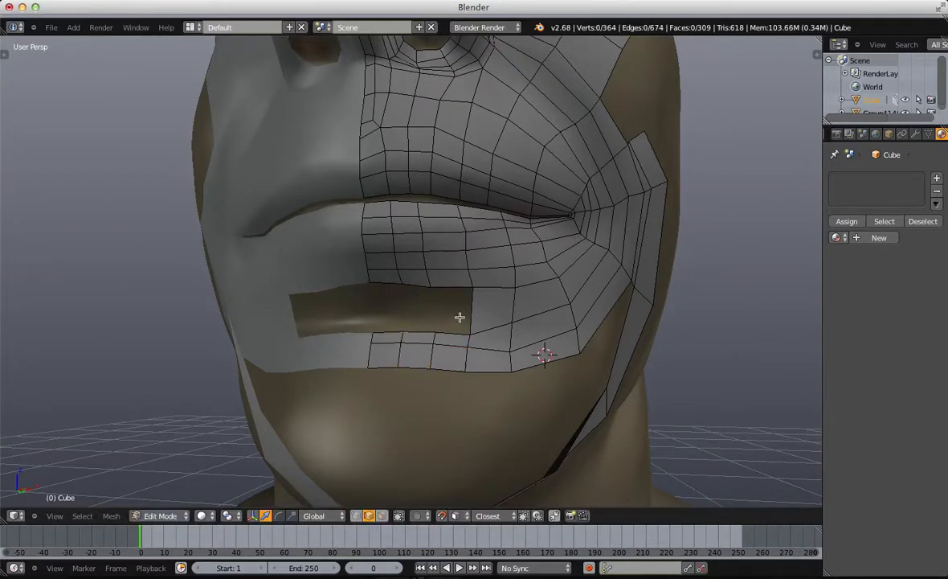
pyautogui.press('f')
pyautogui.press('f')
pyautogui.press('f')
pyautogui.press('f')
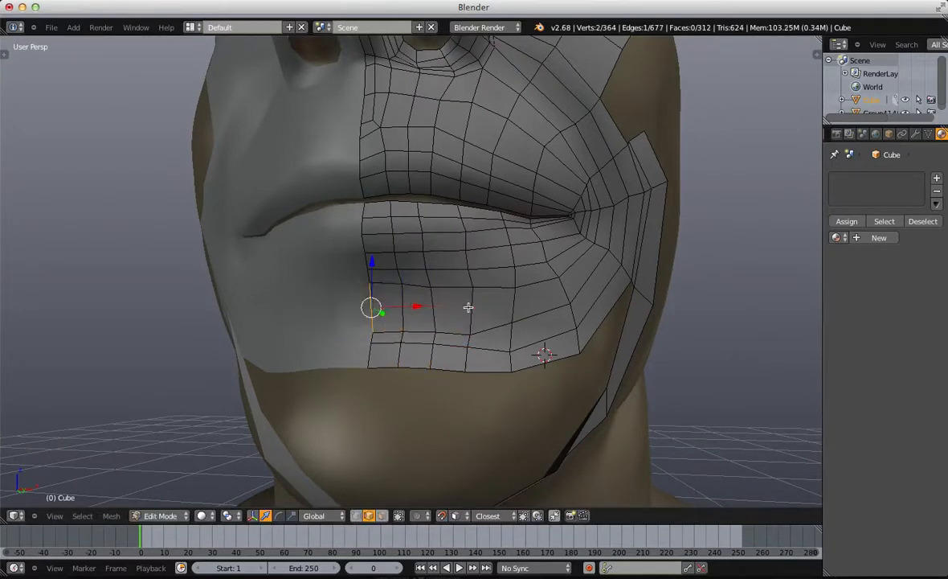
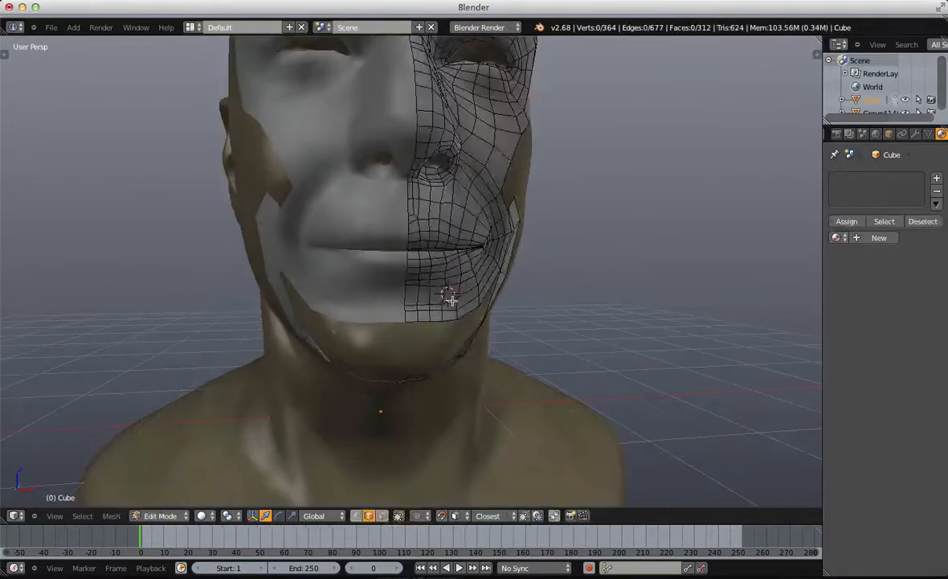
# Step: Switch to vertex selection and select the midline vertex on the chin strip's bottom border
pyautogui.hotkey('ctrl', 'Tab')
pyautogui.click(428, 254)
pyautogui.moveTo(453, 295); pyautogui.dragTo(408, 300, button='middle')
pyautogui.rightClick(393, 326)
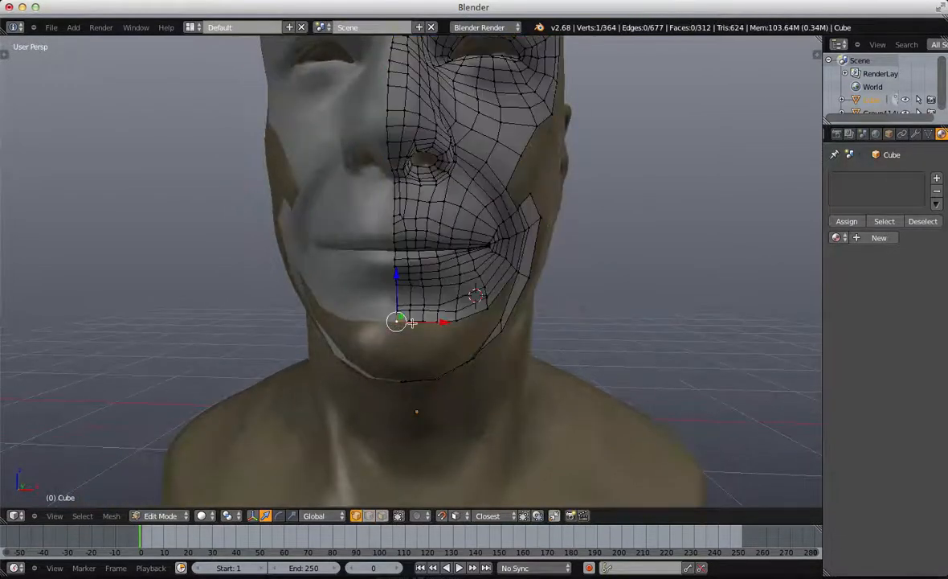
pyautogui.press('e')
pyautogui.press('Escape')
pyautogui.hotkey('ctrl', 'z')
pyautogui.press('g')
pyautogui.scroll(9, 412, 323)
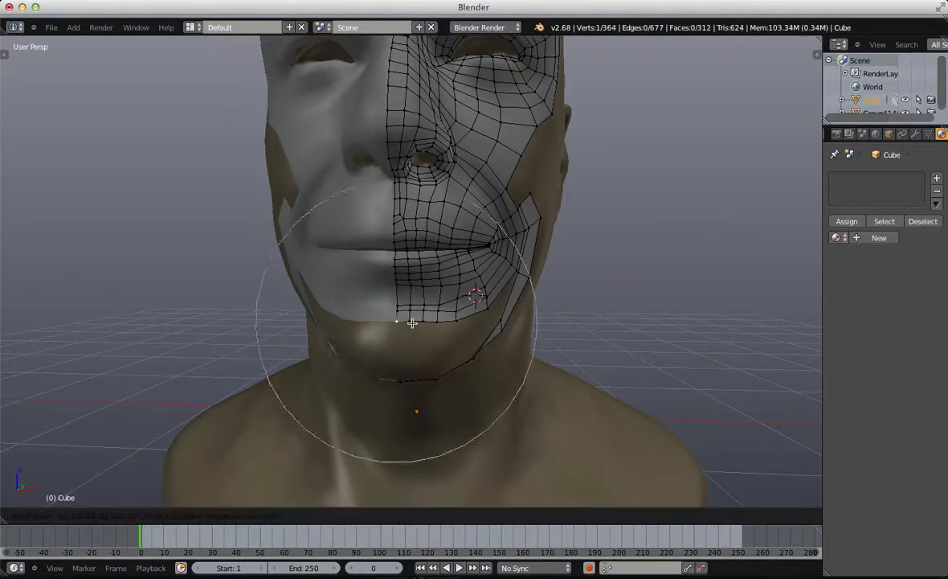
pyautogui.press('Escape')
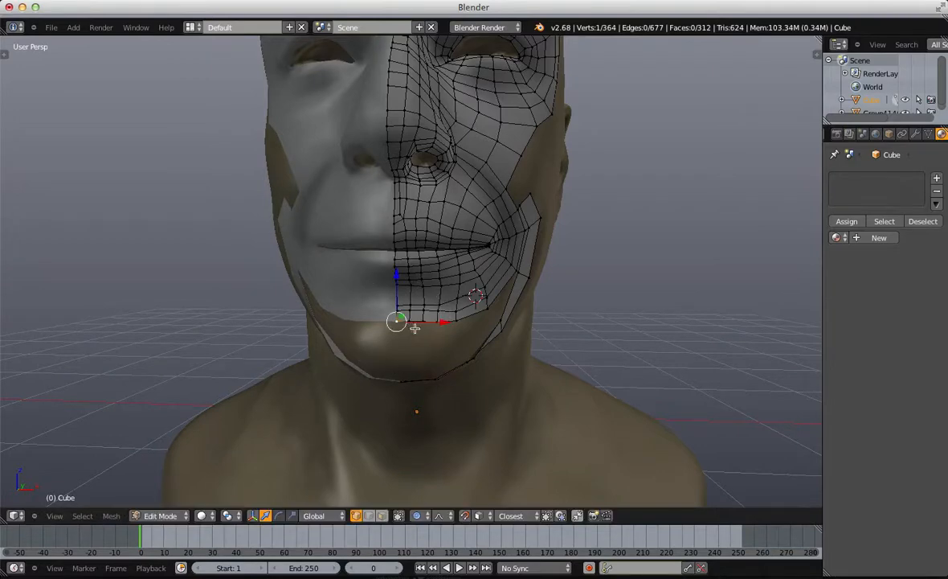
# Step: Set proportional editing to Connected and raise the bottom midline vertex together with its neighbouring vertices
pyautogui.moveTo(414, 328)
pyautogui.mouseDown(button='middle')
pyautogui.moveTo(417, 290)
pyautogui.moveTo(422, 337)
pyautogui.mouseUp(button='middle')
pyautogui.click(419, 516)
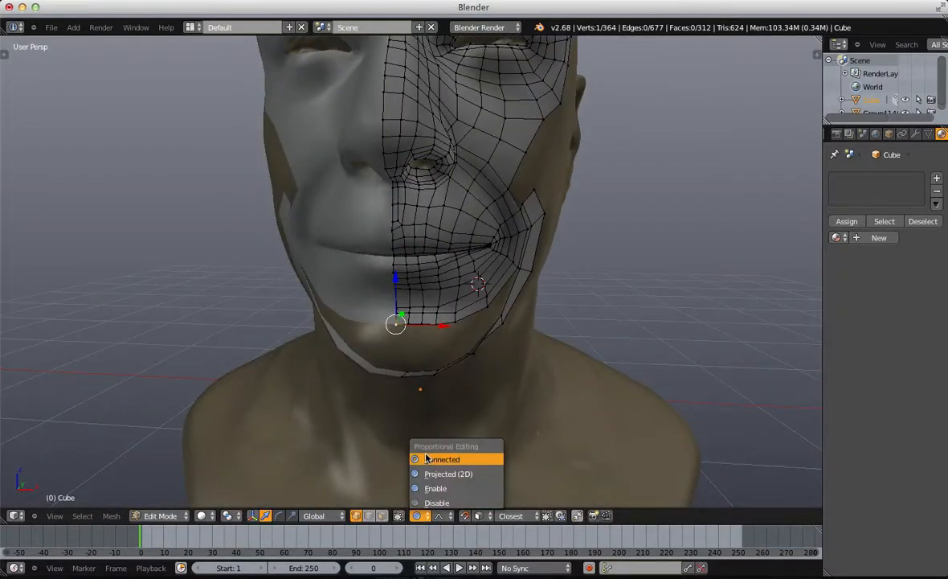
pyautogui.click(427, 458)
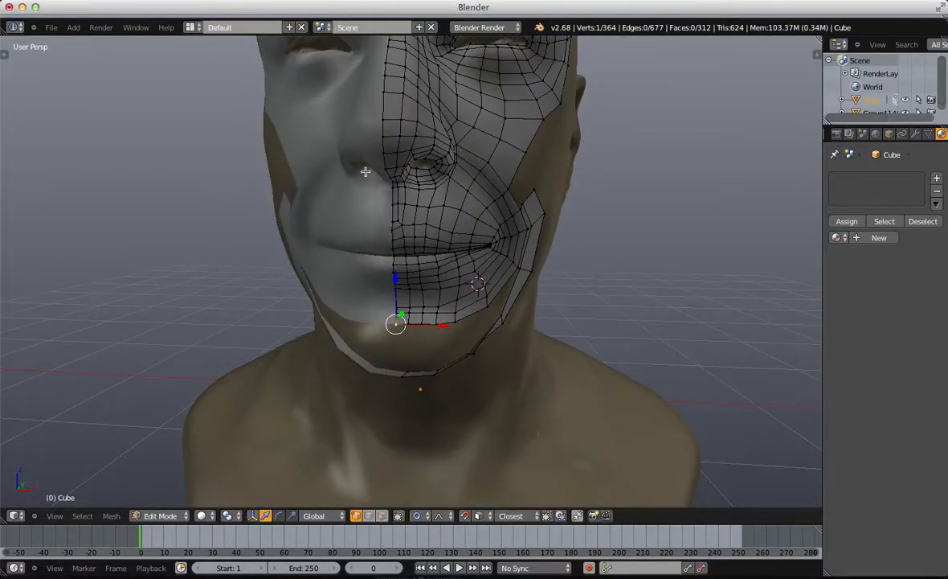
pyautogui.scroll(2, 357, 332)
pyautogui.press('g')
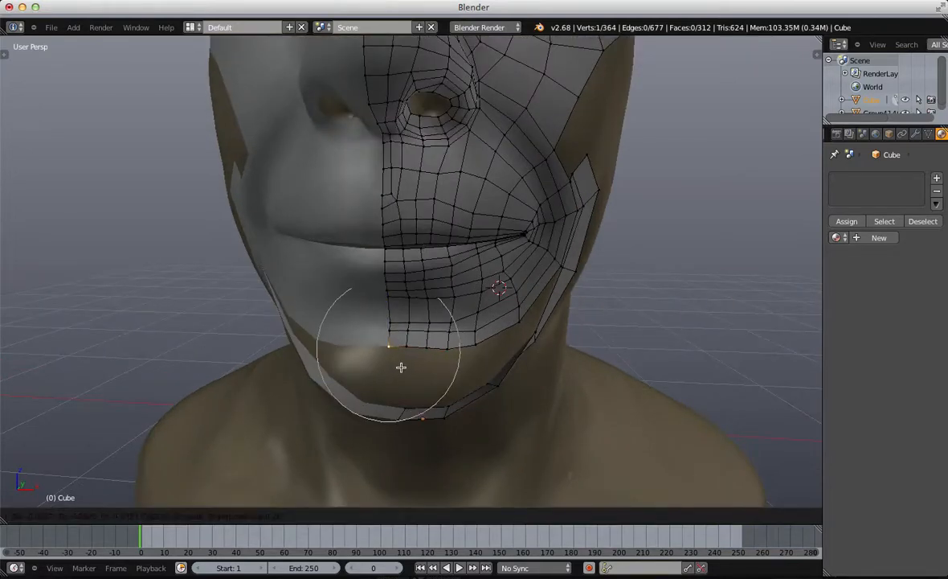
pyautogui.scroll(-3, 402, 358)
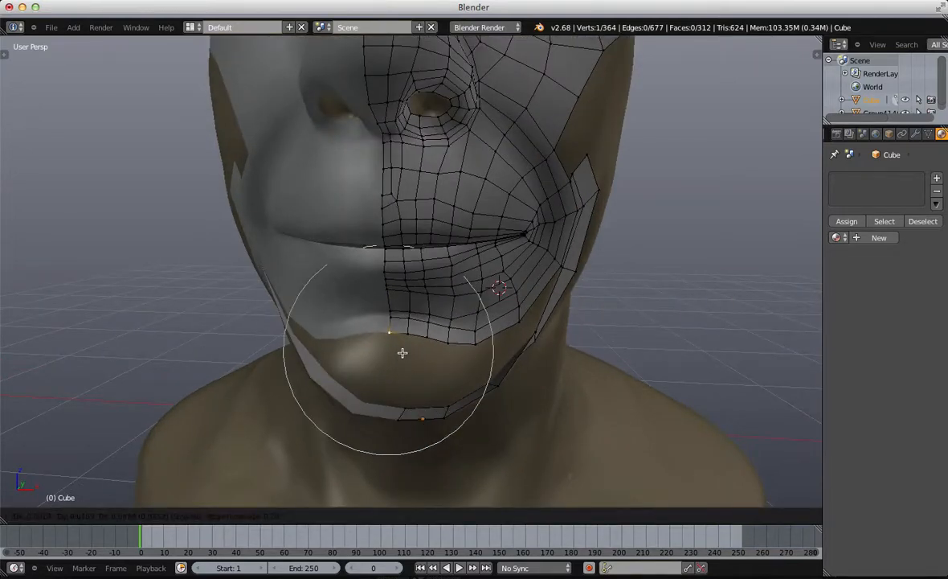
pyautogui.click(377, 395)
# Step: Pull the bottom-border vertex near the chin strip's outer corner down and outward with connected proportional editing
pyautogui.press('Tab')
pyautogui.moveTo(377, 395); pyautogui.dragTo(319, 375, button='middle')
pyautogui.scroll(2, 319, 375)
pyautogui.press('Tab')
pyautogui.press('a')
pyautogui.press('a')
pyautogui.rightClick(458, 341)
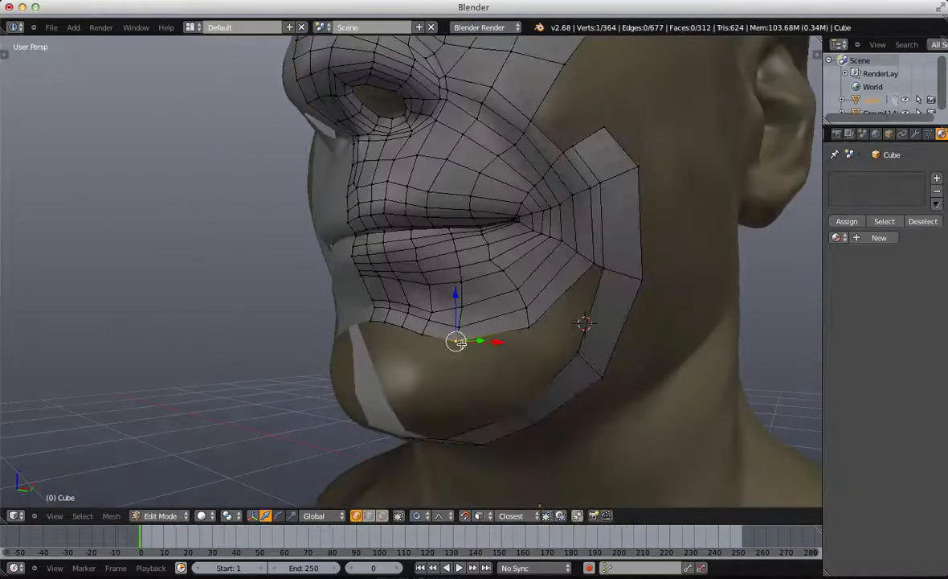
pyautogui.press('g')
pyautogui.scroll(-3, 477, 346)
pyautogui.click(468, 353)
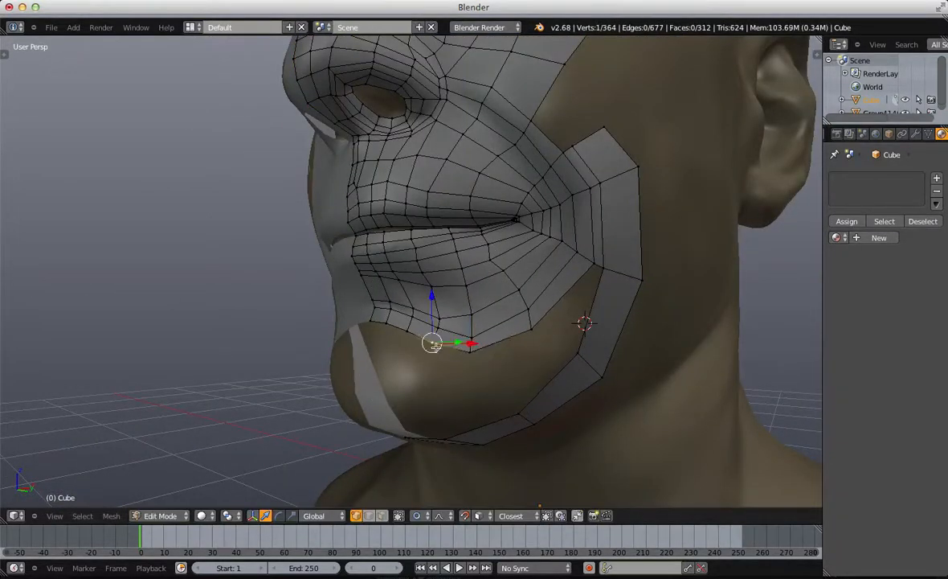
# Step: Lower the next bottom-border vertex toward the midline and adjust the outer corner vertex with proportional falloff
pyautogui.press('g')
pyautogui.click(435, 350)
pyautogui.press('t')
pyautogui.press('t')
pyautogui.press('g')
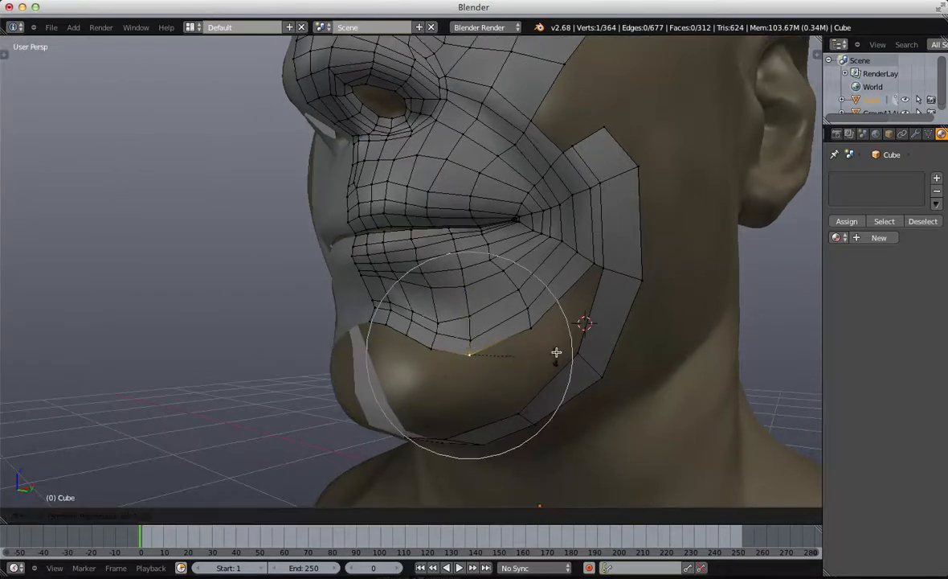
pyautogui.click(566, 344)
pyautogui.press('a')
# Step: Slide the four inner vertices of the row above the chin strip to even out the row spacing
pyautogui.scroll(4, 472, 330)
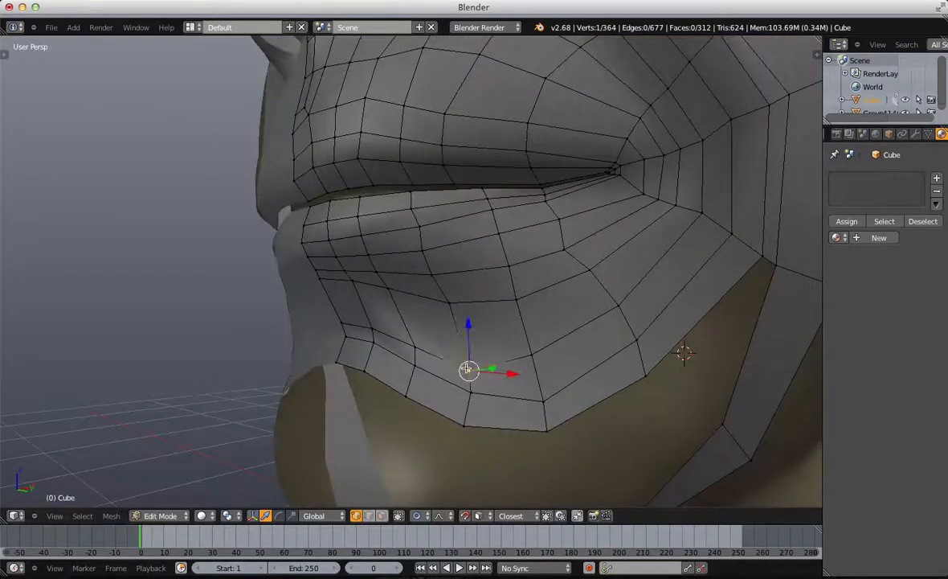
pyautogui.scroll(-3, 467, 368)
pyautogui.moveTo(459, 360); pyautogui.dragTo(481, 361, button='middle')
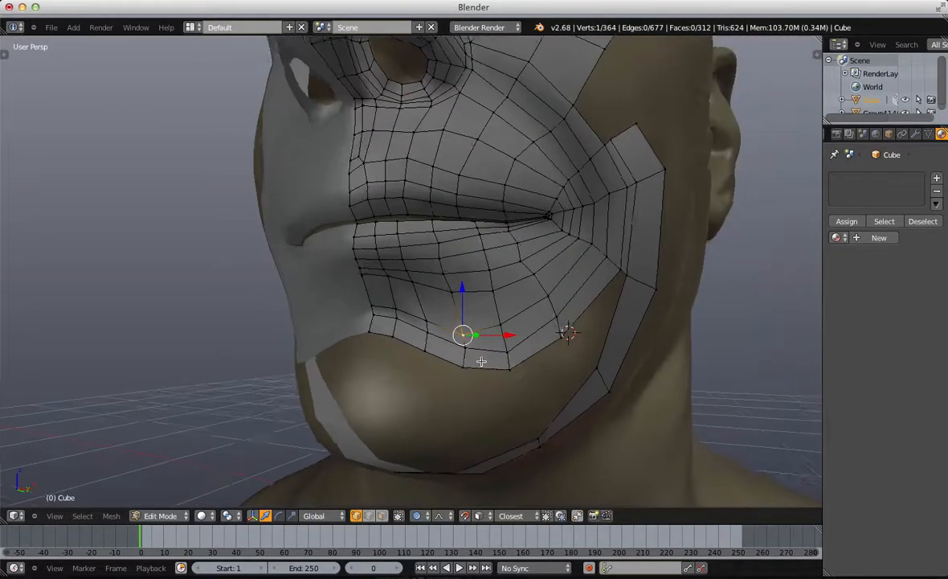
pyautogui.keyDown('shift'); pyautogui.rightClick(371, 305); pyautogui.keyUp('shift')
pyautogui.press('g')
pyautogui.rightClick(676, 321)
pyautogui.press('g')
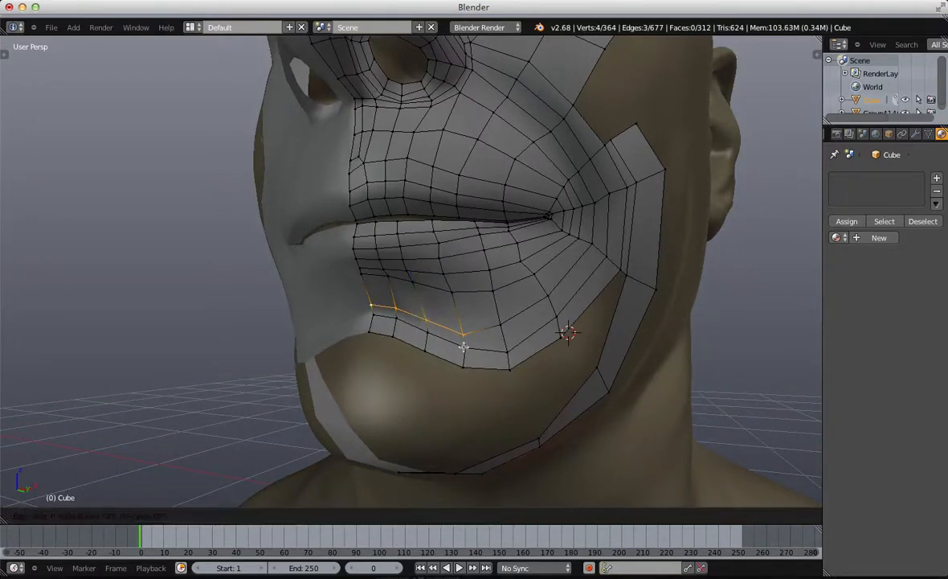
pyautogui.click(465, 335)
pyautogui.press('a')
# Step: Rotate the three innermost bottom-border vertices of the chin strip to smooth the border's curve
pyautogui.moveTo(377, 364); pyautogui.dragTo(413, 361, button='middle')
pyautogui.rightClick(382, 346)
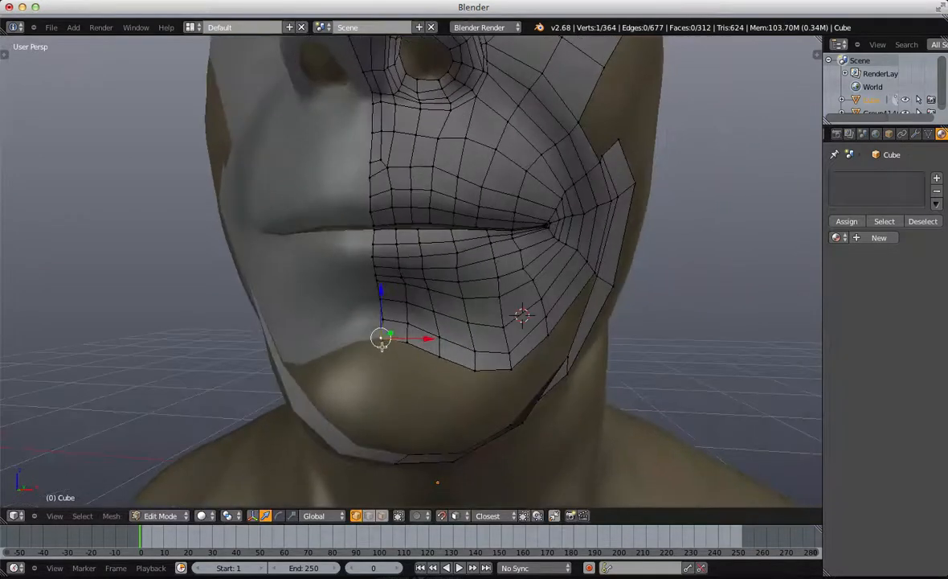
pyautogui.keyDown('shift'); pyautogui.rightClick(437, 359); pyautogui.keyUp('shift')
pyautogui.press('g')
pyautogui.rightClick(438, 378)
pyautogui.press('t')
pyautogui.press('t')
pyautogui.press('r')
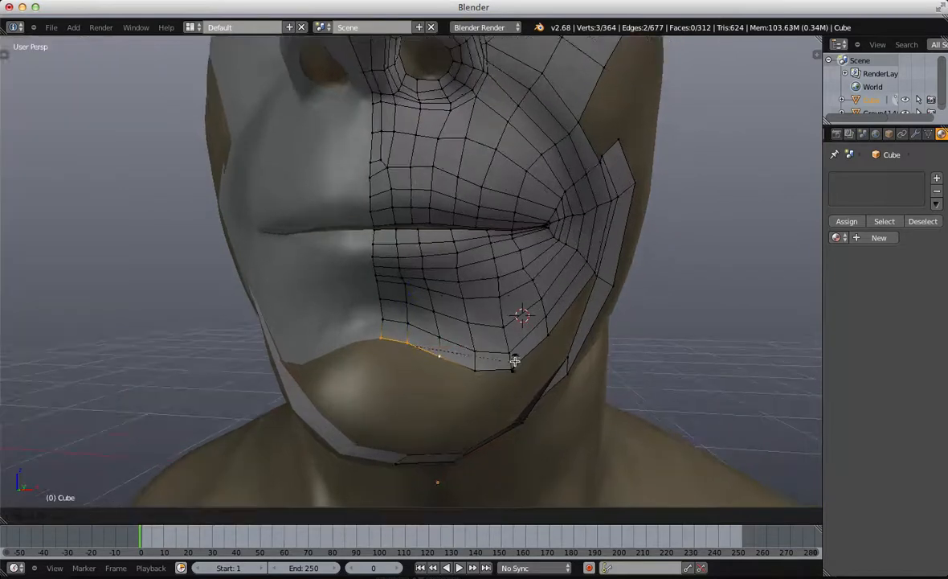
pyautogui.click(517, 365)
pyautogui.press('a')
# Step: Nudge two vertices in the lower-lip rows near the mouth corner to smooth the edge flow
pyautogui.scroll(-7, 494, 338)
pyautogui.moveTo(493, 338); pyautogui.dragTo(485, 280, button='middle')
pyautogui.scroll(5, 451, 348)
pyautogui.press('Tab')
pyautogui.press('Tab')
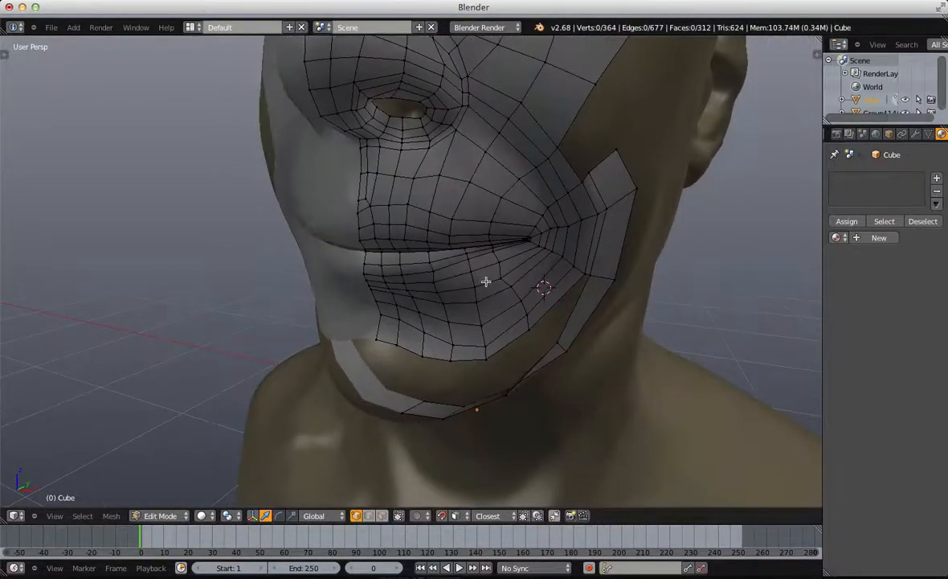
pyautogui.press('b')
pyautogui.moveTo(473, 266); pyautogui.dragTo(495, 295)
pyautogui.press('g')
pyautogui.click(514, 297)
pyautogui.rightClick(509, 282)
pyautogui.press('g')
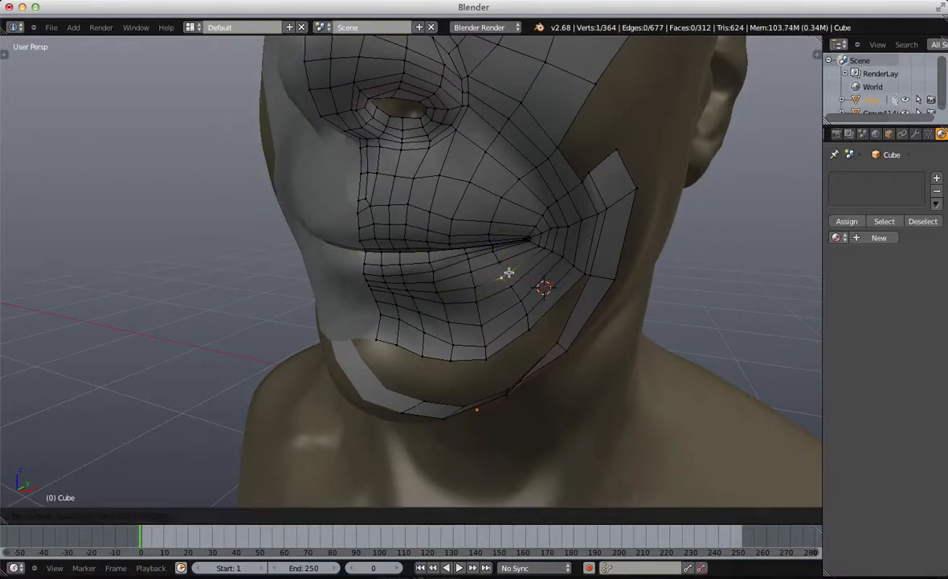
pyautogui.click(509, 271)
pyautogui.press('a')
# Step: Examine how the inner and outer vertex rows of the jaw strip run past the mouth corner
pyautogui.scroll(-6, 501, 273)
pyautogui.moveTo(515, 269); pyautogui.dragTo(450, 248, button='middle')
pyautogui.scroll(3, 505, 186)
pyautogui.keyDown('shift'); pyautogui.moveTo(505, 187); pyautogui.dragTo(480, 234, button='middle'); pyautogui.keyUp('shift')
pyautogui.scroll(2, 488, 226)
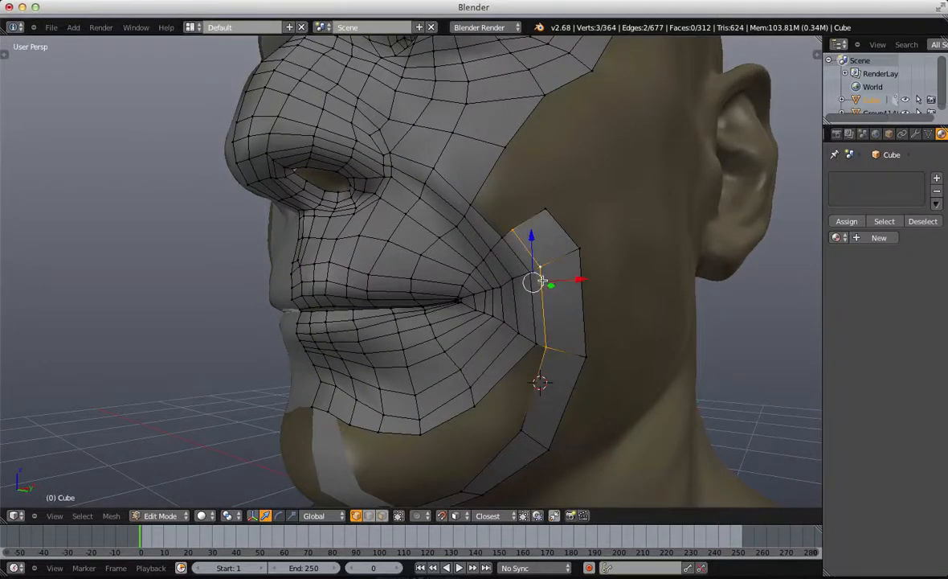
pyautogui.keyDown('shift'); pyautogui.rightClick(578, 246); pyautogui.keyUp('shift')
pyautogui.keyDown('shift'); pyautogui.rightClick(586, 352); pyautogui.keyUp('shift')
pyautogui.moveTo(588, 343); pyautogui.dragTo(523, 292, button='middle')
pyautogui.press('a')
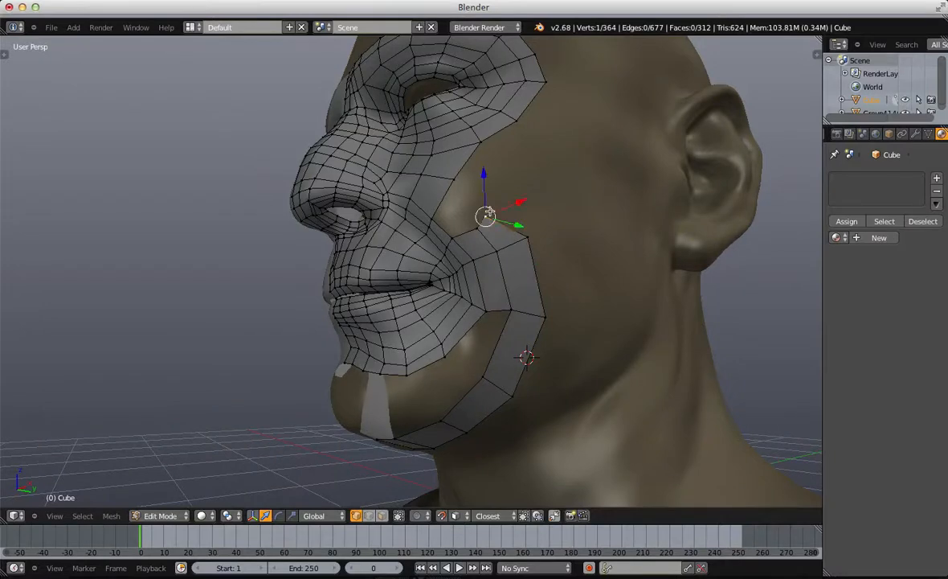
# Step: Adjust the jaw strip's upper end vertex and fill a quad joining the cheek border to the strip
pyautogui.press('g')
pyautogui.click(461, 185)
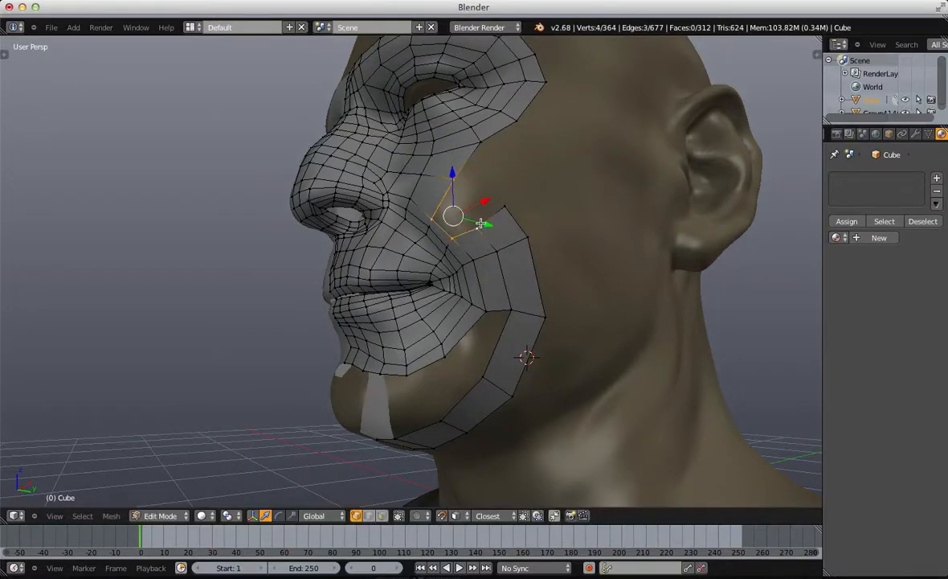
pyautogui.rightClick(455, 175)
pyautogui.moveTo(454, 177); pyautogui.dragTo(476, 232, button='middle')
pyautogui.click(487, 196)
pyautogui.moveTo(468, 279); pyautogui.dragTo(479, 277)
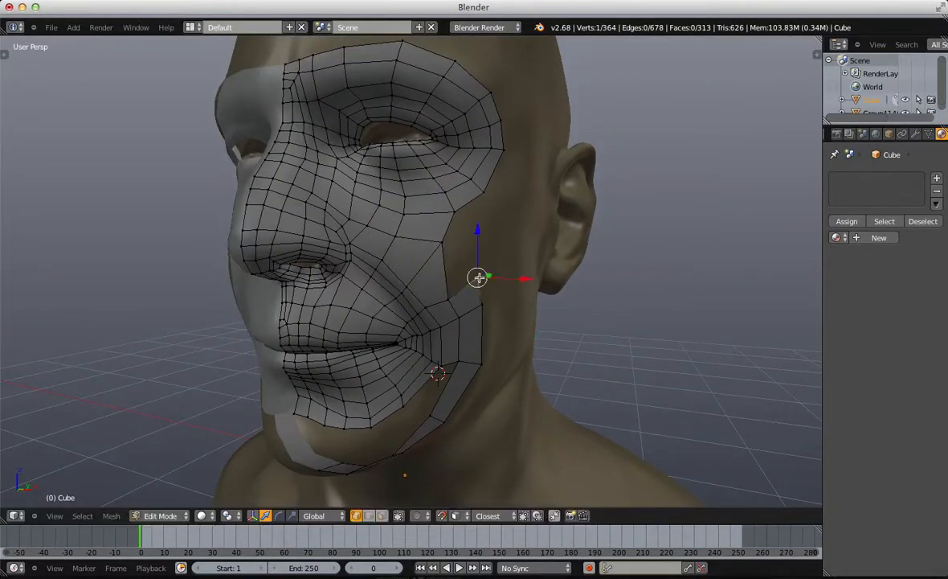
# Step: Try to extend the cheek border with an extra quad below the outer eye area and reposition its vertices
pyautogui.rightClick(454, 242)
pyautogui.moveTo(454, 242); pyautogui.dragTo(450, 212, button='middle')
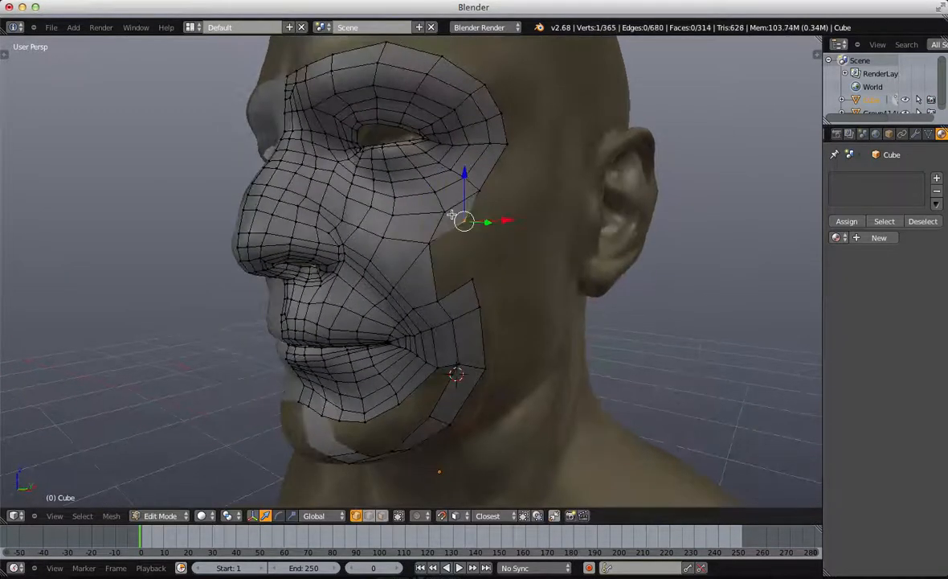
pyautogui.press('g')
pyautogui.click(490, 236)
pyautogui.press('a')
pyautogui.rightClick(433, 249)
pyautogui.press('g')
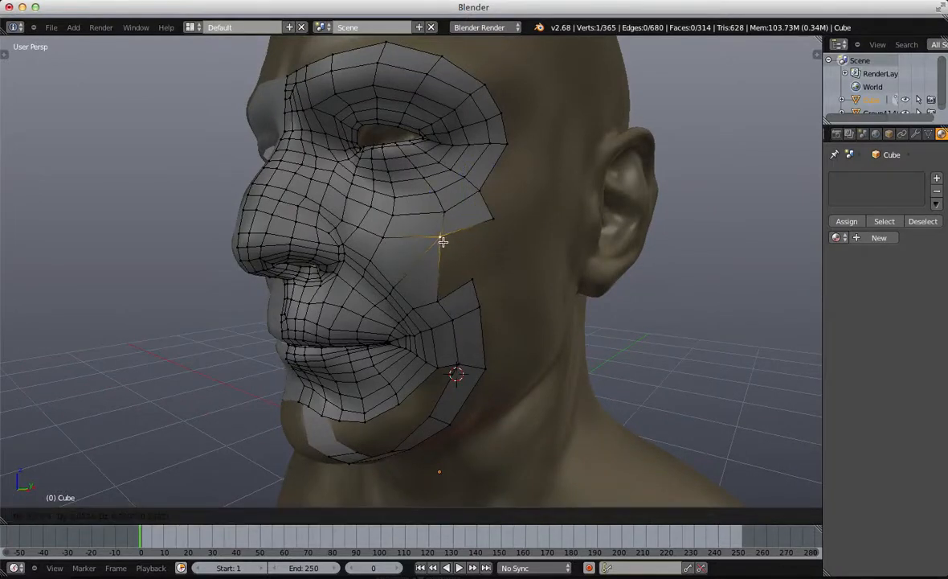
pyautogui.click(438, 242)
pyautogui.press('a')
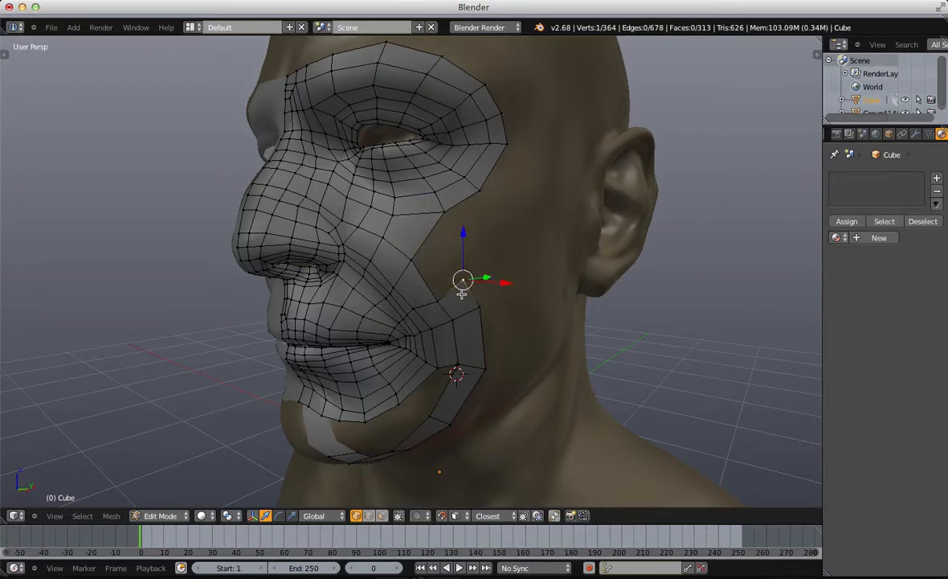
# Step: Fill the quad closing the notch between the cheek border and jaw strip, and reposition the border vertex below the outer eye
pyautogui.press('f')
pyautogui.press('a')
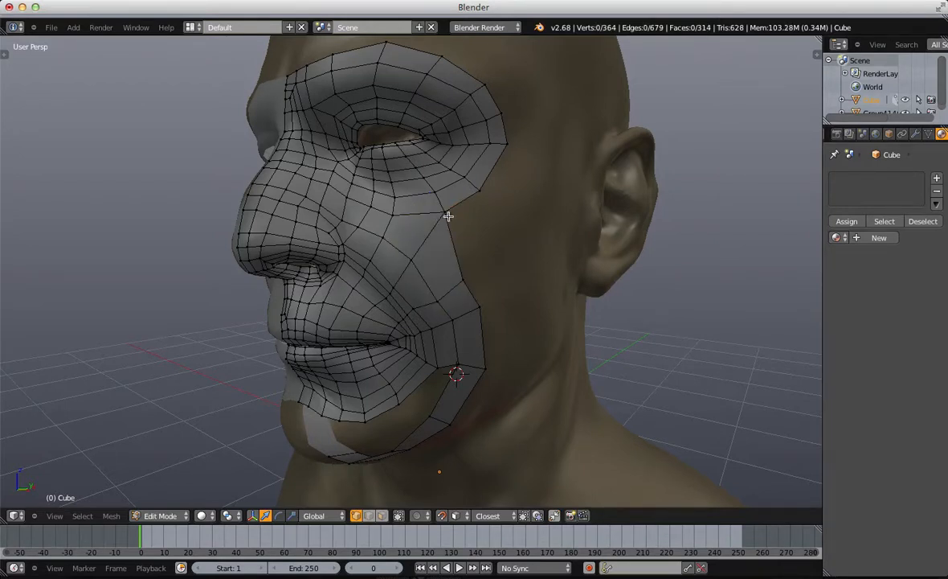
pyautogui.press('g')
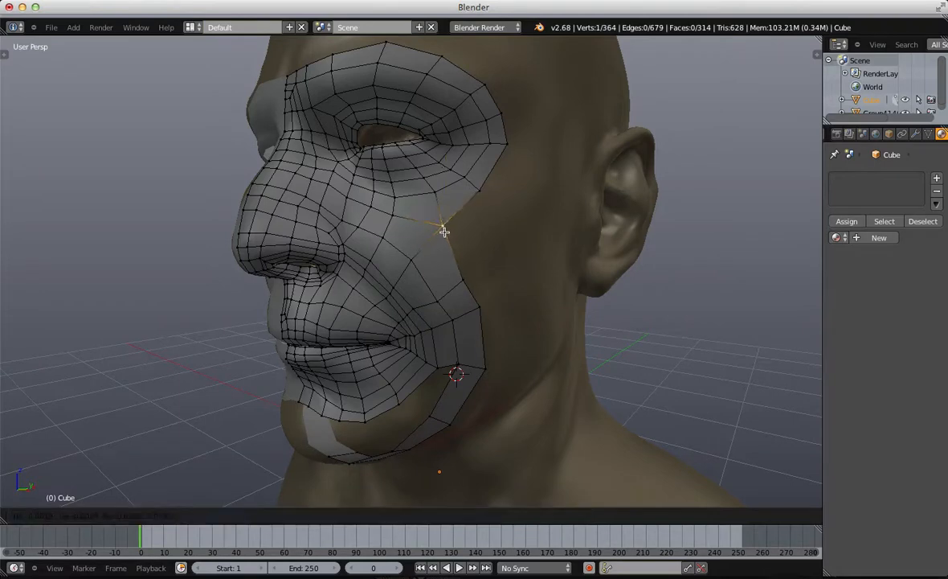
pyautogui.click(444, 232)
pyautogui.press('a')
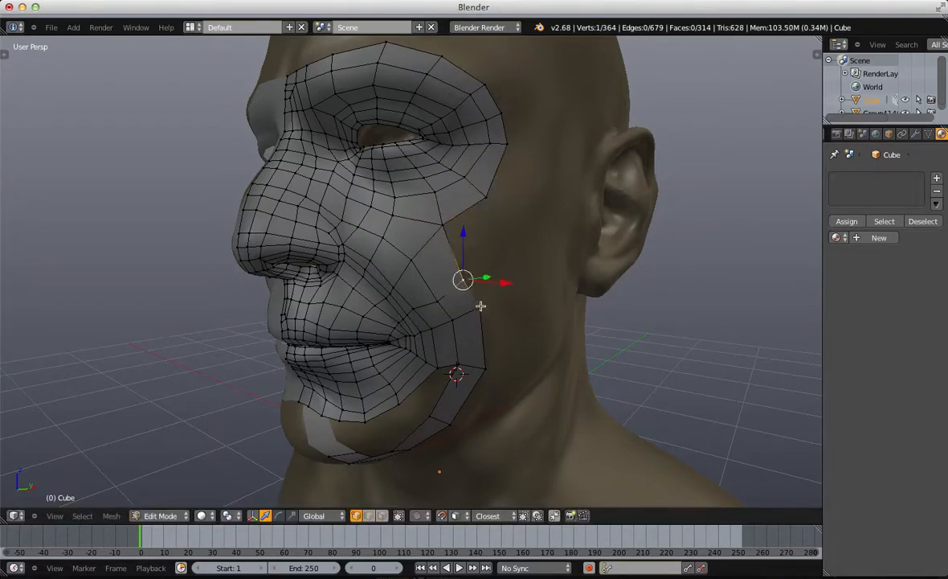
pyautogui.press('a')
# Step: Highlight the face loop through the outer cheek quads to check its flow between the nose bridge and jaw strip
pyautogui.scroll(1, 440, 237)
pyautogui.hotkey('ctrl', 'Tab')
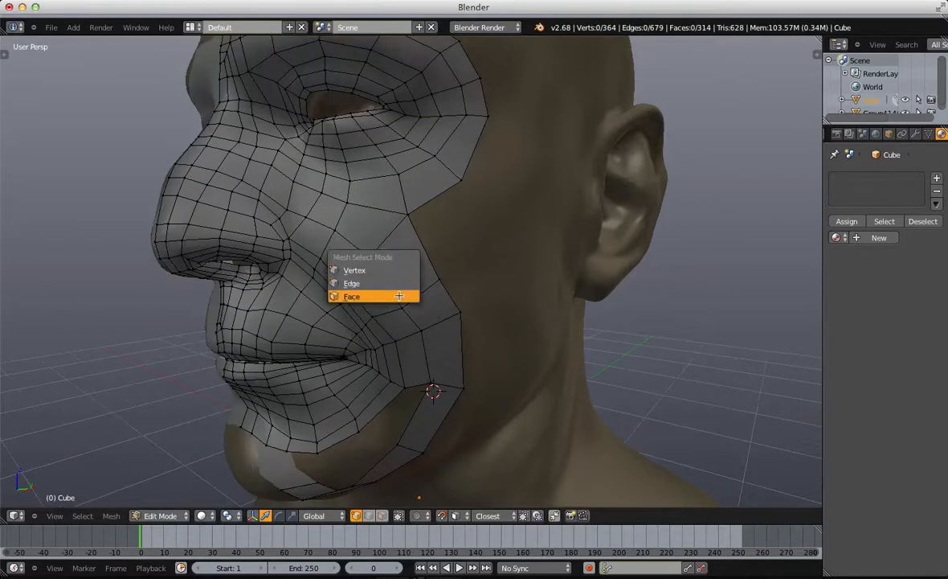
pyautogui.click(399, 295)
pyautogui.keyDown('alt'); pyautogui.rightClick(389, 261); pyautogui.keyUp('alt')
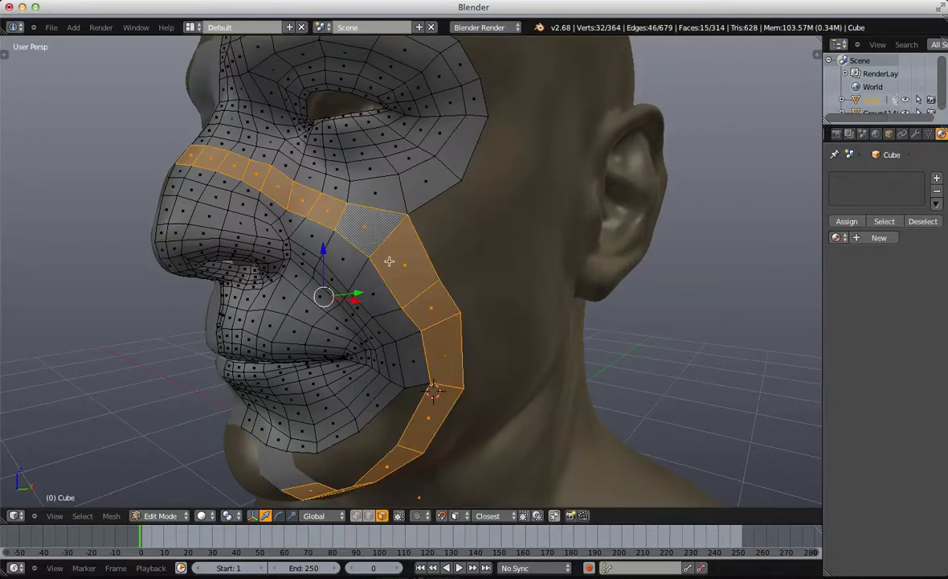
# Step: Fill a quad outward from the cheek border vertex, in the notch below the outer eye ring
pyautogui.hotkey('ctrl', 'Tab')
pyautogui.click(421, 209)
pyautogui.rightClick(417, 207)
pyautogui.press('f')
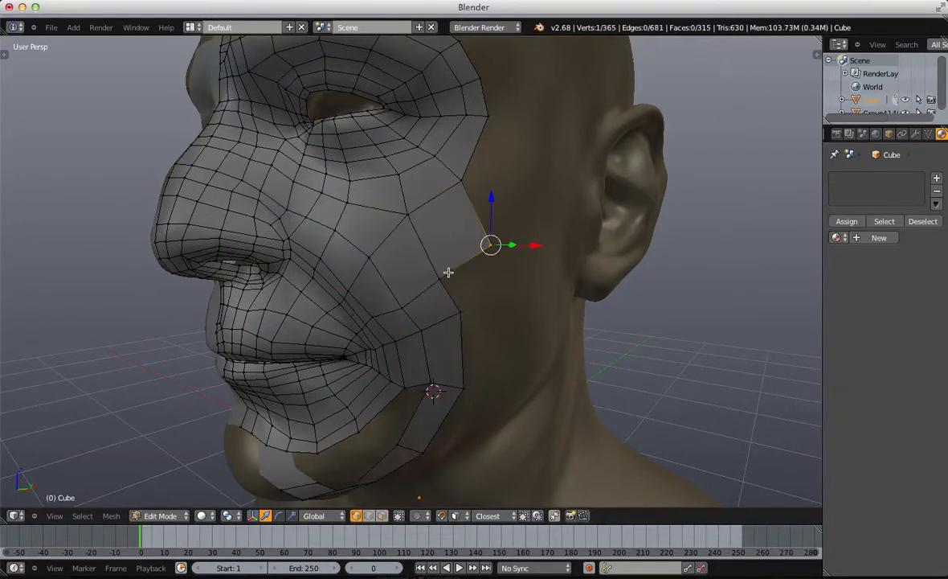
# Step: Examine the face loops running through the cheek quads, including the one from the upper lip to the new quad
pyautogui.hotkey('ctrl', 'Tab')
pyautogui.click(386, 287)
pyautogui.keyDown('alt'); pyautogui.rightClick(416, 235); pyautogui.keyUp('alt')
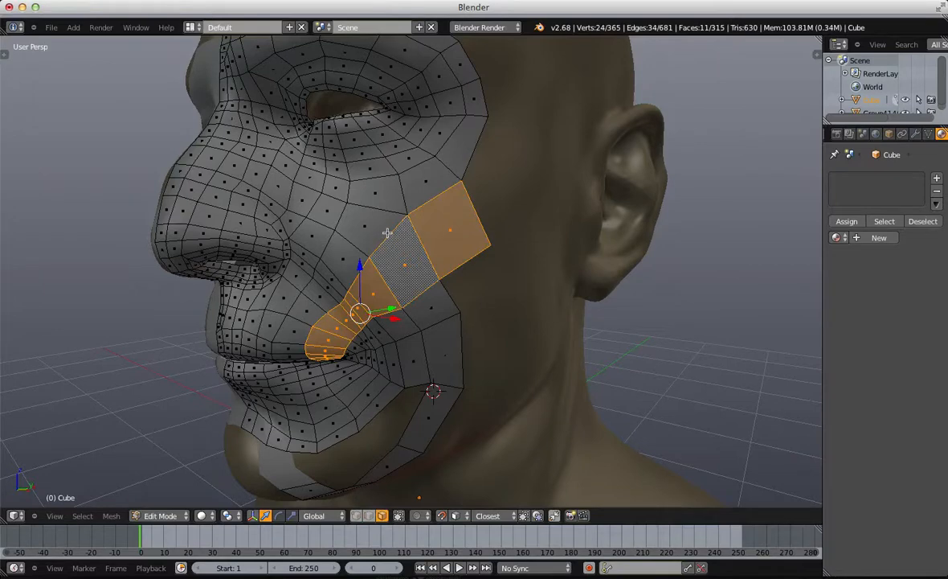
pyautogui.keyDown('shift'); pyautogui.rightClick(387, 233); pyautogui.keyUp('shift')
pyautogui.keyDown('shift'); pyautogui.rightClick(390, 237); pyautogui.keyUp('shift')
pyautogui.press('a')
pyautogui.keyDown('alt'); pyautogui.rightClick(390, 235); pyautogui.keyUp('alt')
pyautogui.press('a')
pyautogui.keyDown('ctrl'); pyautogui.moveTo(390, 234); pyautogui.dragTo(383, 277, button='middle'); pyautogui.keyUp('ctrl')
pyautogui.hotkey('ctrl', 'Tab')
pyautogui.click(475, 190)
# Step: Inspect the overall shape of the face mesh on the head outside Edit Mode
pyautogui.scroll(3, 378, 277)
pyautogui.press('b')
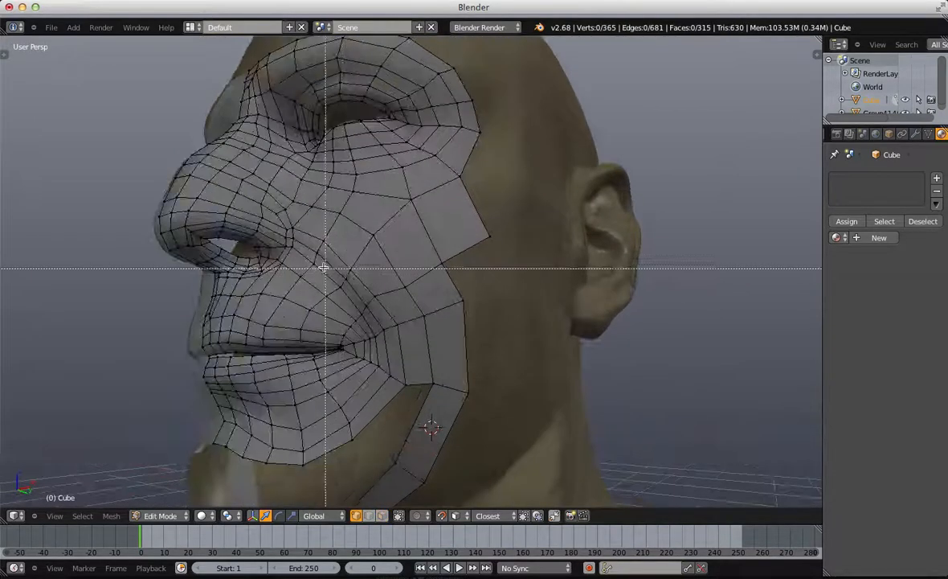
pyautogui.moveTo(323, 267); pyautogui.dragTo(330, 294)
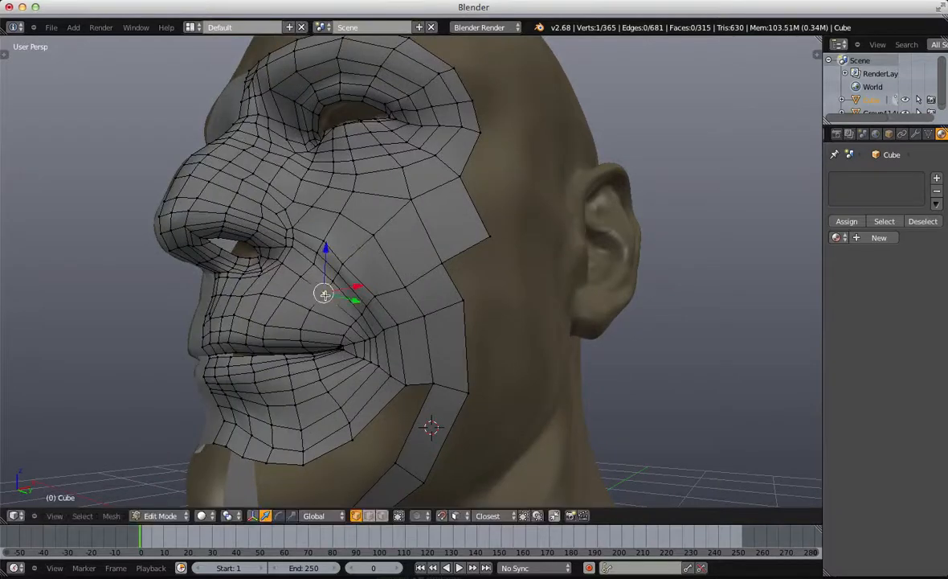
pyautogui.press('Tab')
pyautogui.scroll(-5, 330, 270)
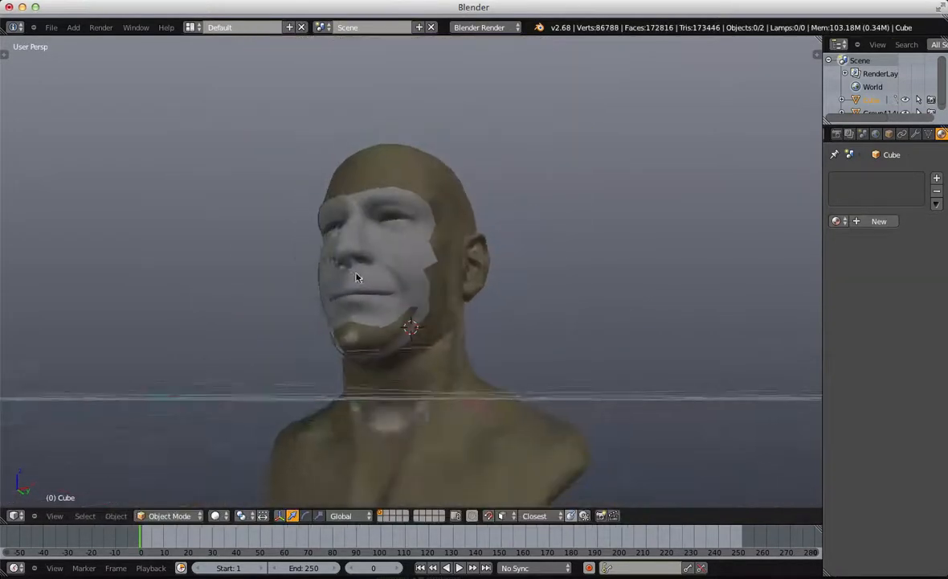
pyautogui.moveTo(356, 277); pyautogui.dragTo(323, 294, button='middle')
pyautogui.press('Tab')
pyautogui.scroll(5, 418, 278)
pyautogui.press('a')
# Step: Shift the cheek edge below the new quad upward and move the quad's outer corner vertex to even out the spacing
pyautogui.moveTo(449, 270); pyautogui.dragTo(431, 295, button='middle')
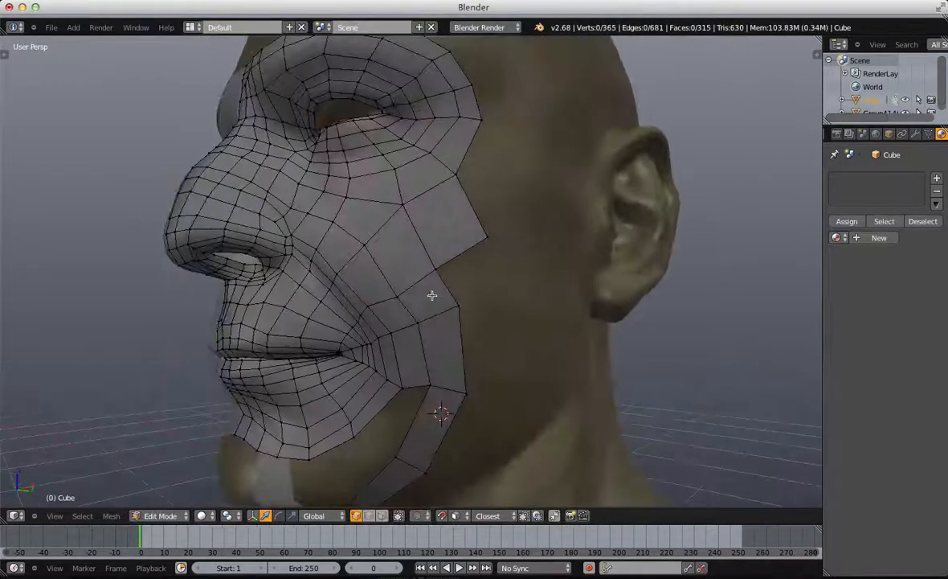
pyautogui.keyDown('shift'); pyautogui.rightClick(438, 269); pyautogui.keyUp('shift')
pyautogui.press('g')
pyautogui.click(433, 255)
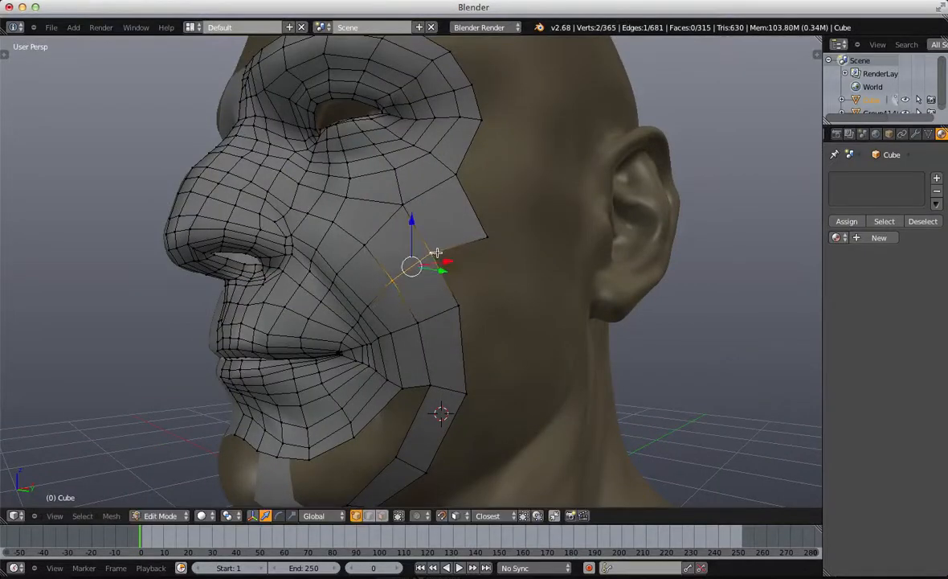
pyautogui.press('a')
pyautogui.rightClick(485, 234)
pyautogui.press('g')
pyautogui.click(477, 218)
pyautogui.press('a')
# Step: Try to fill a quad from the border vertex beside the lower outer eye ring
pyautogui.scroll(-1, 484, 163)
pyautogui.keyDown('shift'); pyautogui.moveTo(482, 177); pyautogui.dragTo(379, 307, button='middle'); pyautogui.keyUp('shift')
pyautogui.rightClick(413, 244)
pyautogui.press('f')
pyautogui.hotkey('ctrl', 'z')
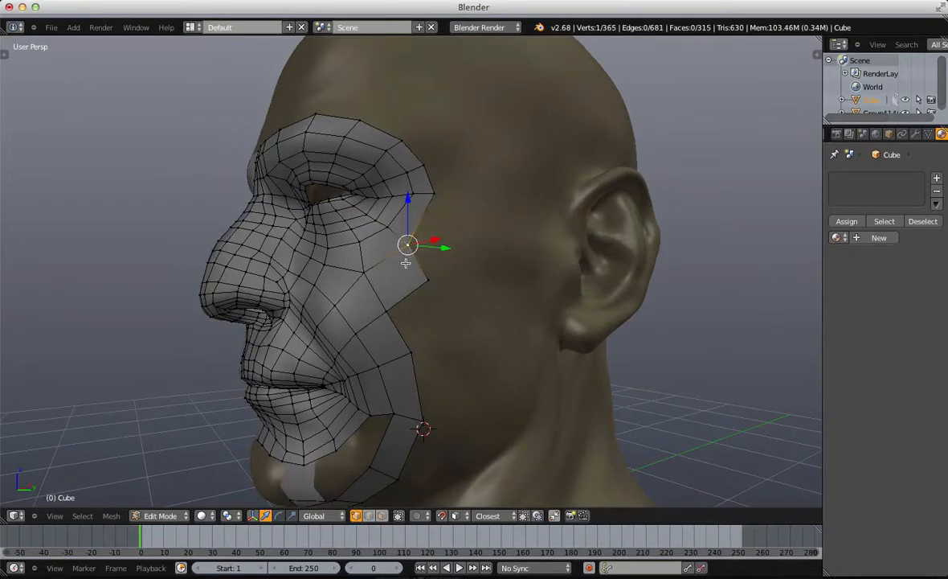
# Step: Fill two more quads down the outer cheek border toward the jaw strip
pyautogui.keyDown('shift'); pyautogui.moveTo(407, 333); pyautogui.dragTo(418, 225, button='middle'); pyautogui.keyUp('shift')
pyautogui.rightClick(397, 201)
pyautogui.press('f')
pyautogui.rightClick(423, 242)
pyautogui.press('f')
# Step: Move and rotate the outer border vertices of the new cheek quads to follow the jaw strip
pyautogui.press('b')
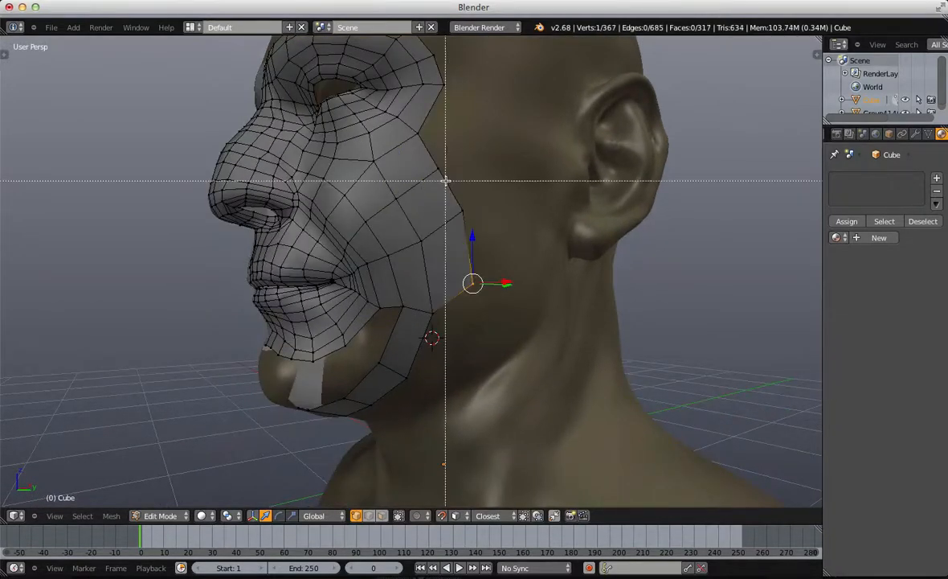
pyautogui.moveTo(445, 181); pyautogui.dragTo(495, 286)
pyautogui.press('g')
pyautogui.click(498, 309)
pyautogui.press('r')
pyautogui.click(491, 316)
pyautogui.press('a')
# Step: Fill another quad along the outer side of the jaw strip and reposition its outer edge
pyautogui.keyDown('shift'); pyautogui.moveTo(476, 312); pyautogui.dragTo(452, 223, button='middle'); pyautogui.keyUp('shift')
pyautogui.rightClick(420, 231)
pyautogui.press('f')
pyautogui.moveTo(475, 316); pyautogui.dragTo(480, 333)
pyautogui.press('g')
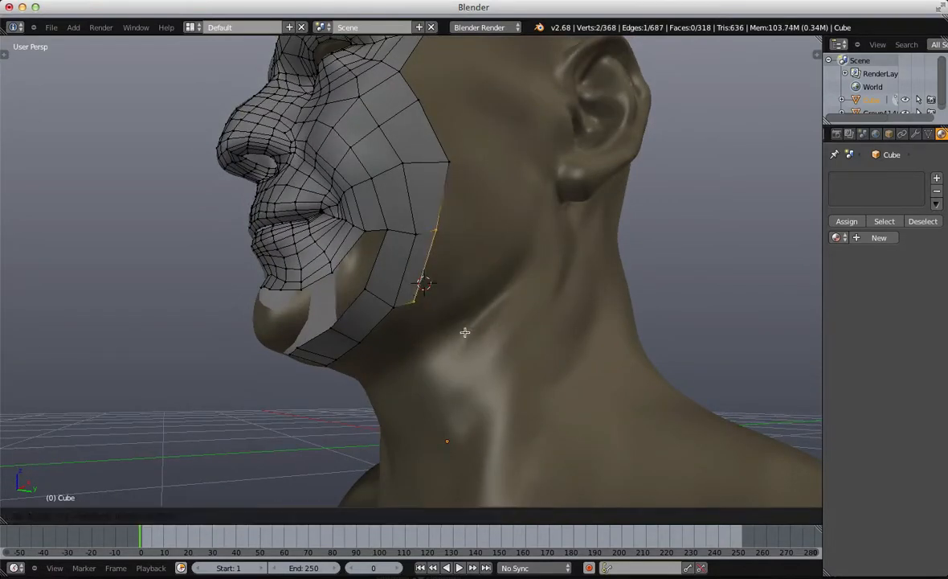
pyautogui.click(465, 336)
# Step: Pull the outer cheek border vertex level with the mouth inward to smooth the border curve
pyautogui.rightClick(444, 174)
pyautogui.press('g')
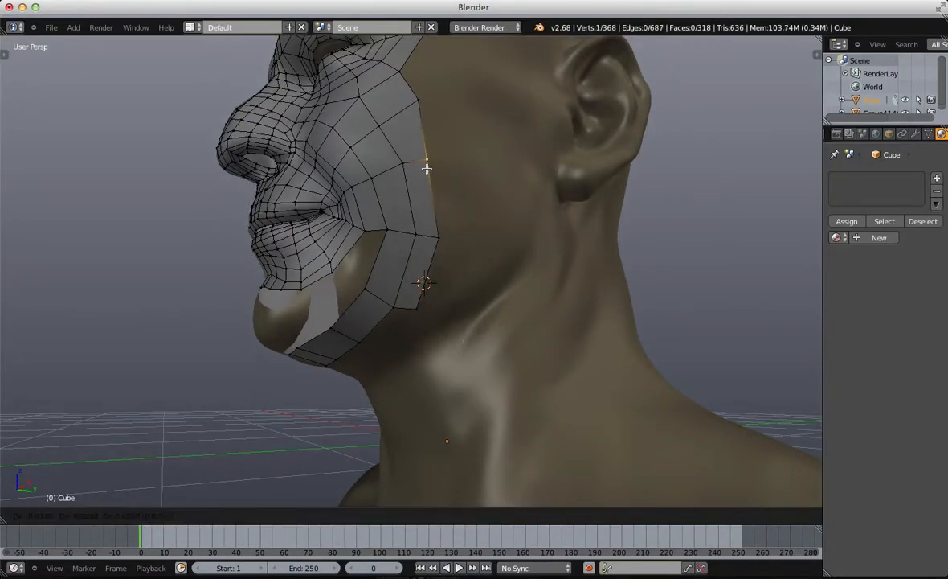
pyautogui.click(421, 78)
pyautogui.moveTo(417, 94); pyautogui.dragTo(422, 132, button='middle')
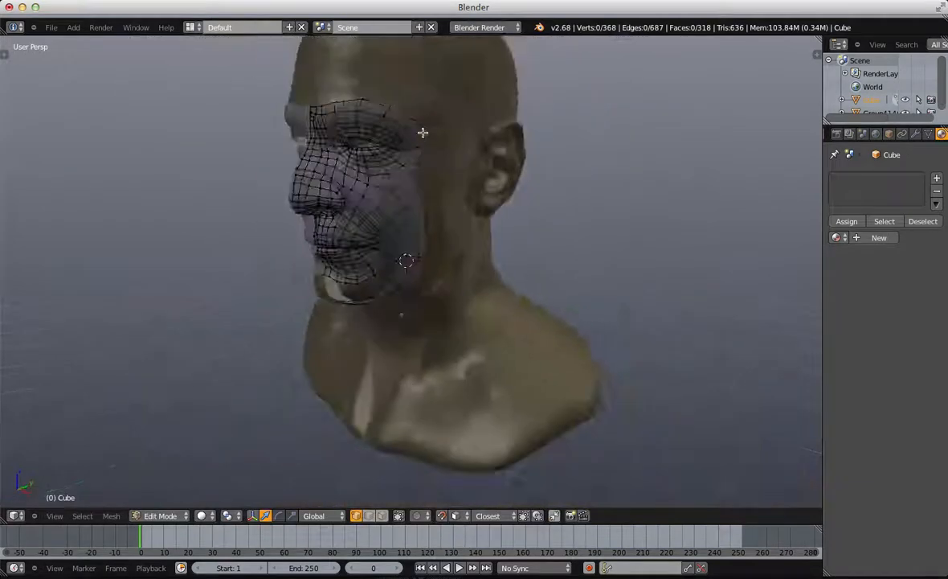
pyautogui.scroll(-4, 422, 133)
pyautogui.press('Tab')
pyautogui.press('Tab')
# Step: Fill a second row of quads along the underside of the jaw strip up to the chin midline
pyautogui.moveTo(428, 330); pyautogui.dragTo(434, 192, button='middle')
pyautogui.scroll(4, 434, 193)
pyautogui.scroll(2, 434, 241)
pyautogui.scroll(2, 434, 277)
pyautogui.keyDown('shift'); pyautogui.moveTo(342, 302); pyautogui.dragTo(417, 223, button='middle'); pyautogui.keyUp('shift')
pyautogui.press('b')
pyautogui.moveTo(417, 222); pyautogui.dragTo(523, 270)
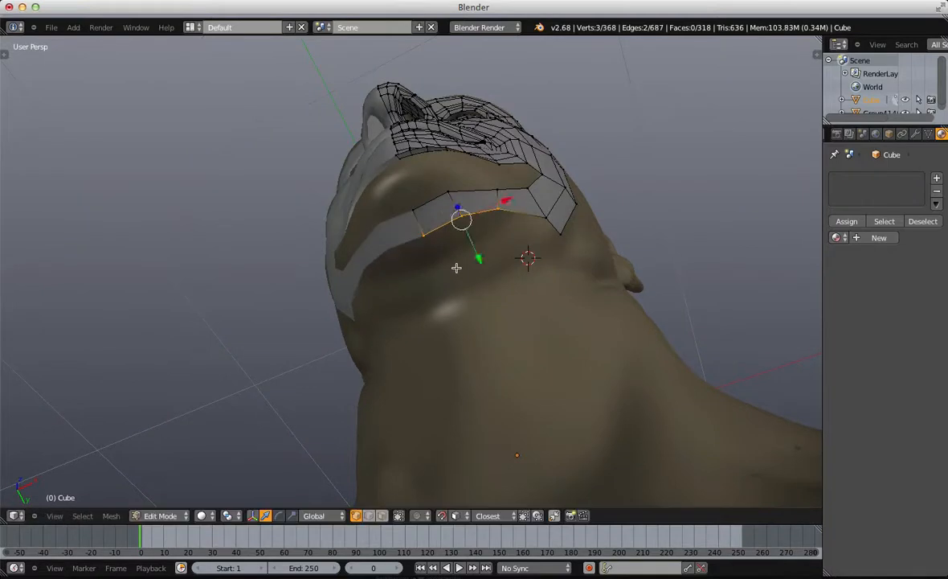
pyautogui.press('f')
pyautogui.rightClick(499, 211)
pyautogui.press('f')
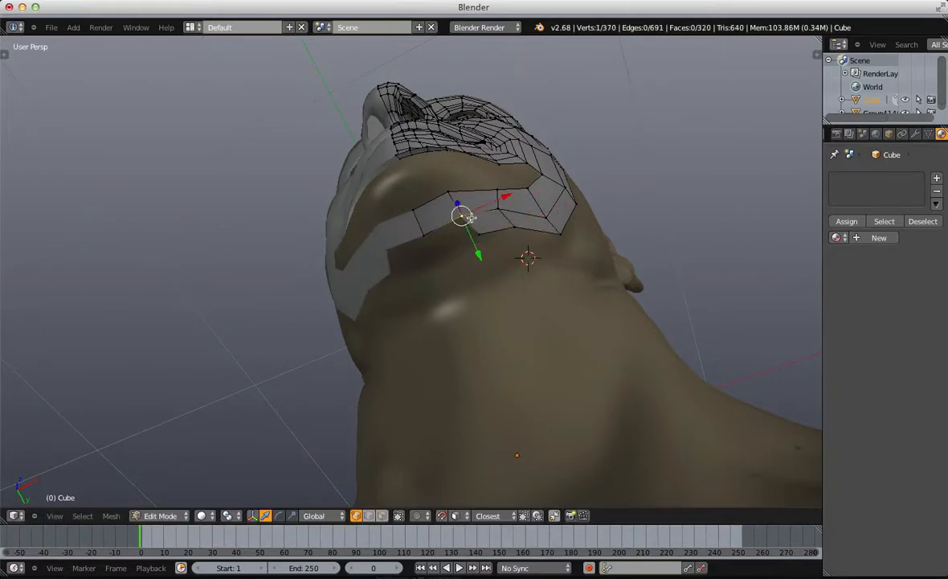
pyautogui.press('g')
pyautogui.click(438, 275)
# Step: Reposition the vertices of the new quad row under the jaw for more even spacing
pyautogui.rightClick(479, 234)
pyautogui.press('g')
pyautogui.click(468, 239)
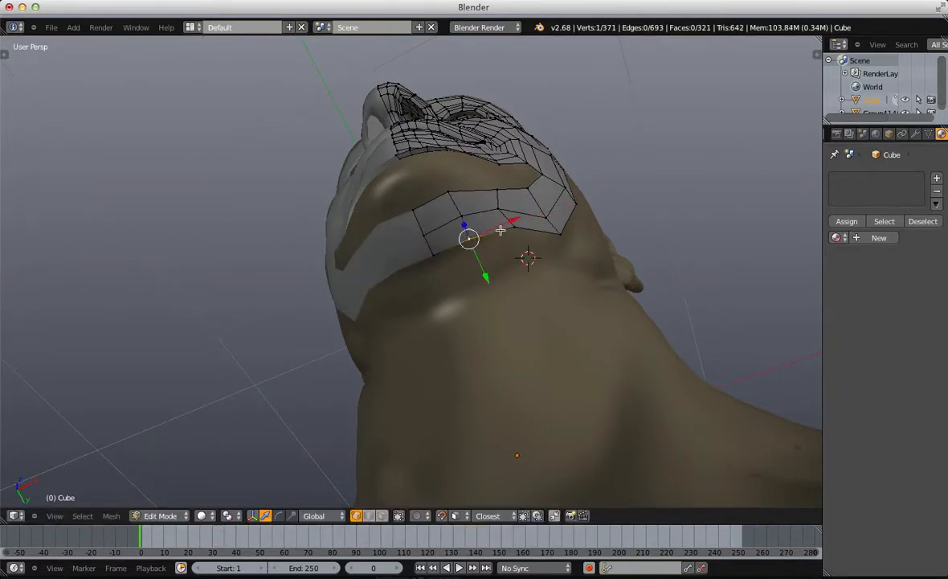
pyautogui.rightClick(509, 229)
pyautogui.press('g')
pyautogui.click(495, 212)
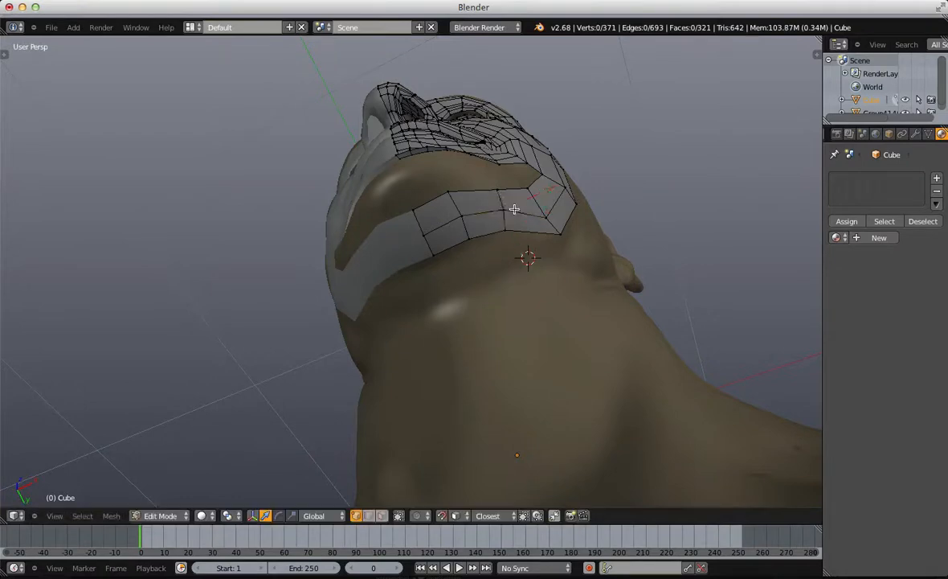
# Step: Nudge the outer border vertices of the strip under the chin and jaw so the edge runs smoothly
pyautogui.moveTo(515, 207); pyautogui.dragTo(466, 265, button='middle')
pyautogui.rightClick(441, 252)
pyautogui.press('g')
pyautogui.click(439, 251)
pyautogui.rightClick(463, 259)
pyautogui.press('g')
pyautogui.click(462, 262)
pyautogui.press('a')
pyautogui.scroll(3, 487, 303)
pyautogui.rightClick(470, 233)
pyautogui.press('g')
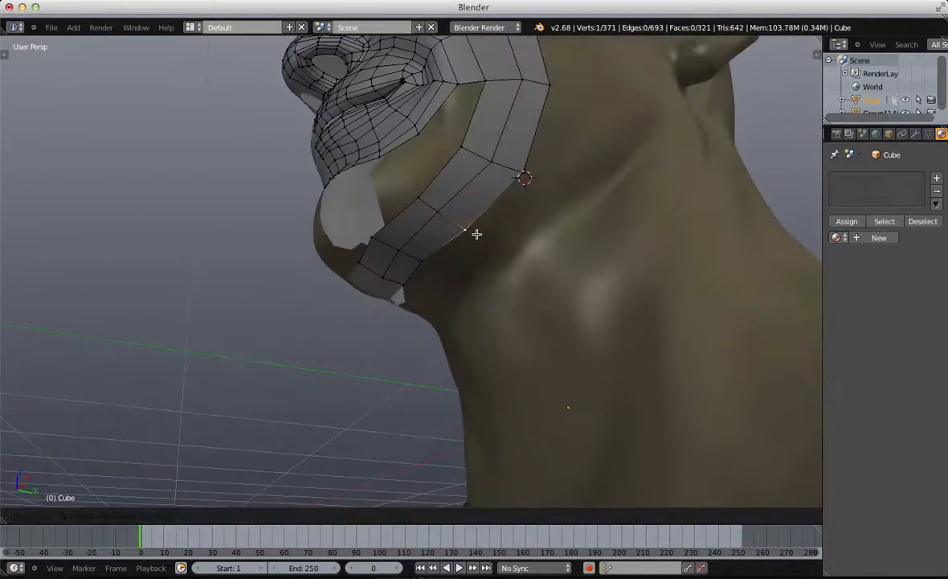
pyautogui.click(477, 233)
pyautogui.press('a')
# Step: Try to add a loop cut across the jaw strip between the chin and jaw corner
pyautogui.moveTo(536, 195); pyautogui.dragTo(490, 225, button='middle')
pyautogui.rightClick(488, 222)
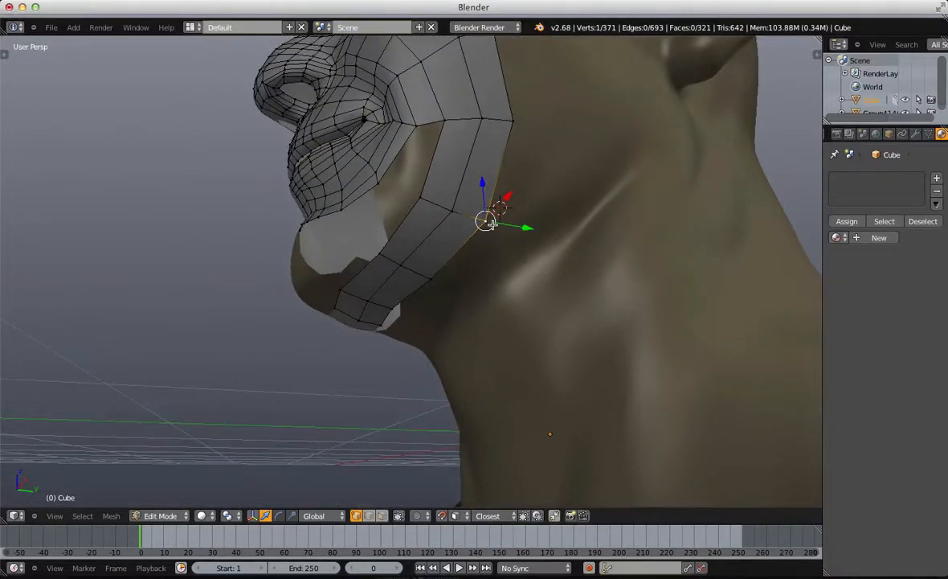
pyautogui.press('a')
pyautogui.hotkey('ctrl', 'r')
pyautogui.doubleClick(480, 238)
pyautogui.press('a')
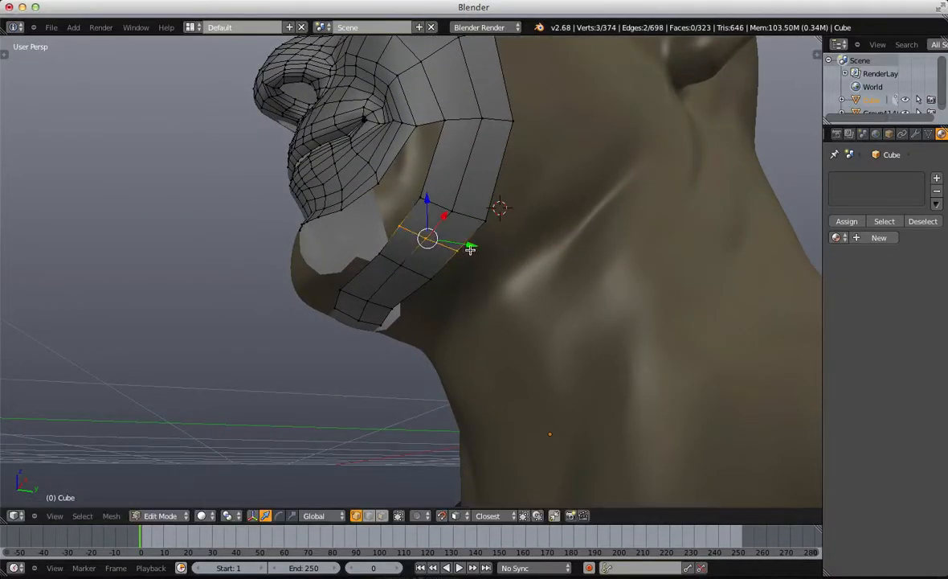
pyautogui.moveTo(470, 249); pyautogui.dragTo(482, 247)
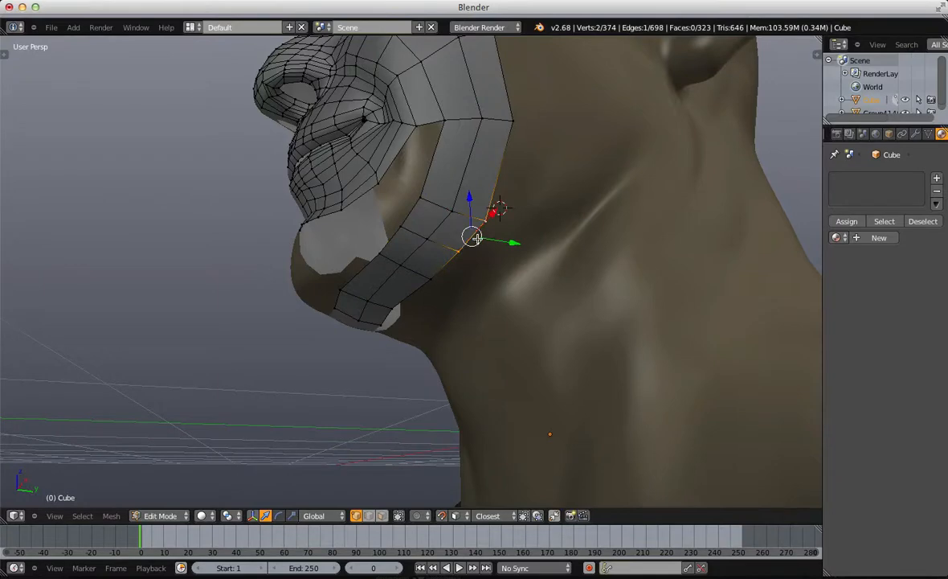
pyautogui.press('a')
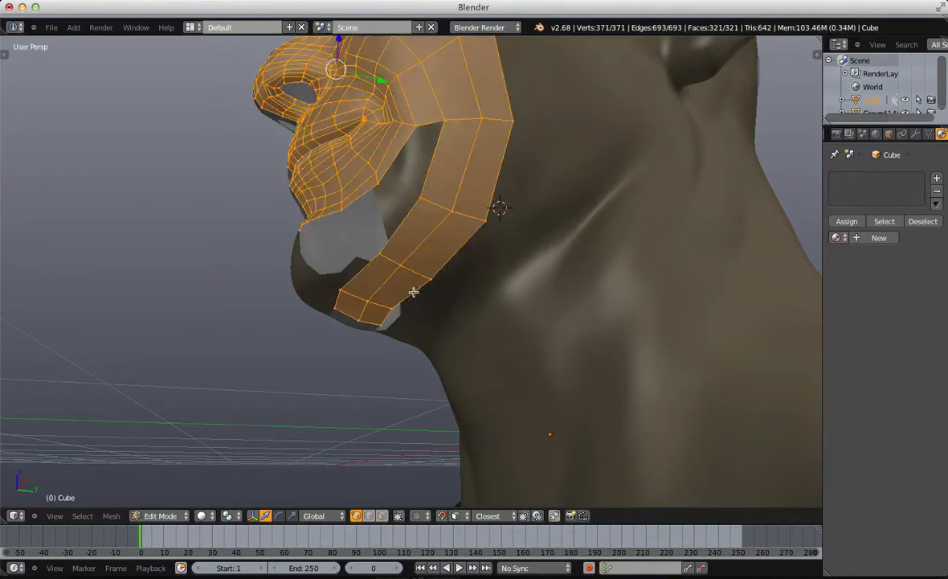
pyautogui.press('a')
# Step: Move the two quads beside the midline under the chin forward toward the lip
pyautogui.moveTo(413, 292); pyautogui.dragTo(481, 251, button='middle')
pyautogui.press('b')
pyautogui.moveTo(430, 263); pyautogui.dragTo(473, 288)
pyautogui.moveTo(472, 288); pyautogui.dragTo(455, 275, button='middle')
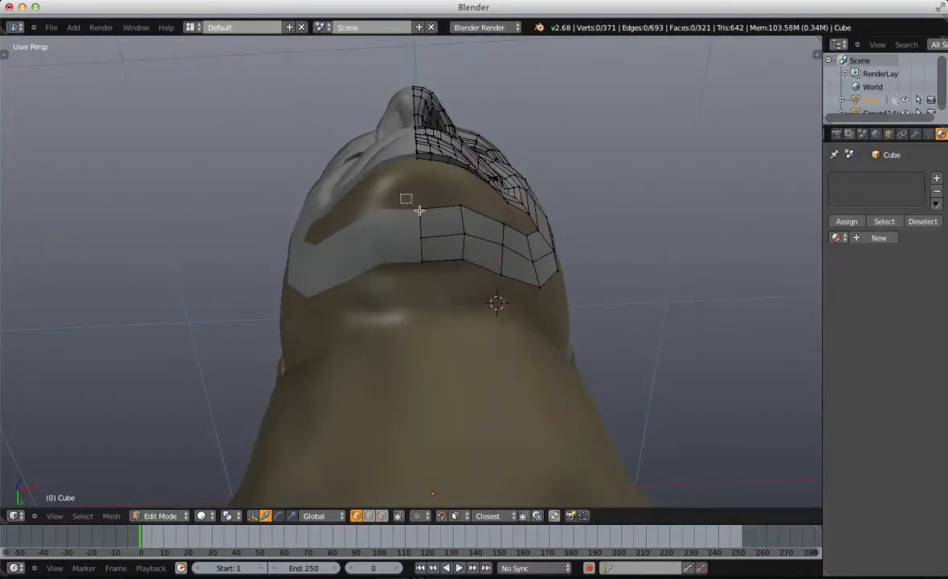
pyautogui.moveTo(419, 210); pyautogui.dragTo(464, 261)
pyautogui.press('g')
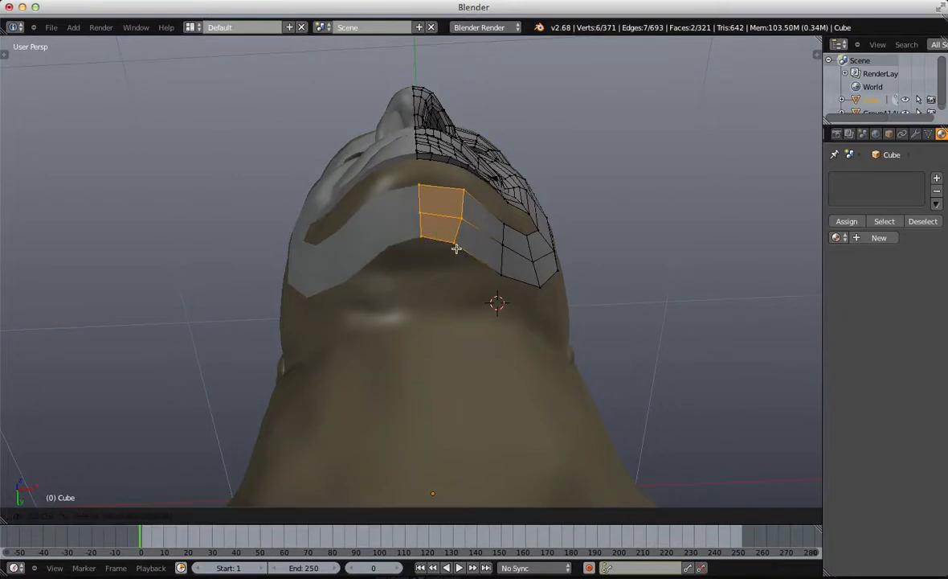
pyautogui.click(456, 249)
pyautogui.press('a')
# Step: Extrude the rear edge of the midline chin quads twice toward the throat, leveling the first extrusion with a rotation
pyautogui.press('b')
pyautogui.moveTo(410, 229); pyautogui.dragTo(466, 252)
pyautogui.press('e')
pyautogui.click(469, 284)
pyautogui.press('r')
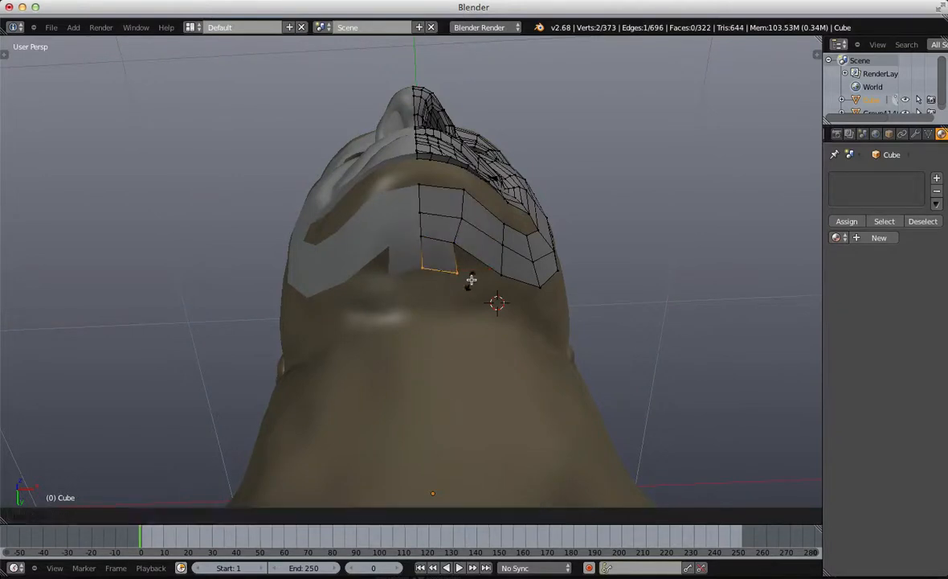
pyautogui.click(471, 278)
pyautogui.press('e')
pyautogui.click(472, 320)
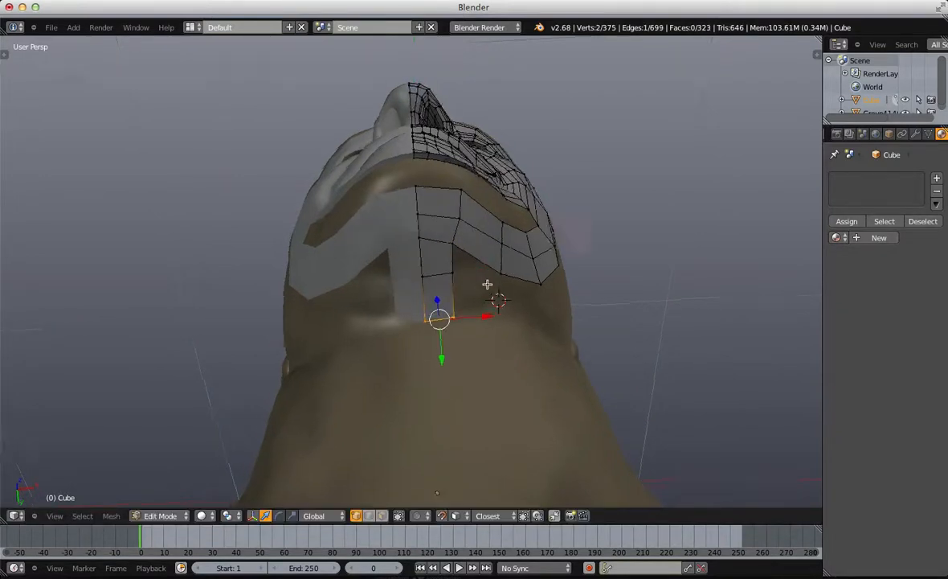
# Step: Reposition the outer side vertex of the throat extension under the chin
pyautogui.moveTo(487, 285); pyautogui.dragTo(428, 313, button='middle')
pyautogui.rightClick(417, 290)
pyautogui.keyDown('shift'); pyautogui.rightClick(447, 320); pyautogui.keyUp('shift')
pyautogui.rightClick(414, 304)
pyautogui.press('g')
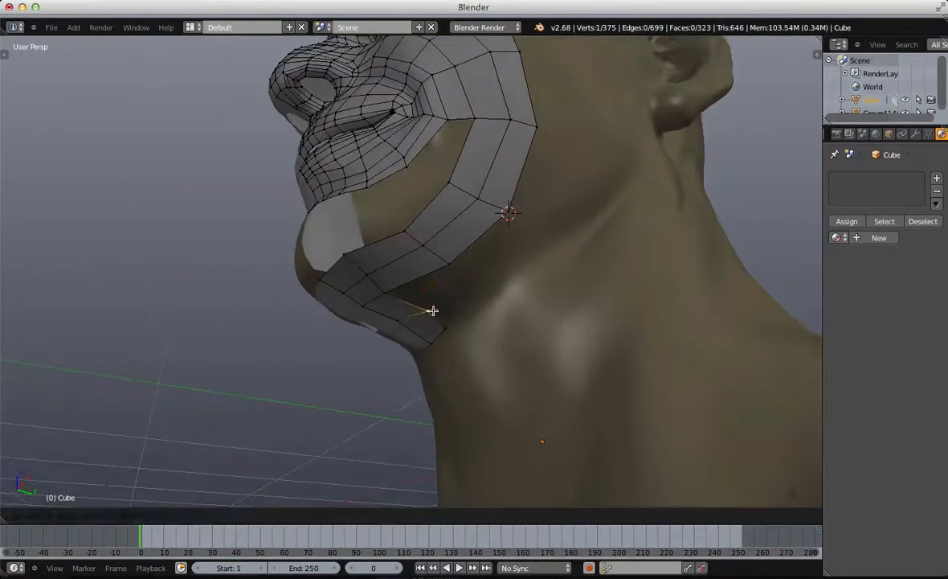
pyautogui.click(430, 319)
# Step: Extrude the side edge of the throat extension along the underside of the jaw and adjust its end position
pyautogui.press('e')
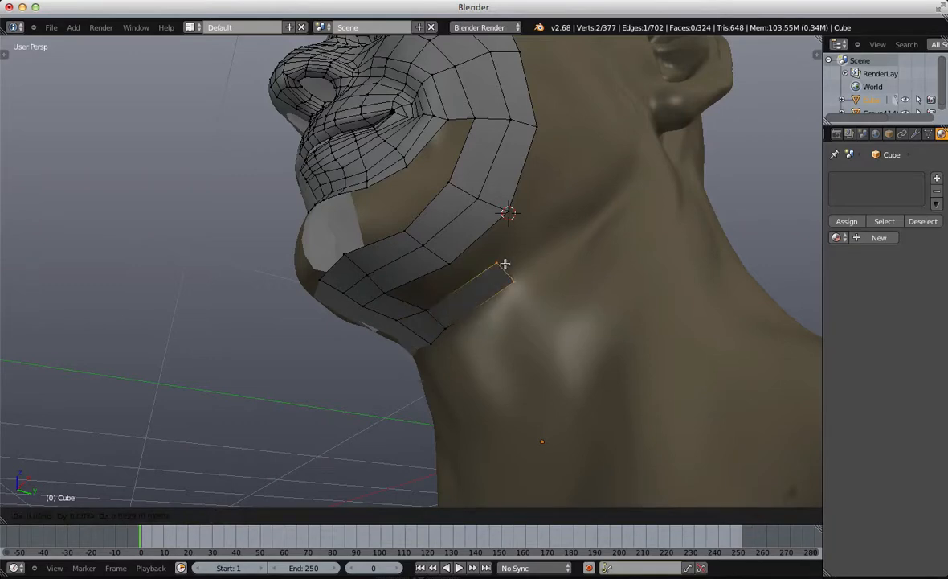
pyautogui.click(505, 263)
pyautogui.moveTo(504, 264); pyautogui.dragTo(481, 316, button='middle')
pyautogui.moveTo(432, 346); pyautogui.dragTo(460, 312, button='middle')
pyautogui.press('g')
pyautogui.click(513, 282)
# Step: Add a loop cut across the new under-jaw strip and move it closer to the chin
pyautogui.press('a')
pyautogui.hotkey('ctrl', 'r')
pyautogui.doubleClick(441, 319)
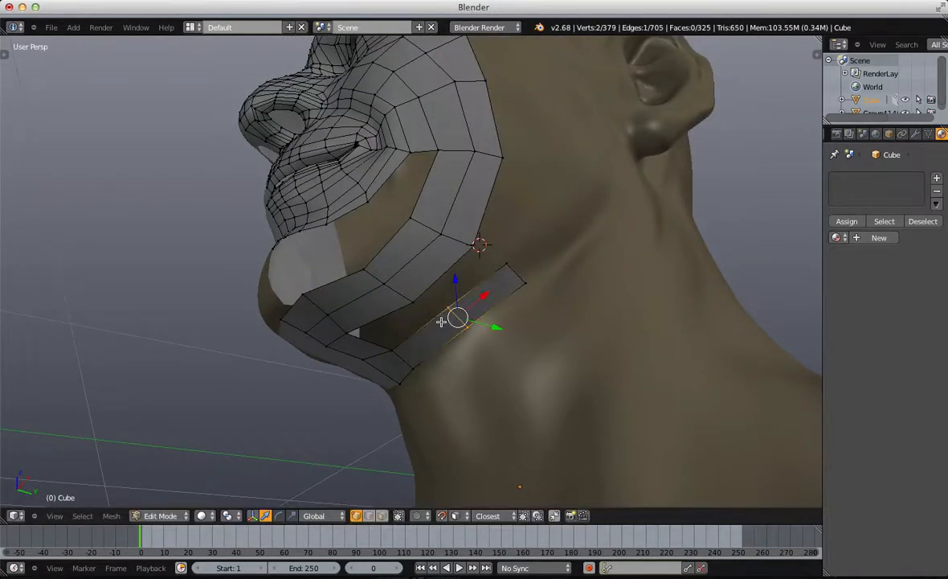
pyautogui.press('g')
pyautogui.click(424, 343)
pyautogui.press('g')
pyautogui.click(423, 345)
pyautogui.press('a')
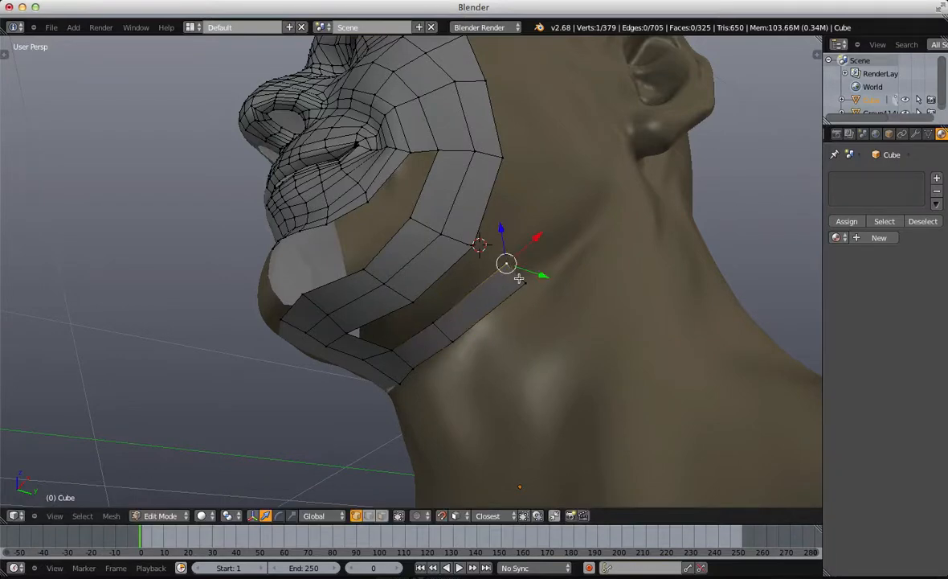
# Step: Extrude the end edge of the under-jaw strip further back toward the area below the ear
pyautogui.keyDown('shift'); pyautogui.rightClick(524, 281); pyautogui.keyUp('shift')
pyautogui.keyDown('shift'); pyautogui.moveTo(566, 241); pyautogui.dragTo(487, 341, button='middle'); pyautogui.keyUp('shift')
pyautogui.press('e')
pyautogui.click(539, 297)
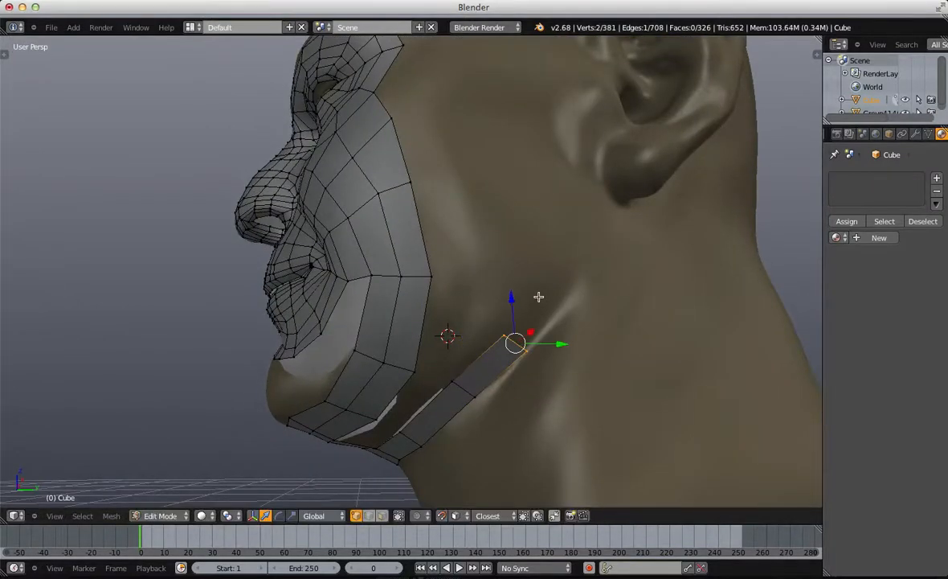
# Step: Extrude the end edge of the under-jaw strip up around the jaw angle and rotate it to follow the jawline
pyautogui.keyDown('shift'); pyautogui.moveTo(538, 297); pyautogui.dragTo(540, 324, button='middle'); pyautogui.keyUp('shift')
pyautogui.press('e')
pyautogui.click(583, 264)
pyautogui.keyDown('shift'); pyautogui.moveTo(586, 264); pyautogui.dragTo(561, 334, button='middle'); pyautogui.keyUp('shift')
pyautogui.press('r')
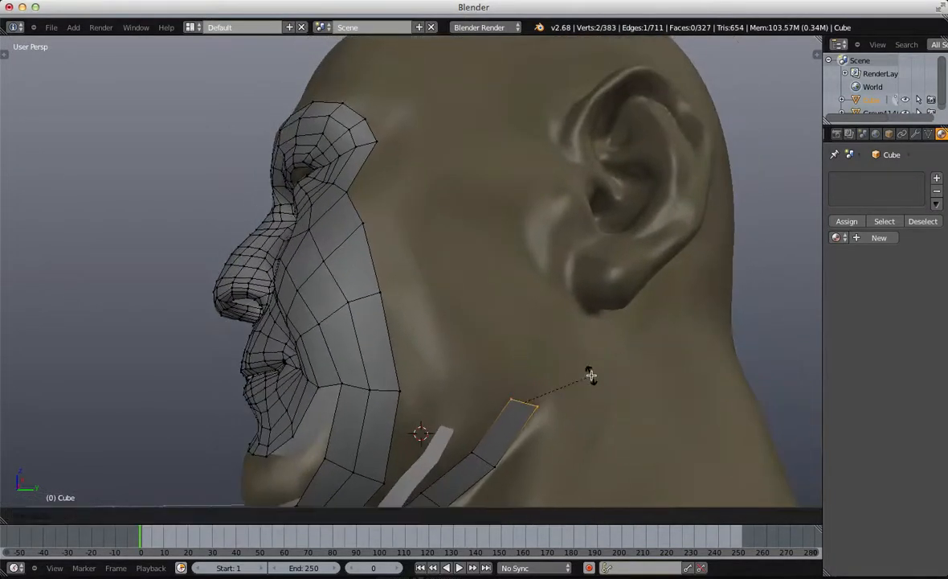
pyautogui.click(591, 375)
# Step: Extrude the strip upward in several more segments, past the earlobe and in front of the ear toward the temple
pyautogui.press('e')
pyautogui.click(608, 320)
pyautogui.scroll(-4, 594, 296)
pyautogui.keyDown('shift'); pyautogui.moveTo(469, 259); pyautogui.dragTo(494, 296, button='middle'); pyautogui.keyUp('shift')
pyautogui.press('e')
pyautogui.click(510, 227)
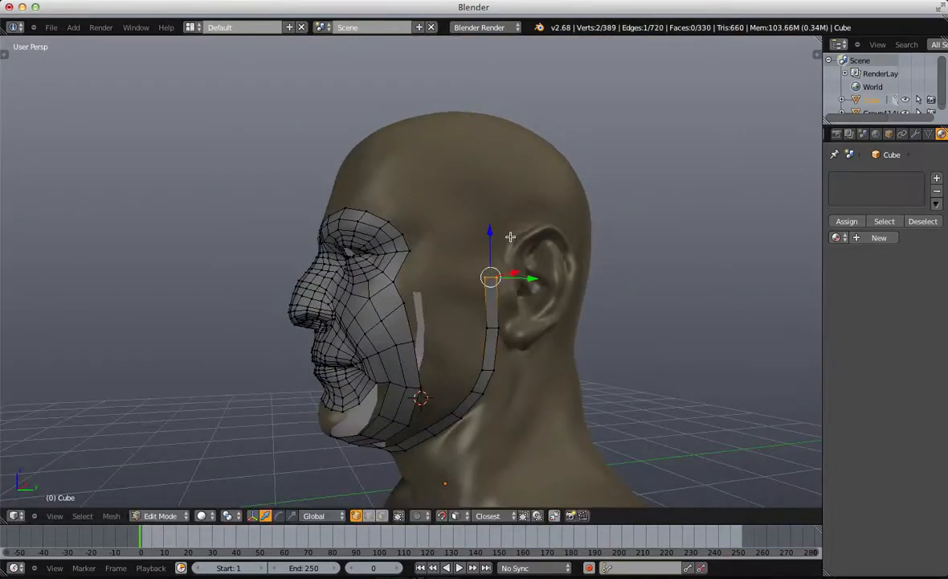
pyautogui.press('e')
pyautogui.click(512, 161)
# Step: Try to extrude the strip one more segment above the ear, and undo that extrusion
pyautogui.keyDown('shift'); pyautogui.moveTo(512, 163); pyautogui.dragTo(518, 212, button='middle'); pyautogui.keyUp('shift')
pyautogui.moveTo(440, 258); pyautogui.dragTo(502, 254, button='middle')
pyautogui.press('e')
pyautogui.click(514, 231)
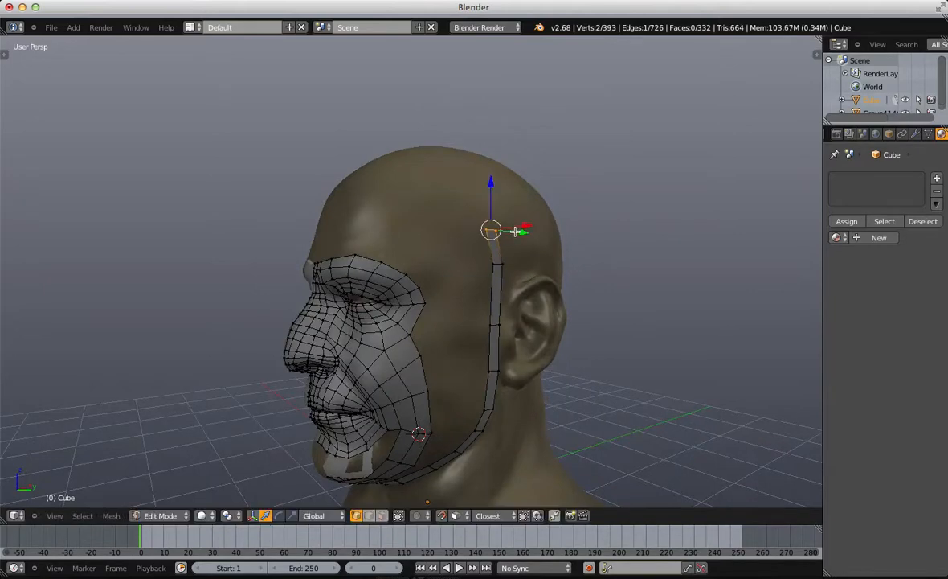
pyautogui.hotkey('ctrl', 'z')
# Step: Reposition the strip's crosswise edge at the jaw angle so it follows the sculpted jawline
pyautogui.scroll(-2, 476, 384)
pyautogui.moveTo(476, 383); pyautogui.dragTo(524, 258, button='middle')
pyautogui.scroll(6, 444, 248)
pyautogui.scroll(1, 525, 258)
pyautogui.keyDown('shift'); pyautogui.moveTo(532, 160); pyautogui.dragTo(538, 201, button='middle'); pyautogui.keyUp('shift')
pyautogui.press('a')
pyautogui.press('b')
pyautogui.moveTo(532, 131); pyautogui.dragTo(595, 191)
pyautogui.press('g')
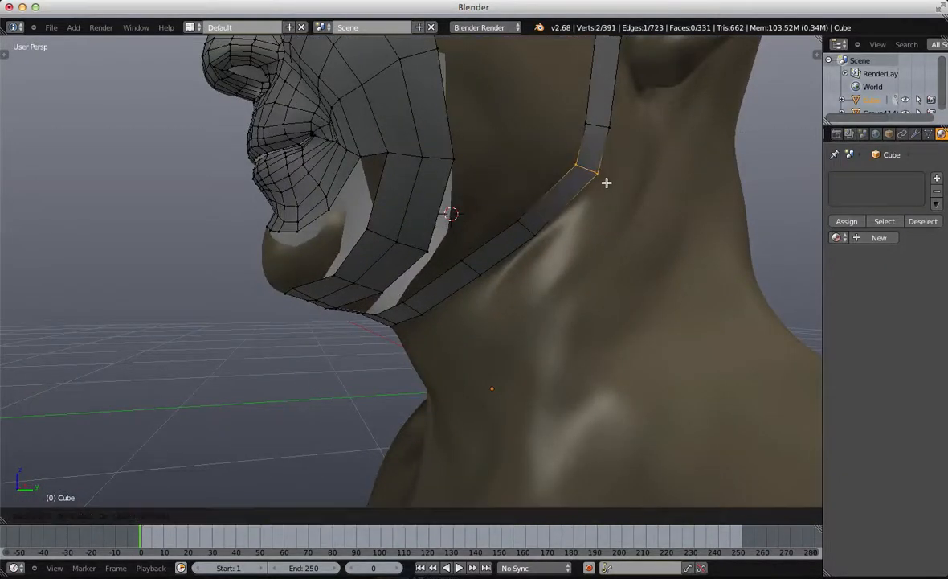
pyautogui.click(605, 182)
# Step: Move the strip's next edge above the jaw angle slightly toward the ear
pyautogui.press('a')
pyautogui.press('b')
pyautogui.moveTo(572, 103); pyautogui.dragTo(623, 144)
pyautogui.press('g')
pyautogui.click(631, 146)
# Step: Add a loop cut across the strip just below the jaw angle and move the jaw-angle edge up to even the spacing
pyautogui.press('a')
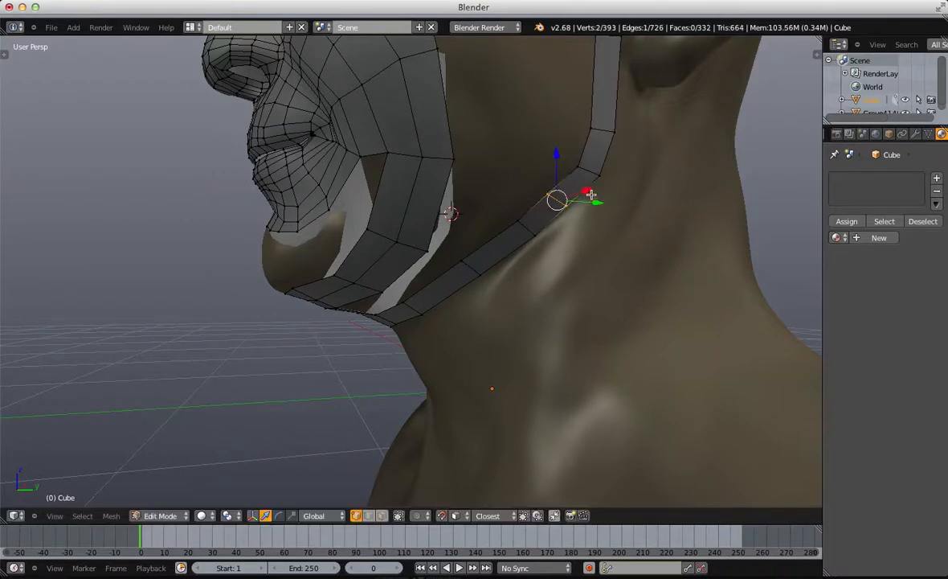
pyautogui.press('a')
pyautogui.moveTo(605, 181); pyautogui.dragTo(605, 180)
pyautogui.press('g')
pyautogui.click(609, 172)
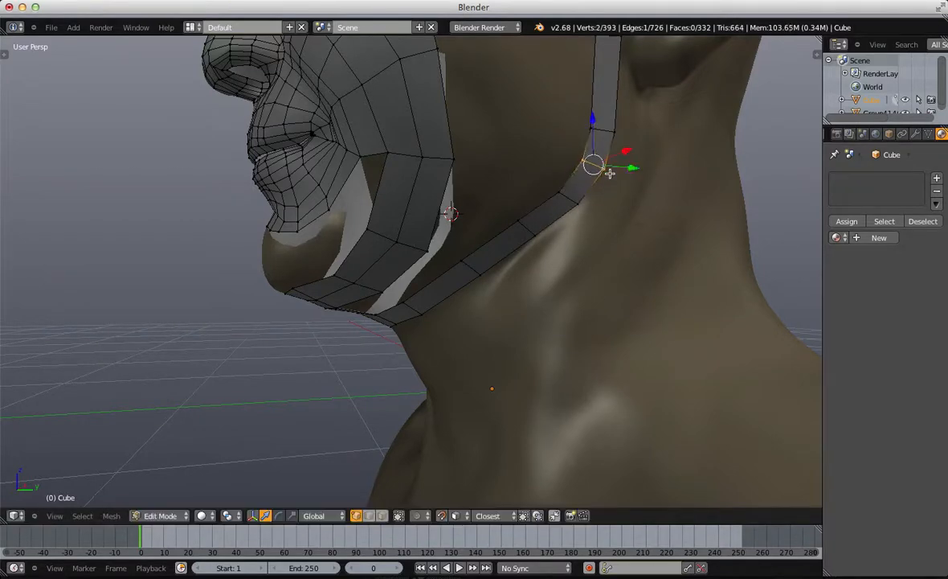
# Step: Move the under-jaw strip's edge below the new loop cut slightly down toward the chin
pyautogui.press('a')
pyautogui.press('b')
pyautogui.moveTo(477, 203); pyautogui.dragTo(540, 256)
pyautogui.press('g')
pyautogui.click(530, 266)
# Step: Try to fill the inner corner under the chin from a single vertex and adjust a vertex there, and undo it
pyautogui.press('a')
pyautogui.moveTo(495, 276); pyautogui.dragTo(348, 266, button='middle')
pyautogui.press('f')
pyautogui.rightClick(265, 284)
pyautogui.press('g')
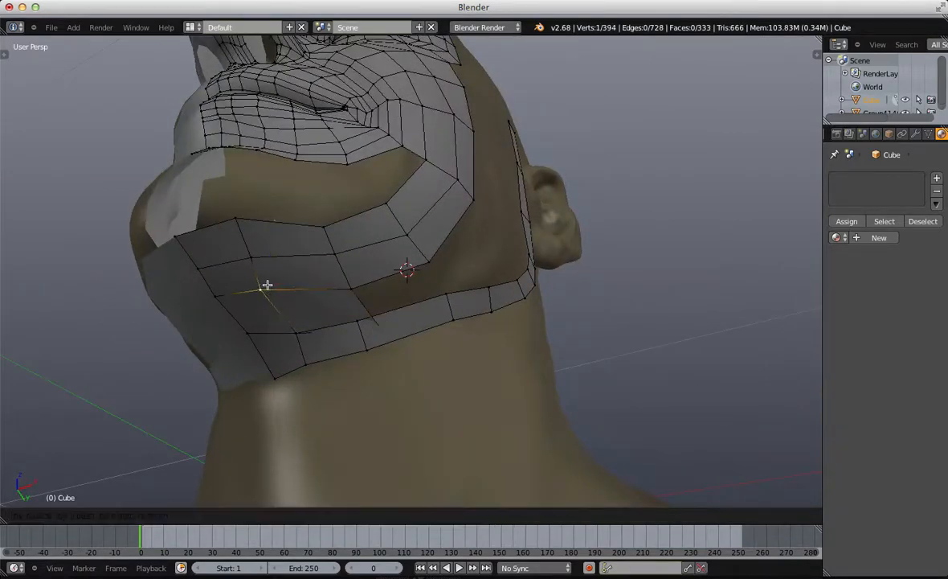
pyautogui.click(266, 283)
pyautogui.hotkey('ctrl', 'z')
# Step: Switch to edge selection and fill two quads between the jaw strip and the under-jaw strip, starting from the chin corner
pyautogui.hotkey('ctrl', 'Tab')
pyautogui.click(300, 318)
pyautogui.press('a')
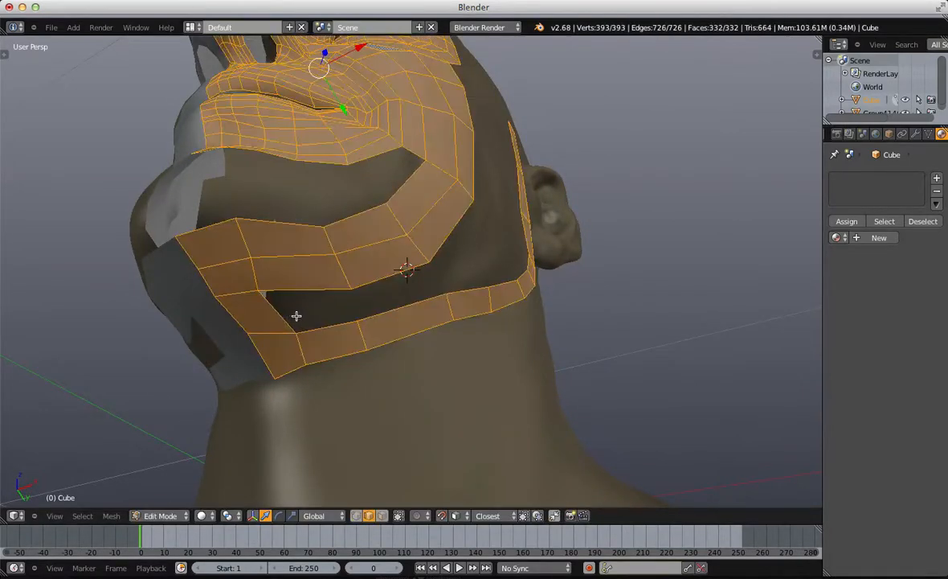
pyautogui.press('a')
pyautogui.rightClick(283, 311)
pyautogui.press('f')
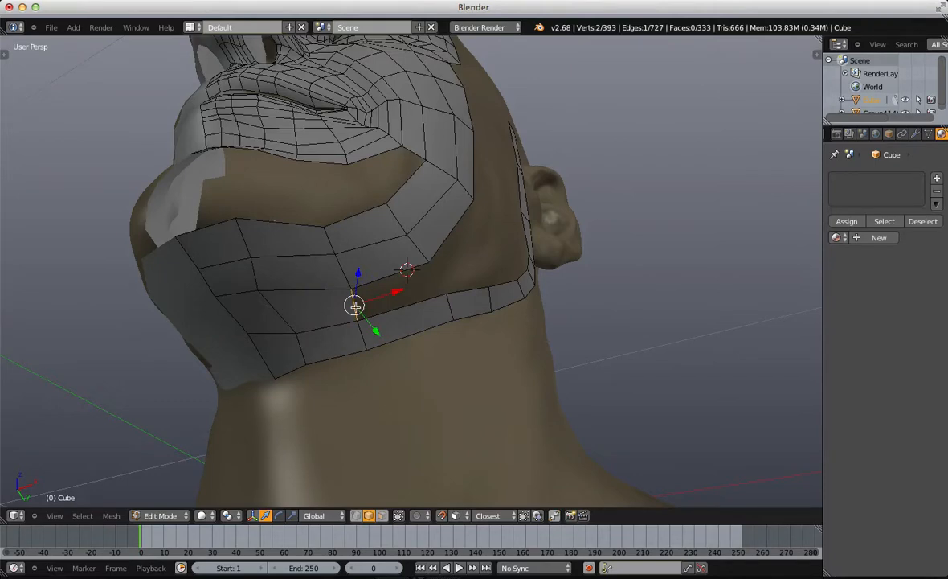
pyautogui.press('f')
# Step: Add a centered loop cut across the two jaw-strip faces below the mouth corner
pyautogui.moveTo(408, 292); pyautogui.dragTo(340, 330, button='middle')
pyautogui.press('a')
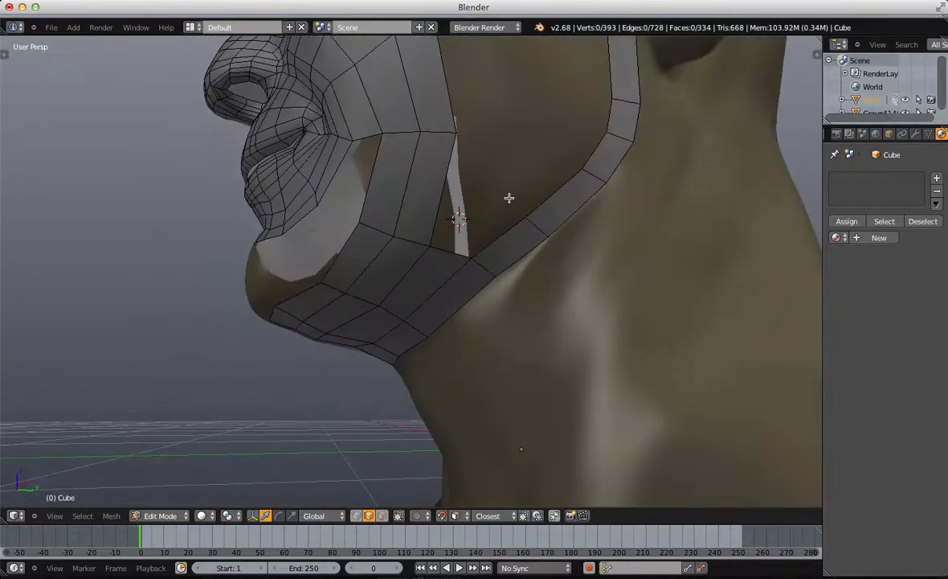
pyautogui.keyDown('shift'); pyautogui.moveTo(486, 203); pyautogui.dragTo(464, 275, button='middle'); pyautogui.keyUp('shift')
pyautogui.hotkey('ctrl', 'r')
pyautogui.click(428, 270)
pyautogui.rightClick(421, 291)
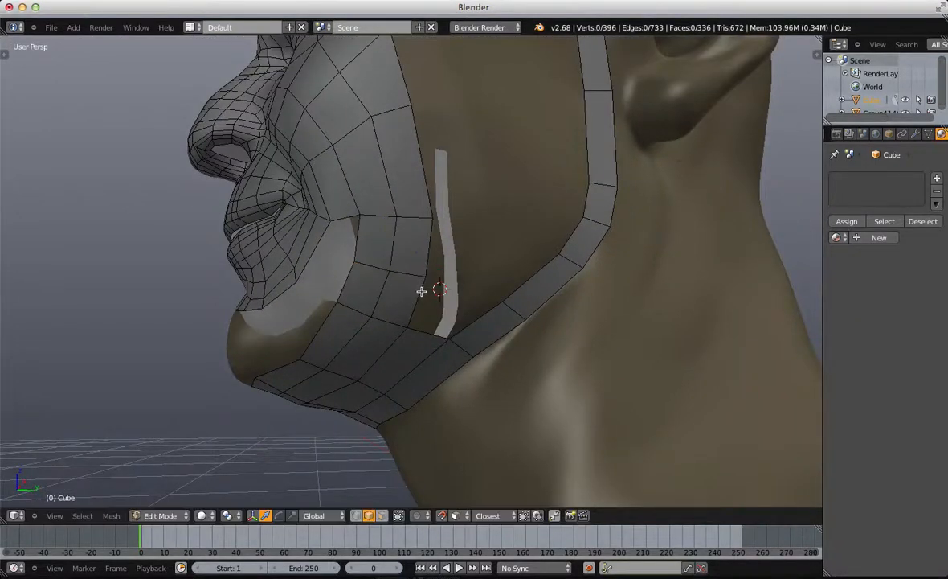
# Step: Fill two more quads between the outer edge of the jaw strip and the under-jaw strip, continuing toward the ear
pyautogui.press('f')
pyautogui.press('a')
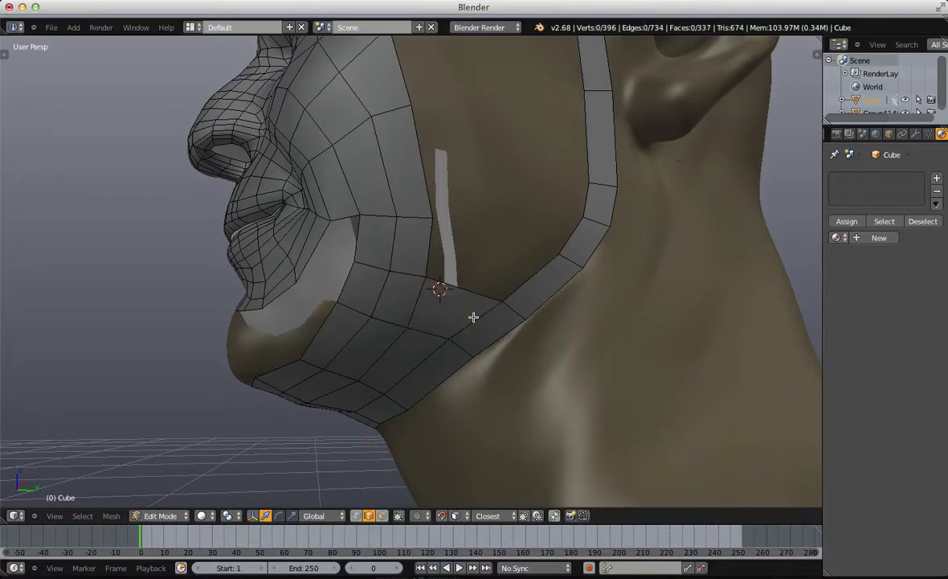
pyautogui.press('a')
pyautogui.moveTo(413, 294); pyautogui.dragTo(459, 249, button='middle')
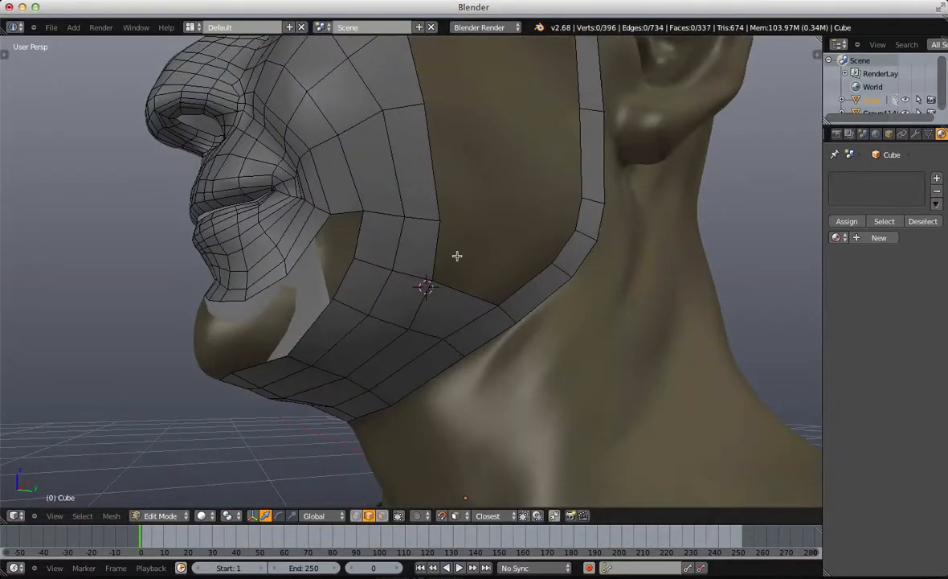
pyautogui.press('f')
pyautogui.press('a')
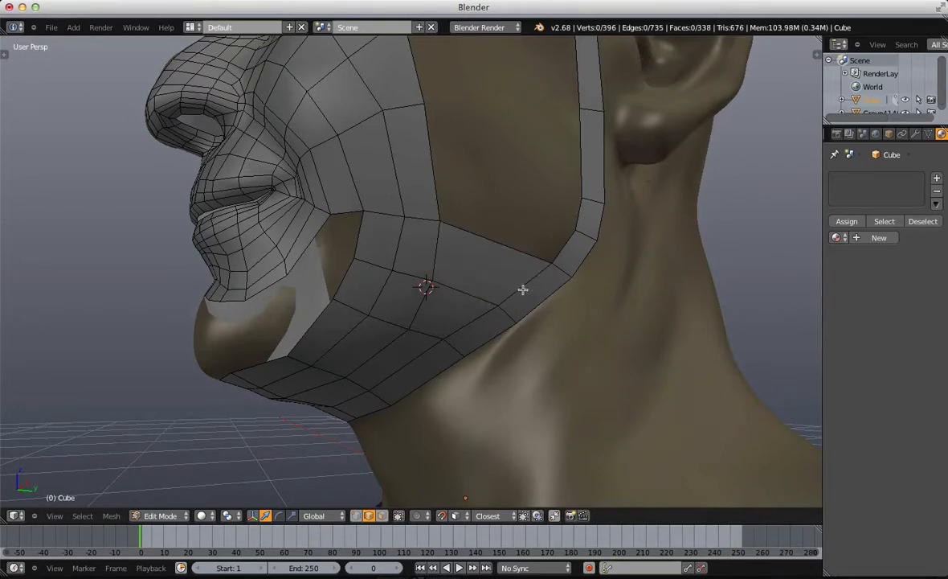
# Step: Add a loop cut running lengthwise through the newly filled quads along the jaw
pyautogui.hotkey('ctrl', 'r')
pyautogui.click(464, 282)
pyautogui.press('a')
pyautogui.moveTo(462, 282); pyautogui.dragTo(479, 260, button='middle')
pyautogui.keyDown('alt'); pyautogui.rightClick(360, 331); pyautogui.keyUp('alt')
pyautogui.moveTo(362, 299); pyautogui.dragTo(465, 217, button='middle')
pyautogui.scroll(2, 484, 316)
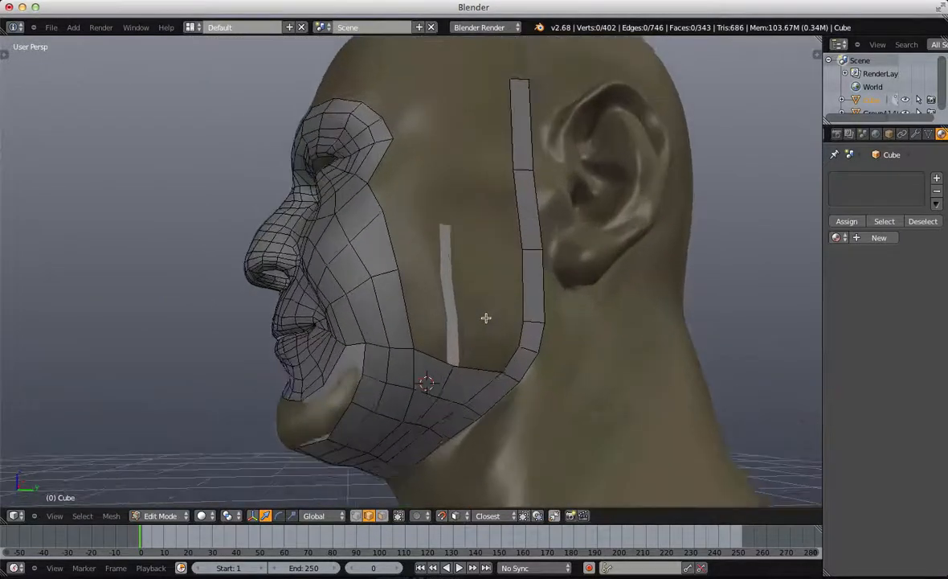
# Step: Switch to vertex selection, fill a quad beside the cheek above the jaw patch and reposition its free corner vertex
pyautogui.hotkey('ctrl', 'Tab')
pyautogui.click(413, 323)
pyautogui.rightClick(419, 354)
pyautogui.press('f')
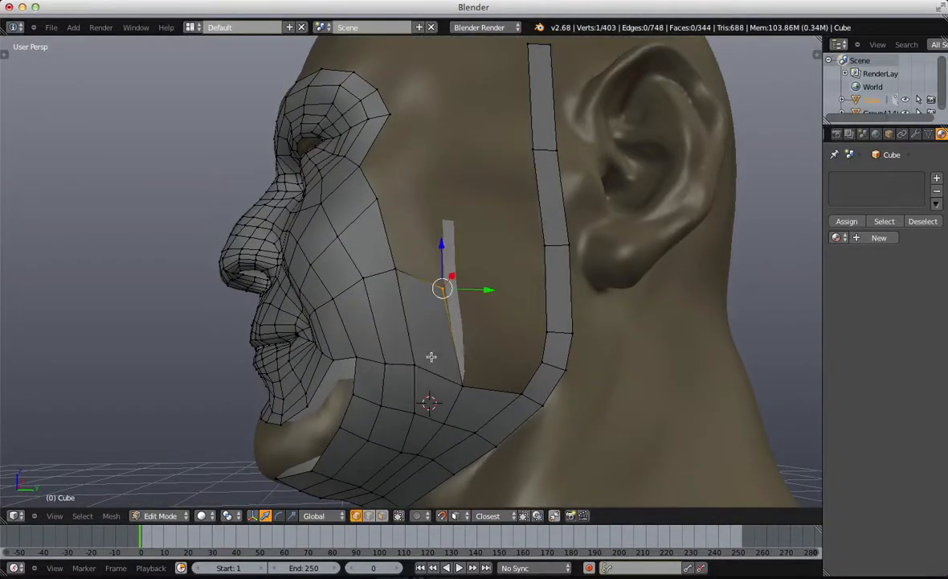
pyautogui.press('g')
pyautogui.click(495, 360)
# Step: Move the two upper border vertices of the jaw patch slightly upward
pyautogui.rightClick(466, 376)
pyautogui.press('g')
pyautogui.click(462, 357)
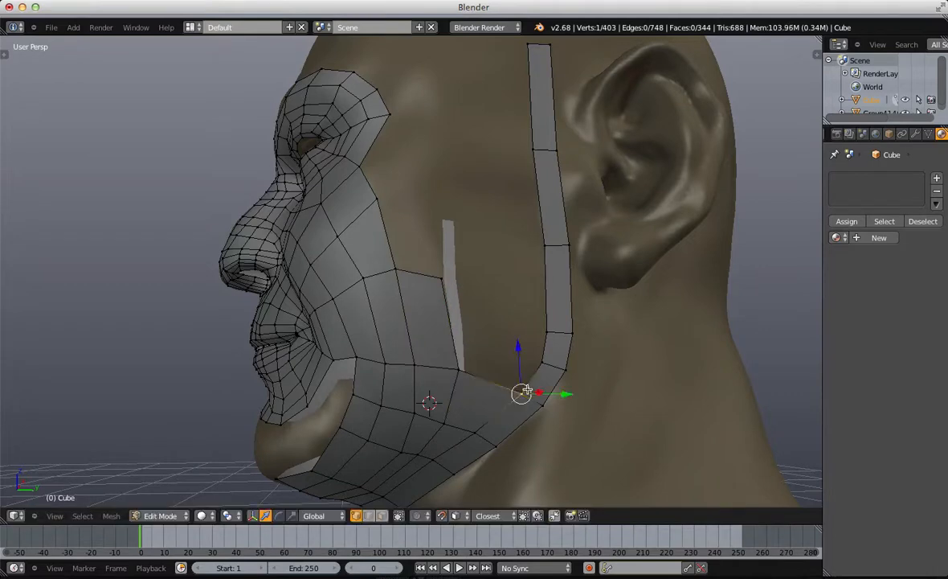
pyautogui.press('g')
pyautogui.click(522, 384)
# Step: Move the inner vertex of the strip at the jaw angle upward
pyautogui.rightClick(544, 361)
pyautogui.keyDown('shift'); pyautogui.rightClick(549, 331); pyautogui.keyUp('shift')
pyautogui.press('g')
pyautogui.click(545, 313)
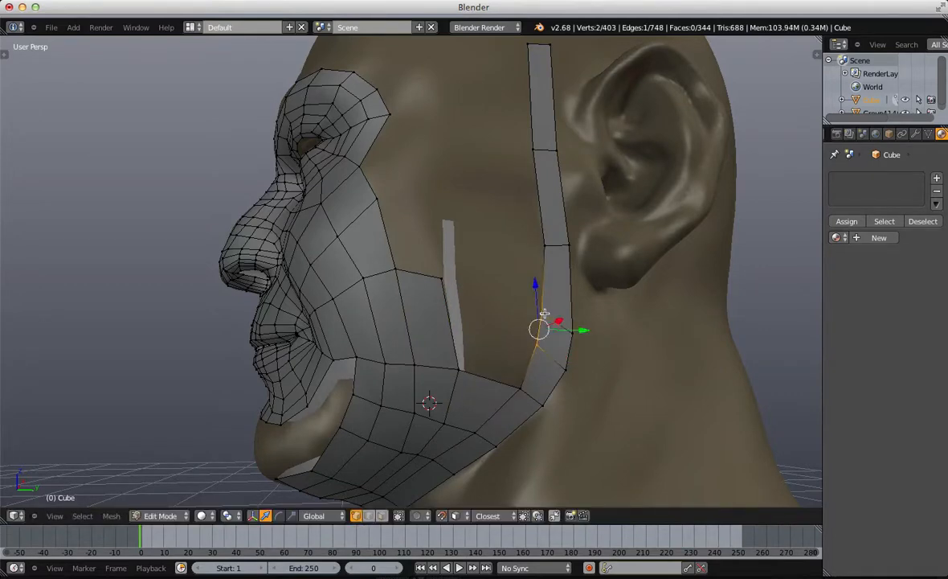
# Step: Move and rotate the strip's crosswise edge below the earlobe, and delete that edge loop
pyautogui.press('a')
pyautogui.moveTo(545, 314)
pyautogui.mouseDown(button='middle')
pyautogui.moveTo(500, 332)
pyautogui.moveTo(550, 332)
pyautogui.moveTo(484, 339)
pyautogui.moveTo(559, 328)
pyautogui.mouseUp(button='middle')
pyautogui.press('g')
pyautogui.click(606, 307)
pyautogui.press('r')
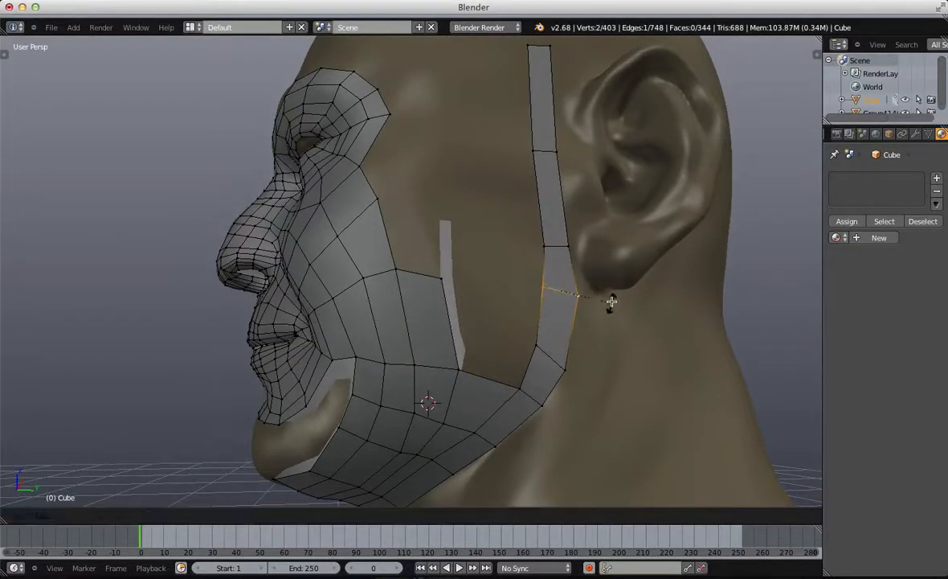
pyautogui.click(611, 302)
pyautogui.press('w')
pyautogui.press('x')
pyautogui.click(617, 213)
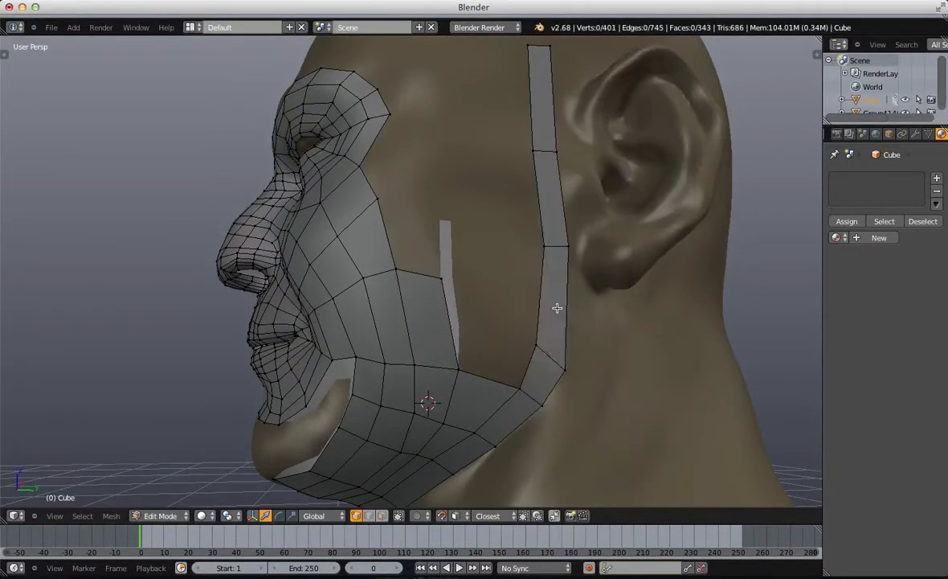
# Step: Move the remaining strip edge above the jaw angle up toward the earlobe and rotate it to fit the strip
pyautogui.press('r')
pyautogui.click(589, 329)
pyautogui.press('g')
pyautogui.click(596, 294)
pyautogui.press('t')
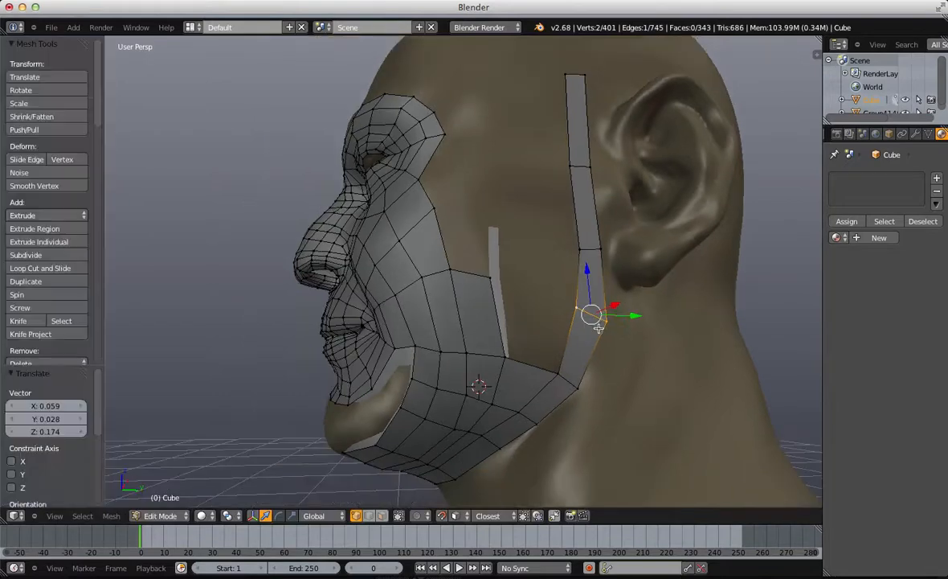
pyautogui.press('t')
pyautogui.press('r')
pyautogui.click(624, 331)
# Step: Select the row of three vertices across the outer cheek and move it slightly downward
pyautogui.press('a')
pyautogui.press('b')
pyautogui.moveTo(344, 260); pyautogui.dragTo(478, 309)
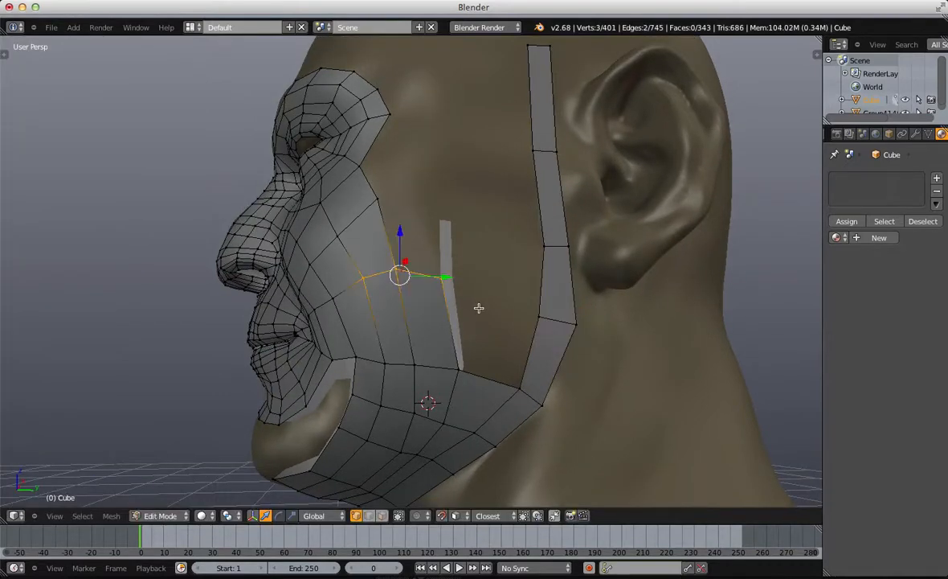
pyautogui.press('g')
pyautogui.click(478, 322)
# Step: Fill the quad between the cheek patch and the strip in front of the ear
pyautogui.rightClick(432, 292)
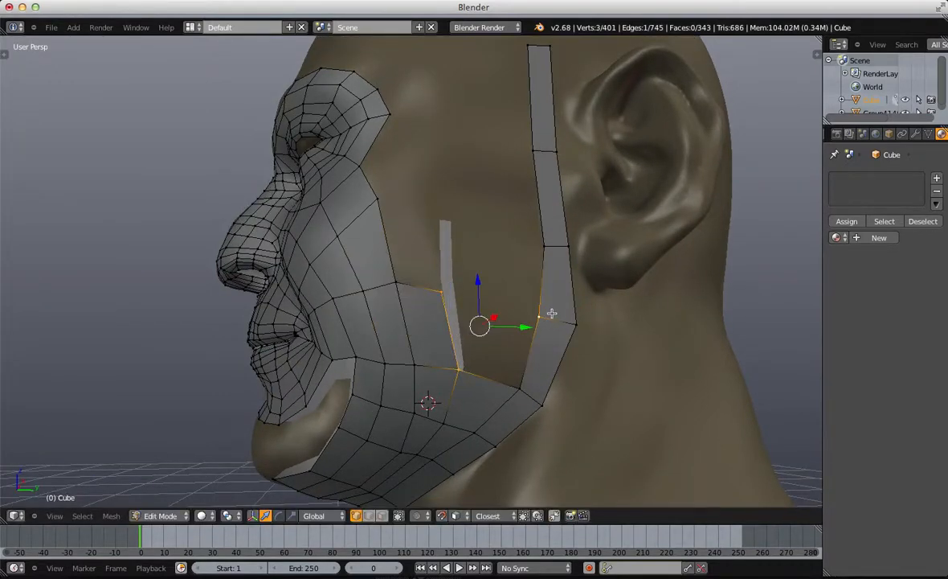
pyautogui.press('f')
pyautogui.press('a')
# Step: Move the upper and lower vertices between the cheek patch and the ear strip outward to even the quads
pyautogui.rightClick(443, 292)
pyautogui.press('g')
pyautogui.click(466, 291)
pyautogui.press('a')
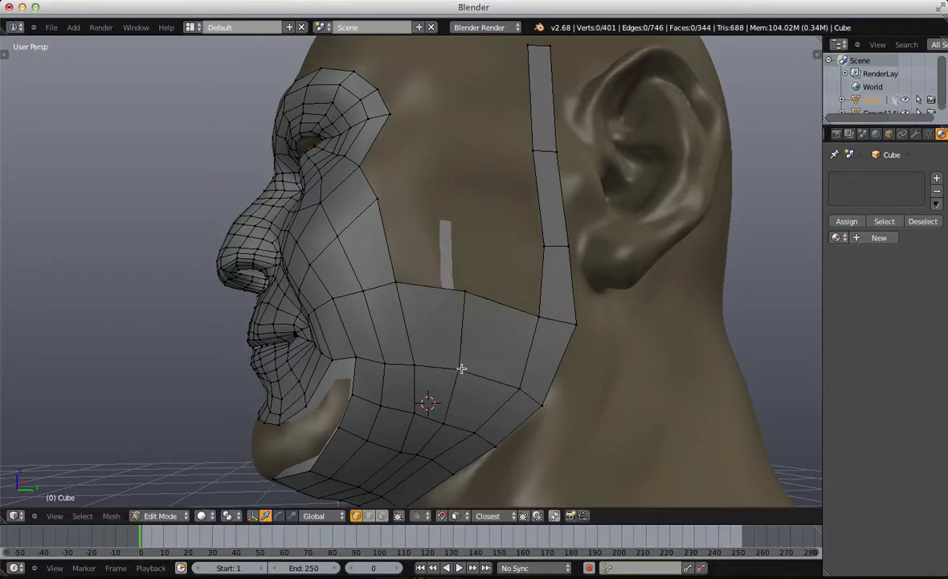
pyautogui.rightClick(464, 370)
pyautogui.press('g')
pyautogui.click(469, 378)
pyautogui.hotkey('ctrl', 'space')
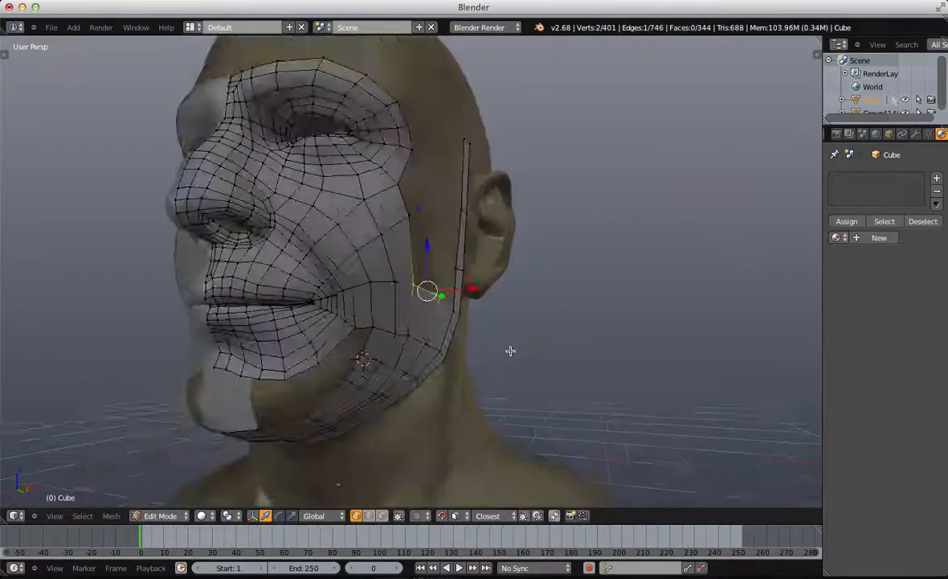
# Step: Slide the outermost inner edge loop along the underside of the jaw to even the face widths
pyautogui.scroll(2, 511, 347)
pyautogui.moveTo(377, 345); pyautogui.dragTo(441, 255, button='middle')
pyautogui.keyDown('alt'); pyautogui.rightClick(409, 382); pyautogui.keyUp('alt')
pyautogui.keyDown('alt'); pyautogui.rightClick(422, 392); pyautogui.keyUp('alt')
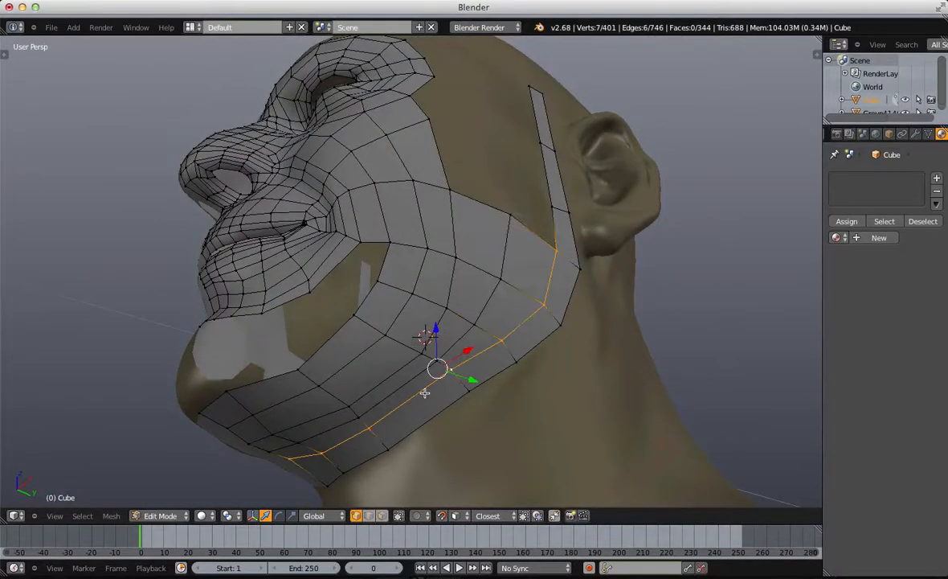
pyautogui.press('g')
pyautogui.press('g')
pyautogui.click(425, 393)
pyautogui.press('a')
# Step: Slide the edge loop running from the outer cheek down along the middle of the jaw
pyautogui.keyDown('alt'); pyautogui.rightClick(380, 376); pyautogui.keyUp('alt')
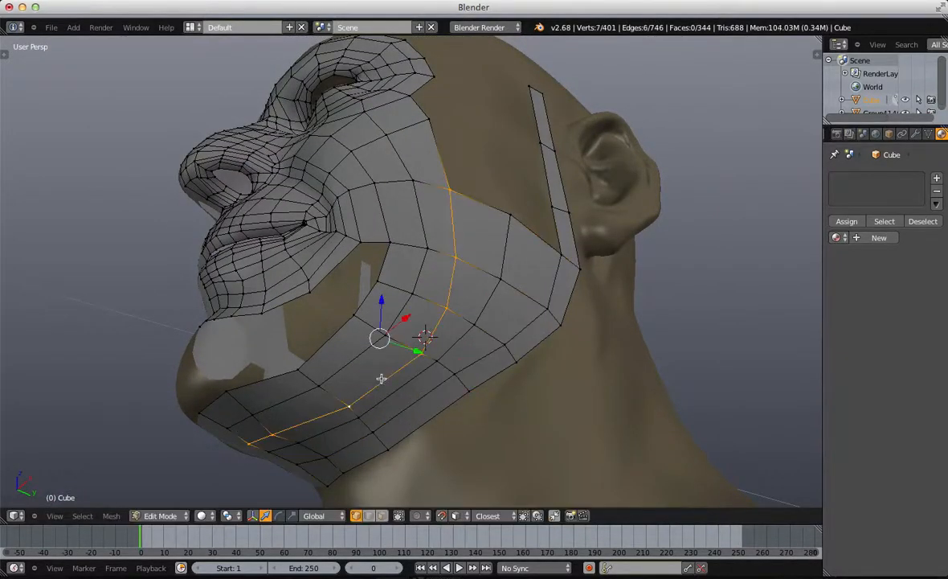
pyautogui.press('g')
pyautogui.press('g')
pyautogui.click(379, 378)
pyautogui.press('a')
# Step: Examine the cheek and jaw topology and the overall head from the front and side
pyautogui.scroll(2, 487, 201)
pyautogui.moveTo(487, 201); pyautogui.dragTo(407, 247, button='middle')
pyautogui.press('a')
pyautogui.press('a')
pyautogui.scroll(-2, 417, 239)
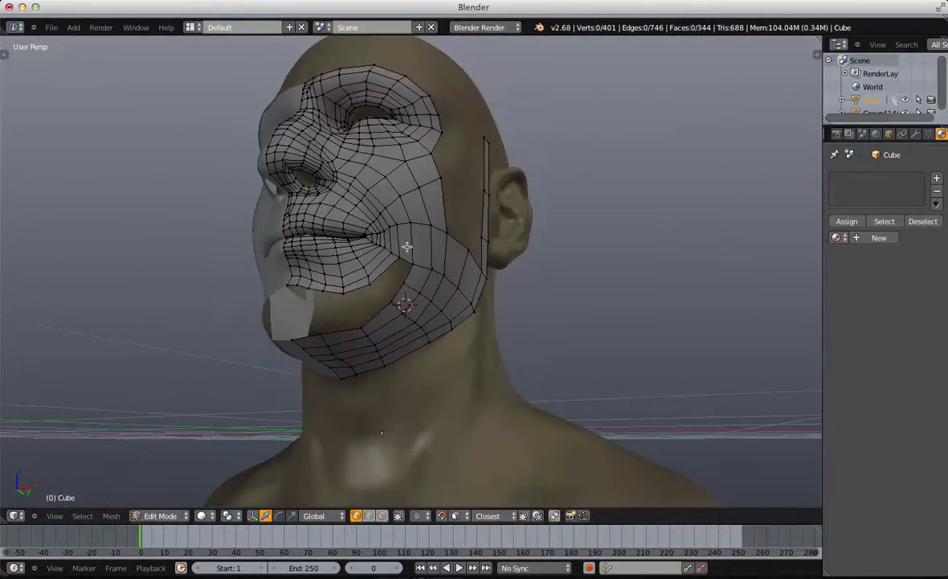
pyautogui.scroll(-5, 461, 336)
pyautogui.moveTo(298, 200); pyautogui.dragTo(426, 220, button='middle')
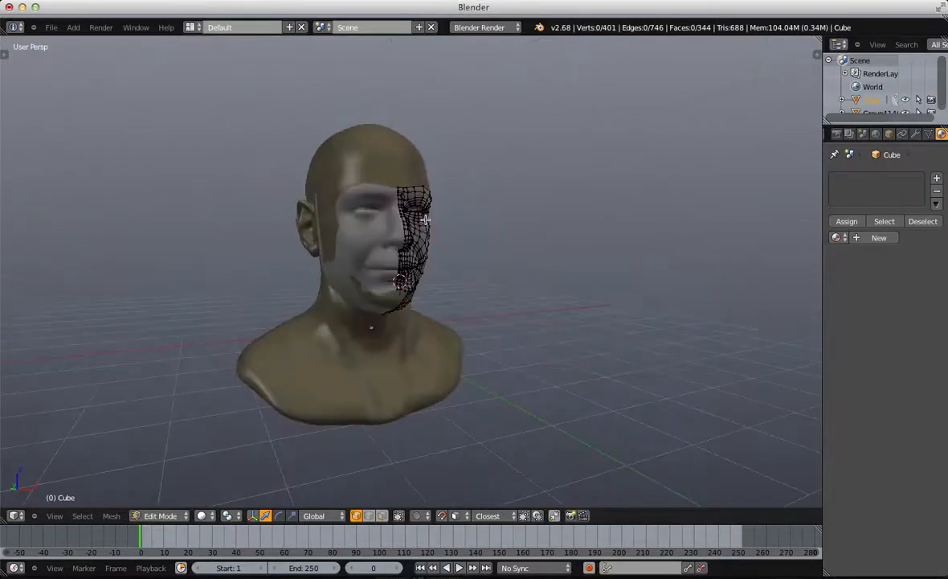
pyautogui.scroll(5, 426, 219)
pyautogui.moveTo(451, 273); pyautogui.dragTo(388, 247, button='middle')
pyautogui.scroll(4, 387, 247)
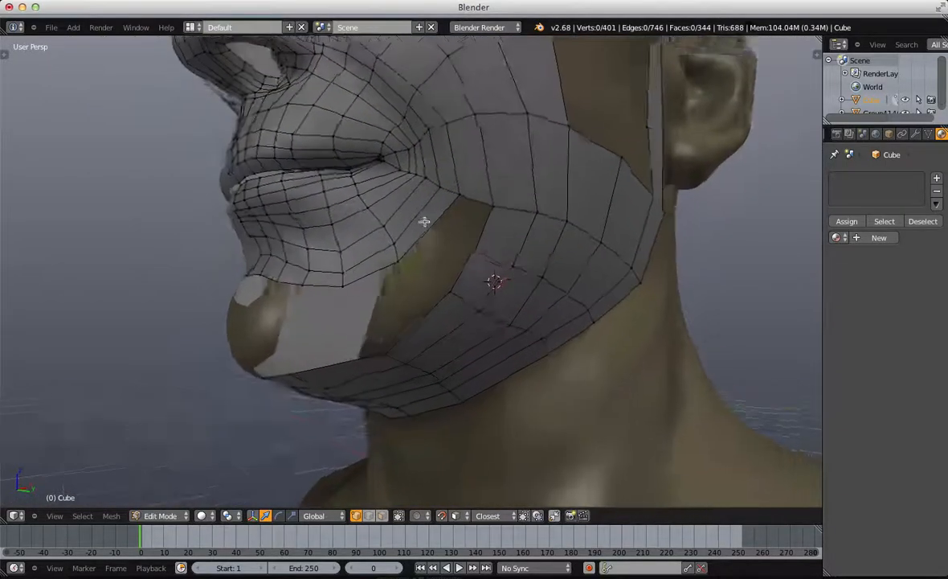
# Step: Add a loop cut through the faces below the mouth corner, running out to the edge of the chin gap
pyautogui.moveTo(425, 221); pyautogui.dragTo(442, 213, button='middle')
pyautogui.scroll(1, 436, 177)
pyautogui.hotkey('ctrl', 'r')
pyautogui.doubleClick(433, 207)
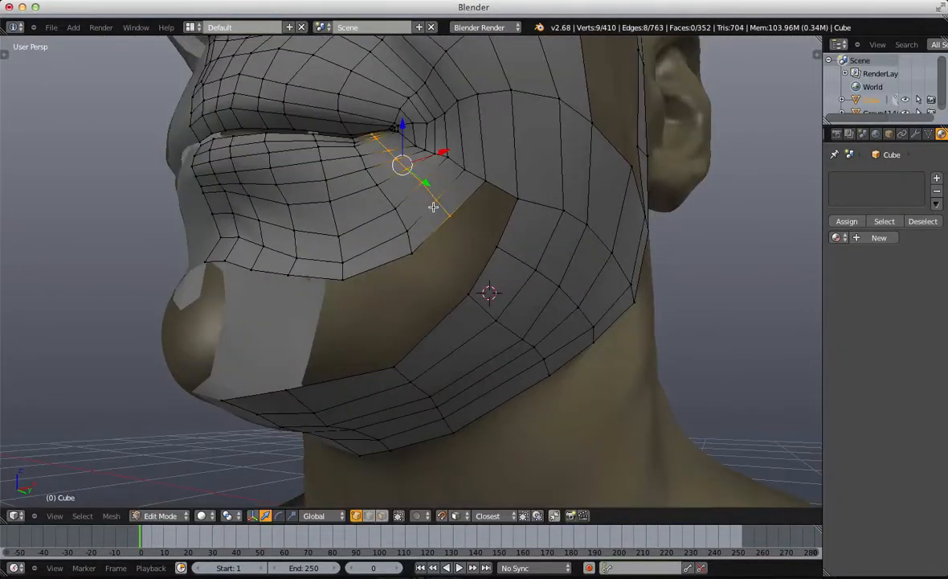
pyautogui.press('a')
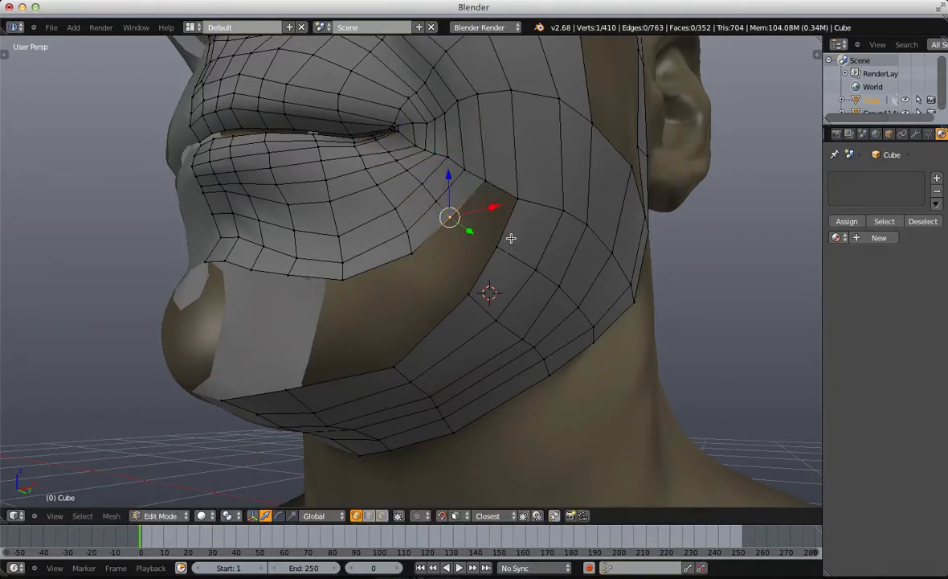
# Step: Fill the quad at the upper corner of the chin gap and move its lower vertex slightly outward
pyautogui.keyDown('shift'); pyautogui.rightClick(495, 188); pyautogui.keyUp('shift')
pyautogui.press('f')
pyautogui.press('a')
pyautogui.rightClick(458, 213)
pyautogui.press('g')
pyautogui.click(463, 217)
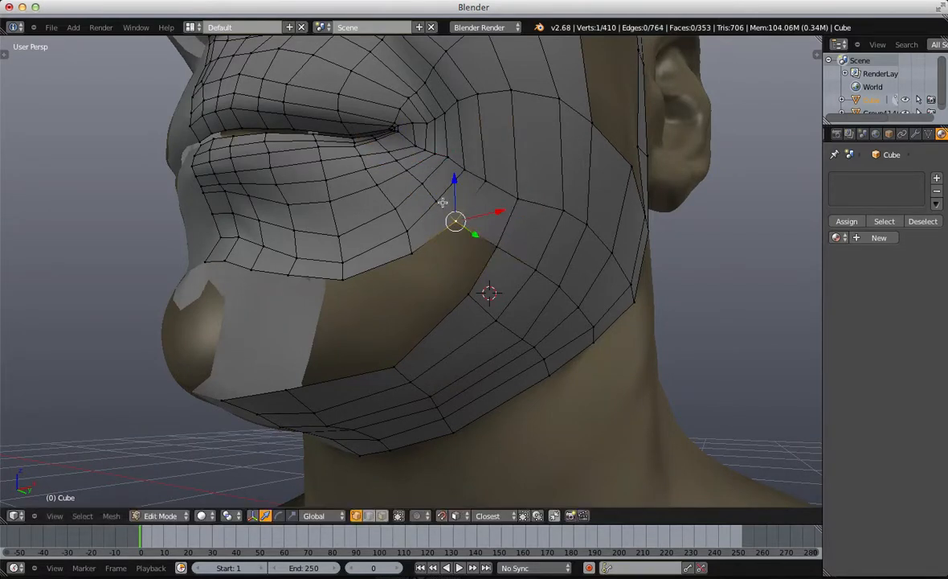
# Step: Fill two quads at the outer end of the chin gap and tighten the vertices of their open edge
pyautogui.rightClick(475, 239)
pyautogui.press('f')
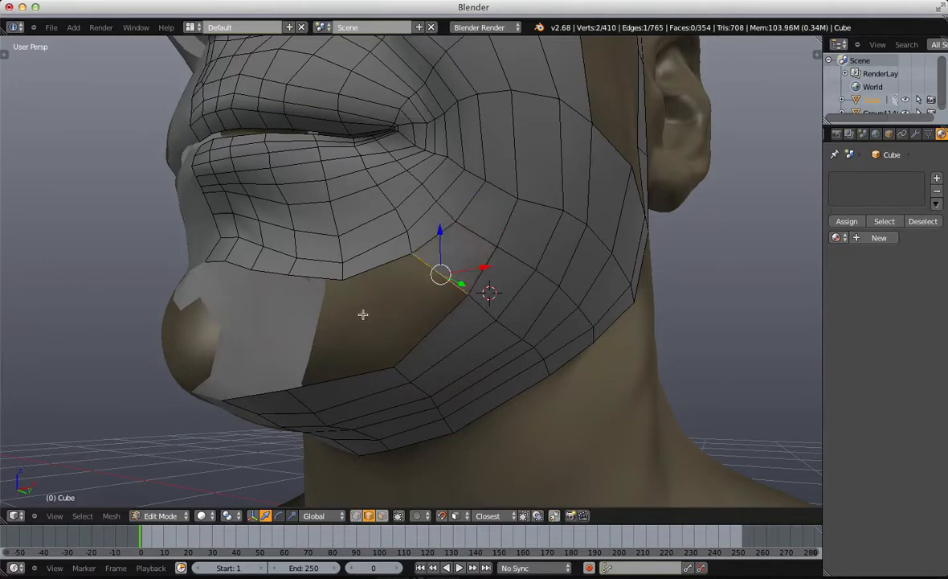
pyautogui.moveTo(362, 314); pyautogui.dragTo(507, 280, button='middle')
pyautogui.press('f')
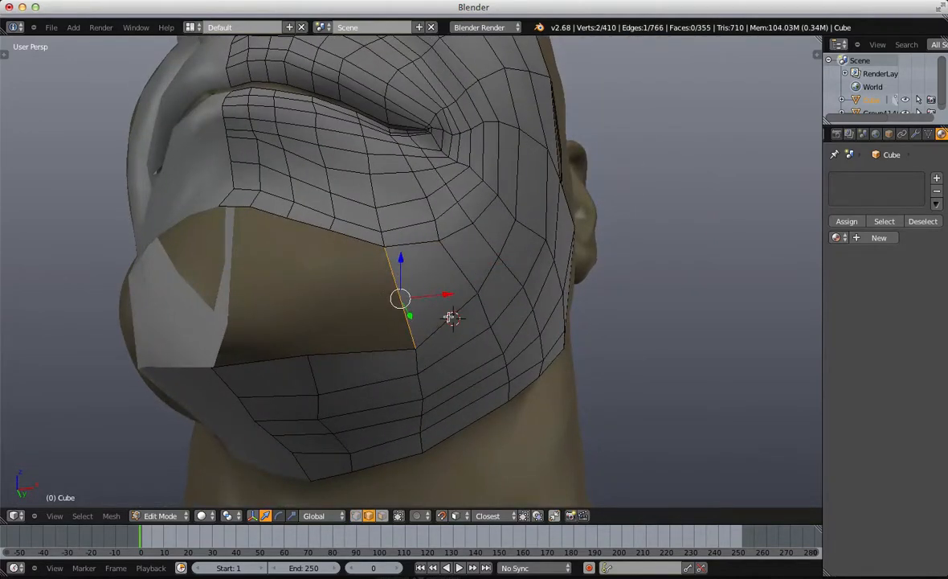
pyautogui.press('g')
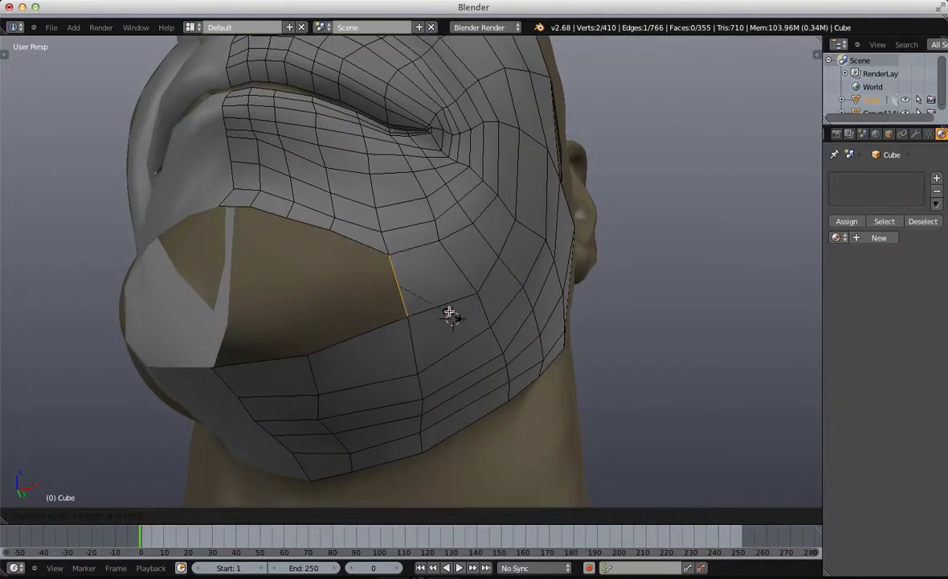
pyautogui.click(448, 314)
# Step: Fill one more quad inward along the chin gap and undo the extra fills beyond it
pyautogui.moveTo(448, 317); pyautogui.dragTo(320, 315, button='middle')
pyautogui.press('a')
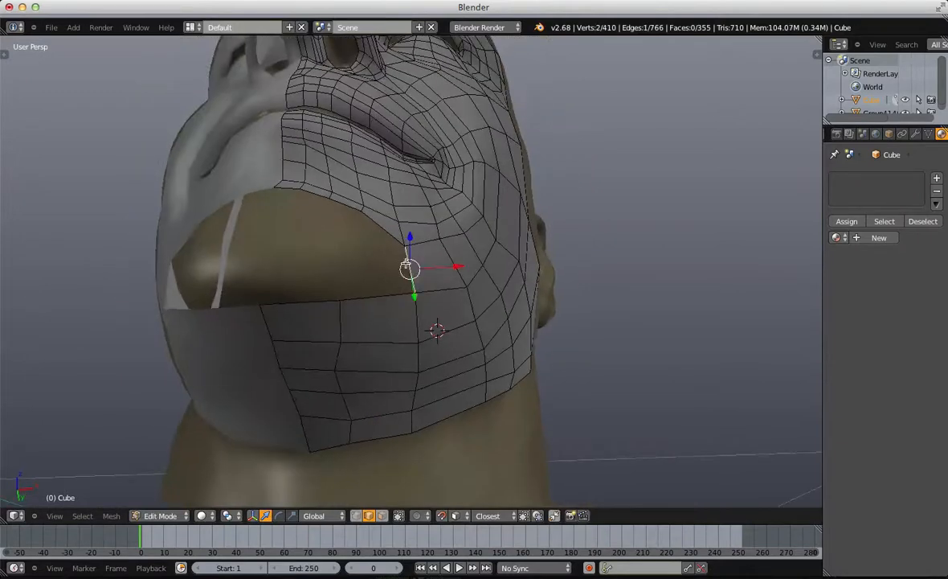
pyautogui.moveTo(406, 265); pyautogui.dragTo(375, 294, button='middle')
pyautogui.press('f')
pyautogui.moveTo(314, 311); pyautogui.dragTo(290, 288, button='middle')
pyautogui.press('f')
pyautogui.press('f')
pyautogui.hotkey('ctrl', 'z')
pyautogui.hotkey('ctrl', 'z')
# Step: Add two loop cuts through the strip under the chin and close the remaining chin gap with three quads
pyautogui.hotkey('ctrl', 'r')
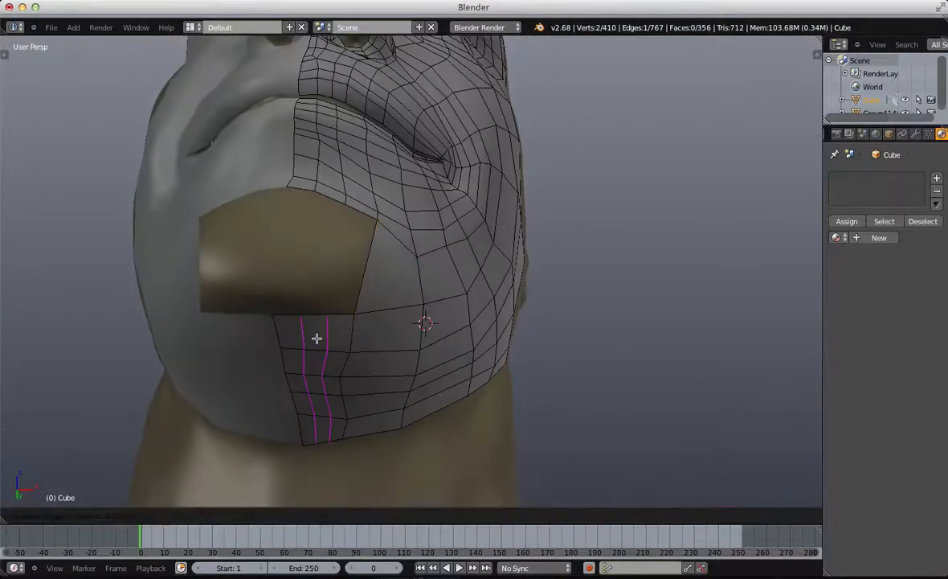
pyautogui.click(317, 338)
pyautogui.rightClick(364, 275)
pyautogui.press('f')
pyautogui.press('f')
pyautogui.press('f')
# Step: Select the front chin patch beside the mirror line and smooth the mesh there in Sculpt Mode
pyautogui.moveTo(328, 331); pyautogui.dragTo(320, 249, button='middle')
pyautogui.hotkey('ctrl', 'Tab')
pyautogui.click(319, 246)
pyautogui.press('a')
pyautogui.press('b')
pyautogui.moveTo(246, 228); pyautogui.dragTo(359, 454)
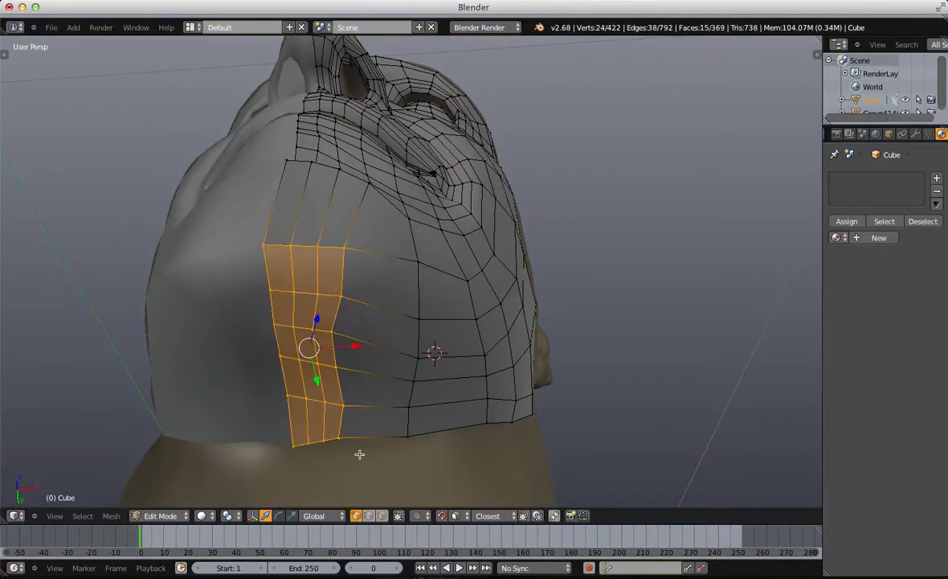
pyautogui.click(146, 516)
pyautogui.click(162, 473)
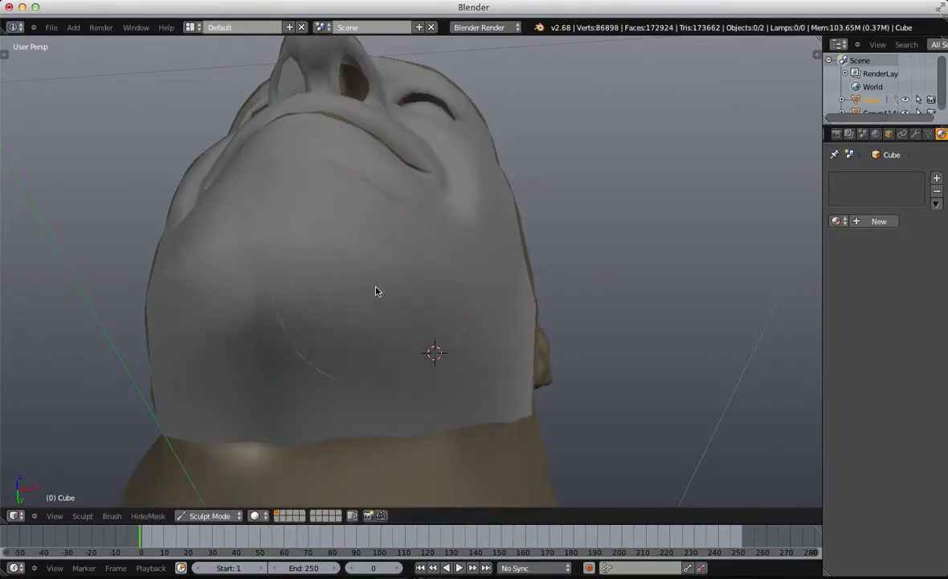
pyautogui.scroll(-2, 326, 391)
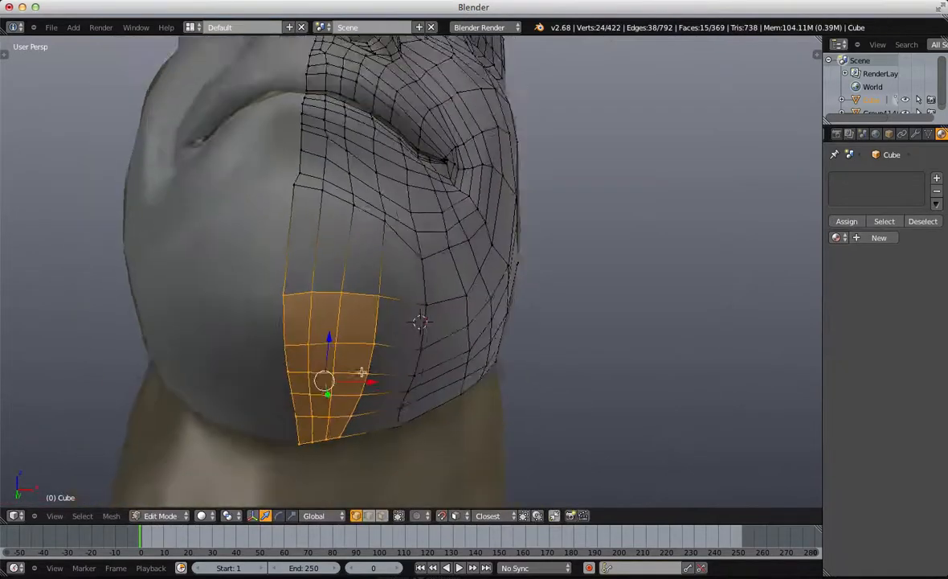
# Step: Move the vertex pair at the lower rim beside the chin patch outward and rotate it to follow the edge flow
pyautogui.moveTo(417, 313); pyautogui.dragTo(348, 402, button='middle')
pyautogui.press('a')
pyautogui.press('b')
pyautogui.moveTo(350, 378); pyautogui.dragTo(391, 451)
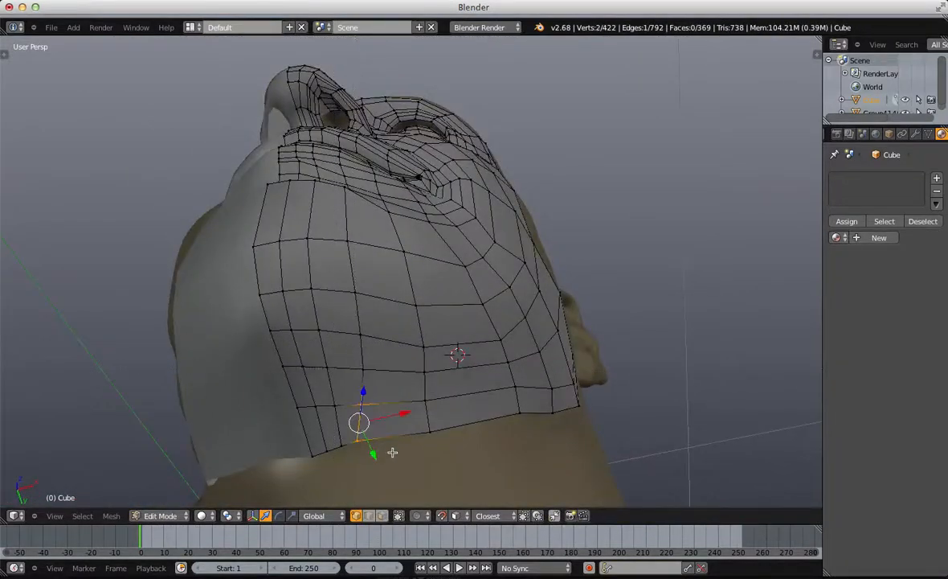
pyautogui.press('g')
pyautogui.click(416, 448)
pyautogui.press('r')
pyautogui.click(426, 428)
# Step: Move the next vertex pair along the lower jaw rim outward and rotate it to match the neighbouring edges
pyautogui.press('a')
pyautogui.press('b')
pyautogui.moveTo(408, 386); pyautogui.dragTo(457, 451)
pyautogui.press('g')
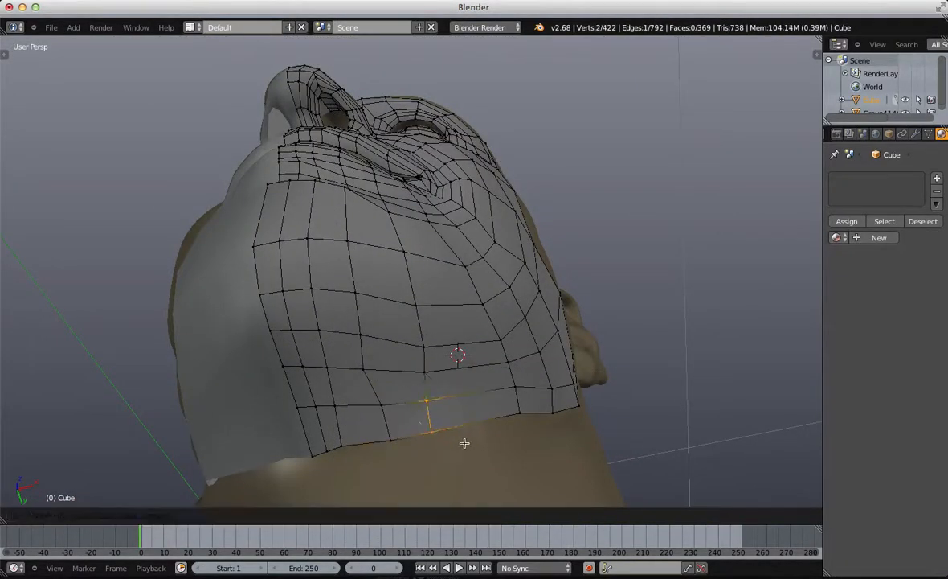
pyautogui.click(485, 433)
pyautogui.press('r')
pyautogui.click(495, 420)
pyautogui.press('g')
pyautogui.click(492, 429)
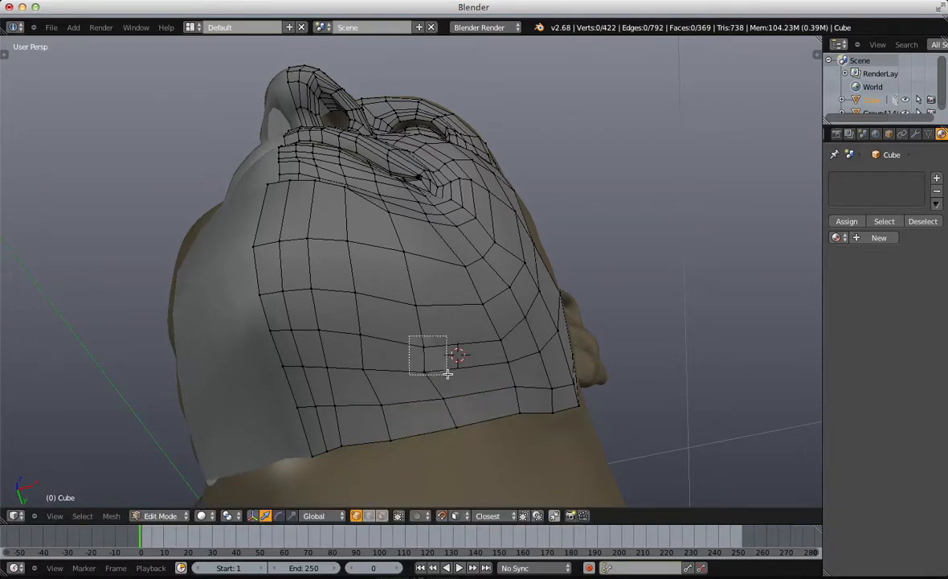
# Step: Shift the vertex pairs in the middle rows under the jaw outward to straighten their columns
pyautogui.moveTo(447, 374); pyautogui.dragTo(448, 375)
pyautogui.press('g')
pyautogui.moveTo(376, 368); pyautogui.dragTo(377, 368)
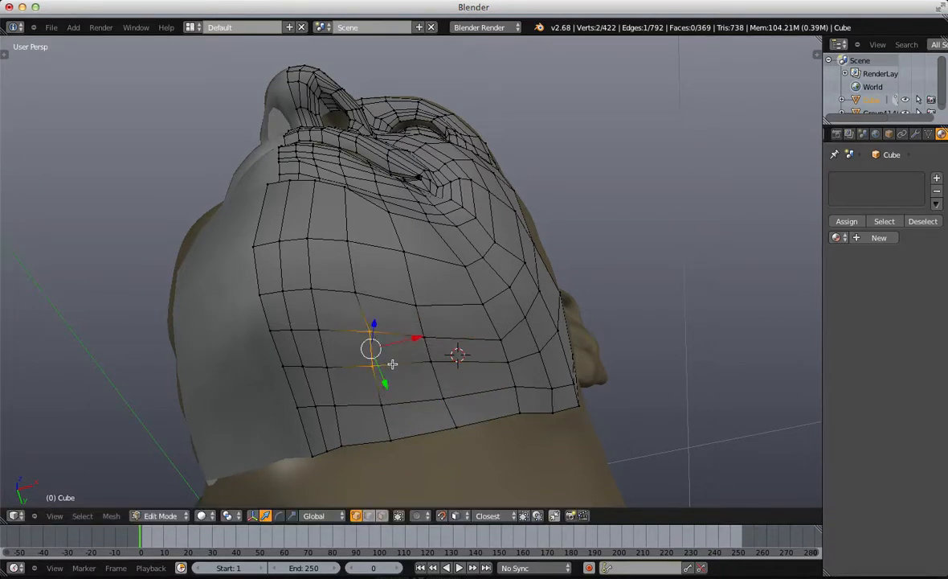
# Step: Try dissolving the block of faces under the chin into a single face
pyautogui.moveTo(414, 362); pyautogui.dragTo(326, 280, button='middle')
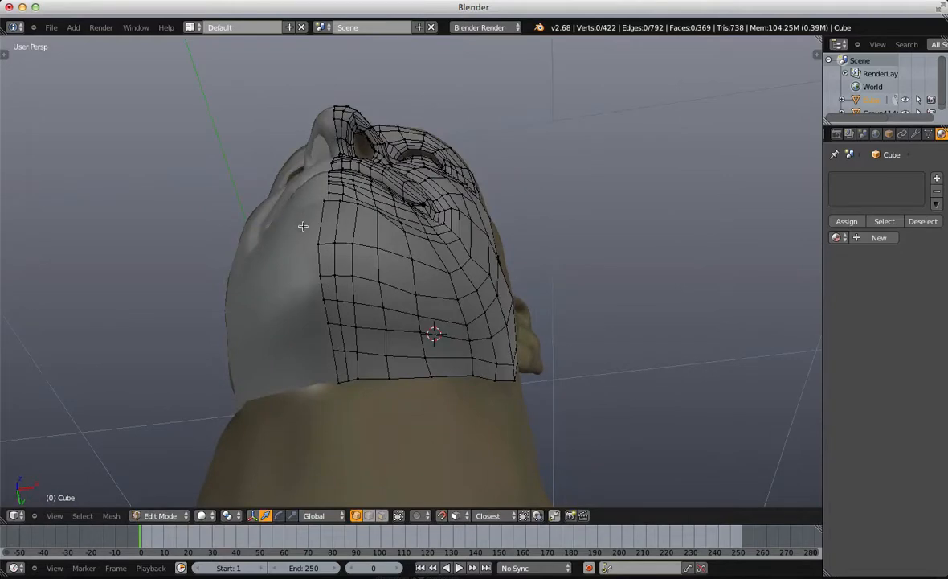
pyautogui.moveTo(444, 338)
pyautogui.keyDown('ctrl'); pyautogui.mouseDown()
pyautogui.moveTo(307, 408)
pyautogui.moveTo(310, 241)
pyautogui.mouseUp(); pyautogui.keyUp('ctrl')
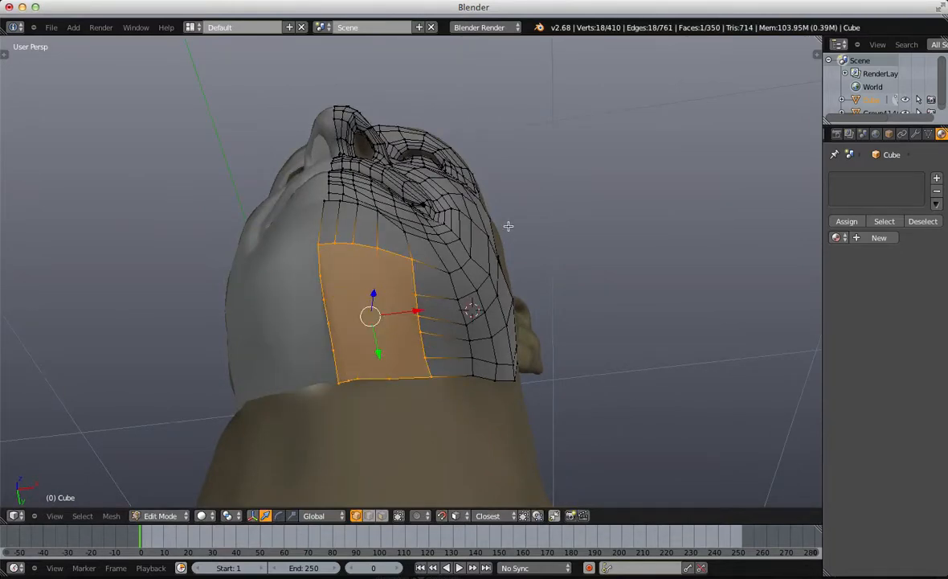
pyautogui.moveTo(508, 226); pyautogui.dragTo(493, 270, button='middle')
pyautogui.hotkey('ctrl', 'z')
pyautogui.moveTo(451, 314); pyautogui.dragTo(328, 324, button='middle')
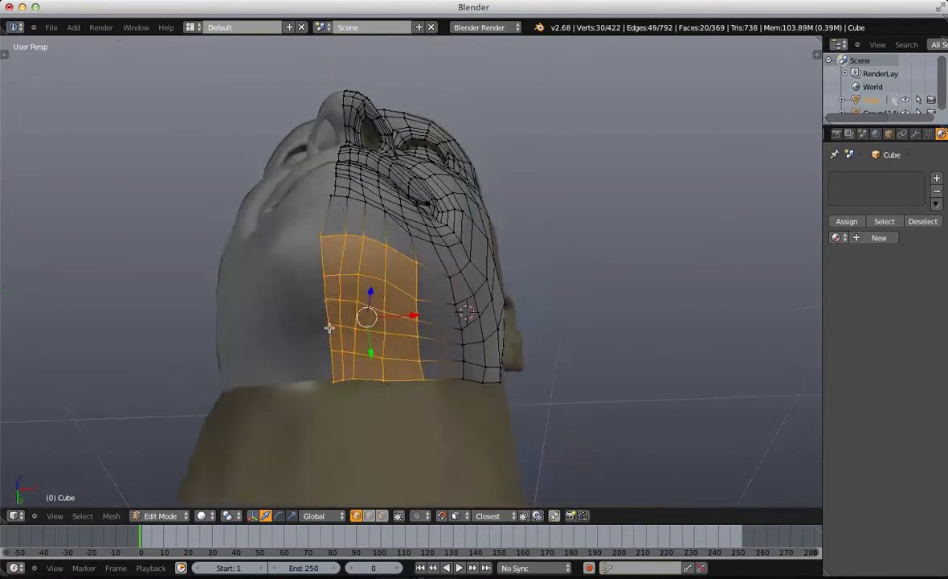
pyautogui.press('a')
# Step: Add an edge loop running from the nose bridge across the cheek and around the mouth to the chin
pyautogui.moveTo(325, 265); pyautogui.dragTo(307, 276, button='middle')
pyautogui.moveTo(307, 276); pyautogui.dragTo(345, 291)
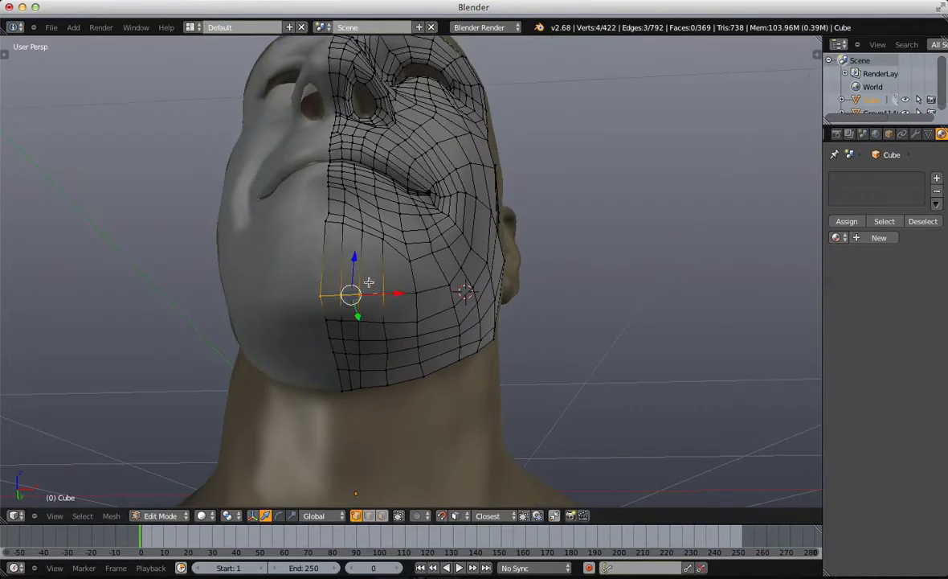
pyautogui.moveTo(368, 282)
pyautogui.mouseDown(button='middle')
pyautogui.moveTo(309, 300)
pyautogui.moveTo(354, 271)
pyautogui.mouseUp(button='middle')
pyautogui.keyDown('alt'); pyautogui.rightClick(435, 161); pyautogui.keyUp('alt')
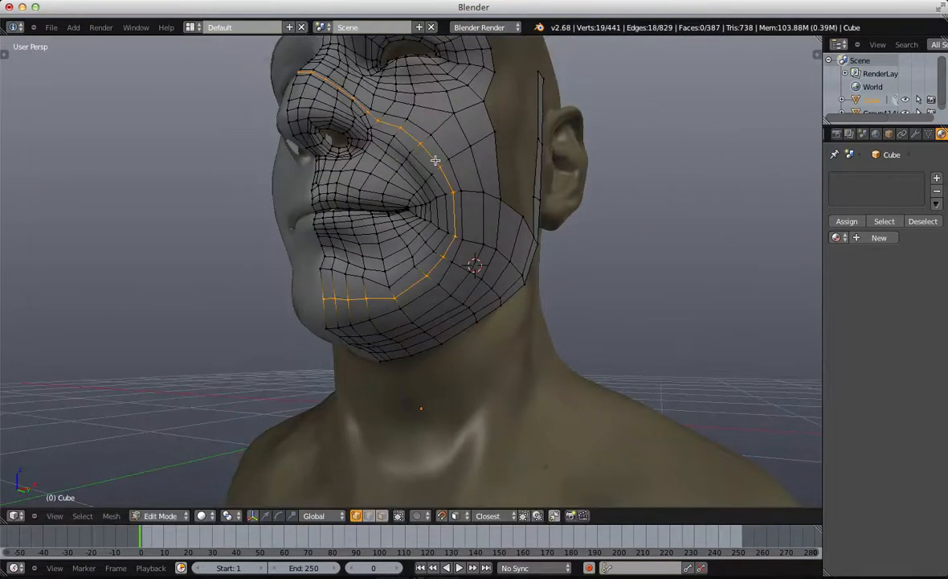
pyautogui.press('a')
# Step: Select the new loop's four vertices across the front of the chin and slide them downward
pyautogui.moveTo(250, 377); pyautogui.dragTo(281, 280, button='middle')
pyautogui.press('b')
pyautogui.moveTo(303, 277); pyautogui.dragTo(373, 304)
pyautogui.press('a')
pyautogui.moveTo(373, 303); pyautogui.dragTo(290, 360, button='middle')
pyautogui.press('b')
pyautogui.moveTo(261, 335); pyautogui.dragTo(364, 372)
pyautogui.press('a')
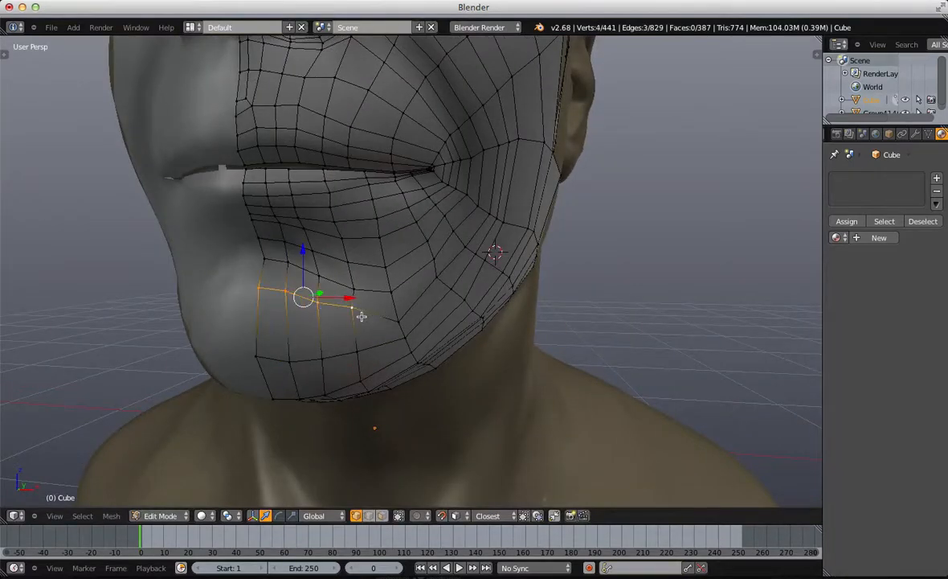
pyautogui.press('g')
pyautogui.press('g')
pyautogui.click(362, 318)
# Step: Move the vertex at the outer side of the chin slightly upward
pyautogui.rightClick(398, 320)
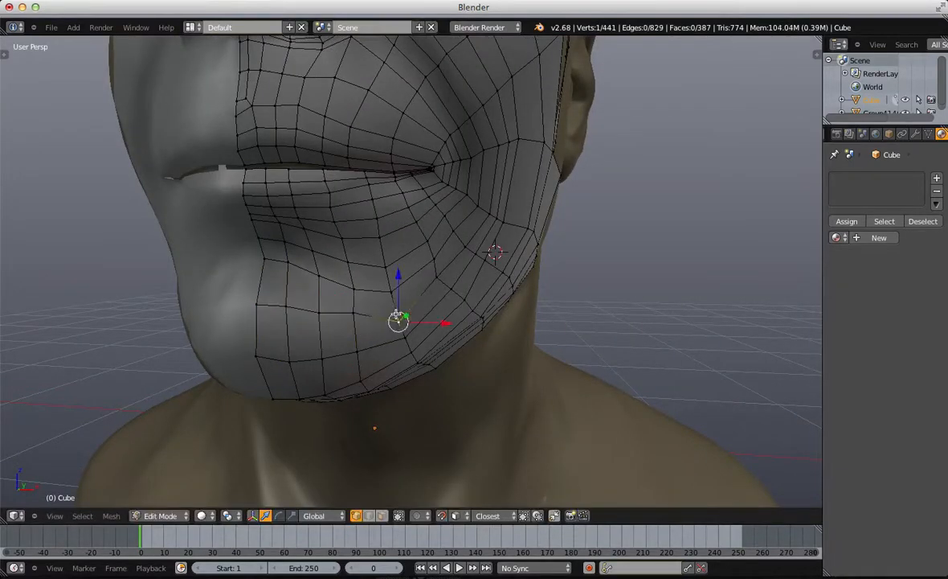
pyautogui.press('g')
pyautogui.click(396, 308)
pyautogui.press('a')
# Step: Move the two four-vertex rows across the lower chin upward to even out the quad spacing
pyautogui.moveTo(392, 305); pyautogui.dragTo(270, 253, button='middle')
pyautogui.press('b')
pyautogui.moveTo(254, 264); pyautogui.dragTo(374, 284)
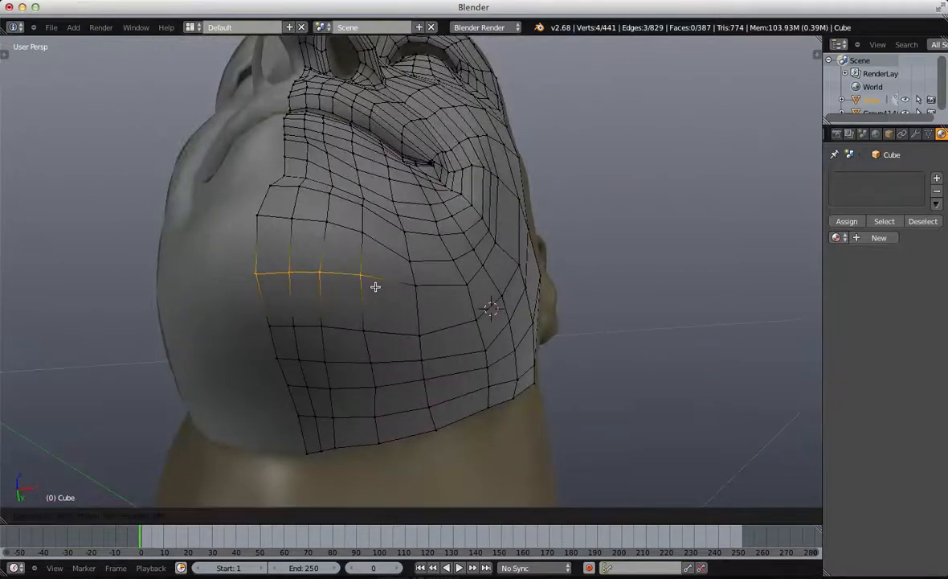
pyautogui.press('a')
pyautogui.press('g')
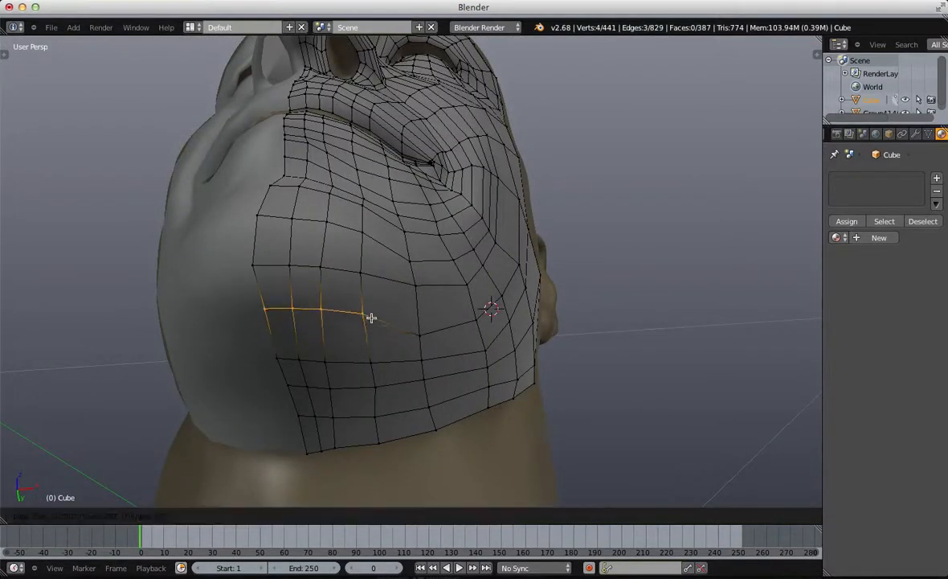
pyautogui.click(370, 325)
# Step: Nudge the jaw vertices beside the chin rows upward so the rows continue smoothly along the jaw
pyautogui.press('a')
pyautogui.press('b')
pyautogui.moveTo(395, 316); pyautogui.dragTo(442, 347)
pyautogui.press('g')
pyautogui.click(463, 314)
pyautogui.press('a')
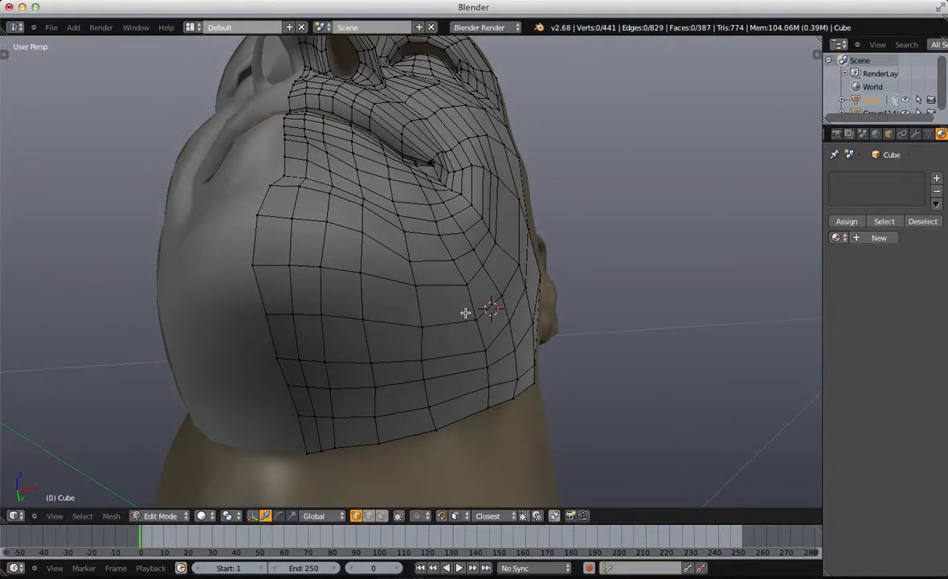
pyautogui.moveTo(470, 310); pyautogui.dragTo(412, 347, button='middle')
pyautogui.press('g')
pyautogui.click(439, 294)
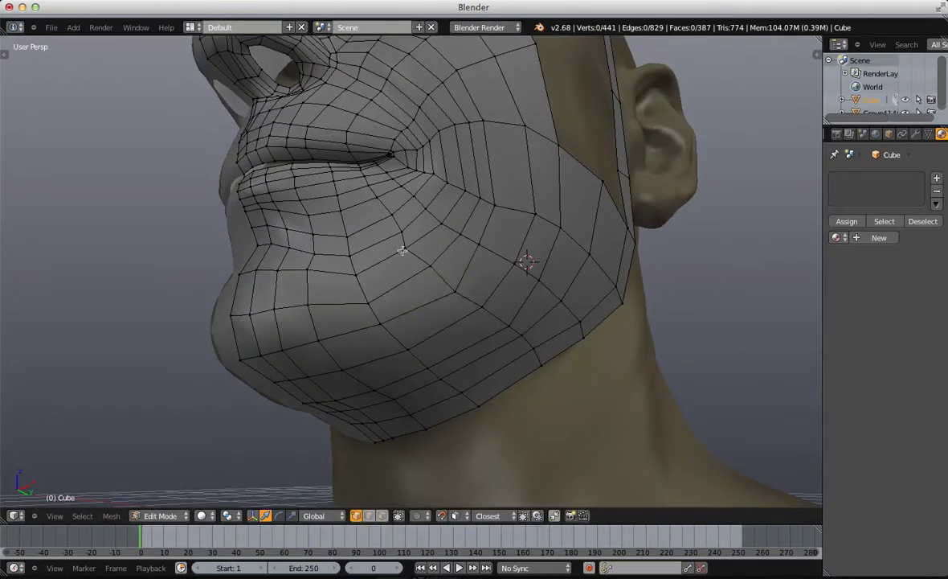
# Step: Select the nose-to-cheek edge loop without its chin and lower jaw part and slide it outward across the cheek
pyautogui.moveTo(441, 204); pyautogui.dragTo(348, 377, button='middle')
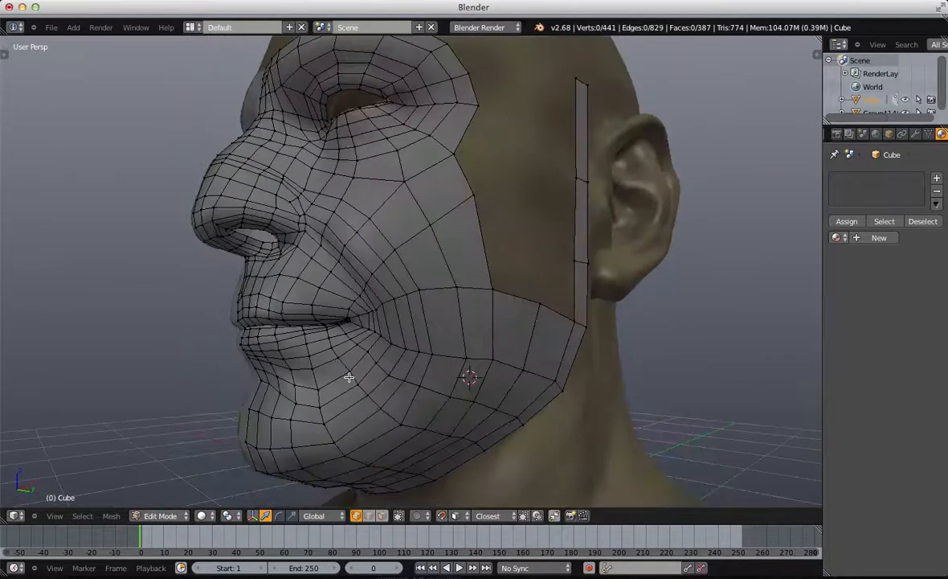
pyautogui.keyDown('alt'); pyautogui.rightClick(407, 270); pyautogui.keyUp('alt')
pyautogui.scroll(-2, 409, 271)
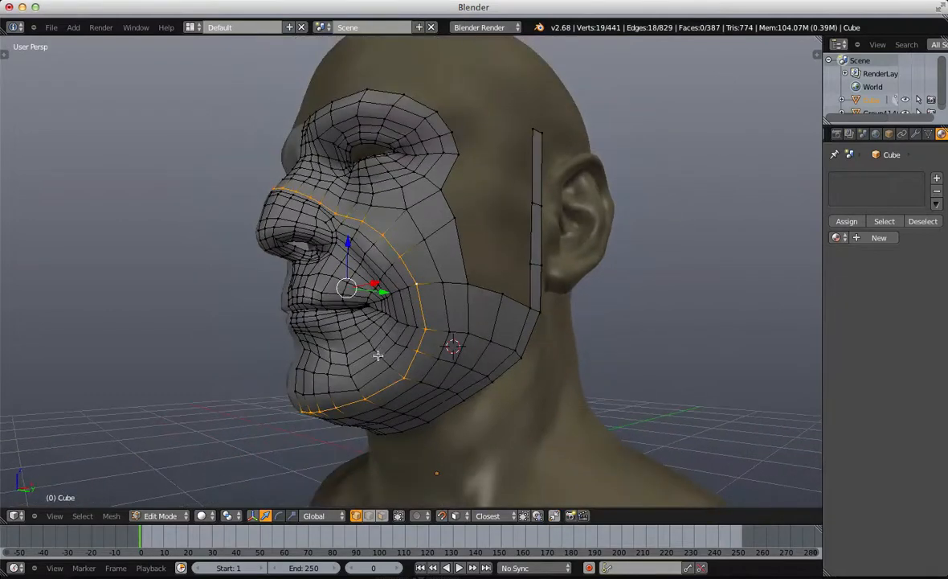
pyautogui.press('b')
pyautogui.moveTo(221, 358); pyautogui.dragTo(462, 447)
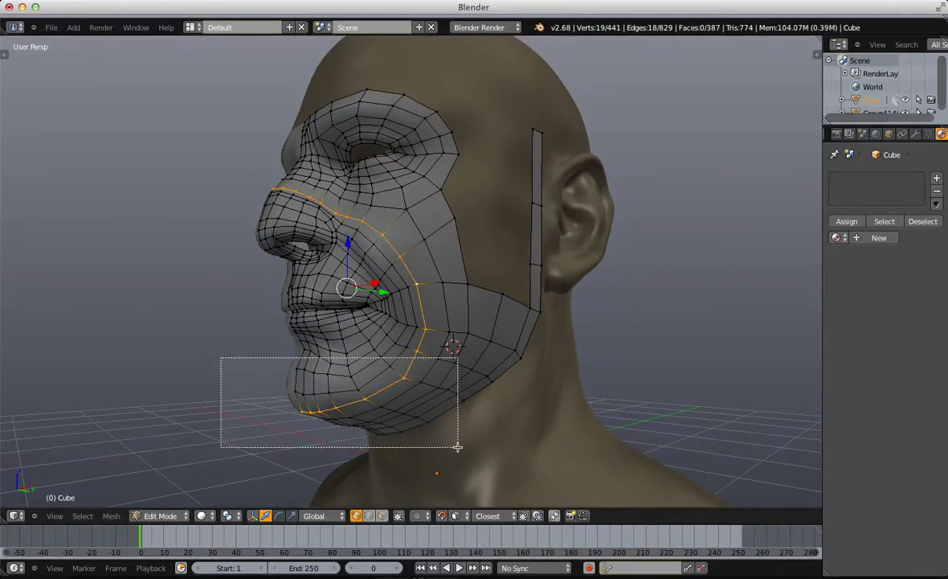
pyautogui.moveTo(457, 446); pyautogui.dragTo(457, 447, button='middle')
pyautogui.scroll(1, 397, 255)
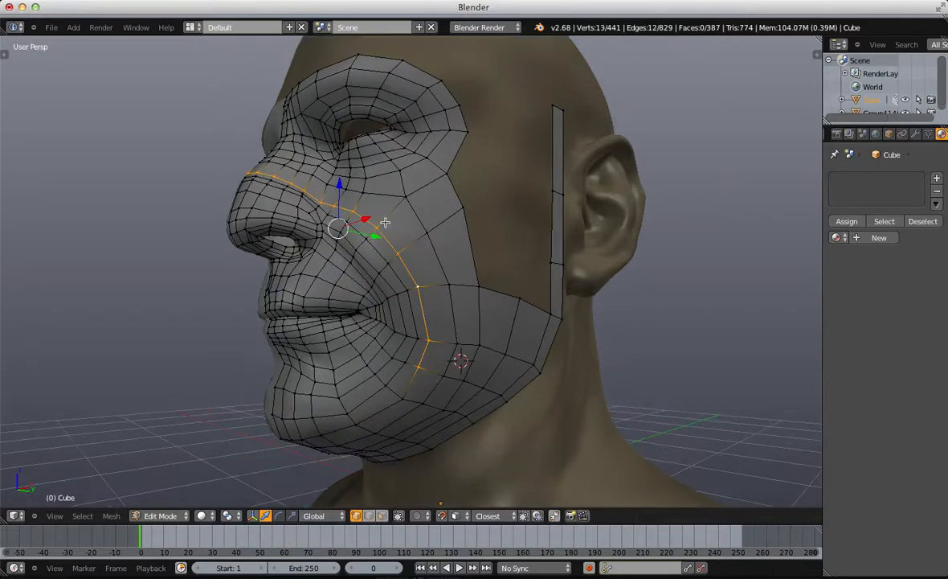
pyautogui.press('g')
pyautogui.press('g')
pyautogui.rightClick(393, 215)
# Step: Move the upper cheek vertices near the open edge outward to widen the cheek quads
pyautogui.rightClick(428, 233)
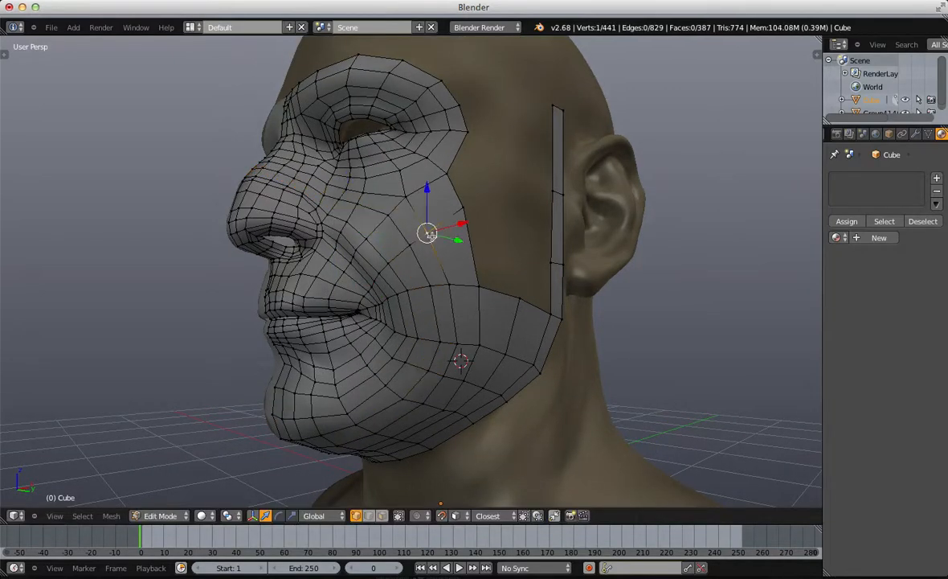
pyautogui.press('g')
pyautogui.click(481, 206)
pyautogui.press('a')
pyautogui.rightClick(418, 202)
pyautogui.press('g')
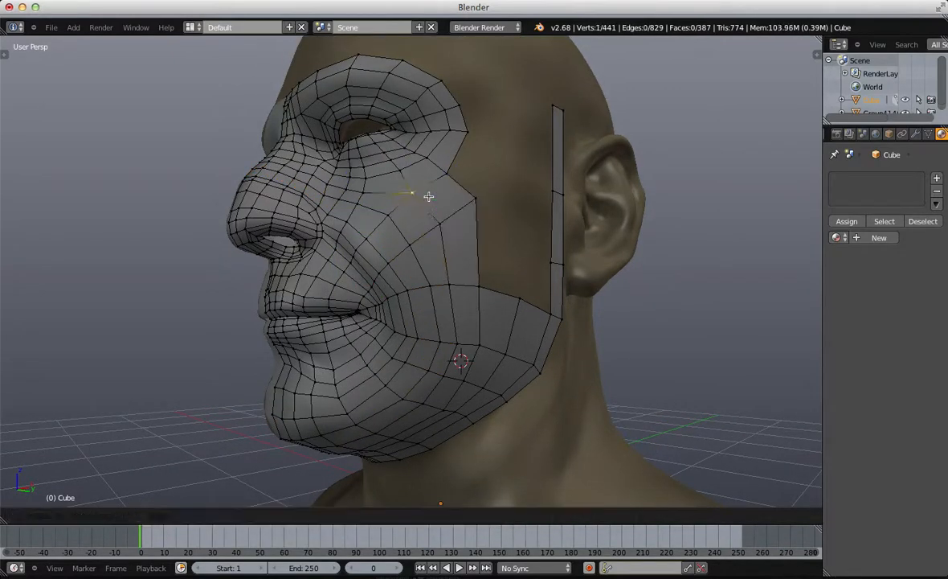
pyautogui.click(427, 197)
# Step: Move the vertex pair where the outer cheek meets the upper jaw row outward toward the ear
pyautogui.press('a')
pyautogui.press('b')
pyautogui.moveTo(445, 261); pyautogui.dragTo(491, 295)
pyautogui.press('g')
pyautogui.click(505, 297)
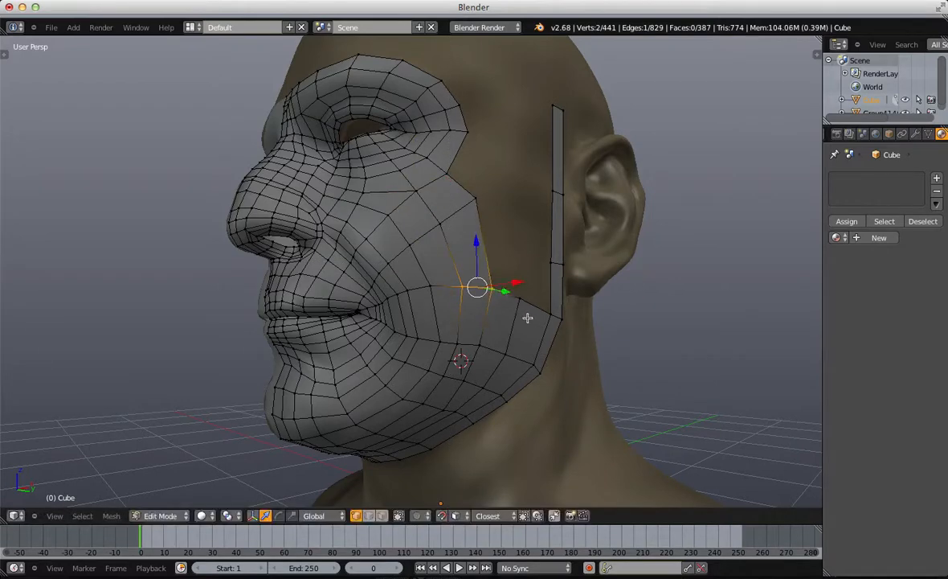
# Step: Move the open-edge vertex between the cheek corner and the ear strip closer to the ear
pyautogui.moveTo(527, 318); pyautogui.dragTo(483, 326, button='middle')
pyautogui.rightClick(533, 299)
pyautogui.press('g')
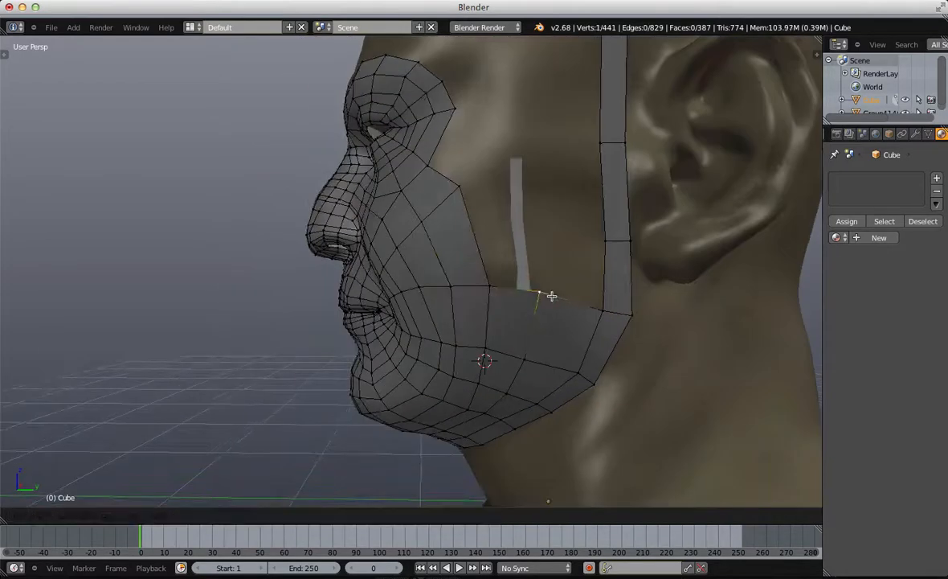
pyautogui.click(554, 299)
pyautogui.press('a')
# Step: Adjust the vertex pair in the jaw row below the open edge to even out the surrounding quads
pyautogui.moveTo(559, 371); pyautogui.dragTo(525, 338, button='middle')
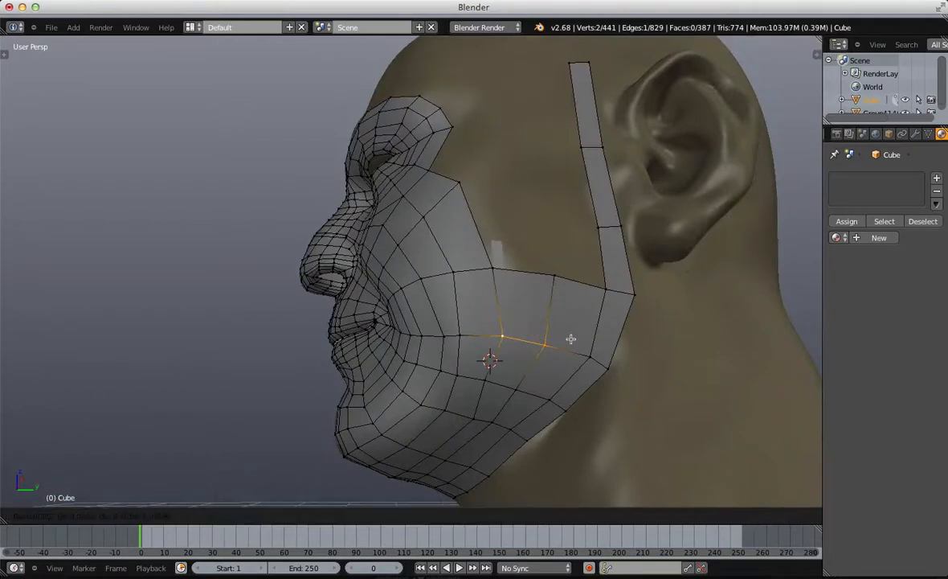
pyautogui.press('a')
pyautogui.press('a')
# Step: Shift the vertex pair in the middle of the lower cheek outward and reposition a vertex in the row below
pyautogui.moveTo(530, 385); pyautogui.dragTo(475, 396, button='middle')
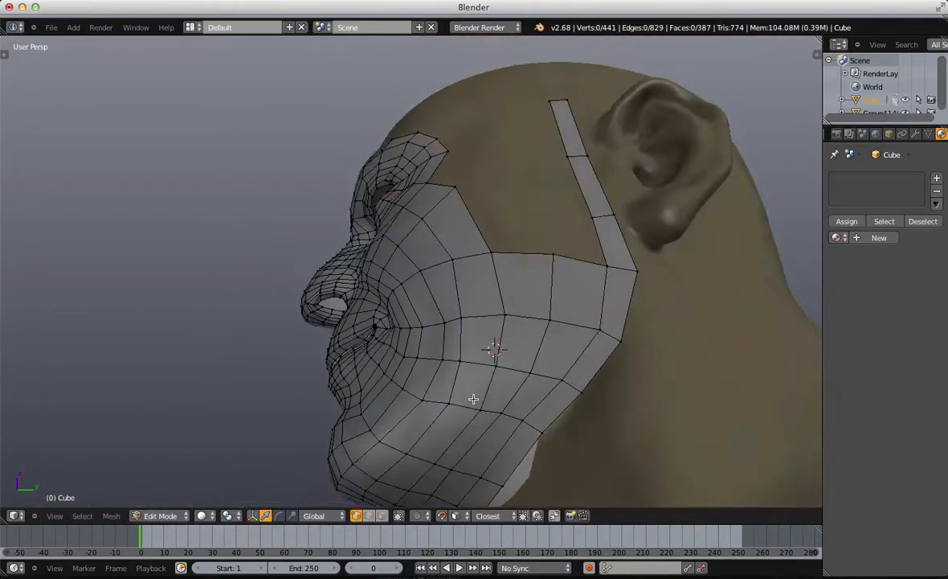
pyautogui.press('b')
pyautogui.moveTo(452, 307); pyautogui.dragTo(480, 404)
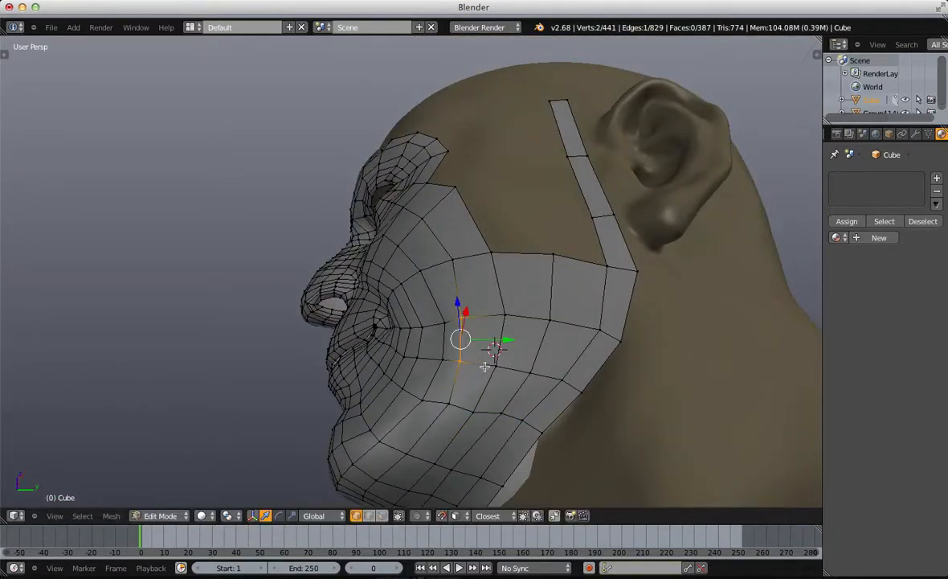
pyautogui.press('g')
pyautogui.click(494, 366)
pyautogui.press('g')
pyautogui.click(482, 391)
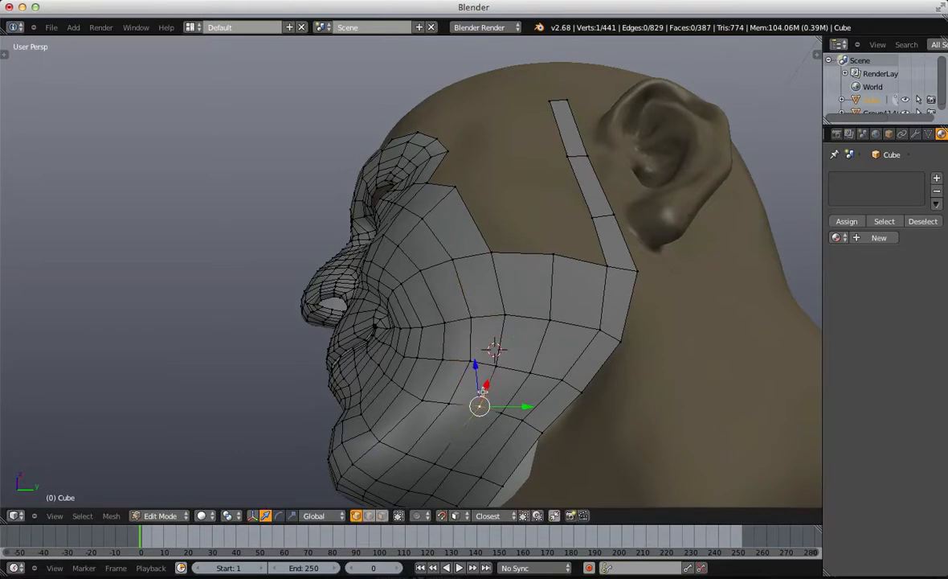
# Step: Reposition two vertices on the upper cheek, near the open edge below the eye, to even out the quads
pyautogui.moveTo(535, 219); pyautogui.dragTo(565, 263, button='middle')
pyautogui.rightClick(449, 210)
pyautogui.press('g')
pyautogui.click(442, 222)
pyautogui.press('a')
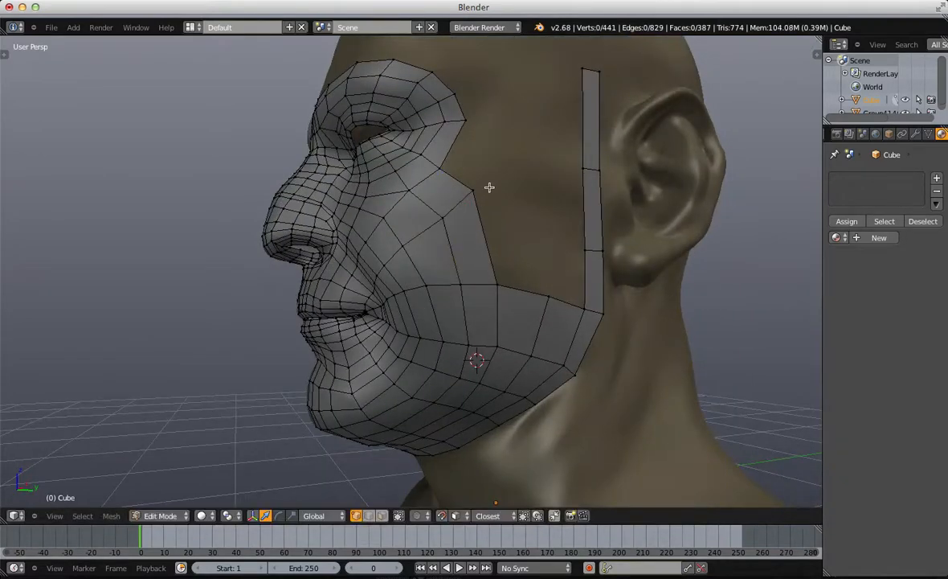
pyautogui.rightClick(486, 191)
pyautogui.press('g')
pyautogui.click(482, 197)
pyautogui.press('a')
# Step: Add an edge loop running from the mouth corner across the upper cheek to its open edge
pyautogui.moveTo(482, 197); pyautogui.dragTo(448, 295, button='middle')
pyautogui.scroll(2, 428, 281)
pyautogui.hotkey('ctrl', 'r')
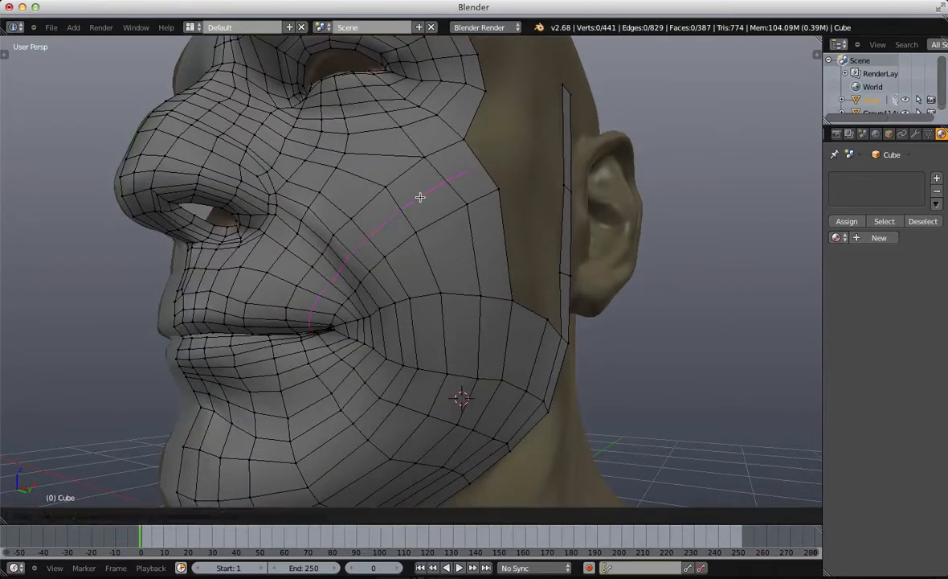
pyautogui.click(420, 197)
pyautogui.click(420, 197)
pyautogui.moveTo(421, 197); pyautogui.dragTo(408, 235, button='middle')
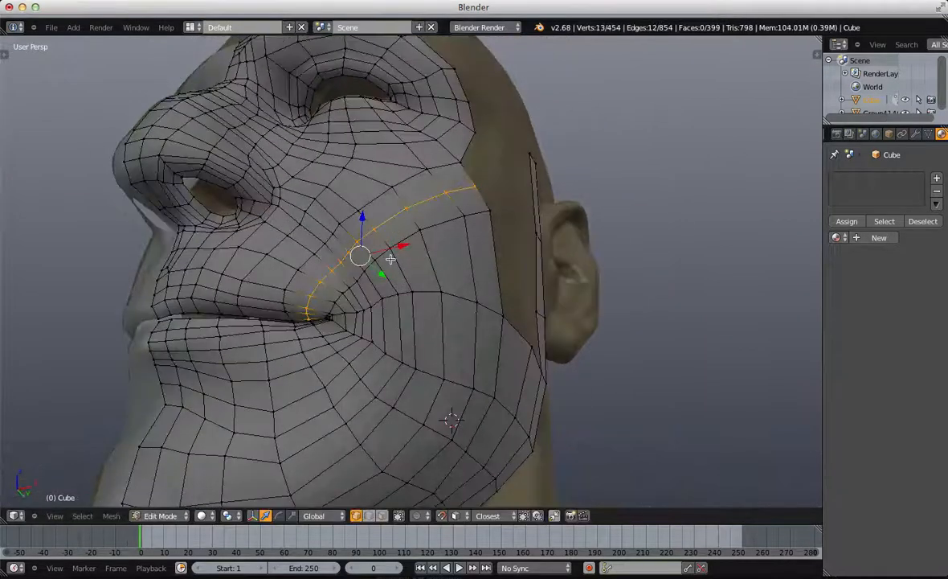
# Step: Slide the outer cheek part of the edge loop below the new cut downward, excluding the vertices near the mouth corner
pyautogui.press('g')
pyautogui.press('g')
pyautogui.rightClick(500, 239)
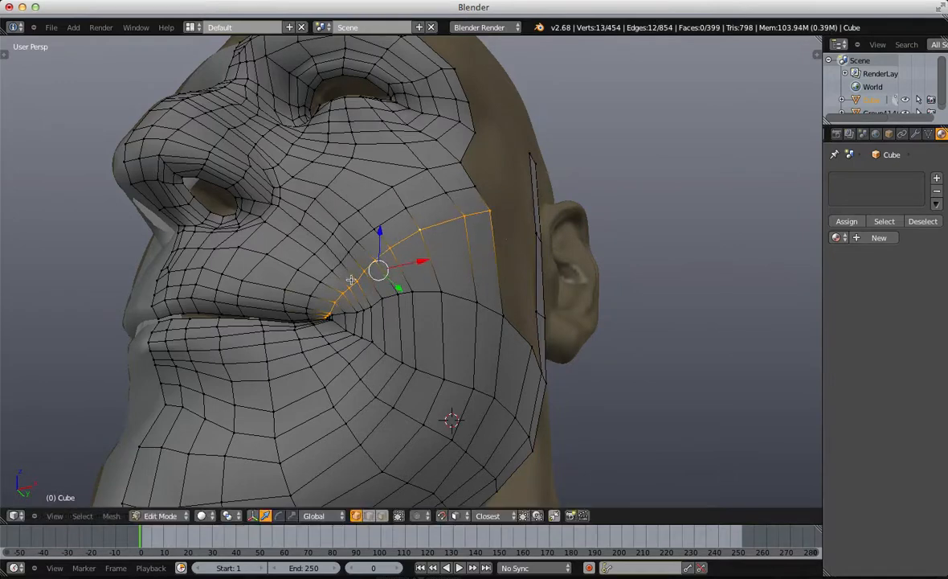
pyautogui.press('b')
pyautogui.moveTo(269, 260); pyautogui.dragTo(368, 353, button='middle')
pyautogui.press('g')
pyautogui.press('g')
pyautogui.click(518, 263)
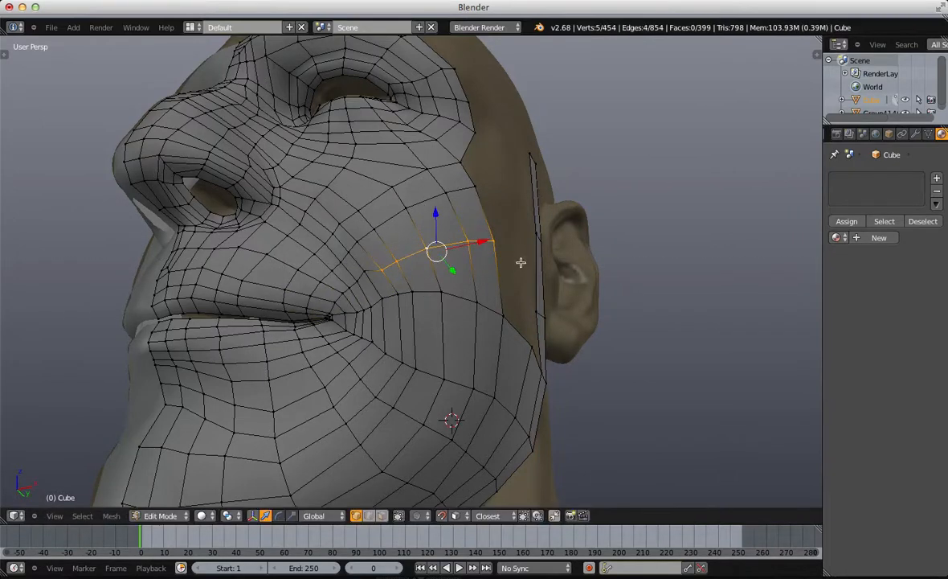
pyautogui.press('g')
pyautogui.press('g')
pyautogui.click(506, 273)
# Step: Slide the single vertex at the inner end of that cheek row to smooth the flow above the mouth corner
pyautogui.press('a')
pyautogui.scroll(2, 346, 242)
pyautogui.rightClick(336, 268)
pyautogui.press('g')
pyautogui.press('g')
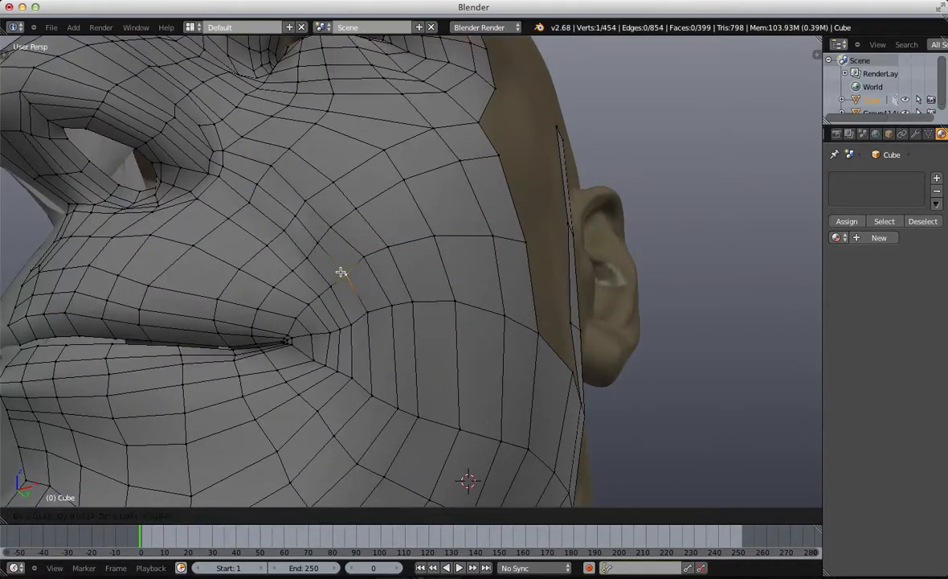
pyautogui.click(342, 274)
# Step: Slide the small group of vertices outward from the mouth corner along their edges to space the lower cheek quads
pyautogui.press('a')
pyautogui.scroll(-1, 377, 313)
pyautogui.moveTo(392, 332); pyautogui.dragTo(354, 309, button='middle')
pyautogui.press('b')
pyautogui.moveTo(351, 275); pyautogui.dragTo(378, 296)
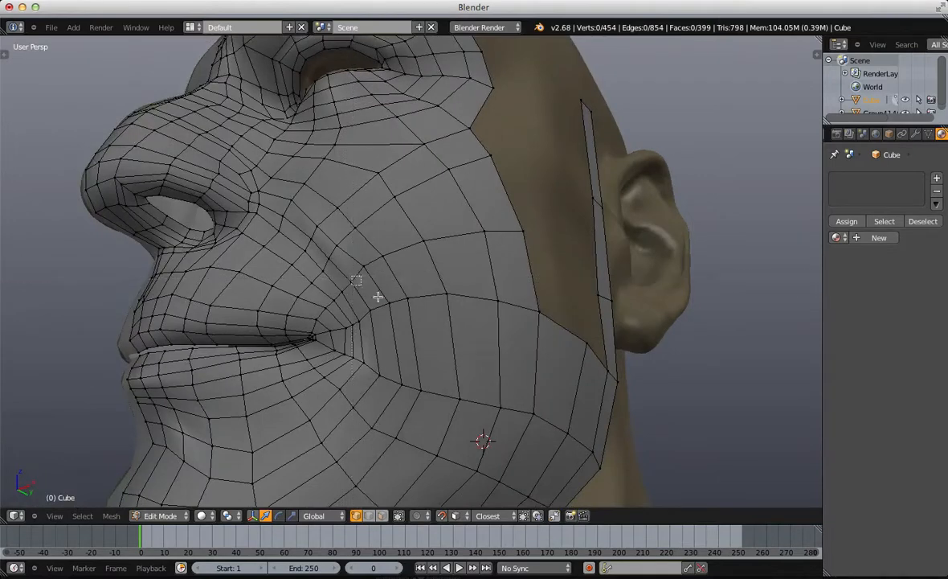
pyautogui.press('a')
pyautogui.press('a')
pyautogui.press('b')
pyautogui.moveTo(364, 287); pyautogui.dragTo(425, 323)
pyautogui.press('g')
pyautogui.press('g')
pyautogui.click(431, 336)
# Step: Slide the smile-crease vertex along its edge and nudge the neighbouring inner cheek vertex
pyautogui.press('a')
pyautogui.rightClick(352, 281)
pyautogui.press('g')
pyautogui.press('g')
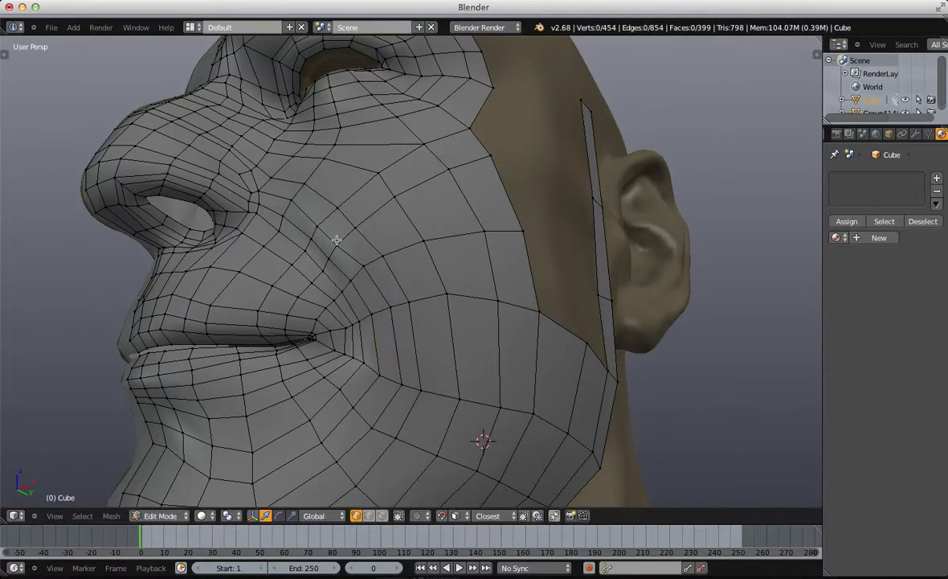
pyautogui.click(323, 218)
pyautogui.press('a')
pyautogui.rightClick(355, 226)
pyautogui.press('g')
pyautogui.click(359, 219)
pyautogui.press('a')
# Step: Slide the outer three vertices of the upper cheek row downward to even out the row spacing
pyautogui.scroll(-4, 377, 212)
pyautogui.moveTo(463, 258); pyautogui.dragTo(411, 229, button='middle')
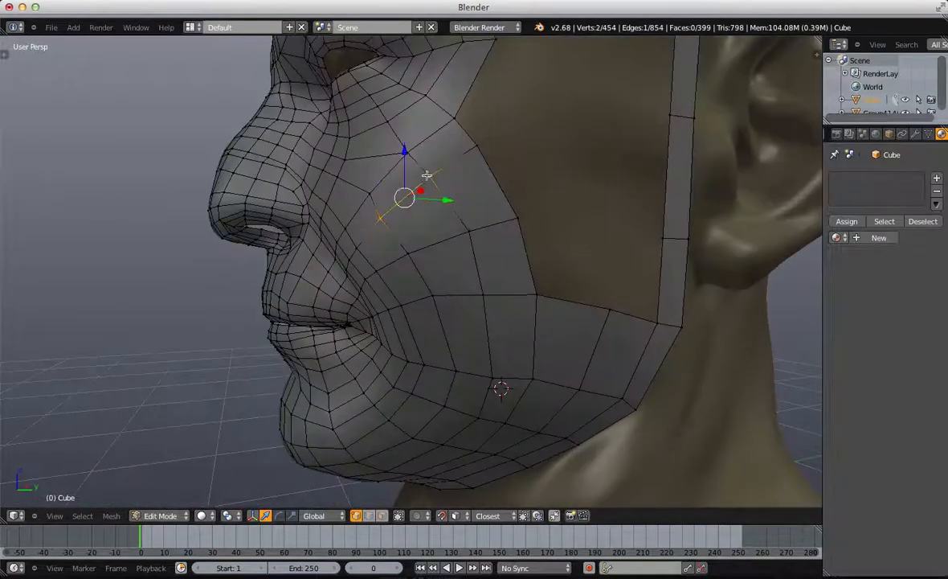
pyautogui.keyDown('shift'); pyautogui.rightClick(479, 149); pyautogui.keyUp('shift')
pyautogui.press('g')
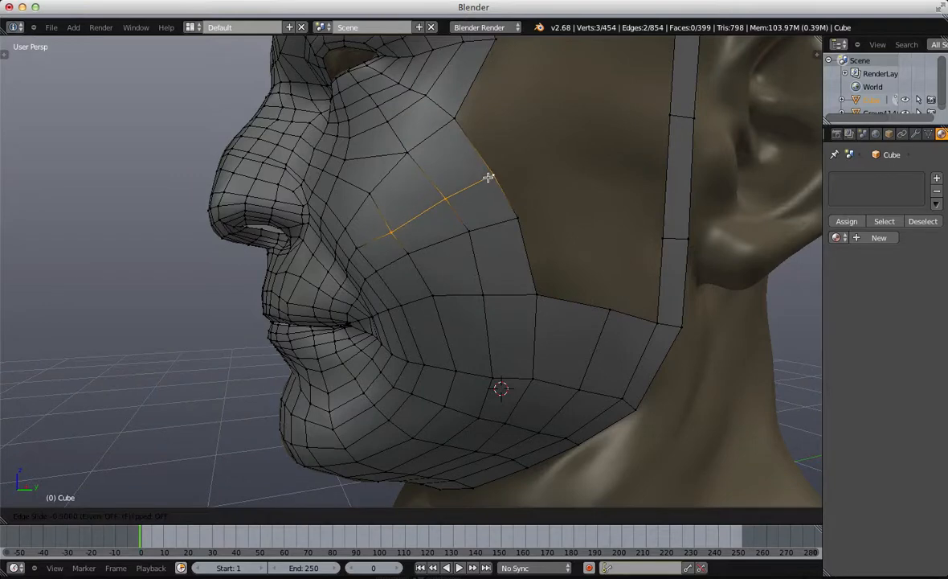
pyautogui.click(489, 178)
# Step: Move the outer vertex pair of the next cheek row downward and rotate it to follow the open edge
pyautogui.press('a')
pyautogui.press('b')
pyautogui.press('Escape')
pyautogui.moveTo(452, 200); pyautogui.dragTo(539, 240)
pyautogui.press('g')
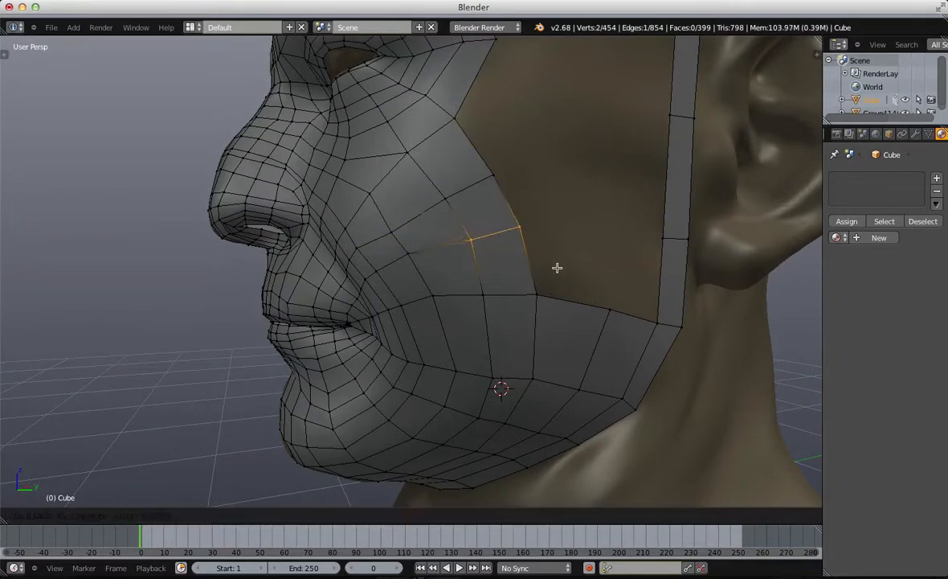
pyautogui.click(557, 271)
pyautogui.press('r')
pyautogui.click(554, 279)
# Step: Reposition the inner vertex of the upper cheek row to smooth the curve between the crease and outer cheek
pyautogui.press('a')
pyautogui.rightClick(403, 262)
pyautogui.press('g')
pyautogui.click(392, 235)
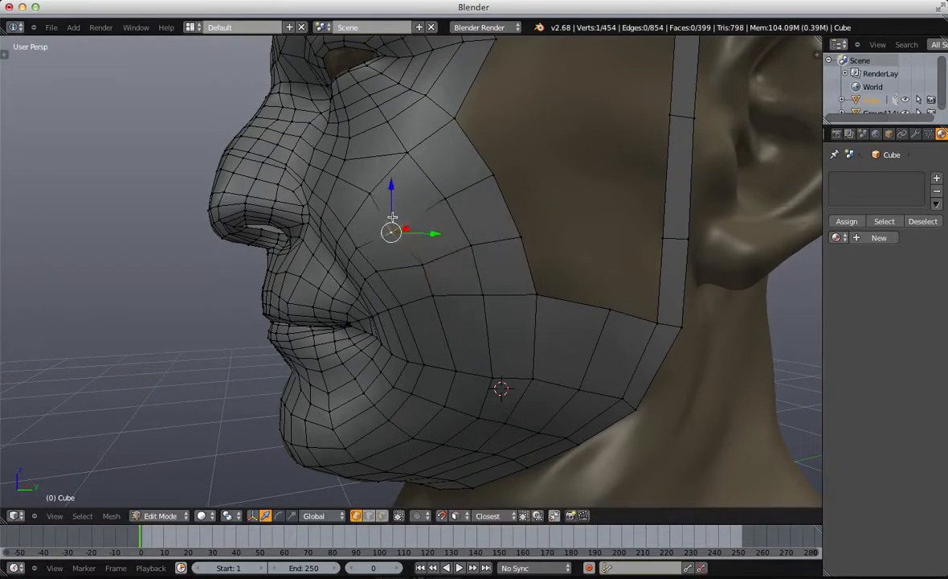
pyautogui.moveTo(392, 234); pyautogui.dragTo(416, 211, button='middle')
pyautogui.moveTo(415, 211); pyautogui.dragTo(406, 217)
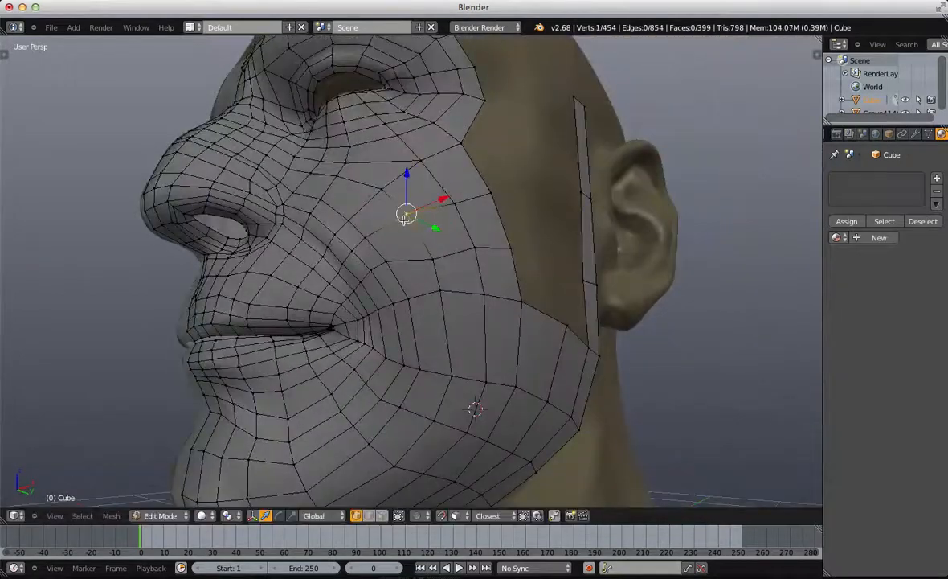
pyautogui.keyDown('shift'); pyautogui.rightClick(403, 221); pyautogui.keyUp('shift')
pyautogui.press('g')
pyautogui.click(394, 228)
# Step: Move the mid-cheek vertex in the row below upward to even out the surrounding quads
pyautogui.press('a')
pyautogui.rightClick(417, 248)
pyautogui.press('g')
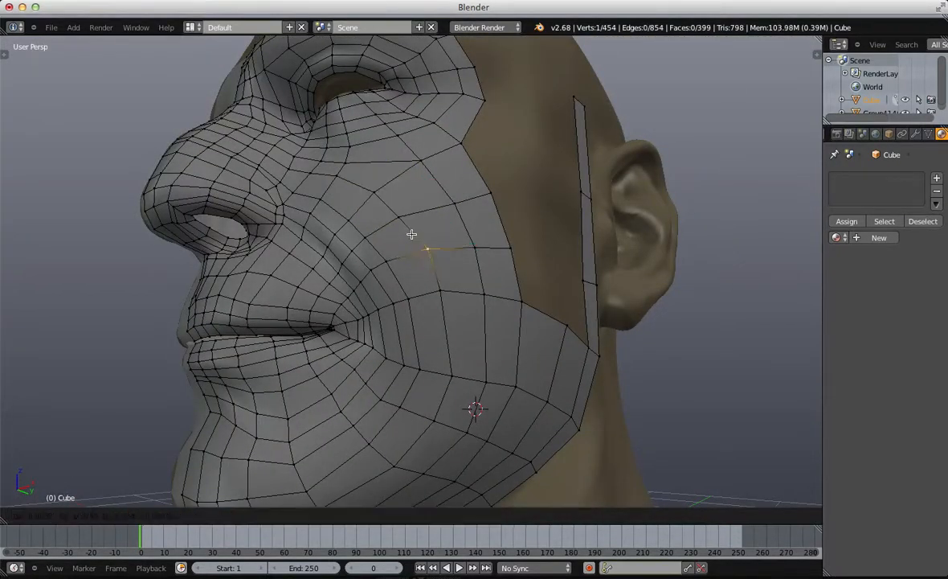
pyautogui.click(412, 233)
pyautogui.press('a')
# Step: Adjust the three-vertex edge leading to the cheek's open corner and the neighbouring vertex on its inner side
pyautogui.moveTo(482, 257); pyautogui.dragTo(450, 274, button='middle')
pyautogui.keyDown('alt'); pyautogui.rightClick(497, 289); pyautogui.keyUp('alt')
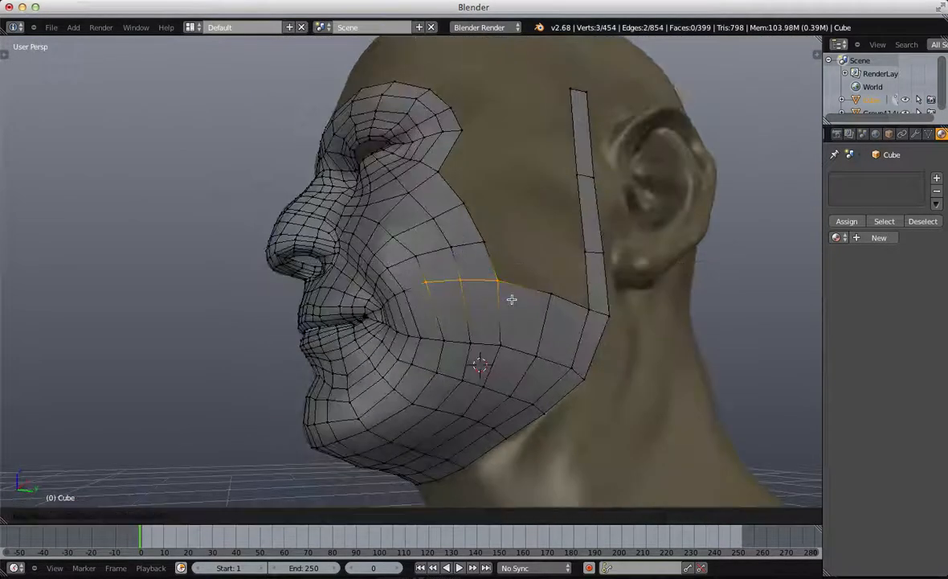
pyautogui.press('g')
pyautogui.click(514, 297)
pyautogui.press('a')
pyautogui.moveTo(394, 326); pyautogui.dragTo(416, 301, button='middle')
pyautogui.rightClick(414, 291)
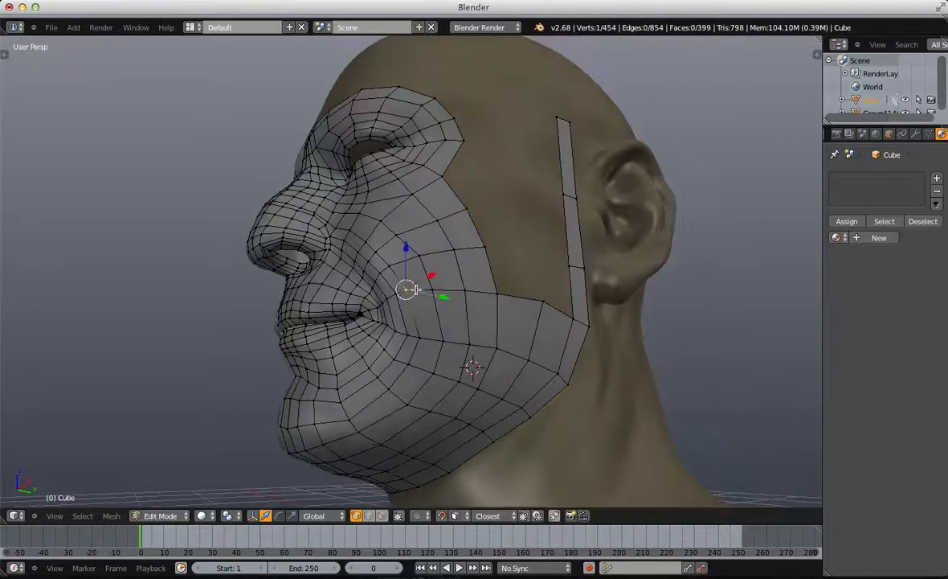
pyautogui.press('g')
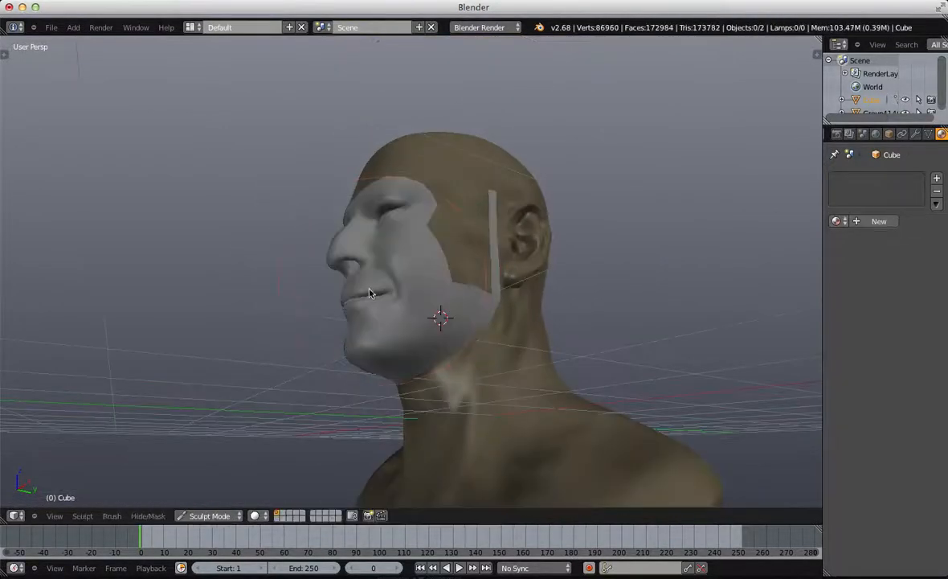
# Step: Switch from Sculpt Mode to Object Mode and isolate the face mesh by hiding the sculpted bust
pyautogui.click(208, 515)
pyautogui.click(210, 500)
pyautogui.rightClick(412, 290)
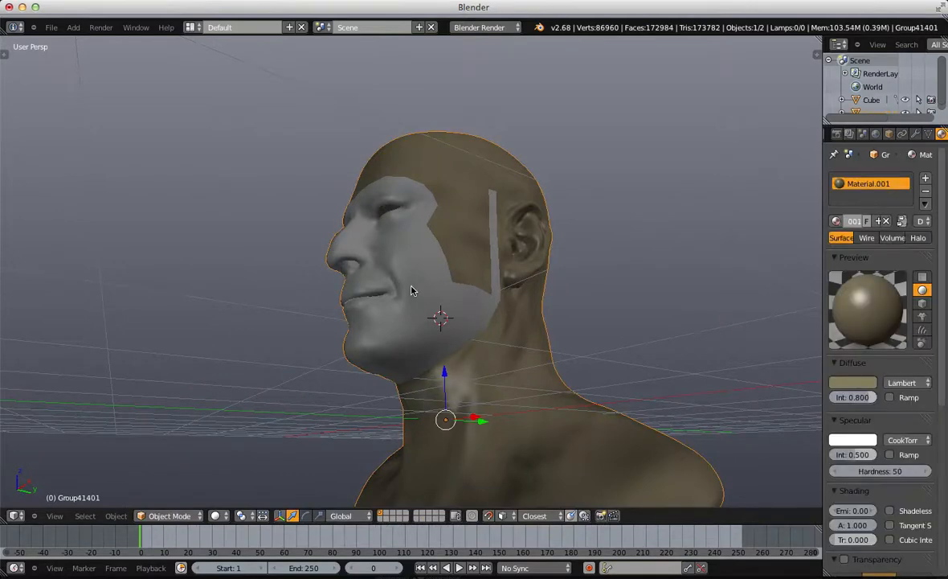
pyautogui.rightClick(411, 290)
pyautogui.hotkey('shift', 'h')
# Step: Examine the isolated face mesh from the front, then unhide the sculpted bust
pyautogui.moveTo(414, 286)
pyautogui.mouseDown(button='middle')
pyautogui.moveTo(522, 330)
pyautogui.moveTo(448, 324)
pyautogui.mouseUp(button='middle')
pyautogui.press('Tab')
pyautogui.press('a')
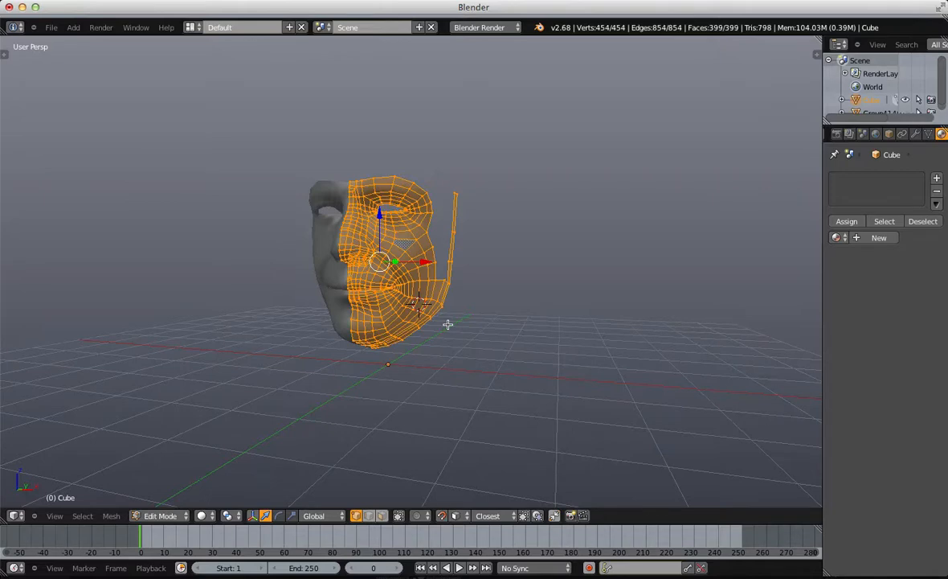
pyautogui.press('Tab')
pyautogui.moveTo(447, 325); pyautogui.dragTo(387, 224, button='middle')
pyautogui.scroll(-4, 446, 241)
pyautogui.scroll(3, 418, 230)
pyautogui.hotkey('alt', 'h')
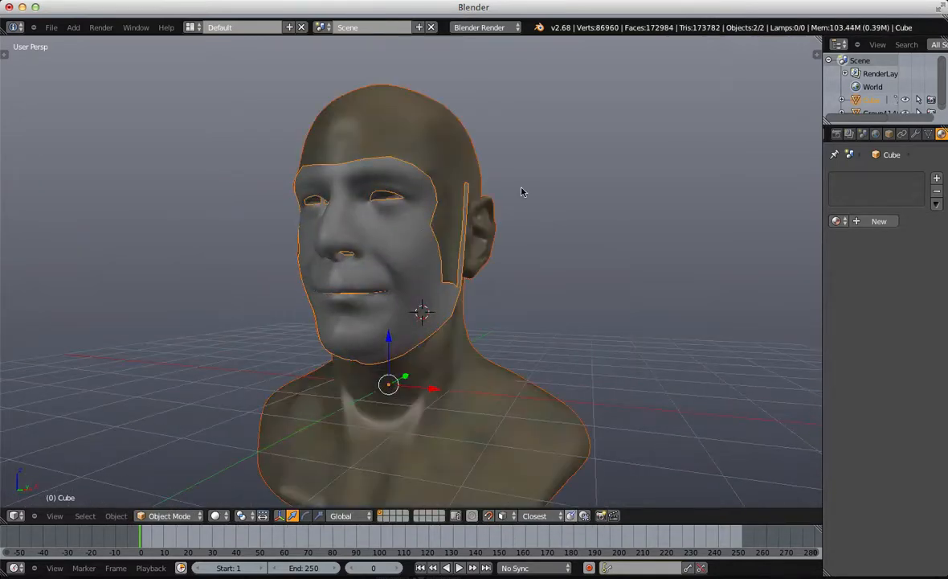
# Step: In Edit Mode, fill a quad between the jaw's open edge and the ear strip and lower its free vertex
pyautogui.press('Tab')
pyautogui.scroll(3, 515, 230)
pyautogui.press('a')
pyautogui.moveTo(535, 256)
pyautogui.mouseDown(button='middle')
pyautogui.moveTo(471, 258)
pyautogui.moveTo(500, 245)
pyautogui.moveTo(528, 264)
pyautogui.mouseUp(button='middle')
pyautogui.press('f')
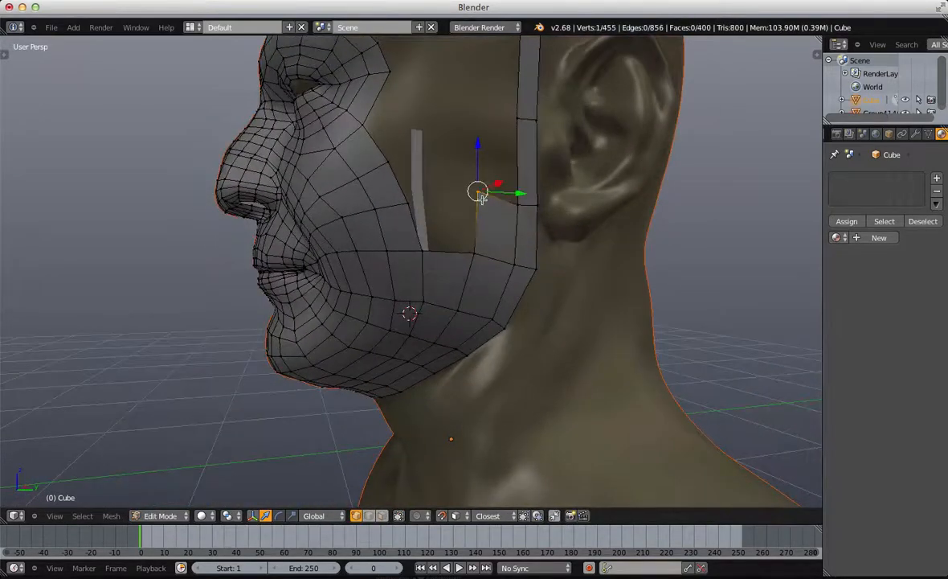
pyautogui.press('g')
pyautogui.click(477, 210)
# Step: Fill the next quad toward the cheek, merge its free vertex with the cheek's edge vertex and reposition the result
pyautogui.moveTo(496, 228); pyautogui.dragTo(459, 213, button='middle')
pyautogui.rightClick(473, 257)
pyautogui.press('f')
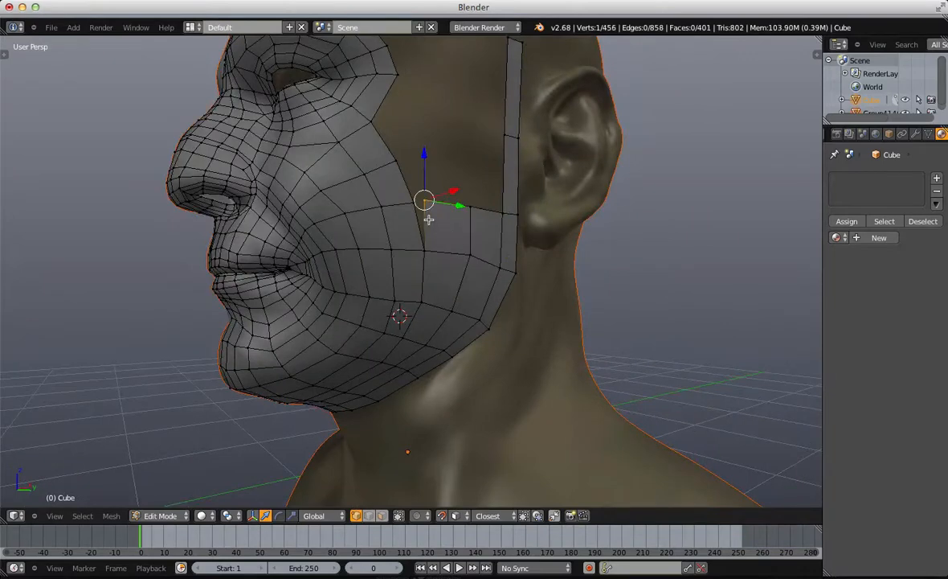
pyautogui.press('b')
pyautogui.moveTo(406, 194); pyautogui.dragTo(447, 214)
pyautogui.press('w')
pyautogui.click(448, 214)
pyautogui.click(450, 215)
pyautogui.press('g')
pyautogui.click(450, 220)
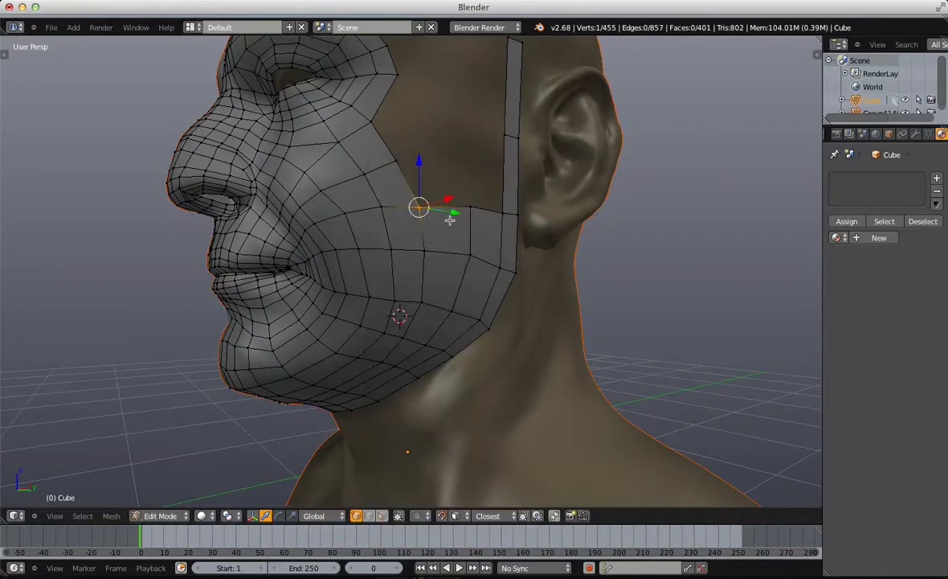
# Step: Start the next row with a quad from the cheek's open edge and move its free vertex toward the ear strip
pyautogui.rightClick(417, 201)
pyautogui.press('f')
pyautogui.press('g')
pyautogui.click(500, 189)
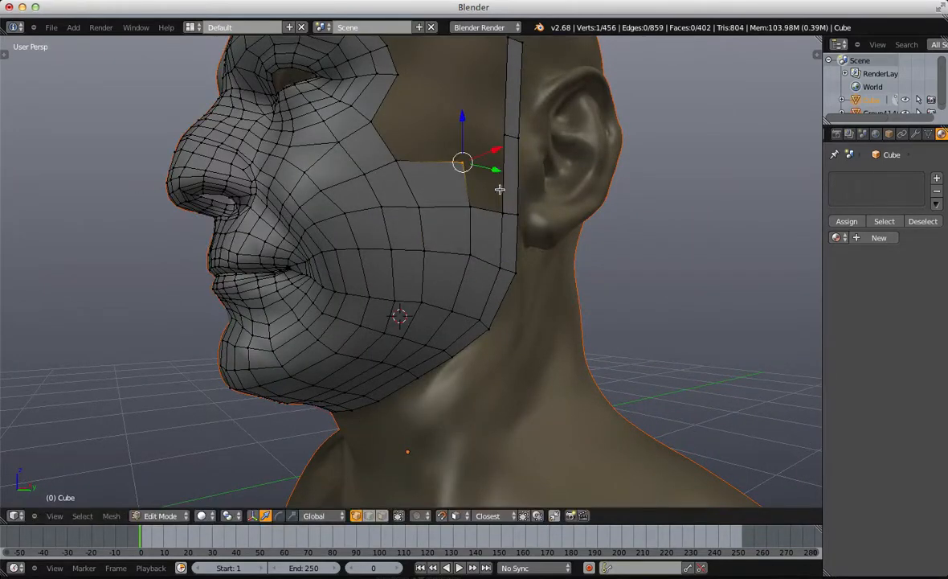
# Step: Fill the quad joining this row to the ear strip and lower the strip's vertex pair to align with it
pyautogui.moveTo(490, 183); pyautogui.dragTo(491, 194, button='middle')
pyautogui.keyDown('shift'); pyautogui.rightClick(491, 191); pyautogui.keyUp('shift')
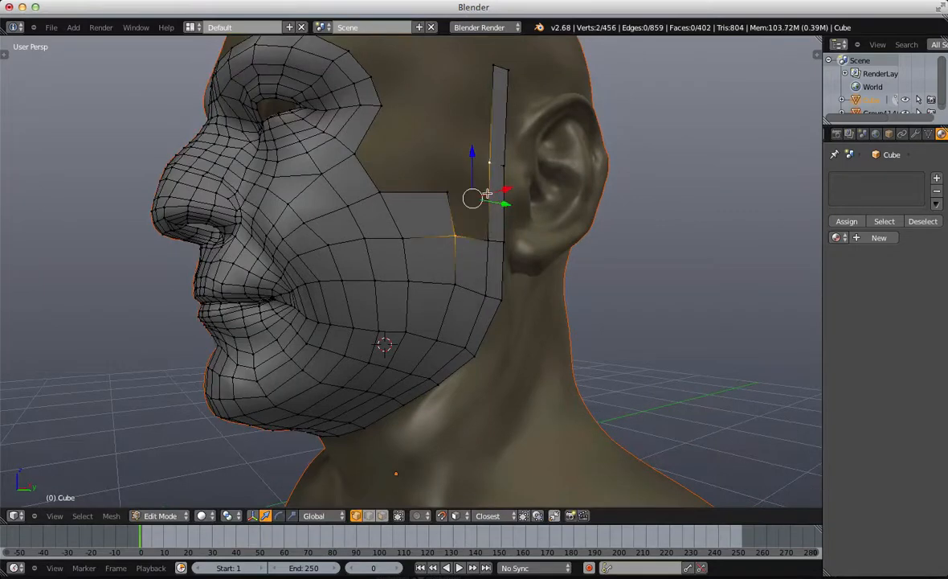
pyautogui.keyDown('shift'); pyautogui.rightClick(452, 196); pyautogui.keyUp('shift')
pyautogui.press('f')
pyautogui.press('a')
pyautogui.press('b')
pyautogui.moveTo(485, 149); pyautogui.dragTo(530, 180)
pyautogui.press('g')
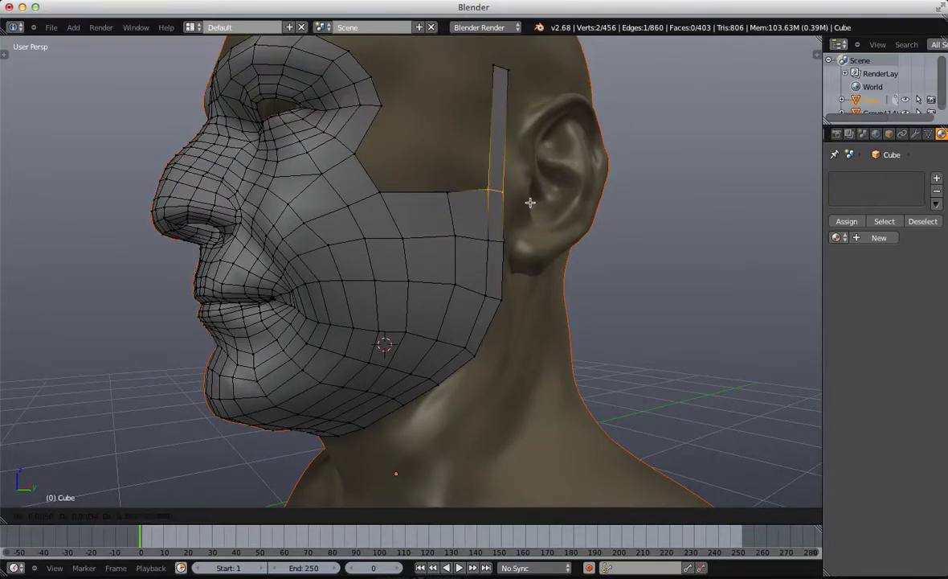
pyautogui.click(531, 202)
pyautogui.press('a')
# Step: Examine the face loop running from the mouth corner to the outer cheek in face select mode, then restore vertex selection
pyautogui.moveTo(530, 202); pyautogui.dragTo(345, 137, button='middle')
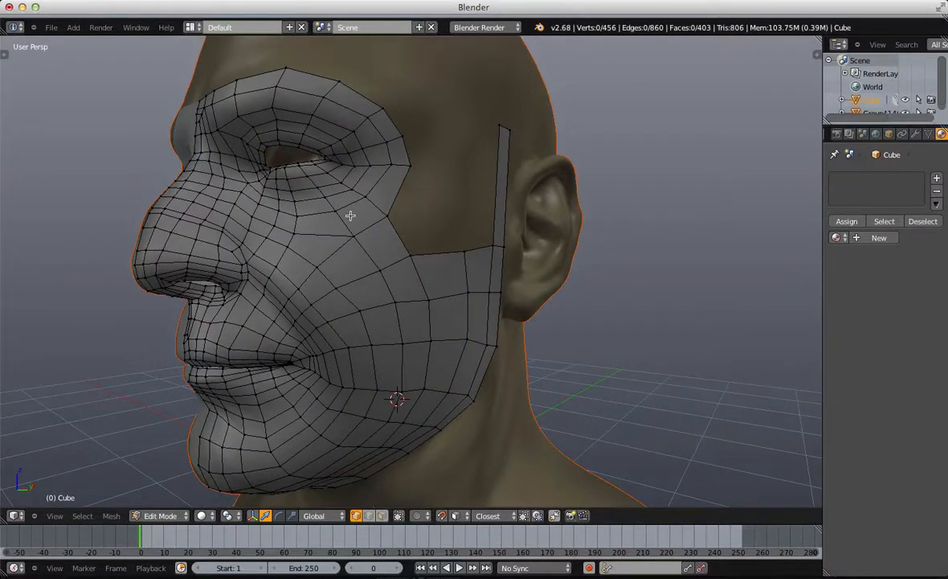
pyautogui.hotkey('ctrl', 'Tab')
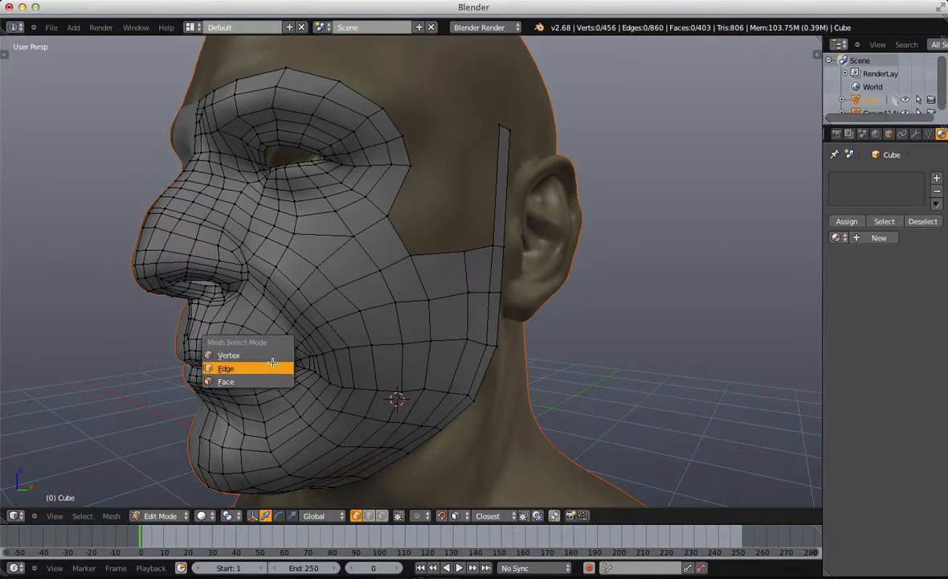
pyautogui.click(266, 353)
pyautogui.moveTo(322, 286); pyautogui.dragTo(407, 79, button='middle')
pyautogui.press('a')
pyautogui.press('a')
pyautogui.keyDown('alt'); pyautogui.rightClick(333, 269); pyautogui.keyUp('alt')
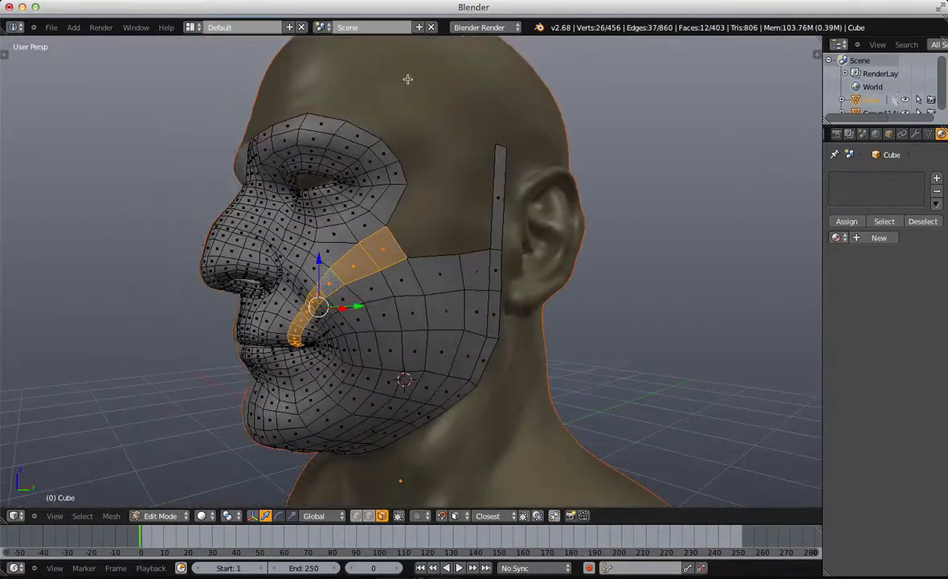
pyautogui.press('a')
pyautogui.scroll(2, 473, 238)
pyautogui.hotkey('ctrl', 'Tab')
pyautogui.click(413, 223)
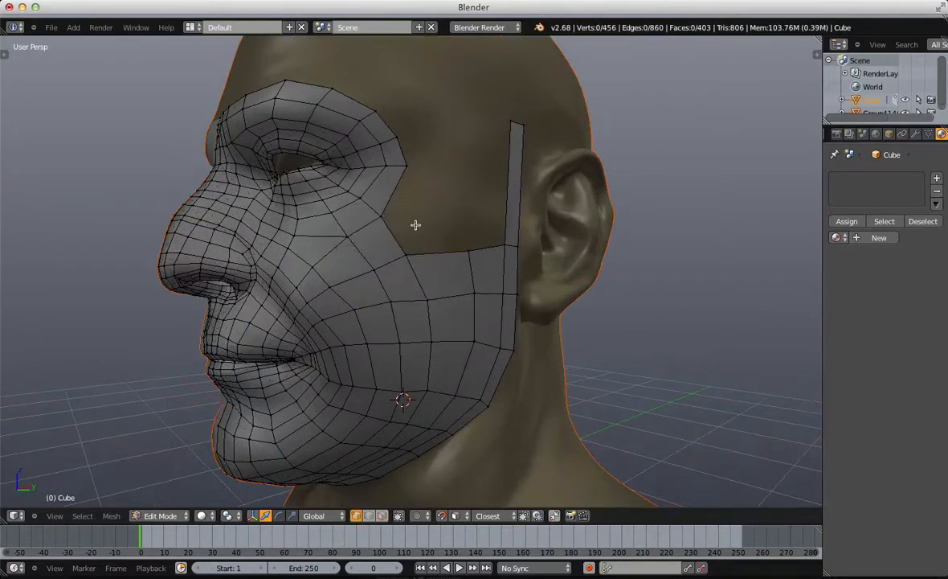
# Step: Add an edge loop across the upper ear strip segment and slide it close to the filled cheek row
pyautogui.scroll(1, 561, 203)
pyautogui.hotkey('ctrl', 'r')
pyautogui.click(560, 204)
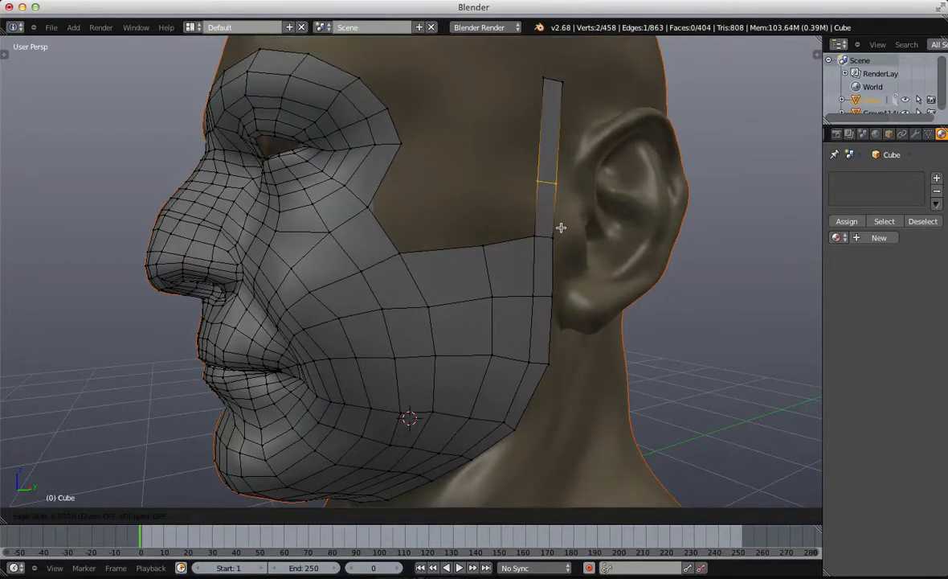
pyautogui.click(561, 233)
# Step: Fill the next cheek row with two quads running from the ear strip to the outer eye area
pyautogui.rightClick(533, 243)
pyautogui.press('f')
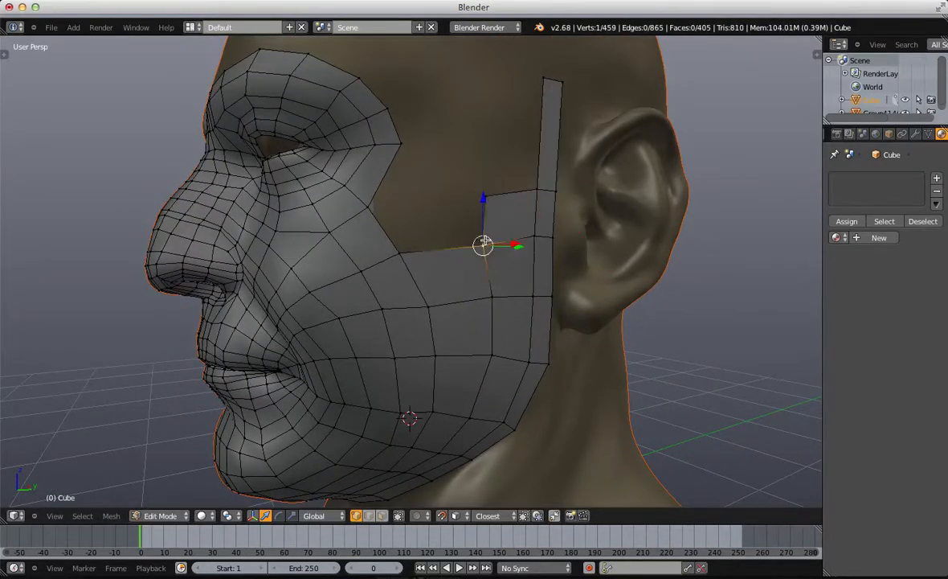
pyautogui.keyDown('ctrl'); pyautogui.click(401, 201); pyautogui.keyUp('ctrl')
pyautogui.press('w')
pyautogui.click(410, 182)
pyautogui.click(410, 182)
# Step: Reposition the inner corner vertex and the middle vertex on the filled row's upper edge
pyautogui.press('g')
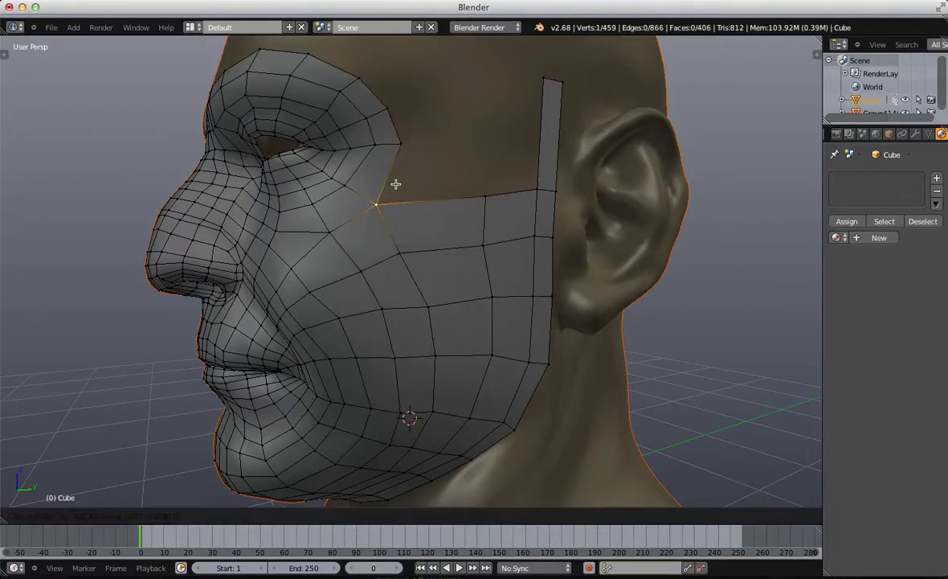
pyautogui.click(393, 180)
pyautogui.rightClick(488, 201)
pyautogui.press('g')
pyautogui.click(484, 200)
# Step: Start another row with a quad beside the outer eye corner and move its free vertex toward the ear strip
pyautogui.moveTo(487, 201); pyautogui.dragTo(523, 330, button='middle')
pyautogui.scroll(3, 522, 265)
pyautogui.scroll(5, 436, 335)
pyautogui.keyDown('shift'); pyautogui.moveTo(519, 196); pyautogui.dragTo(470, 264, button='middle'); pyautogui.keyUp('shift')
pyautogui.scroll(-2, 434, 335)
pyautogui.scroll(-2, 443, 253)
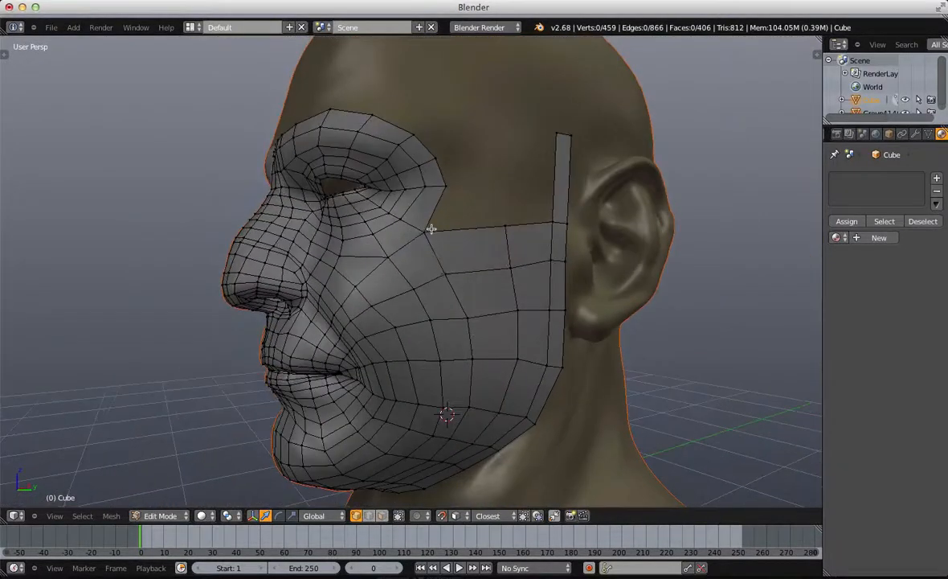
pyautogui.rightClick(431, 227)
pyautogui.press('f')
pyautogui.press('g')
pyautogui.click(503, 212)
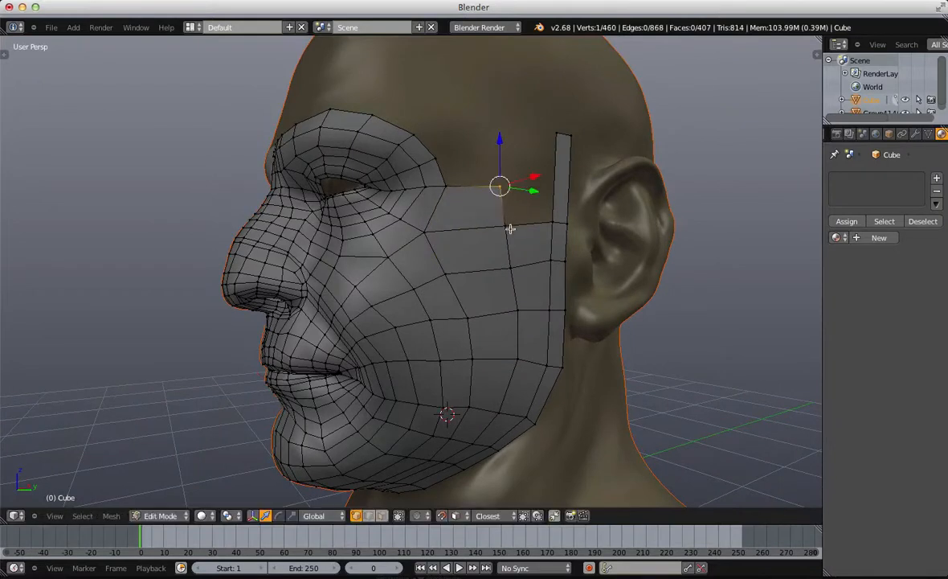
# Step: Lower the ear strip's top vertex pair level with the new row and fill the remaining quad between them
pyautogui.moveTo(622, 158); pyautogui.dragTo(621, 160)
pyautogui.press('g')
pyautogui.click(609, 208)
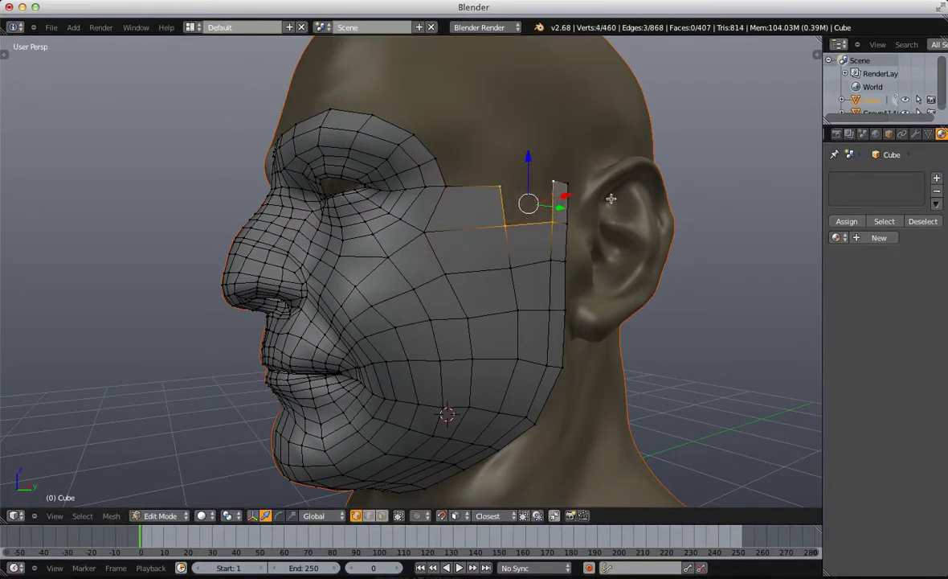
pyautogui.press('f')
pyautogui.press('a')
# Step: Select the upper part of the vertical edge loop through the outer cheek and shift it slightly toward the face
pyautogui.scroll(-2, 506, 228)
pyautogui.moveTo(514, 229); pyautogui.dragTo(449, 227, button='middle')
pyautogui.keyDown('alt'); pyautogui.rightClick(442, 245); pyautogui.keyUp('alt')
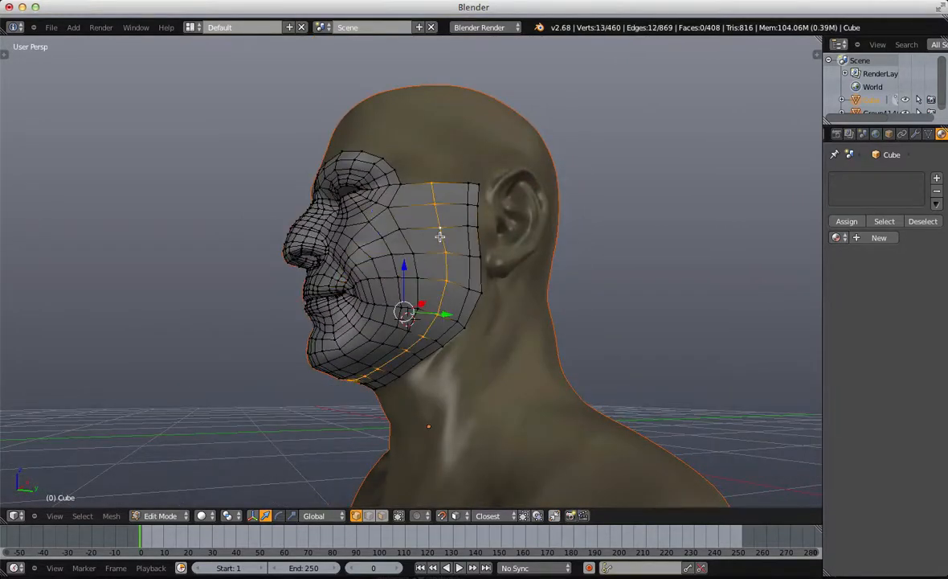
pyautogui.press('b')
pyautogui.moveTo(256, 323); pyautogui.dragTo(472, 394, button='middle')
pyautogui.press('g')
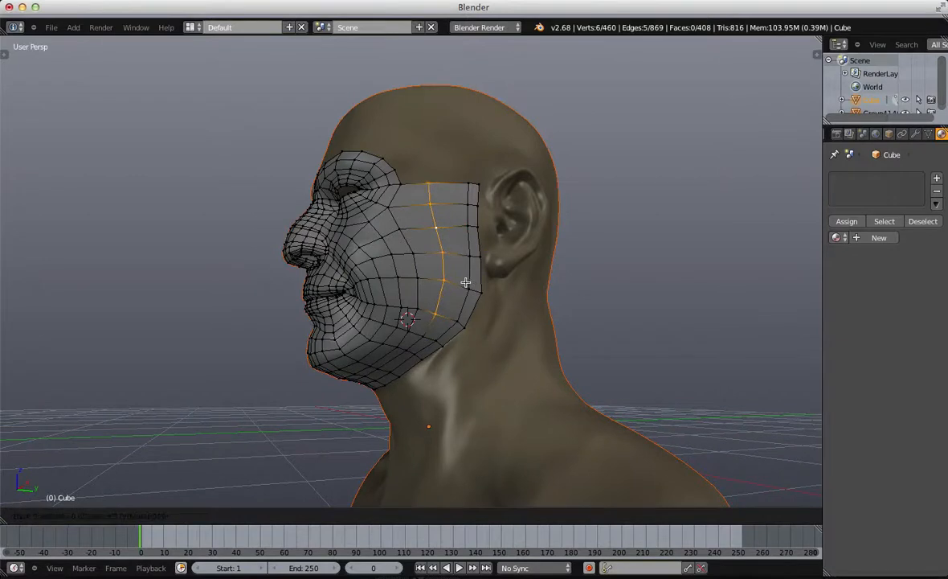
pyautogui.click(466, 281)
# Step: Slide the upper part of the loop beside the ear toward the cheek to even out the column widths
pyautogui.keyDown('alt'); pyautogui.rightClick(468, 269); pyautogui.keyUp('alt')
pyautogui.press('b')
pyautogui.moveTo(259, 298); pyautogui.dragTo(470, 394, button='middle')
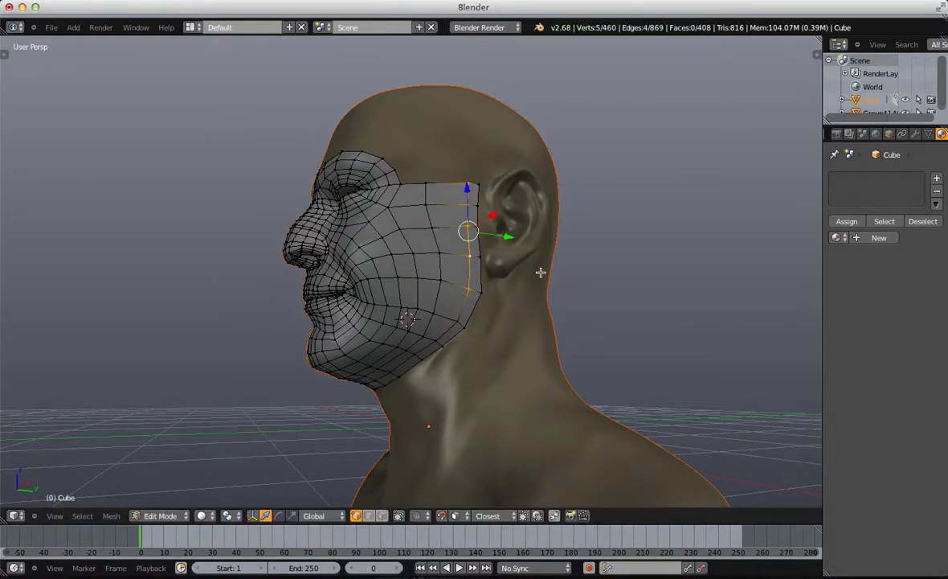
pyautogui.press('g')
pyautogui.press('g')
pyautogui.click(534, 273)
# Step: Move the vertex near the jaw corner up into line with the shifted loop
pyautogui.rightClick(449, 331)
pyautogui.press('g')
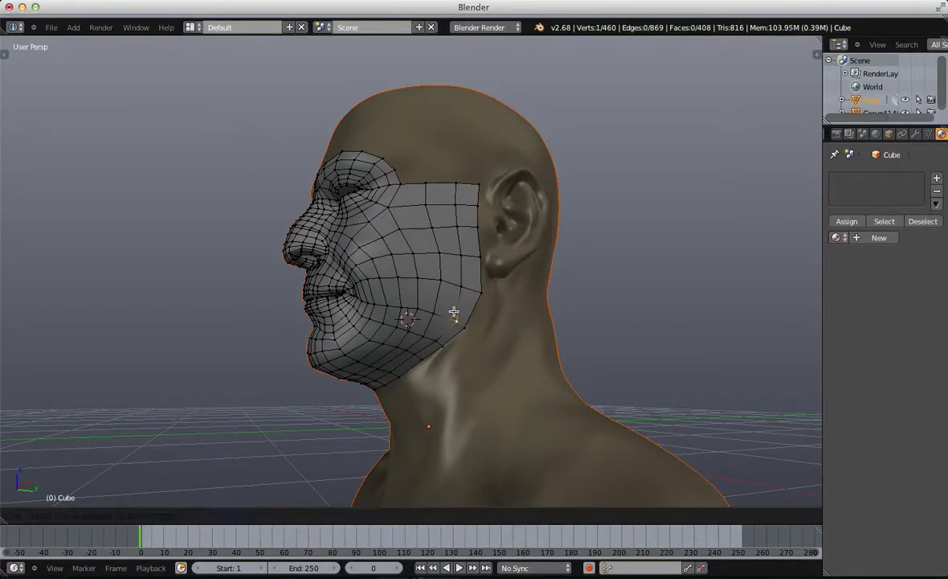
pyautogui.click(451, 310)
# Step: Hide the sculpted head in object mode and examine the retopology mesh's shaded surface
pyautogui.moveTo(486, 166); pyautogui.dragTo(490, 289, button='middle')
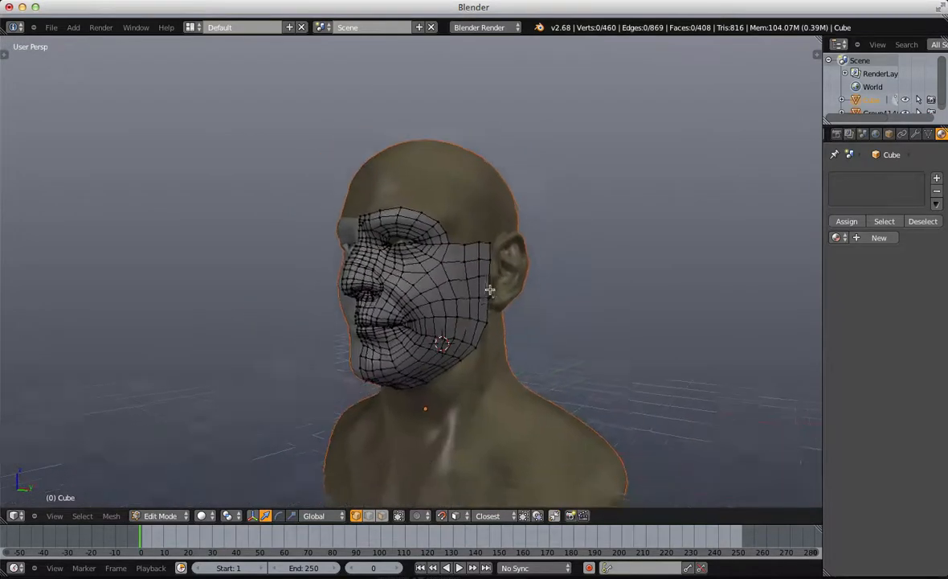
pyautogui.rightClick(430, 287)
pyautogui.rightClick(434, 282)
pyautogui.hotkey('shift', 'h')
pyautogui.scroll(-3, 428, 285)
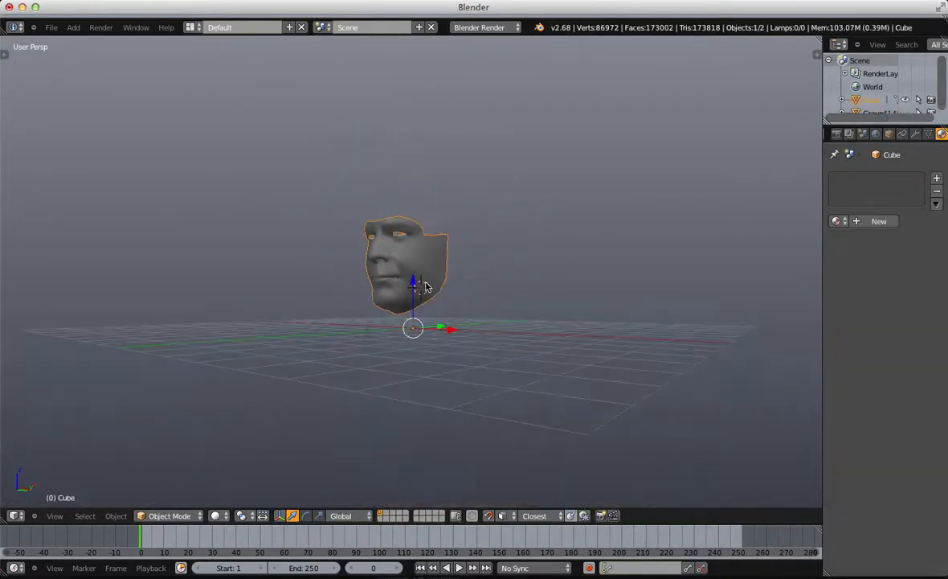
pyautogui.scroll(3, 428, 285)
pyautogui.moveTo(427, 286); pyautogui.dragTo(479, 263, button='middle')
pyautogui.scroll(1, 476, 262)
# Step: Save the scene as Topology.blend in the Bruce folder
pyautogui.hotkey('ctrl', 's')
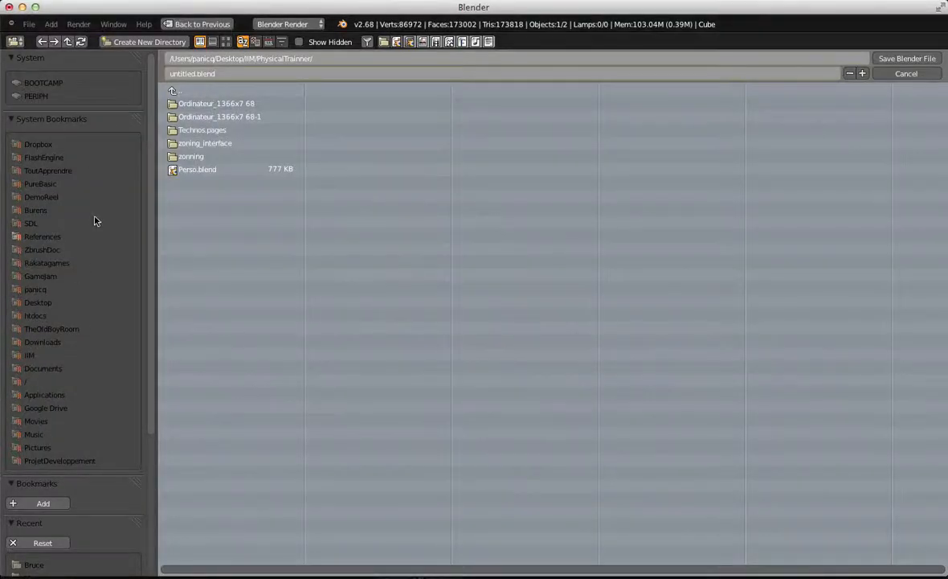
pyautogui.scroll(-5, 53, 386)
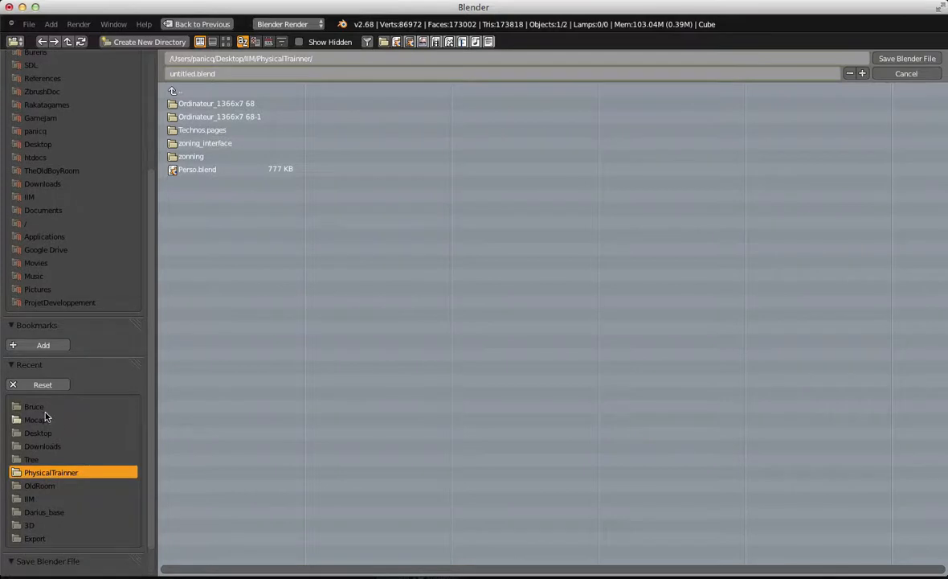
pyautogui.click(36, 407)
pyautogui.click(233, 73)
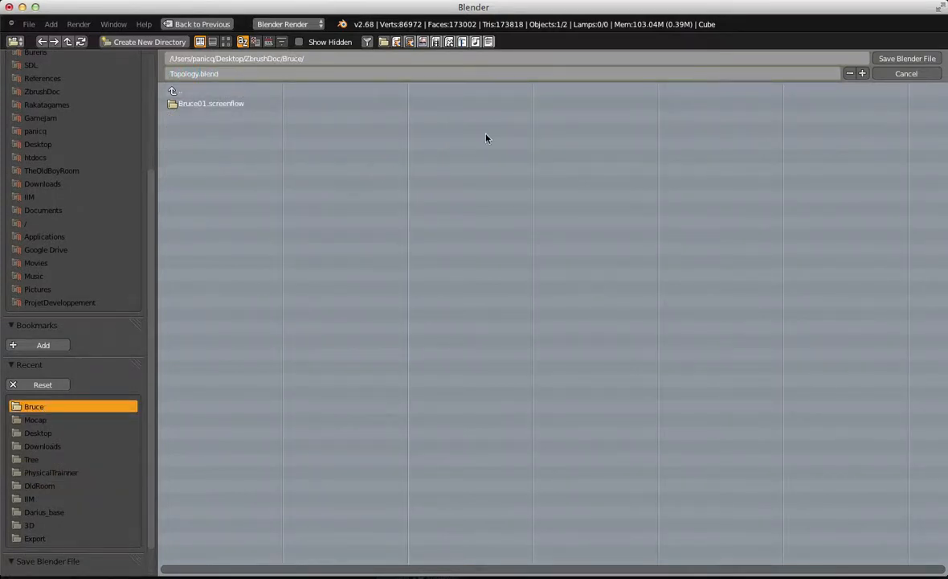
pyautogui.click(915, 58)
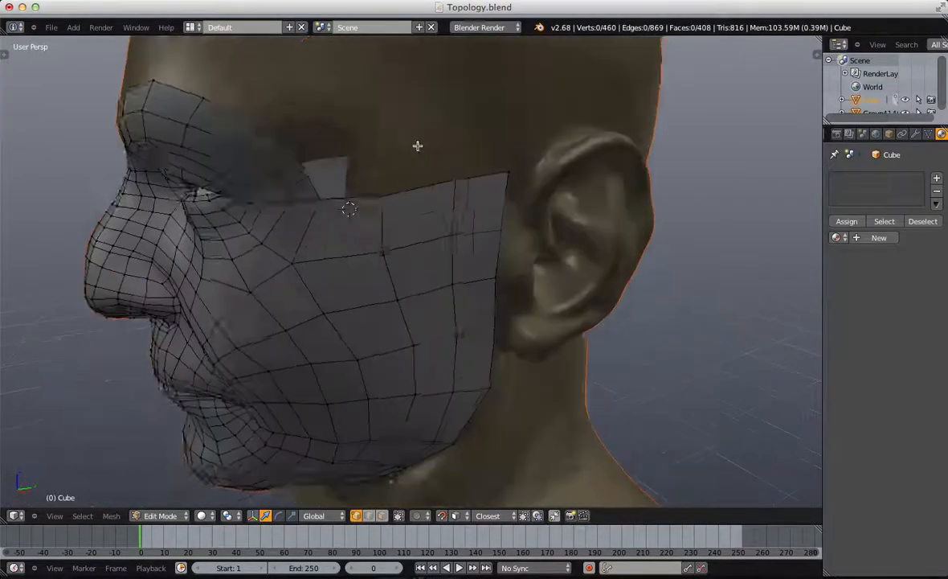
# Step: Extrude the two outer edges at the top of the cheek mesh upward onto the temple and position them
pyautogui.moveTo(418, 146); pyautogui.dragTo(425, 241, button='middle')
pyautogui.scroll(-3, 425, 241)
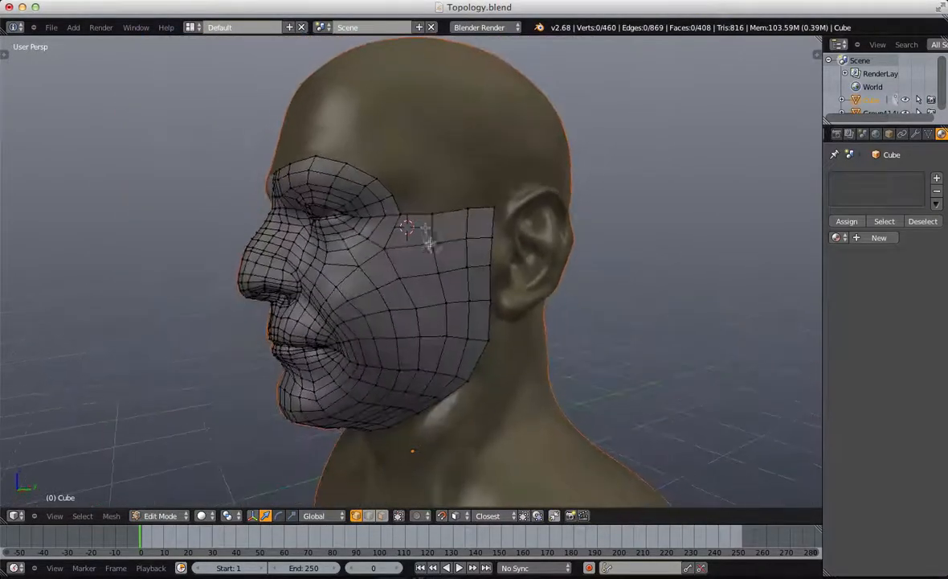
pyautogui.rightClick(434, 212)
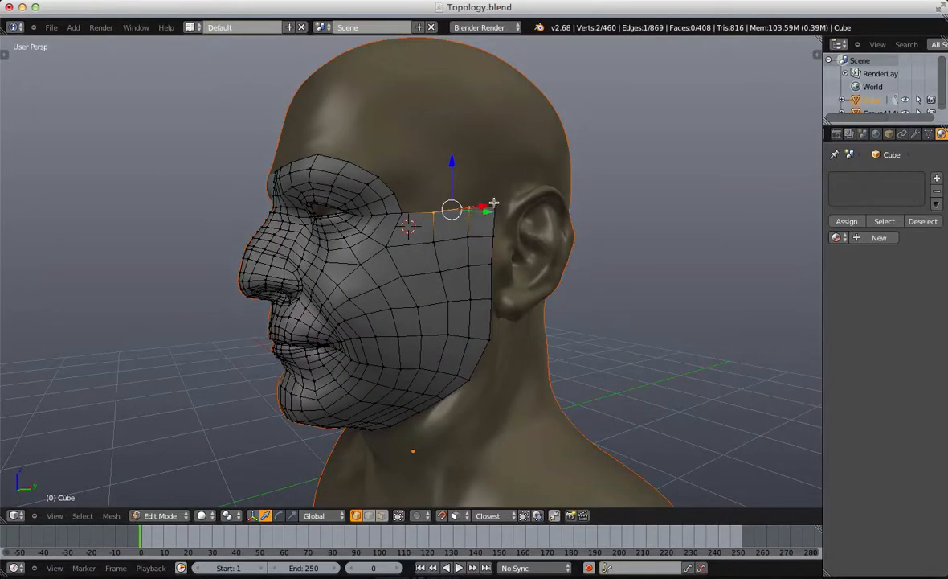
pyautogui.press('e')
pyautogui.click(492, 168)
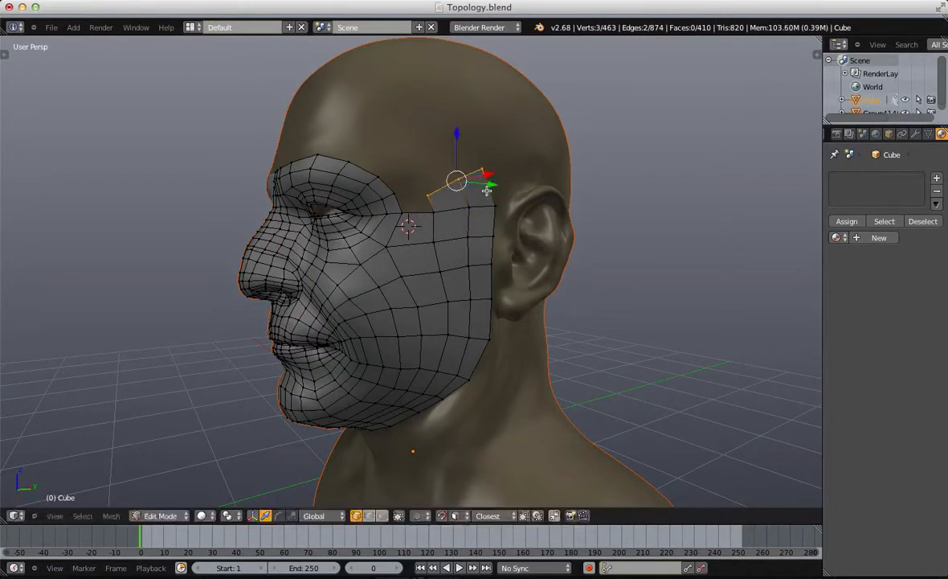
pyautogui.press('g')
pyautogui.click(487, 179)
# Step: Extrude the temple strip's end edges again toward the forehead and adjust their position
pyautogui.keyDown('ctrl'); pyautogui.click(430, 143); pyautogui.keyUp('ctrl')
pyautogui.moveTo(429, 153); pyautogui.dragTo(485, 154, button='middle')
pyautogui.press('g')
pyautogui.click(492, 154)
pyautogui.press('a')
pyautogui.moveTo(531, 190); pyautogui.dragTo(394, 174, button='middle')
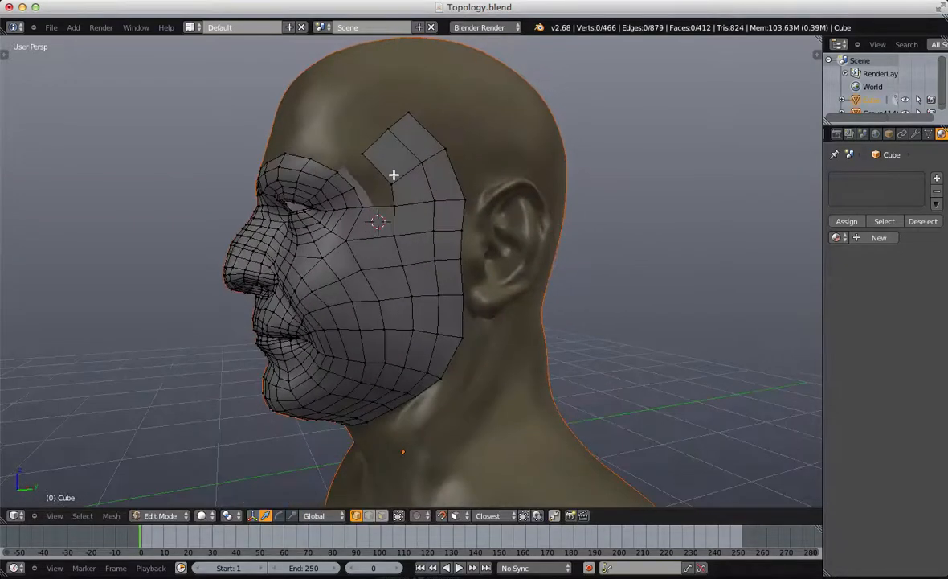
# Step: Shift the middle vertex row of the temple strip toward the forehead and turn off the transform manipulator
pyautogui.press('g')
pyautogui.click(434, 165)
pyautogui.click(255, 517)
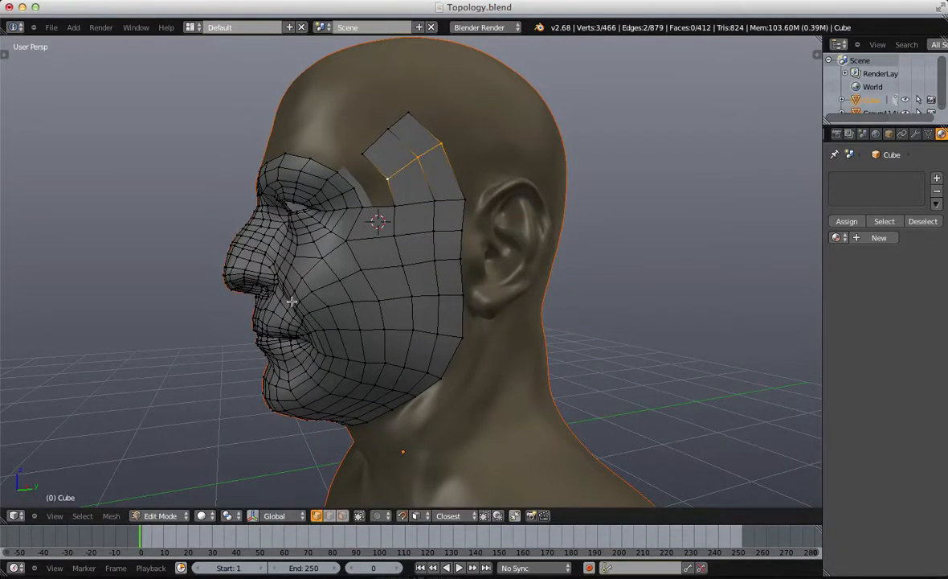
# Step: Fill the quad between the outer eye ring and the temple strip and move its upper vertex toward the brow
pyautogui.scroll(3, 428, 86)
pyautogui.press('a')
pyautogui.keyDown('shift'); pyautogui.moveTo(393, 113); pyautogui.dragTo(451, 206, button='middle'); pyautogui.keyUp('shift')
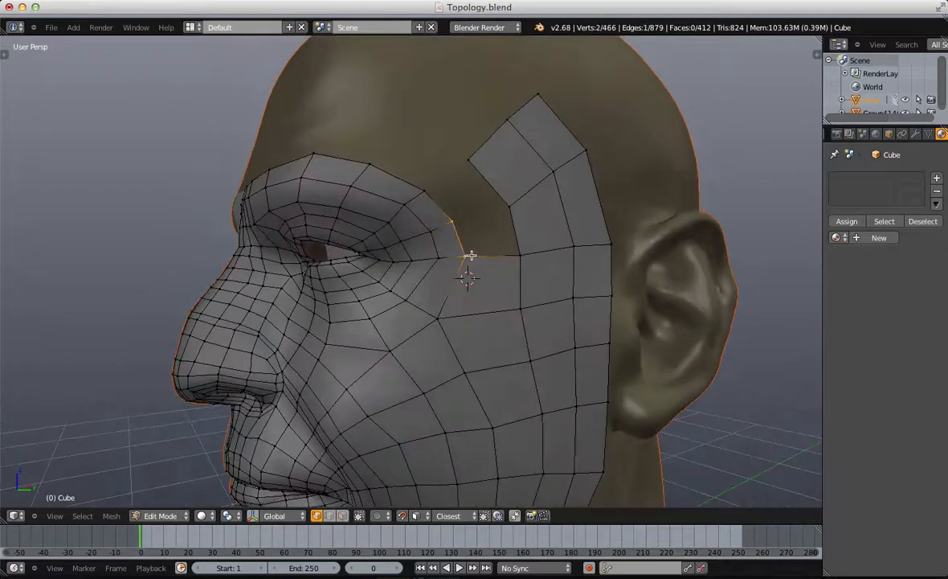
pyautogui.press('f')
pyautogui.press('a')
pyautogui.rightClick(515, 210)
pyautogui.press('g')
pyautogui.click(508, 196)
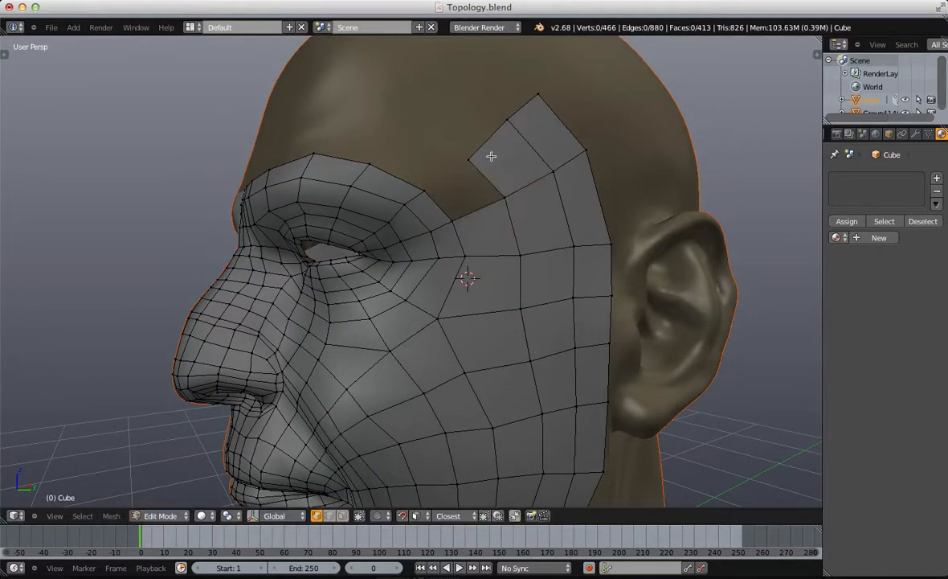
# Step: Nudge the temple strip's lower end vertex and fill the next quad between the strip and the brow
pyautogui.rightClick(476, 157)
pyautogui.press('g')
pyautogui.click(474, 154)
pyautogui.keyDown('shift'); pyautogui.rightClick(500, 204); pyautogui.keyUp('shift')
pyautogui.press('f')
pyautogui.press('a')
# Step: Extrude the strip's upper end edges above the outer brow and reposition them
pyautogui.scroll(-4, 456, 163)
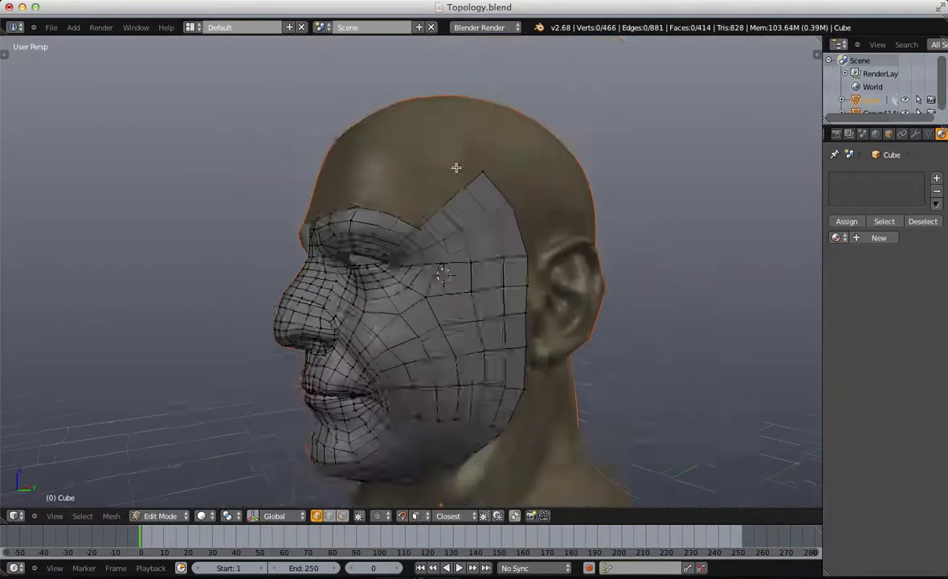
pyautogui.moveTo(456, 163); pyautogui.dragTo(521, 304, button='middle')
pyautogui.press('e')
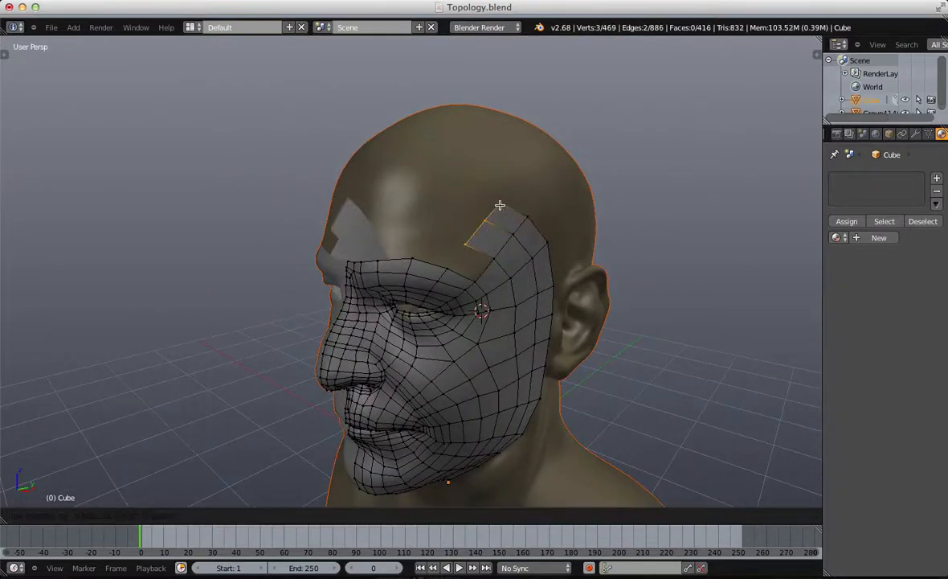
pyautogui.click(499, 203)
pyautogui.press('g')
pyautogui.click(473, 242)
# Step: Extrude the strip's end edges section by section across the forehead to the mirror centerline
pyautogui.moveTo(474, 242); pyautogui.dragTo(519, 227, button='middle')
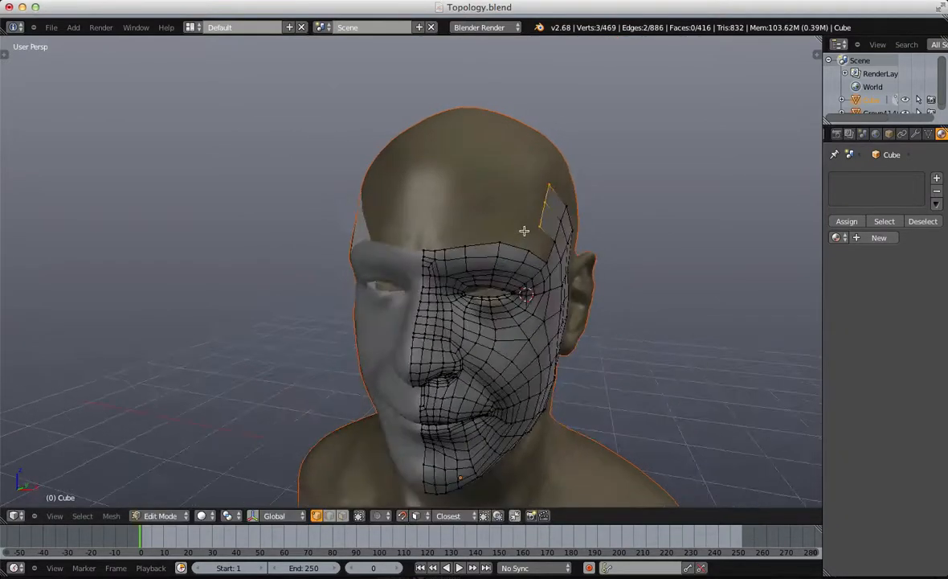
pyautogui.press('e')
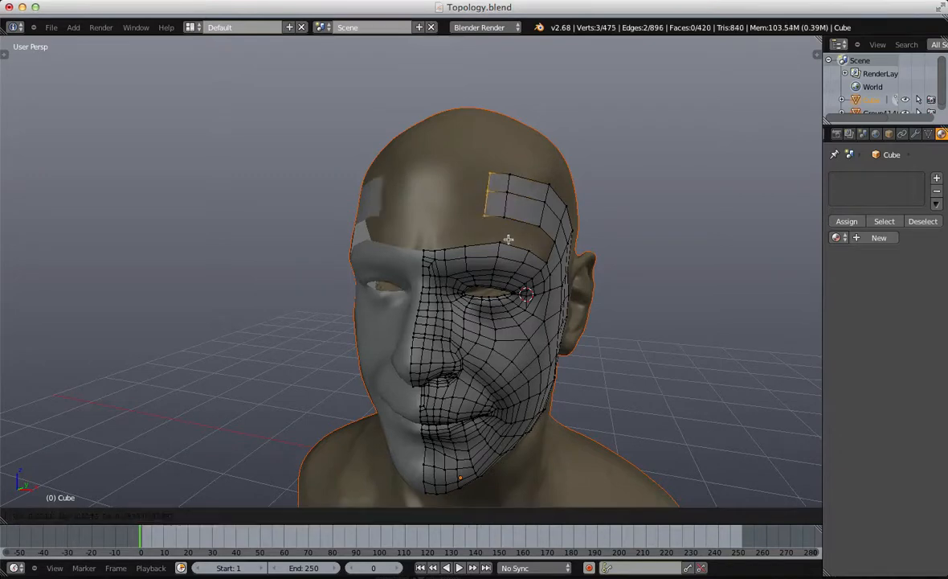
pyautogui.click(495, 239)
pyautogui.moveTo(428, 242); pyautogui.dragTo(527, 216, button='middle')
pyautogui.press('e')
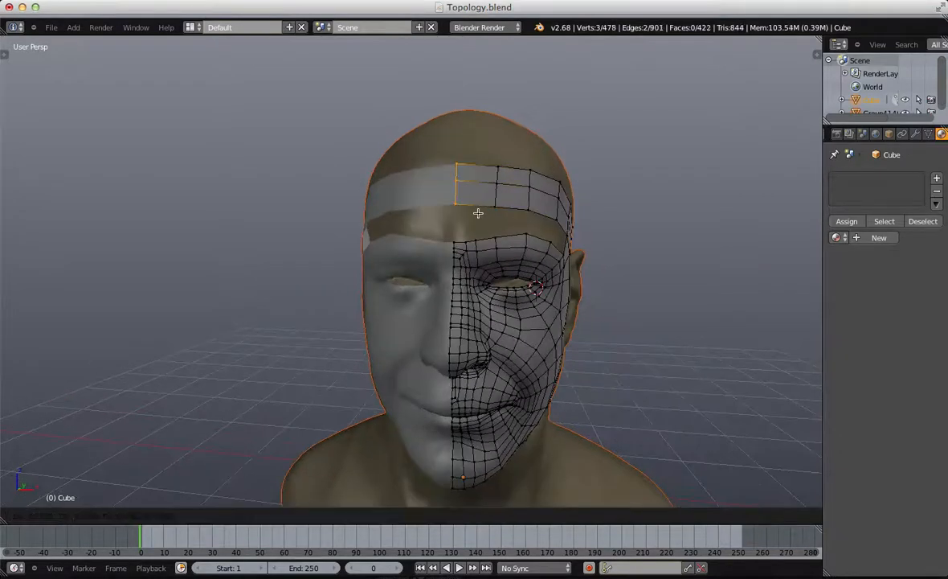
pyautogui.click(478, 213)
pyautogui.press('a')
# Step: Switch to edge selection and fill two quads between the forehead strip and the outer brow
pyautogui.scroll(4, 512, 180)
pyautogui.keyDown('shift'); pyautogui.moveTo(513, 180); pyautogui.dragTo(406, 219, button='middle'); pyautogui.keyUp('shift')
pyautogui.scroll(-5, 480, 188)
pyautogui.press('Tab')
pyautogui.press('Tab')
pyautogui.scroll(1, 406, 219)
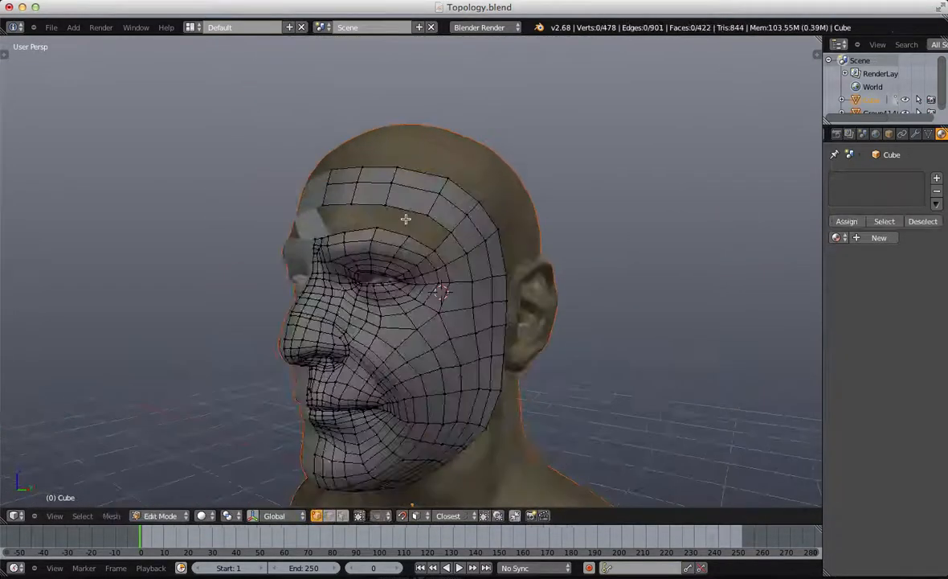
pyautogui.scroll(4, 427, 215)
pyautogui.hotkey('ctrl', 'Tab')
pyautogui.click(451, 225)
pyautogui.rightClick(505, 200)
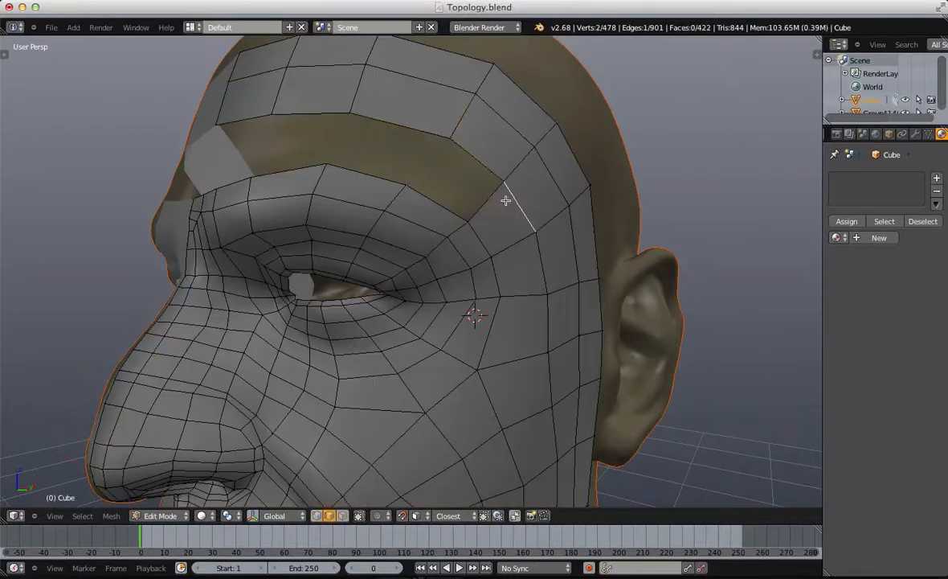
pyautogui.press('f')
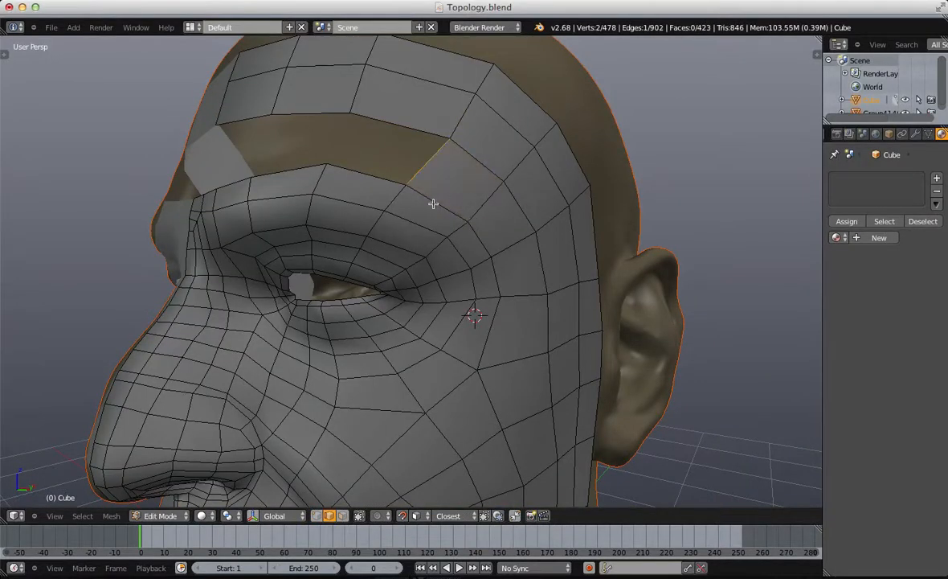
pyautogui.press('f')
# Step: Restore vertex selection, then shift and scale the edge shared by the two new brow quads to even their widths
pyautogui.moveTo(341, 173); pyautogui.dragTo(500, 138, button='middle')
pyautogui.hotkey('ctrl', 'Tab')
pyautogui.click(499, 144)
pyautogui.rightClick(485, 206)
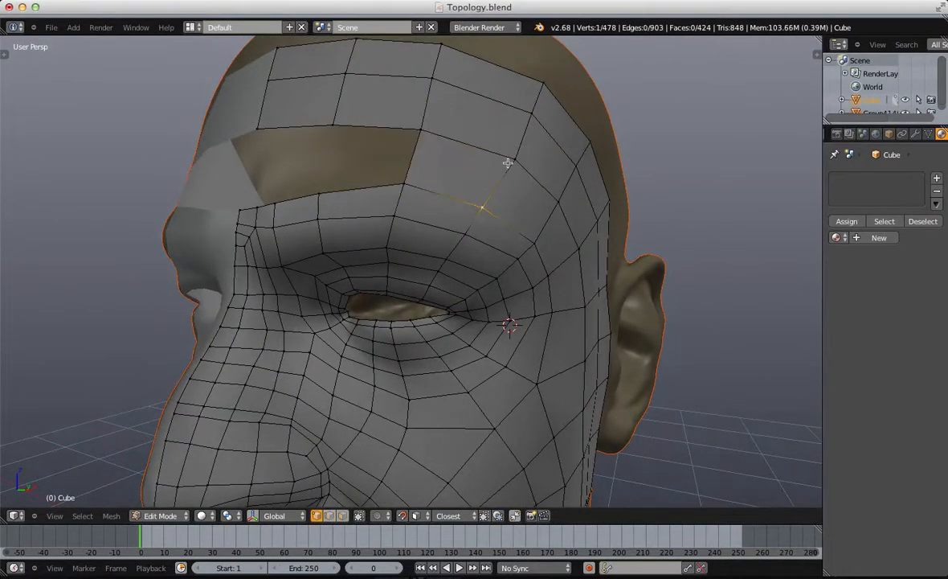
pyautogui.keyDown('shift'); pyautogui.rightClick(507, 154); pyautogui.keyUp('shift')
pyautogui.press('g')
pyautogui.click(497, 158)
pyautogui.press('g')
pyautogui.click(524, 172)
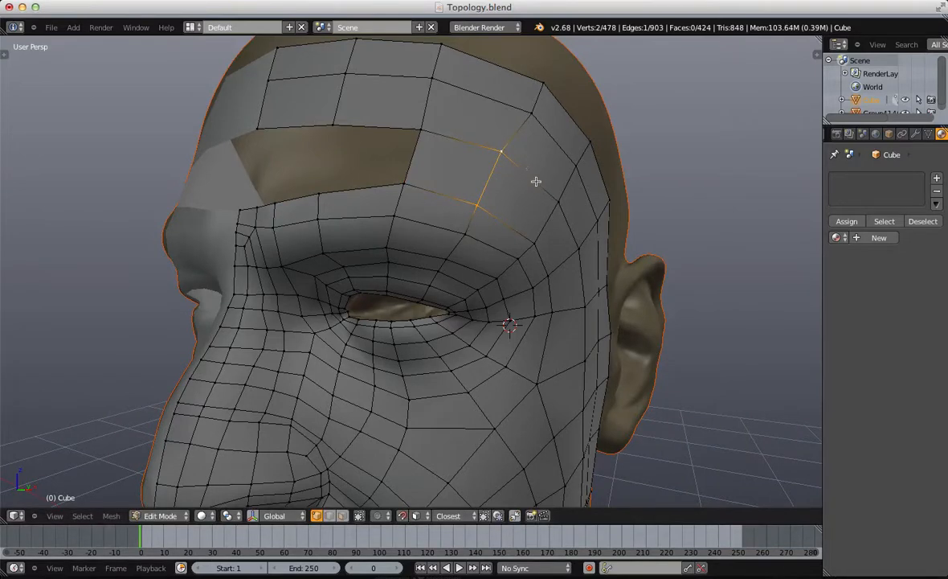
pyautogui.press('s')
pyautogui.click(540, 193)
pyautogui.press('a')
# Step: Fill the next quad between the forehead strip and the middle of the brow
pyautogui.scroll(-8, 478, 209)
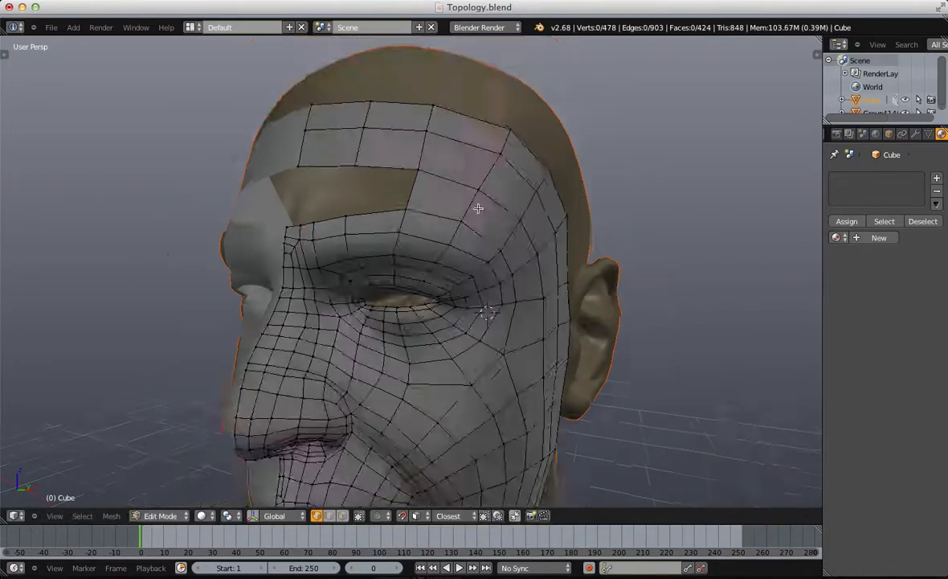
pyautogui.moveTo(390, 248); pyautogui.dragTo(445, 196, button='middle')
pyautogui.scroll(6, 445, 197)
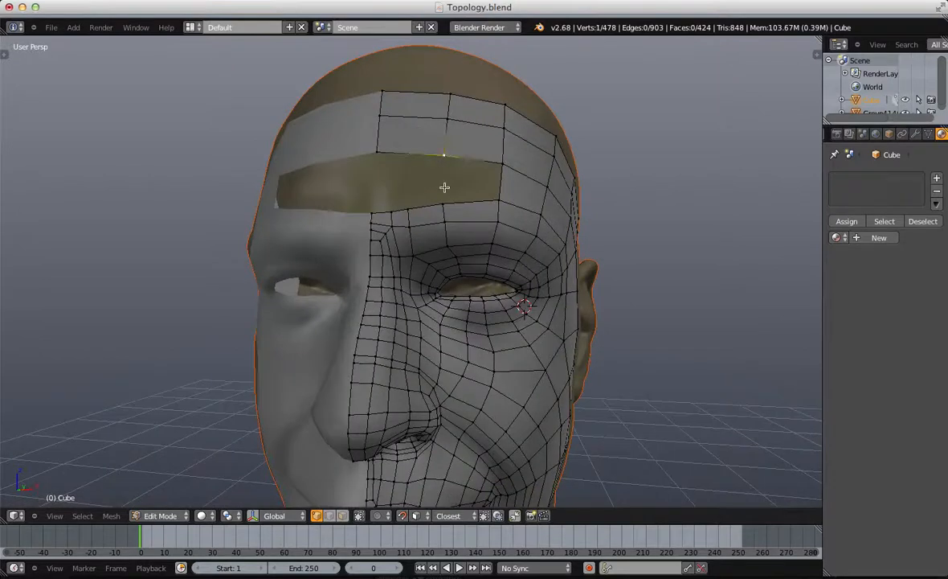
pyautogui.keyDown('shift'); pyautogui.rightClick(492, 171); pyautogui.keyUp('shift')
pyautogui.press('f')
pyautogui.press('a')
# Step: Select the forehead strip's three-vertex column above the inner brow and slide it along the strip
pyautogui.press('b')
pyautogui.moveTo(419, 89); pyautogui.dragTo(470, 180)
pyautogui.press('g')
pyautogui.press('g')
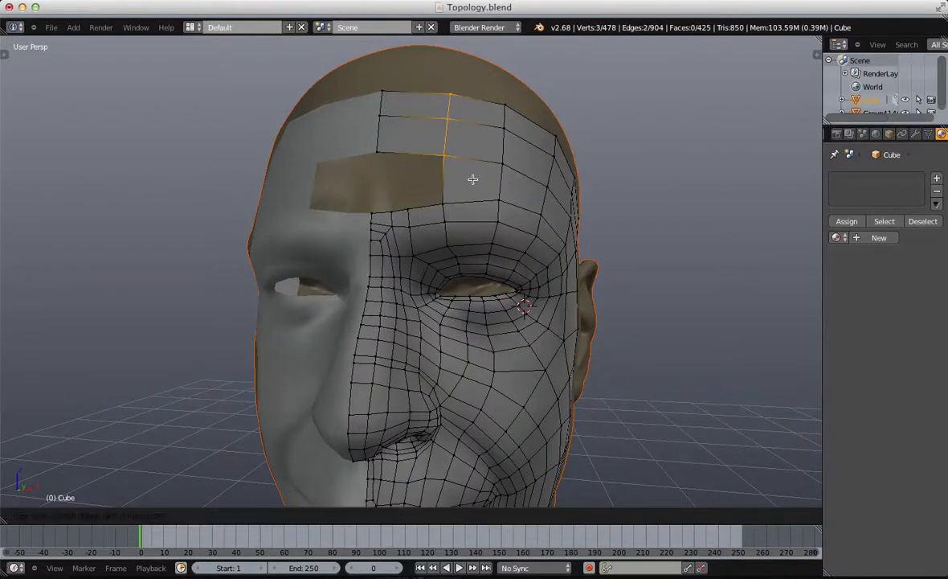
# Step: Slide the forehead's inner edge column outward from the centerline and nudge the brow vertex beneath it into line
pyautogui.click(481, 177)
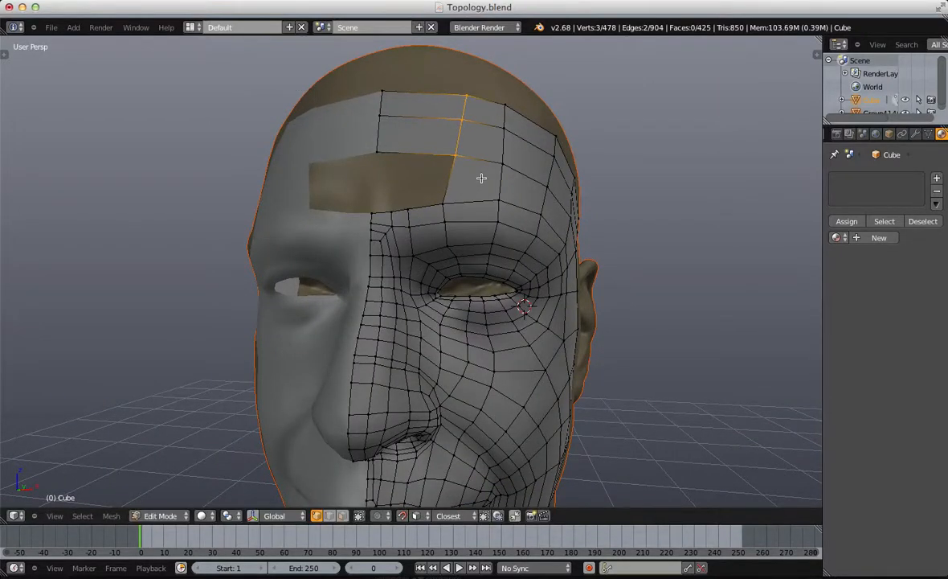
pyautogui.press('g')
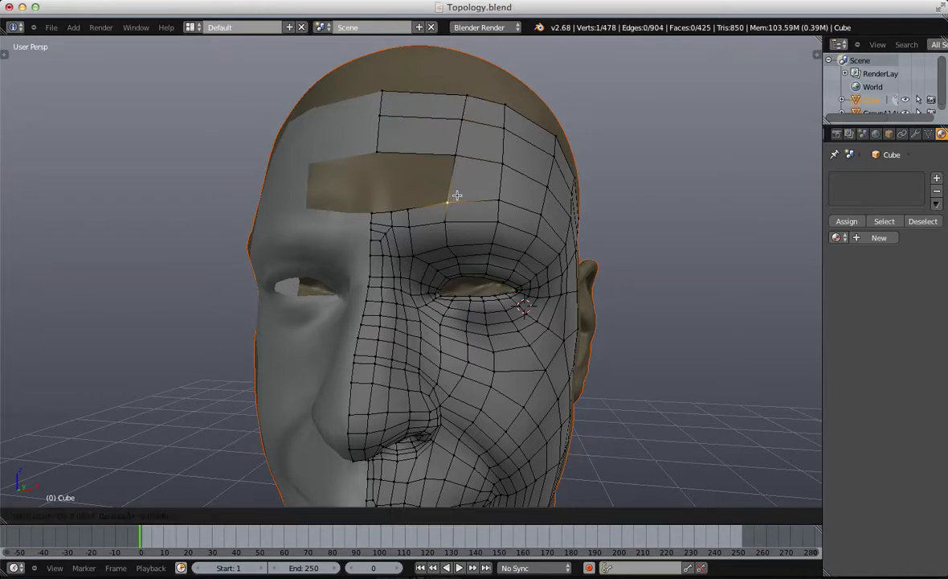
pyautogui.click(455, 195)
pyautogui.press('a')
# Step: Add two vertical loop cuts through the central forehead faces above the open gap
pyautogui.scroll(4, 430, 194)
pyautogui.scroll(-2, 425, 183)
pyautogui.moveTo(425, 182); pyautogui.dragTo(431, 154, button='middle')
pyautogui.hotkey('ctrl', 'r')
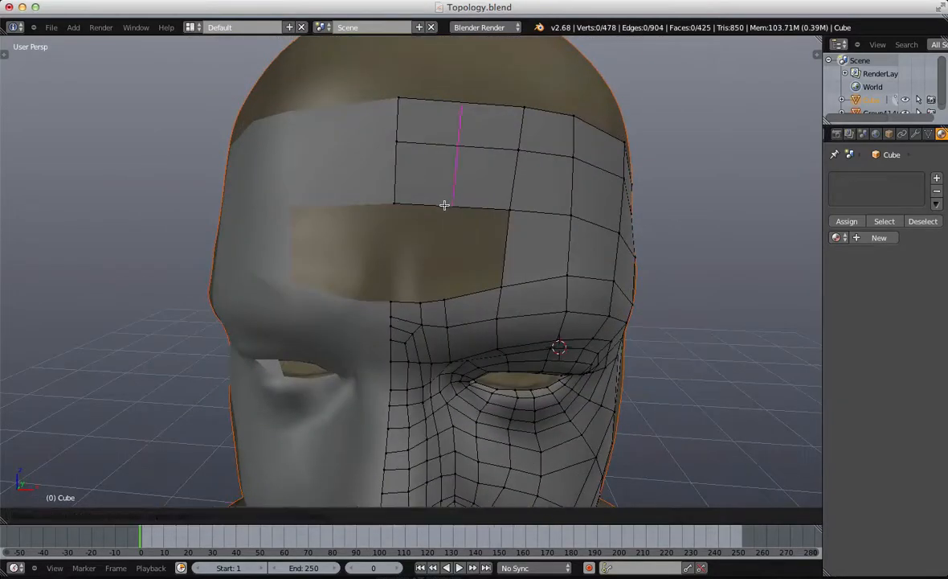
pyautogui.doubleClick(446, 206)
pyautogui.press('a')
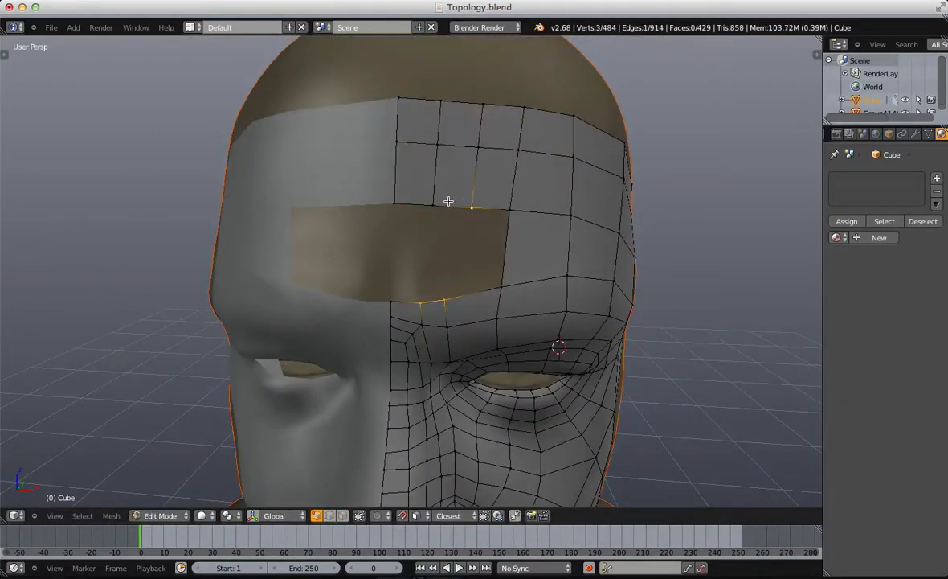
# Step: Fill the gap between the forehead and the brow with faces and check the surface in Object Mode
pyautogui.keyDown('shift'); pyautogui.rightClick(436, 205); pyautogui.keyUp('shift')
pyautogui.press('f')
pyautogui.press('a')
pyautogui.press('f')
pyautogui.press('f')
pyautogui.press('a')
pyautogui.press('Tab')
pyautogui.scroll(-7, 452, 333)
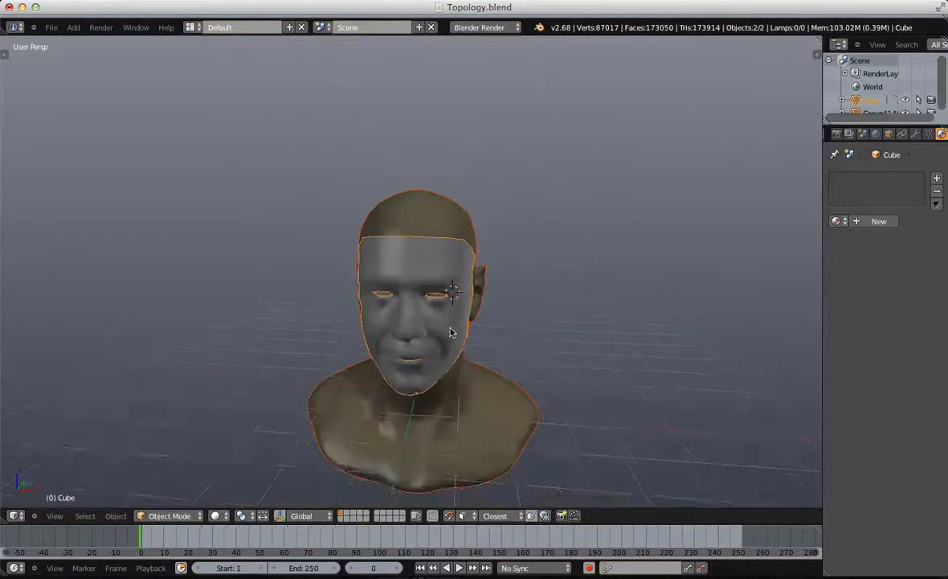
pyautogui.moveTo(452, 333); pyautogui.dragTo(378, 302, button='middle')
# Step: Return to Edit Mode and move the lower row of central forehead vertices down toward the brow
pyautogui.press('Tab')
pyautogui.scroll(3, 378, 302)
pyautogui.moveTo(381, 265); pyautogui.dragTo(470, 258, button='middle')
pyautogui.scroll(1, 470, 258)
pyautogui.press('b')
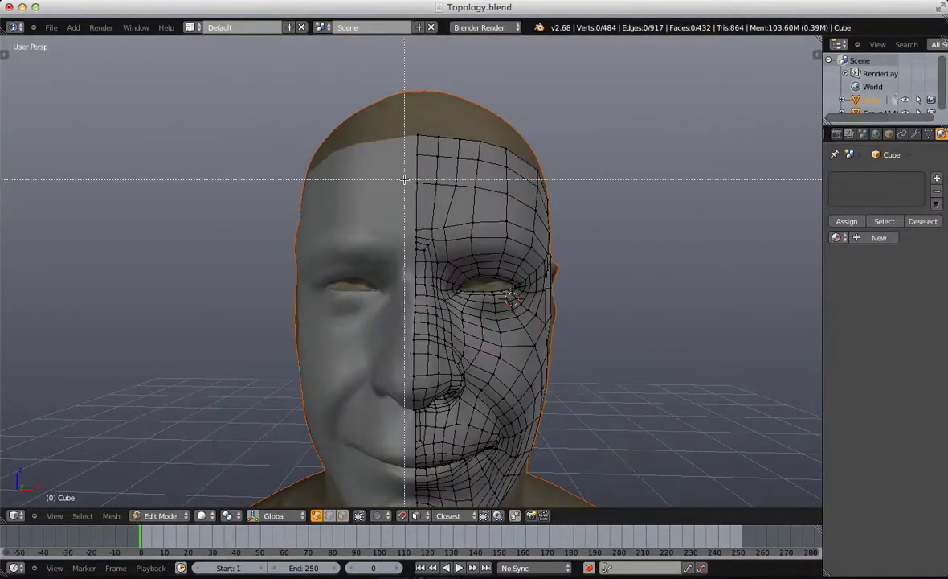
pyautogui.moveTo(483, 197); pyautogui.dragTo(484, 199)
pyautogui.click(485, 205)
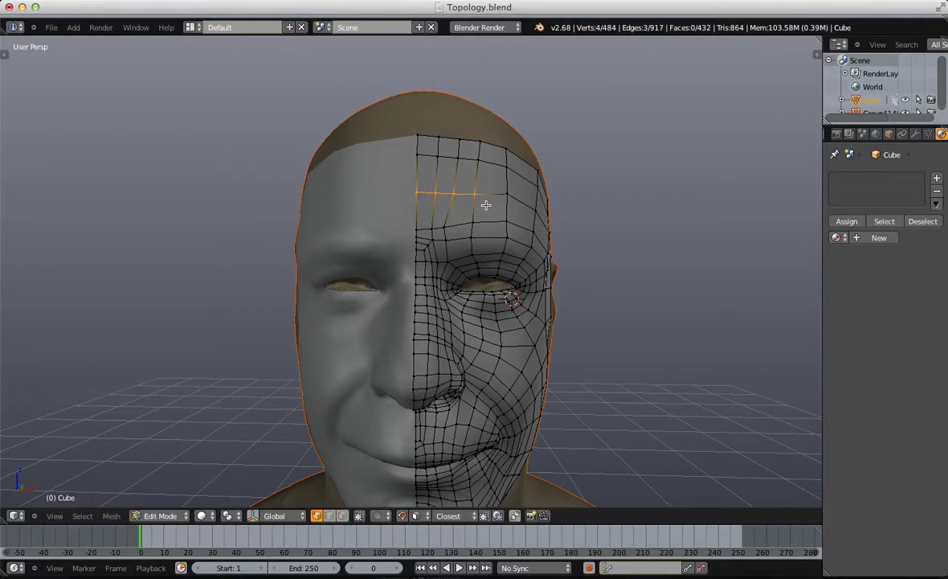
# Step: Lower the same central forehead row slightly more and slide its outermost vertex to even out the spacing
pyautogui.press('b')
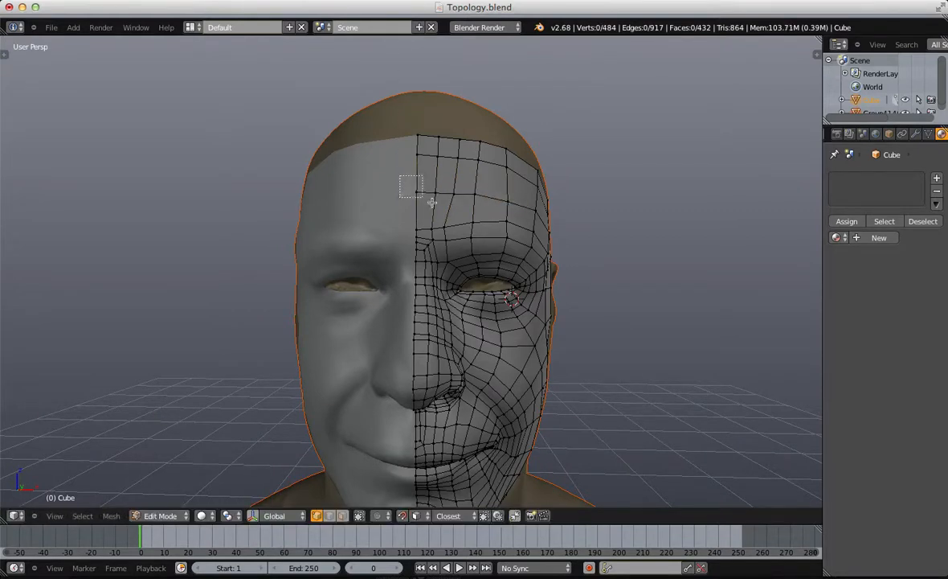
pyautogui.moveTo(394, 182); pyautogui.dragTo(479, 201)
pyautogui.press('g')
pyautogui.press('g')
pyautogui.click(475, 212)
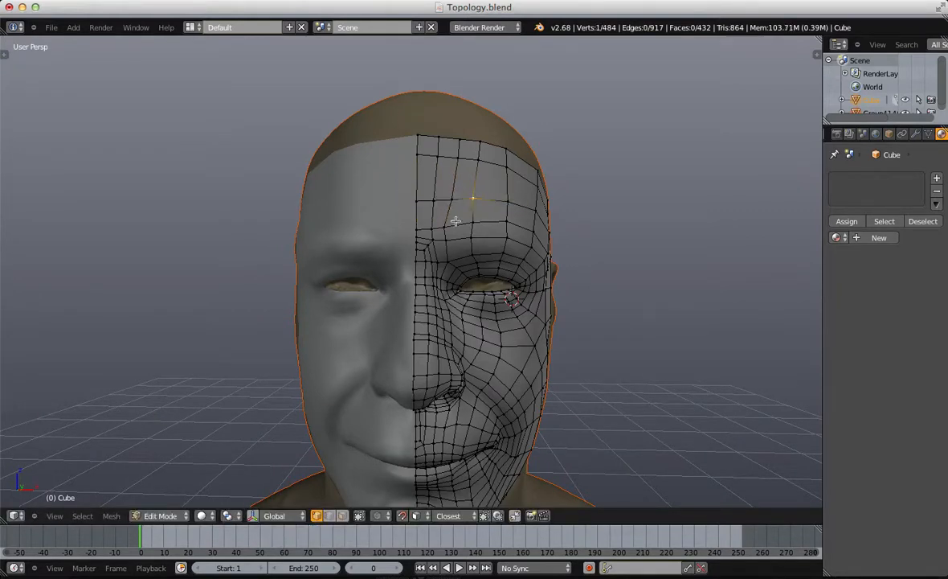
pyautogui.press('g')
pyautogui.press('g')
pyautogui.click(458, 222)
# Step: Slide the five vertices of the upper forehead row down to even out the spacing below the hairline
pyautogui.press('a')
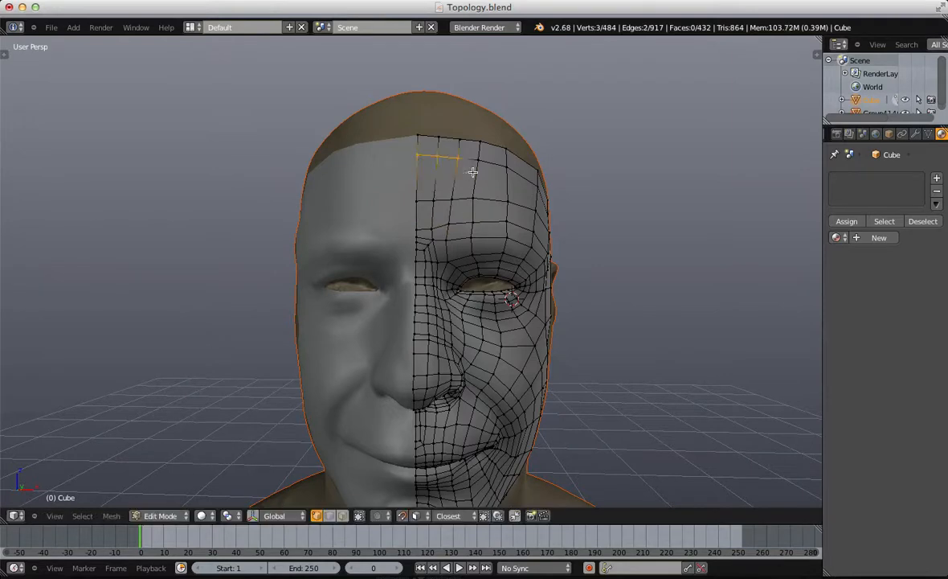
pyautogui.moveTo(473, 172); pyautogui.dragTo(454, 196, button='middle')
pyautogui.press('g')
pyautogui.press('g')
pyautogui.click(487, 214)
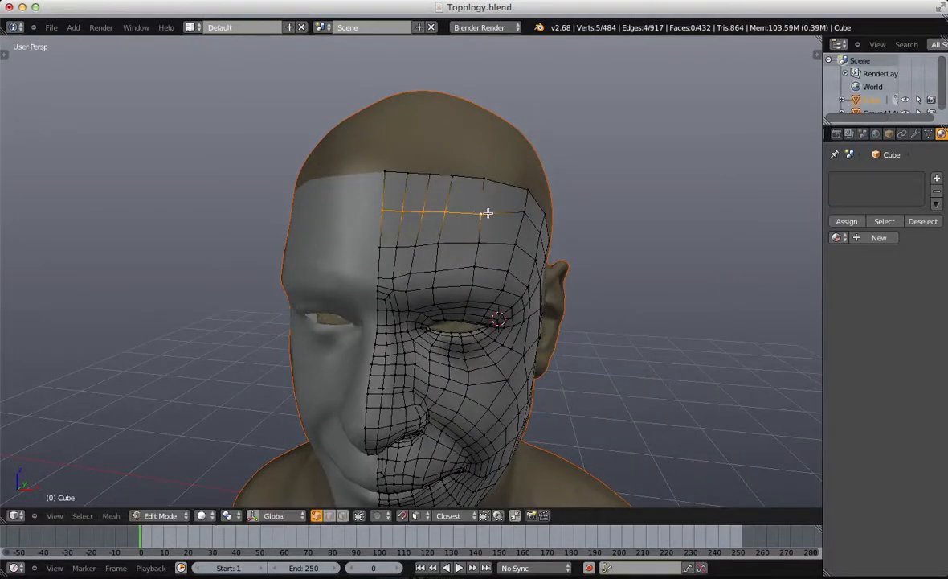
pyautogui.press('a')
# Step: Slide the temple vertices and the column in front of the ear to even out the side of the face
pyautogui.moveTo(537, 208); pyautogui.dragTo(407, 191, button='middle')
pyautogui.press('g')
pyautogui.press('g')
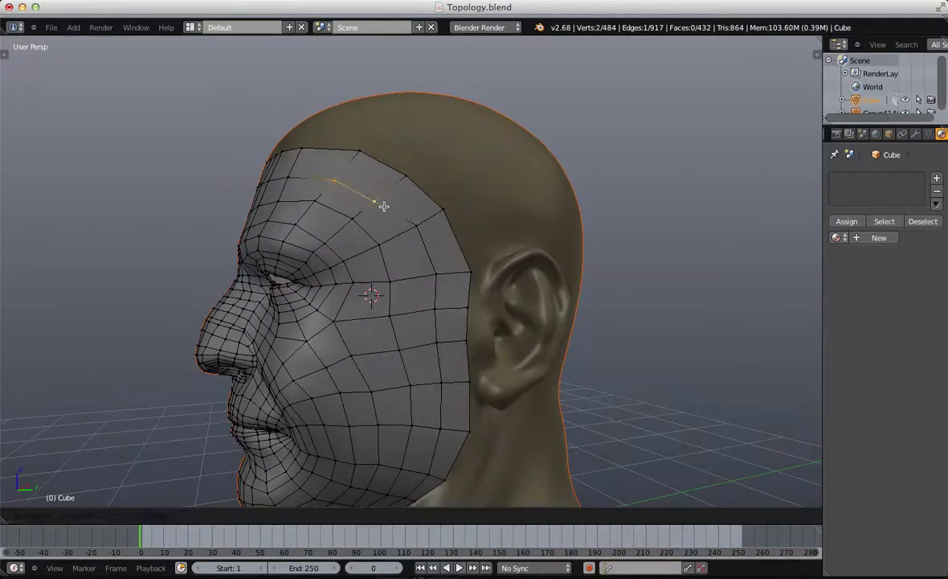
pyautogui.click(386, 206)
pyautogui.rightClick(412, 224)
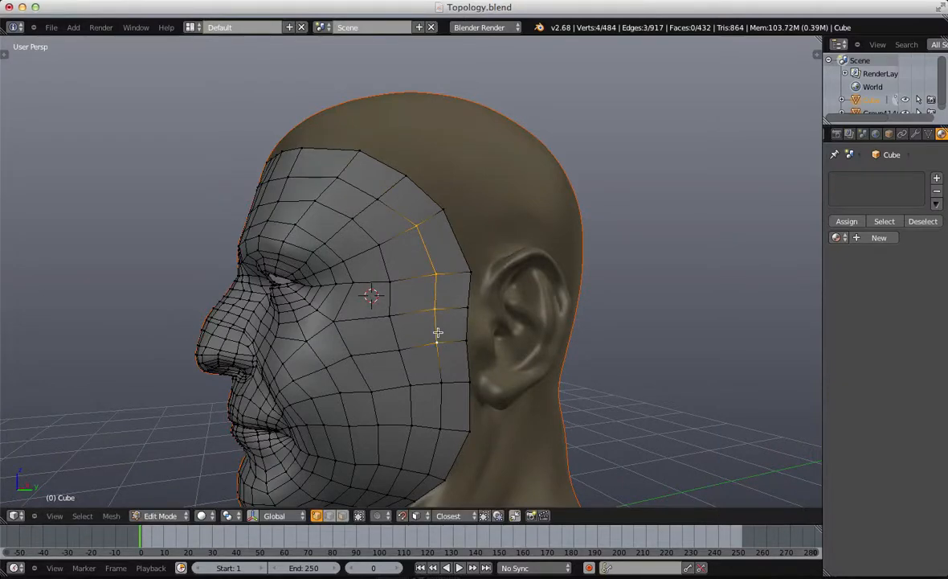
pyautogui.press('g')
pyautogui.press('g')
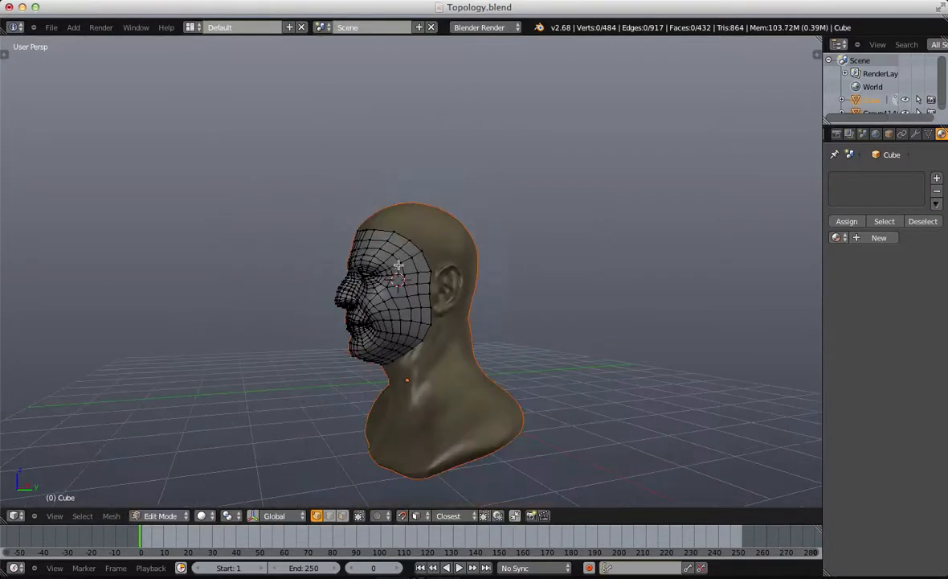
# Step: Isolate the face mesh in Object Mode to examine its shape from the front, and unhide the sculpted head
pyautogui.moveTo(418, 271); pyautogui.dragTo(385, 298, button='middle')
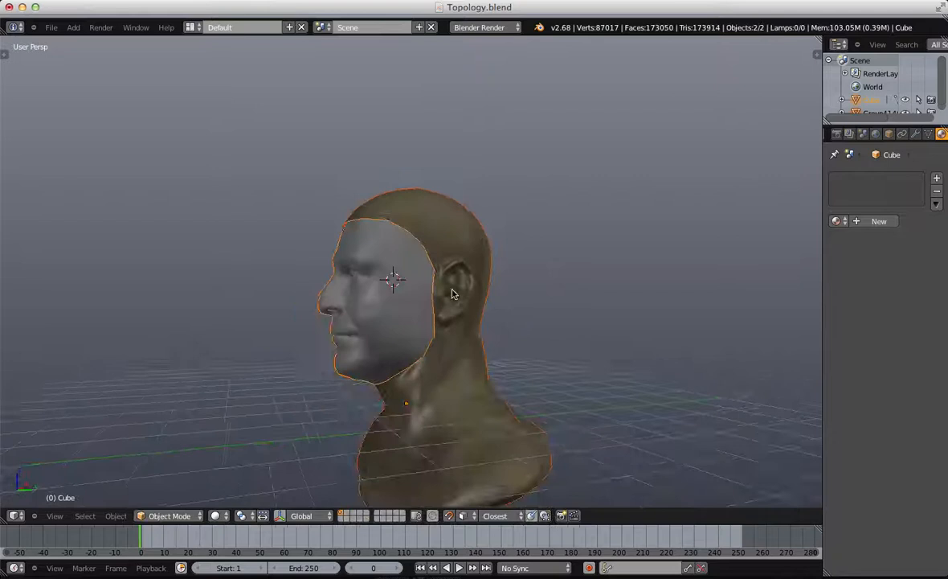
pyautogui.scroll(-3, 402, 289)
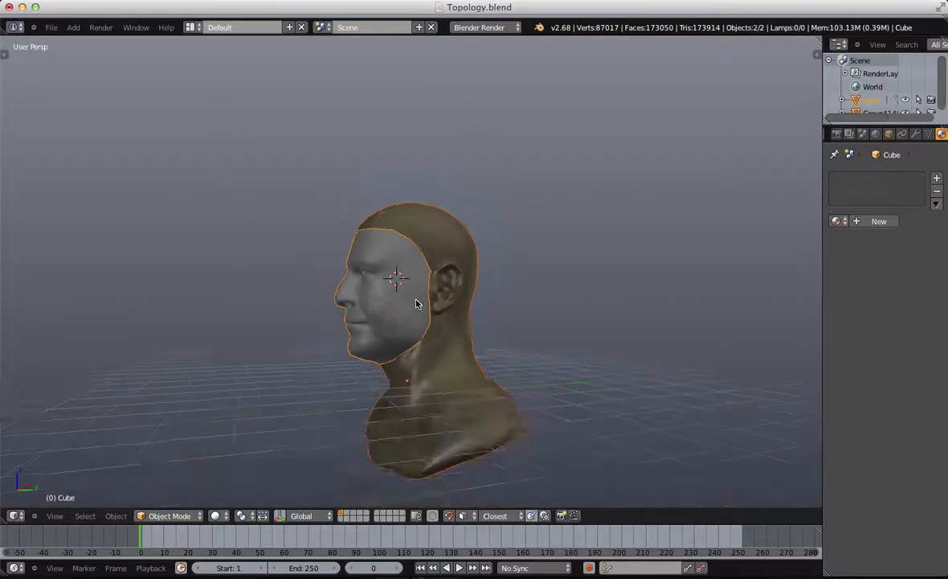
pyautogui.moveTo(417, 301); pyautogui.dragTo(393, 303, button='middle')
pyautogui.rightClick(416, 307)
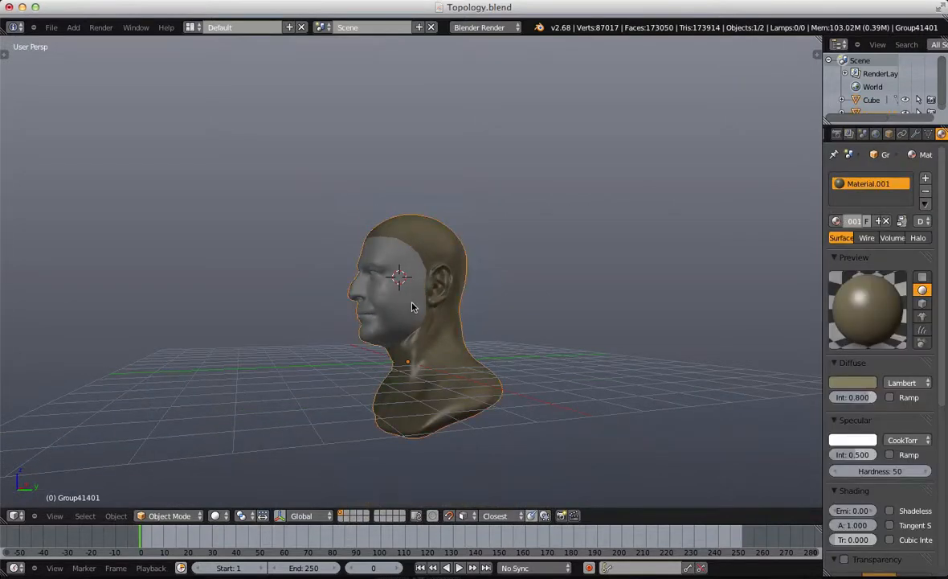
pyautogui.rightClick(413, 306)
pyautogui.hotkey('shift', 'h')
pyautogui.moveTo(415, 297); pyautogui.dragTo(460, 250, button='middle')
pyautogui.scroll(4, 487, 297)
pyautogui.scroll(2, 460, 250)
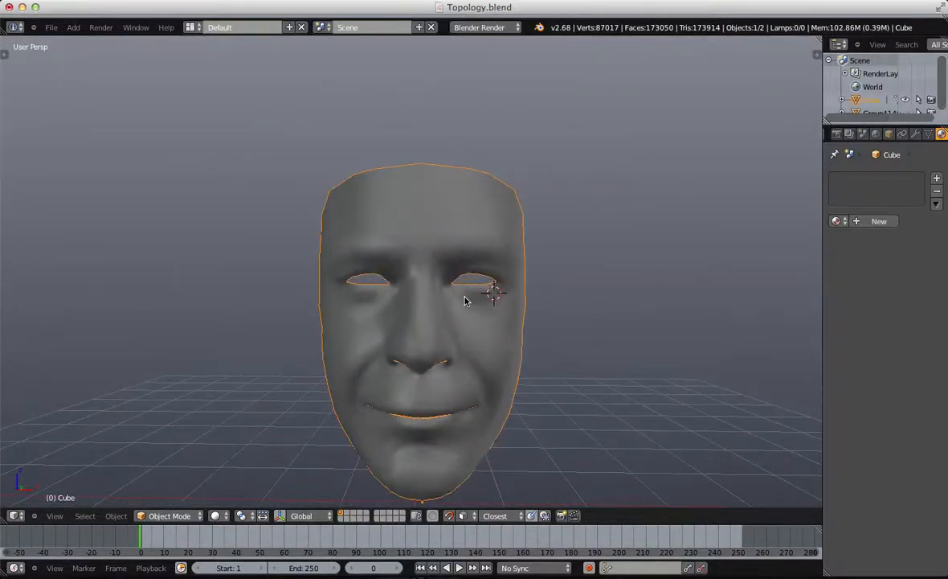
pyautogui.scroll(3, 514, 290)
pyautogui.hotkey('alt', 'h')
pyautogui.scroll(-4, 517, 286)
pyautogui.press('a')
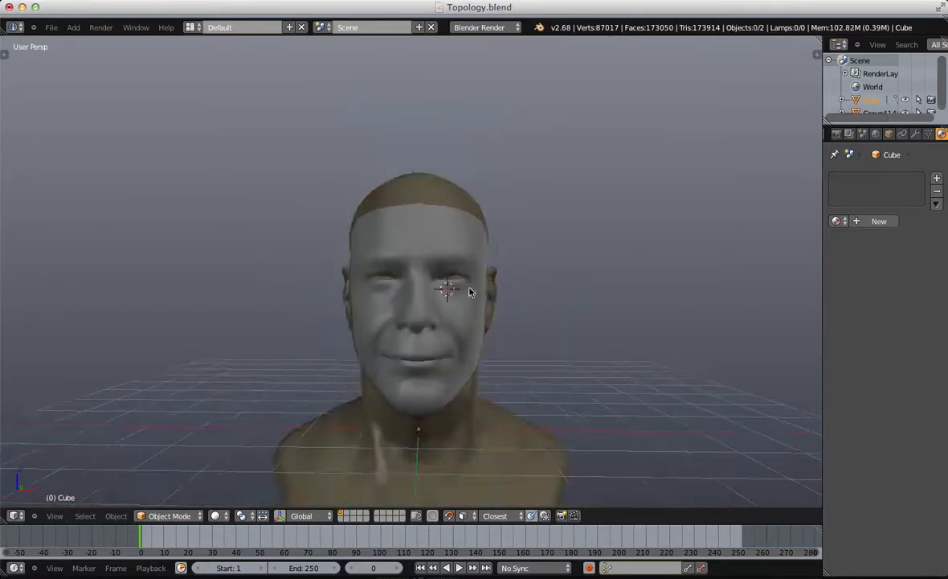
# Step: Reselect the face mesh, enter Edit Mode and bring the temple and ear area into side view
pyautogui.moveTo(470, 292); pyautogui.dragTo(445, 306, button='middle')
pyautogui.rightClick(441, 297)
pyautogui.rightClick(448, 296)
pyautogui.press('Tab')
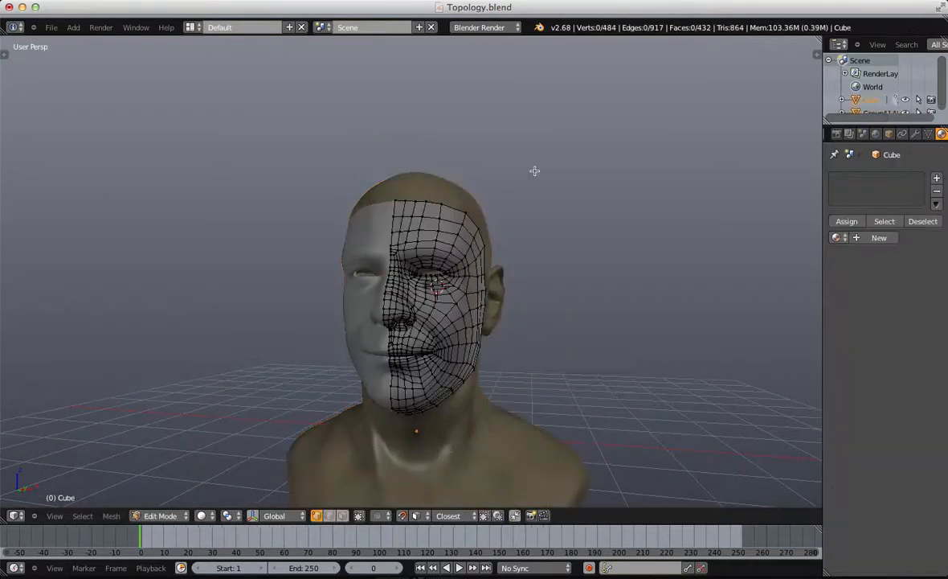
pyautogui.moveTo(543, 173); pyautogui.dragTo(475, 300, button='middle')
pyautogui.scroll(3, 544, 282)
pyautogui.scroll(-3, 500, 275)
pyautogui.scroll(3, 454, 225)
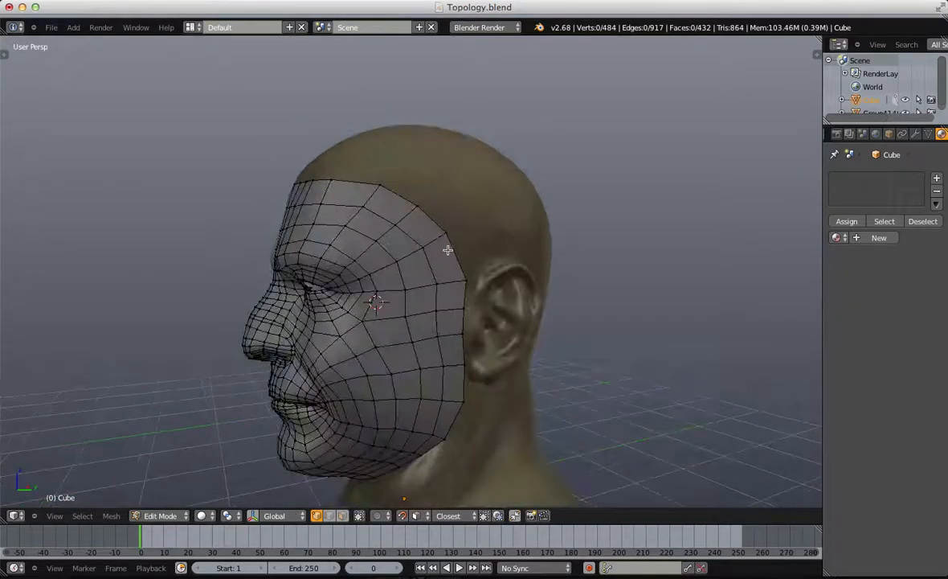
pyautogui.scroll(3, 479, 331)
pyautogui.scroll(-3, 397, 324)
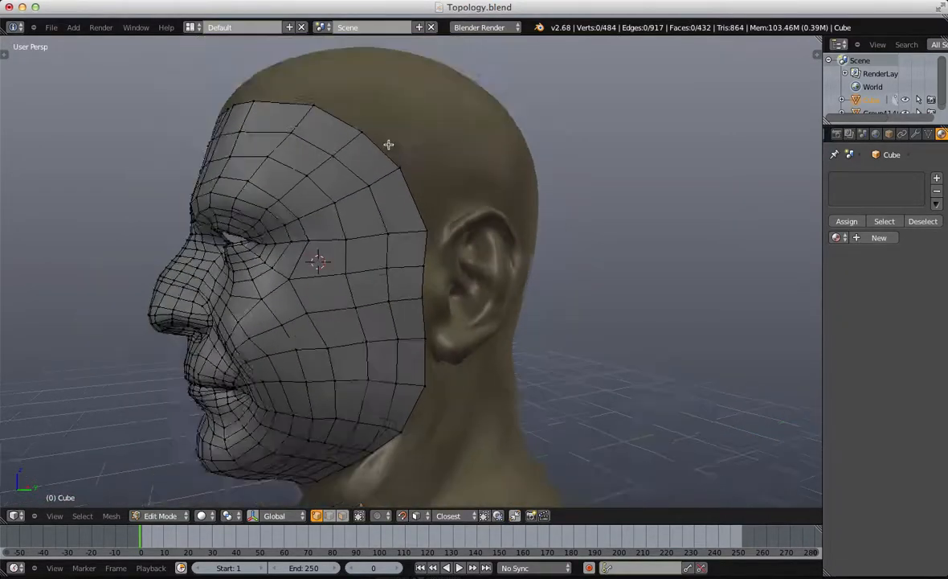
# Step: Select the outermost face loop around the face in Face select mode to examine its flow
pyautogui.hotkey('ctrl', 'Tab')
pyautogui.click(346, 374)
pyautogui.keyDown('alt'); pyautogui.click(375, 223); pyautogui.keyUp('alt')
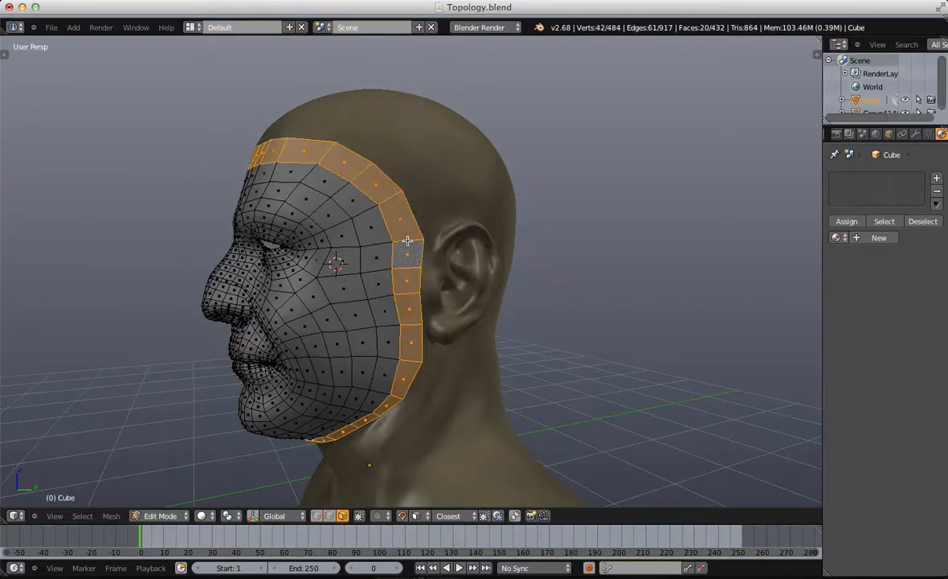
pyautogui.moveTo(375, 223); pyautogui.dragTo(447, 226, button='middle')
pyautogui.scroll(3, 438, 217)
# Step: Switch back to Vertex select mode and reposition the rim and inner vertices at the temple above the ear
pyautogui.hotkey('ctrl', 'Tab')
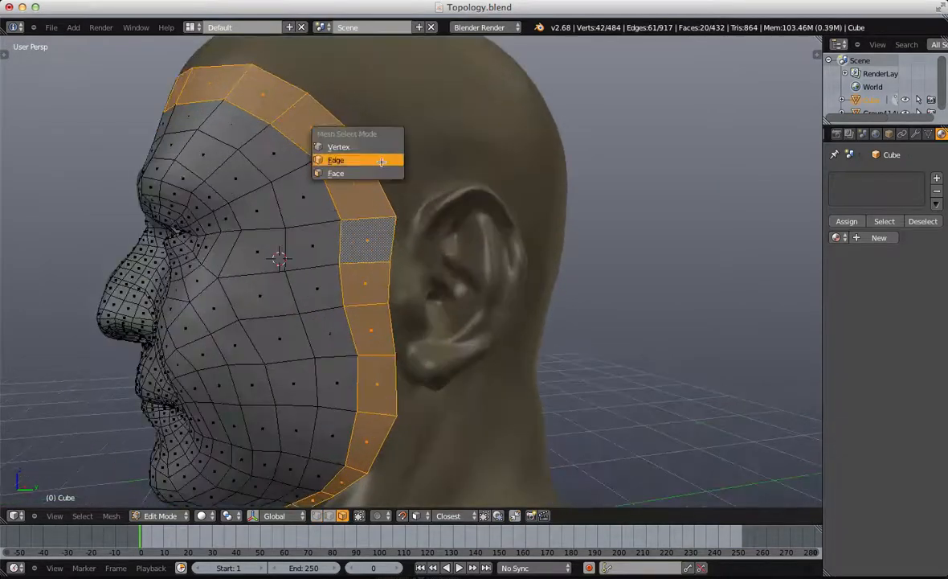
pyautogui.click(366, 148)
pyautogui.press('a')
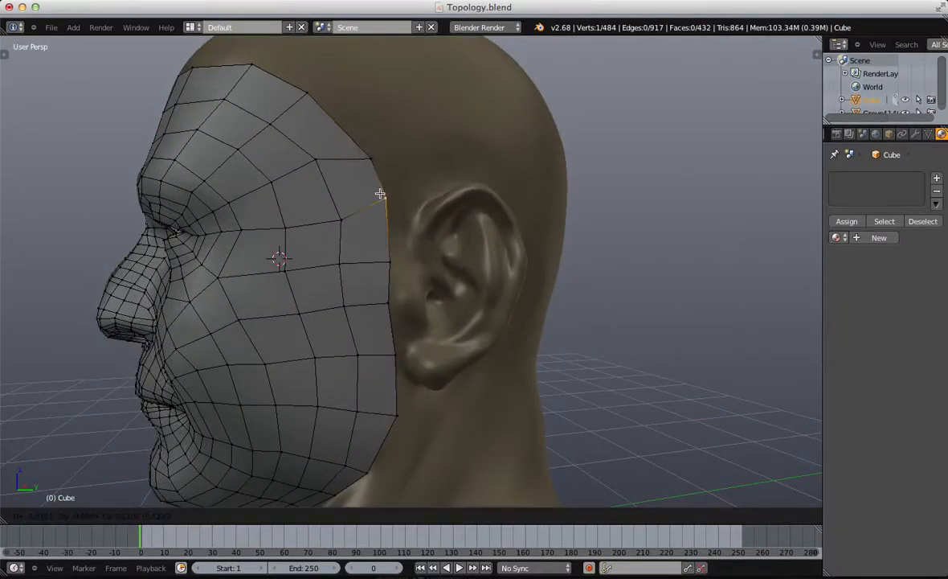
pyautogui.rightClick(319, 165)
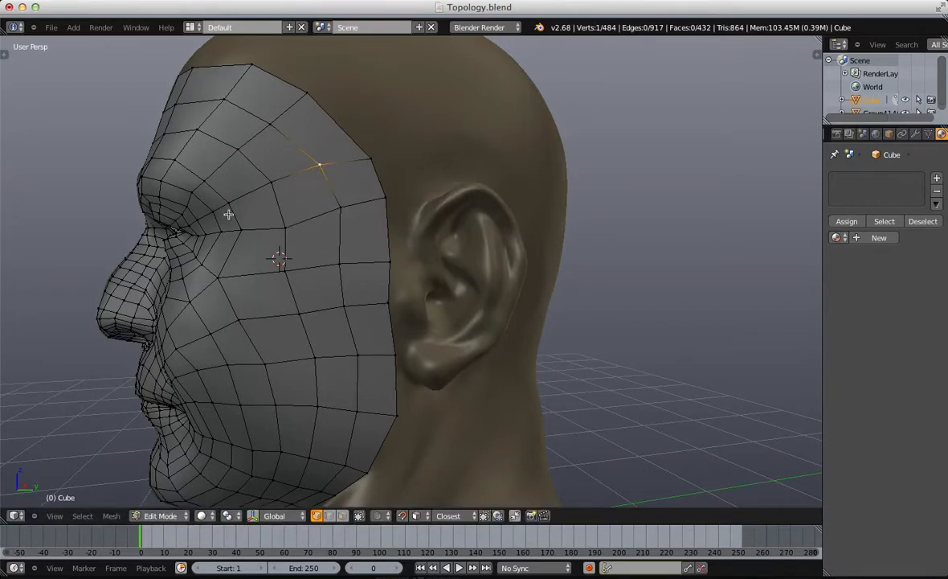
# Step: Try extruding the temple edge backward twice to run a strip of faces above the ear
pyautogui.press('e')
pyautogui.click(462, 151)
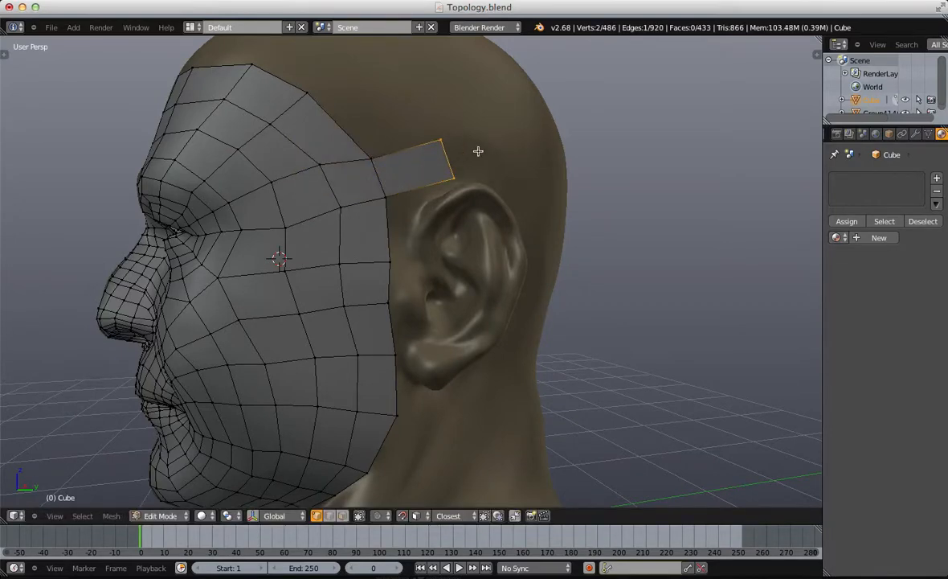
pyautogui.moveTo(480, 150); pyautogui.dragTo(429, 179, button='middle')
pyautogui.press('g')
pyautogui.click(434, 184)
pyautogui.press('e')
pyautogui.click(512, 184)
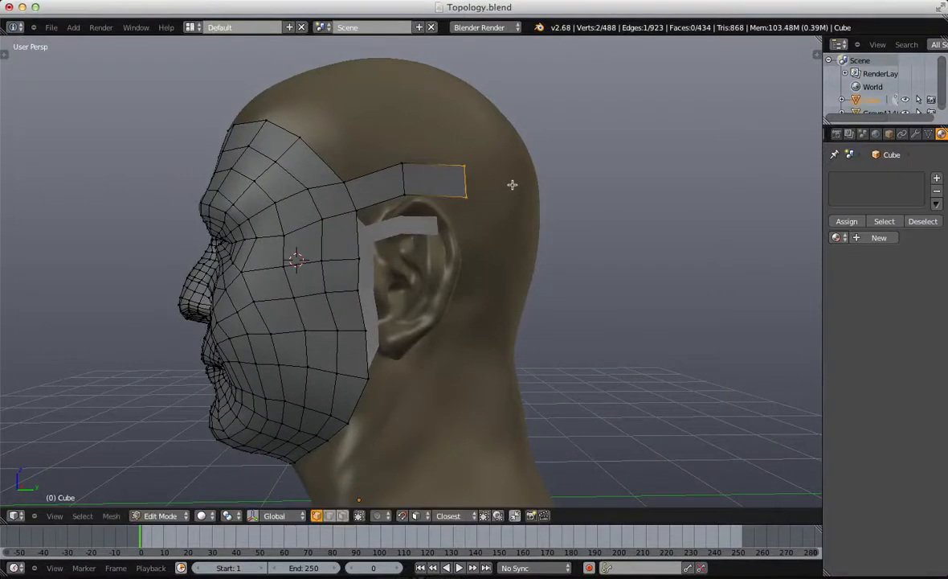
pyautogui.moveTo(513, 189); pyautogui.dragTo(406, 211, button='middle')
pyautogui.press('a')
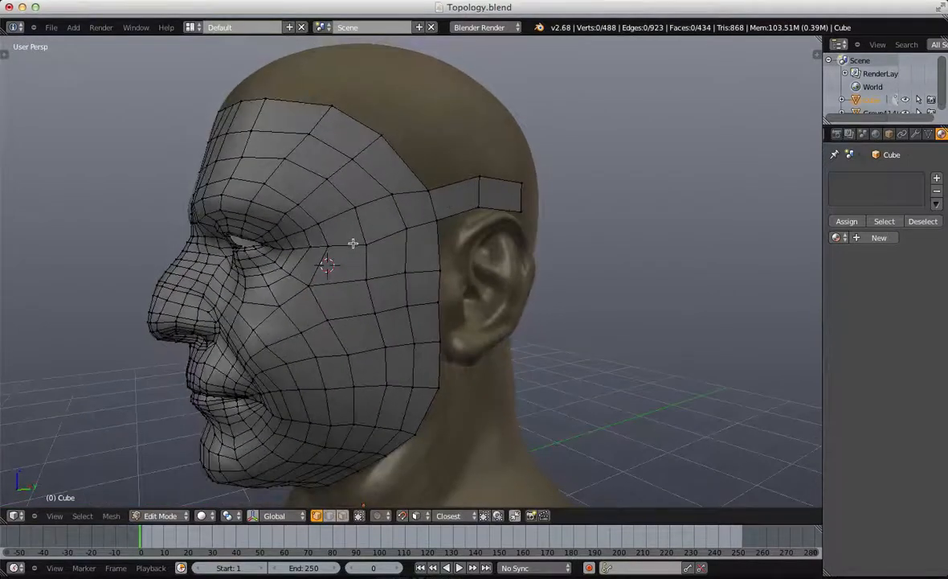
# Step: In Face select mode, select the outer face loop plus the first extruded face to examine their connection
pyautogui.hotkey('ctrl', 'Tab')
pyautogui.click(333, 286)
pyautogui.keyDown('alt'); pyautogui.click(426, 226); pyautogui.keyUp('alt')
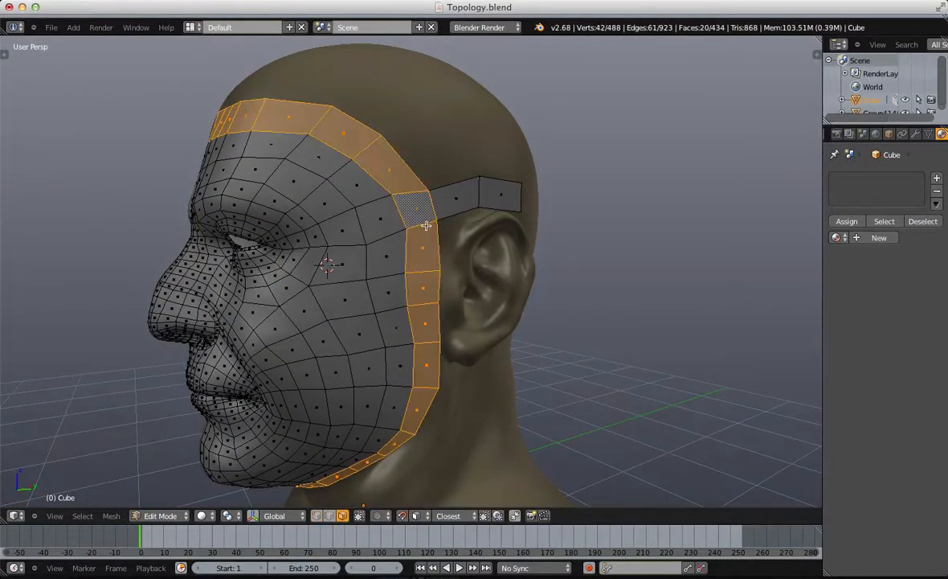
pyautogui.keyDown('shift'); pyautogui.click(474, 194); pyautogui.keyUp('shift')
pyautogui.scroll(3, 482, 195)
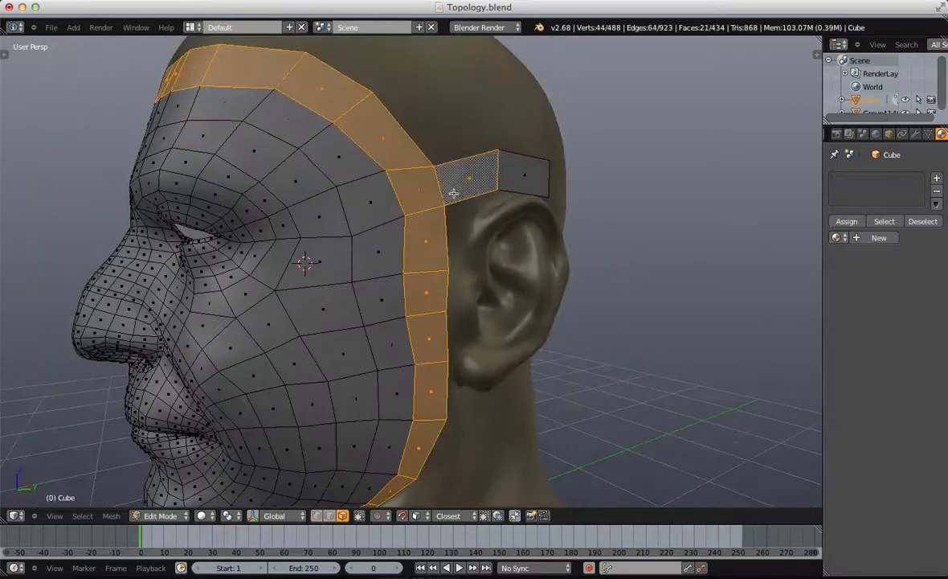
# Step: Undo the face selections and the extruded strip above the ear
pyautogui.hotkey('ctrl', 'z')
pyautogui.hotkey('ctrl', 'z')
pyautogui.hotkey('ctrl', 'z')
pyautogui.hotkey('ctrl', 'z')
pyautogui.hotkey('ctrl', 'z')
pyautogui.hotkey('ctrl', 'z')
pyautogui.hotkey('ctrl', 'z')
pyautogui.hotkey('ctrl', 'z')
pyautogui.hotkey('ctrl', 'z')
# Step: Rip the rim vertex in front of the upper ear downward to open a notch in the face edge
pyautogui.scroll(1, 460, 178)
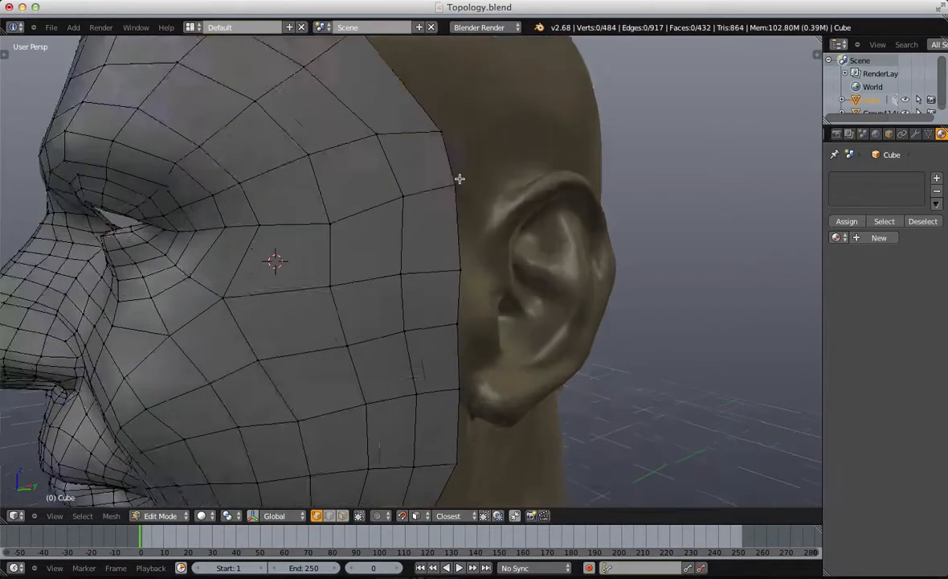
pyautogui.scroll(2, 460, 178)
pyautogui.rightClick(470, 155)
pyautogui.press('v')
pyautogui.click(467, 204)
pyautogui.scroll(-4, 459, 186)
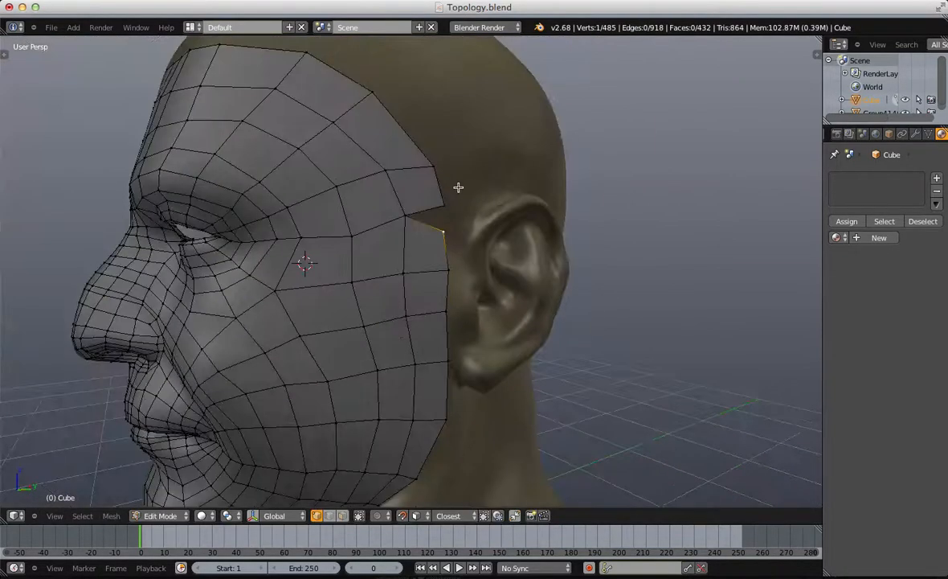
# Step: Move the temple rim vertices above the notch up and forward, widening the gap in front of the upper ear
pyautogui.press('a')
pyautogui.moveTo(447, 193); pyautogui.dragTo(448, 193)
pyautogui.press('g')
pyautogui.click(448, 177)
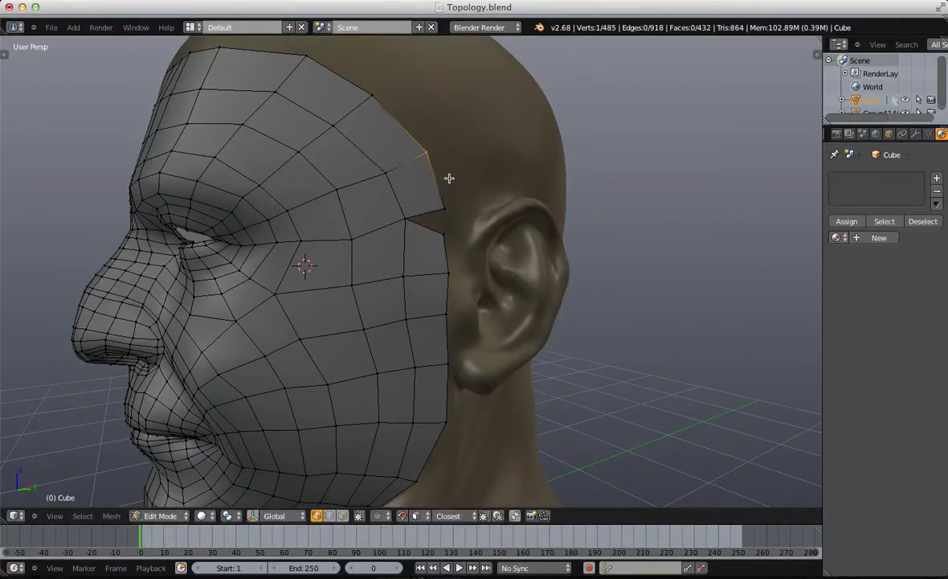
pyautogui.press('g')
pyautogui.click(413, 144)
pyautogui.rightClick(381, 167)
pyautogui.press('g')
pyautogui.click(419, 166)
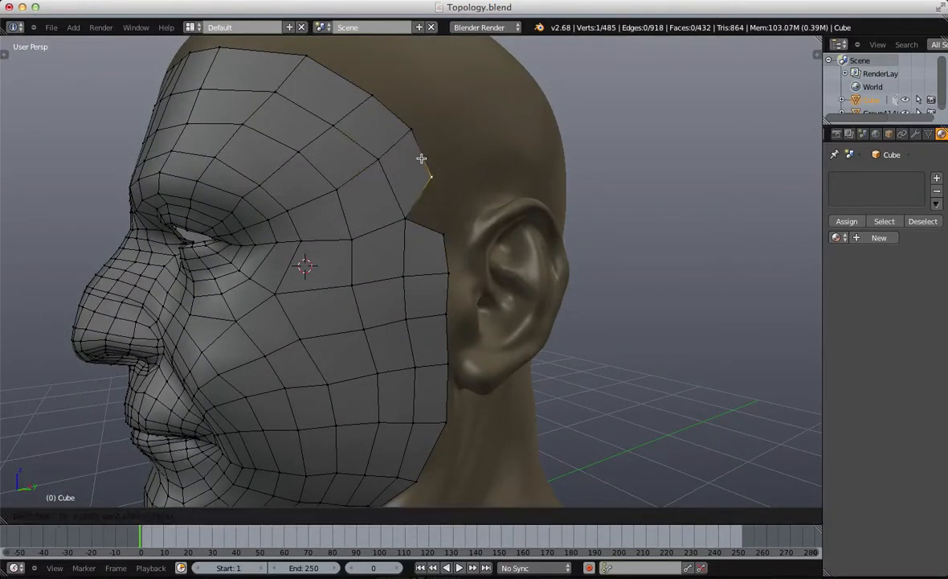
# Step: Fill the notch in the temple rim with a new face and position its outer corner just in front of the upper ear
pyautogui.press('f')
pyautogui.scroll(-3, 405, 211)
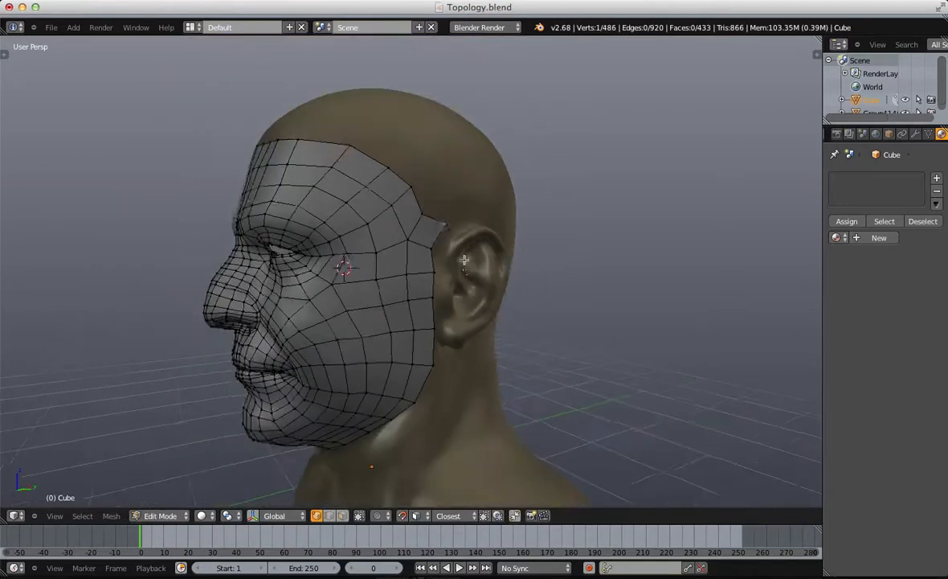
pyautogui.press('a')
pyautogui.moveTo(473, 267); pyautogui.dragTo(461, 268, button='middle')
pyautogui.scroll(3, 453, 185)
pyautogui.rightClick(426, 175)
pyautogui.press('g')
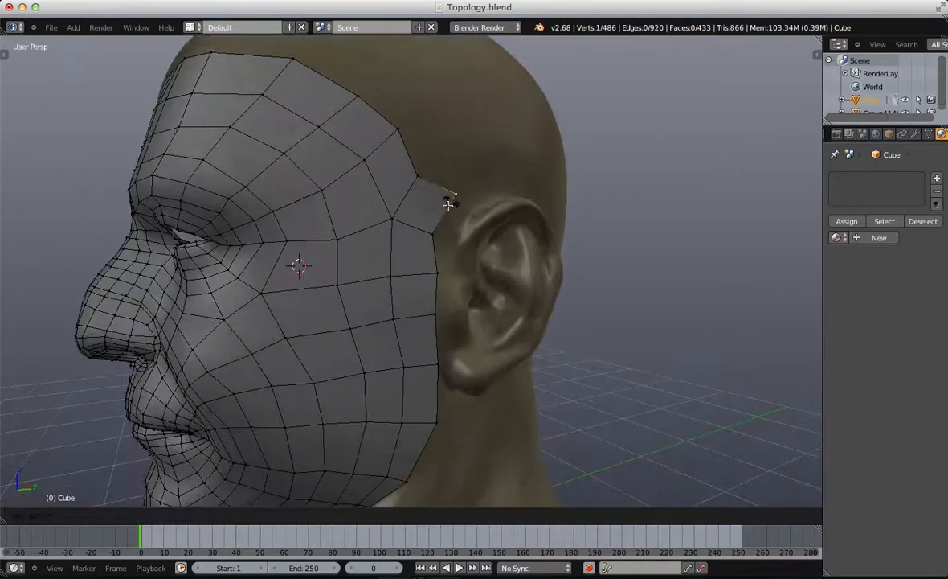
pyautogui.rightClick(466, 200)
pyautogui.rightClick(470, 201)
pyautogui.press('g')
pyautogui.click(459, 214)
# Step: In Face select mode, select the outer face loop in front of the ear to check how the new face connects
pyautogui.hotkey('ctrl', 'Tab')
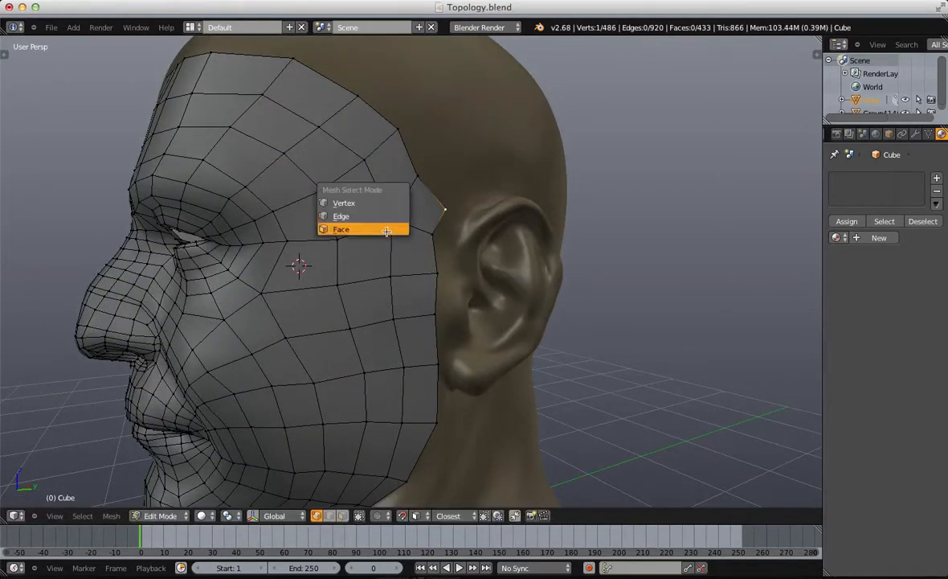
pyautogui.click(387, 232)
pyautogui.scroll(-3, 402, 241)
pyautogui.scroll(3, 402, 277)
pyautogui.scroll(2, 403, 193)
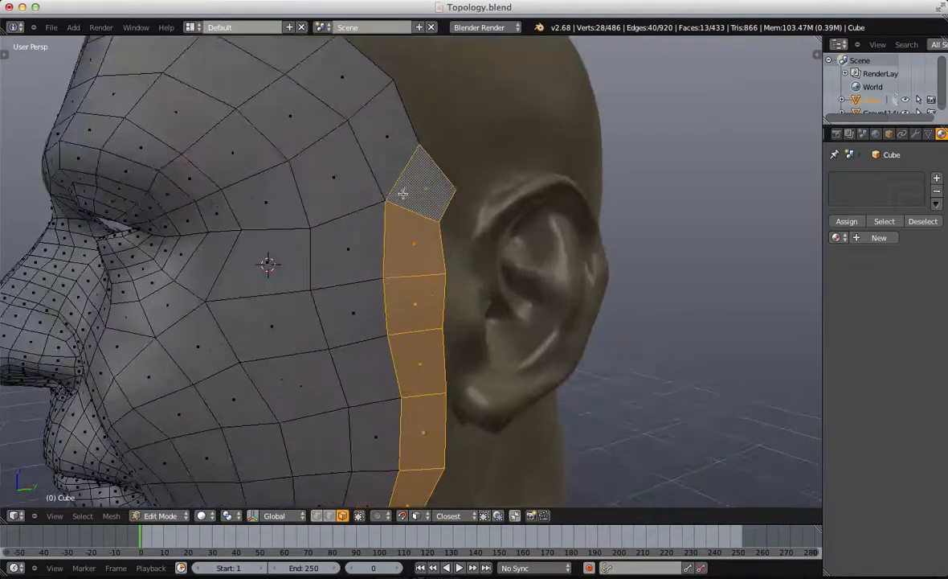
# Step: In Edge select mode, extrude the notch face's upper edge backward twice, rotating and moving it into a strip above the ear
pyautogui.hotkey('ctrl', 'Tab')
pyautogui.click(410, 178)
pyautogui.rightClick(435, 164)
pyautogui.scroll(-3, 460, 175)
pyautogui.moveTo(468, 184); pyautogui.dragTo(432, 181, button='middle')
pyautogui.press('e')
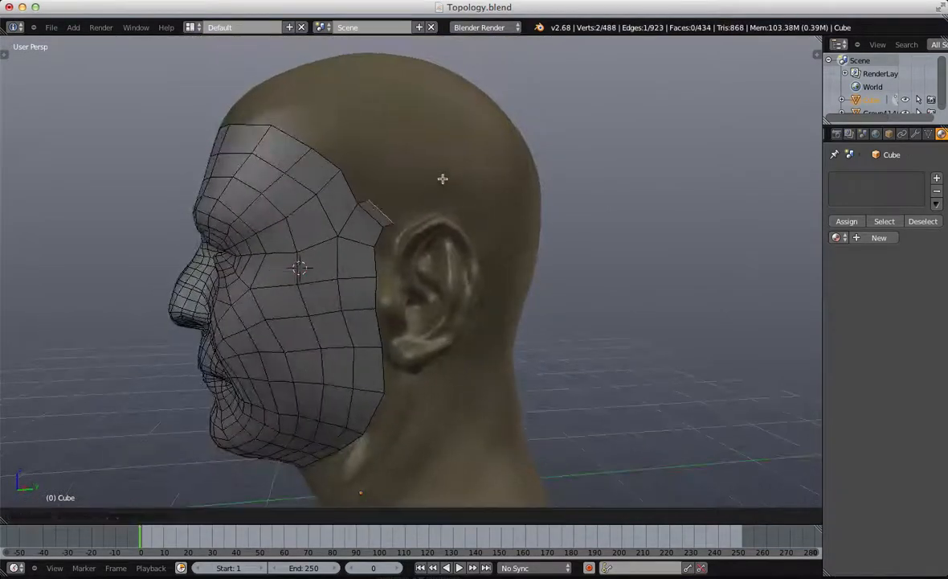
pyautogui.click(458, 167)
pyautogui.press('r')
pyautogui.click(447, 205)
pyautogui.press('g')
pyautogui.click(452, 205)
pyautogui.press('e')
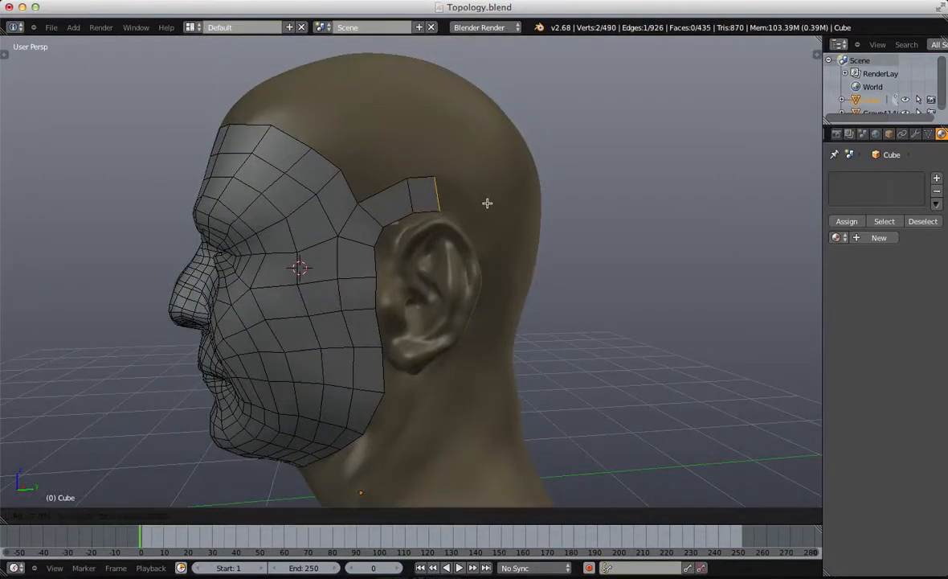
pyautogui.click(517, 204)
# Step: Try to fill a face from the strip's first upper edge at the temple corner
pyautogui.press('a')
pyautogui.moveTo(450, 243); pyautogui.dragTo(489, 203, button='middle')
pyautogui.scroll(1, 422, 168)
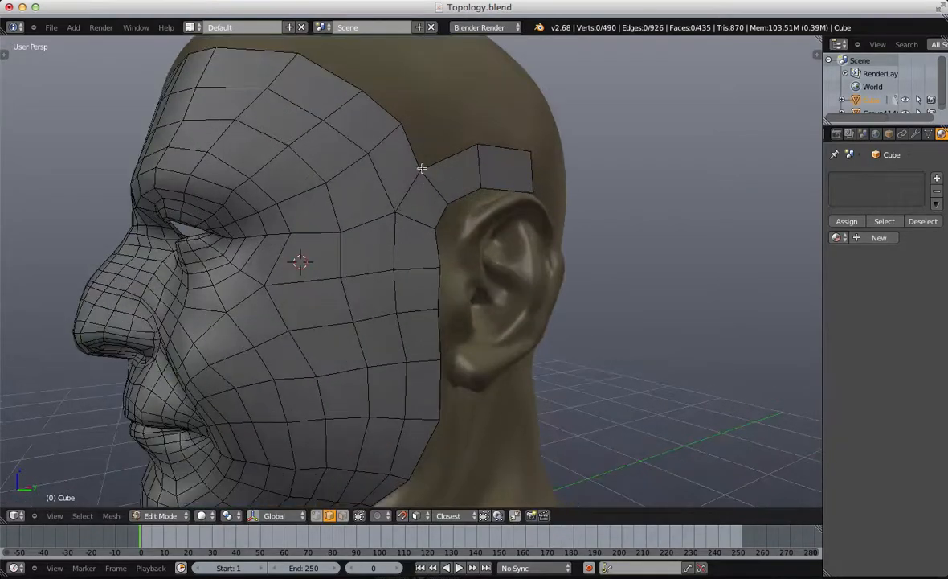
pyautogui.press('f')
pyautogui.hotkey('ctrl', 'z')
# Step: In Vertex select mode, fill a row of new faces from the corner above the ear strip forward along the temple rim
pyautogui.hotkey('ctrl', 'Tab')
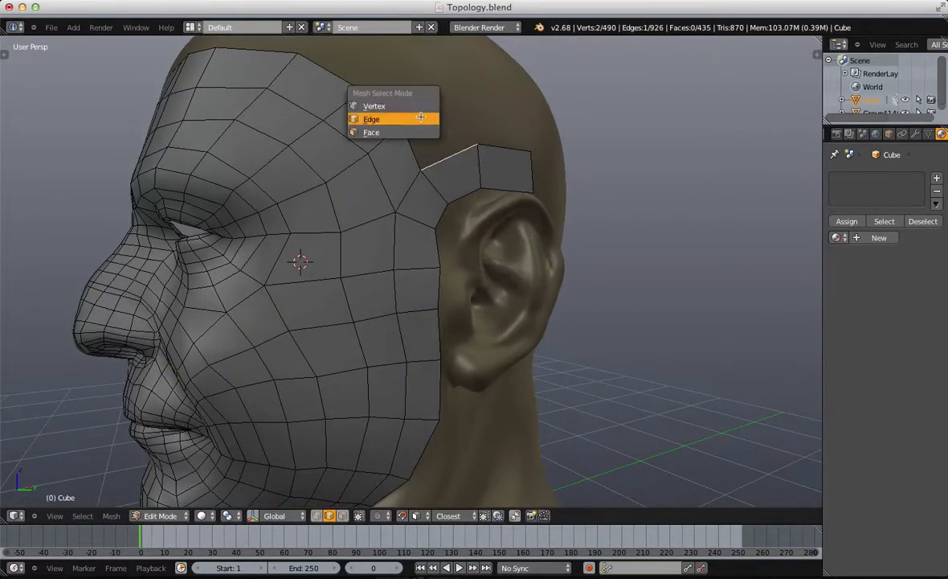
pyautogui.click(420, 105)
pyautogui.press('a')
pyautogui.rightClick(426, 170)
pyautogui.press('f')
pyautogui.moveTo(427, 170); pyautogui.dragTo(447, 144, button='middle')
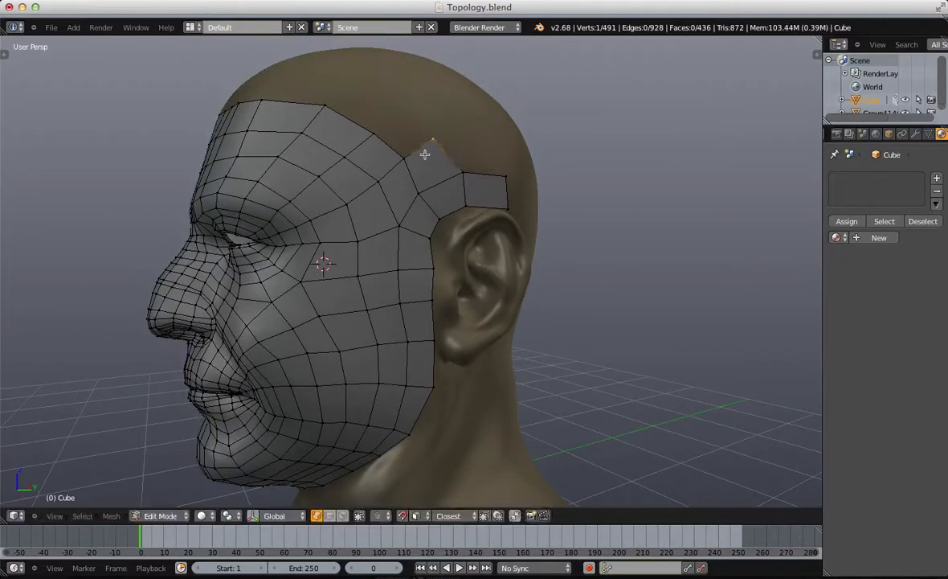
pyautogui.press('a')
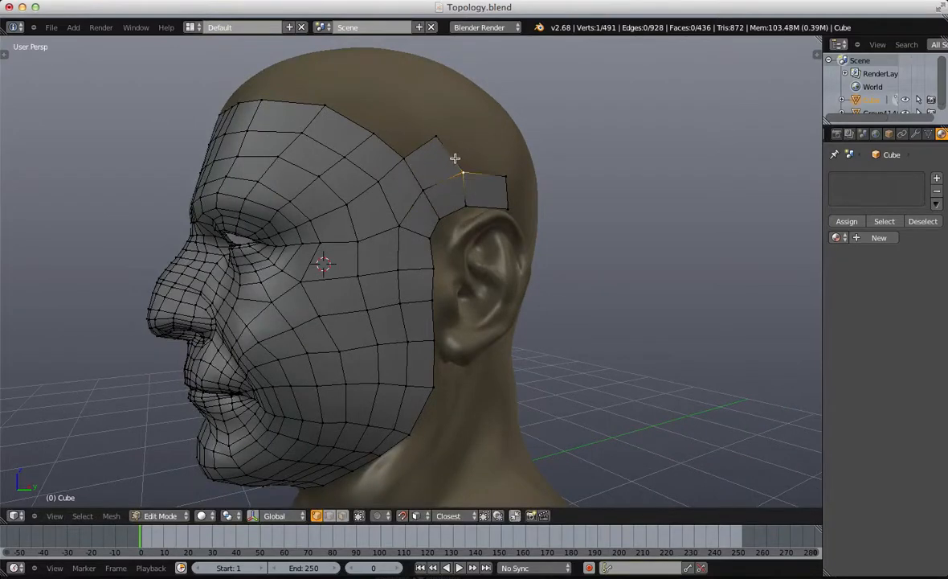
pyautogui.press('a')
pyautogui.moveTo(455, 158); pyautogui.dragTo(440, 234, button='middle')
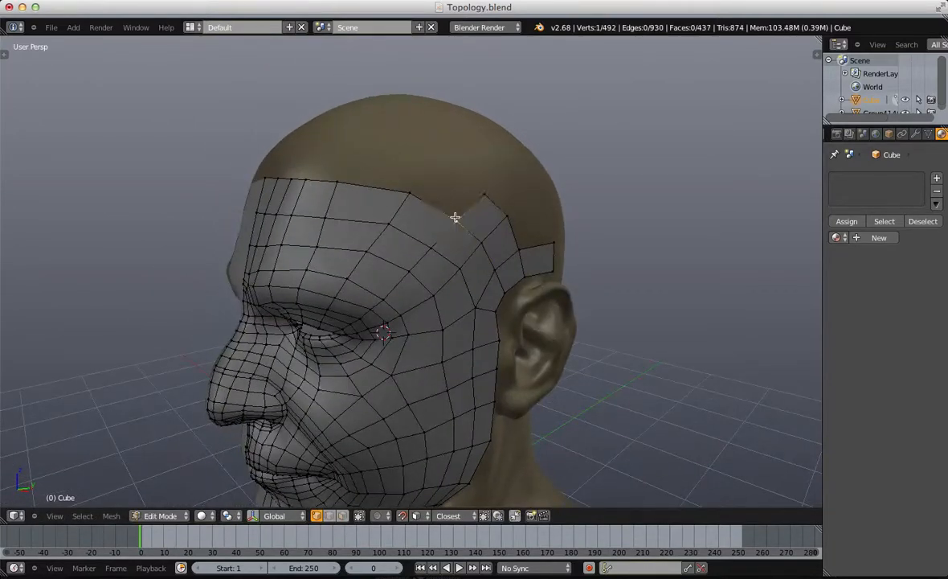
pyautogui.press('f')
pyautogui.press('f')
# Step: Shift the forehead rim vertices beside the new faces sideways to even out their spacing
pyautogui.moveTo(364, 190); pyautogui.dragTo(412, 209, button='middle')
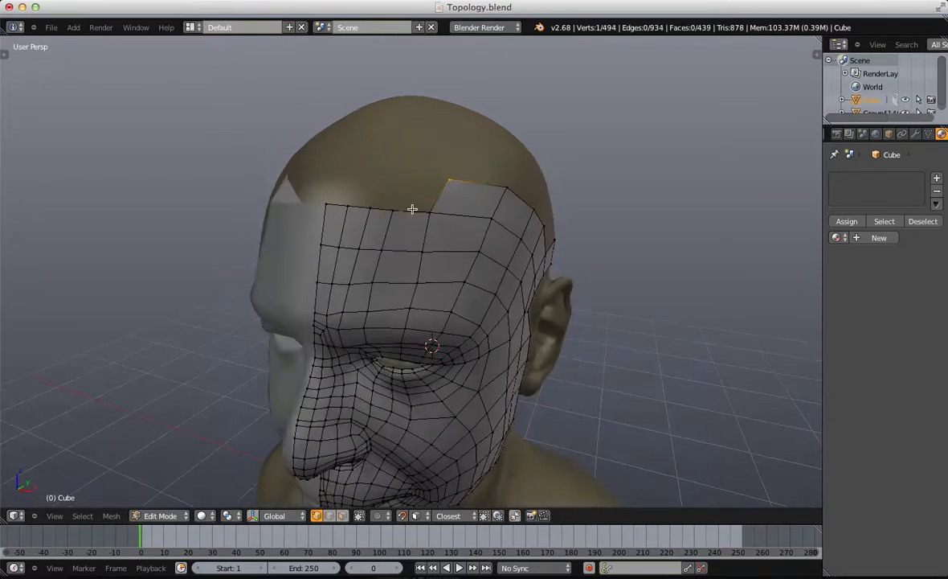
pyautogui.keyDown('shift'); pyautogui.rightClick(451, 182); pyautogui.keyUp('shift')
pyautogui.press('g')
pyautogui.click(456, 200)
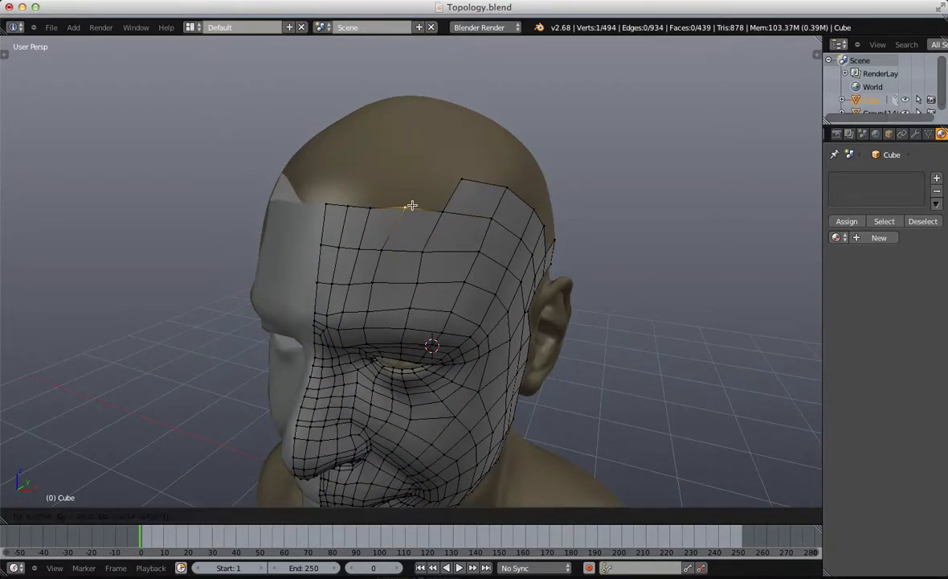
pyautogui.rightClick(406, 210)
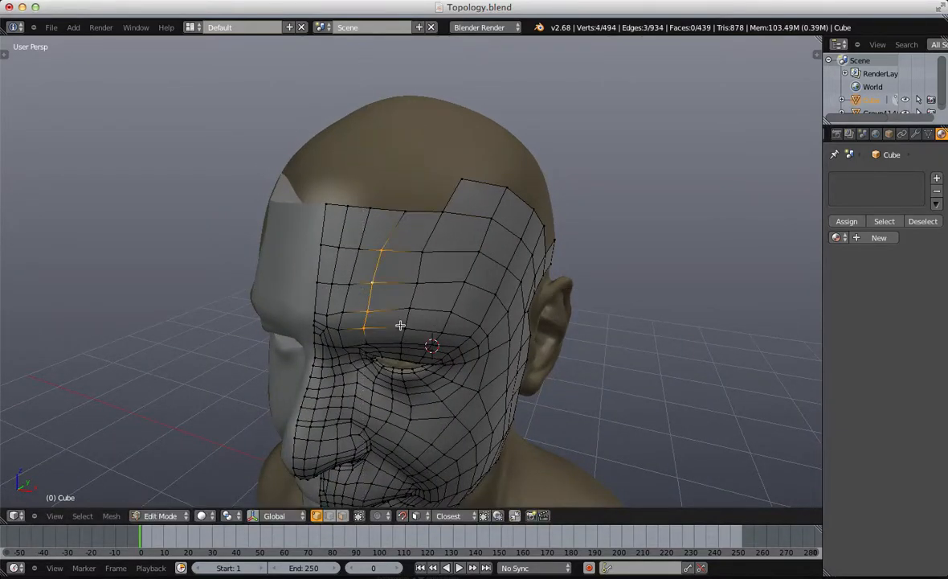
pyautogui.press('a')
pyautogui.moveTo(401, 321); pyautogui.dragTo(473, 244, button='middle')
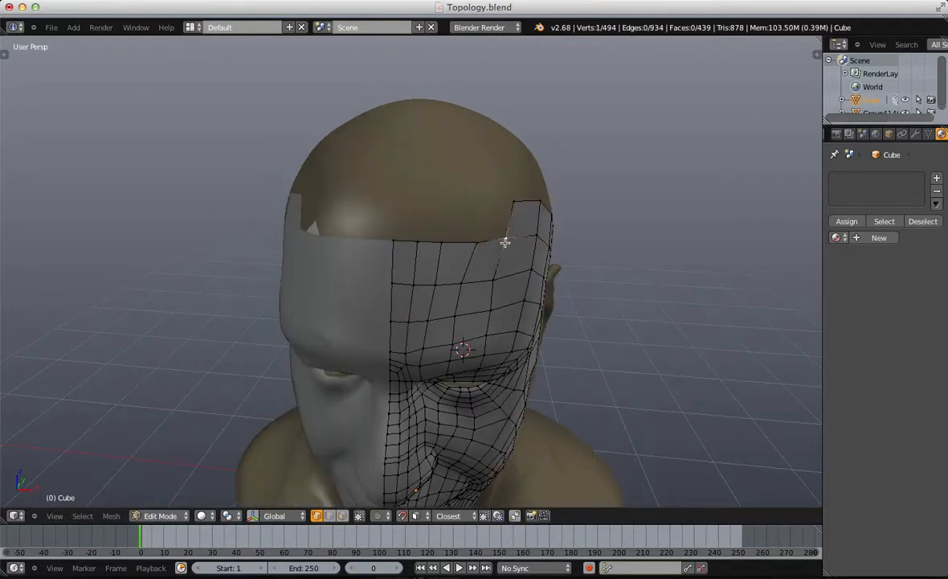
# Step: Fill the remaining four faces of the new upper forehead row up to the mirror midline
pyautogui.press('f')
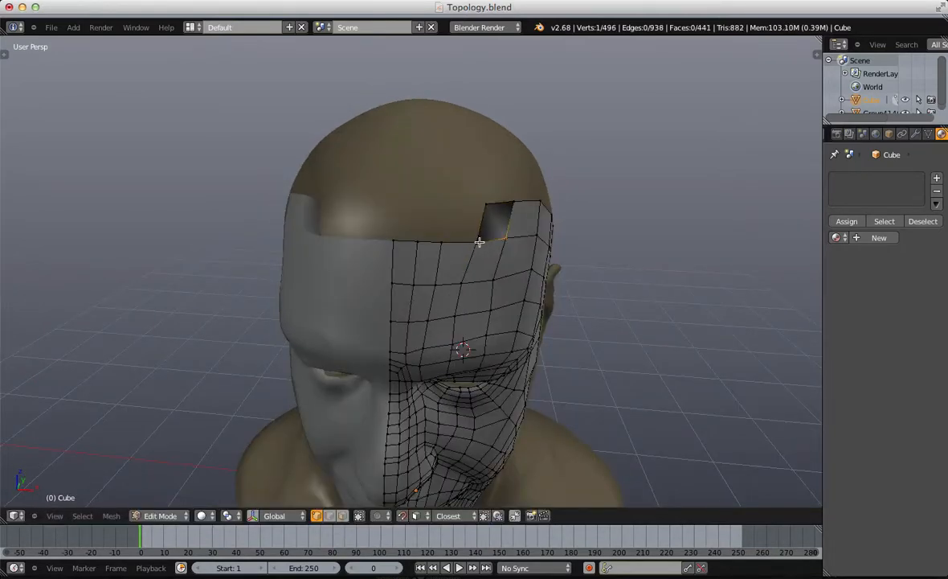
pyautogui.rightClick(479, 241)
pyautogui.press('f')
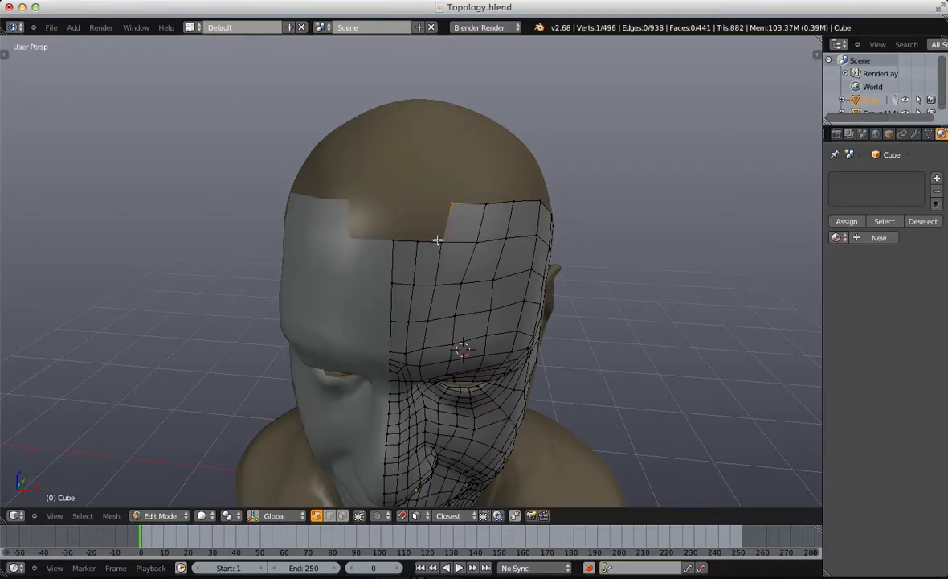
pyautogui.press('f')
pyautogui.press('f')
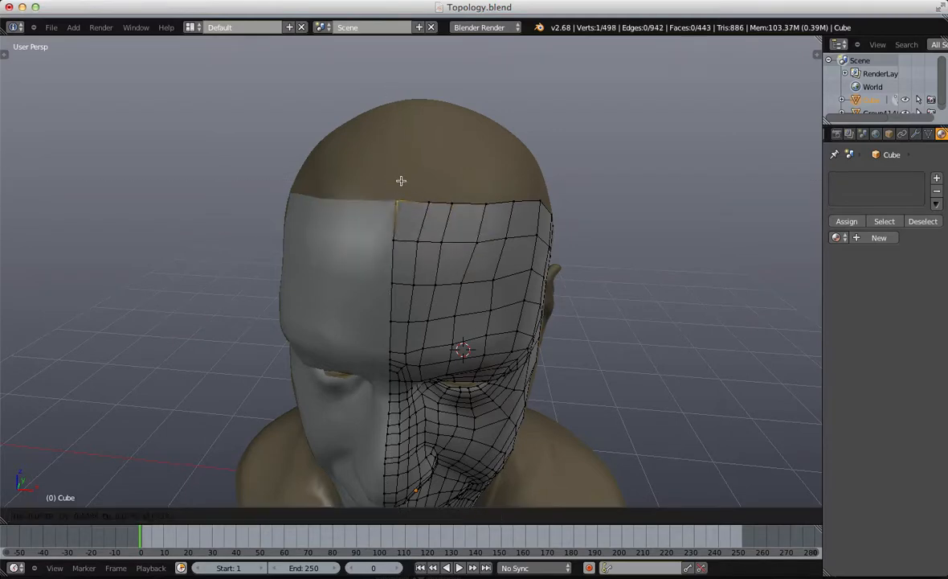
# Step: Move the upper rim vertices nearest the midline, including the midline vertex, farther up the forehead
pyautogui.moveTo(408, 169); pyautogui.dragTo(417, 203, button='middle')
pyautogui.press('a')
pyautogui.press('b')
pyautogui.moveTo(336, 234); pyautogui.dragTo(394, 266)
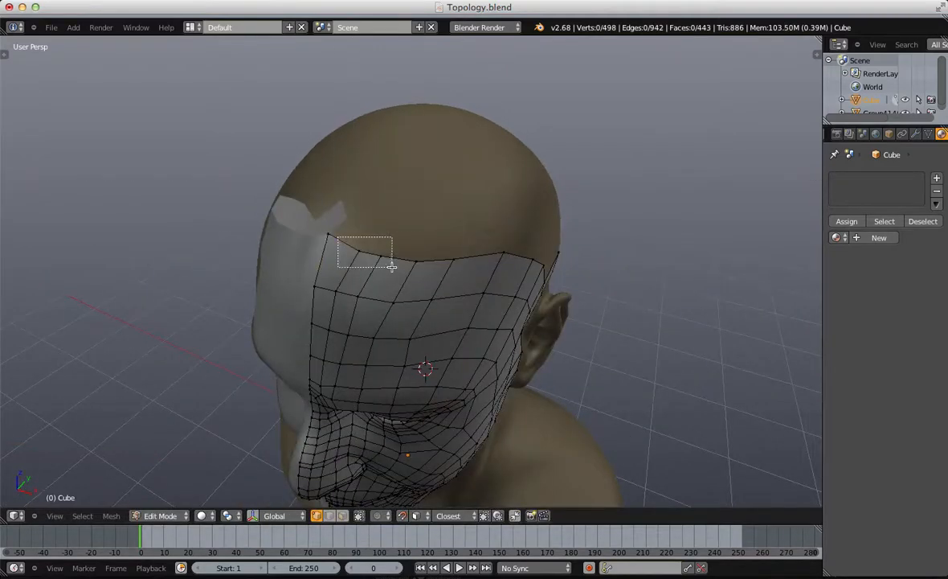
pyautogui.press('g')
pyautogui.click(392, 240)
pyautogui.rightClick(330, 239)
pyautogui.press('g')
pyautogui.click(332, 234)
# Step: Raise the vertices in the second row below the forehead rim to follow the lifted top row
pyautogui.press('a')
pyautogui.press('b')
pyautogui.moveTo(296, 267); pyautogui.dragTo(377, 302)
pyautogui.press('g')
pyautogui.click(388, 291)
pyautogui.press('a')
pyautogui.press('g')
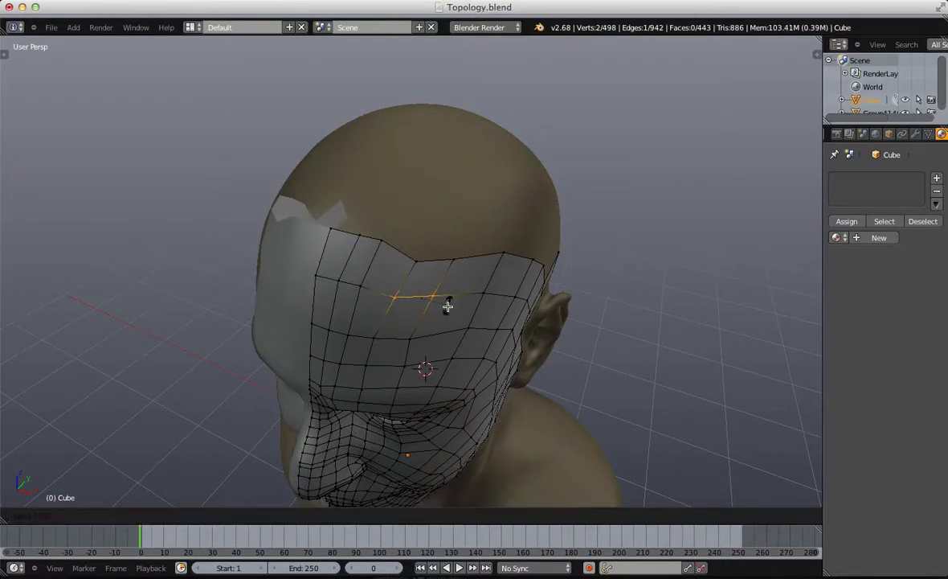
pyautogui.click(447, 305)
pyautogui.press('a')
# Step: From the side, move the outer forehead's rim and second-row vertices to smooth the curve toward the temple
pyautogui.moveTo(450, 311); pyautogui.dragTo(410, 244, button='middle')
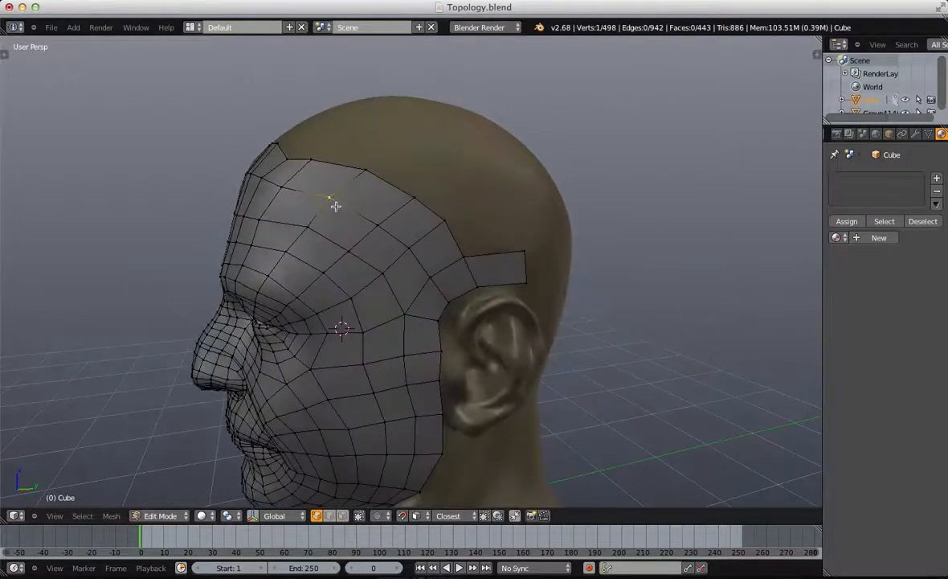
pyautogui.press('g')
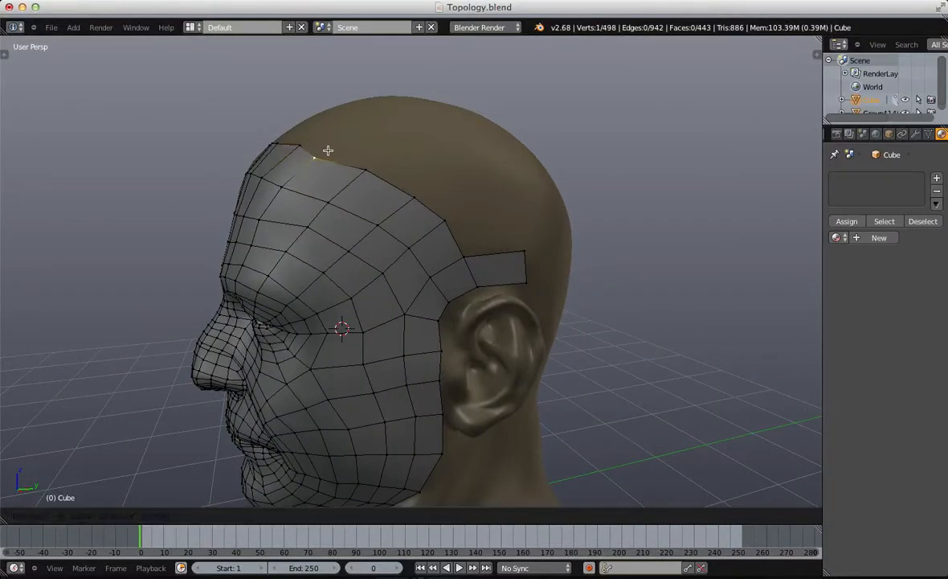
pyautogui.click(334, 136)
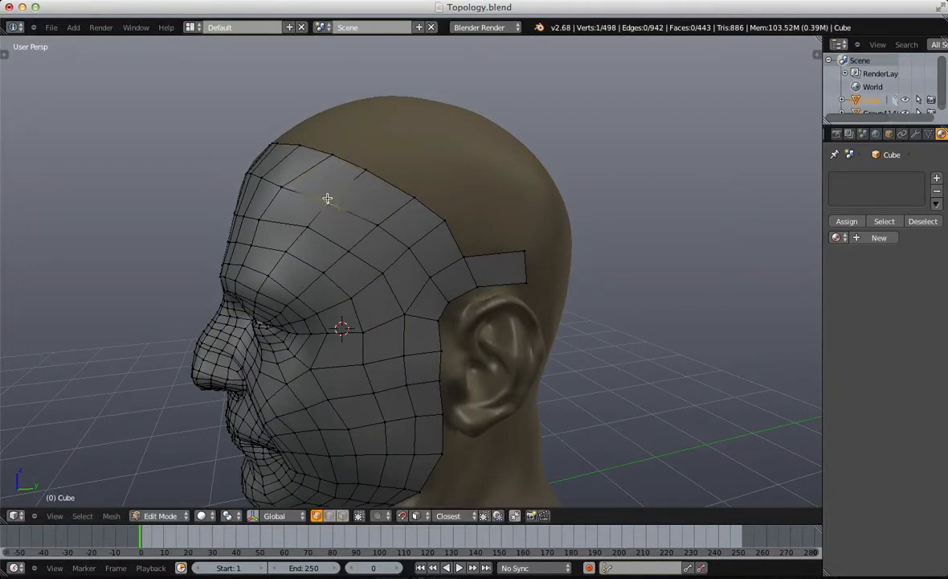
pyautogui.press('g')
pyautogui.click(291, 183)
pyautogui.press('g')
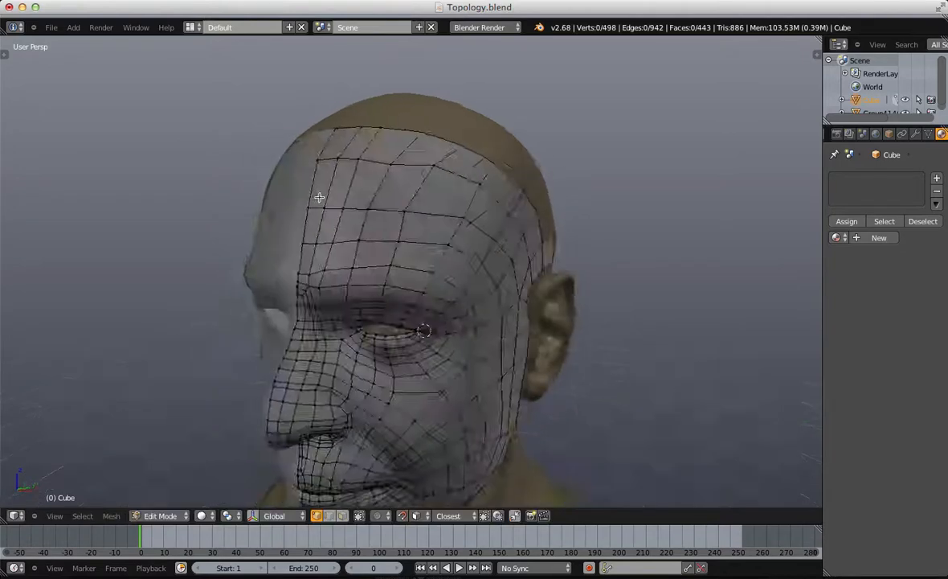
# Step: From the front, nudge individual upper forehead vertices to even out the face sizes
pyautogui.rightClick(449, 170)
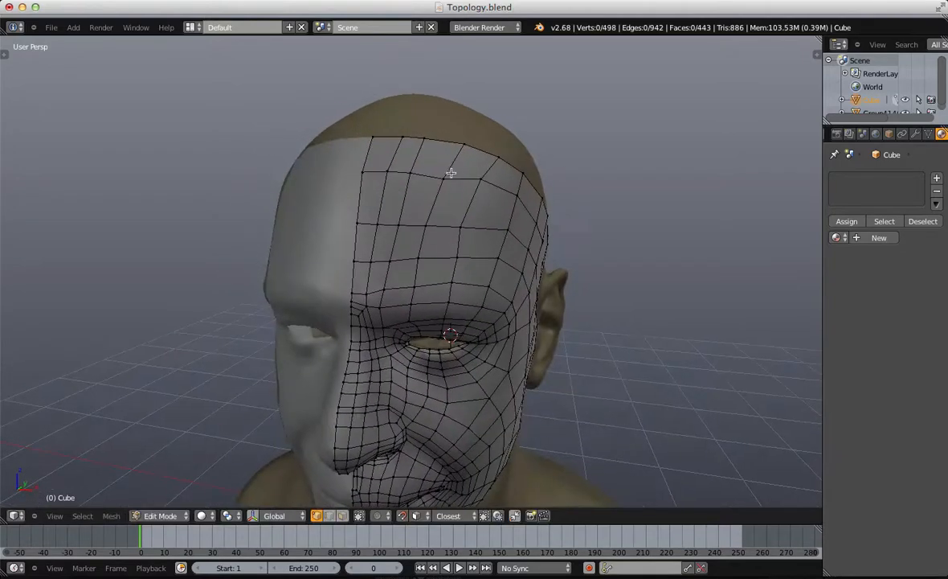
pyautogui.press('g')
pyautogui.click(441, 163)
pyautogui.rightClick(460, 217)
pyautogui.press('g')
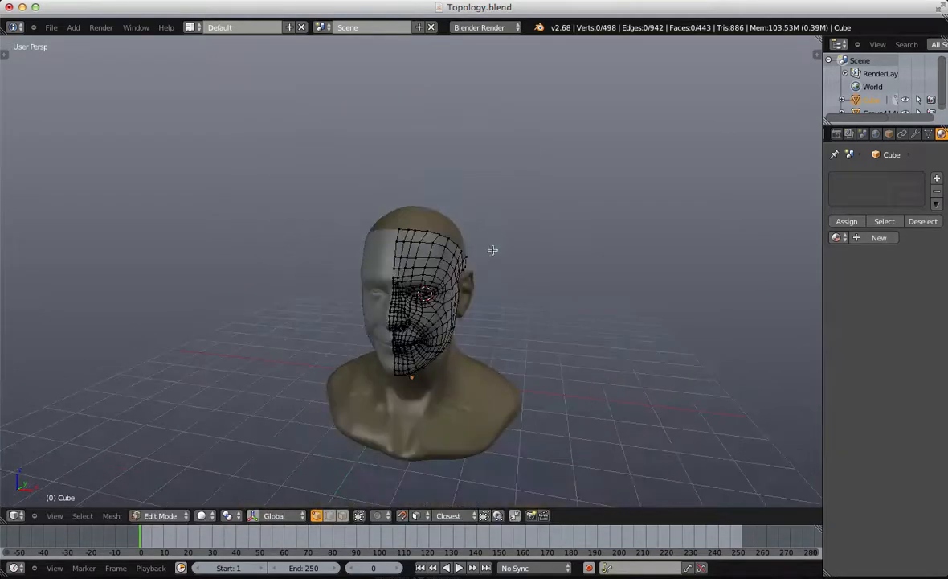
# Step: Switch the head mesh to Face select mode
pyautogui.moveTo(493, 250); pyautogui.dragTo(385, 252, button='middle')
pyautogui.scroll(5, 383, 251)
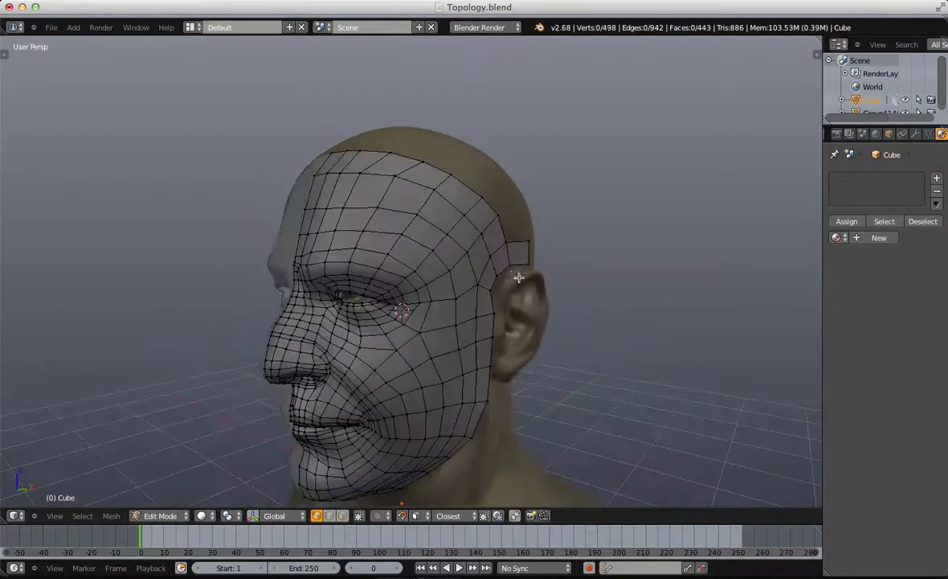
pyautogui.press('Tab')
pyautogui.hotkey('ctrl', 'Tab')
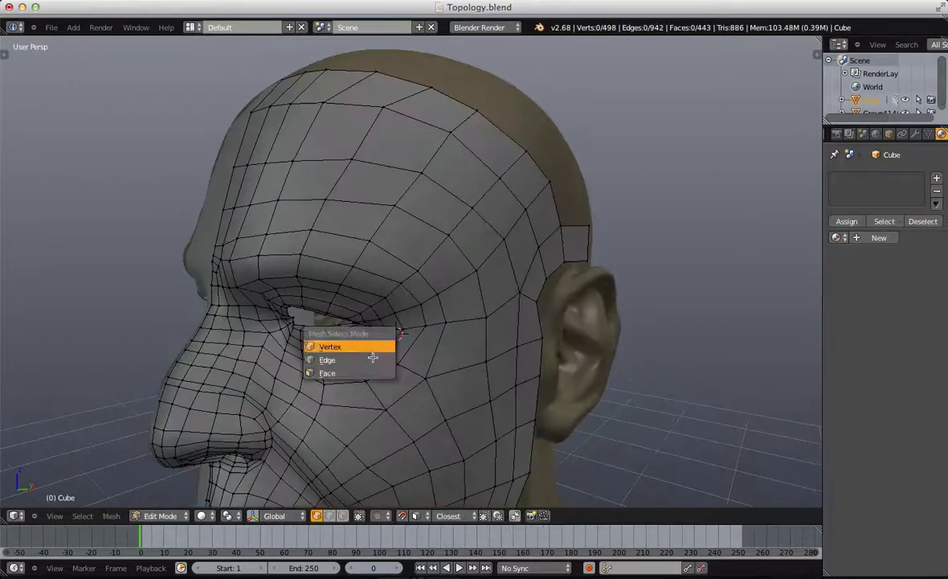
pyautogui.click(385, 372)
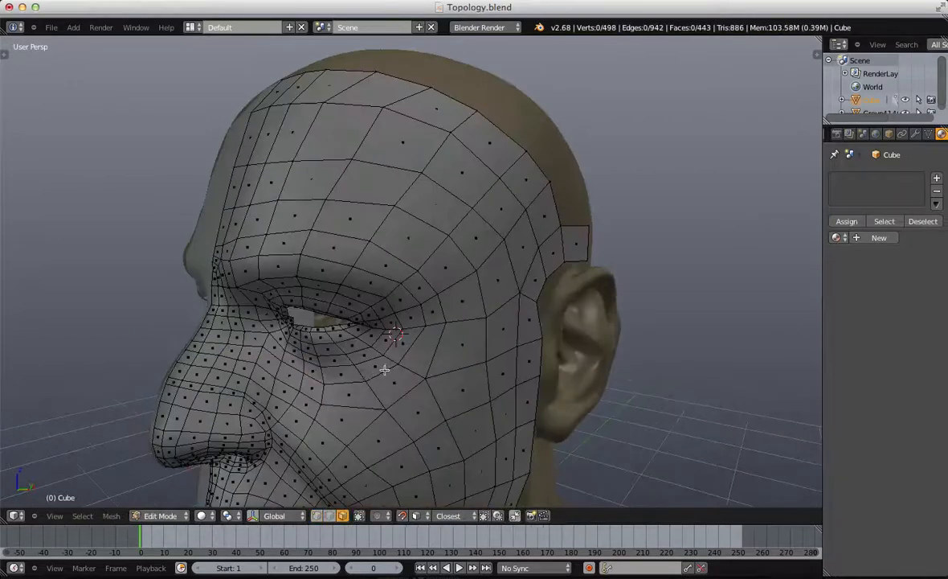
pyautogui.scroll(-3, 385, 370)
pyautogui.keyDown('shift'); pyautogui.moveTo(421, 370); pyautogui.dragTo(442, 298, button='middle'); pyautogui.keyUp('shift')
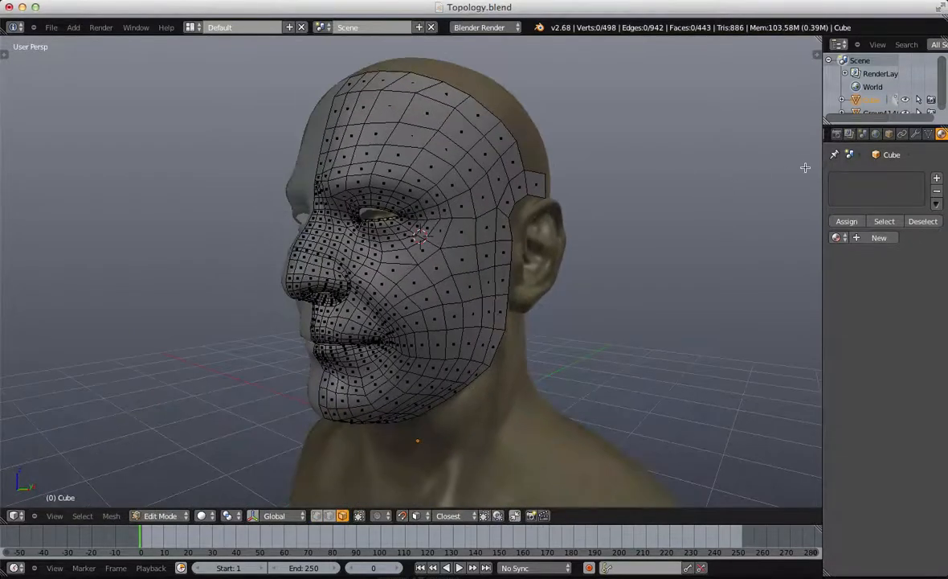
# Step: Save the current work to Topology.blend
pyautogui.click(902, 134)
pyautogui.click(915, 134)
pyautogui.click(941, 134)
pyautogui.hotkey('ctrl', 's')
pyautogui.click(542, 199)
# Step: Select the face loop running from under the jaw to above the ear to examine its flow, and clear the selection
pyautogui.scroll(-2, 604, 213)
pyautogui.moveTo(603, 213); pyautogui.dragTo(457, 220, button='middle')
pyautogui.keyDown('alt'); pyautogui.rightClick(462, 232); pyautogui.keyUp('alt')
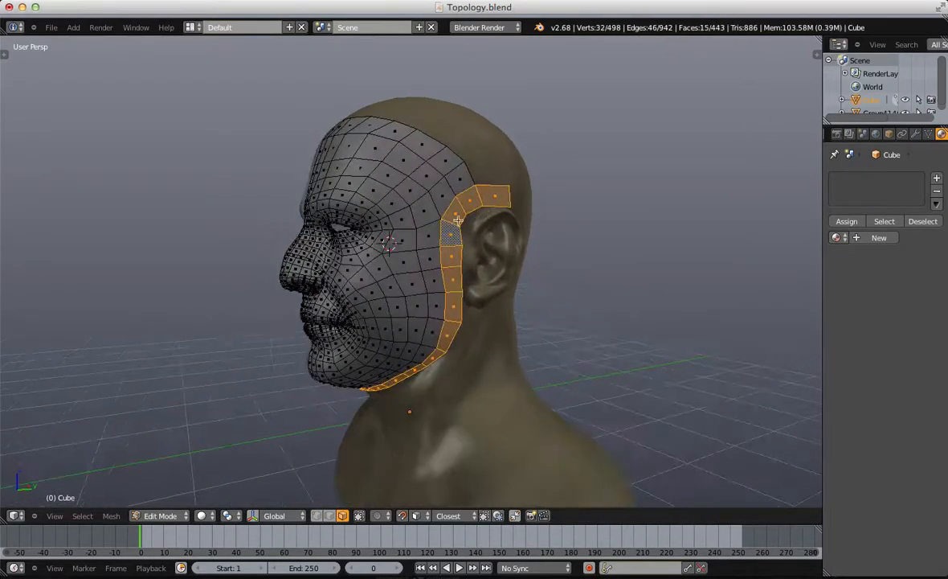
pyautogui.scroll(-3, 458, 264)
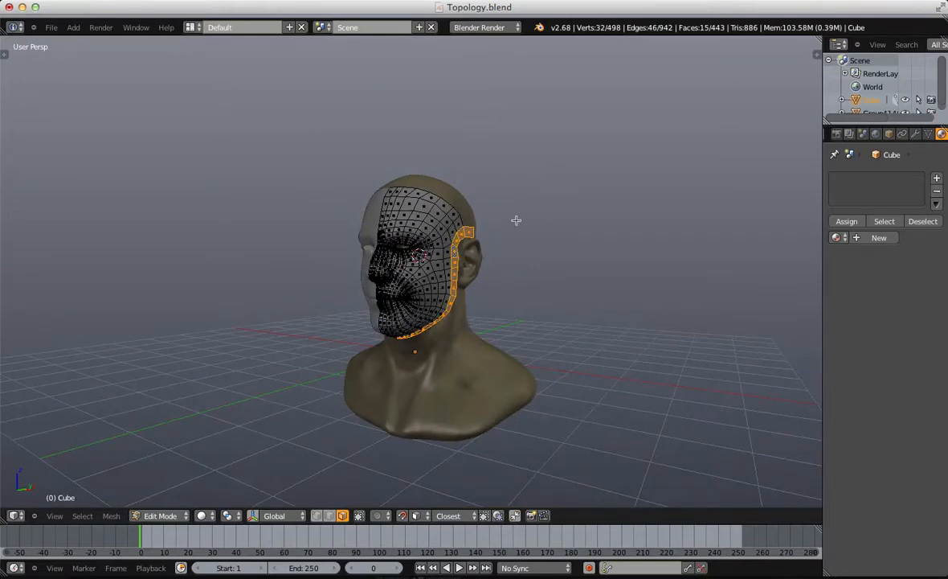
pyautogui.scroll(4, 349, 350)
pyautogui.press('a')
pyautogui.scroll(3, 290, 288)
pyautogui.moveTo(311, 361); pyautogui.dragTo(349, 358, button='middle')
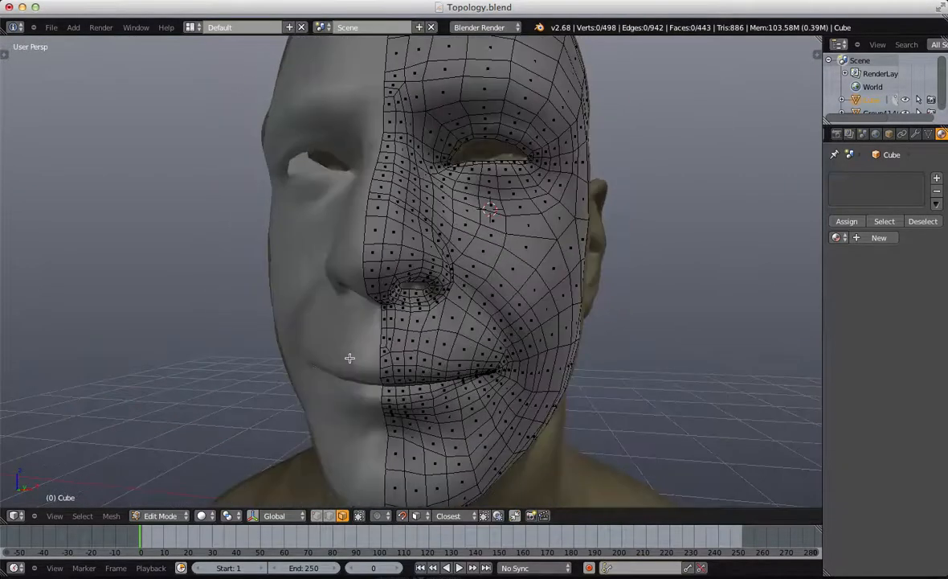
# Step: Add three material slots to the face mesh with new materials named Rouge, Orange and Bleu
pyautogui.scroll(-3, 350, 358)
pyautogui.click(879, 237)
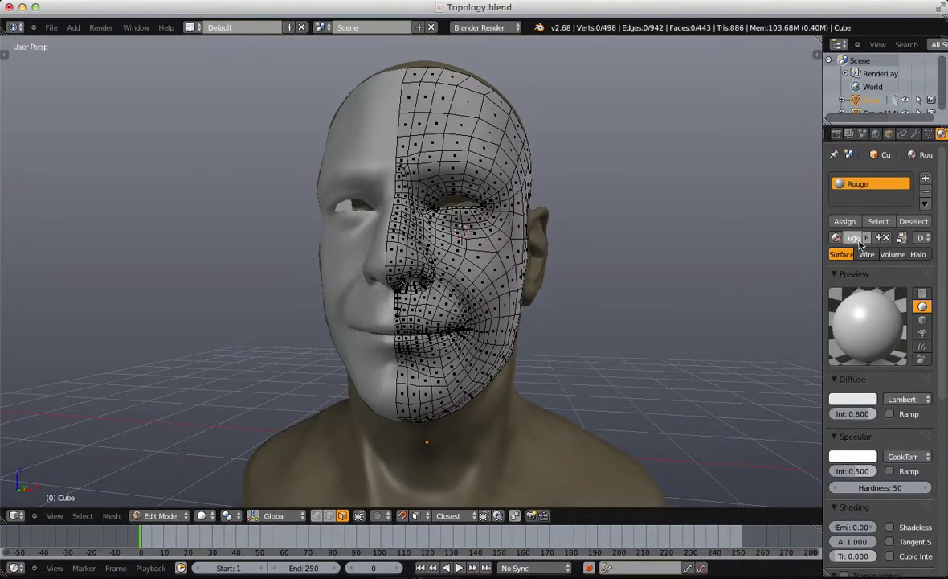
pyautogui.click(927, 178)
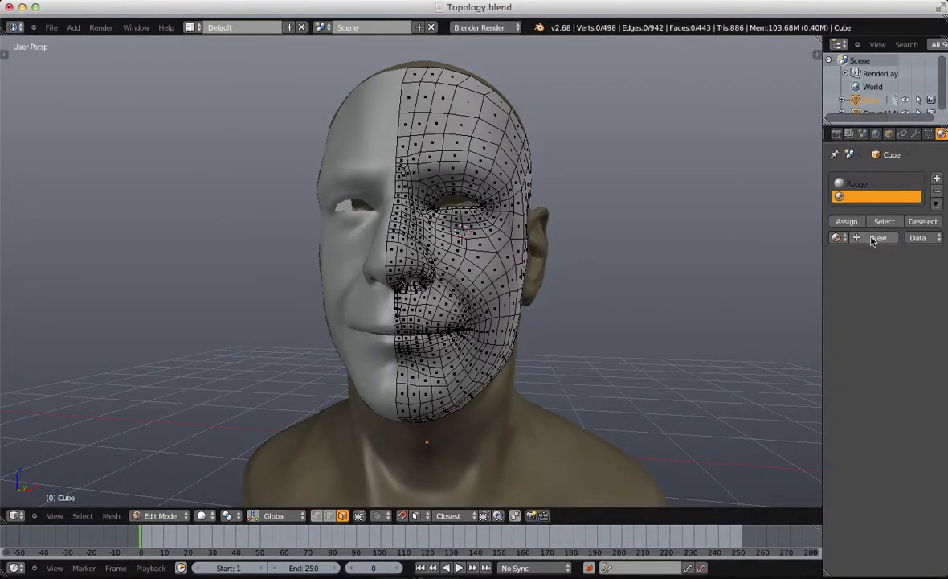
pyautogui.click(872, 238)
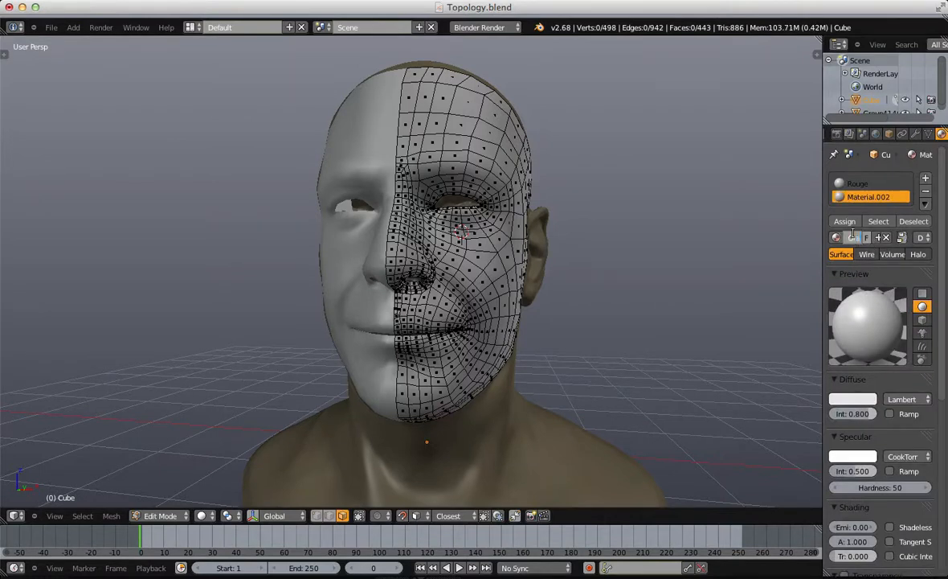
pyautogui.click(926, 179)
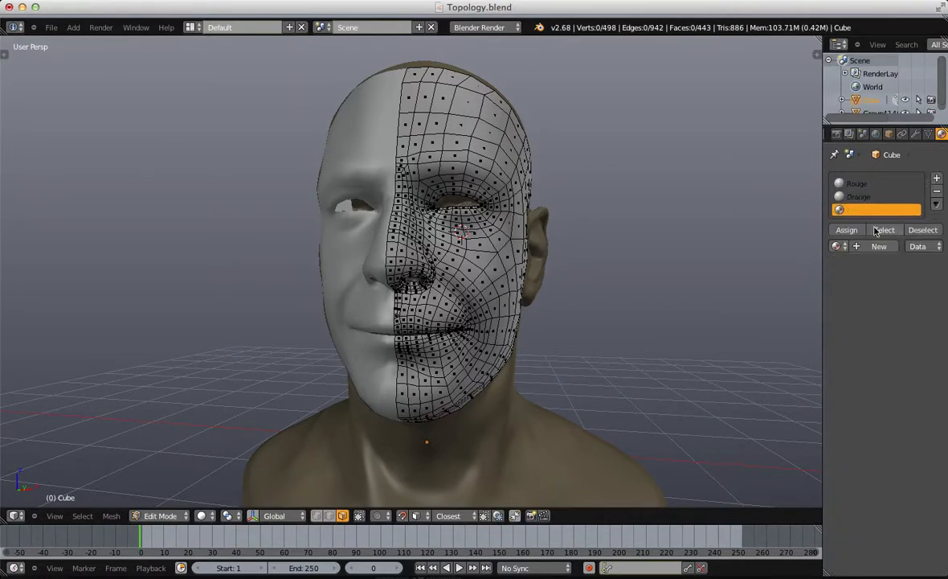
pyautogui.click(850, 245)
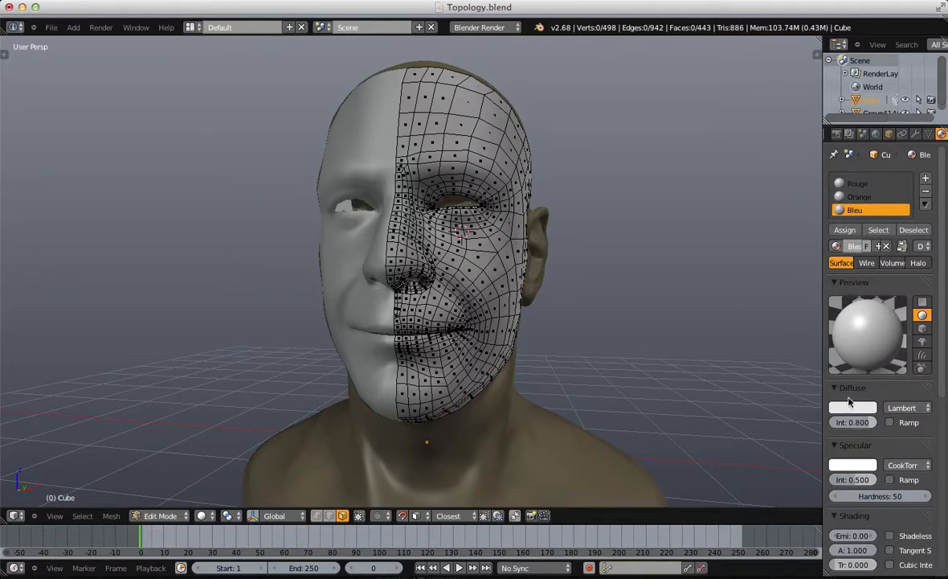
# Step: Give the Bleu material a blue diffuse colour of R 0.158, G 0.354, B 0.800
pyautogui.click(849, 413)
pyautogui.click(819, 263)
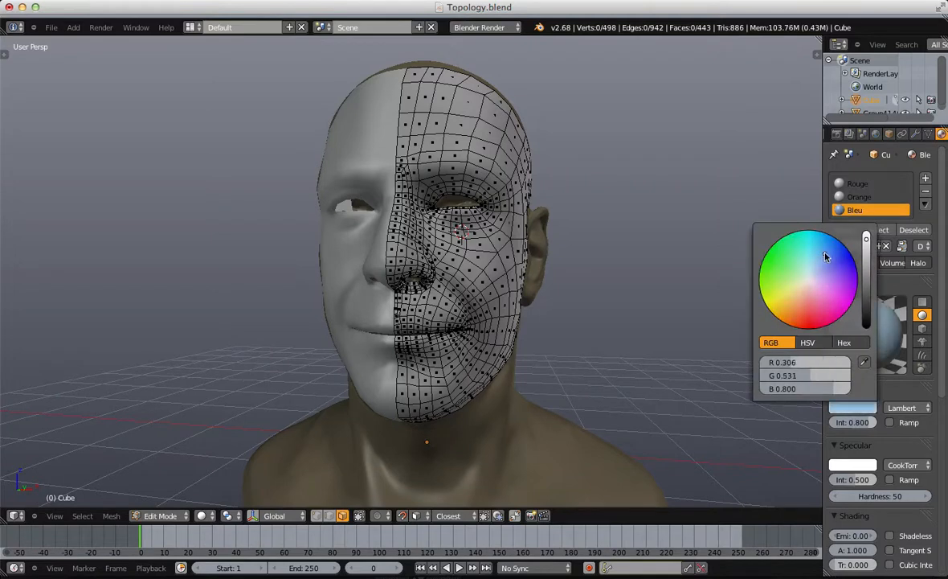
pyautogui.moveTo(826, 255); pyautogui.dragTo(838, 247)
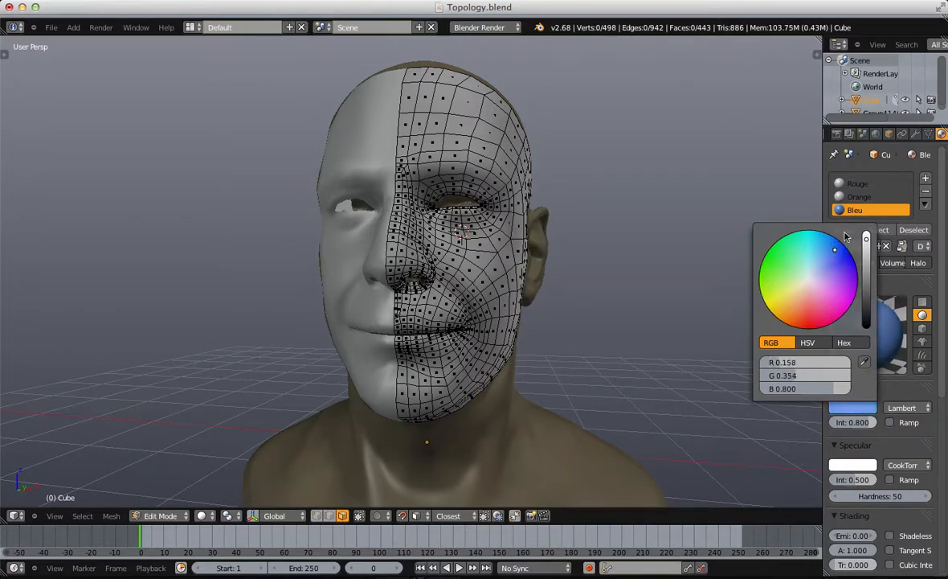
# Step: Set the Orange material's diffuse colour to orange and the Rouge material's to crimson red
pyautogui.click(858, 196)
pyautogui.click(852, 407)
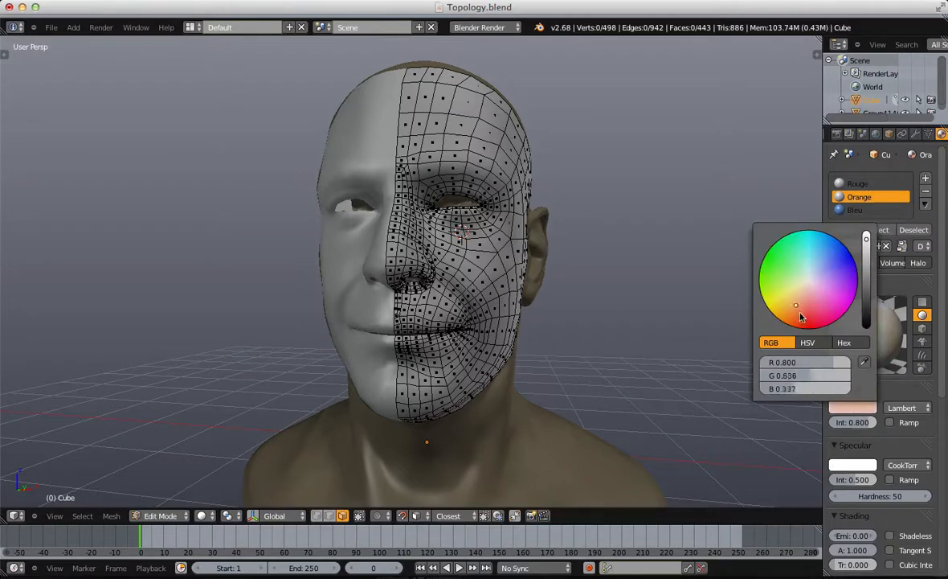
pyautogui.click(879, 185)
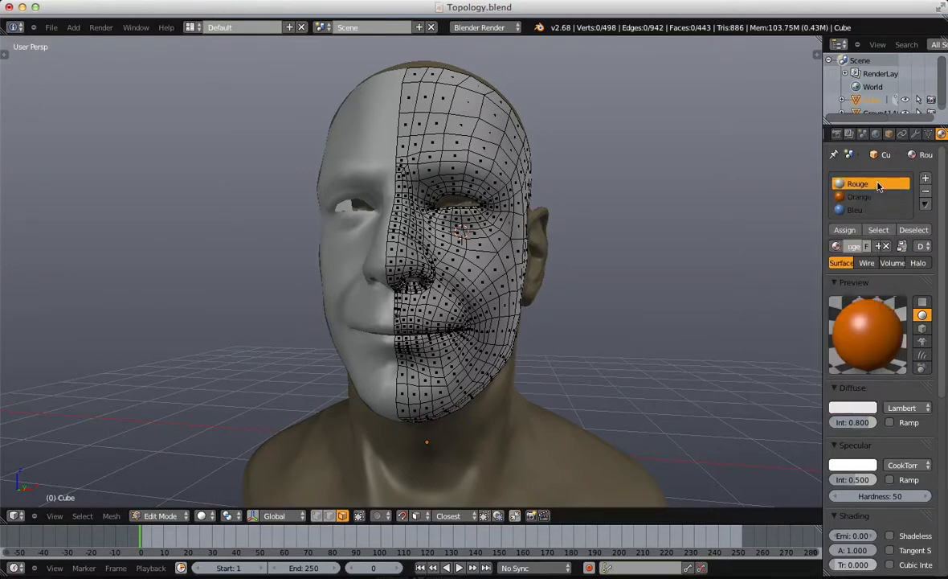
pyautogui.click(863, 405)
pyautogui.moveTo(811, 319); pyautogui.dragTo(814, 338)
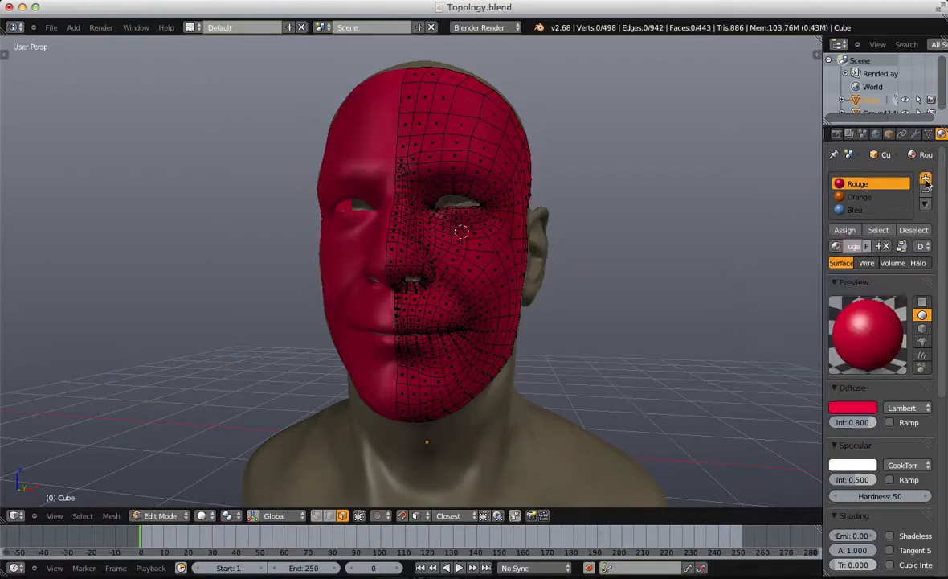
# Step: Add a fourth slot with a new default light grey material and assign it to all faces of the mesh
pyautogui.click(927, 179)
pyautogui.click(876, 259)
pyautogui.click(860, 424)
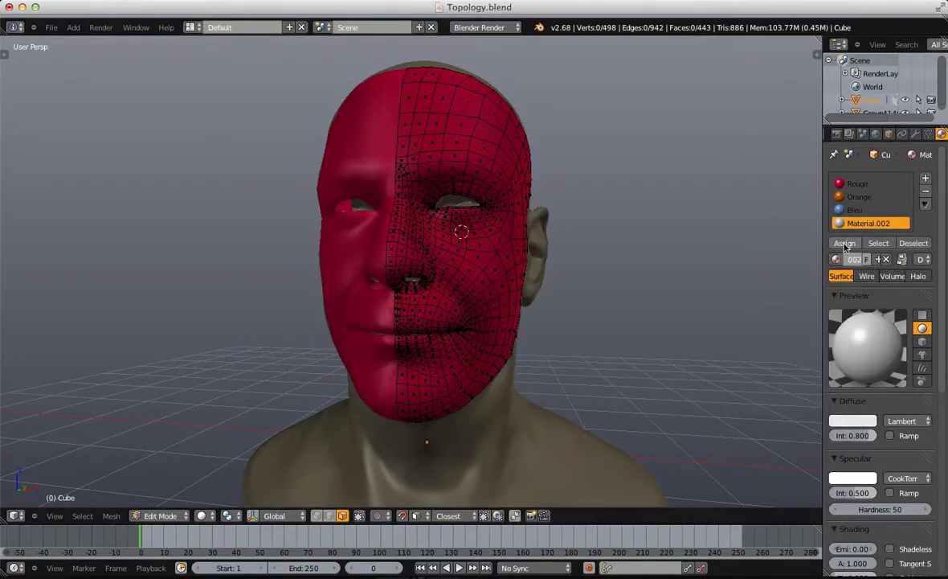
pyautogui.press('a')
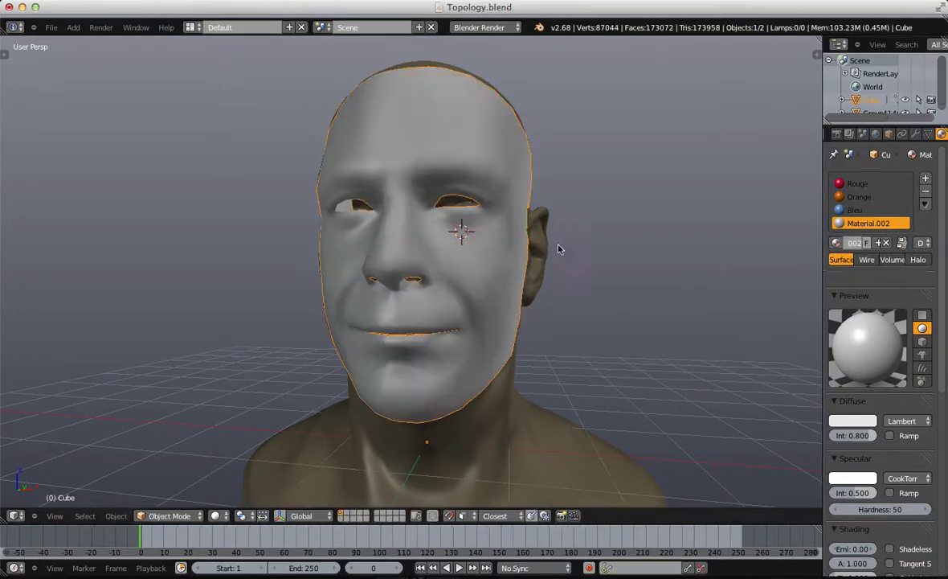
pyautogui.scroll(2, 561, 250)
pyautogui.press('Tab')
# Step: Assign the Rouge material to the face loop running from the brow around the eye socket to the nose bridge
pyautogui.scroll(8, 476, 216)
pyautogui.moveTo(450, 176); pyautogui.dragTo(528, 274, button='middle')
pyautogui.scroll(-5, 528, 275)
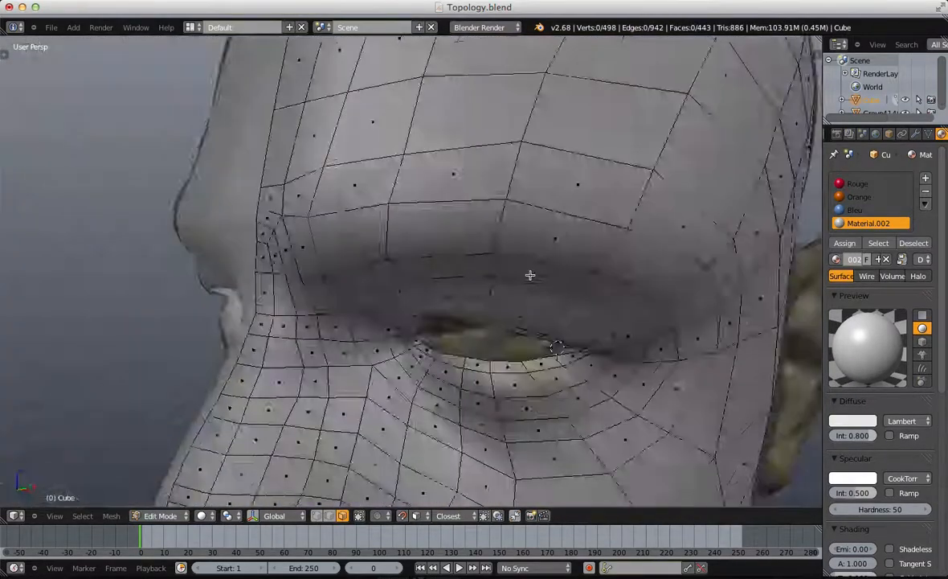
pyautogui.scroll(5, 544, 212)
pyautogui.moveTo(544, 211); pyautogui.dragTo(482, 261, button='middle')
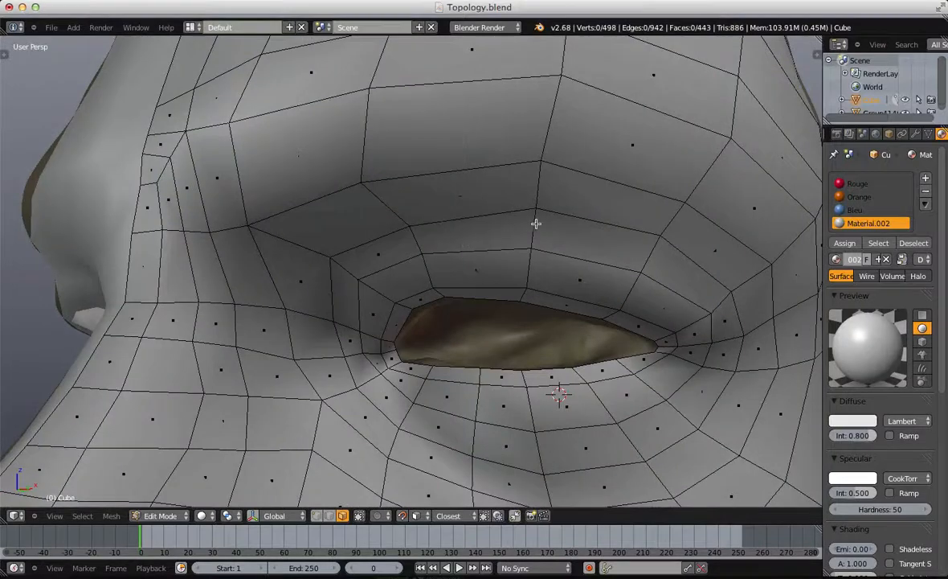
pyautogui.scroll(-2, 511, 236)
pyautogui.keyDown('alt'); pyautogui.rightClick(474, 227); pyautogui.keyUp('alt')
pyautogui.press('a')
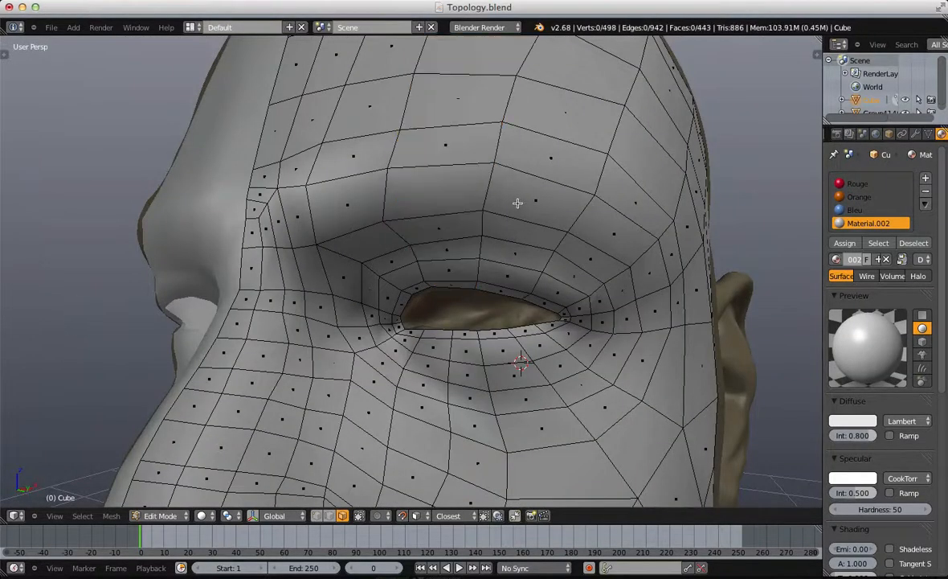
pyautogui.keyDown('alt'); pyautogui.rightClick(497, 193); pyautogui.keyUp('alt')
pyautogui.click(858, 183)
pyautogui.click(846, 242)
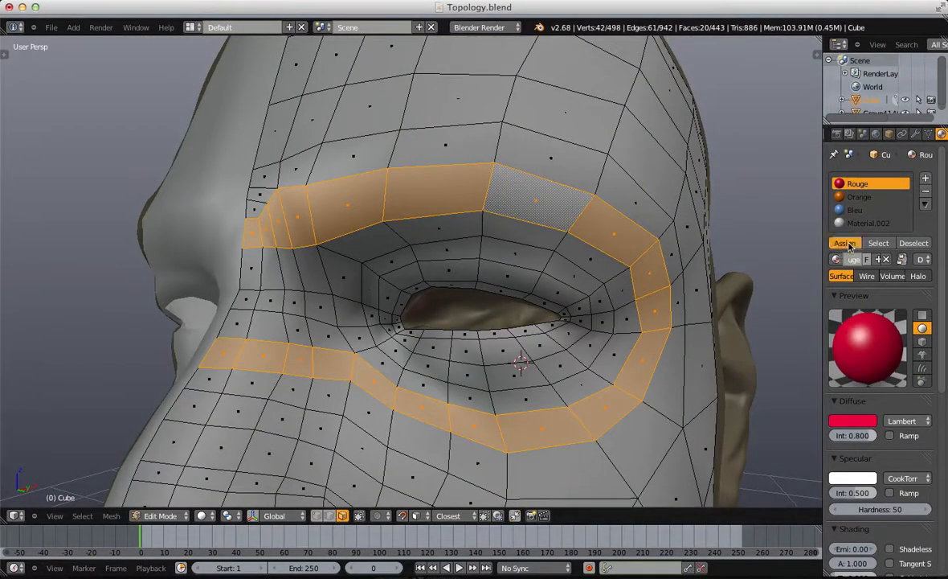
pyautogui.scroll(-3, 642, 290)
pyautogui.press('a')
# Step: Set Rouge's diffuse colour to R 0.800, G 0, B 0 and assign it to the loop from mid-nose around the mouth to the chin
pyautogui.moveTo(407, 367); pyautogui.dragTo(794, 264, button='middle')
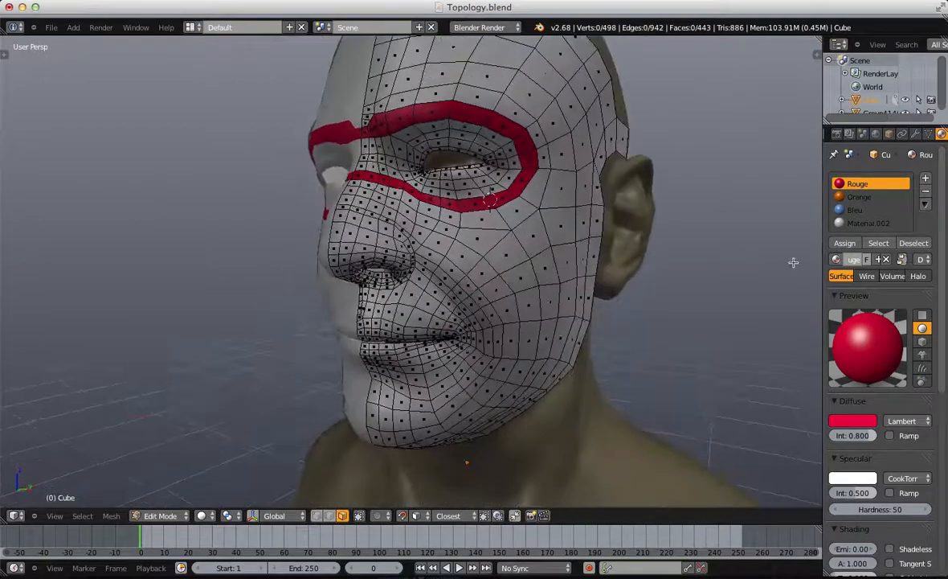
pyautogui.click(868, 422)
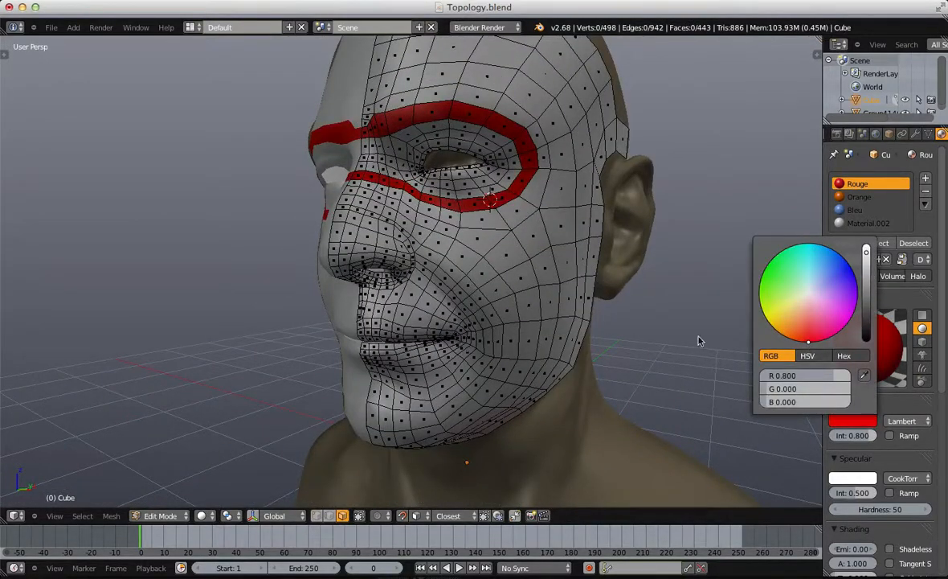
pyautogui.scroll(4, 404, 239)
pyautogui.keyDown('alt'); pyautogui.rightClick(375, 217); pyautogui.keyUp('alt')
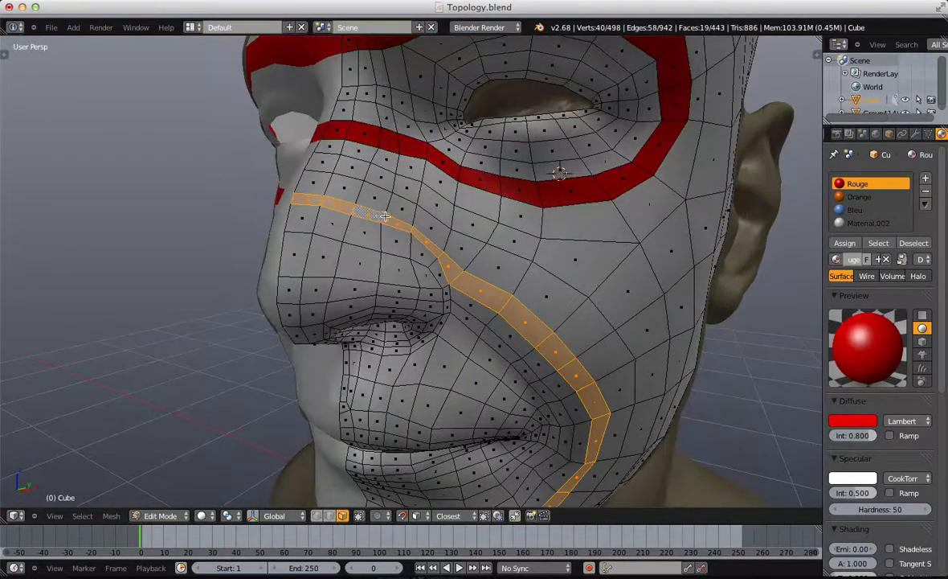
pyautogui.scroll(-3, 354, 200)
pyautogui.click(845, 243)
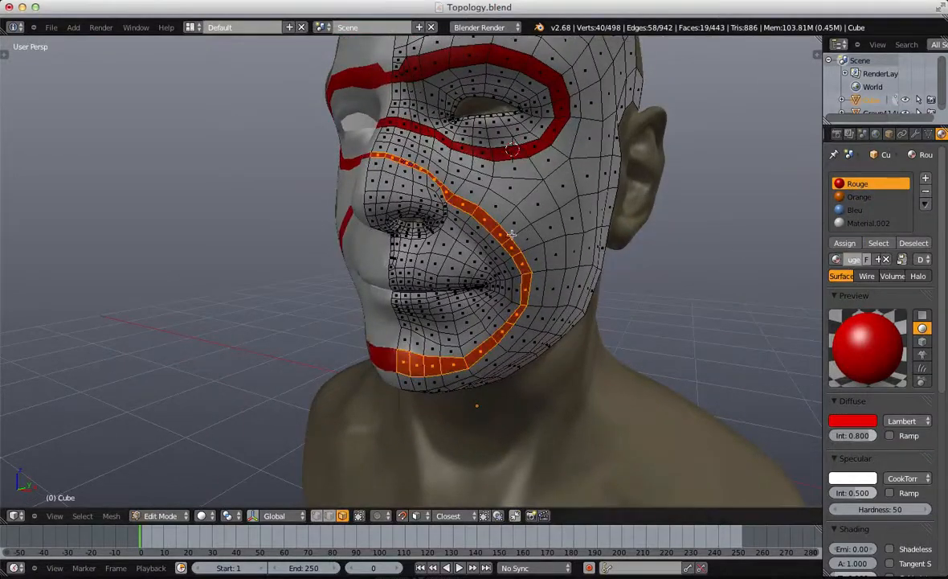
pyautogui.press('a')
# Step: Assign Rouge to the inner face loop from the nose tip above the nostril, around the mouth corner to below the lower lip
pyautogui.scroll(4, 465, 193)
pyautogui.keyDown('alt'); pyautogui.rightClick(440, 151); pyautogui.keyUp('alt')
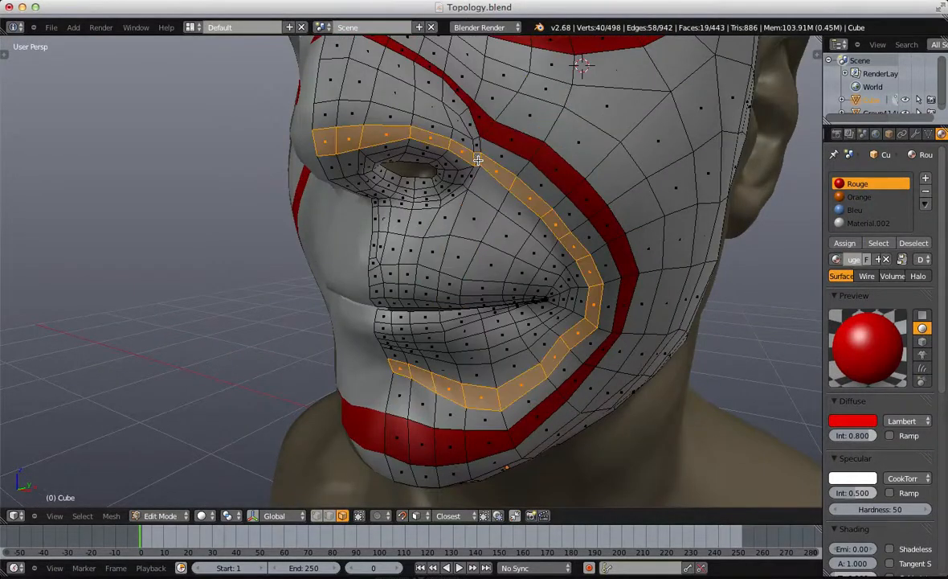
pyautogui.moveTo(440, 151); pyautogui.dragTo(784, 258, button='middle')
pyautogui.click(845, 243)
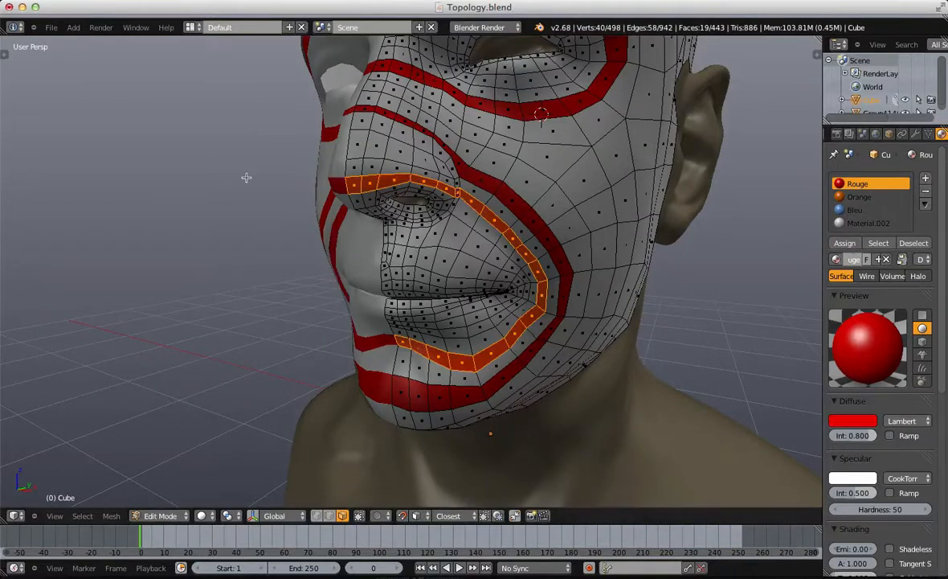
pyautogui.press('a')
# Step: Assign the Rouge material to the face loop that outlines the upper and lower lips
pyautogui.scroll(4, 442, 252)
pyautogui.keyDown('alt'); pyautogui.rightClick(462, 249); pyautogui.keyUp('alt')
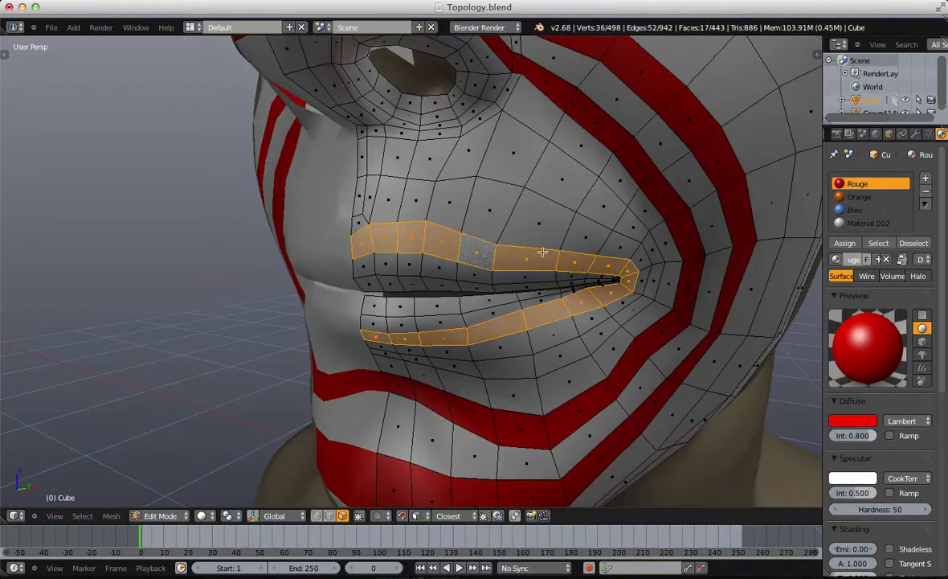
pyautogui.click(855, 248)
pyautogui.scroll(-4, 499, 238)
pyautogui.press('a')
# Step: Assign Rouge to the outer face loop from the upper nose across the cheek and down under the chin
pyautogui.scroll(-2, 451, 276)
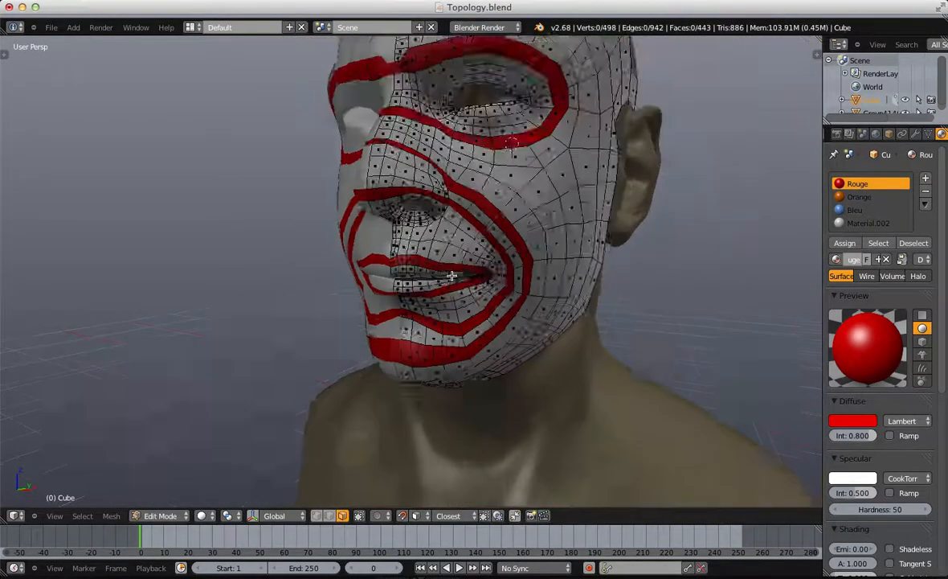
pyautogui.keyDown('shift'); pyautogui.moveTo(477, 166); pyautogui.dragTo(418, 274, button='middle'); pyautogui.keyUp('shift')
pyautogui.scroll(3, 460, 242)
pyautogui.scroll(-3, 481, 256)
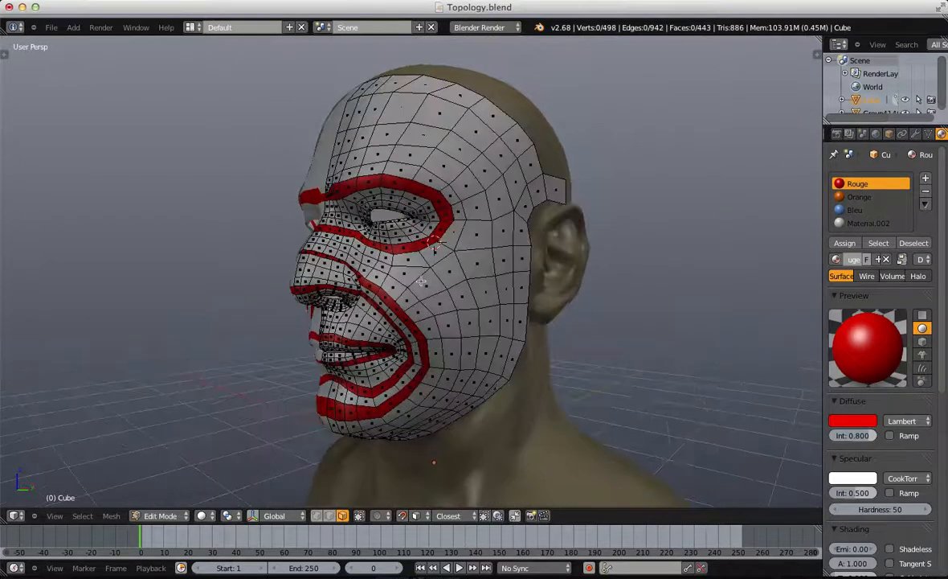
pyautogui.keyDown('alt'); pyautogui.rightClick(416, 275); pyautogui.keyUp('alt')
pyautogui.click(845, 243)
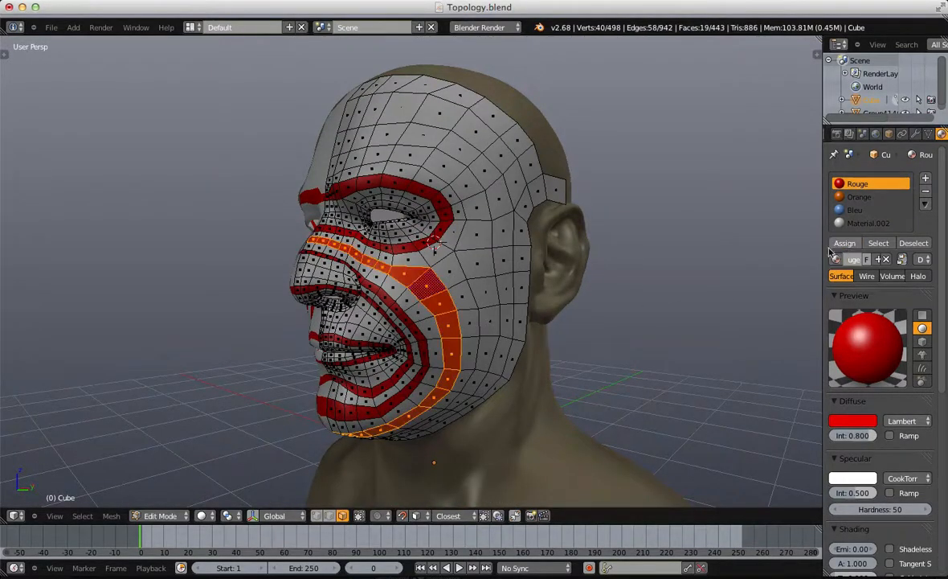
pyautogui.press('a')
pyautogui.scroll(1, 473, 293)
pyautogui.keyDown('alt'); pyautogui.rightClick(476, 265); pyautogui.keyUp('alt')
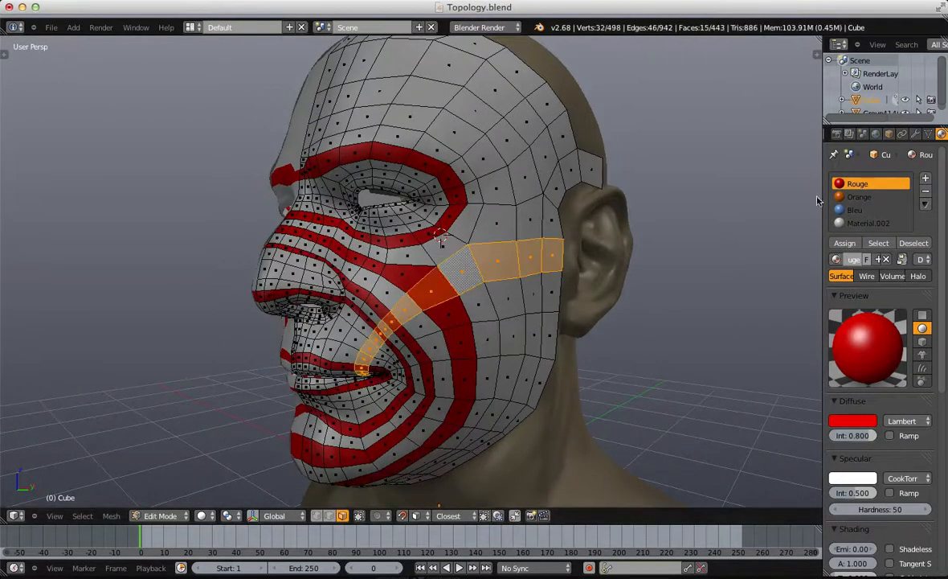
pyautogui.press('a')
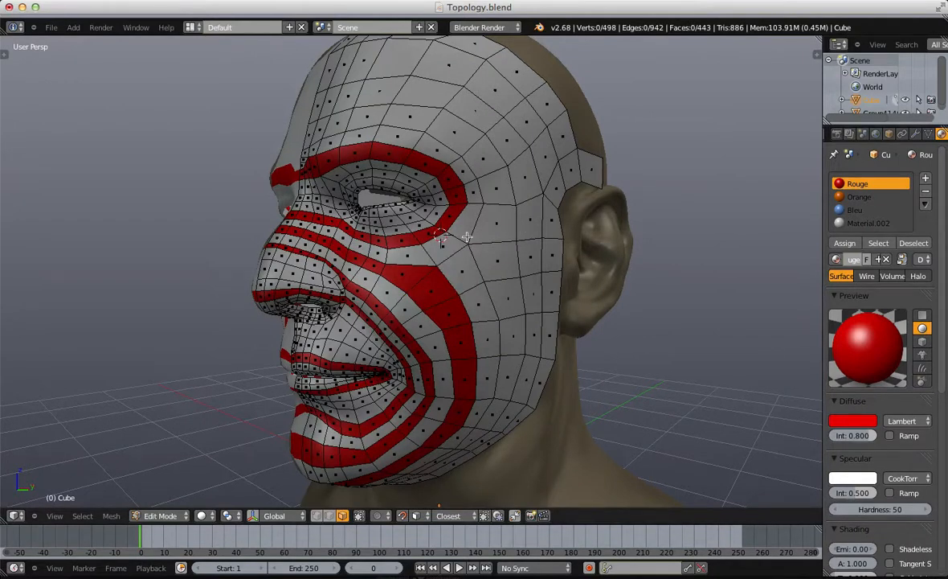
# Step: Assign the Rouge material to the closed face loop around the eyelids, inside the red eye socket loop
pyautogui.moveTo(466, 237); pyautogui.dragTo(498, 193, button='middle')
pyautogui.scroll(3, 522, 156)
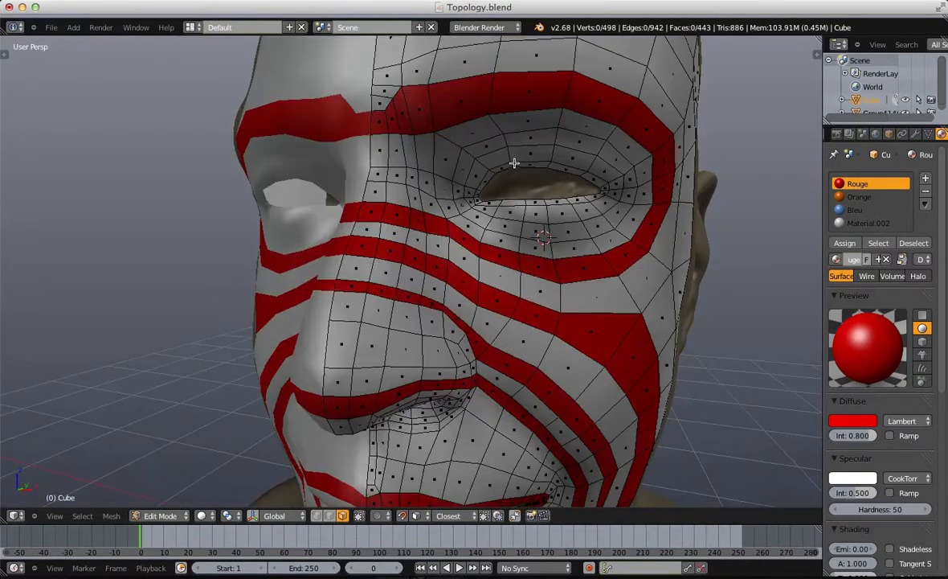
pyautogui.keyDown('alt'); pyautogui.rightClick(547, 137); pyautogui.keyUp('alt')
pyautogui.press('a')
pyautogui.keyDown('alt'); pyautogui.rightClick(554, 137); pyautogui.keyUp('alt')
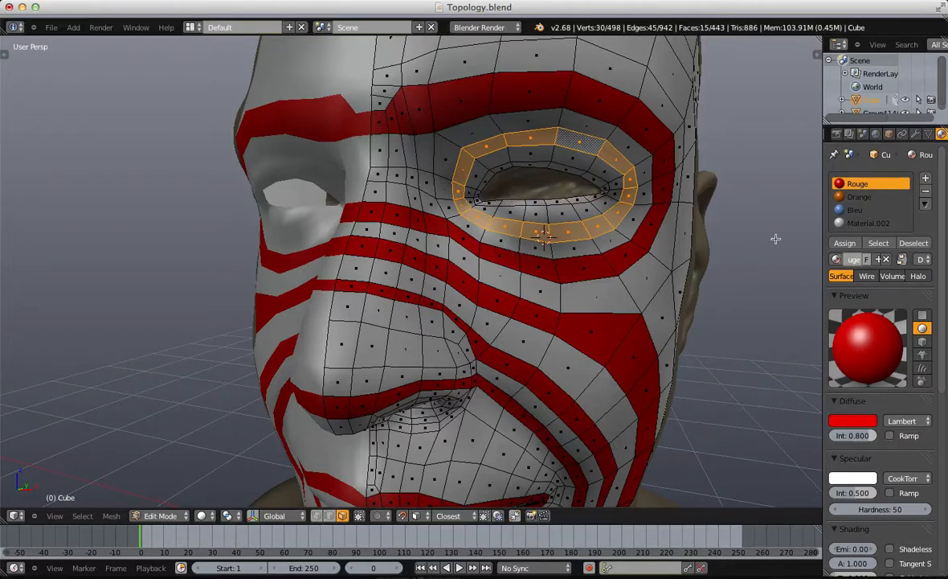
pyautogui.click(840, 244)
pyautogui.press('a')
# Step: Assign Rouge to the face loop running from under the jaw, up in front of the ear and over its top
pyautogui.scroll(-6, 498, 244)
pyautogui.moveTo(489, 244); pyautogui.dragTo(394, 248, button='middle')
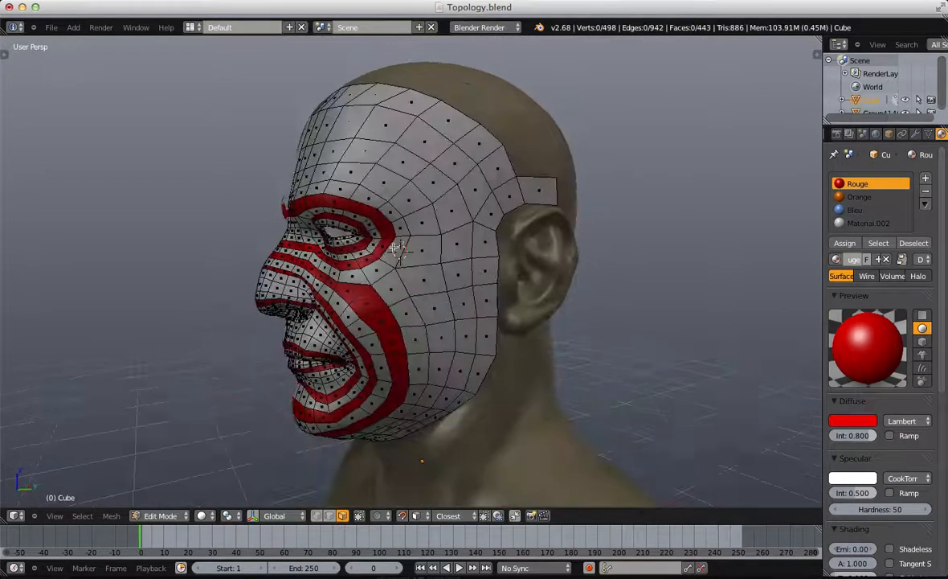
pyautogui.keyDown('alt'); pyautogui.rightClick(459, 227); pyautogui.keyUp('alt')
pyautogui.press('a')
pyautogui.keyDown('alt'); pyautogui.rightClick(475, 227); pyautogui.keyUp('alt')
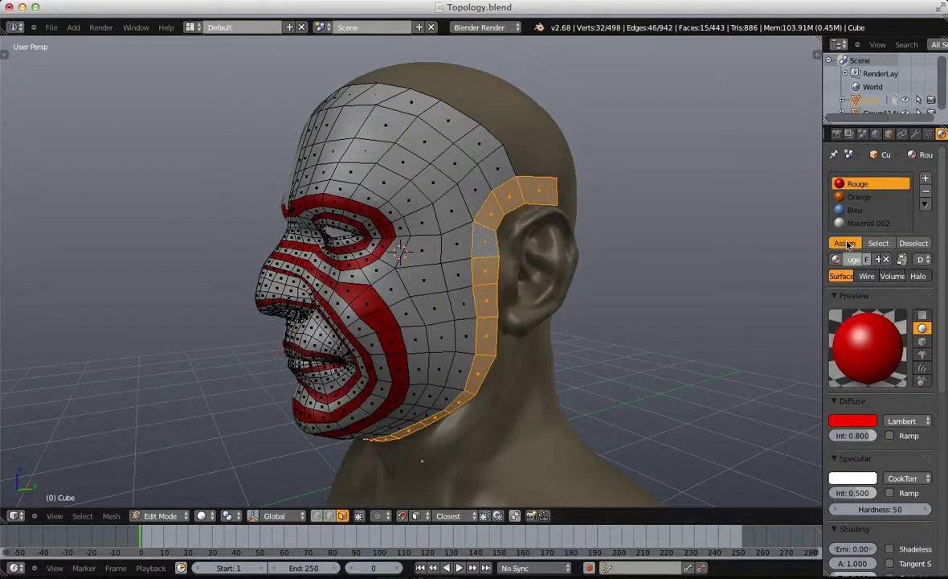
pyautogui.click(844, 243)
pyautogui.press('a')
# Step: Select a face row across the middle of the forehead to examine its flow, and clear the selection
pyautogui.scroll(2, 452, 177)
pyautogui.moveTo(471, 214); pyautogui.dragTo(393, 217, button='middle')
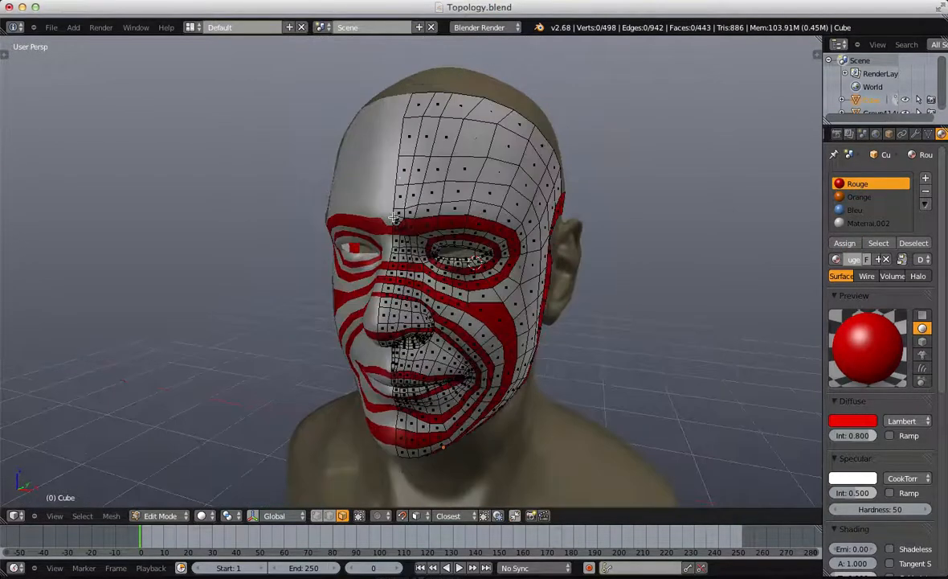
pyautogui.keyDown('alt'); pyautogui.rightClick(404, 164); pyautogui.keyUp('alt')
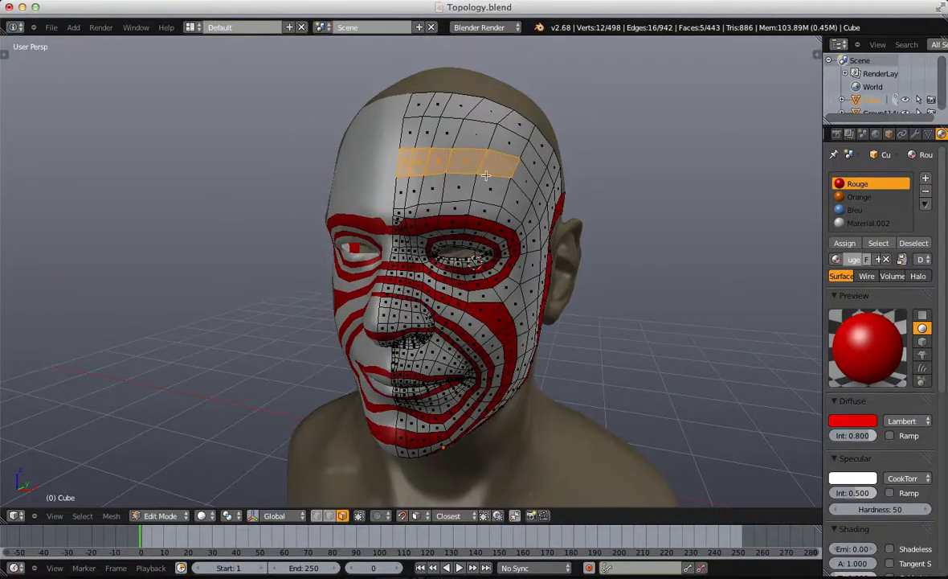
pyautogui.press('s')
pyautogui.rightClick(496, 183)
pyautogui.moveTo(495, 187); pyautogui.dragTo(516, 259, button='middle')
pyautogui.press('a')
pyautogui.scroll(-3, 421, 225)
pyautogui.scroll(4, 493, 261)
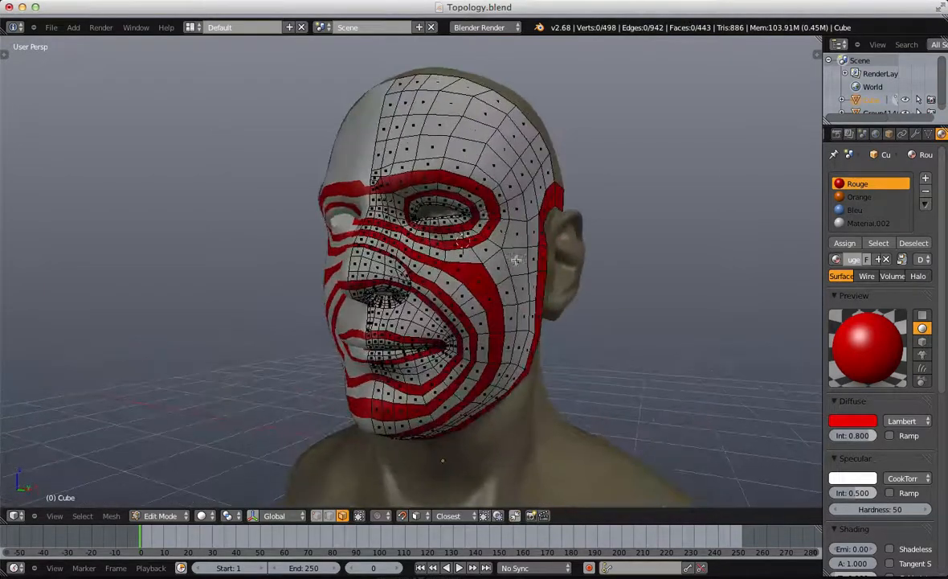
# Step: Assign Rouge to the face loop running across the lower forehead, around the temple and down the cheek under the chin
pyautogui.keyDown('alt'); pyautogui.rightClick(487, 158); pyautogui.keyUp('alt')
pyautogui.moveTo(487, 158); pyautogui.dragTo(692, 262, button='middle')
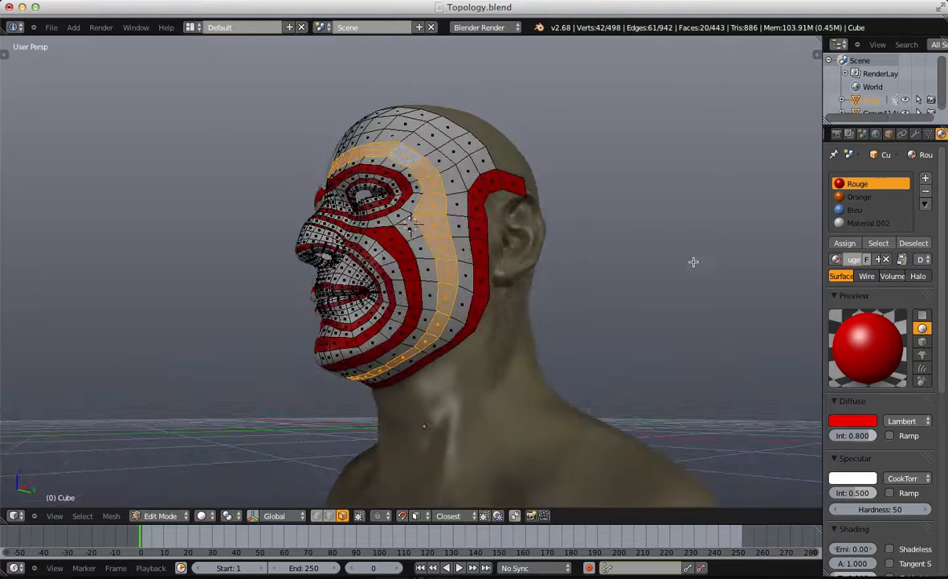
pyautogui.click(834, 244)
pyautogui.press('a')
pyautogui.scroll(-3, 622, 209)
pyautogui.moveTo(622, 210); pyautogui.dragTo(514, 222, button='middle')
pyautogui.press('Tab')
pyautogui.scroll(3, 434, 240)
pyautogui.press('Tab')
pyautogui.press('Tab')
pyautogui.press('Tab')
pyautogui.press('Tab')
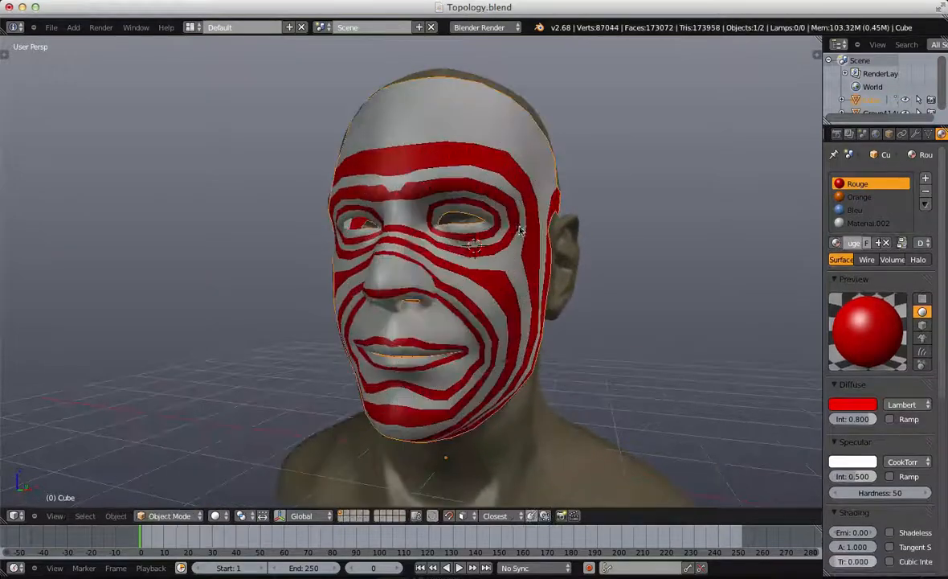
# Step: Assign Rouge to the closed face loop around the nostril opening and clear the selection
pyautogui.press('Tab')
pyautogui.scroll(5, 468, 267)
pyautogui.scroll(-3, 434, 310)
pyautogui.moveTo(430, 313); pyautogui.dragTo(426, 212, button='middle')
pyautogui.keyDown('alt'); pyautogui.rightClick(426, 213); pyautogui.keyUp('alt')
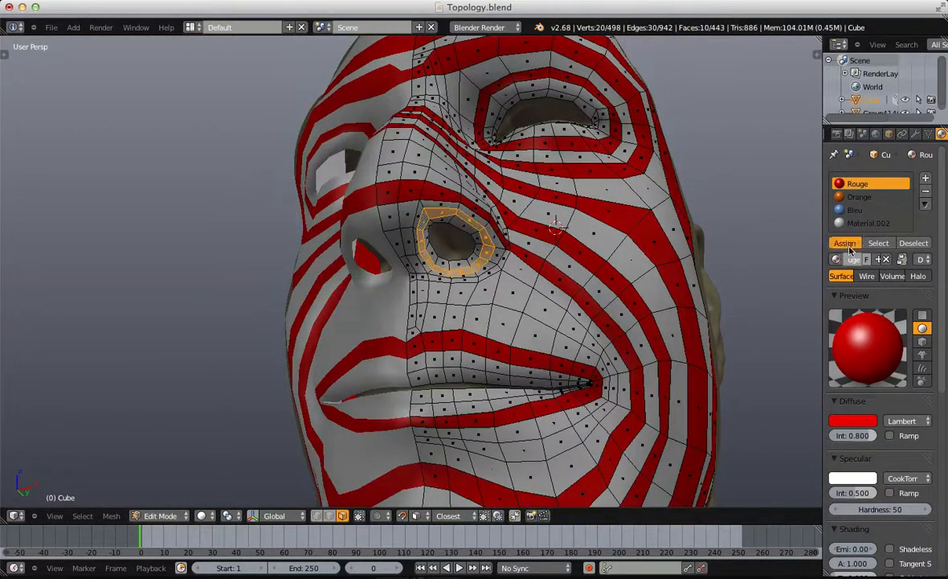
pyautogui.press('Tab')
pyautogui.scroll(-3, 500, 201)
pyautogui.moveTo(500, 193); pyautogui.dragTo(450, 240, button='middle')
pyautogui.press('Tab')
pyautogui.press('a')
# Step: Assign the Orange material to the closed face loop between the two red loops around the eye
pyautogui.scroll(3, 482, 201)
pyautogui.moveTo(497, 187); pyautogui.dragTo(479, 220, button='middle')
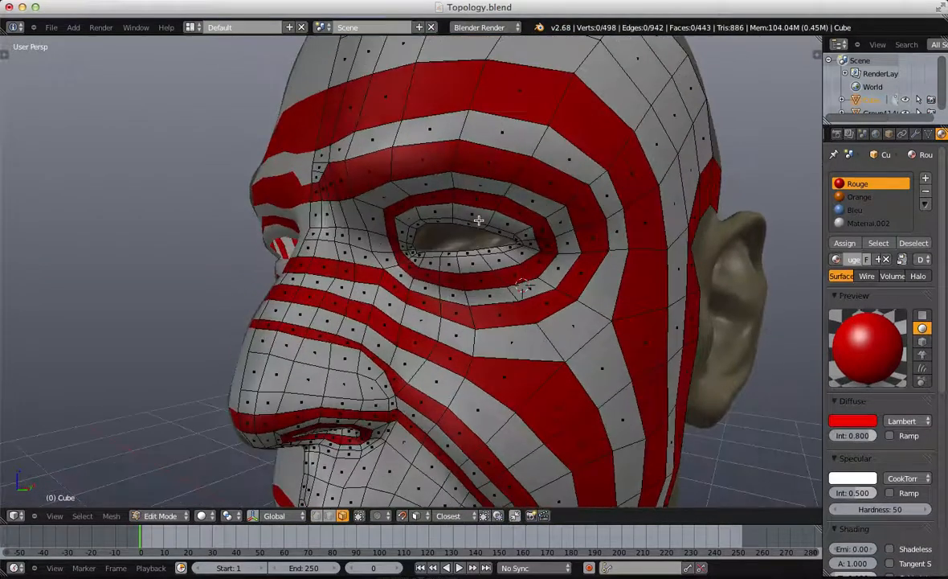
pyautogui.click(864, 199)
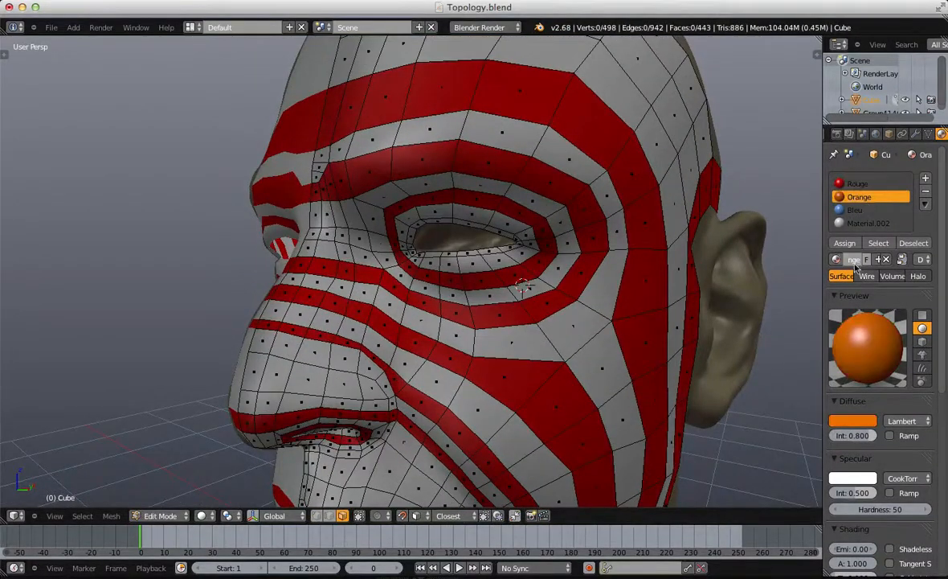
pyautogui.keyDown('alt'); pyautogui.rightClick(484, 180); pyautogui.keyUp('alt')
pyautogui.keyDown('alt'); pyautogui.rightClick(468, 177); pyautogui.keyUp('alt')
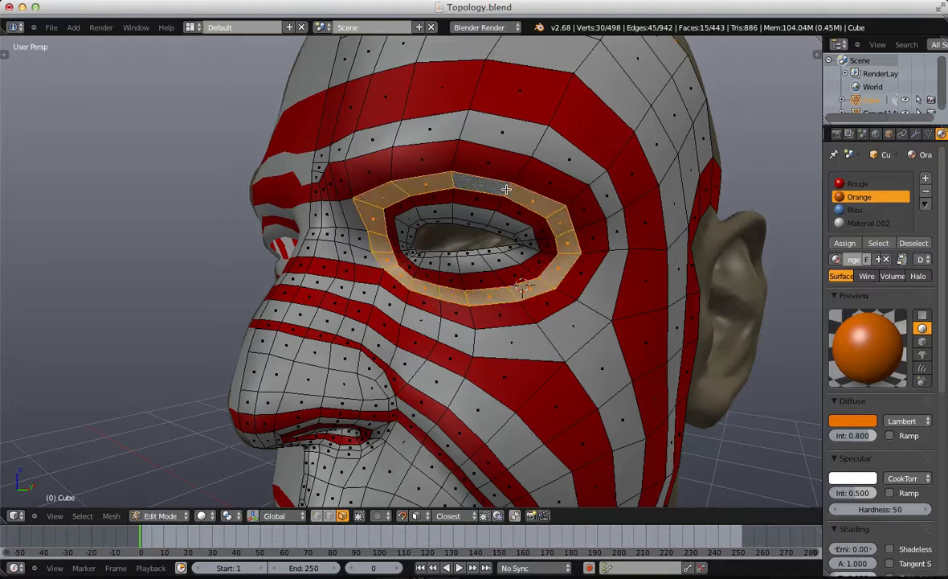
pyautogui.click(846, 243)
pyautogui.press('a')
# Step: Assign Orange to the face loop from the nose bridge across the cheek, around the mouth and under the chin
pyautogui.scroll(-2, 404, 282)
pyautogui.keyDown('shift'); pyautogui.moveTo(404, 281); pyautogui.dragTo(401, 197, button='middle'); pyautogui.keyUp('shift')
pyautogui.keyDown('alt'); pyautogui.rightClick(454, 188); pyautogui.keyUp('alt')
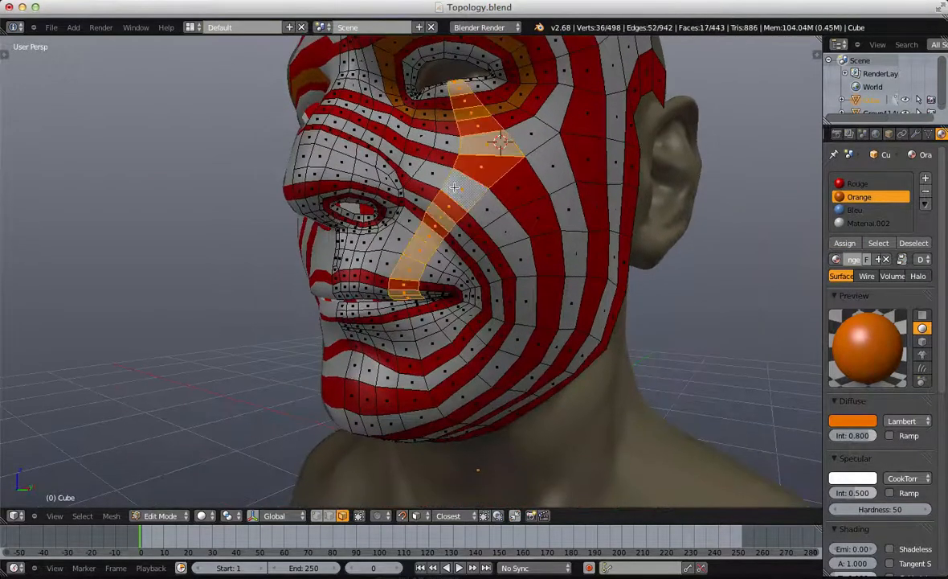
pyautogui.keyDown('alt'); pyautogui.rightClick(457, 189); pyautogui.keyUp('alt')
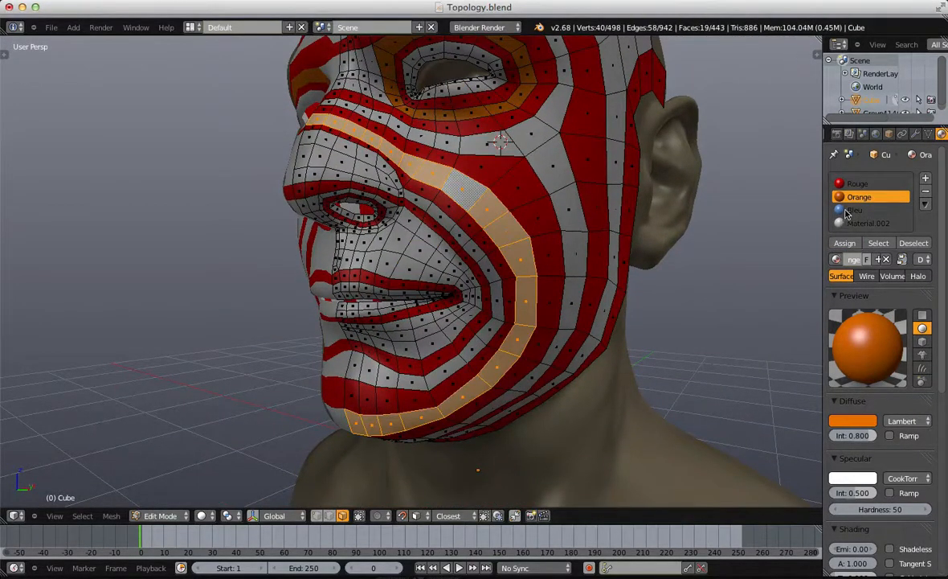
pyautogui.click(845, 243)
pyautogui.press('a')
# Step: Assign Orange to the face loop from above the nose tip, along the mouth fold and across the upper chin
pyautogui.keyDown('alt'); pyautogui.rightClick(421, 214); pyautogui.keyUp('alt')
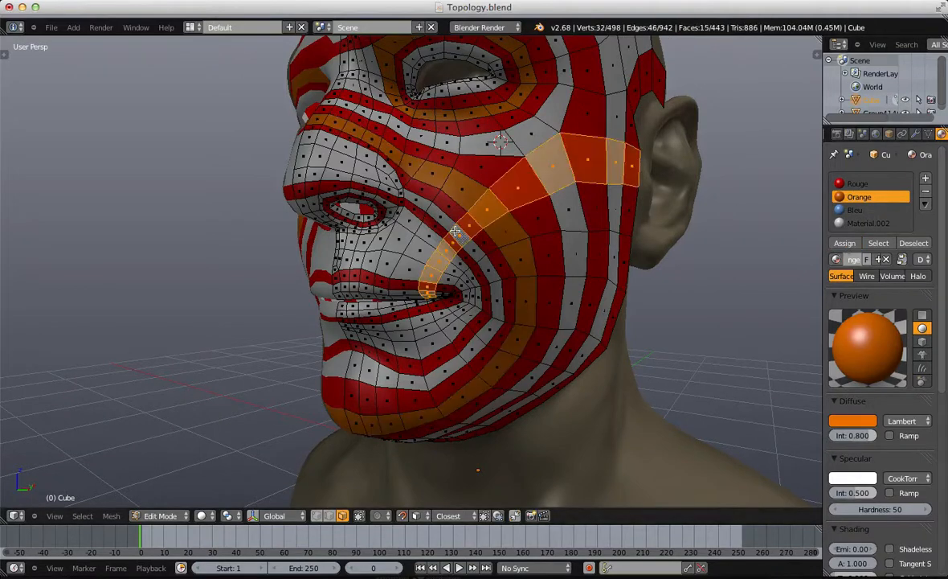
pyautogui.keyDown('alt'); pyautogui.rightClick(449, 229); pyautogui.keyUp('alt')
pyautogui.press('a')
pyautogui.keyDown('alt'); pyautogui.rightClick(417, 212); pyautogui.keyUp('alt')
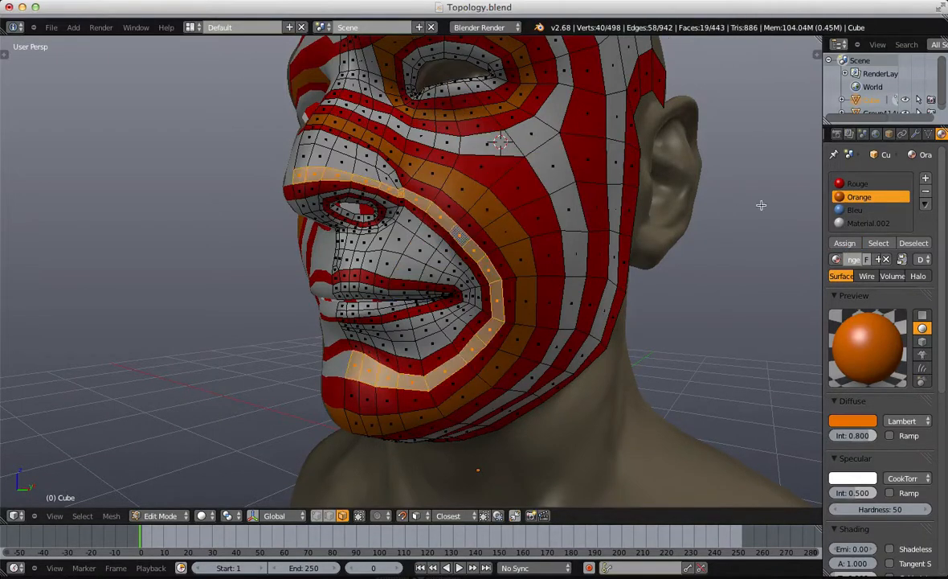
pyautogui.click(839, 245)
pyautogui.keyDown('shift'); pyautogui.moveTo(408, 297); pyautogui.dragTo(437, 249, button='middle'); pyautogui.keyUp('shift')
pyautogui.press('a')
# Step: Assign Orange to the face loops surrounding the mouth just outside the red lip loop, leaving out the outermost grey loop
pyautogui.scroll(1, 436, 250)
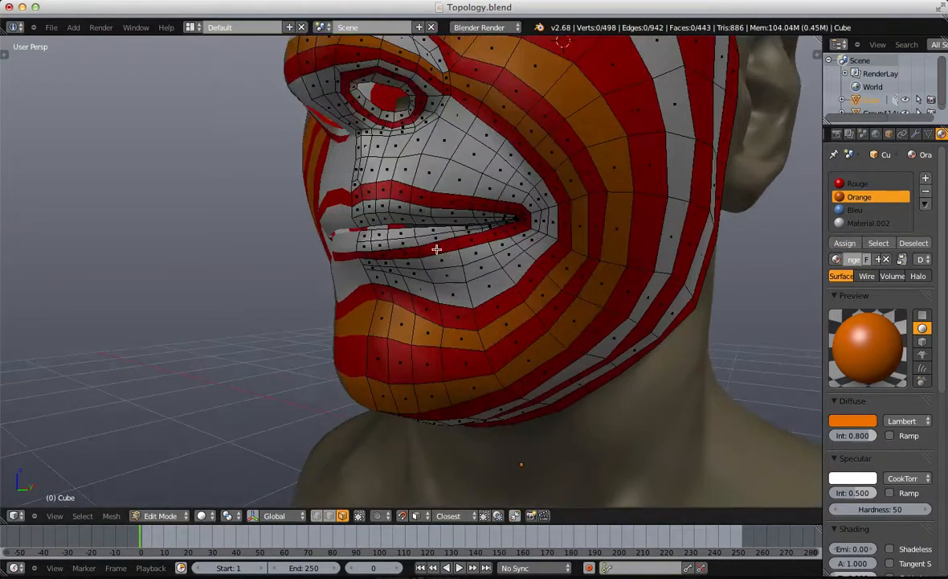
pyautogui.keyDown('alt'); pyautogui.rightClick(429, 270); pyautogui.keyUp('alt')
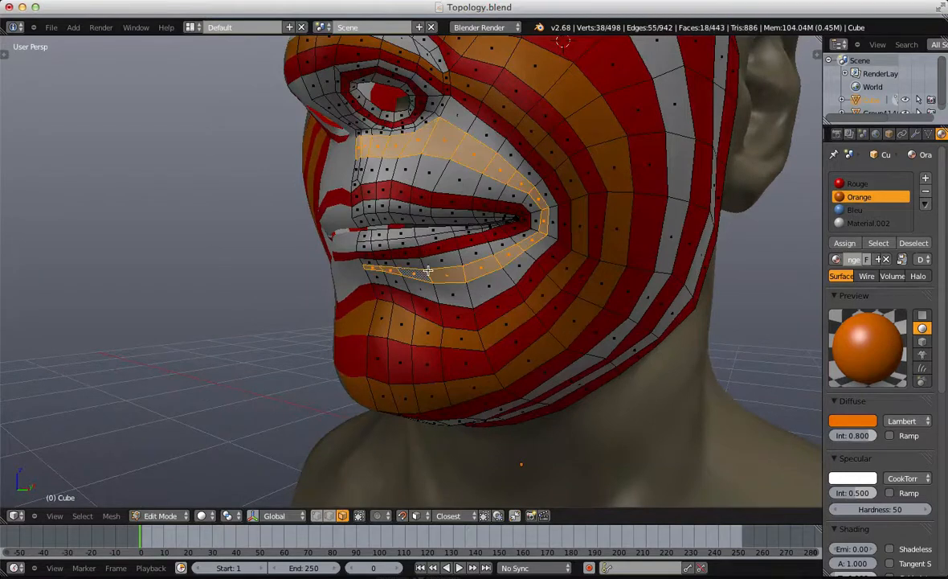
pyautogui.keyDown('alt'); pyautogui.keyDown('shift'); pyautogui.rightClick(486, 251); pyautogui.keyUp('shift'); pyautogui.keyUp('alt')
pyautogui.keyDown('alt'); pyautogui.keyDown('shift'); pyautogui.rightClick(508, 272); pyautogui.keyUp('shift'); pyautogui.keyUp('alt')
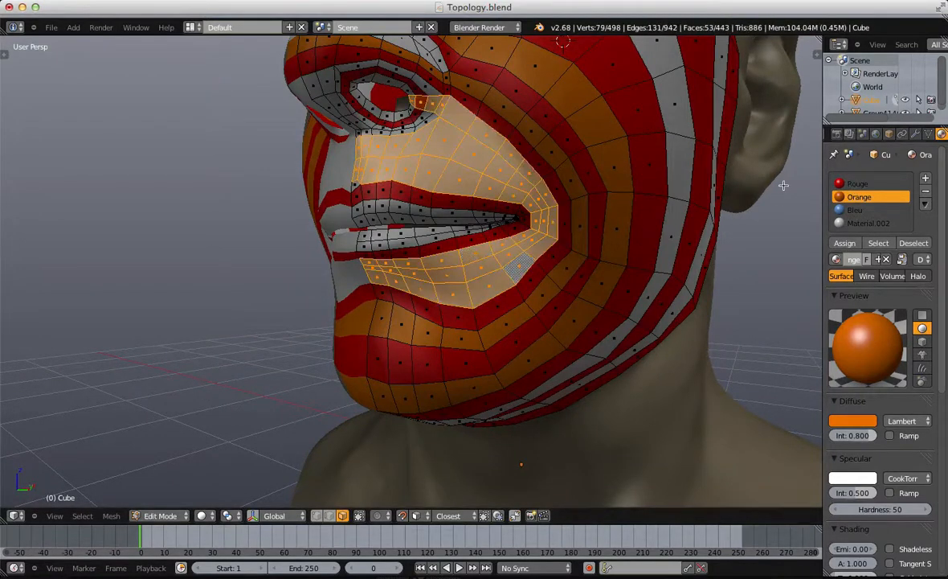
pyautogui.keyDown('alt'); pyautogui.keyDown('shift'); pyautogui.rightClick(560, 187); pyautogui.keyUp('shift'); pyautogui.keyUp('alt')
pyautogui.keyDown('alt'); pyautogui.keyDown('shift'); pyautogui.rightClick(463, 117); pyautogui.keyUp('shift'); pyautogui.keyUp('alt')
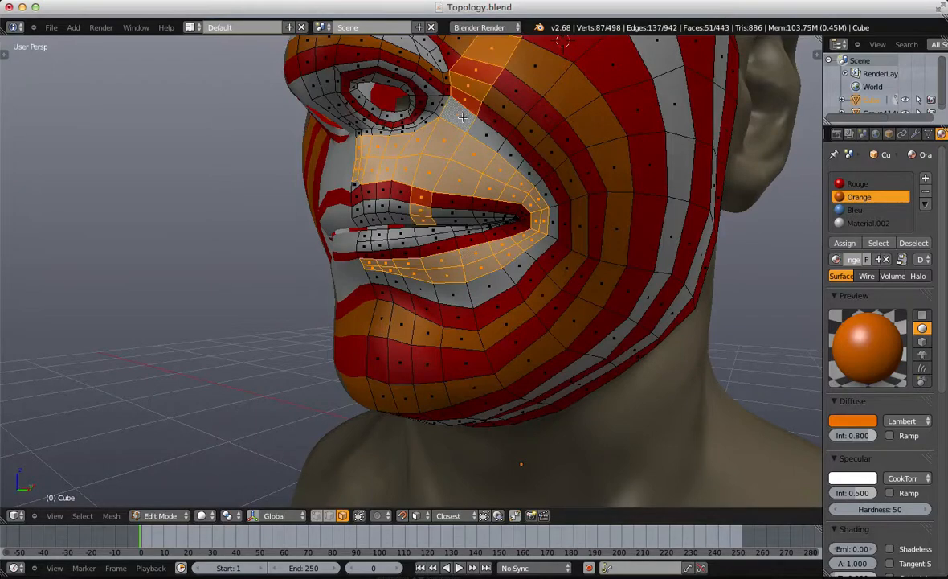
pyautogui.keyDown('alt'); pyautogui.keyDown('shift'); pyautogui.rightClick(450, 120); pyautogui.keyUp('shift'); pyautogui.keyUp('alt')
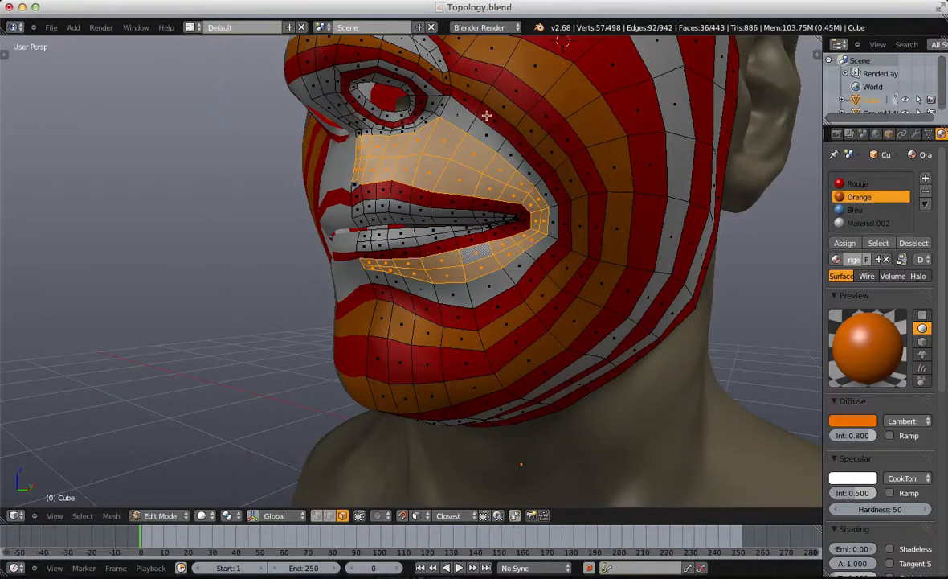
pyautogui.click(850, 248)
pyautogui.press('a')
# Step: Assign Orange to the face loop running above the brow, around the outer eye socket and back over the nose
pyautogui.scroll(-5, 482, 274)
pyautogui.scroll(6, 495, 274)
pyautogui.moveTo(451, 275); pyautogui.dragTo(445, 248, button='middle')
pyautogui.scroll(-5, 491, 255)
pyautogui.keyDown('alt'); pyautogui.rightClick(444, 248); pyautogui.keyUp('alt')
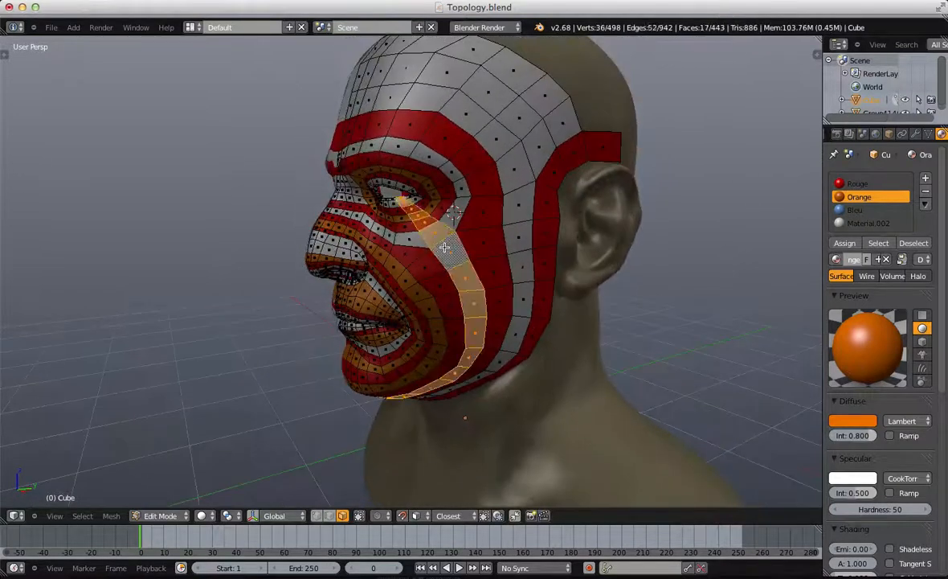
pyautogui.press('a')
pyautogui.keyDown('alt'); pyautogui.rightClick(452, 217); pyautogui.keyUp('alt')
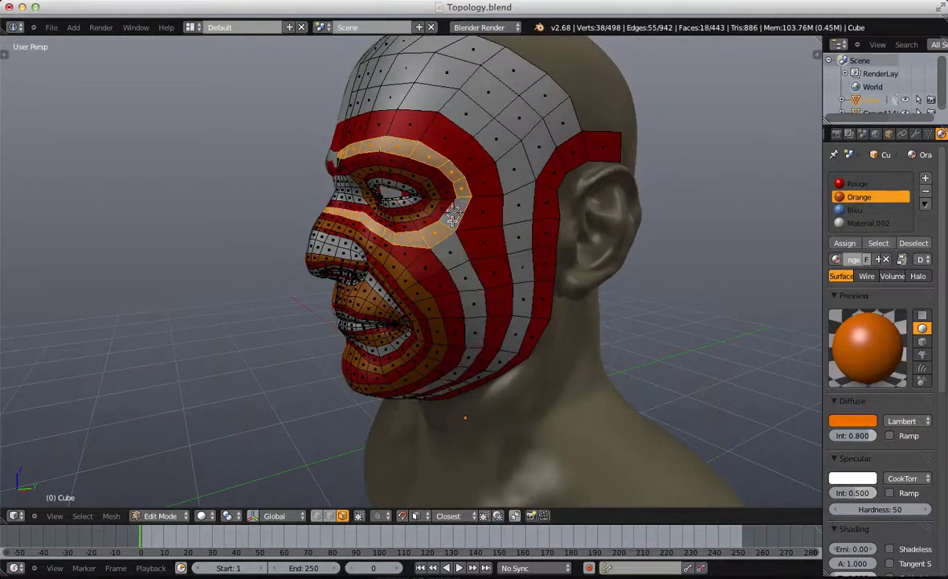
pyautogui.click(846, 246)
pyautogui.press('Tab')
# Step: Assign Orange to the face loop from the mid forehead past the temple and down in front of the ear to the jaw
pyautogui.scroll(-3, 450, 249)
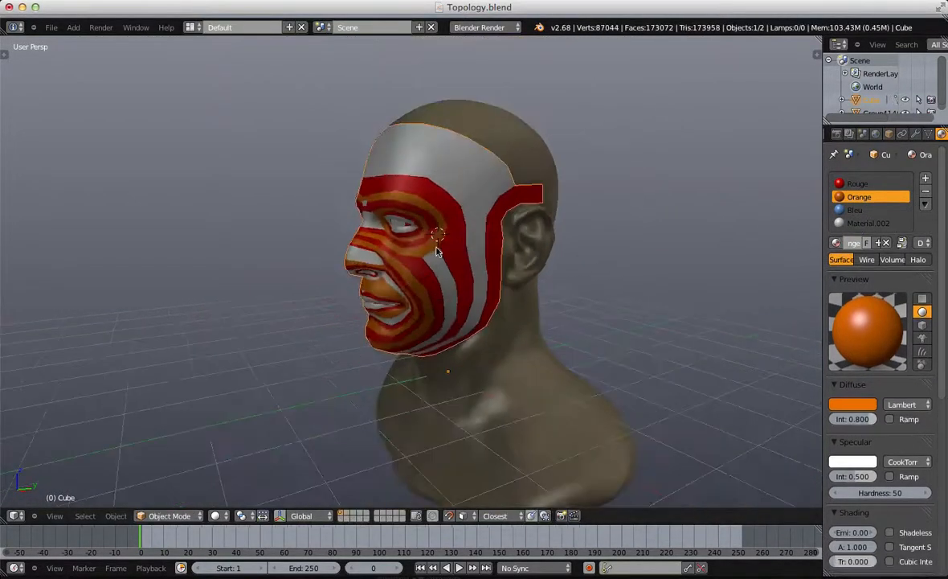
pyautogui.moveTo(442, 249); pyautogui.dragTo(492, 250, button='middle')
pyautogui.press('Tab')
pyautogui.press('Tab')
pyautogui.moveTo(614, 255); pyautogui.dragTo(564, 252, button='middle')
pyautogui.scroll(1, 565, 249)
pyautogui.press('Tab')
pyautogui.press('a')
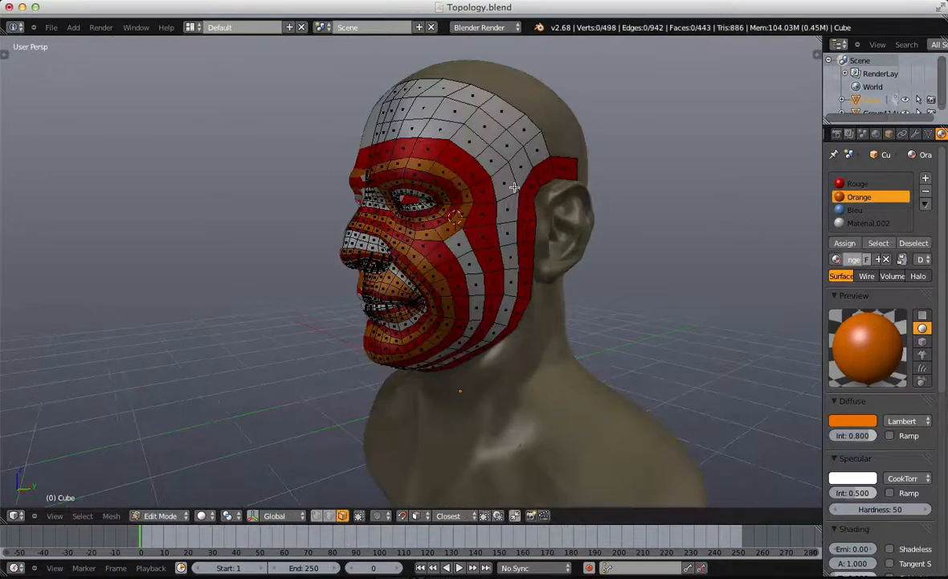
pyautogui.keyDown('alt'); pyautogui.rightClick(507, 189); pyautogui.keyUp('alt')
pyautogui.click(852, 243)
pyautogui.press('Tab')
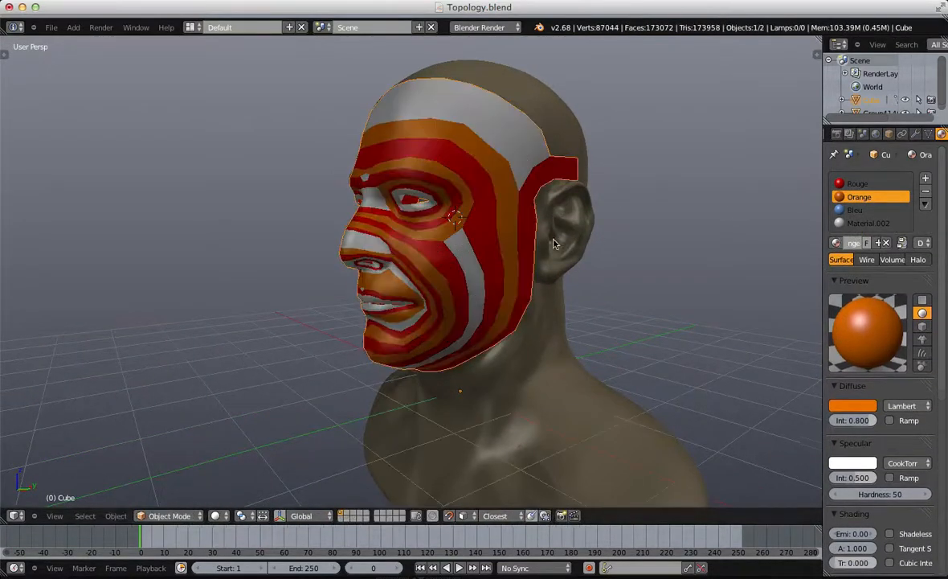
# Step: Select the face row above the orange forehead loop to examine its flow toward the ear, and clear the selection
pyautogui.press('Tab')
pyautogui.press('a')
pyautogui.keyDown('alt'); pyautogui.rightClick(481, 146); pyautogui.keyUp('alt')
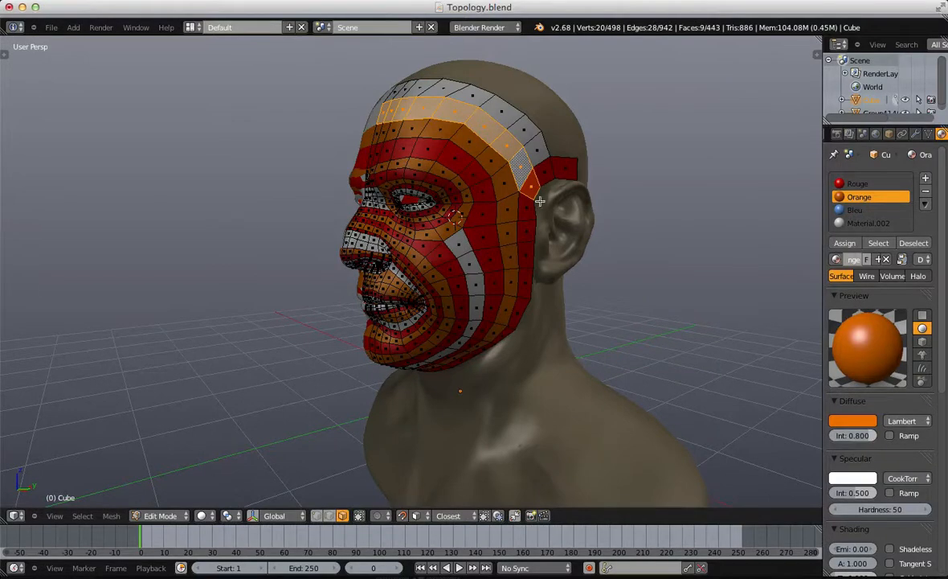
pyautogui.press('a')
pyautogui.scroll(-3, 584, 210)
pyautogui.moveTo(502, 234); pyautogui.dragTo(527, 269, button='middle')
pyautogui.press('Tab')
pyautogui.scroll(4, 635, 257)
pyautogui.press('Tab')
pyautogui.scroll(1, 542, 254)
pyautogui.scroll(1, 527, 269)
pyautogui.scroll(-1, 569, 152)
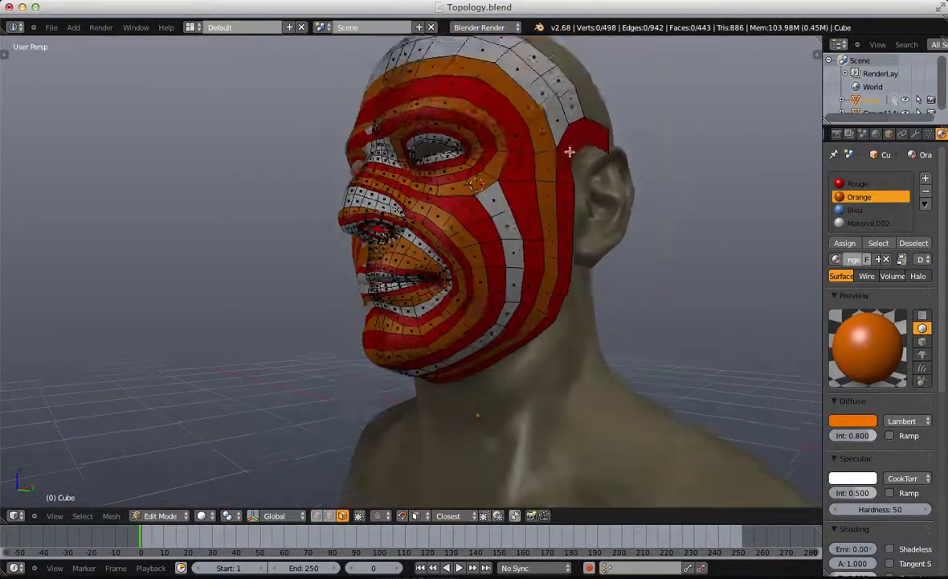
pyautogui.scroll(-1, 569, 152)
pyautogui.press('a')
pyautogui.press('a')
# Step: Assign Orange to the lip face loops inside the red lip outline
pyautogui.scroll(1, 306, 220)
pyautogui.moveTo(332, 224); pyautogui.dragTo(534, 220, button='middle')
pyautogui.scroll(3, 532, 221)
pyautogui.scroll(1, 381, 301)
pyautogui.moveTo(382, 301); pyautogui.dragTo(461, 260, button='middle')
pyautogui.scroll(2, 461, 261)
pyautogui.keyDown('alt'); pyautogui.rightClick(506, 233); pyautogui.keyUp('alt')
pyautogui.keyDown('alt'); pyautogui.keyDown('shift'); pyautogui.rightClick(503, 257); pyautogui.keyUp('shift'); pyautogui.keyUp('alt')
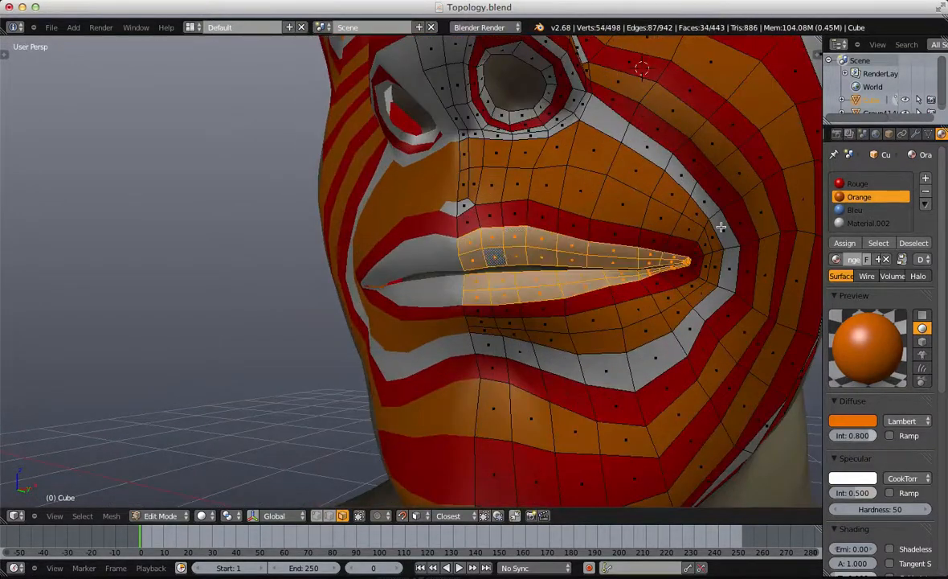
pyautogui.click(851, 243)
pyautogui.press('Tab')
pyautogui.scroll(-6, 595, 250)
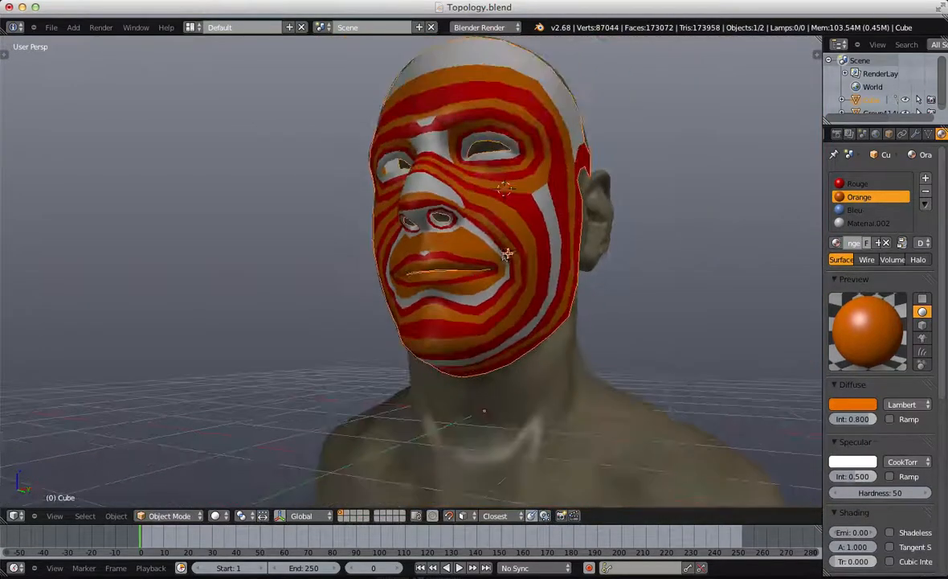
# Step: Assign Rouge to the innermost face loop along the opening of the lips
pyautogui.press('Tab')
pyautogui.scroll(8, 509, 252)
pyautogui.press('a')
pyautogui.keyDown('alt'); pyautogui.rightClick(556, 248); pyautogui.keyUp('alt')
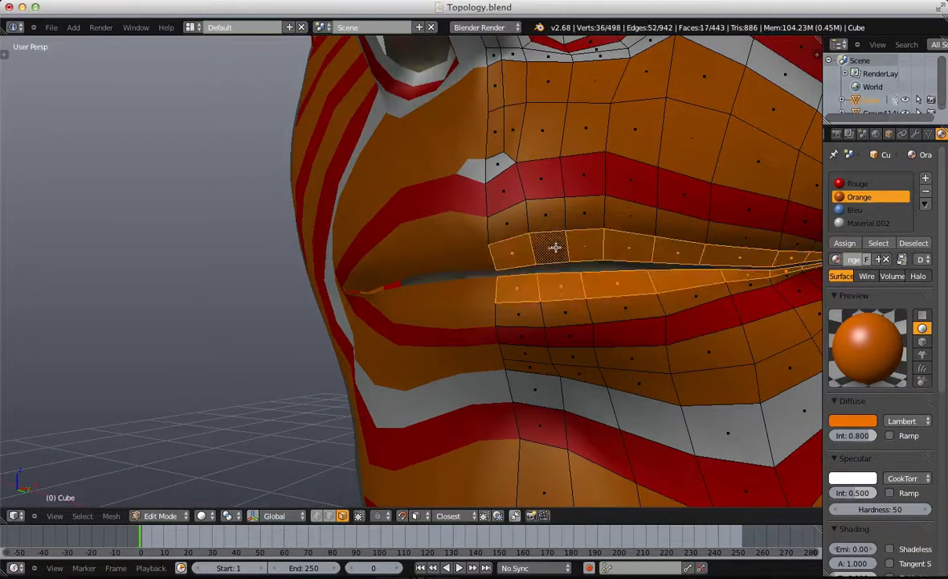
pyautogui.click(858, 183)
pyautogui.click(845, 243)
pyautogui.press('Tab')
pyautogui.scroll(-6, 572, 254)
pyautogui.scroll(-4, 472, 270)
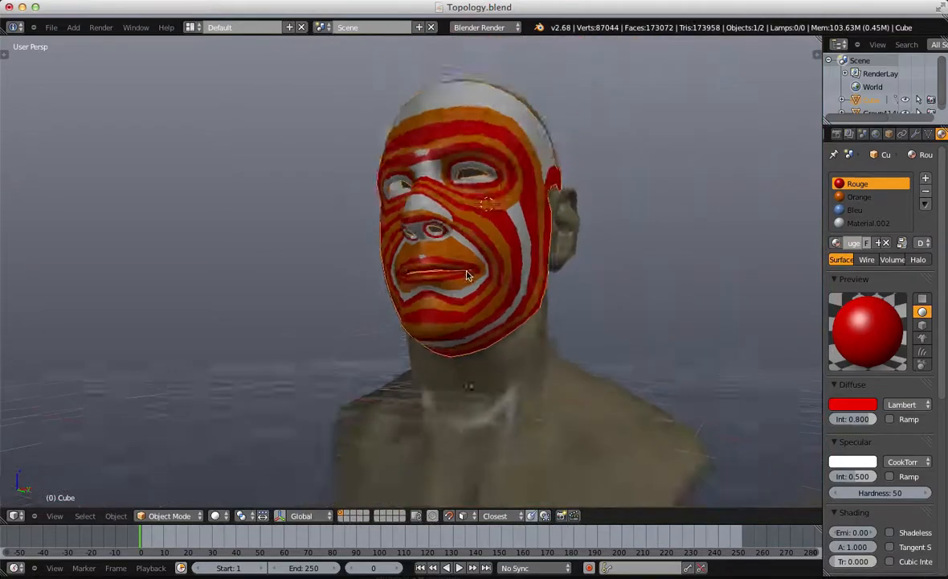
# Step: Assign the Bleu material to the grey face strip running from the cheekbone down the cheek and under the jaw
pyautogui.moveTo(467, 273); pyautogui.dragTo(438, 290, button='middle')
pyautogui.scroll(-3, 443, 288)
pyautogui.moveTo(455, 339)
pyautogui.mouseDown(button='middle')
pyautogui.moveTo(517, 349)
pyautogui.moveTo(387, 350)
pyautogui.moveTo(645, 338)
pyautogui.moveTo(449, 331)
pyautogui.mouseUp(button='middle')
pyautogui.scroll(5, 500, 303)
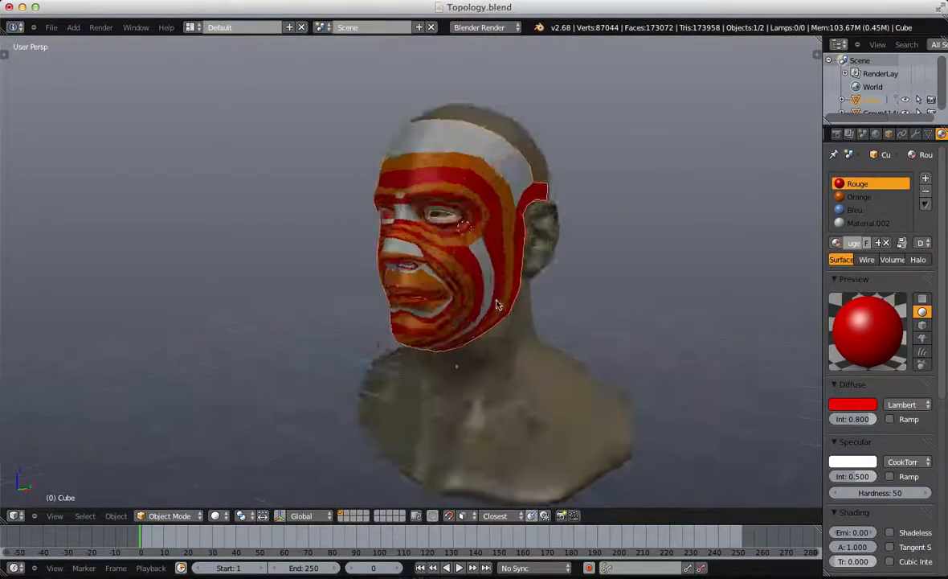
pyautogui.press('Tab')
pyautogui.moveTo(575, 233); pyautogui.dragTo(579, 257, button='middle')
pyautogui.rightClick(500, 195)
pyautogui.keyDown('alt'); pyautogui.rightClick(422, 253); pyautogui.keyUp('alt')
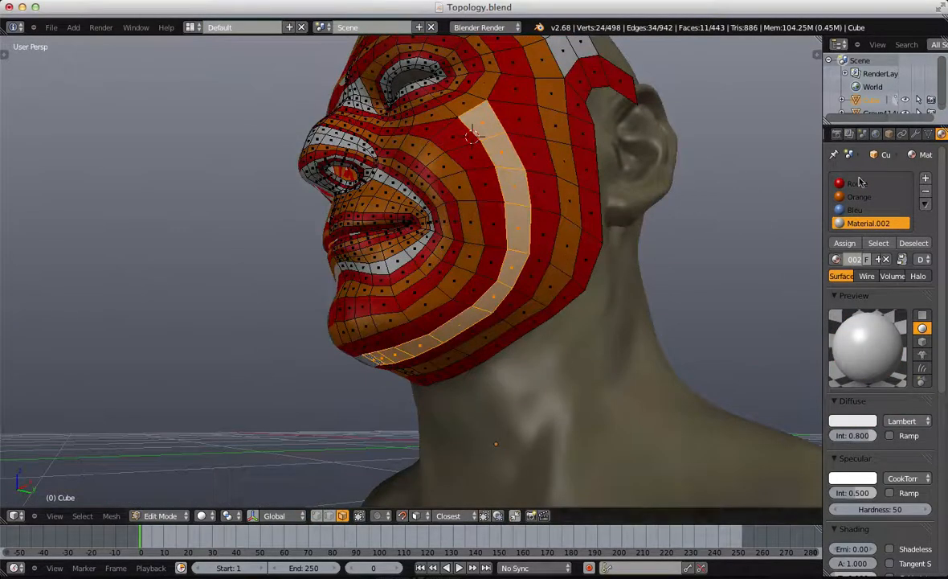
pyautogui.click(854, 210)
pyautogui.click(845, 243)
pyautogui.press('Tab')
pyautogui.scroll(-2, 507, 205)
pyautogui.press('Tab')
pyautogui.moveTo(480, 190); pyautogui.dragTo(532, 211, button='middle')
pyautogui.press('a')
pyautogui.scroll(3, 506, 205)
pyautogui.keyDown('alt'); pyautogui.rightClick(552, 187); pyautogui.keyUp('alt')
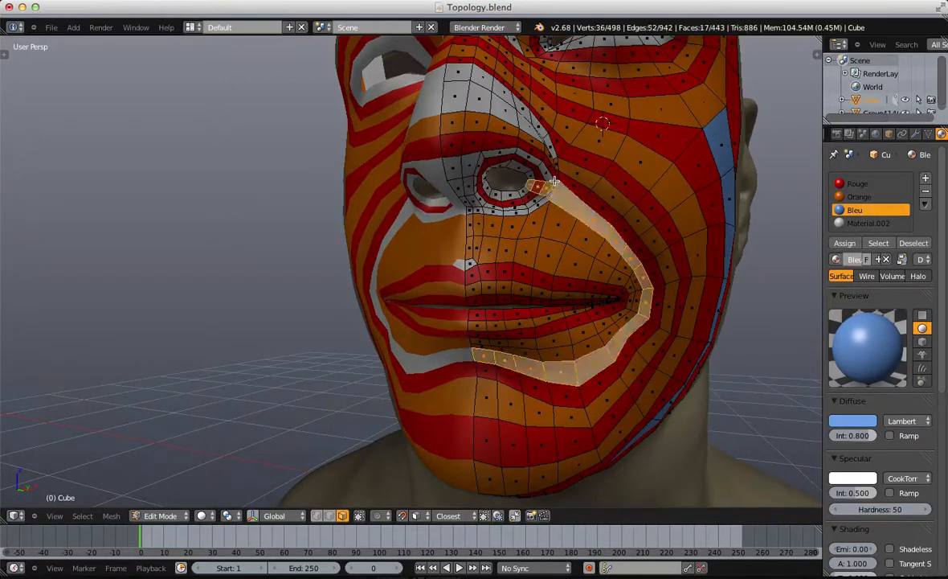
pyautogui.press('a')
pyautogui.keyDown('alt'); pyautogui.rightClick(556, 177); pyautogui.keyUp('alt')
pyautogui.press('a')
pyautogui.keyDown('alt'); pyautogui.rightClick(557, 175); pyautogui.keyUp('alt')
pyautogui.hotkey('alt', 'a')
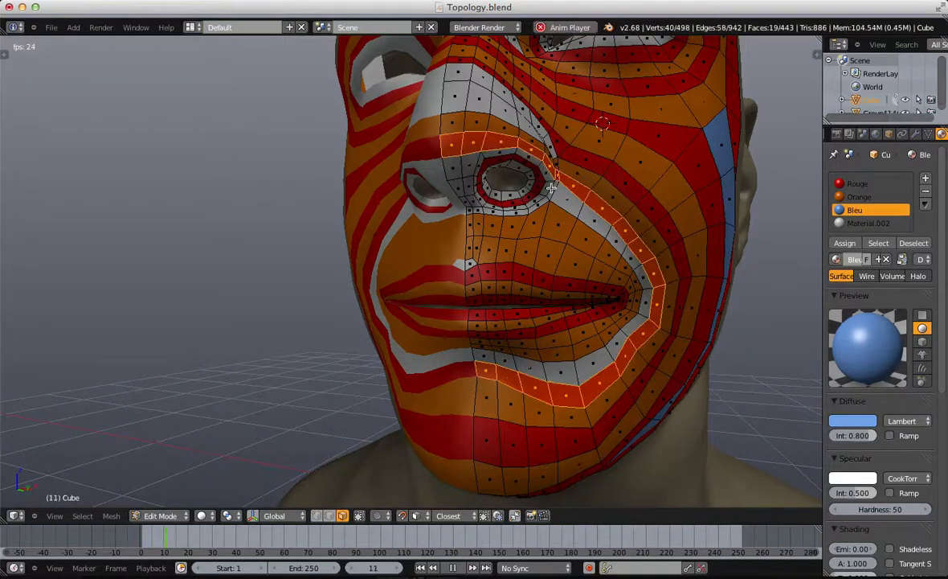
pyautogui.hotkey('alt', 'a')
# Step: Assign Rouge to the face loop that crosses the nose and wraps around the nostril wing, and clear the selection
pyautogui.keyDown('alt'); pyautogui.rightClick(556, 172); pyautogui.keyUp('alt')
pyautogui.moveTo(556, 172)
pyautogui.mouseDown(button='middle')
pyautogui.moveTo(532, 205)
pyautogui.moveTo(557, 203)
pyautogui.moveTo(568, 223)
pyautogui.mouseUp(button='middle')
pyautogui.scroll(-2, 533, 201)
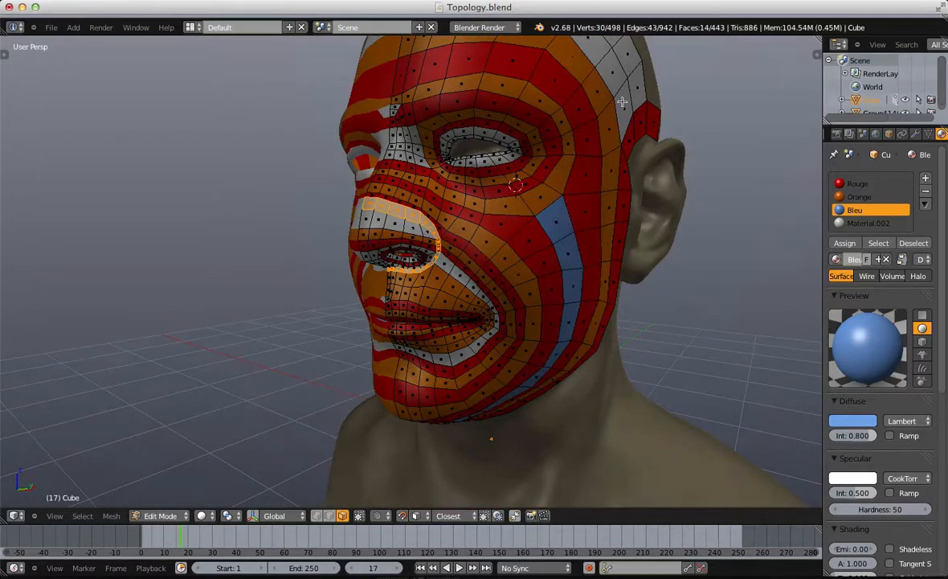
pyautogui.click(857, 184)
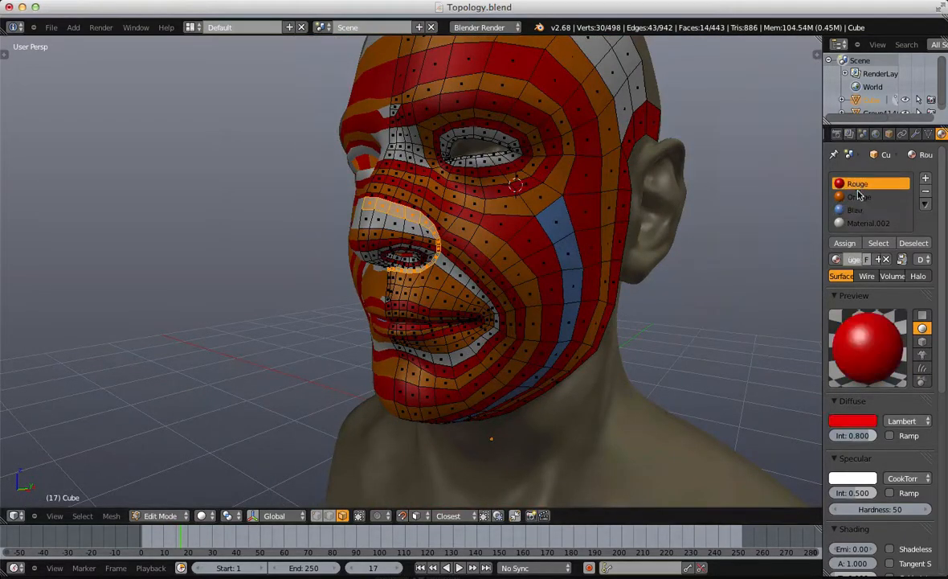
pyautogui.click(847, 245)
pyautogui.press('Tab')
pyautogui.scroll(3, 470, 268)
pyautogui.press('Tab')
pyautogui.press('a')
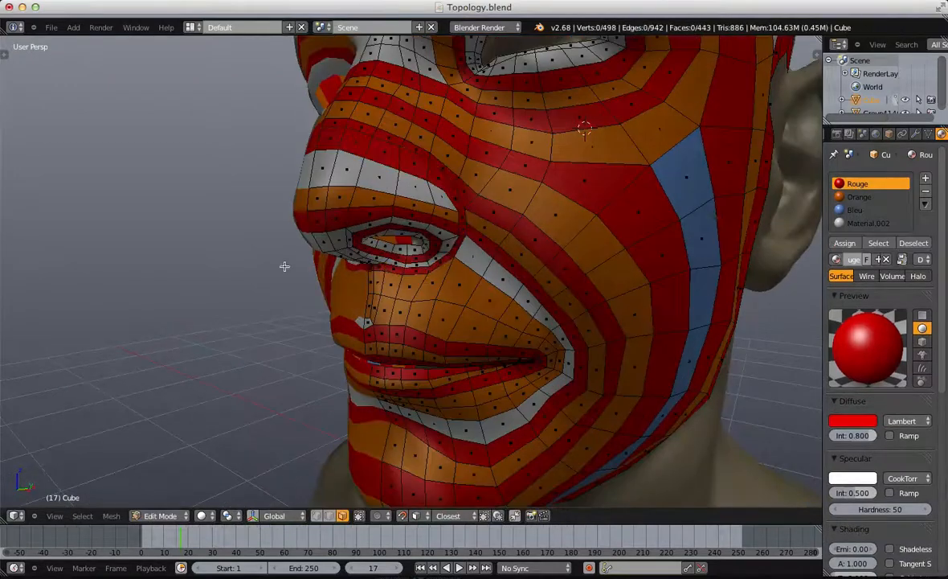
# Step: Select the red face loop around the nostril wing and examine the face from the right in orthographic projection
pyautogui.keyDown('alt'); pyautogui.rightClick(362, 144); pyautogui.keyUp('alt')
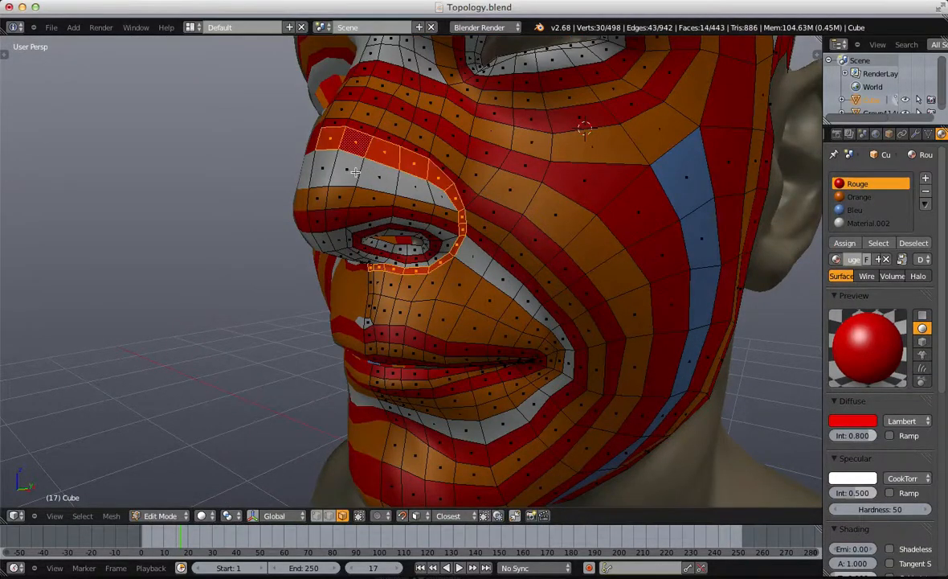
pyautogui.press('KP_3')
pyautogui.press('KP_5')
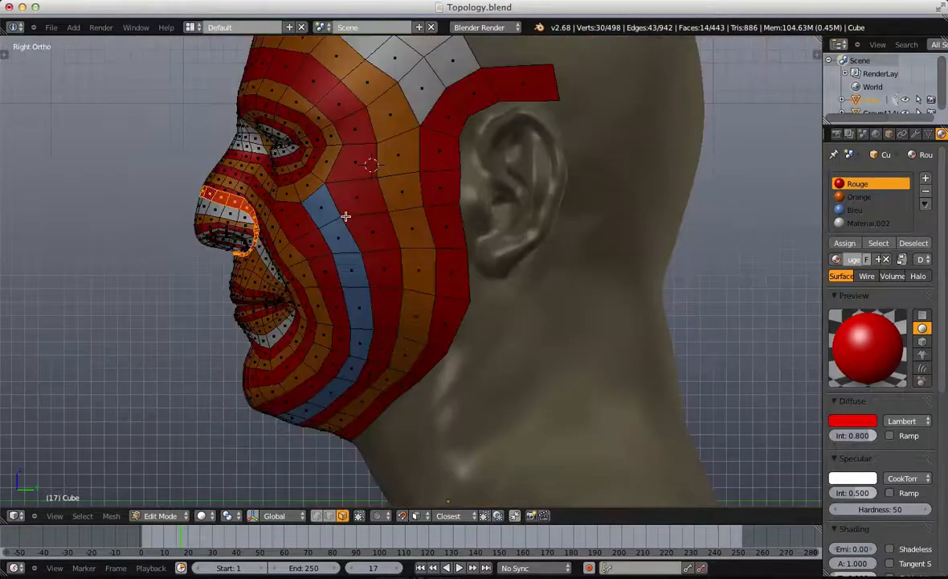
# Step: Select all faces of the nose tip below the red loop, including the nostrils and hidden underside, using Circle Select in wireframe
pyautogui.press('z')
pyautogui.scroll(3, 240, 171)
pyautogui.press('z')
pyautogui.press('z')
pyautogui.press('c')
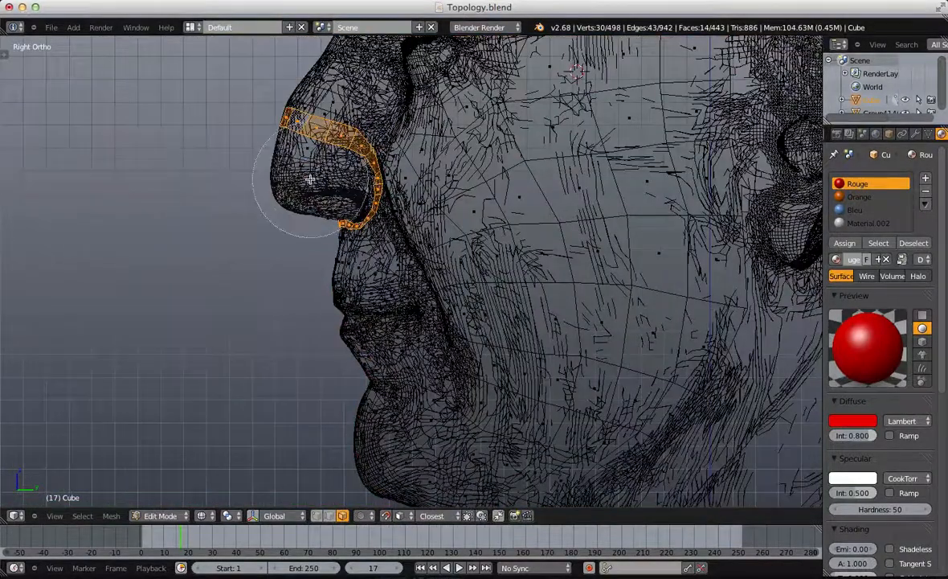
pyautogui.moveTo(313, 180); pyautogui.dragTo(322, 186)
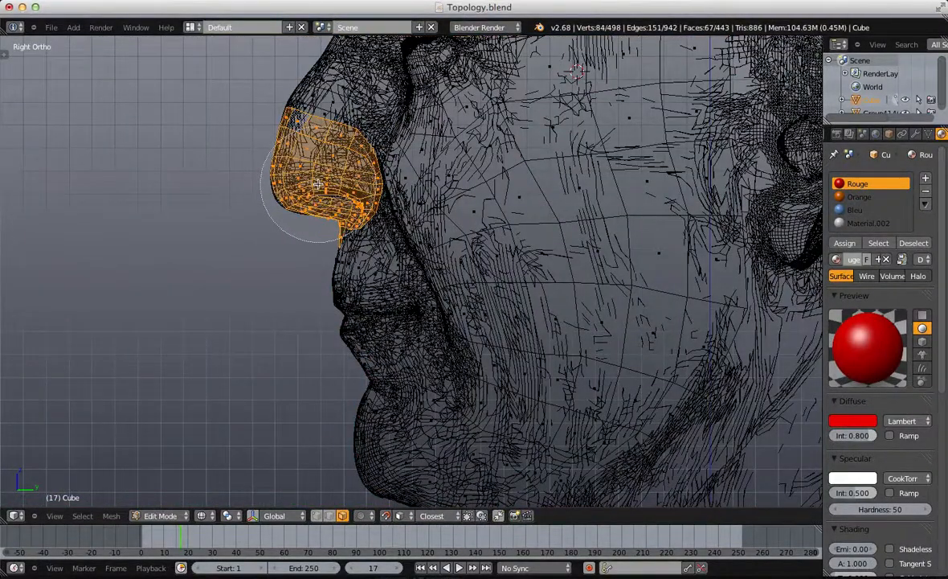
pyautogui.press('Escape')
pyautogui.scroll(3, 325, 231)
pyautogui.press('c')
pyautogui.moveTo(282, 239); pyautogui.dragTo(281, 250, button='middle')
pyautogui.press('Escape')
pyautogui.scroll(-3, 296, 261)
pyautogui.press('z')
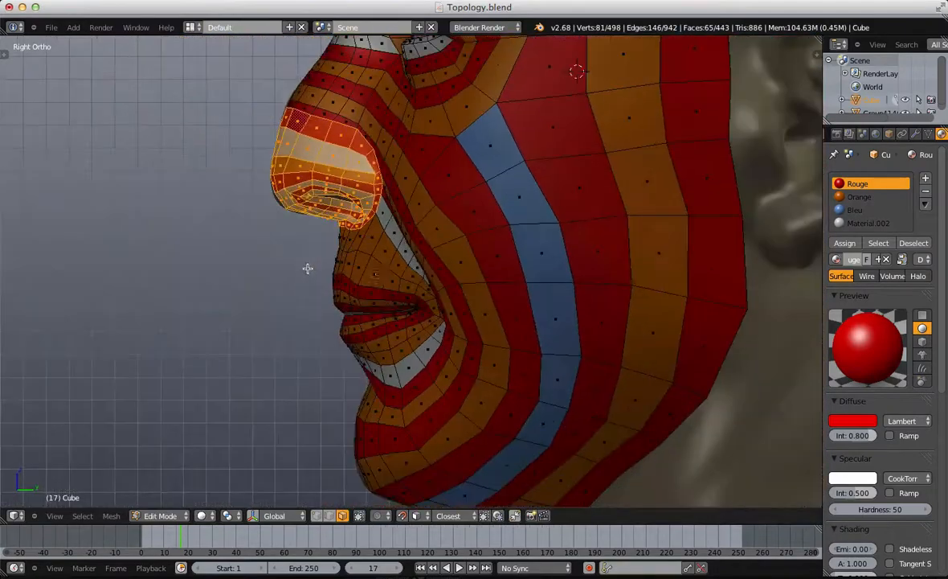
# Step: Duplicate the selected nose tip beside the head, examine the copy and undo the duplication
pyautogui.hotkey('shift', 'd')
pyautogui.click(104, 241)
pyautogui.scroll(-3, 105, 241)
pyautogui.moveTo(104, 241); pyautogui.dragTo(450, 233, button='middle')
pyautogui.press('Tab')
pyautogui.scroll(1, 208, 229)
pyautogui.press('Tab')
pyautogui.hotkey('ctrl', 'z')
# Step: Assign the Bleu material to the grey face strip across the nose tip above the nostril
pyautogui.moveTo(553, 244); pyautogui.dragTo(426, 241, button='middle')
pyautogui.press('Tab')
pyautogui.scroll(3, 599, 177)
pyautogui.press('Tab')
pyautogui.click(868, 223)
pyautogui.click(878, 243)
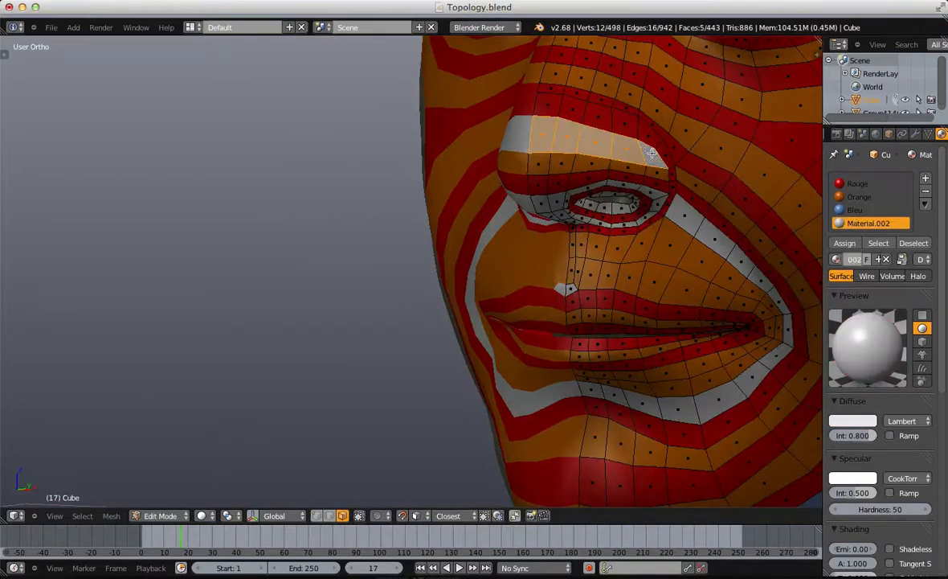
pyautogui.click(852, 211)
# Step: Assign the Orange material to the face loop around the nostril opening and clear the selection
pyautogui.moveTo(545, 192); pyautogui.dragTo(439, 156, button='middle')
pyautogui.press('Tab')
pyautogui.keyDown('alt'); pyautogui.rightClick(436, 162); pyautogui.keyUp('alt')
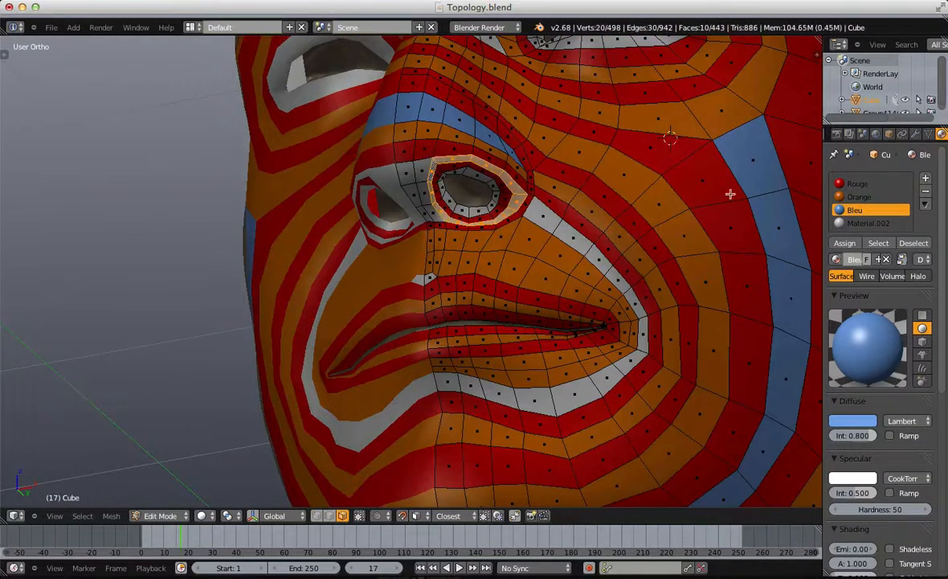
pyautogui.click(858, 196)
pyautogui.press('a')
pyautogui.scroll(3, 554, 112)
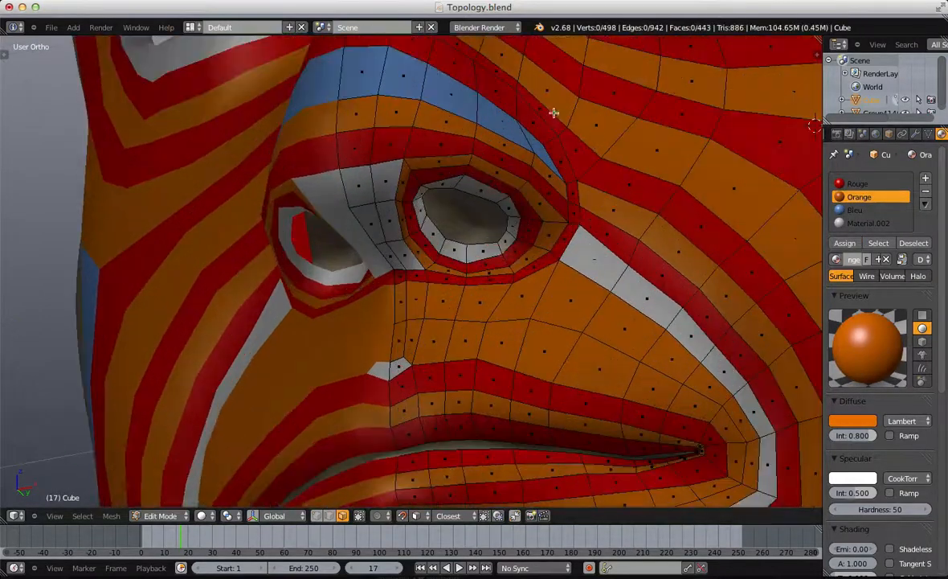
# Step: Assign the Bleu material to the grey faces between the nostrils under the nose tip and clear the selection
pyautogui.rightClick(383, 173)
pyautogui.keyDown('shift'); pyautogui.rightClick(361, 183); pyautogui.keyUp('shift')
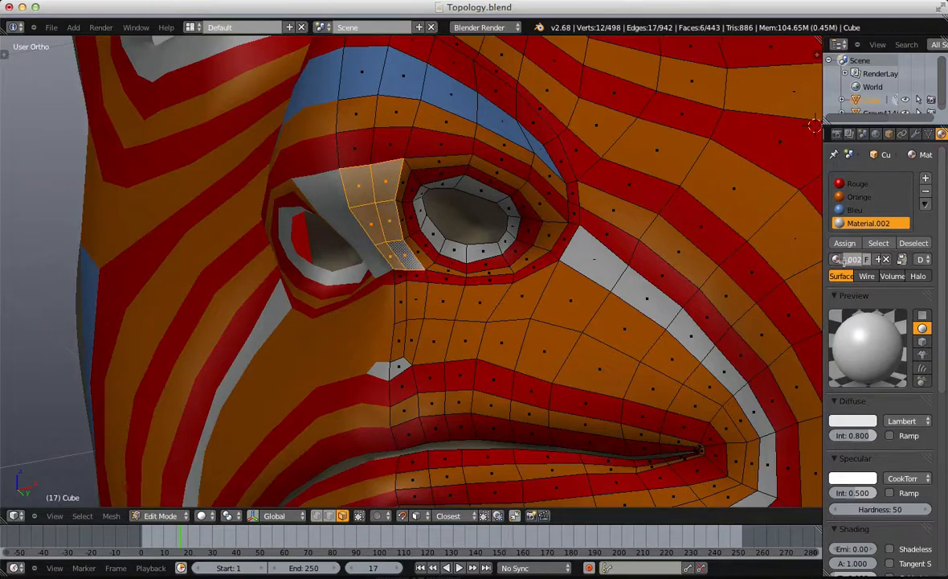
pyautogui.click(855, 210)
pyautogui.click(845, 243)
pyautogui.press('a')
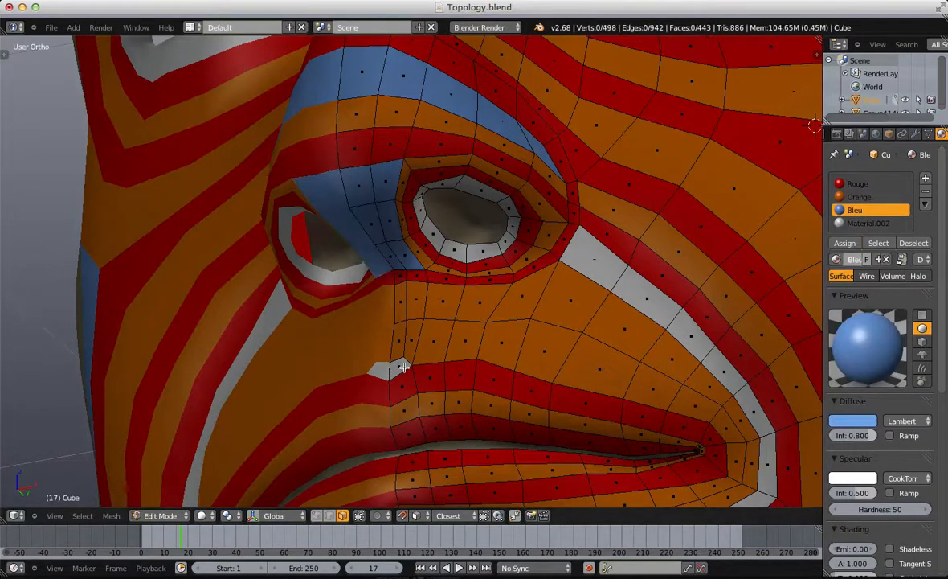
# Step: Assign the Rouge material to the vertical face loop running from the brow along the nose bridge down to the upper lip
pyautogui.rightClick(404, 367)
pyautogui.keyDown('shift'); pyautogui.moveTo(515, 317); pyautogui.dragTo(564, 201, button='middle'); pyautogui.keyUp('shift')
pyautogui.scroll(2, 564, 201)
pyautogui.keyDown('alt'); pyautogui.rightClick(503, 162); pyautogui.keyUp('alt')
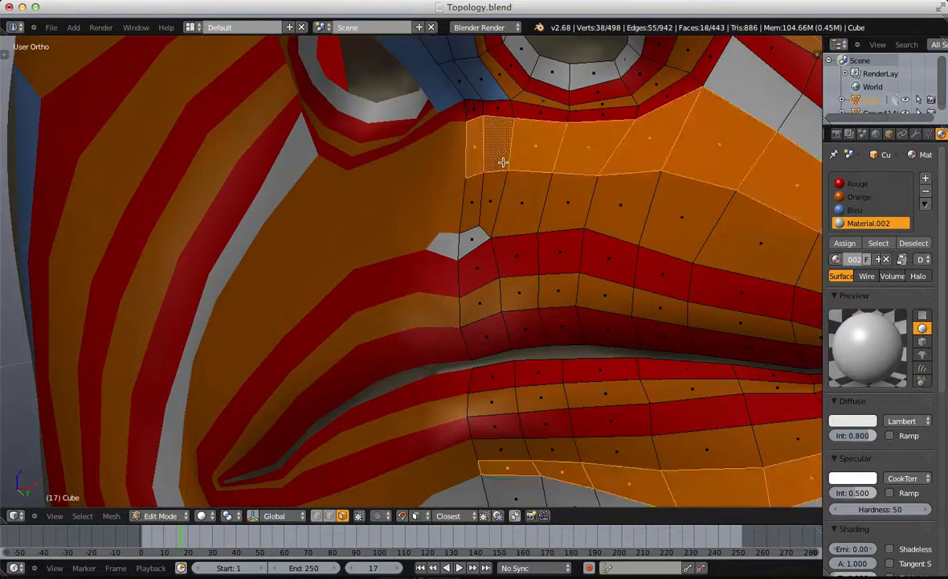
pyautogui.keyDown('alt'); pyautogui.rightClick(495, 170); pyautogui.keyUp('alt')
pyautogui.scroll(-6, 462, 186)
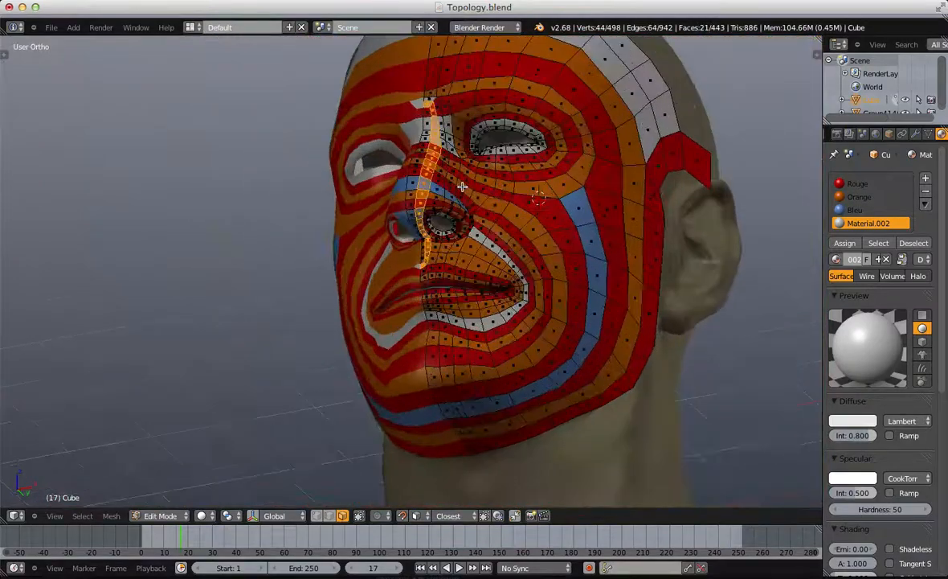
pyautogui.scroll(2, 467, 183)
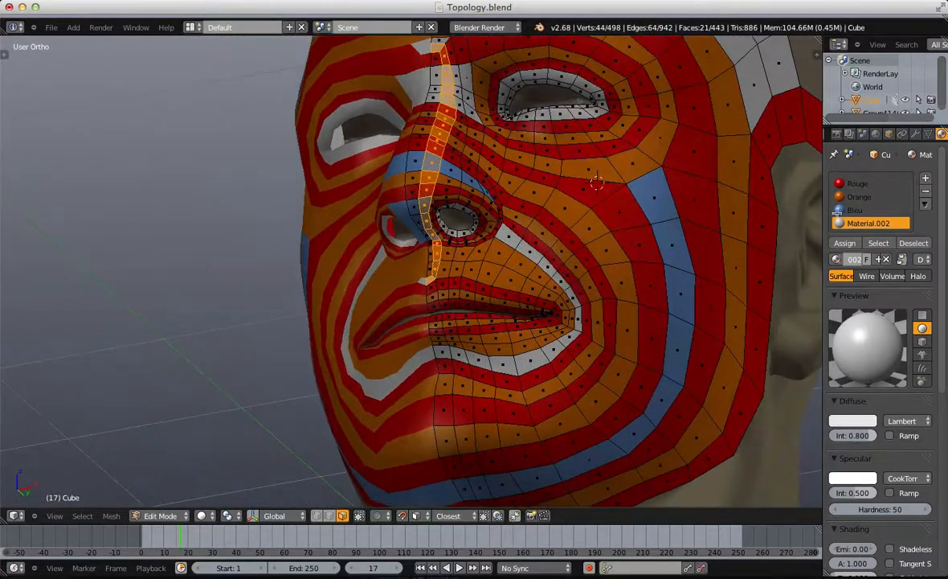
pyautogui.click(857, 184)
pyautogui.click(845, 245)
pyautogui.press('Tab')
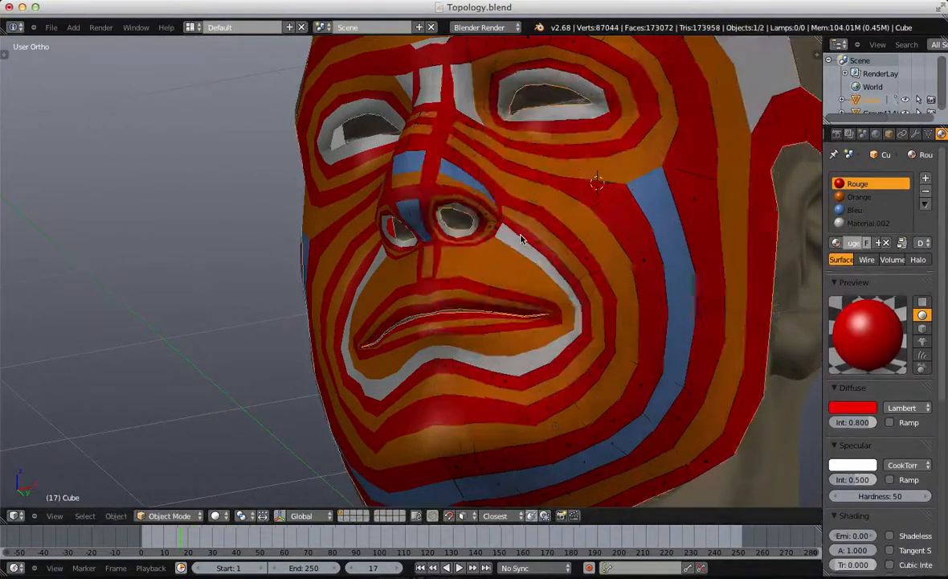
pyautogui.scroll(-2, 514, 235)
pyautogui.moveTo(499, 233); pyautogui.dragTo(479, 277, button='middle')
pyautogui.scroll(2, 430, 192)
# Step: Assign the Bleu material to the central face strip running down the nose bridge and under the nose tip
pyautogui.press('Tab')
pyautogui.press('a')
pyautogui.moveTo(426, 185); pyautogui.dragTo(429, 193, button='middle')
pyautogui.scroll(2, 429, 189)
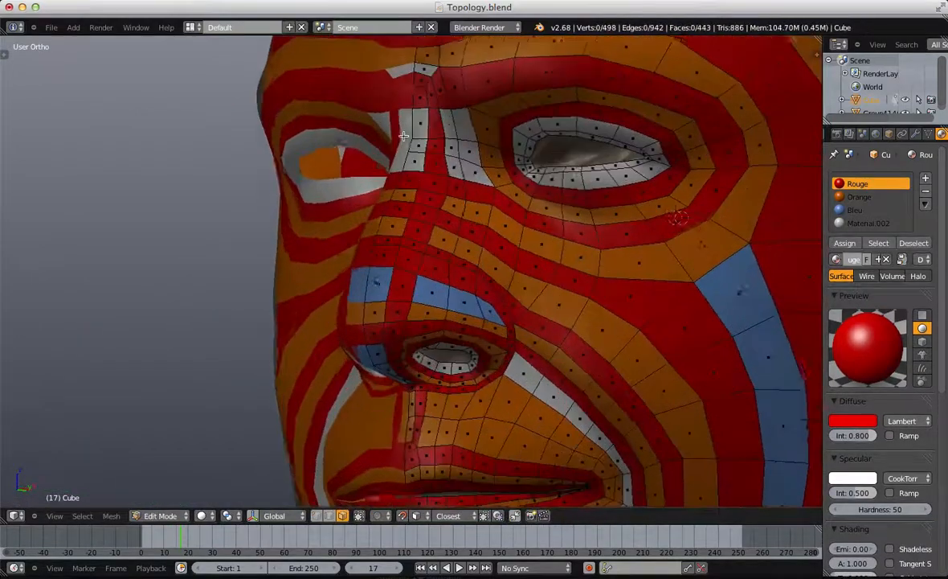
pyautogui.moveTo(426, 120); pyautogui.dragTo(445, 125, button='middle')
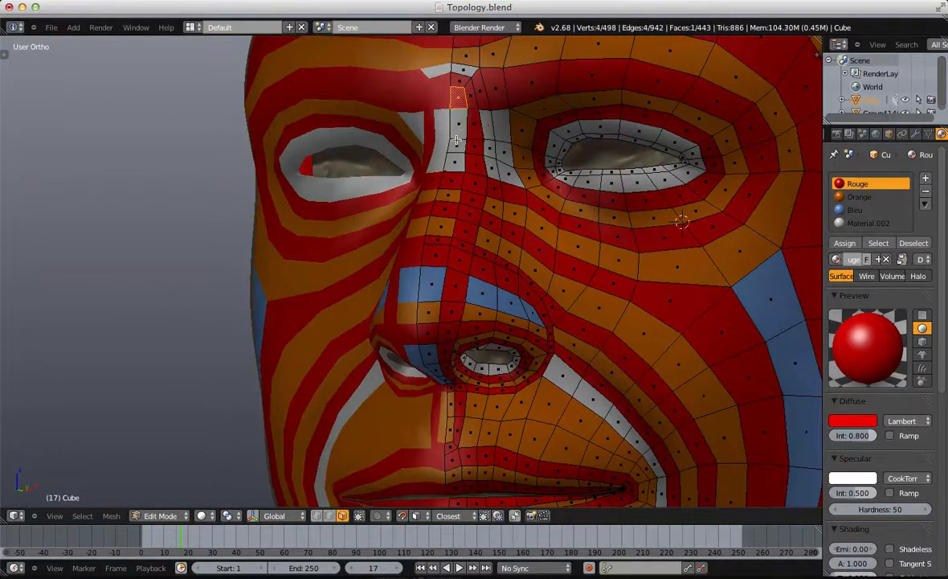
pyautogui.moveTo(429, 316); pyautogui.dragTo(458, 320, button='middle')
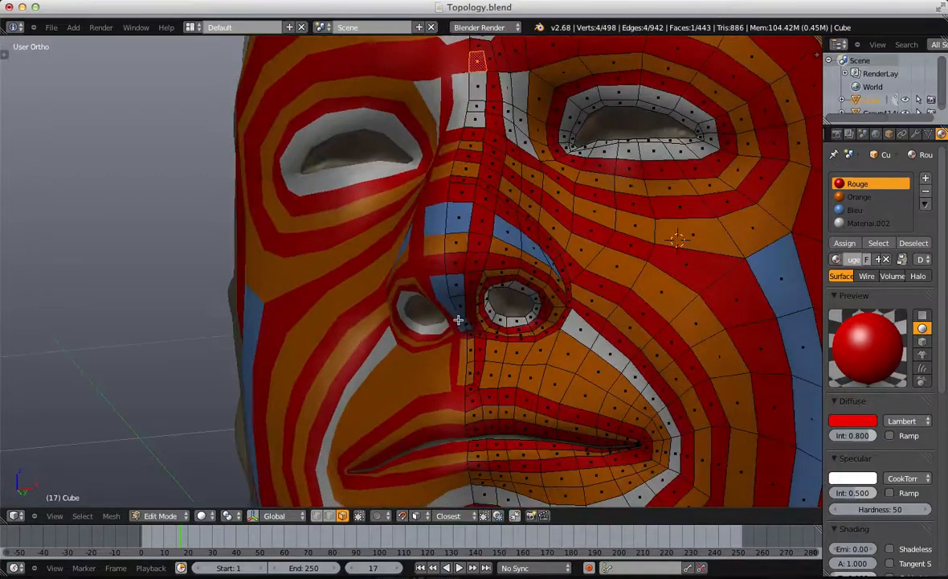
pyautogui.keyDown('alt'); pyautogui.click(467, 325); pyautogui.keyUp('alt')
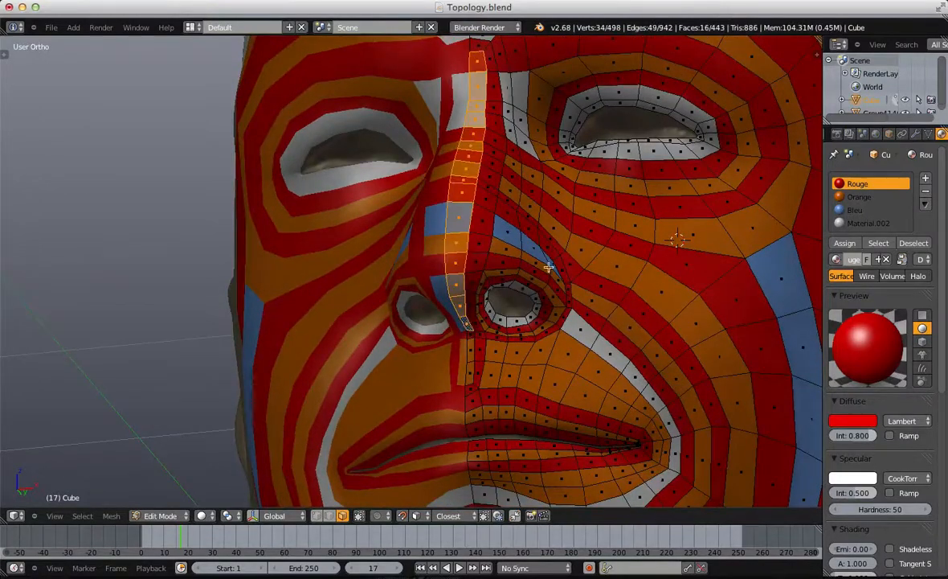
pyautogui.click(868, 223)
pyautogui.click(855, 209)
pyautogui.click(845, 243)
pyautogui.press('Tab')
# Step: Assign the Bleu material to the two rows of grey faces across the upper forehead
pyautogui.scroll(-5, 560, 149)
pyautogui.moveTo(560, 149); pyautogui.dragTo(547, 248, button='middle')
pyautogui.press('Tab')
pyautogui.rightClick(418, 115)
pyautogui.keyDown('shift'); pyautogui.rightClick(433, 84); pyautogui.keyUp('shift')
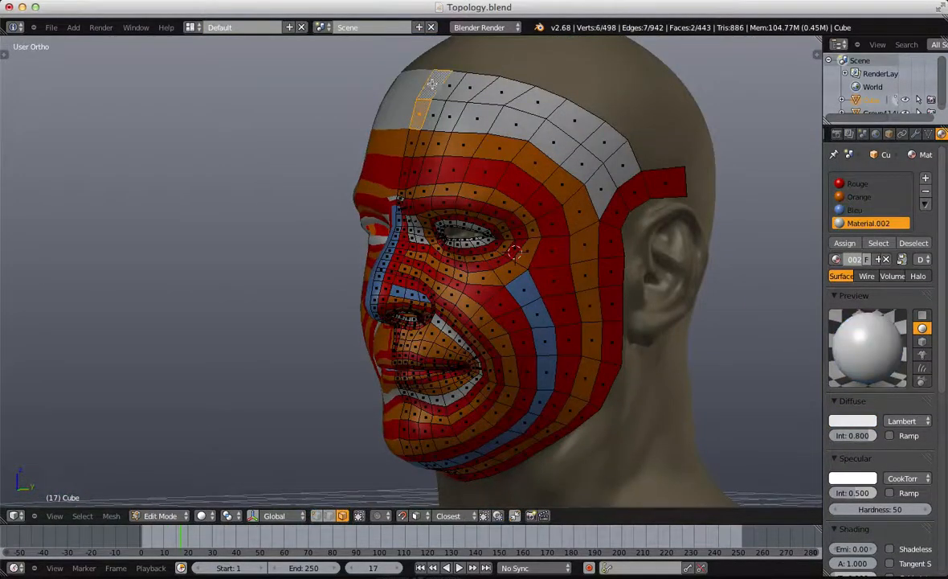
pyautogui.moveTo(441, 90)
pyautogui.mouseDown()
pyautogui.moveTo(563, 98)
pyautogui.moveTo(598, 140)
pyautogui.mouseUp()
pyautogui.click(855, 209)
pyautogui.click(844, 242)
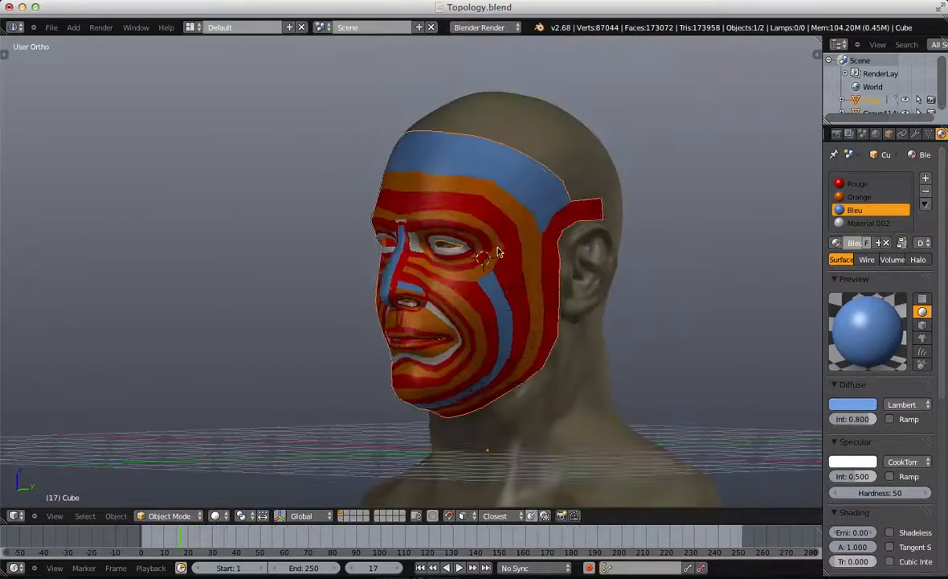
# Step: Hide the sculpted head and examine the coloured face mesh from several angles in Object Mode
pyautogui.moveTo(482, 241); pyautogui.dragTo(523, 257, button='middle')
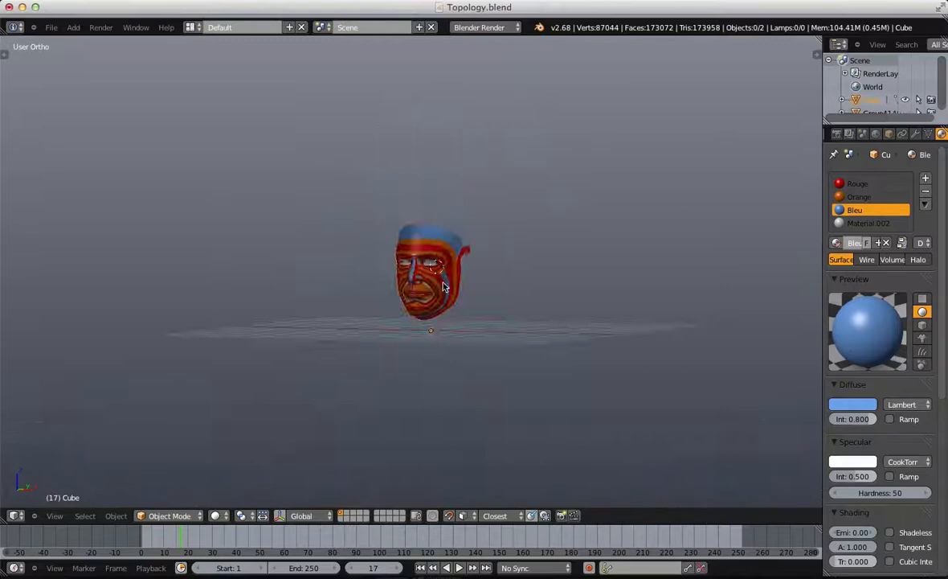
pyautogui.moveTo(450, 281)
pyautogui.mouseDown(button='middle')
pyautogui.moveTo(504, 295)
pyautogui.moveTo(434, 278)
pyautogui.mouseUp(button='middle')
pyautogui.scroll(4, 383, 270)
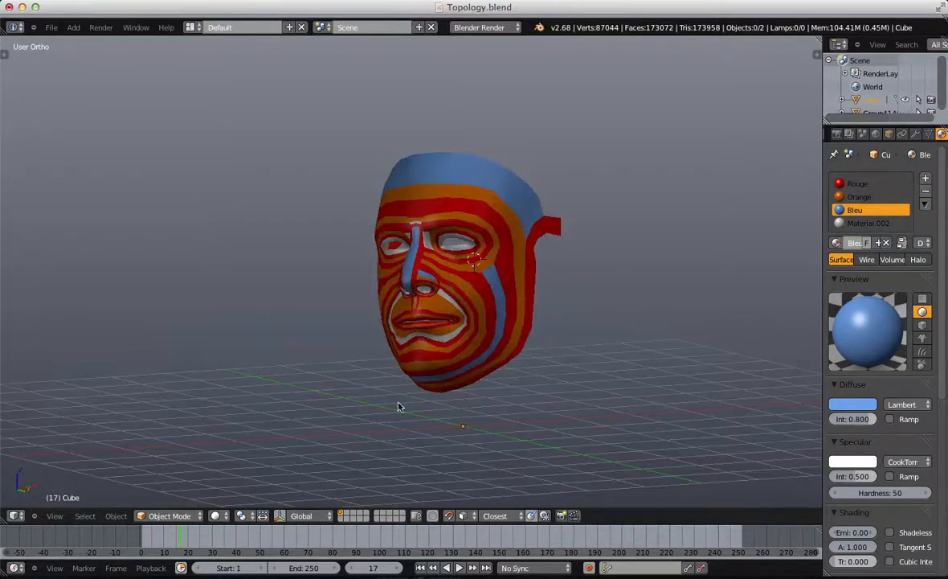
pyautogui.moveTo(400, 407); pyautogui.dragTo(610, 277, button='middle')
pyautogui.scroll(2, 468, 255)
pyautogui.rightClick(473, 256)
pyautogui.scroll(-5, 523, 239)
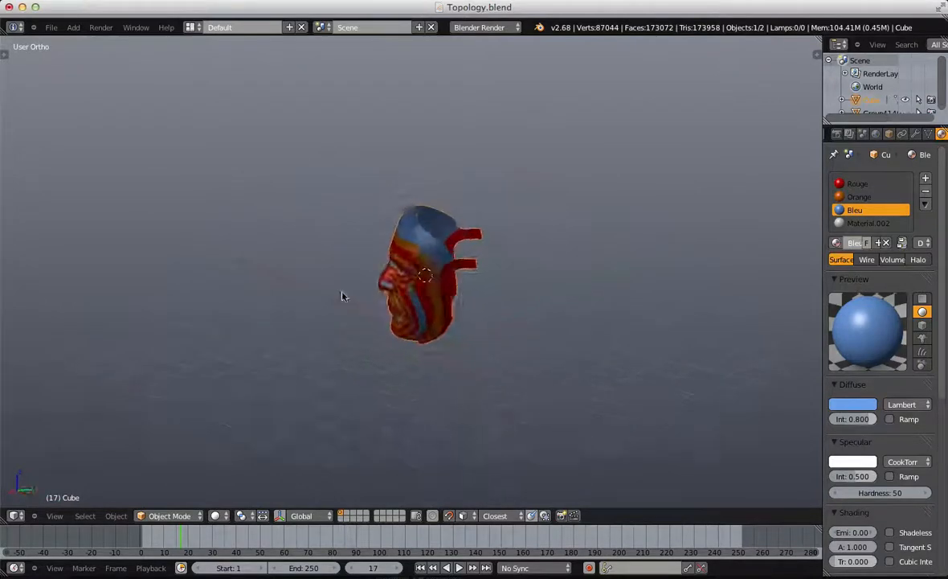
pyautogui.moveTo(343, 294); pyautogui.dragTo(386, 265, button='middle')
pyautogui.scroll(6, 811, 184)
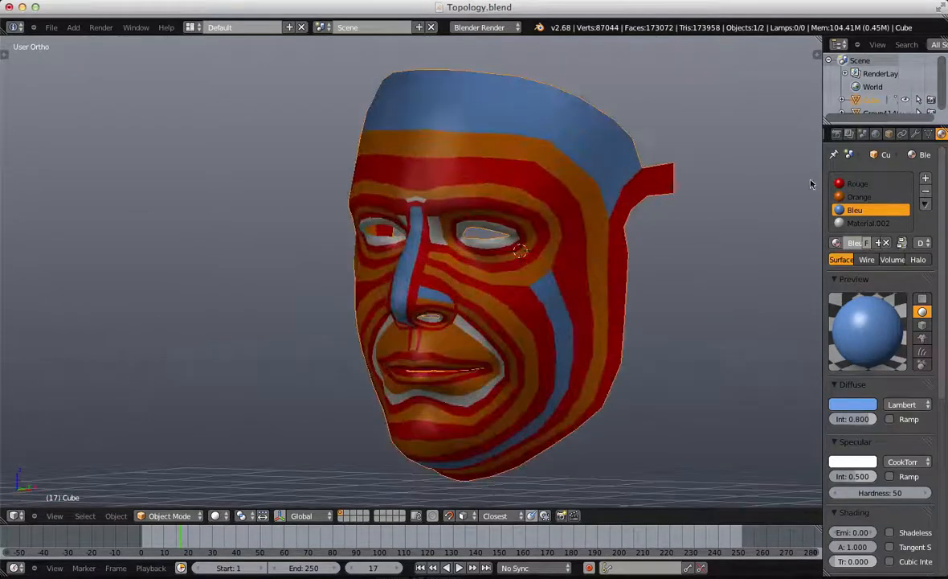
# Step: Remove the Rouge, Orange and Bleu materials from the face mesh, leaving only Material.002
pyautogui.click(873, 186)
pyautogui.click(925, 191)
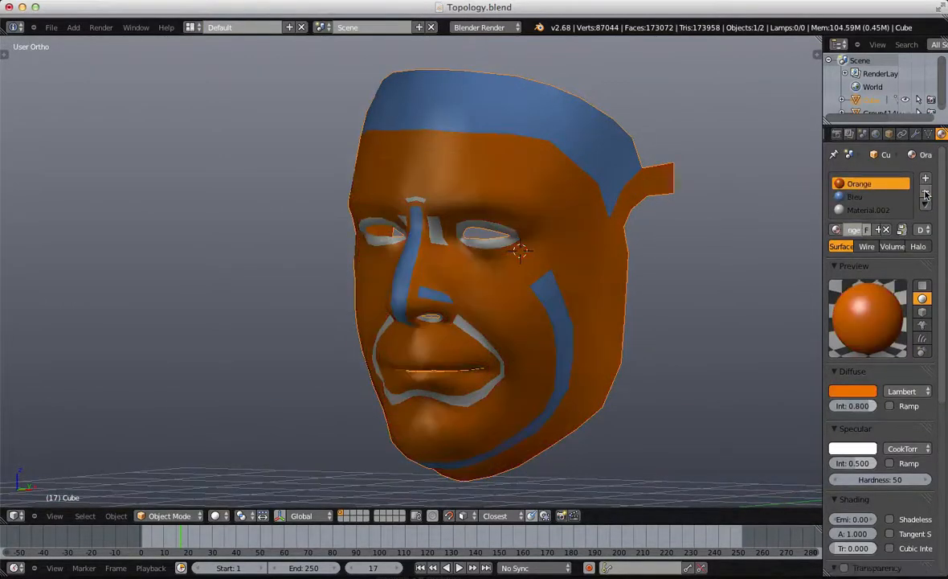
pyautogui.click(925, 191)
pyautogui.click(925, 191)
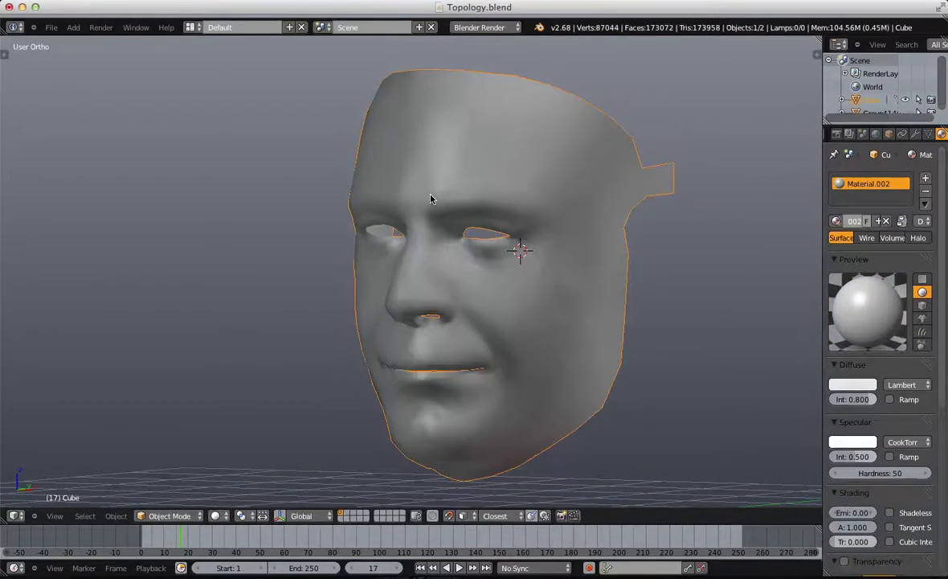
# Step: Reveal the hidden sculpted head and put the face mesh in Edit Mode with nothing selected
pyautogui.hotkey('alt', 'h')
pyautogui.press('Tab')
pyautogui.scroll(-3, 518, 185)
pyautogui.moveTo(517, 185); pyautogui.dragTo(590, 206, button='middle')
pyautogui.press('a')
pyautogui.scroll(3, 591, 206)
# Step: Switch to edge selection, pick a forehead edge, and clear the selection while examining the mesh on the bust
pyautogui.hotkey('ctrl', 'Tab')
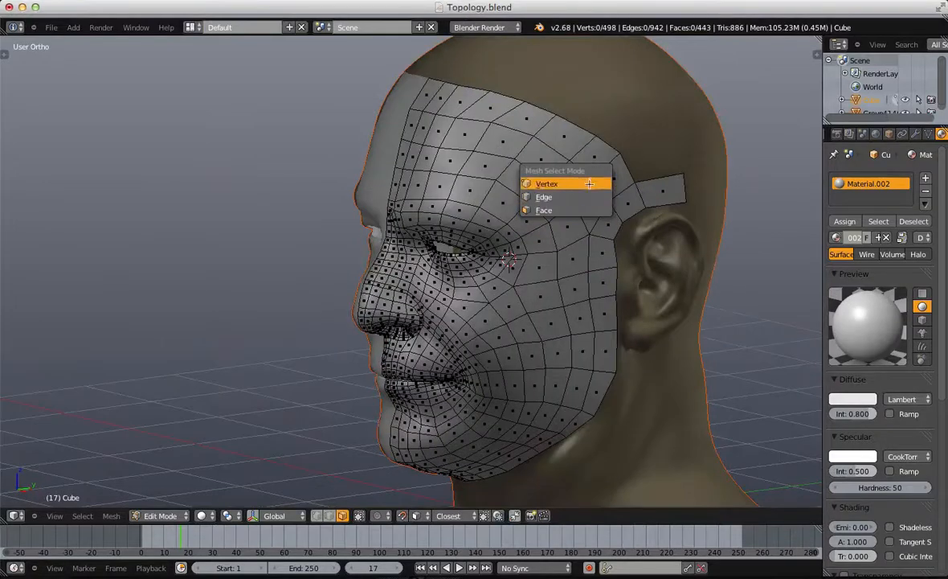
pyautogui.click(585, 195)
pyautogui.scroll(-2, 449, 171)
pyautogui.rightClick(485, 137)
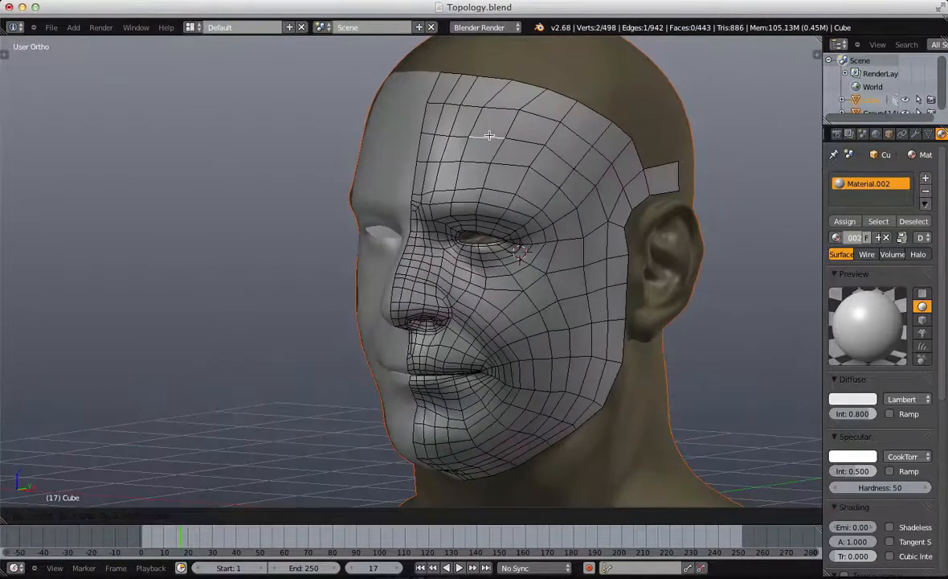
pyautogui.scroll(-2, 485, 138)
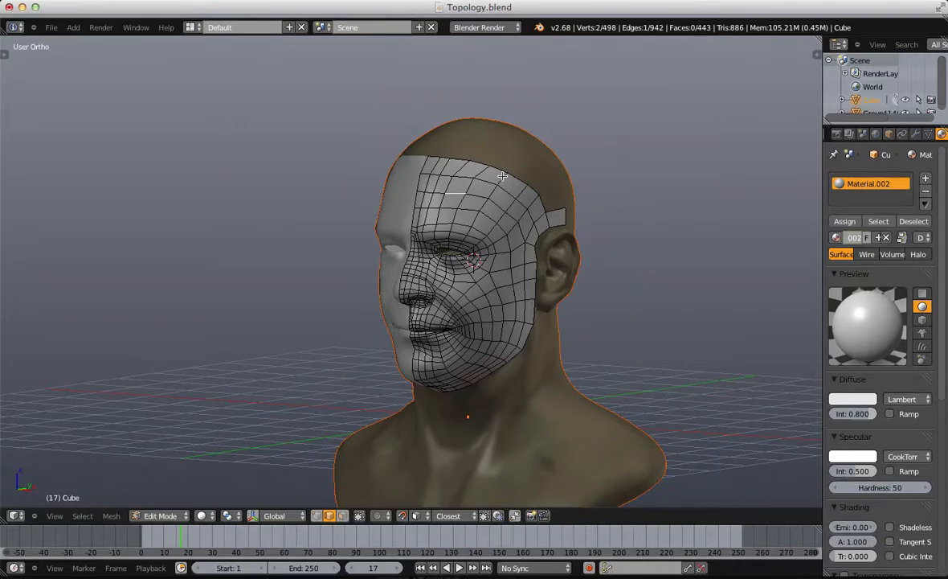
pyautogui.scroll(3, 504, 174)
pyautogui.keyDown('shift'); pyautogui.moveTo(517, 169); pyautogui.dragTo(508, 217, button='middle'); pyautogui.keyUp('shift')
pyautogui.press('a')
pyautogui.scroll(-2, 506, 241)
pyautogui.keyDown('shift'); pyautogui.moveTo(505, 269); pyautogui.dragTo(524, 100, button='middle'); pyautogui.keyUp('shift')
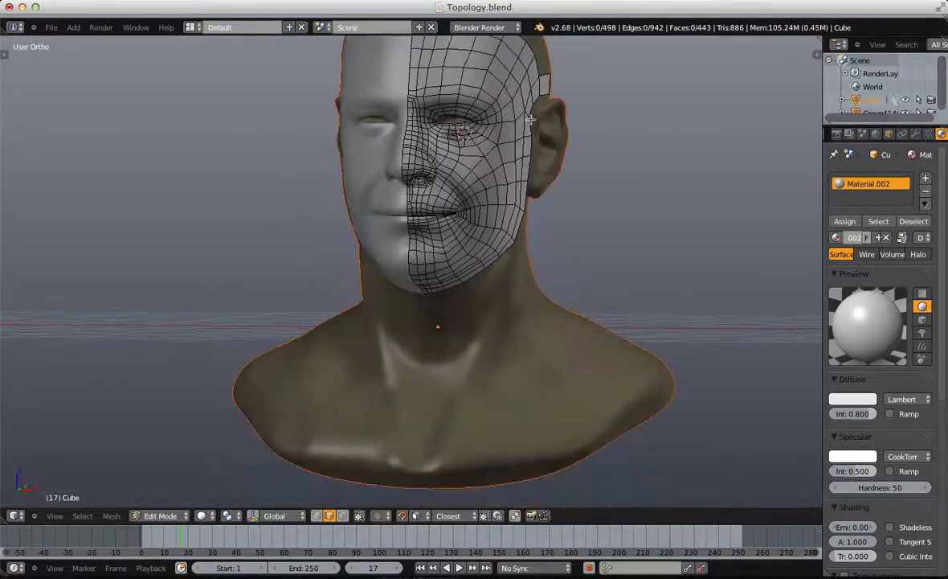
# Step: In vertex selection mode, move the border and neighbouring vertices at the jaw corner upward below the earlobe
pyautogui.scroll(2, 522, 161)
pyautogui.hotkey('ctrl', 'Tab')
pyautogui.click(522, 205)
pyautogui.moveTo(610, 192); pyautogui.dragTo(463, 236, button='middle')
pyautogui.keyDown('shift'); pyautogui.moveTo(482, 383); pyautogui.dragTo(494, 250, button='middle'); pyautogui.keyUp('shift')
pyautogui.scroll(1, 494, 265)
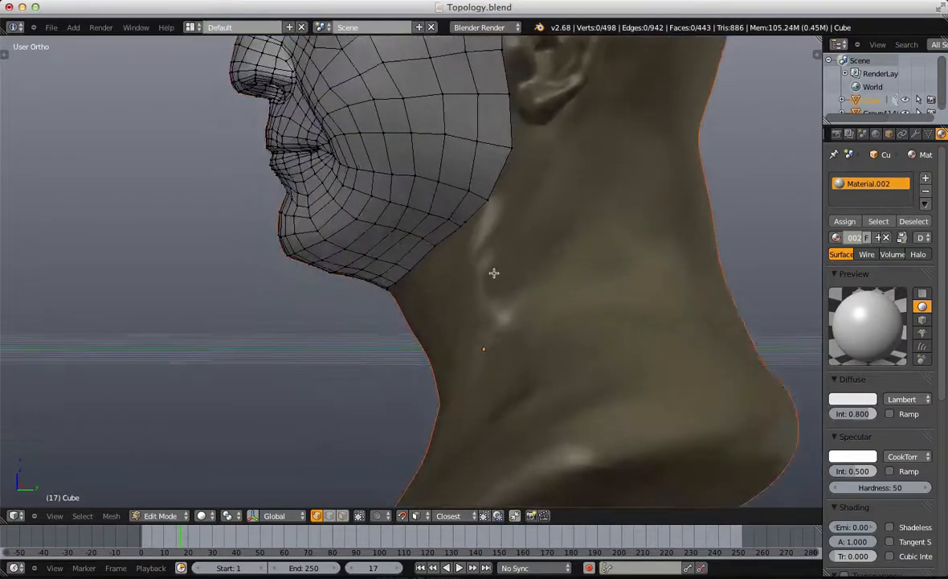
pyautogui.keyDown('shift'); pyautogui.moveTo(568, 109); pyautogui.dragTo(540, 184, button='middle'); pyautogui.keyUp('shift')
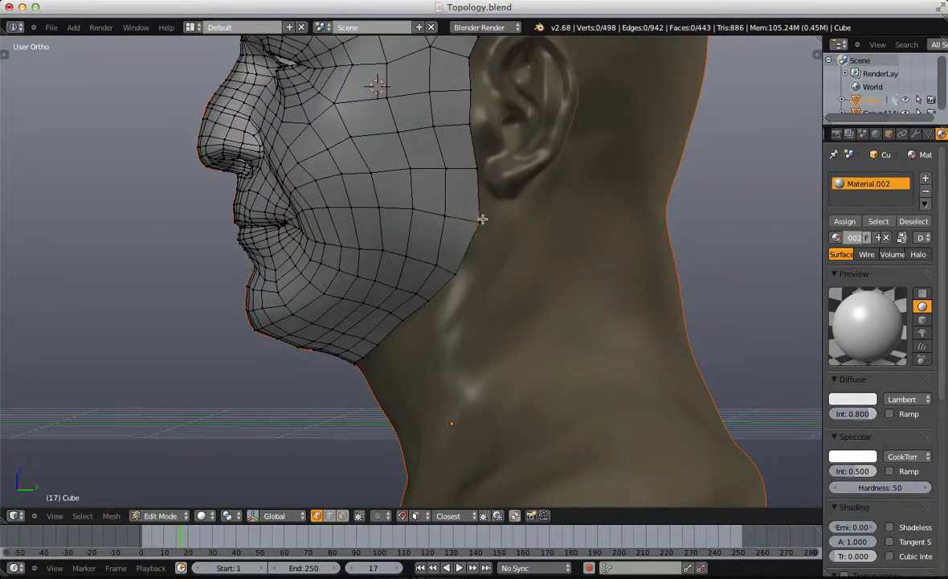
pyautogui.moveTo(482, 219); pyautogui.dragTo(485, 178, button='right')
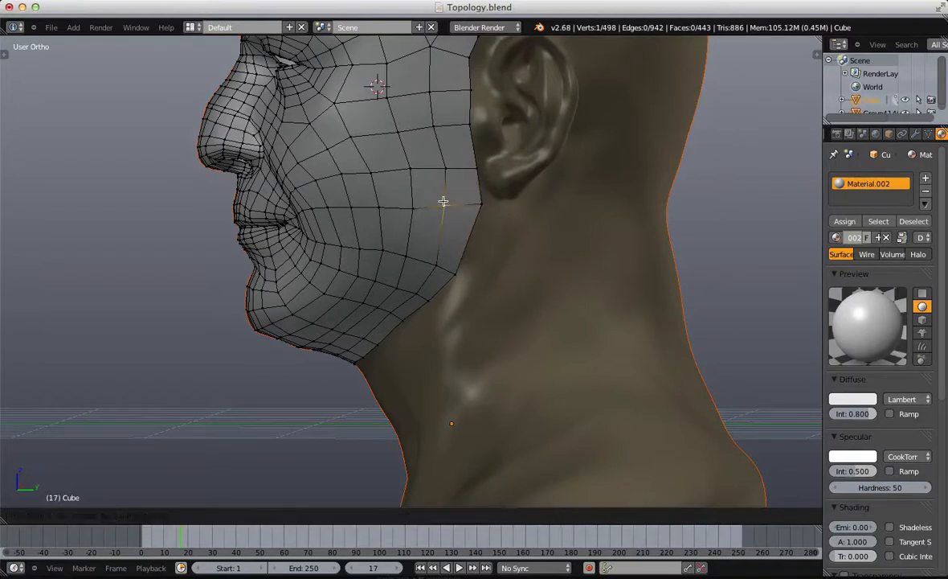
pyautogui.rightClick(446, 250)
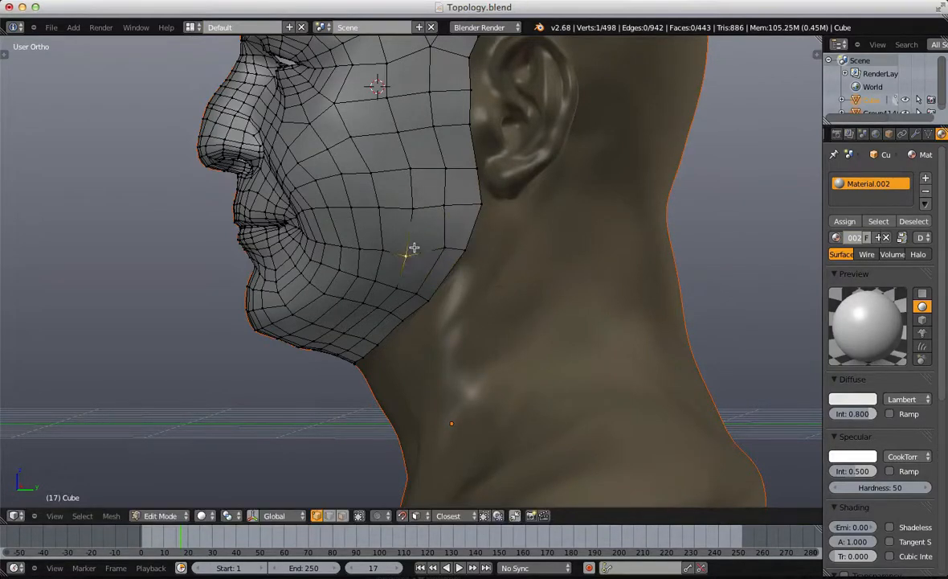
pyautogui.moveTo(414, 248); pyautogui.dragTo(417, 237, button='right')
# Step: Extrude the border edge at the jaw corner below the ear three times backward along the neck
pyautogui.press('e')
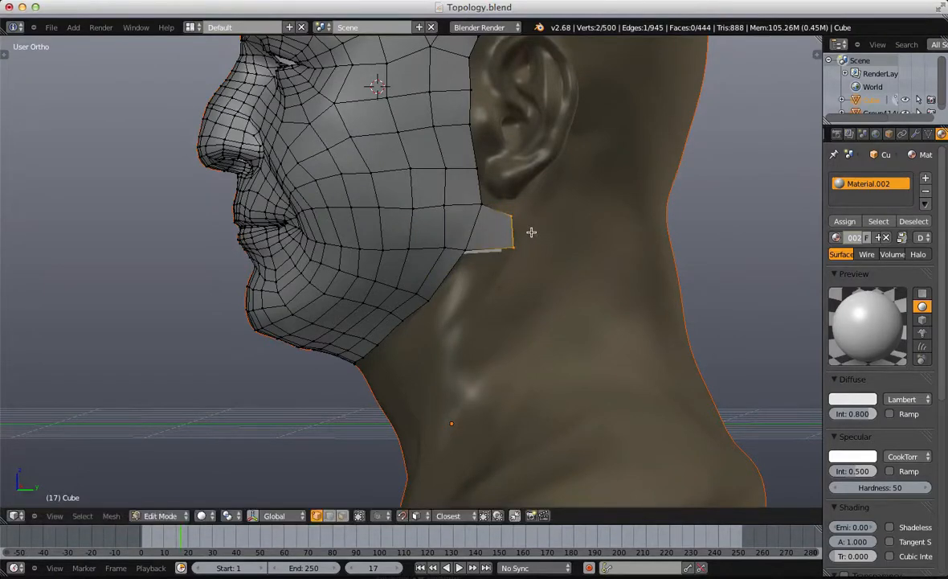
pyautogui.click(536, 223)
pyautogui.moveTo(536, 223); pyautogui.dragTo(508, 289, button='middle')
pyautogui.press('e')
pyautogui.click(525, 278)
pyautogui.press('e')
pyautogui.click(576, 287)
# Step: Continue extruding the strip around the nape until it meets the mirrored half, and clear the selection
pyautogui.moveTo(599, 286); pyautogui.dragTo(545, 290, button='middle')
pyautogui.press('e')
pyautogui.click(603, 286)
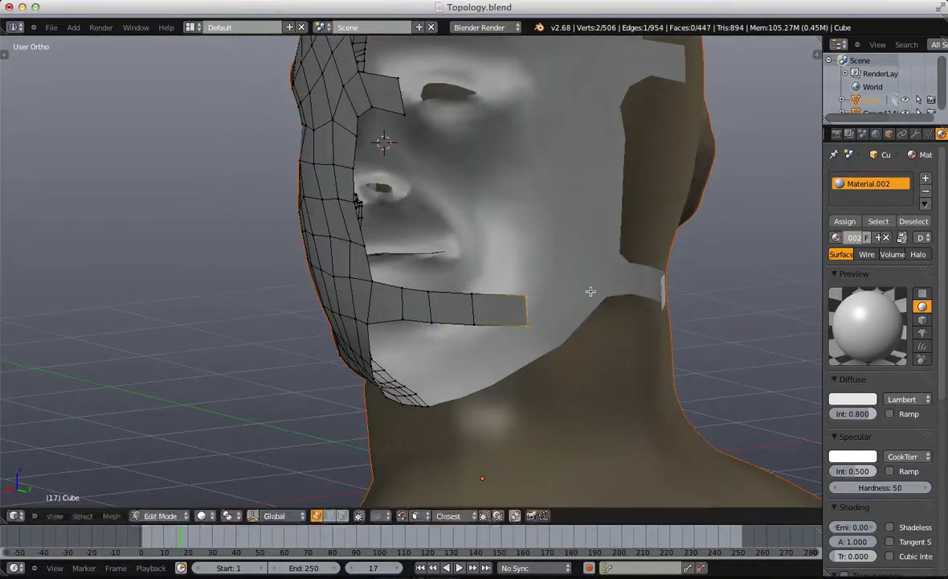
pyautogui.press('e')
pyautogui.click(647, 265)
pyautogui.press('a')
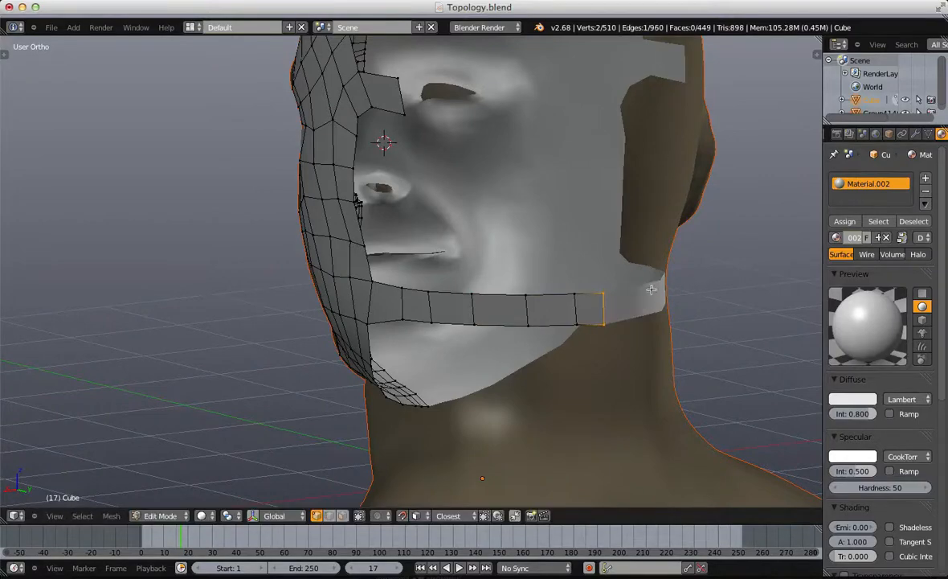
# Step: Move a border vertex of the neck strip behind the ear and clear the selection
pyautogui.moveTo(647, 265); pyautogui.dragTo(454, 181, button='middle')
pyautogui.scroll(2, 482, 215)
pyautogui.rightClick(532, 199)
pyautogui.press('g')
pyautogui.click(524, 207)
pyautogui.press('a')
# Step: Slant the two cross edges of the neck strip below and behind the earlobe by rotating and moving them
pyautogui.rightClick(451, 176)
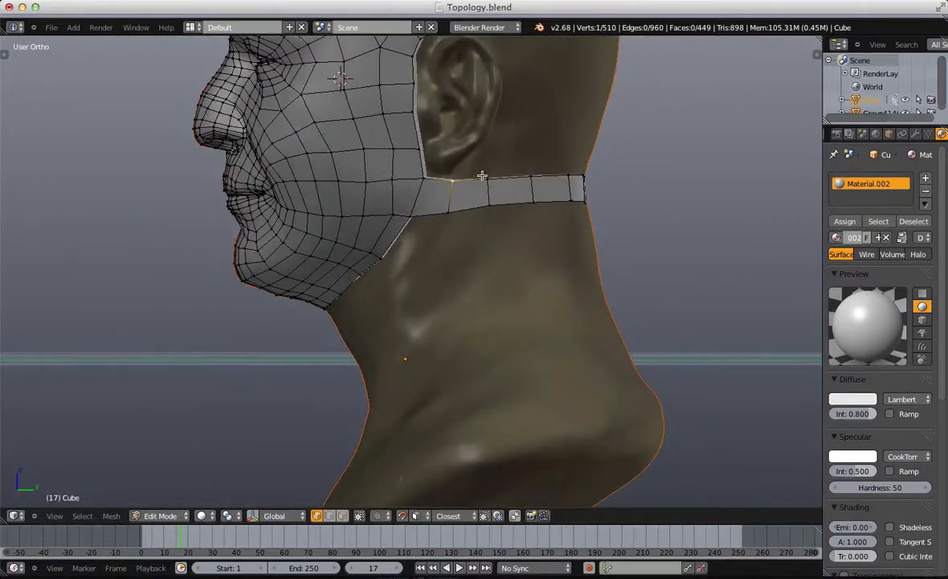
pyautogui.press('r')
pyautogui.click(501, 214)
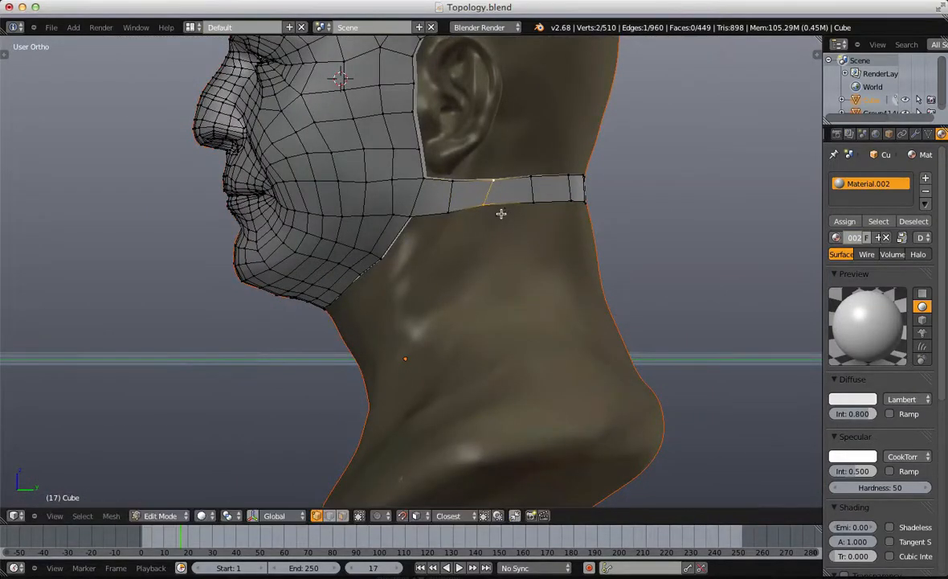
pyautogui.keyDown('shift'); pyautogui.rightClick(453, 183); pyautogui.keyUp('shift')
pyautogui.press('g')
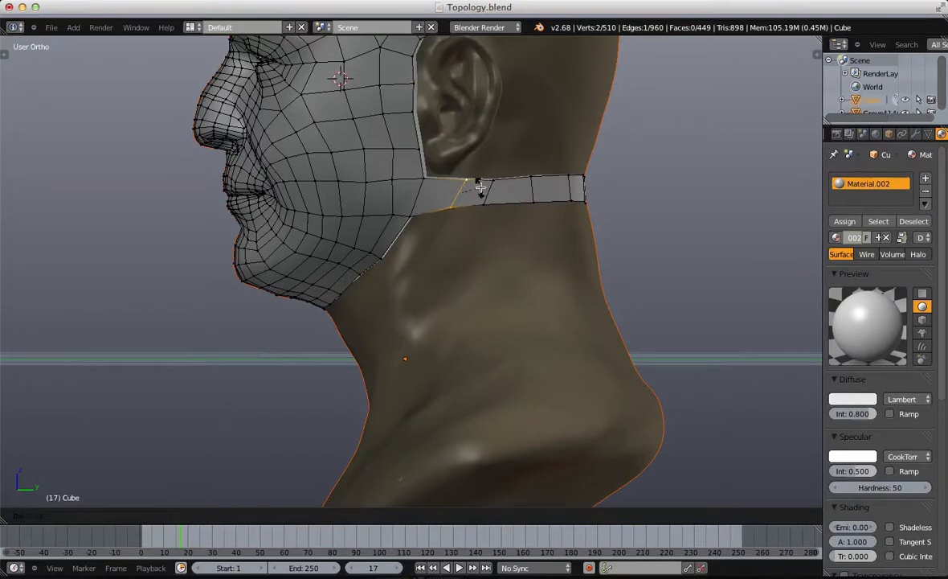
pyautogui.click(473, 181)
pyautogui.press('a')
# Step: Extrude the neck strip's upper border edge between the slanted cross edges upward behind the earlobe and adjust its position
pyautogui.moveTo(486, 182); pyautogui.dragTo(484, 227, button='middle')
pyautogui.scroll(3, 470, 252)
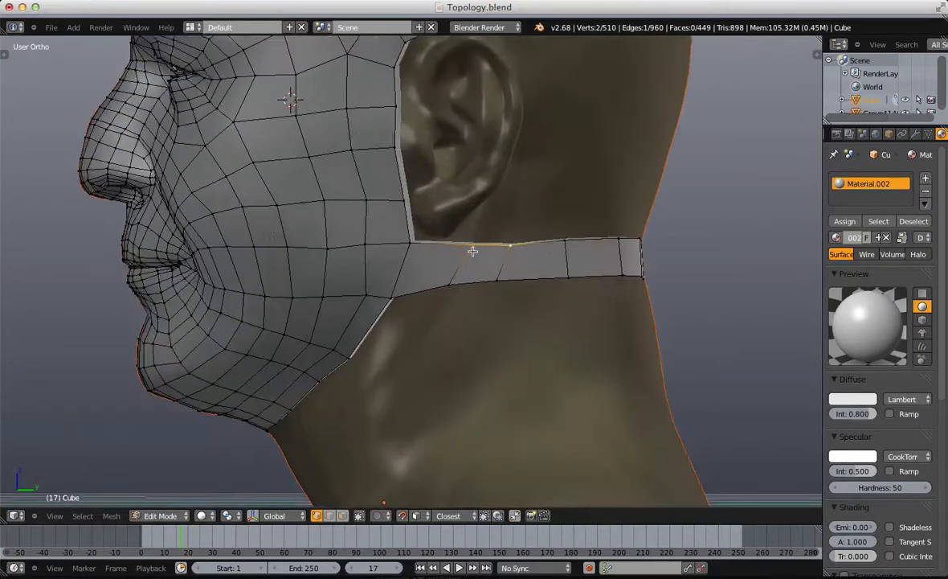
pyautogui.scroll(3, 467, 291)
pyautogui.press('e')
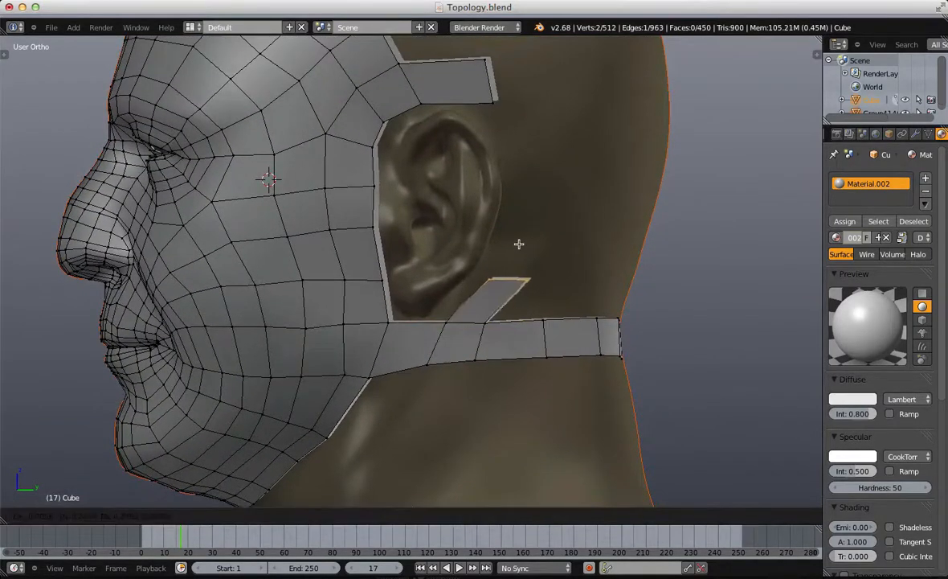
pyautogui.click(515, 233)
pyautogui.press('g')
pyautogui.click(527, 303)
pyautogui.press('a')
pyautogui.scroll(-4, 379, 463)
pyautogui.keyDown('shift'); pyautogui.moveTo(370, 454); pyautogui.dragTo(454, 331, button='middle'); pyautogui.keyUp('shift')
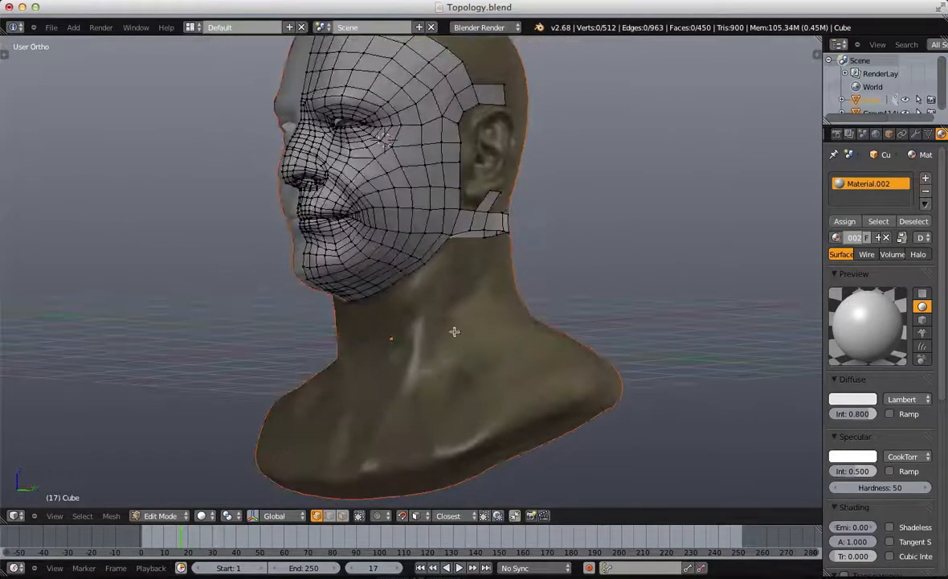
# Step: Extrude the end edge of the new strip behind the ear further upward and rotate it to follow the ear
pyautogui.scroll(6, 535, 338)
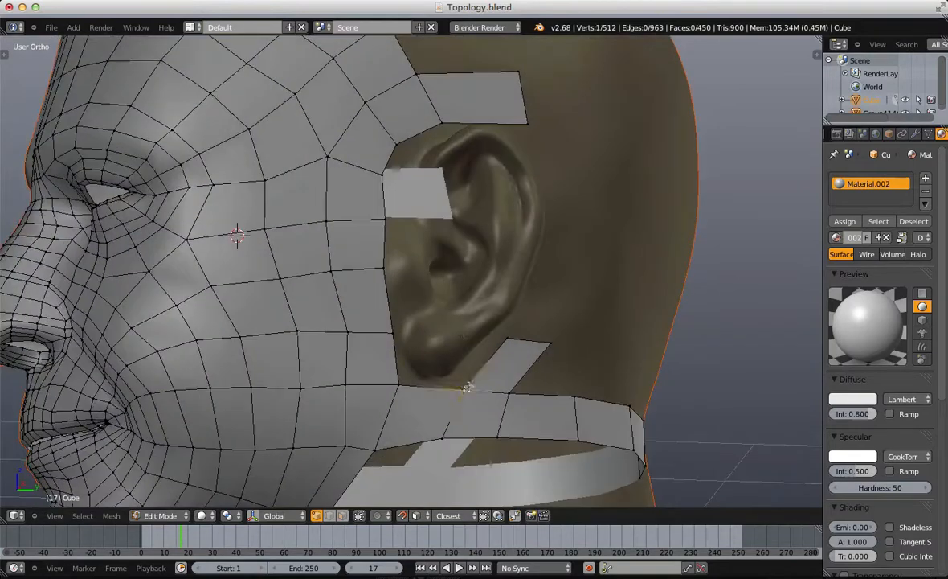
pyautogui.rightClick(534, 391)
pyautogui.click(534, 391)
pyautogui.rightClick(509, 336)
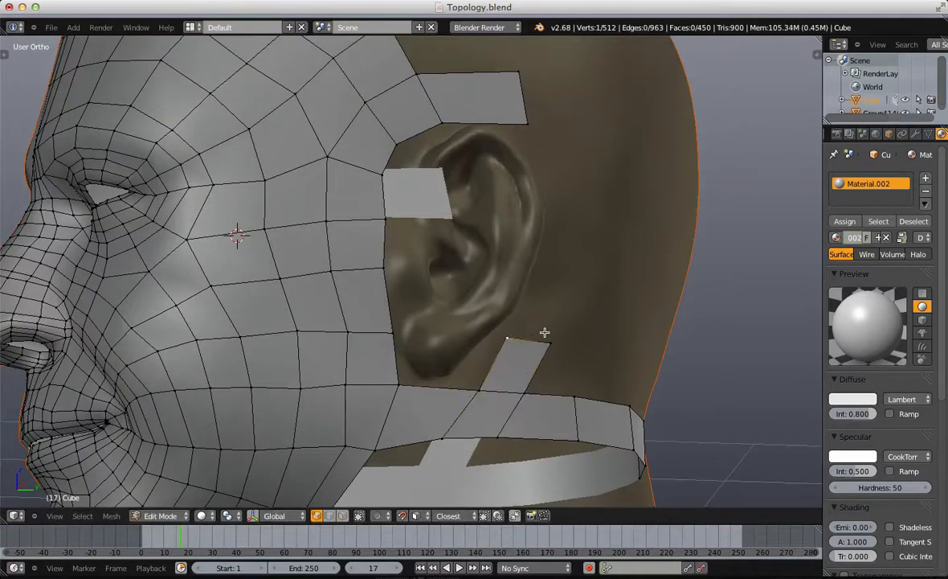
pyautogui.keyDown('shift'); pyautogui.rightClick(546, 333); pyautogui.keyUp('shift')
pyautogui.moveTo(545, 333); pyautogui.dragTo(529, 332, button='middle')
pyautogui.press('e')
pyautogui.click(577, 258)
pyautogui.press('r')
pyautogui.click(603, 273)
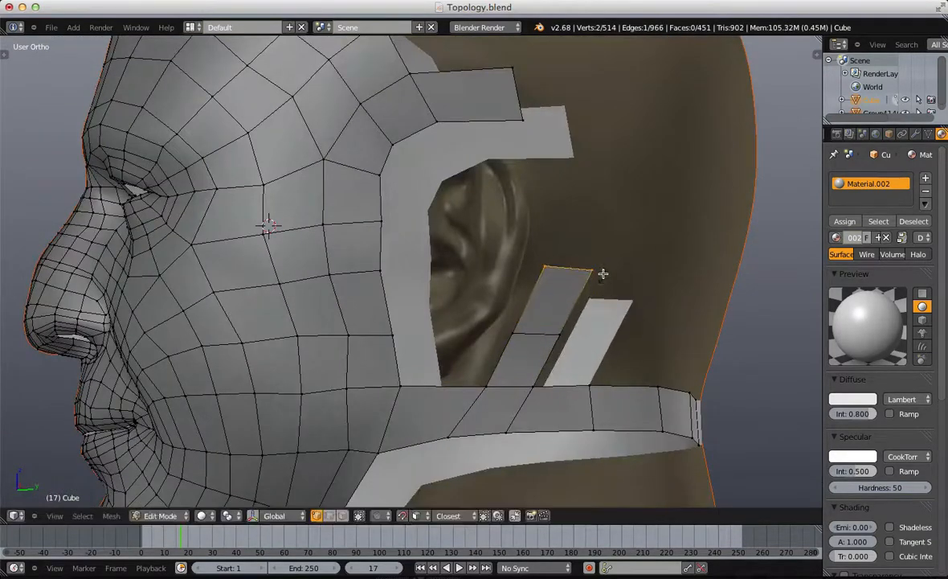
# Step: Extrude the strip behind the ear up to the height of the ear's top and reposition its end edge
pyautogui.keyDown('shift'); pyautogui.moveTo(600, 254); pyautogui.dragTo(594, 322, button='middle'); pyautogui.keyUp('shift')
pyautogui.press('e')
pyautogui.click(604, 203)
pyautogui.scroll(-3, 624, 218)
pyautogui.moveTo(624, 218); pyautogui.dragTo(546, 256, button='middle')
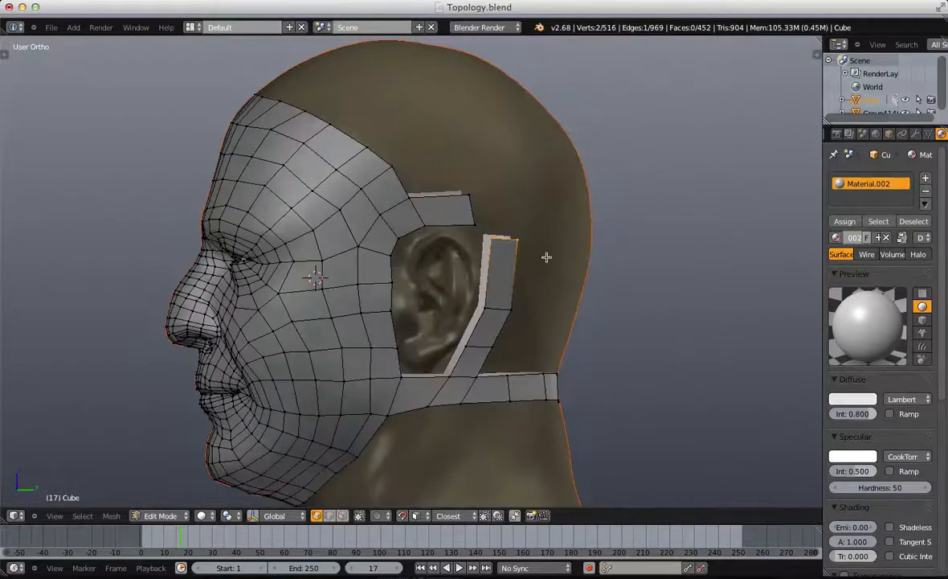
pyautogui.press('g')
pyautogui.click(527, 267)
# Step: Extrude the strip two more times from above the ear toward the crown and clear the selection
pyautogui.press('e')
pyautogui.click(524, 170)
pyautogui.moveTo(524, 170); pyautogui.dragTo(508, 205, button='middle')
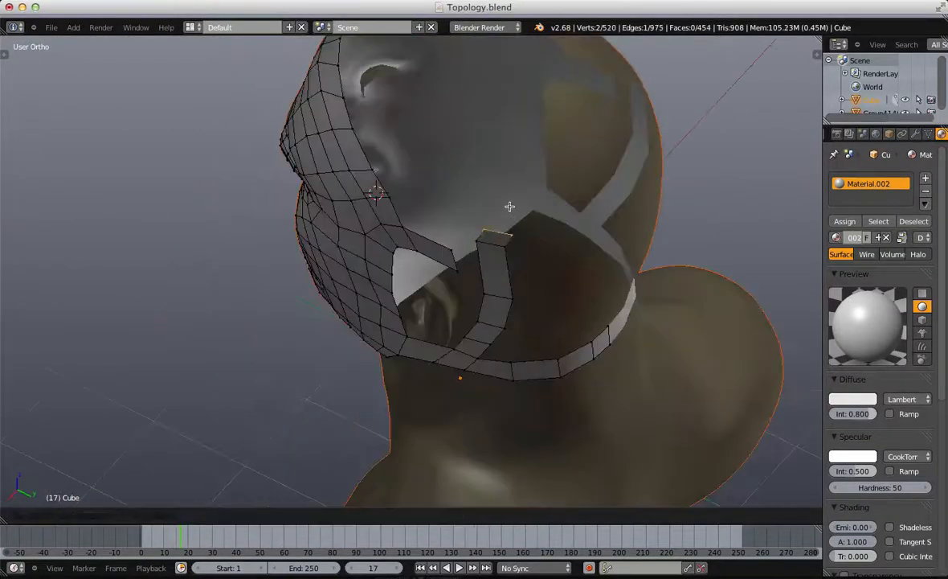
pyautogui.press('e')
pyautogui.click(520, 146)
pyautogui.press('a')
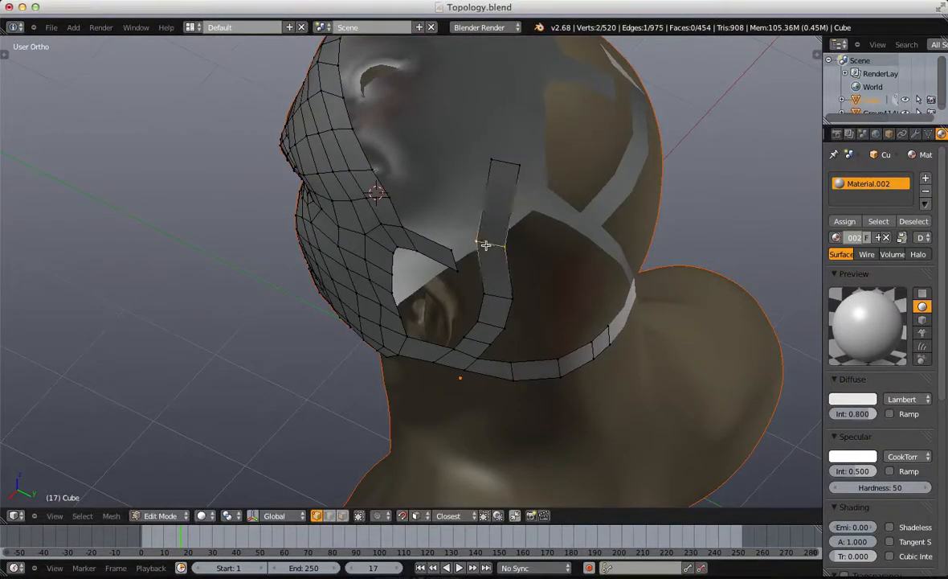
# Step: Continue extruding the strip over the back of the crown until it meets the mirrored half
pyautogui.moveTo(486, 245); pyautogui.dragTo(514, 190, button='middle')
pyautogui.moveTo(507, 102); pyautogui.dragTo(541, 165, button='middle')
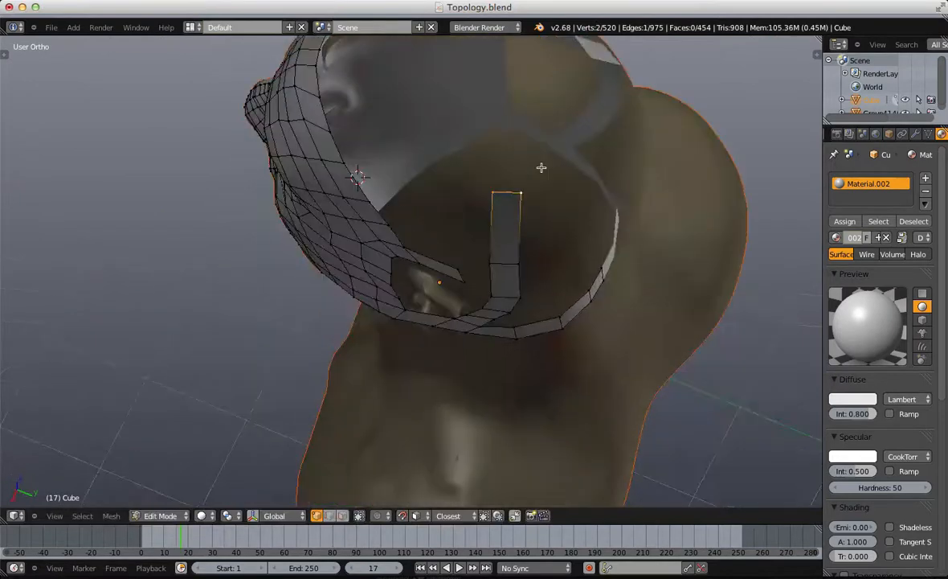
pyautogui.press('e')
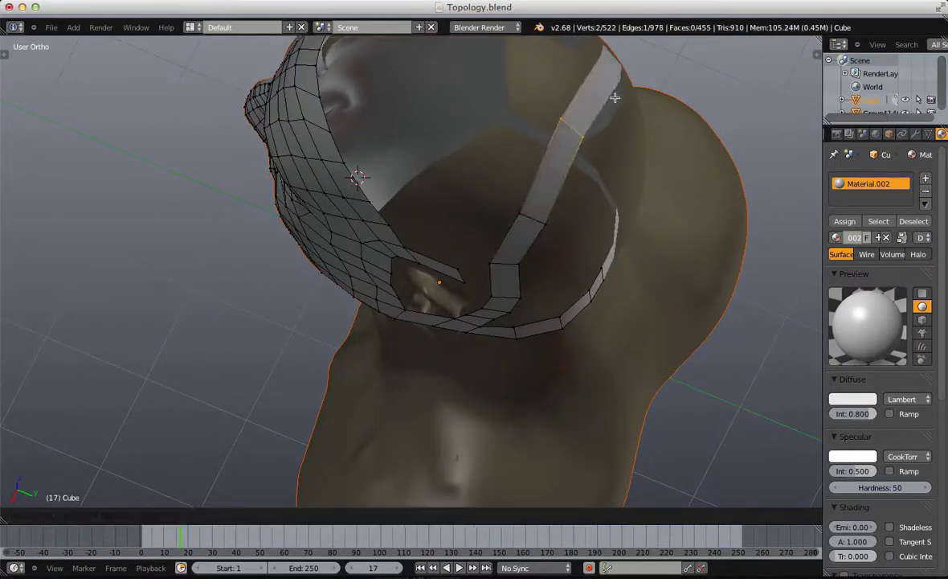
pyautogui.click(616, 97)
pyautogui.press('a')
# Step: Insert a centred edge loop across the strip segment running over the crown
pyautogui.moveTo(544, 254); pyautogui.dragTo(516, 201, button='middle')
pyautogui.hotkey('ctrl', 'r')
pyautogui.click(546, 184)
pyautogui.rightClick(545, 184)
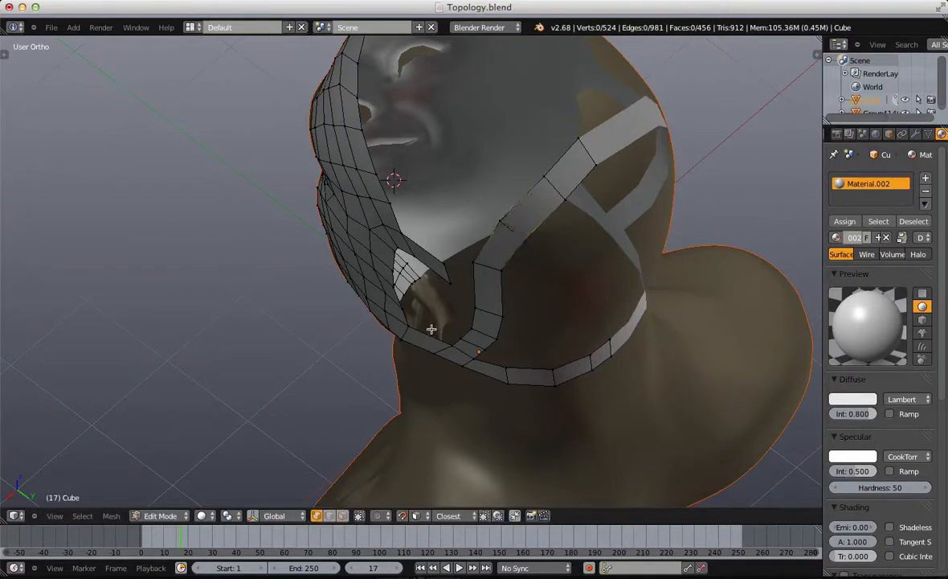
# Step: Reposition the strip's cross edges above and behind the ear to even out their spacing
pyautogui.moveTo(431, 328); pyautogui.dragTo(498, 221, button='middle')
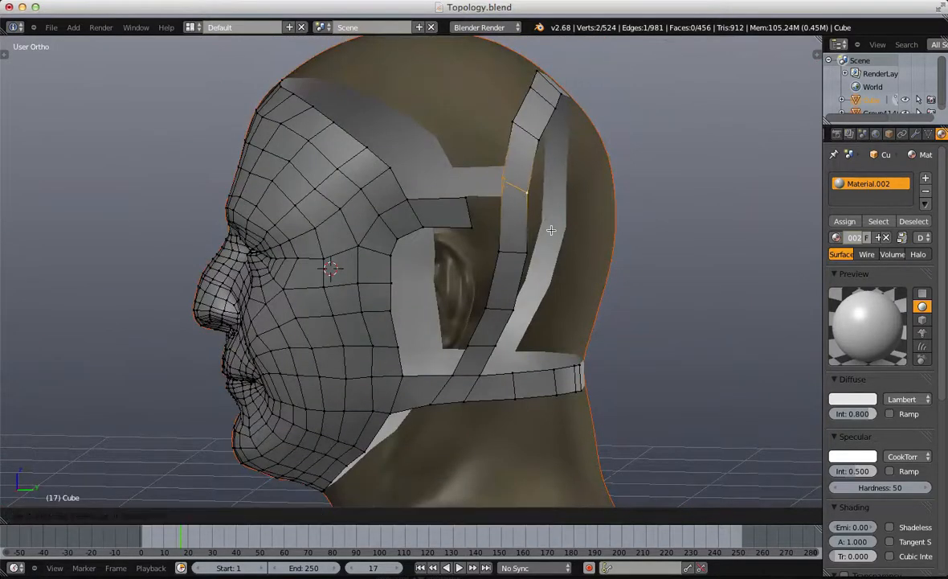
pyautogui.press('s')
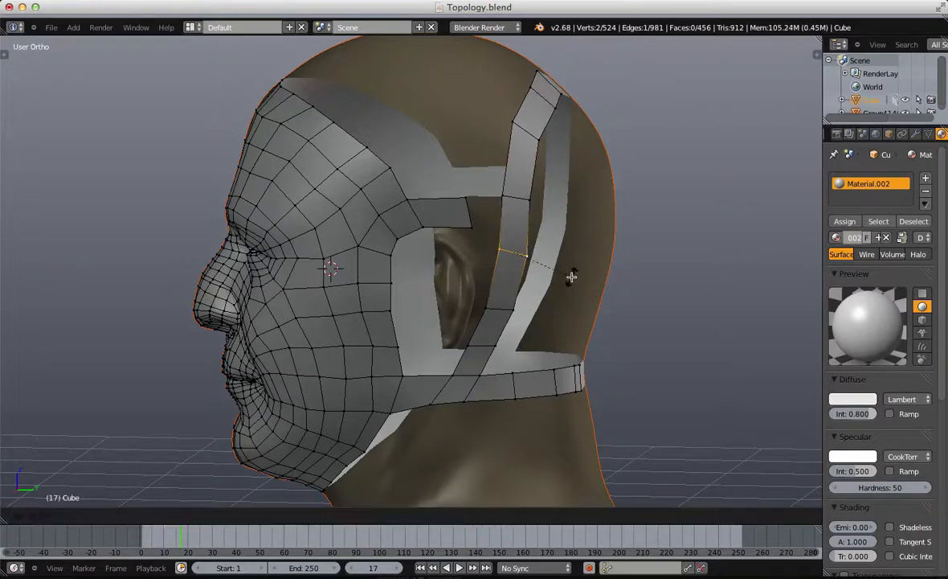
pyautogui.click(572, 258)
pyautogui.press('a')
# Step: Bridge the gap between the temple strip and the strip behind the ear with a face above the ear
pyautogui.moveTo(485, 206); pyautogui.dragTo(495, 208, button='middle')
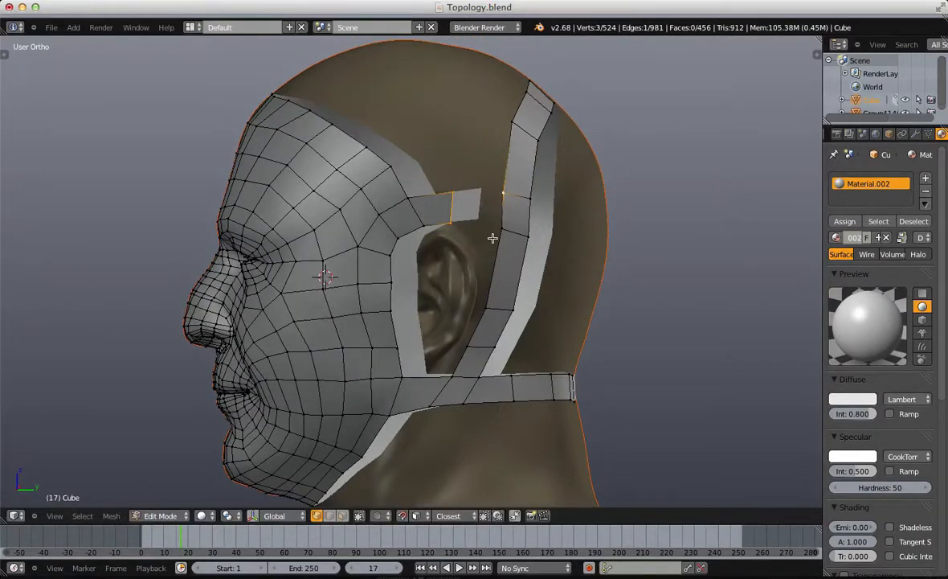
pyautogui.press('a')
pyautogui.scroll(1, 472, 290)
pyautogui.moveTo(471, 290); pyautogui.dragTo(483, 271, button='middle')
pyautogui.scroll(2, 535, 176)
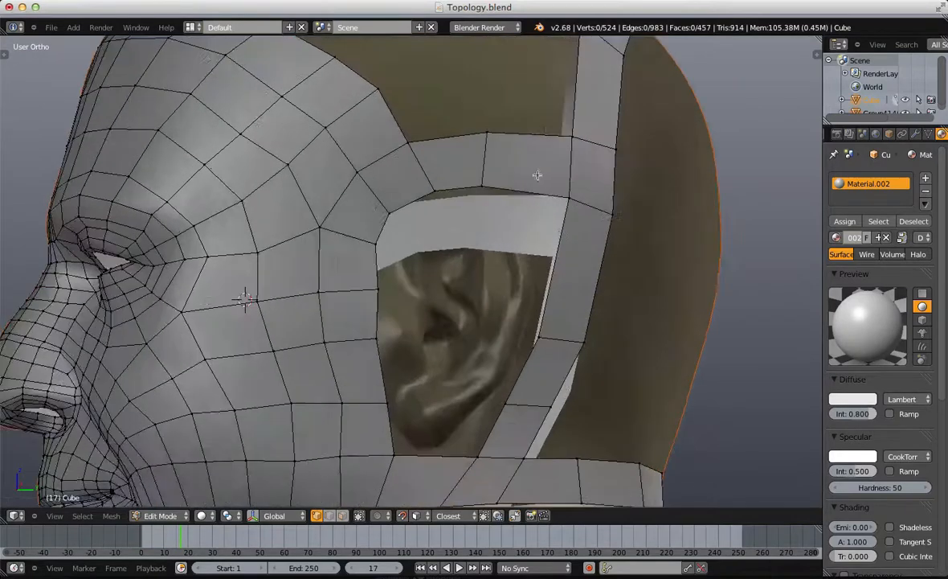
# Step: Insert an edge loop across the neck strip below the earlobe and move its upper vertex down
pyautogui.moveTo(461, 392); pyautogui.dragTo(438, 269, button='middle')
pyautogui.hotkey('ctrl', 'r')
pyautogui.click(417, 282)
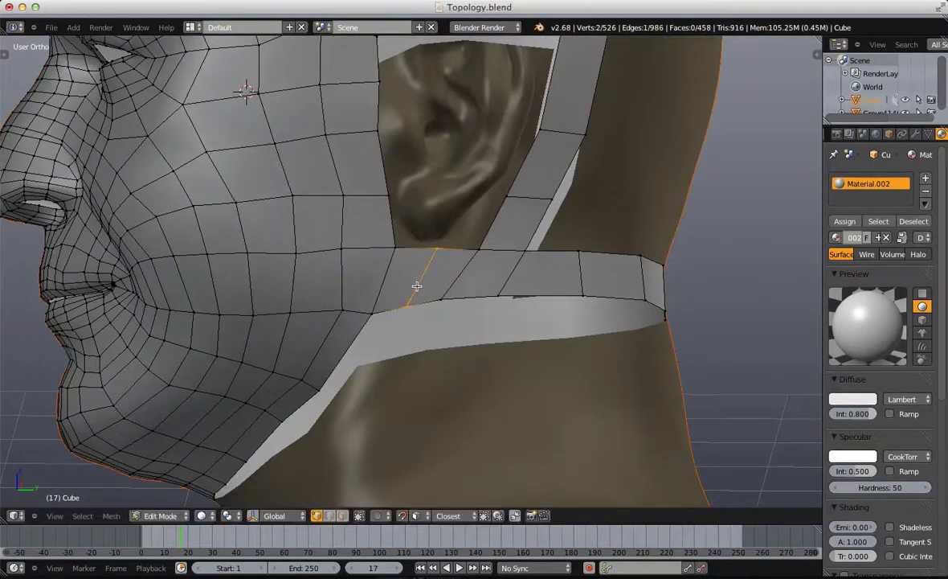
pyautogui.click(413, 288)
pyautogui.rightClick(430, 255)
pyautogui.press('g')
pyautogui.click(425, 266)
# Step: Insert an edge loop across the vertical strip behind the upper part of the ear
pyautogui.keyDown('alt'); pyautogui.rightClick(441, 262); pyautogui.keyUp('alt')
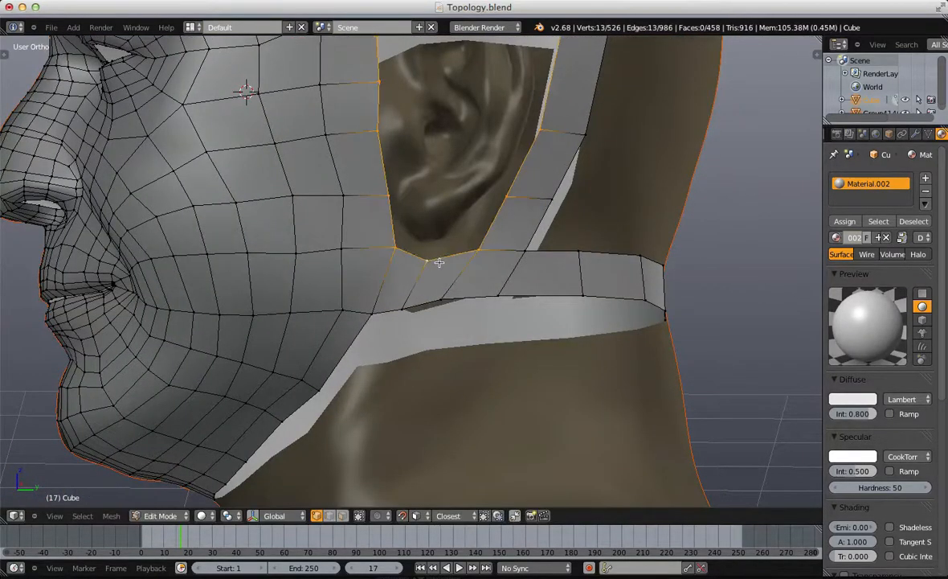
pyautogui.scroll(-3, 441, 262)
pyautogui.moveTo(440, 262); pyautogui.dragTo(532, 232, button='middle')
pyautogui.scroll(2, 482, 235)
pyautogui.press('a')
pyautogui.hotkey('ctrl', 'r')
pyautogui.click(529, 181)
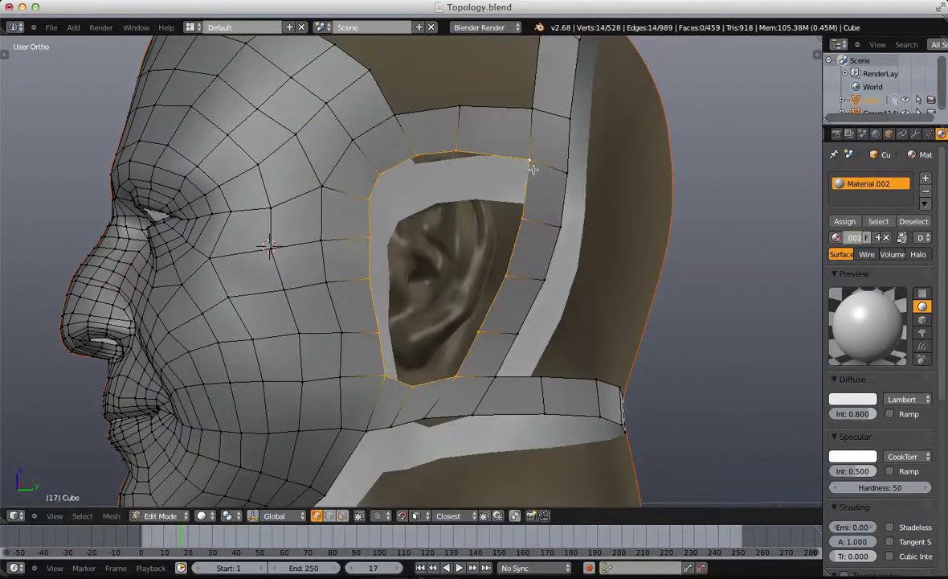
# Step: Extrude the border loop of the ear opening and scale it slightly inward
pyautogui.click(533, 169)
pyautogui.press('s')
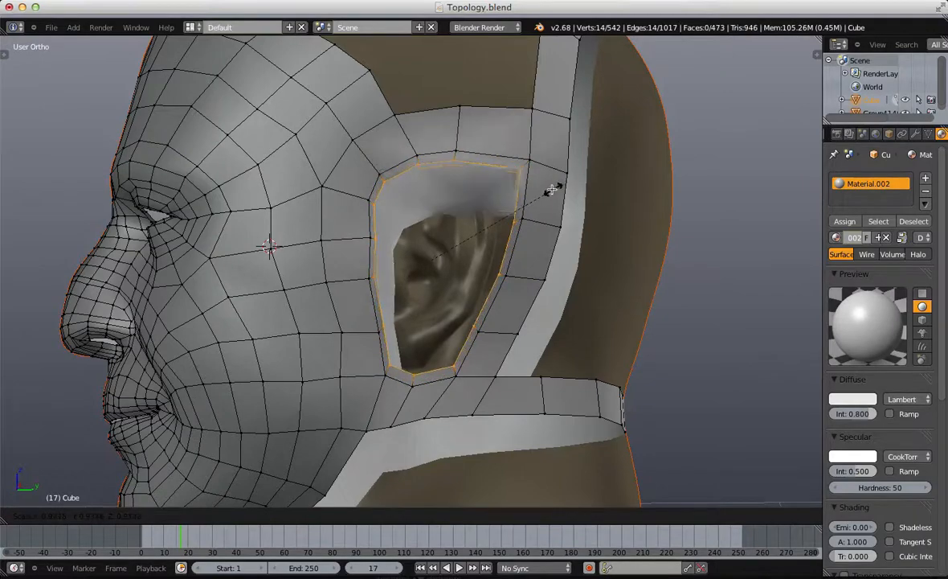
pyautogui.click(548, 192)
# Step: Move a vertex at the top of the new inner ear ring and clear the selection
pyautogui.moveTo(549, 192); pyautogui.dragTo(462, 211, button='middle')
pyautogui.rightClick(415, 187)
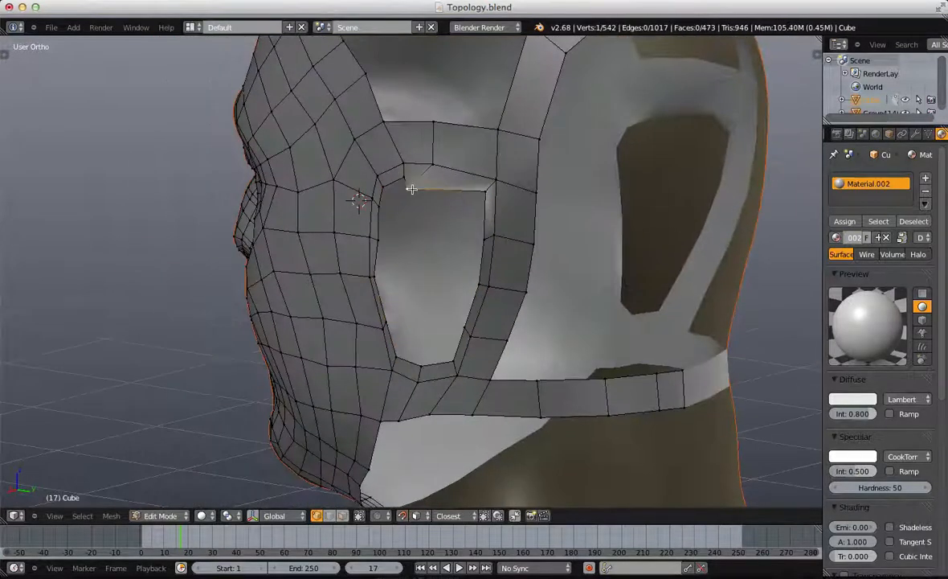
pyautogui.press('g')
pyautogui.click(428, 174)
pyautogui.press('a')
# Step: Slide the outer ear loop's front and top edges away from the ear opening
pyautogui.moveTo(368, 170); pyautogui.dragTo(405, 162, button='middle')
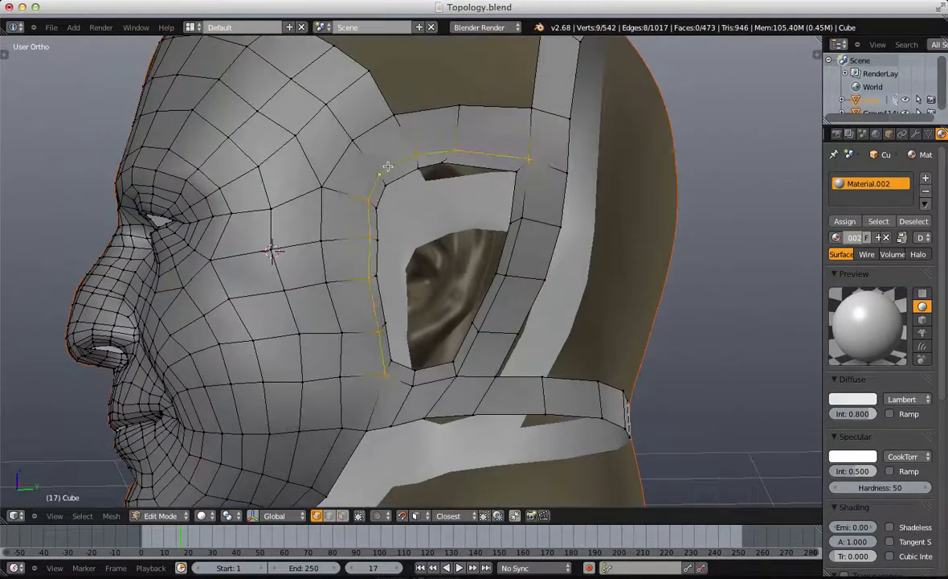
pyautogui.press('s')
pyautogui.rightClick(490, 239)
pyautogui.press('s')
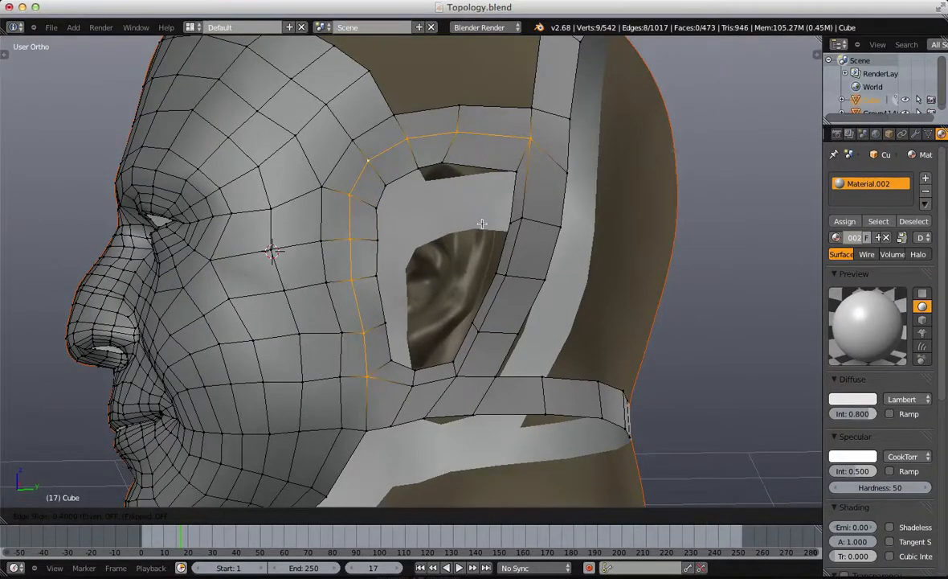
pyautogui.click(482, 224)
# Step: Slide the outer loop's rear edges away from the ear and reposition the loop's upper rear corner vertex
pyautogui.keyDown('alt'); pyautogui.rightClick(522, 227); pyautogui.keyUp('alt')
pyautogui.press('g')
pyautogui.press('g')
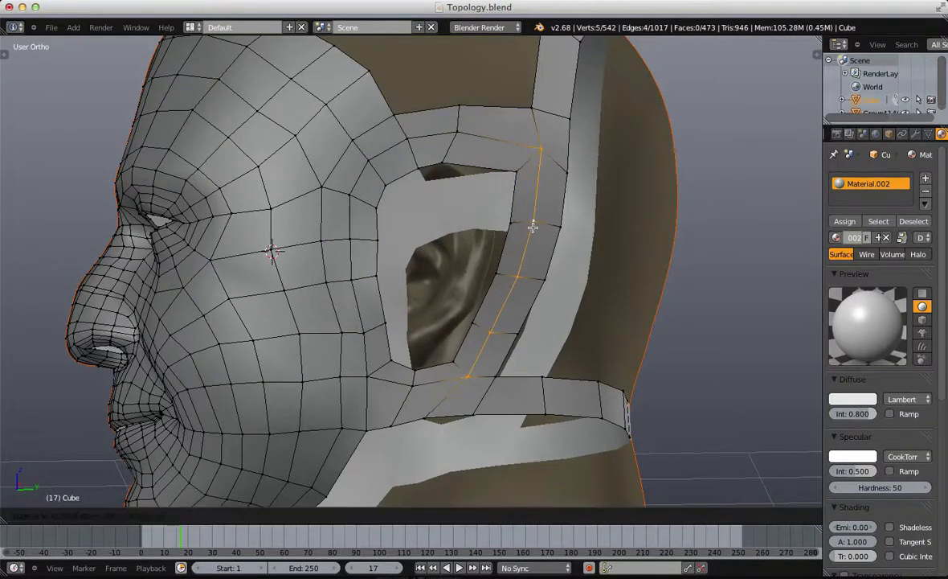
pyautogui.click(533, 228)
pyautogui.rightClick(530, 161)
pyautogui.press('g')
pyautogui.click(533, 157)
pyautogui.press('a')
# Step: Move the neck strip's lower border edge below the ear and clear the selection
pyautogui.keyDown('shift'); pyautogui.moveTo(400, 388); pyautogui.dragTo(412, 266, button='middle'); pyautogui.keyUp('shift')
pyautogui.press('g')
pyautogui.click(500, 284)
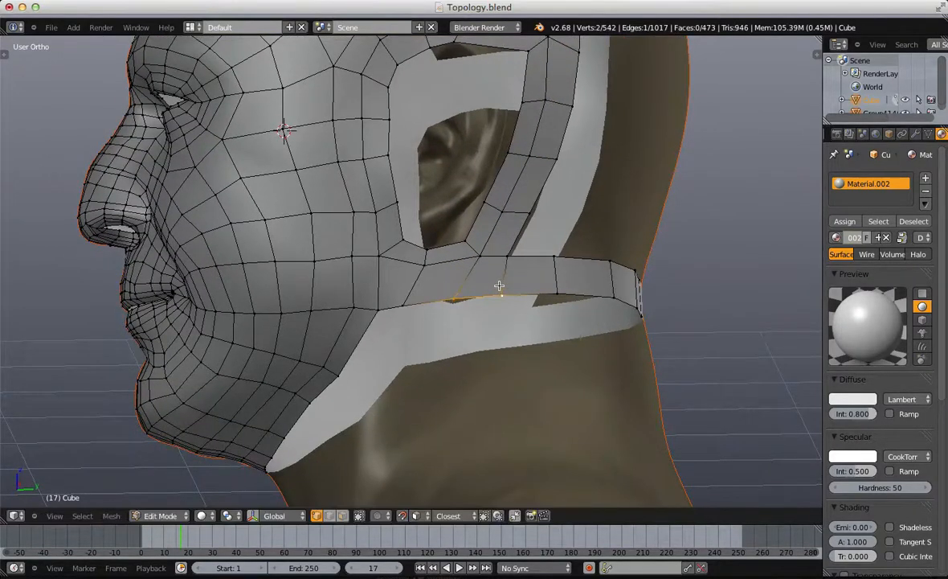
pyautogui.press('a')
# Step: Move the vertices at the upper rear of the ear opening closer to the ear's outline
pyautogui.scroll(-4, 497, 284)
pyautogui.moveTo(480, 288); pyautogui.dragTo(421, 351, button='middle')
pyautogui.scroll(-5, 493, 323)
pyautogui.scroll(9, 450, 265)
pyautogui.press('g')
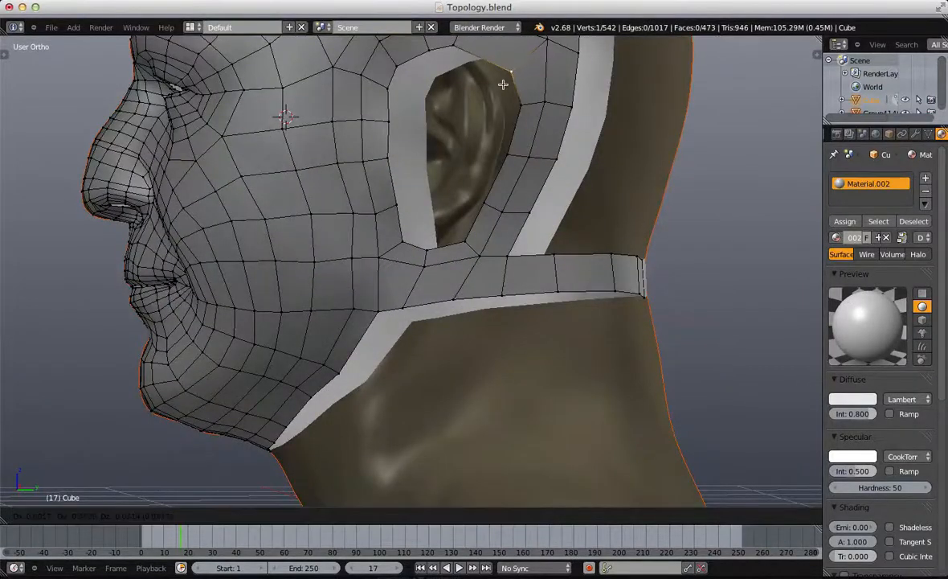
pyautogui.click(492, 81)
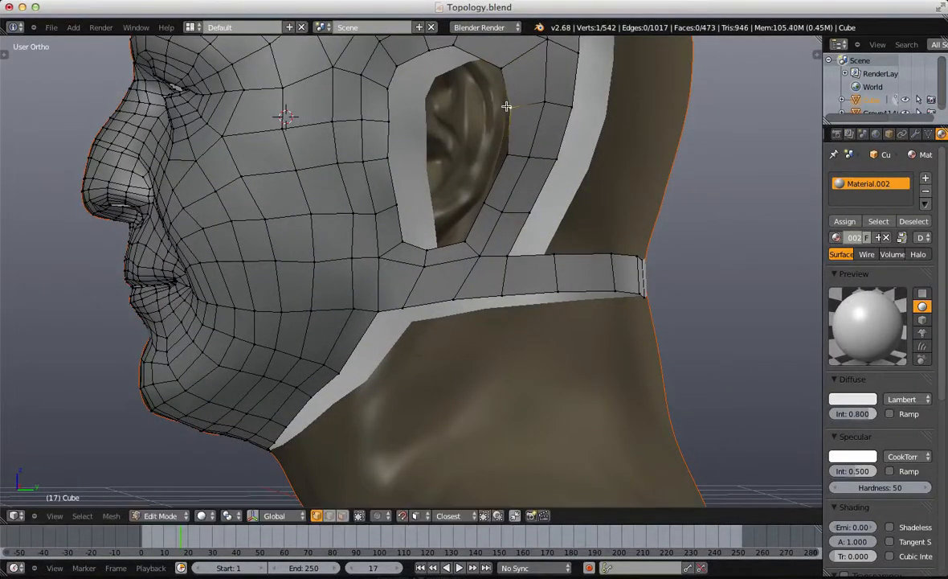
pyautogui.moveTo(507, 106); pyautogui.dragTo(524, 120, button='middle')
pyautogui.scroll(-9, 524, 120)
pyautogui.press('a')
# Step: Examine the retopologized head in object mode from several angles, focusing on the ear opening and neck strip
pyautogui.press('Tab')
pyautogui.moveTo(377, 291); pyautogui.dragTo(437, 290, button='middle')
pyautogui.press('Tab')
pyautogui.scroll(9, 418, 297)
pyautogui.scroll(-9, 438, 293)
pyautogui.press('Tab')
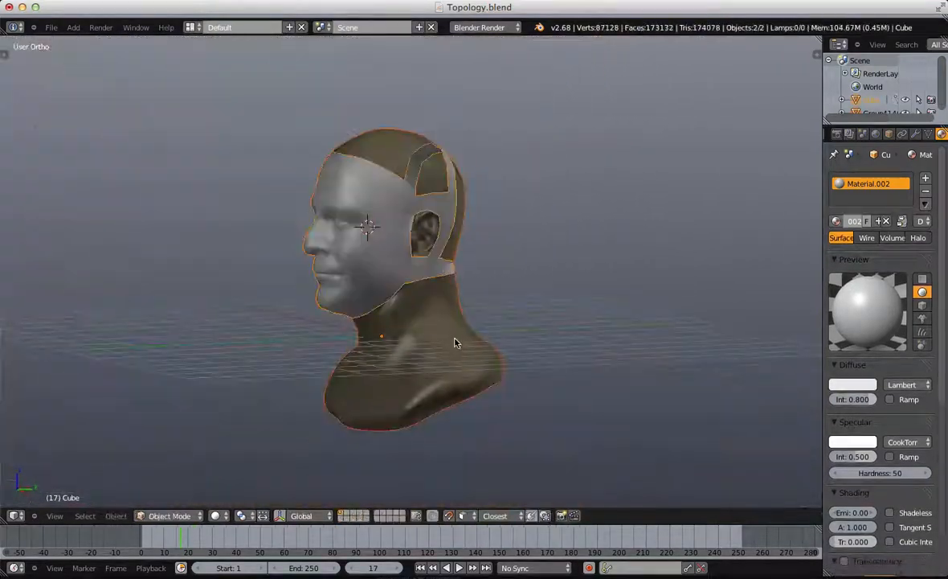
pyautogui.moveTo(454, 343); pyautogui.dragTo(360, 356, button='middle')
pyautogui.scroll(5, 501, 295)
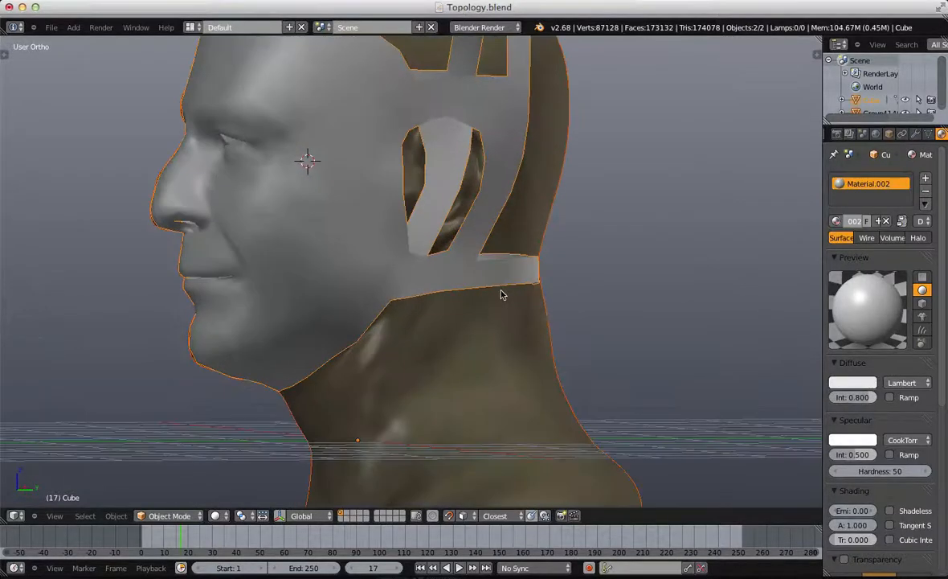
# Step: Disable the Mirror modifier's viewport display and return to editing the mesh at the jaw and neck
pyautogui.click(917, 134)
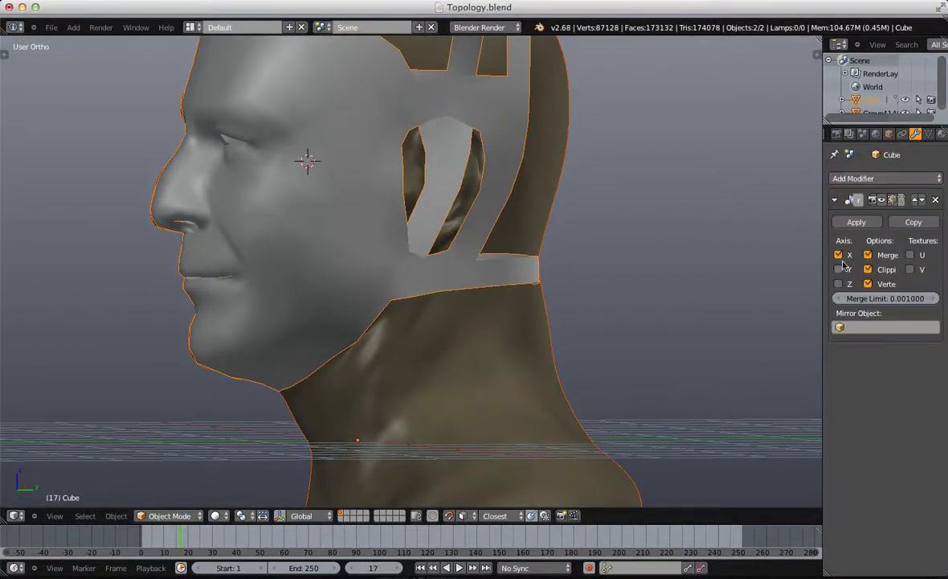
pyautogui.click(881, 200)
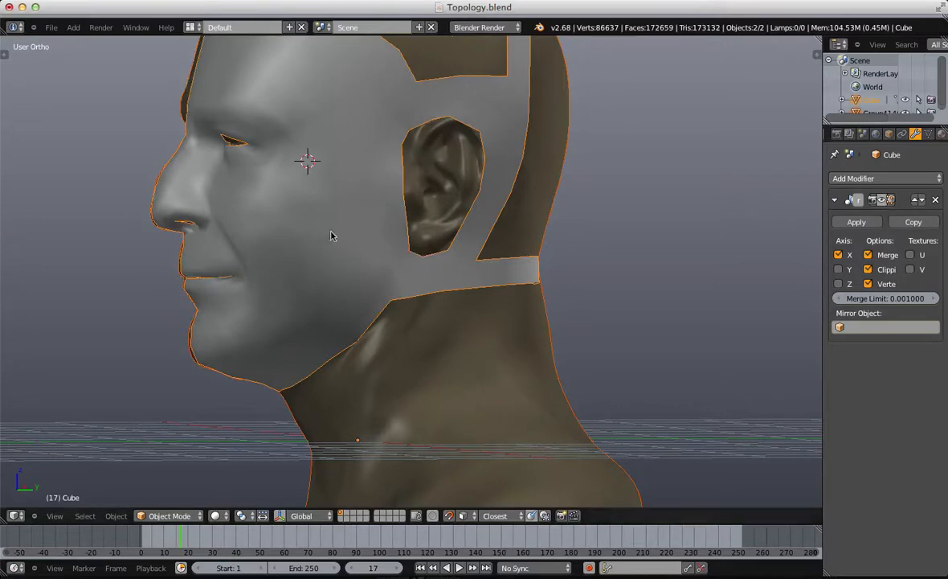
pyautogui.press('Tab')
pyautogui.scroll(-5, 387, 332)
pyautogui.press('Tab')
pyautogui.moveTo(407, 286); pyautogui.dragTo(371, 294, button='middle')
pyautogui.press('Tab')
pyautogui.scroll(8, 402, 317)
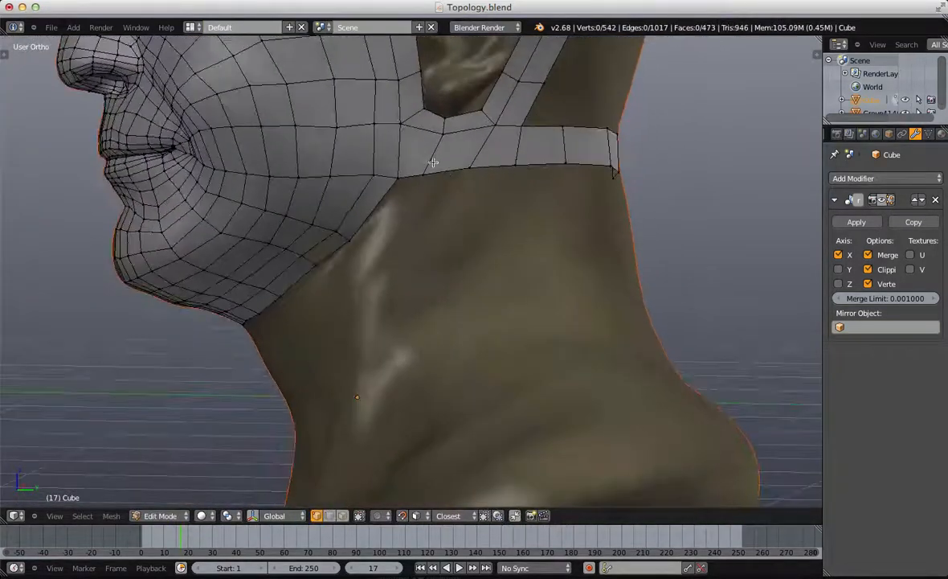
# Step: Extrude the neck strip's lower border edges beneath the ear downward and angle them toward the front of the neck
pyautogui.rightClick(434, 165)
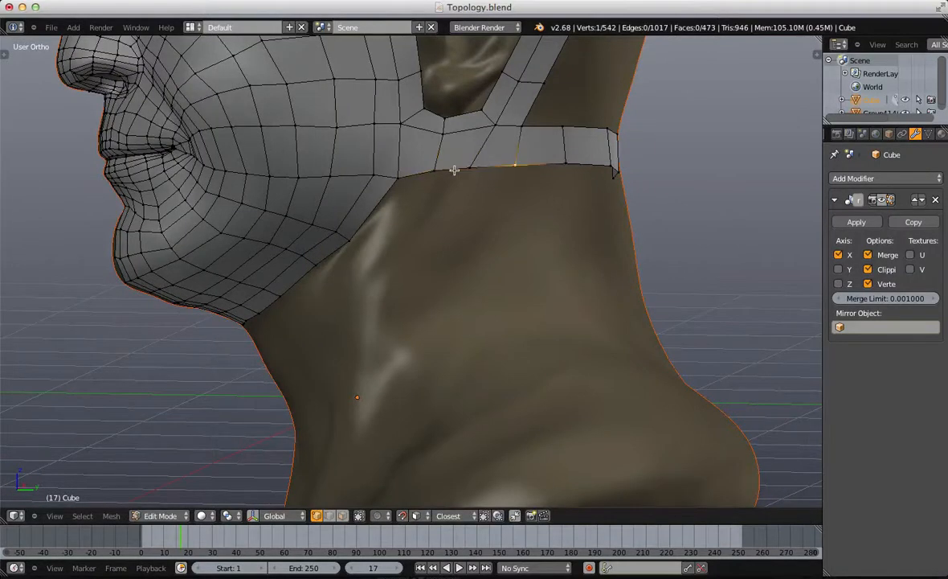
pyautogui.scroll(-2, 470, 165)
pyautogui.press('e')
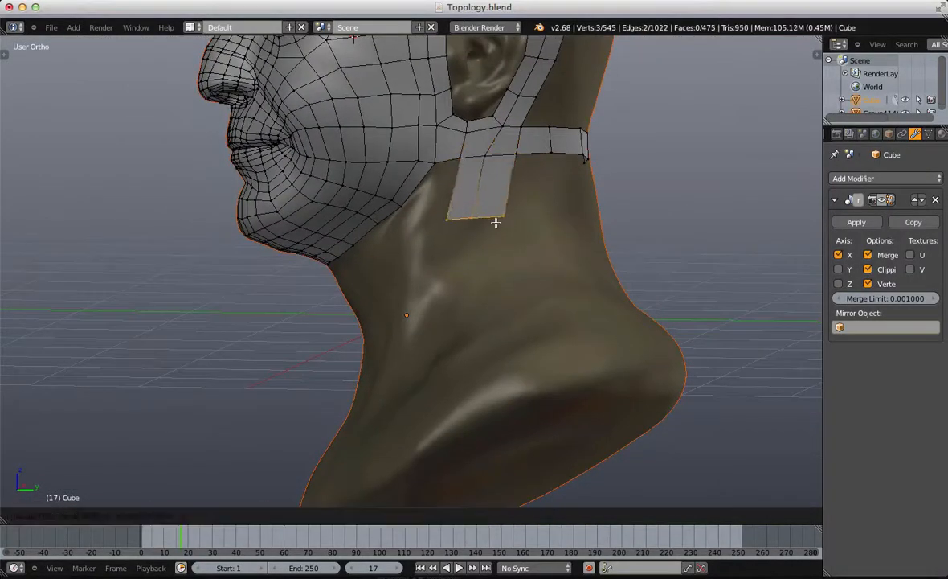
pyautogui.click(485, 226)
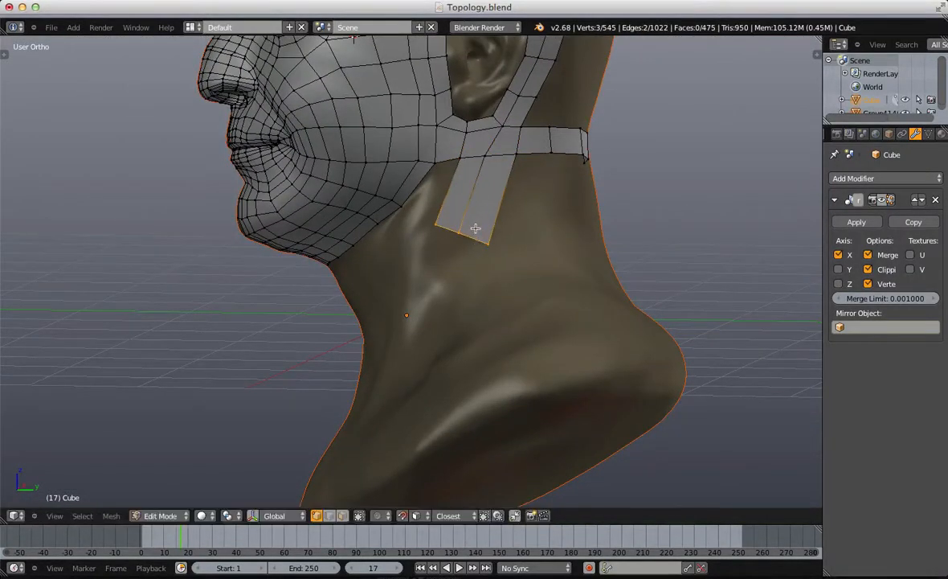
# Step: Extrude the strip's end edges diagonally across the collarbone to the front base of the bust
pyautogui.moveTo(474, 229); pyautogui.dragTo(430, 241, button='middle')
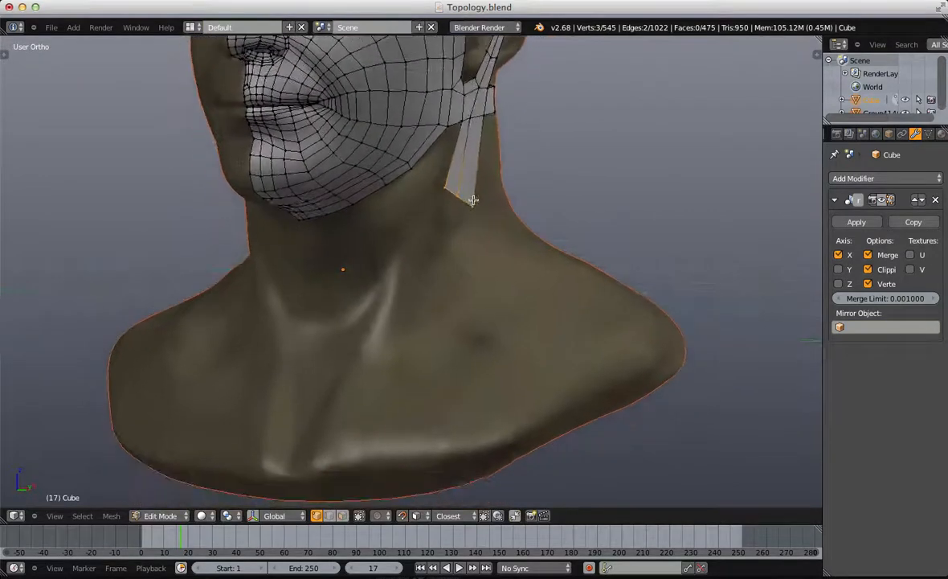
pyautogui.press('e')
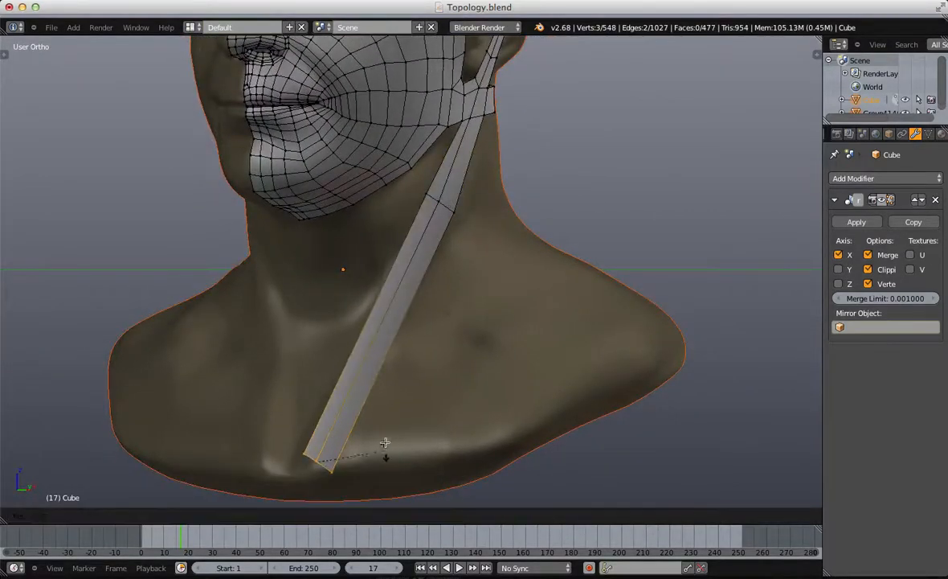
pyautogui.click(385, 443)
pyautogui.scroll(-4, 370, 301)
pyautogui.moveTo(465, 318); pyautogui.dragTo(485, 281, button='middle')
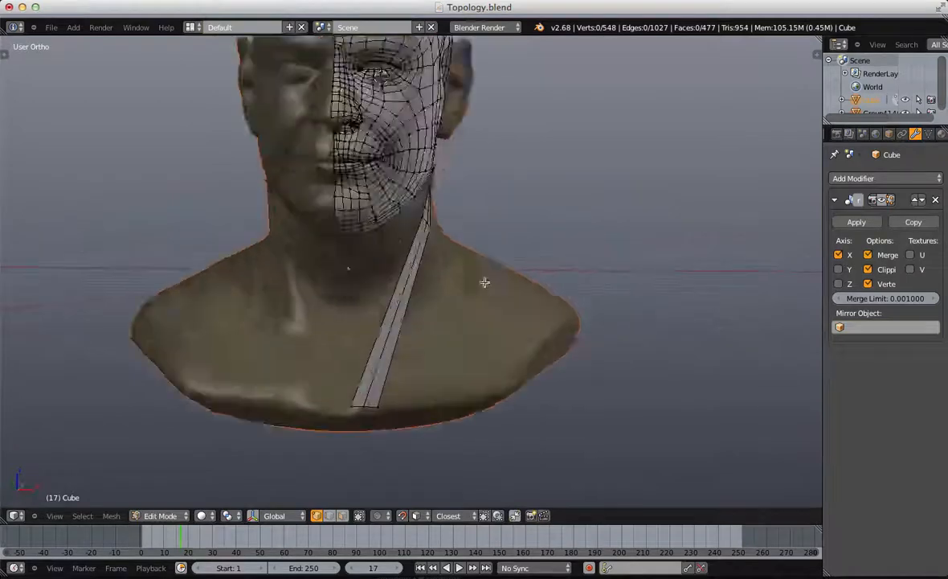
# Step: Add a loop cut across the diagonal strip's upper segment and fill the gap between it and the jaw with a face
pyautogui.scroll(8, 474, 263)
pyautogui.moveTo(483, 203); pyautogui.dragTo(475, 194, button='middle')
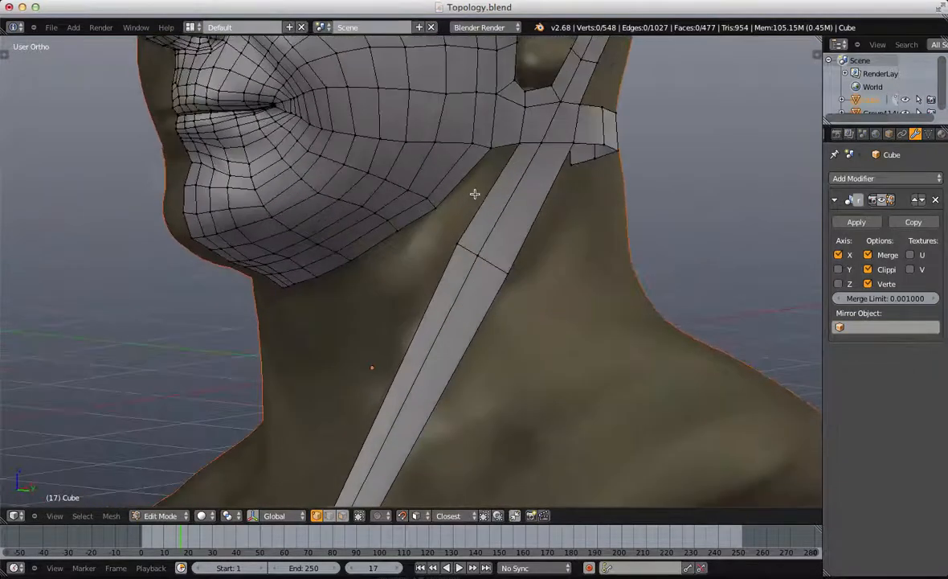
pyautogui.hotkey('ctrl', 'r')
pyautogui.click(518, 192)
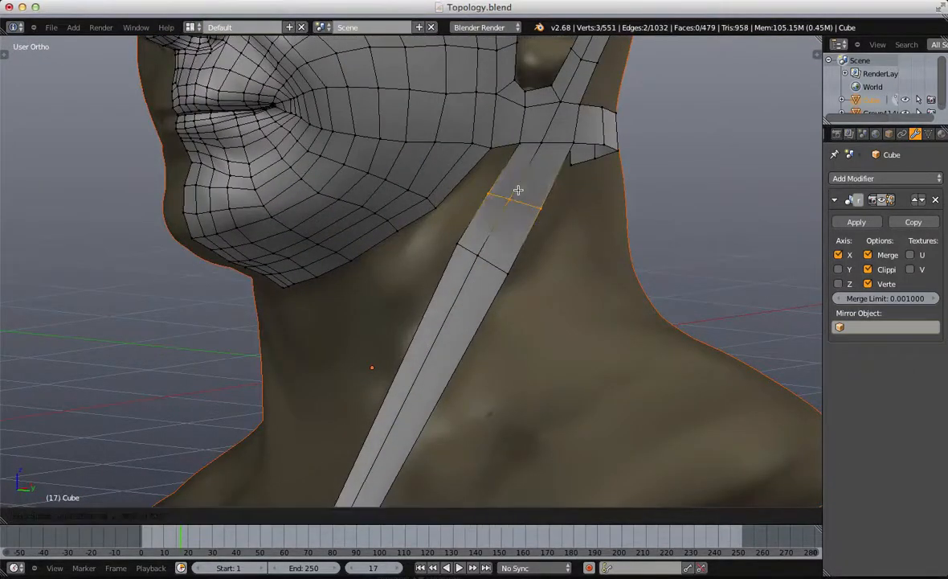
pyautogui.keyDown('shift'); pyautogui.rightClick(492, 153); pyautogui.keyUp('shift')
pyautogui.keyDown('shift'); pyautogui.rightClick(518, 147); pyautogui.keyUp('shift')
pyautogui.press('f')
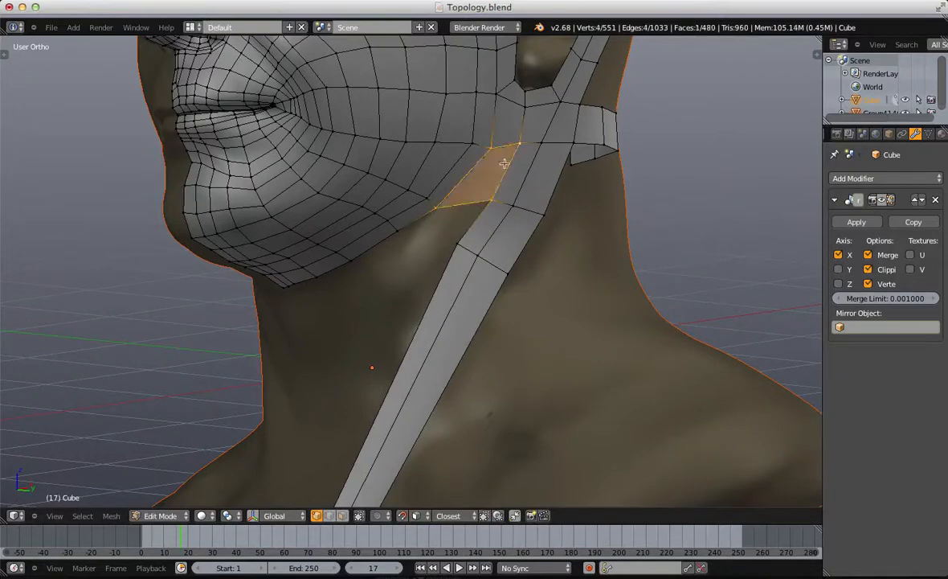
pyautogui.press('a')
# Step: Adjust the vertices of the new cut where the diagonal strip meets the rear of the jaw
pyautogui.rightClick(493, 197)
pyautogui.keyDown('shift'); pyautogui.rightClick(512, 208); pyautogui.keyUp('shift')
pyautogui.press('g')
pyautogui.click(509, 217)
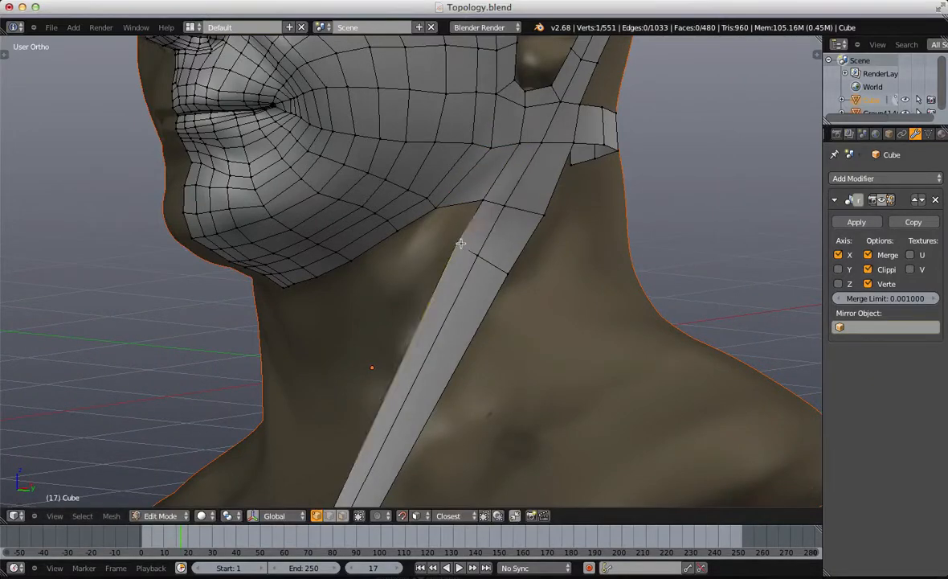
# Step: Fill the next face between the jaw border and the diagonal strip, and reposition the adjoining jaw vertex
pyautogui.press('f')
pyautogui.moveTo(483, 201); pyautogui.dragTo(495, 175, button='middle')
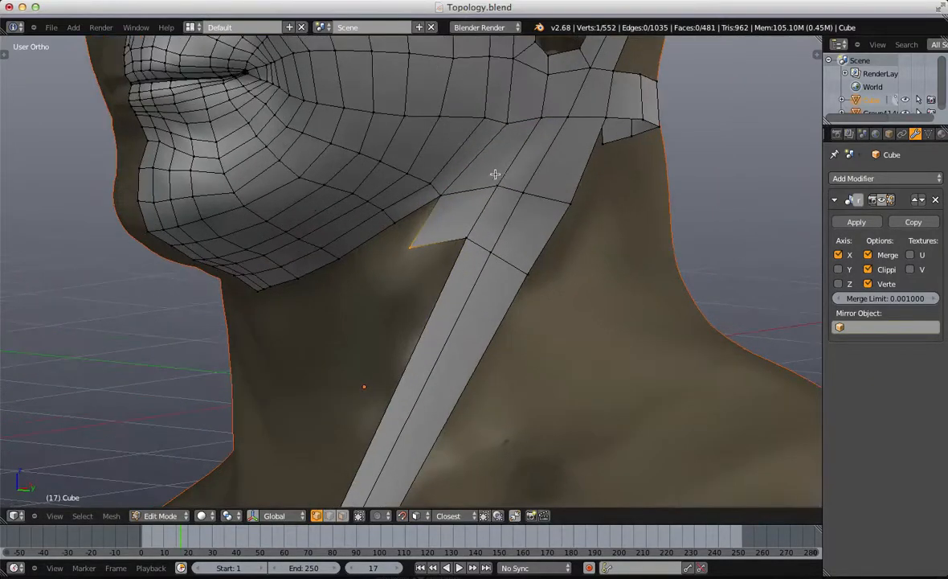
pyautogui.press('g')
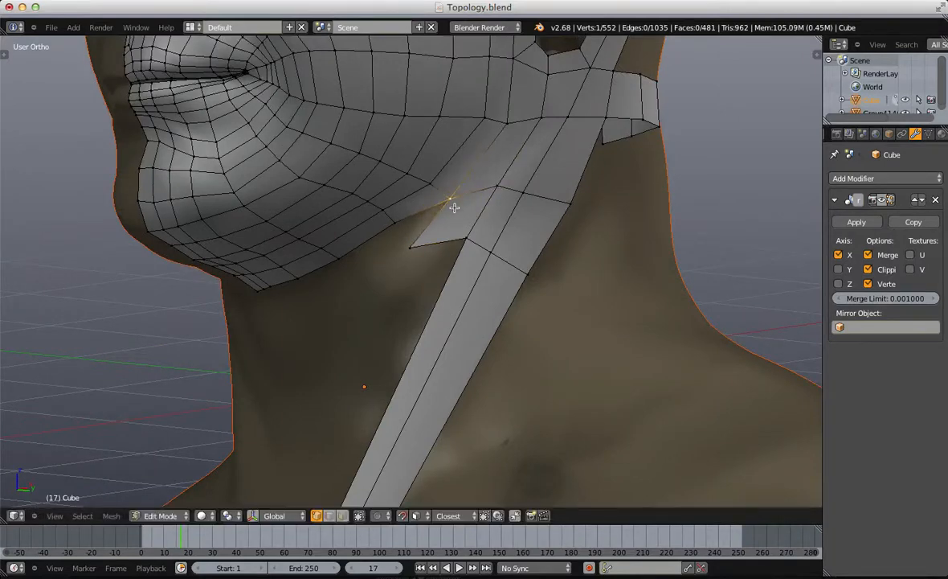
pyautogui.click(457, 238)
# Step: Continue the row of faces along the underside of the jaw toward the chin's midline
pyautogui.press('f')
pyautogui.moveTo(363, 241); pyautogui.dragTo(413, 253, button='middle')
pyautogui.press('f')
pyautogui.press('f')
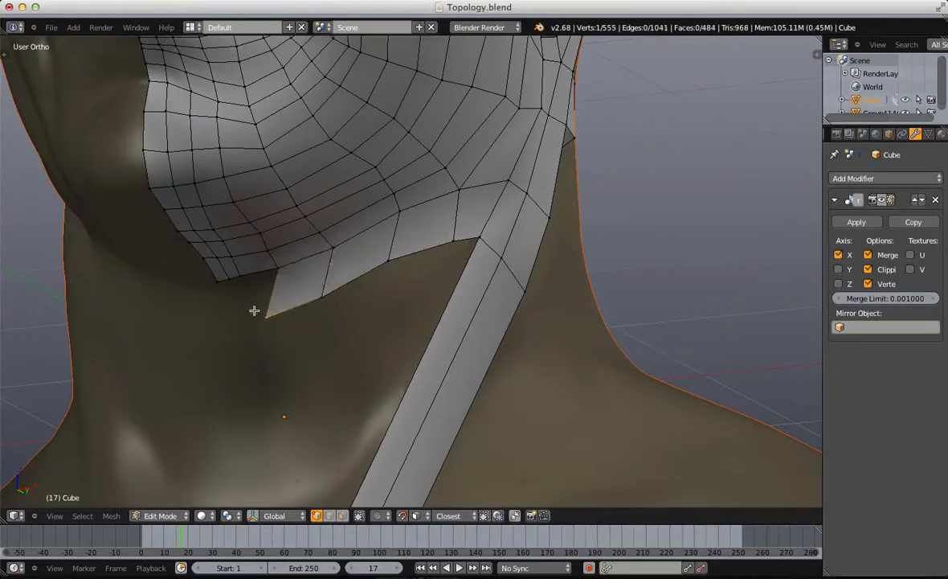
pyautogui.moveTo(254, 311); pyautogui.dragTo(297, 271, button='middle')
pyautogui.press('f')
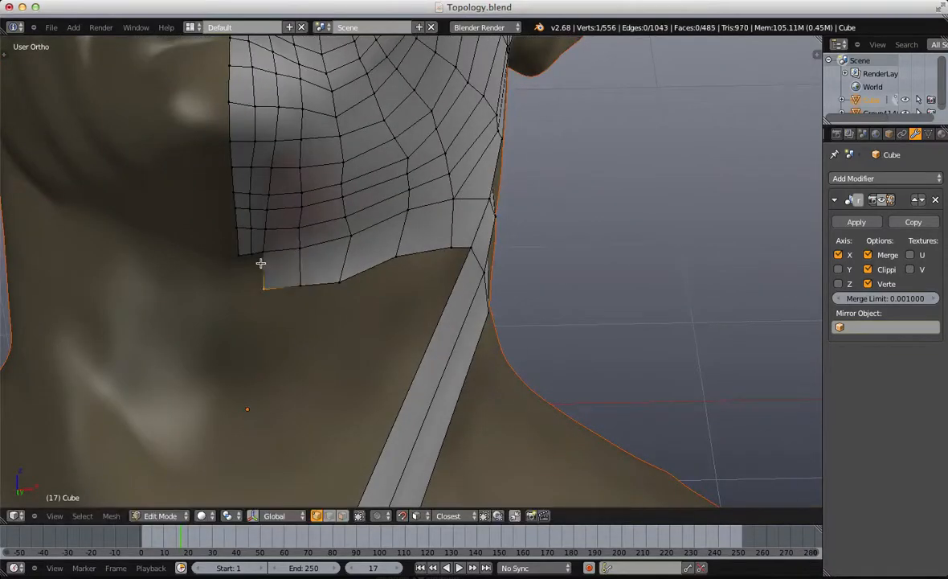
# Step: Extrude the jaw border vertex at the end of the row toward the midline and fill a face under the chin
pyautogui.scroll(3, 262, 251)
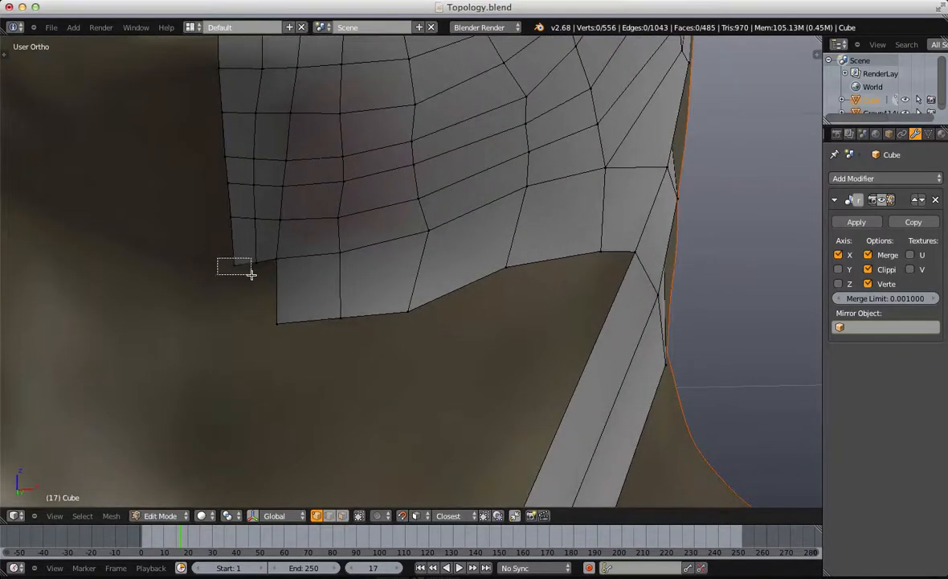
pyautogui.rightClick(275, 268)
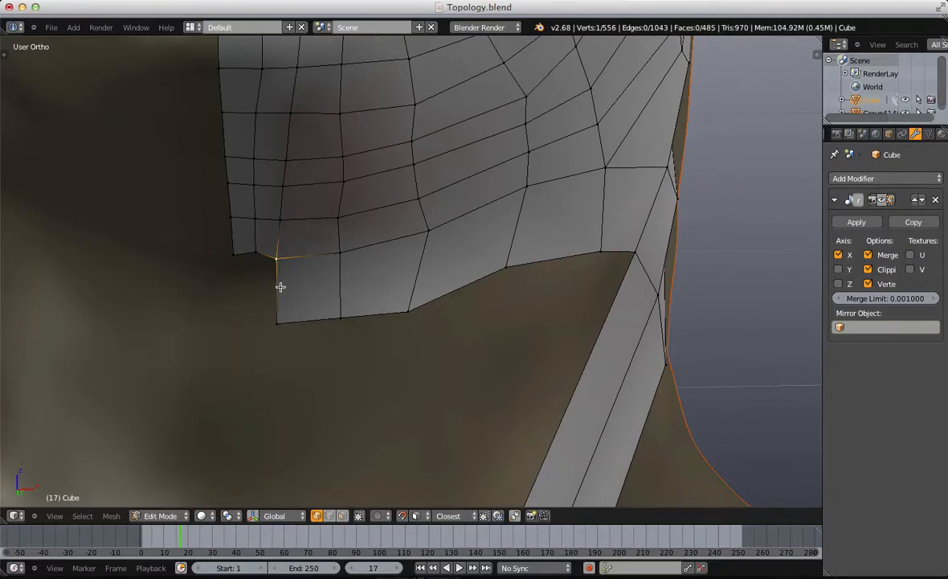
pyautogui.press('e')
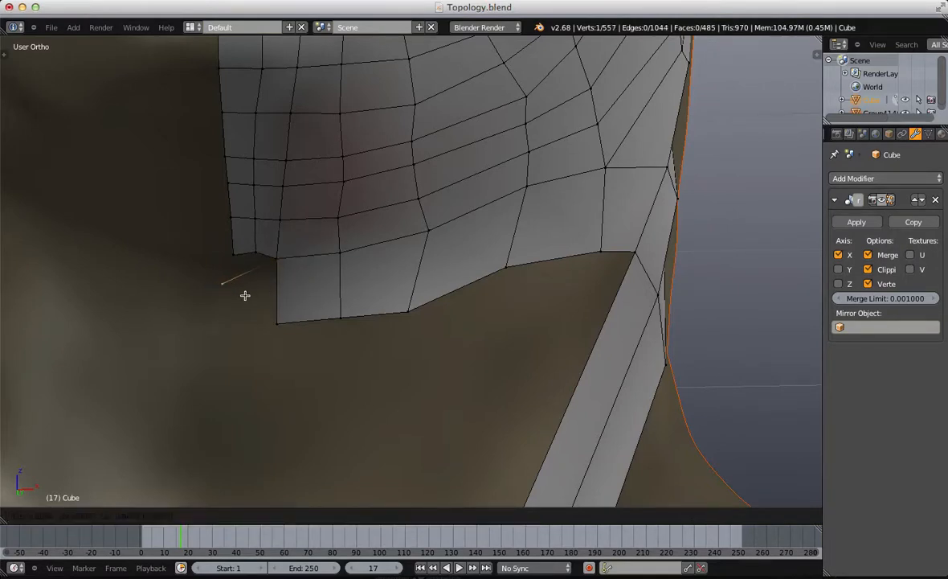
pyautogui.click(250, 293)
pyautogui.press('b')
pyautogui.moveTo(226, 243); pyautogui.dragTo(310, 291)
pyautogui.press('f')
pyautogui.press('a')
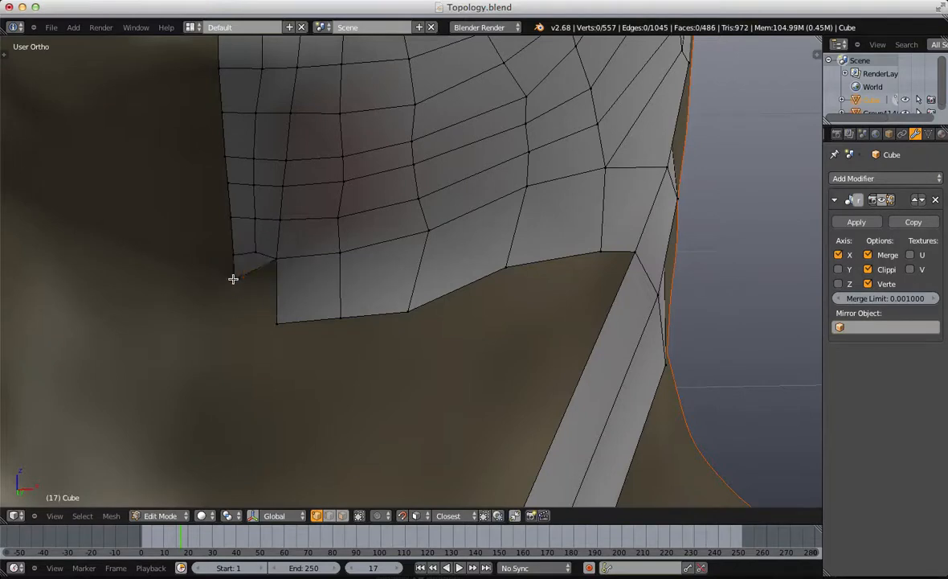
# Step: Move the new vertex closer to the midline and enable the Mirror modifier's viewport display
pyautogui.rightClick(233, 279)
pyautogui.press('g')
pyautogui.click(247, 272)
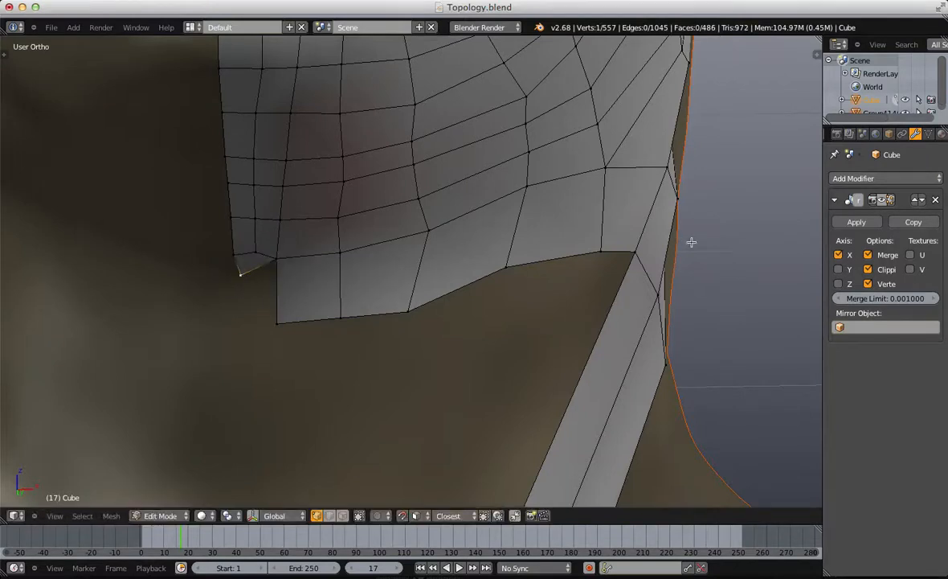
pyautogui.click(884, 200)
# Step: Lower the inner corner vertex under the chin and fill the remaining face beside the midline
pyautogui.rightClick(268, 271)
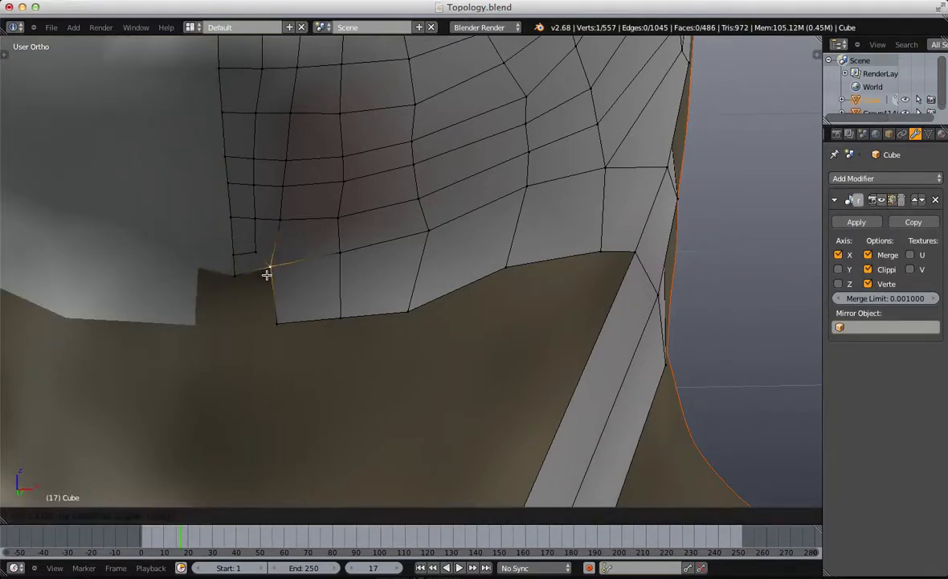
pyautogui.click(269, 284)
pyautogui.press('f')
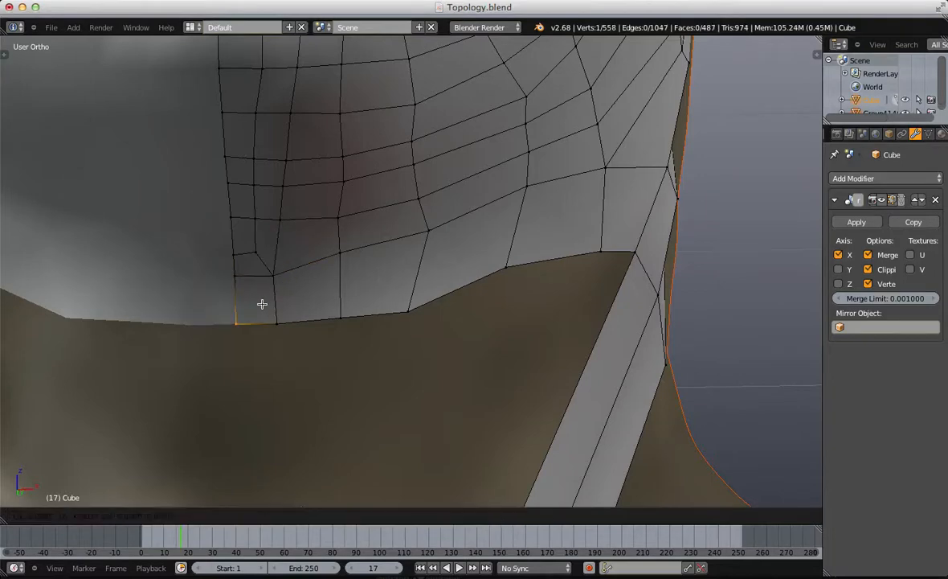
pyautogui.press('a')
pyautogui.press('b')
pyautogui.moveTo(262, 311); pyautogui.dragTo(321, 358)
# Step: Examine the underside of the chin and the face loop running down from the lower lip near the midline
pyautogui.scroll(-6, 339, 312)
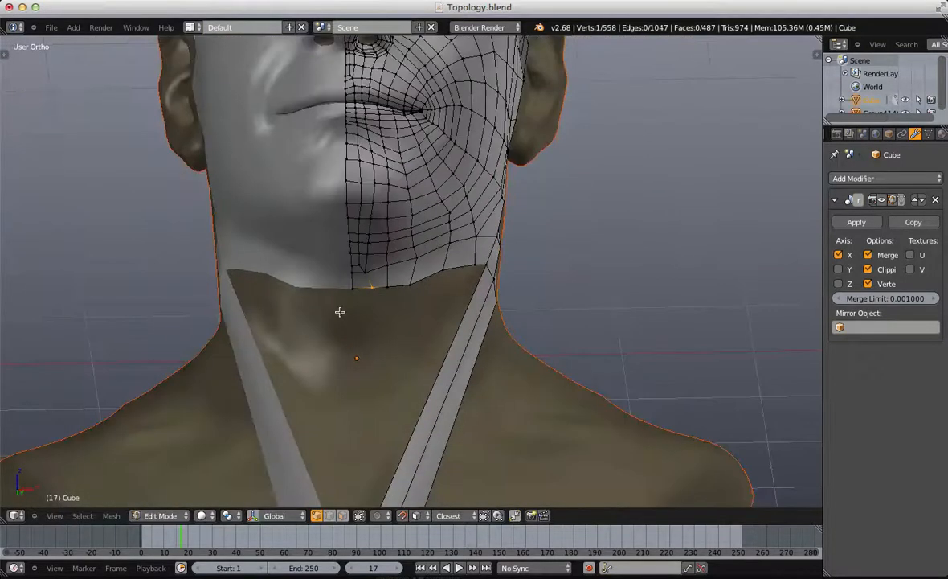
pyautogui.moveTo(304, 312); pyautogui.dragTo(326, 210, button='middle')
pyautogui.scroll(5, 458, 271)
pyautogui.scroll(-5, 458, 271)
pyautogui.hotkey('ctrl', 'Tab')
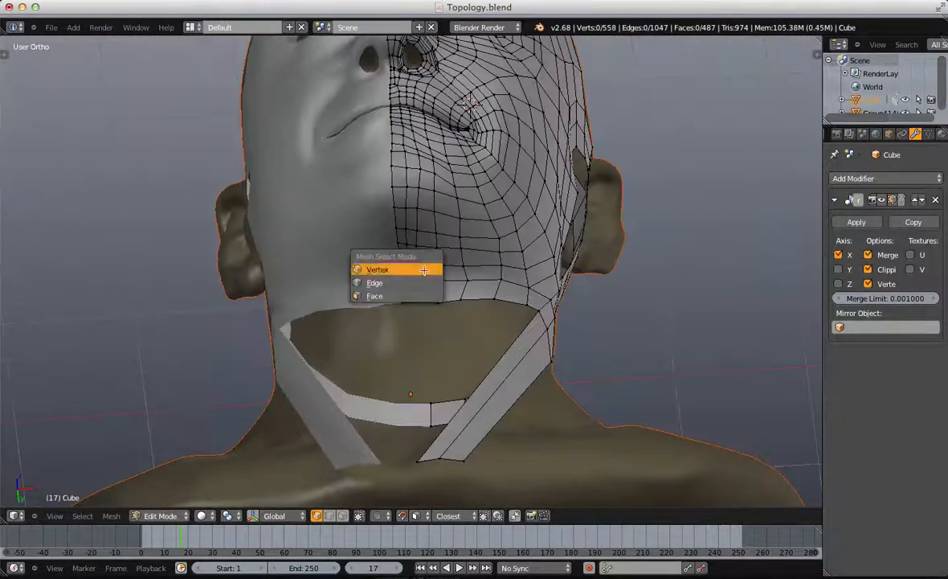
pyautogui.click(386, 273)
pyautogui.keyDown('alt'); pyautogui.rightClick(413, 202); pyautogui.keyUp('alt')
pyautogui.press('a')
pyautogui.keyDown('alt'); pyautogui.rightClick(411, 213); pyautogui.keyUp('alt')
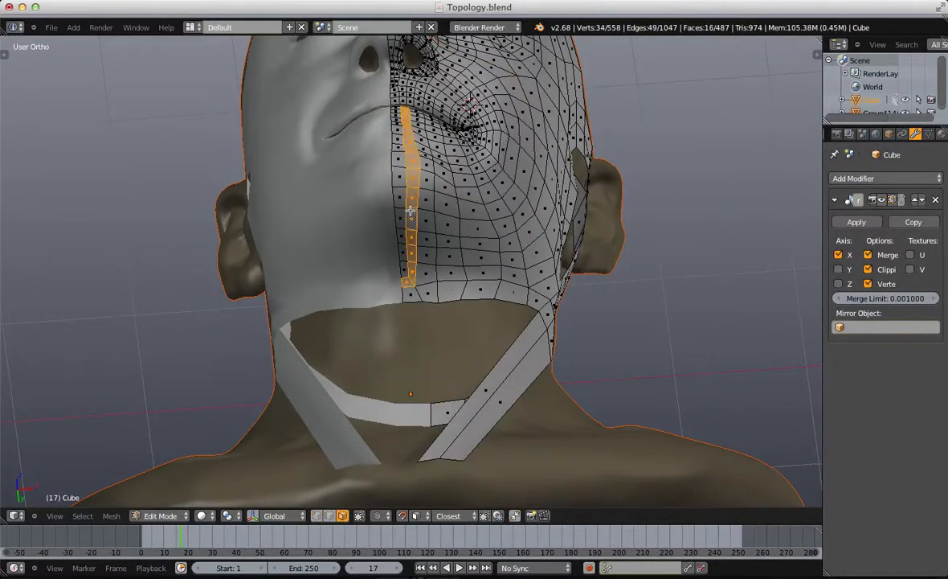
pyautogui.moveTo(410, 299); pyautogui.dragTo(408, 253, button='middle')
pyautogui.scroll(2, 408, 253)
pyautogui.press('a')
# Step: Switch to vertex selection and move the two inner vertices under the chin slightly away from the midline
pyautogui.hotkey('ctrl', 'Tab')
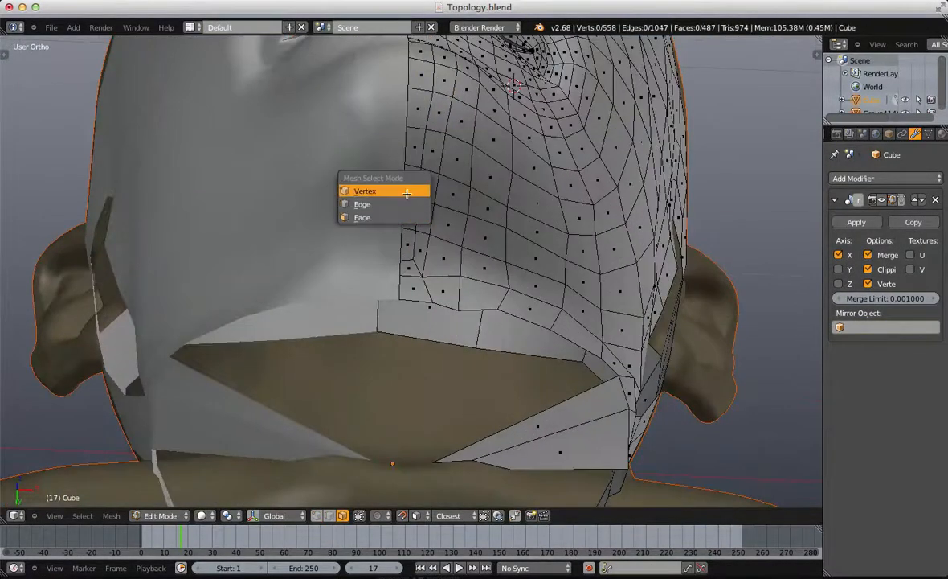
pyautogui.click(374, 190)
pyautogui.press('g')
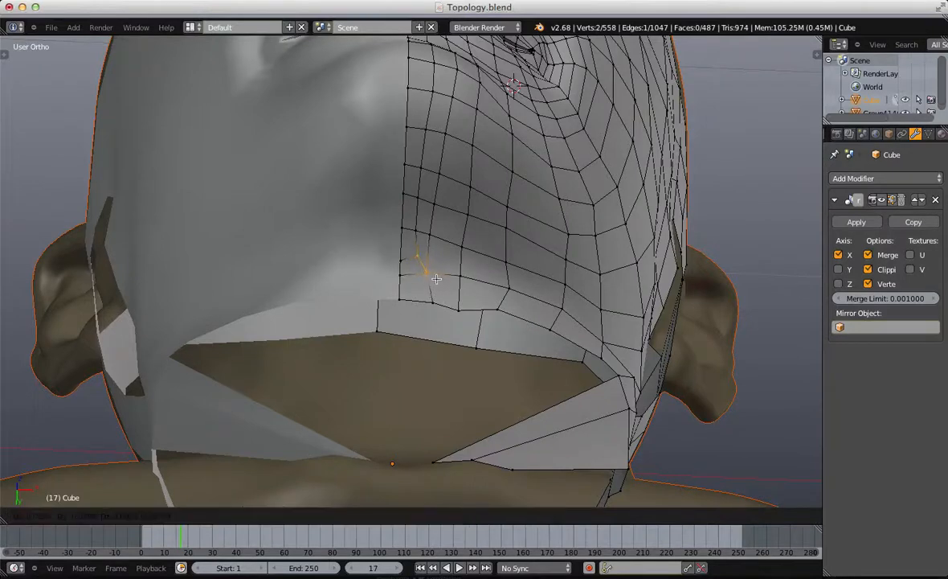
pyautogui.click(434, 277)
pyautogui.press('a')
# Step: Move the edge loop running from the lower lip to under the chin slightly away from the midline
pyautogui.scroll(-2, 430, 241)
pyautogui.keyDown('alt'); pyautogui.rightClick(430, 228); pyautogui.keyUp('alt')
pyautogui.press('g')
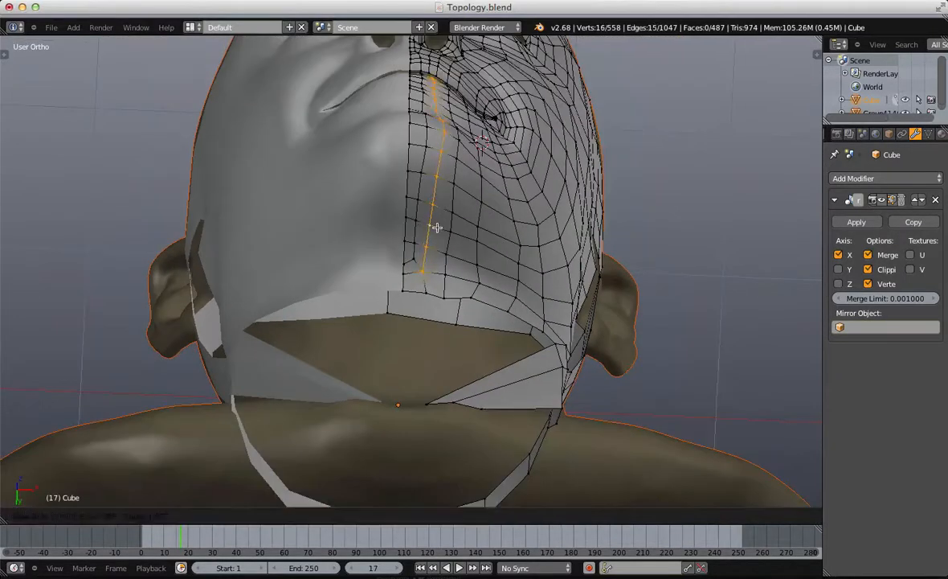
pyautogui.click(437, 228)
# Step: Adjust the position of a vertex just below the lower lip near the midline
pyautogui.moveTo(437, 228)
pyautogui.mouseDown(button='middle')
pyautogui.moveTo(444, 187)
pyautogui.moveTo(438, 244)
pyautogui.moveTo(424, 232)
pyautogui.mouseUp(button='middle')
pyautogui.press('a')
pyautogui.moveTo(409, 199); pyautogui.dragTo(409, 173, button='middle')
pyautogui.keyDown('alt'); pyautogui.rightClick(410, 173); pyautogui.keyUp('alt')
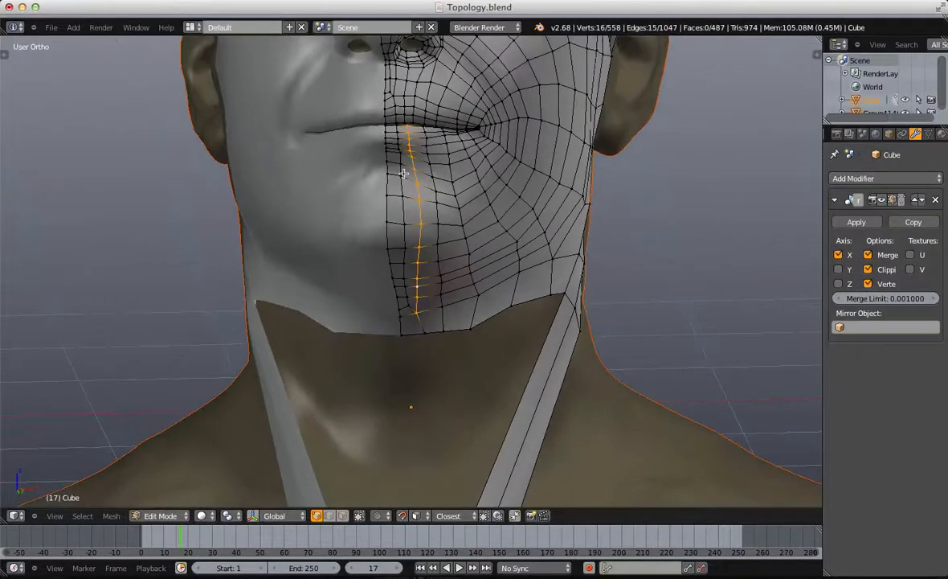
pyautogui.press('a')
pyautogui.press('a')
pyautogui.scroll(1, 403, 161)
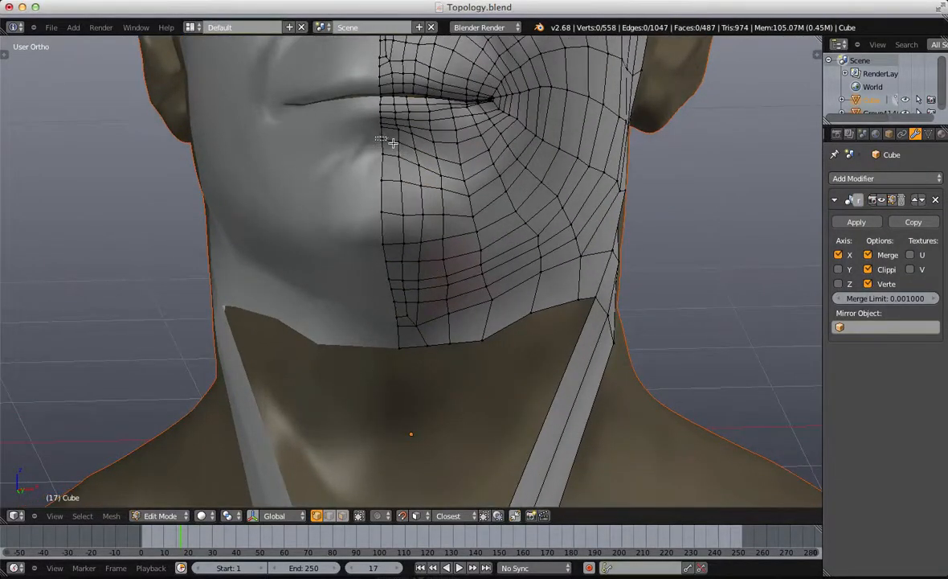
pyautogui.moveTo(379, 140); pyautogui.dragTo(409, 161)
pyautogui.click(410, 163)
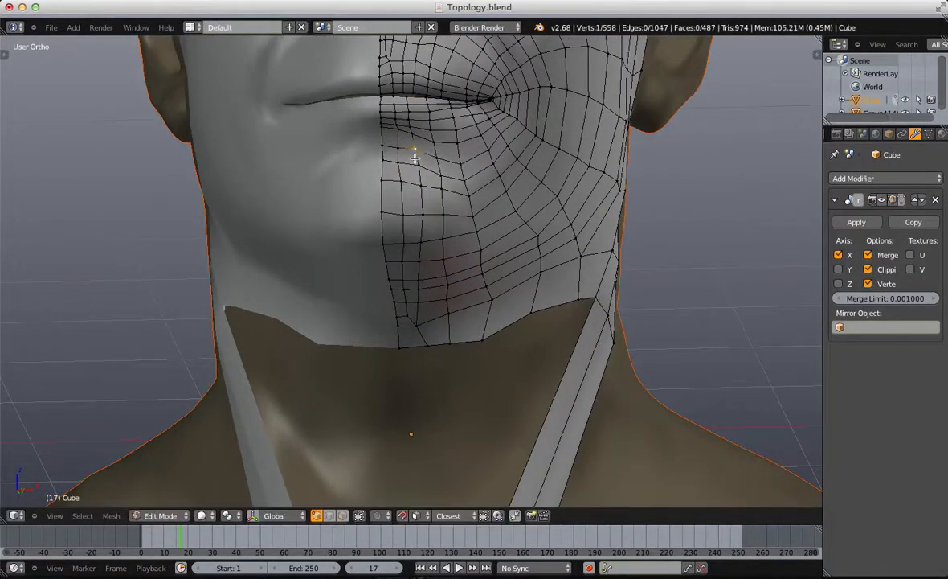
# Step: Examine the mirrored head mesh in object mode, focusing on the jaw and neck strips
pyautogui.press('Tab')
pyautogui.scroll(-7, 434, 233)
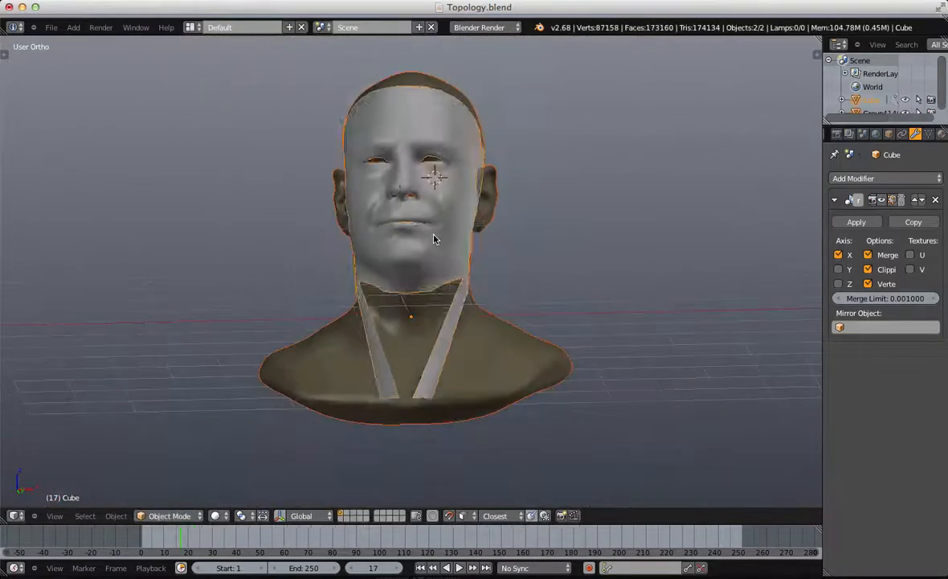
pyautogui.scroll(4, 400, 261)
pyautogui.moveTo(400, 261); pyautogui.dragTo(409, 372, button='middle')
pyautogui.scroll(-8, 391, 286)
# Step: Return to editing the mesh and move the diagonal strip's two outer vertices below the jaw upward
pyautogui.press('Tab')
pyautogui.scroll(9, 442, 297)
pyautogui.keyDown('shift'); pyautogui.moveTo(469, 344); pyautogui.dragTo(371, 314, button='middle'); pyautogui.keyUp('shift')
pyautogui.press('b')
pyautogui.moveTo(472, 218); pyautogui.dragTo(525, 249)
pyautogui.press('g')
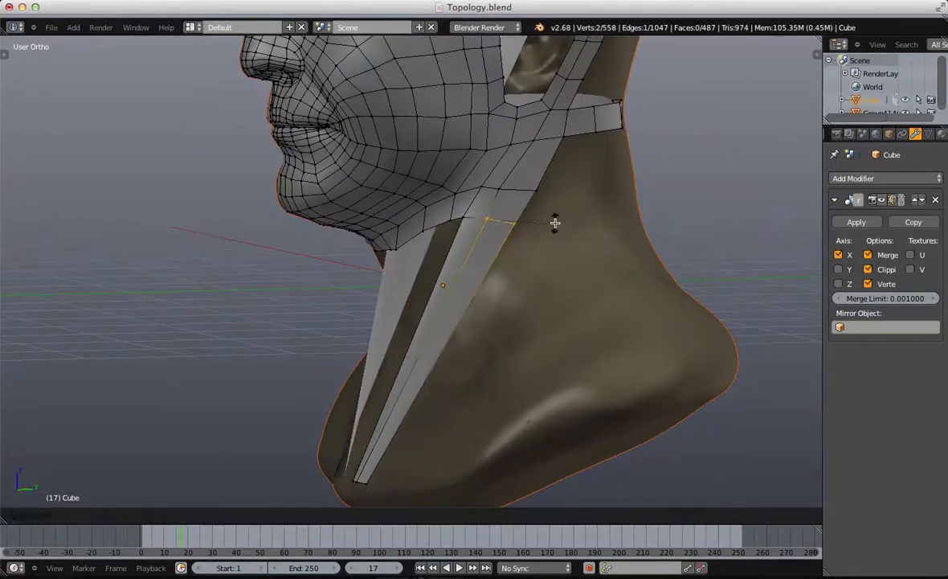
pyautogui.click(534, 210)
# Step: Examine the face loop running beneath the jaw and across the diagonal neck strip
pyautogui.hotkey('ctrl', 'Tab')
pyautogui.click(447, 241)
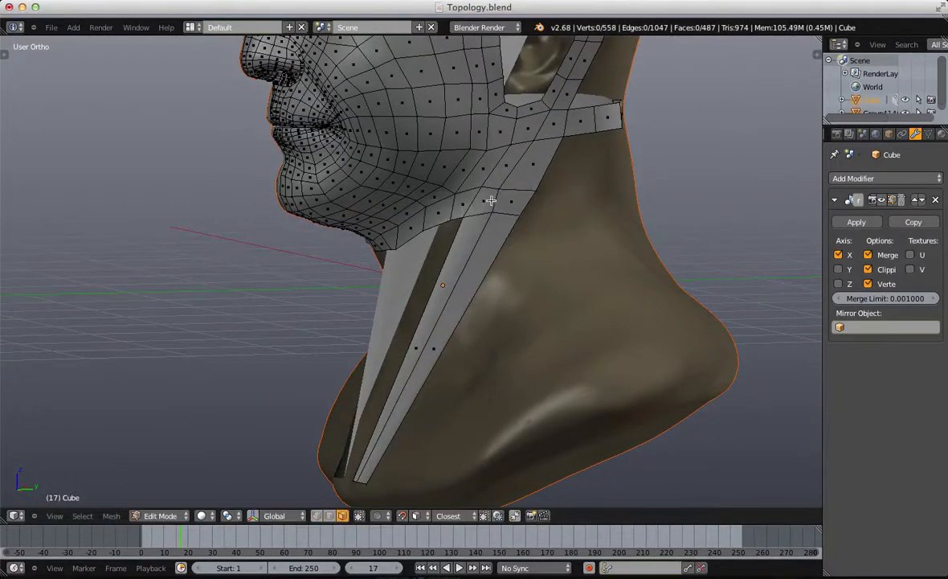
pyautogui.keyDown('alt'); pyautogui.rightClick(487, 204); pyautogui.keyUp('alt')
pyautogui.moveTo(545, 210); pyautogui.dragTo(527, 207, button='middle')
pyautogui.press('a')
# Step: Extrude the short outer edge of the diagonal strip below the jaw one segment toward the back of the neck
pyautogui.hotkey('ctrl', 'Tab')
pyautogui.click(527, 190)
pyautogui.rightClick(511, 208)
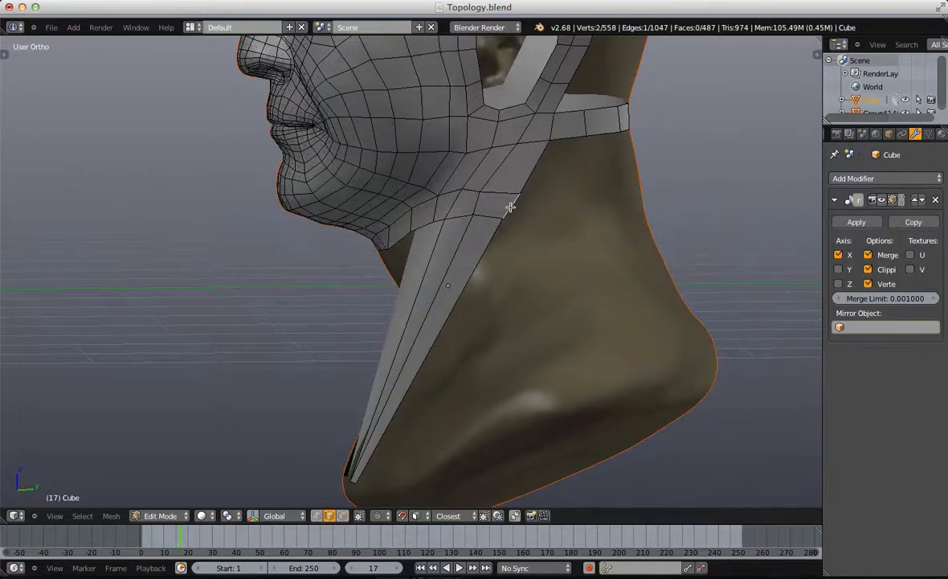
pyautogui.press('r')
pyautogui.click(553, 202)
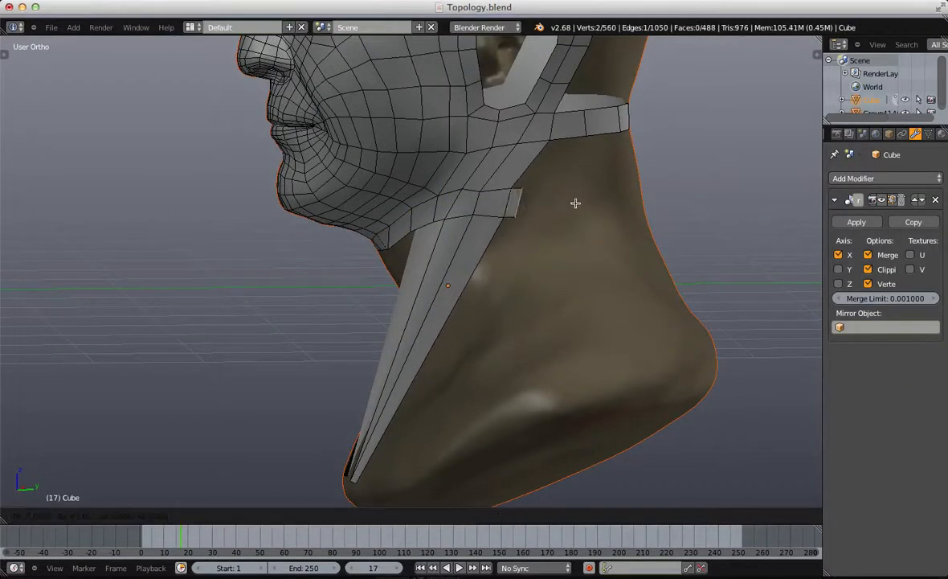
pyautogui.click(611, 198)
# Step: Hide the mirrored half while editing, then extrude the new strip's end edge another segment around the neck and rotate it
pyautogui.click(882, 200)
pyautogui.moveTo(549, 206); pyautogui.dragTo(484, 226, button='middle')
pyautogui.press('e')
pyautogui.click(531, 224)
pyautogui.press('r')
pyautogui.click(544, 207)
pyautogui.moveTo(544, 207); pyautogui.dragTo(492, 208, button='middle')
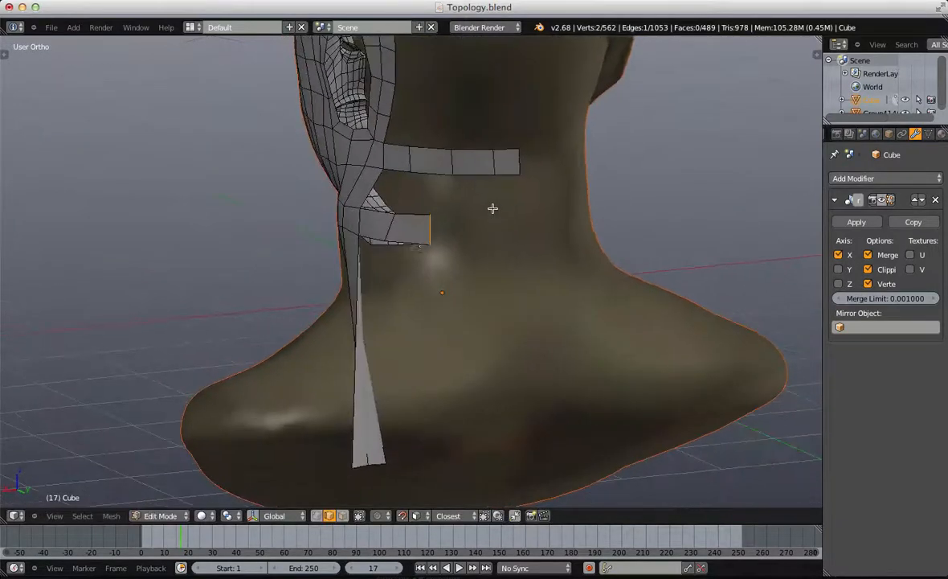
# Step: Extrude the strip's end edge to the centre of the neck's back and show the mirrored half again
pyautogui.press('e')
pyautogui.click(510, 243)
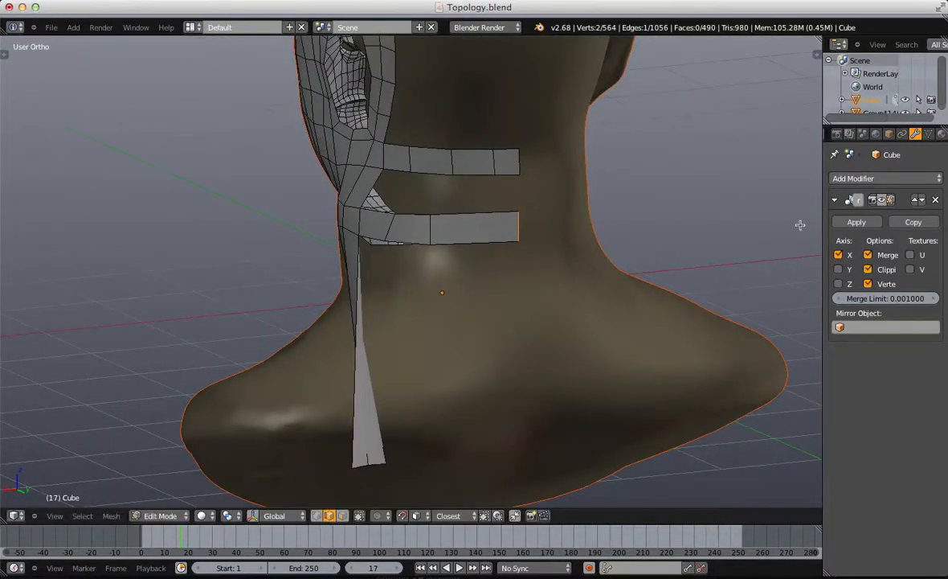
pyautogui.click(883, 201)
pyautogui.moveTo(556, 210); pyautogui.dragTo(410, 254, button='middle')
# Step: Add an edge loop across the lower neck strip's long rear segment and slide it close to the back end
pyautogui.press('g')
pyautogui.click(474, 252)
pyautogui.moveTo(474, 252); pyautogui.dragTo(547, 198, button='middle')
pyautogui.click(555, 213)
pyautogui.press('g')
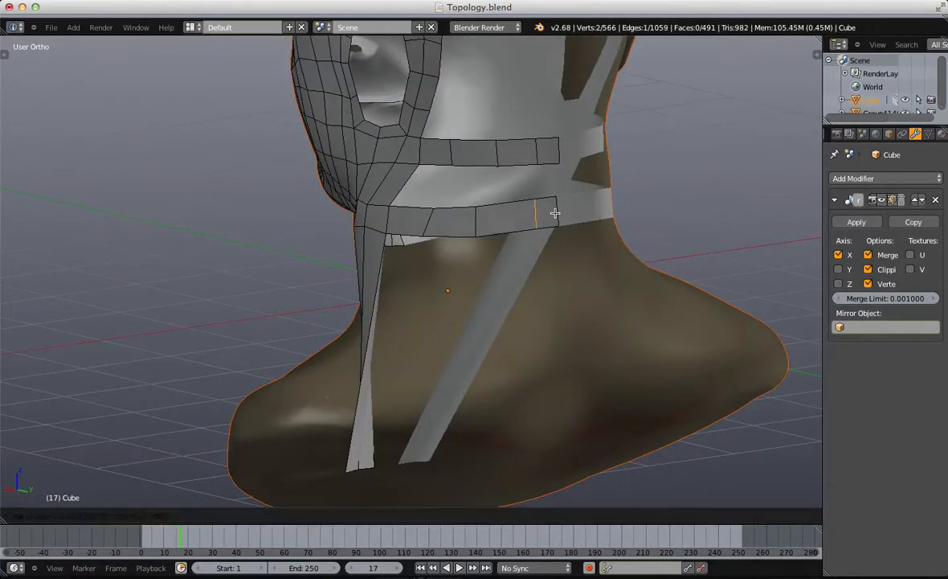
pyautogui.click(555, 212)
# Step: Move the lower strip's middle cross edge backward to line up with the matching edge of the strip above
pyautogui.press('a')
pyautogui.rightClick(478, 219)
pyautogui.press('g')
pyautogui.click(523, 219)
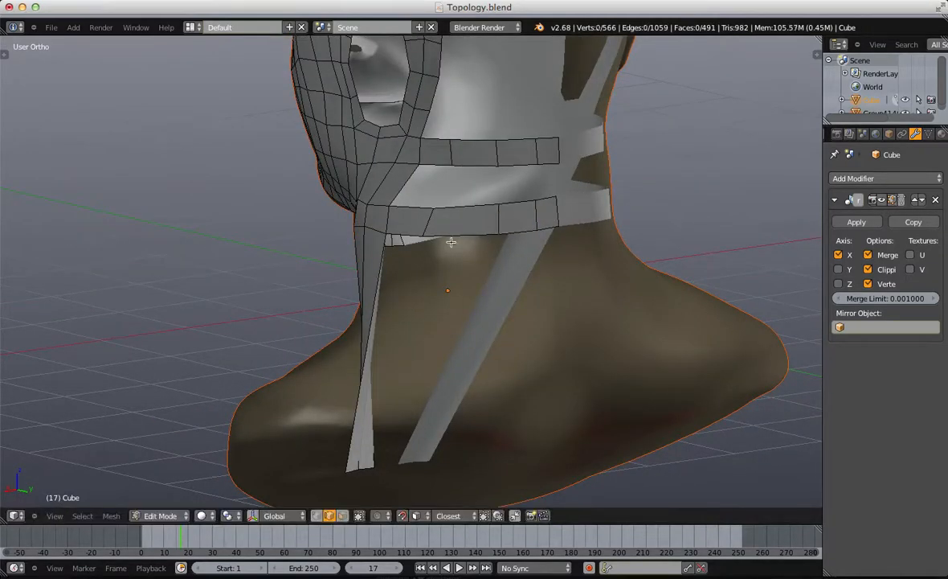
# Step: Fill the gap between the upper and lower neck strips with faces all the way to the back centre
pyautogui.rightClick(472, 205)
pyautogui.moveTo(426, 231); pyautogui.dragTo(488, 199, button='middle')
pyautogui.press('r')
pyautogui.click(530, 206)
pyautogui.press('a')
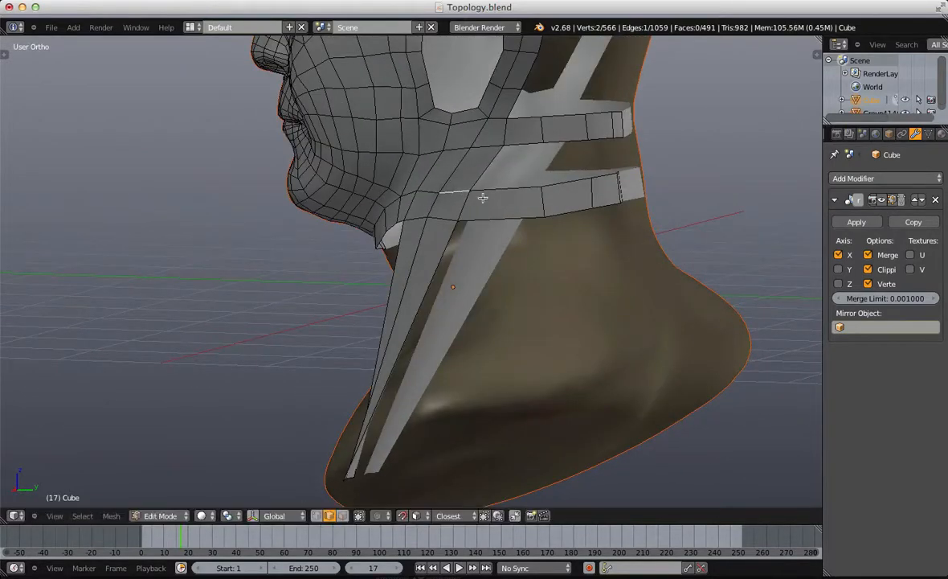
pyautogui.press('j')
pyautogui.press('f')
pyautogui.press('f')
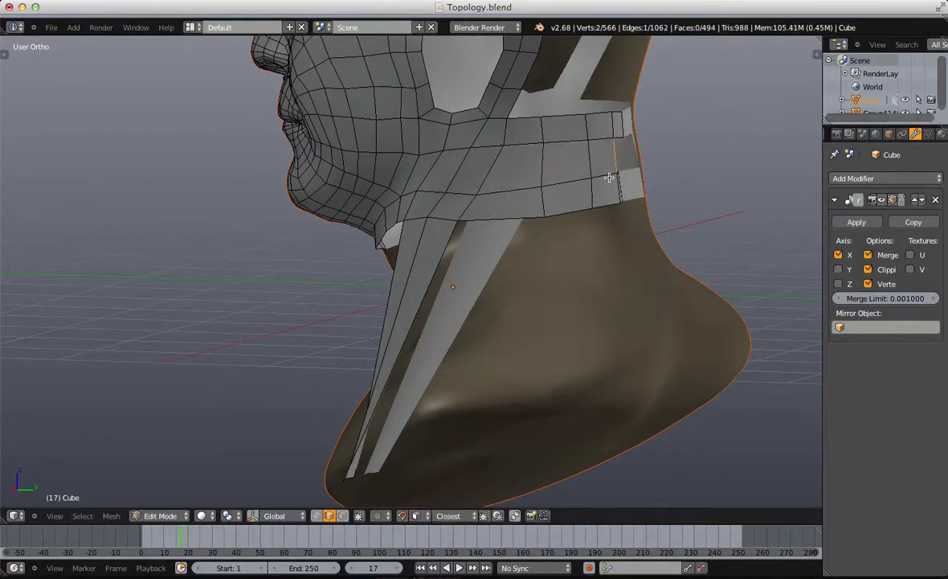
pyautogui.moveTo(610, 177); pyautogui.dragTo(523, 197, button='middle')
pyautogui.press('f')
pyautogui.moveTo(350, 283); pyautogui.dragTo(565, 163, button='middle')
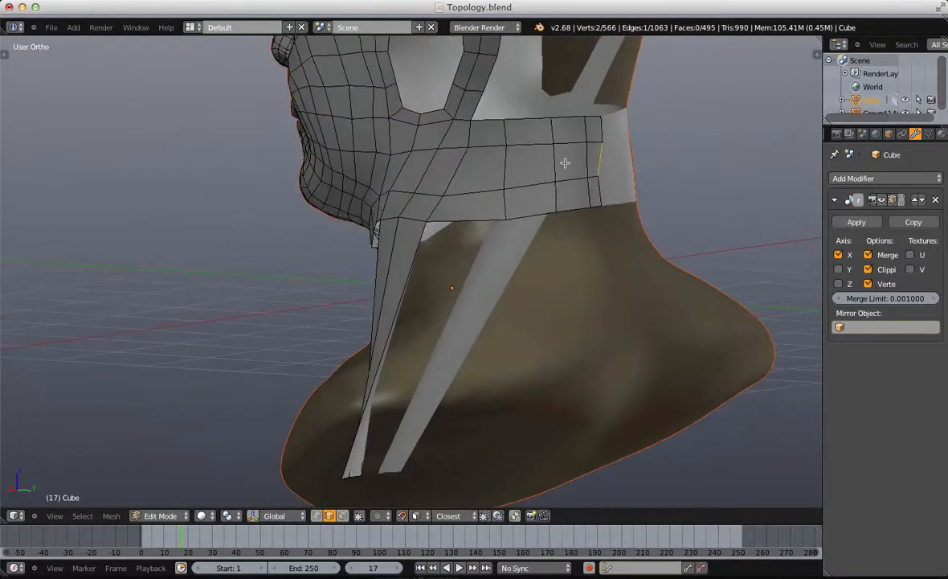
pyautogui.moveTo(350, 250); pyautogui.dragTo(439, 227, button='middle')
# Step: Select the face loop running beneath the jaw in face mode and examine its path toward the chin and neck
pyautogui.hotkey('ctrl', 'Tab')
pyautogui.click(496, 252)
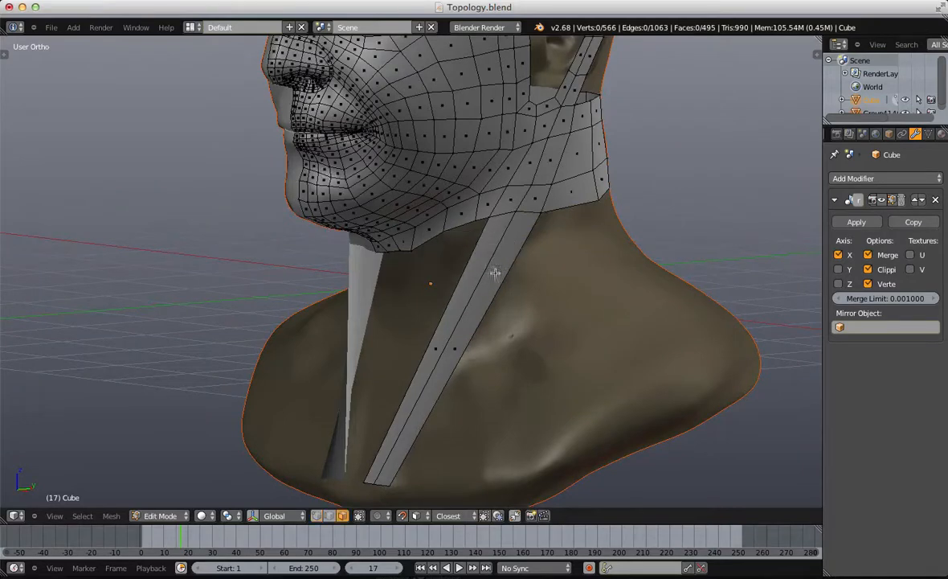
pyautogui.keyDown('alt'); pyautogui.rightClick(508, 200); pyautogui.keyUp('alt')
pyautogui.scroll(-3, 487, 270)
pyautogui.moveTo(487, 271); pyautogui.dragTo(468, 245, button='middle')
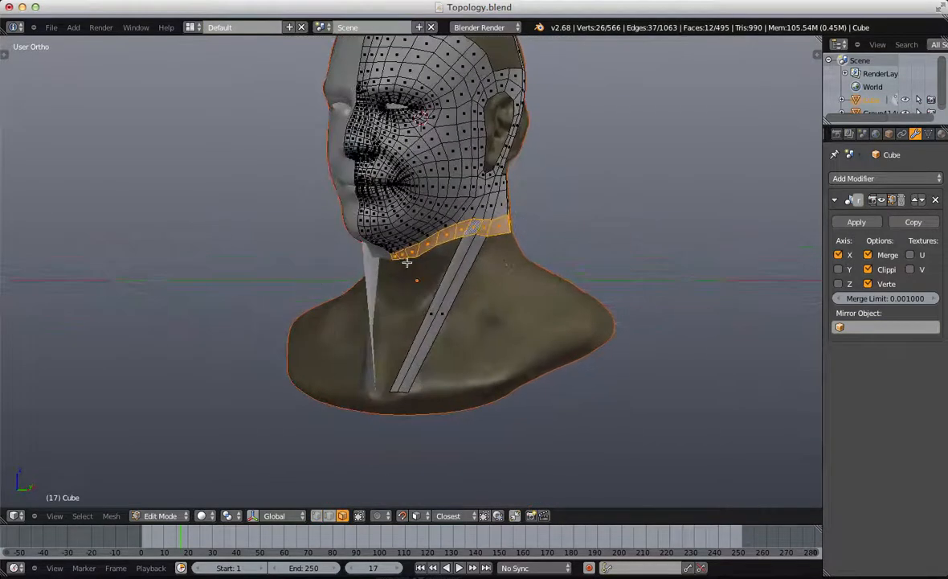
pyautogui.moveTo(406, 262)
pyautogui.mouseDown(button='middle')
pyautogui.moveTo(501, 277)
pyautogui.moveTo(408, 275)
pyautogui.mouseUp(button='middle')
pyautogui.scroll(3, 434, 235)
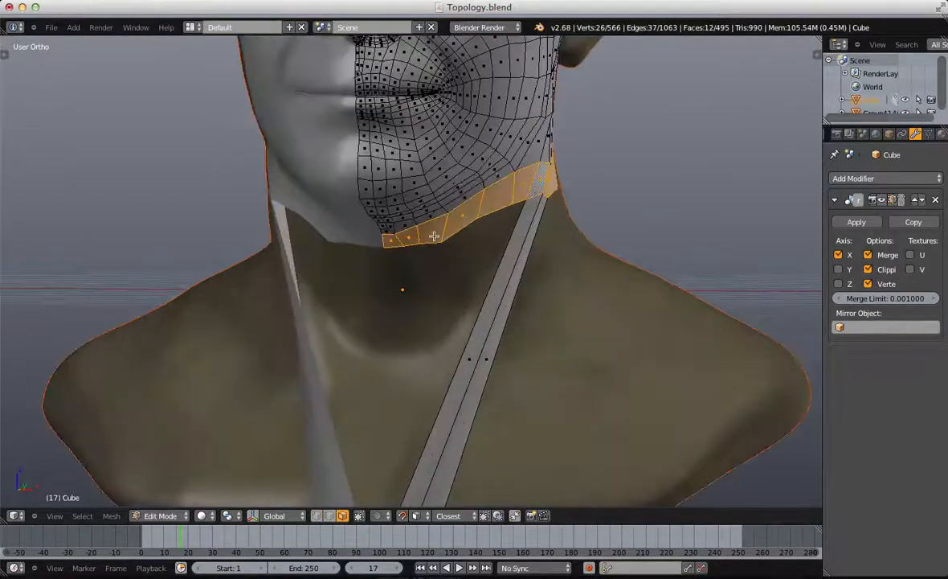
# Step: Clear the selection and, in vertex mode, reposition the vertices along the jaw's lower edge near the diagonal strip
pyautogui.hotkey('ctrl', 'Tab')
pyautogui.click(427, 193)
pyautogui.press('a')
pyautogui.scroll(1, 424, 237)
pyautogui.moveTo(423, 237); pyautogui.dragTo(464, 226, button='middle')
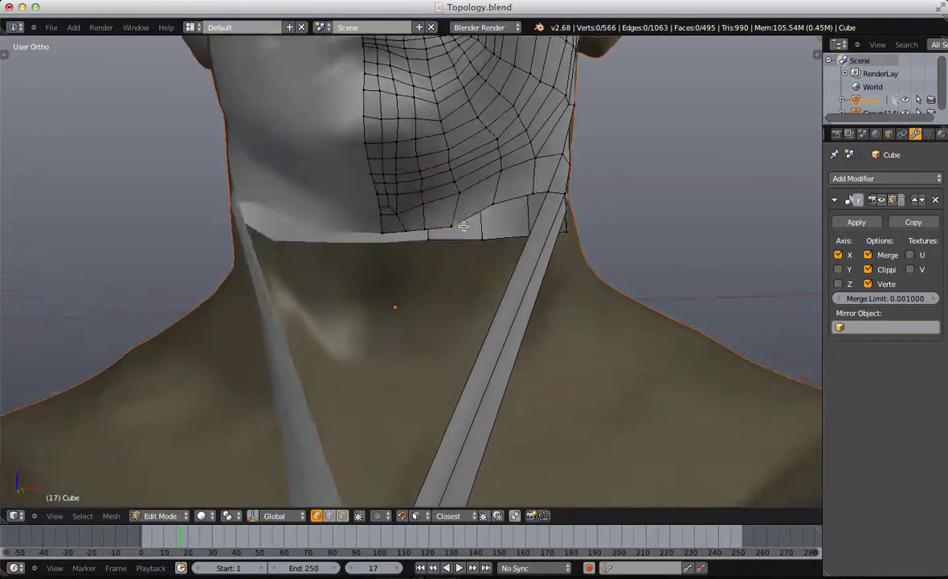
pyautogui.rightClick(517, 195)
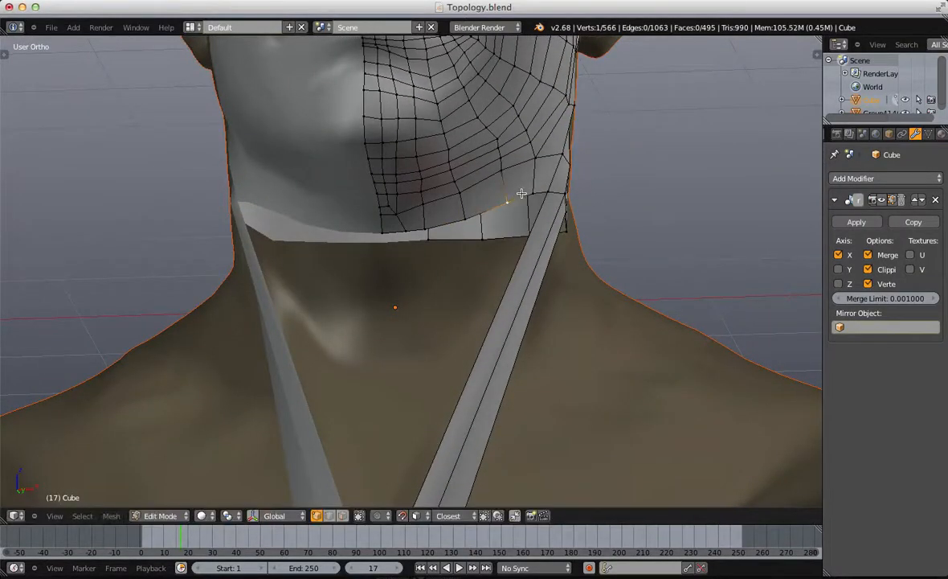
pyautogui.moveTo(508, 173); pyautogui.dragTo(486, 189, button='middle')
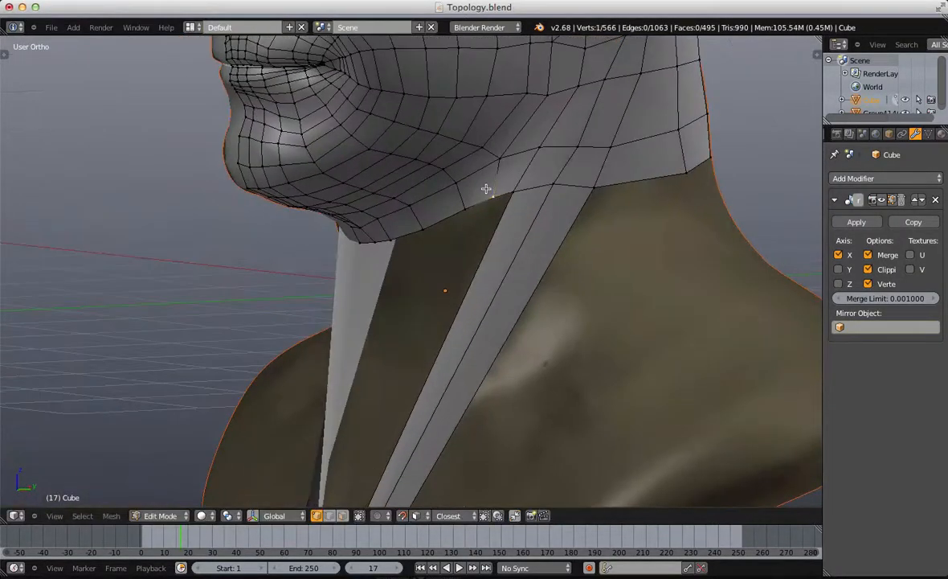
pyautogui.press('a')
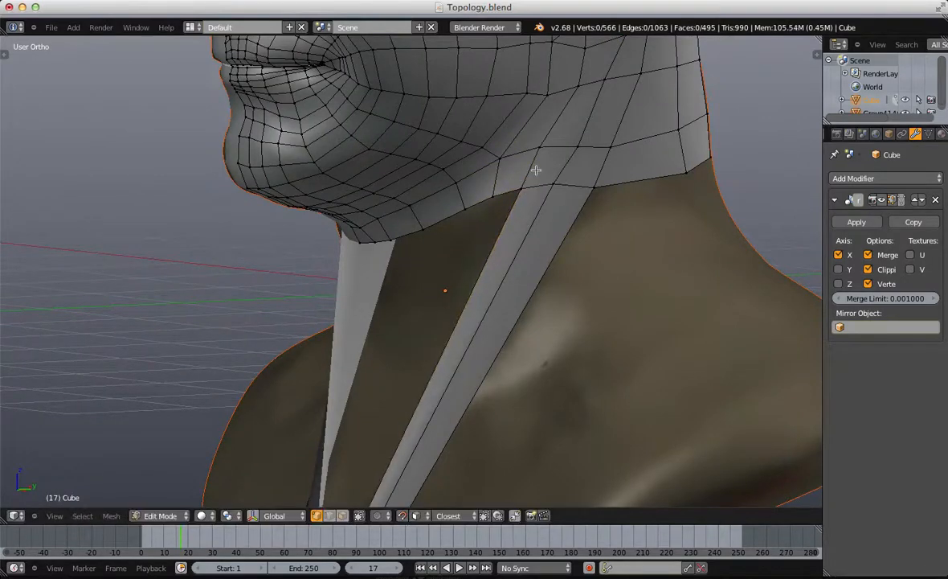
# Step: Adjust the vertex where the diagonal strip's rear side meets the lower edge of the neck band
pyautogui.moveTo(607, 202); pyautogui.dragTo(609, 202)
pyautogui.press('g')
pyautogui.click(616, 206)
pyautogui.press('a')
# Step: Add an edge loop across the diagonal neck strip and slide it up toward the jaw
pyautogui.moveTo(614, 206); pyautogui.dragTo(551, 233, button='middle')
pyautogui.scroll(-1, 550, 233)
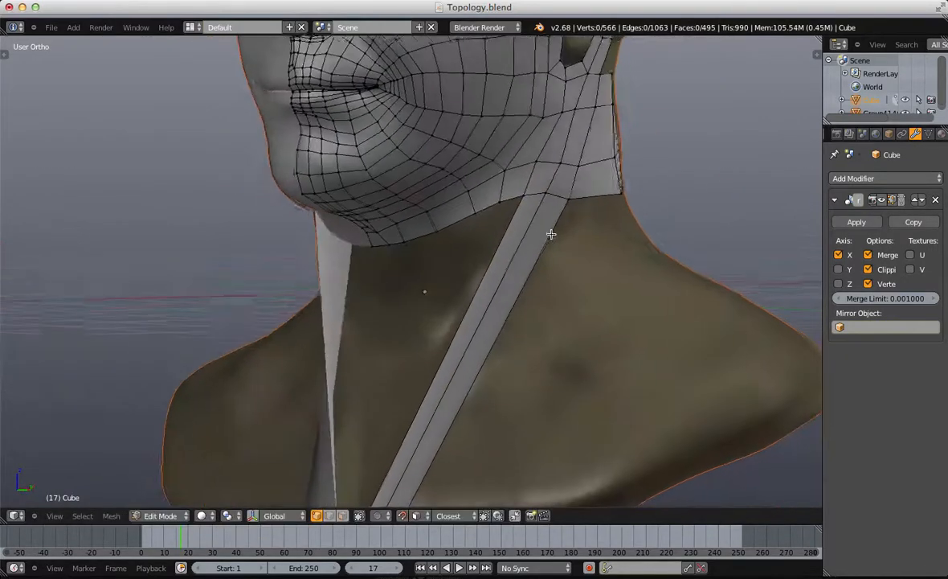
pyautogui.scroll(1, 560, 240)
pyautogui.hotkey('ctrl', 'r')
pyautogui.click(557, 247)
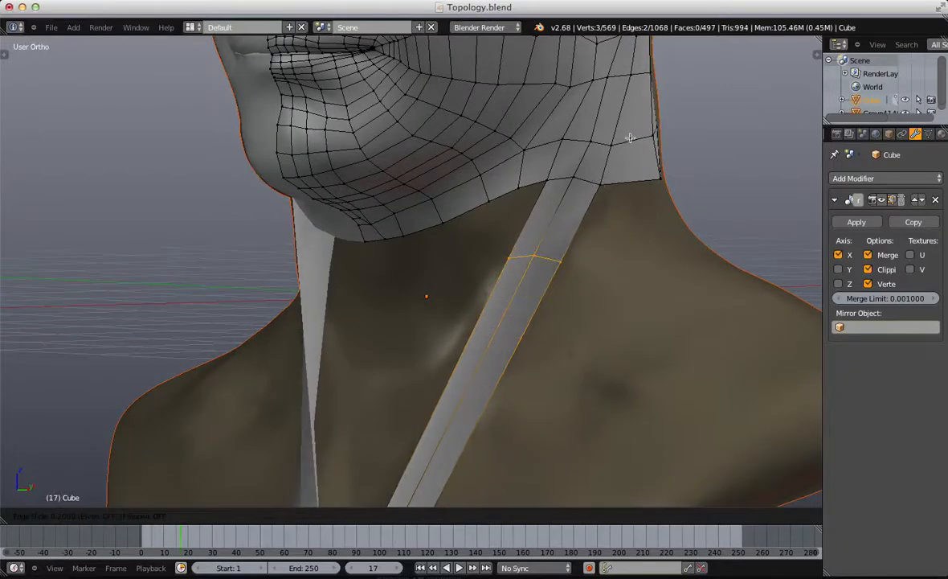
pyautogui.click(634, 126)
pyautogui.press('a')
# Step: Move the new loop's front vertex upward and shift the strip's front corner vertex slightly down from the jaw edge
pyautogui.scroll(2, 606, 153)
pyautogui.rightClick(562, 218)
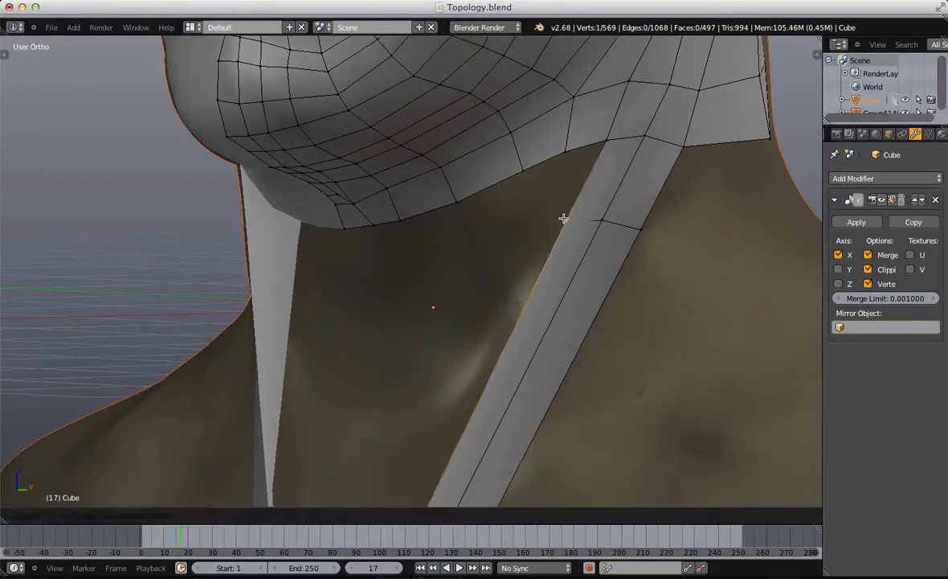
pyautogui.moveTo(602, 147); pyautogui.dragTo(595, 159, button='right')
pyautogui.click(594, 163)
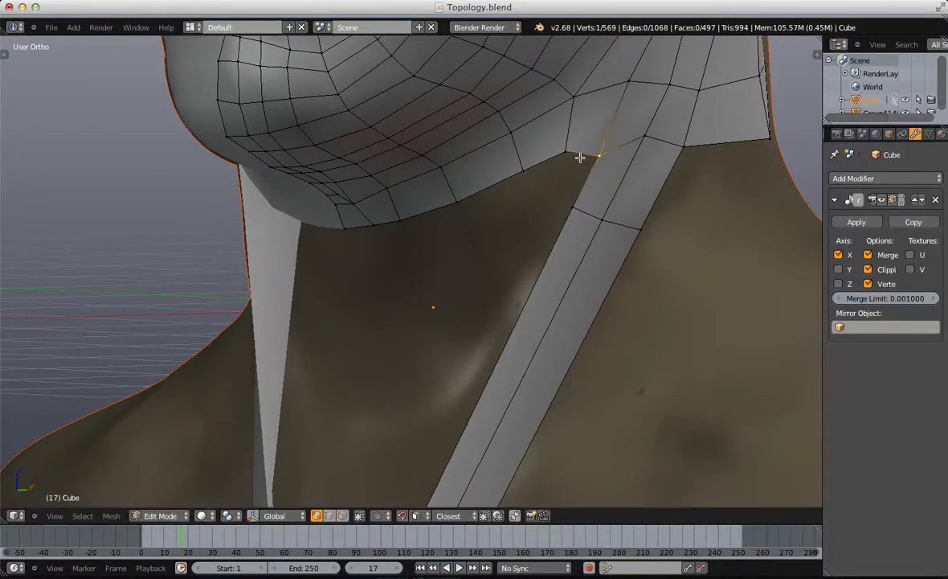
# Step: Fill the corner between the jaw's lower edge and the diagonal strip's front side with a face
pyautogui.press('f')
pyautogui.press('a')
pyautogui.scroll(-2, 580, 195)
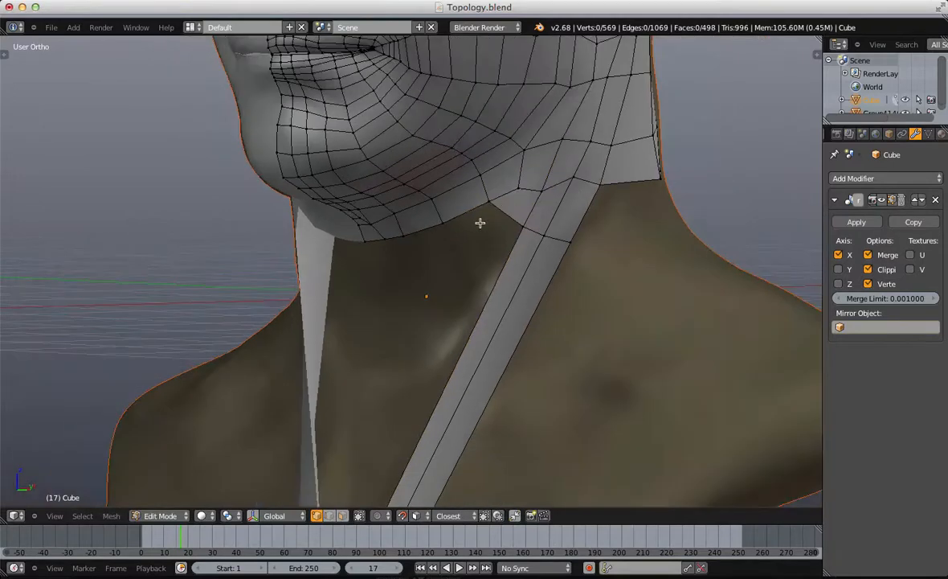
pyautogui.moveTo(480, 222); pyautogui.dragTo(503, 220, button='middle')
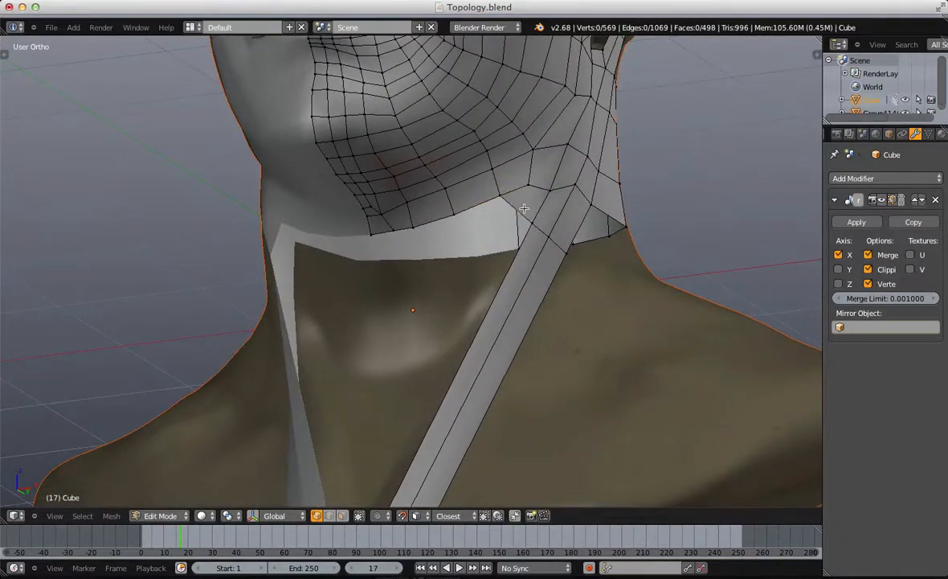
# Step: Try to extrude a single vertex at the corner between the jaw edge and the diagonal strip, removing each attempt
pyautogui.press('e')
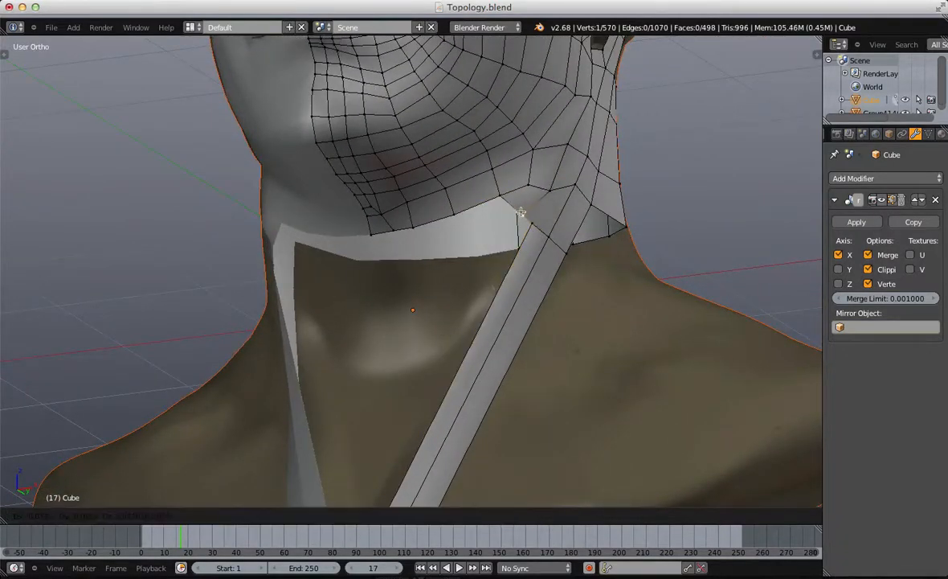
pyautogui.hotkey('ctrl', 'z')
pyautogui.press('e')
pyautogui.click(500, 208)
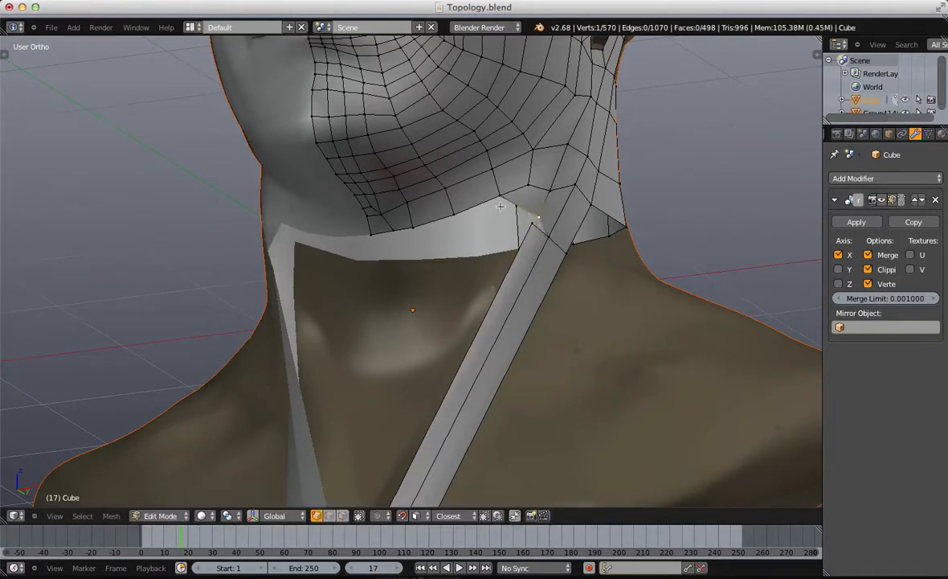
pyautogui.hotkey('ctrl', 'z')
pyautogui.press('e')
pyautogui.click(549, 201)
pyautogui.scroll(2, 537, 221)
pyautogui.press('x')
pyautogui.click(553, 204)
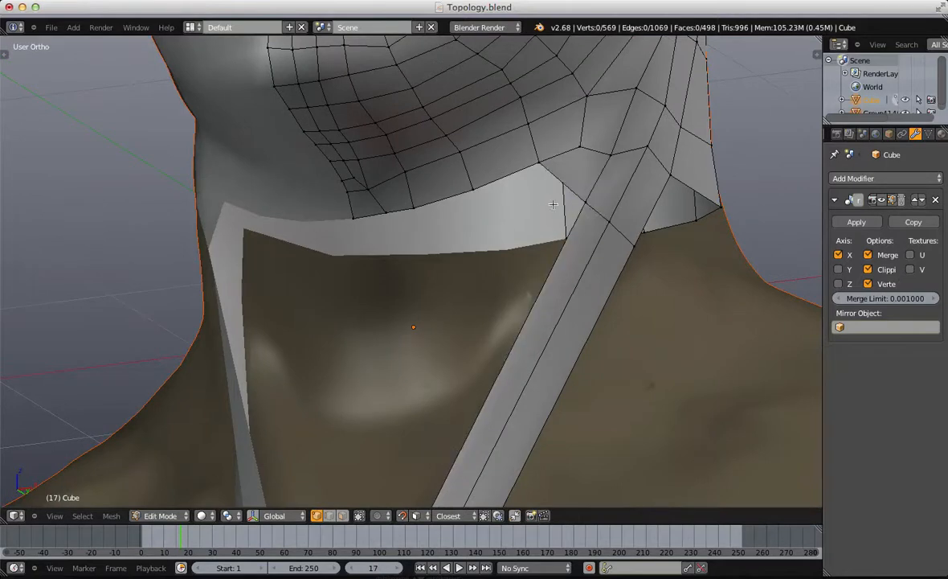
# Step: Delete the corner face between the jaw edge and the diagonal strip in face mode, then return to vertex mode
pyautogui.hotkey('ctrl', 'Tab')
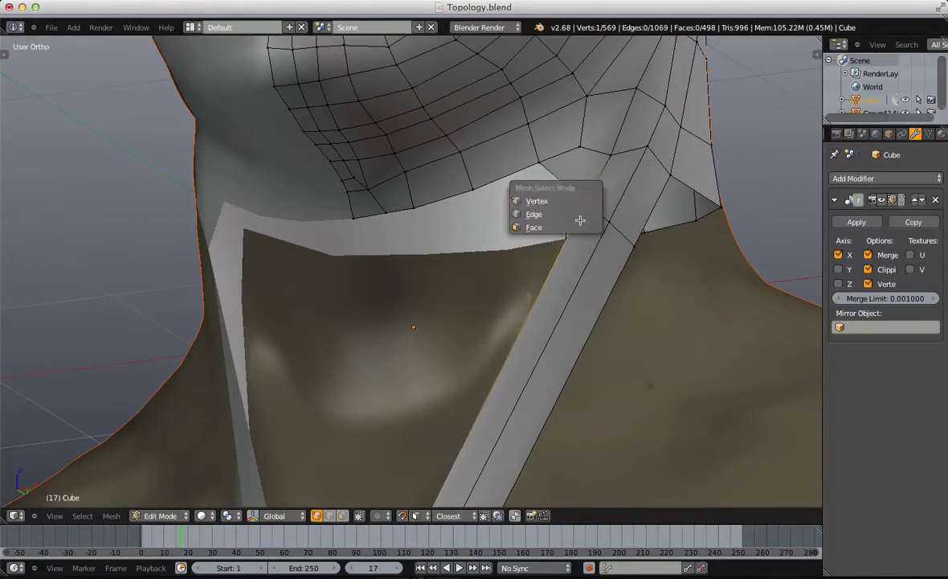
pyautogui.click(579, 226)
pyautogui.press('c')
pyautogui.click(565, 177)
pyautogui.press('x')
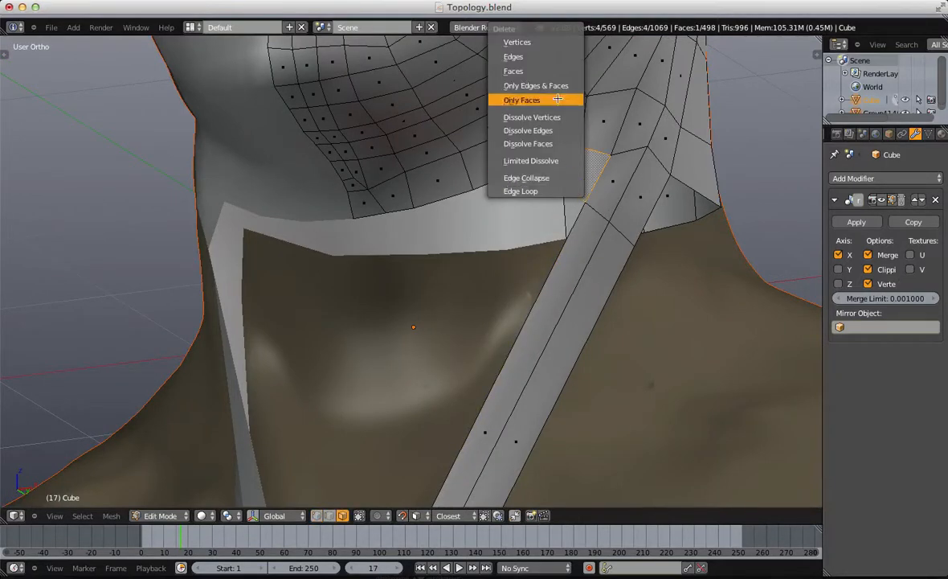
pyautogui.click(516, 66)
pyautogui.hotkey('ctrl', 'Tab')
pyautogui.click(535, 96)
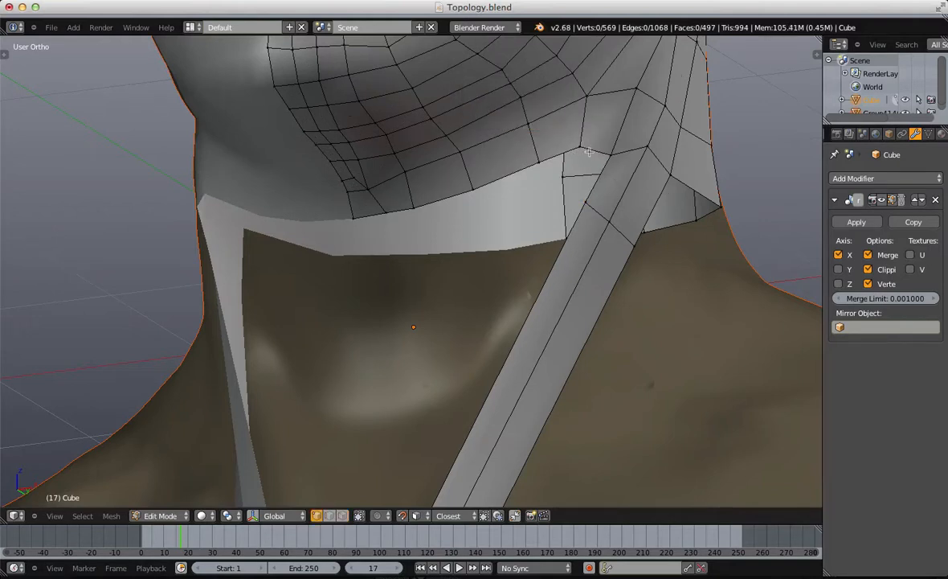
# Step: Try to extrude the edge beside the strip's front corner toward the chin and merge its end with the jaw-edge vertex
pyautogui.press('e')
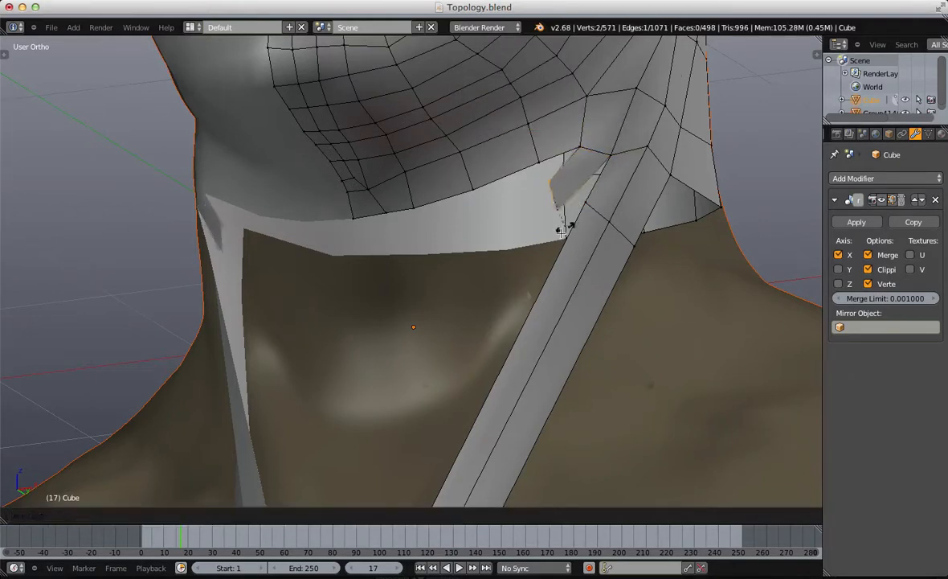
pyautogui.click(536, 166)
pyautogui.press('a')
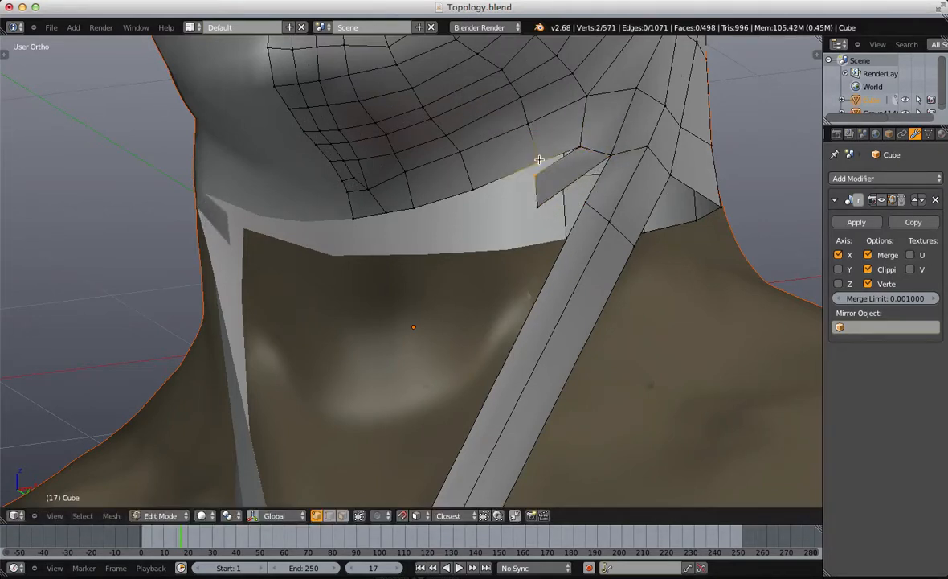
pyautogui.press('w')
pyautogui.click(540, 161)
pyautogui.click(540, 161)
# Step: Try to reposition the merged jaw-edge vertex and the extruded face's free lower vertex
pyautogui.press('g')
pyautogui.click(550, 186)
pyautogui.press('a')
pyautogui.rightClick(549, 201)
pyautogui.press('g')
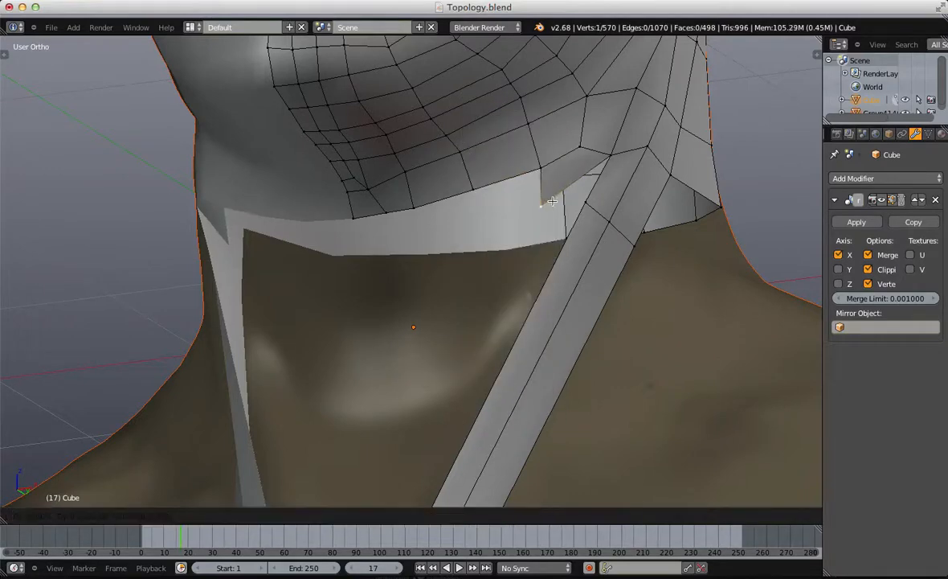
pyautogui.click(556, 212)
# Step: Undo the face extruded beneath the jaw beside the diagonal strip
pyautogui.scroll(-2, 552, 206)
pyautogui.moveTo(536, 210); pyautogui.dragTo(503, 220, button='middle')
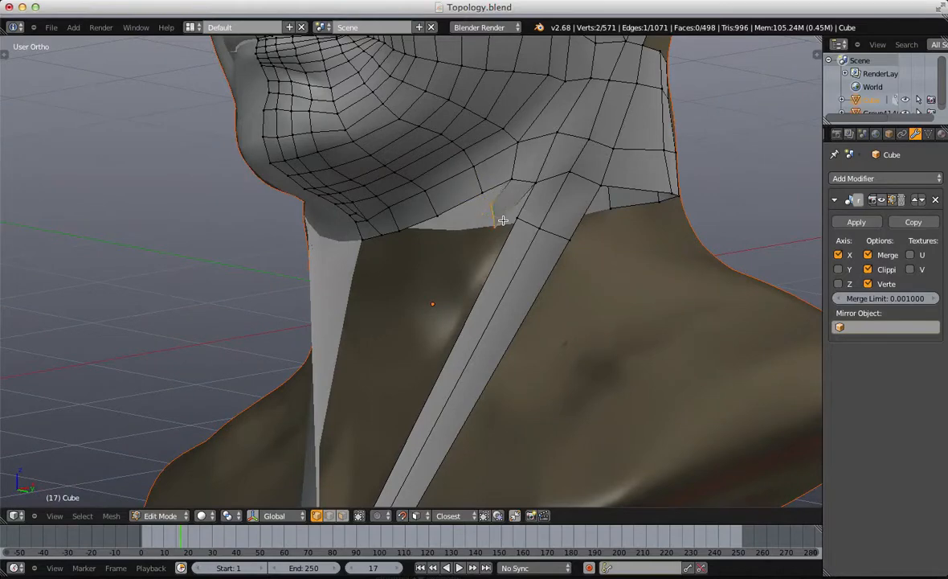
pyautogui.hotkey('ctrl', 'z')
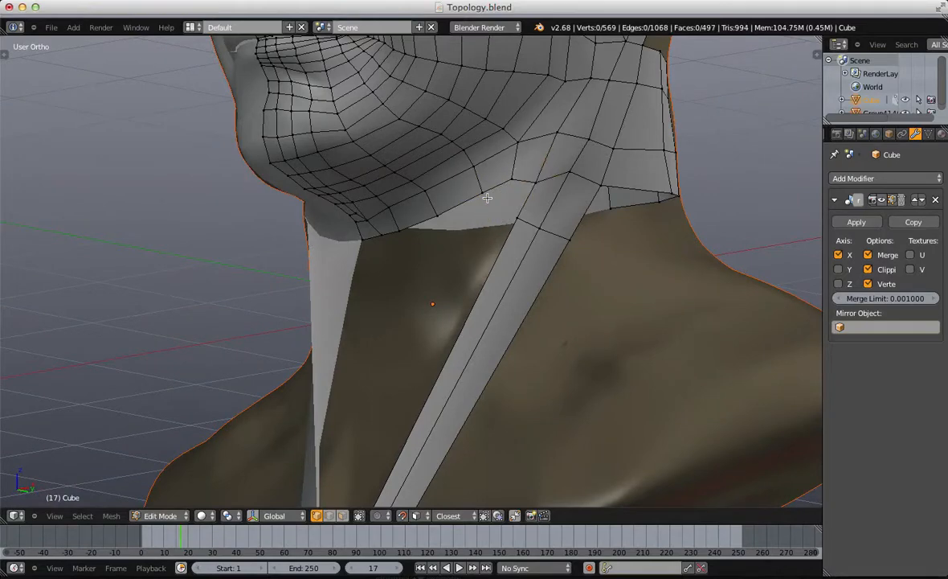
# Step: Extrude the diagonal strip's front edge below the jaw to build two faces beneath the jaw edge toward the chin
pyautogui.moveTo(487, 197); pyautogui.dragTo(495, 199, button='middle')
pyautogui.moveTo(517, 235); pyautogui.dragTo(465, 217, button='middle')
pyautogui.keyDown('ctrl'); pyautogui.click(531, 203); pyautogui.keyUp('ctrl')
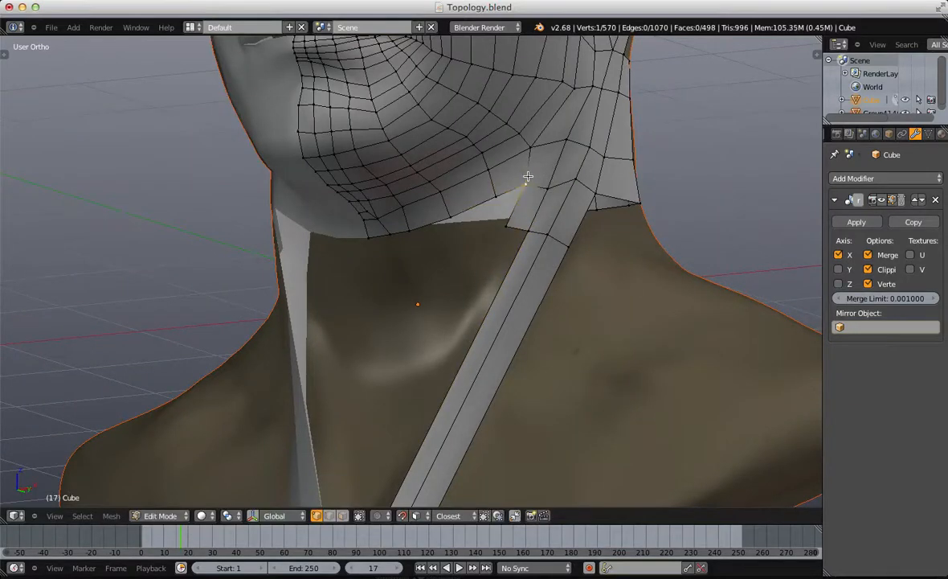
pyautogui.keyDown('ctrl'); pyautogui.click(500, 198); pyautogui.keyUp('ctrl')
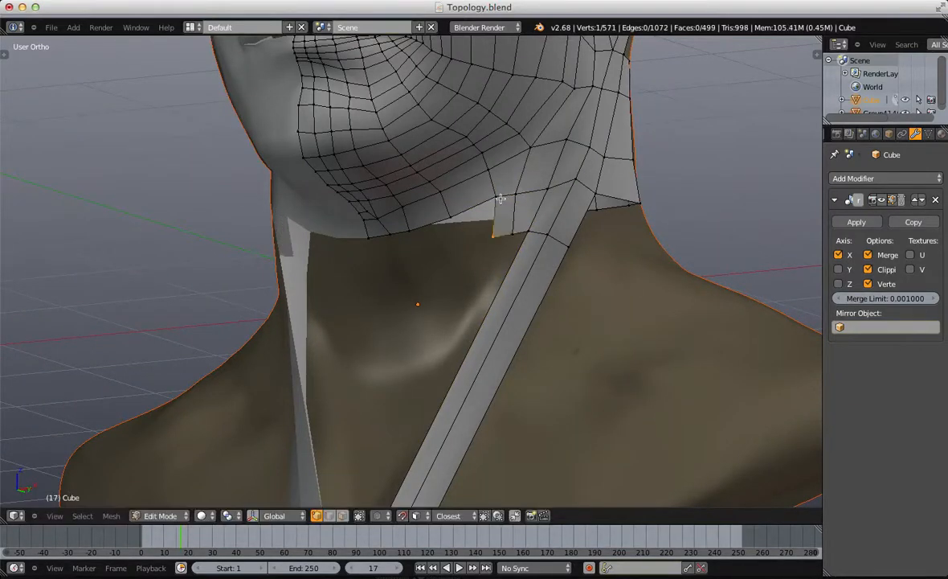
# Step: Fill a face beneath the jaw edge in front of the diagonal strip and lower the jaw vertex above it slightly
pyautogui.moveTo(408, 241); pyautogui.dragTo(422, 207, button='middle')
pyautogui.keyDown('ctrl'); pyautogui.click(486, 242); pyautogui.keyUp('ctrl')
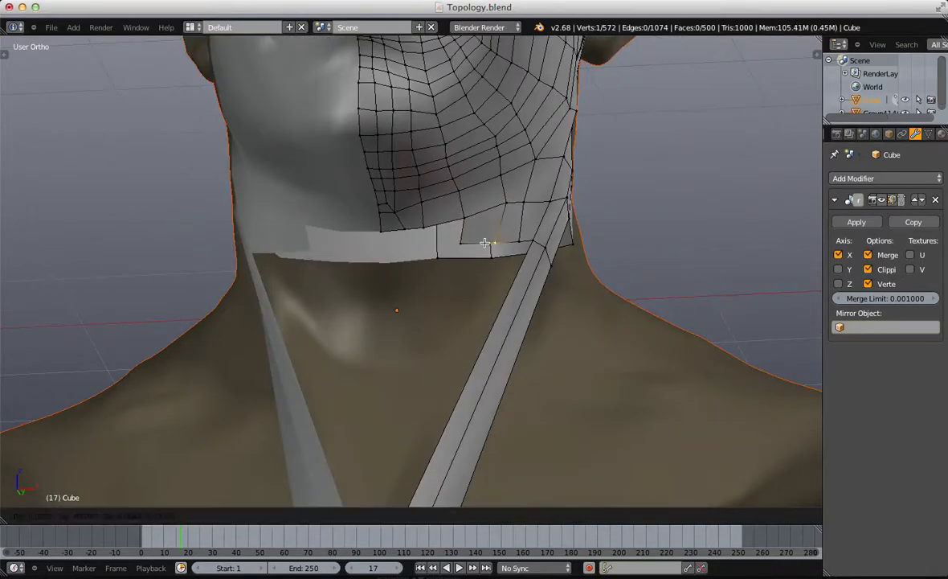
pyautogui.press('a')
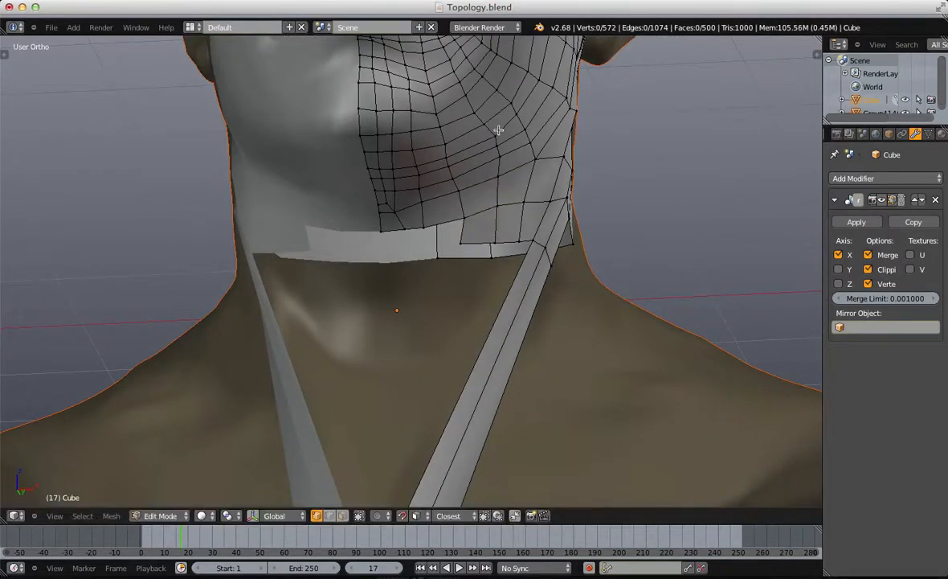
pyautogui.moveTo(502, 150); pyautogui.dragTo(500, 165, button='right')
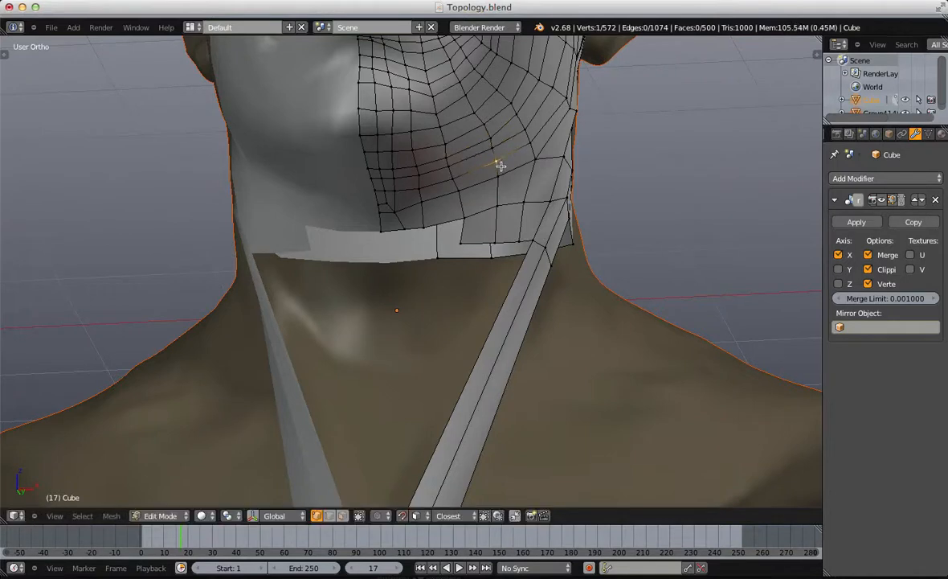
# Step: Continue filling faces in the row beneath the jaw edge up to the mirror centreline under the chin
pyautogui.rightClick(473, 240)
pyautogui.press('f')
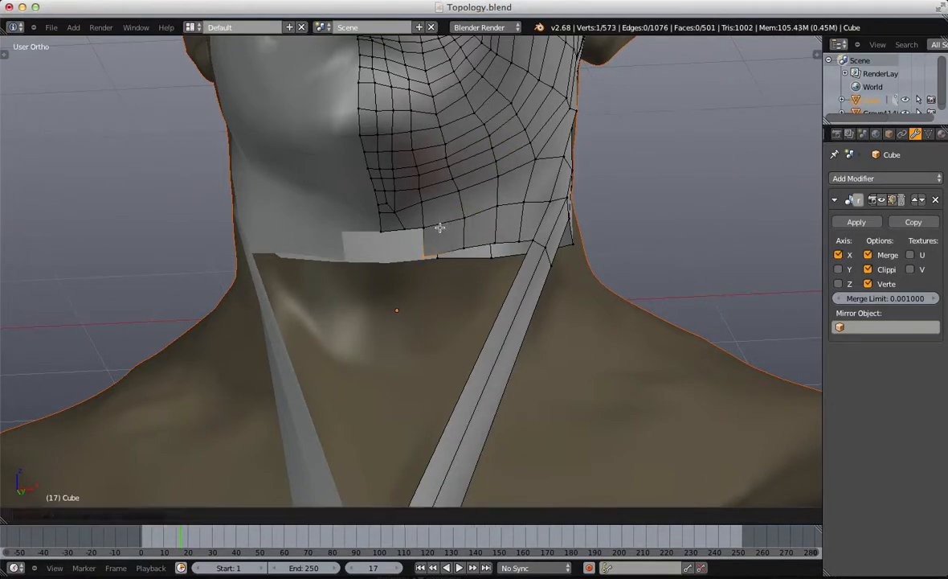
pyautogui.press('f')
pyautogui.press('f')
pyautogui.hotkey('ctrl', 'z')
pyautogui.press('f')
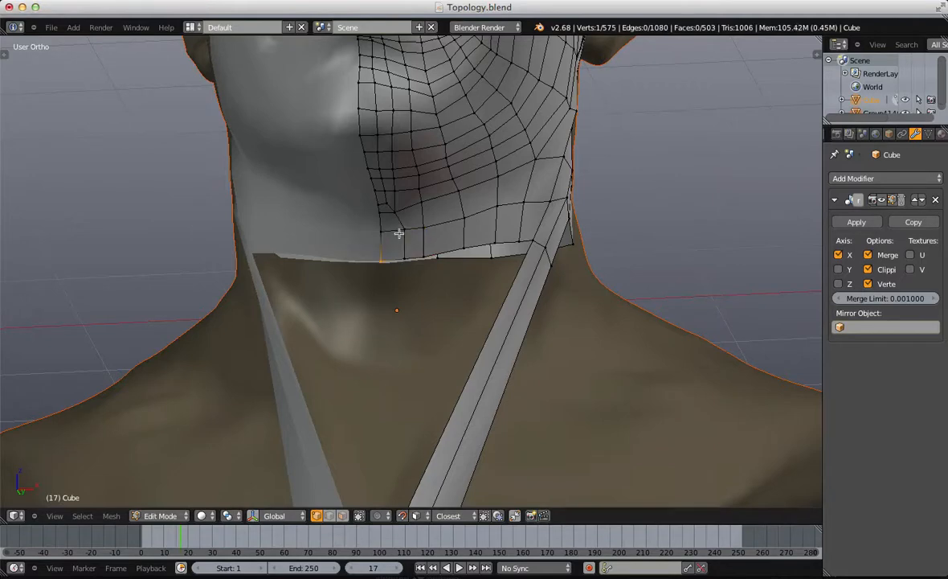
# Step: Reposition the lower vertices of the new face row beneath the chin so the row follows the neck surface
pyautogui.press('a')
pyautogui.press('b')
pyautogui.moveTo(344, 247); pyautogui.dragTo(445, 275)
pyautogui.moveTo(443, 274); pyautogui.dragTo(427, 281, button='middle')
pyautogui.press('a')
pyautogui.press('b')
pyautogui.moveTo(367, 256); pyautogui.dragTo(463, 300)
pyautogui.keyDown('shift'); pyautogui.rightClick(464, 258); pyautogui.keyUp('shift')
pyautogui.press('g')
pyautogui.rightClick(463, 256)
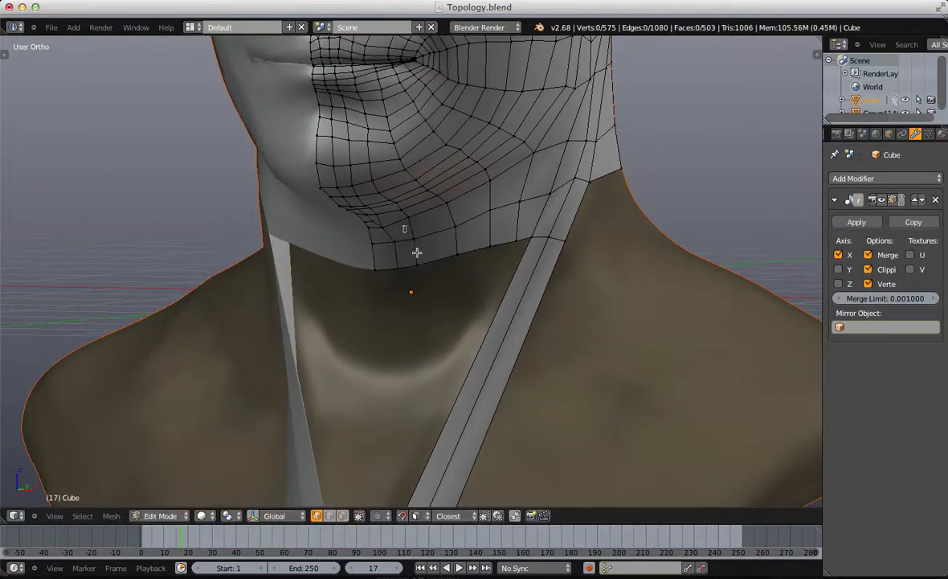
pyautogui.moveTo(417, 253); pyautogui.dragTo(429, 275)
pyautogui.press('g')
pyautogui.click(436, 271)
# Step: Move the cross edge of the diagonal strip below the jaw corner slightly up and back along the neck
pyautogui.press('a')
pyautogui.press('b')
pyautogui.moveTo(461, 209); pyautogui.dragTo(488, 199)
pyautogui.moveTo(487, 205); pyautogui.dragTo(507, 252, button='middle')
pyautogui.press('b')
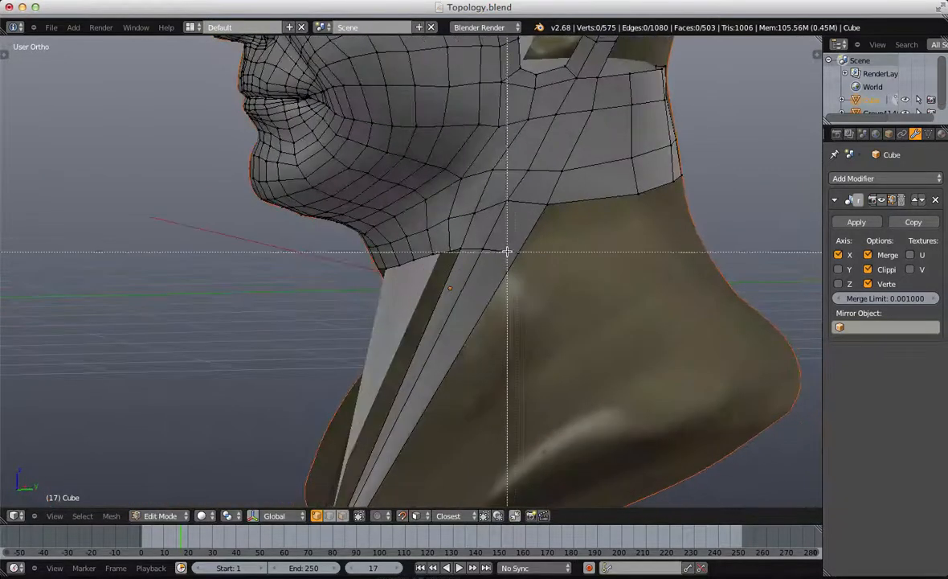
pyautogui.moveTo(528, 267); pyautogui.dragTo(494, 240)
pyautogui.press('g')
pyautogui.click(550, 253)
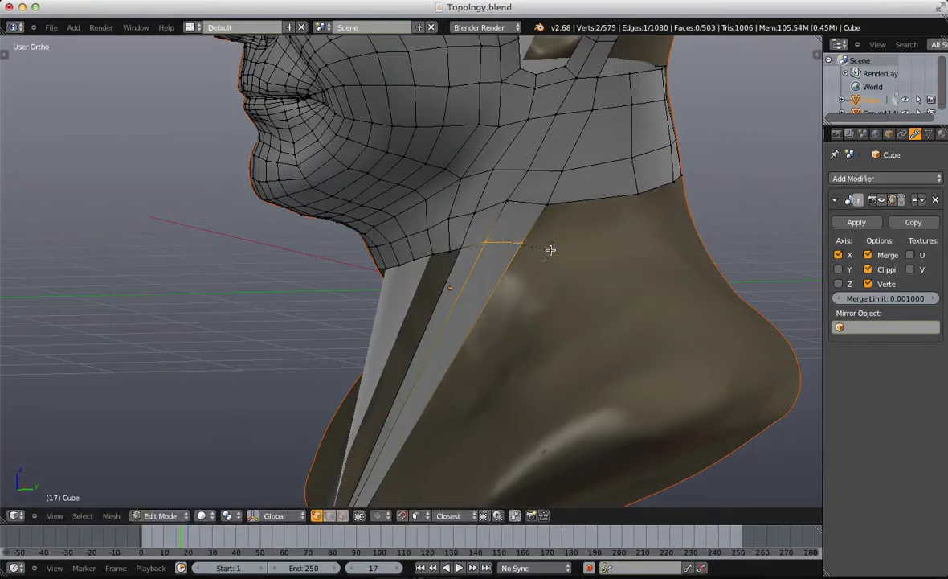
# Step: Fill two faces behind the diagonal strip along the lower edge of the neck band
pyautogui.press('a')
pyautogui.rightClick(553, 204)
pyautogui.press('f')
# Step: Add a vertical edge loop through the neck band behind the ear opening and slide it into place
pyautogui.moveTo(539, 248); pyautogui.dragTo(522, 215, button='middle')
pyautogui.scroll(-3, 567, 220)
pyautogui.hotkey('ctrl', 'r')
pyautogui.click(509, 226)
pyautogui.click(509, 226)
pyautogui.press('a')
pyautogui.hotkey('shift', 'v')
pyautogui.click(527, 193)
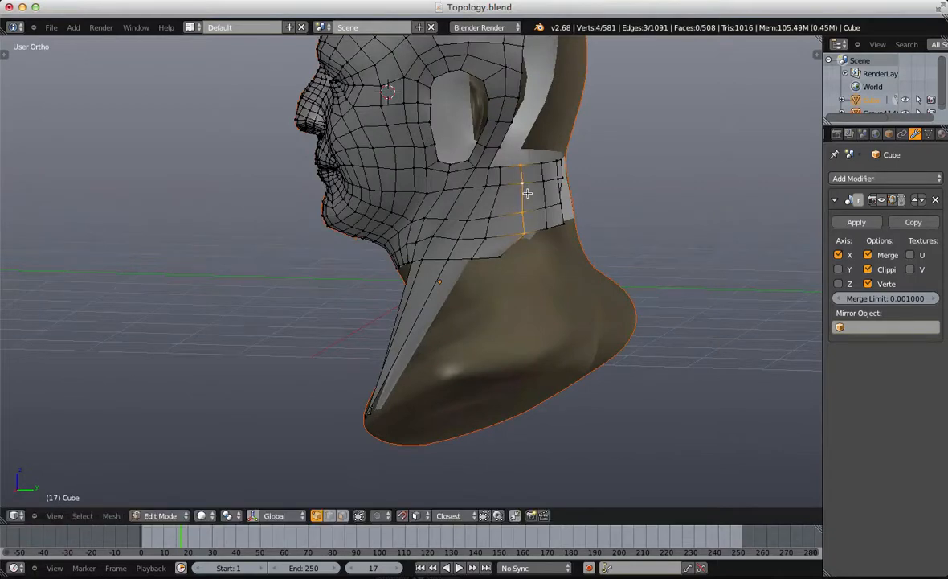
# Step: Slide the free lower vertex behind the diagonal strip to even out the neck band's new bottom row
pyautogui.rightClick(504, 255)
pyautogui.hotkey('shift', 'v')
pyautogui.click(529, 261)
pyautogui.moveTo(529, 262); pyautogui.dragTo(525, 277, button='middle')
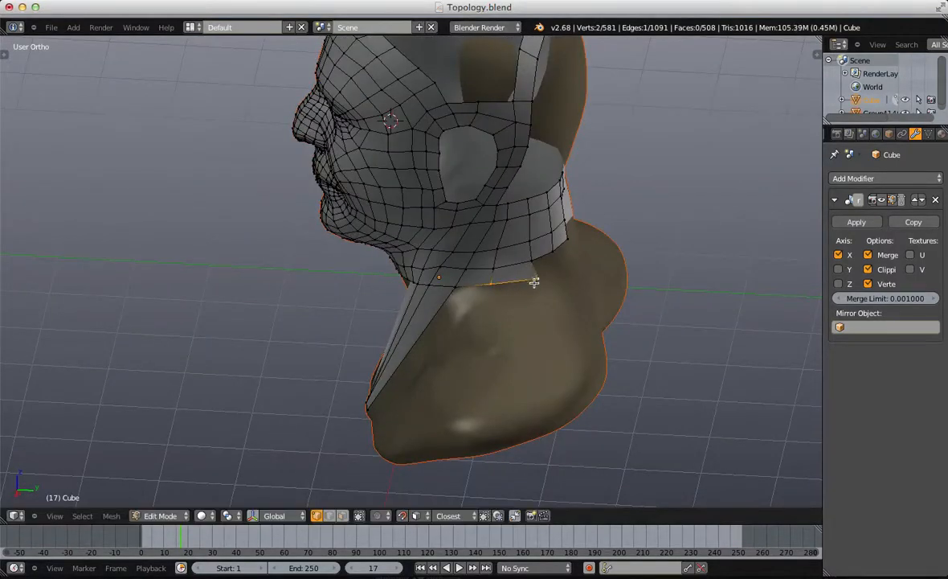
pyautogui.press('a')
# Step: Fill the remaining faces of the neck band's bottom row around to the mirror centreline at the back
pyautogui.moveTo(561, 284); pyautogui.dragTo(447, 245, button='middle')
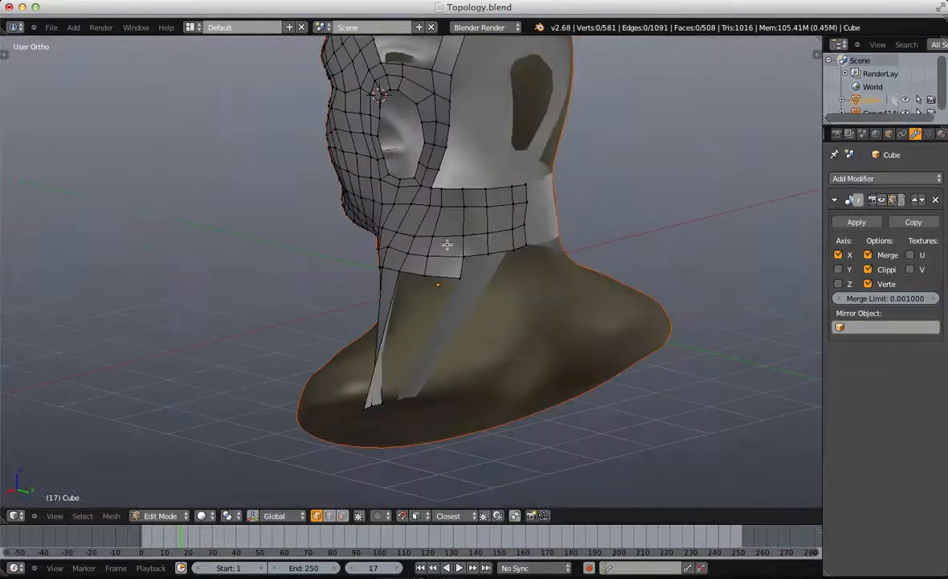
pyautogui.moveTo(542, 257); pyautogui.dragTo(471, 258, button='middle')
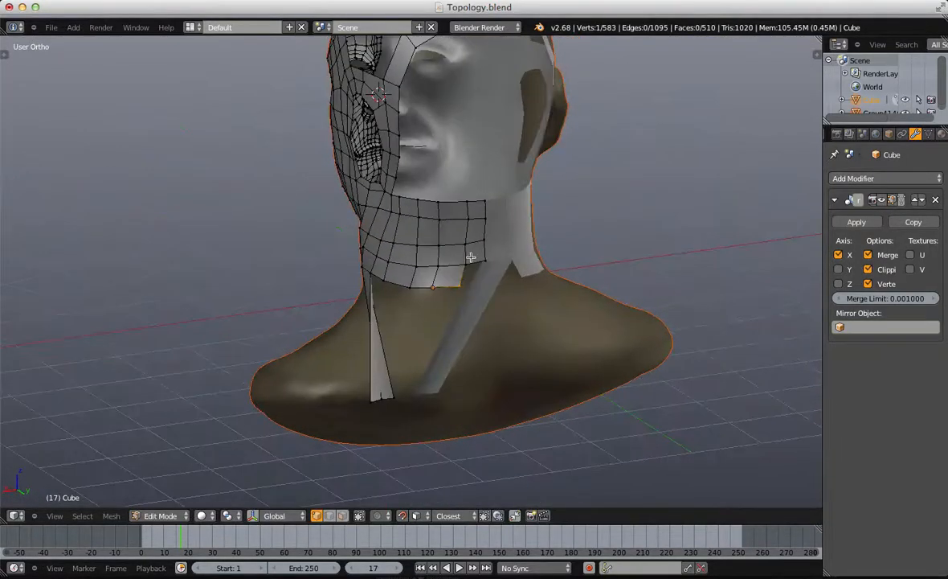
pyautogui.press('g')
pyautogui.click(512, 286)
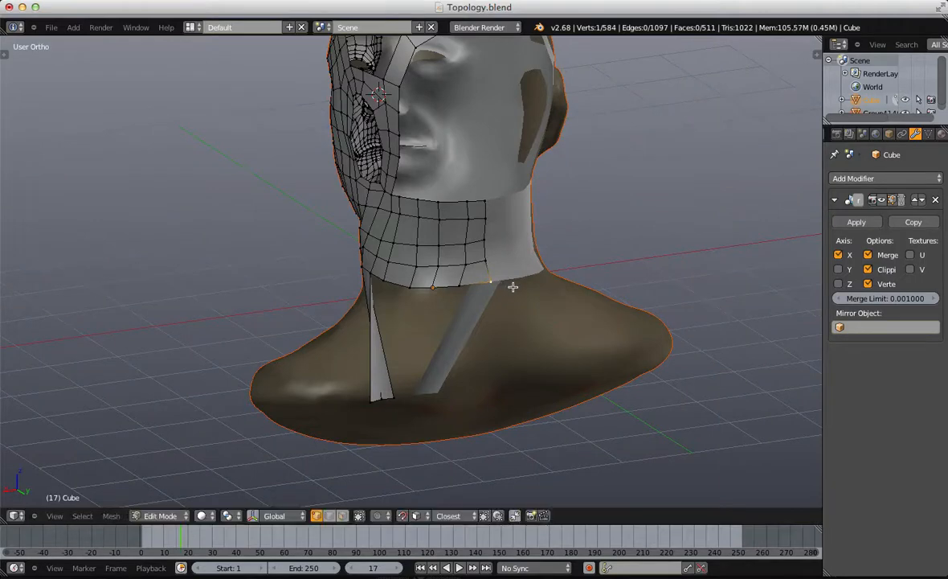
pyautogui.moveTo(495, 287); pyautogui.dragTo(513, 319, button='middle')
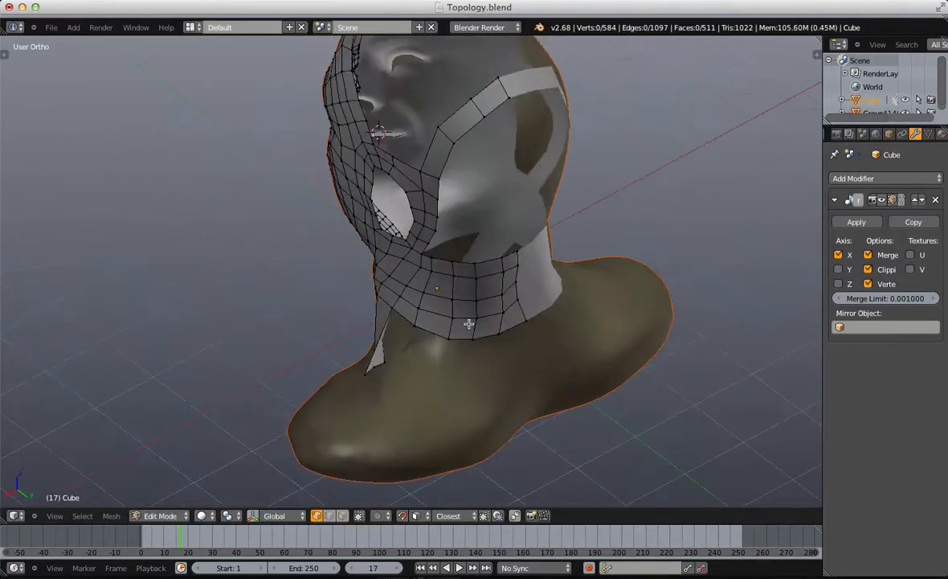
pyautogui.rightClick(451, 341)
pyautogui.keyDown('shift'); pyautogui.rightClick(472, 341); pyautogui.keyUp('shift')
pyautogui.keyDown('shift'); pyautogui.rightClick(500, 336); pyautogui.keyUp('shift')
pyautogui.press('a')
pyautogui.moveTo(438, 334); pyautogui.dragTo(481, 250, button='middle')
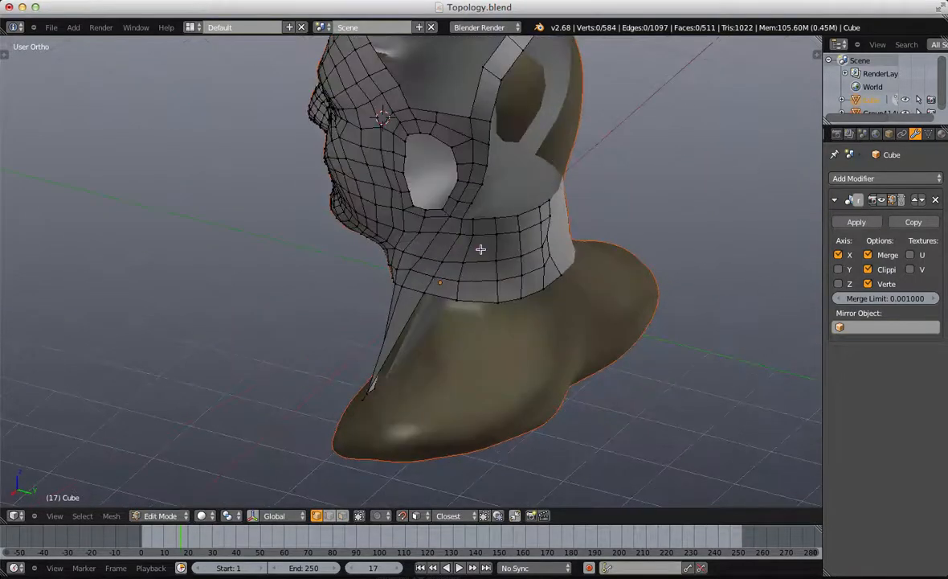
pyautogui.hotkey('ctrl', 'r')
pyautogui.click(481, 250)
pyautogui.rightClick(481, 250)
pyautogui.hotkey('ctrl', 'z')
# Step: Add a vertical edge loop through the neck band below the ear and slide the loop nearer the back to even the spacing
pyautogui.hotkey('ctrl', 'r')
pyautogui.click(481, 268)
pyautogui.rightClick(482, 268)
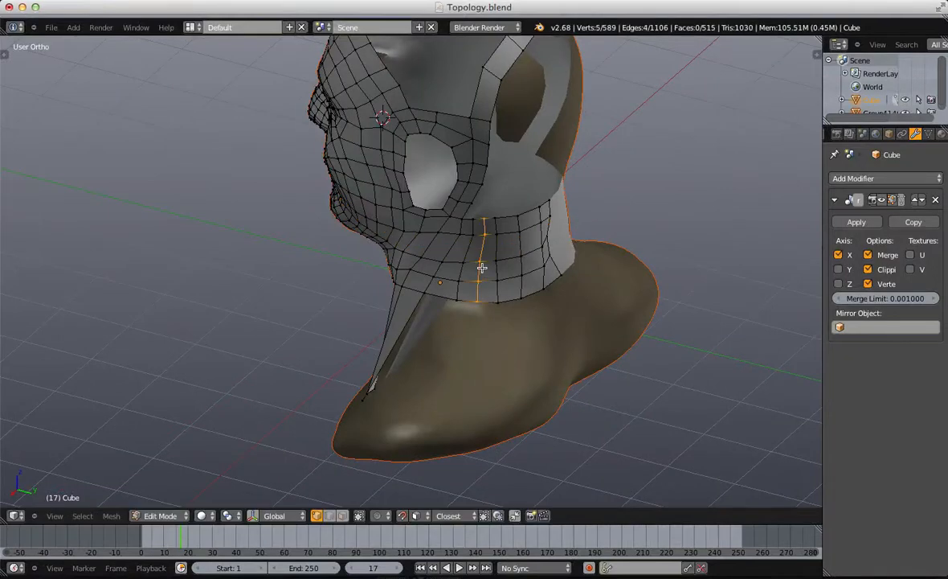
pyautogui.moveTo(500, 257)
pyautogui.mouseDown(button='middle')
pyautogui.moveTo(547, 254)
pyautogui.moveTo(454, 244)
pyautogui.moveTo(485, 246)
pyautogui.mouseUp(button='middle')
pyautogui.click(492, 246)
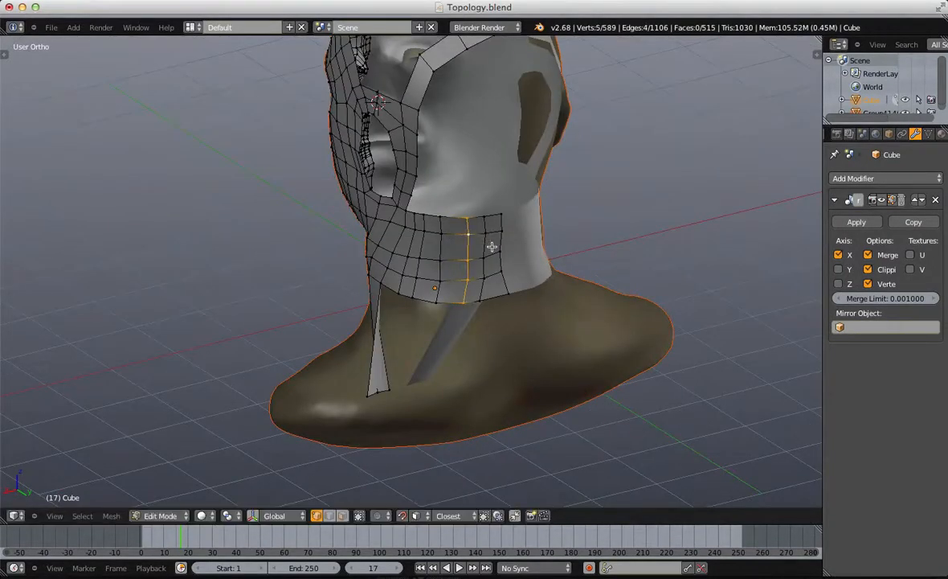
# Step: Raise the bottom vertex of the jaw row beside the front of the diagonal strip
pyautogui.scroll(-5, 474, 298)
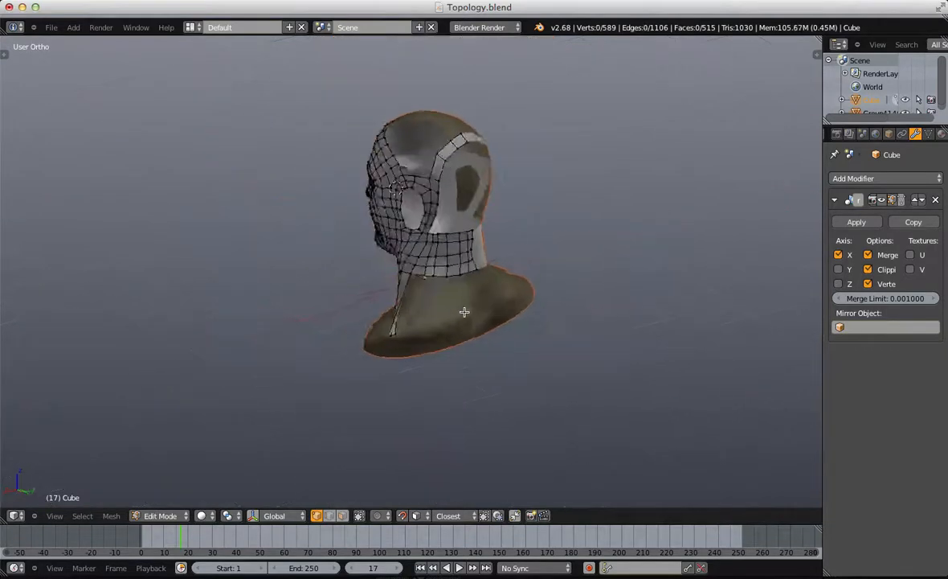
pyautogui.moveTo(463, 314); pyautogui.dragTo(603, 293, button='middle')
pyautogui.scroll(8, 508, 287)
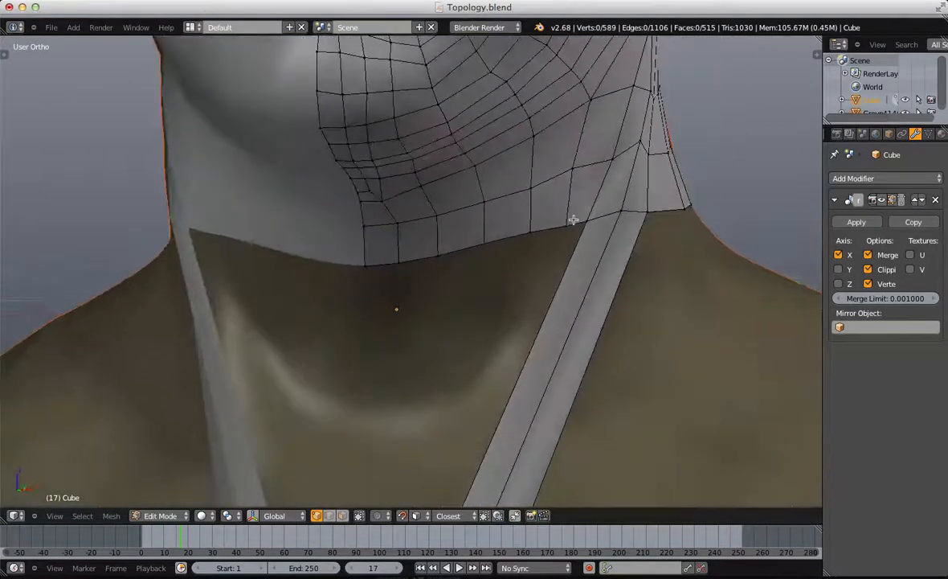
pyautogui.moveTo(573, 221); pyautogui.dragTo(568, 200, button='right')
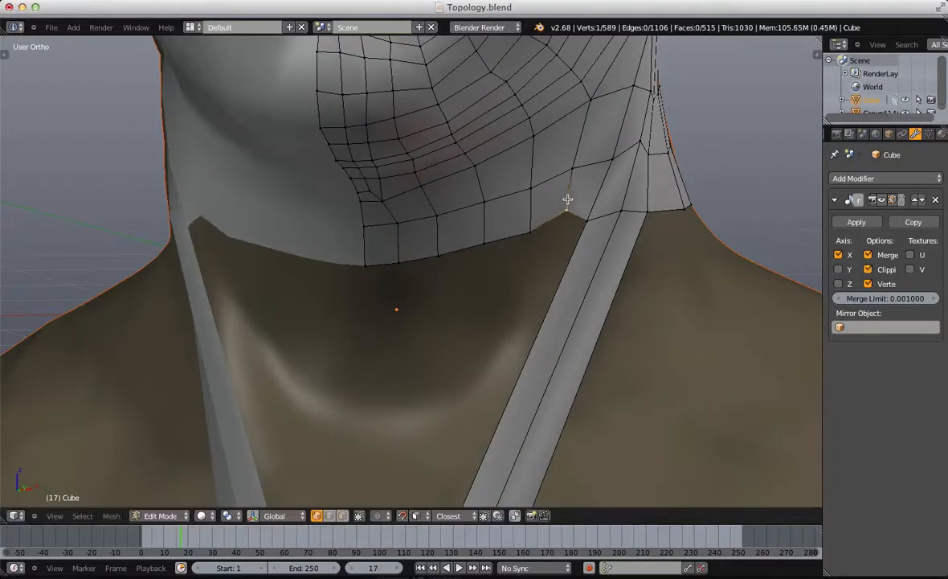
# Step: Cut an edge loop across the diagonal strip just below the jaw and reposition the new cross edge
pyautogui.hotkey('ctrl', 'r')
pyautogui.click(603, 283)
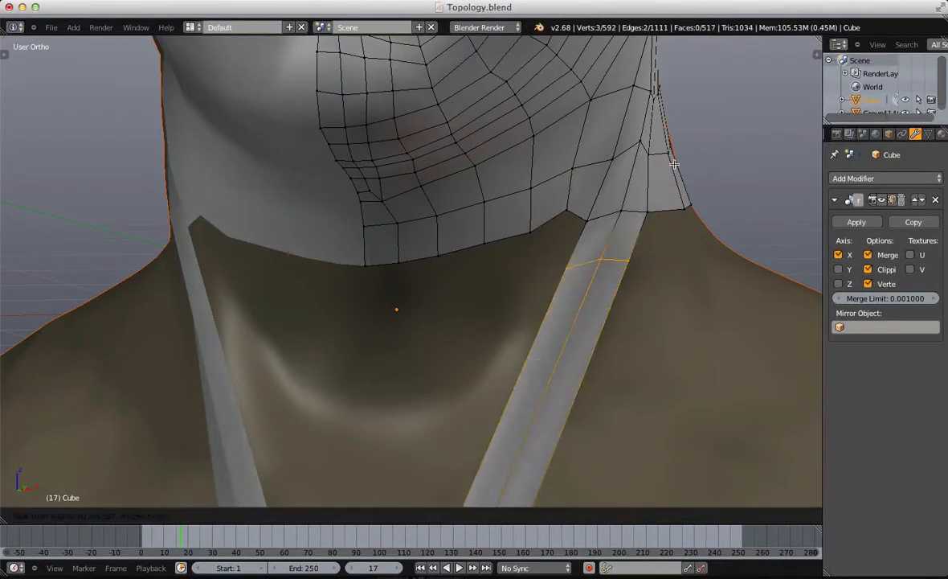
pyautogui.click(674, 171)
pyautogui.press('g')
pyautogui.click(655, 313)
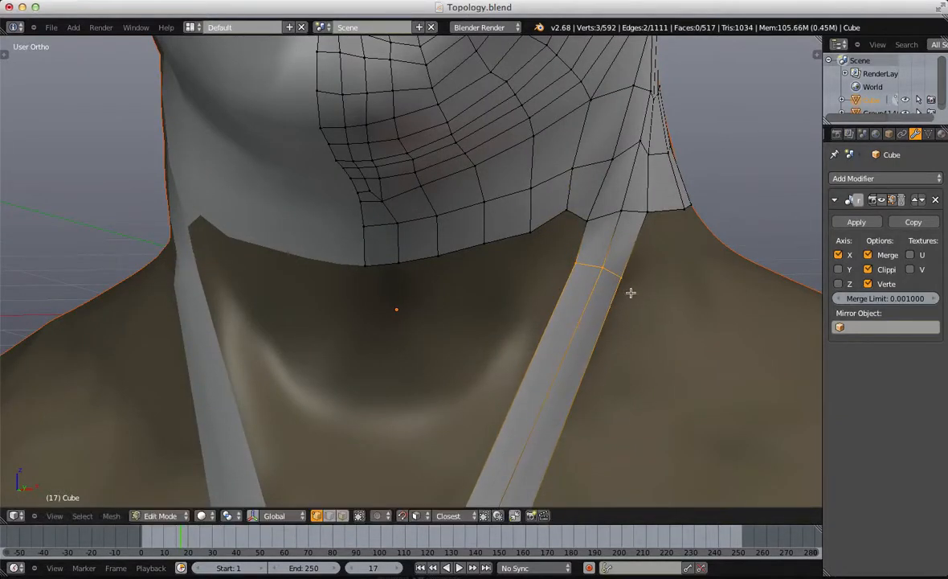
# Step: Extrude the jaw row's bottom edge in front of the diagonal strip into two faces running down the front of the neck
pyautogui.rightClick(573, 218)
pyautogui.press('e')
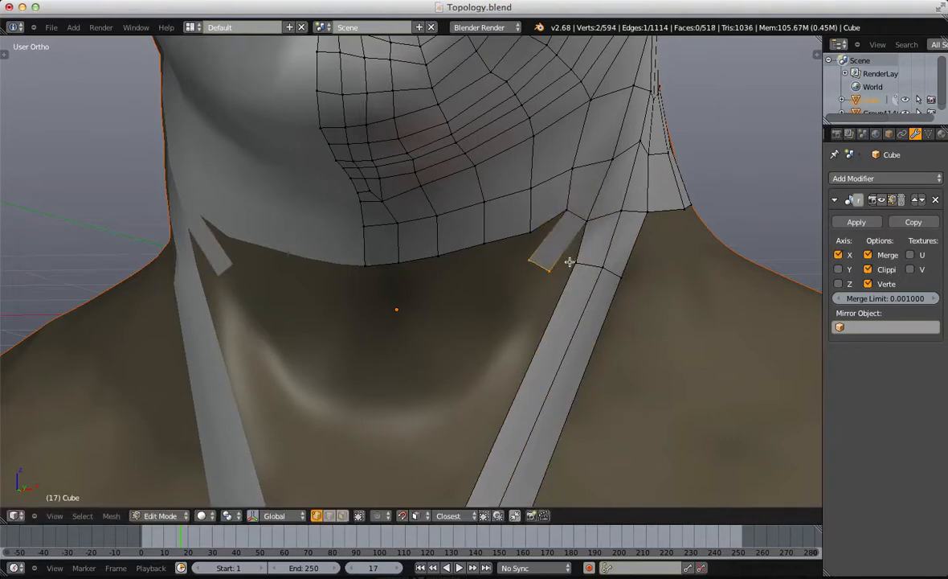
pyautogui.click(556, 272)
pyautogui.moveTo(556, 272); pyautogui.dragTo(560, 315, button='middle')
pyautogui.press('e')
pyautogui.click(575, 309)
# Step: Extrude the new strip's end twice more, rotating it to curve around the throat and meet the mirror centreline
pyautogui.press('e')
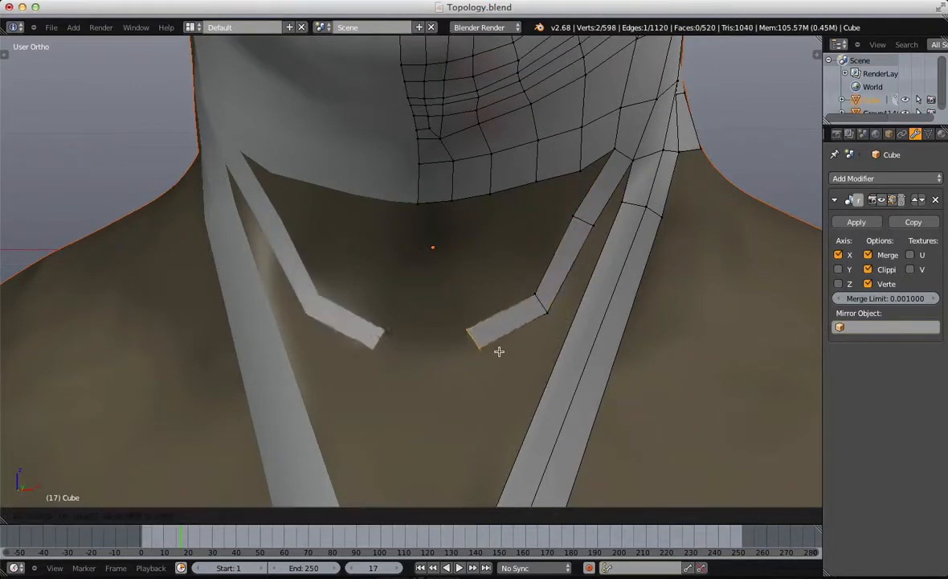
pyautogui.click(494, 362)
pyautogui.press('r')
pyautogui.click(519, 357)
pyautogui.press('e')
pyautogui.click(461, 363)
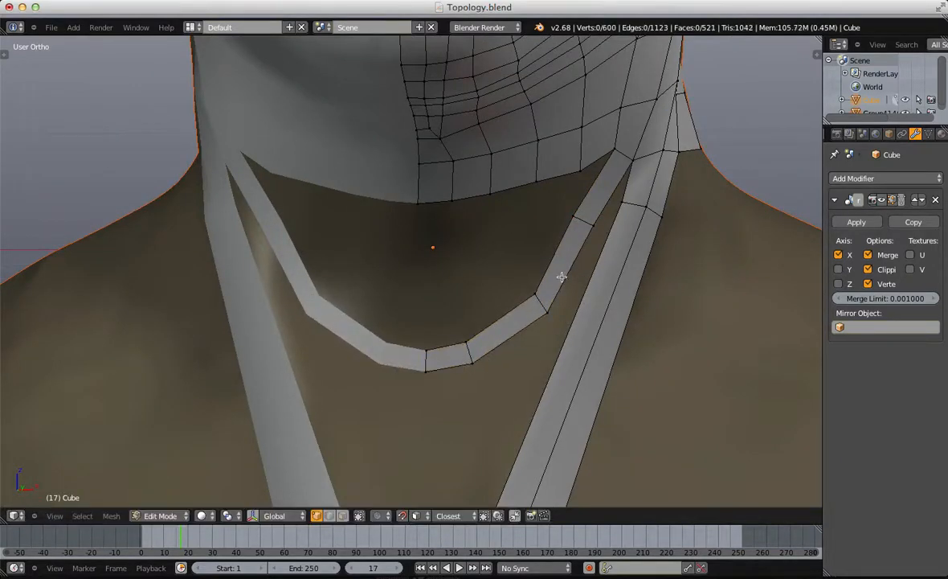
# Step: Shift the curved strip's uppermost cross edge slightly outward and raise the neighbouring jaw-row vertex
pyautogui.moveTo(564, 208); pyautogui.dragTo(603, 231)
pyautogui.press('g')
pyautogui.click(610, 229)
pyautogui.press('a')
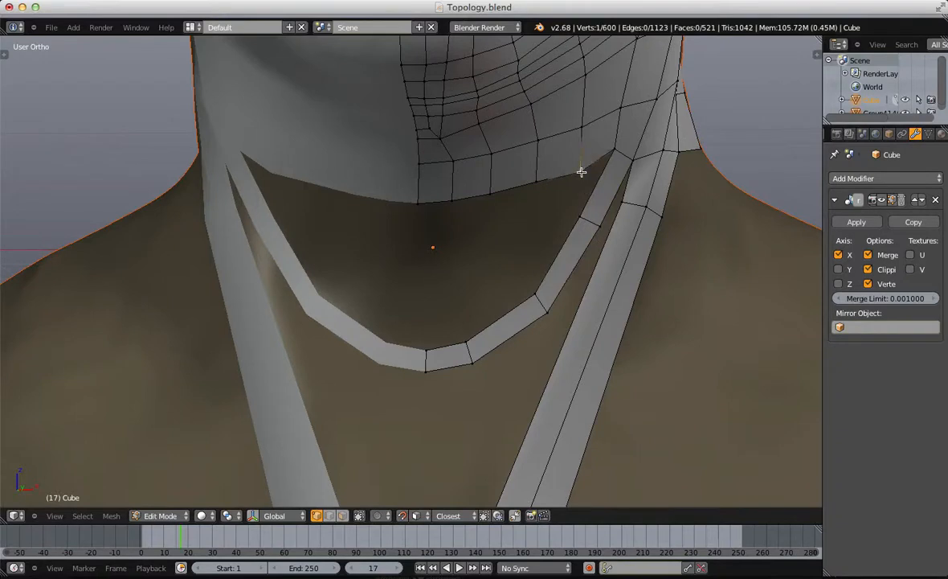
# Step: Bridge the chin edge to the curved throat strip with a face along the centreline and cut it across near its lower end
pyautogui.press('b')
pyautogui.moveTo(388, 188); pyautogui.dragTo(466, 212)
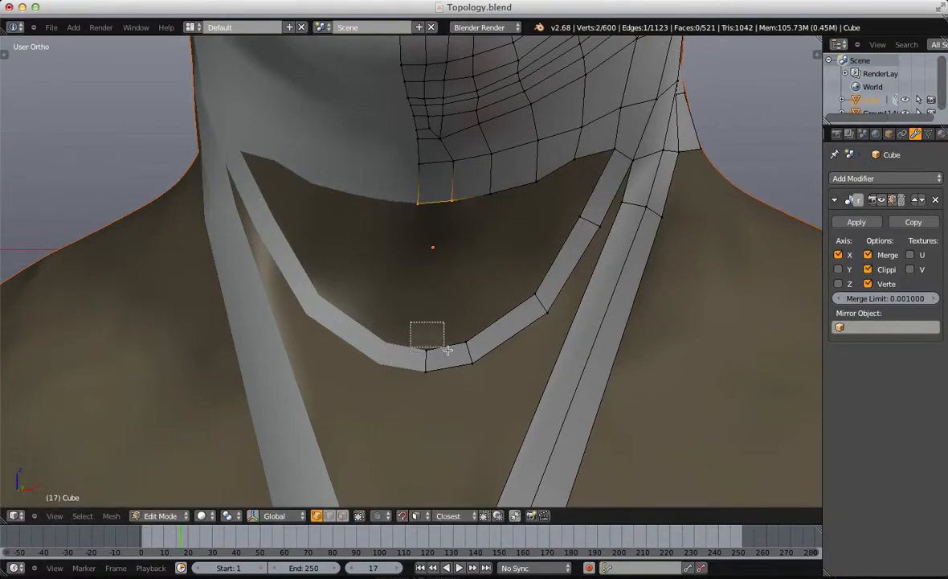
pyautogui.press('f')
pyautogui.press('a')
pyautogui.hotkey('ctrl', 'r')
pyautogui.click(455, 271)
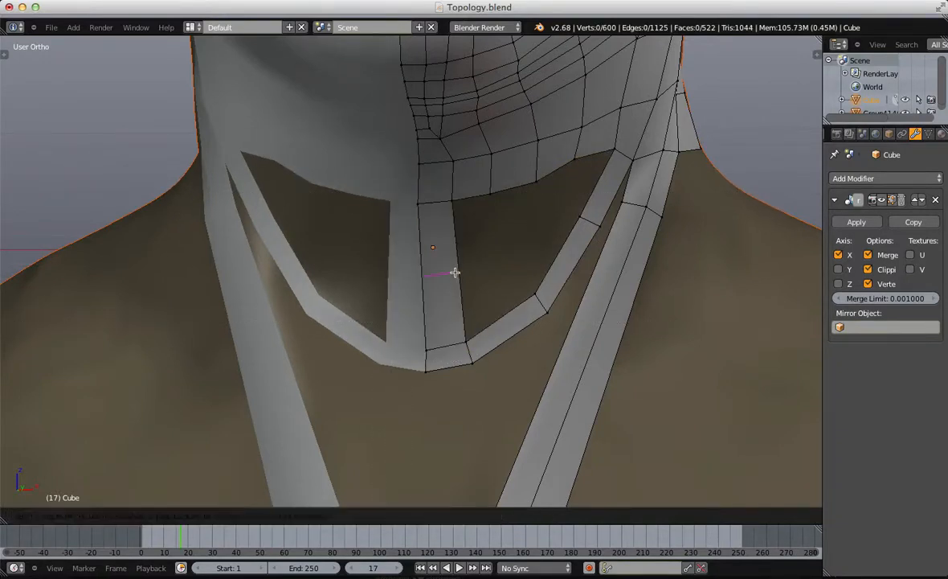
pyautogui.click(462, 317)
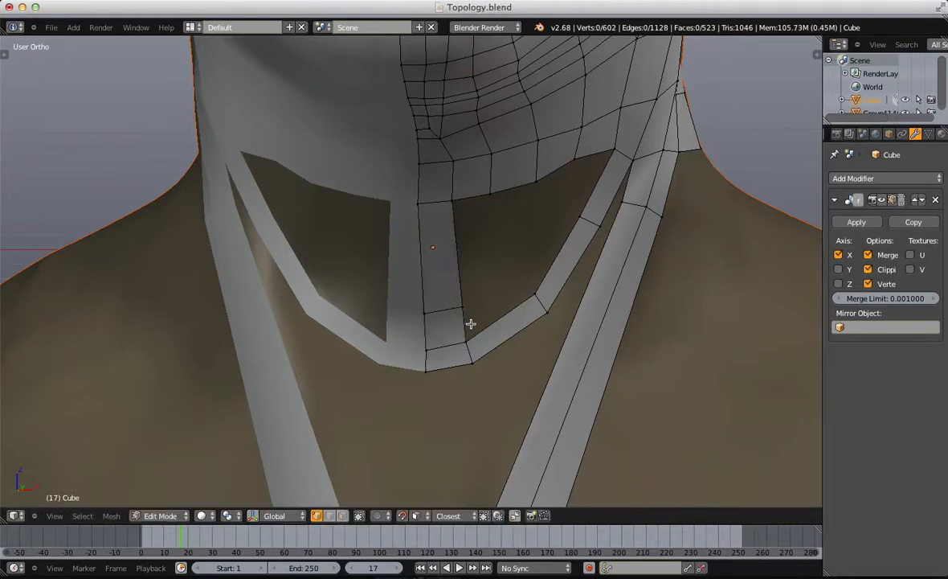
# Step: Cut an edge loop across the curved throat strip between the centreline face and the bend, bulging it outward
pyautogui.hotkey('ctrl', 'r')
pyautogui.click(512, 321)
pyautogui.click(523, 339)
# Step: Extrude the cut's inner vertex upward and fill a face inside the curved strip beside the centreline column
pyautogui.rightClick(509, 330)
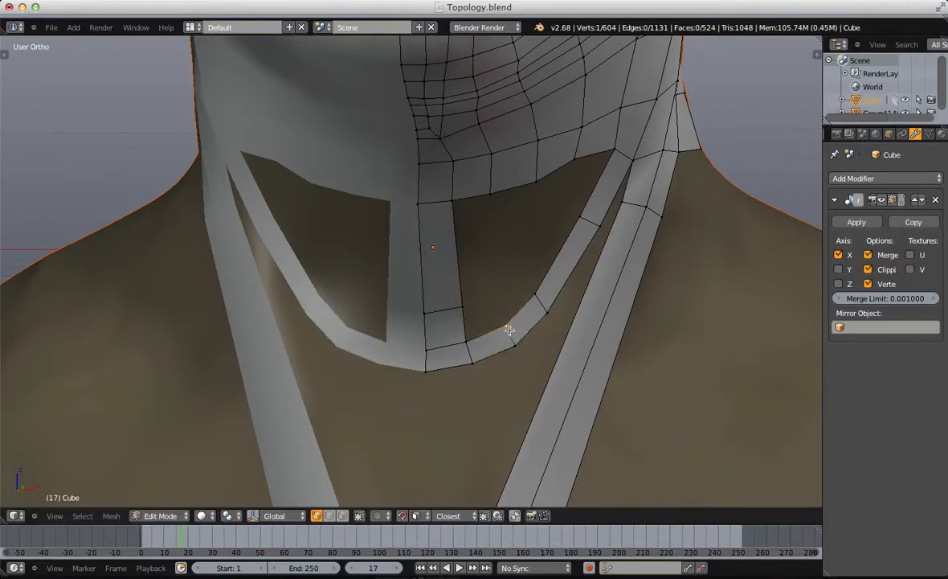
pyautogui.press('e')
pyautogui.click(497, 299)
pyautogui.rightClick(465, 339)
pyautogui.press('f')
pyautogui.press('g')
pyautogui.click(501, 304)
# Step: Continue the inner row of faces along the curved strip up to the jaw row, adjusting each new vertex
pyautogui.rightClick(507, 323)
pyautogui.press('f')
pyautogui.press('g')
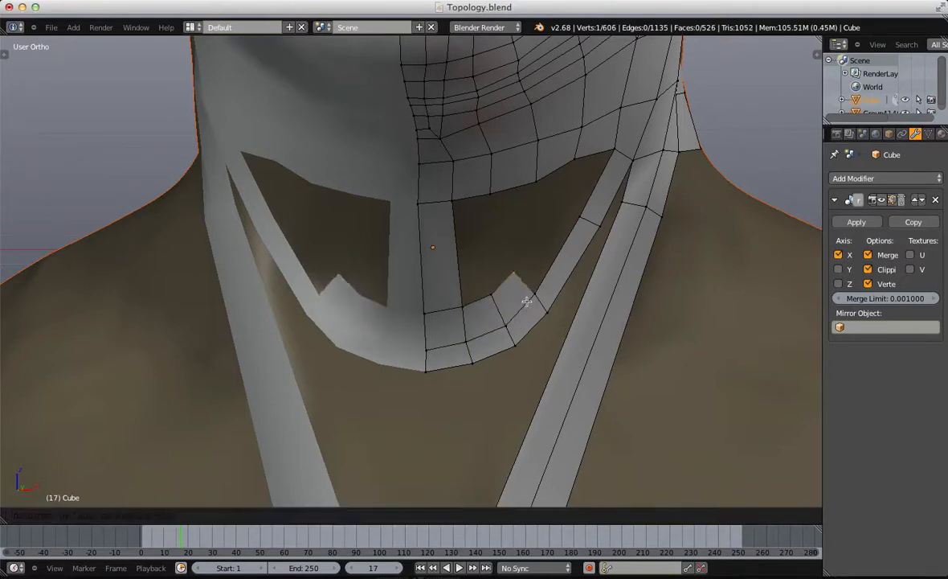
pyautogui.click(530, 296)
pyautogui.press('f')
pyautogui.press('g')
pyautogui.click(573, 213)
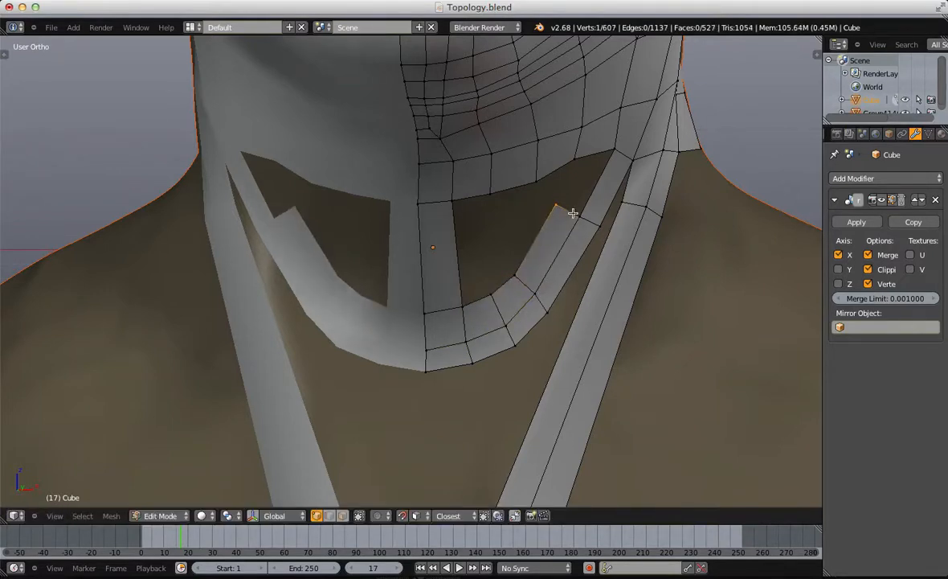
pyautogui.press('f')
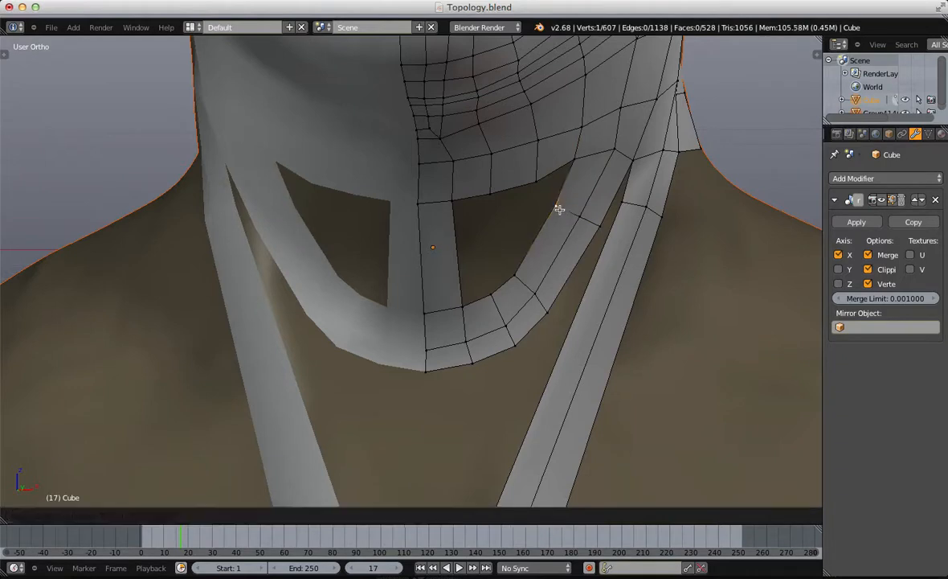
# Step: Fill the next face beneath the jaw row toward the chin and raise its free lower vertex
pyautogui.press('a')
pyautogui.press('f')
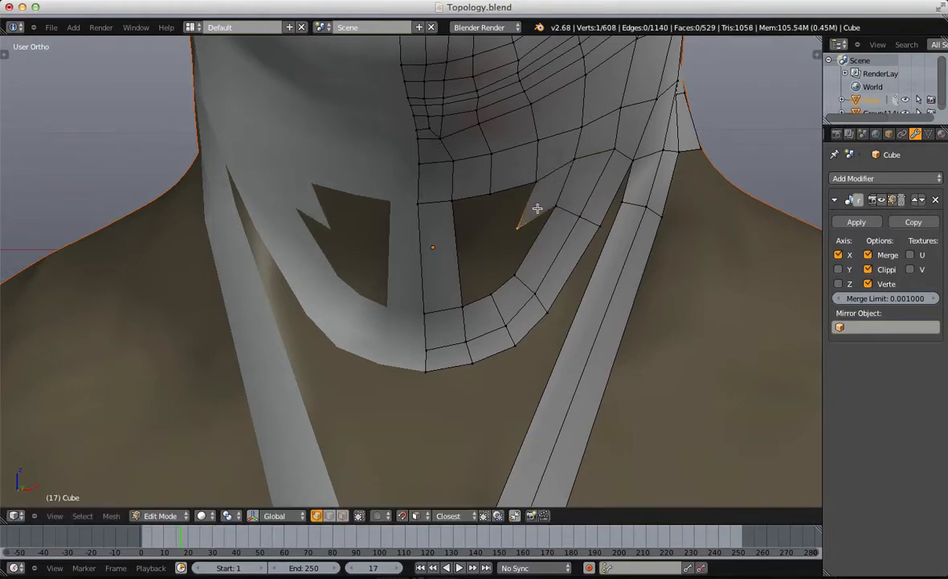
pyautogui.press('g')
pyautogui.click(540, 185)
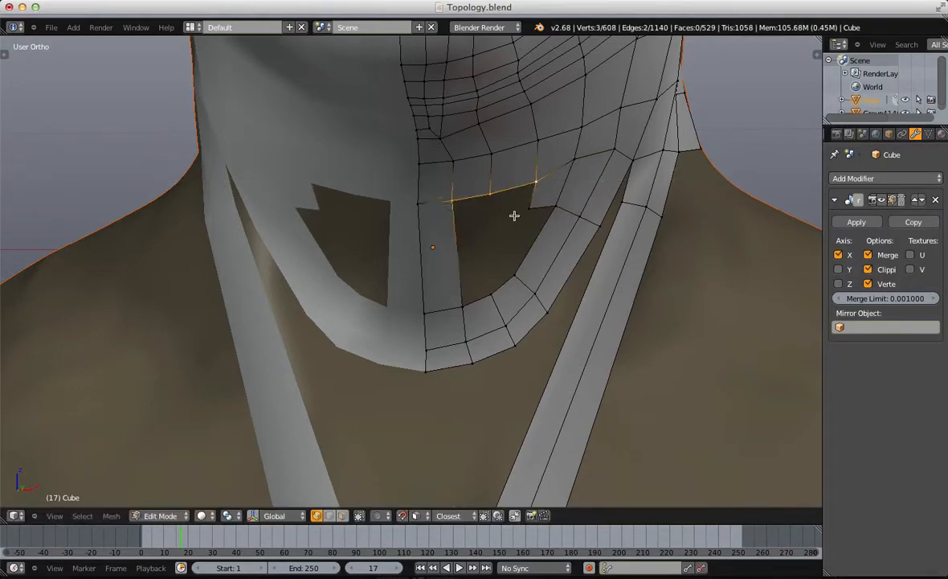
# Step: Fill the remaining faces beneath the jaw row up to the centreline column, cutting a matching edge loop across that column
pyautogui.press('a')
pyautogui.rightClick(536, 169)
pyautogui.press('f')
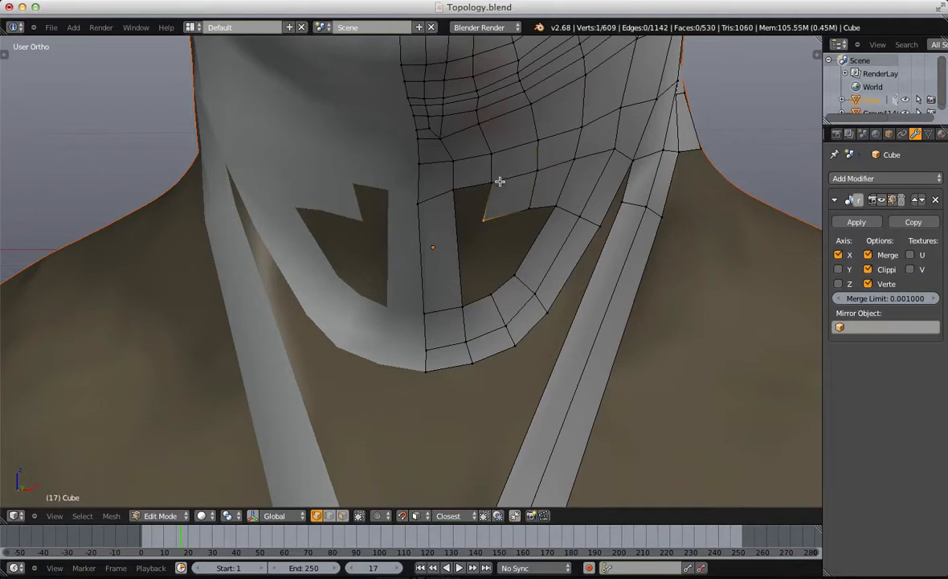
pyautogui.press('a')
pyautogui.hotkey('ctrl', 'r')
pyautogui.click(459, 231)
pyautogui.click(456, 200)
pyautogui.press('a')
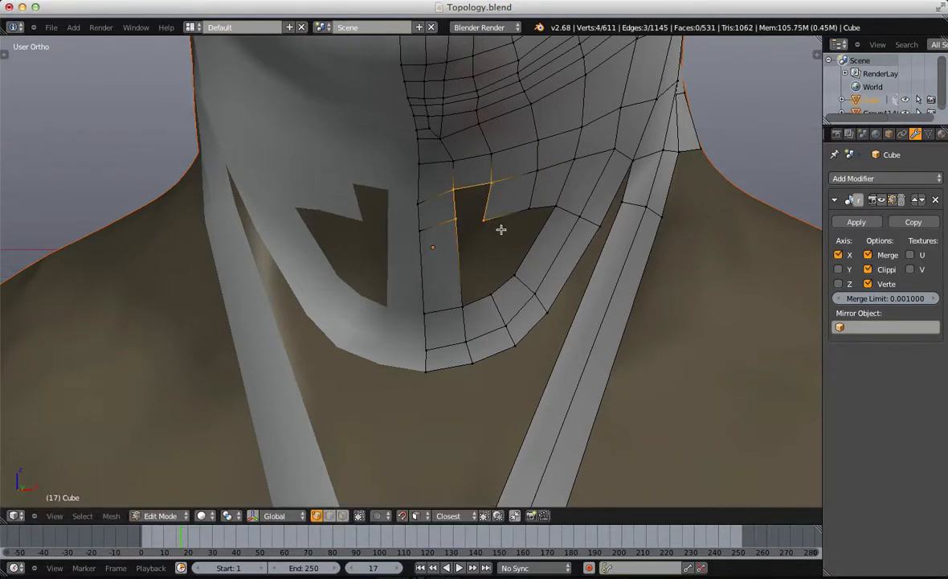
pyautogui.press('f')
pyautogui.press('a')
# Step: Lower and rotate the centreline column's new cross edge to follow the lower edge of the filled row
pyautogui.moveTo(474, 242); pyautogui.dragTo(474, 242)
pyautogui.press('g')
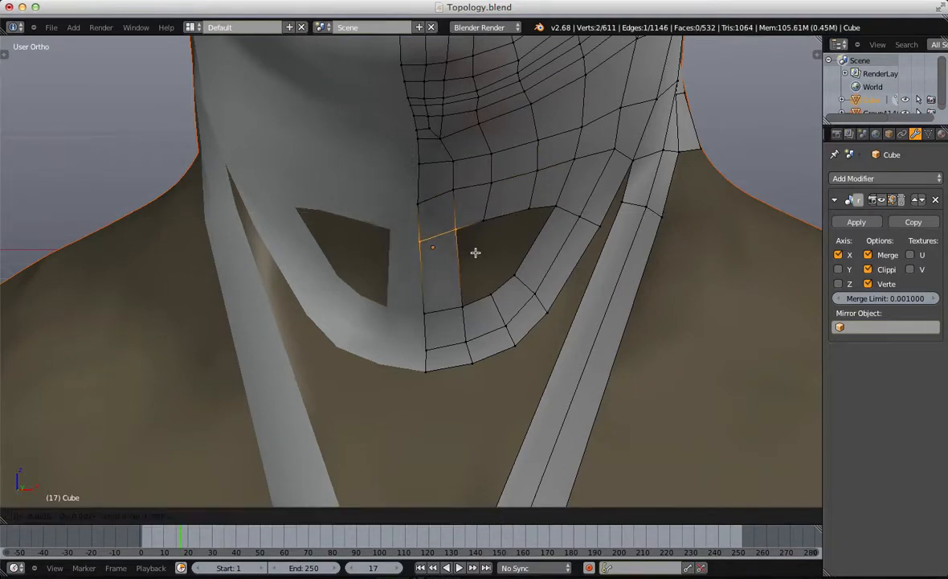
pyautogui.click(474, 252)
pyautogui.press('r')
pyautogui.click(474, 258)
pyautogui.press('a')
pyautogui.moveTo(537, 222); pyautogui.dragTo(538, 224)
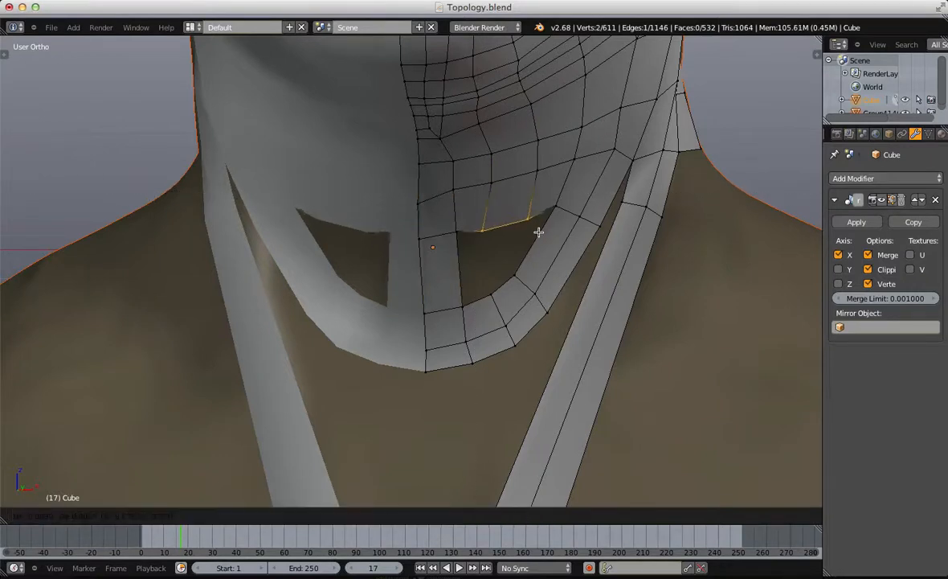
# Step: Cut two edge loops across the lower centreline column and adjust the spacing between them
pyautogui.hotkey('ctrl', 'r')
pyautogui.click(464, 271)
pyautogui.click(464, 271)
pyautogui.press('a')
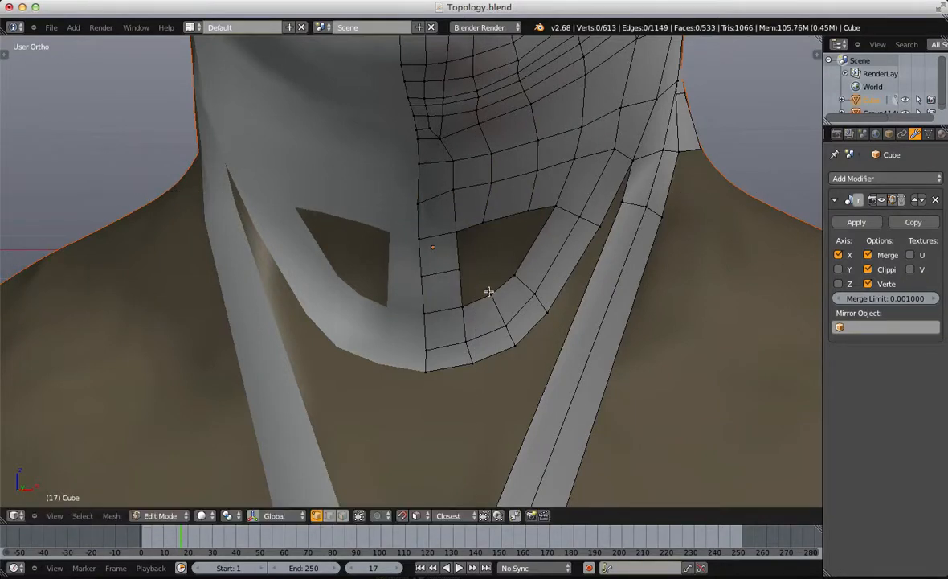
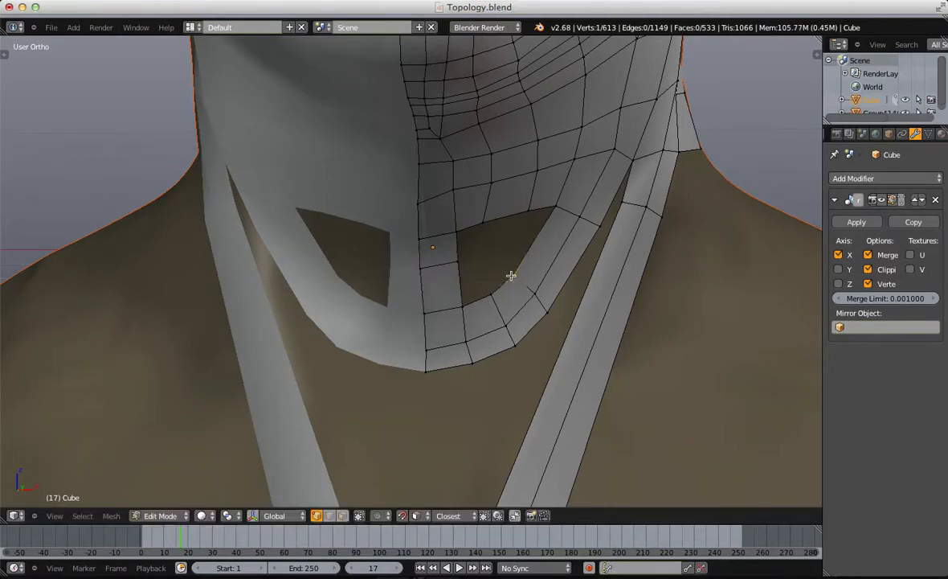
pyautogui.press('e')
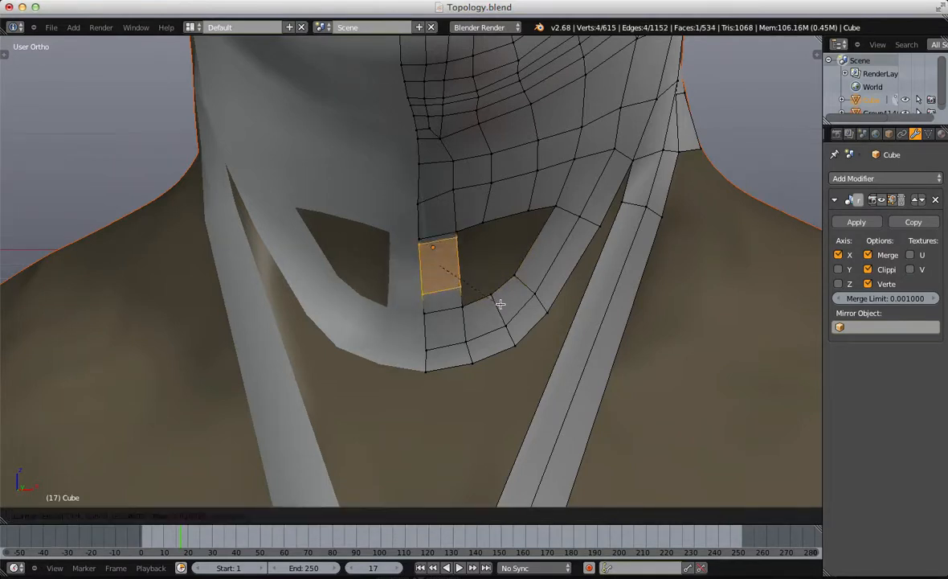
pyautogui.click(485, 289)
# Step: Bridge the centreline column to the curved strip with a face, cut it across the middle and raise the cut
pyautogui.rightClick(519, 274)
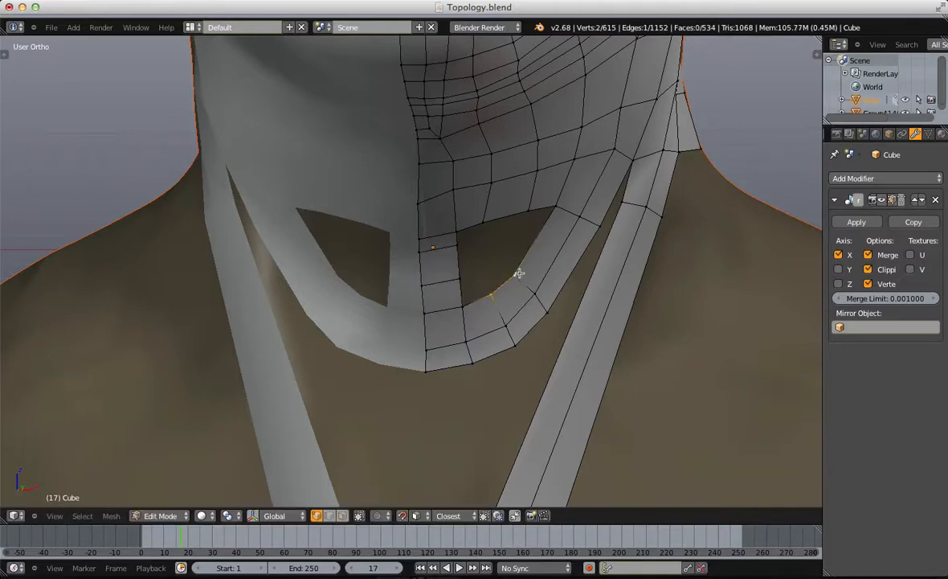
pyautogui.press('f')
pyautogui.press('a')
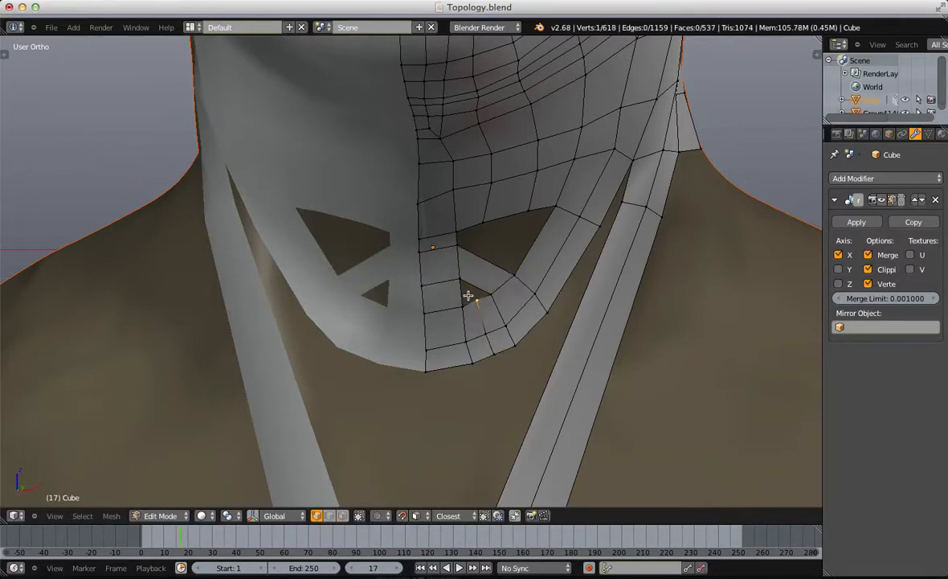
pyautogui.keyDown('alt'); pyautogui.rightClick(486, 326); pyautogui.keyUp('alt')
pyautogui.scroll(3, 487, 326)
pyautogui.hotkey('ctrl', 'r')
pyautogui.doubleClick(539, 255)
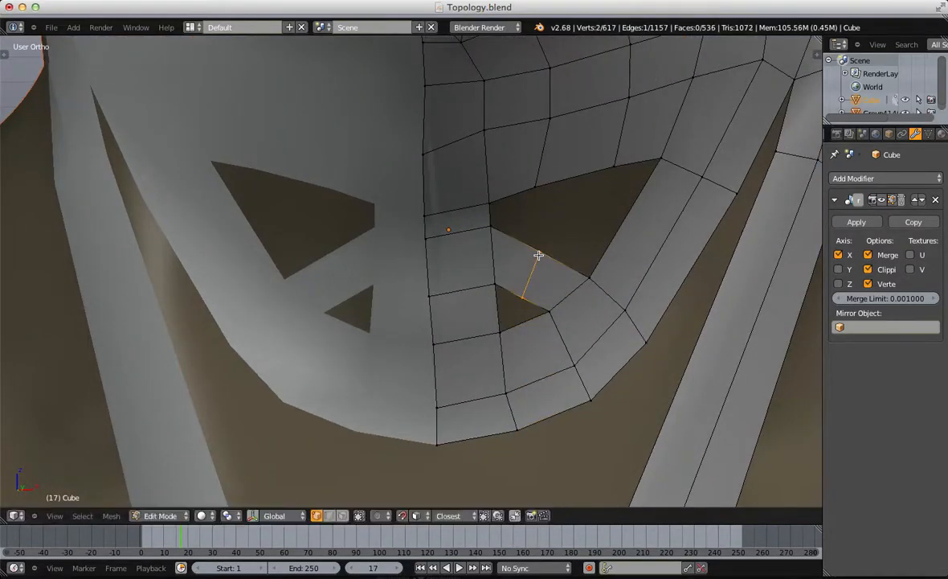
pyautogui.press('g')
pyautogui.click(540, 241)
# Step: Lower the centreline cross edge at the bridge's upper corner and fill the small hole below the bridge
pyautogui.press('a')
pyautogui.press('b')
pyautogui.rightClick(437, 229)
pyautogui.rightClick(429, 234)
pyautogui.keyDown('shift'); pyautogui.rightClick(488, 227); pyautogui.keyUp('shift')
pyautogui.press('g')
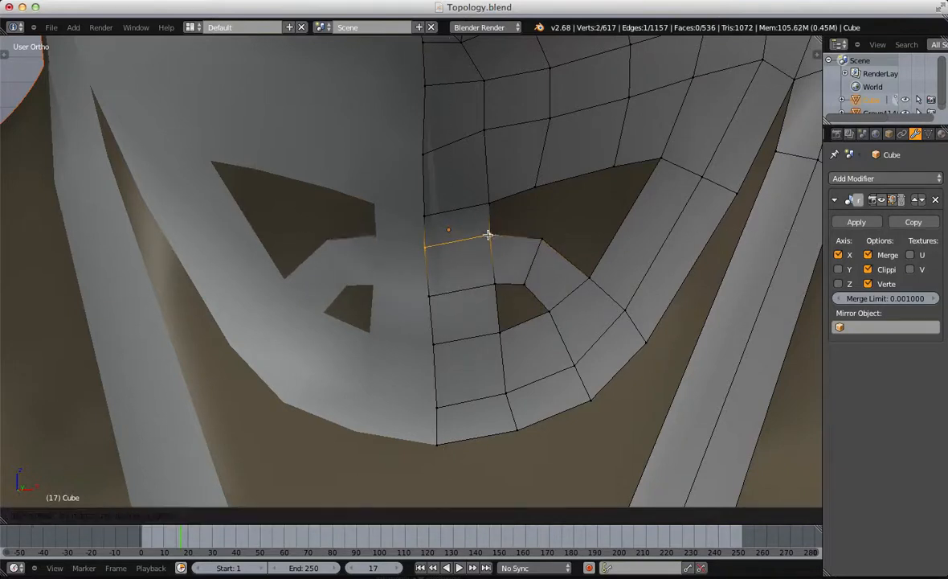
pyautogui.click(490, 241)
pyautogui.press('a')
pyautogui.keyDown('alt'); pyautogui.rightClick(506, 287); pyautogui.keyUp('alt')
pyautogui.press('f')
# Step: Shift the vertex column beside the centreline inward, from the bridge down to the curved strip's outer edge
pyautogui.press('a')
pyautogui.press('b')
pyautogui.moveTo(464, 277); pyautogui.dragTo(539, 456)
pyautogui.press('g')
pyautogui.click(495, 350)
pyautogui.press('a')
pyautogui.press('b')
pyautogui.press('g')
pyautogui.press('g')
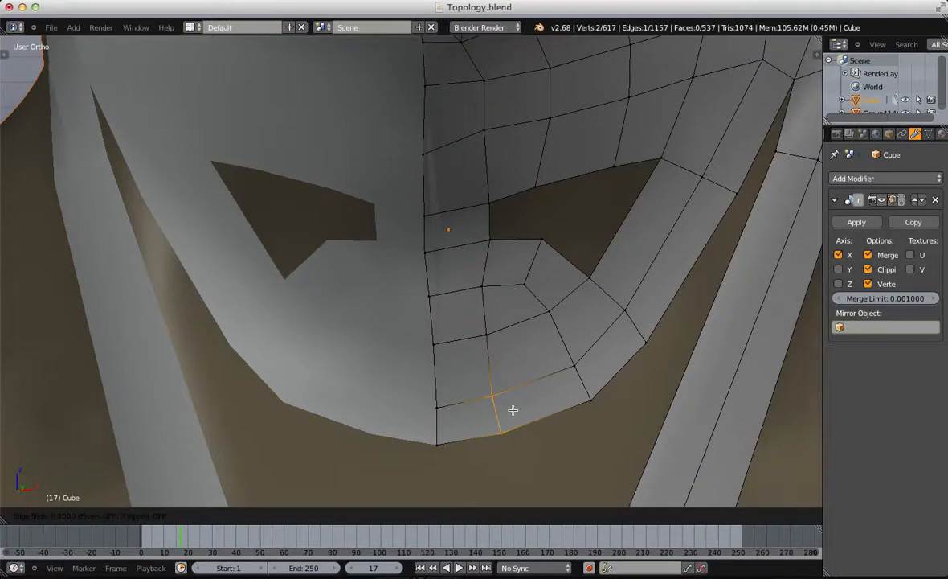
pyautogui.click(513, 410)
# Step: Fill the face between the jaw row and the bridge, and raise the adjoining centreline cross edge
pyautogui.press('a')
pyautogui.press('b')
pyautogui.moveTo(484, 174); pyautogui.dragTo(555, 246)
pyautogui.press('f')
pyautogui.press('a')
pyautogui.press('b')
pyautogui.moveTo(412, 187); pyautogui.dragTo(509, 225)
pyautogui.press('g')
pyautogui.click(523, 217)
pyautogui.press('a')
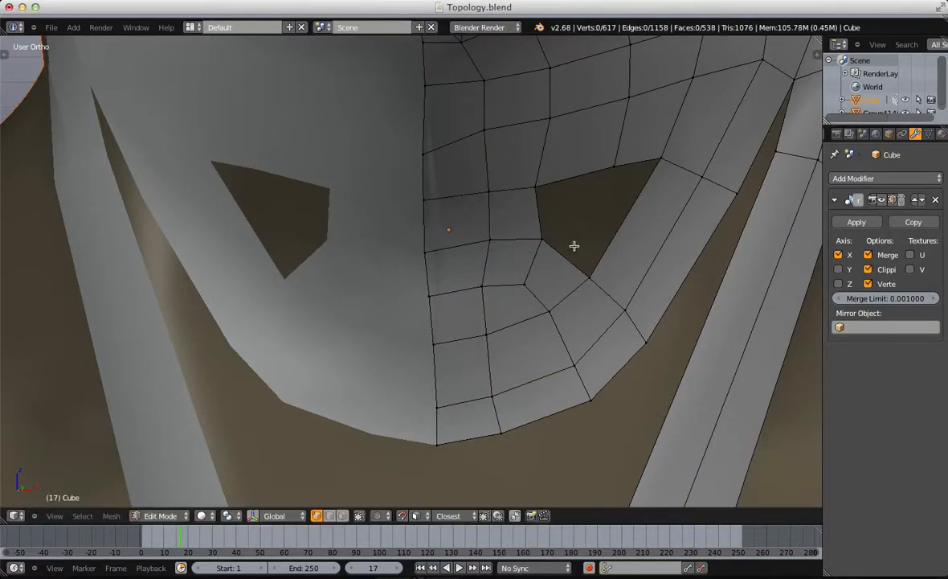
# Step: Cut an edge loop lengthwise through the bridge and fill a face along the curved strip up to the jaw row
pyautogui.scroll(-4, 580, 192)
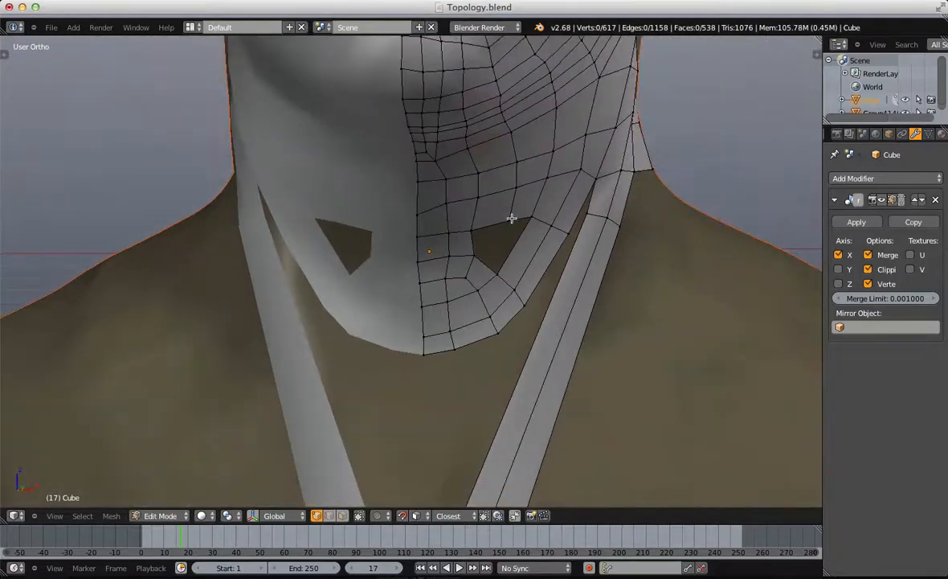
pyautogui.scroll(3, 497, 264)
pyautogui.hotkey('ctrl', 'r')
pyautogui.doubleClick(541, 257)
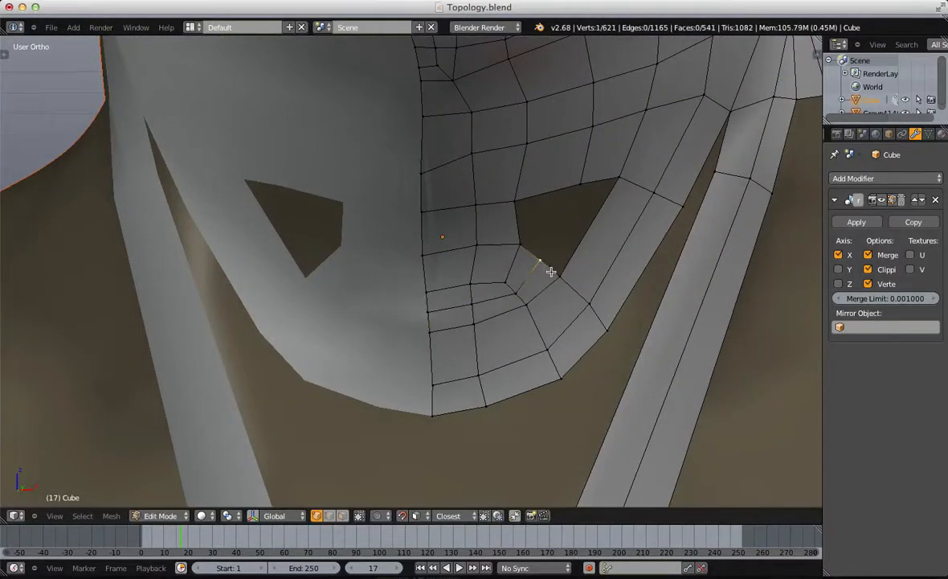
pyautogui.keyDown('shift'); pyautogui.rightClick(616, 175); pyautogui.keyUp('shift')
pyautogui.press('f')
# Step: Fill the remaining throat hole with a single quad, undoing a triangulated fill of the same hole
pyautogui.press('a')
pyautogui.keyDown('alt'); pyautogui.rightClick(565, 212); pyautogui.keyUp('alt')
pyautogui.hotkey('alt', 'f')
pyautogui.press('a')
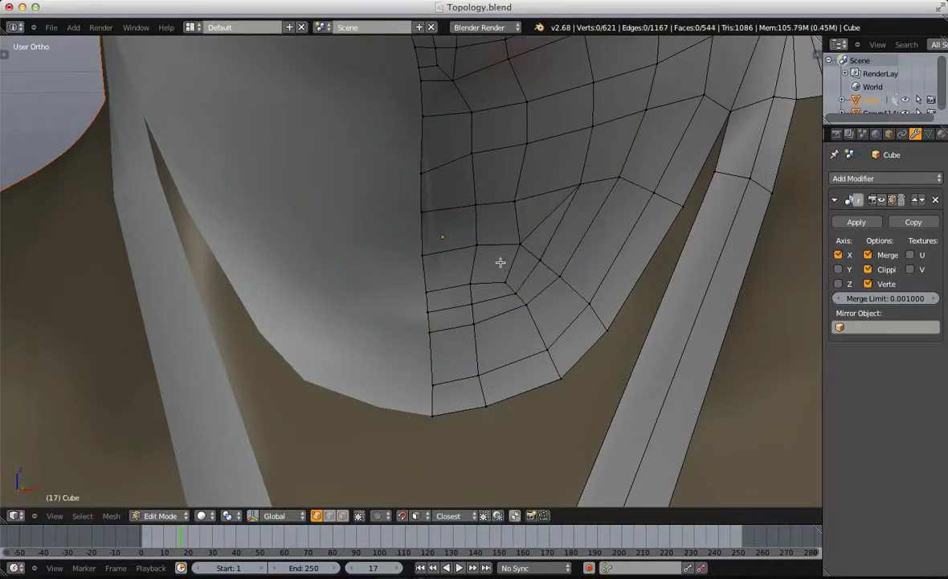
pyautogui.hotkey('ctrl', 'z')
pyautogui.hotkey('ctrl', 'z')
pyautogui.press('f')
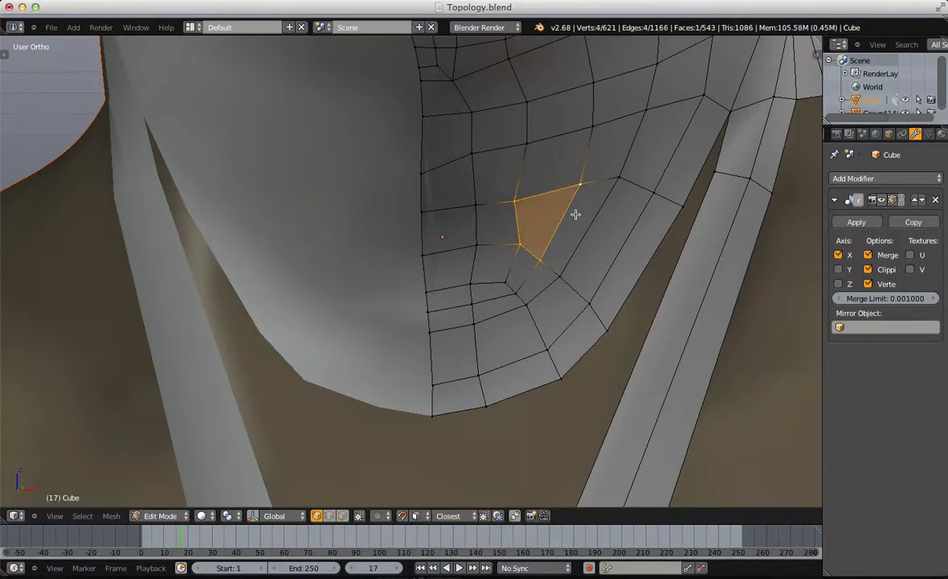
# Step: Slide the edge row along the bridge's upper side slightly upward toward the jaw
pyautogui.press('a')
pyautogui.hotkey('ctrl', 'r')
pyautogui.click(531, 254)
pyautogui.click(530, 244)
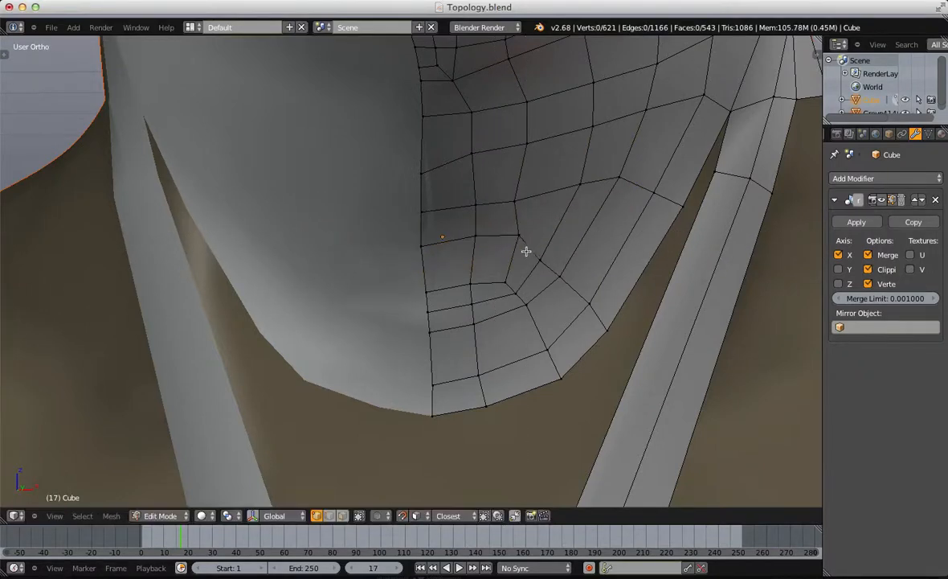
# Step: Lower the two cross edges at the front tip of the curved throat strip beside the centreline
pyautogui.moveTo(525, 252); pyautogui.dragTo(487, 308, button='middle')
pyautogui.keyDown('alt'); pyautogui.rightClick(504, 315); pyautogui.keyUp('alt')
pyautogui.scroll(2, 482, 311)
pyautogui.press('a')
pyautogui.press('b')
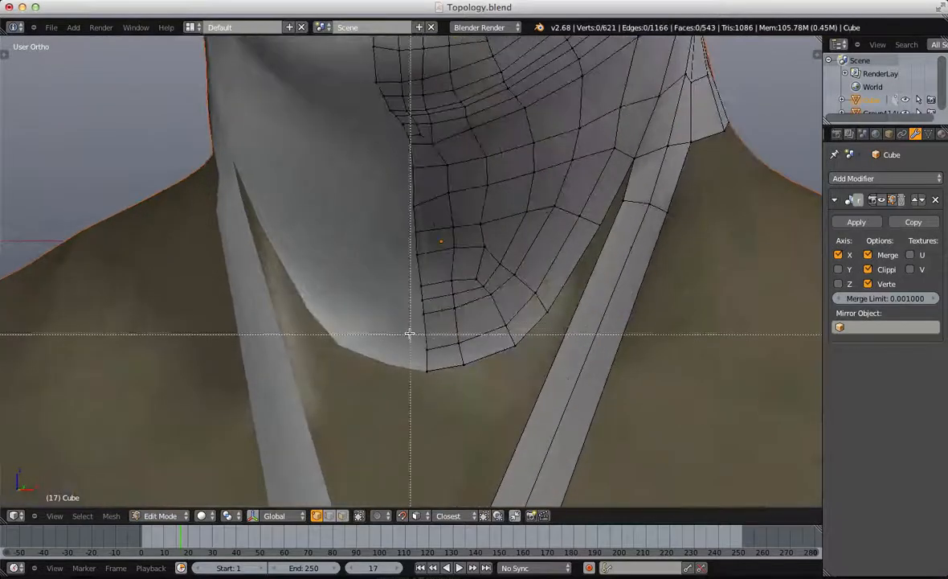
pyautogui.moveTo(409, 332); pyautogui.dragTo(483, 394)
pyautogui.press('g')
pyautogui.click(471, 382)
pyautogui.press('a')
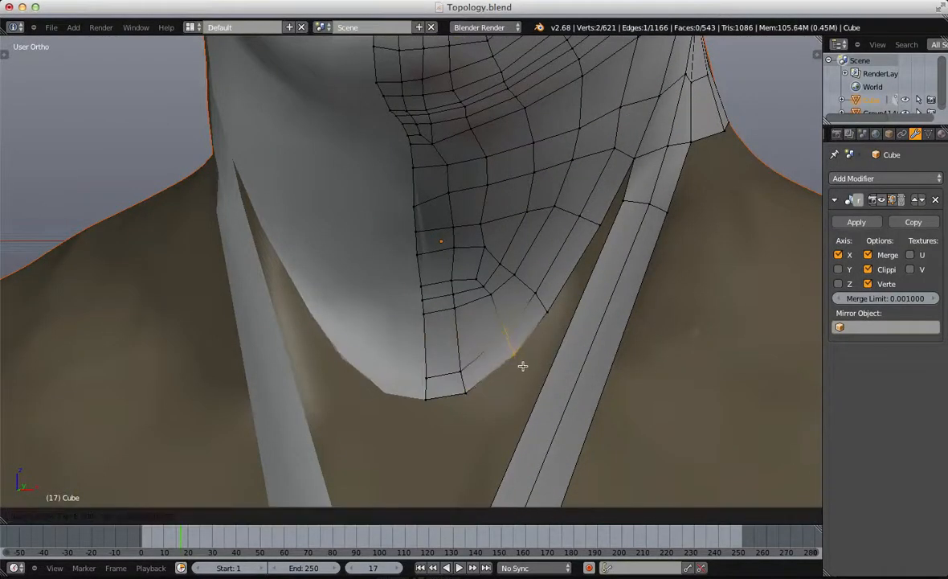
# Step: Move the curved strip's next cross edges downward and outward to round off its outline
pyautogui.press('b')
pyautogui.moveTo(529, 271); pyautogui.dragTo(551, 318)
pyautogui.press('g')
pyautogui.click(555, 331)
pyautogui.press('a')
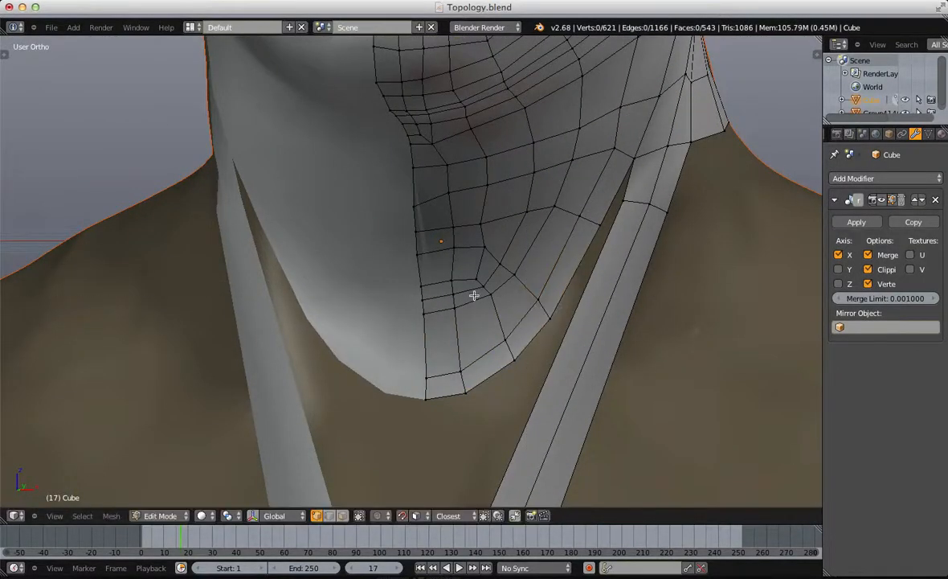
# Step: Lower the front four vertices of the curved strip's inner edge to narrow the strip
pyautogui.keyDown('alt'); pyautogui.rightClick(439, 307); pyautogui.keyUp('alt')
pyautogui.scroll(-3, 450, 294)
pyautogui.press('b')
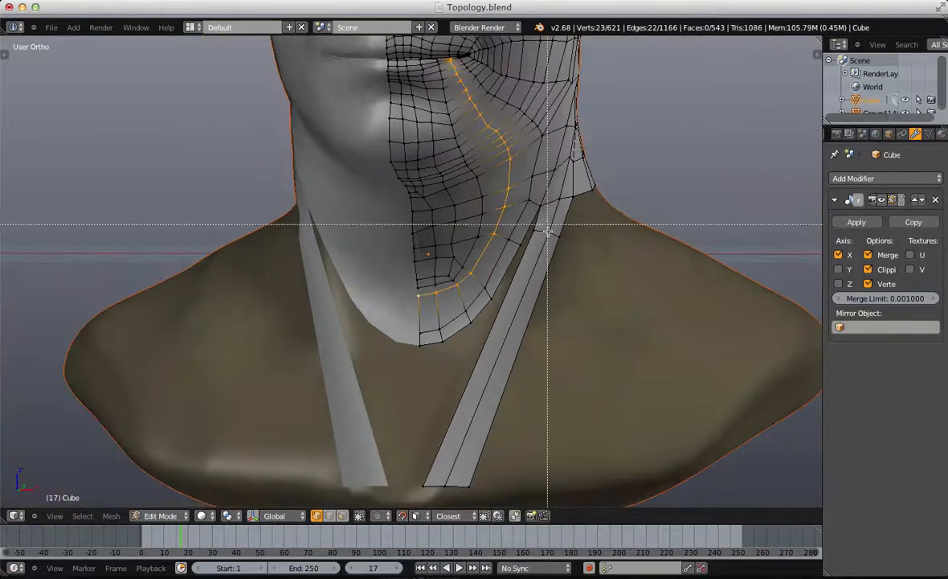
pyautogui.moveTo(548, 238); pyautogui.dragTo(411, 65, button='middle')
pyautogui.press('z')
pyautogui.scroll(-3, 505, 180)
pyautogui.press('z')
pyautogui.scroll(4, 515, 243)
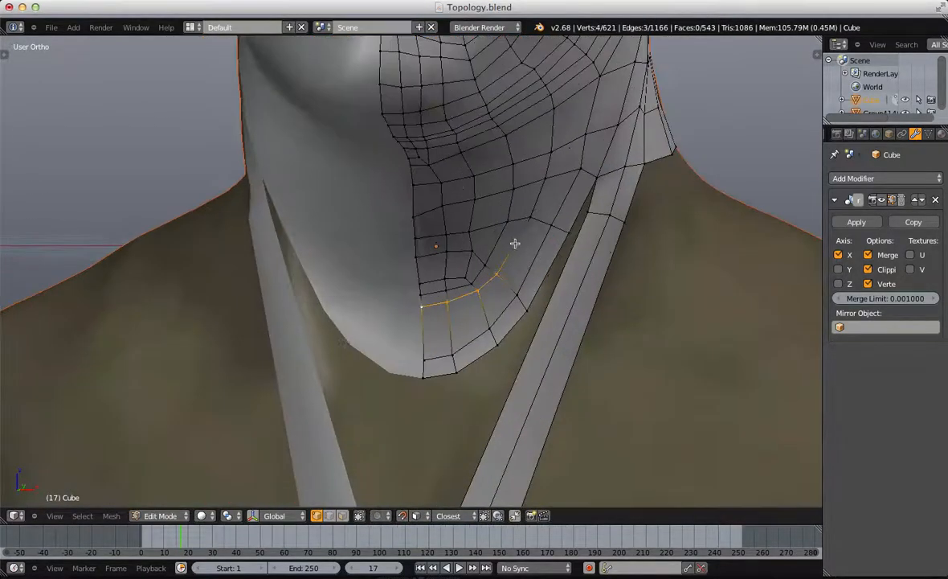
pyautogui.press('g')
pyautogui.click(523, 266)
pyautogui.press('a')
pyautogui.scroll(1, 524, 271)
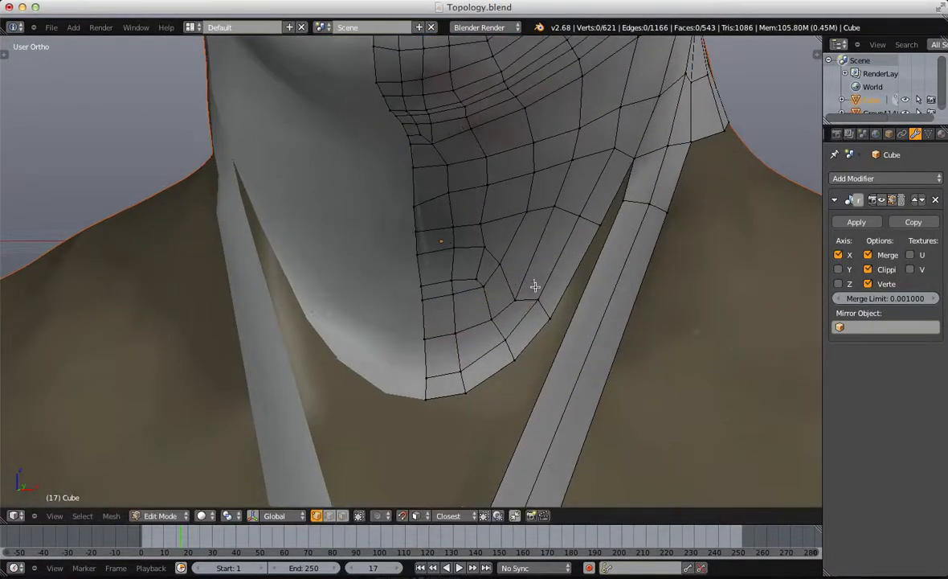
# Step: Reposition the curved strip's cross edge at the bend and its inner neighbours to even the face spacing
pyautogui.rightClick(539, 301)
pyautogui.keyDown('shift'); pyautogui.rightClick(557, 325); pyautogui.keyUp('shift')
pyautogui.press('g')
pyautogui.click(543, 323)
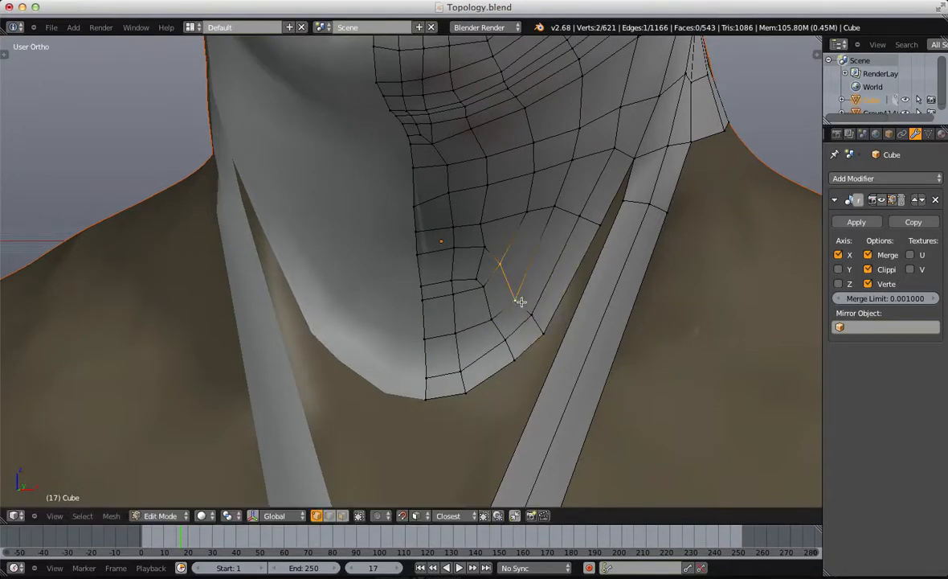
pyautogui.press('a')
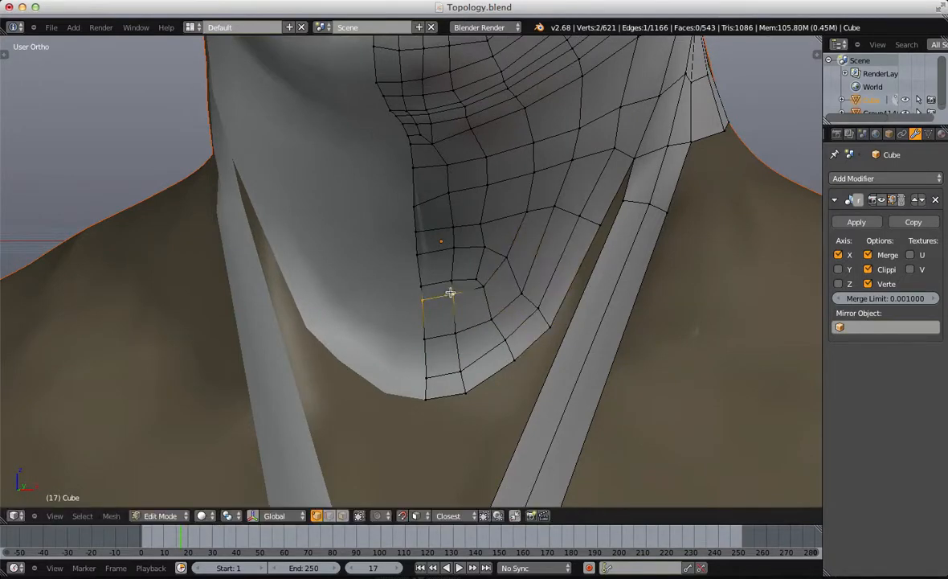
# Step: Reposition the inner bend's corner vertex and the cross edge joining it to the centreline
pyautogui.press('a')
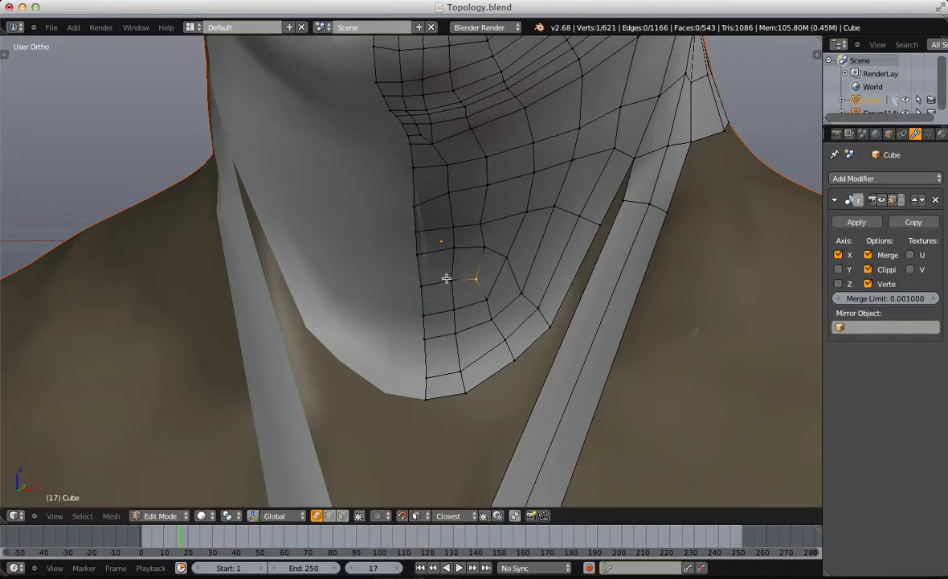
pyautogui.press('g')
pyautogui.click(409, 277)
pyautogui.press('a')
pyautogui.scroll(-3, 505, 274)
pyautogui.moveTo(505, 274); pyautogui.dragTo(471, 249, button='middle')
pyautogui.scroll(3, 471, 249)
pyautogui.keyDown('shift'); pyautogui.rightClick(450, 270); pyautogui.keyUp('shift')
pyautogui.press('g')
pyautogui.click(450, 280)
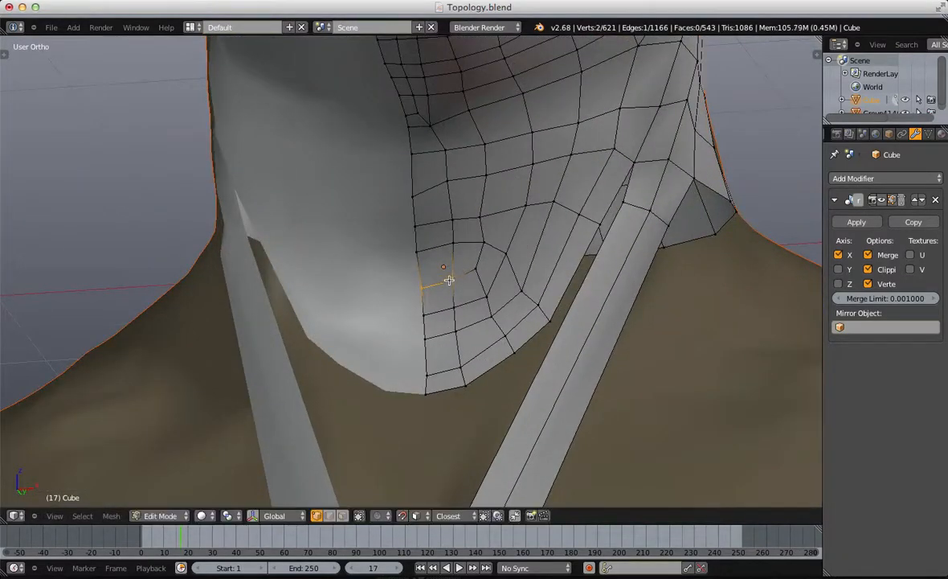
# Step: Raise individual throat vertices beside the centreline columns to smooth the rows beneath the jaw
pyautogui.press('a')
pyautogui.rightClick(491, 224)
pyautogui.press('g')
pyautogui.click(488, 197)
pyautogui.press('a')
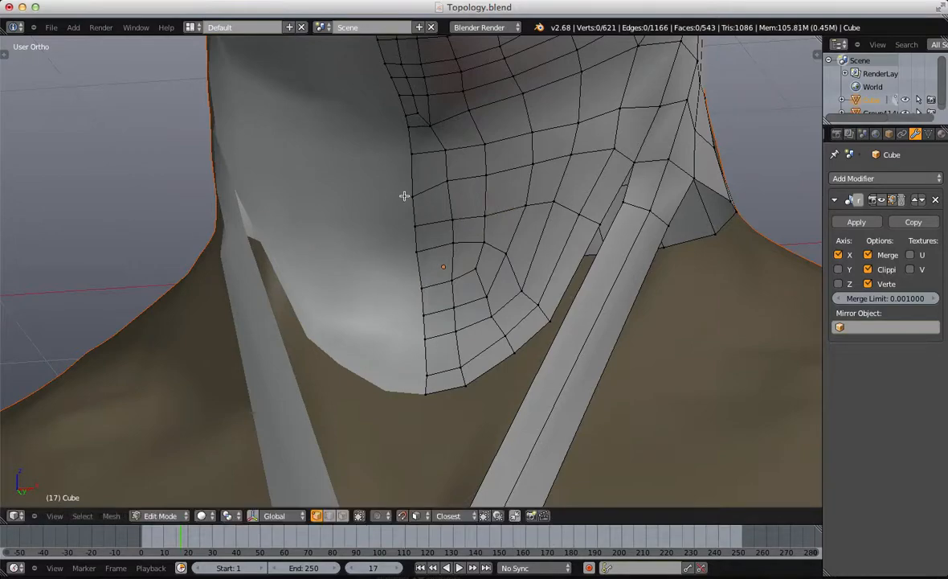
pyautogui.scroll(-4, 407, 184)
pyautogui.moveTo(407, 184); pyautogui.dragTo(510, 298, button='middle')
pyautogui.scroll(7, 542, 311)
pyautogui.rightClick(541, 312)
pyautogui.press('g')
pyautogui.click(550, 285)
pyautogui.press('a')
# Step: Move the cross edge loop of the long neck strip further down toward the chest
pyautogui.scroll(-6, 558, 287)
pyautogui.scroll(-3, 501, 326)
pyautogui.scroll(9, 491, 298)
pyautogui.keyDown('shift'); pyautogui.moveTo(677, 256); pyautogui.dragTo(536, 255, button='middle'); pyautogui.keyUp('shift')
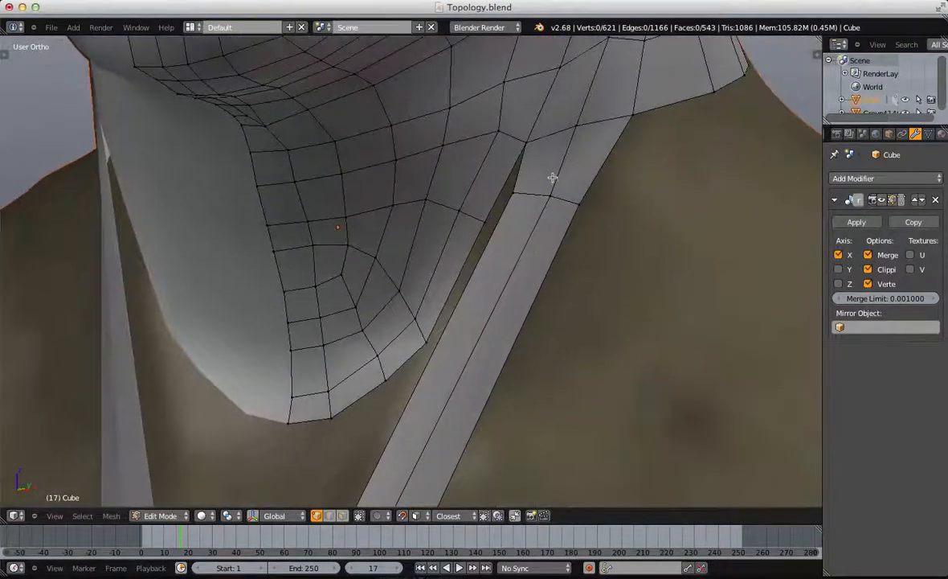
pyautogui.keyDown('alt'); pyautogui.rightClick(542, 191); pyautogui.keyUp('alt')
pyautogui.press('g')
pyautogui.click(548, 235)
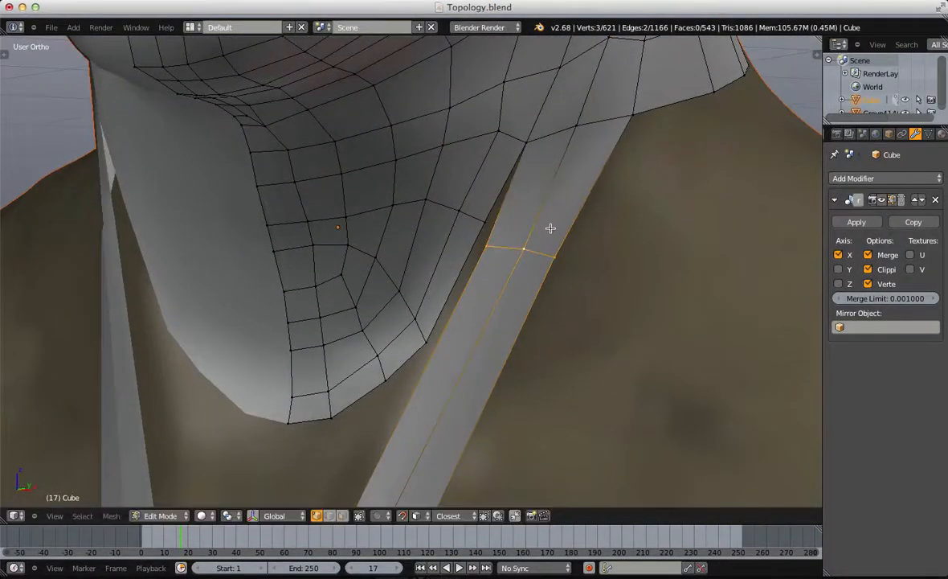
# Step: Move the cross loop up the side neck strip and merge its inner vertex with the adjacent vertex of the neck patch
pyautogui.press('g')
pyautogui.click(560, 209)
pyautogui.press('a')
pyautogui.moveTo(560, 211); pyautogui.dragTo(474, 292, button='middle')
pyautogui.rightClick(520, 222)
pyautogui.keyDown('shift'); pyautogui.rightClick(515, 218); pyautogui.keyUp('shift')
pyautogui.press('w')
pyautogui.click(512, 214)
pyautogui.click(504, 215)
pyautogui.press('a')
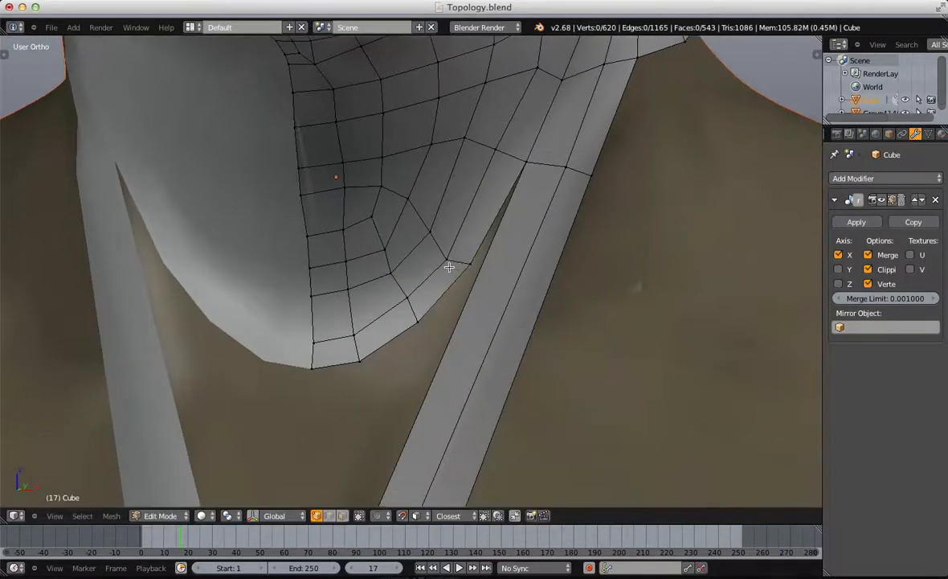
# Step: Move the short outer border edge of the neck patch upward, closer to the side strip
pyautogui.press('g')
pyautogui.click(485, 207)
pyautogui.press('g')
pyautogui.click(476, 230)
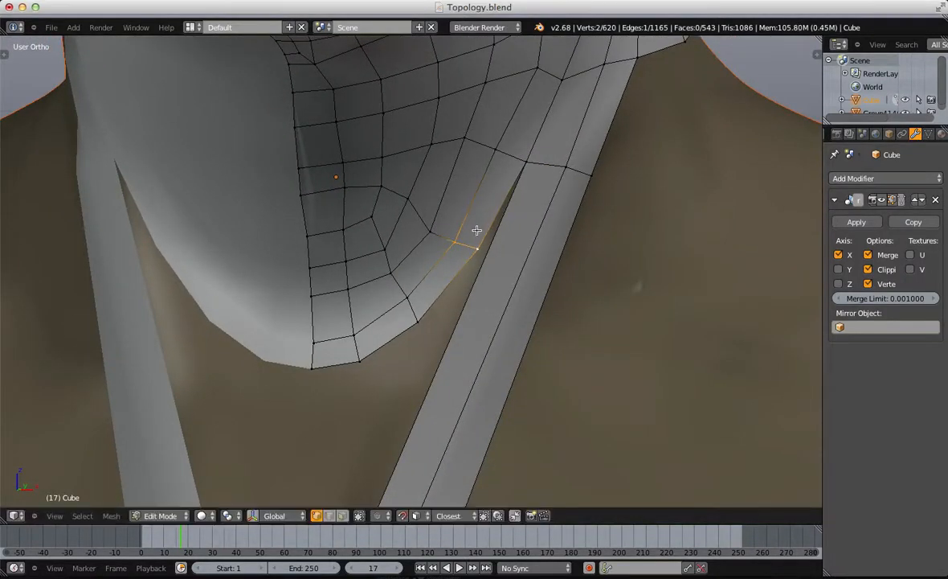
pyautogui.press('a')
# Step: Add a loop cut across the side strip below the joined row, then shift and tilt it to line up with the neck patch
pyautogui.hotkey('ctrl', 'r')
pyautogui.click(507, 325)
pyautogui.click(585, 181)
pyautogui.press('g')
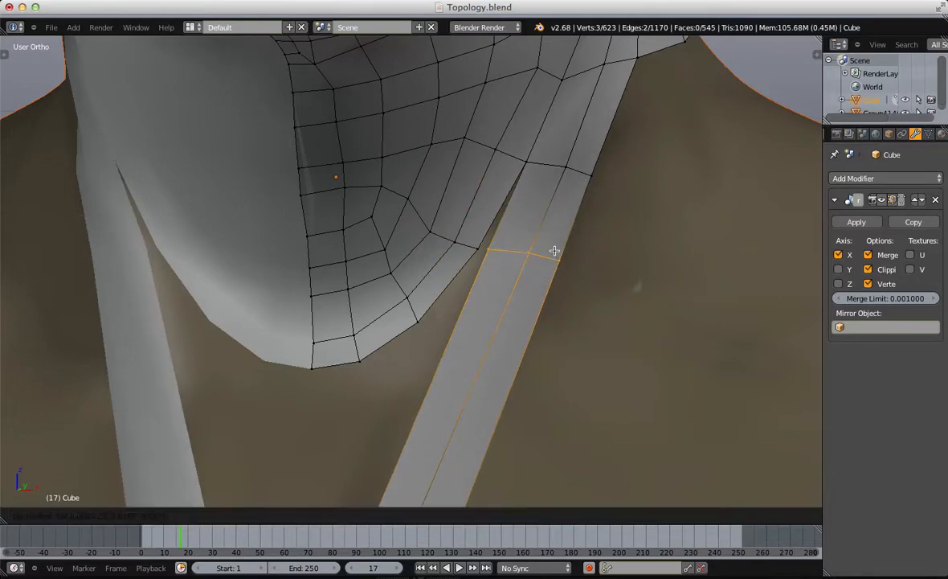
pyautogui.click(553, 252)
pyautogui.press('t')
pyautogui.press('t')
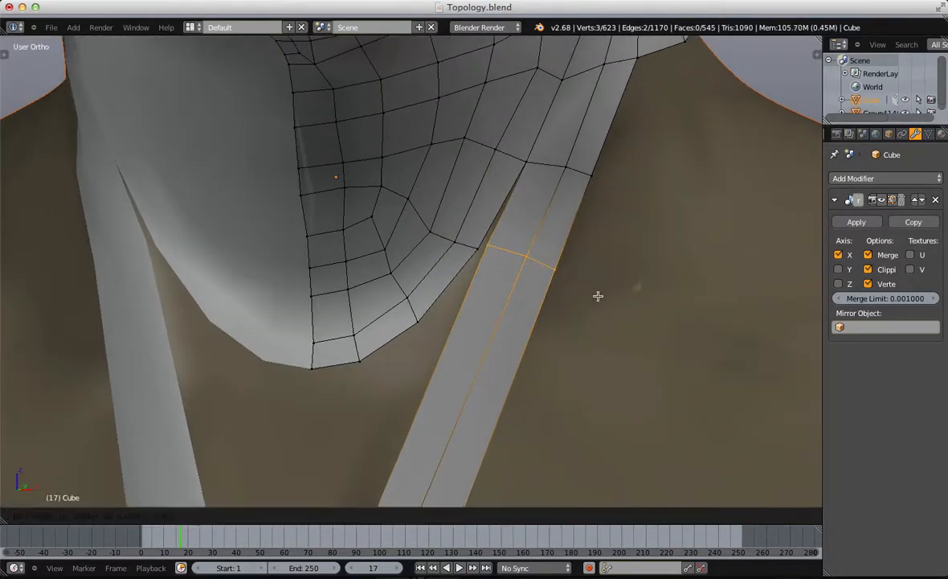
pyautogui.press('a')
# Step: Merge the new loop's inner vertex with the neighbouring outer vertex of the neck patch
pyautogui.rightClick(490, 255)
pyautogui.keyDown('shift'); pyautogui.rightClick(476, 246); pyautogui.keyUp('shift')
pyautogui.press('w')
pyautogui.click(483, 261)
pyautogui.click(490, 261)
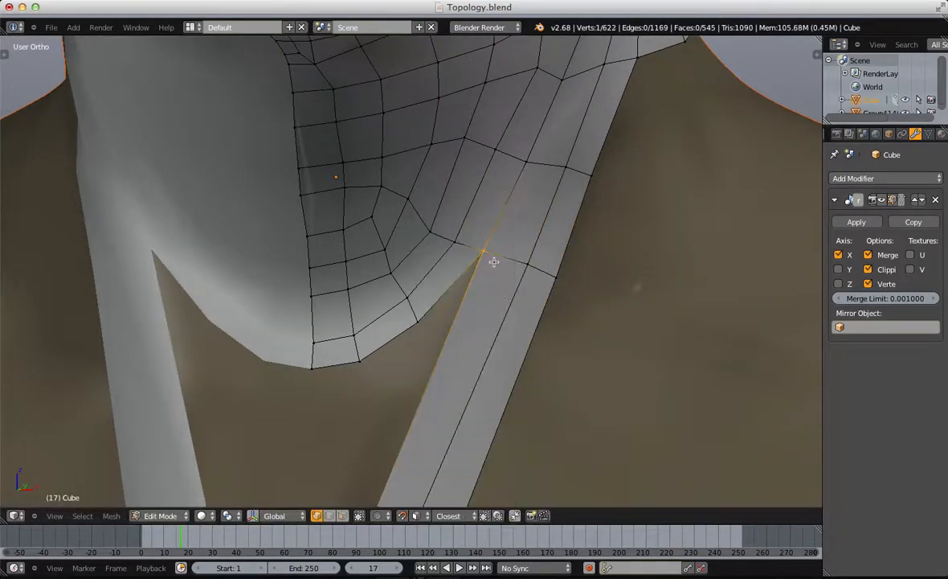
pyautogui.press('a')
# Step: Add another loop cut lower on the side strip, level with the next outer corner of the neck patch
pyautogui.scroll(-10, 491, 263)
pyautogui.scroll(10, 456, 350)
pyautogui.keyDown('shift'); pyautogui.moveTo(457, 349); pyautogui.dragTo(421, 206, button='middle'); pyautogui.keyUp('shift')
pyautogui.scroll(-1, 433, 240)
pyautogui.hotkey('ctrl', 'r')
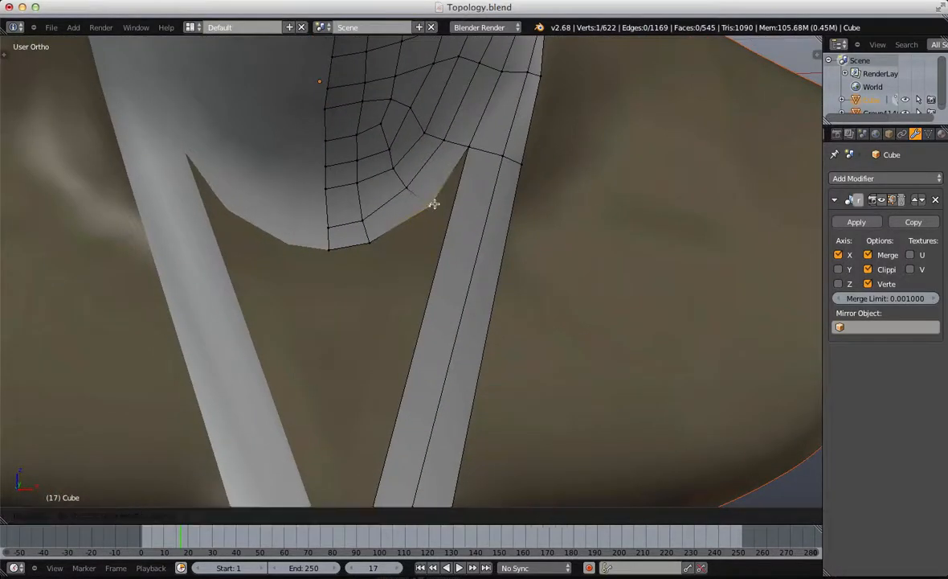
pyautogui.click(499, 245)
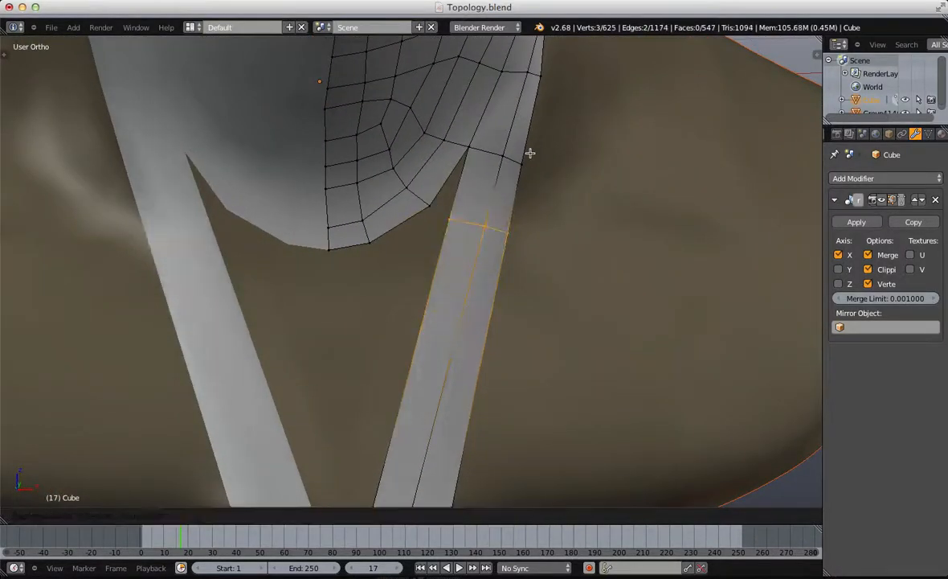
pyautogui.click(510, 208)
pyautogui.press('a')
# Step: Box-select the lower corner vertices of the strip and the neck patch and merge them
pyautogui.press('b')
pyautogui.moveTo(421, 195); pyautogui.dragTo(460, 228)
pyautogui.press('w')
pyautogui.click(460, 228)
pyautogui.click(459, 228)
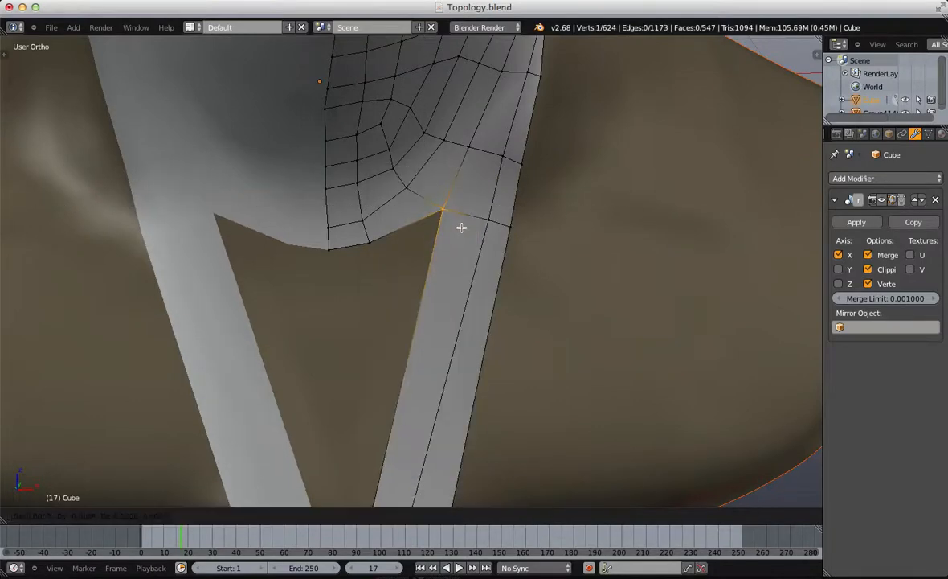
# Step: Extrude the neck patch's bottom edge beside the midline down to the lower end of the side strip
pyautogui.scroll(-2, 454, 211)
pyautogui.scroll(2, 454, 212)
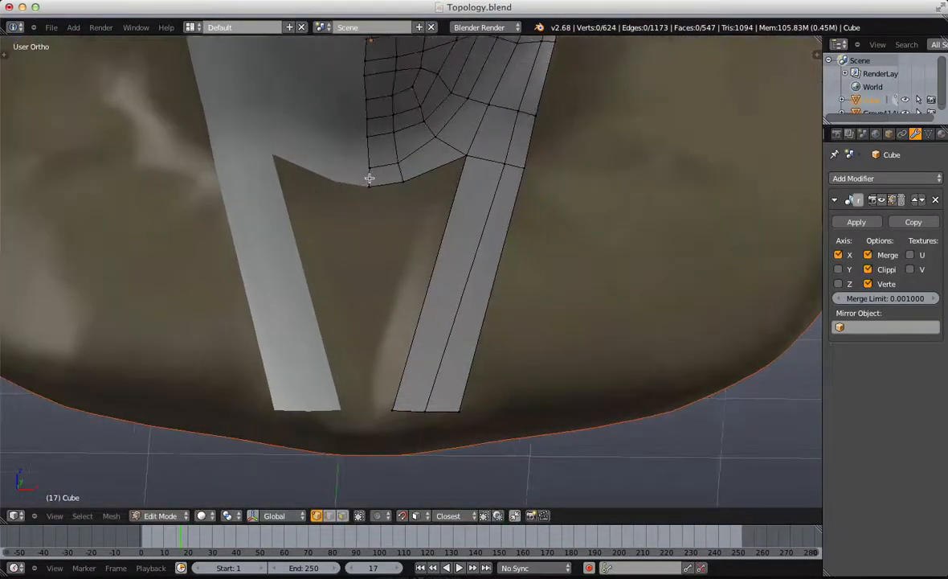
pyautogui.press('e')
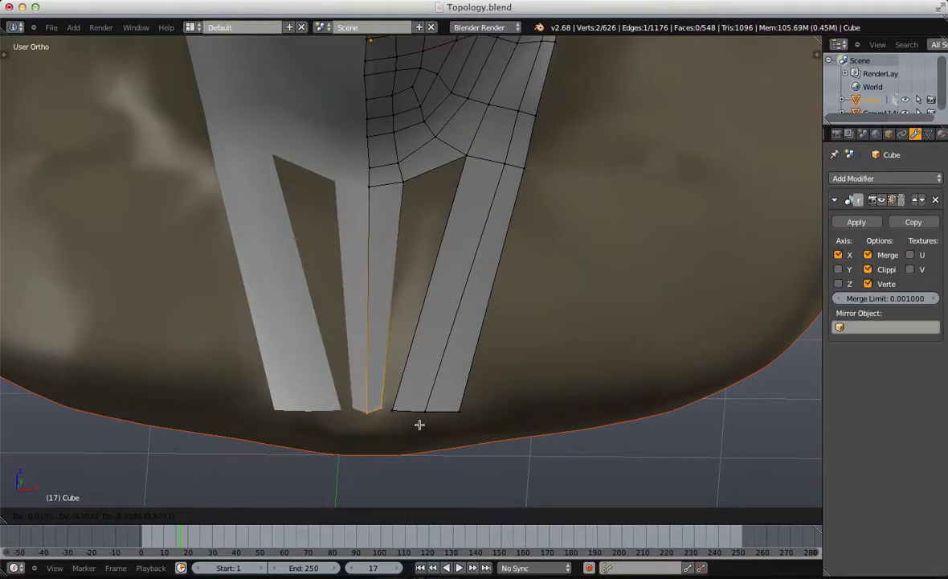
pyautogui.click(419, 424)
pyautogui.press('a')
# Step: Add three evenly spaced loop cuts to the side strip's lower section and three to the new centre strip
pyautogui.hotkey('ctrl', 'r')
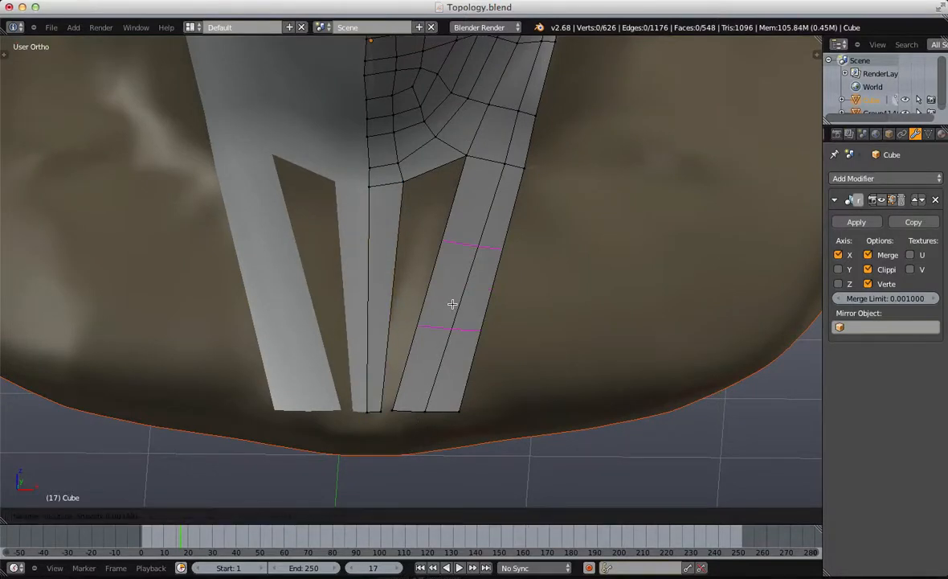
pyautogui.scroll(1, 453, 303)
pyautogui.doubleClick(451, 303)
pyautogui.press('a')
pyautogui.hotkey('ctrl', 'r')
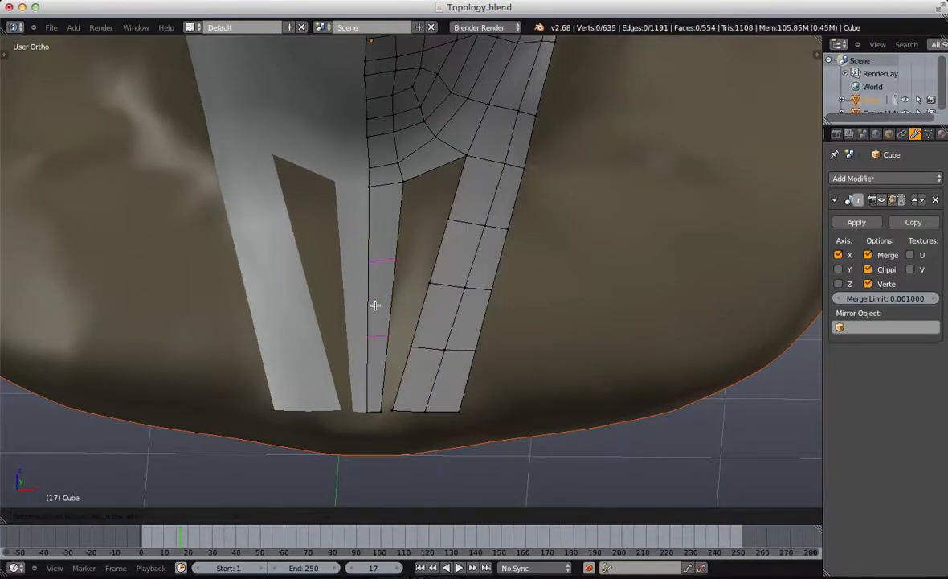
pyautogui.click(378, 285)
pyautogui.press('a')
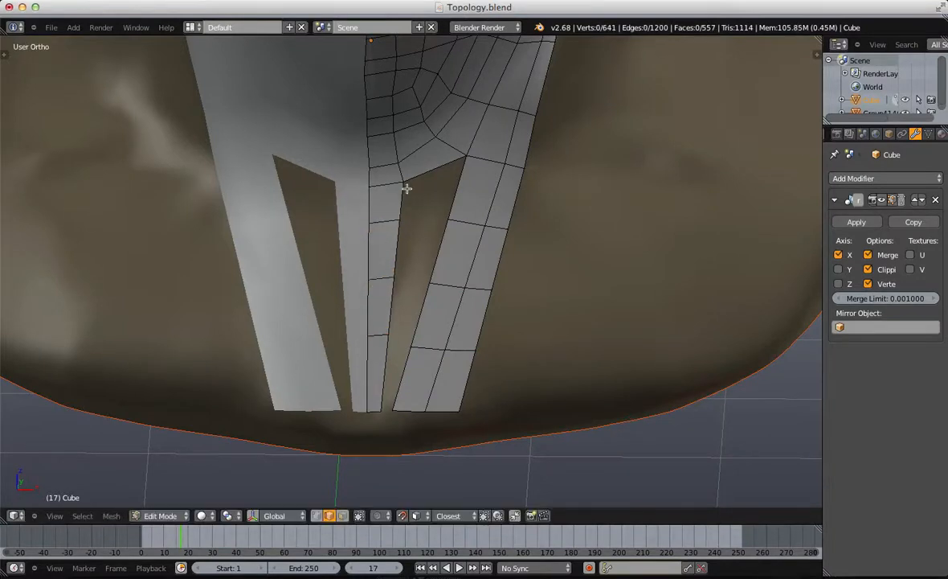
# Step: In edge selection mode, fill the gap between the centre strip and the side strip with faces
pyautogui.hotkey('ctrl', 'Tab')
pyautogui.click(413, 185)
pyautogui.rightClick(440, 160)
pyautogui.press('f')
pyautogui.press('f')
pyautogui.press('f')
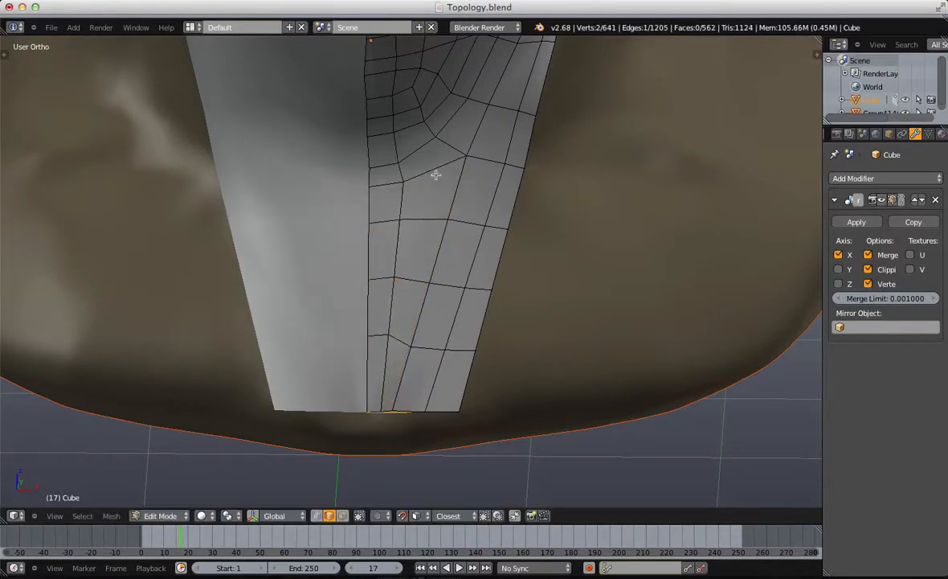
pyautogui.press('a')
# Step: Move the bottom edges of the neck mesh outward to even out their spacing, and return to vertex selection mode
pyautogui.press('g')
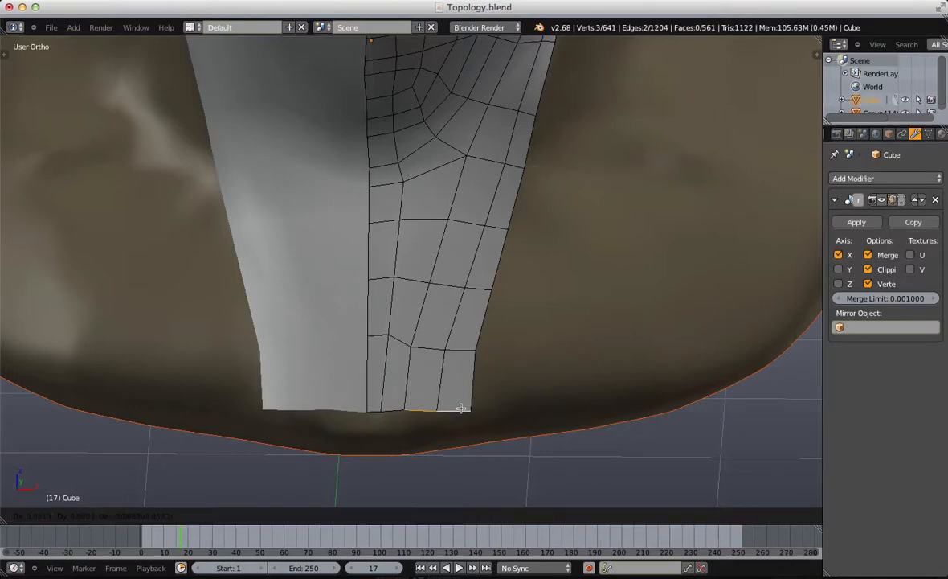
pyautogui.click(462, 408)
pyautogui.press('a')
pyautogui.rightClick(396, 409)
pyautogui.press('g')
pyautogui.click(398, 410)
pyautogui.press('a')
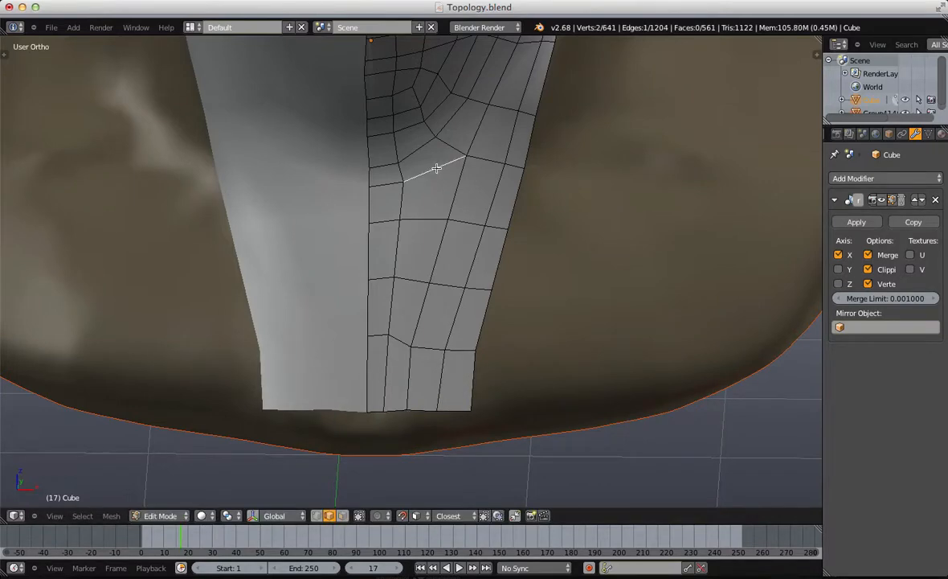
pyautogui.scroll(-4, 437, 167)
pyautogui.hotkey('ctrl', 'Tab')
pyautogui.click(436, 221)
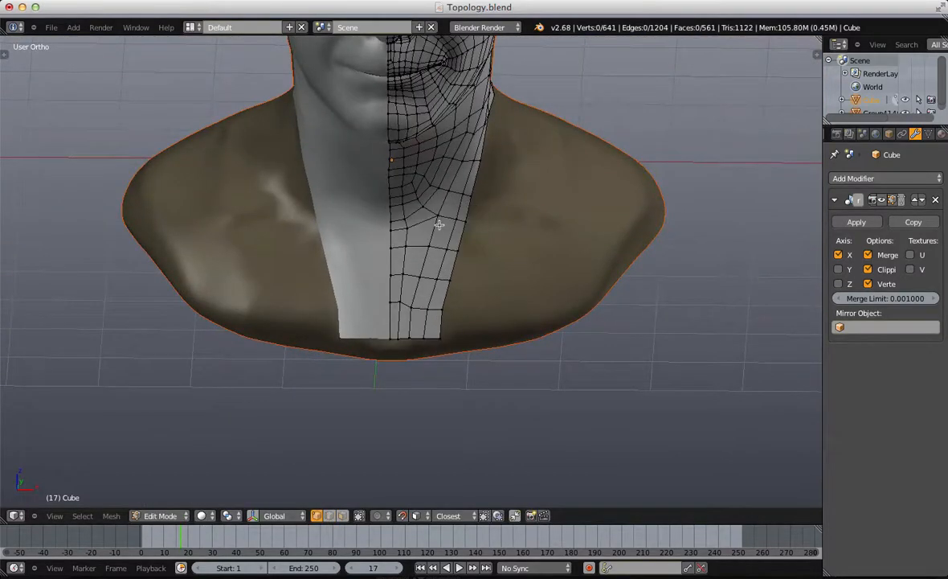
pyautogui.click(437, 225)
# Step: Isolate the retopology mesh in Object Mode by hiding the sculpted bust, and save the file over the existing one
pyautogui.press('Tab')
pyautogui.scroll(-6, 482, 260)
pyautogui.moveTo(487, 265); pyautogui.dragTo(438, 288, button='middle')
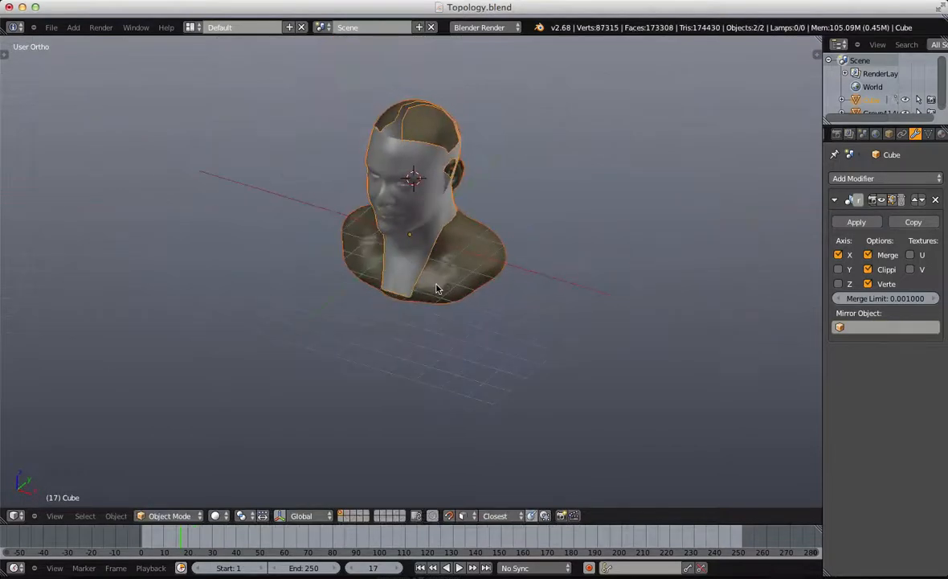
pyautogui.scroll(3, 410, 258)
pyautogui.rightClick(410, 259)
pyautogui.rightClick(410, 259)
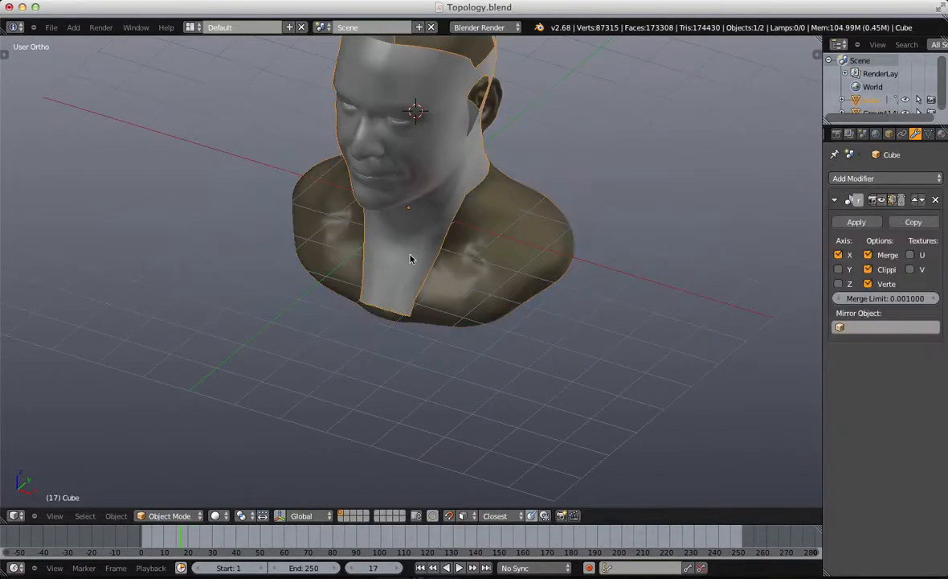
pyautogui.hotkey('shift', 'h')
pyautogui.press('a')
pyautogui.scroll(-4, 412, 258)
pyautogui.moveTo(412, 258); pyautogui.dragTo(440, 243, button='middle')
pyautogui.hotkey('ctrl', 's')
pyautogui.click(440, 242)
# Step: Examine the isolated retopology mesh from several angles, and unhide the sculpted bust
pyautogui.scroll(3, 434, 225)
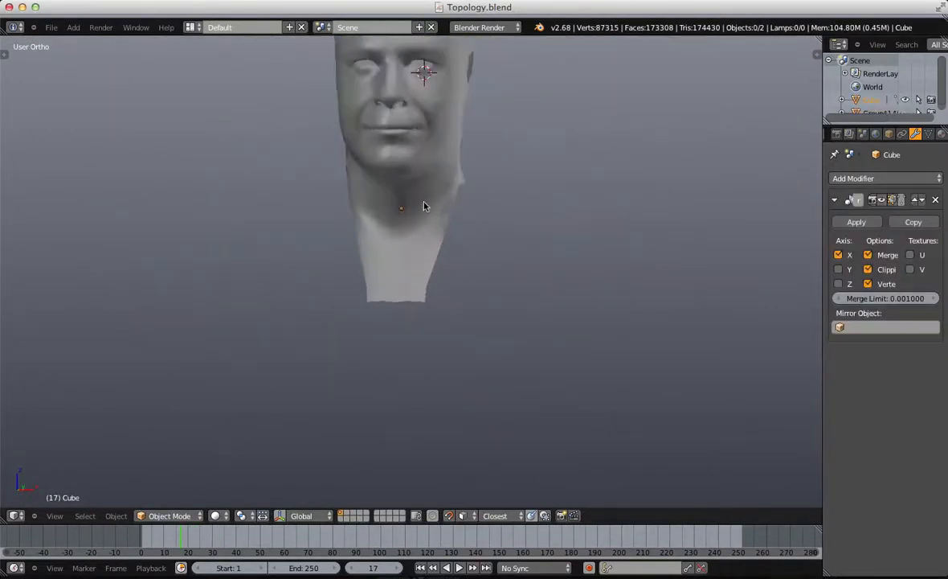
pyautogui.moveTo(425, 205); pyautogui.dragTo(576, 271, button='middle')
pyautogui.scroll(-6, 576, 272)
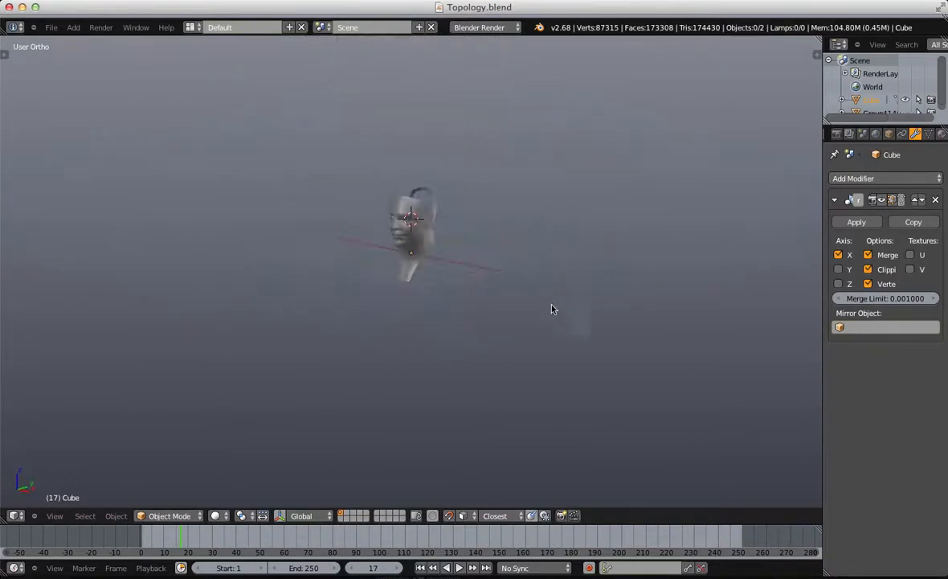
pyautogui.moveTo(552, 309); pyautogui.dragTo(588, 292, button='middle')
pyautogui.scroll(4, 588, 292)
pyautogui.scroll(2, 457, 180)
pyautogui.hotkey('alt', 'h')
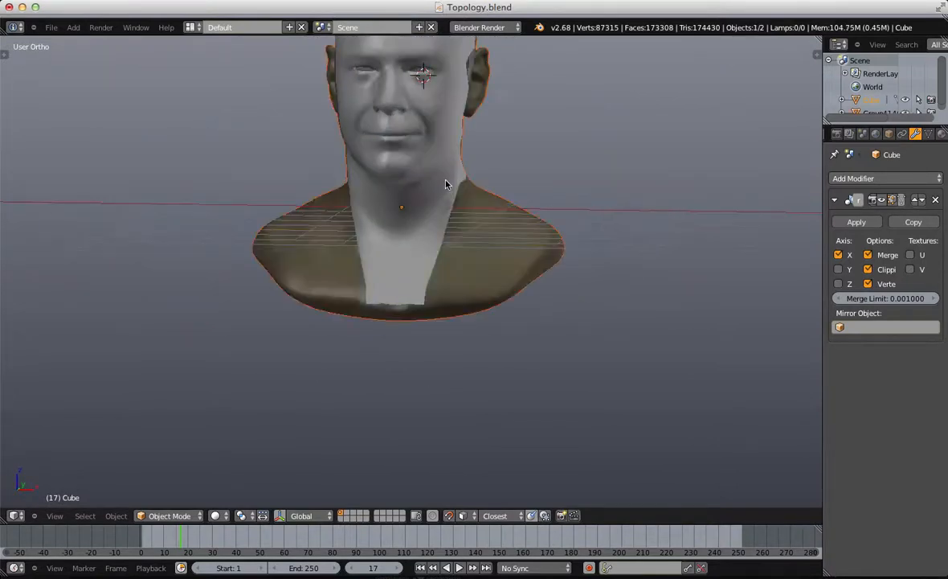
# Step: Select the retopology mesh's centre seam loop from mouth to neck base in Edit Mode and move it toward the mirror axis
pyautogui.scroll(4, 446, 185)
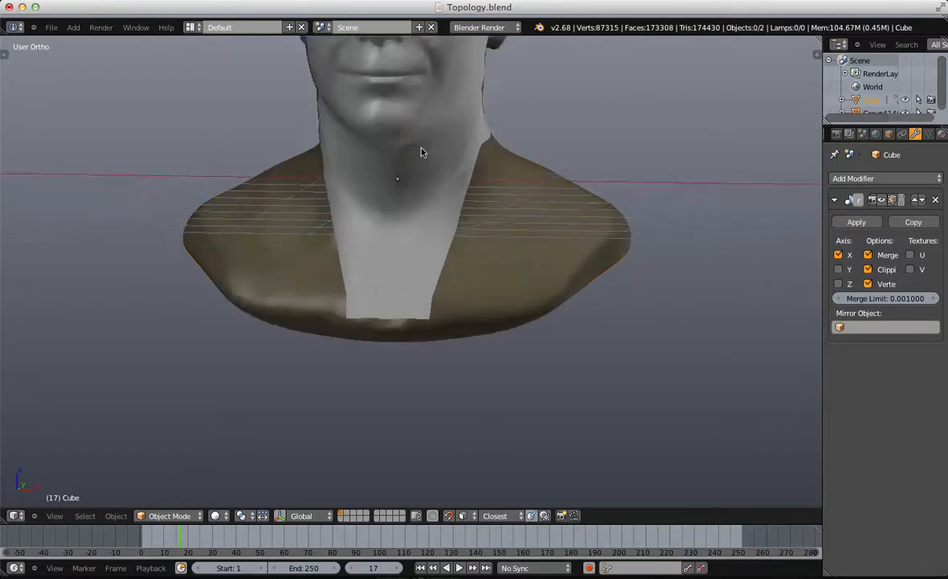
pyautogui.rightClick(419, 221)
pyautogui.rightClick(420, 221)
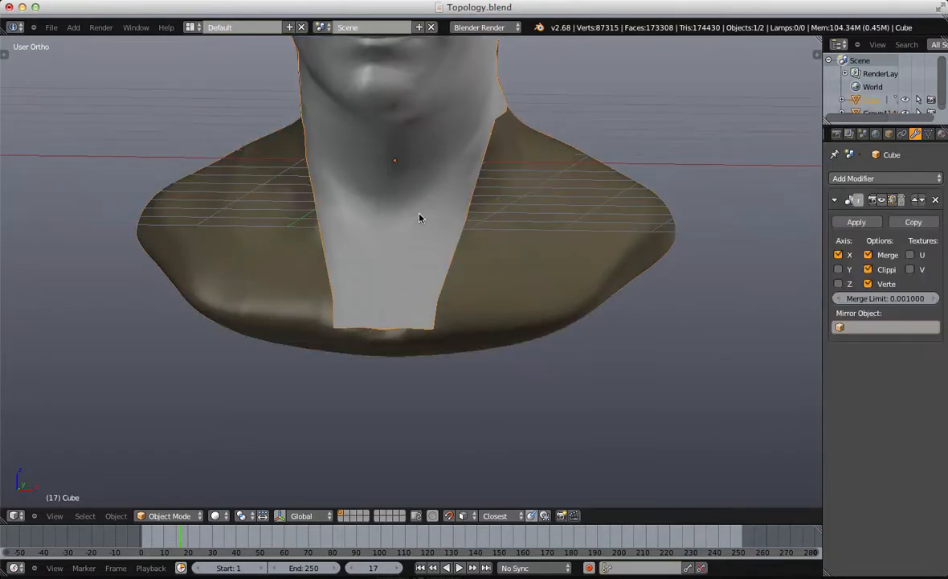
pyautogui.press('Tab')
pyautogui.moveTo(418, 217); pyautogui.dragTo(378, 126, button='middle')
pyautogui.keyDown('alt'); pyautogui.rightClick(378, 126); pyautogui.keyUp('alt')
pyautogui.scroll(-3, 378, 126)
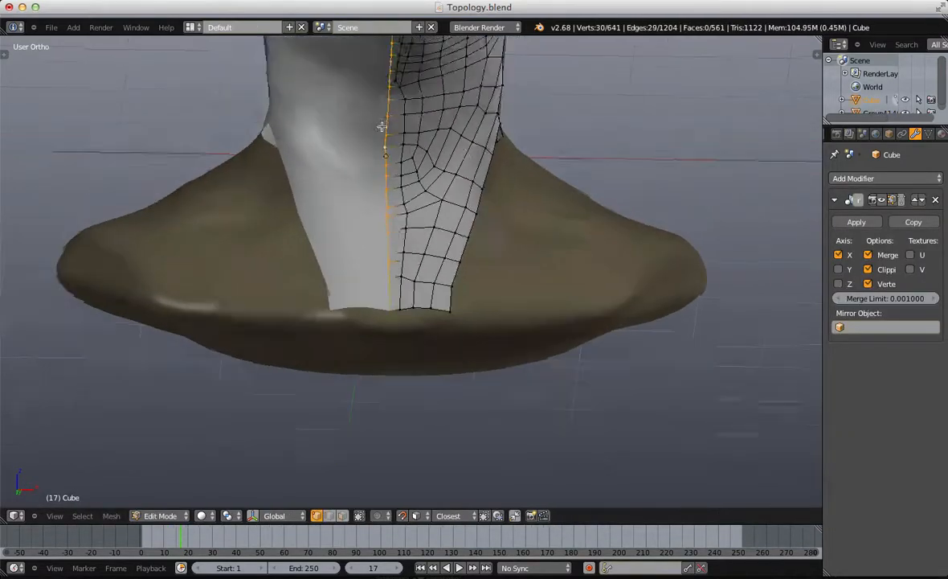
pyautogui.scroll(2, 432, 178)
pyautogui.press('g')
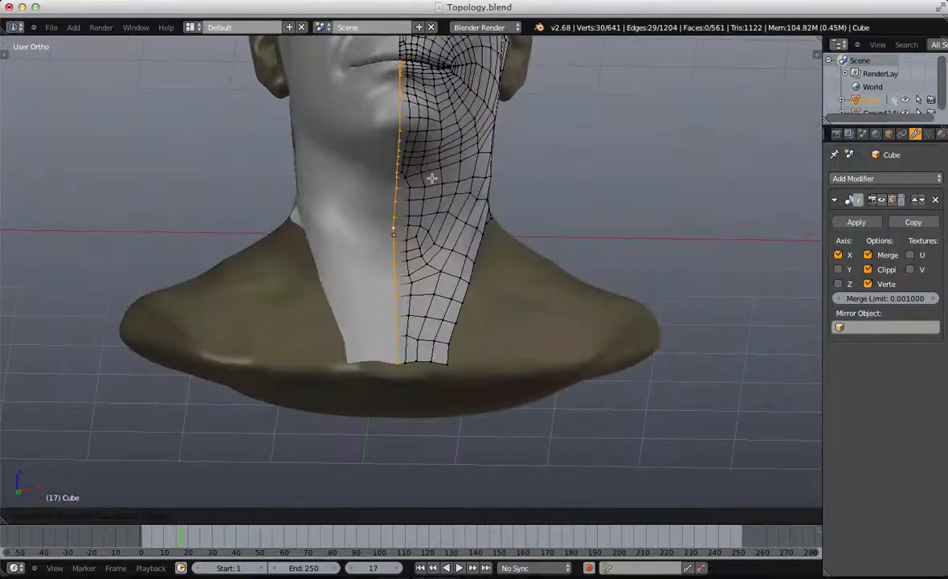
pyautogui.click(440, 178)
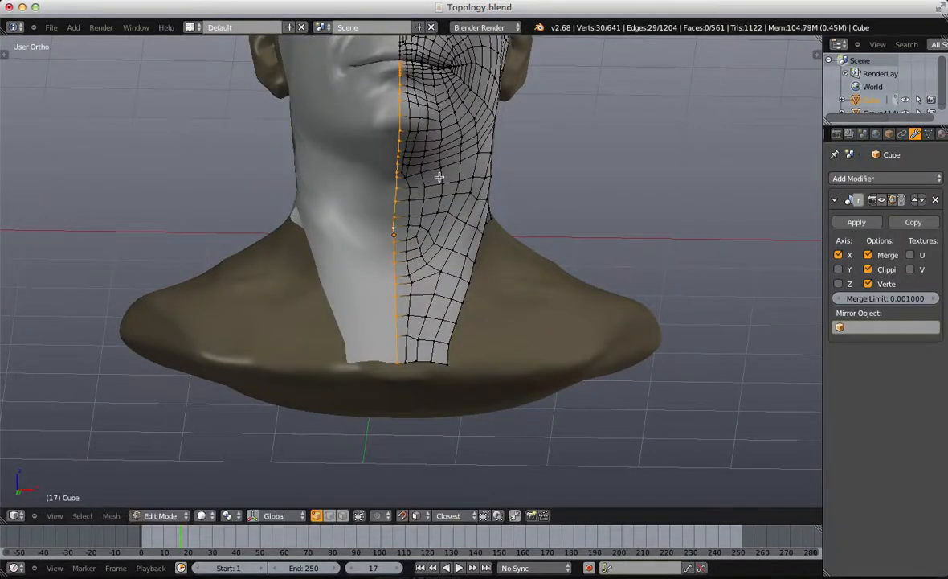
pyautogui.press('a')
# Step: Box-select the seven seam vertices at the throat and move them sideways onto the mirror line
pyautogui.scroll(3, 433, 168)
pyautogui.moveTo(410, 141); pyautogui.dragTo(382, 134, button='middle')
pyautogui.press('b')
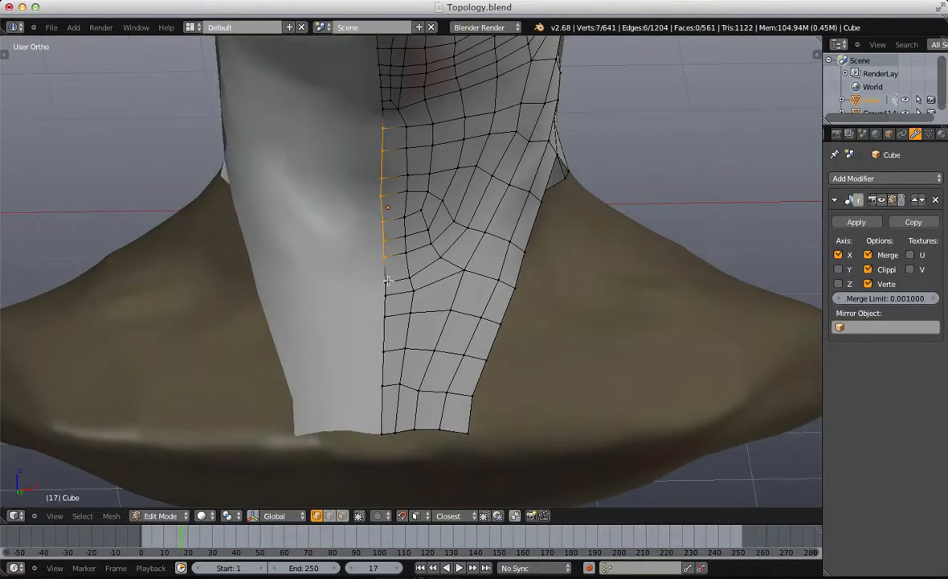
pyautogui.press('g')
pyautogui.click(421, 207)
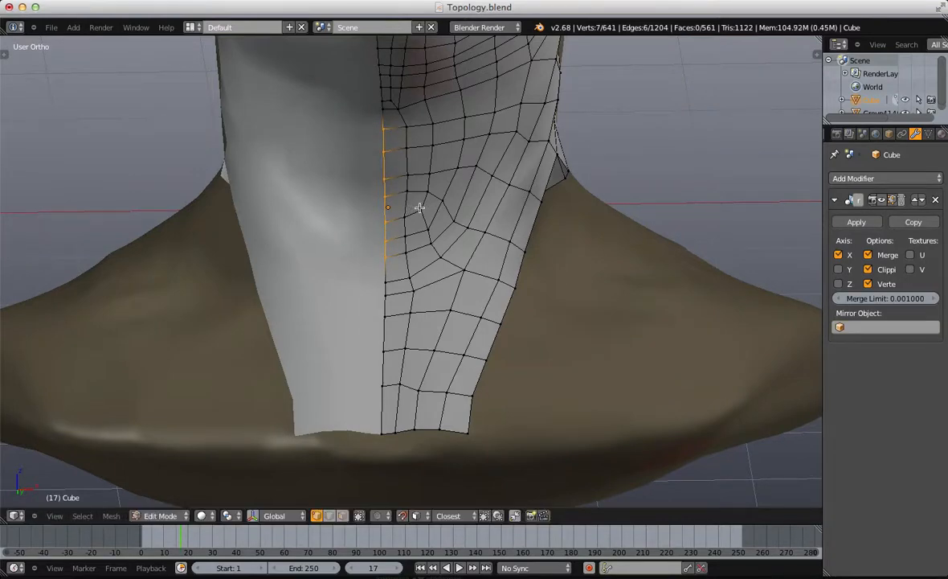
# Step: Review the retopology mesh against the bust in Object Mode and Edit Mode, checking the neck, side profile and whole head
pyautogui.press('Tab')
pyautogui.scroll(-5, 387, 248)
pyautogui.moveTo(387, 247); pyautogui.dragTo(366, 265, button='middle')
pyautogui.scroll(-4, 366, 264)
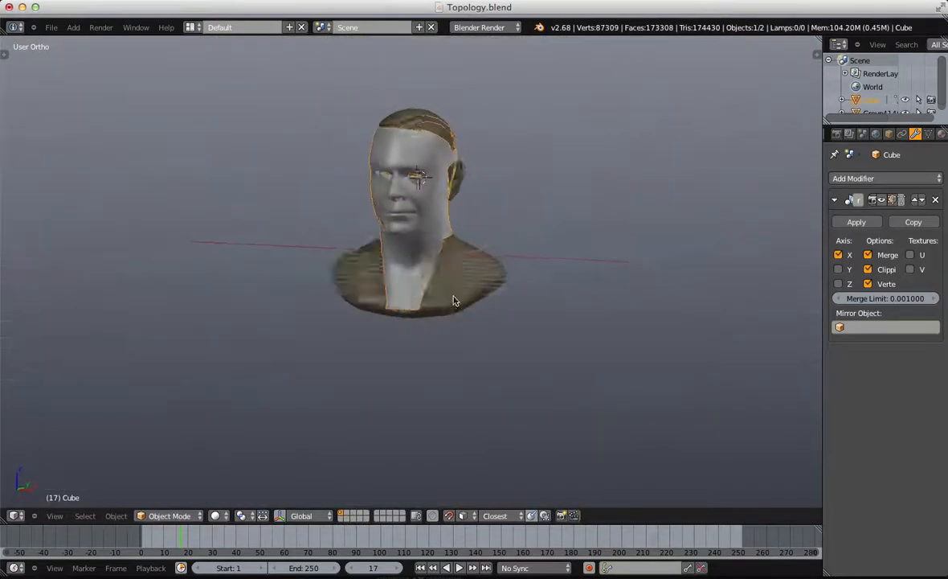
pyautogui.moveTo(452, 297); pyautogui.dragTo(371, 284, button='middle')
pyautogui.press('Tab')
pyautogui.scroll(3, 627, 296)
pyautogui.press('KP_3')
pyautogui.scroll(3, 610, 259)
pyautogui.press('a')
pyautogui.scroll(-4, 589, 118)
pyautogui.press('a')
pyautogui.scroll(-3, 434, 286)
# Step: Extrude the two edges beside the midline on the forehead's upper border twice toward the crown
pyautogui.scroll(4, 478, 210)
pyautogui.scroll(2, 448, 213)
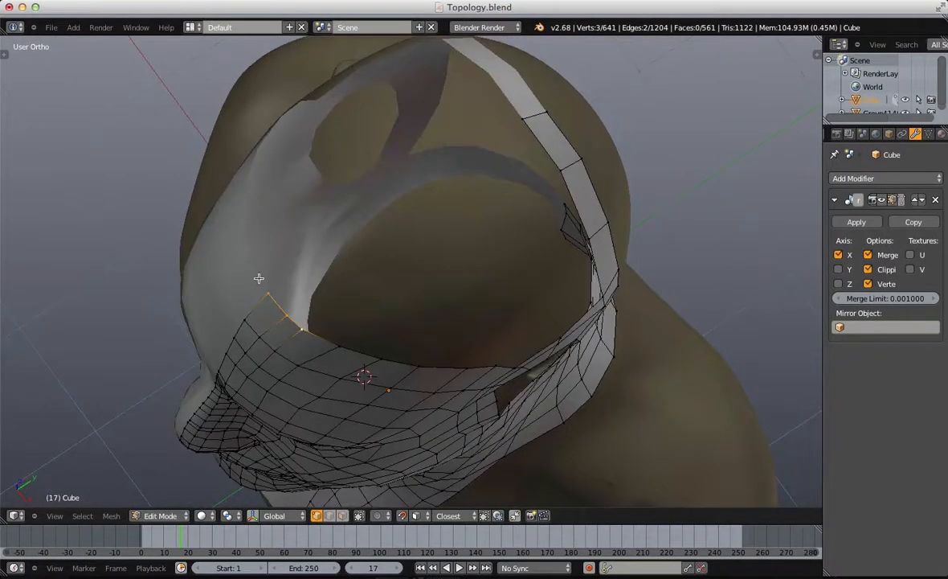
pyautogui.press('e')
pyautogui.click(286, 252)
pyautogui.press('e')
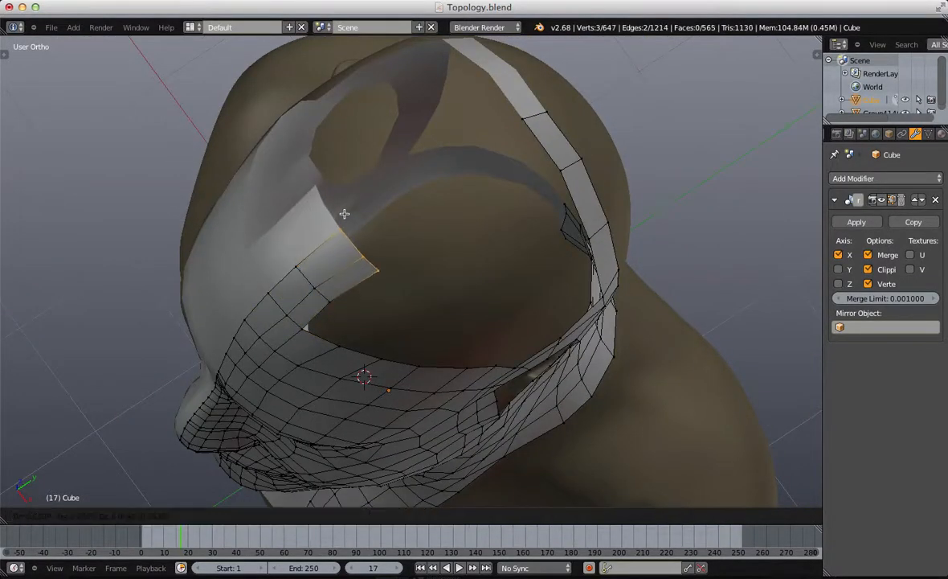
pyautogui.click(343, 210)
# Step: Scale the end edges of the forehead extrusion, then scale them along the Y axis to straighten the row
pyautogui.moveTo(391, 232); pyautogui.dragTo(359, 290, button='middle')
pyautogui.press('s')
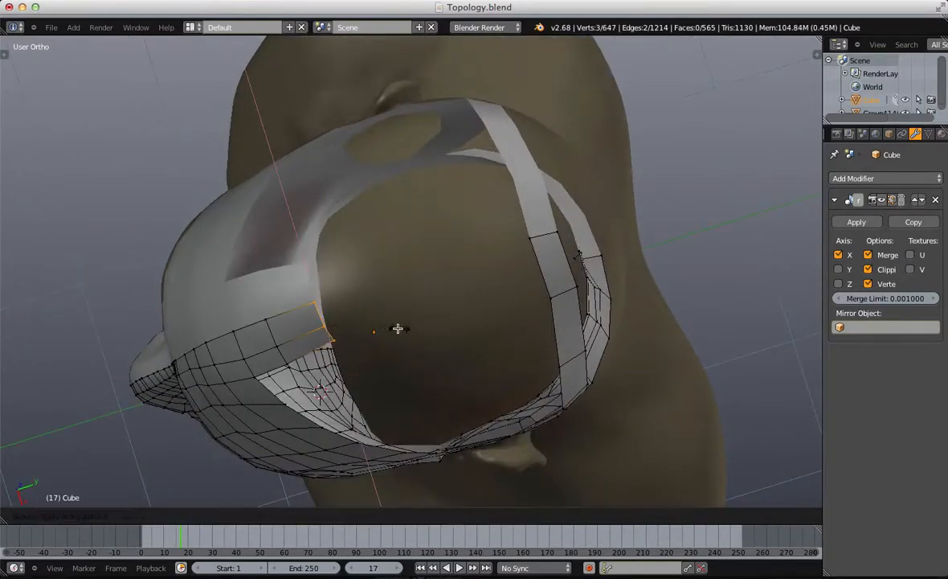
pyautogui.click(417, 328)
pyautogui.press('s')
pyautogui.press('y')
pyautogui.click(351, 335)
# Step: Extrude a single edge of the forehead's upper border upward, a short distance outward from the centre strip
pyautogui.moveTo(352, 335); pyautogui.dragTo(338, 253, button='middle')
pyautogui.moveTo(333, 261); pyautogui.dragTo(345, 218, button='middle')
pyautogui.press('e')
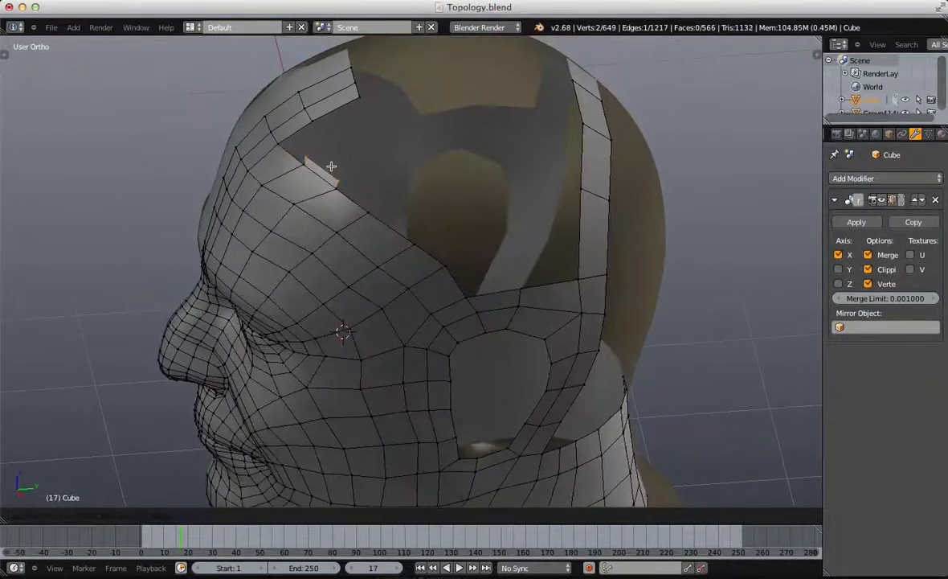
pyautogui.click(355, 158)
pyautogui.press('a')
pyautogui.moveTo(290, 180); pyautogui.dragTo(401, 202, button='middle')
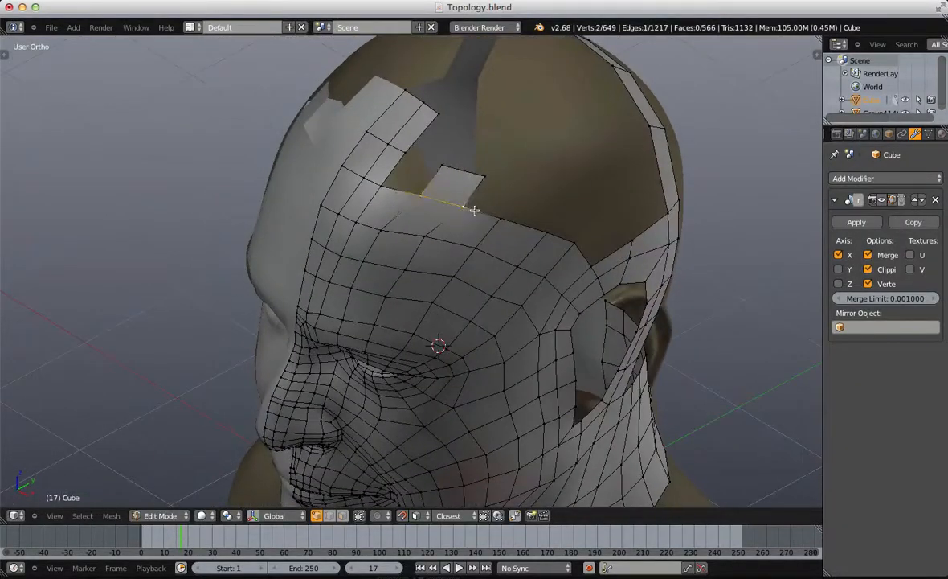
# Step: Fill the gap between the forehead's centre strip and the separately extruded edge with two quads
pyautogui.press('a')
pyautogui.hotkey('ctrl', 'Tab')
pyautogui.click(342, 201)
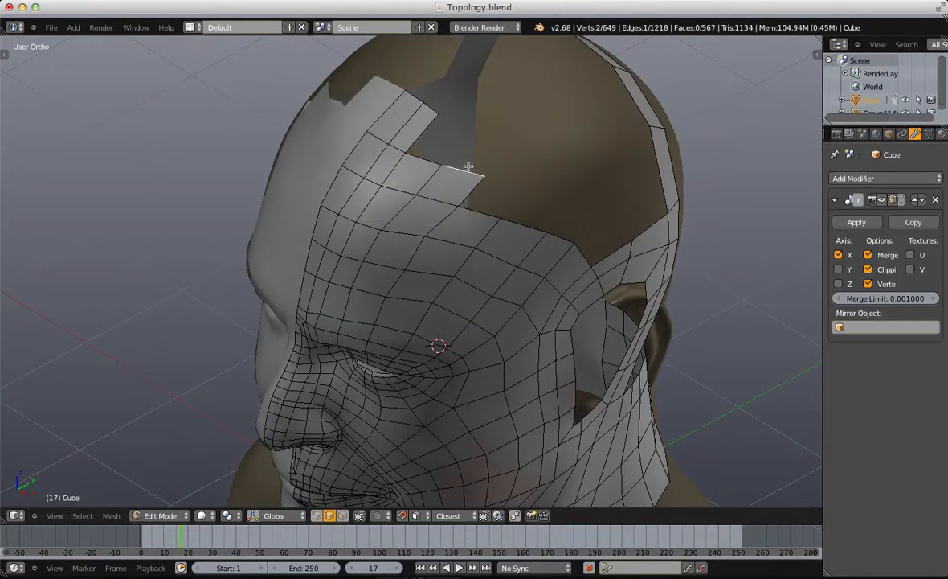
pyautogui.press('f')
# Step: Switch to vertex selection and reposition the outer corner vertex of the newly filled forehead patch
pyautogui.hotkey('ctrl', 'Tab')
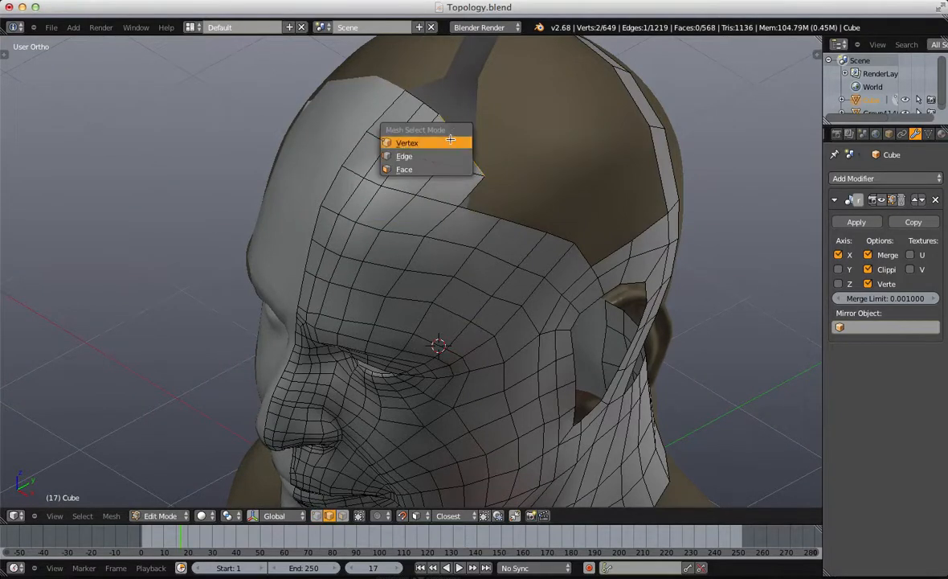
pyautogui.click(450, 140)
pyautogui.moveTo(450, 140); pyautogui.dragTo(428, 196, button='middle')
pyautogui.press('g')
pyautogui.click(379, 192)
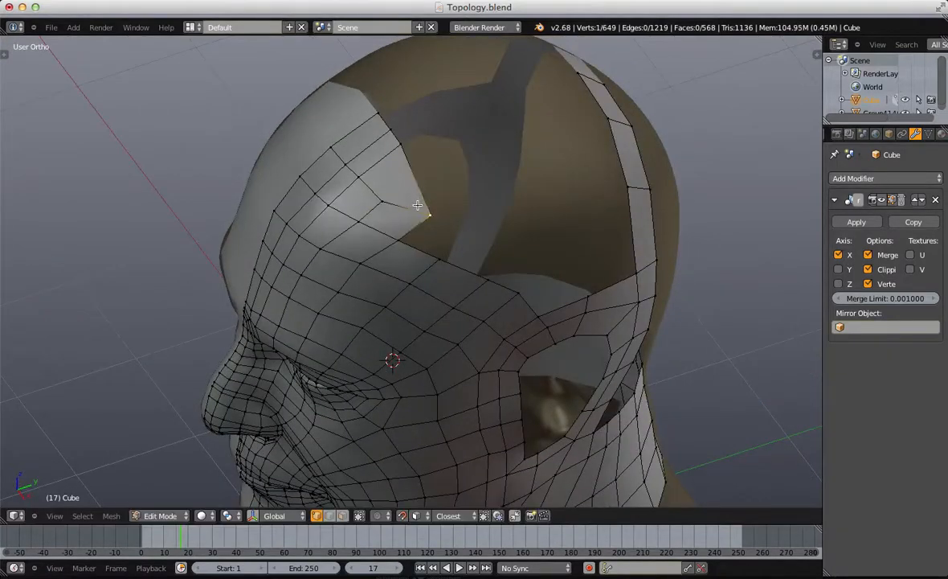
# Step: Examine the face loop running from the inner eye up the forehead and across its upper border
pyautogui.moveTo(338, 213); pyautogui.dragTo(360, 228, button='middle')
pyautogui.hotkey('ctrl', 'Tab')
pyautogui.click(360, 242)
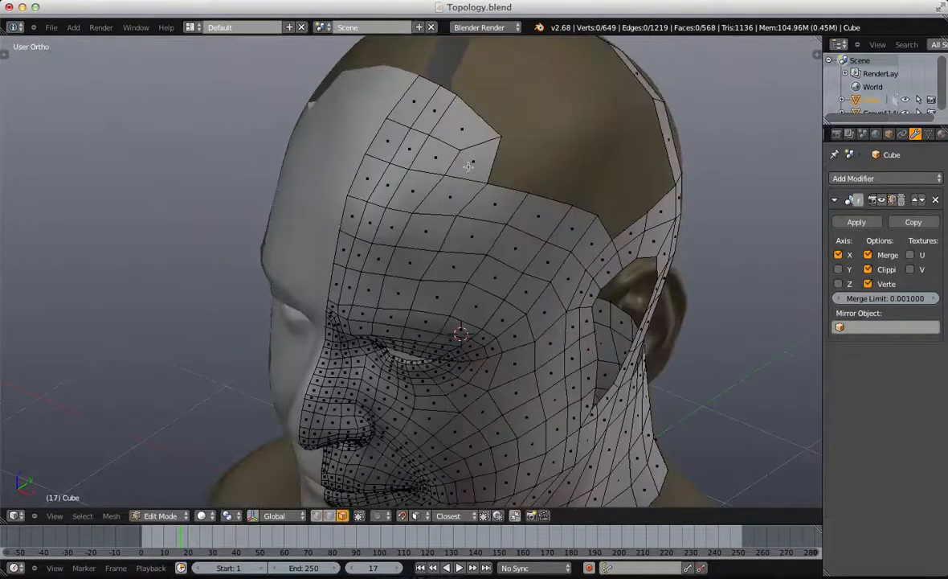
pyautogui.keyDown('alt'); pyautogui.rightClick(465, 160); pyautogui.keyUp('alt')
pyautogui.press('a')
pyautogui.keyDown('alt'); pyautogui.rightClick(468, 179); pyautogui.keyUp('alt')
pyautogui.scroll(-2, 462, 181)
pyautogui.moveTo(434, 225); pyautogui.dragTo(460, 180, button='middle')
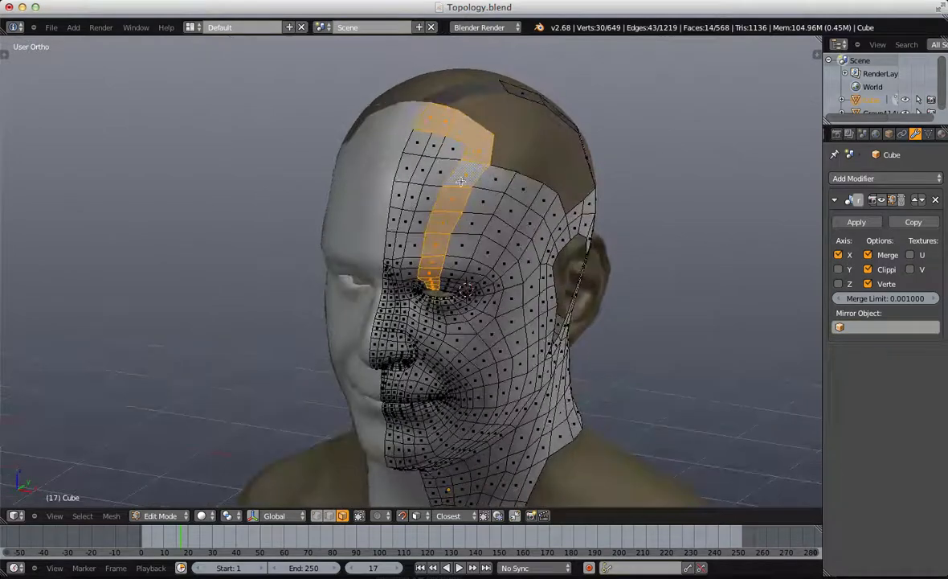
pyautogui.press('a')
# Step: Return to vertex selection and even out the two inner vertices near the forehead patch's outer corner
pyautogui.hotkey('ctrl', 'Tab')
pyautogui.click(378, 110)
pyautogui.press('b')
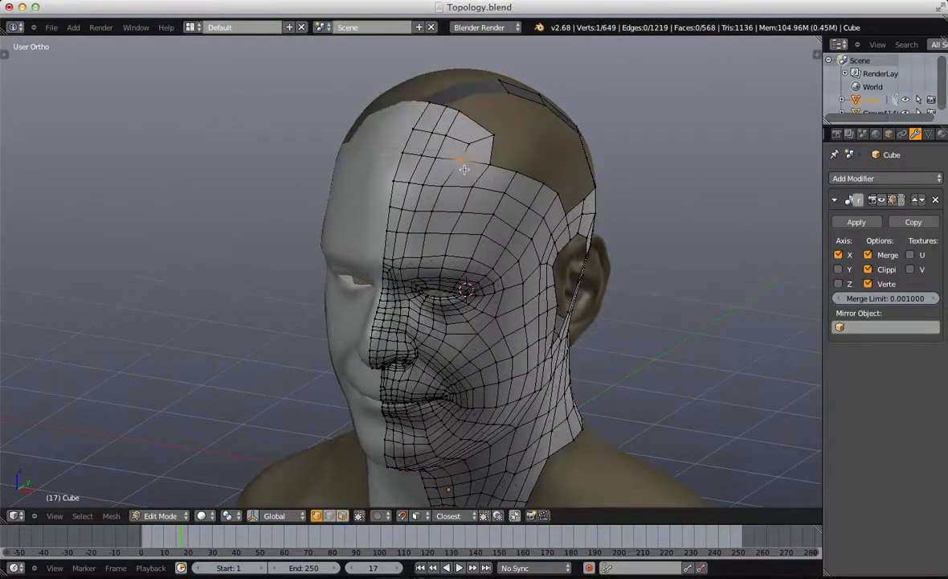
pyautogui.press('g')
pyautogui.click(465, 165)
pyautogui.rightClick(468, 145)
pyautogui.press('g')
pyautogui.click(467, 151)
pyautogui.press('a')
# Step: Extend the outer and upper border of the forehead patch with two quads and reposition their free vertices
pyautogui.moveTo(466, 152); pyautogui.dragTo(446, 216, button='middle')
pyautogui.press('f')
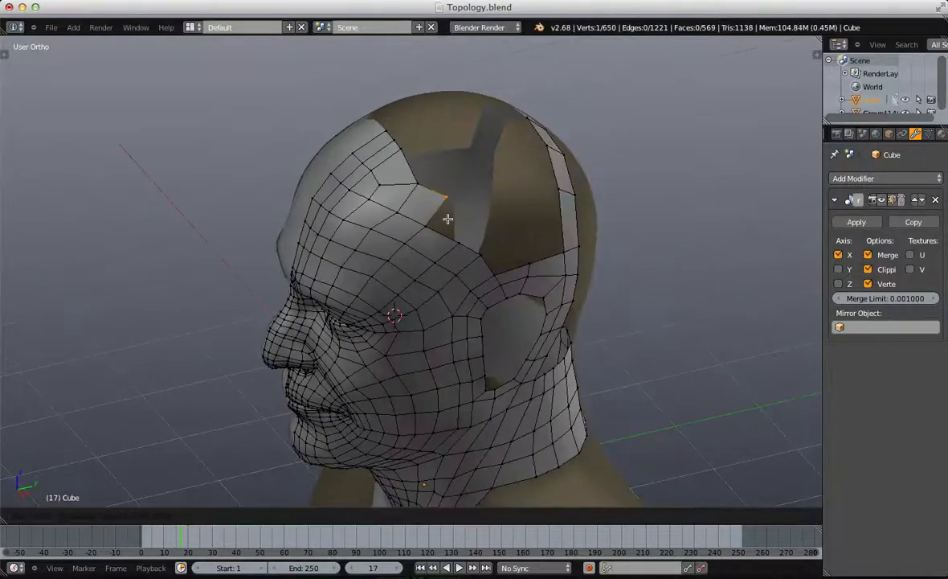
pyautogui.press('f')
pyautogui.click(468, 178)
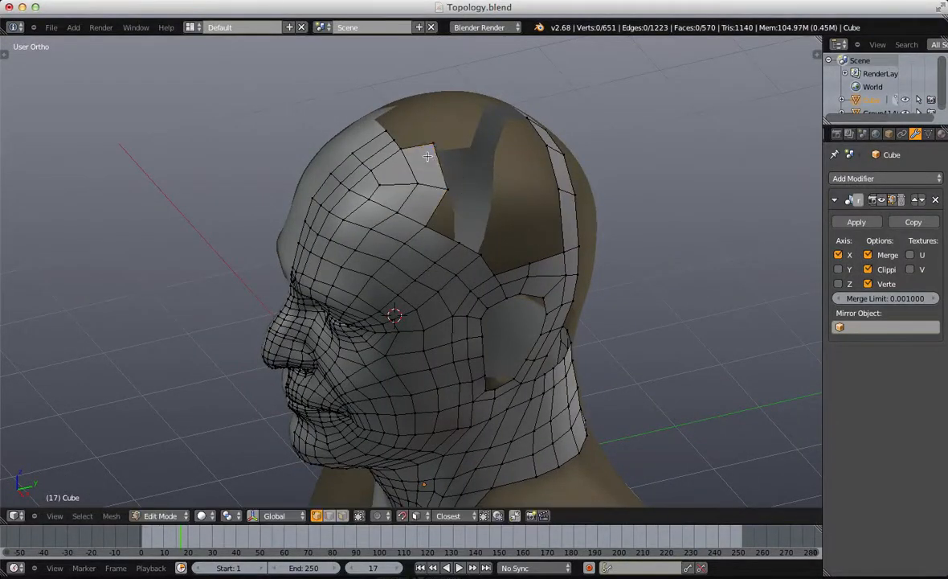
pyautogui.moveTo(468, 177); pyautogui.dragTo(462, 186, button='middle')
pyautogui.press('g')
pyautogui.click(445, 181)
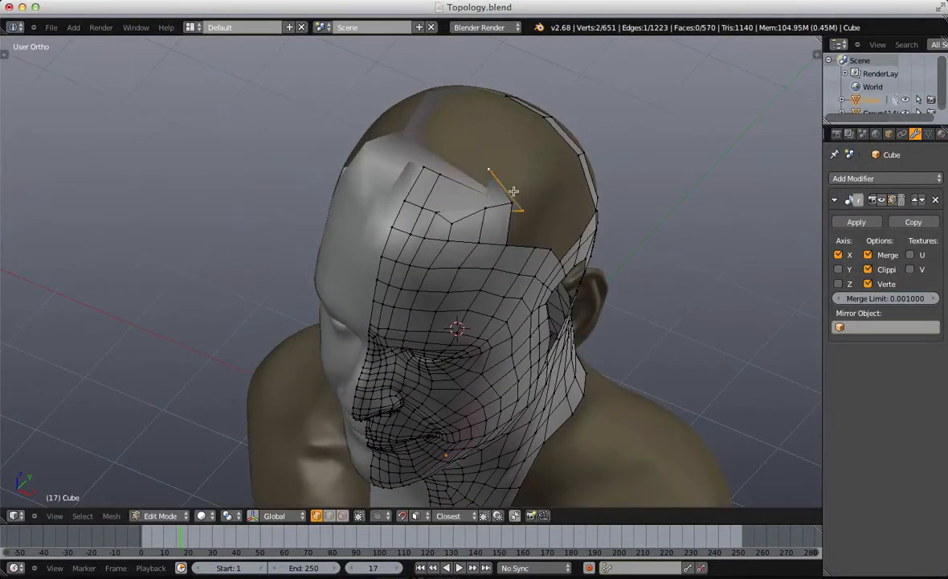
# Step: Fit the new quads' edge to the scalp and fill two more quads inward to the midline
pyautogui.press('g')
pyautogui.click(498, 192)
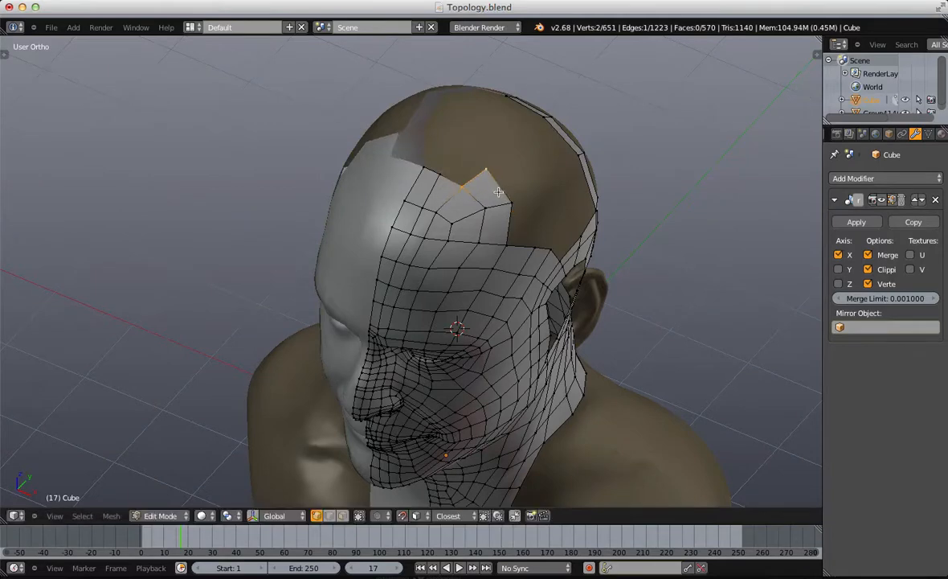
pyautogui.press('g')
pyautogui.click(444, 174)
pyautogui.press('f')
pyautogui.press('g')
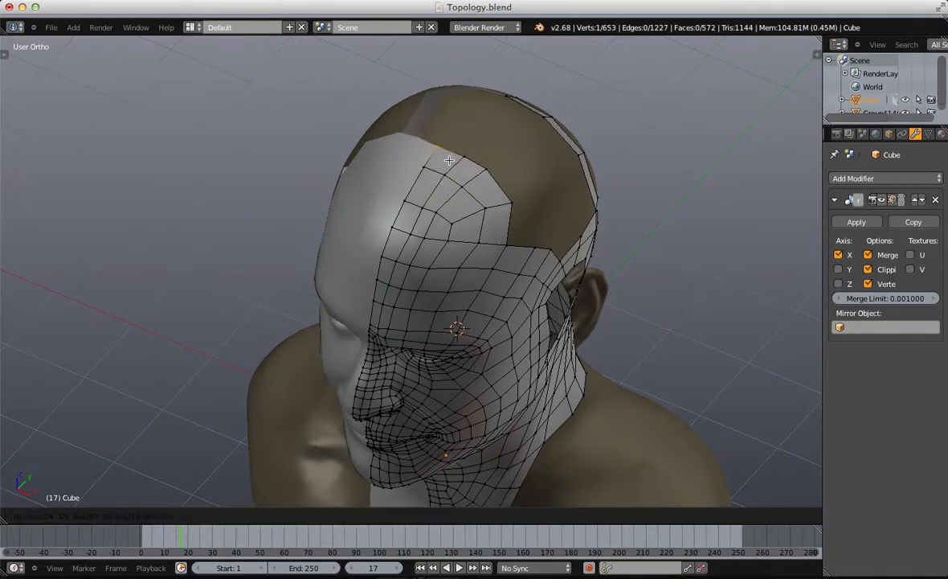
pyautogui.click(440, 150)
pyautogui.press('a')
# Step: Adjust the inner upper-forehead vertices and fill three more quads along the border down to the temple
pyautogui.moveTo(457, 168); pyautogui.dragTo(426, 162, button='middle')
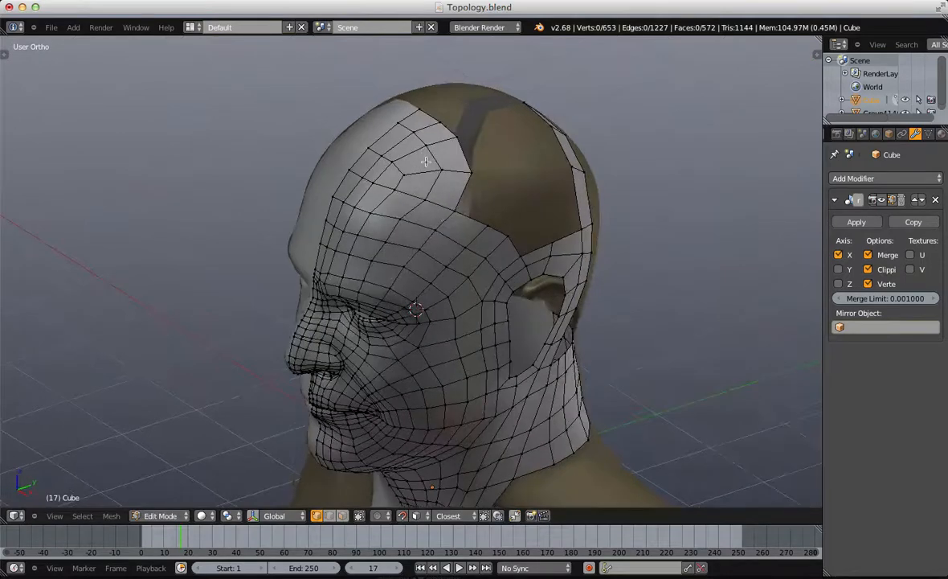
pyautogui.press('a')
pyautogui.moveTo(438, 211); pyautogui.dragTo(411, 169, button='middle')
pyautogui.press('a')
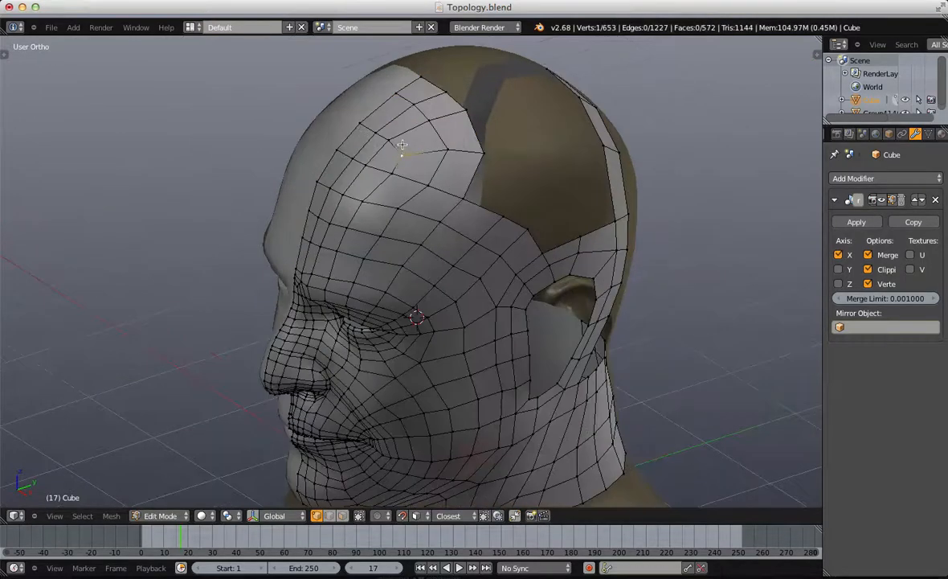
pyautogui.rightClick(408, 142)
pyautogui.moveTo(392, 208); pyautogui.dragTo(468, 167, button='middle')
pyautogui.rightClick(448, 164)
pyautogui.press('f')
pyautogui.press('a')
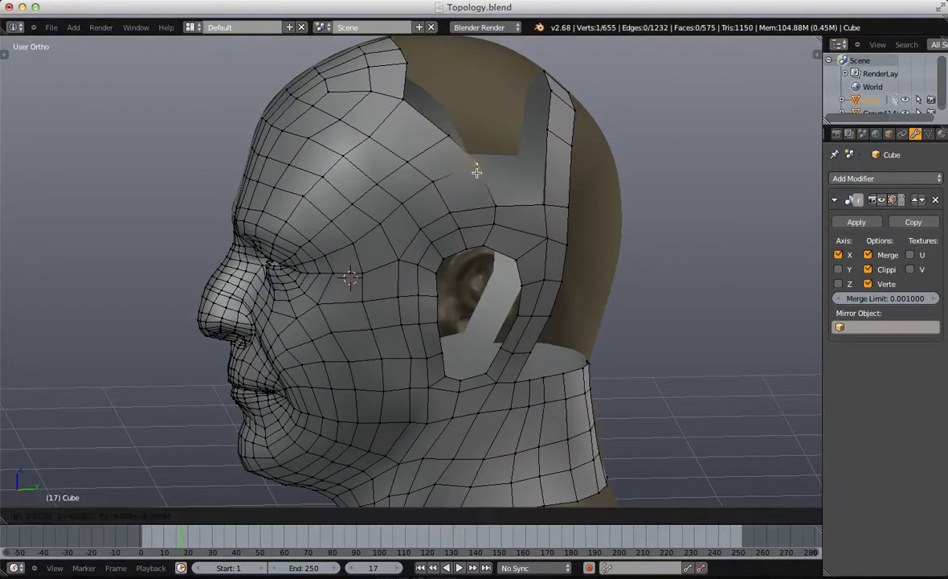
# Step: Reposition the vertices of the newly filled temple quads to even out their spacing
pyautogui.rightClick(418, 165)
pyautogui.keyDown('shift'); pyautogui.rightClick(443, 138); pyautogui.keyUp('shift')
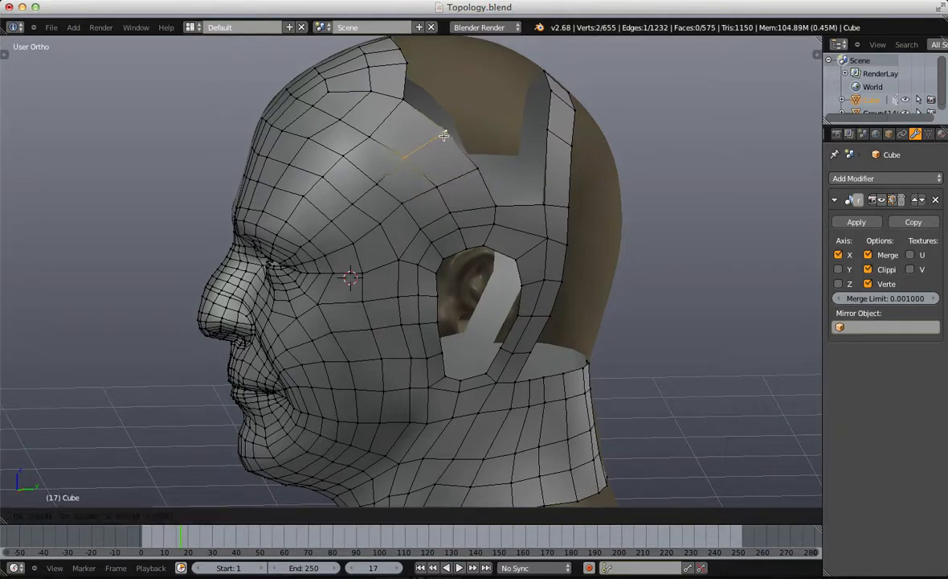
pyautogui.press('a')
pyautogui.rightClick(373, 173)
pyautogui.press('a')
# Step: Check the head surface in Object Mode, return to Edit Mode and smooth the upper-forehead vertices
pyautogui.scroll(-2, 361, 170)
pyautogui.press('Tab')
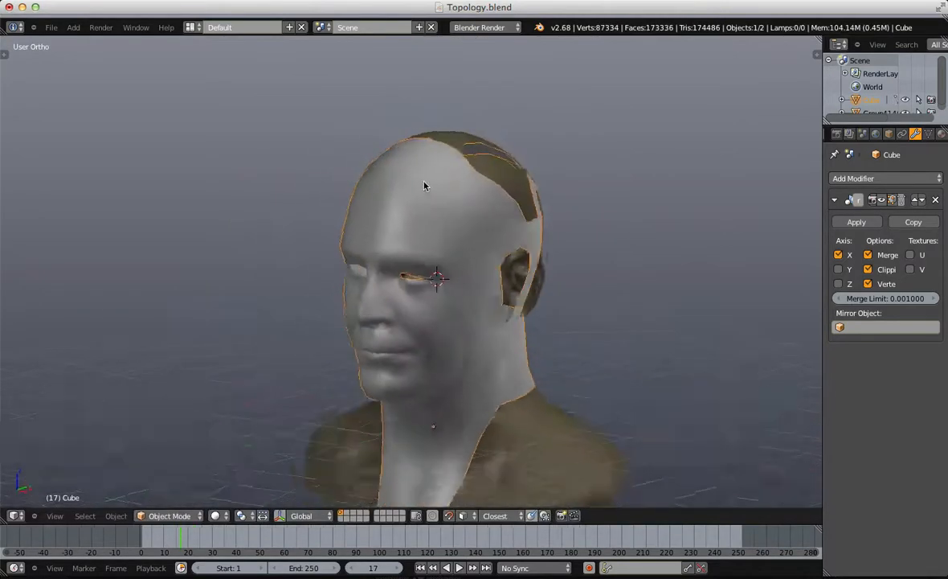
pyautogui.moveTo(391, 166); pyautogui.dragTo(371, 182, button='middle')
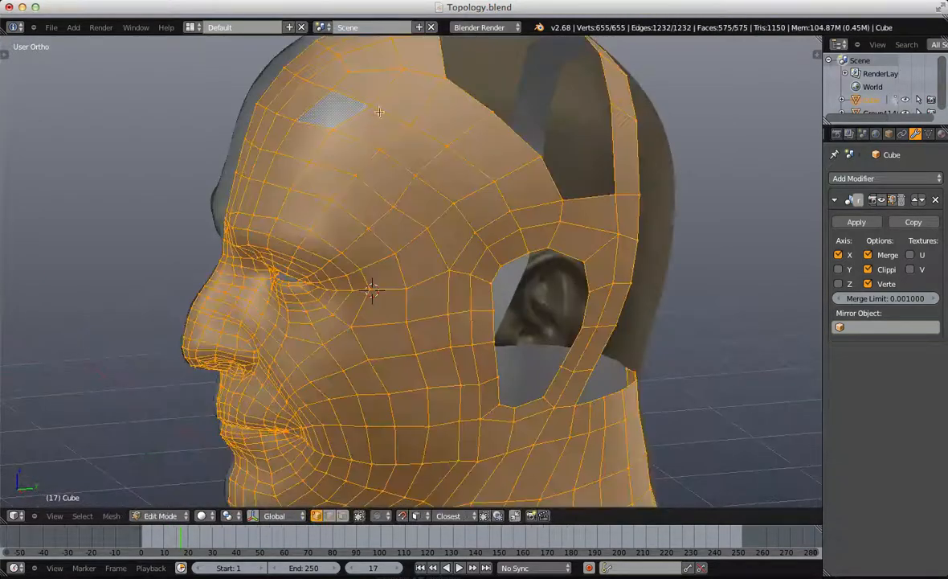
pyautogui.press('a')
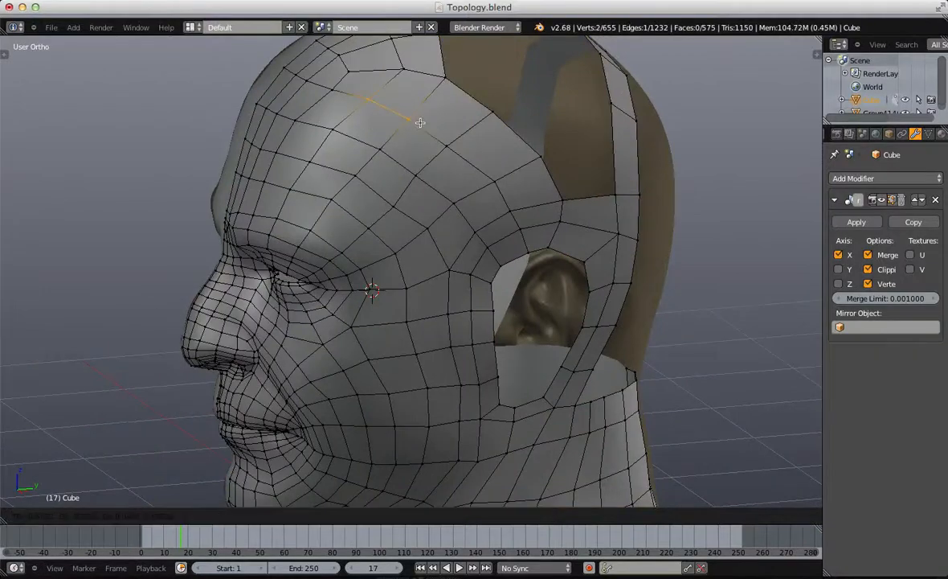
pyautogui.moveTo(415, 120); pyautogui.dragTo(286, 199, button='middle')
pyautogui.scroll(3, 430, 224)
pyautogui.moveTo(295, 128); pyautogui.dragTo(295, 153, button='right')
pyautogui.moveTo(294, 153); pyautogui.dragTo(337, 197, button='middle')
# Step: Bridge the crown patch's rear border to the strip running over the head with one long quad
pyautogui.rightClick(284, 190)
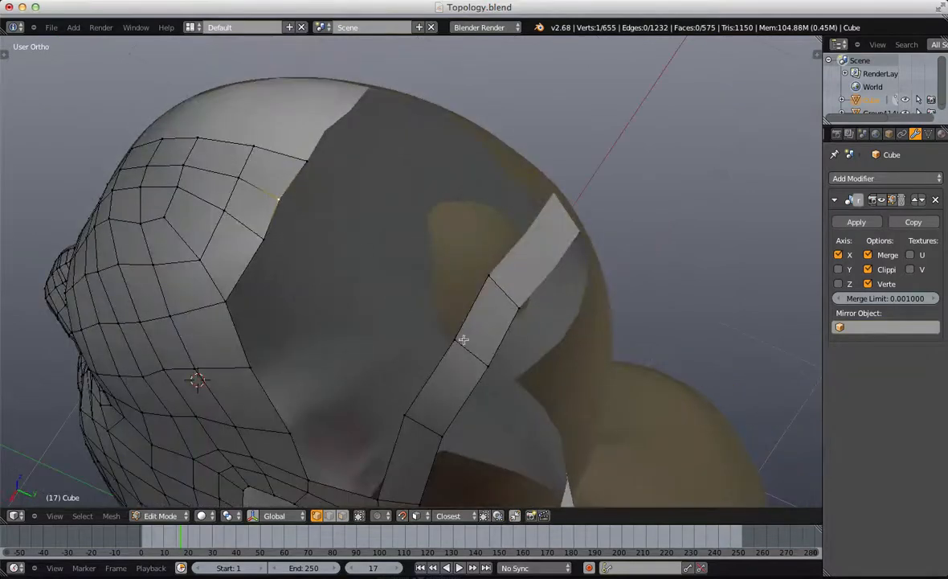
pyautogui.keyDown('shift'); pyautogui.rightClick(487, 284); pyautogui.keyUp('shift')
pyautogui.press('f')
pyautogui.press('a')
pyautogui.hotkey('ctrl', 'z')
pyautogui.hotkey('ctrl', 'z')
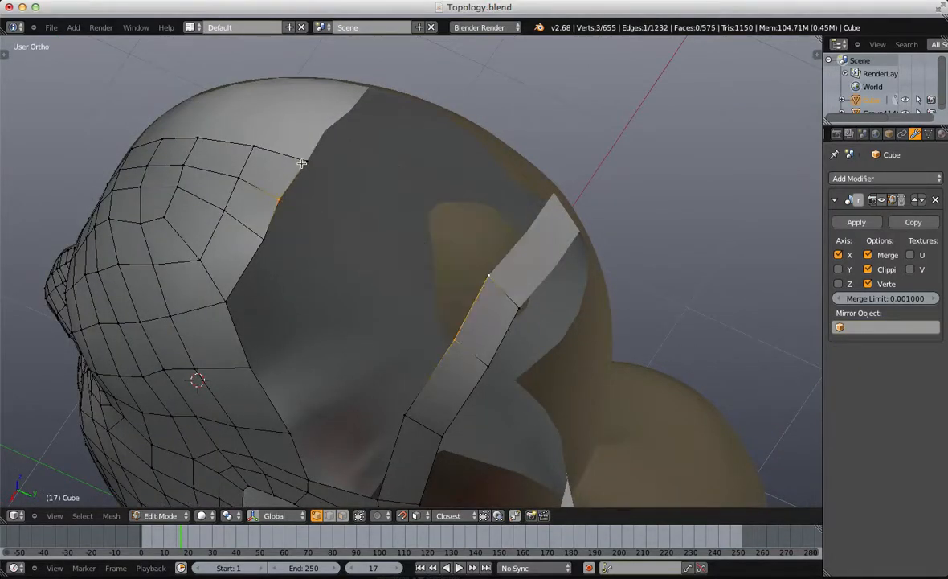
pyautogui.keyDown('shift'); pyautogui.rightClick(302, 163); pyautogui.keyUp('shift')
pyautogui.press('f')
pyautogui.press('a')
# Step: Insert an edge loop through the strip above the ear and even out the neighbouring vertices
pyautogui.scroll(-1, 352, 346)
pyautogui.keyDown('shift'); pyautogui.moveTo(352, 346); pyautogui.dragTo(377, 260, button='middle'); pyautogui.keyUp('shift')
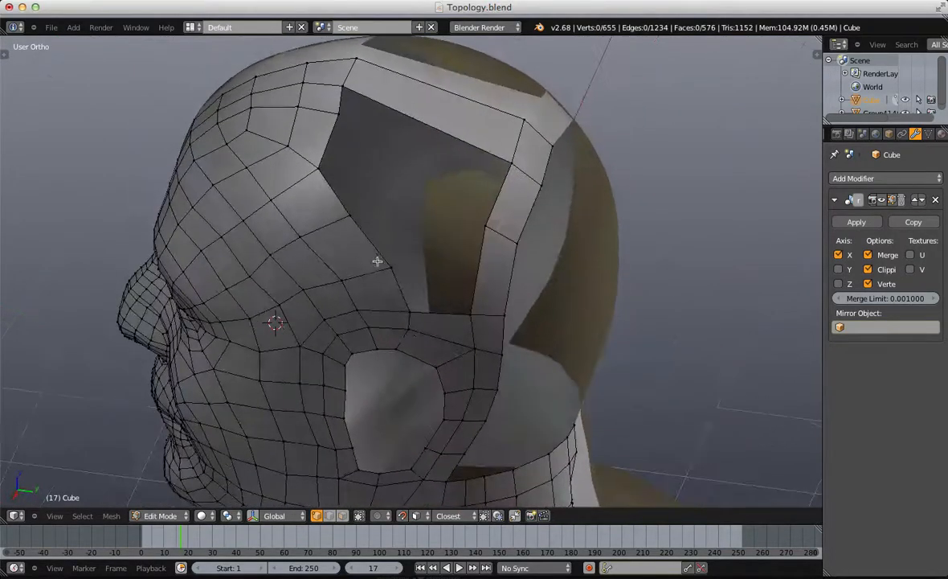
pyautogui.hotkey('ctrl', 'r')
pyautogui.click(428, 337)
pyautogui.click(427, 336)
pyautogui.moveTo(428, 336); pyautogui.dragTo(438, 297, button='middle')
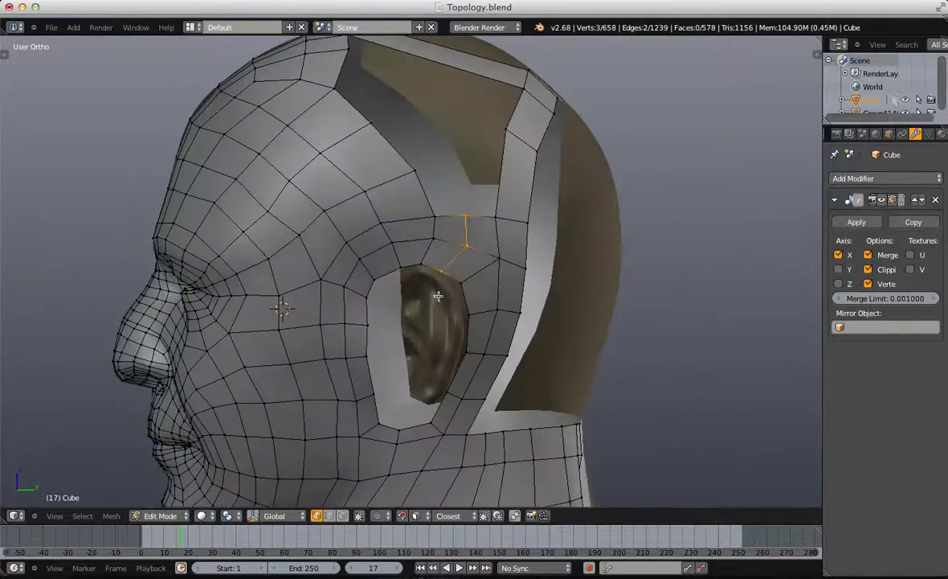
pyautogui.moveTo(439, 246); pyautogui.dragTo(439, 246)
pyautogui.press('g')
pyautogui.click(428, 244)
# Step: Reposition the temple border vertex and fill a second long quad beneath the crown bridge
pyautogui.press('a')
pyautogui.rightClick(405, 180)
pyautogui.press('g')
pyautogui.click(390, 181)
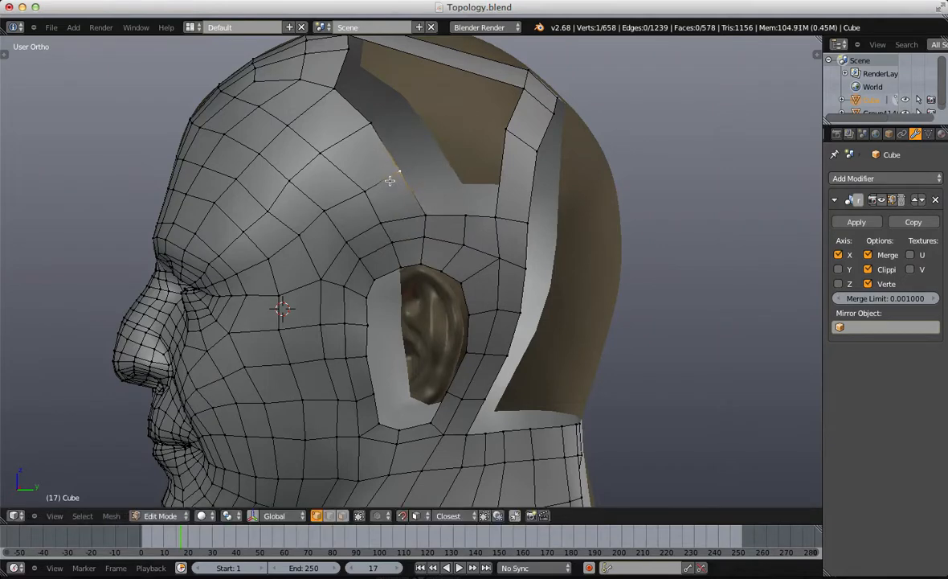
pyautogui.moveTo(390, 181); pyautogui.dragTo(348, 174, button='middle')
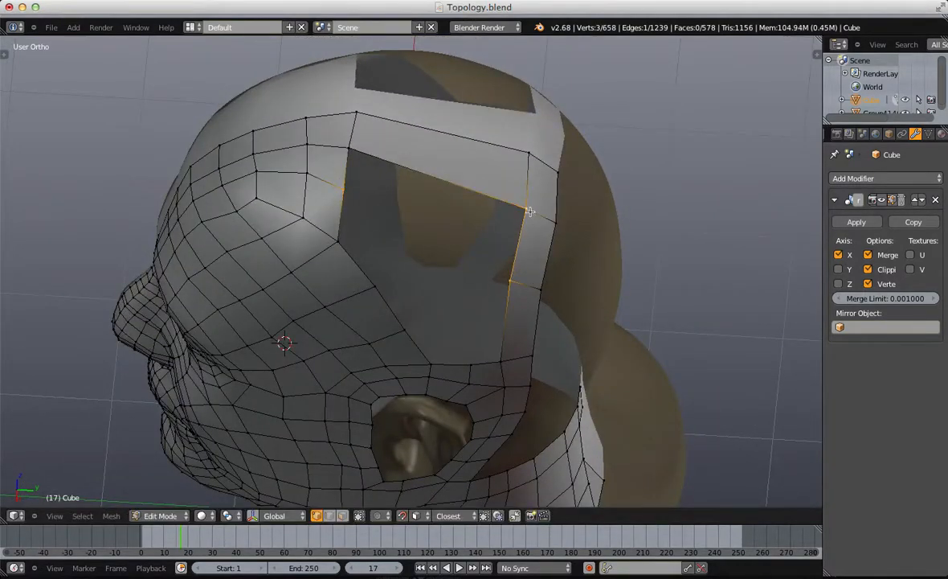
pyautogui.press('f')
pyautogui.press('a')
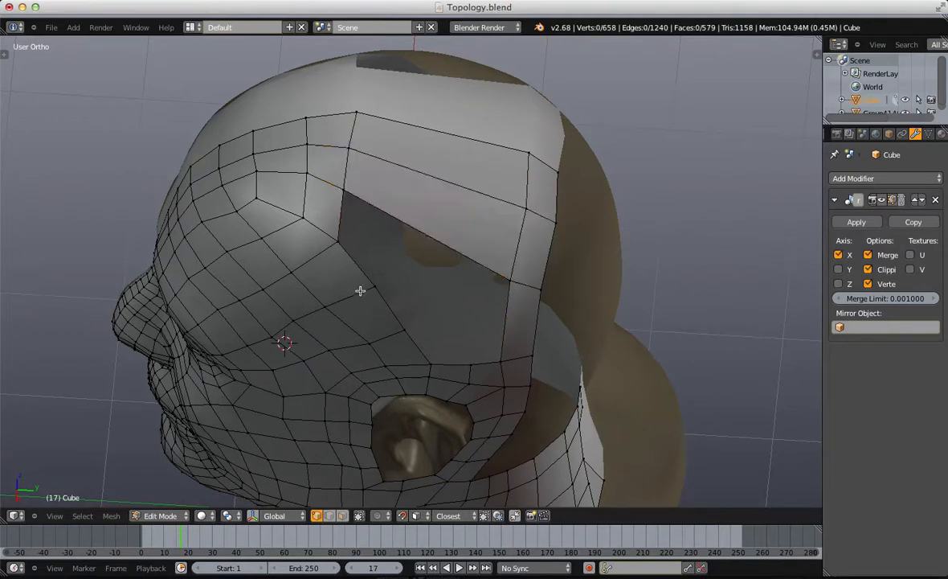
# Step: Cut an edge loop across the front of the crown bridge and fill the corner quad at the temple
pyautogui.hotkey('ctrl', 'r')
pyautogui.click(417, 159)
pyautogui.click(386, 153)
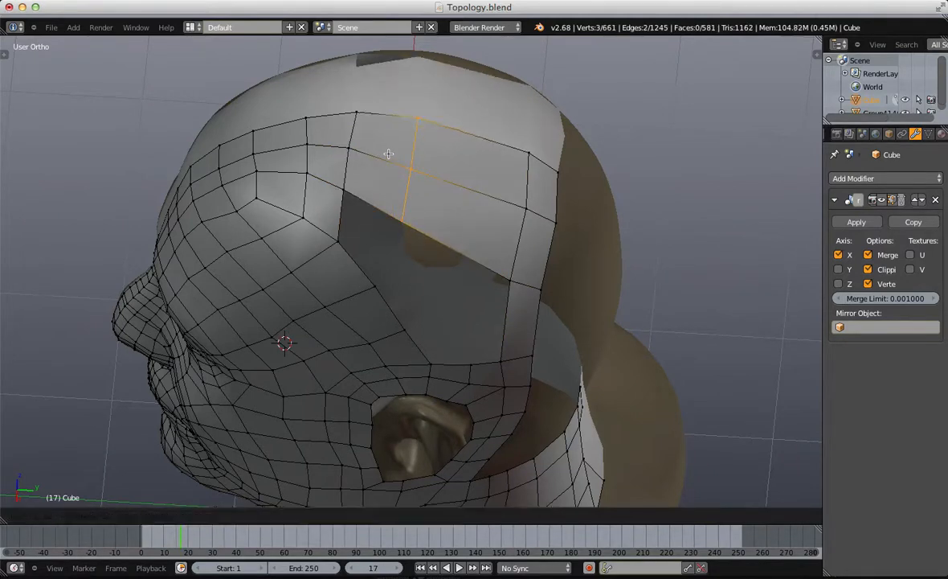
pyautogui.press('a')
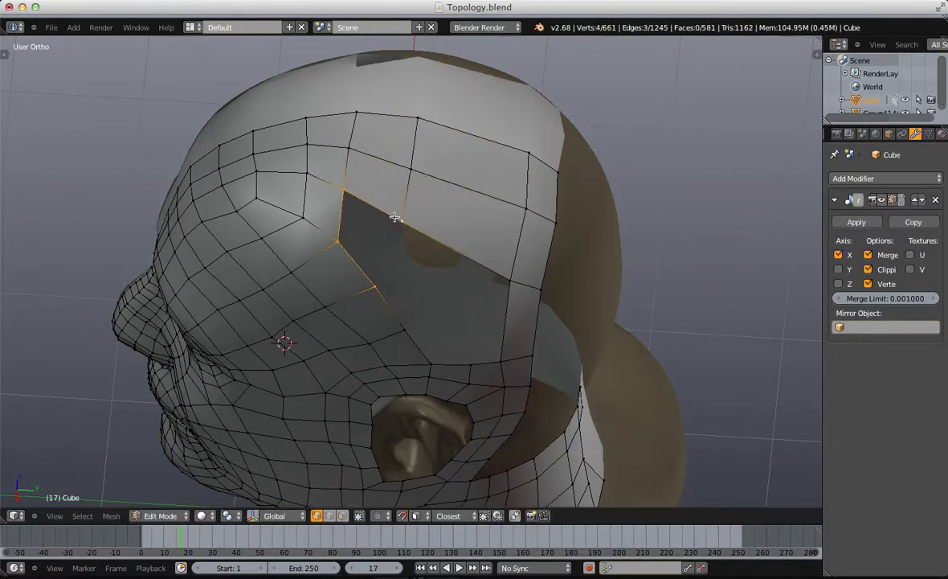
pyautogui.press('f')
pyautogui.moveTo(395, 217); pyautogui.dragTo(349, 130, button='middle')
pyautogui.press('a')
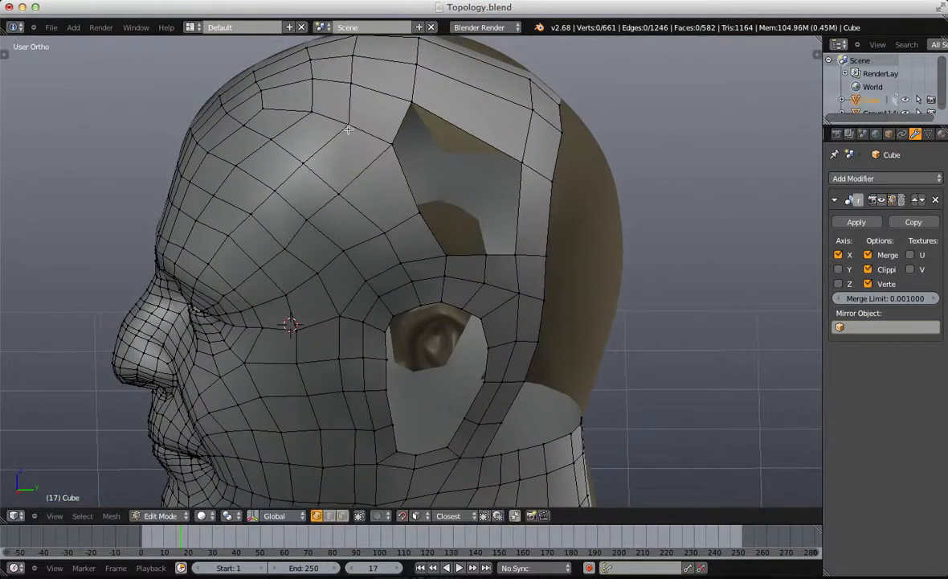
# Step: Examine the face loop running across the temple and forehead in face selection mode
pyautogui.hotkey('ctrl', 'Tab')
pyautogui.click(259, 228)
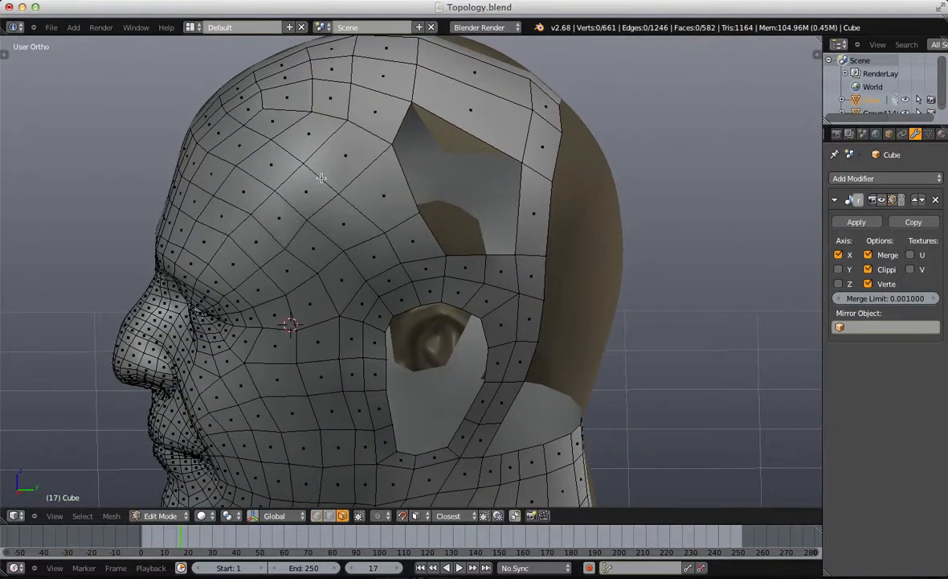
pyautogui.keyDown('alt'); pyautogui.rightClick(321, 177); pyautogui.keyUp('alt')
pyautogui.scroll(-3, 324, 188)
pyautogui.moveTo(327, 199); pyautogui.dragTo(402, 217, button='middle')
pyautogui.scroll(2, 401, 217)
pyautogui.press('a')
pyautogui.hotkey('ctrl', 'Tab')
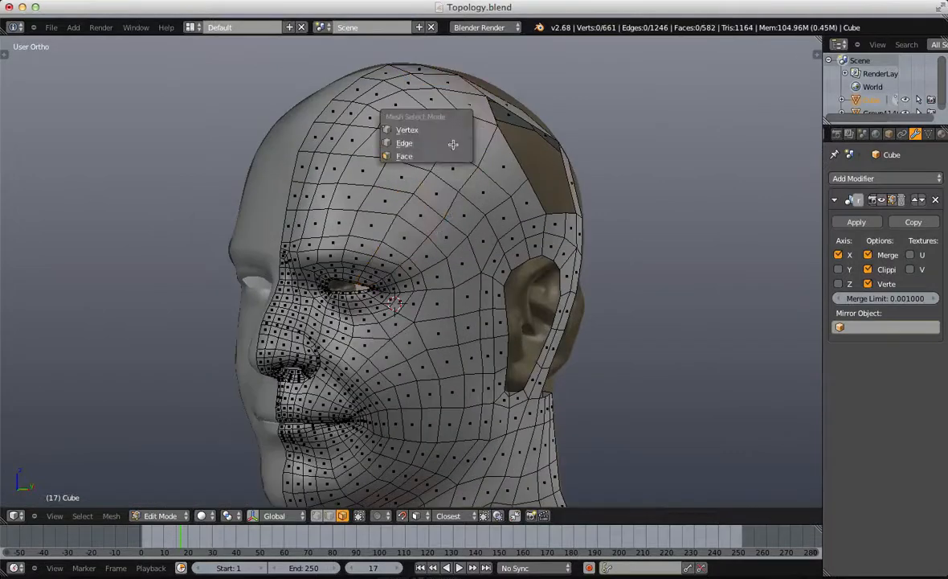
# Step: Switch to vertex selection and insert another edge loop across the wide rear section of the crown bridge
pyautogui.click(452, 131)
pyautogui.press('k')
pyautogui.press('Escape')
pyautogui.scroll(-3, 459, 195)
pyautogui.moveTo(466, 196); pyautogui.dragTo(406, 201, button='middle')
pyautogui.scroll(3, 434, 176)
pyautogui.press('k')
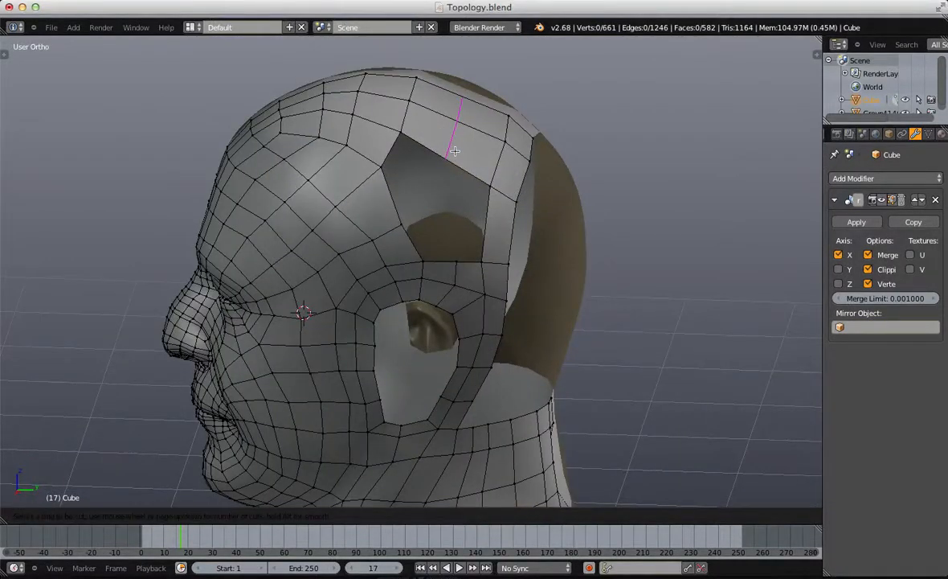
pyautogui.moveTo(462, 148); pyautogui.dragTo(421, 213, button='middle')
pyautogui.press('Return')
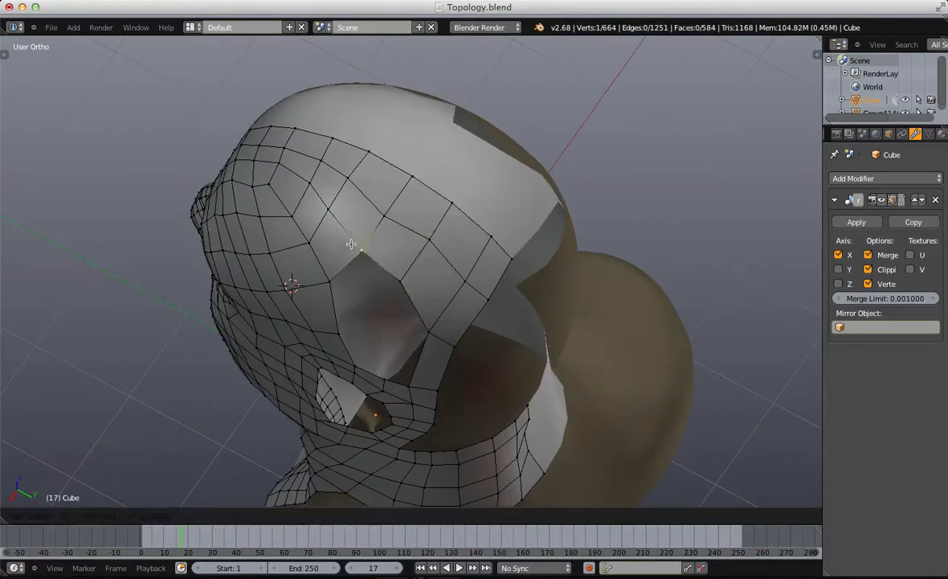
# Step: Fill the next quad between the temple border and the lower edge of the crown bridge
pyautogui.moveTo(334, 233); pyautogui.dragTo(381, 257, button='middle')
pyautogui.keyDown('shift'); pyautogui.rightClick(363, 200); pyautogui.keyUp('shift')
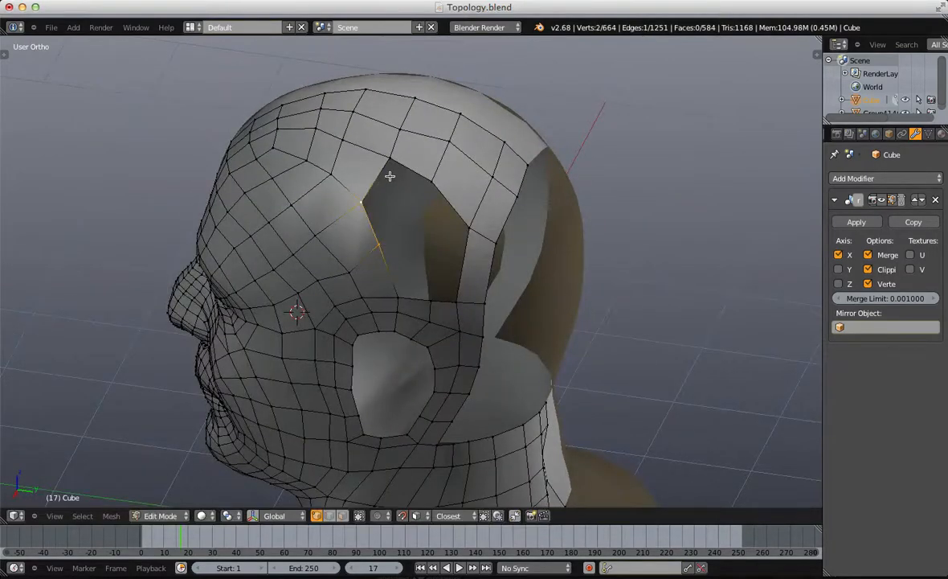
pyautogui.press('f')
pyautogui.hotkey('ctrl', 'z')
pyautogui.keyDown('shift'); pyautogui.rightClick(429, 174); pyautogui.keyUp('shift')
pyautogui.press('f')
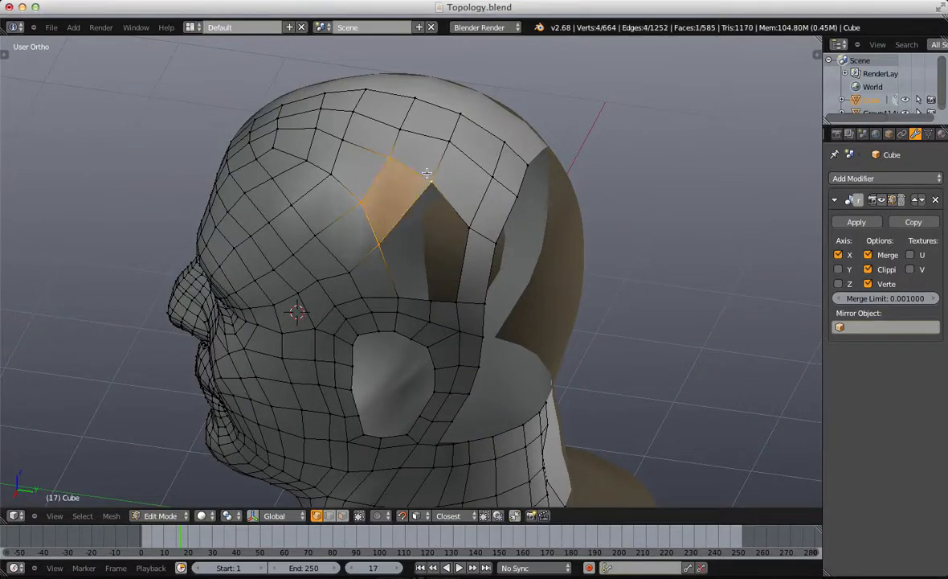
pyautogui.press('a')
pyautogui.moveTo(372, 248); pyautogui.dragTo(384, 229, button='middle')
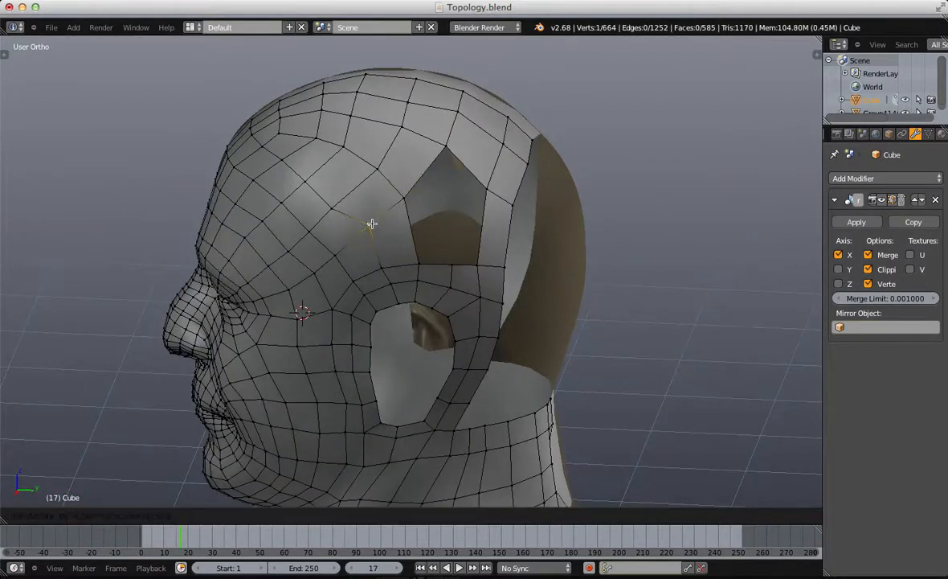
# Step: Reposition the temple vertices along the front edge of the opening on the side of the head
pyautogui.rightClick(365, 231)
pyautogui.press('a')
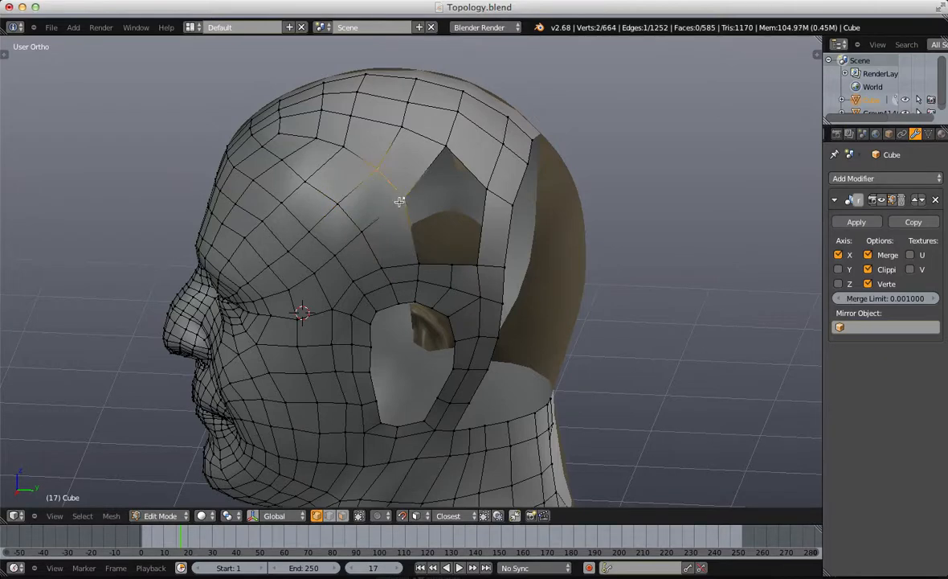
pyautogui.press('g')
pyautogui.click(397, 197)
pyautogui.rightClick(396, 197)
pyautogui.press('g')
pyautogui.click(398, 204)
pyautogui.press('a')
# Step: Shift the vertices along the lower edge of the side opening above the ear slightly upward
pyautogui.moveTo(421, 257); pyautogui.dragTo(427, 234, button='middle')
pyautogui.scroll(1, 428, 235)
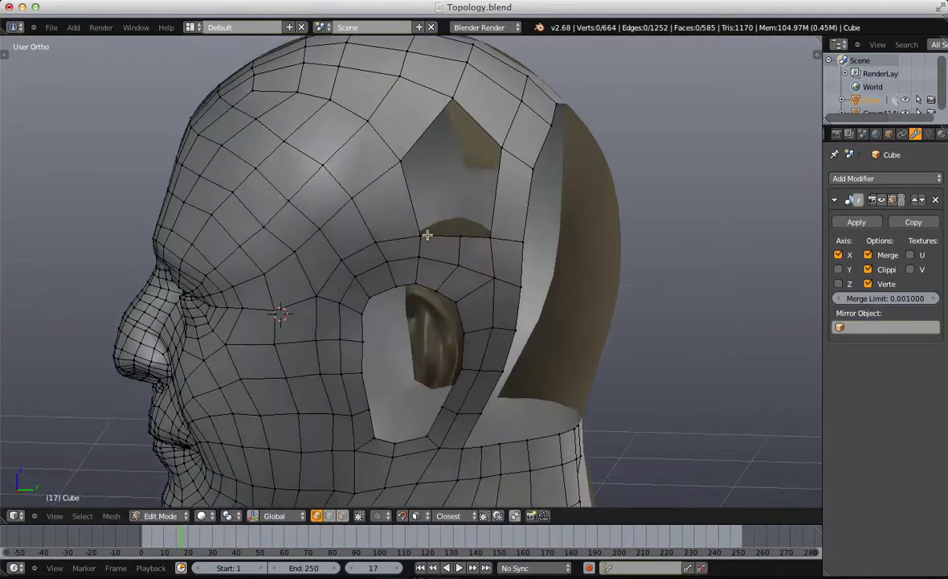
pyautogui.keyDown('shift'); pyautogui.rightClick(412, 232); pyautogui.keyUp('shift')
pyautogui.press('g')
pyautogui.click(409, 215)
pyautogui.rightClick(424, 221)
pyautogui.press('g')
pyautogui.click(421, 214)
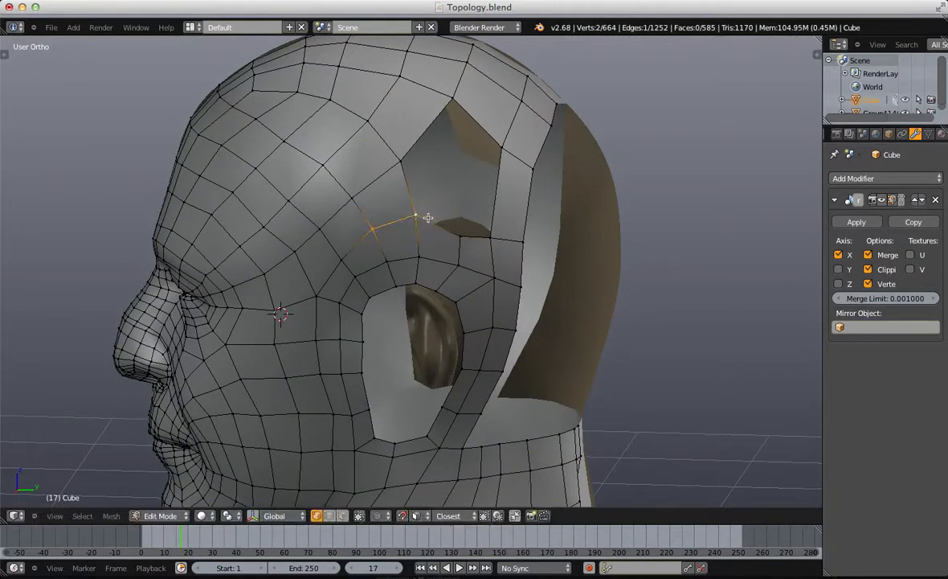
pyautogui.press('a')
pyautogui.rightClick(466, 233)
pyautogui.press('g')
pyautogui.click(466, 227)
pyautogui.press('a')
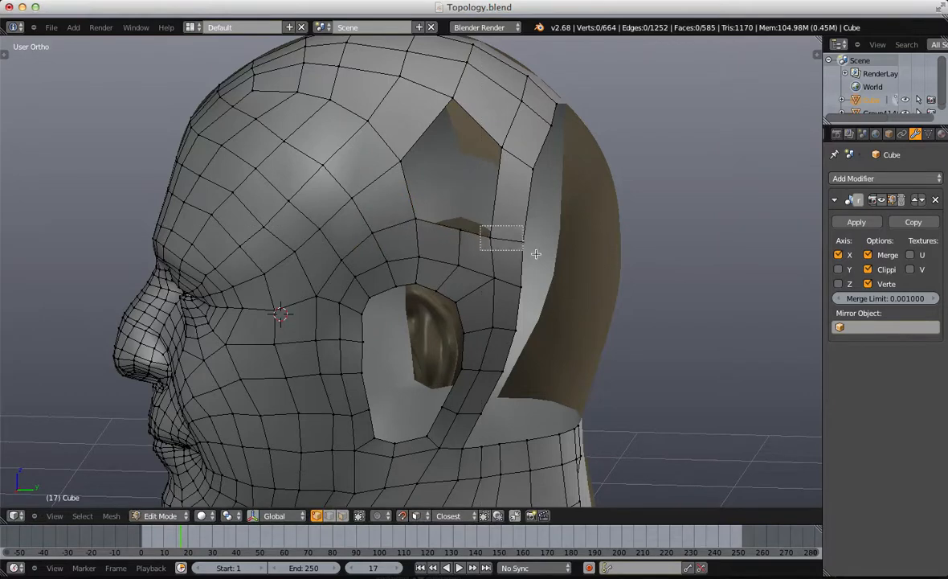
# Step: Examine the face loop running from the crown bridge behind the ear and down the neck in face selection mode
pyautogui.hotkey('ctrl', 'Tab')
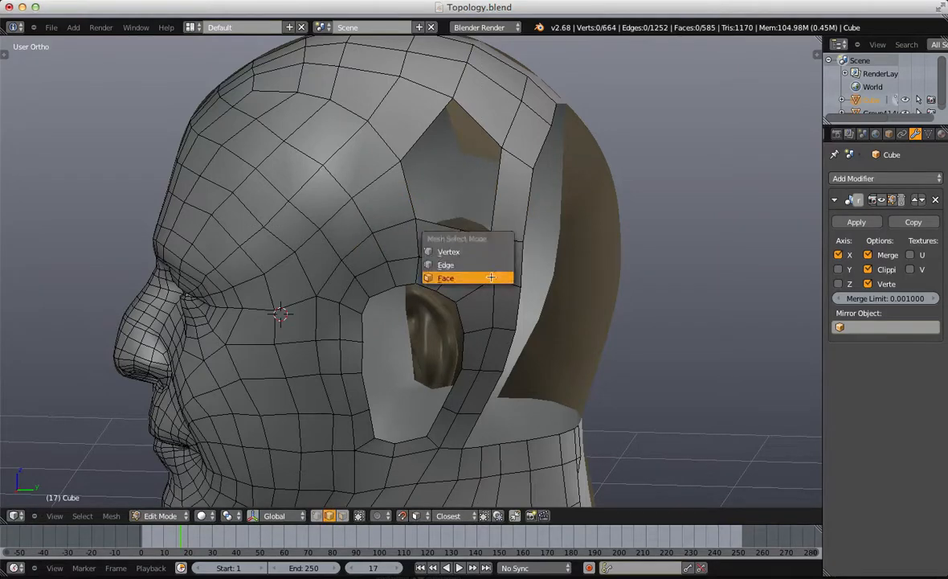
pyautogui.click(478, 275)
pyautogui.rightClick(506, 213)
pyautogui.press('x')
pyautogui.press('a')
pyautogui.moveTo(483, 283); pyautogui.dragTo(480, 246, button='middle')
pyautogui.keyDown('alt'); pyautogui.rightClick(514, 231); pyautogui.keyUp('alt')
pyautogui.scroll(-5, 459, 311)
pyautogui.moveTo(459, 311); pyautogui.dragTo(474, 305, button='middle')
pyautogui.scroll(6, 475, 306)
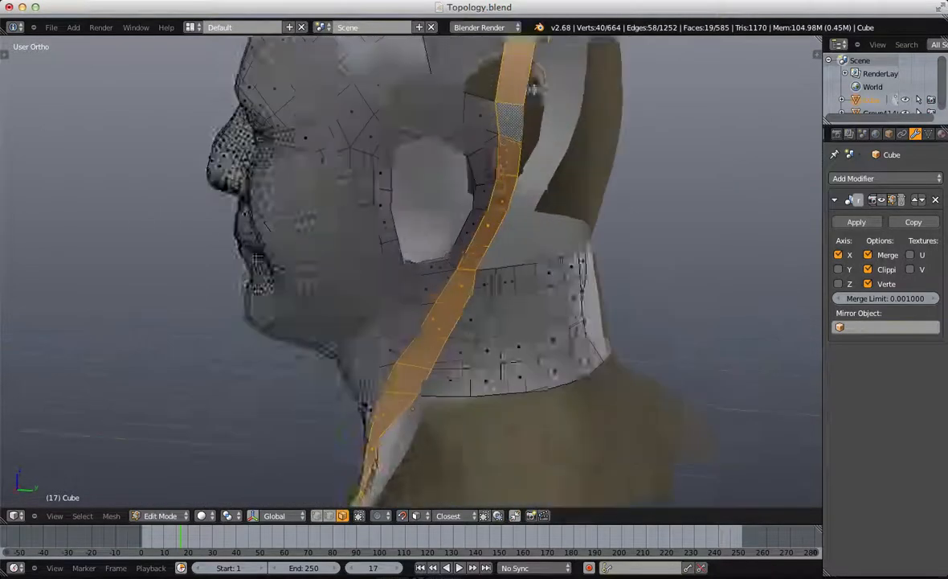
# Step: Move and rotate the two end faces of the crown bridge down toward the back of the head
pyautogui.rightClick(524, 98)
pyautogui.moveTo(571, 78); pyautogui.dragTo(482, 176, button='middle')
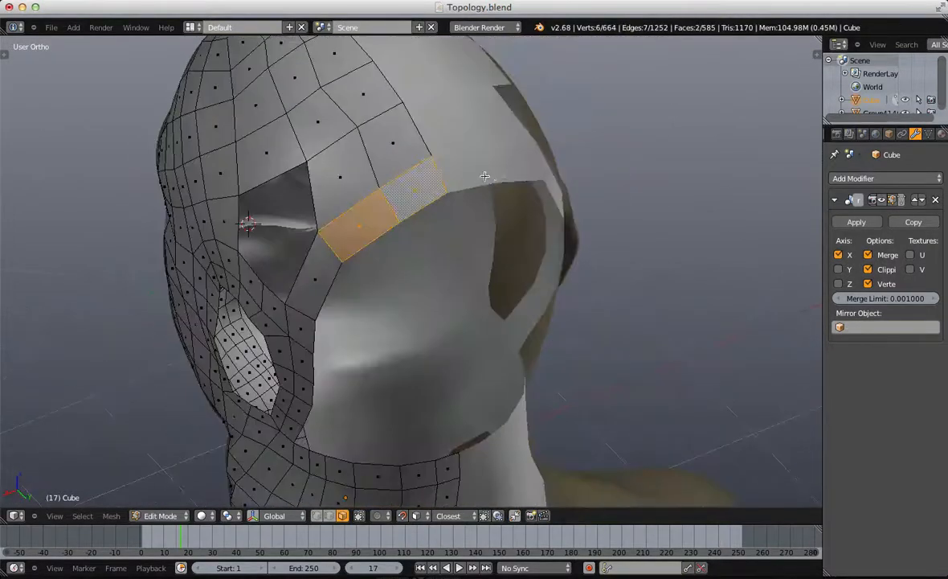
pyautogui.press('g')
pyautogui.click(493, 226)
pyautogui.press('r')
pyautogui.click(492, 249)
pyautogui.press('g')
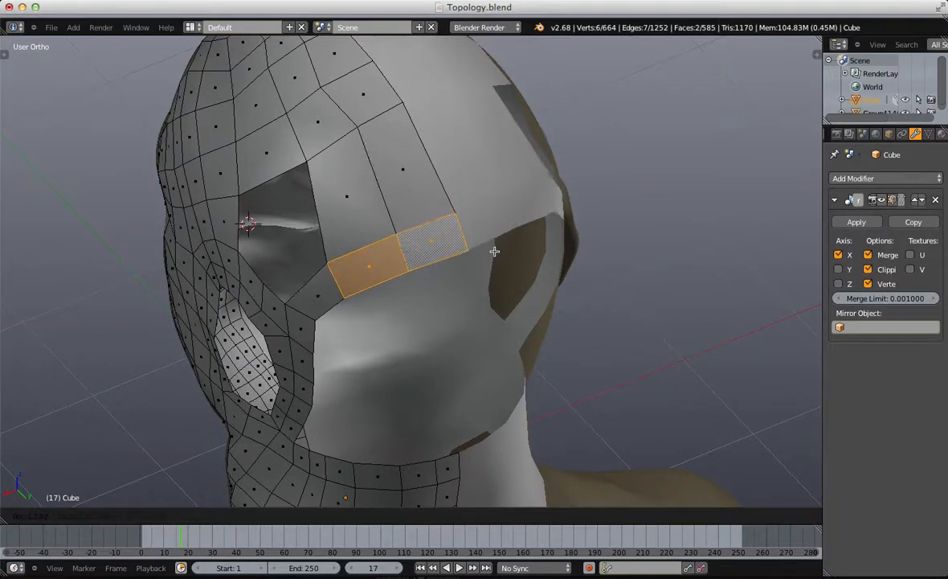
pyautogui.click(497, 248)
pyautogui.press('a')
# Step: Insert an edge loop across the widest section of the crown bridge
pyautogui.moveTo(310, 299); pyautogui.dragTo(384, 265, button='middle')
pyautogui.hotkey('ctrl', 'r')
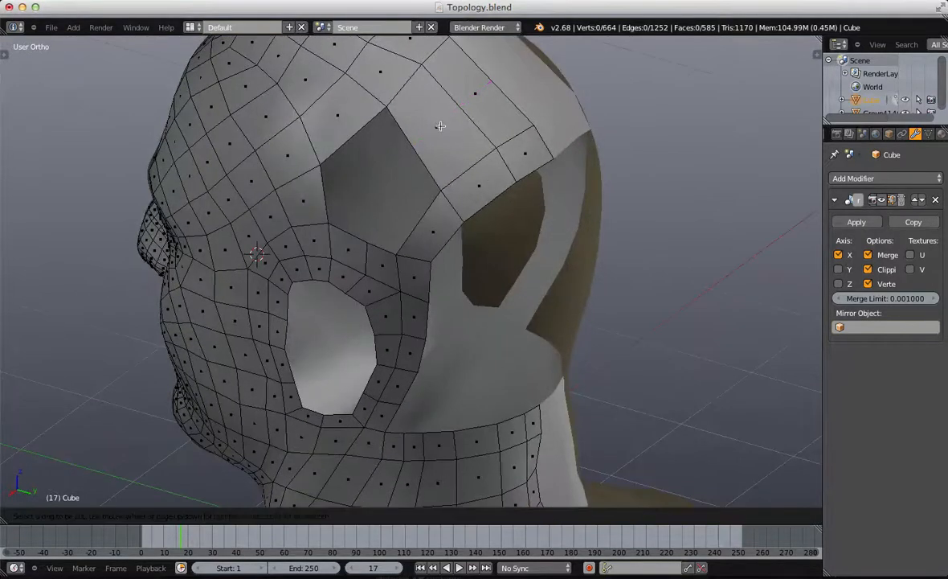
pyautogui.click(445, 109)
pyautogui.rightClick(445, 109)
# Step: Switch to edge selection, fill the gap between the crown bridge and the rim above the ear, and loop-cut the connecting strip
pyautogui.moveTo(448, 106); pyautogui.dragTo(437, 244, button='middle')
pyautogui.hotkey('ctrl', 'Tab')
pyautogui.click(440, 140)
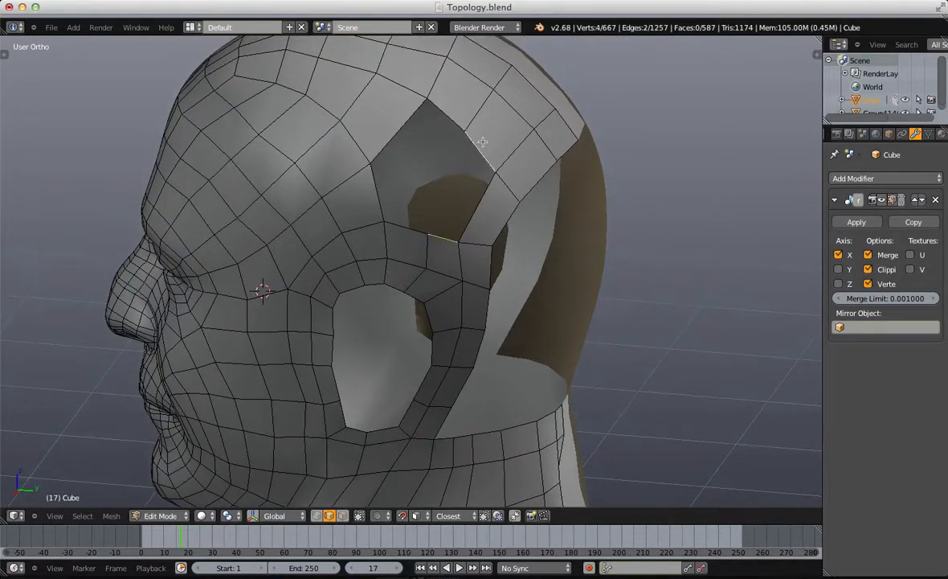
pyautogui.hotkey('ctrl', 'r')
pyautogui.click(484, 208)
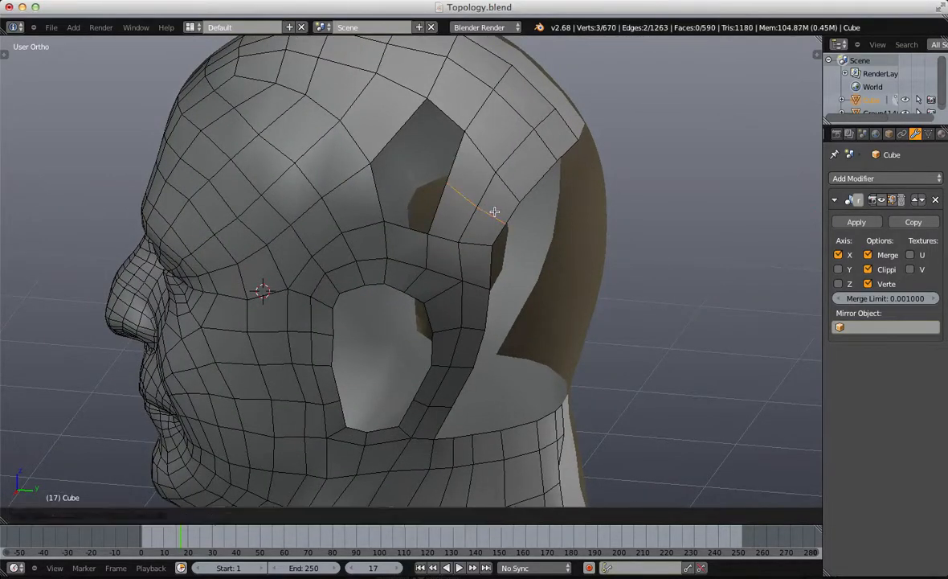
pyautogui.click(430, 219)
# Step: Fill the last two quads of the side opening between the temple and the crown bridge
pyautogui.keyDown('shift'); pyautogui.rightClick(375, 190); pyautogui.keyUp('shift')
pyautogui.press('f')
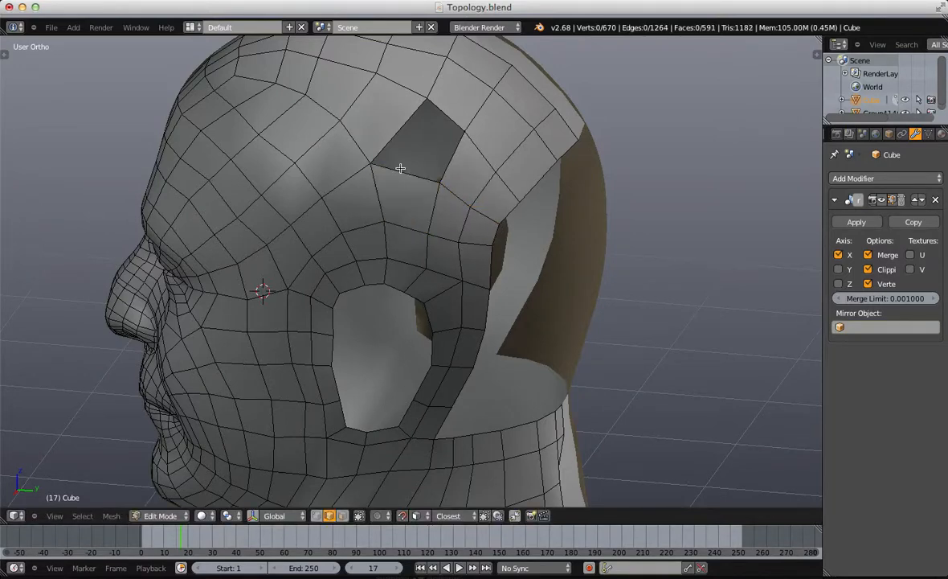
pyautogui.keyDown('alt'); pyautogui.rightClick(399, 171); pyautogui.keyUp('alt')
pyautogui.press('f')
# Step: Switch to vertex selection and examine the face loops running from the forehead across the temple to the ear
pyautogui.scroll(-4, 398, 171)
pyautogui.moveTo(398, 177); pyautogui.dragTo(421, 210, button='middle')
pyautogui.hotkey('ctrl', 'Tab')
pyautogui.click(480, 162)
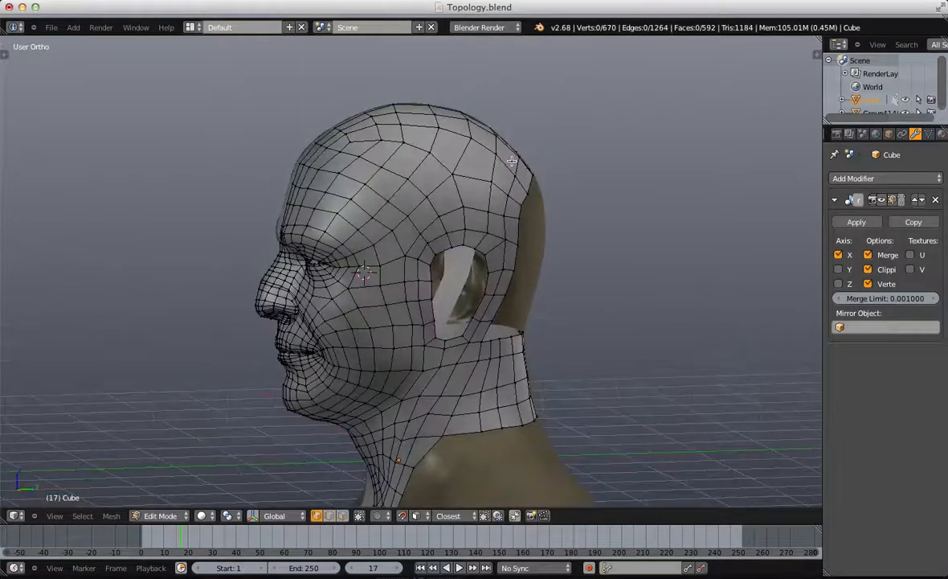
pyautogui.moveTo(480, 162); pyautogui.dragTo(450, 205, button='middle')
pyautogui.keyDown('alt'); pyautogui.rightClick(416, 176); pyautogui.keyUp('alt')
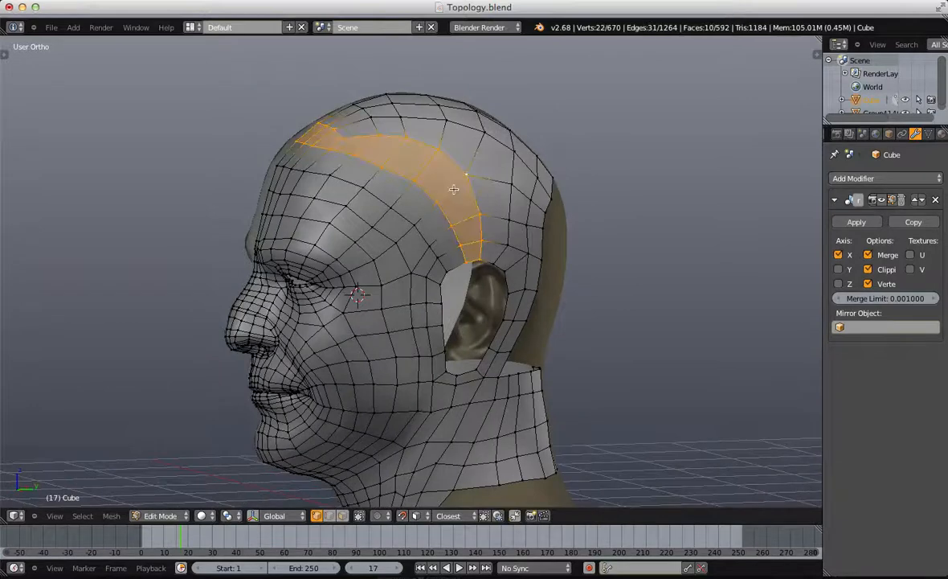
pyautogui.moveTo(416, 175); pyautogui.dragTo(453, 188, button='middle')
pyautogui.press('a')
pyautogui.keyDown('ctrl'); pyautogui.keyDown('alt'); pyautogui.rightClick(490, 226); pyautogui.keyUp('alt'); pyautogui.keyUp('ctrl')
pyautogui.press('a')
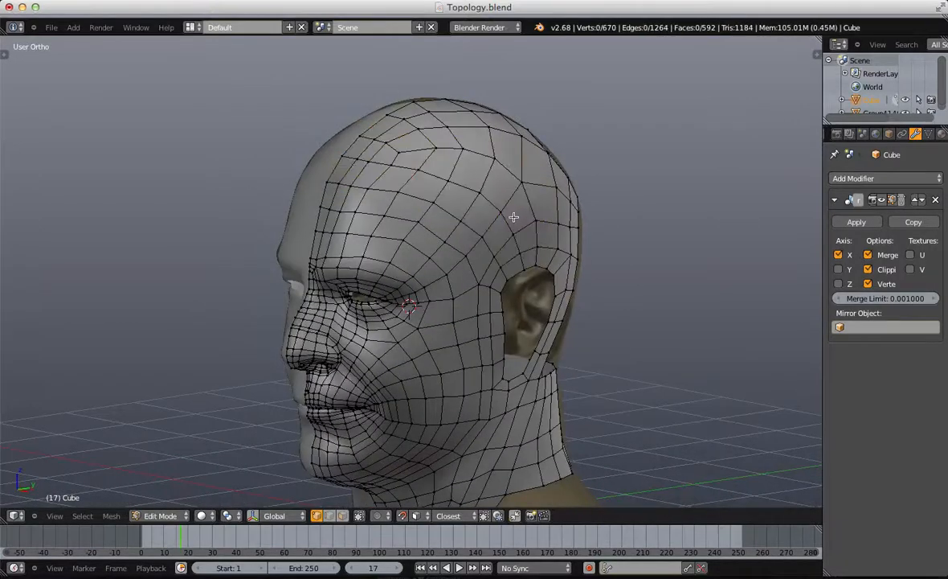
pyautogui.moveTo(514, 217); pyautogui.dragTo(495, 217, button='middle')
pyautogui.keyDown('ctrl'); pyautogui.keyDown('alt'); pyautogui.rightClick(509, 213); pyautogui.keyUp('alt'); pyautogui.keyUp('ctrl')
pyautogui.press('a')
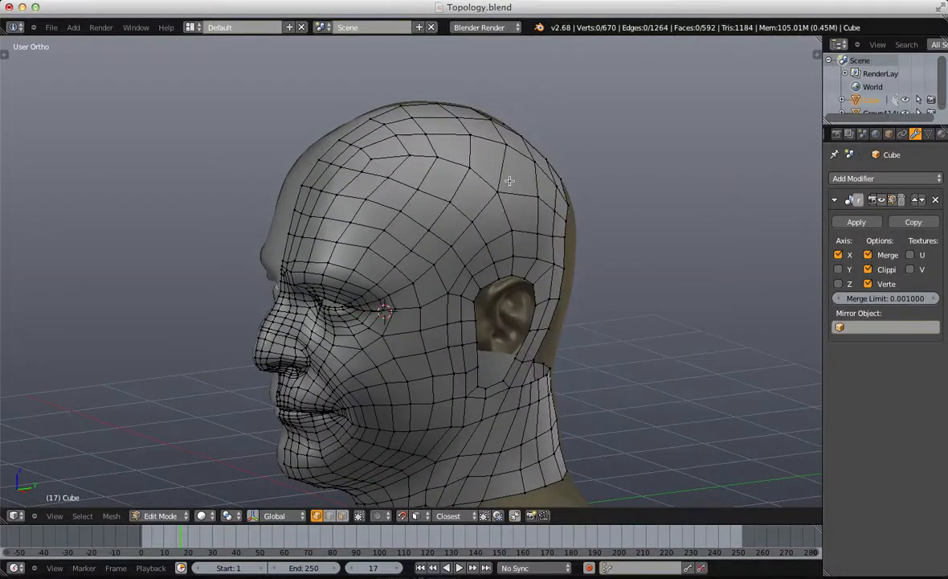
pyautogui.keyDown('ctrl'); pyautogui.keyDown('alt'); pyautogui.rightClick(465, 152); pyautogui.keyUp('alt'); pyautogui.keyUp('ctrl')
pyautogui.moveTo(424, 179); pyautogui.dragTo(469, 208, button='middle')
pyautogui.press('a')
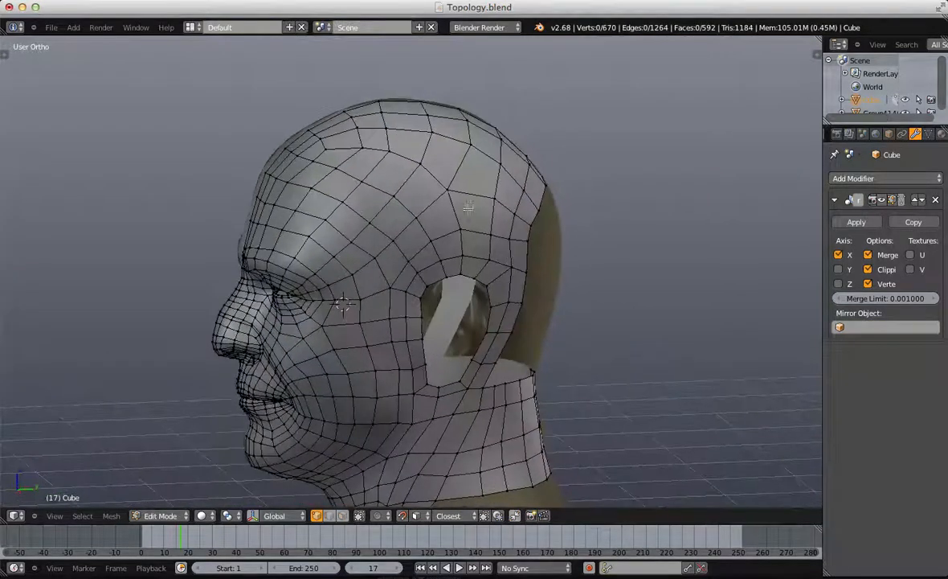
# Step: Leave Edit Mode and inspect the head mesh isolated from the sculpt and in wireframe shading
pyautogui.press('Tab')
pyautogui.scroll(-4, 443, 221)
pyautogui.moveTo(415, 332)
pyautogui.mouseDown(button='middle')
pyautogui.moveTo(292, 355)
pyautogui.moveTo(354, 344)
pyautogui.mouseUp(button='middle')
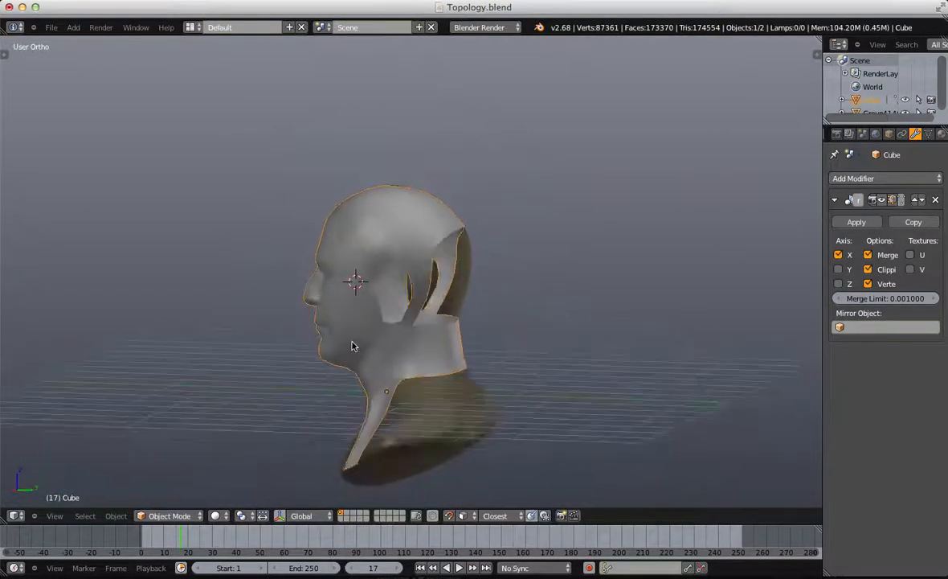
pyautogui.hotkey('shift', 'h')
pyautogui.scroll(1, 387, 294)
pyautogui.moveTo(387, 294)
pyautogui.mouseDown(button='middle')
pyautogui.moveTo(409, 168)
pyautogui.moveTo(527, 275)
pyautogui.moveTo(538, 231)
pyautogui.moveTo(451, 214)
pyautogui.mouseUp(button='middle')
pyautogui.hotkey('alt', 'h')
pyautogui.press('z')
pyautogui.rightClick(474, 202)
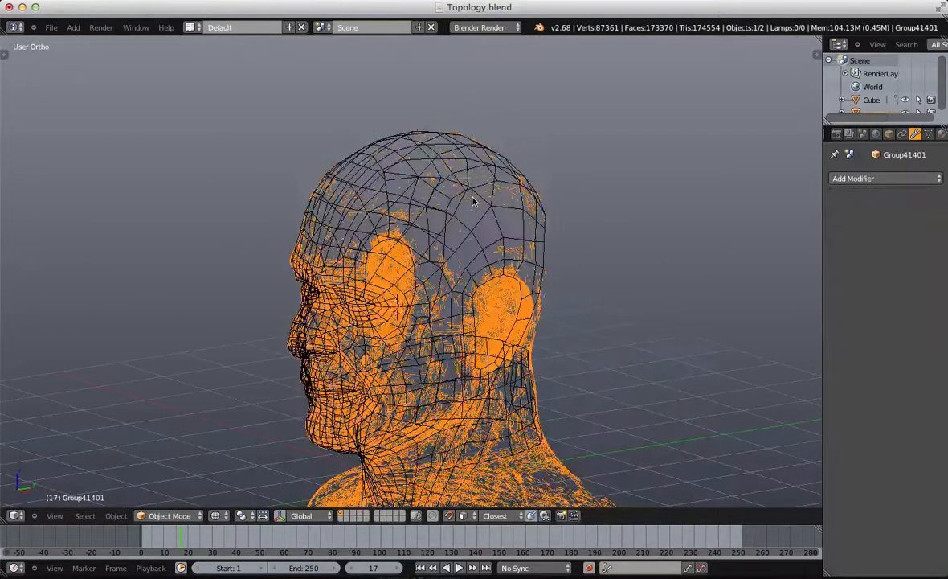
pyautogui.press('z')
pyautogui.rightClick(473, 202)
pyautogui.rightClick(473, 202)
pyautogui.rightClick(474, 202)
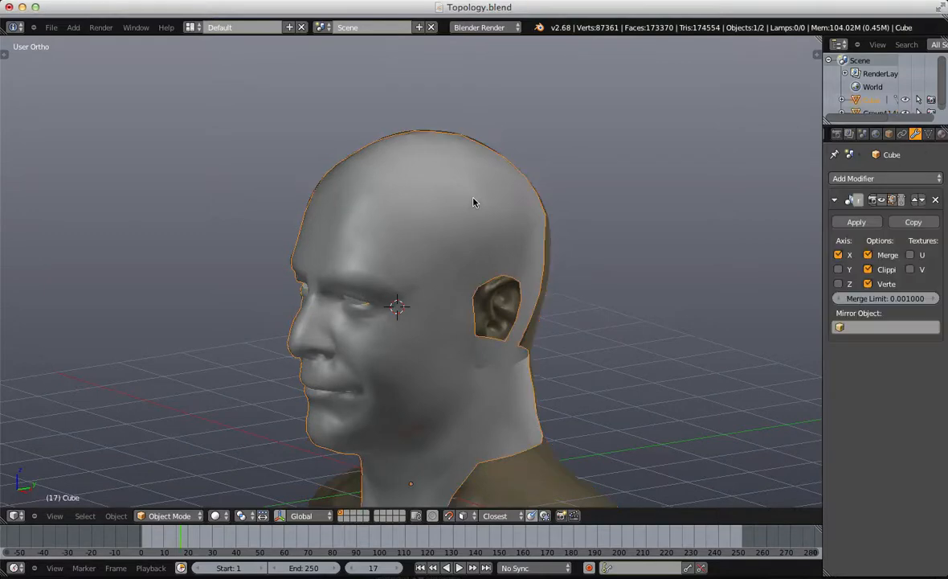
# Step: Return to Edit Mode and delete the vertices covering the rear crown and the side of the head above the ear
pyautogui.press('Tab')
pyautogui.moveTo(476, 197); pyautogui.dragTo(419, 282, button='middle')
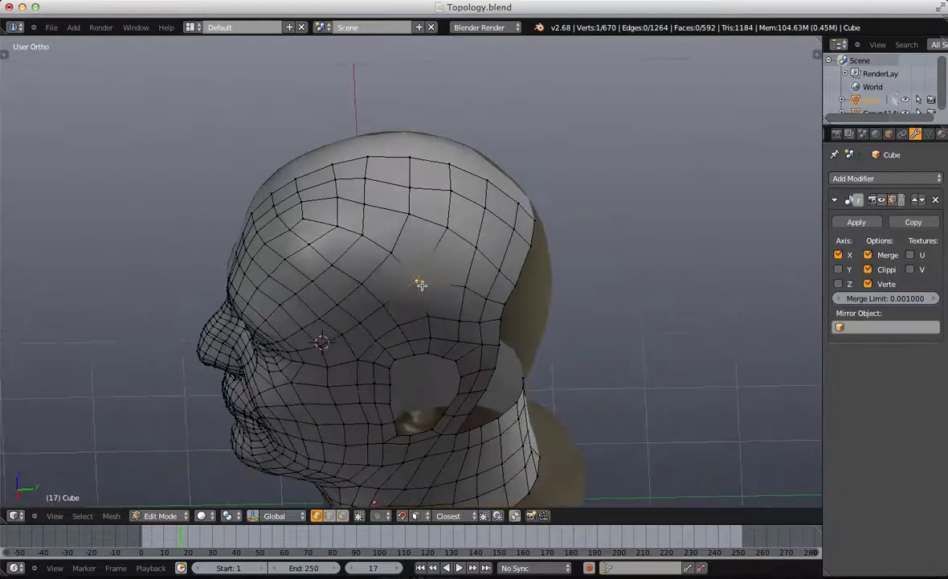
pyautogui.press('x')
pyautogui.moveTo(522, 251)
pyautogui.mouseDown(button='middle')
pyautogui.moveTo(500, 290)
pyautogui.moveTo(459, 216)
pyautogui.moveTo(476, 187)
pyautogui.mouseUp(button='middle')
pyautogui.press('a')
pyautogui.press('c')
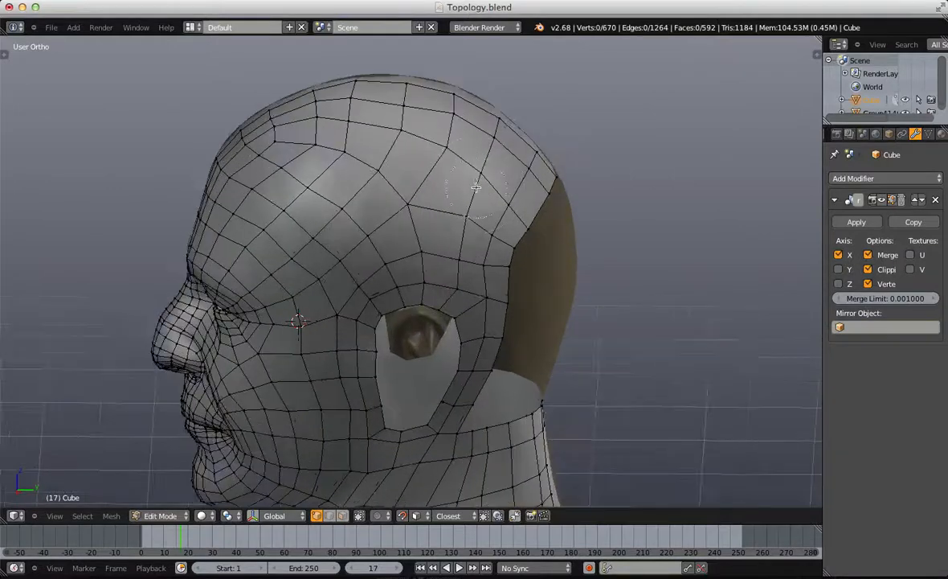
pyautogui.moveTo(453, 181)
pyautogui.mouseDown()
pyautogui.moveTo(433, 164)
pyautogui.moveTo(486, 95)
pyautogui.moveTo(507, 197)
pyautogui.mouseUp()
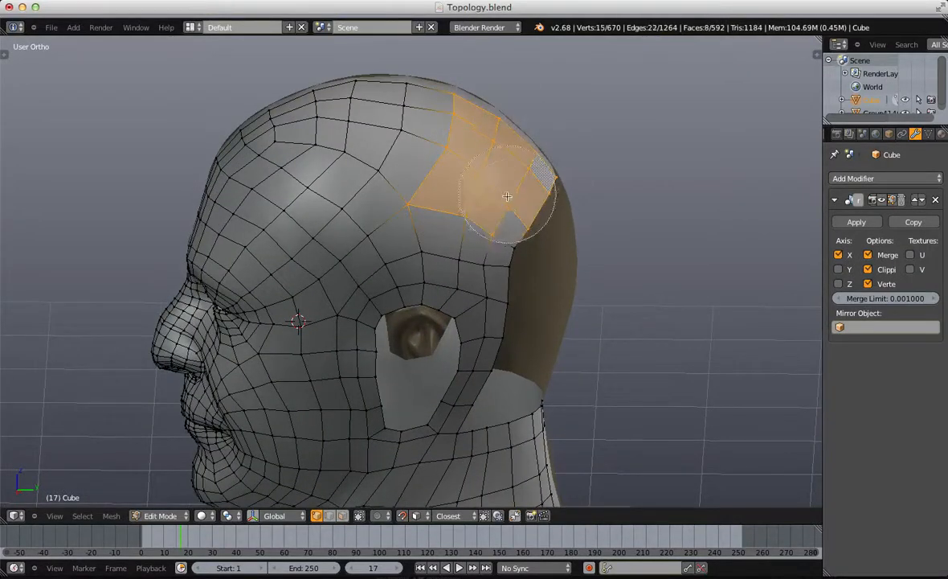
pyautogui.press('x')
pyautogui.click(516, 191)
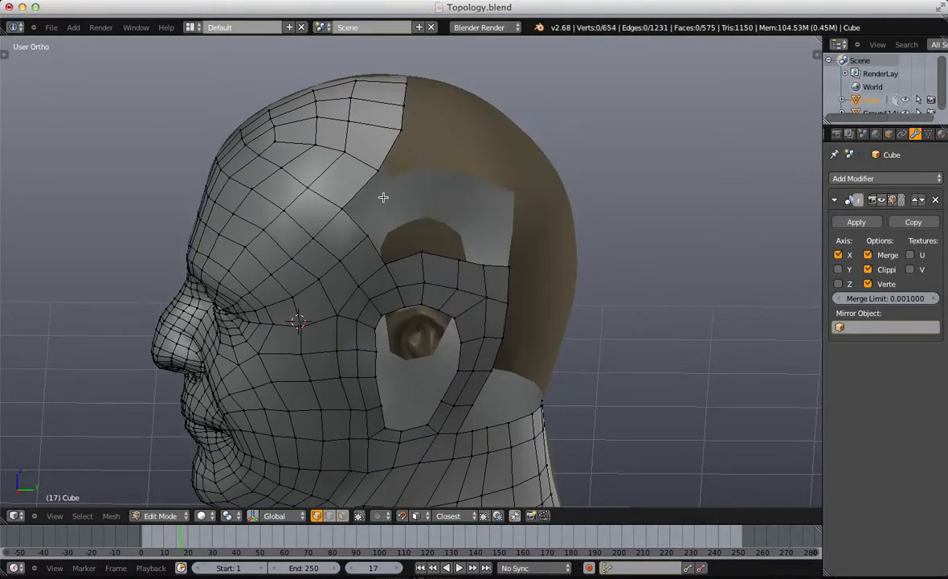
# Step: Add two quads along the temple border above the front of the ear
pyautogui.moveTo(383, 196); pyautogui.dragTo(400, 186, button='middle')
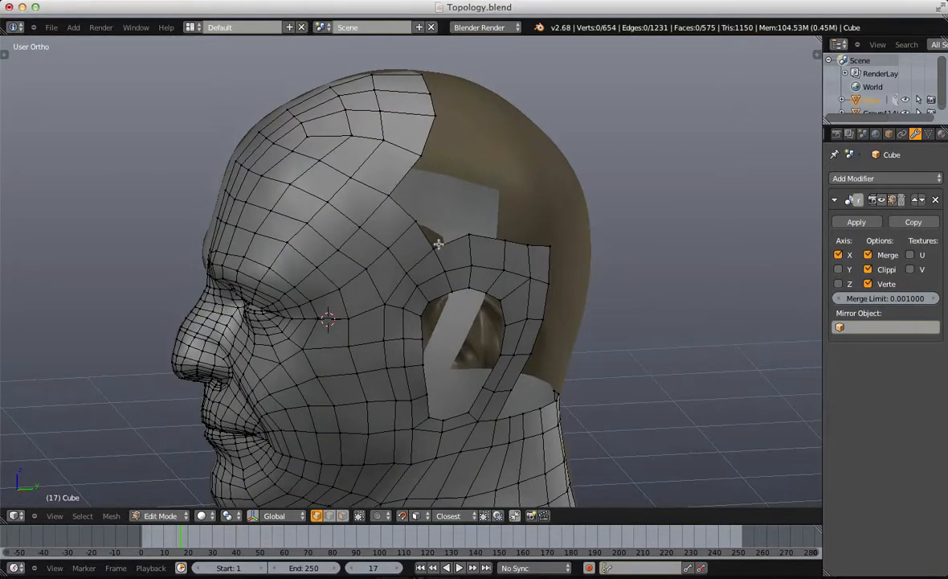
pyautogui.press('g')
pyautogui.click(421, 211)
pyautogui.rightClick(418, 218)
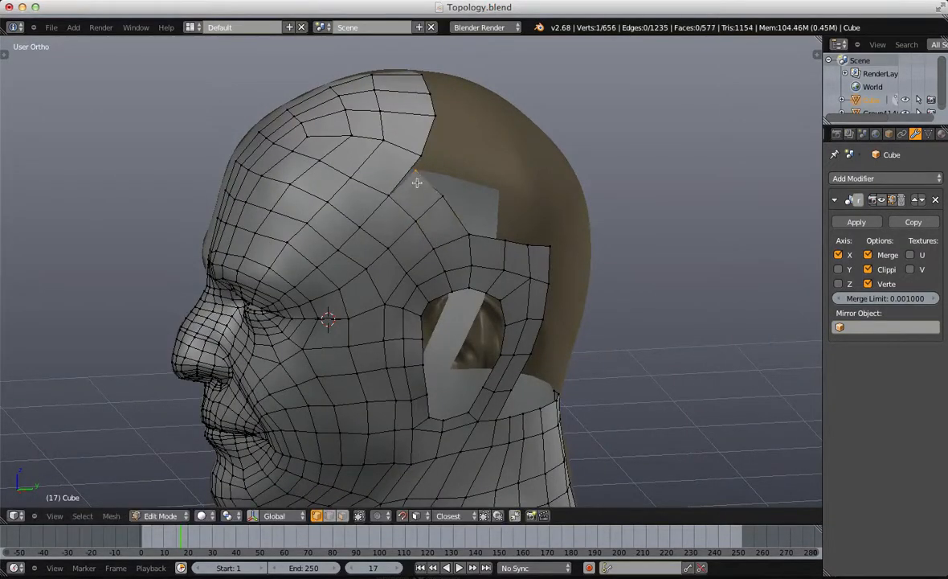
# Step: Try to merge the new quad's corner vertex with the neighbouring vertex on the forehead border
pyautogui.press('w')
pyautogui.click(419, 154)
pyautogui.click(419, 154)
pyautogui.press('g')
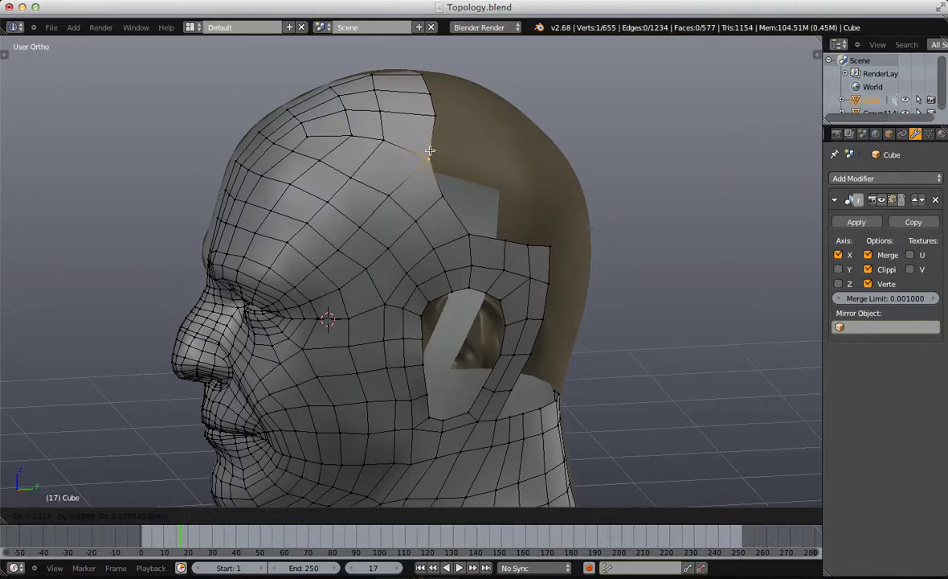
pyautogui.rightClick(430, 150)
pyautogui.press('a')
# Step: Delete the vertices of the upper forehead and front crown above the hairline row
pyautogui.moveTo(419, 156); pyautogui.dragTo(472, 180, button='middle')
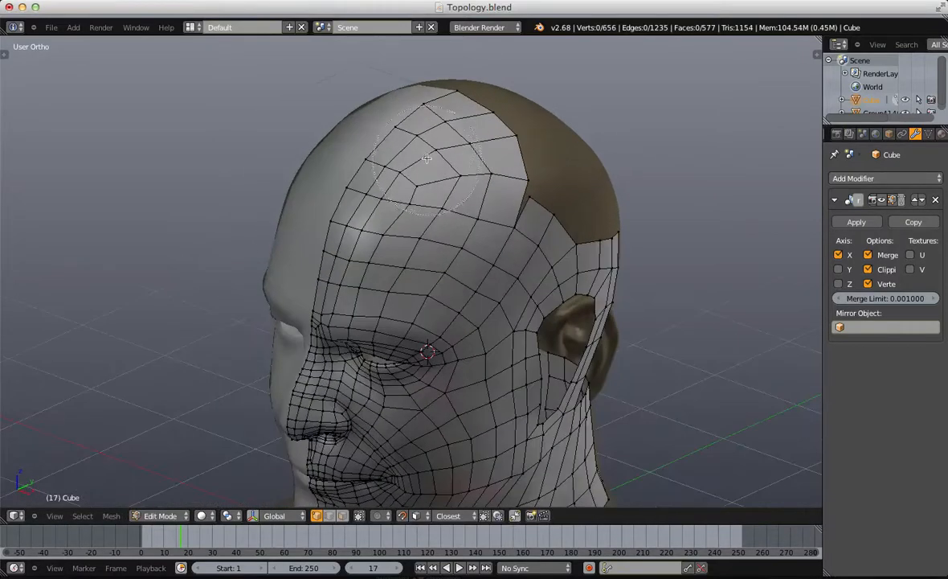
pyautogui.press('c')
pyautogui.moveTo(383, 136); pyautogui.dragTo(478, 136)
pyautogui.rightClick(478, 136)
pyautogui.press('x')
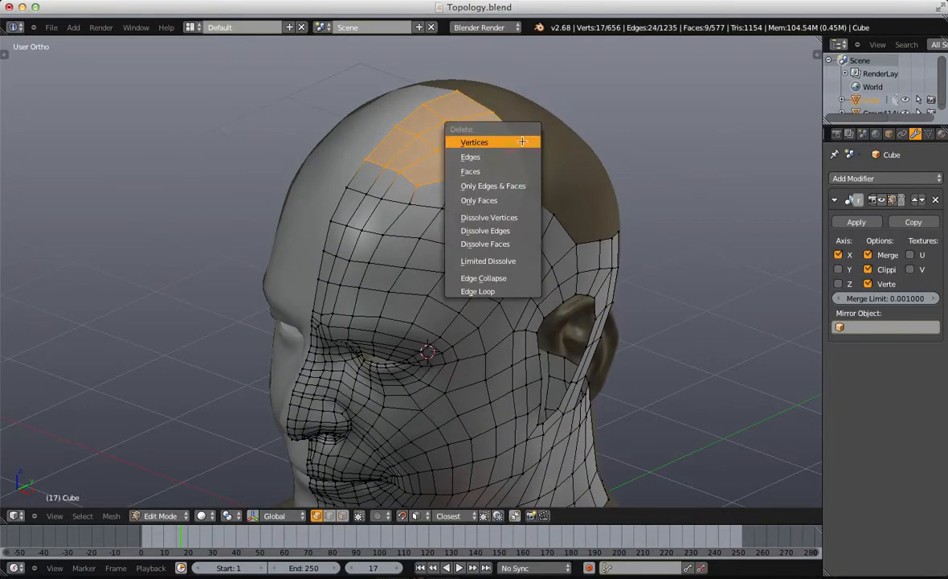
pyautogui.click(482, 134)
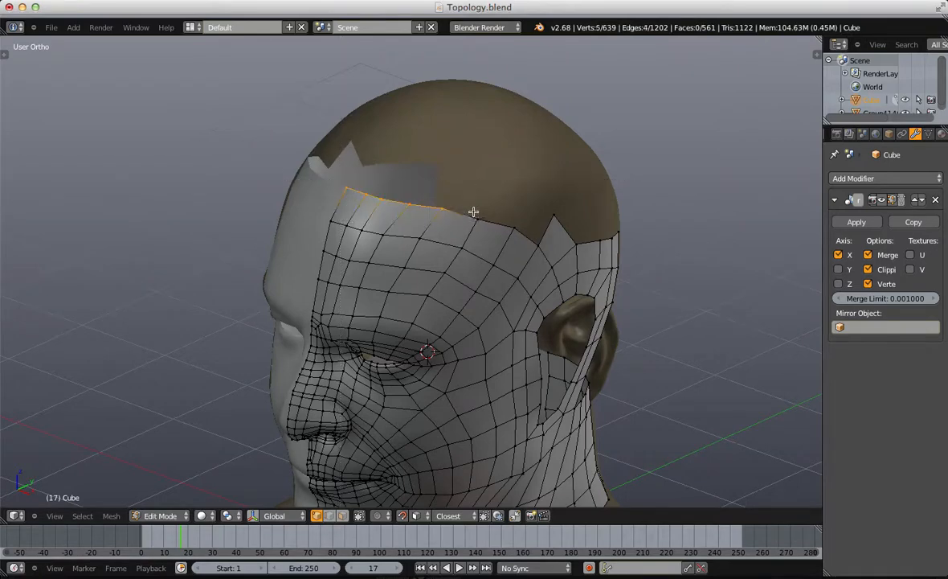
# Step: Adjust the forehead's upper border and move the four vertices nearest the midline in the row beneath slightly upward
pyautogui.moveTo(473, 212); pyautogui.dragTo(404, 225, button='middle')
pyautogui.moveTo(511, 214); pyautogui.dragTo(510, 220, button='right')
pyautogui.click(509, 221)
pyautogui.press('a')
pyautogui.press('b')
pyautogui.moveTo(333, 256); pyautogui.dragTo(471, 276)
pyautogui.press('g')
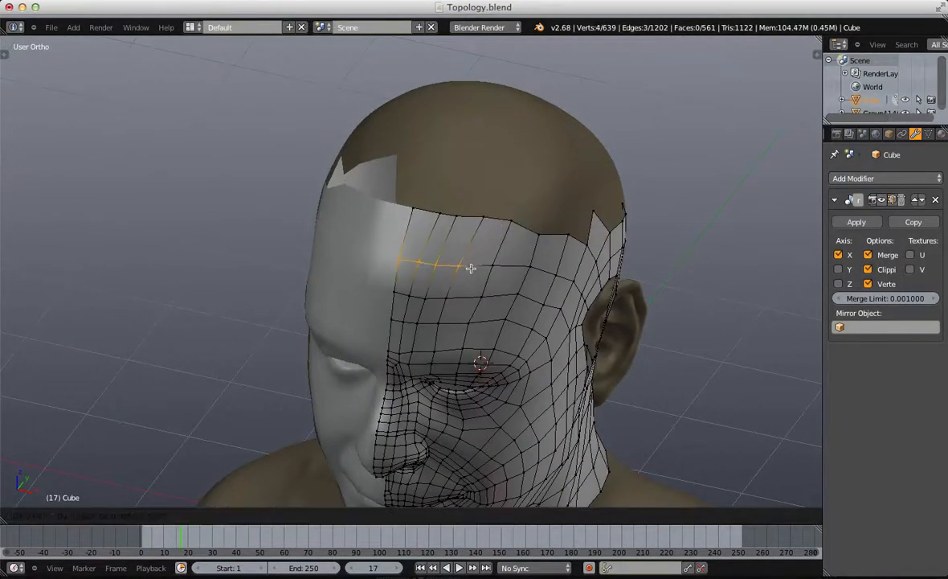
pyautogui.click(472, 260)
pyautogui.press('a')
pyautogui.moveTo(472, 261)
pyautogui.mouseDown(button='middle')
pyautogui.moveTo(443, 265)
pyautogui.moveTo(472, 256)
pyautogui.mouseUp(button='middle')
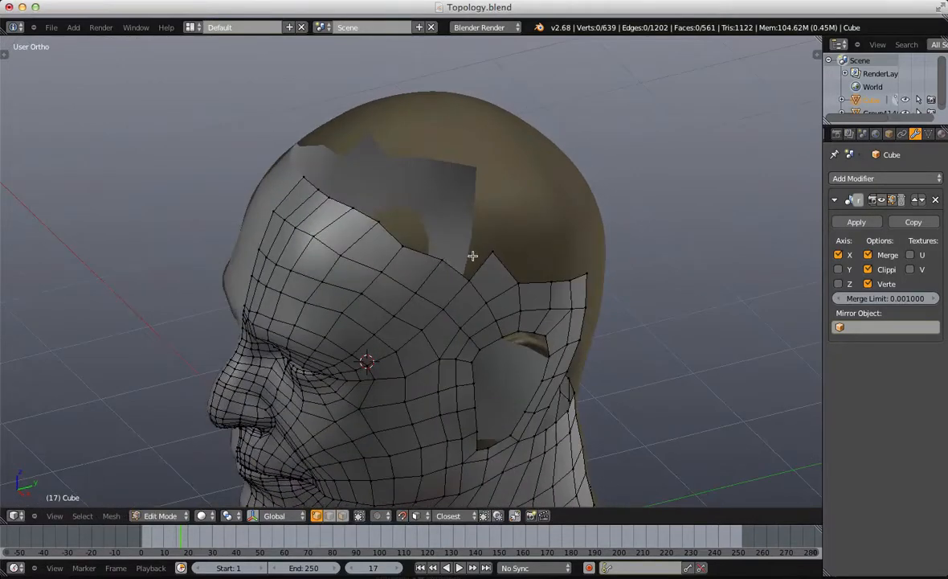
# Step: Fill two quads along the upper temple border and shift the border vertices beside them upward to even the spacing
pyautogui.moveTo(464, 233); pyautogui.dragTo(465, 219, button='right')
pyautogui.rightClick(442, 258)
pyautogui.press('f')
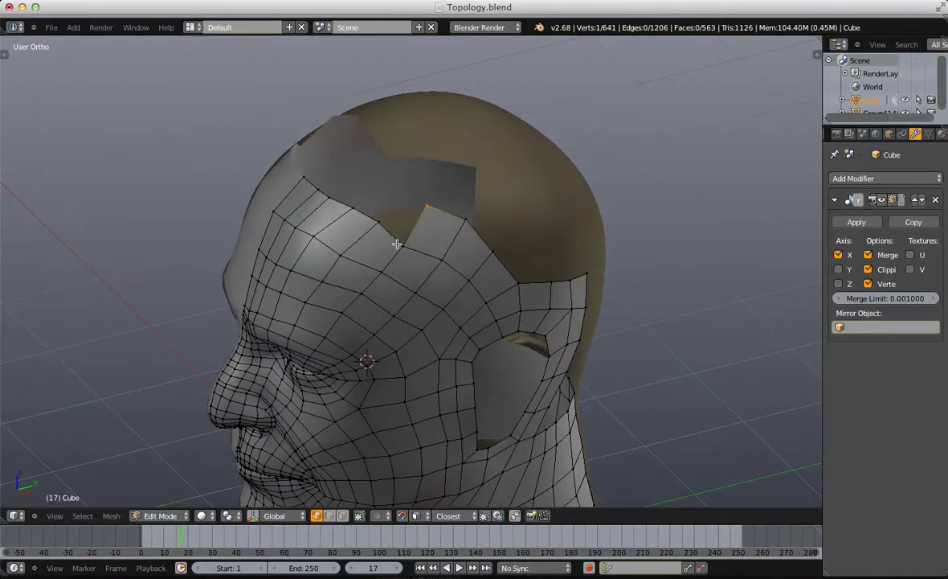
pyautogui.moveTo(399, 243); pyautogui.dragTo(403, 230, button='right')
pyautogui.moveTo(432, 206); pyautogui.dragTo(440, 196, button='right')
pyautogui.press('a')
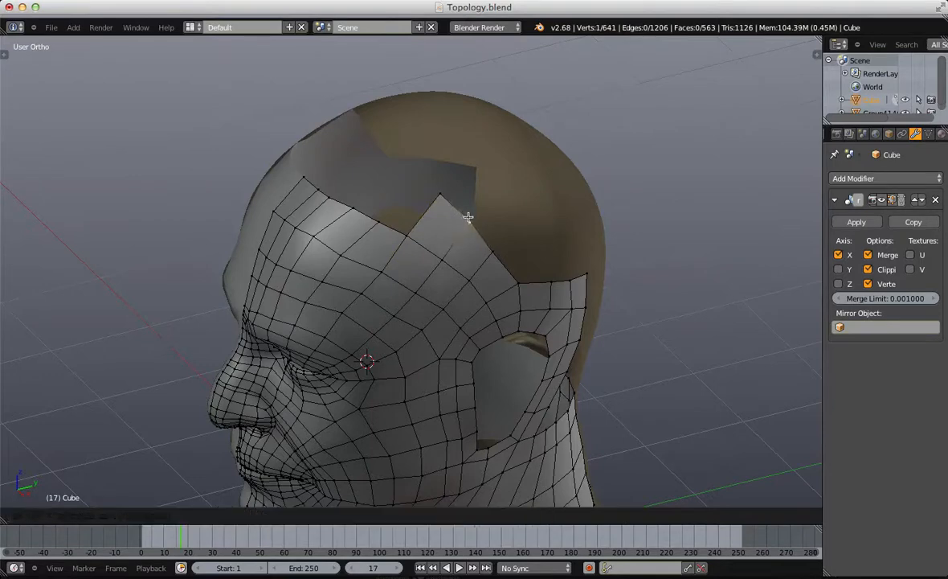
# Step: Fill the row of quads along the upper forehead border from the temple to the midline
pyautogui.moveTo(375, 202); pyautogui.dragTo(461, 246, button='middle')
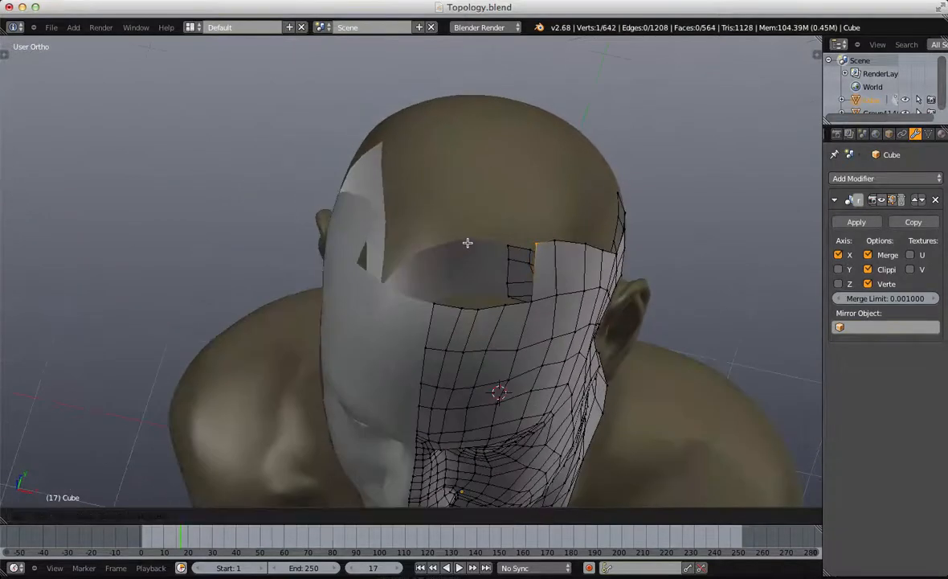
pyautogui.press('f')
pyautogui.press('f')
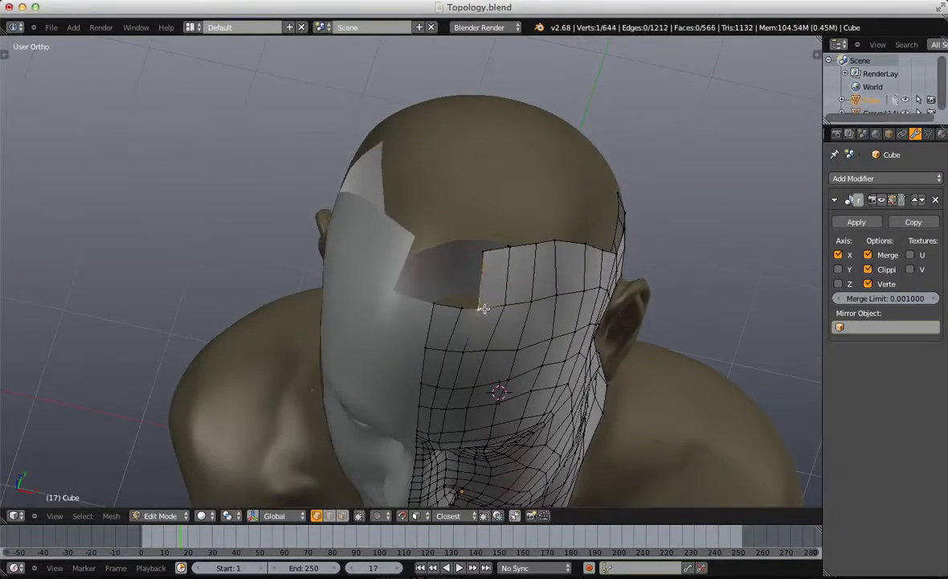
pyautogui.press('f')
pyautogui.press('f')
pyautogui.moveTo(481, 252); pyautogui.dragTo(483, 249, button='right')
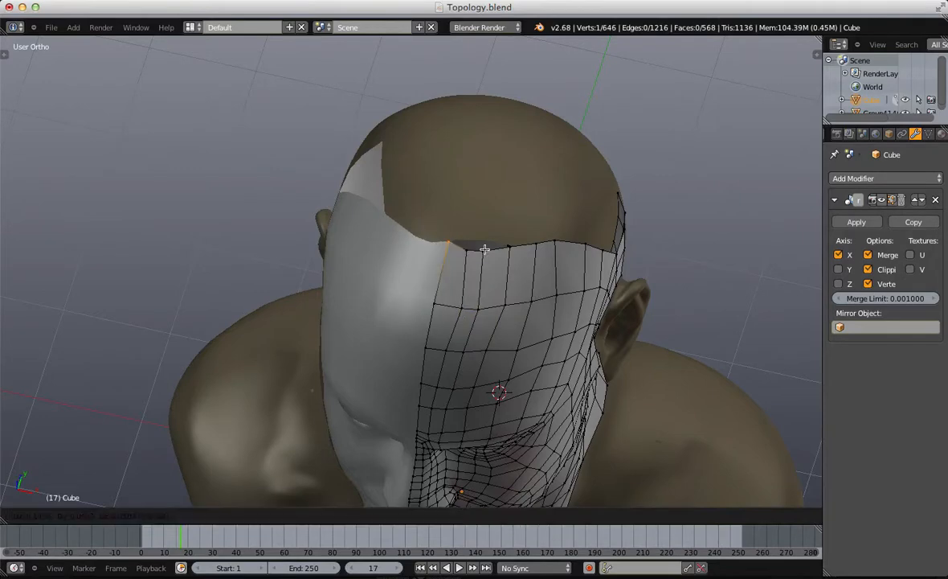
pyautogui.press('a')
# Step: Move and rotate the border edge above the temple so it sits further back toward the crown
pyautogui.moveTo(485, 250); pyautogui.dragTo(396, 203, button='middle')
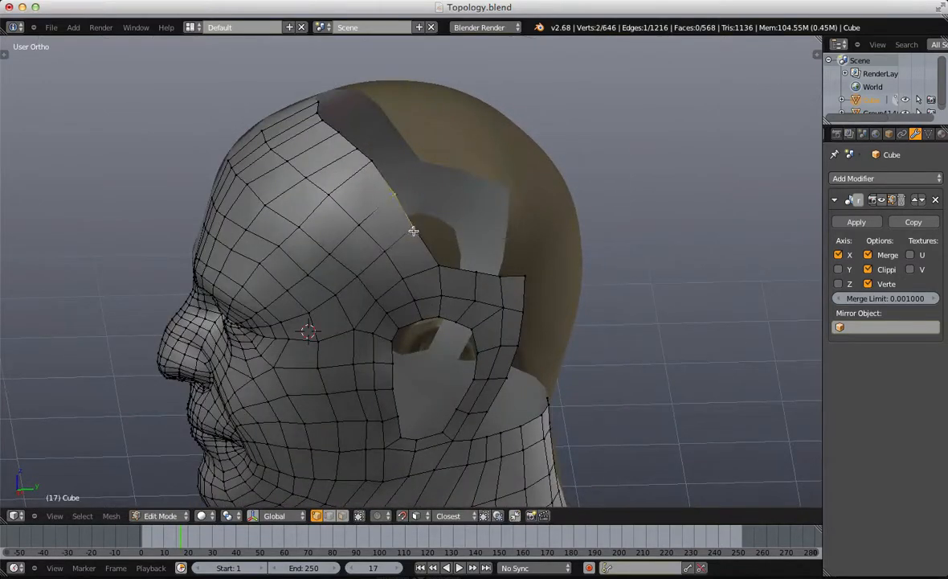
pyautogui.press('g')
pyautogui.click(458, 258)
pyautogui.press('r')
pyautogui.click(457, 267)
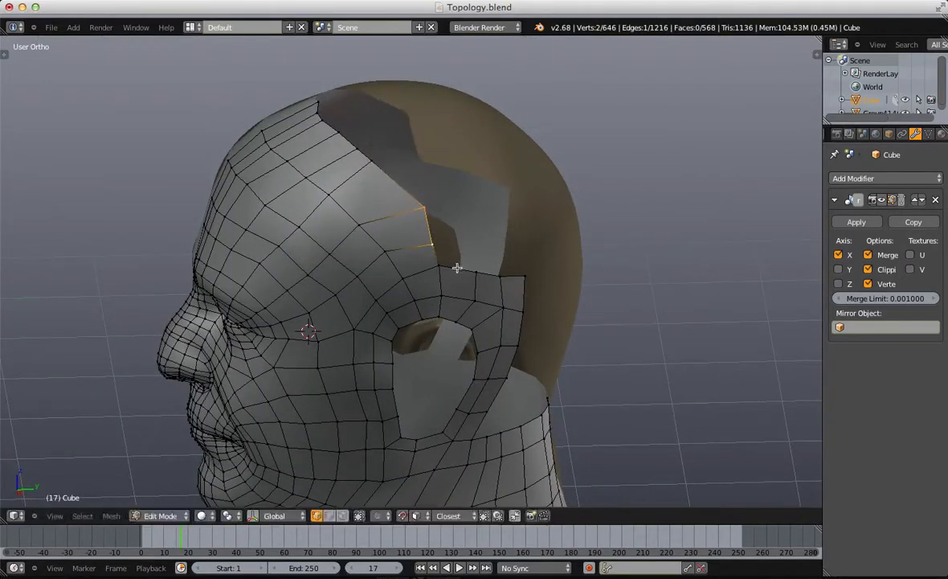
pyautogui.press('g')
pyautogui.click(404, 255)
# Step: Reposition the next border vertices above the temple and the vertex beneath them to smooth the backward-curving face loops
pyautogui.rightClick(385, 166)
pyautogui.press('g')
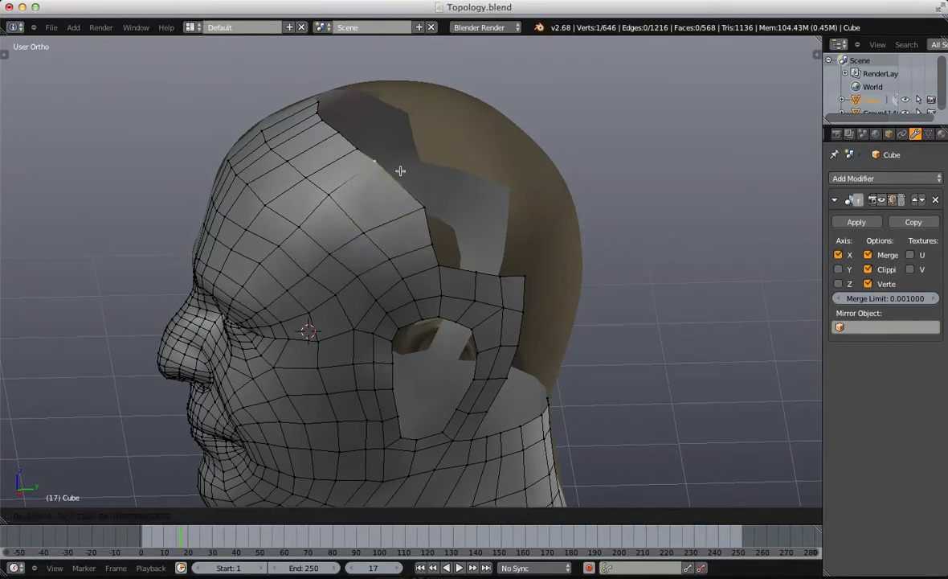
pyautogui.click(412, 180)
pyautogui.rightClick(357, 193)
pyautogui.press('g')
pyautogui.click(365, 193)
pyautogui.rightClick(395, 179)
pyautogui.press('g')
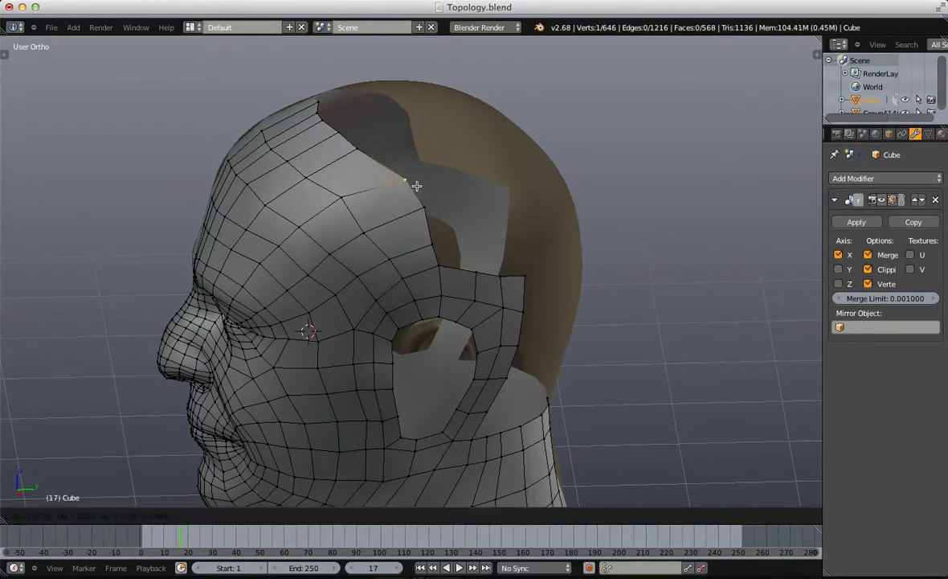
pyautogui.click(414, 186)
pyautogui.press('a')
# Step: Move the three upper forehead border vertices next to the midline to even out the border
pyautogui.moveTo(412, 186); pyautogui.dragTo(446, 304, button='middle')
pyautogui.press('g')
pyautogui.click(484, 307)
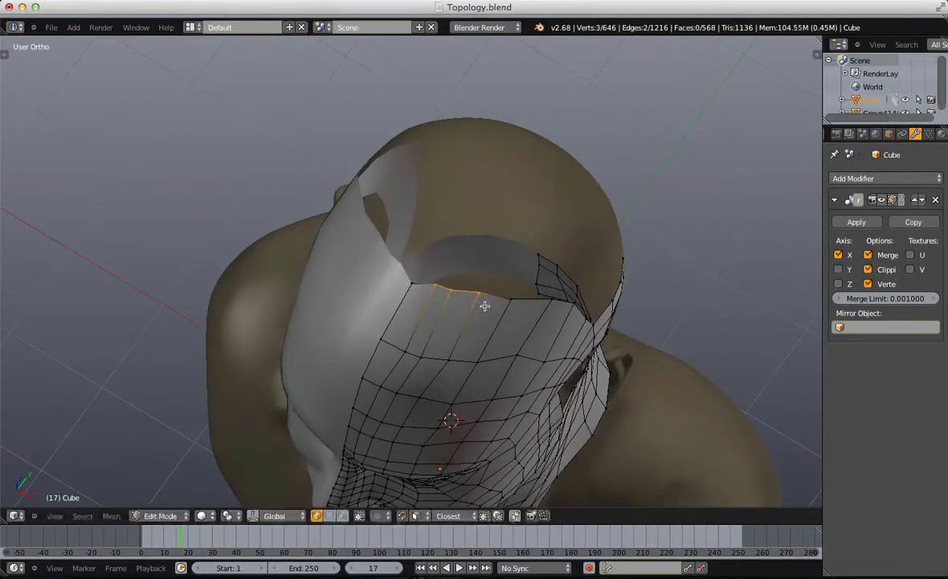
pyautogui.press('g')
pyautogui.click(481, 311)
pyautogui.press('g')
pyautogui.click(484, 323)
pyautogui.press('a')
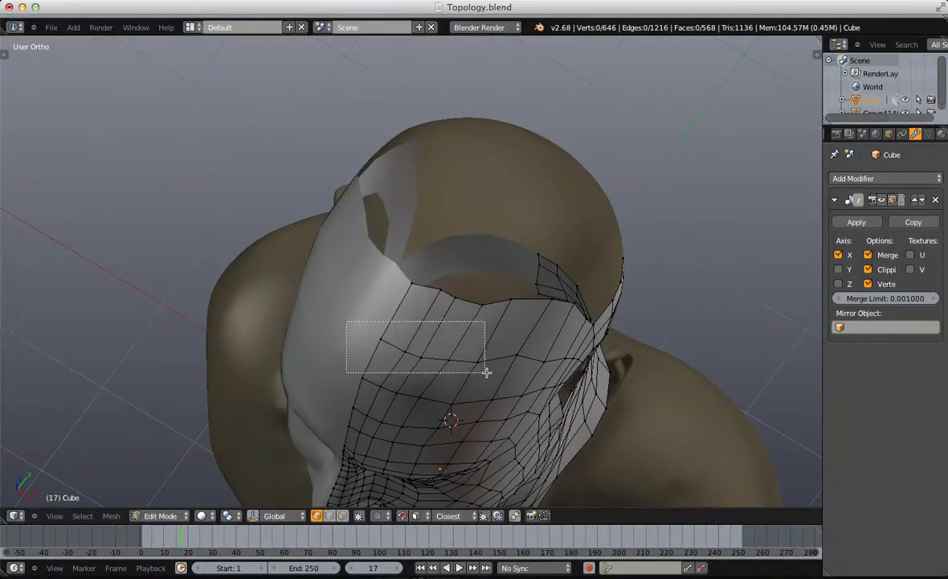
# Step: Adjust the vertices nearest the midline in the forehead row beneath the upper border
pyautogui.moveTo(487, 372); pyautogui.dragTo(487, 374)
pyautogui.press('g')
pyautogui.click(487, 368)
pyautogui.press('a')
pyautogui.moveTo(428, 406); pyautogui.dragTo(470, 374, button='middle')
pyautogui.press('c')
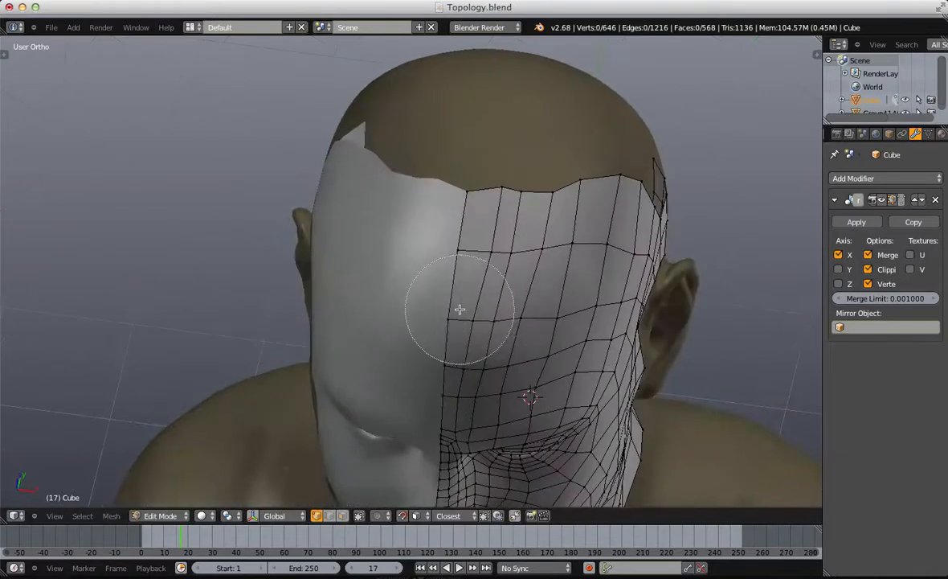
pyautogui.scroll(4, 458, 309)
pyautogui.moveTo(451, 303); pyautogui.dragTo(568, 311)
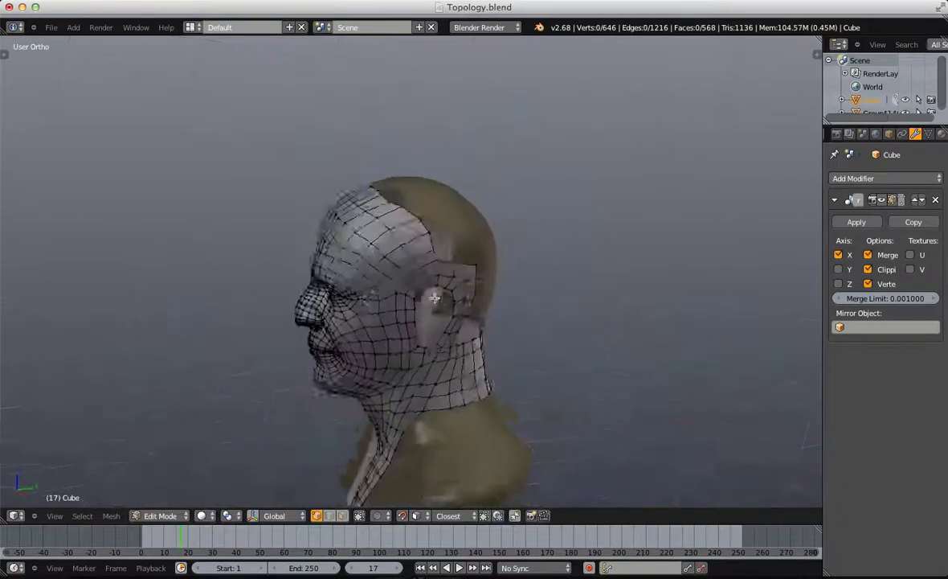
# Step: Fill two quads above the ear, between the temple border and the strip around the ear
pyautogui.scroll(6, 425, 174)
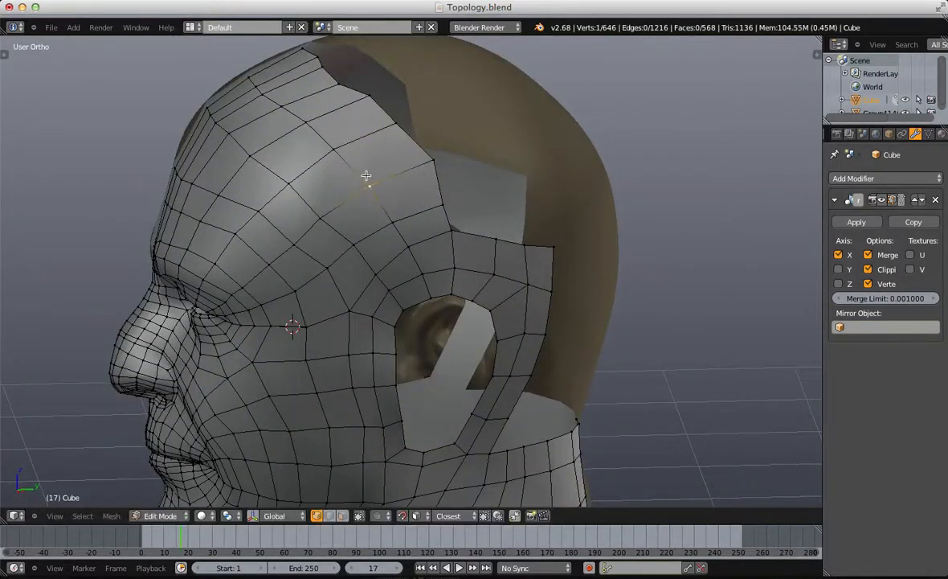
pyautogui.scroll(-7, 339, 232)
pyautogui.moveTo(339, 232); pyautogui.dragTo(352, 208, button='middle')
pyautogui.scroll(3, 346, 233)
pyautogui.scroll(3, 352, 207)
pyautogui.rightClick(405, 194)
pyautogui.press('f')
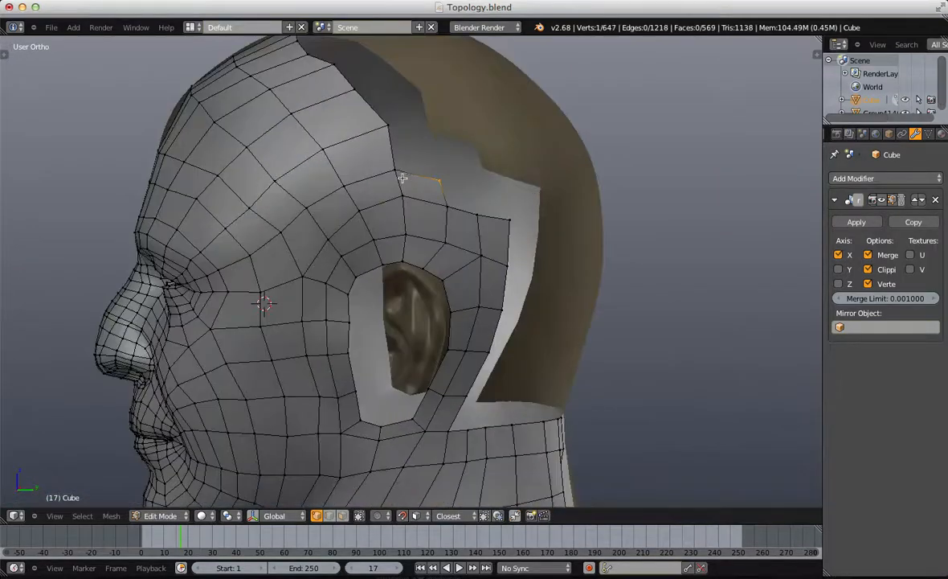
pyautogui.rightClick(386, 168)
pyautogui.press('f')
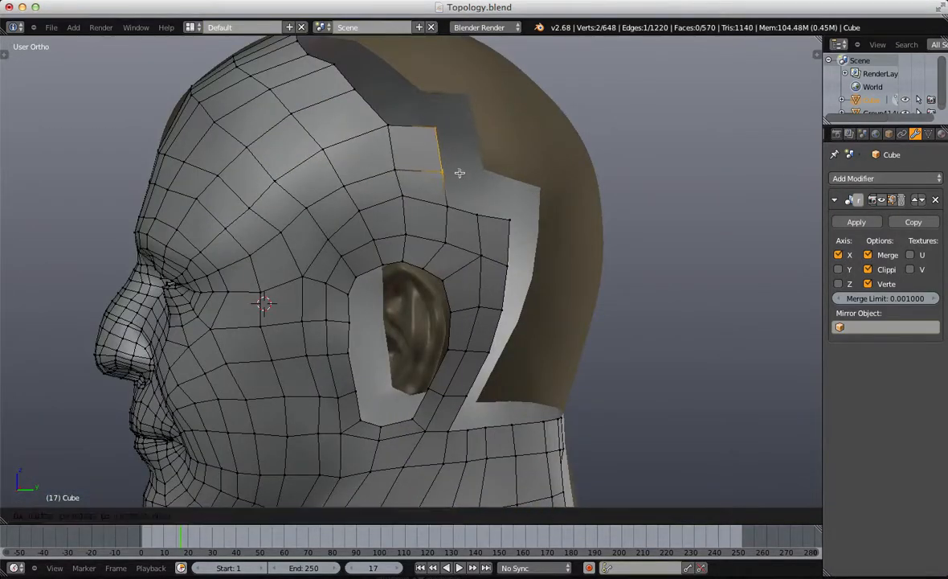
# Step: Extend the side strip with three more quads toward the crown, adjusting the neighbouring border vertices
pyautogui.moveTo(451, 163); pyautogui.dragTo(444, 221, button='middle')
pyautogui.moveTo(383, 198); pyautogui.dragTo(368, 352, button='middle')
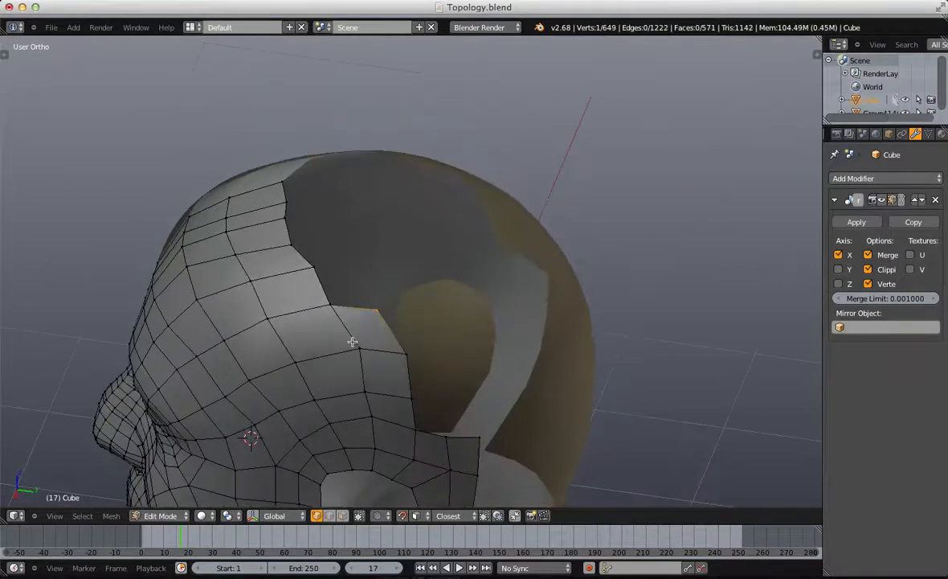
pyautogui.rightClick(373, 305)
pyautogui.press('f')
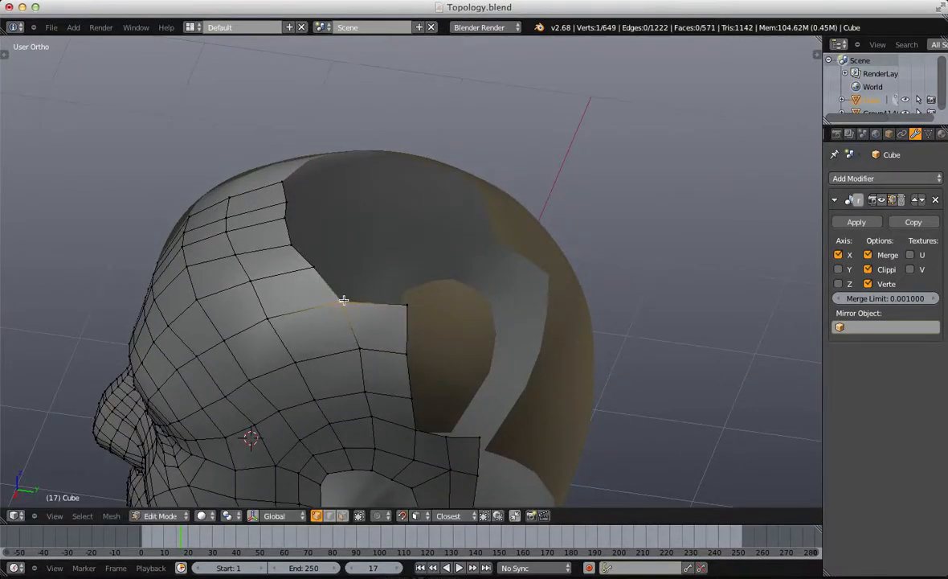
pyautogui.moveTo(321, 266); pyautogui.dragTo(590, 319, button='middle')
pyautogui.rightClick(417, 345)
pyautogui.press('f')
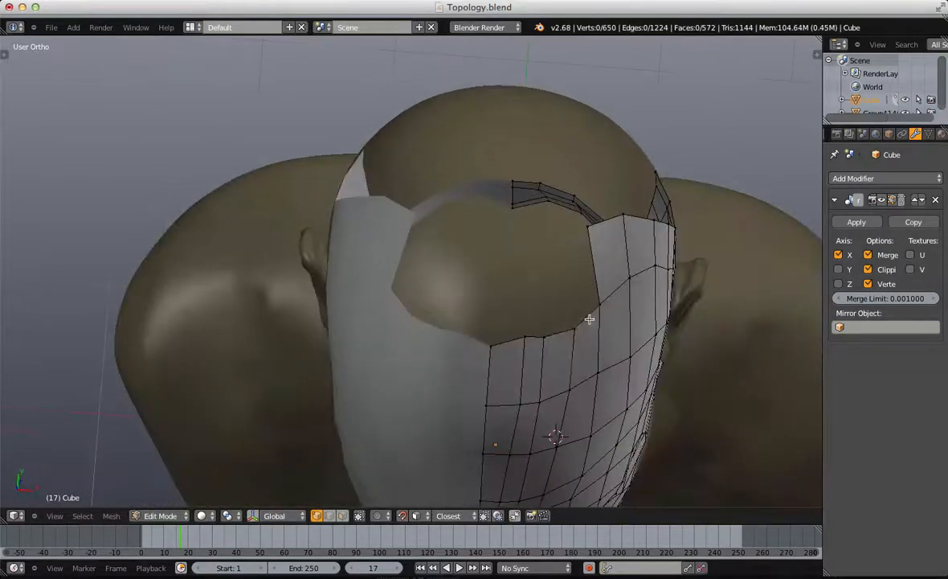
pyautogui.press('g')
pyautogui.click(580, 321)
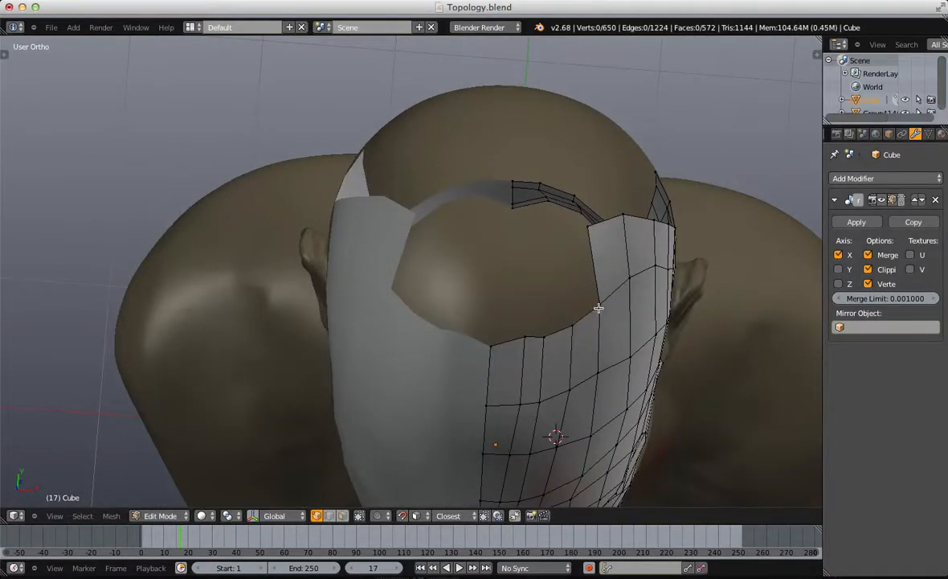
pyautogui.press('f')
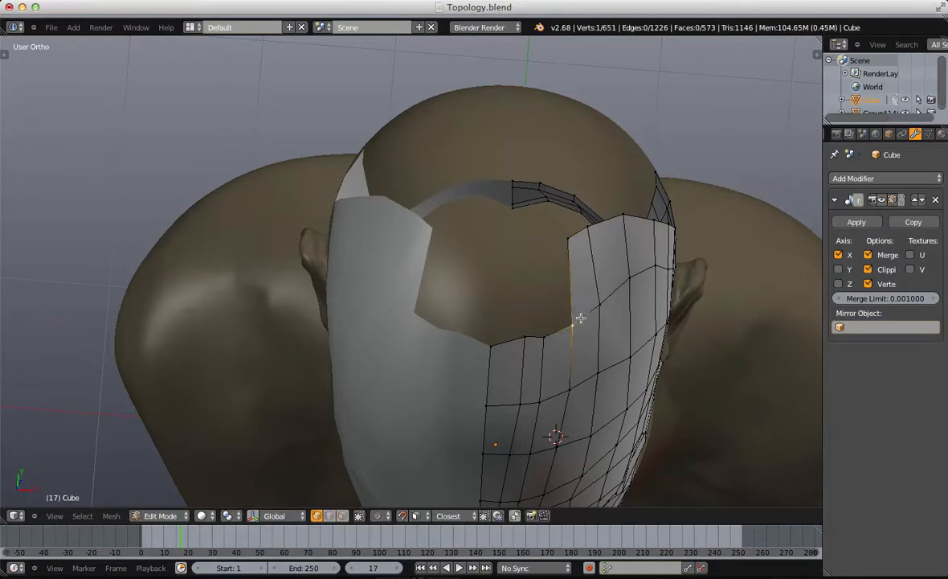
# Step: Extrude the forehead border edge beside the side strip, rotate it into line, and extrude it again to the midline
pyautogui.press('e')
pyautogui.click(564, 296)
pyautogui.press('r')
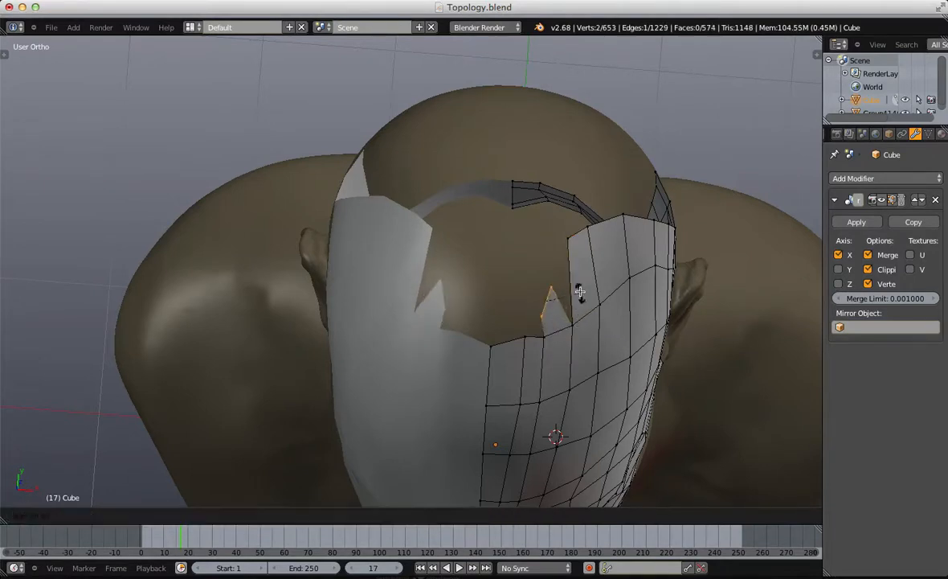
pyautogui.click(578, 290)
pyautogui.press('g')
pyautogui.click(556, 289)
pyautogui.press('e')
pyautogui.click(502, 288)
# Step: Move the forehead border vertex beside the midline into line and add a centred loop cut across the new strip
pyautogui.rightClick(522, 333)
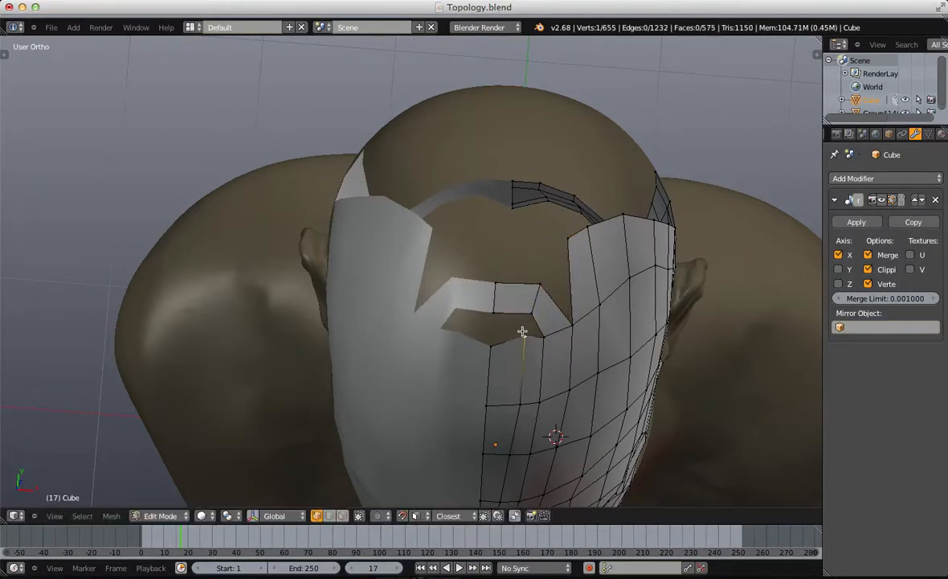
pyautogui.press('g')
pyautogui.click(517, 339)
pyautogui.hotkey('ctrl', 'r')
pyautogui.click(515, 305)
pyautogui.click(515, 306)
pyautogui.press('a')
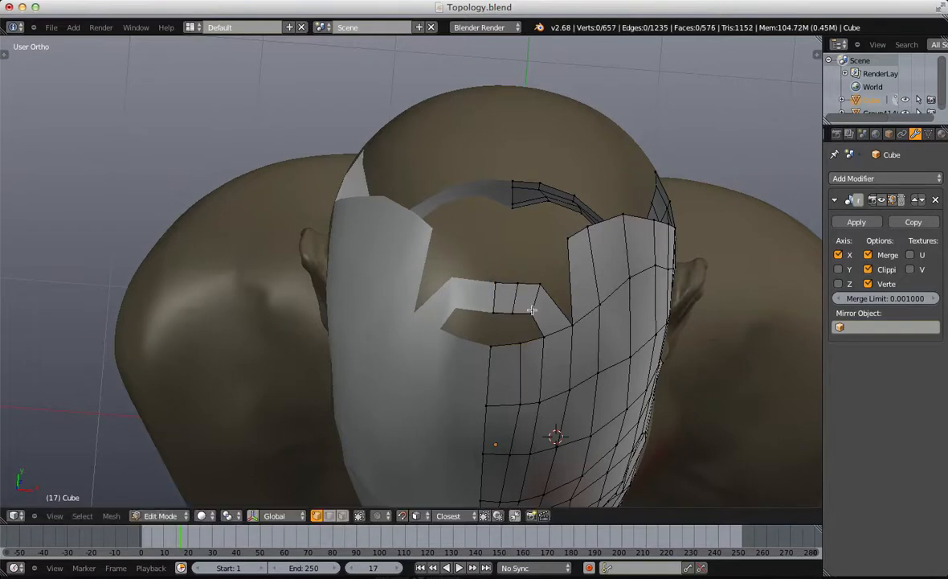
# Step: Shift the new strip's outer edge outward and fill the gap between the strip and the forehead border with two quads
pyautogui.press('g')
pyautogui.click(547, 307)
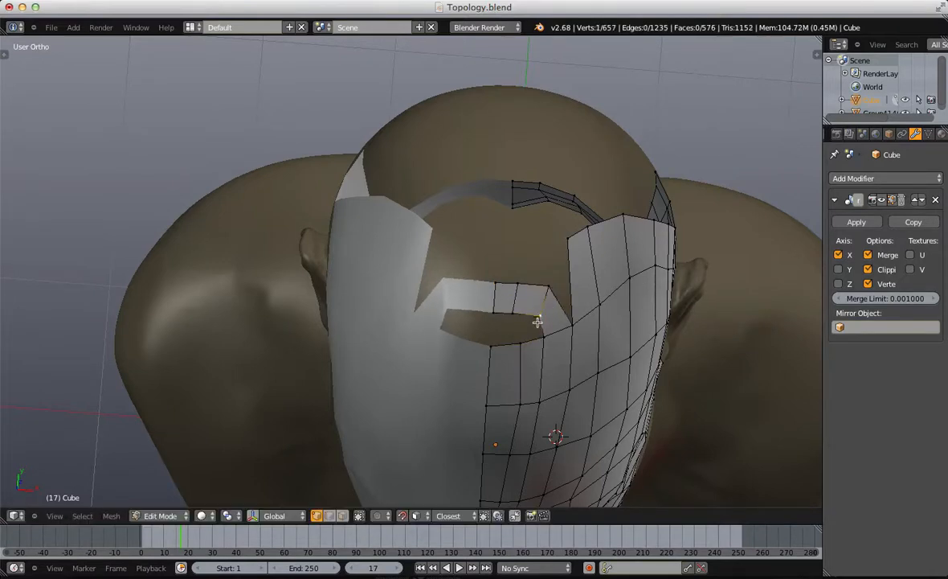
pyautogui.press('f')
pyautogui.keyDown('alt'); pyautogui.rightClick(517, 327); pyautogui.keyUp('alt')
pyautogui.press('f')
pyautogui.press('a')
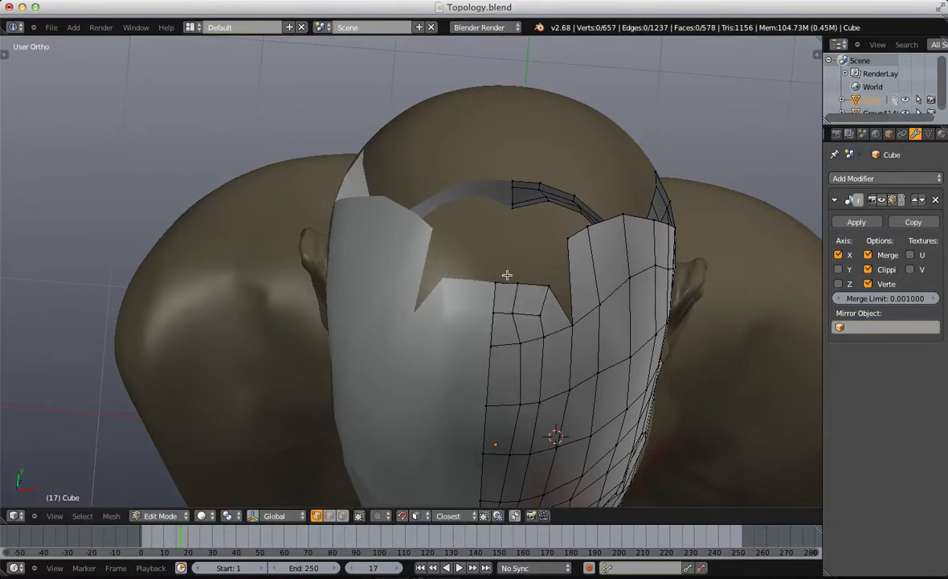
# Step: Adjust the new strip's outer quad, moving and rotating its outer edge toward the side strip
pyautogui.press('b')
pyautogui.moveTo(506, 275); pyautogui.dragTo(554, 319)
pyautogui.press('g')
pyautogui.click(564, 318)
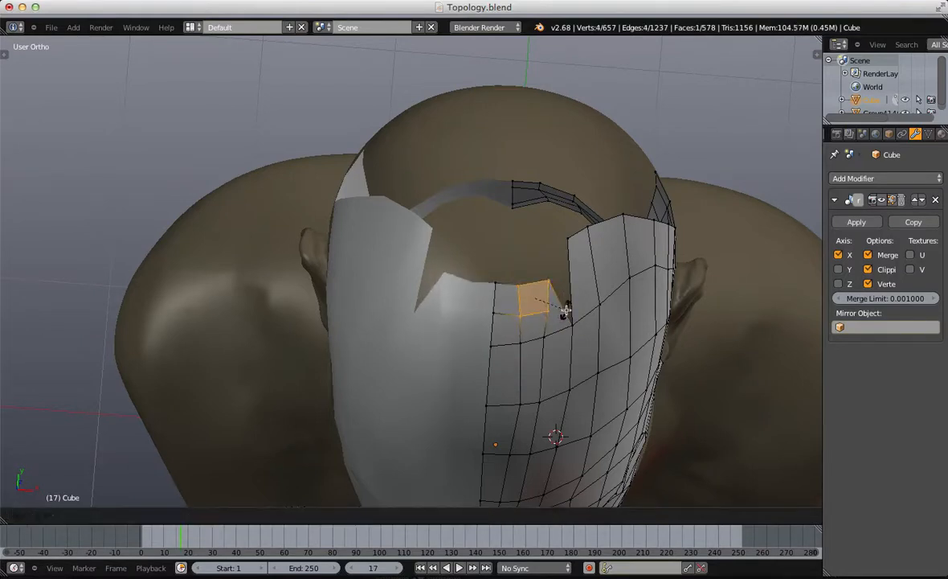
pyautogui.rightClick(548, 300)
pyautogui.keyDown('shift'); pyautogui.rightClick(541, 315); pyautogui.keyUp('shift')
pyautogui.press('g')
pyautogui.click(541, 316)
pyautogui.press('r')
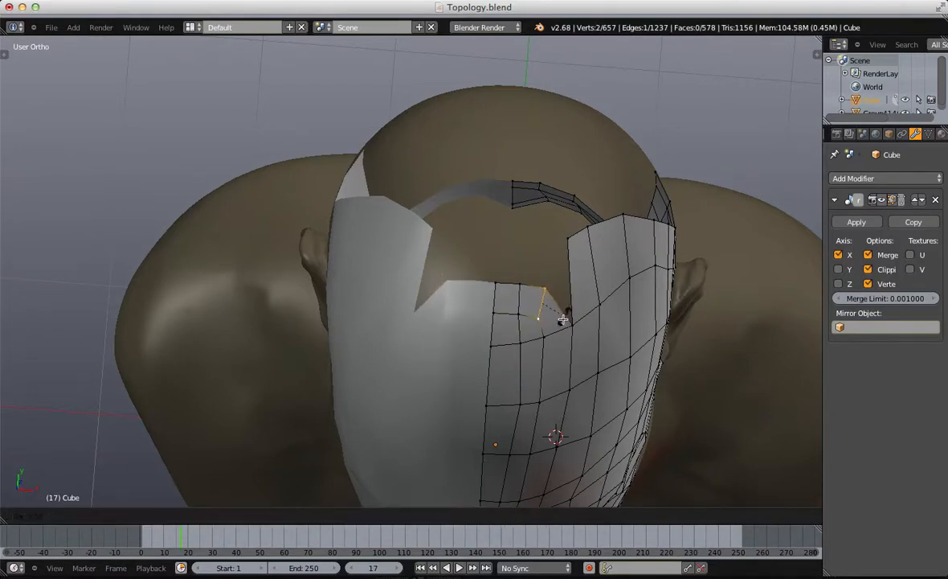
pyautogui.click(560, 323)
# Step: Merge the new strip's outer corner vertex with the side strip's corner vertex at their centre
pyautogui.press('w')
pyautogui.click(554, 237)
pyautogui.click(557, 258)
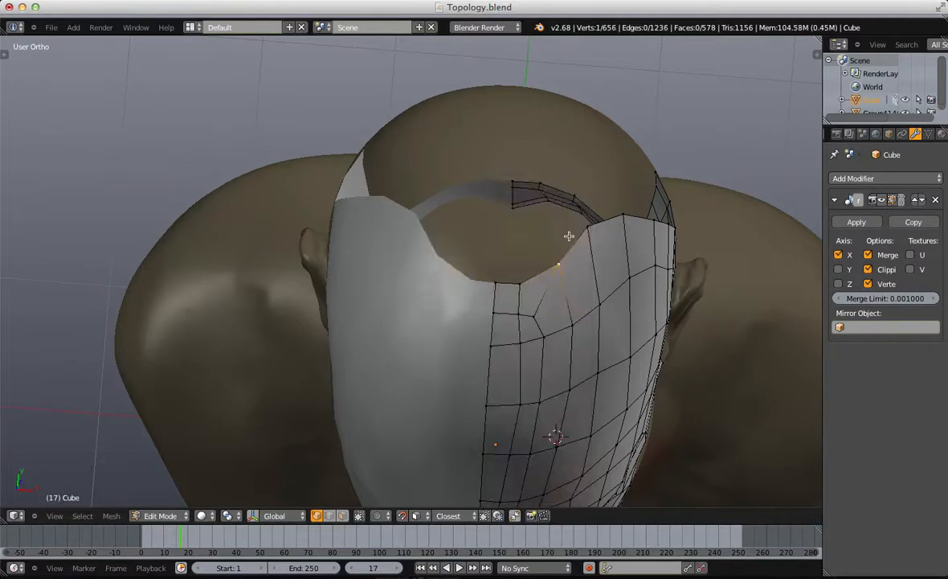
# Step: Move the two border vertices nearest the midline and the row beneath them back toward the crown
pyautogui.keyDown('shift'); pyautogui.rightClick(487, 287); pyautogui.keyUp('shift')
pyautogui.press('g')
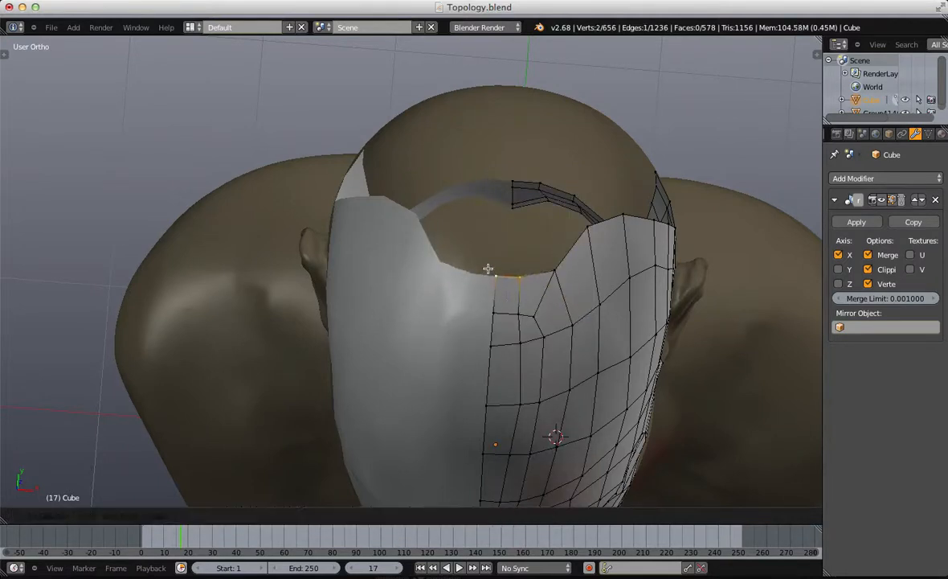
pyautogui.click(490, 265)
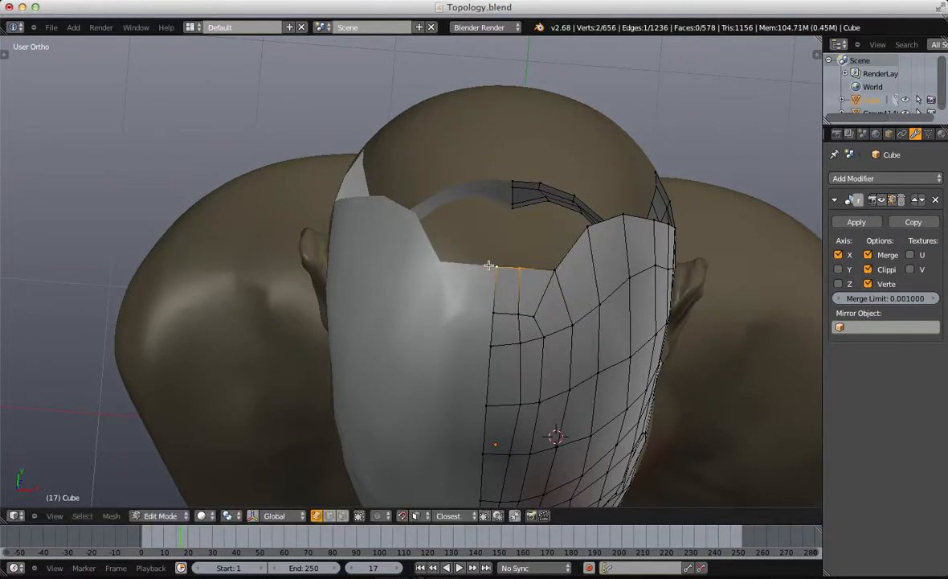
pyautogui.moveTo(517, 318); pyautogui.dragTo(548, 322)
pyautogui.press('g')
pyautogui.click(549, 306)
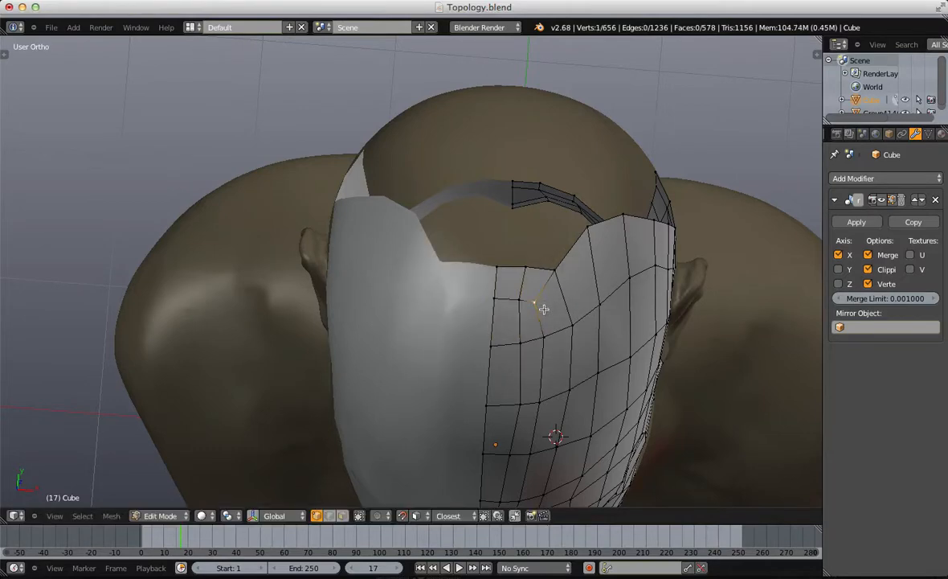
# Step: Fill two quads across the front of the crown, from the side strip's corner toward the midline
pyautogui.moveTo(544, 308); pyautogui.dragTo(471, 302, button='middle')
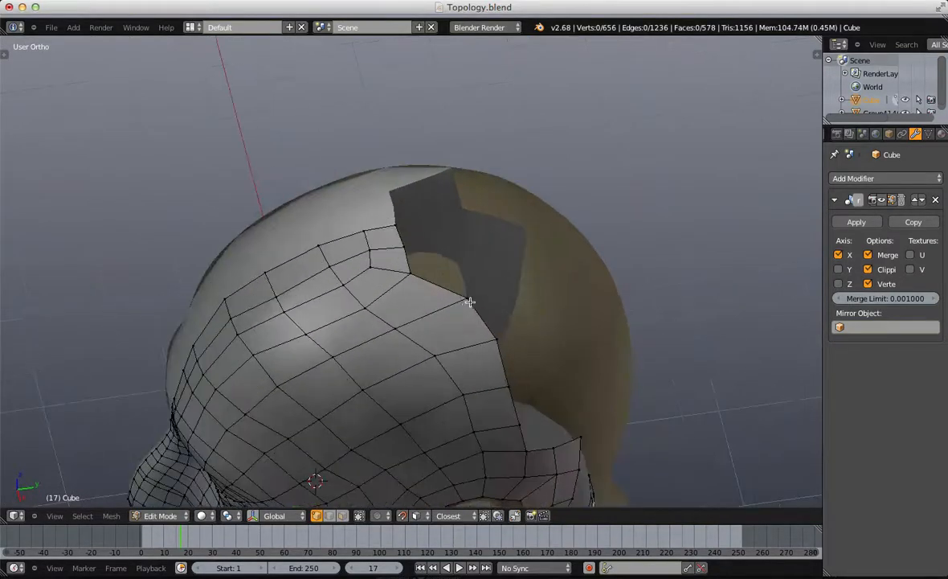
pyautogui.moveTo(421, 325); pyautogui.dragTo(402, 327, button='middle')
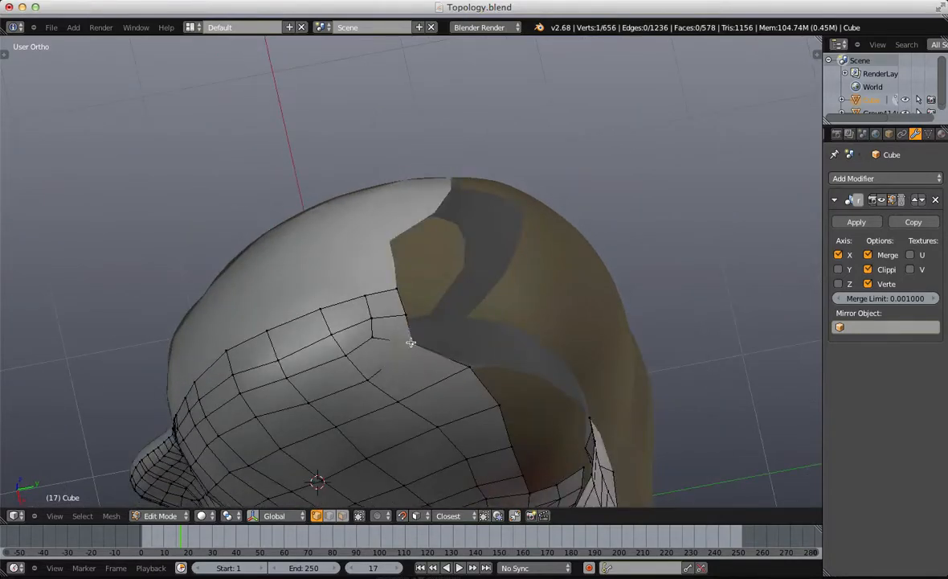
pyautogui.press('f')
pyautogui.press('f')
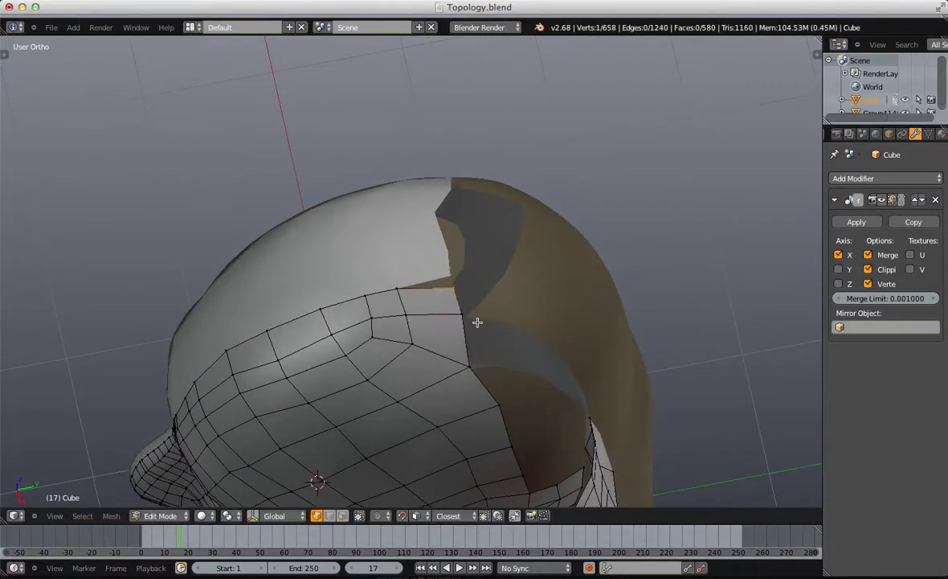
# Step: Fill two quads on top of the side strip behind the ear and adjust the position of their new vertices
pyautogui.moveTo(485, 307)
pyautogui.mouseDown(button='middle')
pyautogui.moveTo(452, 333)
pyautogui.moveTo(451, 275)
pyautogui.moveTo(419, 249)
pyautogui.moveTo(428, 293)
pyautogui.moveTo(471, 276)
pyautogui.moveTo(523, 275)
pyautogui.moveTo(482, 269)
pyautogui.moveTo(478, 293)
pyautogui.mouseUp(button='middle')
pyautogui.scroll(2, 438, 283)
pyautogui.press('a')
pyautogui.press('a')
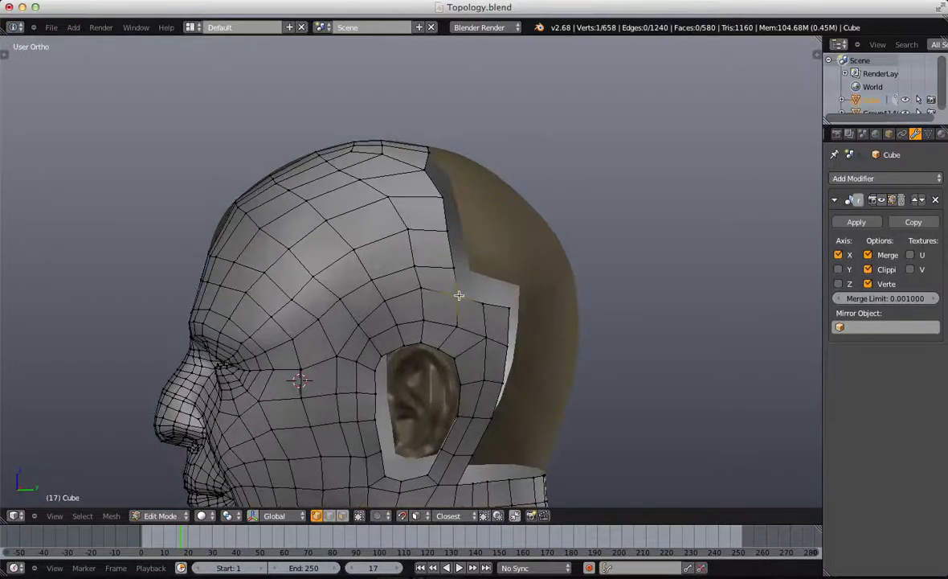
pyautogui.press('f')
pyautogui.press('g')
pyautogui.click(511, 298)
pyautogui.rightClick(489, 301)
pyautogui.press('f')
pyautogui.press('g')
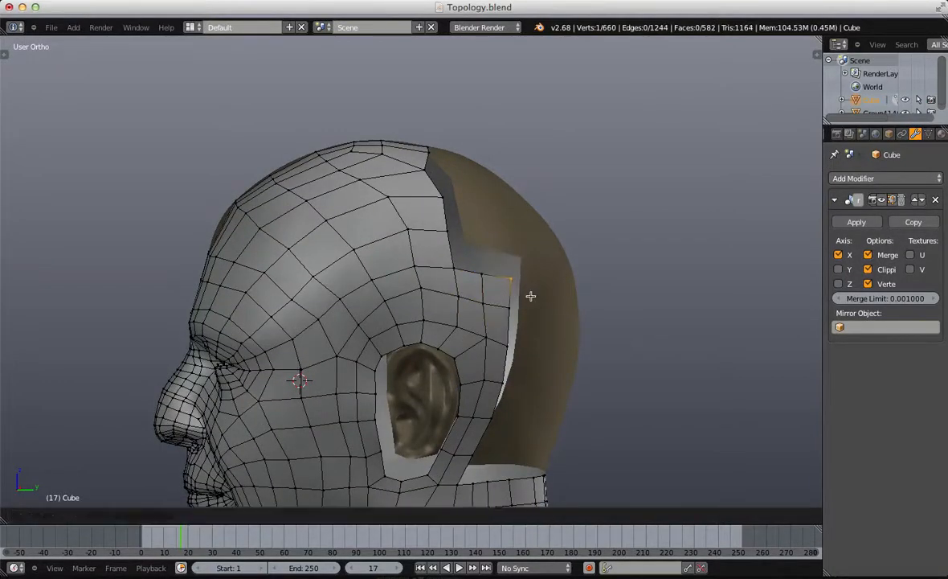
pyautogui.click(530, 296)
pyautogui.press('a')
# Step: Extrude the three rear border vertices of the crown backward and fill the adjoining quad down the side
pyautogui.moveTo(415, 159); pyautogui.dragTo(425, 272, button='middle')
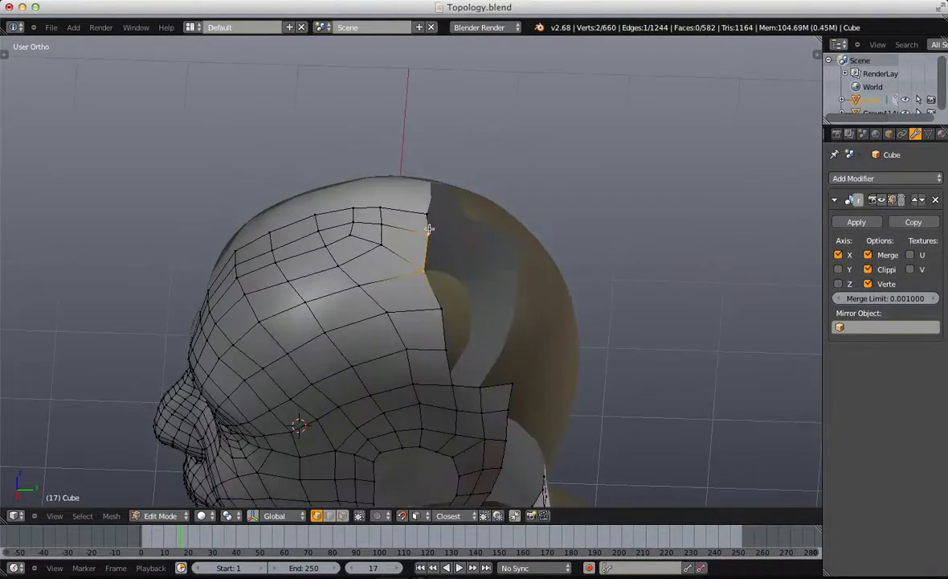
pyautogui.moveTo(430, 229); pyautogui.dragTo(413, 303, button='middle')
pyautogui.rightClick(413, 306)
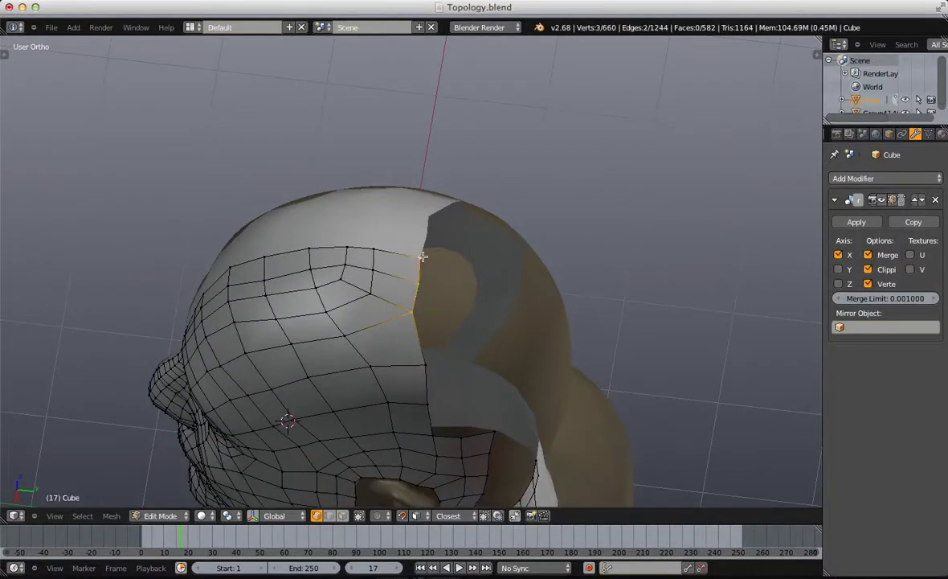
pyautogui.press('e')
pyautogui.click(468, 274)
pyautogui.press('a')
pyautogui.rightClick(417, 312)
pyautogui.press('f')
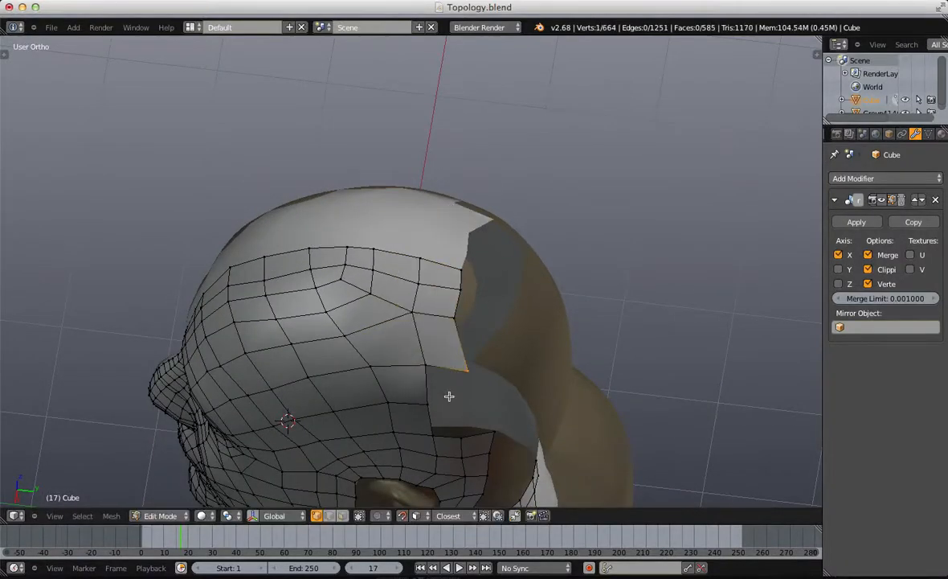
# Step: Nudge the border vertex above the side strip forward and fill the quad behind that border
pyautogui.moveTo(449, 396); pyautogui.dragTo(491, 286, button='middle')
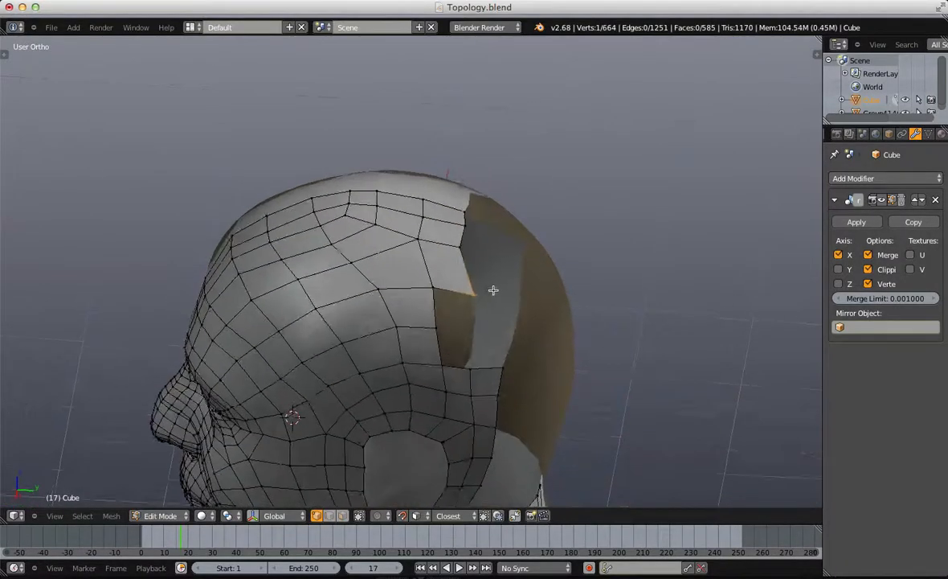
pyautogui.moveTo(436, 333); pyautogui.dragTo(436, 334)
pyautogui.press('g')
pyautogui.click(428, 333)
pyautogui.press('a')
pyautogui.moveTo(453, 339); pyautogui.dragTo(450, 280, button='middle')
pyautogui.rightClick(434, 251)
pyautogui.press('f')
# Step: Fill the remaining quad that joins the crown rows to the top of the side strip
pyautogui.rightClick(436, 278)
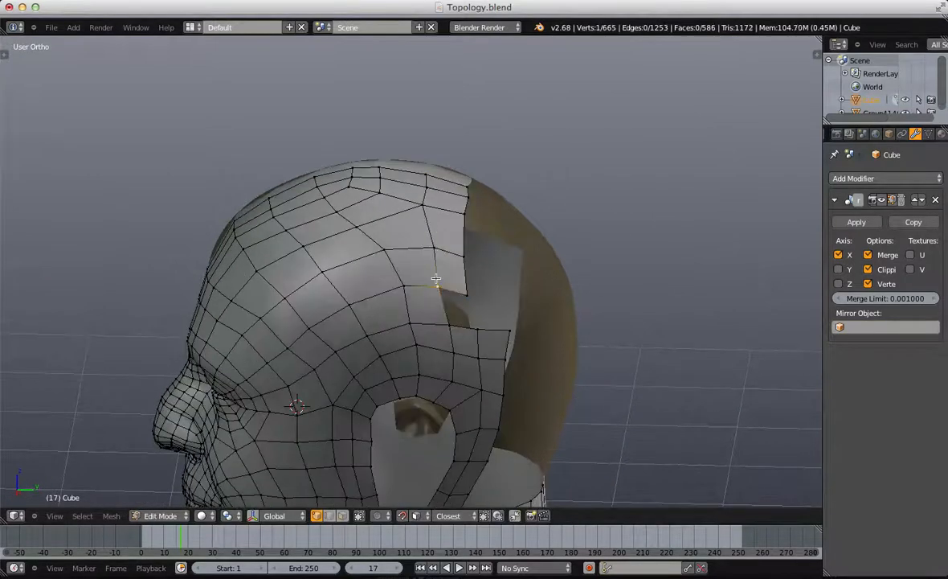
pyautogui.press('b')
pyautogui.moveTo(438, 283); pyautogui.dragTo(487, 335)
pyautogui.press('f')
pyautogui.rightClick(467, 291)
pyautogui.keyDown('shift'); pyautogui.rightClick(463, 251); pyautogui.keyUp('shift')
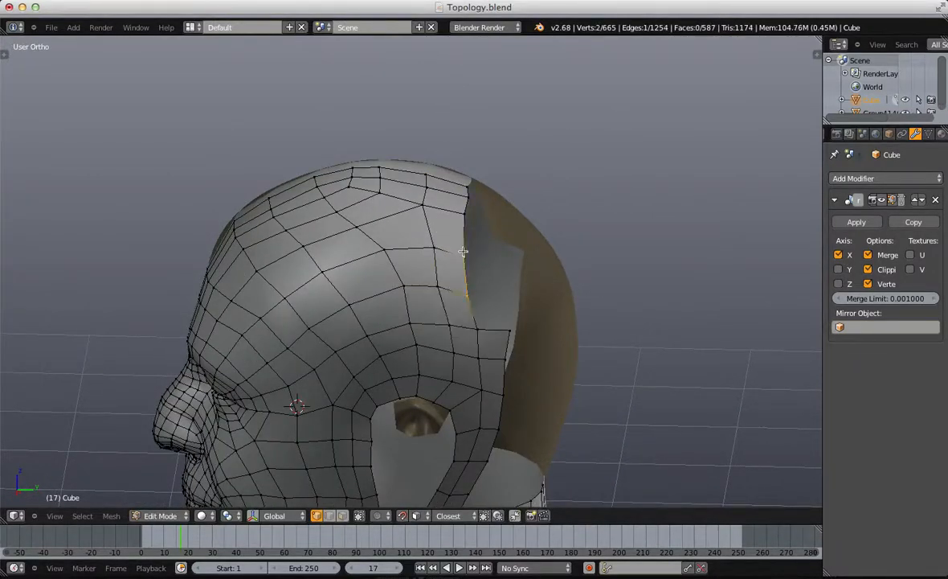
# Step: Inspect the head's surface in Object Mode, then examine the crown's edge flow in Edit Mode
pyautogui.press('a')
pyautogui.press('a')
pyautogui.press('Tab')
pyautogui.moveTo(491, 217); pyautogui.dragTo(394, 271, button='middle')
pyautogui.scroll(-5, 394, 271)
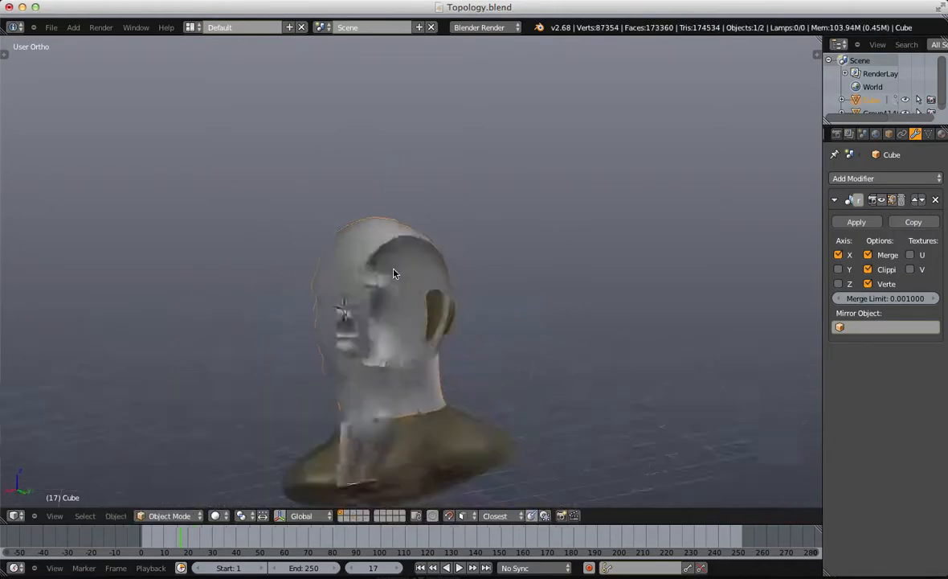
pyautogui.press('Tab')
pyautogui.scroll(6, 345, 240)
pyautogui.moveTo(345, 240); pyautogui.dragTo(432, 266, button='middle')
pyautogui.scroll(-3, 274, 254)
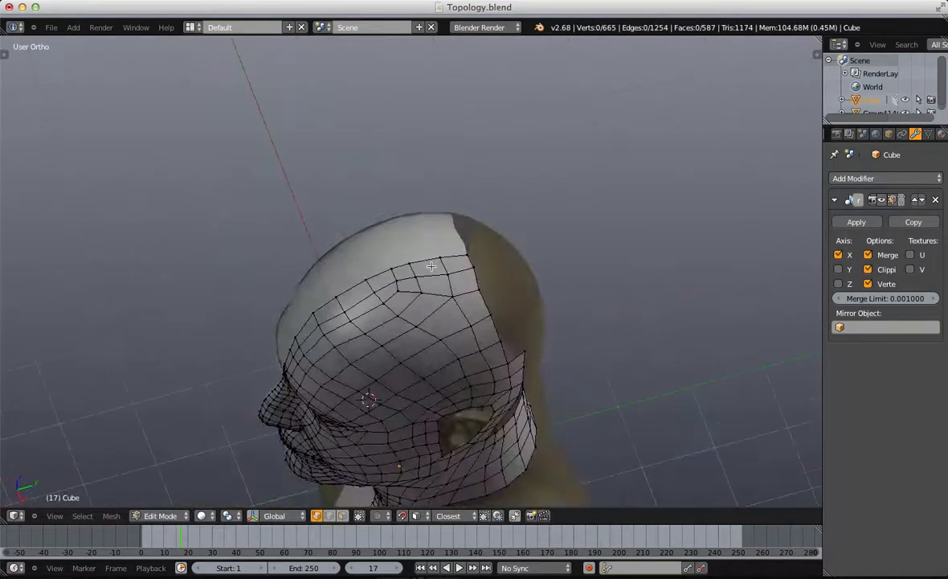
# Step: Move the vertex at the inner corner of the crown rows slightly back to even out the spacing
pyautogui.rightClick(427, 289)
pyautogui.press('g')
pyautogui.click(444, 290)
pyautogui.press('a')
# Step: Shift two vertices on the neck's upper border behind the ear toward the back of the neck
pyautogui.scroll(-4, 446, 292)
pyautogui.moveTo(446, 306); pyautogui.dragTo(658, 277, button='middle')
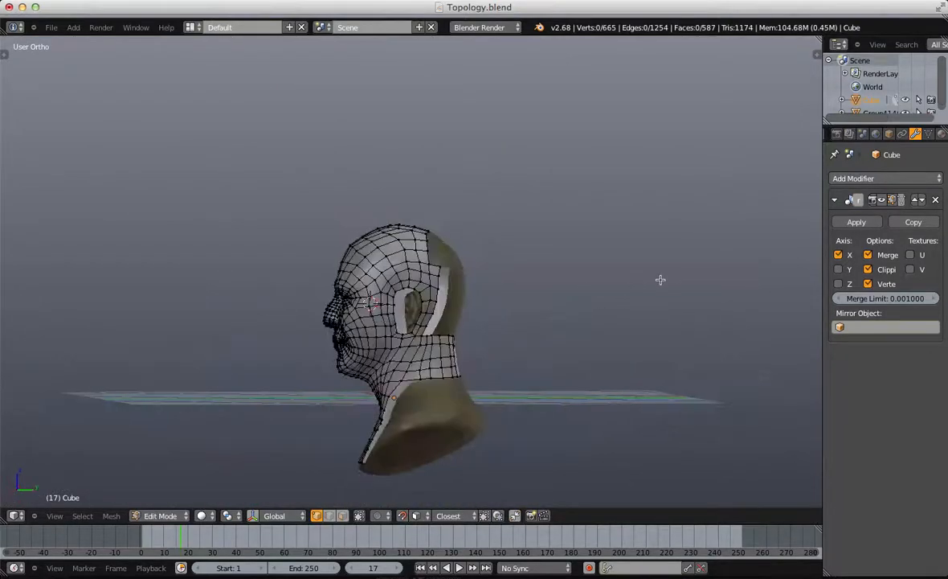
pyautogui.scroll(4, 597, 216)
pyautogui.scroll(2, 597, 216)
pyautogui.press('a')
pyautogui.keyDown('shift'); pyautogui.moveTo(448, 395); pyautogui.dragTo(426, 281, button='middle'); pyautogui.keyUp('shift')
pyautogui.press('a')
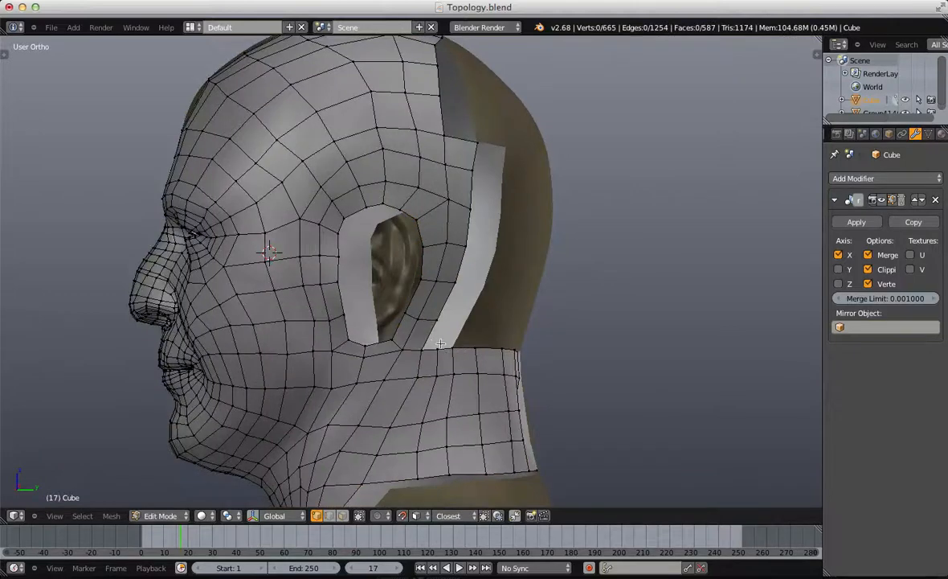
pyautogui.moveTo(460, 349); pyautogui.dragTo(395, 374, button='middle')
pyautogui.rightClick(397, 381)
pyautogui.keyDown('shift'); pyautogui.rightClick(422, 380); pyautogui.keyUp('shift')
pyautogui.press('e')
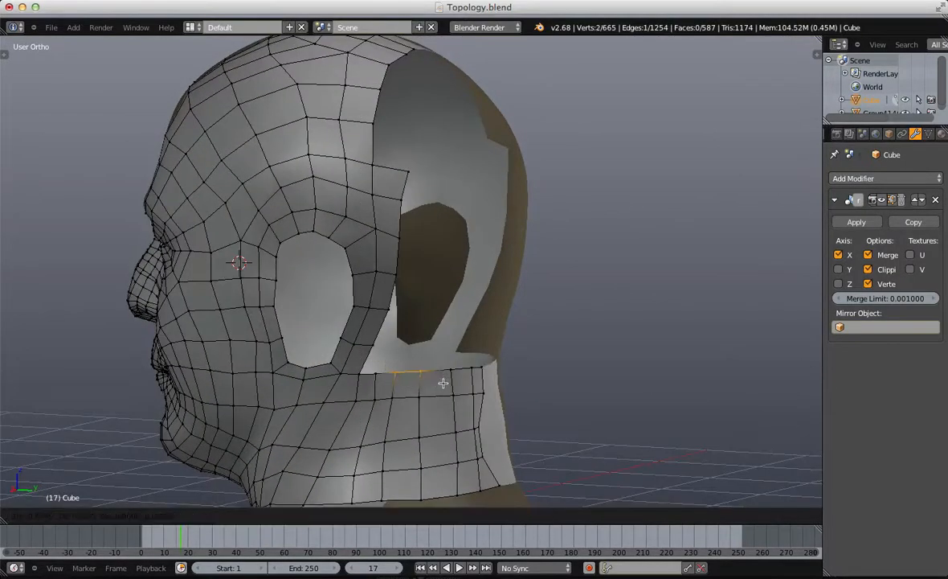
pyautogui.click(449, 384)
# Step: Move the two vertices one row below the neck's upper border back in line with those above
pyautogui.press('a')
pyautogui.press('b')
pyautogui.moveTo(390, 391); pyautogui.dragTo(436, 409)
pyautogui.press('g')
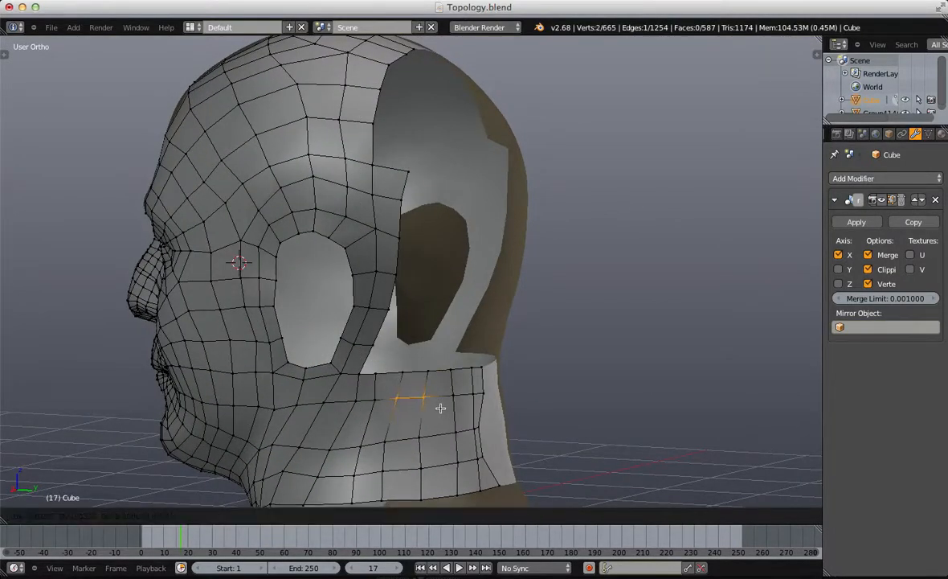
pyautogui.click(440, 408)
pyautogui.press('a')
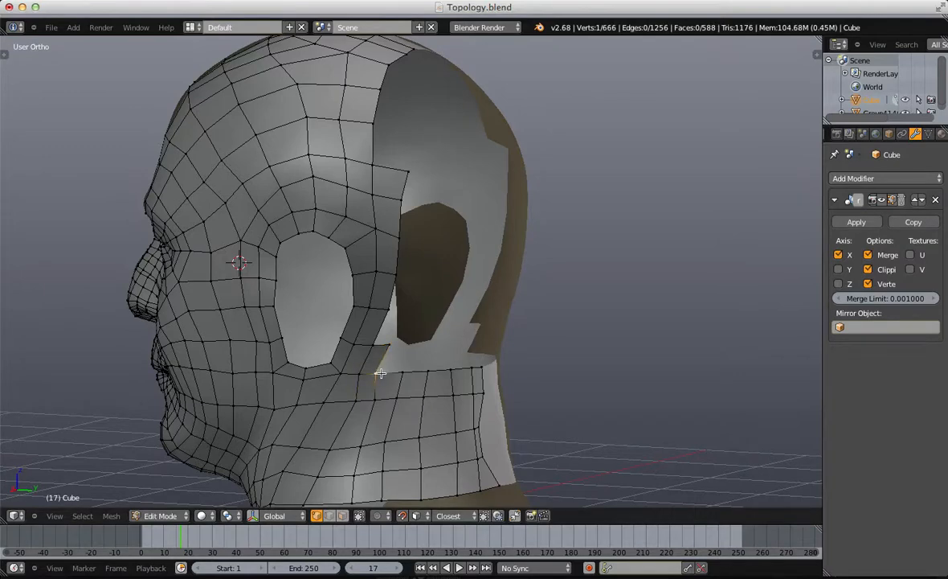
# Step: Shift the neck border vertex behind the ear slightly back and fill two quads along that border
pyautogui.press('g')
pyautogui.click(387, 373)
pyautogui.rightClick(406, 372)
pyautogui.rightClick(389, 373)
pyautogui.press('f')
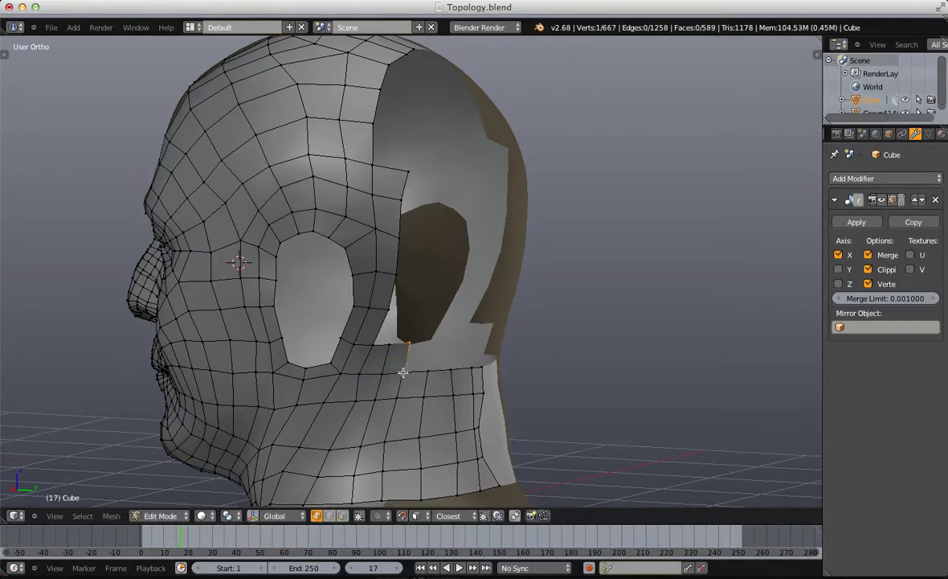
pyautogui.rightClick(404, 371)
pyautogui.press('f')
# Step: Fill three more quads along the neck's upper border, continuing the row to the back midline
pyautogui.moveTo(437, 368); pyautogui.dragTo(358, 356, button='middle')
pyautogui.rightClick(376, 362)
pyautogui.press('f')
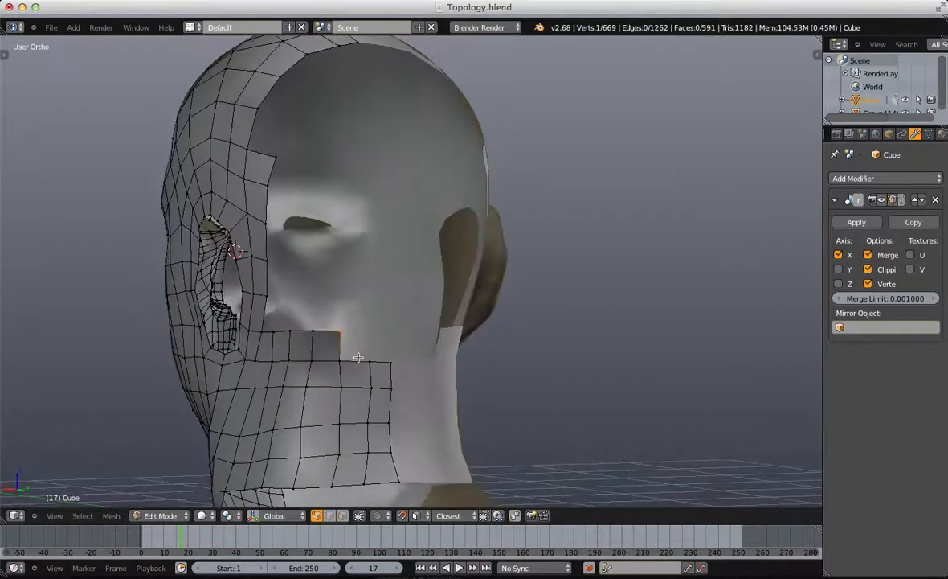
pyautogui.rightClick(346, 362)
pyautogui.press('f')
pyautogui.rightClick(366, 358)
pyautogui.press('f')
# Step: Reposition the last two upper vertices of the new neck row at the back midline
pyautogui.press('b')
pyautogui.moveTo(364, 323); pyautogui.dragTo(404, 352)
pyautogui.press('g')
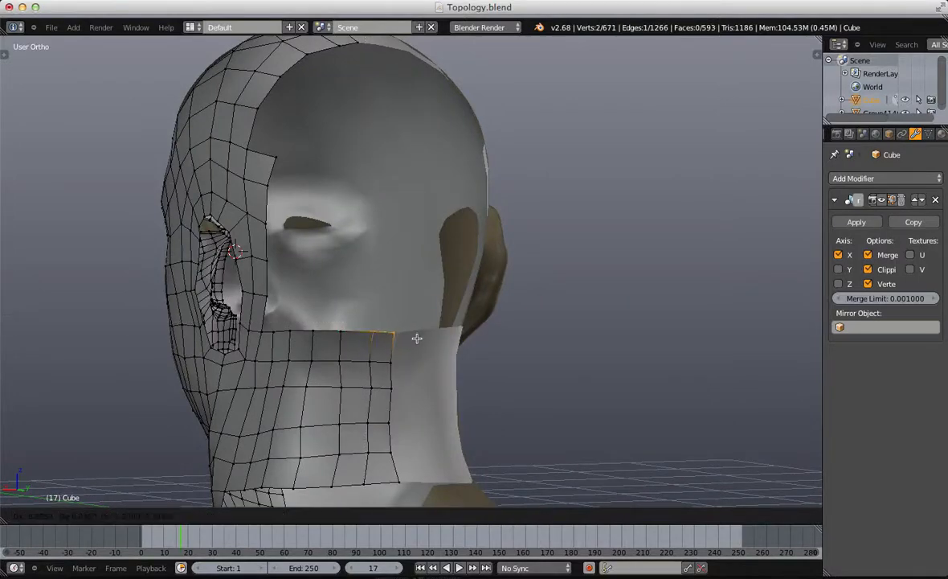
pyautogui.click(419, 336)
pyautogui.press('g')
pyautogui.click(397, 341)
pyautogui.press('a')
# Step: Adjust the position of the edge next to the midline at the back of the crown
pyautogui.moveTo(362, 242); pyautogui.dragTo(334, 96, button='middle')
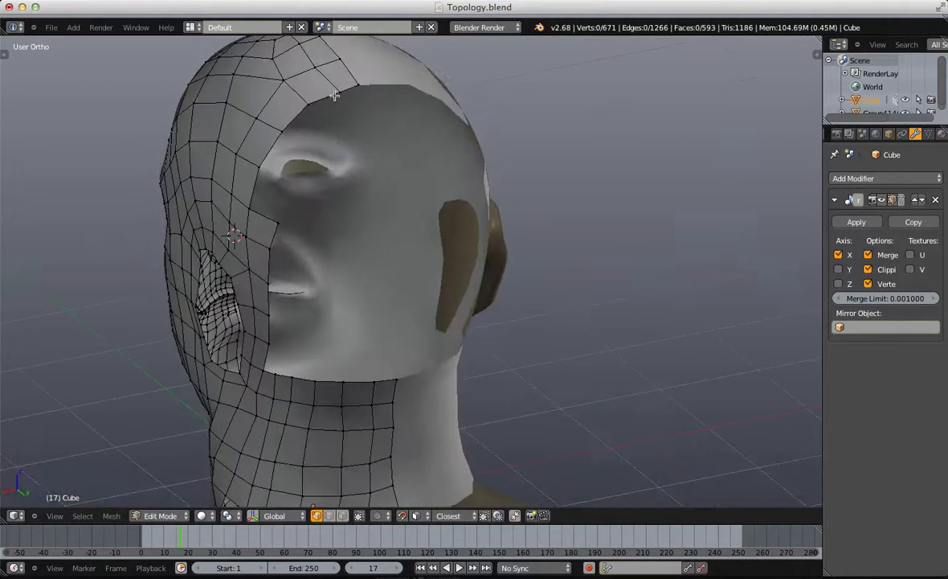
pyautogui.press('e')
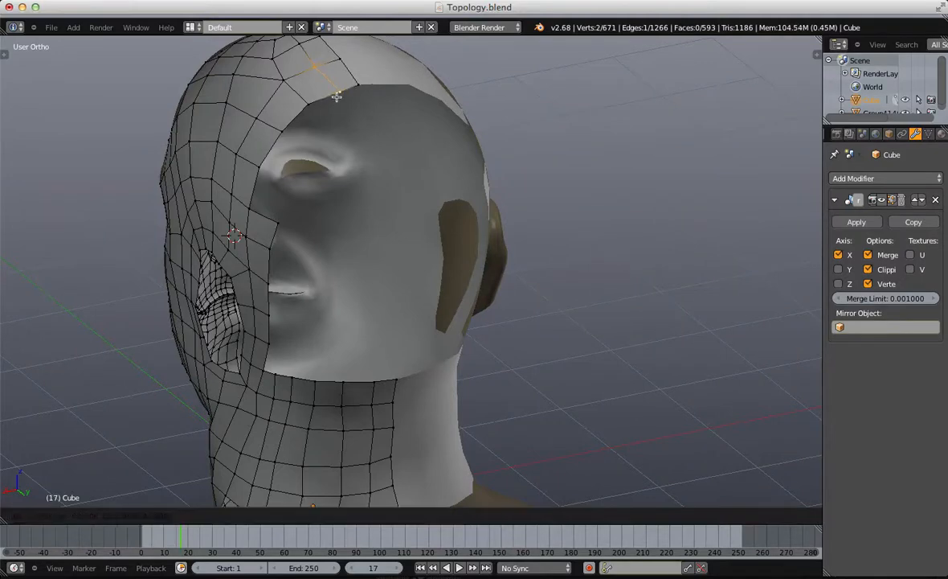
pyautogui.click(334, 94)
pyautogui.press('a')
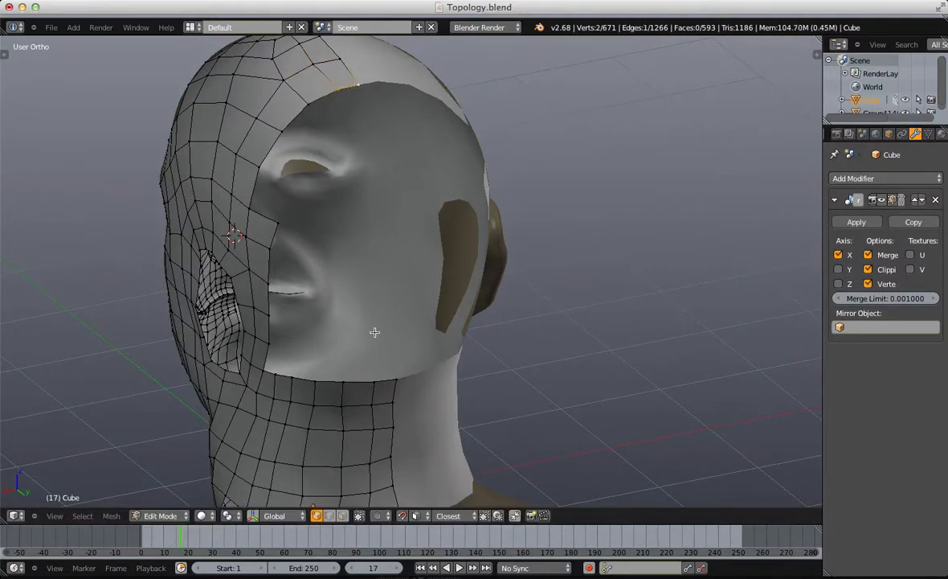
# Step: Bridge the crown's midline edge to the neck's with one long quad and fill another quad atop the side strip
pyautogui.press('f')
pyautogui.press('a')
pyautogui.moveTo(392, 377); pyautogui.dragTo(330, 258, button='middle')
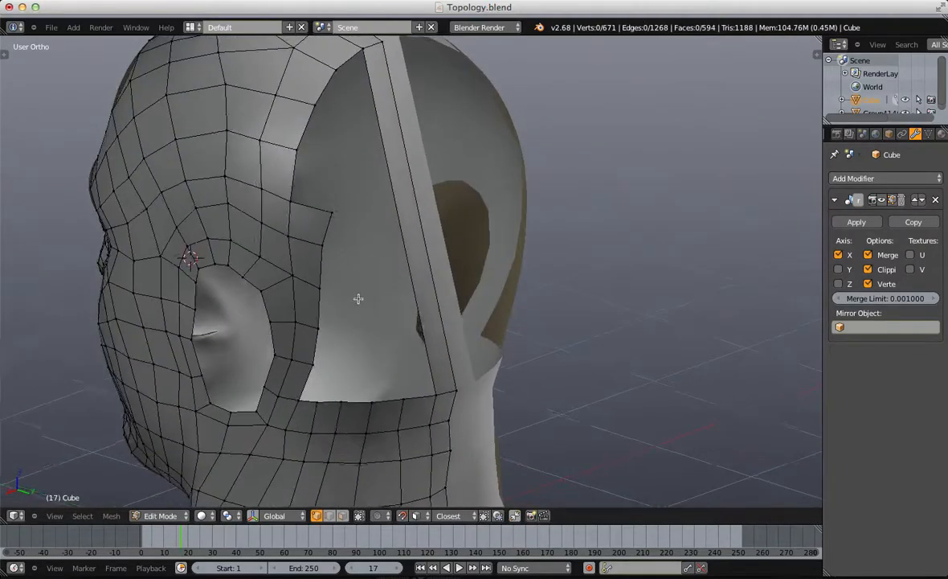
pyautogui.moveTo(317, 142); pyautogui.dragTo(336, 194, button='middle')
pyautogui.press('f')
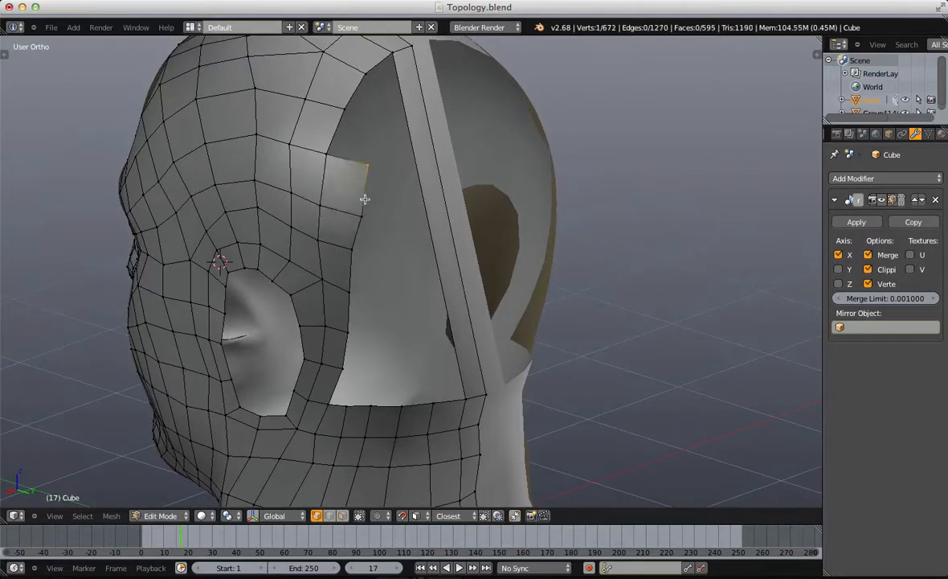
# Step: Cut an edge loop across the middle of the long back strip and move it out to the skull
pyautogui.hotkey('ctrl', 'r')
pyautogui.click(427, 170)
pyautogui.click(428, 157)
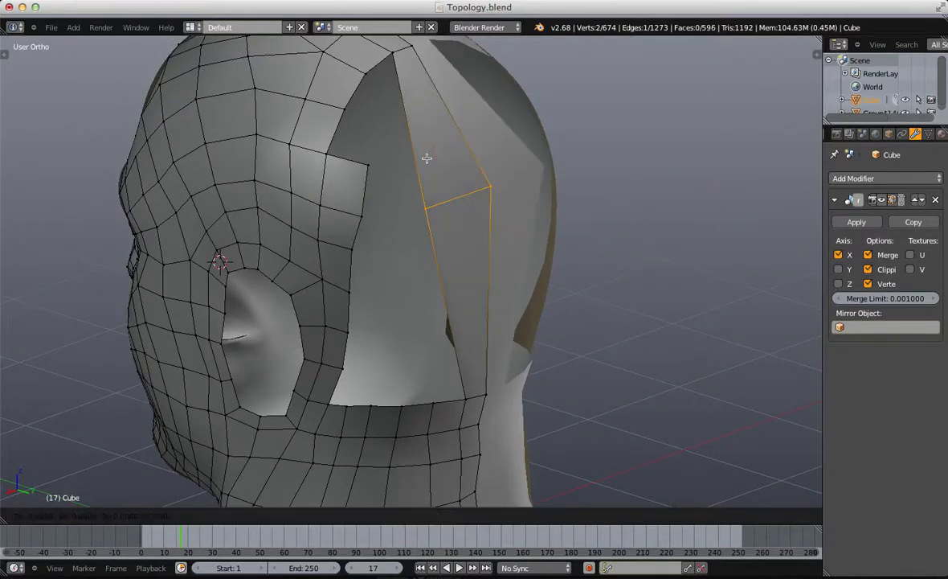
pyautogui.moveTo(428, 159); pyautogui.dragTo(419, 205, button='middle')
pyautogui.press('g')
pyautogui.click(307, 235)
pyautogui.press('a')
# Step: Cut a second edge loop across the strip's upper half and position it on the skull, adjusting along X
pyautogui.hotkey('ctrl', 'r')
pyautogui.click(455, 186)
pyautogui.click(479, 206)
pyautogui.press('g')
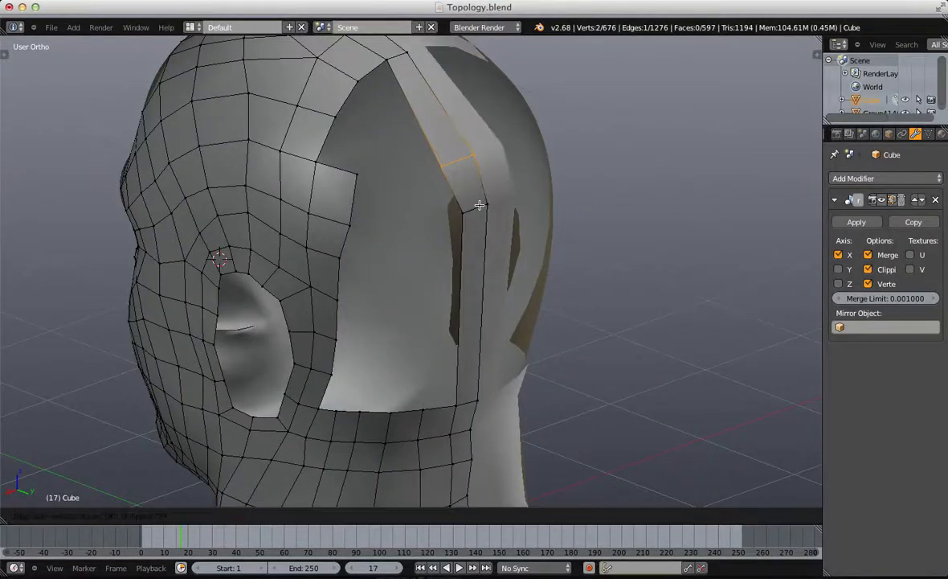
pyautogui.click(485, 203)
pyautogui.press('g')
pyautogui.press('x')
pyautogui.click(496, 198)
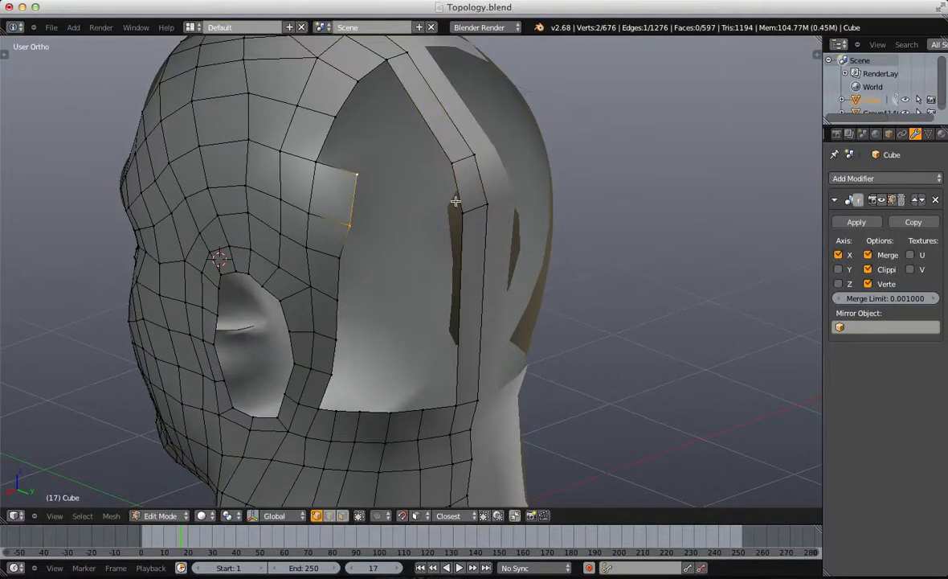
# Step: Bridge the top of the side strip to the back strip with a quad and split it with an edge loop
pyautogui.press('f')
pyautogui.press('a')
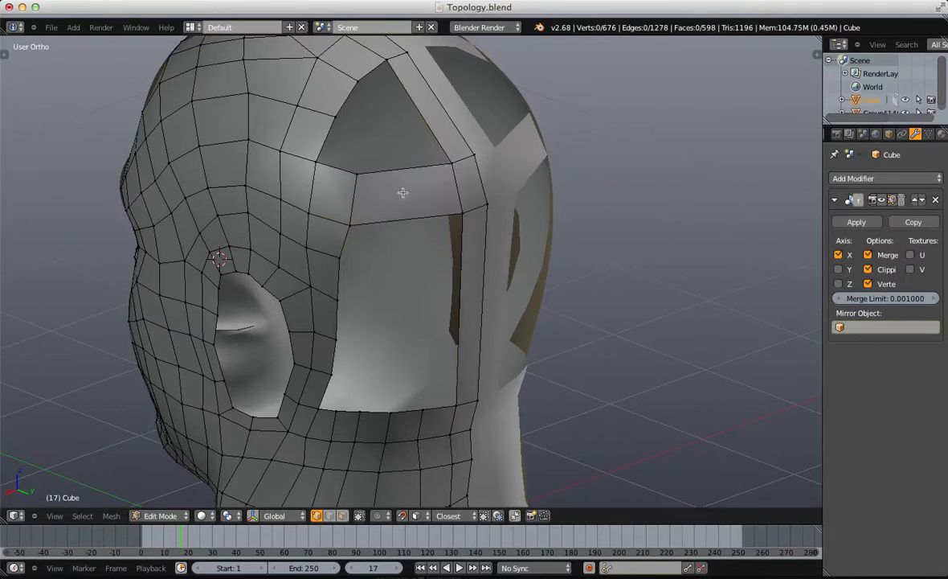
pyautogui.moveTo(405, 190); pyautogui.dragTo(425, 203, button='middle')
pyautogui.hotkey('ctrl', 'r')
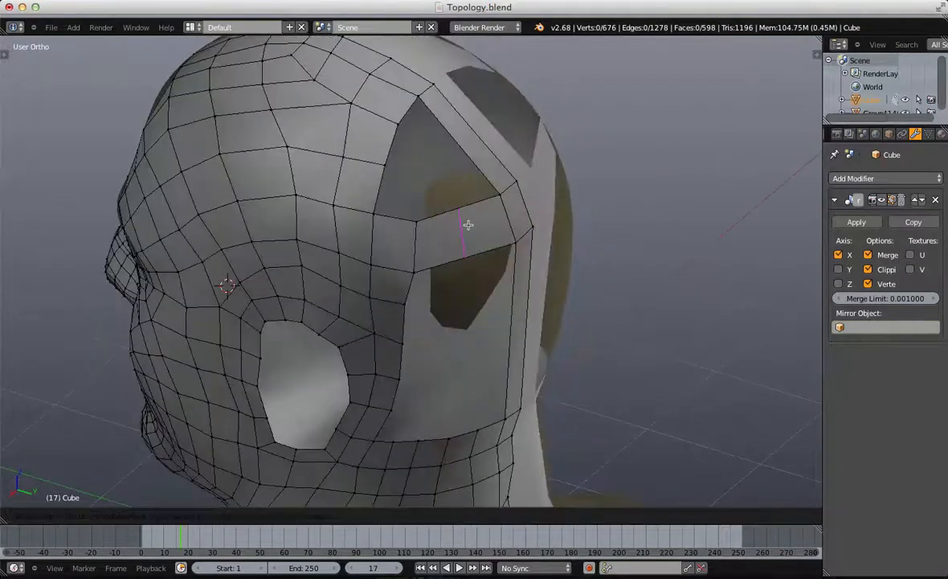
pyautogui.click(471, 231)
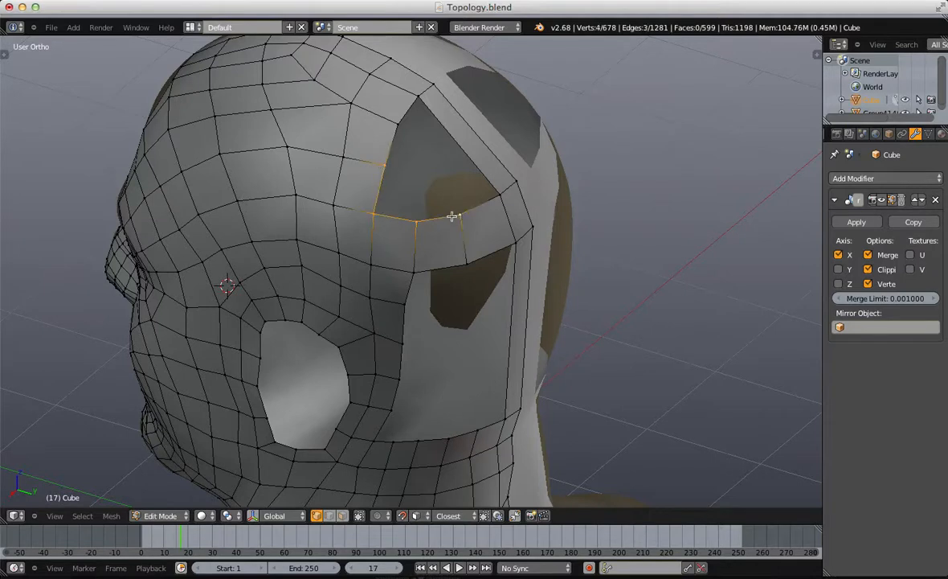
# Step: Fill the quad above the split bridge's front half and move its upper corner vertex back
pyautogui.press('f')
pyautogui.press('a')
pyautogui.press('g')
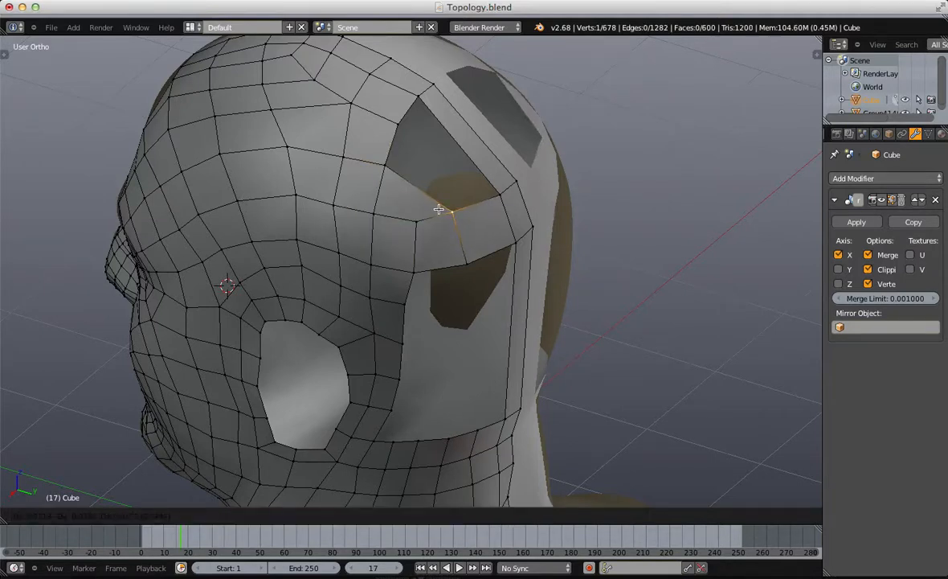
pyautogui.click(412, 183)
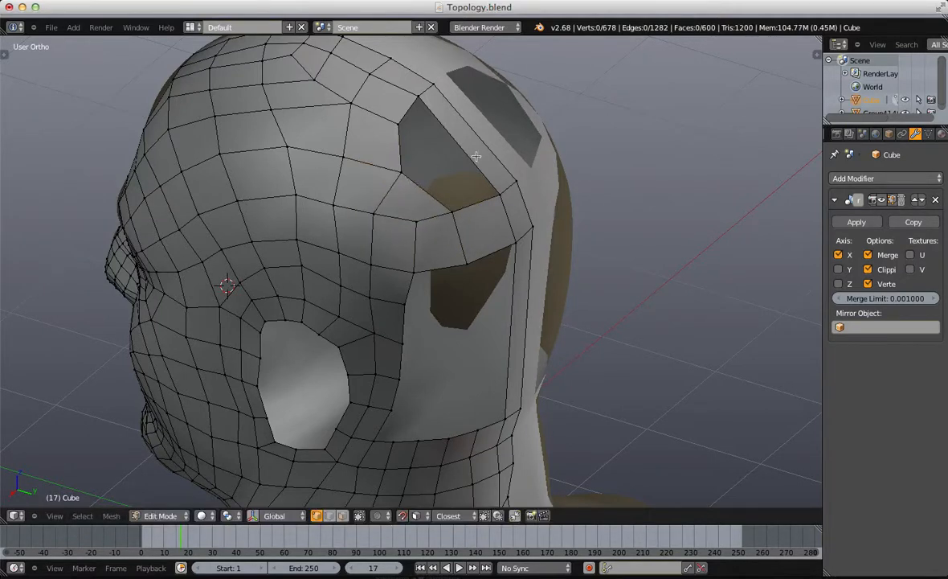
# Step: Cut an edge loop across the middle of the back strip's uppermost section
pyautogui.hotkey('ctrl', 'r')
pyautogui.click(466, 144)
pyautogui.click(466, 144)
# Step: Try closing the gap beside the back strip with two quads, moving the edge between them up toward the crown
pyautogui.keyDown('shift'); pyautogui.rightClick(460, 147); pyautogui.keyUp('shift')
pyautogui.press('f')
pyautogui.press('a')
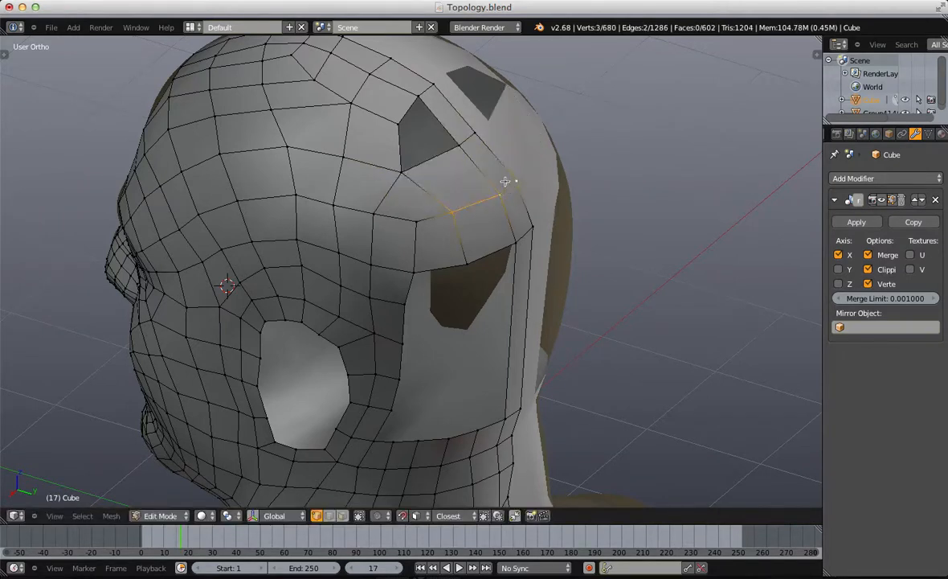
pyautogui.press('g')
pyautogui.click(499, 165)
pyautogui.press('a')
pyautogui.press('f')
pyautogui.press('a')
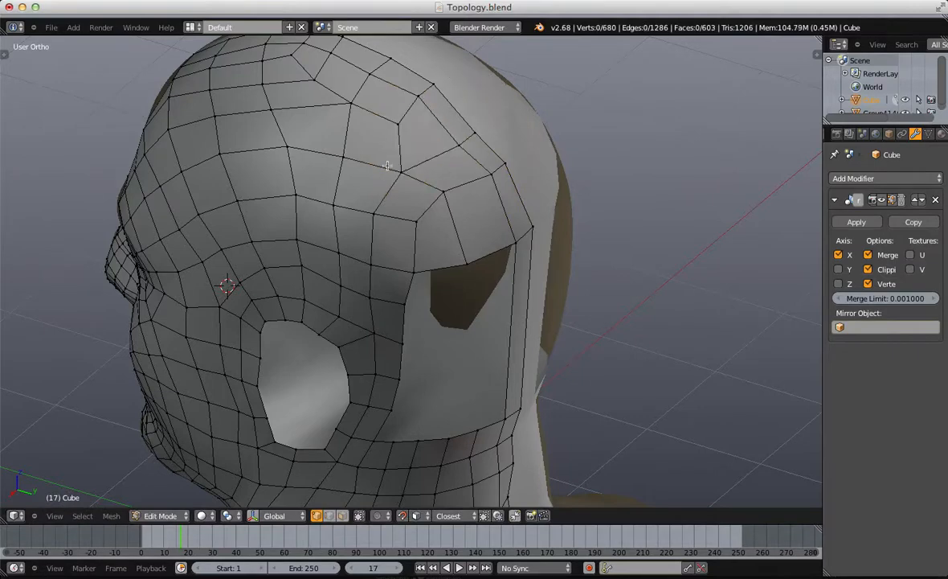
# Step: Undo the quad fills and vertex moves in the gap beside the back strip
pyautogui.moveTo(398, 150); pyautogui.dragTo(425, 161, button='middle')
pyautogui.hotkey('ctrl', 'z')
pyautogui.hotkey('ctrl', 'z')
pyautogui.hotkey('ctrl', 'z')
pyautogui.hotkey('ctrl', 'z')
pyautogui.hotkey('ctrl', 'z')
pyautogui.hotkey('ctrl', 'z')
pyautogui.hotkey('ctrl', 'z')
pyautogui.hotkey('ctrl', 'z')
pyautogui.hotkey('ctrl', 'z')
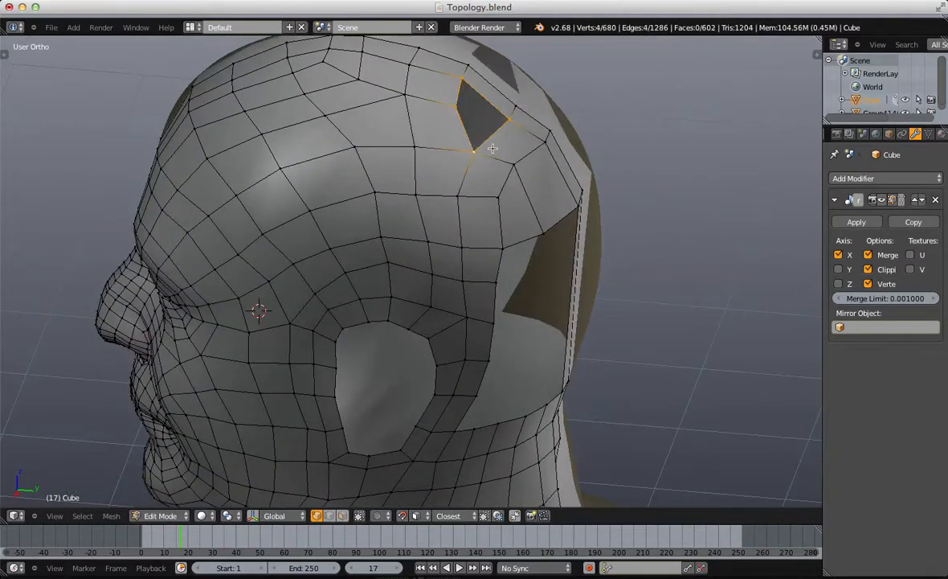
pyautogui.hotkey('ctrl', 'z')
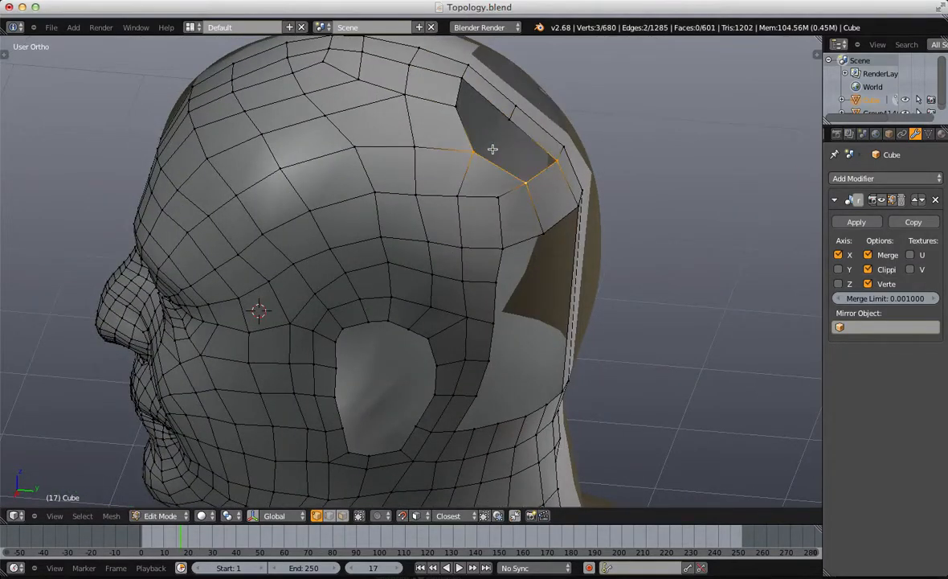
# Step: Undo the quad fills and corner vertex moves above the split bridge on the back of the head
pyautogui.hotkey('ctrl', 'z')
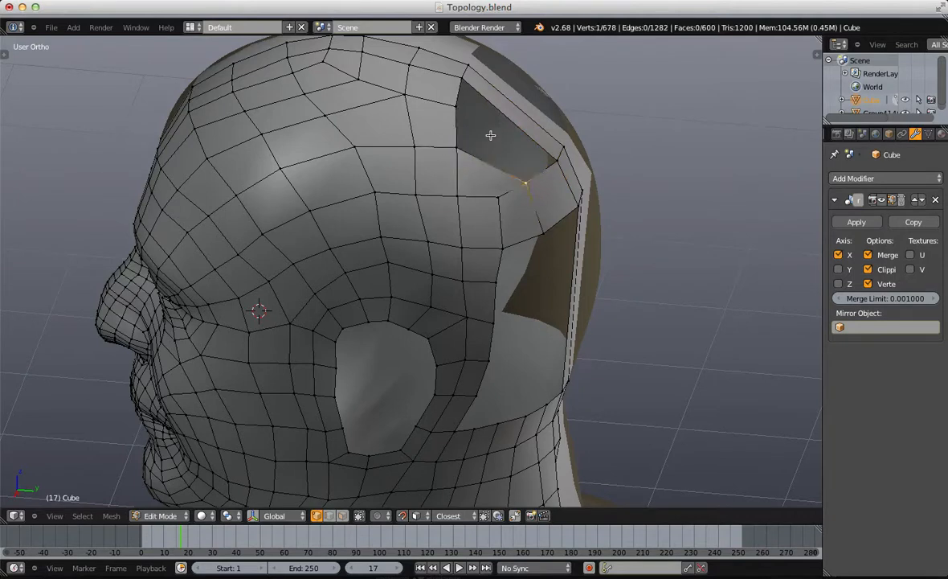
pyautogui.hotkey('ctrl', 'z')
pyautogui.hotkey('ctrl', 'z')
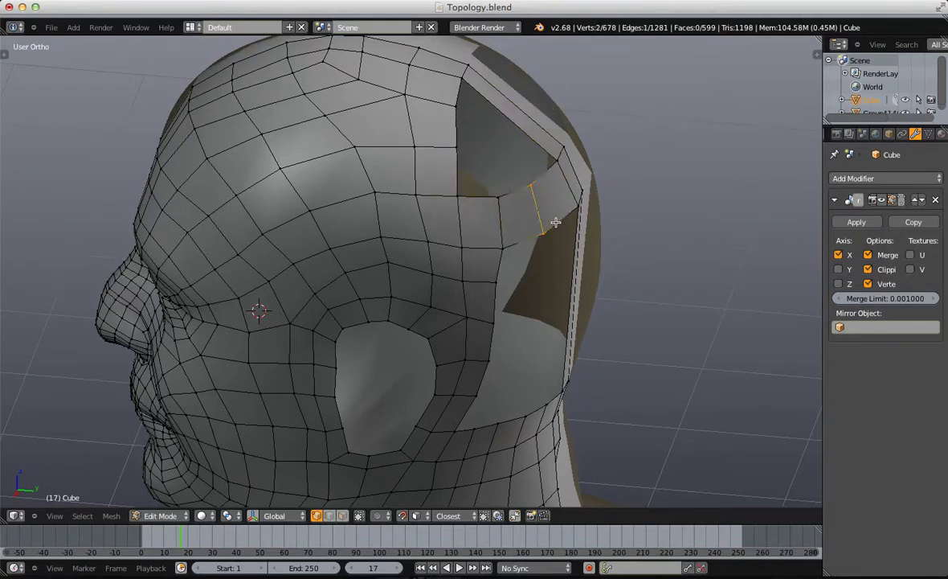
# Step: Delete the edge loop across the middle of the bridge and remove the merged bridge face
pyautogui.press('x')
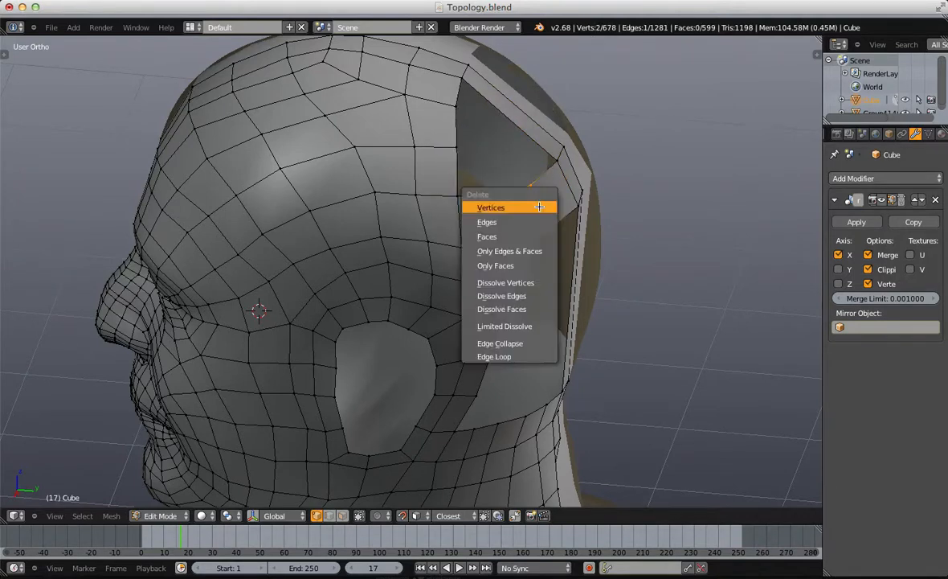
pyautogui.click(525, 356)
pyautogui.moveTo(557, 265); pyautogui.dragTo(491, 259, button='middle')
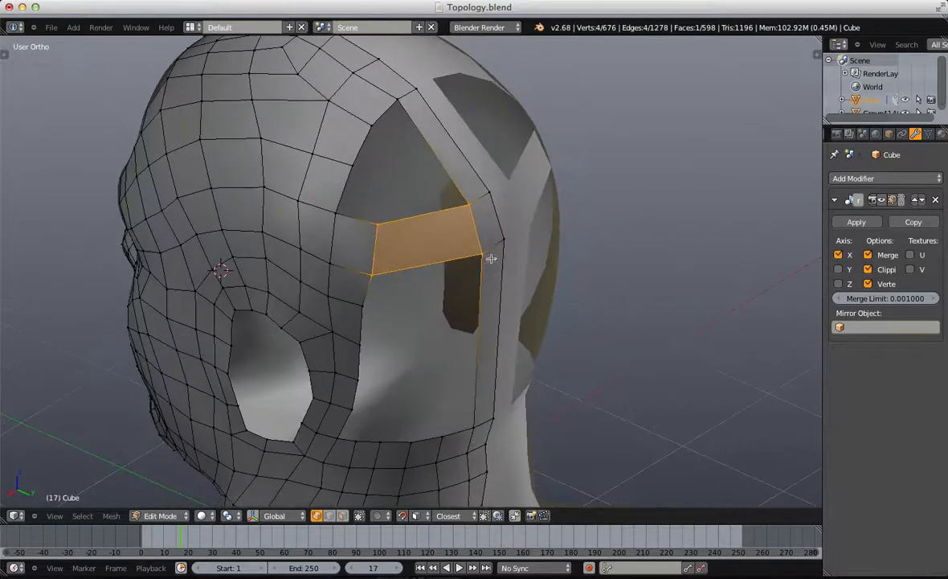
pyautogui.press('w')
pyautogui.press('x')
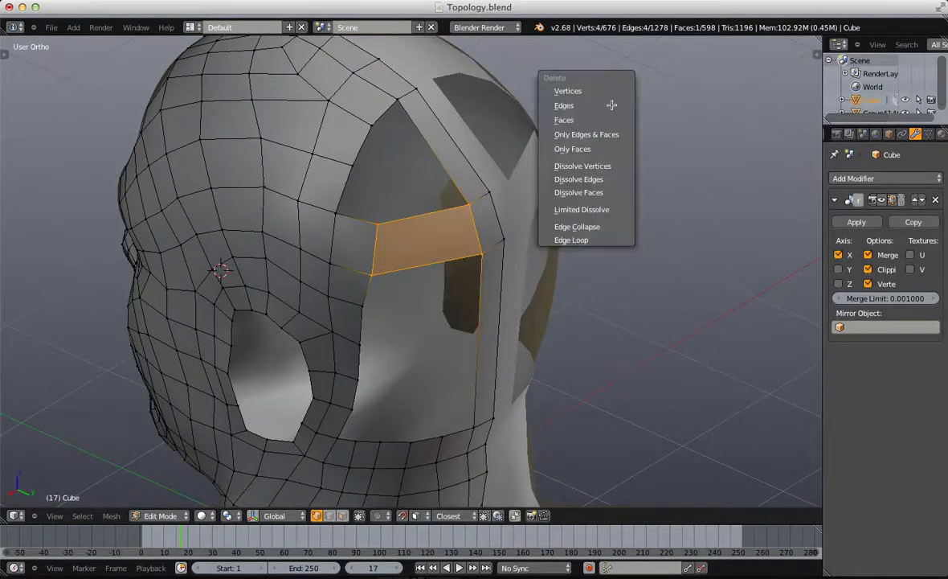
pyautogui.click(611, 118)
# Step: Fill a quad at the top of the side mesh's rear edge and move its new corner vertex forward
pyautogui.moveTo(611, 118); pyautogui.dragTo(347, 193, button='middle')
pyautogui.rightClick(379, 192)
pyautogui.press('f')
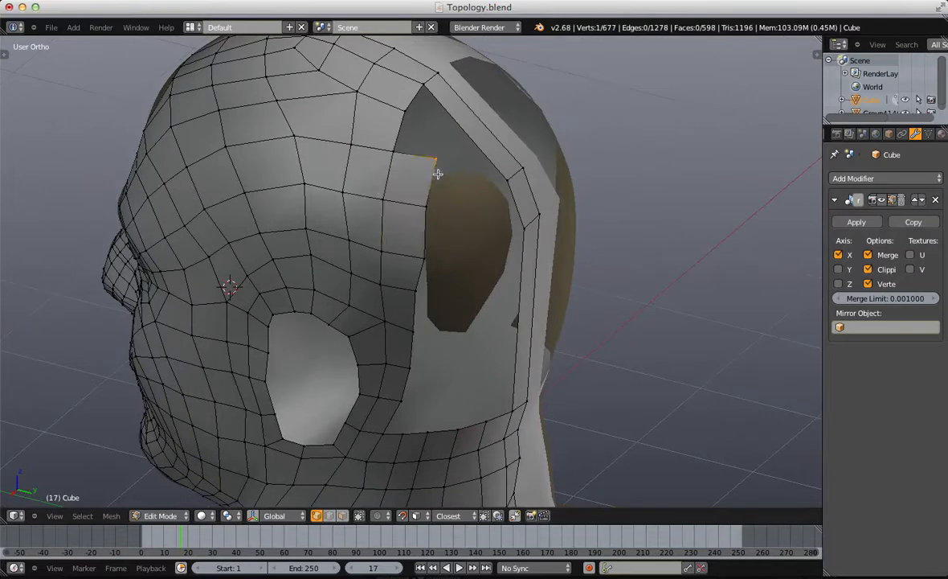
pyautogui.press('g')
pyautogui.click(425, 165)
# Step: Extrude the new quad's rear edge toward the back of the head and rotate it to follow the skull
pyautogui.rightClick(434, 199)
pyautogui.moveTo(435, 198); pyautogui.dragTo(343, 146, button='middle')
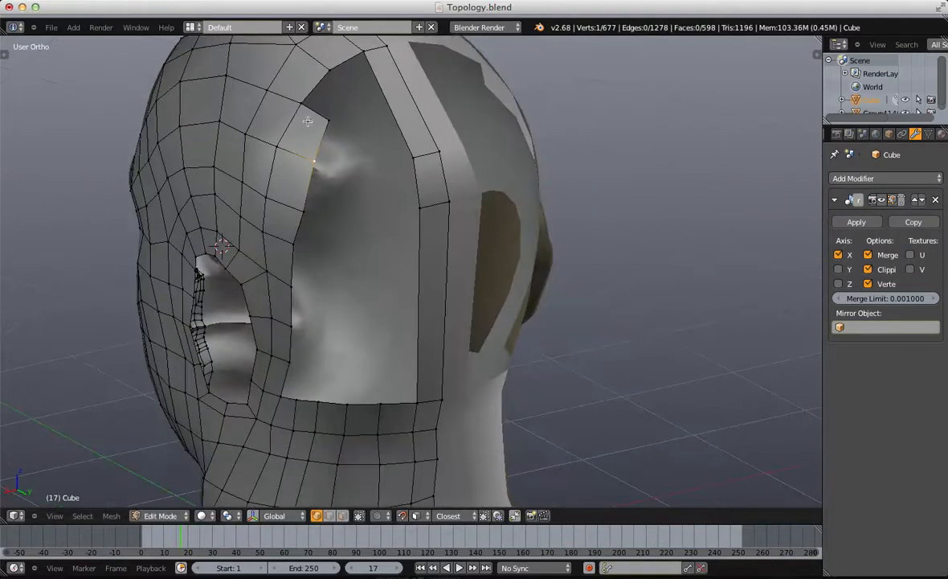
pyautogui.keyDown('shift'); pyautogui.rightClick(308, 165); pyautogui.keyUp('shift')
pyautogui.press('e')
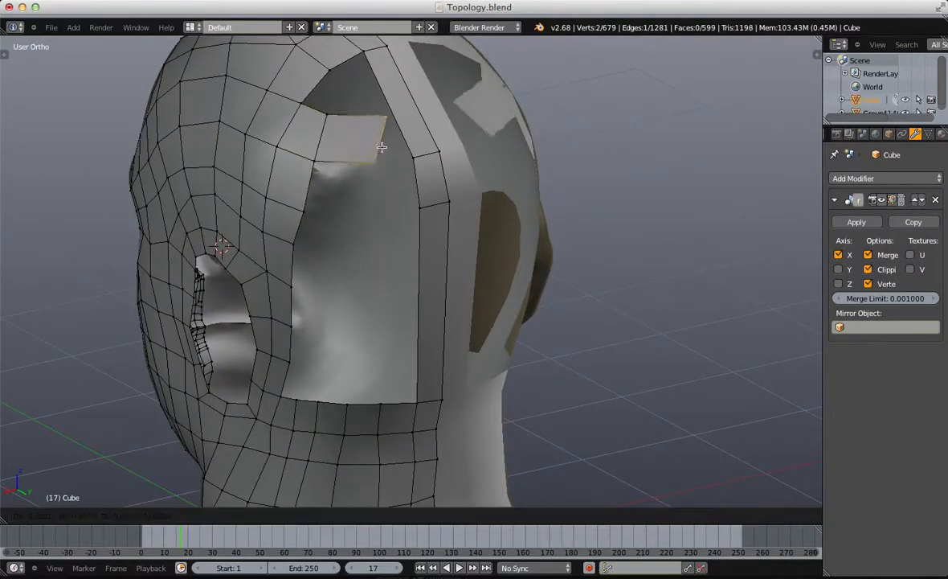
pyautogui.click(385, 142)
pyautogui.press('r')
pyautogui.click(394, 136)
pyautogui.press('r')
pyautogui.click(418, 226)
# Step: Delete the back strip's vertices between the crown and the neck
pyautogui.press('a')
pyautogui.press('b')
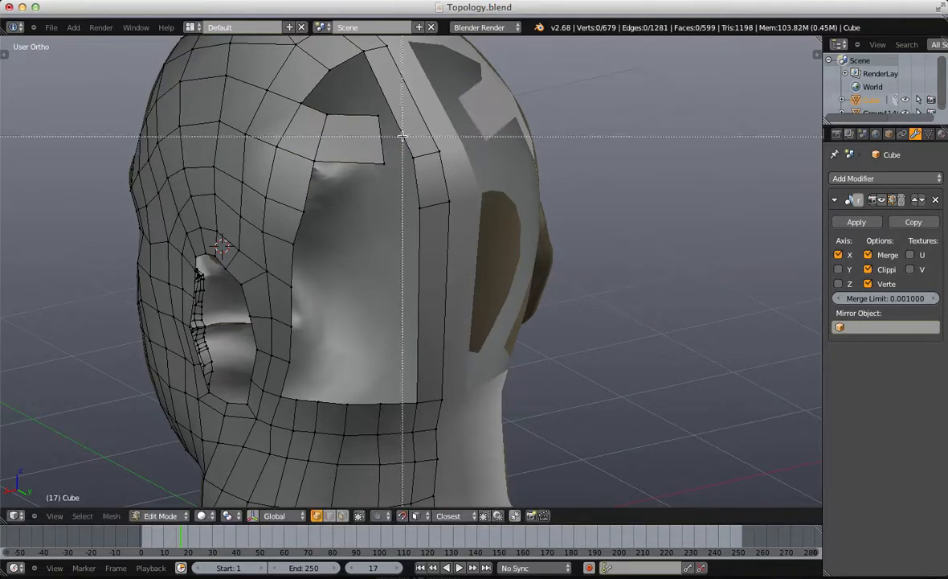
pyautogui.moveTo(402, 139); pyautogui.dragTo(466, 270)
pyautogui.press('x')
pyautogui.click(460, 172)
# Step: Extrude the end edge of the new band to the midline and rotate it into line
pyautogui.moveTo(460, 172); pyautogui.dragTo(338, 221, button='middle')
pyautogui.press('e')
pyautogui.click(418, 200)
pyautogui.press('r')
pyautogui.click(447, 194)
pyautogui.press('a')
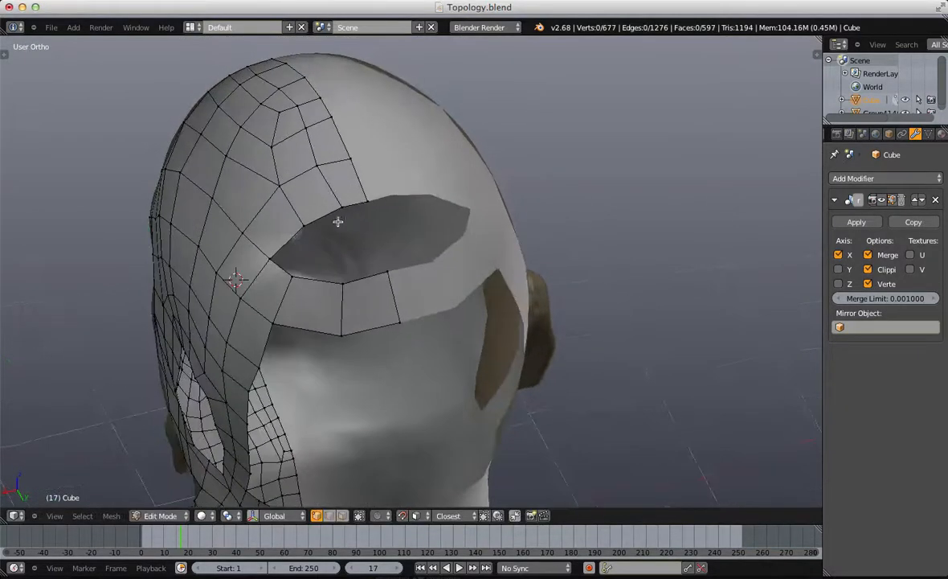
# Step: Fill three quads in a row above the back band, moving each new corner vertex into place
pyautogui.press('f')
pyautogui.press('g')
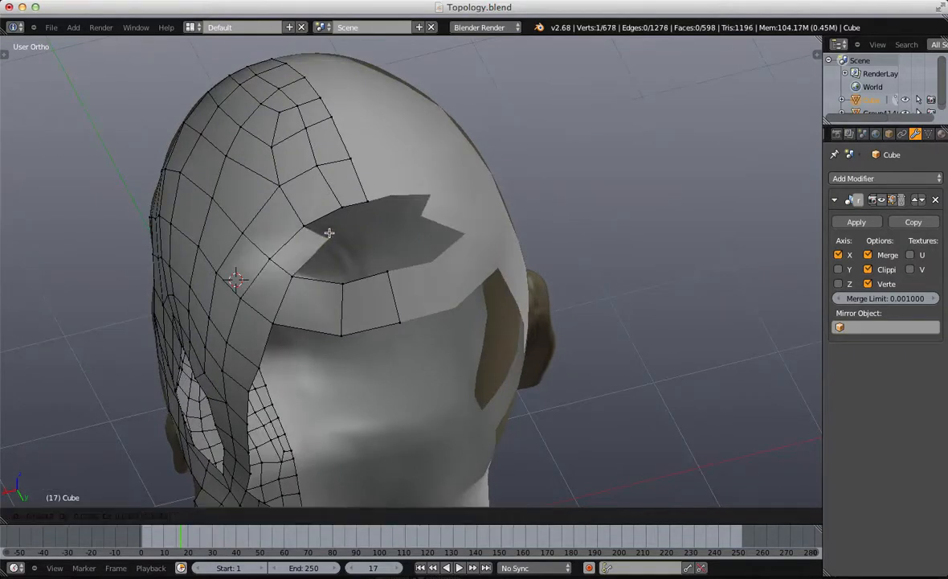
pyautogui.click(320, 234)
pyautogui.rightClick(298, 276)
pyautogui.press('f')
pyautogui.press('g')
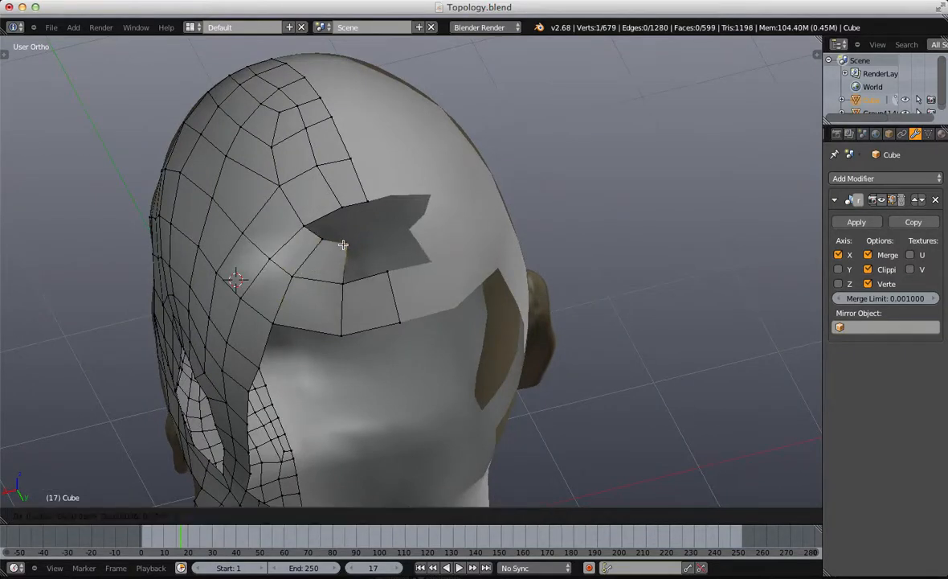
pyautogui.click(343, 245)
pyautogui.keyDown('shift'); pyautogui.rightClick(346, 280); pyautogui.keyUp('shift')
pyautogui.press('f')
pyautogui.press('g')
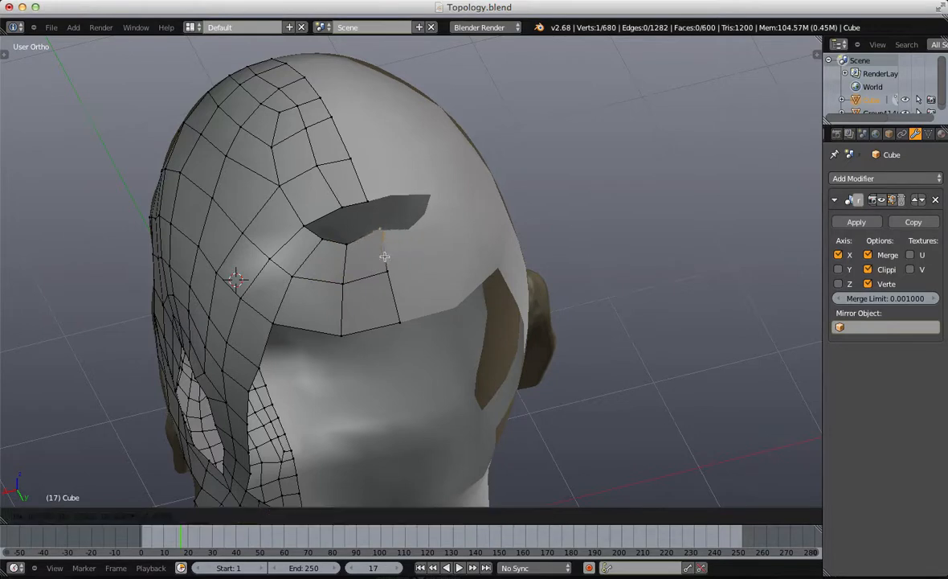
pyautogui.click(370, 265)
# Step: Move the back band's middle vertical edge toward the midline
pyautogui.press('a')
pyautogui.press('b')
pyautogui.moveTo(323, 272); pyautogui.dragTo(357, 345)
pyautogui.press('g')
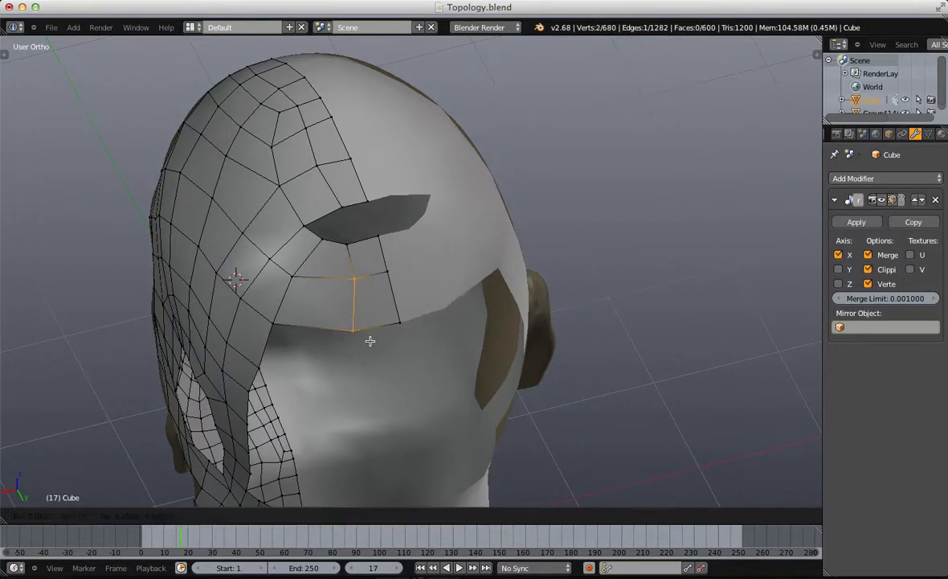
pyautogui.click(368, 338)
pyautogui.press('a')
# Step: Fill the last two quads between the back band and the crown, and nudge the row's inner corner vertex
pyautogui.press('f')
pyautogui.rightClick(344, 209)
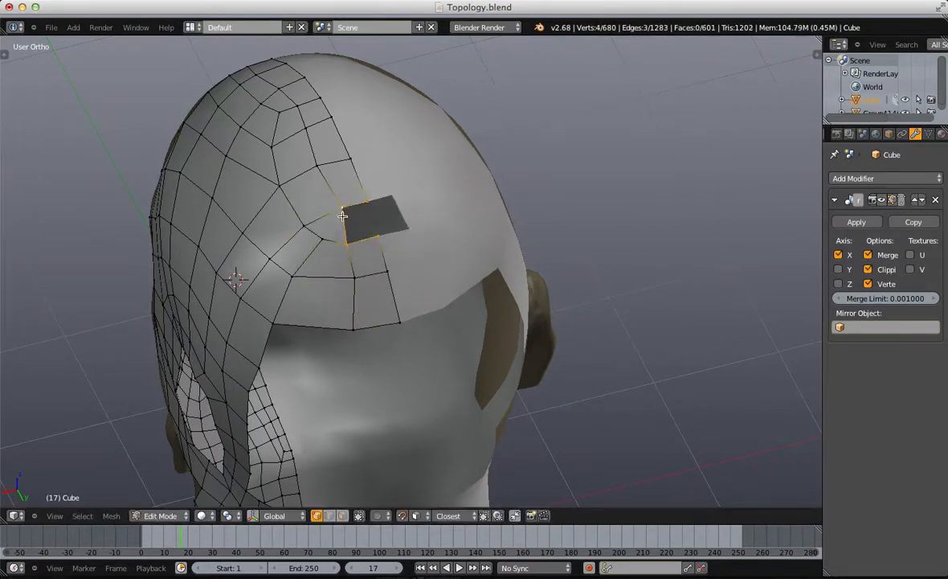
pyautogui.press('f')
pyautogui.rightClick(323, 239)
pyautogui.press('g')
pyautogui.click(314, 244)
pyautogui.press('a')
# Step: Move the side mesh's rear edge vertices below the band backward and even out the neighbouring vertex column
pyautogui.moveTo(234, 363); pyautogui.dragTo(357, 254, button='middle')
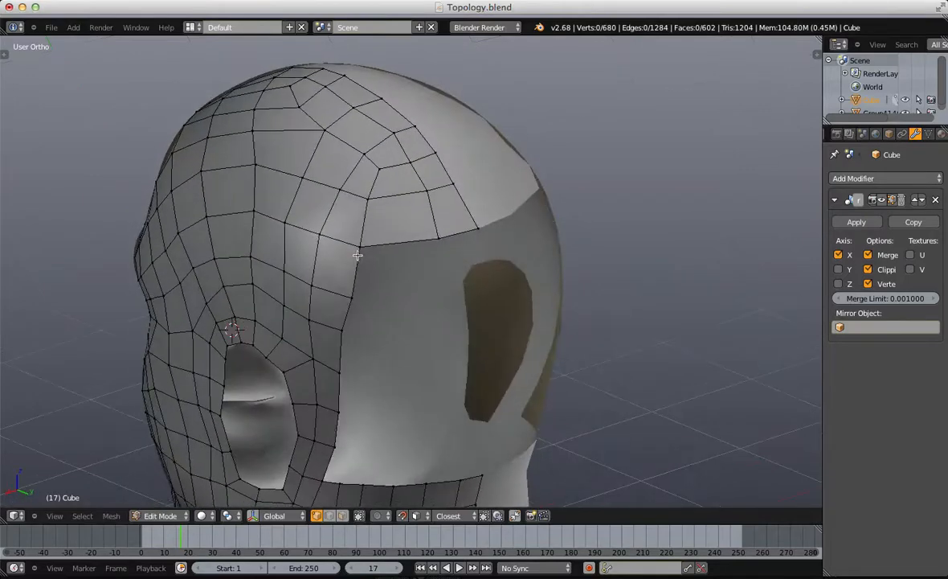
pyautogui.press('a')
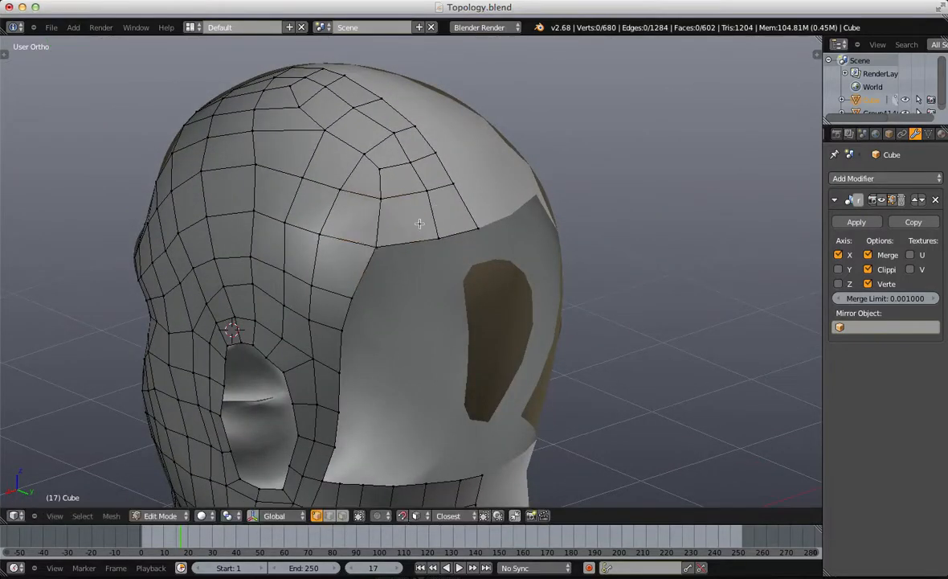
pyautogui.moveTo(394, 205); pyautogui.dragTo(358, 333, button='middle')
pyautogui.rightClick(436, 224)
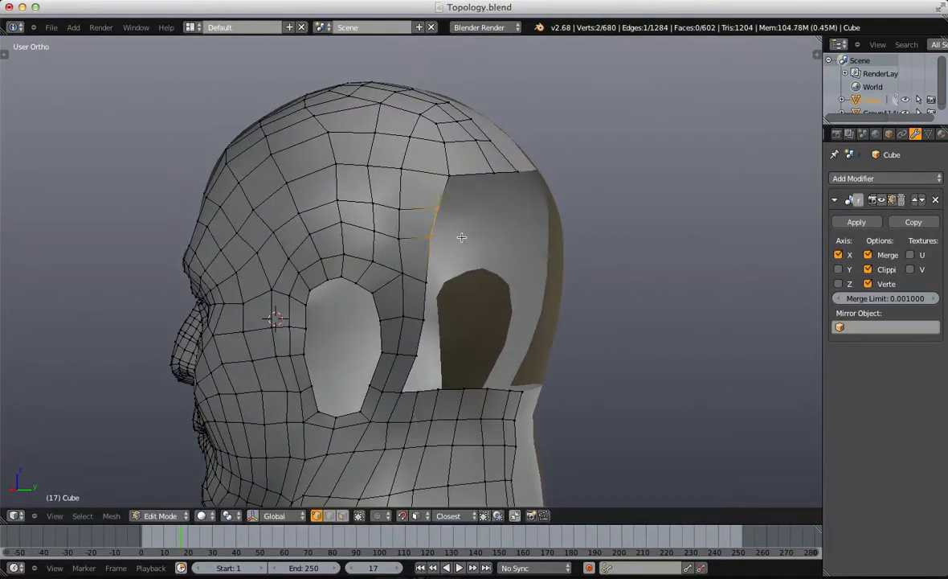
pyautogui.press('g')
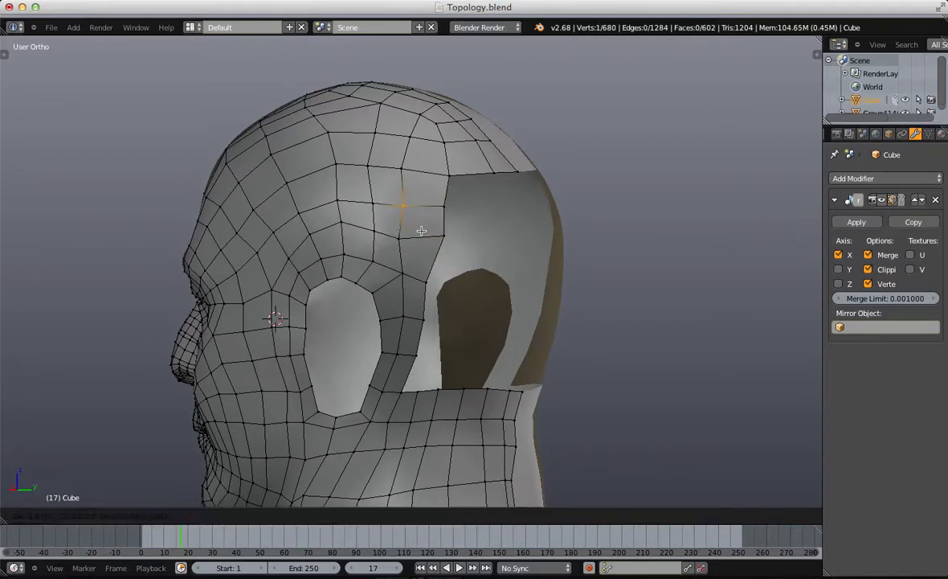
pyautogui.rightClick(403, 224)
pyautogui.keyDown('shift'); pyautogui.rightClick(404, 210); pyautogui.keyUp('shift')
pyautogui.press('g')
pyautogui.click(426, 211)
pyautogui.press('a')
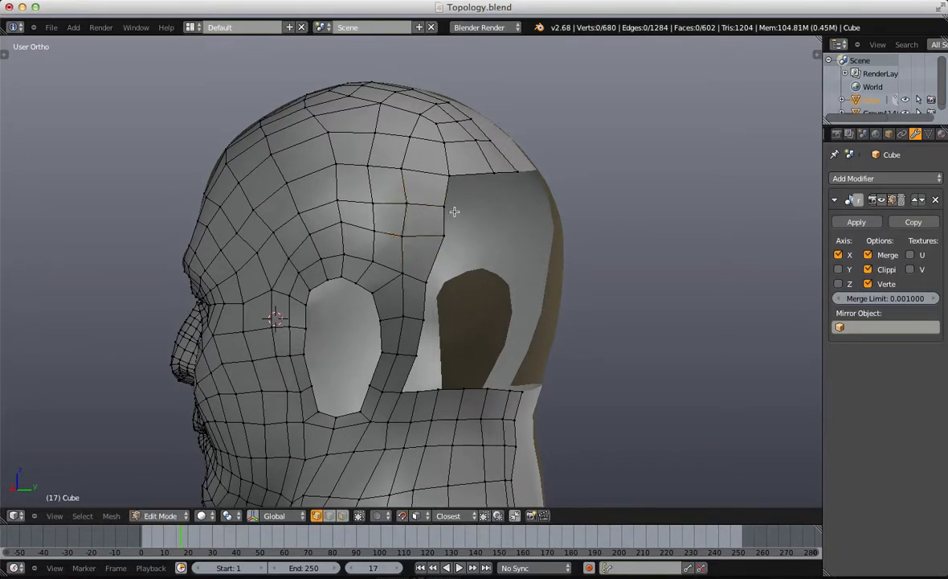
# Step: Extrude the side mesh's rear edge below the gap to the midline and cut an edge loop across its middle
pyautogui.moveTo(455, 211); pyautogui.dragTo(372, 235, button='middle')
pyautogui.rightClick(391, 216)
pyautogui.keyDown('shift'); pyautogui.rightClick(394, 244); pyautogui.keyUp('shift')
pyautogui.press('e')
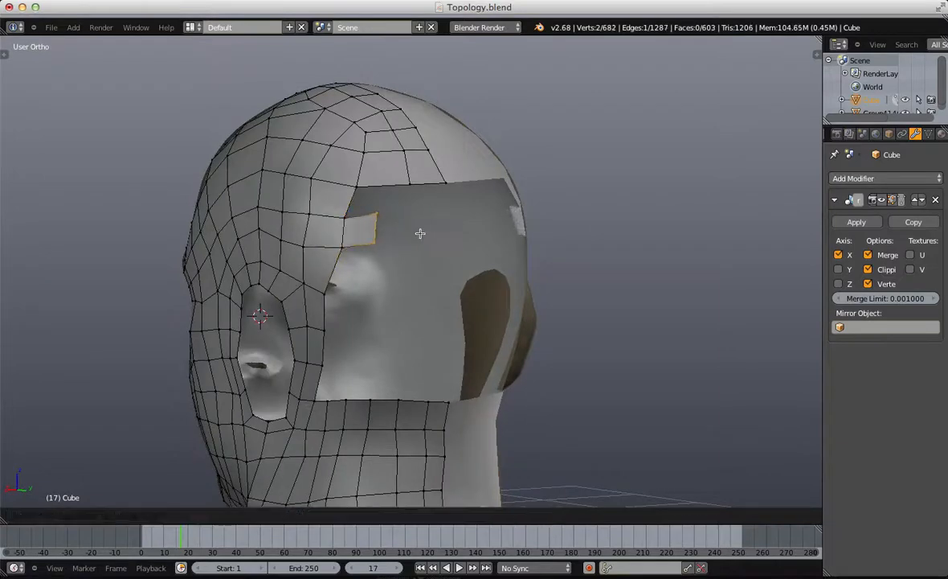
pyautogui.click(494, 235)
pyautogui.press('a')
pyautogui.hotkey('ctrl', 'r')
pyautogui.click(401, 240)
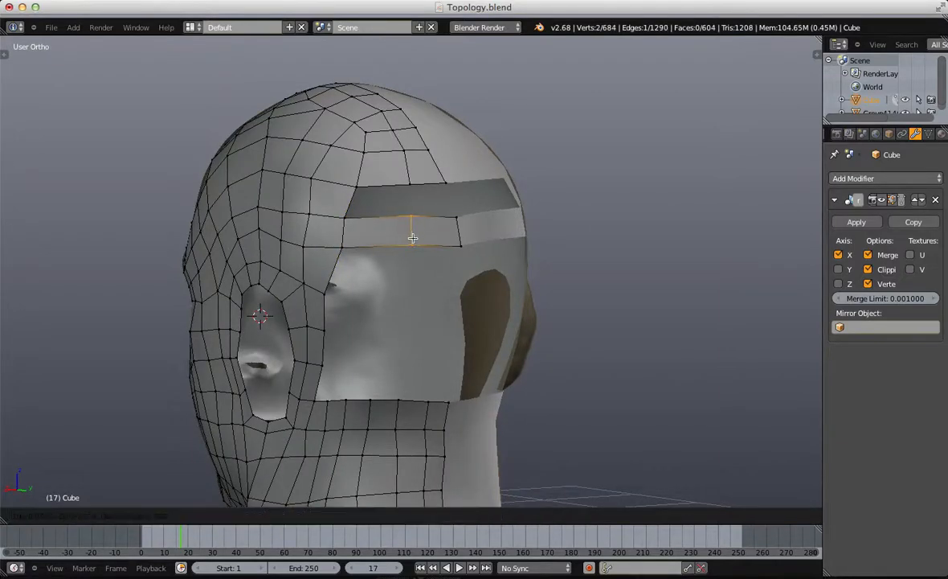
pyautogui.click(412, 239)
# Step: Adjust the vertices around the newly extruded band to follow the back of the head
pyautogui.moveTo(413, 239); pyautogui.dragTo(394, 321, button='middle')
pyautogui.press('g')
pyautogui.click(394, 329)
pyautogui.press('a')
pyautogui.moveTo(358, 363); pyautogui.dragTo(363, 313, button='middle')
pyautogui.press('b')
pyautogui.press('g')
pyautogui.click(421, 261)
pyautogui.press('a')
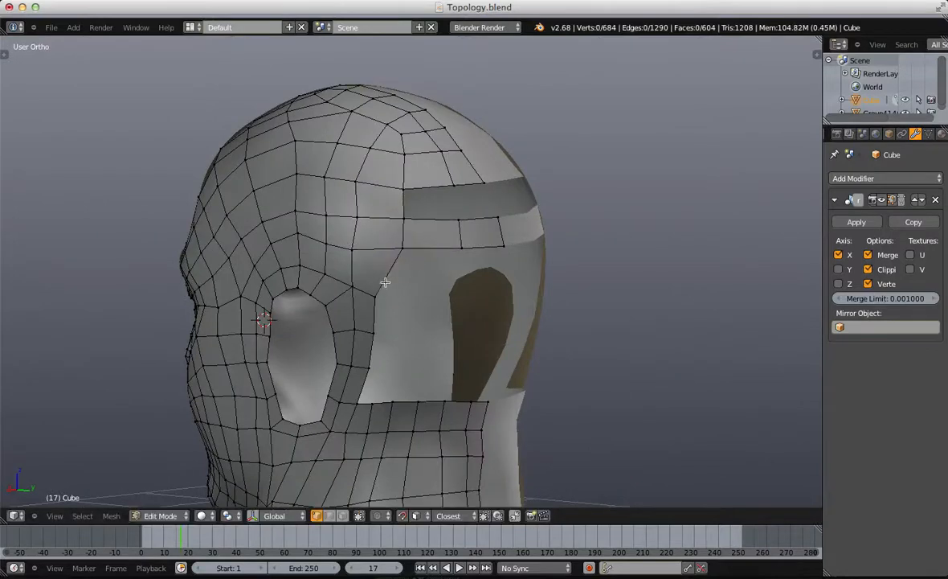
# Step: Move the two rearmost side vertices in the row below the new band backward
pyautogui.moveTo(402, 346); pyautogui.dragTo(405, 370, button='middle')
pyautogui.rightClick(424, 245)
pyautogui.press('g')
pyautogui.click(431, 242)
pyautogui.rightClick(463, 258)
pyautogui.press('g')
pyautogui.click(465, 251)
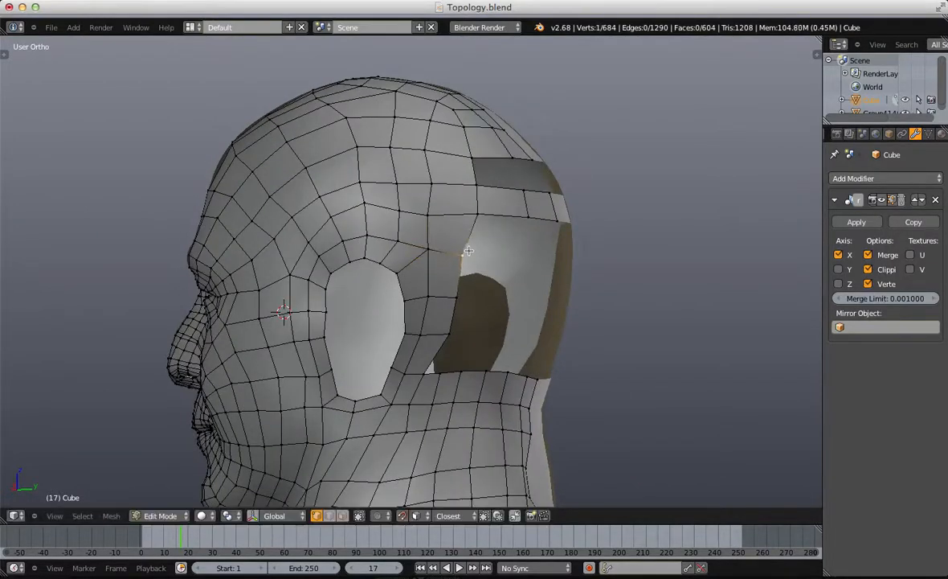
# Step: Fill the quad below the new band's front half and move the band's middle edge toward the side
pyautogui.rightClick(480, 216)
pyautogui.press('f')
pyautogui.moveTo(481, 216); pyautogui.dragTo(400, 215, button='middle')
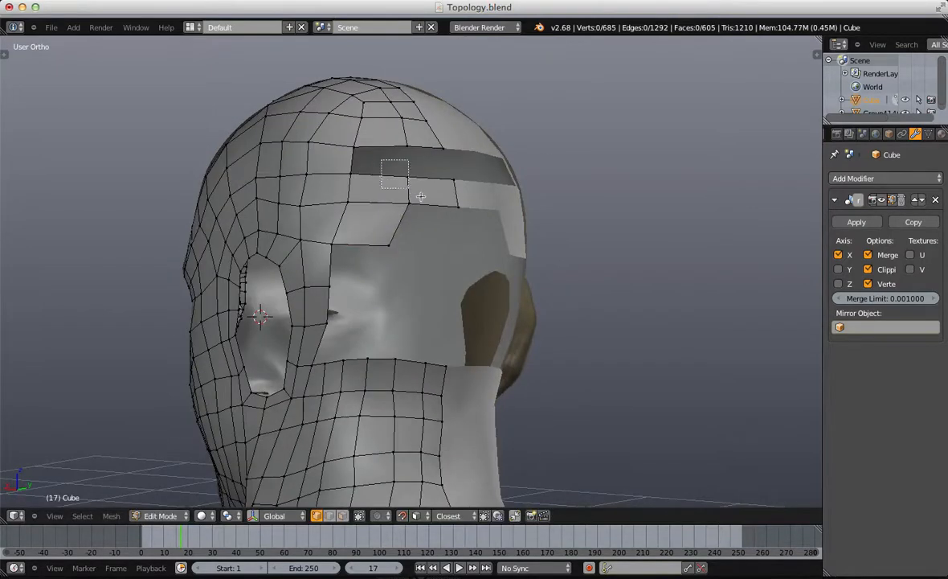
pyautogui.moveTo(421, 196); pyautogui.dragTo(421, 198)
pyautogui.press('g')
pyautogui.click(407, 193)
pyautogui.press('a')
pyautogui.rightClick(408, 202)
pyautogui.press('g')
pyautogui.click(394, 201)
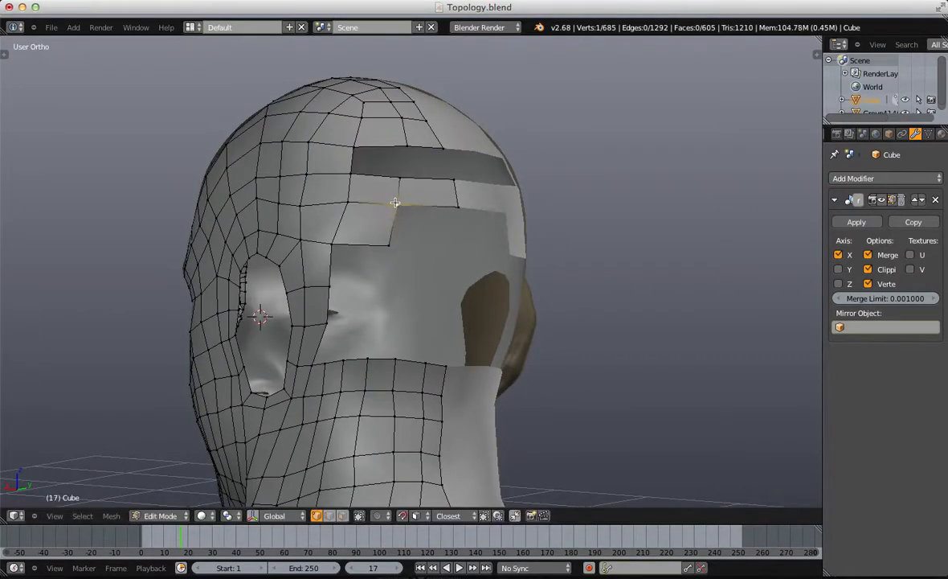
# Step: Fill the quad below the band's rear half up to the midline and adjust the row's lower vertices
pyautogui.press('f')
pyautogui.press('g')
pyautogui.click(431, 230)
pyautogui.press('a')
pyautogui.click(392, 242)
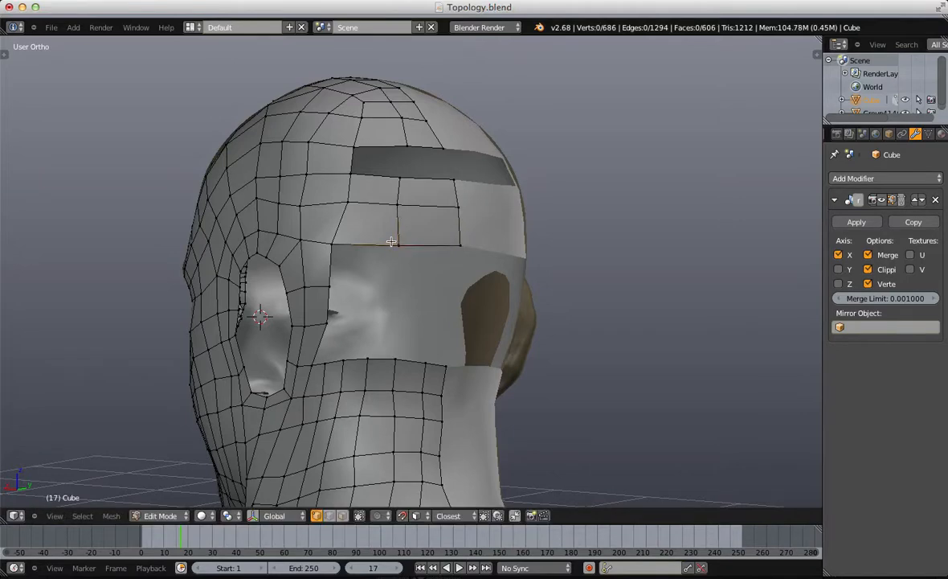
# Step: Cut a vertical edge loop through the two stacked quads beside the midline
pyautogui.scroll(-3, 391, 241)
pyautogui.moveTo(390, 242); pyautogui.dragTo(353, 256, button='middle')
pyautogui.scroll(3, 358, 252)
pyautogui.hotkey('ctrl', 'r')
pyautogui.doubleClick(360, 251)
pyautogui.press('g')
pyautogui.click(365, 253)
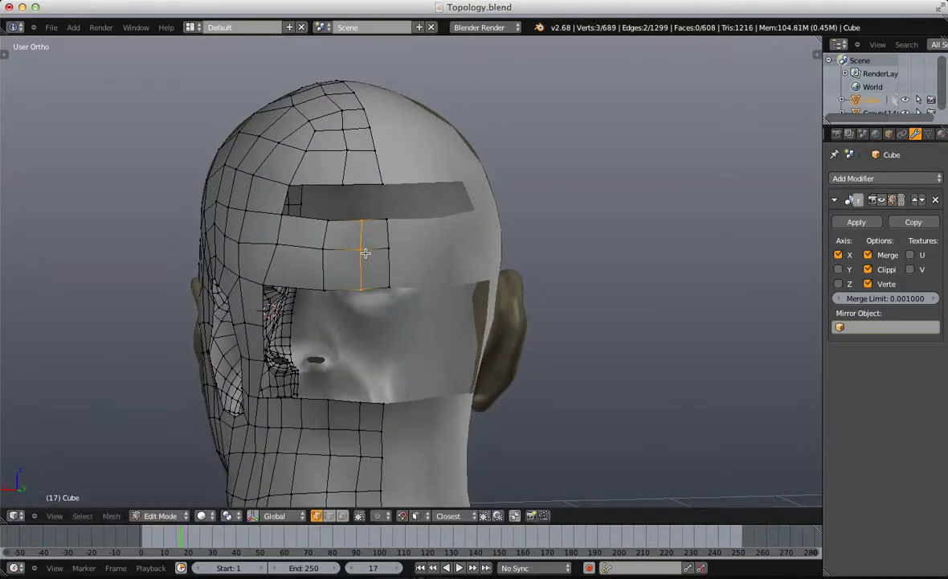
# Step: Adjust the new vertical loop's position and move its top vertex down
pyautogui.moveTo(314, 268); pyautogui.dragTo(382, 233, button='middle')
pyautogui.scroll(1, 410, 223)
pyautogui.keyDown('alt'); pyautogui.rightClick(377, 241); pyautogui.keyUp('alt')
pyautogui.press('g')
pyautogui.click(380, 246)
pyautogui.rightClick(377, 220)
pyautogui.press('g')
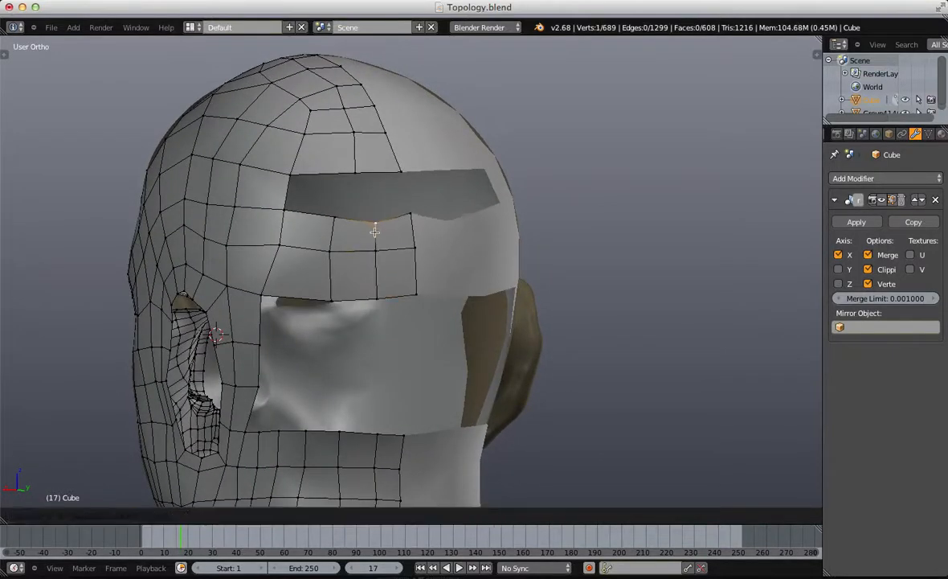
pyautogui.click(375, 231)
# Step: Move the band's neighbouring upper vertex toward the midline and fill a quad beside it, placing its new corner on the midline
pyautogui.rightClick(333, 212)
pyautogui.press('g')
pyautogui.click(357, 200)
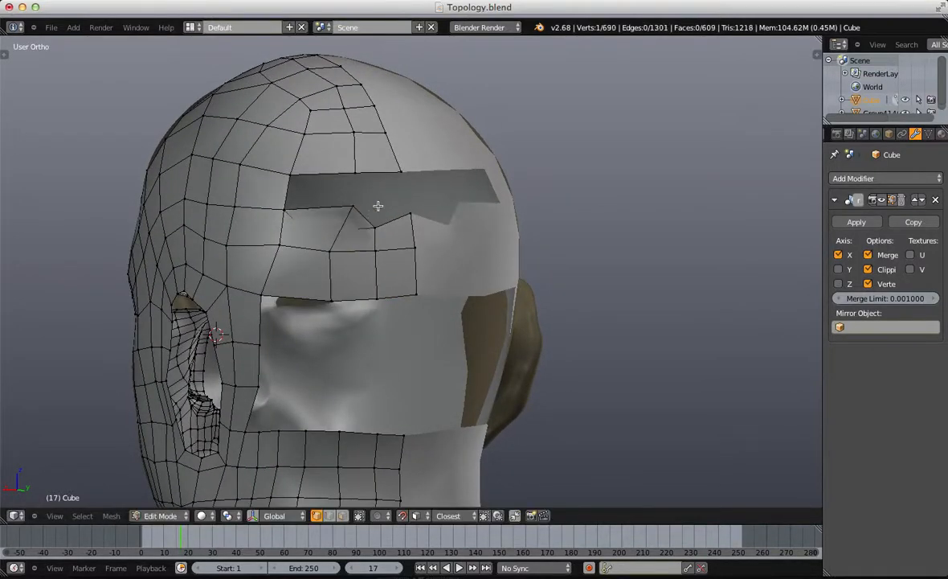
pyautogui.rightClick(373, 229)
pyautogui.press('f')
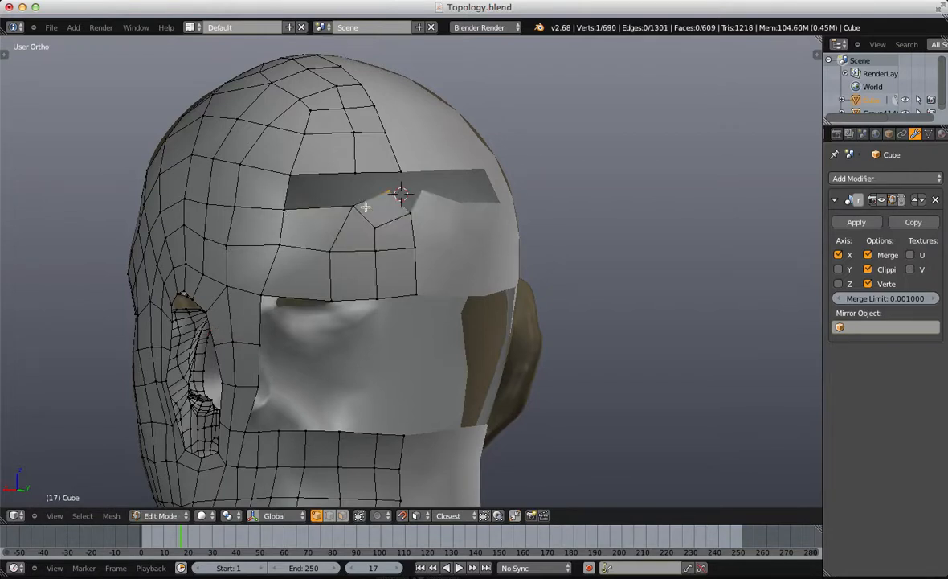
pyautogui.press('g')
pyautogui.click(406, 192)
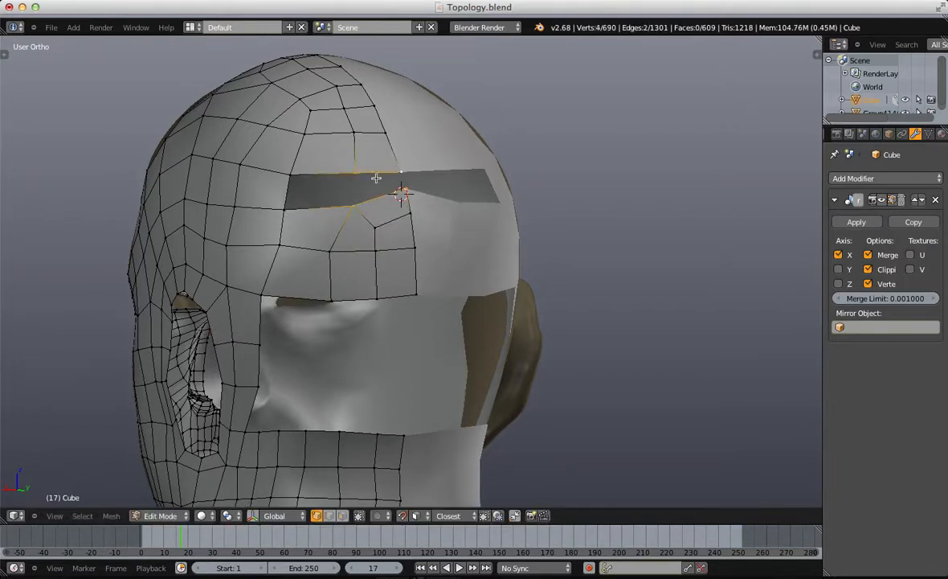
# Step: Fill the two remaining quads between the lower band and the crown, adjusting their shared vertex
pyautogui.press('f')
pyautogui.rightClick(354, 204)
pyautogui.press('g')
pyautogui.click(356, 200)
pyautogui.press('f')
pyautogui.press('a')
# Step: Fill the quads beside the midline between the lower band and the neck, and switch to Object Mode
pyautogui.scroll(-4, 334, 249)
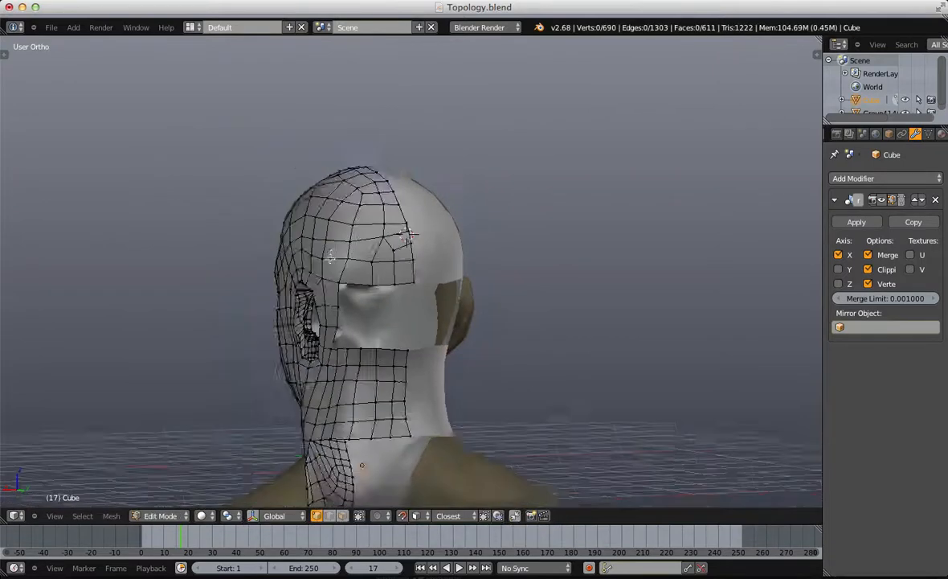
pyautogui.moveTo(330, 255); pyautogui.dragTo(375, 345, button='middle')
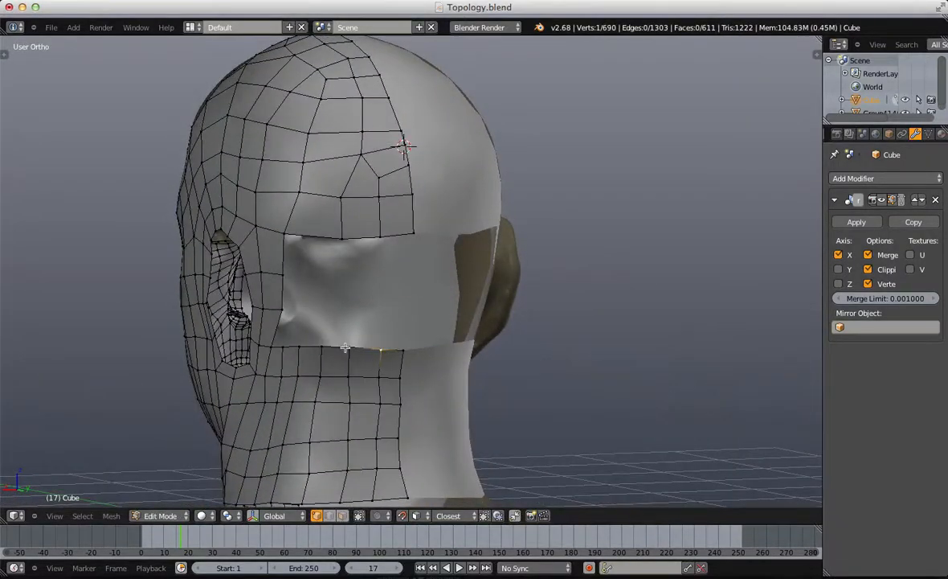
pyautogui.press('f')
pyautogui.press('f')
pyautogui.press('a')
pyautogui.press('Tab')
pyautogui.scroll(-5, 391, 258)
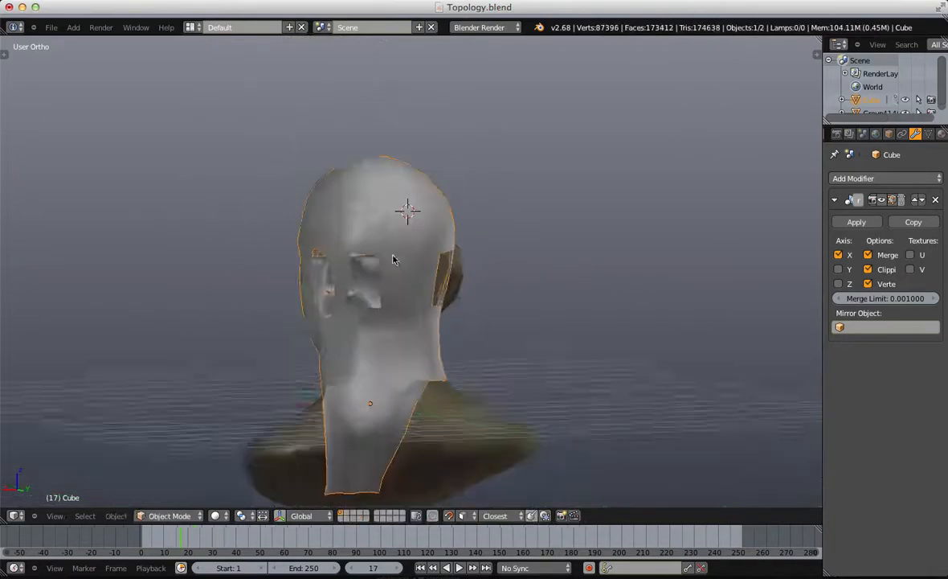
# Step: Enter Edit Mode and slide the cross edge beside the midline on the upper back of the head
pyautogui.press('Tab')
pyautogui.moveTo(277, 317); pyautogui.dragTo(384, 334, button='middle')
pyautogui.scroll(3, 370, 325)
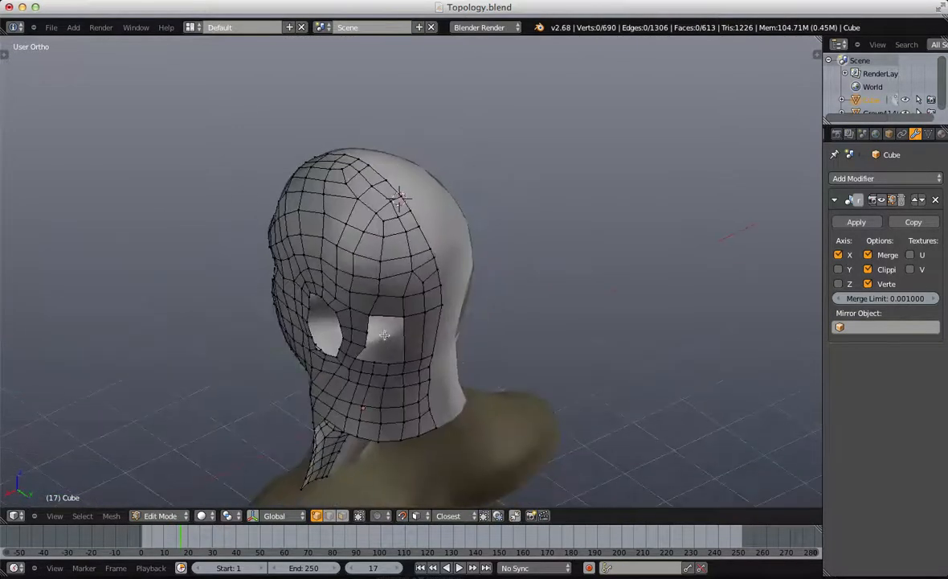
pyautogui.scroll(2, 384, 334)
pyautogui.rightClick(442, 237)
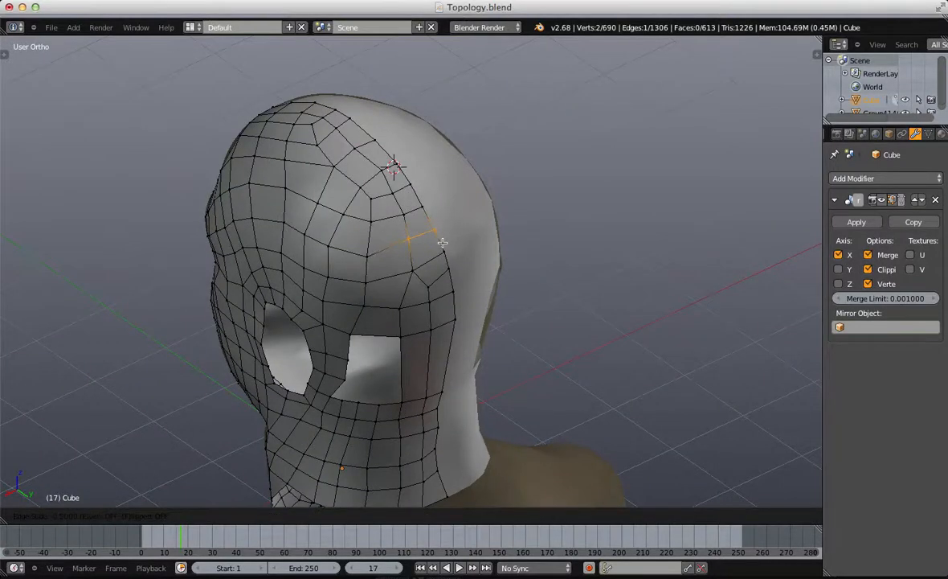
pyautogui.click(443, 244)
pyautogui.press('a')
# Step: Slide the neighbouring vertex of the same horizontal row along its edge to even out the quads
pyautogui.press('b')
pyautogui.moveTo(354, 245); pyautogui.dragTo(376, 262)
pyautogui.press('g')
pyautogui.press('g')
pyautogui.click(376, 252)
pyautogui.press('a')
# Step: Slide the vertices and cross edges of the row curving around the crown to even out their spacing
pyautogui.press('b')
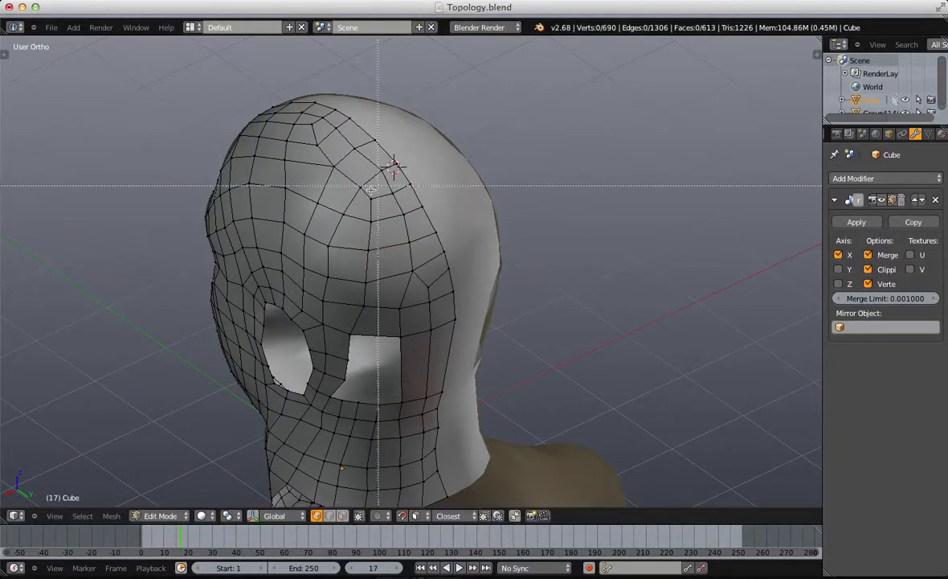
pyautogui.moveTo(374, 186); pyautogui.dragTo(358, 190)
pyautogui.press('g')
pyautogui.press('g')
pyautogui.click(388, 160)
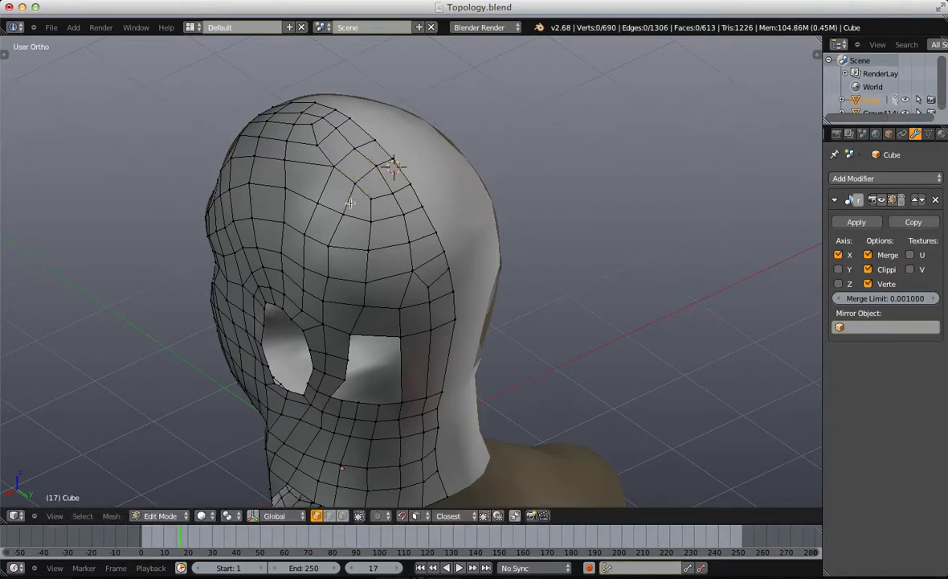
pyautogui.rightClick(345, 213)
pyautogui.press('g')
pyautogui.press('g')
pyautogui.click(340, 210)
pyautogui.rightClick(322, 204)
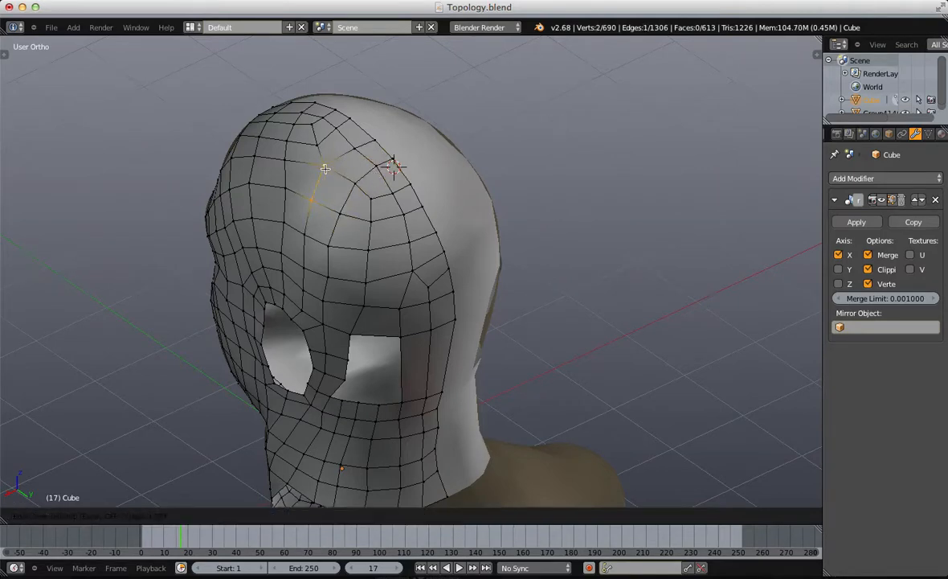
pyautogui.press('a')
# Step: Knife-cut a new edge path from the back midline through the side quads down to the upper edge of the opening behind the ear
pyautogui.moveTo(377, 248); pyautogui.dragTo(413, 205, button='middle')
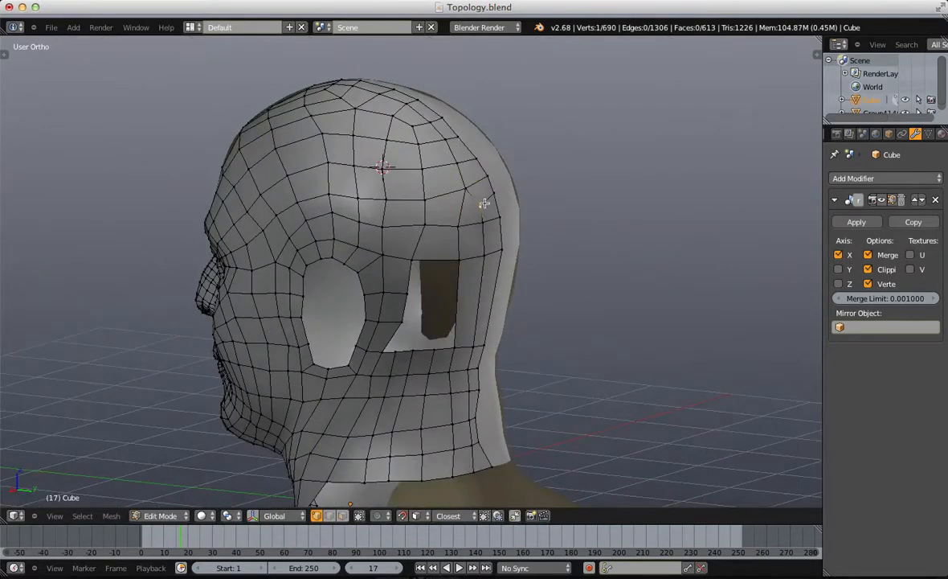
pyautogui.moveTo(501, 205); pyautogui.dragTo(405, 195, button='middle')
pyautogui.hotkey('ctrl', 'r')
pyautogui.press('Escape')
pyautogui.press('a')
pyautogui.press('a')
pyautogui.scroll(1, 422, 231)
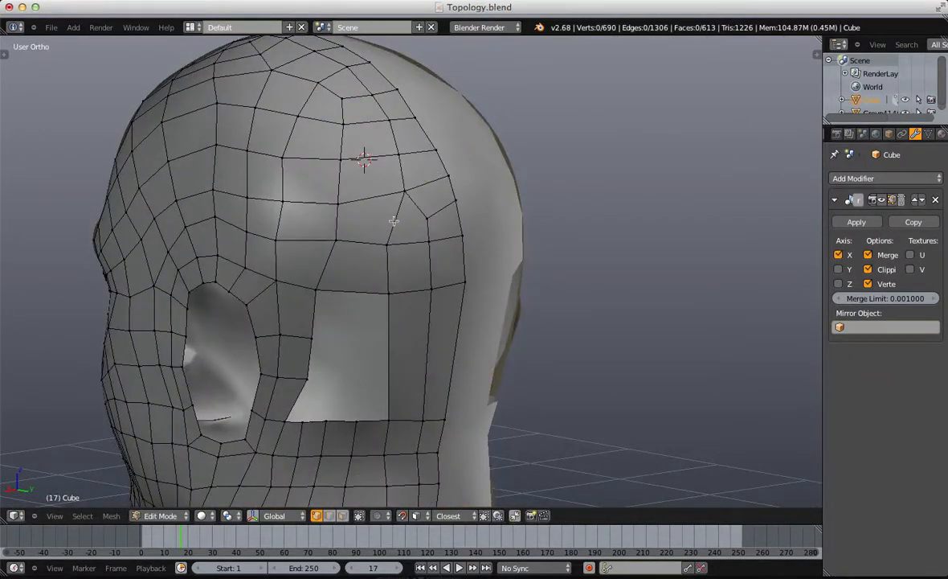
pyautogui.press('k')
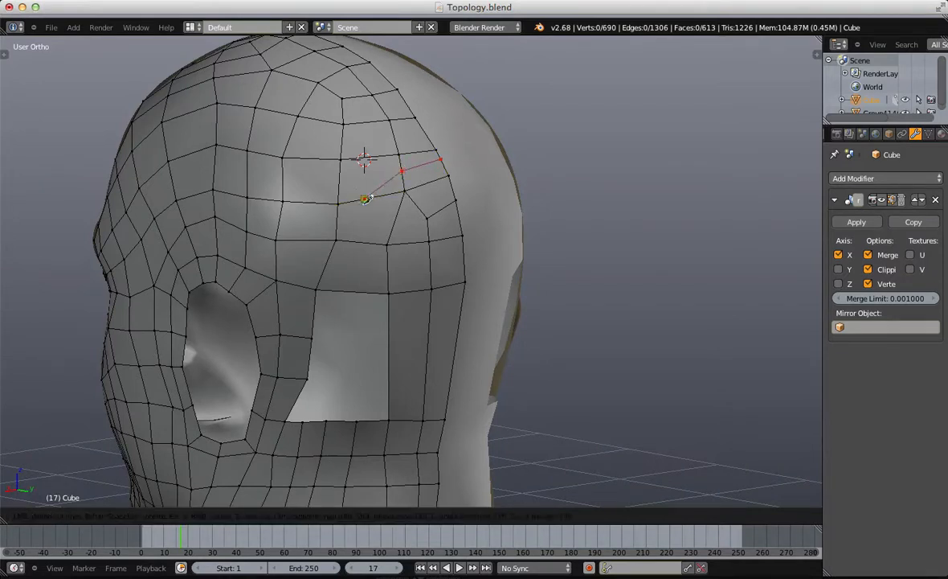
pyautogui.press('Return')
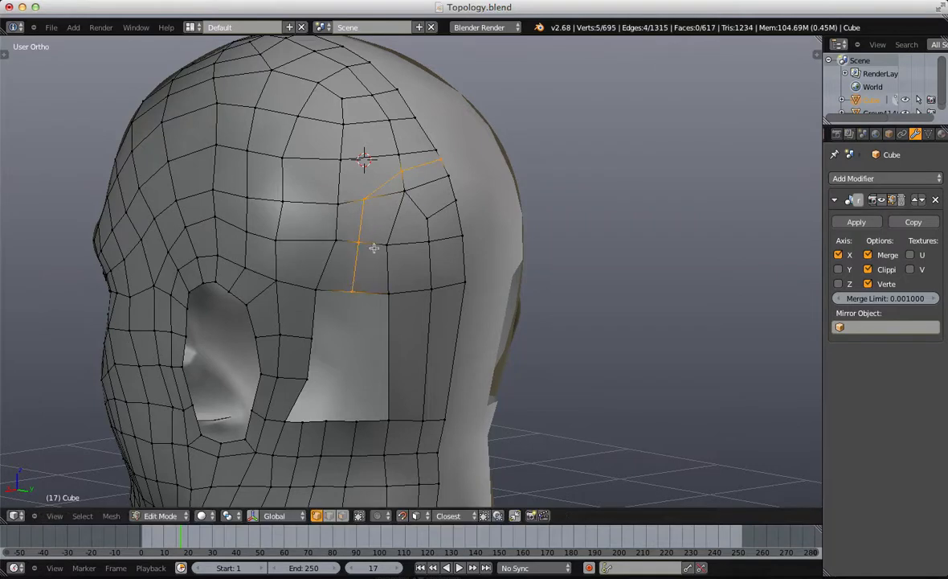
pyautogui.press('v')
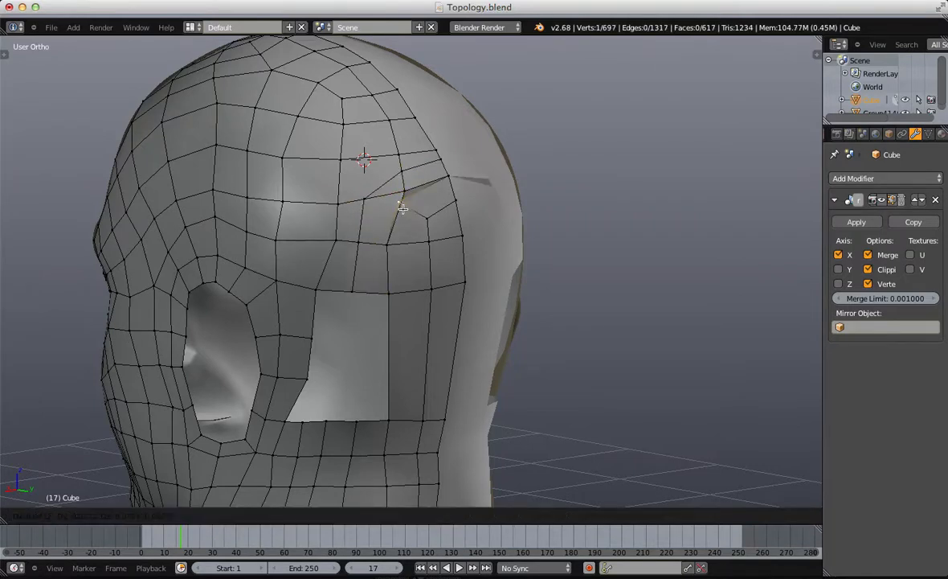
pyautogui.click(411, 211)
pyautogui.hotkey('ctrl', 'z')
# Step: Rip the vertex below the bend of the new cut downward and fill a quad between two edges of the gap
pyautogui.press('v')
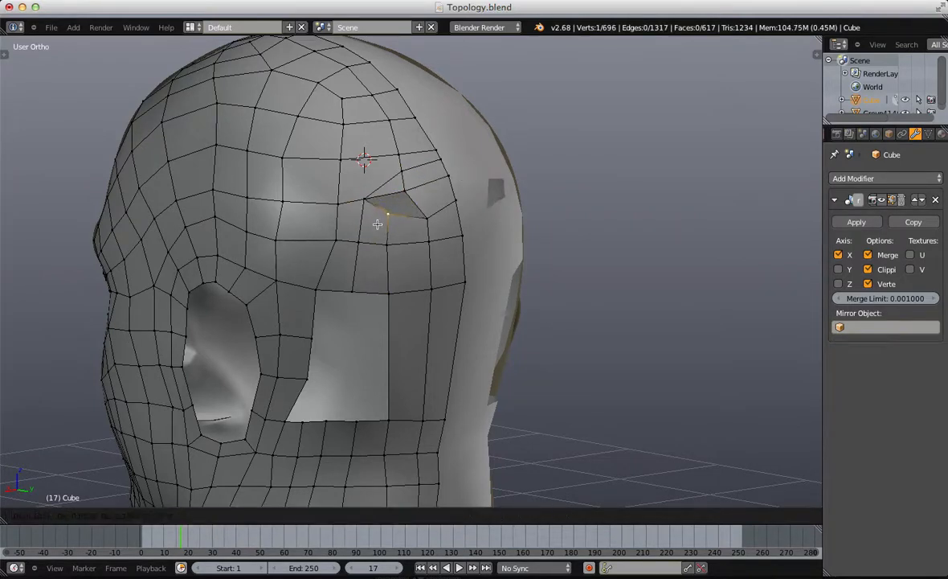
pyautogui.click(379, 227)
pyautogui.hotkey('ctrl', 'Tab')
pyautogui.click(385, 214)
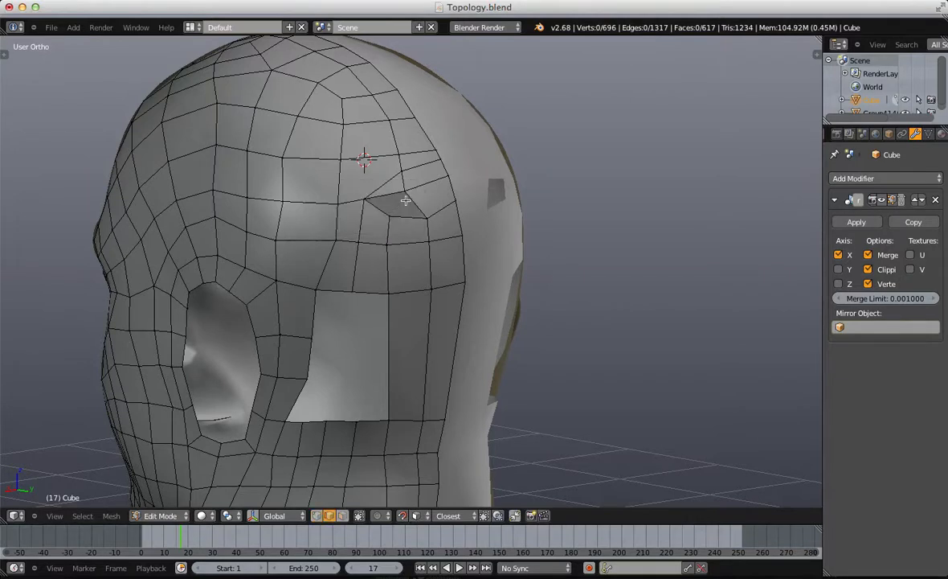
pyautogui.press('f')
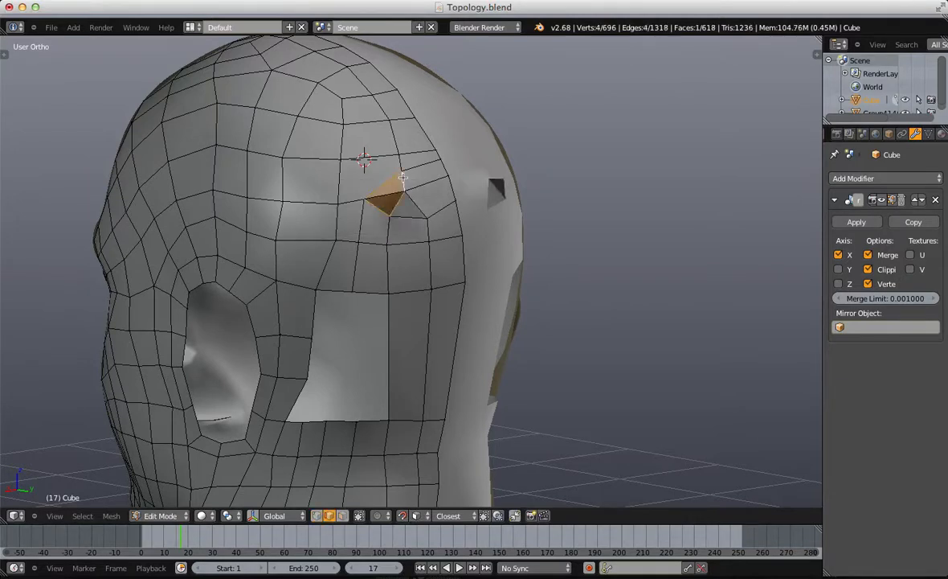
# Step: Delete the stray edge crossing the ripped gap and the overlapping quad face beside it
pyautogui.press('x')
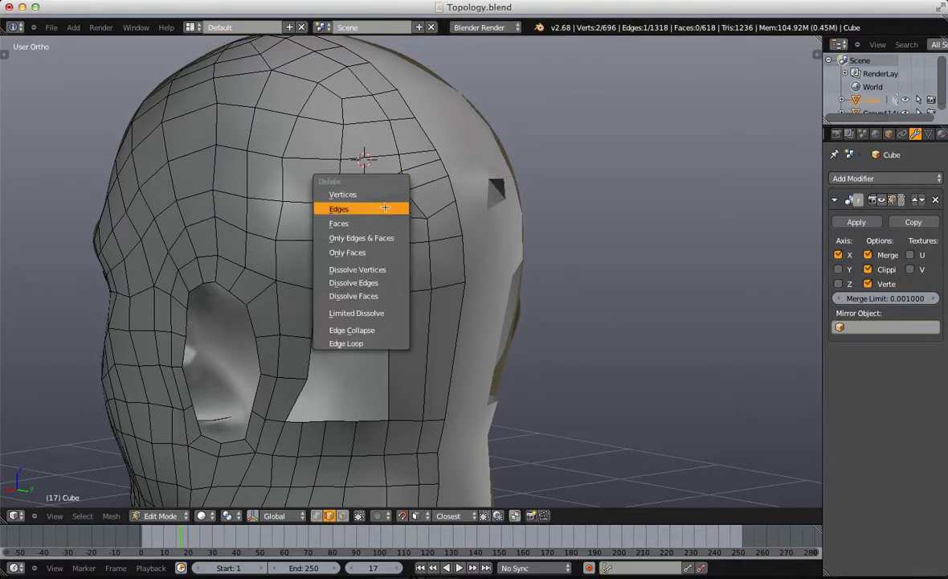
pyautogui.click(402, 204)
pyautogui.hotkey('ctrl', 'Tab')
pyautogui.click(368, 243)
pyautogui.rightClick(385, 197)
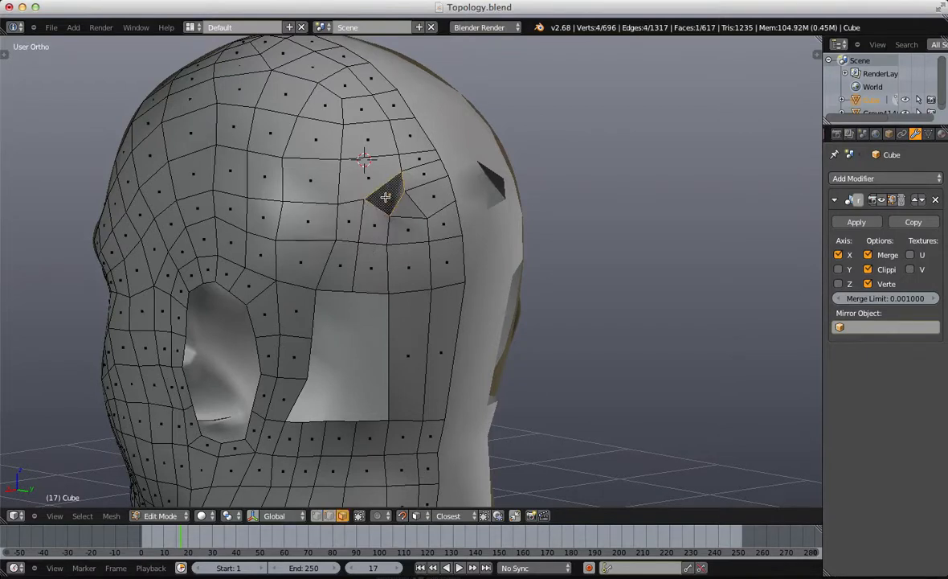
pyautogui.press('x')
pyautogui.click(400, 193)
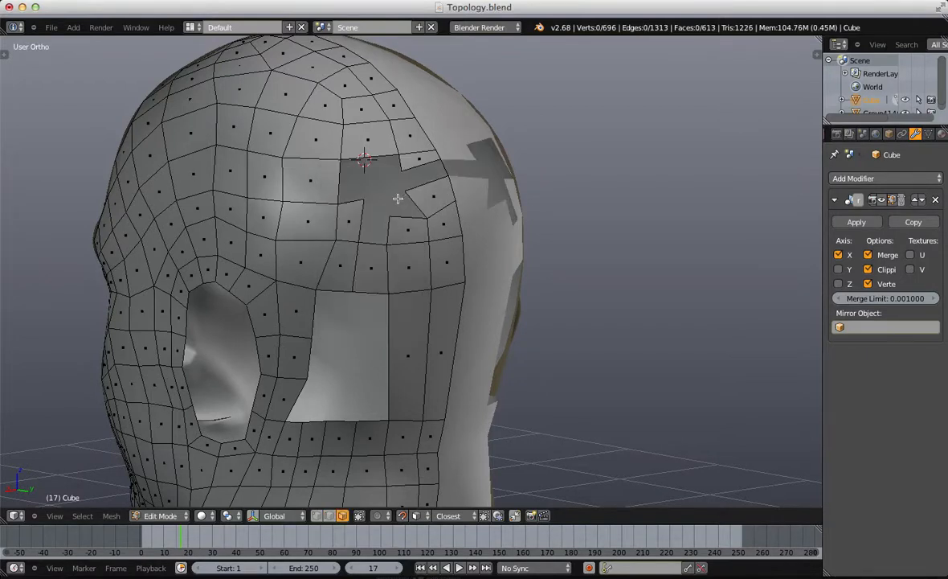
pyautogui.hotkey('ctrl', 'z')
pyautogui.press('w')
pyautogui.click(354, 226)
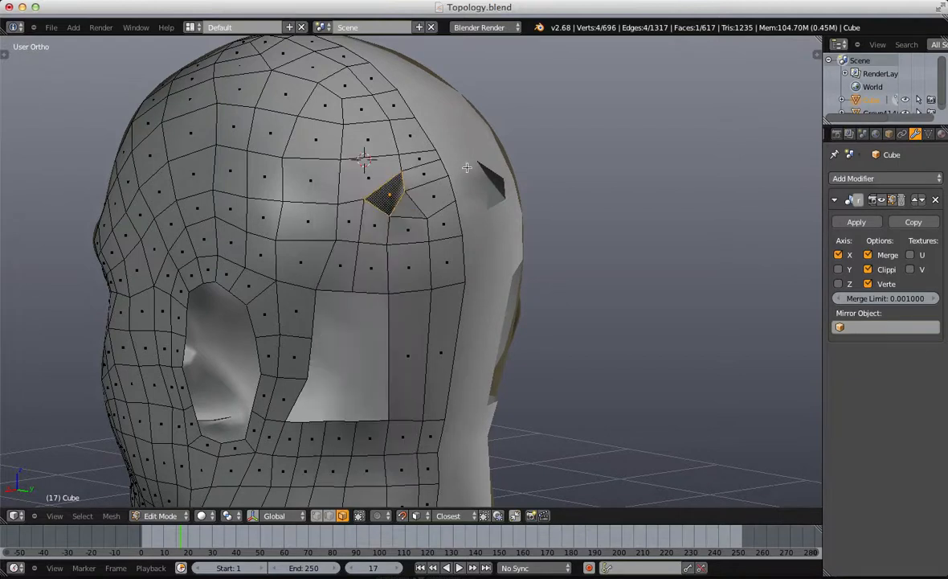
pyautogui.press('x')
pyautogui.click(422, 183)
# Step: Switch to edge selection and fill a quad between the gap's lower front edge and the short edge facing it
pyautogui.hotkey('ctrl', 'Tab')
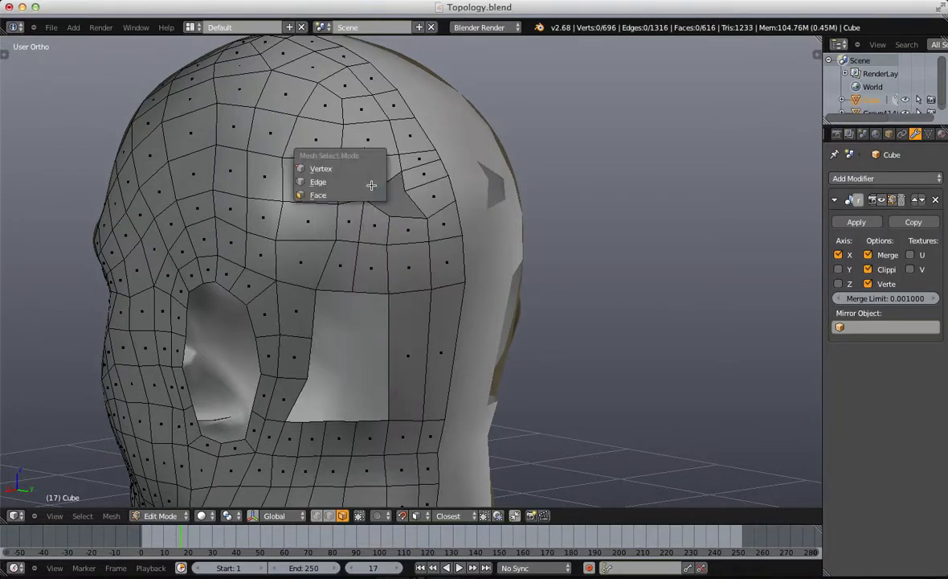
pyautogui.click(372, 194)
pyautogui.hotkey('ctrl', 'Tab')
pyautogui.click(374, 176)
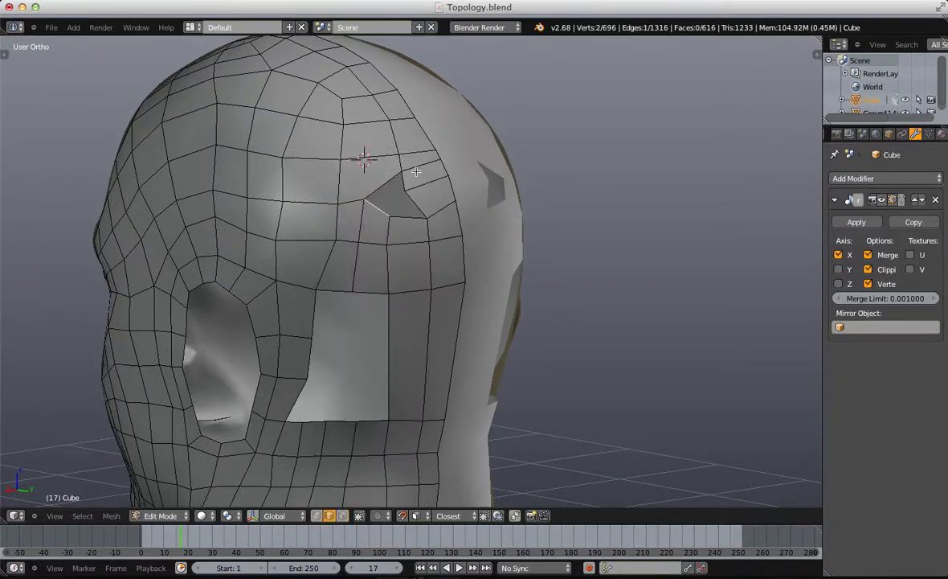
pyautogui.keyDown('shift'); pyautogui.rightClick(404, 180); pyautogui.keyUp('shift')
pyautogui.press('f')
pyautogui.press('a')
pyautogui.scroll(1, 400, 178)
pyautogui.hotkey('ctrl', 'r')
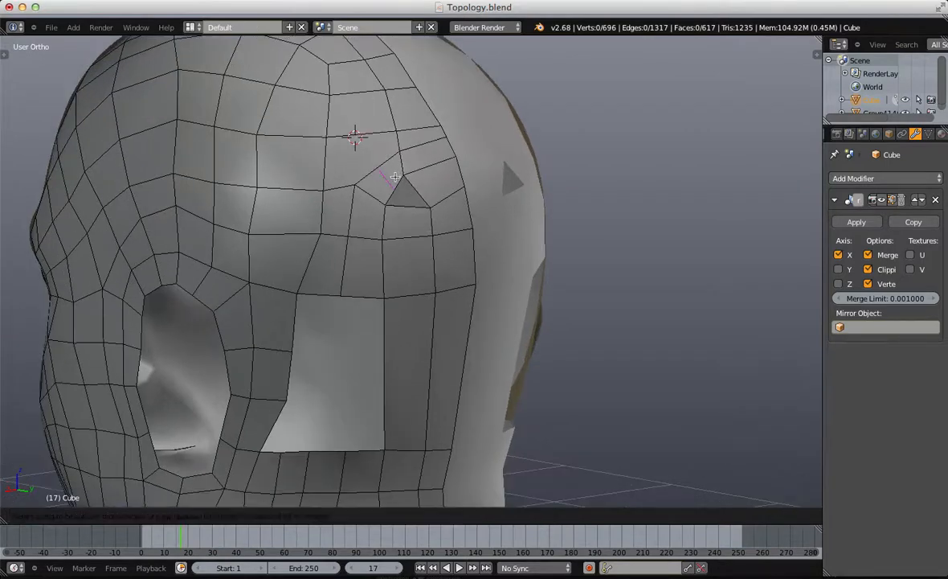
pyautogui.press('Escape')
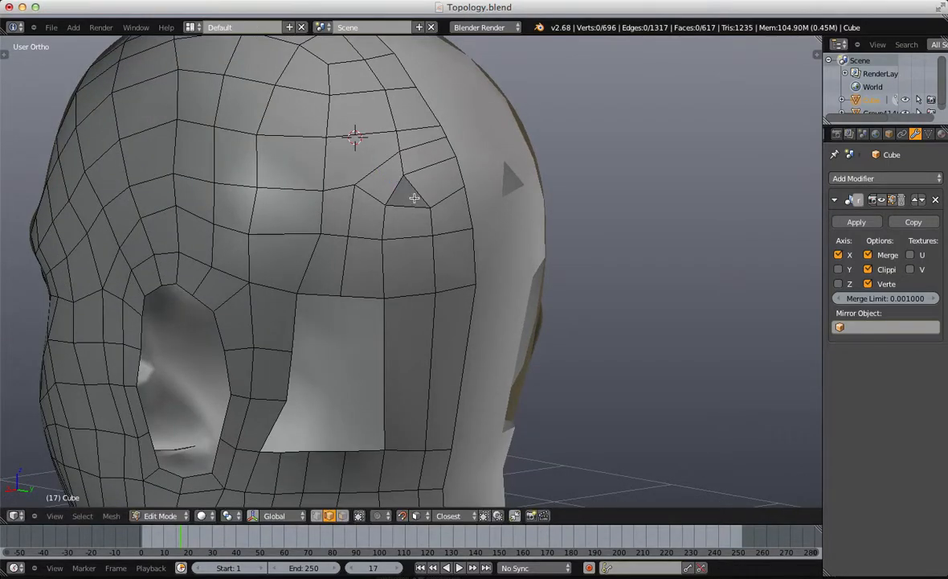
# Step: Connect the vertex in front of the cut to the upper vertex near the midline and move the front vertex upward
pyautogui.moveTo(372, 169); pyautogui.dragTo(404, 179, button='middle')
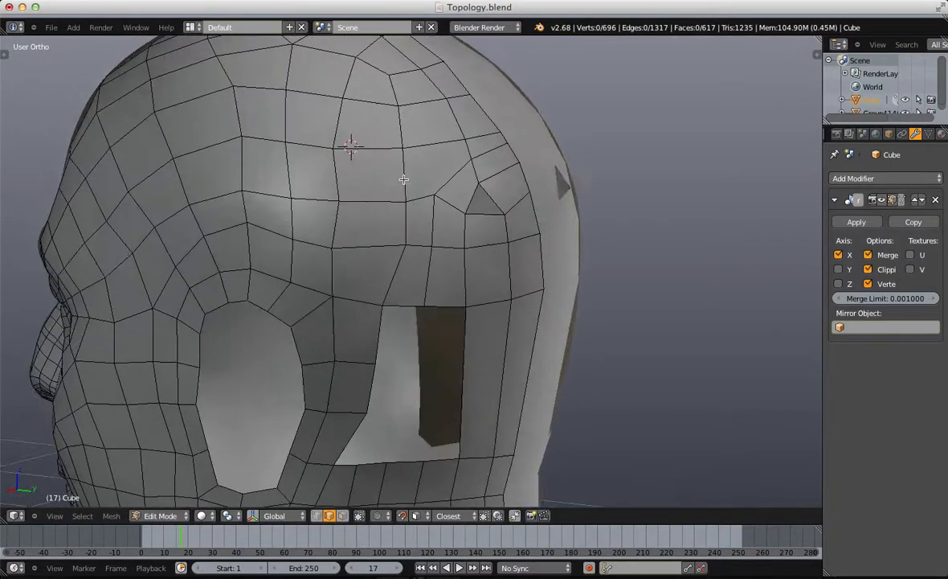
pyautogui.hotkey('ctrl', 'Tab')
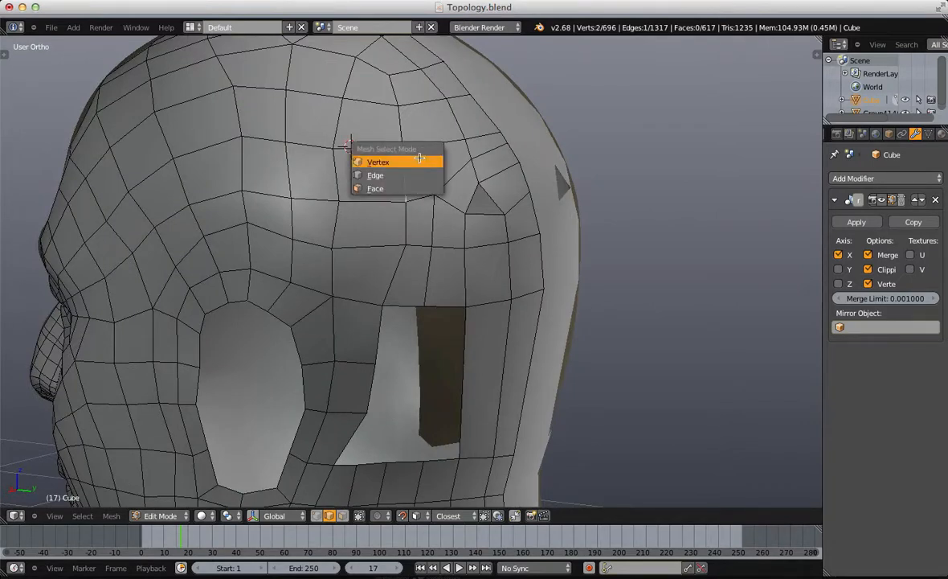
pyautogui.click(379, 159)
pyautogui.rightClick(456, 142)
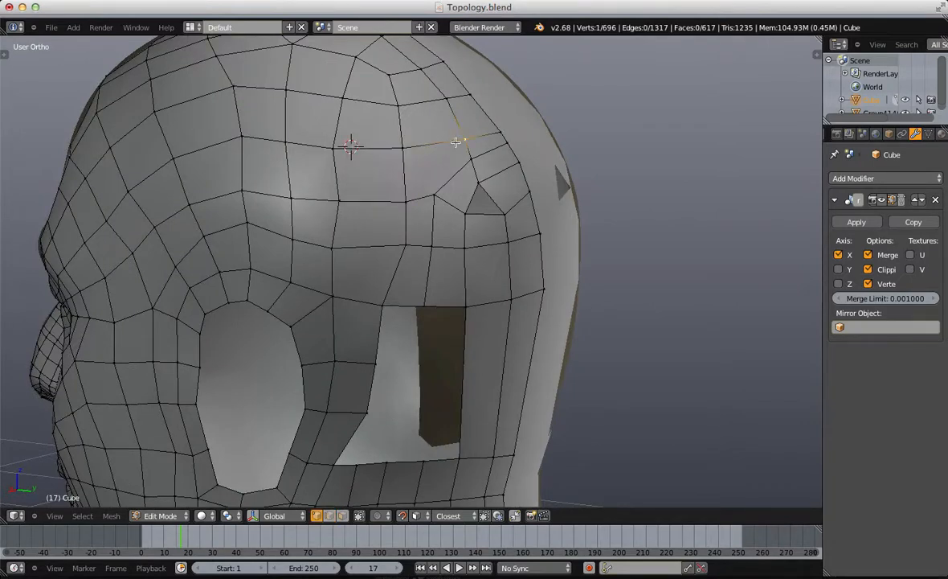
pyautogui.press('g')
pyautogui.click(411, 180)
pyautogui.press('a')
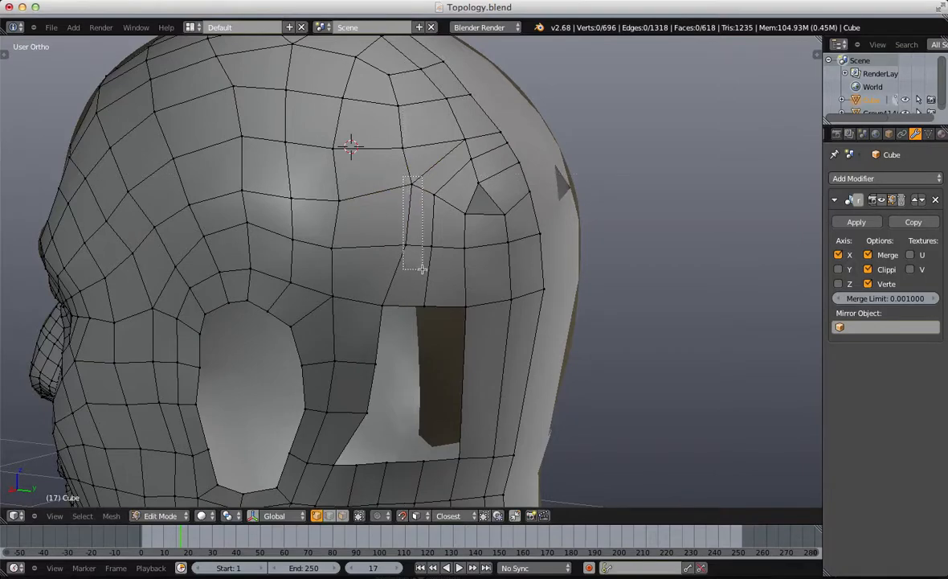
# Step: Select the moved vertex with the one below it and adjust the position of this vertical edge
pyautogui.moveTo(422, 269); pyautogui.dragTo(422, 271)
pyautogui.press('g')
pyautogui.click(407, 267)
pyautogui.press('a')
# Step: Delete the edge above the new diagonal, opening a gap between the upper side quads and the midline strip
pyautogui.keyDown('shift'); pyautogui.moveTo(455, 117); pyautogui.dragTo(390, 236, button='middle'); pyautogui.keyUp('shift')
pyautogui.hotkey('ctrl', 'r')
pyautogui.press('Escape')
pyautogui.hotkey('ctrl', 'Tab')
pyautogui.click(345, 291)
pyautogui.rightClick(342, 290)
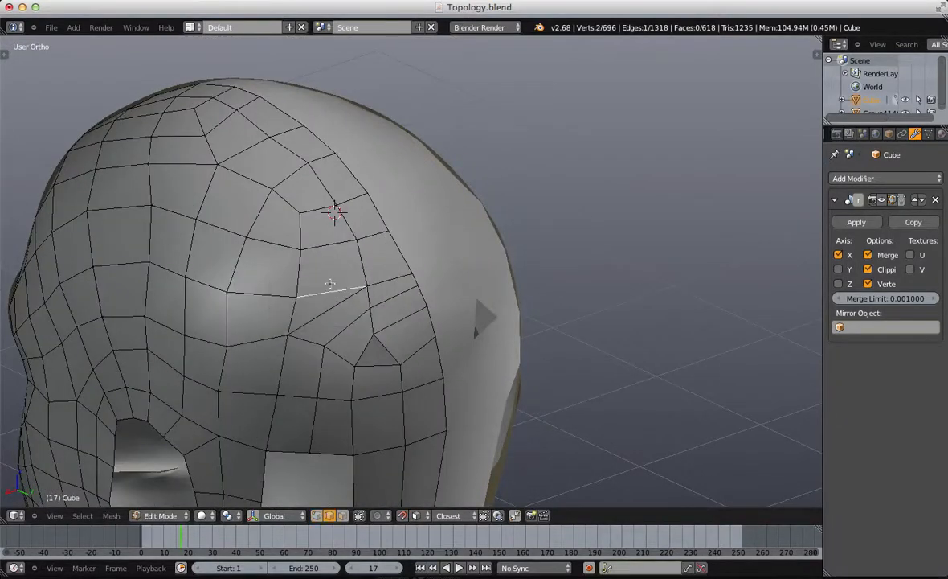
pyautogui.press('x')
pyautogui.click(328, 268)
pyautogui.moveTo(328, 269); pyautogui.dragTo(366, 263, button='middle')
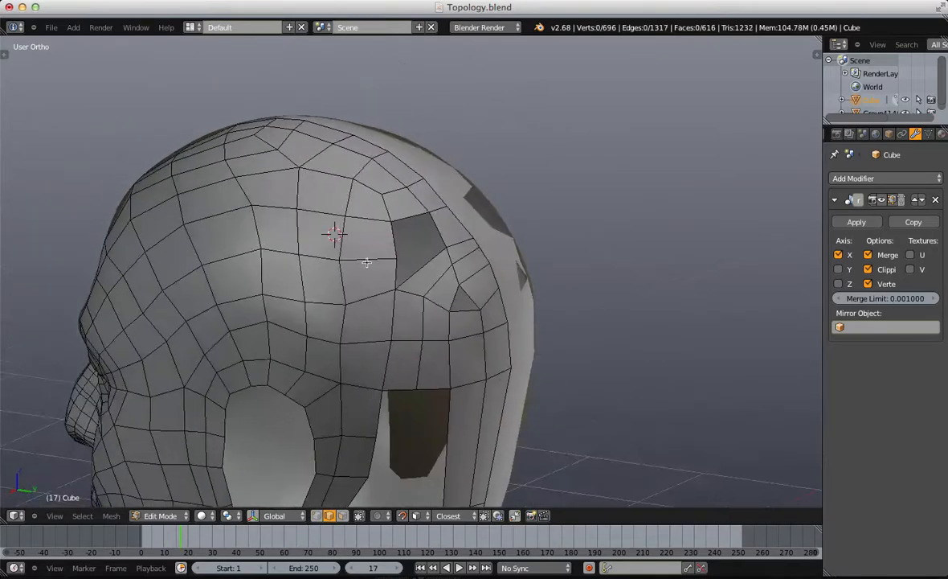
# Step: Add a loop cut through the midline quad beside the gap and fill the gap with two quads
pyautogui.keyDown('ctrl'); pyautogui.click(398, 262); pyautogui.keyUp('ctrl')
pyautogui.hotkey('shift', 'f')
pyautogui.press('Escape')
pyautogui.press('f')
pyautogui.press('a')
pyautogui.keyDown('alt'); pyautogui.rightClick(394, 240); pyautogui.keyUp('alt')
pyautogui.press('f')
pyautogui.press('a')
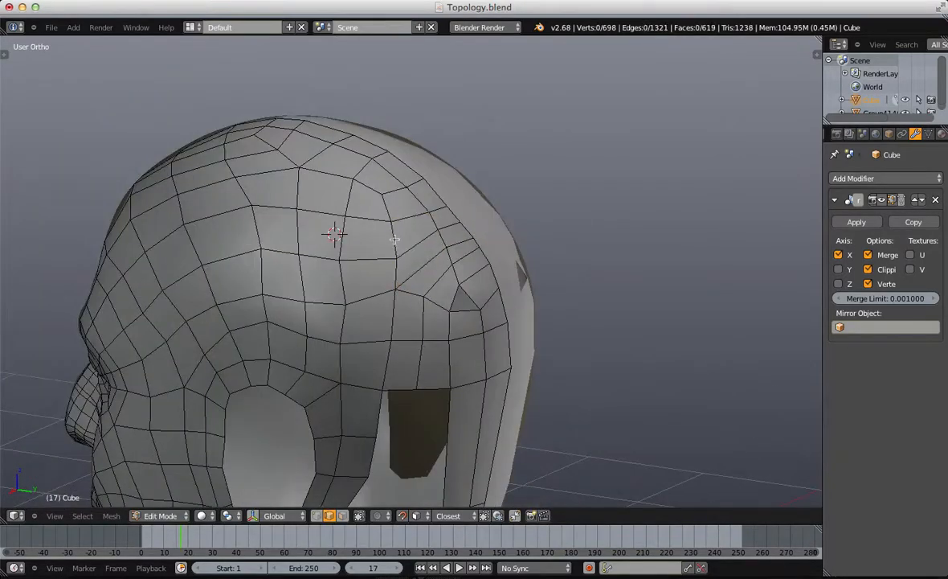
# Step: Slide the midline strip's cross edge just above the new quads toward the crown
pyautogui.hotkey('ctrl', 'Tab')
pyautogui.click(338, 188)
pyautogui.rightClick(434, 209)
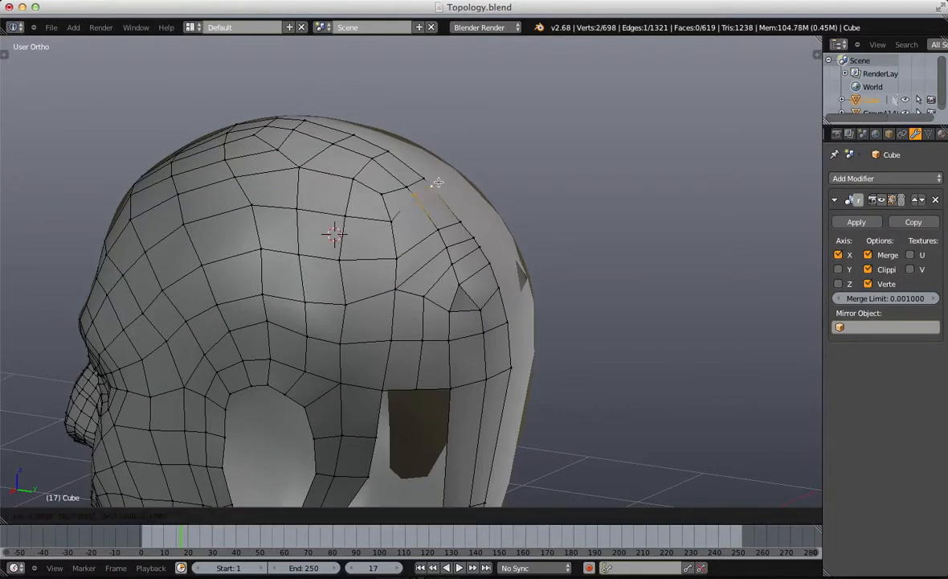
# Step: Add a loop cut through the quad between the triangular gap and the back midline
pyautogui.moveTo(444, 245); pyautogui.dragTo(416, 285, button='middle')
pyautogui.hotkey('ctrl', 'r')
pyautogui.doubleClick(406, 269)
pyautogui.press('a')
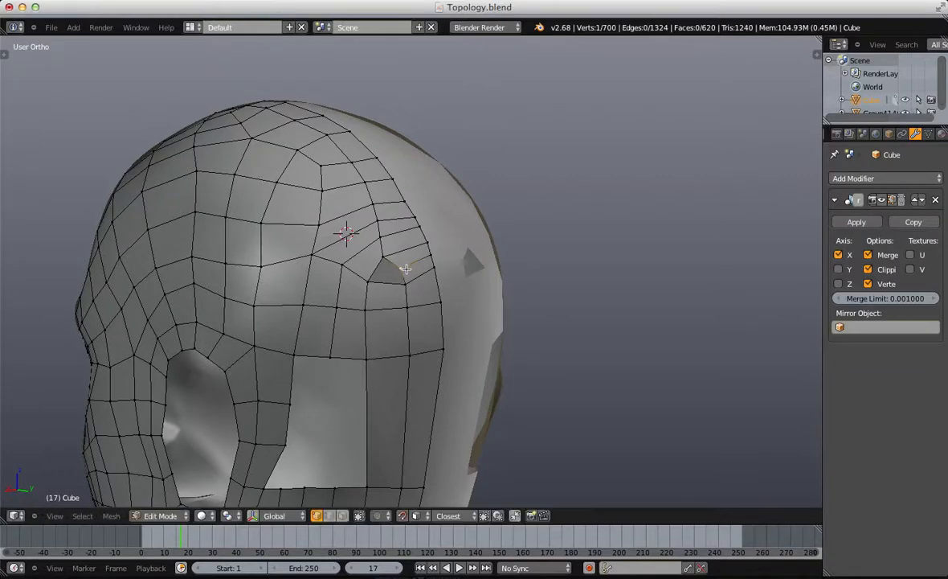
# Step: Fill the remaining gap beside the new cut with a quad and check the head's surface in Object Mode
pyautogui.press('Tab')
pyautogui.scroll(-4, 394, 302)
pyautogui.press('Tab')
pyautogui.scroll(4, 394, 302)
pyautogui.press('a')
pyautogui.moveTo(400, 350); pyautogui.dragTo(394, 234, button='middle')
pyautogui.moveTo(269, 205); pyautogui.dragTo(346, 189, button='middle')
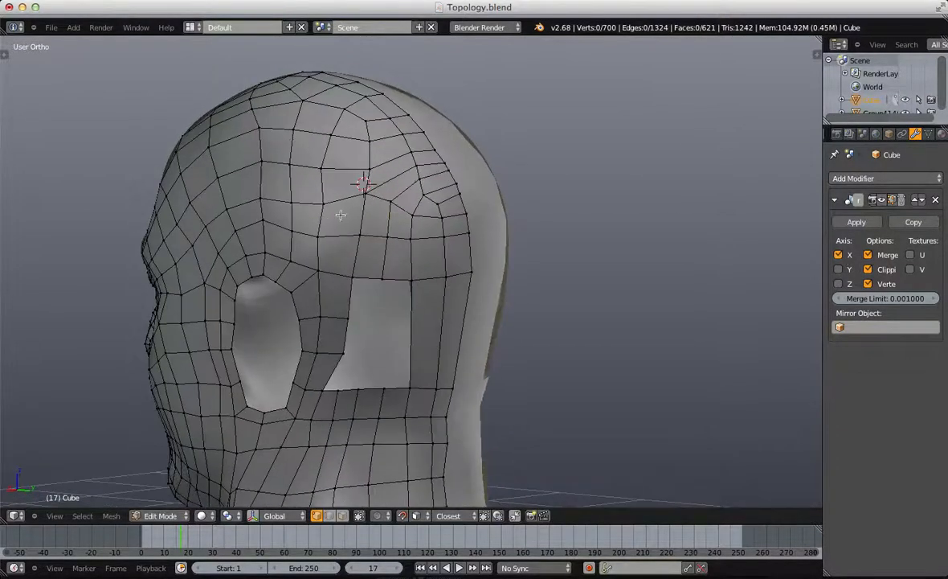
pyautogui.press('a')
pyautogui.press('Tab')
pyautogui.scroll(-4, 398, 252)
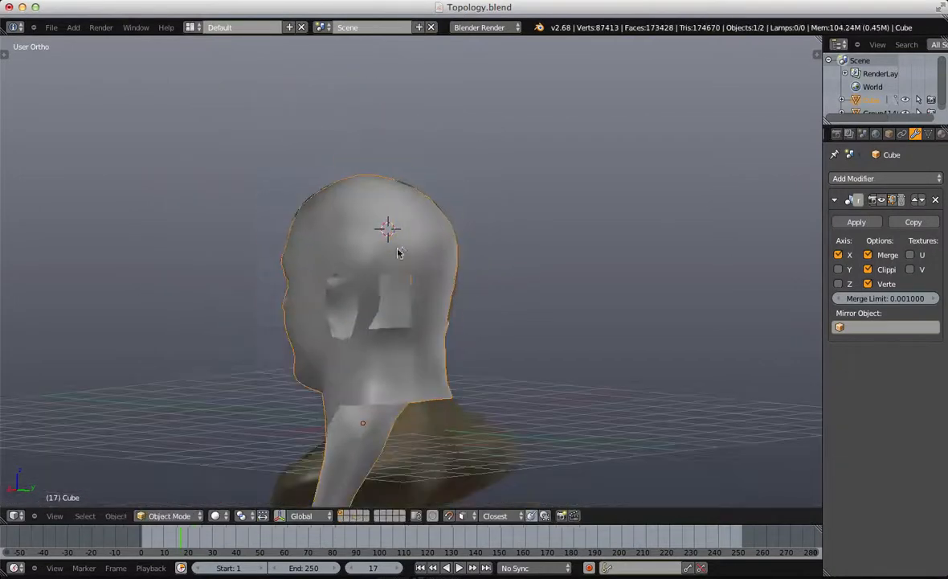
# Step: In Edit Mode, scale the block of three quads beside the back midline and adjust the cross edge above it
pyautogui.moveTo(398, 251); pyautogui.dragTo(347, 258, button='middle')
pyautogui.press('Tab')
pyautogui.scroll(3, 347, 258)
pyautogui.press('a')
pyautogui.press('b')
pyautogui.moveTo(322, 216); pyautogui.dragTo(389, 287)
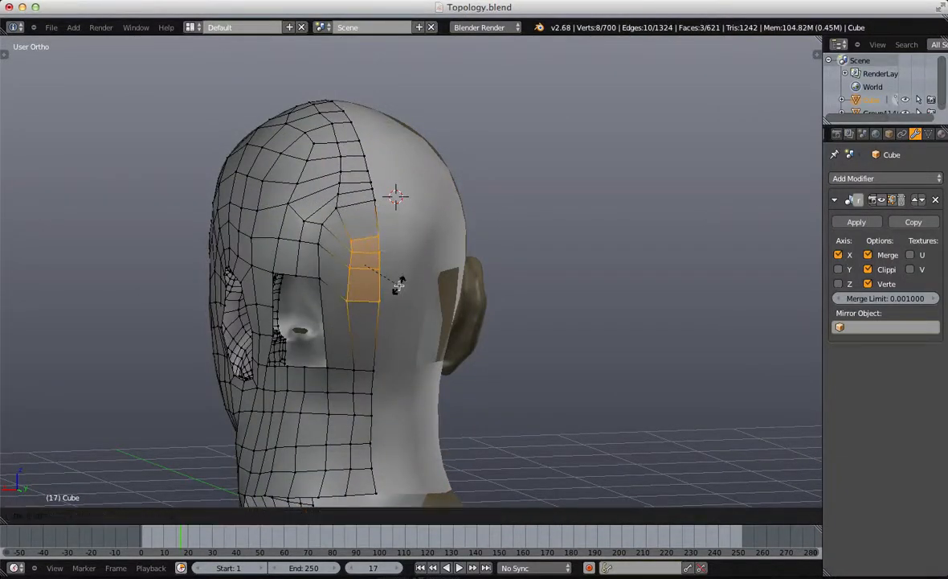
pyautogui.press('a')
pyautogui.press('e')
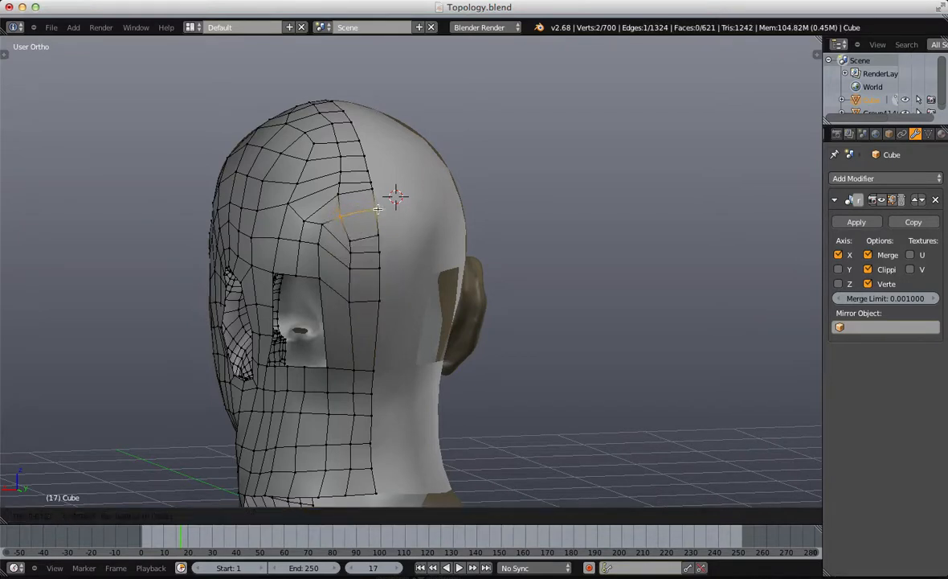
pyautogui.rightClick(378, 210)
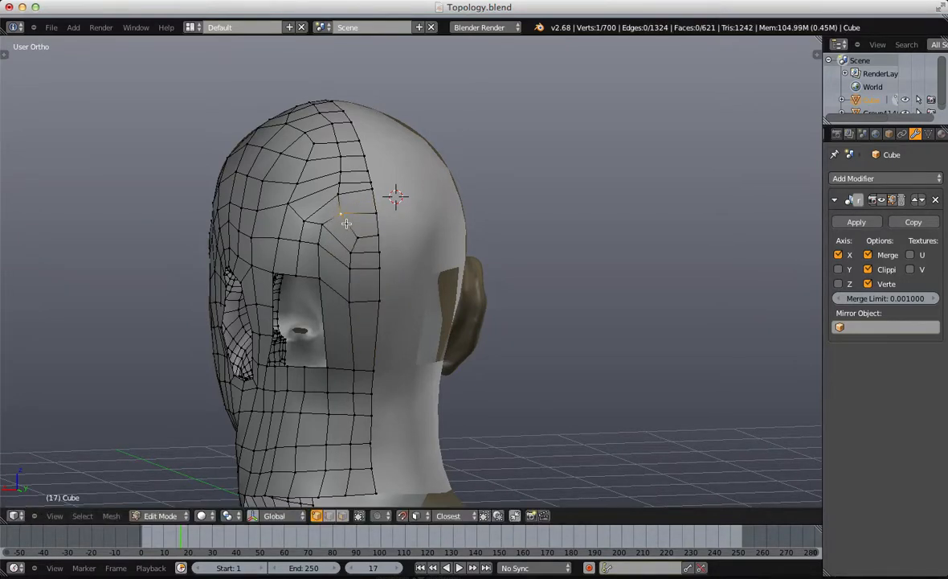
# Step: Nudge the vertices above the rear gap and beside the back midline to even out the surrounding quads
pyautogui.moveTo(331, 227); pyautogui.dragTo(337, 239, button='right')
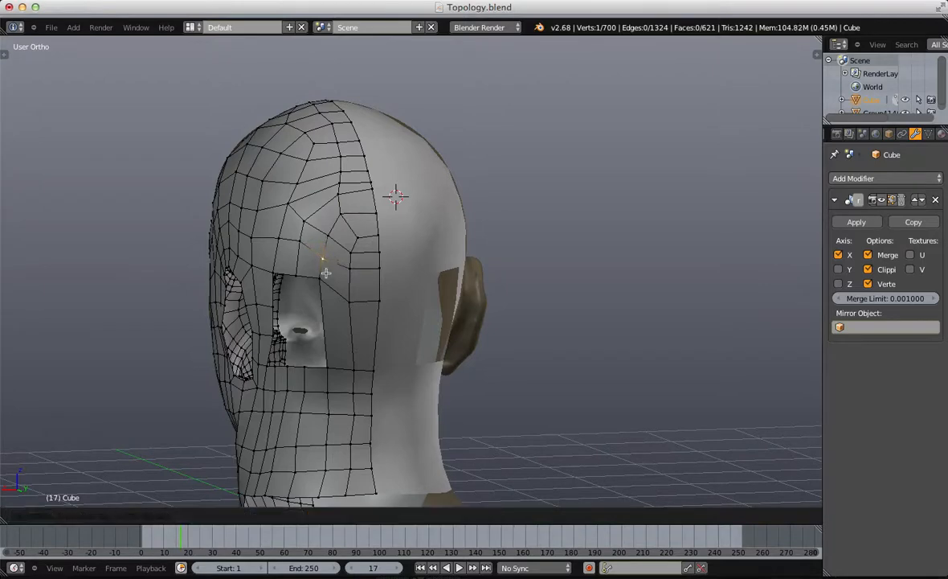
pyautogui.moveTo(321, 251); pyautogui.dragTo(383, 287, button='middle')
pyautogui.moveTo(383, 287); pyautogui.dragTo(381, 288, button='right')
pyautogui.press('a')
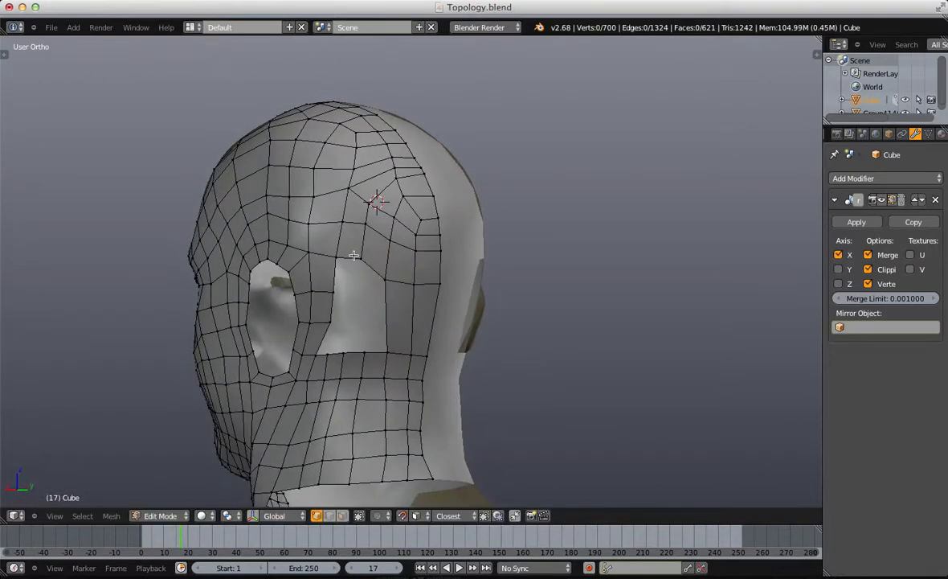
pyautogui.moveTo(355, 254); pyautogui.dragTo(355, 264, button='right')
pyautogui.press('a')
pyautogui.moveTo(353, 287); pyautogui.dragTo(376, 288, button='middle')
# Step: Divide the strip between the rear gap and the back midline with two loop cuts
pyautogui.hotkey('ctrl', 'r')
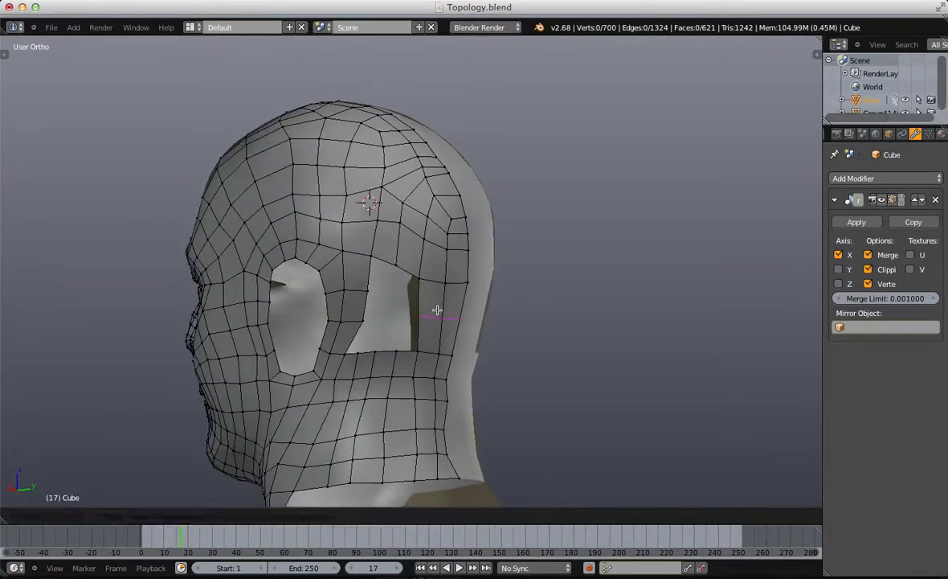
pyautogui.scroll(1, 437, 310)
pyautogui.click(437, 310)
pyautogui.click(437, 311)
# Step: Fill the upper part of the rear gap with quads and nudge the vertex at its back edge
pyautogui.rightClick(424, 304)
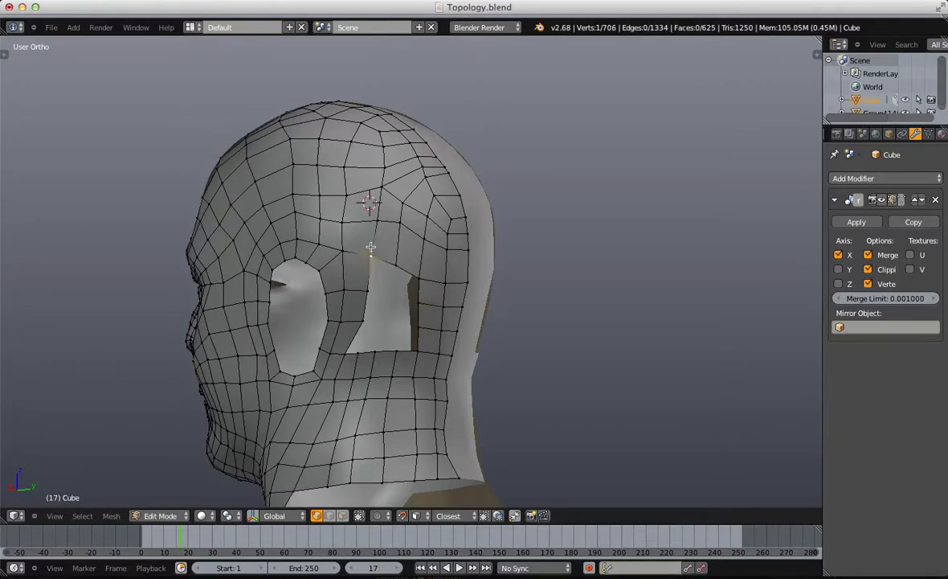
pyautogui.press('f')
pyautogui.rightClick(394, 261)
pyautogui.press('f')
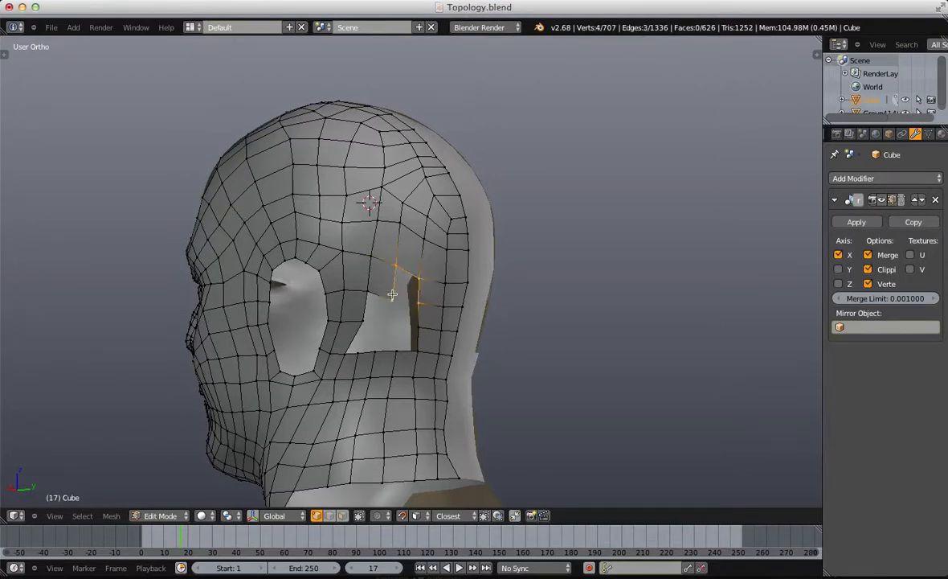
pyautogui.press('f')
pyautogui.press('a')
pyautogui.moveTo(419, 302); pyautogui.dragTo(419, 298, button='right')
pyautogui.press('a')
pyautogui.moveTo(404, 281); pyautogui.dragTo(418, 235, button='middle')
pyautogui.press('a')
pyautogui.scroll(2, 418, 234)
pyautogui.keyDown('shift'); pyautogui.moveTo(383, 311); pyautogui.dragTo(407, 262, button='middle'); pyautogui.keyUp('shift')
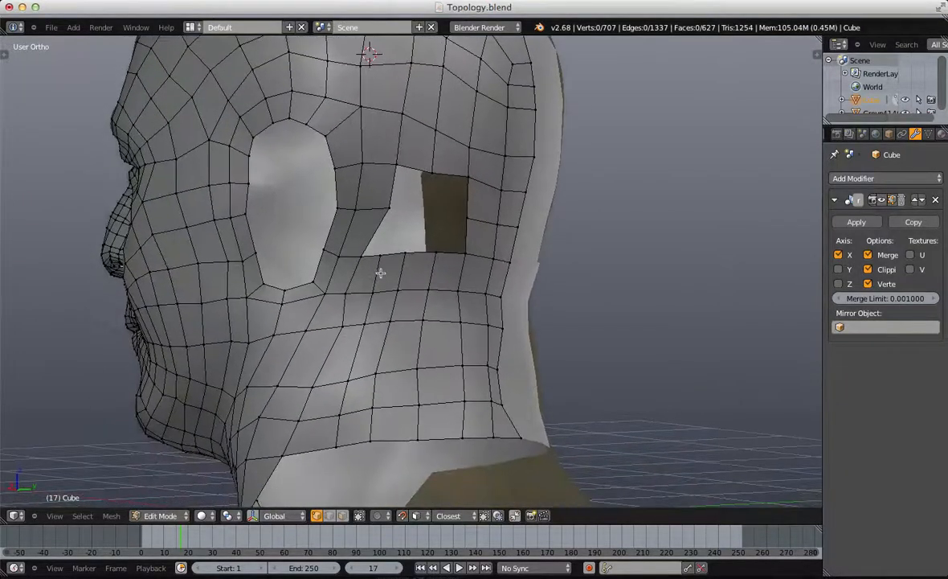
# Step: Remove one vertical edge loop from the neck below the rear gap and slide the neighbouring loop toward the front
pyautogui.keyDown('alt'); pyautogui.rightClick(380, 274); pyautogui.keyUp('alt')
pyautogui.press('x')
pyautogui.click(342, 408)
pyautogui.keyDown('alt'); pyautogui.rightClick(397, 346); pyautogui.keyUp('alt')
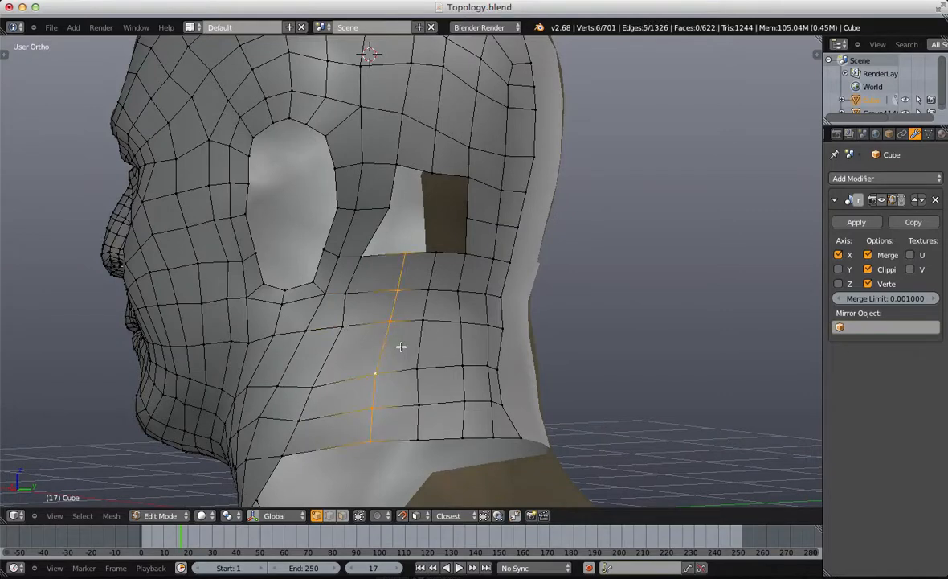
pyautogui.press('g')
pyautogui.press('g')
pyautogui.click(397, 347)
pyautogui.press('a')
# Step: Remove the next vertical edge loop from the back of the neck and slide the adjacent loop into a more even spacing
pyautogui.keyDown('alt'); pyautogui.rightClick(434, 268); pyautogui.keyUp('alt')
pyautogui.press('x')
pyautogui.click(426, 275)
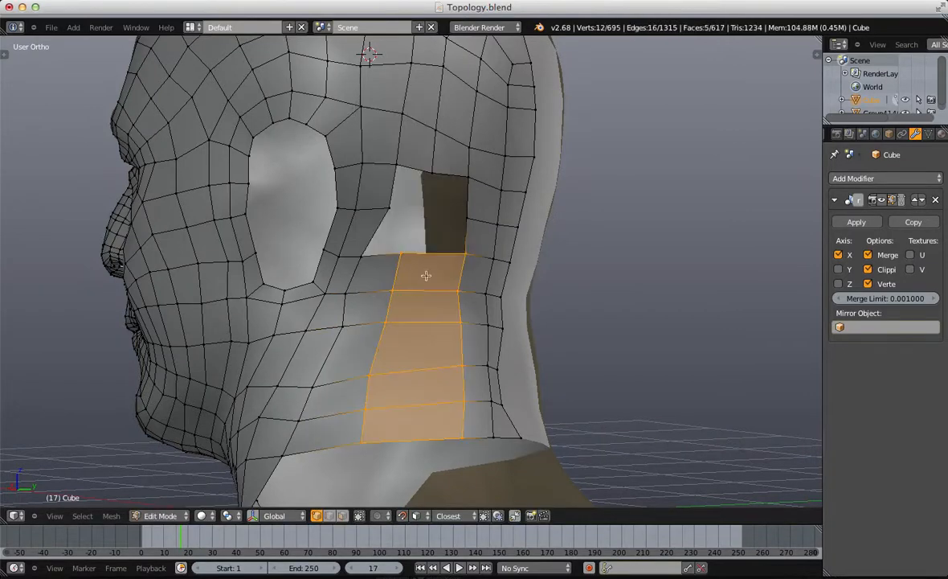
pyautogui.press('a')
pyautogui.keyDown('alt'); pyautogui.rightClick(393, 310); pyautogui.keyUp('alt')
pyautogui.press('g')
pyautogui.press('g')
pyautogui.click(414, 312)
pyautogui.press('a')
# Step: Slide the remaining vertical edge loops on the back of the neck to balance the quad widths
pyautogui.moveTo(421, 313); pyautogui.dragTo(394, 336, button='middle')
pyautogui.keyDown('alt'); pyautogui.rightClick(406, 339); pyautogui.keyUp('alt')
pyautogui.press('a')
pyautogui.keyDown('alt'); pyautogui.rightClick(402, 322); pyautogui.keyUp('alt')
pyautogui.scroll(-2, 412, 334)
pyautogui.press('g')
pyautogui.press('g')
pyautogui.click(398, 343)
pyautogui.press('a')
pyautogui.keyDown('alt'); pyautogui.rightClick(401, 330); pyautogui.keyUp('alt')
pyautogui.press('g')
pyautogui.press('g')
pyautogui.click(385, 335)
pyautogui.press('a')
# Step: Slide the long vertical edge loop beside the back midline away from the midline
pyautogui.keyDown('alt'); pyautogui.rightClick(396, 340); pyautogui.keyUp('alt')
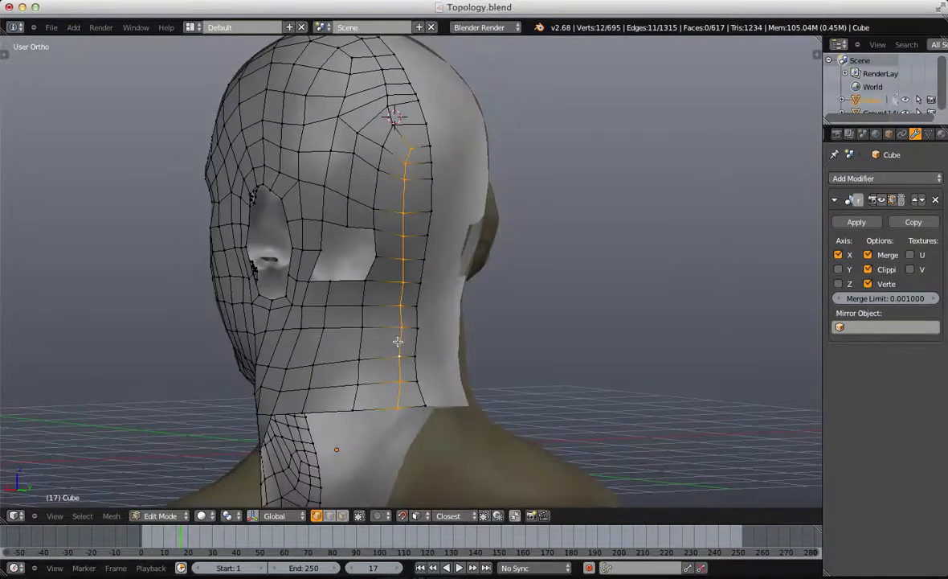
pyautogui.scroll(-1, 397, 341)
pyautogui.press('g')
pyautogui.press('g')
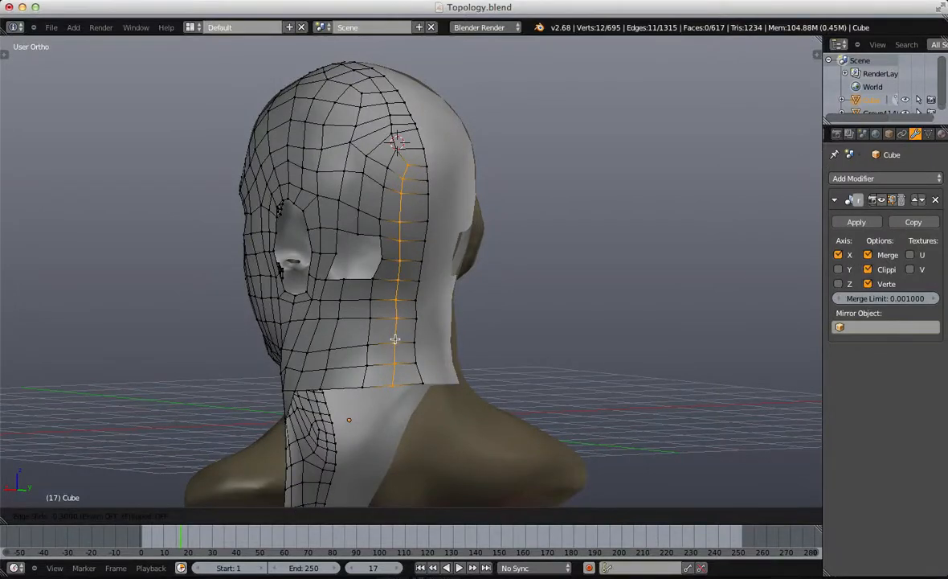
pyautogui.click(390, 323)
pyautogui.press('a')
pyautogui.moveTo(390, 322); pyautogui.dragTo(416, 315, button='middle')
pyautogui.scroll(2, 417, 192)
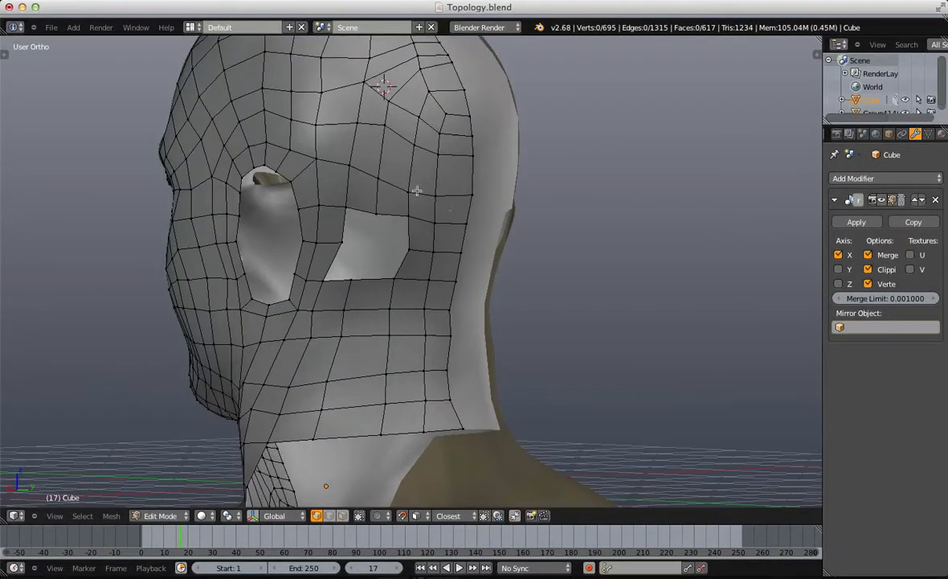
# Step: Fill the remaining rear gap with quads and check the head's surface in Object Mode
pyautogui.keyDown('ctrl'); pyautogui.click(370, 250); pyautogui.keyUp('ctrl')
pyautogui.press('f')
pyautogui.rightClick(344, 233)
pyautogui.press('f')
pyautogui.rightClick(371, 242)
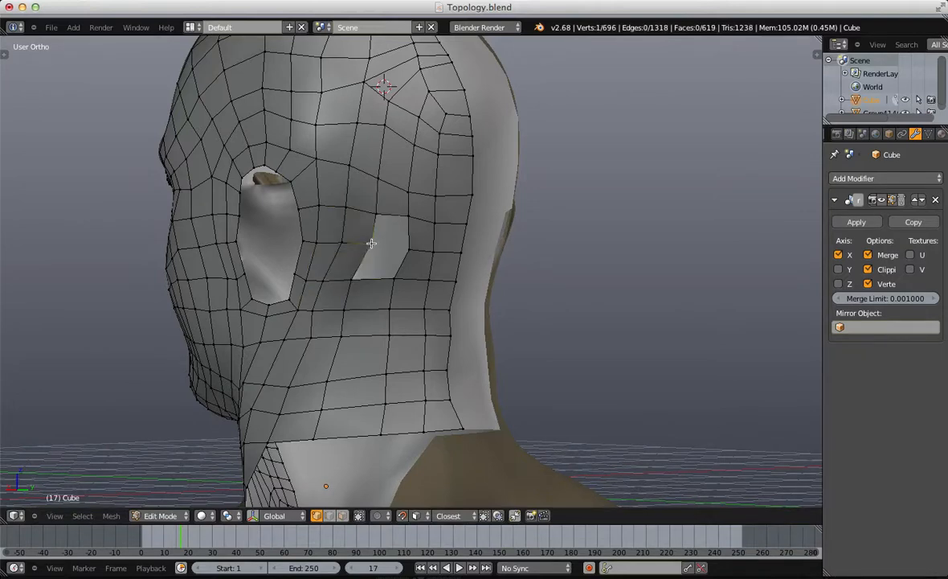
pyautogui.press('f')
pyautogui.keyDown('alt'); pyautogui.rightClick(391, 247); pyautogui.keyUp('alt')
pyautogui.press('f')
pyautogui.press('a')
pyautogui.press('Tab')
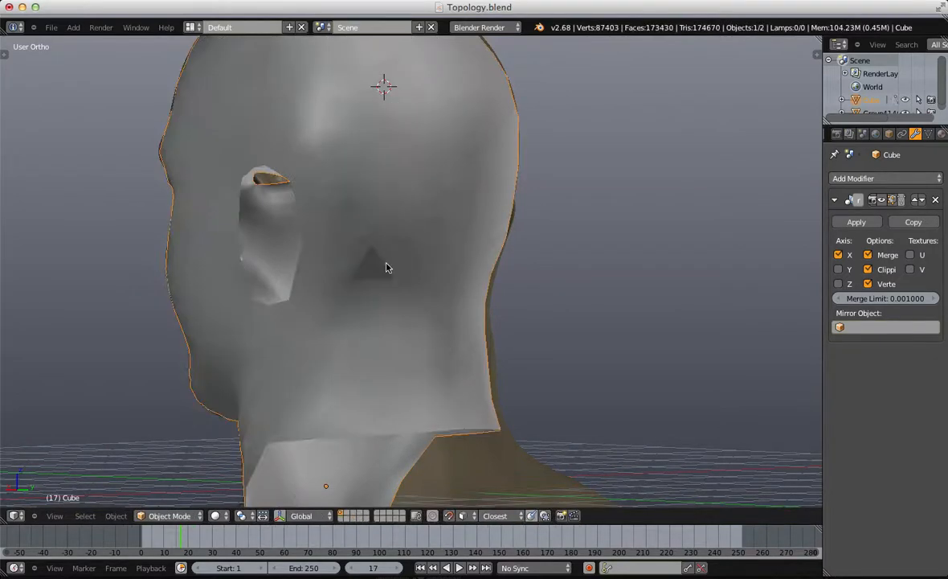
# Step: Undo the last round of mesh edits and return to Edit Mode with nothing selected
pyautogui.hotkey('ctrl', 'z')
pyautogui.press('Tab')
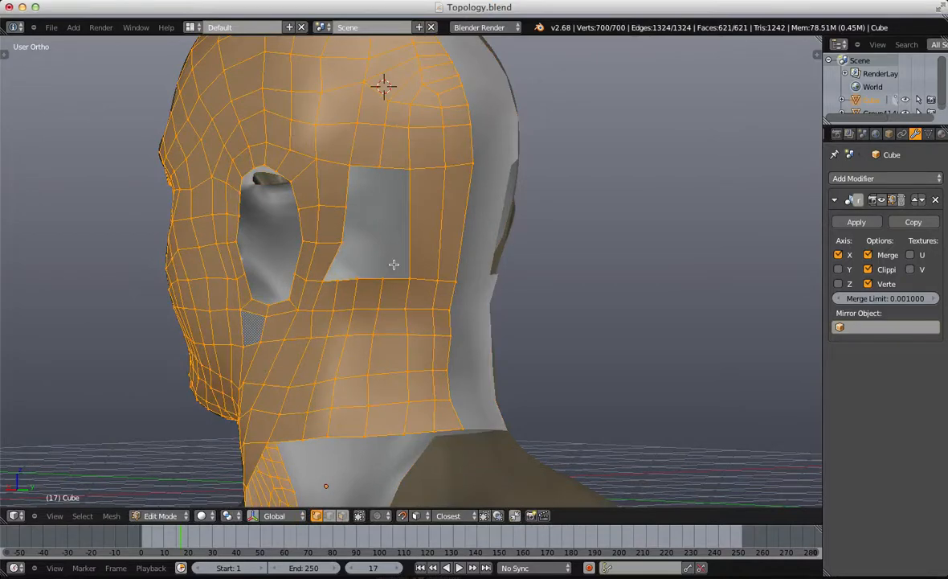
pyautogui.press('z')
pyautogui.press('z')
pyautogui.press('a')
# Step: Add two loop cuts across the strip between the rear gap and the back midline and adjust the new vertices
pyautogui.scroll(1, 434, 199)
pyautogui.hotkey('ctrl', 'r')
pyautogui.scroll(1, 451, 215)
pyautogui.click(449, 217)
pyautogui.press('a')
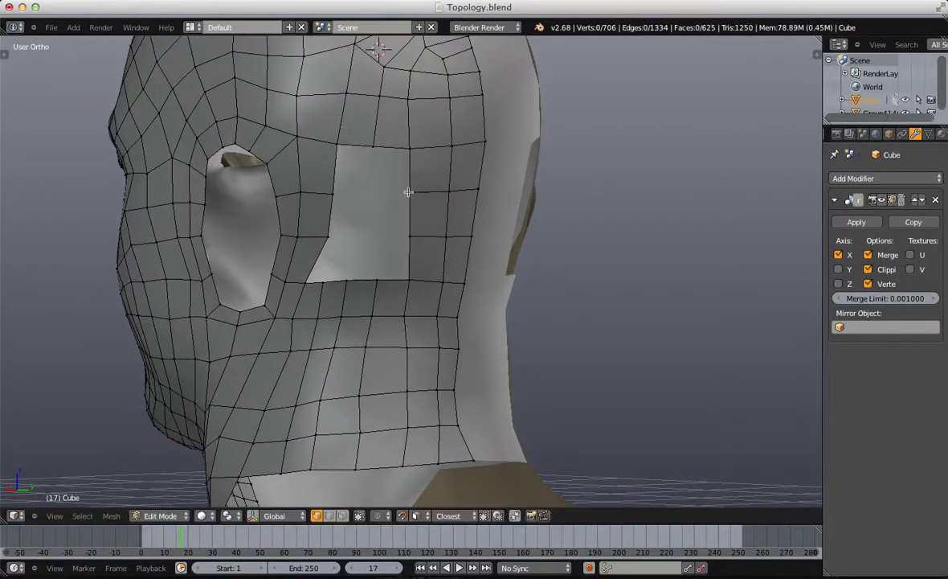
pyautogui.press('b')
pyautogui.moveTo(396, 180); pyautogui.dragTo(480, 238)
pyautogui.press('a')
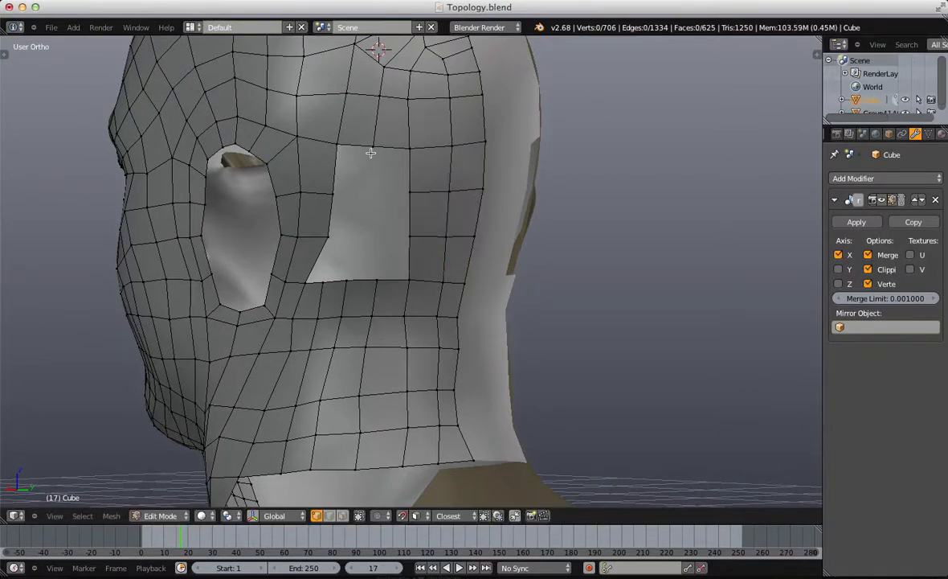
# Step: Fill the upper two rows of the rear gap with four quads
pyautogui.press('f')
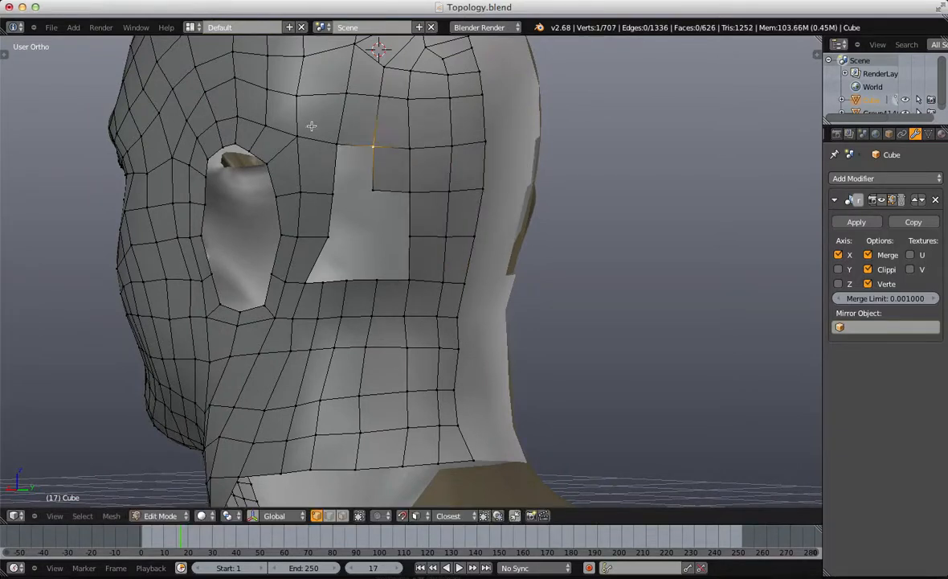
pyautogui.moveTo(383, 214); pyautogui.dragTo(384, 215)
pyautogui.press('f')
pyautogui.press('a')
pyautogui.press('f')
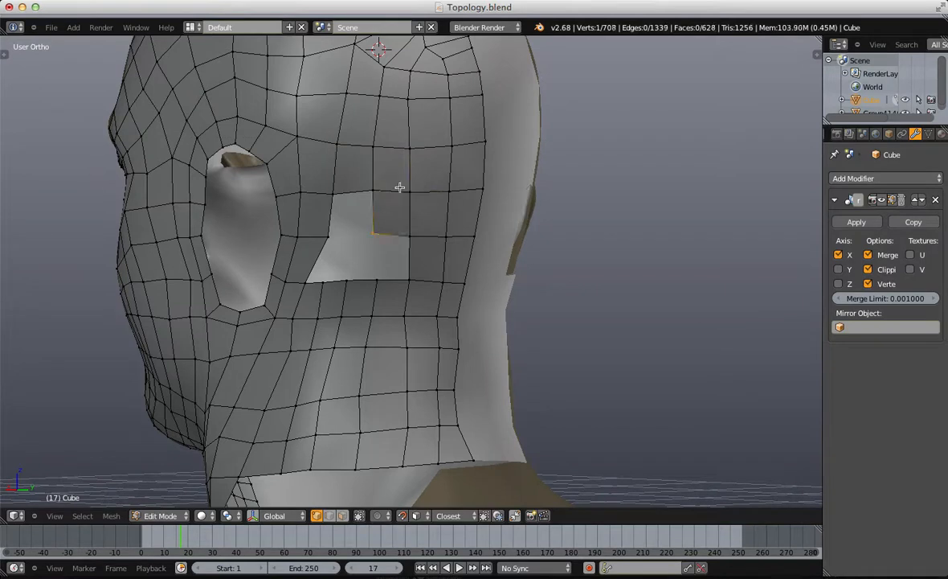
pyautogui.press('b')
pyautogui.moveTo(321, 185); pyautogui.dragTo(392, 251)
pyautogui.press('f')
pyautogui.press('a')
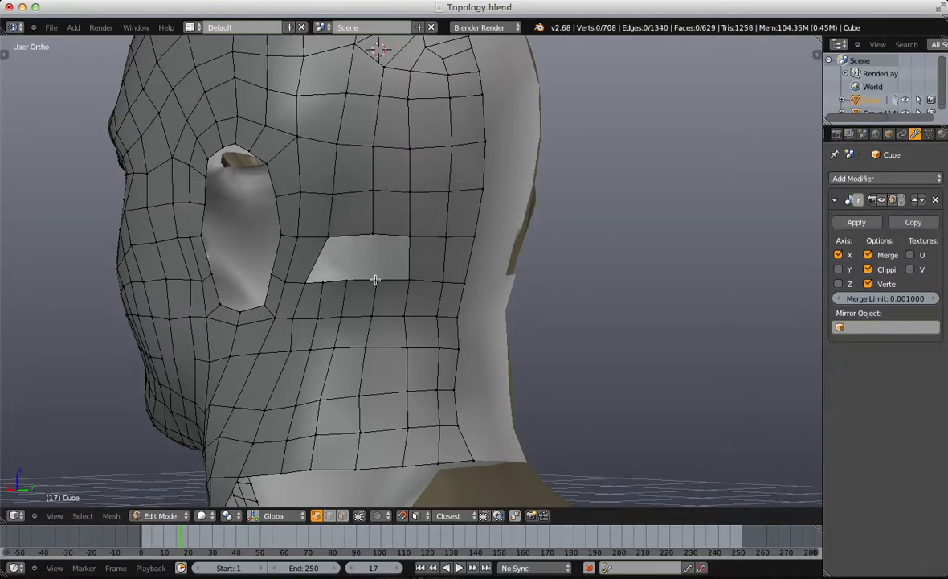
# Step: Remove two vertical edge loops from the neck below the front half of the remaining gap
pyautogui.keyDown('alt'); pyautogui.rightClick(328, 307); pyautogui.keyUp('alt')
pyautogui.press('x')
pyautogui.click(331, 307)
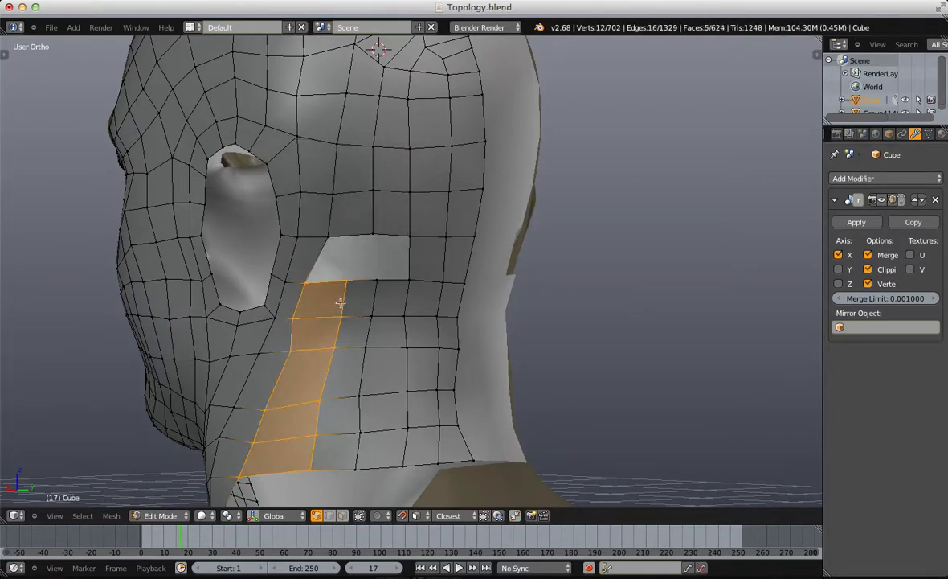
pyautogui.press('a')
pyautogui.keyDown('alt'); pyautogui.rightClick(347, 298); pyautogui.keyUp('alt')
pyautogui.press('x')
pyautogui.click(348, 299)
pyautogui.press('a')
# Step: Slide the next two vertical neck loops toward the front to redistribute the quads below the gap
pyautogui.keyDown('alt'); pyautogui.rightClick(380, 300); pyautogui.keyUp('alt')
pyautogui.press('x')
pyautogui.click(381, 300)
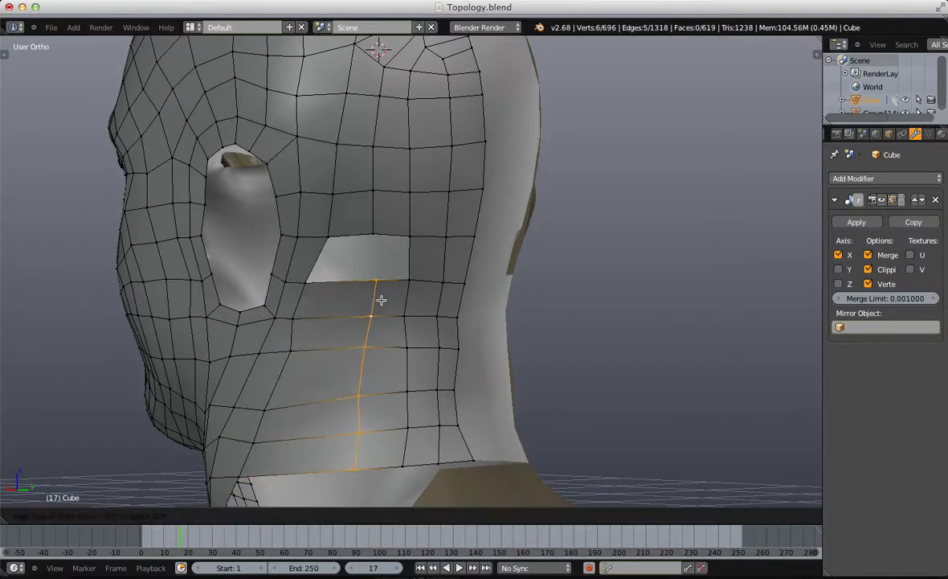
pyautogui.click(360, 303)
pyautogui.keyDown('alt'); pyautogui.rightClick(403, 298); pyautogui.keyUp('alt')
pyautogui.press('g')
pyautogui.press('g')
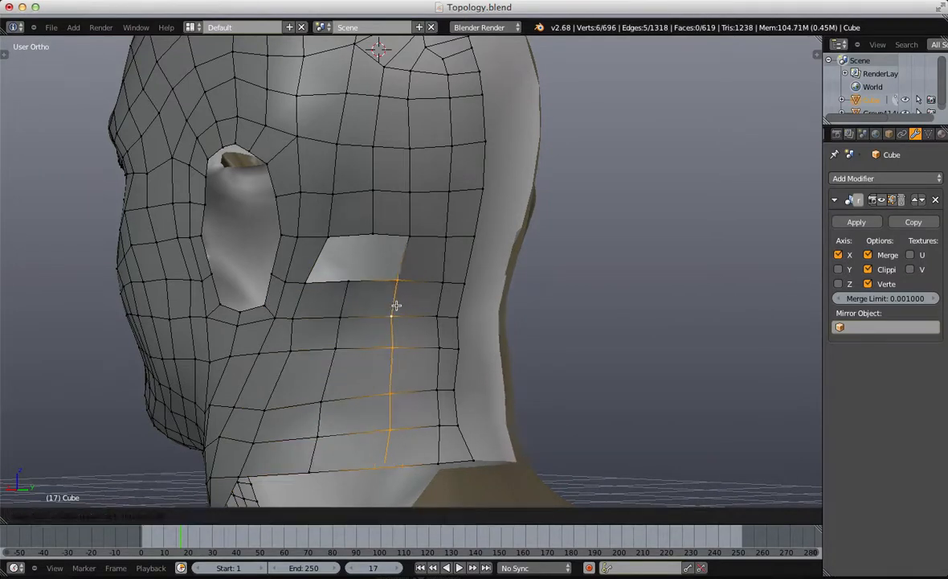
pyautogui.click(393, 304)
pyautogui.press('a')
# Step: Close the remaining gap with two quads and shift the vertex atop their shared edge toward the ear
pyautogui.press('b')
pyautogui.moveTo(419, 287); pyautogui.dragTo(345, 220)
pyautogui.press('f')
pyautogui.keyDown('alt'); pyautogui.rightClick(364, 250); pyautogui.keyUp('alt')
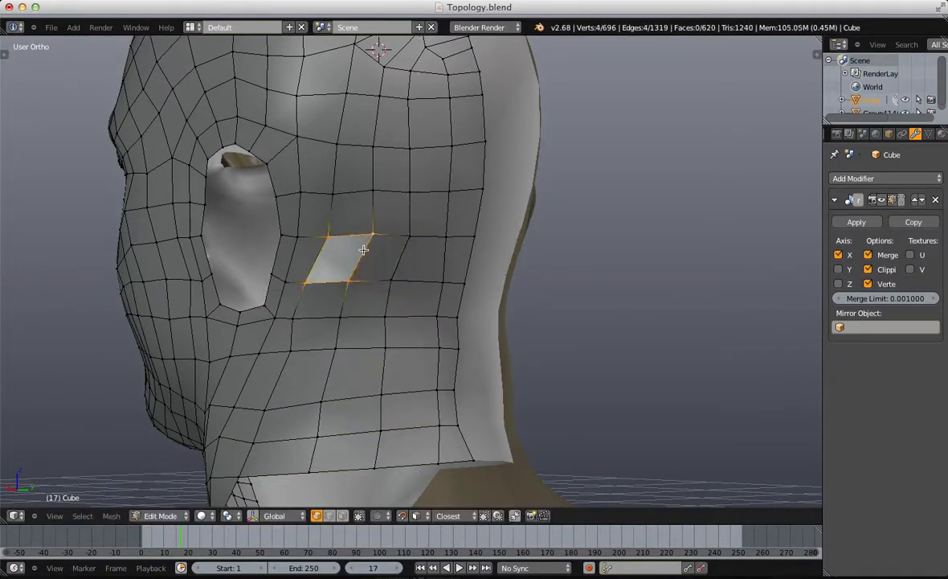
pyautogui.press('a')
pyautogui.keyDown('alt'); pyautogui.rightClick(373, 234); pyautogui.keyUp('alt')
pyautogui.press('f')
pyautogui.press('a')
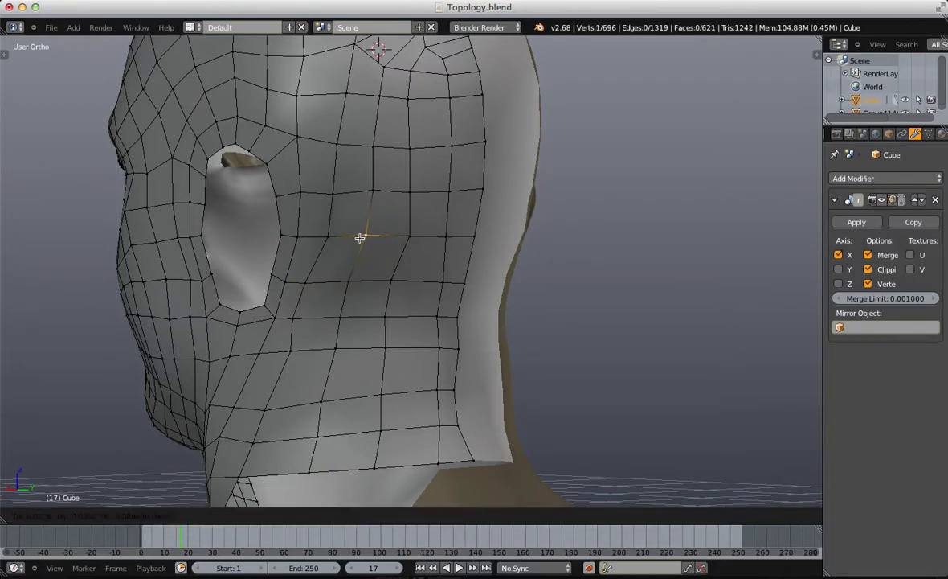
# Step: Switch to Object Mode and save the file over the existing version
pyautogui.scroll(-4, 372, 235)
pyautogui.press('Tab')
pyautogui.hotkey('ctrl', 's')
pyautogui.click(392, 262)
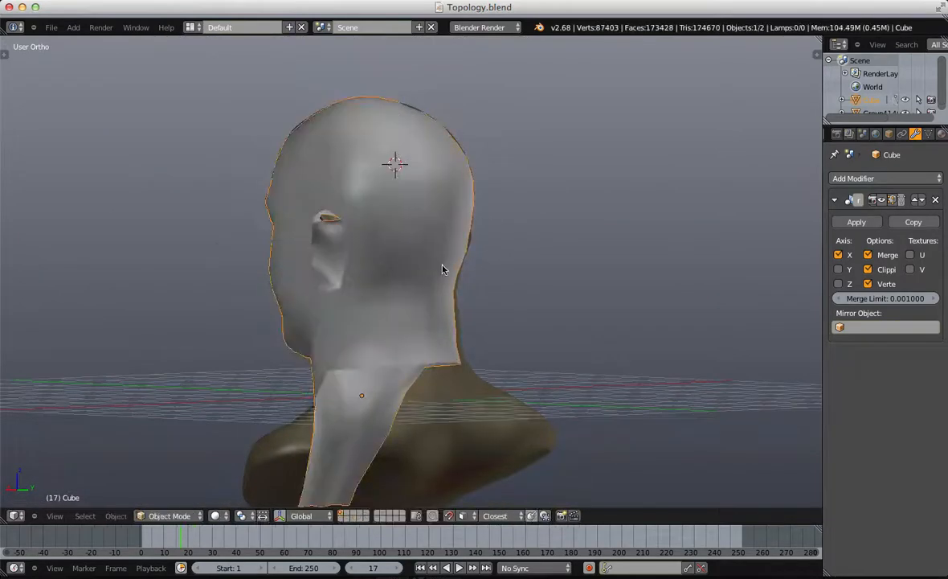
# Step: Examine the head's surface in Object Mode and its wireframe in Edit Mode from the front, side and back
pyautogui.press('Tab')
pyautogui.scroll(2, 442, 269)
pyautogui.moveTo(442, 270); pyautogui.dragTo(601, 306, button='middle')
pyautogui.scroll(-7, 356, 303)
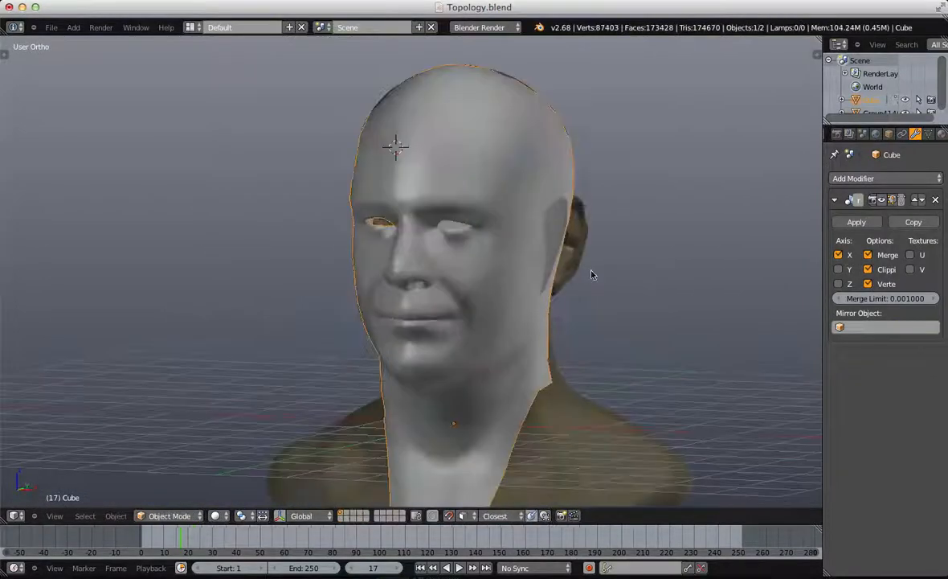
pyautogui.press('Tab')
pyautogui.press('a')
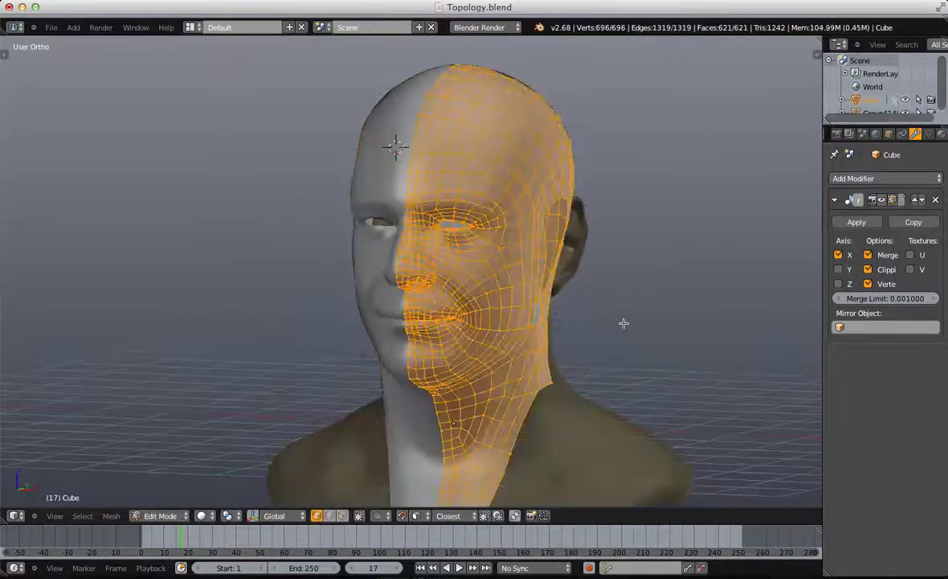
pyautogui.press('a')
pyautogui.moveTo(618, 356); pyautogui.dragTo(588, 351, button='middle')
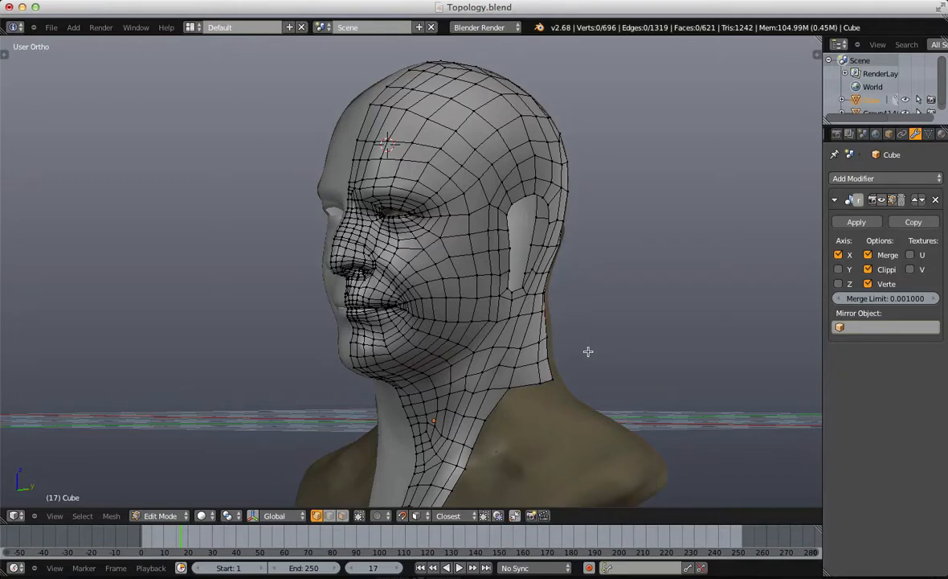
pyautogui.scroll(3, 588, 360)
pyautogui.press('Tab')
pyautogui.keyDown('shift'); pyautogui.moveTo(672, 394); pyautogui.dragTo(345, 317, button='middle'); pyautogui.keyUp('shift')
# Step: In Edit Mode, adjust the vertices along the lower edge of the neck near the back midline
pyautogui.press('Tab')
pyautogui.press('b')
pyautogui.moveTo(335, 318); pyautogui.dragTo(483, 366)
pyautogui.press('a')
pyautogui.moveTo(455, 356); pyautogui.dragTo(405, 313, button='middle')
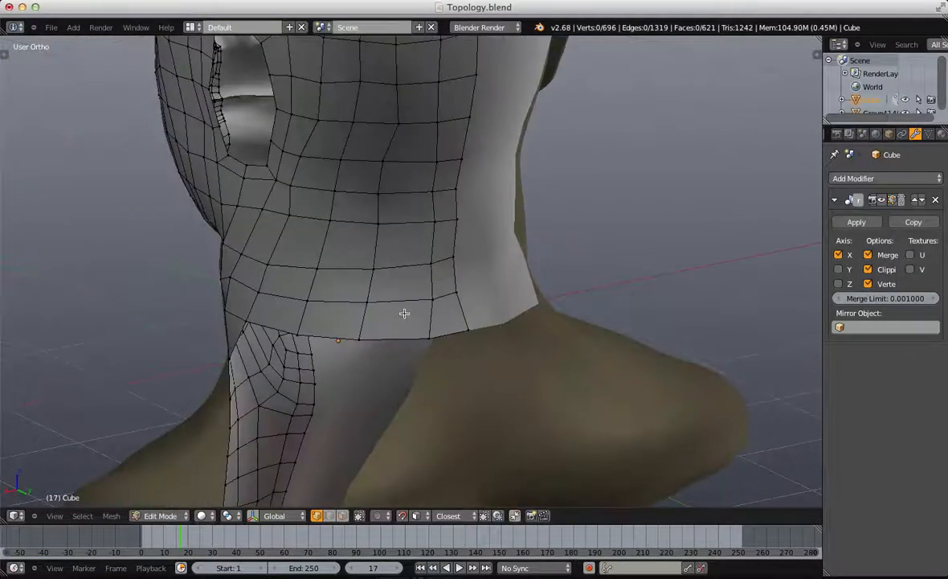
pyautogui.moveTo(453, 351); pyautogui.dragTo(453, 351)
pyautogui.press('g')
pyautogui.click(437, 348)
pyautogui.press('a')
# Step: Select the back-of-neck vertices and inspect how the mesh follows the bust from the rear and side
pyautogui.scroll(-3, 438, 348)
pyautogui.moveTo(438, 348); pyautogui.dragTo(569, 336, button='middle')
pyautogui.moveTo(468, 265); pyautogui.dragTo(338, 212, button='middle')
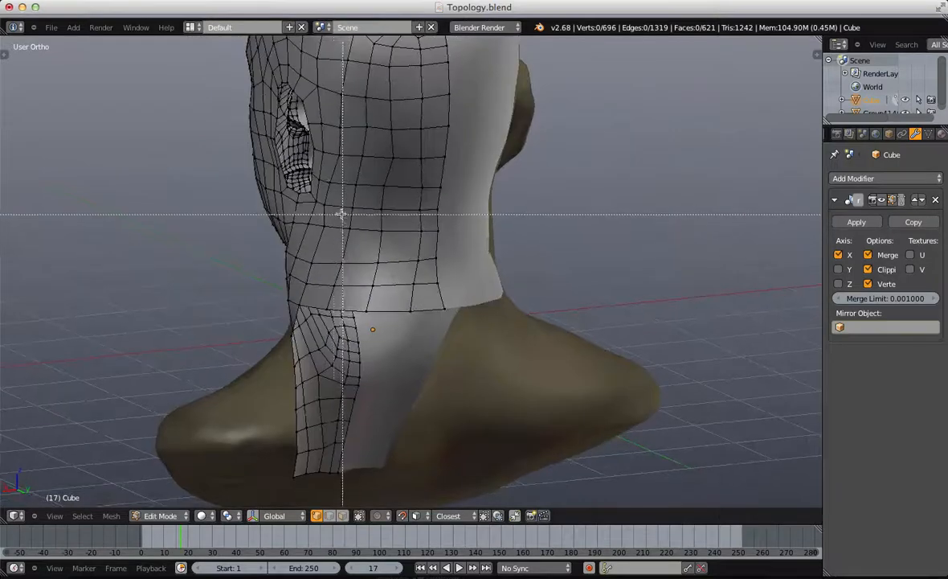
pyautogui.press('b')
pyautogui.moveTo(335, 203); pyautogui.dragTo(470, 313)
pyautogui.moveTo(470, 314); pyautogui.dragTo(456, 313, button='middle')
pyautogui.press('z')
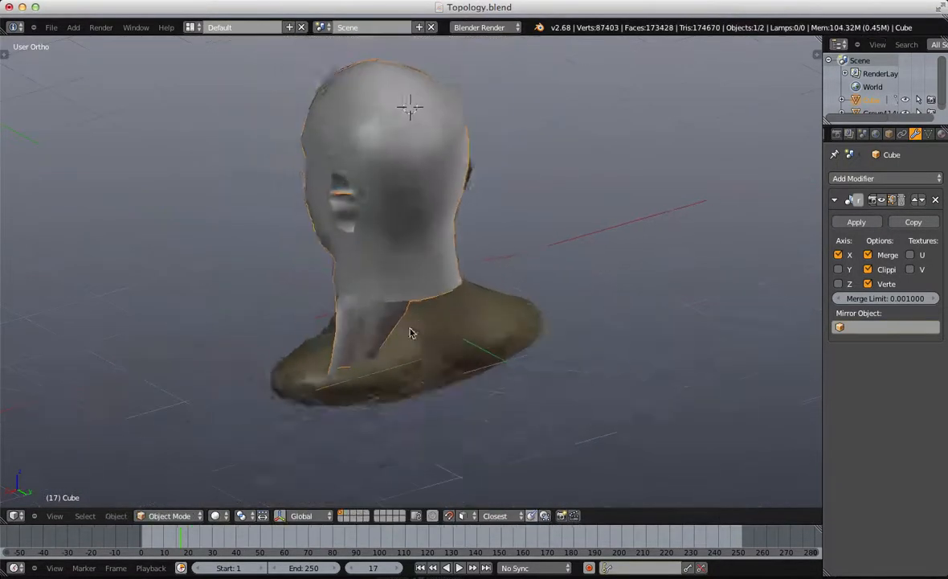
pyautogui.moveTo(411, 332); pyautogui.dragTo(546, 313, button='middle')
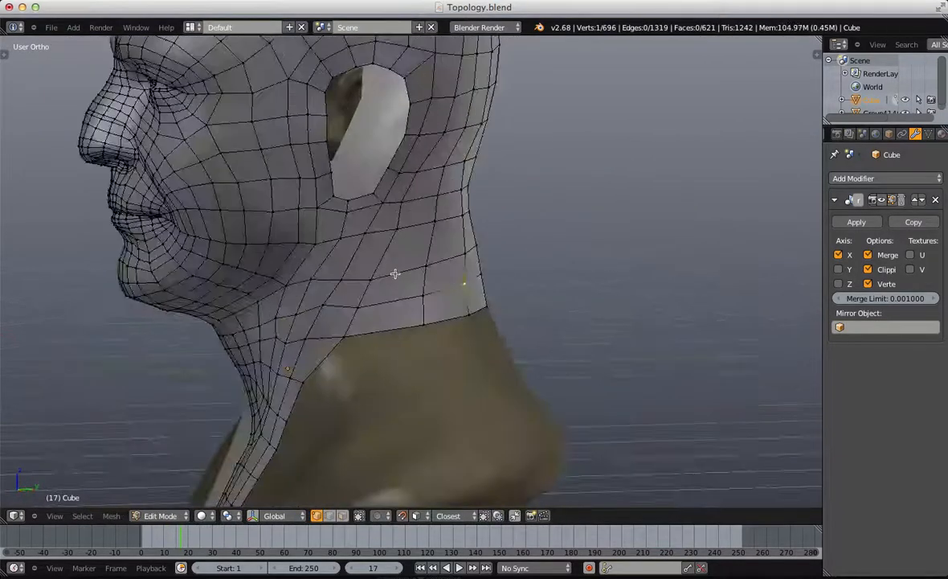
pyautogui.scroll(-5, 394, 274)
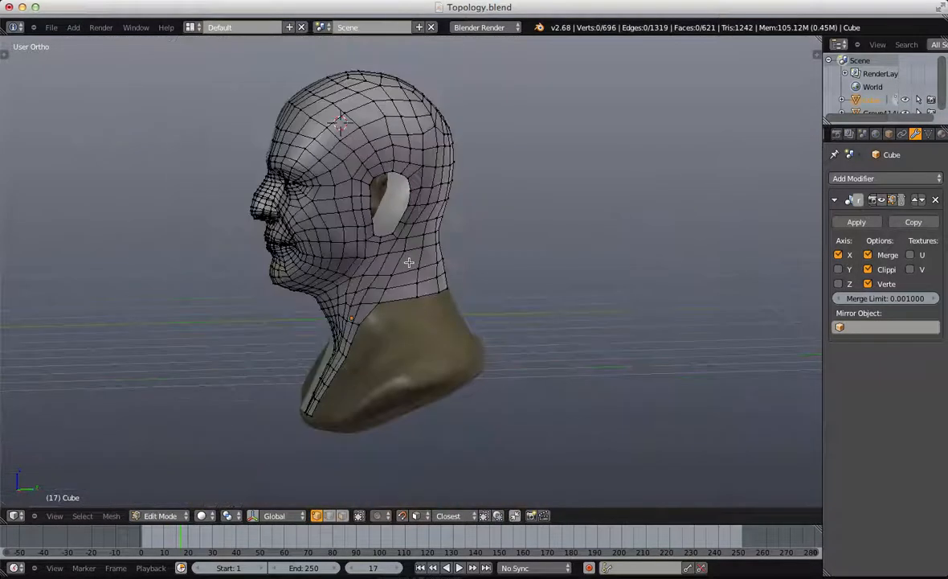
pyautogui.hotkey('ctrl', 'r')
pyautogui.click(378, 241)
pyautogui.moveTo(378, 241); pyautogui.dragTo(394, 260, button='middle')
pyautogui.hotkey('ctrl', 'z')
# Step: Reposition the vertices along the lower boundary of the mesh on the side of the neck
pyautogui.scroll(4, 477, 263)
pyautogui.rightClick(401, 293)
pyautogui.press('g')
pyautogui.click(421, 287)
pyautogui.rightClick(438, 218)
pyautogui.press('g')
pyautogui.click(424, 224)
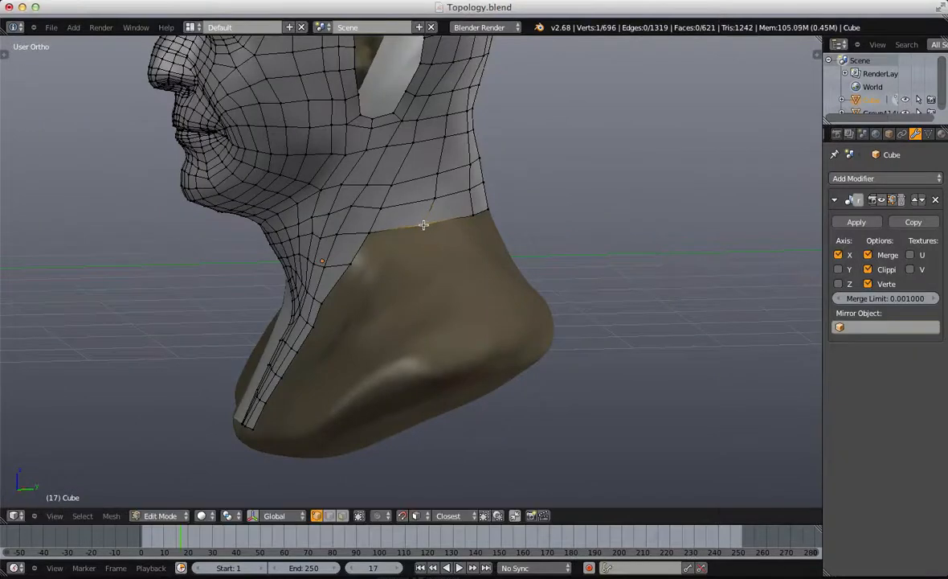
# Step: Add new quads below the mesh's lower boundary on the side of the neck and position their corner vertices
pyautogui.press('g')
pyautogui.click(424, 251)
pyautogui.moveTo(425, 252); pyautogui.dragTo(460, 294, button='middle')
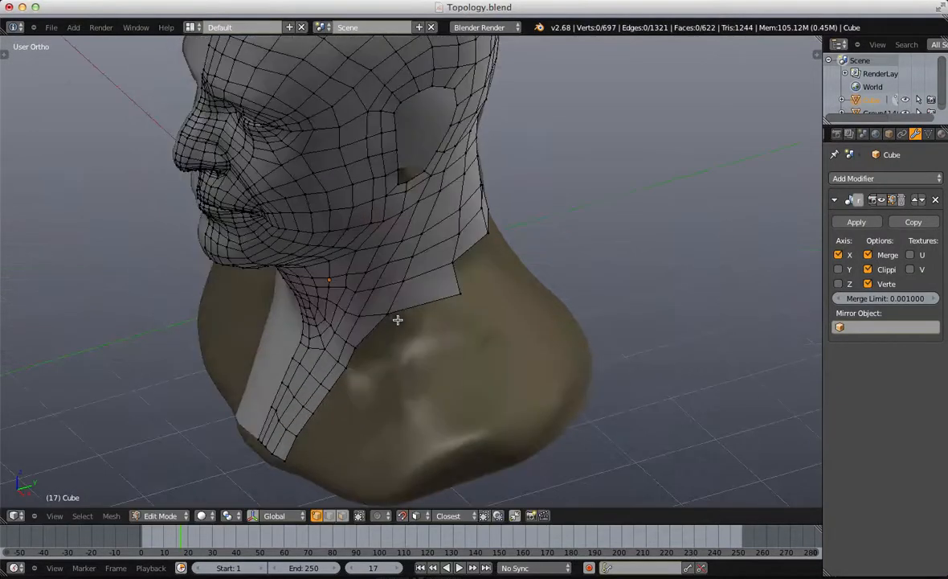
pyautogui.rightClick(385, 311)
pyautogui.press('g')
pyautogui.click(452, 293)
pyautogui.rightClick(446, 299)
pyautogui.press('g')
pyautogui.click(403, 321)
# Step: Move the newest corner vertex outward and fill two further quads downward beside the front neck strip
pyautogui.moveTo(403, 321); pyautogui.dragTo(447, 268, button='middle')
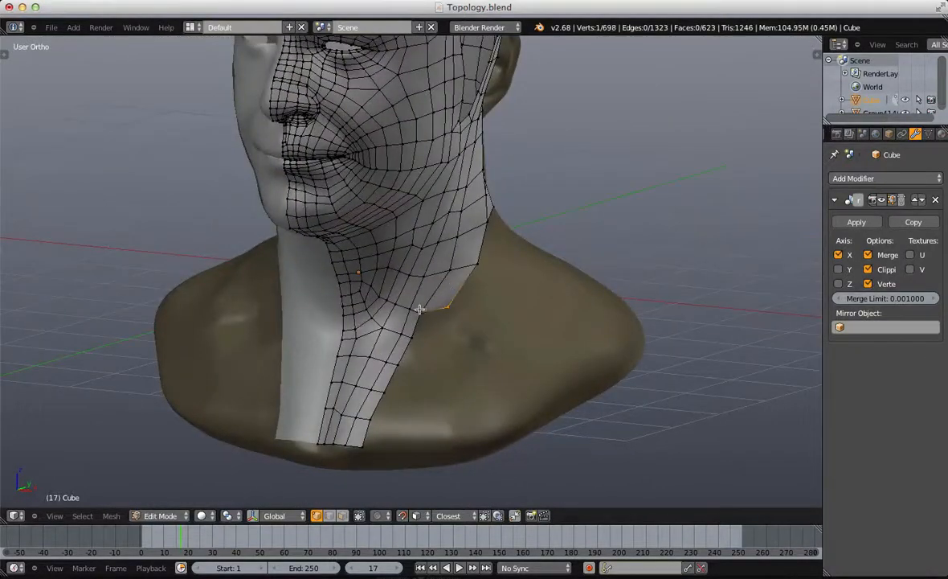
pyautogui.press('g')
pyautogui.click(474, 309)
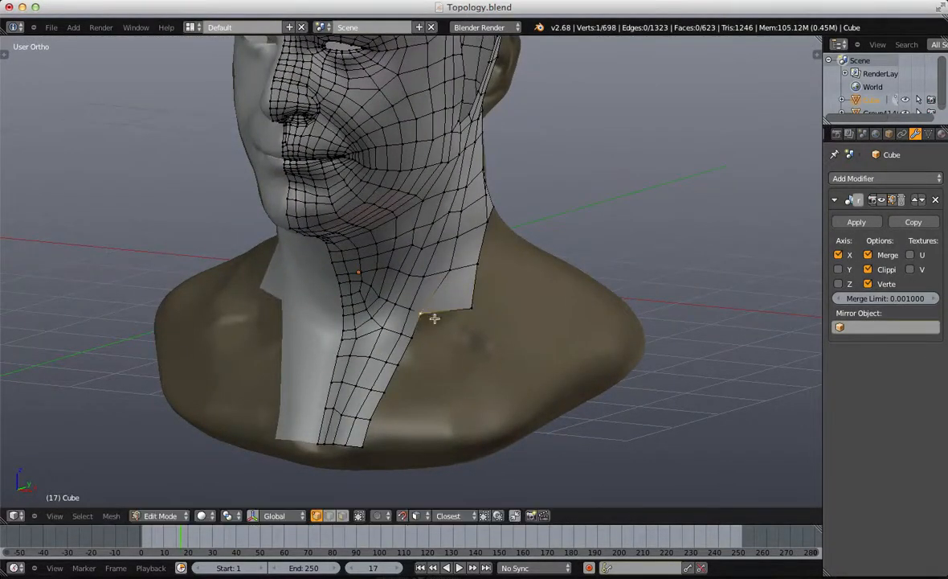
pyautogui.keyDown('ctrl'); pyautogui.click(460, 336); pyautogui.keyUp('ctrl')
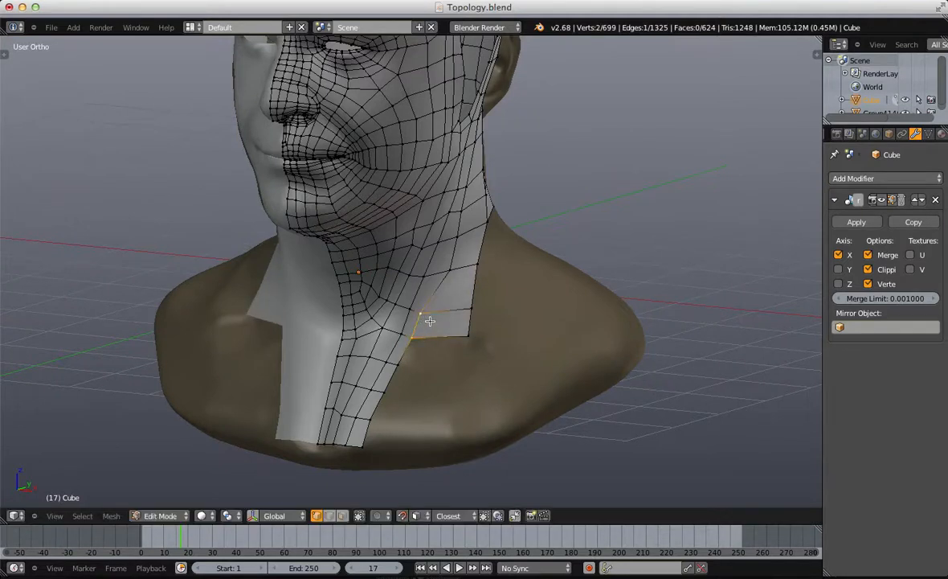
pyautogui.press('g')
pyautogui.click(438, 321)
pyautogui.press('g')
pyautogui.click(449, 372)
# Step: Widen the front neck strip by moving the four vertices of its outer edge outward
pyautogui.rightClick(395, 369)
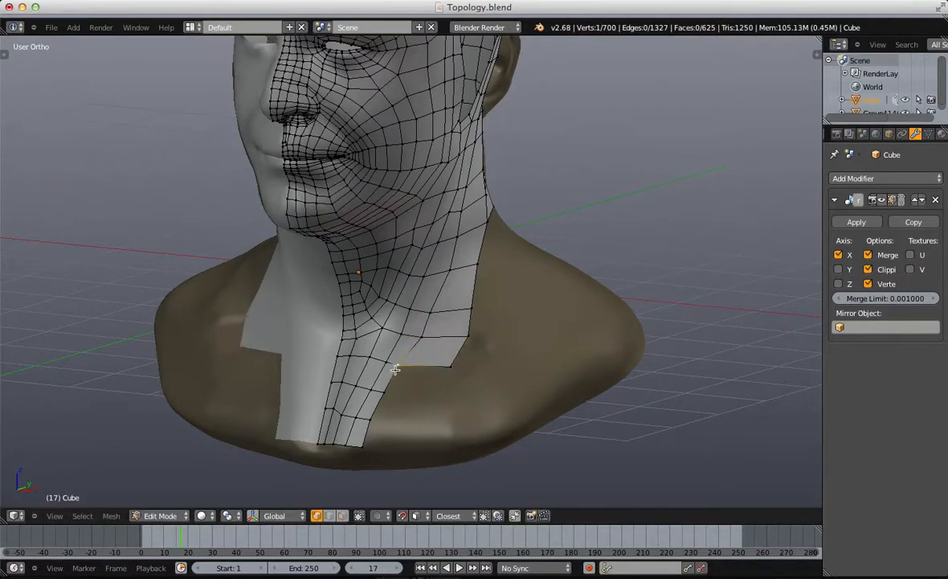
pyautogui.press('g')
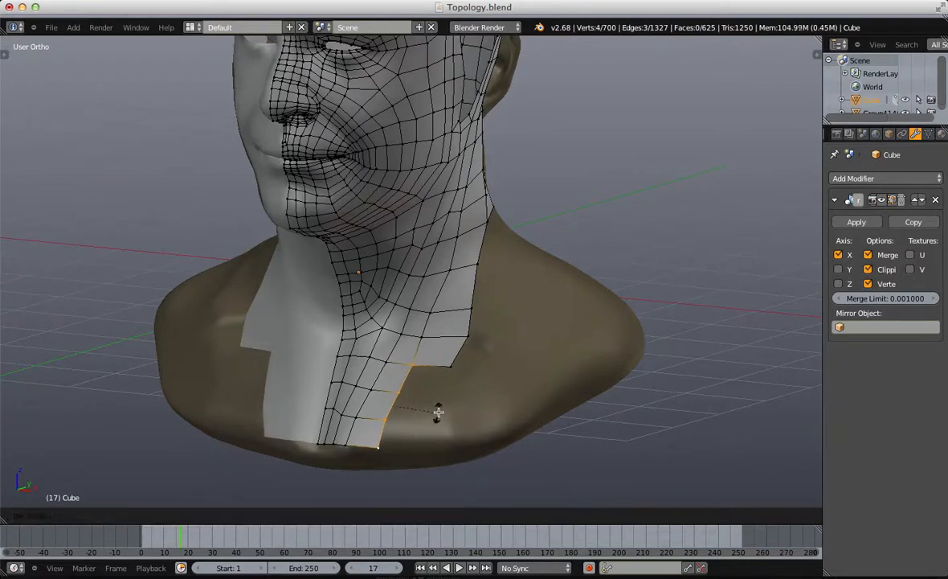
pyautogui.click(438, 409)
pyautogui.press('a')
pyautogui.press('a')
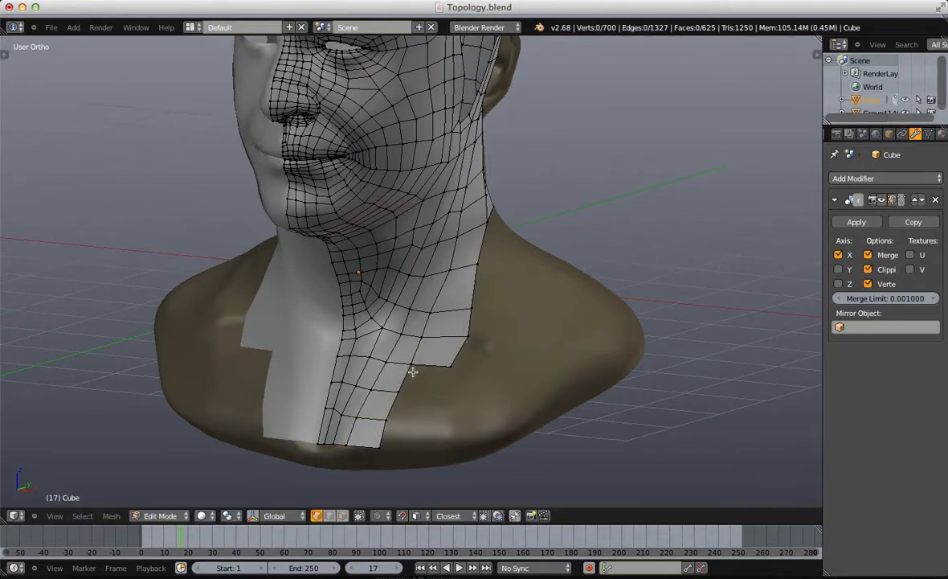
# Step: Fill three more quads down to the base of the bust and move the strip's lower outer corner vertices
pyautogui.press('g')
pyautogui.click(440, 429)
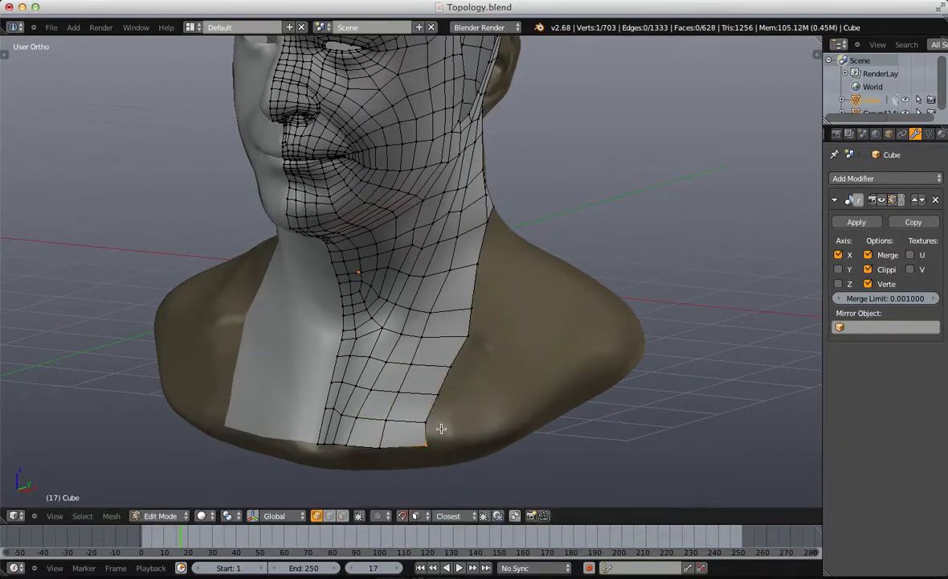
pyautogui.click(466, 449)
pyautogui.press('g')
pyautogui.click(470, 428)
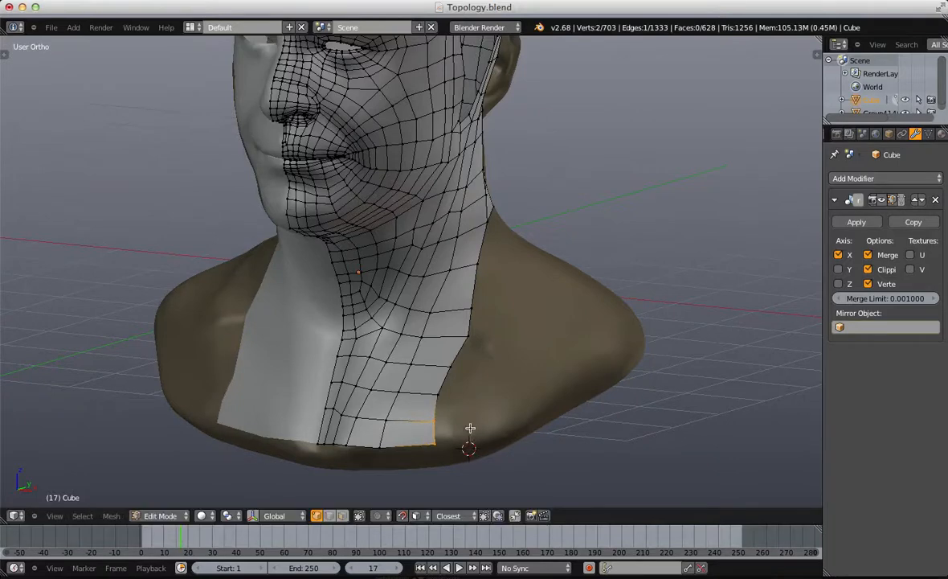
# Step: Check the front neck in Object Mode, and in Edit Mode reposition a boundary vertex on the neck's side
pyautogui.press('Tab')
pyautogui.scroll(-6, 471, 427)
pyautogui.moveTo(475, 424); pyautogui.dragTo(405, 406, button='middle')
pyautogui.press('Tab')
pyautogui.scroll(7, 482, 326)
pyautogui.moveTo(554, 252); pyautogui.dragTo(437, 300, button='middle')
pyautogui.rightClick(358, 319)
pyautogui.press('g')
pyautogui.click(368, 315)
pyautogui.moveTo(376, 264); pyautogui.dragTo(382, 270, button='middle')
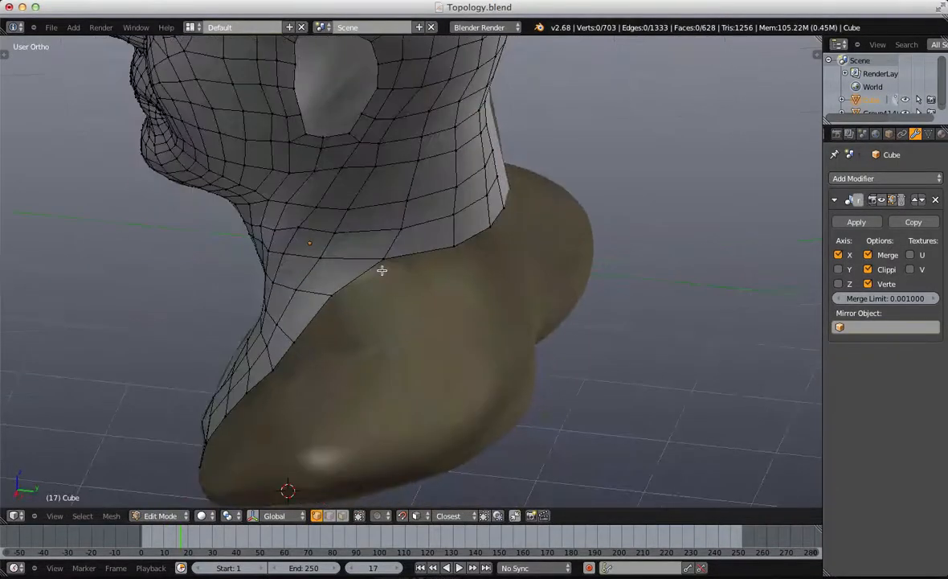
# Step: Try extruding a boundary edge at the back side of the neck down onto the shoulder as a new quad
pyautogui.keyDown('shift'); pyautogui.rightClick(450, 247); pyautogui.keyUp('shift')
pyautogui.press('e')
pyautogui.click(438, 311)
pyautogui.press('a')
pyautogui.moveTo(288, 340); pyautogui.dragTo(393, 314, button='middle')
pyautogui.moveTo(492, 295); pyautogui.dragTo(434, 254, button='middle')
pyautogui.rightClick(452, 290)
pyautogui.keyDown('shift'); pyautogui.rightClick(404, 291); pyautogui.keyUp('shift')
pyautogui.press('w')
pyautogui.click(398, 275)
pyautogui.click(402, 276)
pyautogui.press('a')
# Step: Try a loop cut through the lowest row of neck faces, undo it and remove the extruded shoulder face
pyautogui.hotkey('ctrl', 'r')
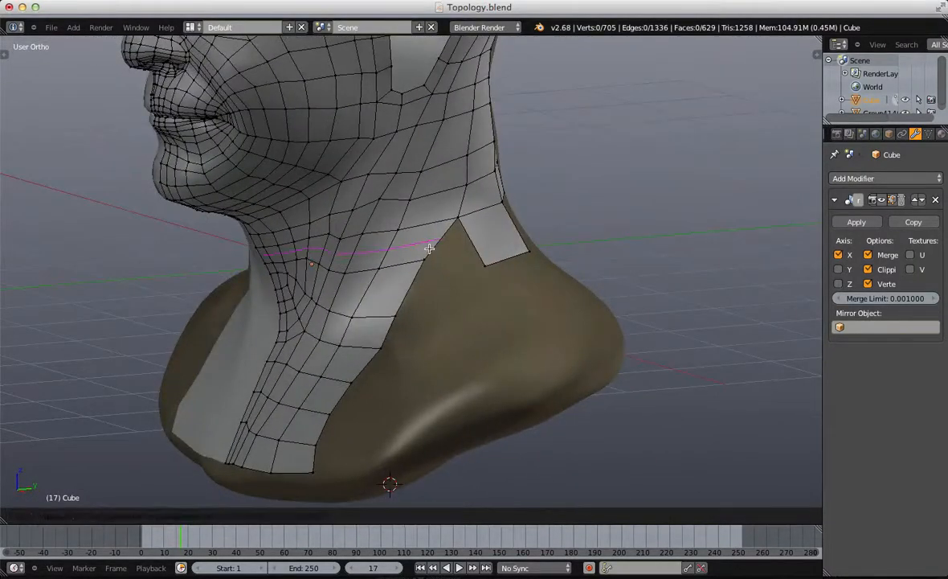
pyautogui.press('Escape')
pyautogui.hotkey('ctrl', 'r')
pyautogui.doubleClick(435, 246)
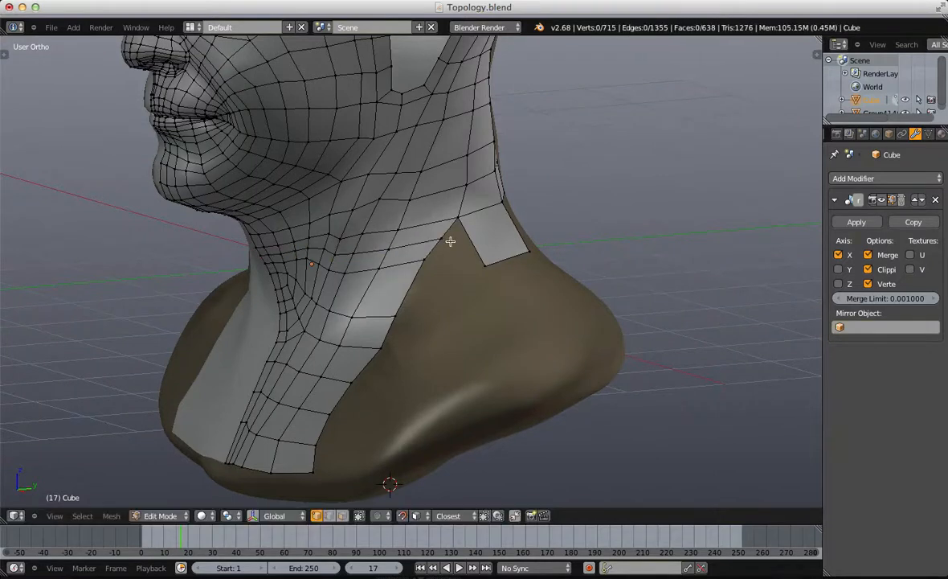
pyautogui.rightClick(440, 240)
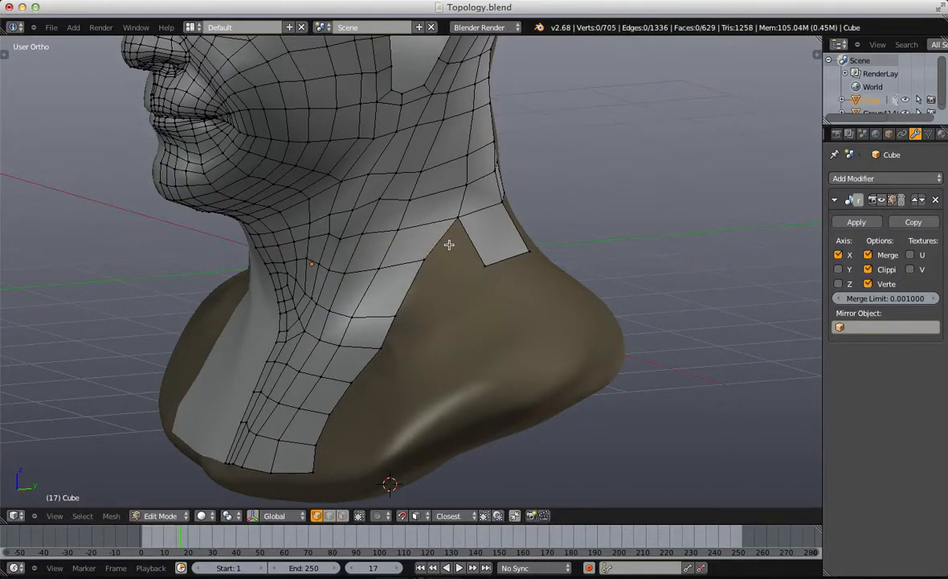
pyautogui.press('x')
pyautogui.click(448, 228)
# Step: Extrude two neighbouring boundary vertices on the neck's side down onto the shoulder and fill a quad between them
pyautogui.press('e')
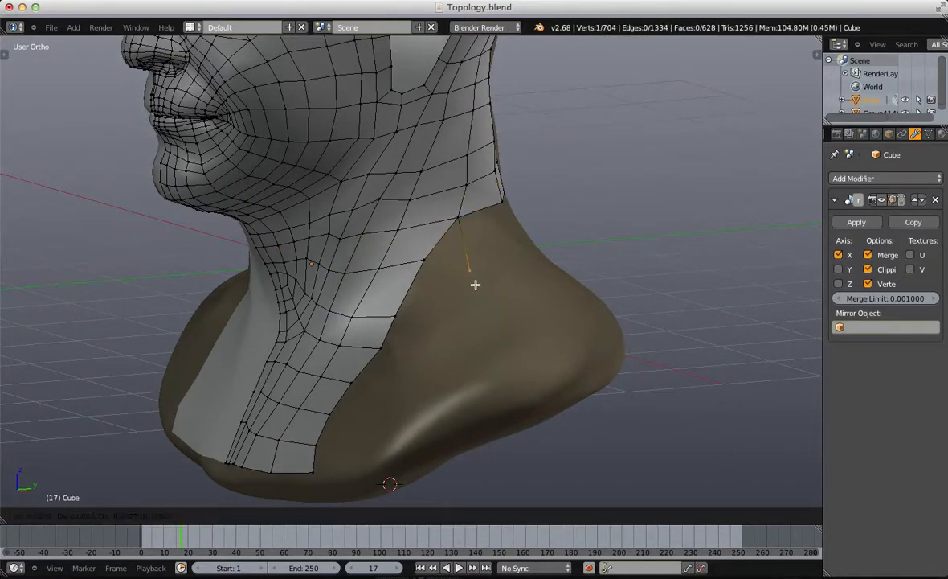
pyautogui.click(472, 282)
pyautogui.rightClick(424, 259)
pyautogui.press('e')
pyautogui.click(432, 294)
pyautogui.keyDown('shift'); pyautogui.rightClick(470, 270); pyautogui.keyUp('shift')
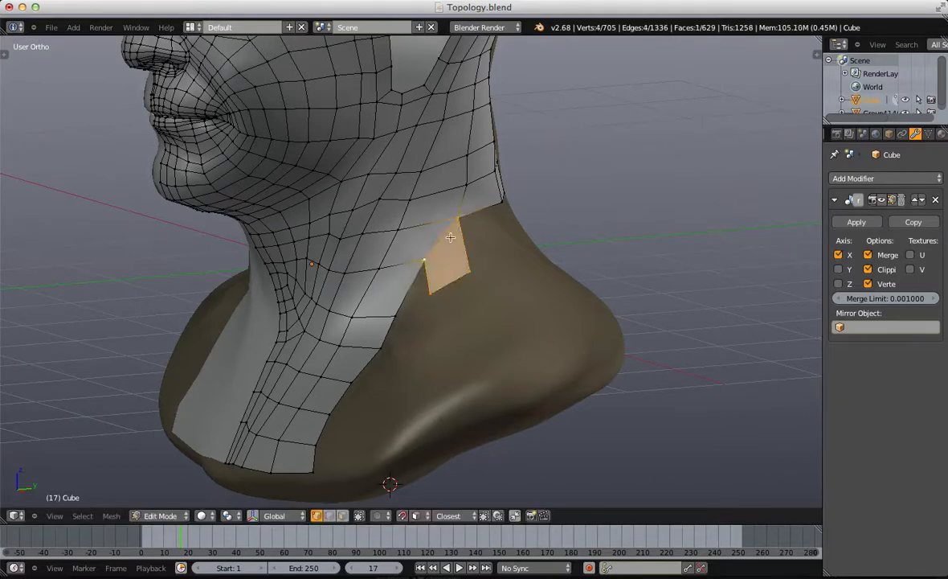
pyautogui.moveTo(450, 237); pyautogui.dragTo(450, 239, button='right')
pyautogui.click(451, 228)
pyautogui.press('a')
# Step: Check the new shoulder quad in Object Mode, and in Edit Mode fill a second quad beside it
pyautogui.scroll(-3, 414, 307)
pyautogui.press('Tab')
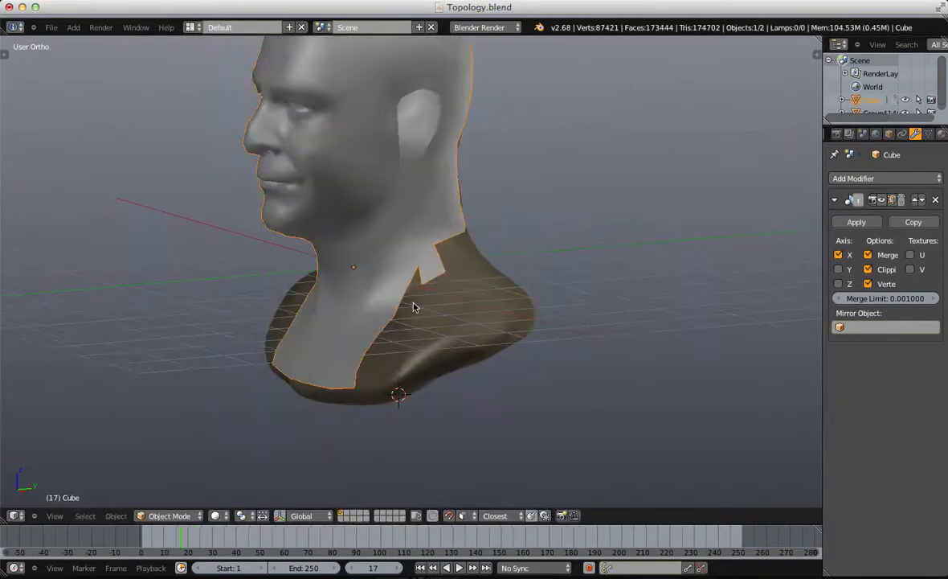
pyautogui.press('Tab')
pyautogui.scroll(4, 416, 306)
pyautogui.press('a')
pyautogui.moveTo(427, 303); pyautogui.dragTo(453, 298, button='middle')
pyautogui.scroll(-2, 493, 267)
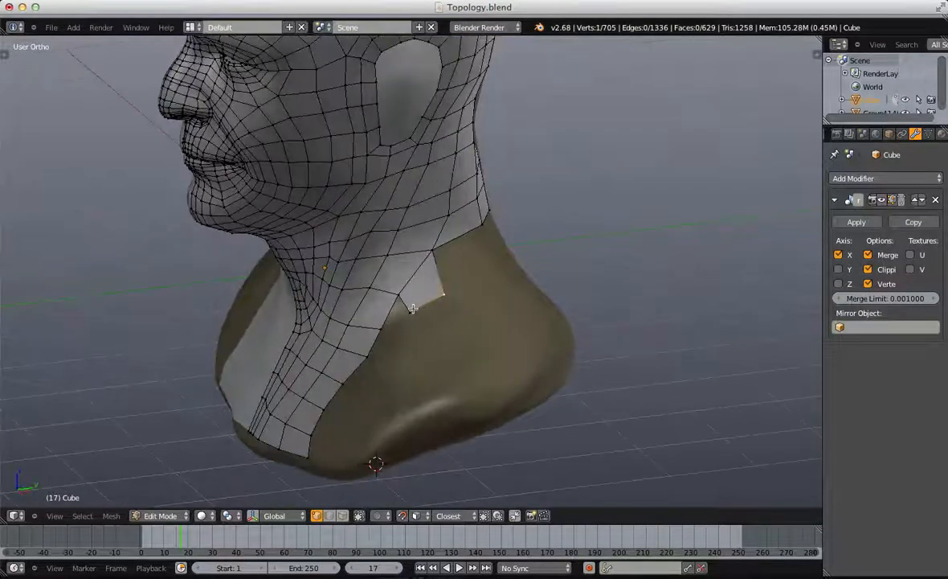
pyautogui.keyDown('shift'); pyautogui.rightClick(429, 314); pyautogui.keyUp('shift')
pyautogui.moveTo(393, 329); pyautogui.dragTo(454, 316, button='middle')
pyautogui.press('a')
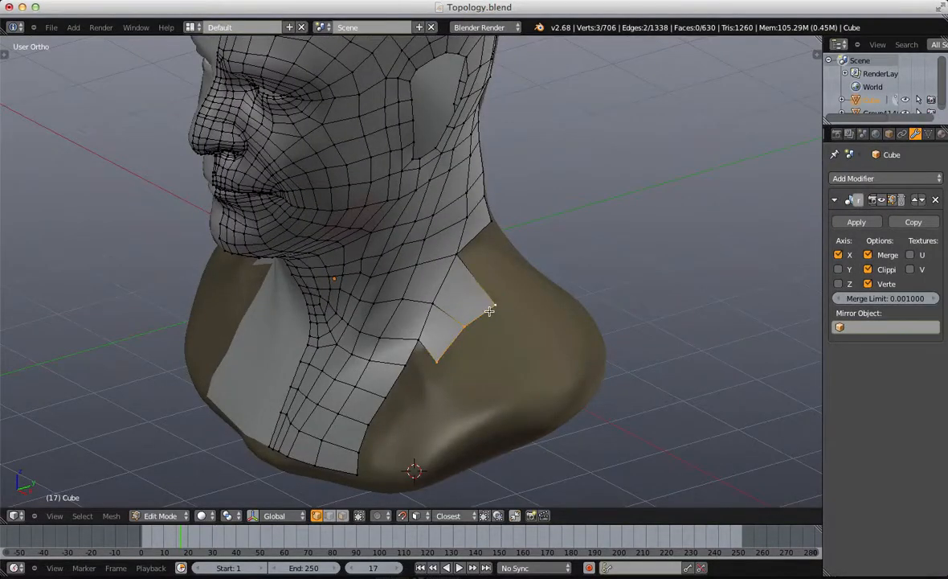
# Step: Extrude the outer edge of the two quads across the shoulder and fill the adjoining faces toward the chest
pyautogui.press('e')
pyautogui.click(553, 374)
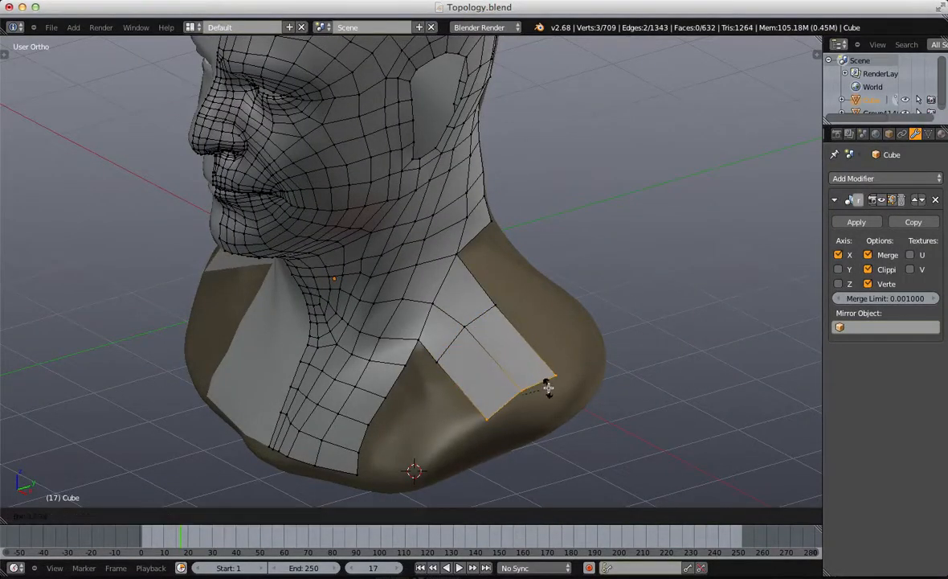
pyautogui.press('a')
pyautogui.rightClick(443, 362)
pyautogui.press('f')
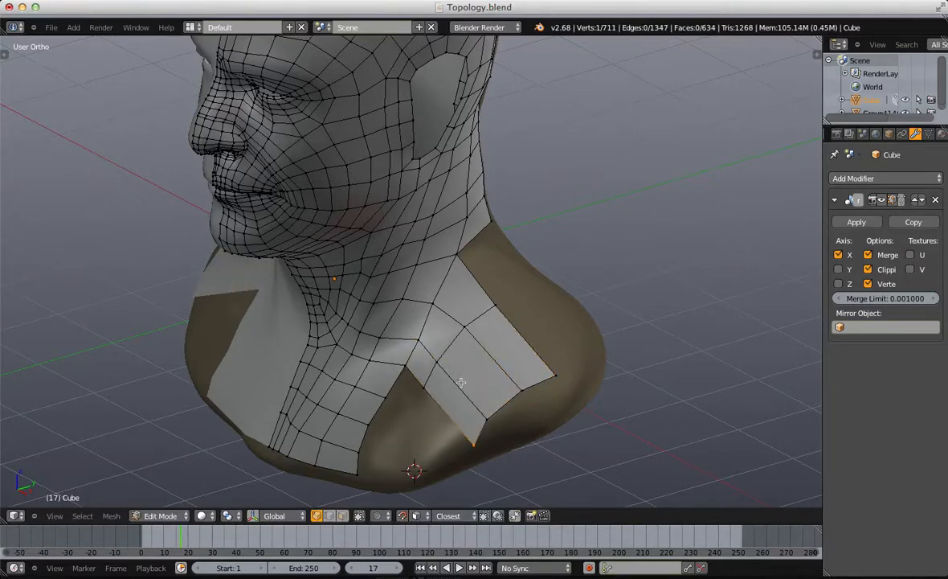
pyautogui.press('g')
pyautogui.click(453, 402)
# Step: Fill additional quads between the shoulder strip and the front neck strip, and pull the outermost corner vertex inward
pyautogui.press('a')
pyautogui.keyDown('shift'); pyautogui.moveTo(414, 402); pyautogui.dragTo(485, 302, button='middle'); pyautogui.keyUp('shift')
pyautogui.press('f')
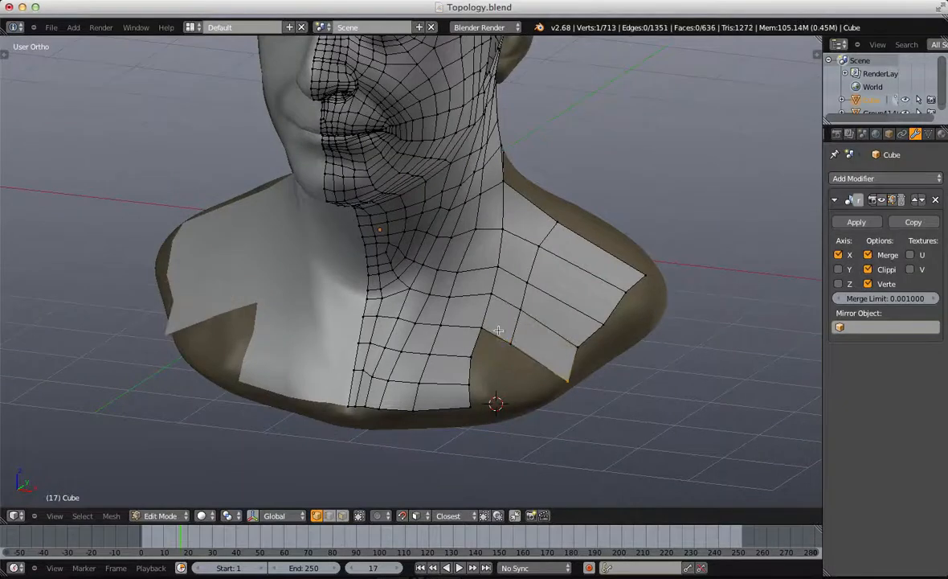
pyautogui.press('f')
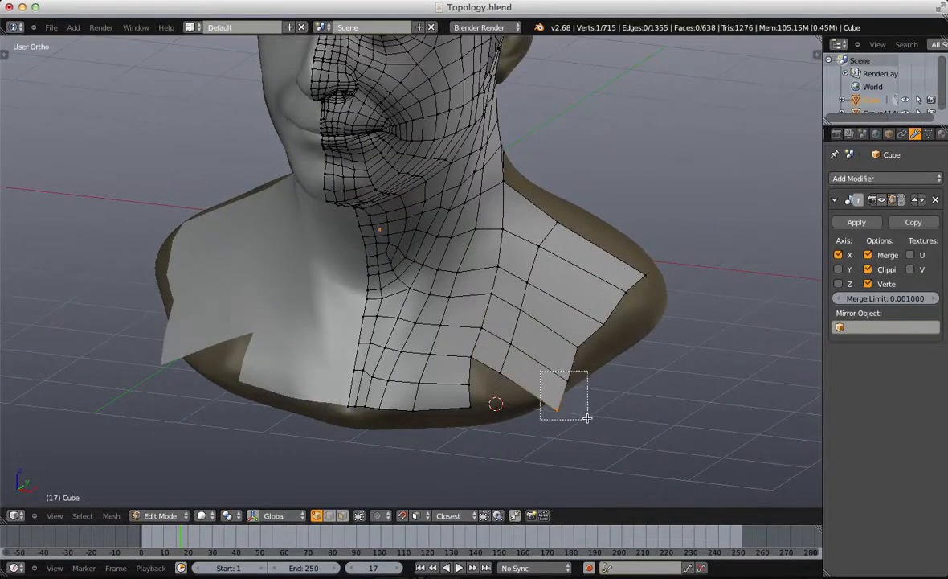
pyautogui.moveTo(587, 418); pyautogui.dragTo(588, 419)
pyautogui.press('g')
pyautogui.click(582, 395)
# Step: Move and rotate the outer boundary vertices of the shoulder strip to even out its edge
pyautogui.rightClick(582, 347)
pyautogui.press('g')
pyautogui.click(582, 347)
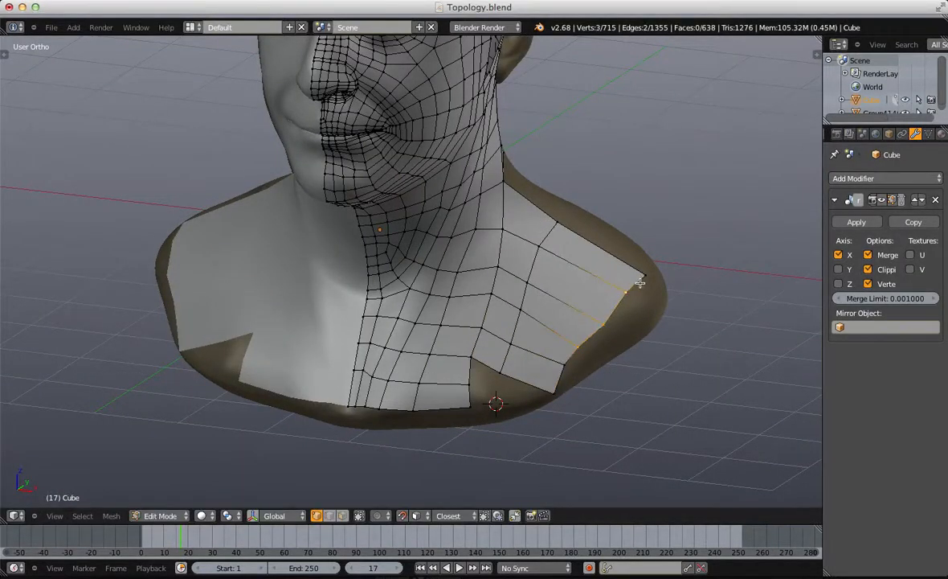
pyautogui.keyDown('shift'); pyautogui.rightClick(643, 276); pyautogui.keyUp('shift')
pyautogui.press('g')
pyautogui.click(635, 267)
pyautogui.press('r')
pyautogui.click(641, 299)
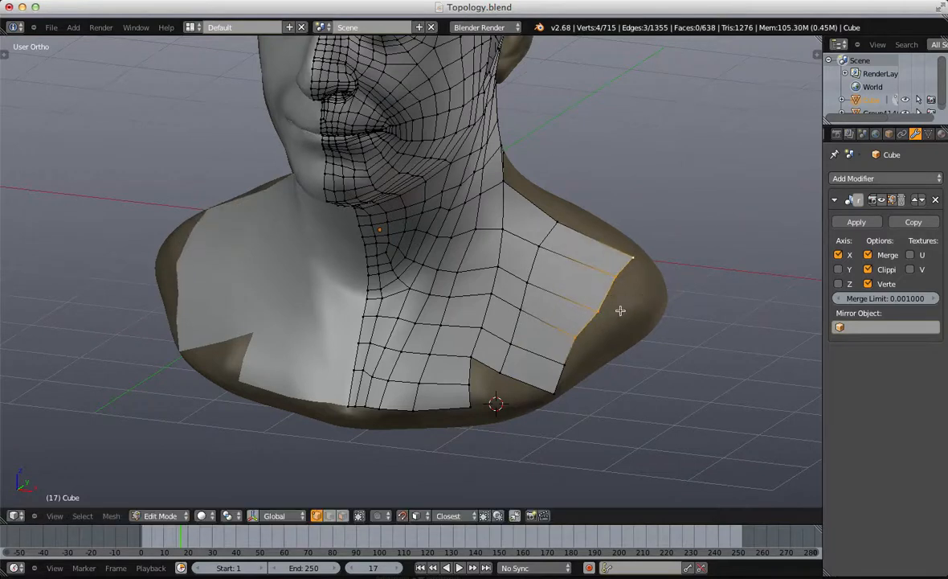
# Step: Shift the chest strip's lower corner inward, close the gap at the chest's base with quads and adjust the new corners
pyautogui.press('g')
pyautogui.click(447, 381)
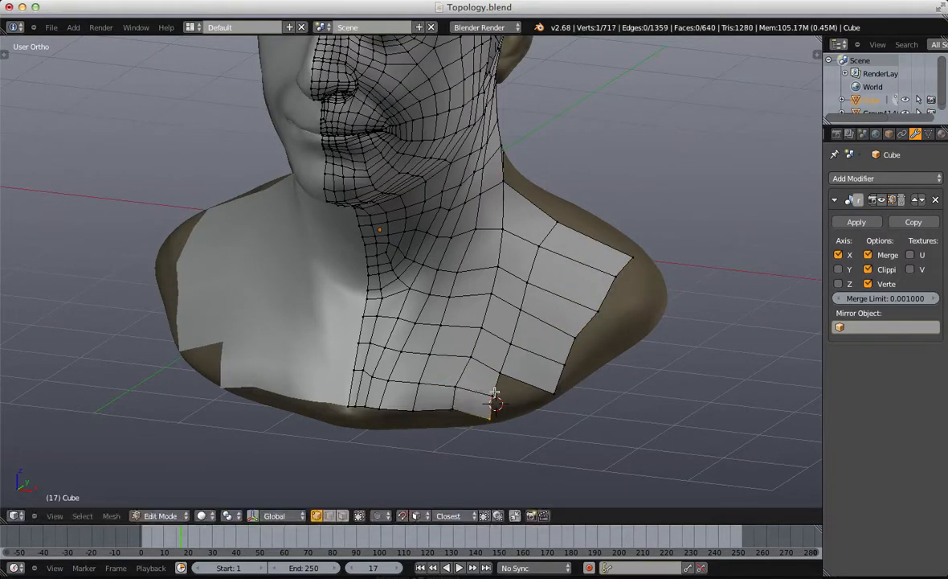
pyautogui.press('f')
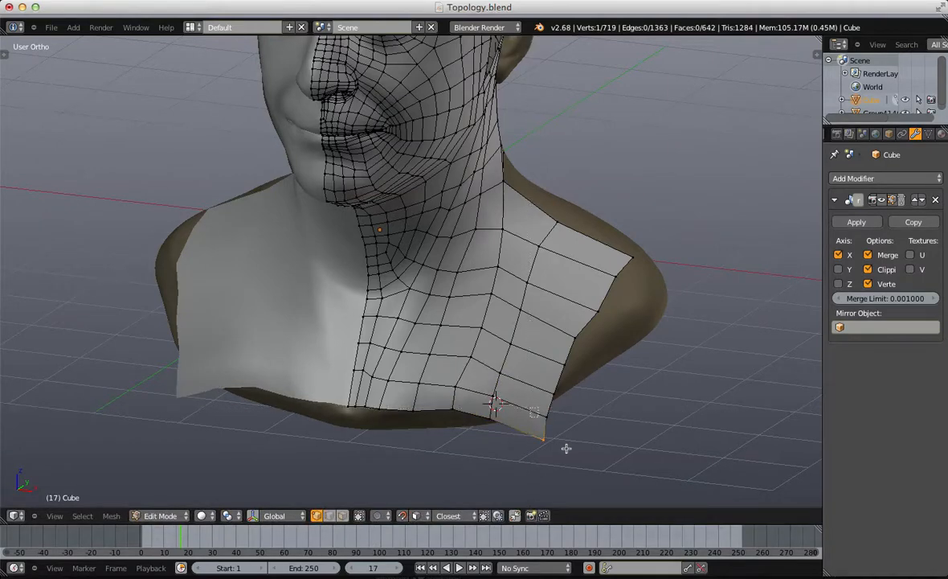
pyautogui.press('g')
pyautogui.click(558, 428)
pyautogui.rightClick(556, 423)
pyautogui.press('g')
pyautogui.click(555, 407)
# Step: Reposition the outer boundary vertices from the chest up to the shoulder for a smoother edge
pyautogui.moveTo(555, 407); pyautogui.dragTo(533, 381, button='middle')
pyautogui.rightClick(533, 376)
pyautogui.press('g')
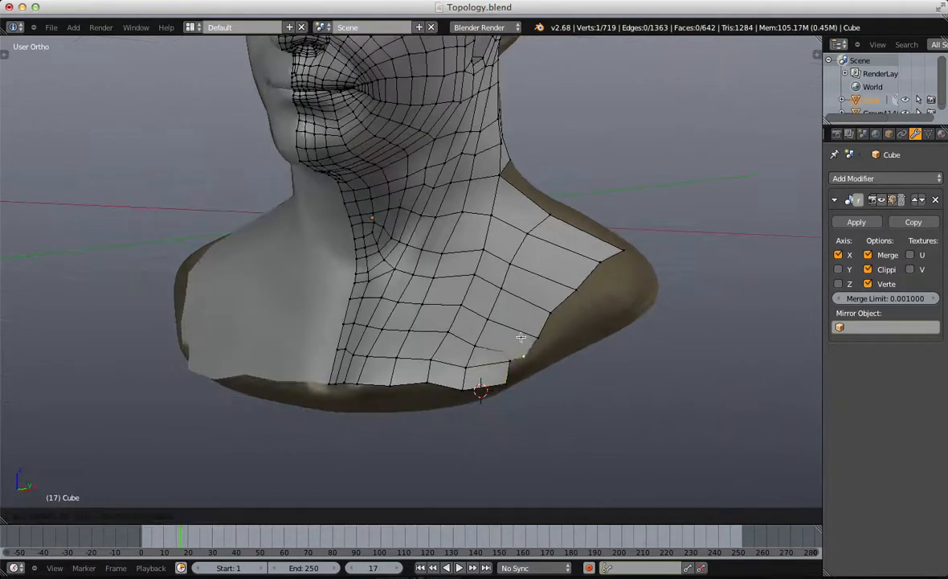
pyautogui.click(526, 315)
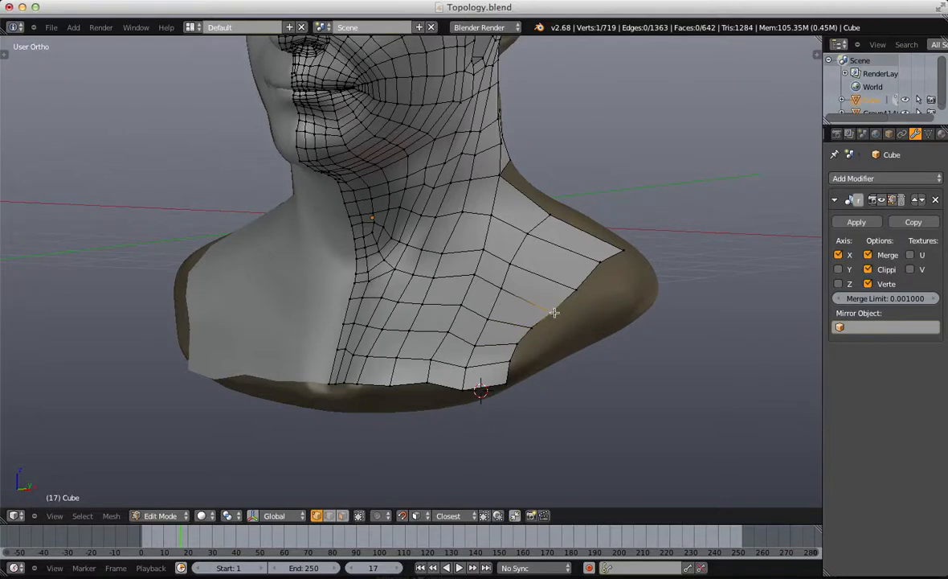
pyautogui.rightClick(574, 292)
pyautogui.press('g')
pyautogui.click(582, 277)
# Step: Inspect the new chest and shoulder faces in Edit Mode and Object Mode from several angles
pyautogui.press('a')
pyautogui.scroll(-4, 582, 277)
pyautogui.moveTo(581, 278); pyautogui.dragTo(510, 316, button='middle')
pyautogui.scroll(4, 450, 318)
pyautogui.press('a')
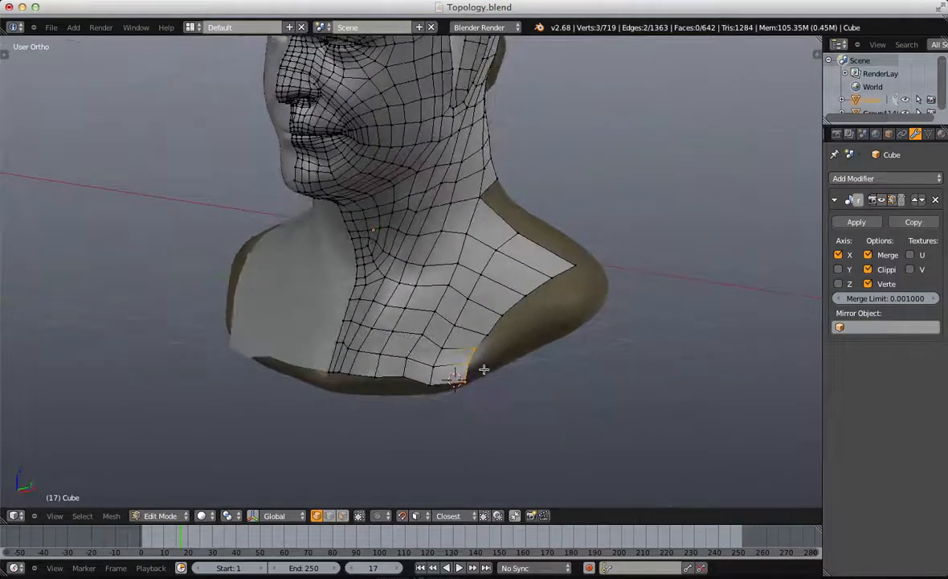
pyautogui.press('Tab')
pyautogui.scroll(-5, 483, 369)
pyautogui.moveTo(484, 369); pyautogui.dragTo(419, 343, button='middle')
pyautogui.press('Tab')
pyautogui.scroll(7, 419, 343)
# Step: Insert an edge loop through the shoulder faces from the chest's base to the shoulder top and reposition it
pyautogui.moveTo(504, 234); pyautogui.dragTo(481, 280, button='middle')
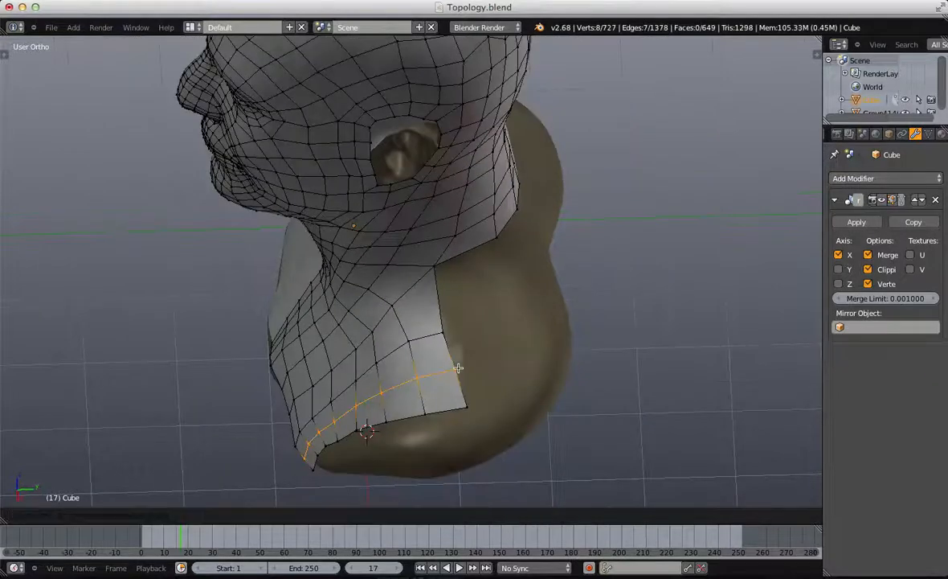
pyautogui.moveTo(368, 423); pyautogui.dragTo(514, 334, button='middle')
pyautogui.press('g')
pyautogui.click(520, 327)
pyautogui.press('a')
pyautogui.keyDown('alt'); pyautogui.rightClick(512, 315); pyautogui.keyUp('alt')
pyautogui.press('g')
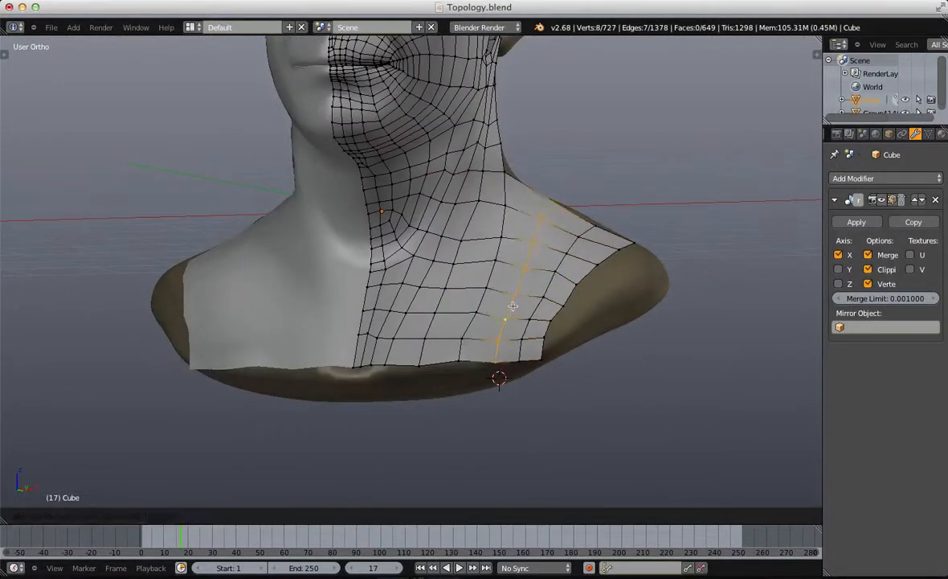
pyautogui.click(512, 305)
# Step: Reposition the vertices at the upper end of the new edge loop where the neck meets the shoulder
pyautogui.scroll(-2, 552, 301)
pyautogui.moveTo(552, 300); pyautogui.dragTo(508, 350, button='middle')
pyautogui.rightClick(469, 281)
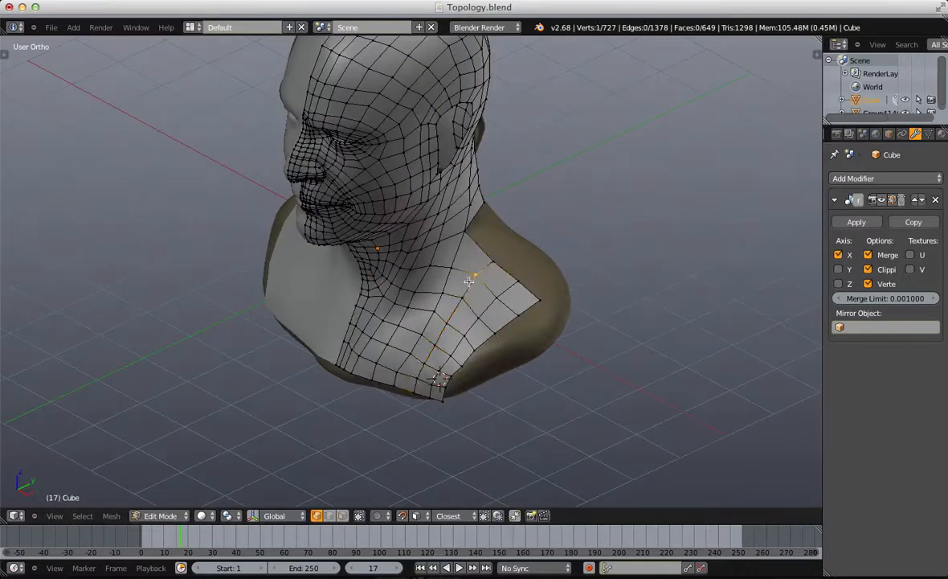
pyautogui.press('g')
pyautogui.click(473, 301)
pyautogui.rightClick(489, 263)
pyautogui.press('a')
pyautogui.moveTo(561, 256); pyautogui.dragTo(501, 272, button='middle')
pyautogui.scroll(2, 502, 273)
pyautogui.press('g')
pyautogui.click(440, 287)
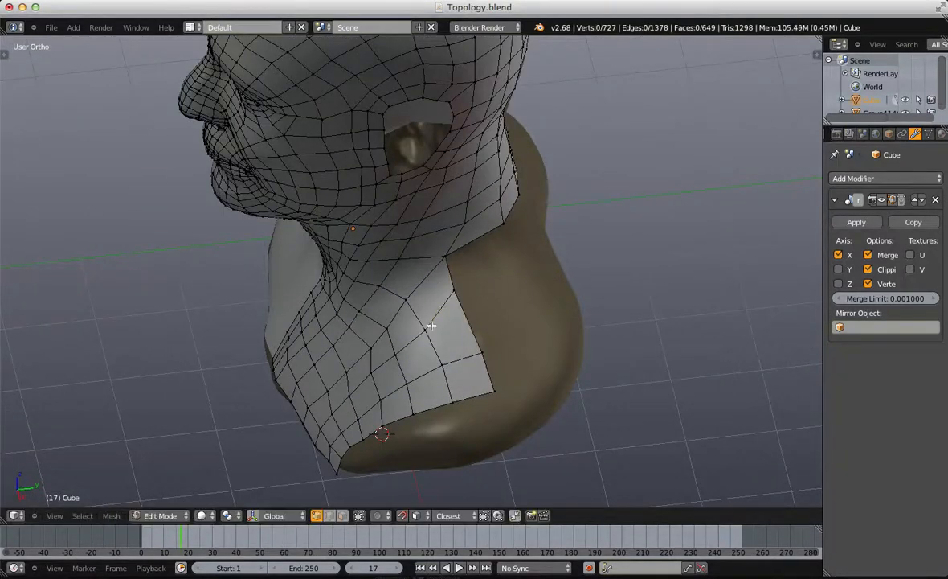
# Step: Reposition the inner and boundary vertices of the shoulder faces to even out their spacing
pyautogui.rightClick(429, 327)
pyautogui.press('g')
pyautogui.click(427, 320)
pyautogui.rightClick(481, 340)
pyautogui.press('a')
pyautogui.moveTo(465, 317)
pyautogui.mouseDown(button='middle')
pyautogui.moveTo(523, 300)
pyautogui.moveTo(466, 307)
pyautogui.mouseUp(button='middle')
pyautogui.rightClick(477, 334)
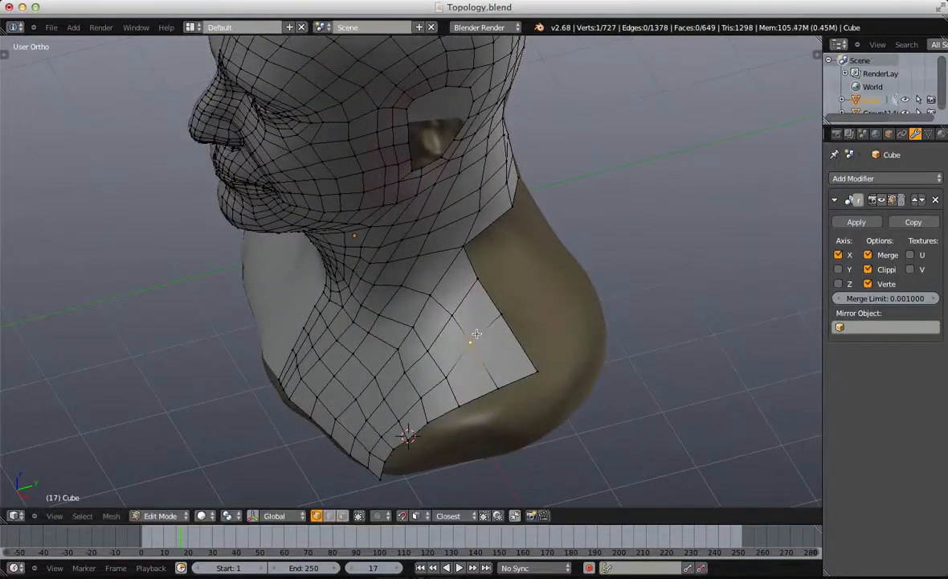
pyautogui.press('g')
pyautogui.click(526, 340)
pyautogui.rightClick(499, 385)
pyautogui.press('g')
pyautogui.click(492, 361)
pyautogui.press('a')
# Step: Fill new quads between the shoulder top and the back of the neck, and move the new corner vertex
pyautogui.moveTo(534, 349); pyautogui.dragTo(396, 314, button='middle')
pyautogui.press('f')
pyautogui.moveTo(436, 257); pyautogui.dragTo(364, 294, button='middle')
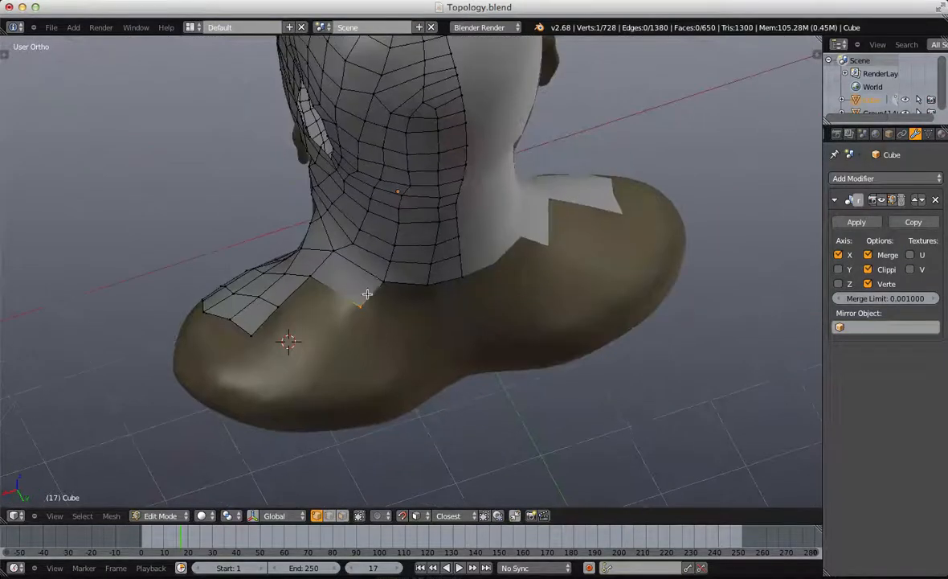
pyautogui.press('f')
pyautogui.rightClick(423, 278)
pyautogui.press('f')
pyautogui.moveTo(422, 314); pyautogui.dragTo(428, 289, button='middle')
pyautogui.press('g')
pyautogui.click(482, 288)
pyautogui.press('a')
# Step: Delete the two faces at the side of the neck base behind the shoulder top
pyautogui.moveTo(338, 291); pyautogui.dragTo(450, 256, button='middle')
pyautogui.press('a')
pyautogui.press('a')
pyautogui.press('3')
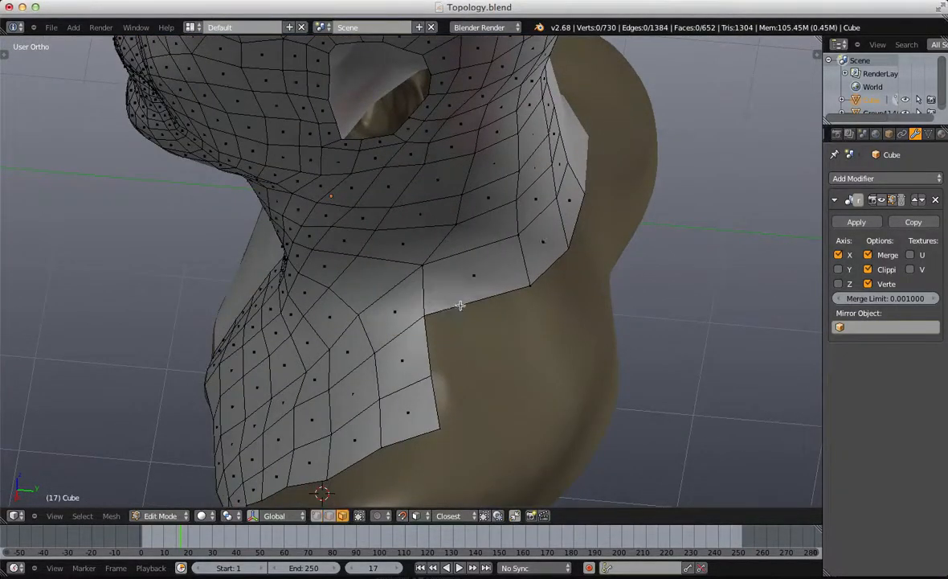
pyautogui.rightClick(477, 251)
pyautogui.keyDown('shift'); pyautogui.rightClick(470, 270); pyautogui.keyUp('shift')
pyautogui.press('x')
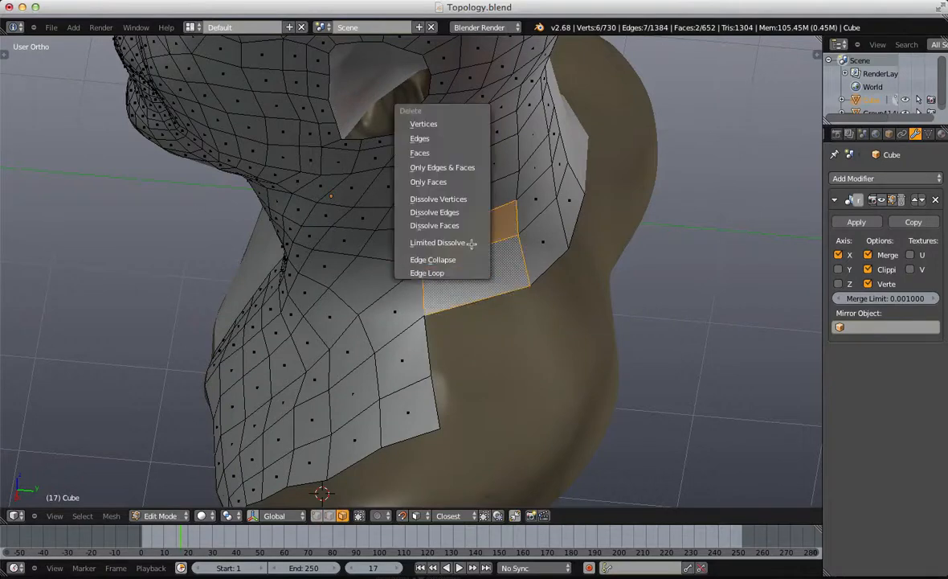
pyautogui.click(467, 153)
# Step: Return to vertex selection, fill a new quad beside the shoulder top, and adjust its outer vertex
pyautogui.hotkey('ctrl', 'Tab')
pyautogui.click(477, 223)
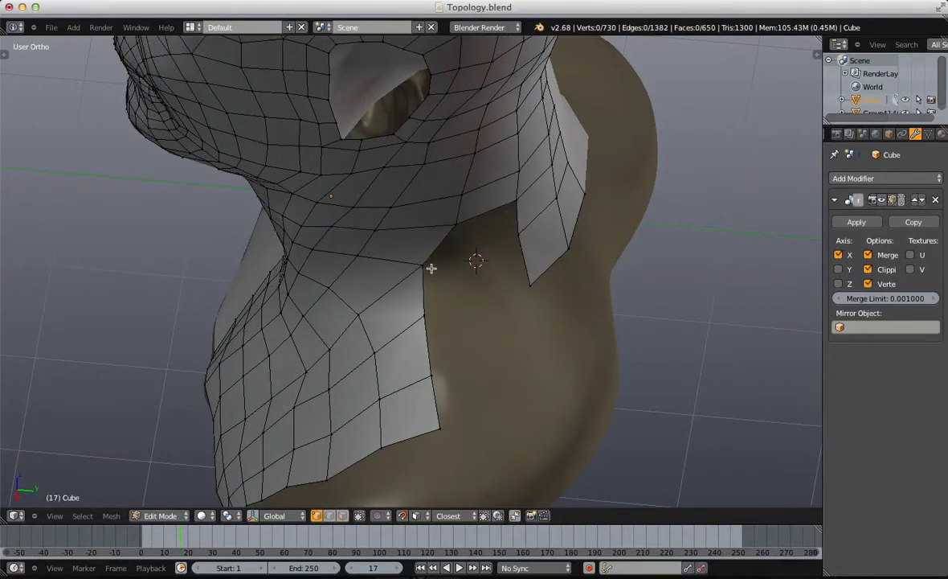
pyautogui.press('g')
pyautogui.click(478, 275)
pyautogui.press('g')
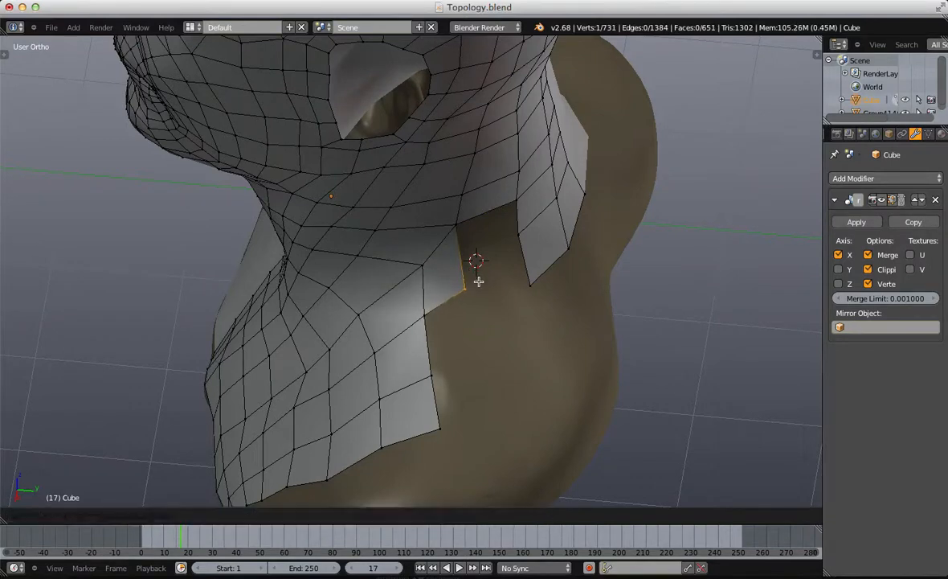
pyautogui.rightClick(483, 292)
pyautogui.press('a')
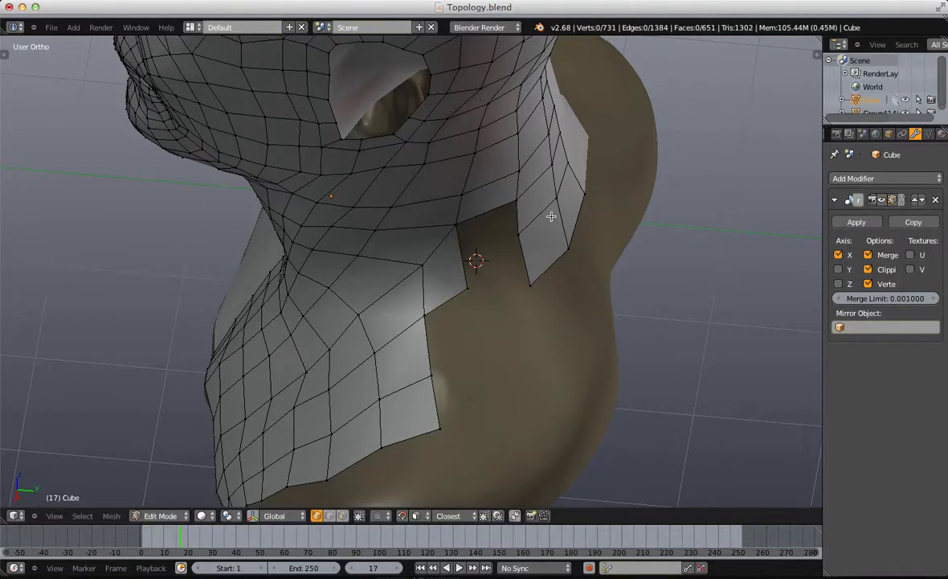
# Step: Delete the short edge loop running through the lowest faces at the back of the neck
pyautogui.press('x')
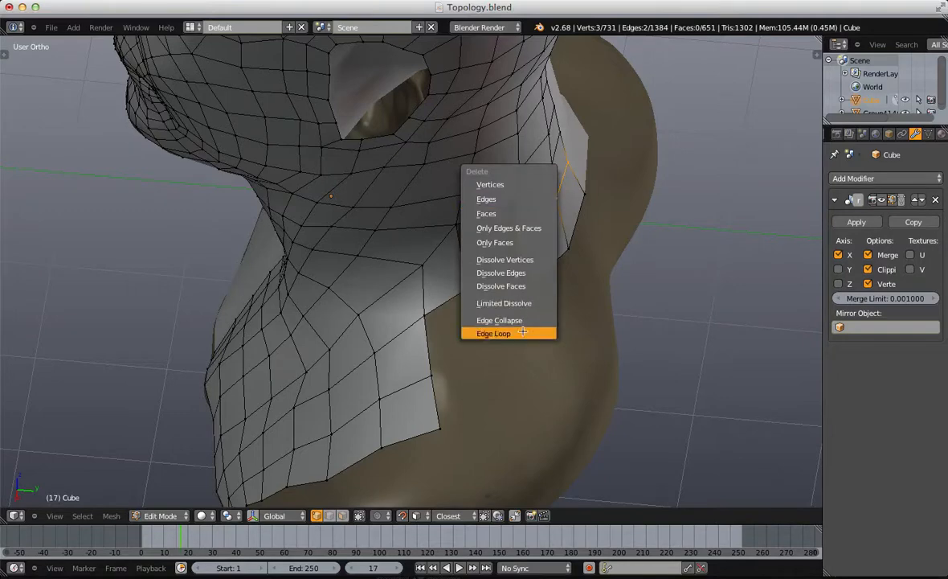
pyautogui.click(523, 332)
pyautogui.moveTo(561, 258); pyautogui.dragTo(474, 226, button='middle')
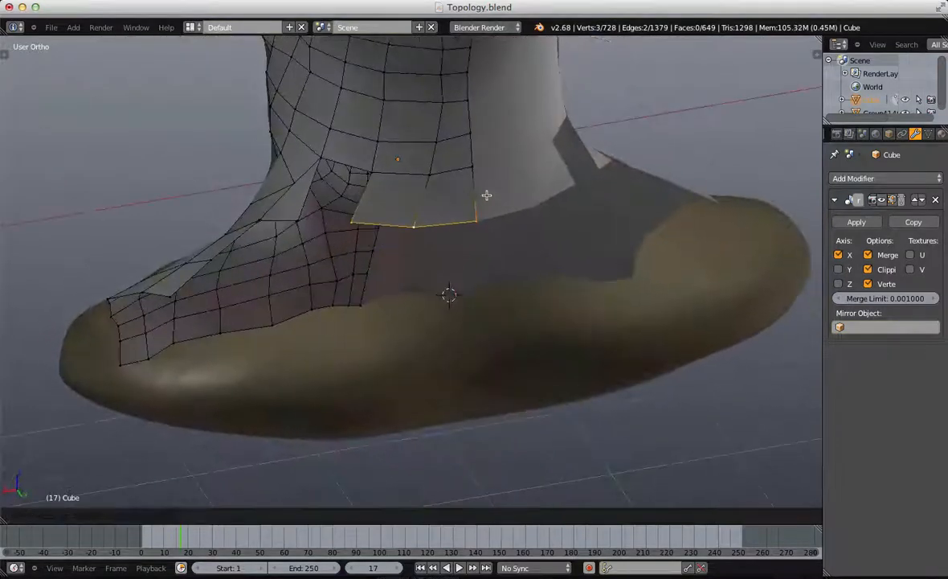
pyautogui.click(498, 193)
pyautogui.press('a')
# Step: Fill quads below the neck's open edge, continuing the row behind the shoulder top
pyautogui.moveTo(498, 193); pyautogui.dragTo(370, 300, button='middle')
pyautogui.rightClick(438, 205)
pyautogui.press('f')
pyautogui.press('a')
# Step: Reposition two vertices at the base of the neck behind the shoulder
pyautogui.scroll(-3, 449, 227)
pyautogui.rightClick(440, 223)
pyautogui.press('g')
pyautogui.click(434, 222)
pyautogui.rightClick(472, 233)
pyautogui.press('g')
pyautogui.click(479, 218)
pyautogui.press('a')
# Step: Fill the row of quads across the back to the mirror line and shift two of its lower boundary vertices
pyautogui.press('f')
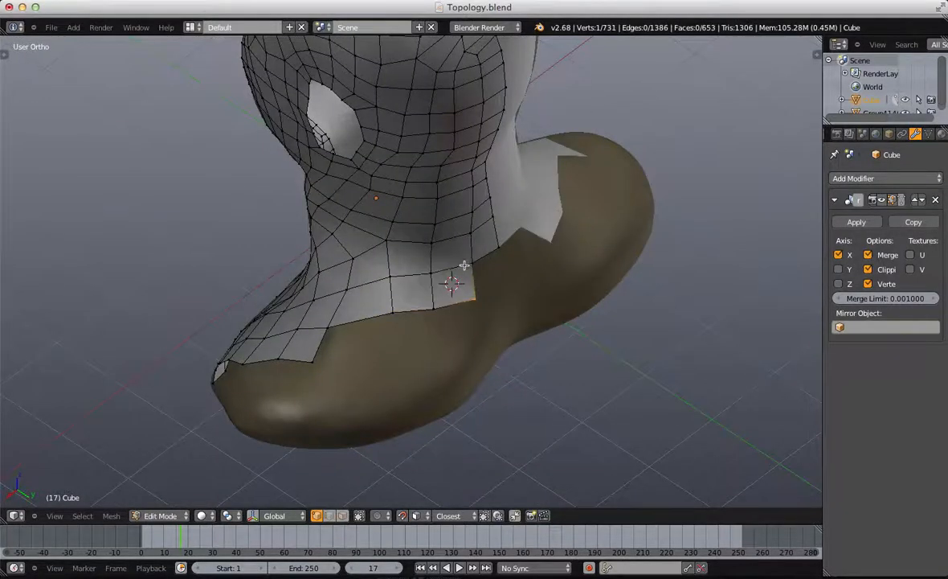
pyautogui.moveTo(485, 286); pyautogui.dragTo(479, 273, button='middle')
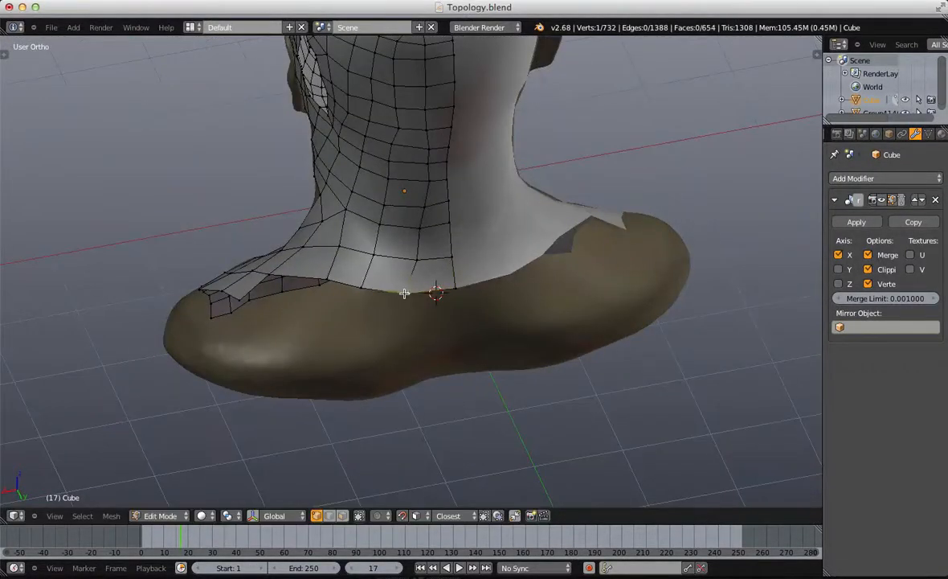
pyautogui.press('a')
pyautogui.moveTo(357, 304); pyautogui.dragTo(410, 312, button='middle')
pyautogui.press('b')
pyautogui.moveTo(348, 267); pyautogui.dragTo(454, 304)
pyautogui.press('g')
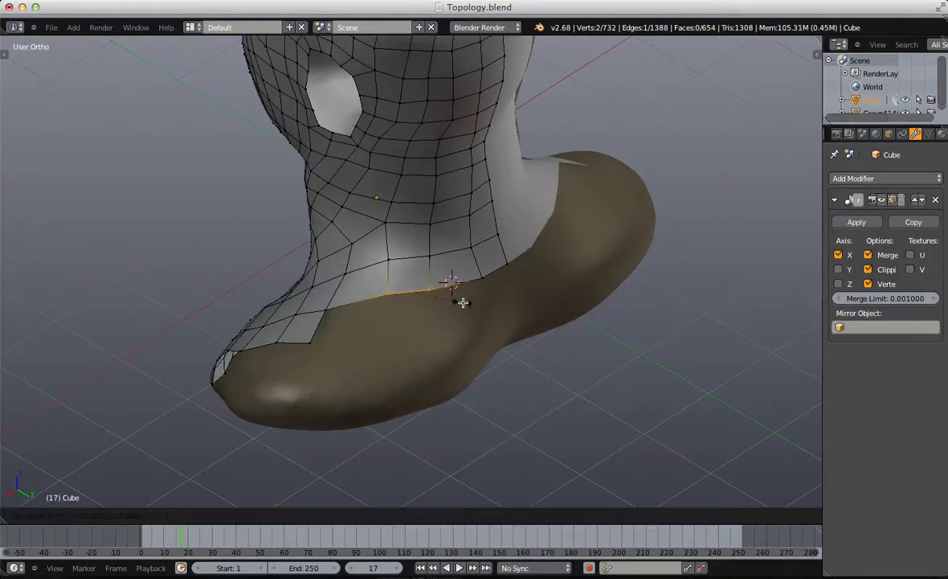
pyautogui.click(491, 292)
# Step: Fill the notch in the boundary behind the shoulder with a quad and reposition its corner vertex
pyautogui.rightClick(327, 310)
pyautogui.moveTo(331, 318); pyautogui.dragTo(558, 314, button='middle')
pyautogui.press('f')
pyautogui.rightClick(468, 376)
pyautogui.press('g')
pyautogui.click(476, 368)
pyautogui.press('a')
# Step: Check the bust in Object Mode and pull the protruding outer shoulder vertex inward to smooth the boundary
pyautogui.press('Tab')
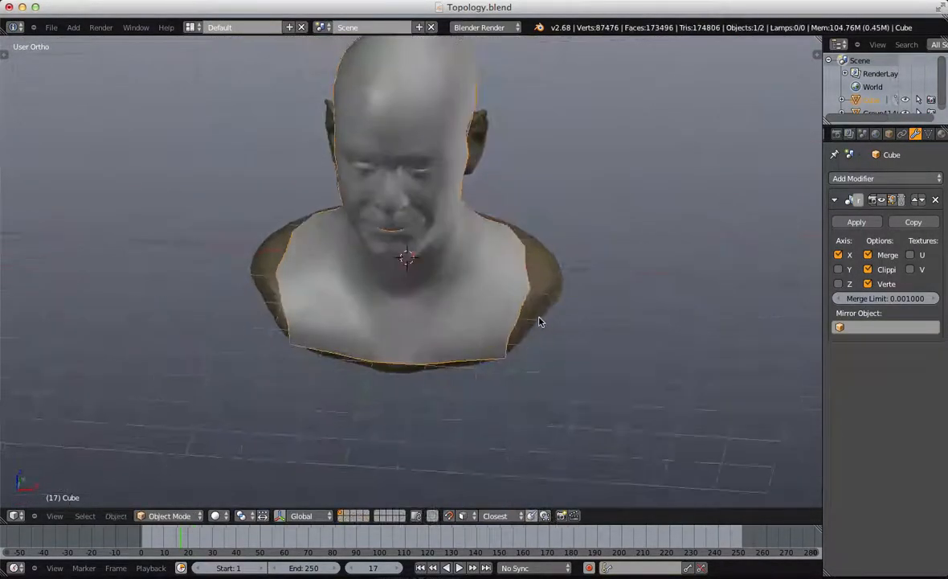
pyautogui.press('Tab')
pyautogui.scroll(2, 547, 313)
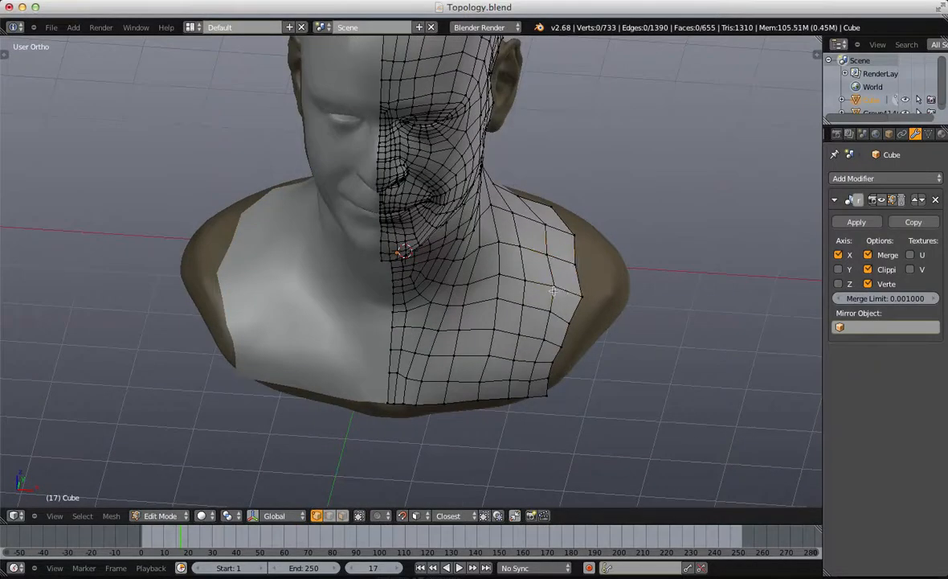
pyautogui.rightClick(567, 289)
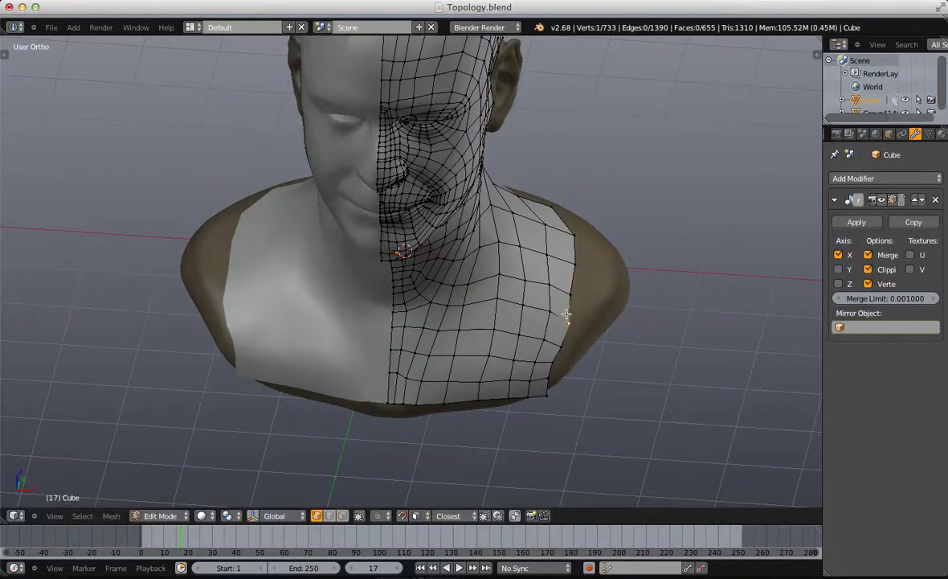
pyautogui.press('a')
pyautogui.moveTo(566, 315); pyautogui.dragTo(487, 306, button='middle')
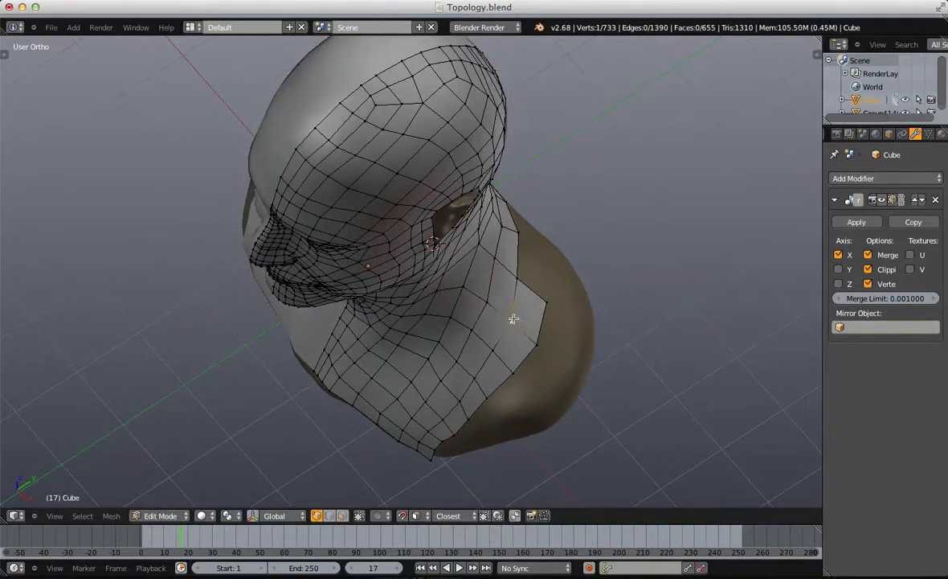
# Step: Fill another row of quads below the upper back from behind the shoulder to the mirror line
pyautogui.moveTo(514, 319); pyautogui.dragTo(328, 278, button='middle')
pyautogui.keyDown('ctrl'); pyautogui.click(322, 281); pyautogui.keyUp('ctrl')
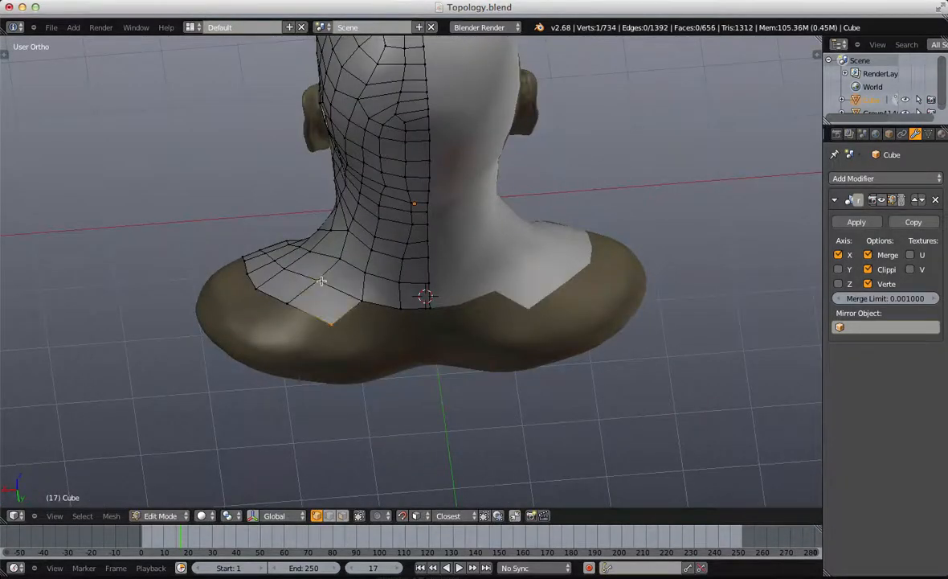
pyautogui.keyDown('ctrl'); pyautogui.click(397, 337); pyautogui.keyUp('ctrl')
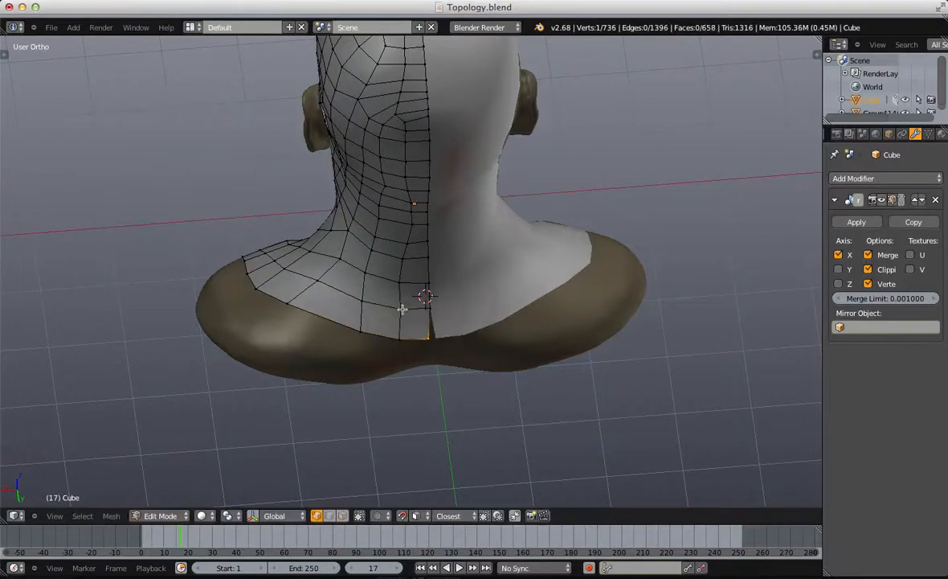
# Step: Reposition the vertices of the new back row, closing the gap at the mirror line
pyautogui.moveTo(403, 309); pyautogui.dragTo(404, 315, button='middle')
pyautogui.press('g')
pyautogui.click(396, 306)
pyautogui.press('a')
pyautogui.moveTo(350, 259); pyautogui.dragTo(378, 303)
pyautogui.moveTo(378, 303); pyautogui.dragTo(406, 331, button='middle')
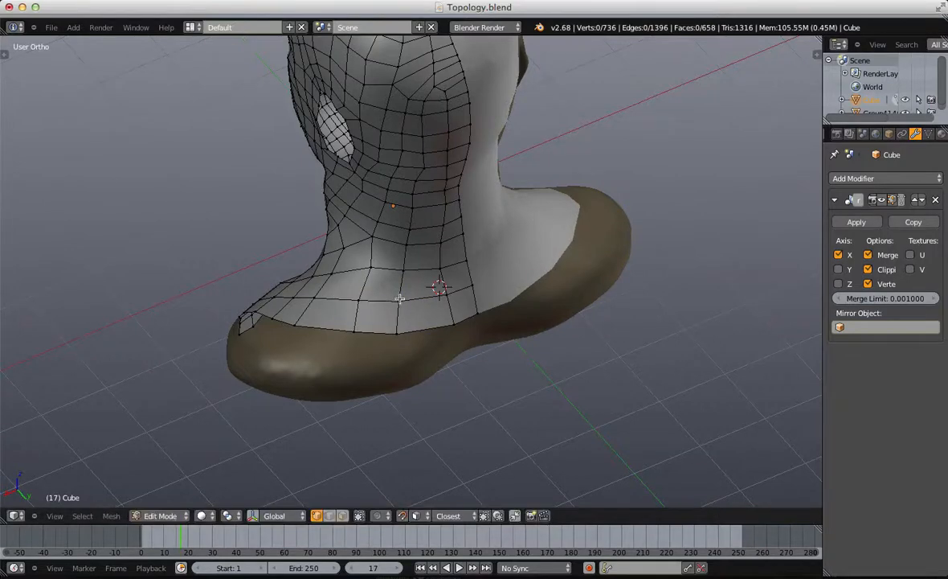
pyautogui.press('b')
pyautogui.moveTo(400, 298); pyautogui.dragTo(425, 350)
pyautogui.moveTo(426, 353)
pyautogui.mouseDown(button='middle')
pyautogui.moveTo(404, 351)
pyautogui.moveTo(426, 352)
pyautogui.mouseUp(button='middle')
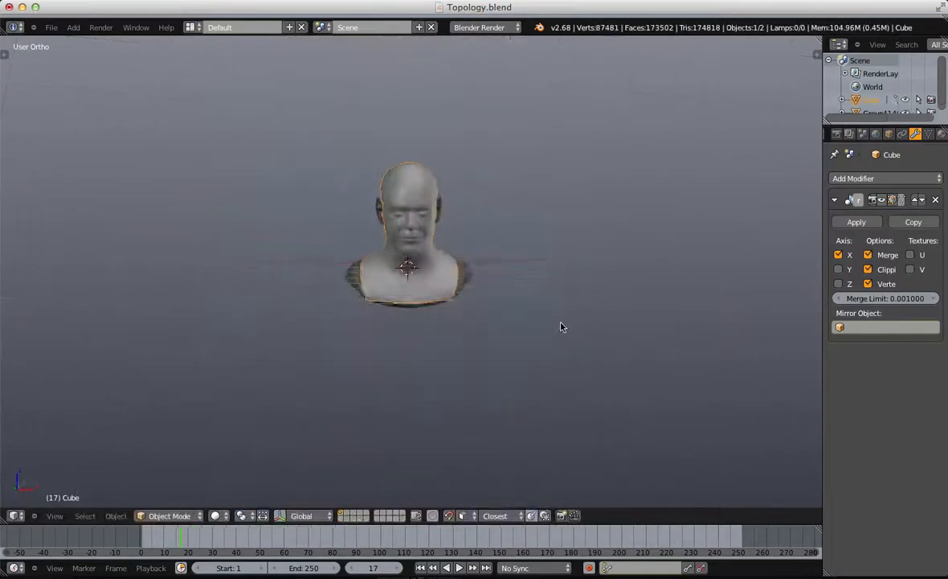
# Step: Hide the original sculpt in Object Mode to view the retopologized bust on its own
pyautogui.scroll(8, 491, 287)
pyautogui.rightClick(491, 286)
pyautogui.rightClick(491, 288)
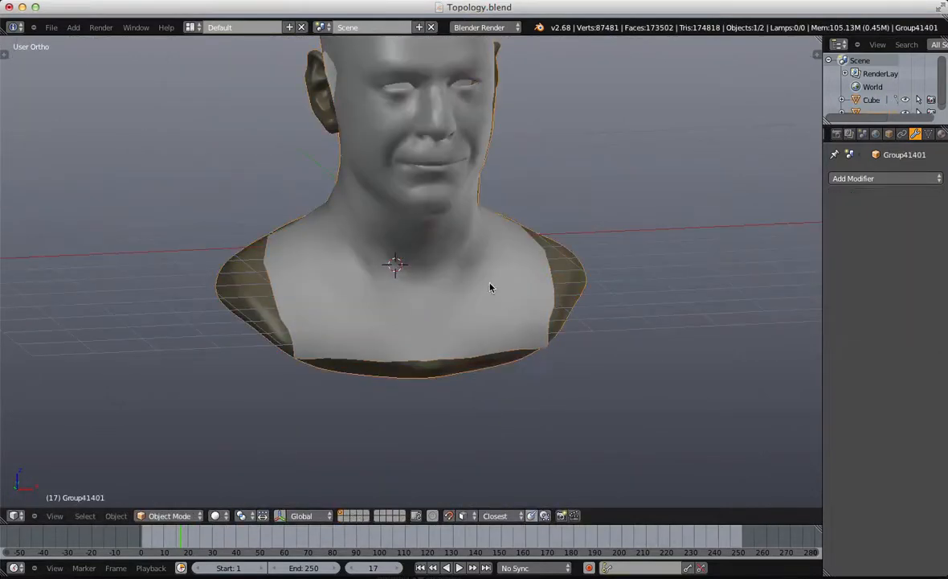
pyautogui.rightClick(491, 288)
pyautogui.scroll(-7, 528, 282)
pyautogui.scroll(-2, 526, 282)
pyautogui.moveTo(526, 282); pyautogui.dragTo(475, 269, button='middle')
pyautogui.scroll(7, 411, 275)
pyautogui.press('a')
pyautogui.moveTo(640, 200); pyautogui.dragTo(674, 210, button='middle')
pyautogui.scroll(-3, 482, 293)
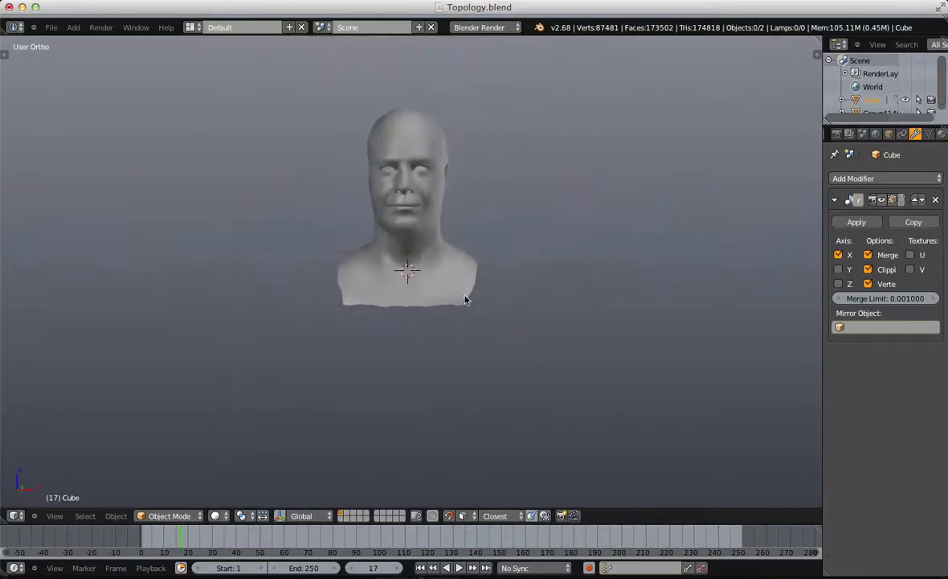
# Step: Examine the wireframe of the head, neck and shoulders in Edit Mode
pyautogui.moveTo(465, 298); pyautogui.dragTo(512, 300, button='middle')
pyautogui.scroll(4, 502, 277)
pyautogui.press('Tab')
pyautogui.moveTo(482, 224); pyautogui.dragTo(555, 201, button='middle')
pyautogui.scroll(6, 565, 195)
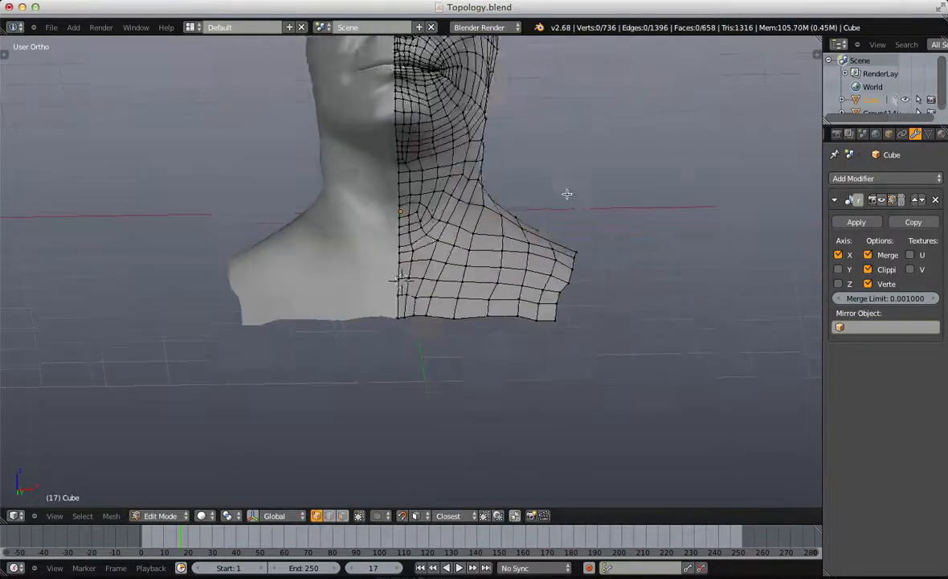
pyautogui.scroll(-8, 508, 197)
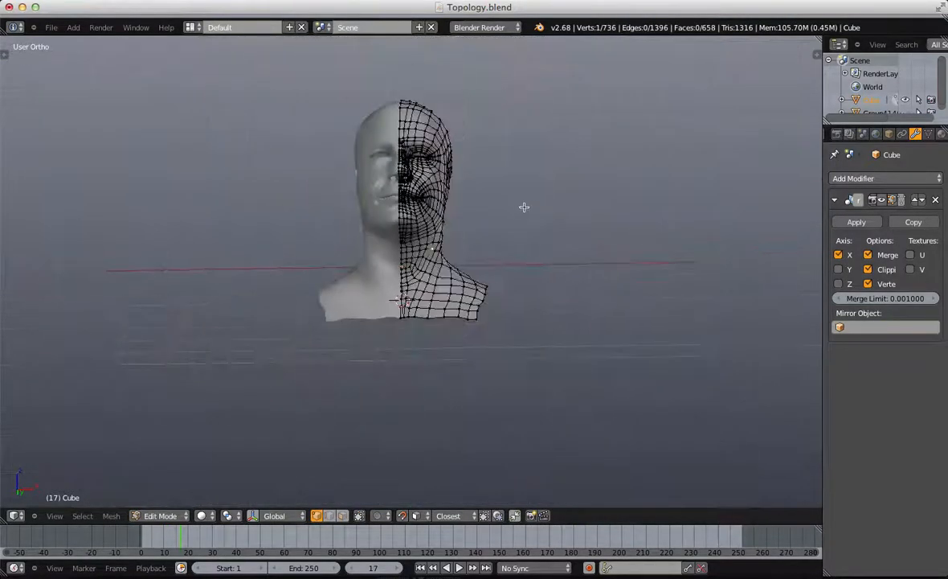
pyautogui.moveTo(523, 207); pyautogui.dragTo(477, 246, button='middle')
# Step: Return to Object Mode and save the file, overwriting the existing version
pyautogui.press('Tab')
pyautogui.scroll(6, 480, 247)
pyautogui.hotkey('ctrl', 's')
pyautogui.click(485, 246)
# Step: Inspect the isolated bust from several angles in Object Mode and Edit Mode
pyautogui.scroll(-7, 514, 243)
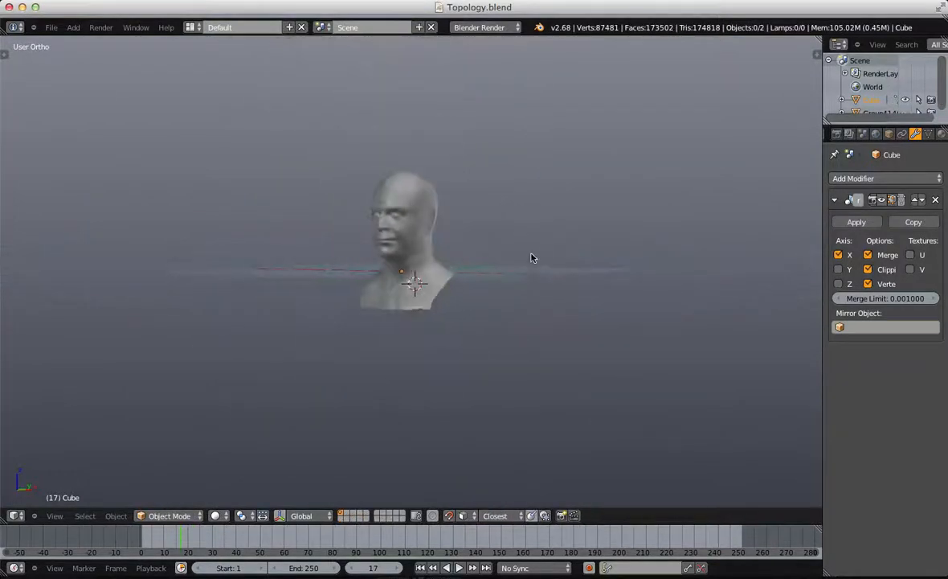
pyautogui.moveTo(531, 256); pyautogui.dragTo(616, 282, button='middle')
pyautogui.scroll(6, 464, 257)
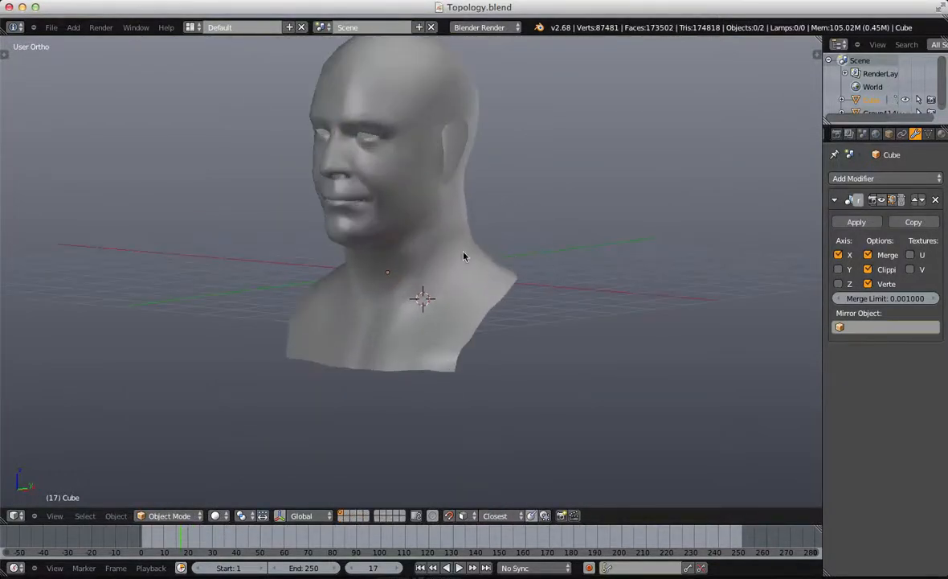
pyautogui.moveTo(464, 256); pyautogui.dragTo(536, 247, button='middle')
pyautogui.scroll(-5, 531, 250)
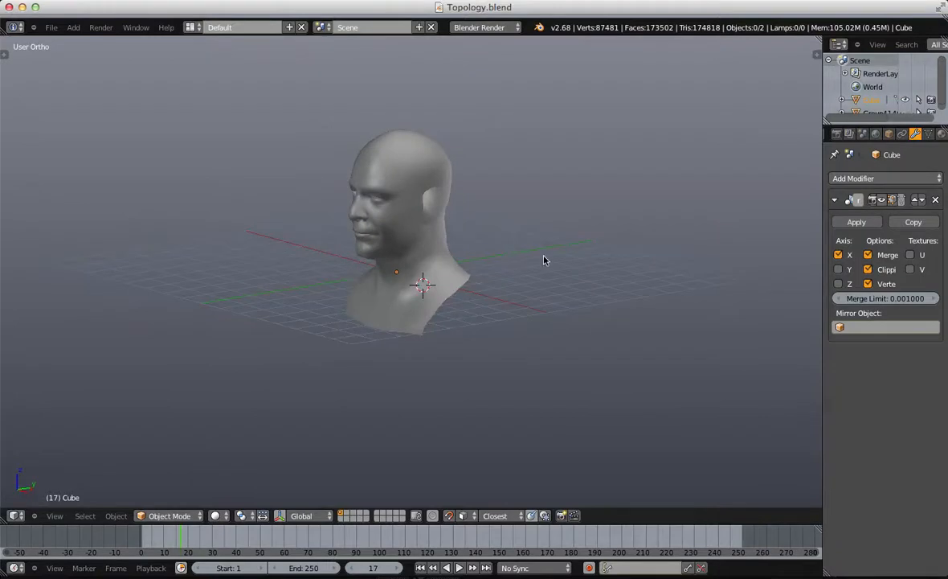
pyautogui.moveTo(545, 259); pyautogui.dragTo(466, 272, button='middle')
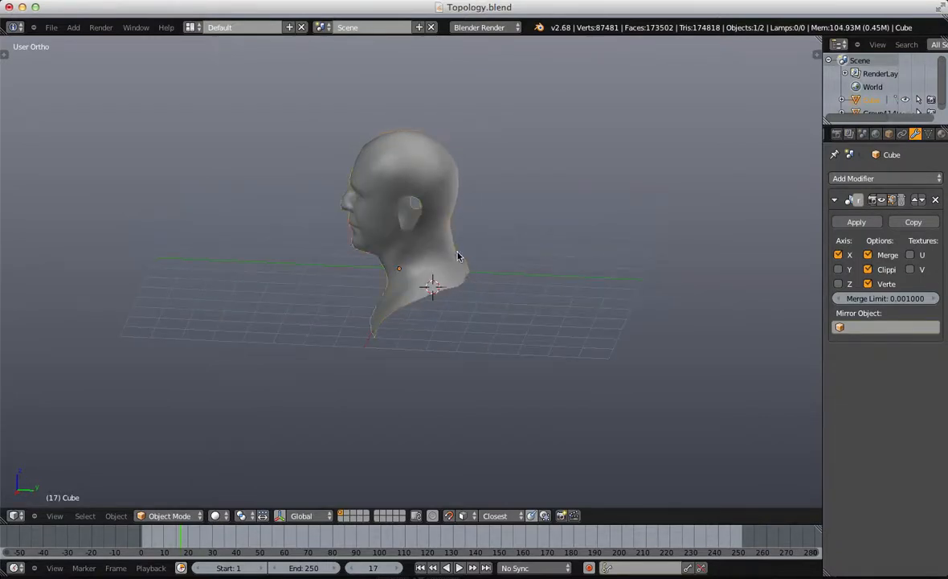
pyautogui.scroll(2, 450, 256)
pyautogui.press('Tab')
pyautogui.moveTo(407, 235); pyautogui.dragTo(523, 267, button='middle')
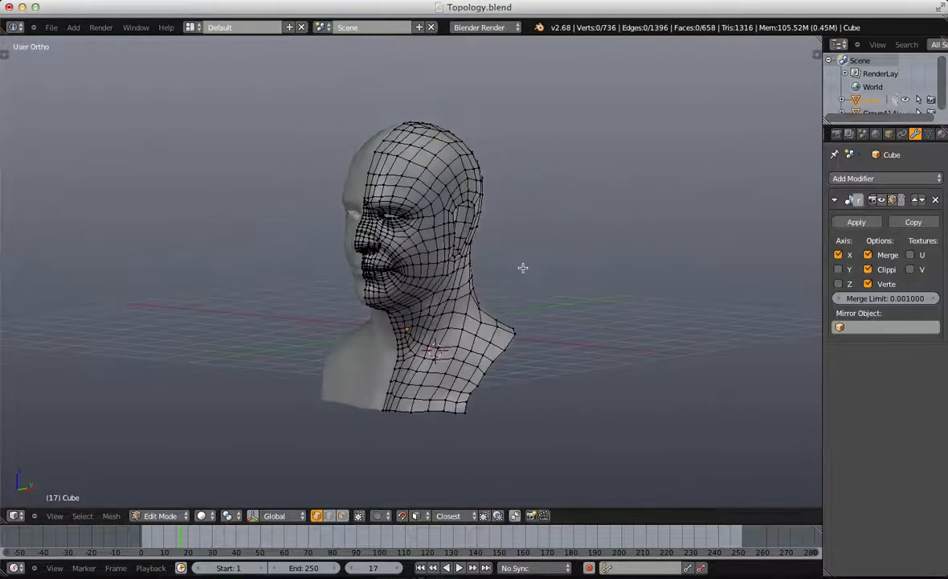
# Step: Switch the viewport to perspective projection and save the file in Object Mode, overwriting the existing version
pyautogui.press('KP_5')
pyautogui.press('Tab')
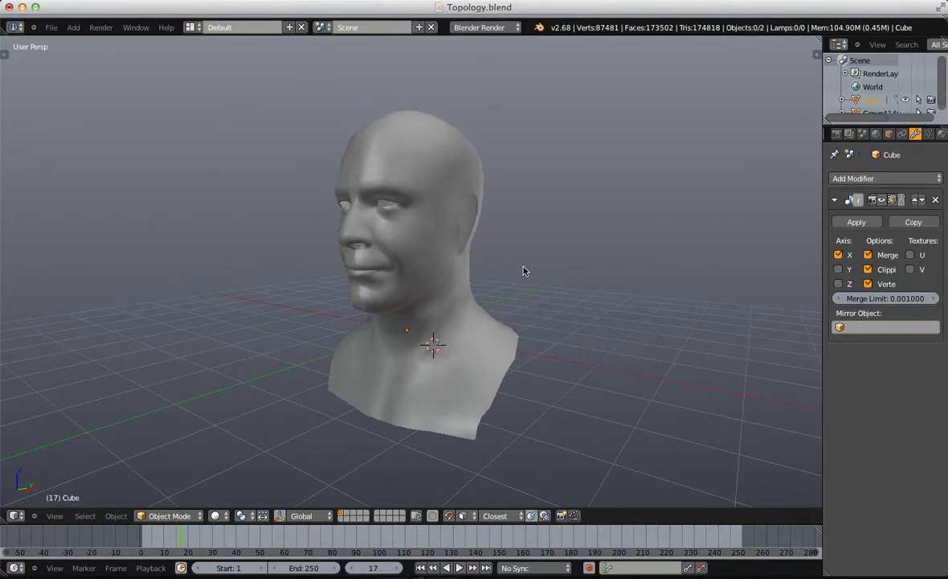
pyautogui.hotkey('ctrl', 's')
pyautogui.click(523, 270)
# Step: Compare the bust's smooth surface and wireframe in perspective from the front and three-quarter angles
pyautogui.scroll(3, 462, 254)
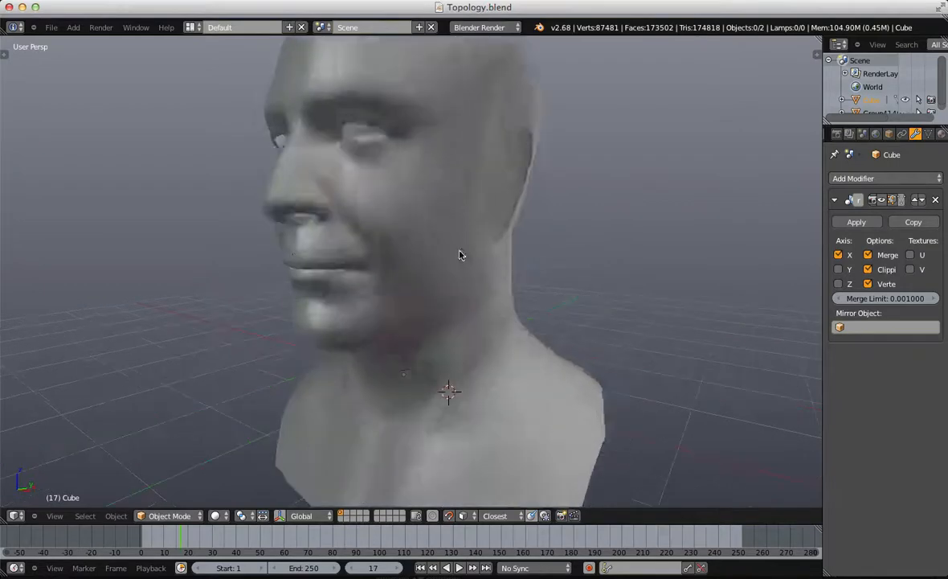
pyautogui.scroll(-4, 426, 249)
pyautogui.press('Tab')
pyautogui.moveTo(377, 243); pyautogui.dragTo(448, 243, button='middle')
pyautogui.press('Tab')
pyautogui.scroll(2, 447, 243)
pyautogui.scroll(-3, 448, 243)
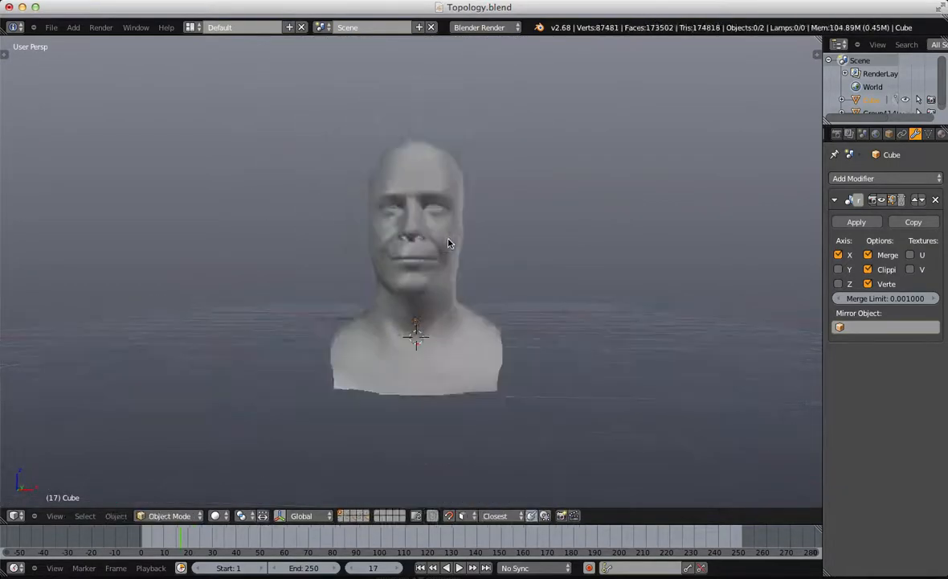
pyautogui.scroll(3, 447, 243)
pyautogui.press('a')
pyautogui.moveTo(567, 221); pyautogui.dragTo(493, 257, button='middle')
pyautogui.press('Tab')
pyautogui.press('Tab')
pyautogui.scroll(-4, 453, 225)
pyautogui.scroll(5, 488, 240)
pyautogui.press('Tab')
pyautogui.scroll(-4, 477, 250)
# Step: Show the hidden sculpt again in Object Mode and save the file, overwriting the existing version
pyautogui.press('a')
pyautogui.press('Tab')
pyautogui.scroll(1, 530, 261)
pyautogui.scroll(1, 530, 262)
pyautogui.hotkey('ctrl', 's')
pyautogui.click(495, 256)
pyautogui.scroll(-3, 594, 234)
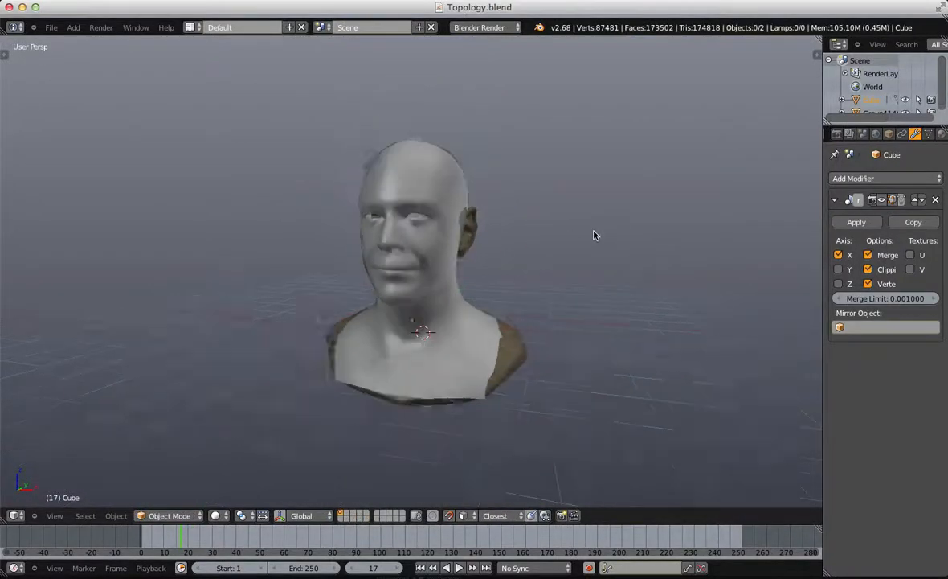